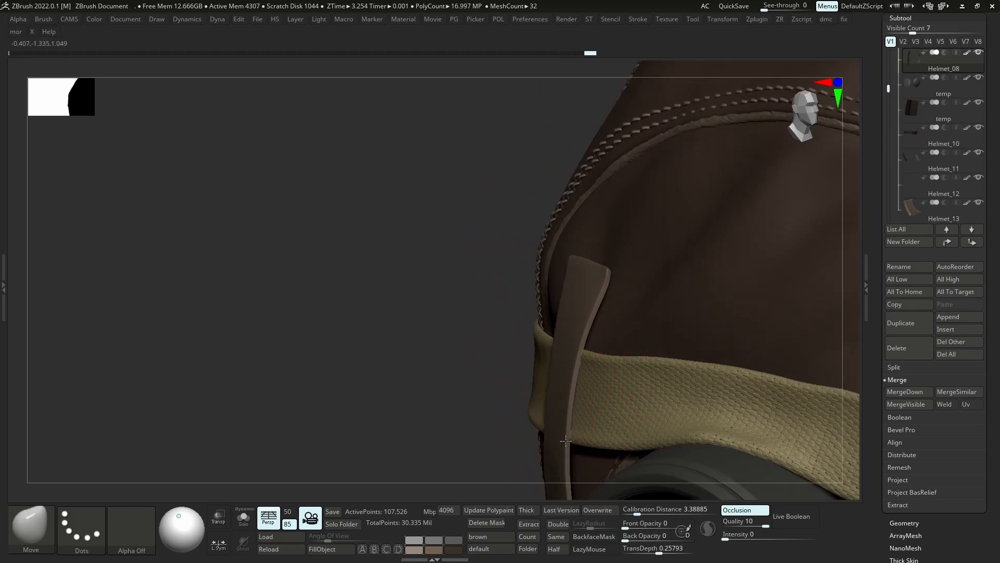
Reshape the side leather strap and the adjoining helmet surface with the Move brush where they meet near the fabric band
right_click_drag(565, 420, 514, 430)
right_click_drag(517, 330, 470, 246, "ctrl")
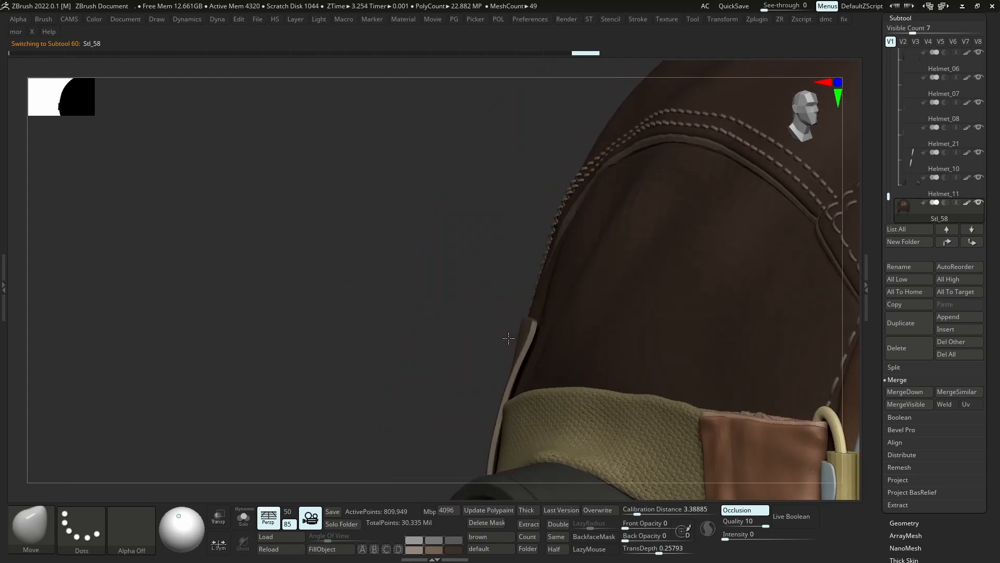
key("s")
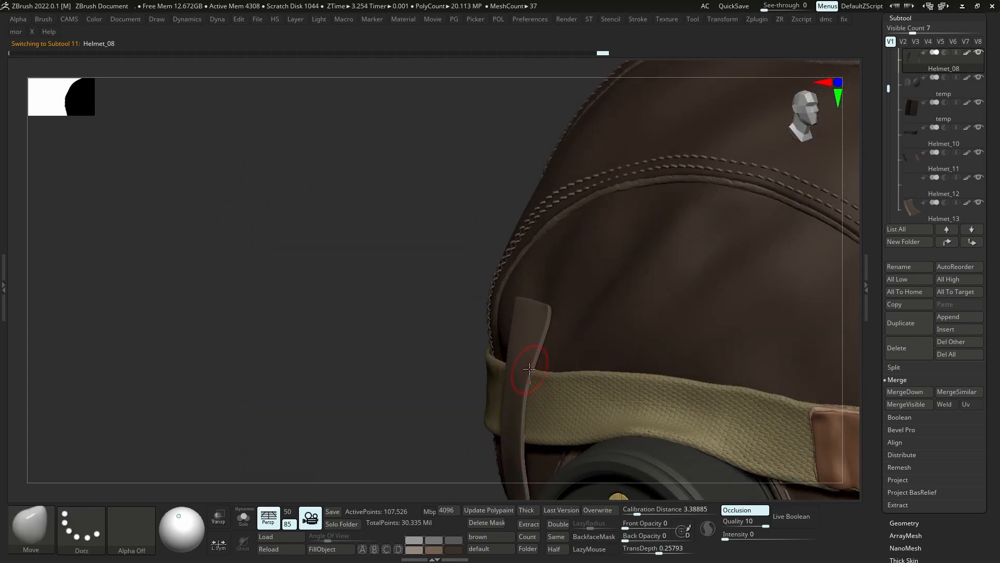
mouse_move(528, 371)
right_mouse_down("ctrl")
mouse_move(495, 328)
mouse_move(478, 348)
mouse_move(442, 354)
right_mouse_up("ctrl")
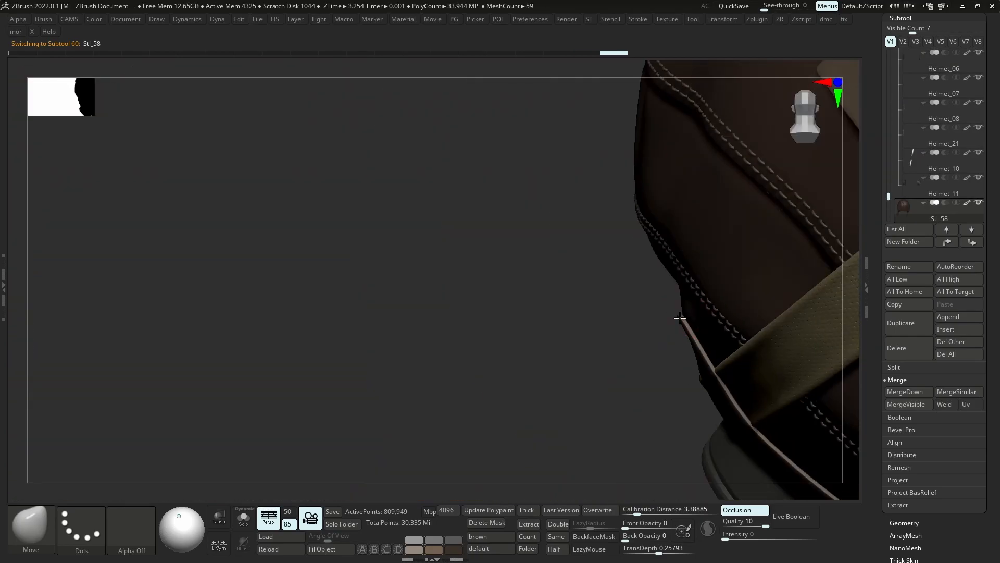
key("shift")
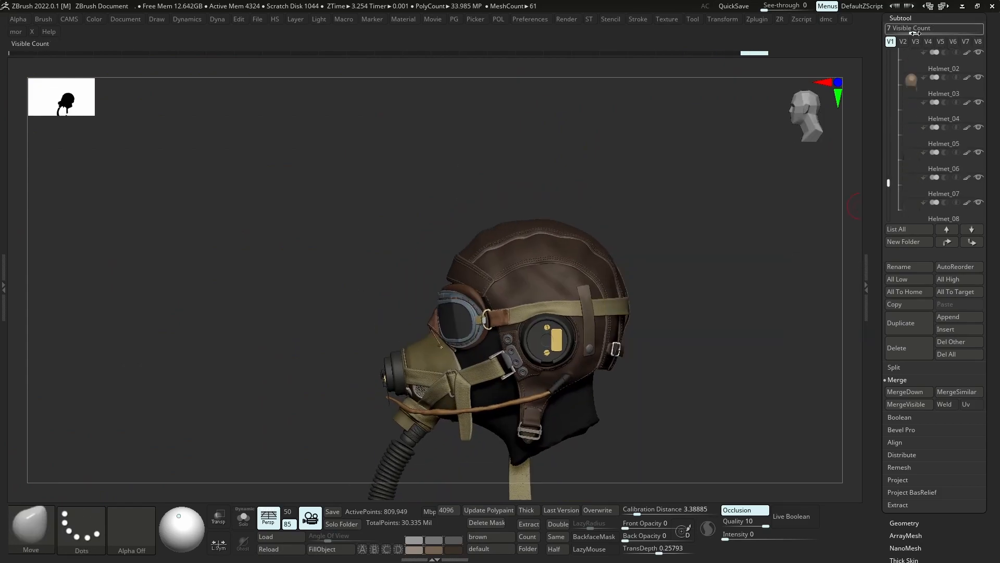
Collapse the expanded subtool folders and hide the Goggles, Mask and Ropes folders
mouse_move(889, 177)
left_mouse_down()
mouse_move(889, 242)
mouse_move(889, 53)
mouse_move(886, 180)
mouse_move(887, 168)
left_mouse_up()
scroll(914, 197, "up", 5)
left_click(978, 78)
right_click_drag(714, 271, 745, 281)
left_click(905, 108)
left_click_drag(889, 88, 889, 68)
left_click(903, 132)
left_click(978, 178)
left_click(979, 126)
left_click(979, 103)
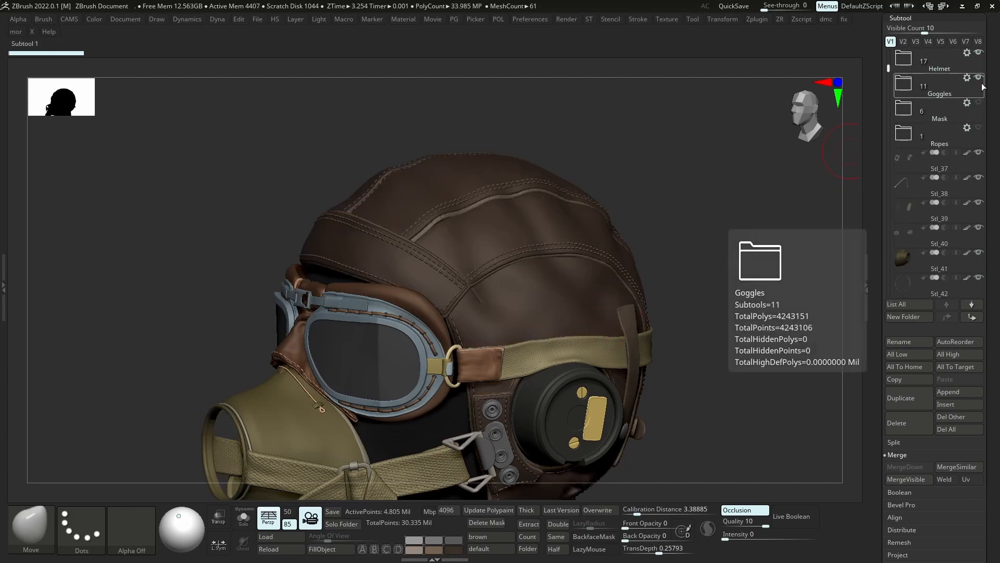
left_click(980, 79)
Hide the Straps folder and move the loose subtools Stl_41 and Stl_42 into the Mask folder
right_click_drag(342, 442, 429, 361, "alt")
left_click(429, 360, "alt")
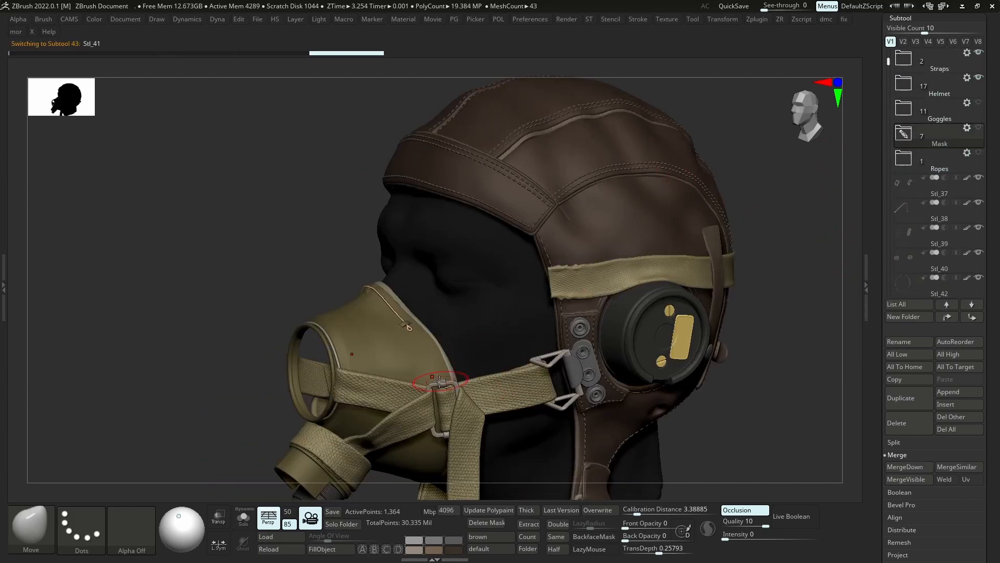
left_click(469, 393, "alt")
left_click(979, 78)
left_click(445, 366, "alt")
left_click_drag(915, 284, 908, 140)
right_click_drag(620, 424, 615, 264, "alt")
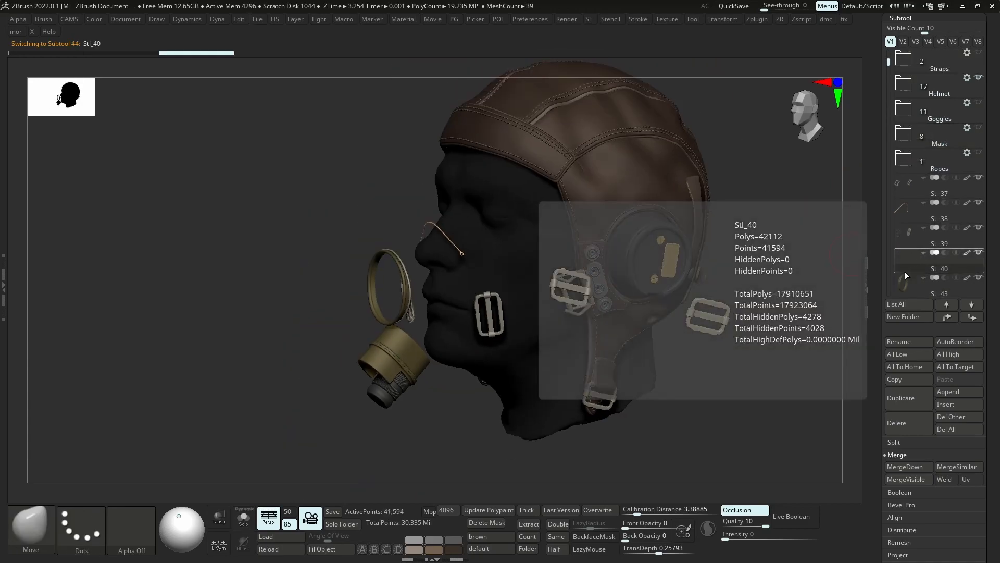
Sort the loose buckle and mask subtools into the Straps and Mask folders, and put Goggles_11 in the Goggles folder
left_click_drag(905, 271, 903, 142)
left_click_drag(904, 283, 910, 167)
left_click(907, 128)
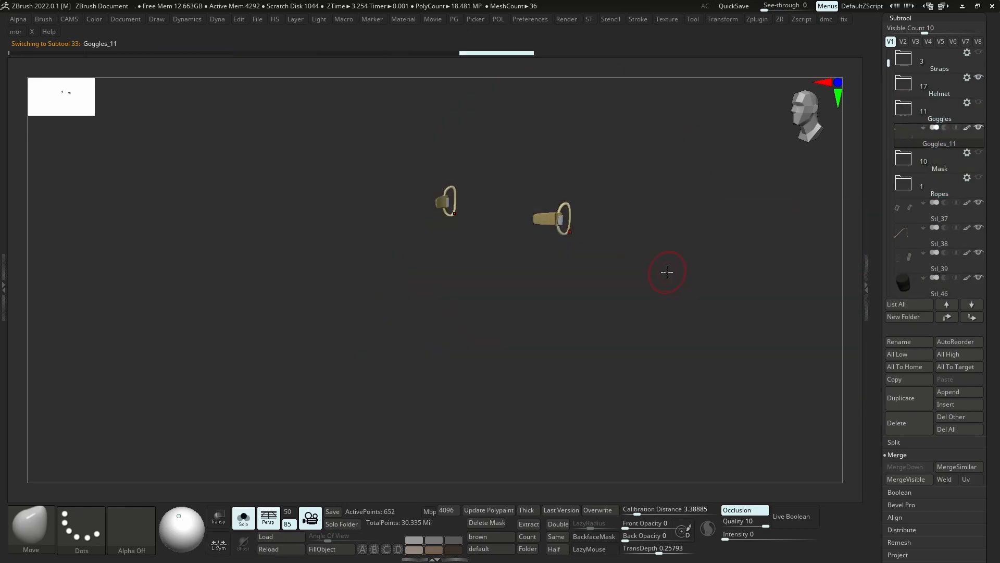
left_click_drag(919, 104, 919, 107)
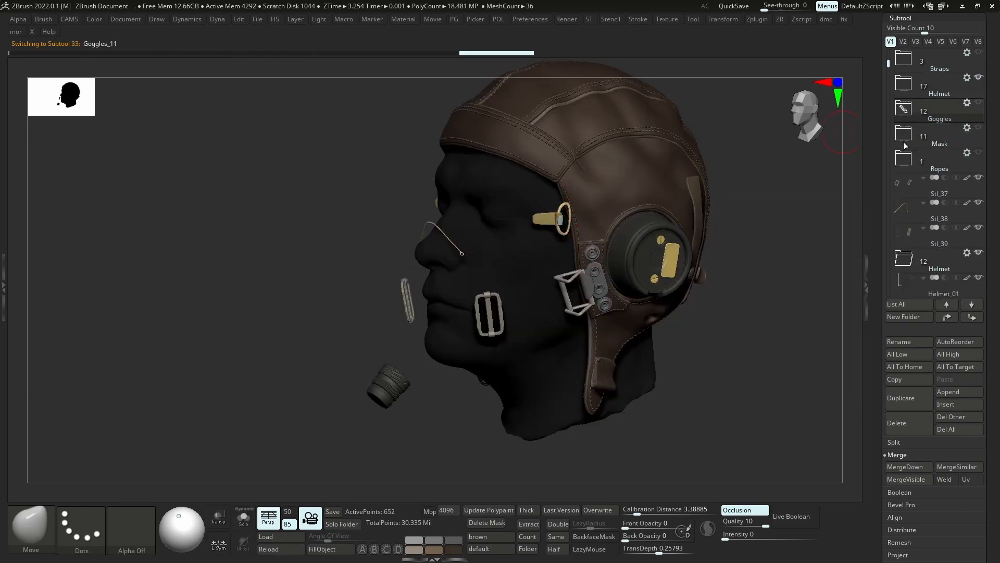
Move Stl_37 and Stl_39 into the Straps folder and Stl_38 into the Mask folder
left_click_drag(904, 171, 908, 65)
left_click_drag(905, 214, 907, 142)
left_click_drag(898, 192, 908, 67)
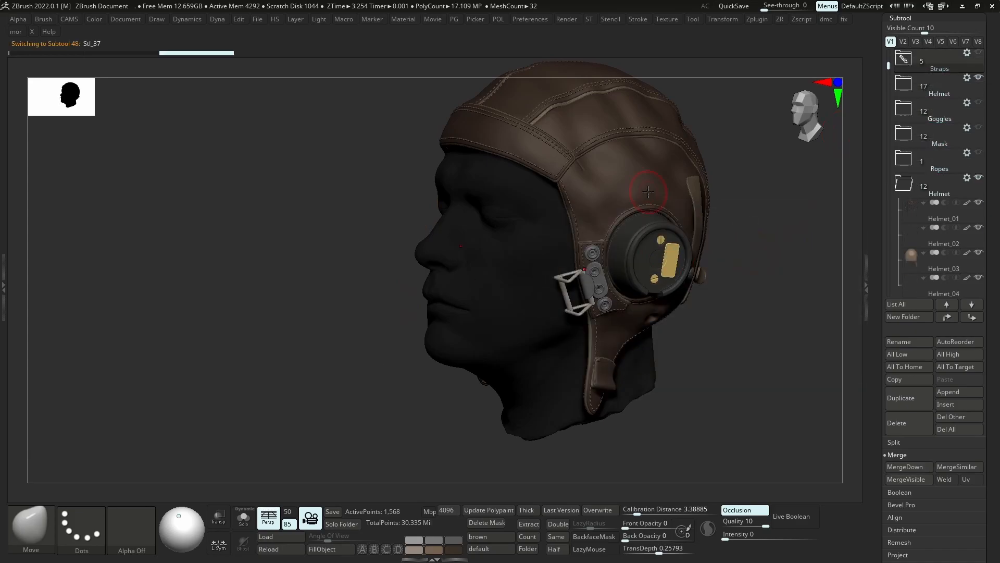
Put the loose temp subtool of the rear buckle into the lower Helmet folder and collapse that folder
left_click(647, 192, "alt")
right_click_drag(678, 219, 604, 237)
left_click_drag(890, 174, 920, 114)
left_click(905, 111)
right_click_drag(578, 226, 687, 223)
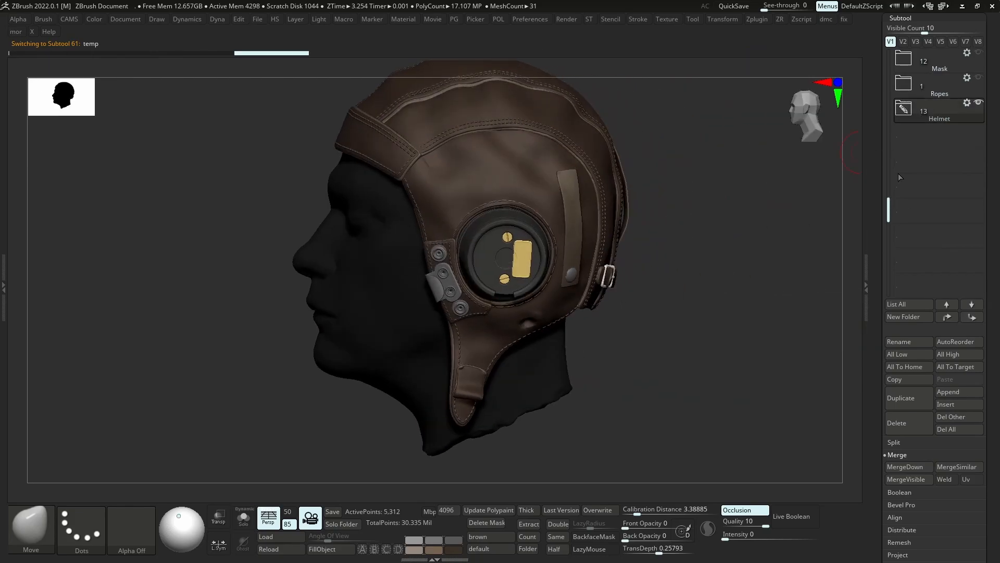
Show the Straps folder again and check the fabric straps around the side and back of the helmet
left_click_drag(888, 211, 888, 61)
left_click(978, 77)
left_click(596, 210, "alt")
right_click_drag(677, 224, 846, 263)
mouse_move(845, 263)
left_mouse_down()
mouse_move(605, 270)
mouse_move(402, 218)
left_mouse_up()
mouse_move(402, 219)
right_mouse_down()
mouse_move(621, 282)
mouse_move(593, 276)
mouse_move(613, 264)
right_mouse_up()
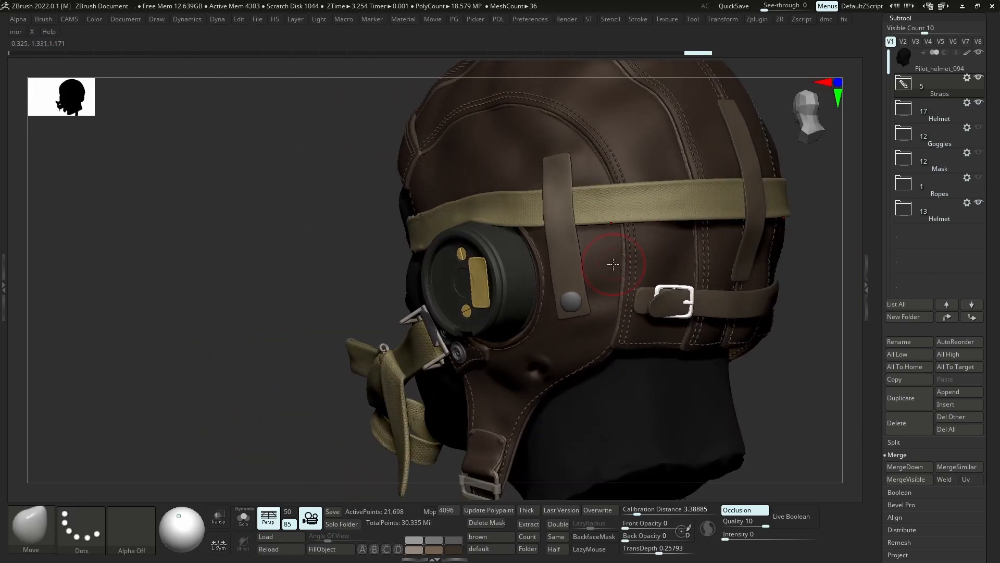
right_click_drag(493, 376, 407, 307, "alt")
right_click_drag(541, 257, 458, 334, "alt")
Show the Mask folder and move Mask_05, the ribbed piece below the earphone, into the upper Helmet folder
left_click(979, 178)
left_click(978, 177)
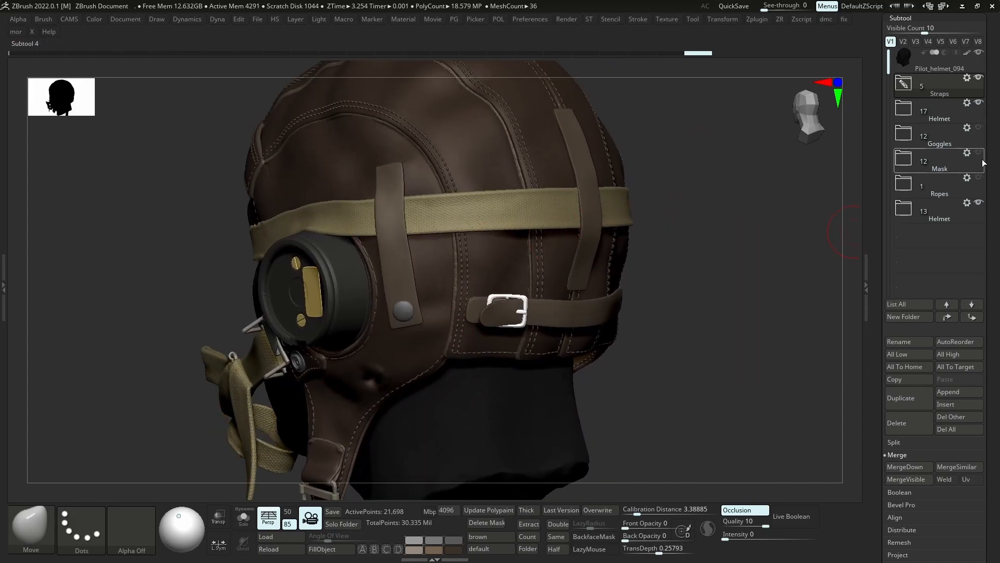
left_click(979, 155)
left_click(357, 406, "alt")
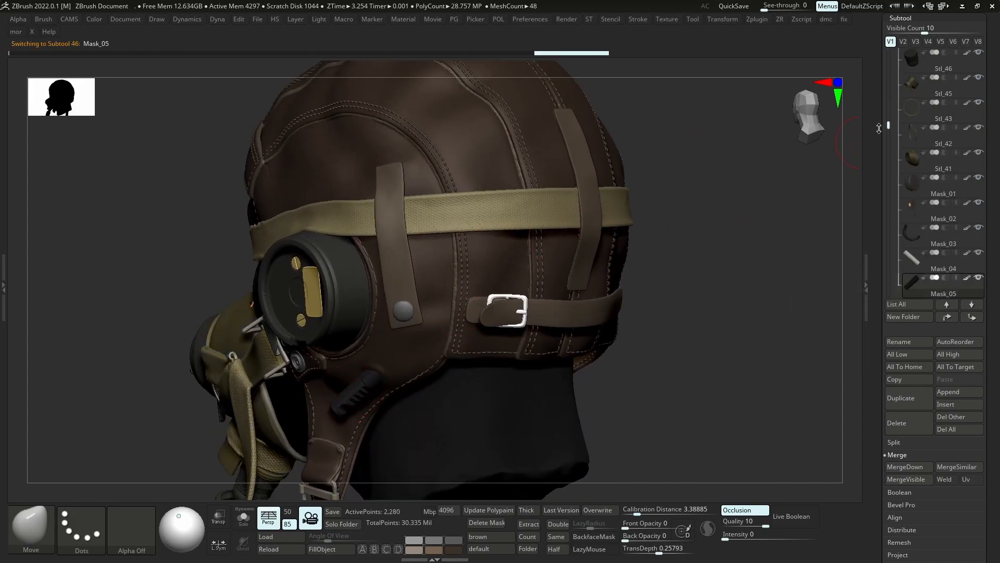
left_click(905, 89)
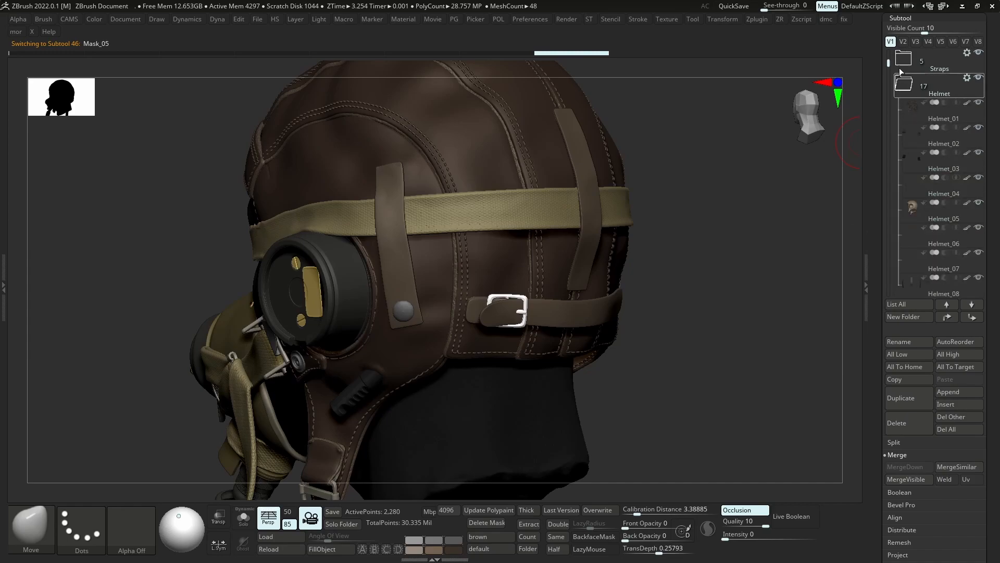
left_click_drag(888, 68, 883, 197)
left_click_drag(916, 139, 917, 140)
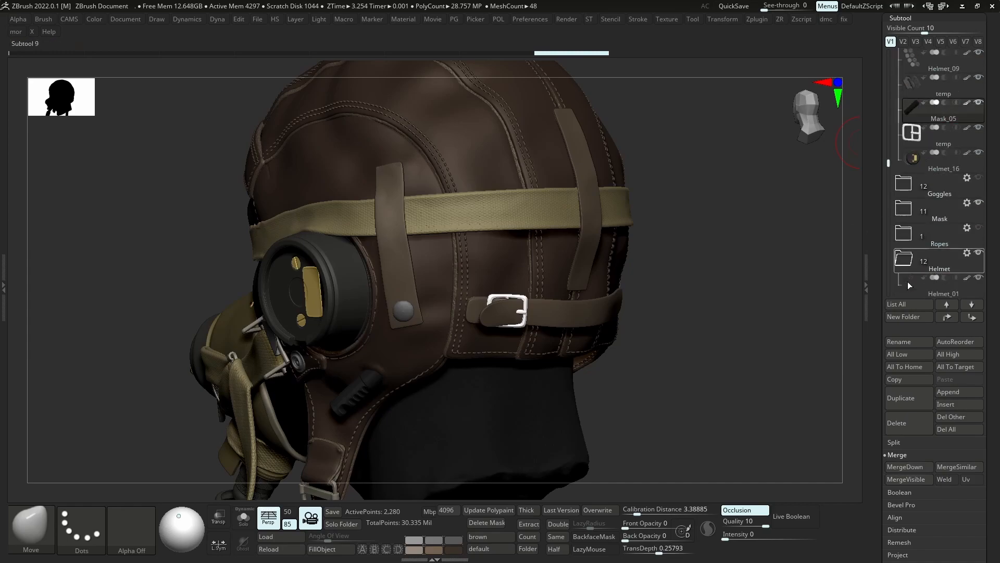
Move all remaining subtools from the lower Helmet folder into the upper Helmet folder
left_click_drag(889, 174, 917, 62)
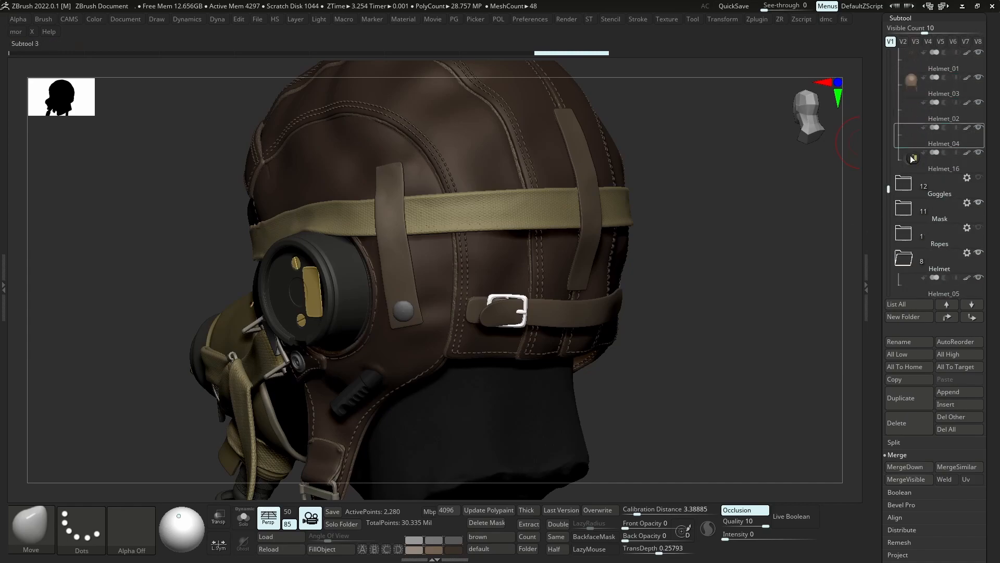
left_click_drag(889, 189, 889, 201)
left_click_drag(917, 232, 924, 109)
left_click_drag(917, 257, 916, 135)
left_click_drag(917, 283, 917, 159)
left_click_drag(889, 201, 889, 213)
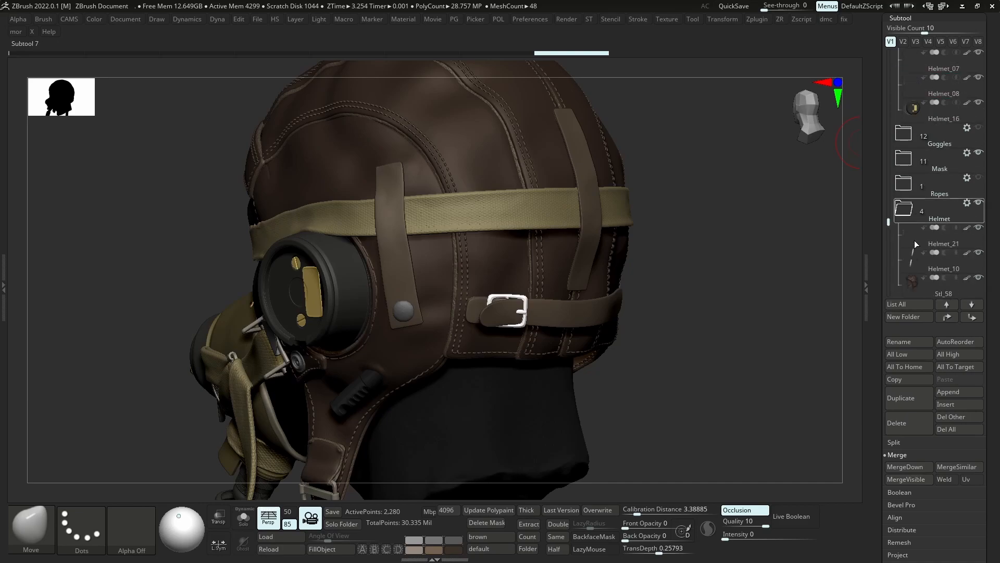
left_click_drag(911, 283, 916, 134)
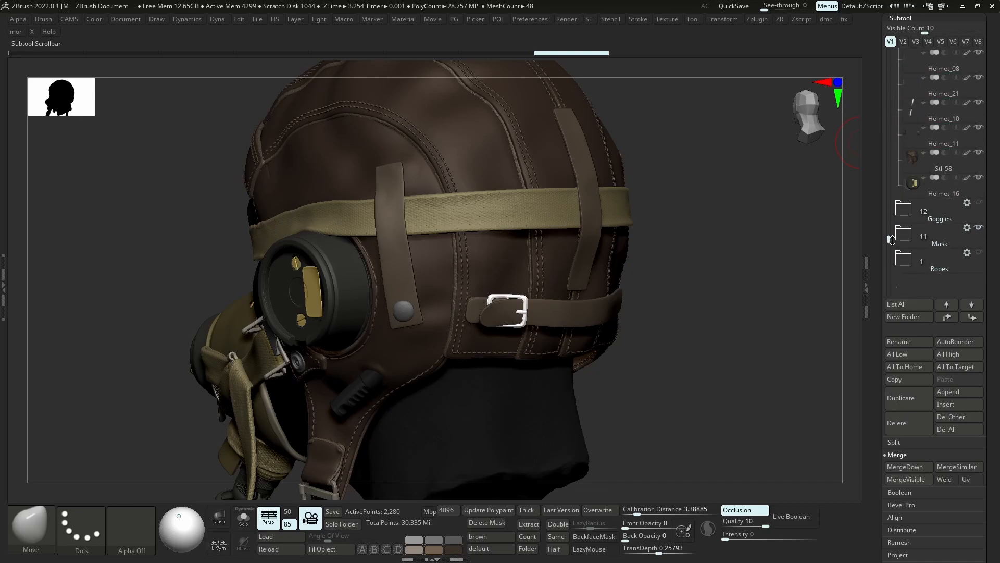
Collapse the combined Helmet folder and hide the Mask folder
left_click_drag(889, 237, 889, 58)
left_click(904, 107)
right_click_drag(386, 376, 443, 433, "ctrl")
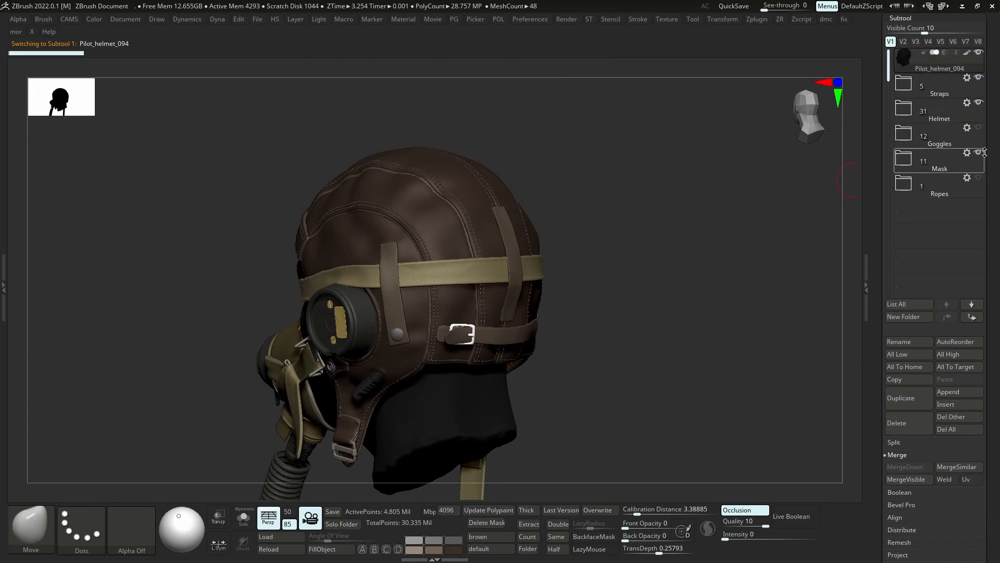
left_click(981, 152)
Reshape the vertical leather strap at the center back of the helmet with the Move brush where it crosses the fabric band
right_click_drag(459, 266, 661, 194)
right_click_drag(365, 286, 493, 326)
right_click_drag(494, 326, 313, 326)
right_click_drag(455, 326, 455, 258, "ctrl")
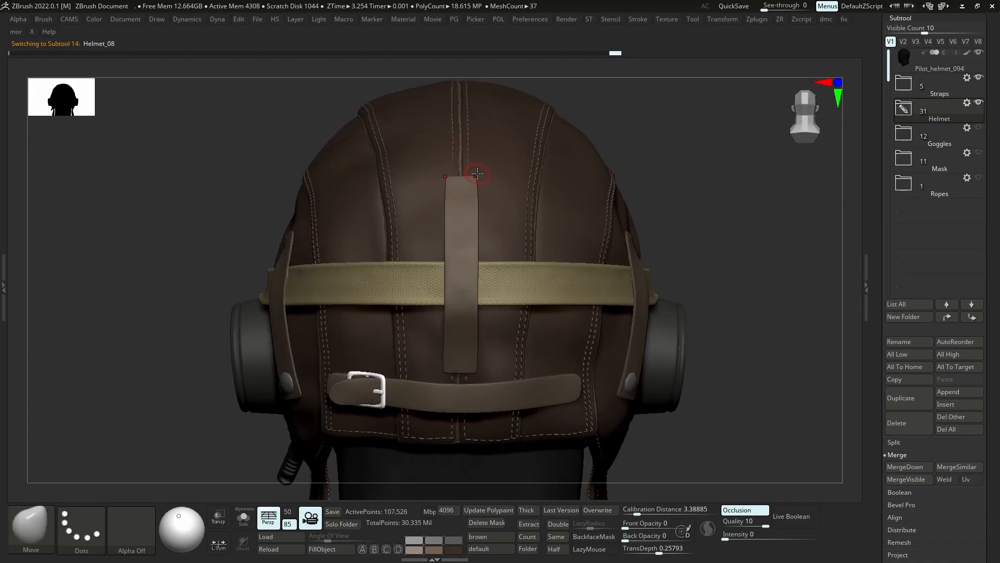
key("s")
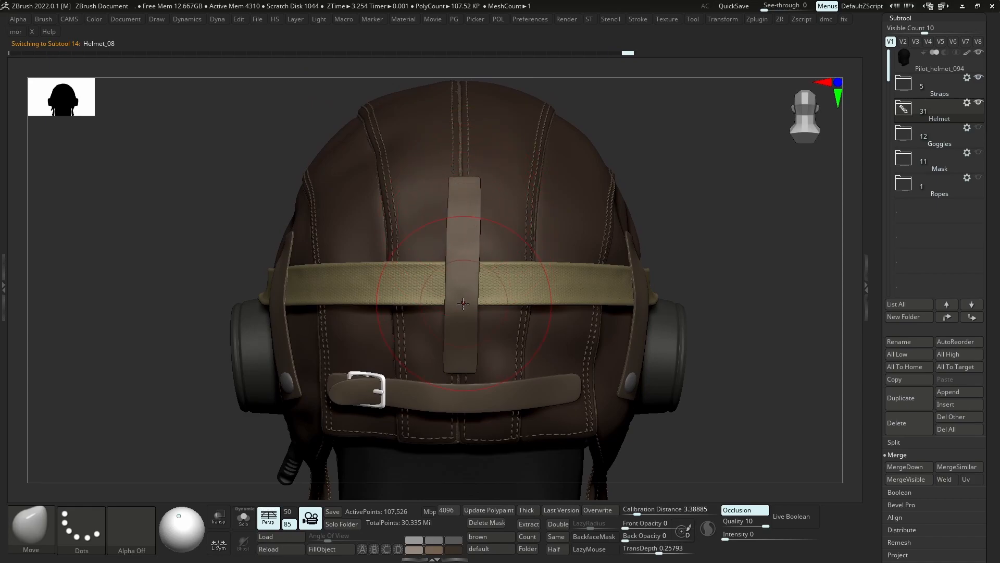
mouse_move(463, 296)
right_mouse_down("ctrl")
mouse_move(451, 212)
mouse_move(486, 197)
mouse_move(492, 220)
mouse_move(433, 291)
mouse_move(469, 291)
right_mouse_up("ctrl")
mouse_move(469, 291)
right_mouse_down("ctrl")
mouse_move(469, 245)
mouse_move(487, 245)
right_mouse_up("ctrl")
mouse_move(488, 245)
right_mouse_down("ctrl")
mouse_move(487, 322)
mouse_move(530, 239)
right_mouse_up("ctrl")
mouse_move(530, 240)
right_mouse_down("ctrl")
mouse_move(536, 266)
mouse_move(539, 248)
right_mouse_up("ctrl")
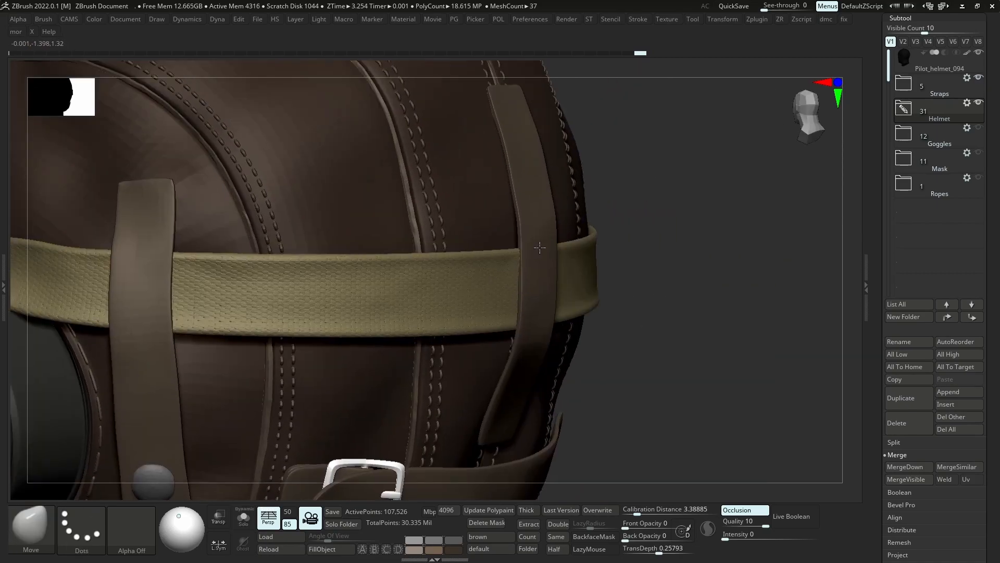
Refine the fit of the vertical leather straps over the fabric band with the Move brush from several angles
left_click_drag(539, 248, 164, 252)
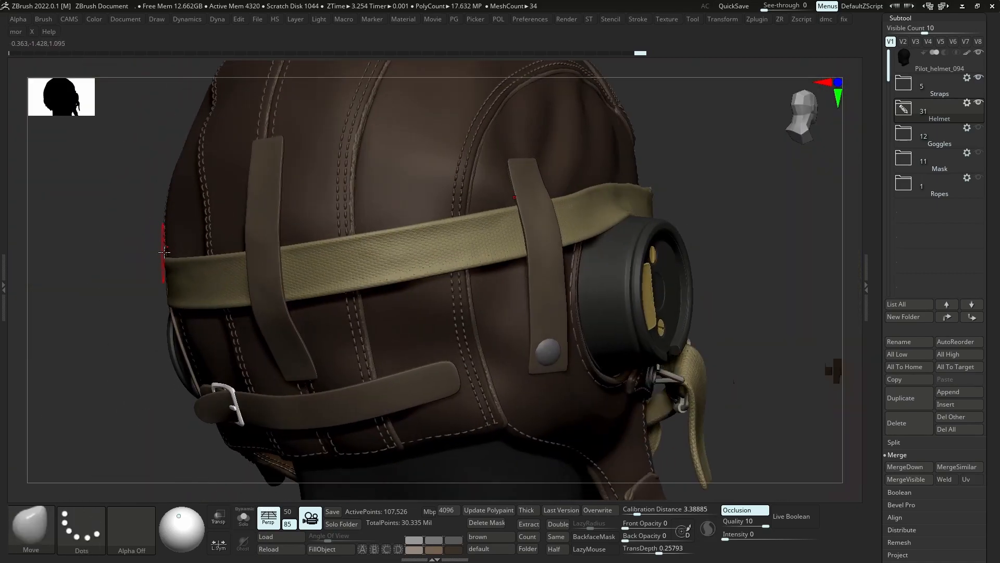
right_click_drag(164, 252, 266, 223)
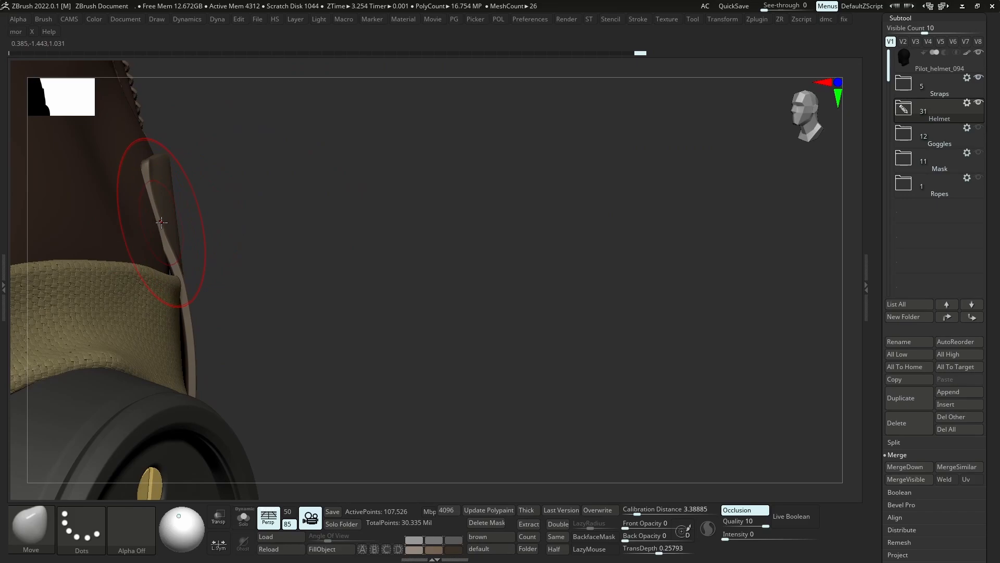
mouse_move(169, 221)
right_mouse_down()
mouse_move(229, 232)
mouse_move(469, 172)
mouse_move(518, 195)
mouse_move(620, 209)
mouse_move(570, 192)
mouse_move(561, 208)
mouse_move(634, 170)
mouse_move(651, 147)
mouse_move(511, 243)
mouse_move(498, 282)
right_mouse_up()
key("s")
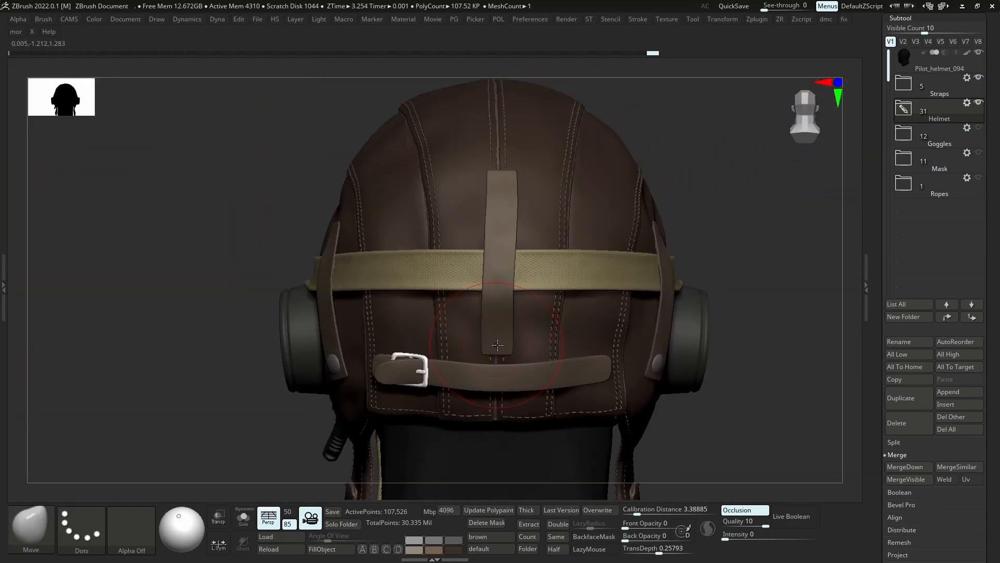
right_click_drag(497, 345, 543, 234, "ctrl")
right_click_drag(849, 198, 740, 204)
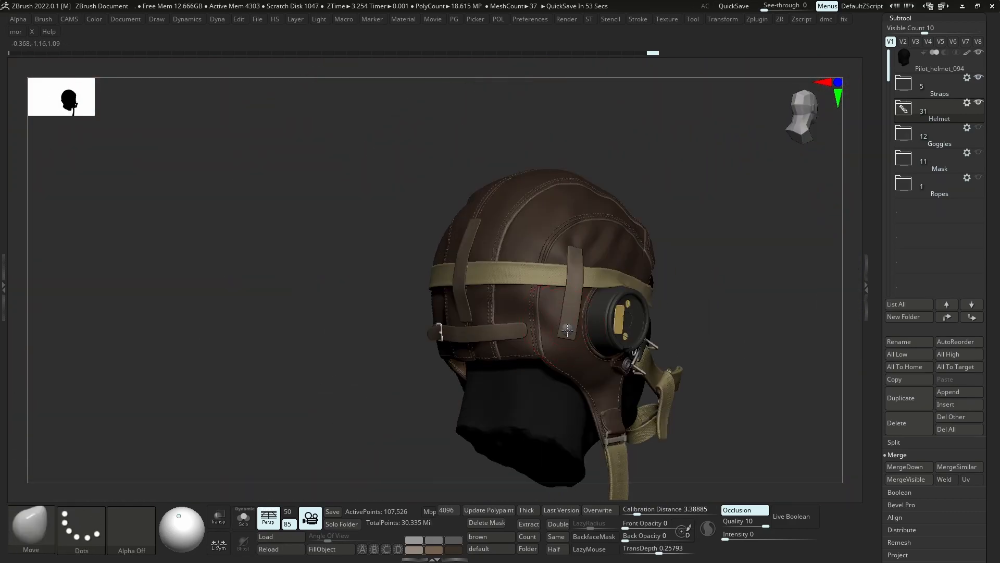
Fill the round stud on the side strap with dark brown
left_click(566, 330, "alt")
right_click(546, 408)
left_click(452, 549)
left_click(331, 549)
right_click(473, 446)
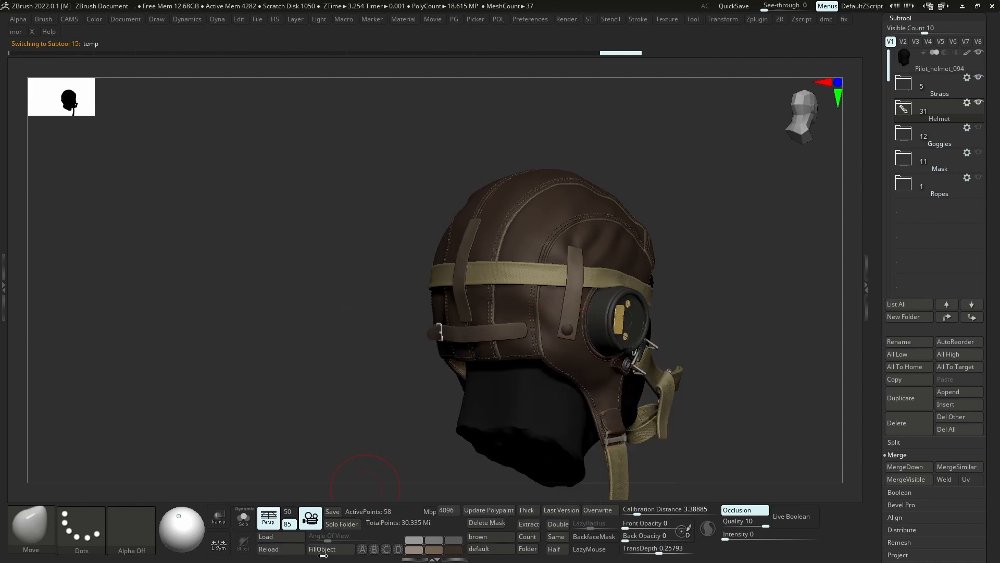
Select the white buckle on the rear strap and fill it with metallic gray
right_click_drag(452, 326, 533, 322, "shift")
right_click_drag(434, 316, 515, 316)
right_click_drag(516, 316, 545, 365, "ctrl")
left_click(677, 265, "alt")
right_click(617, 444)
left_click(520, 448)
right_click_drag(662, 237, 868, 394)
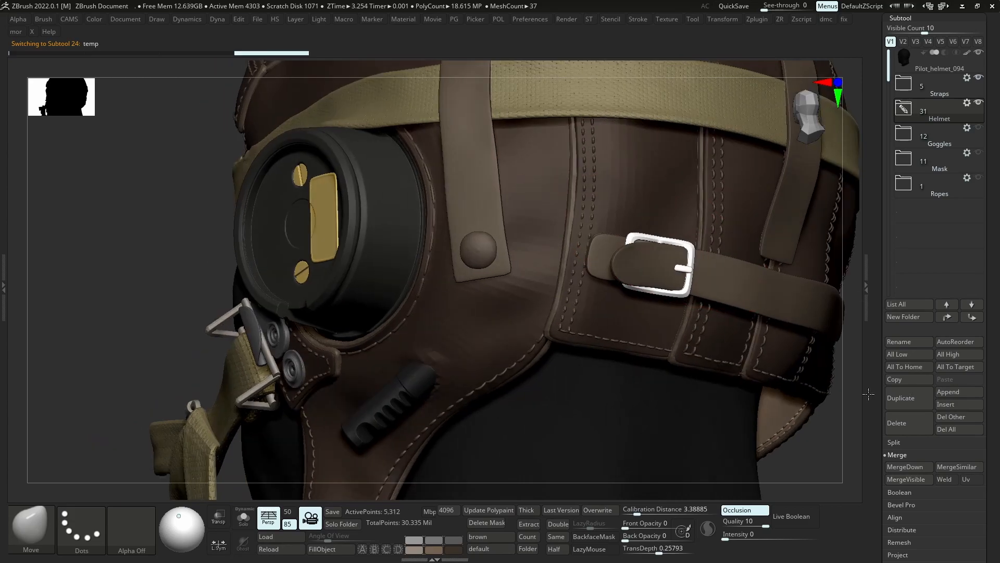
left_click(335, 548)
Reshape the horizontal rear strap and its rounded end around the buckle with the Move brush
right_click_drag(515, 267, 573, 219, "ctrl")
mouse_move(573, 219)
right_mouse_down()
mouse_move(514, 280)
mouse_move(574, 297)
mouse_move(571, 284)
mouse_move(477, 296)
mouse_move(565, 338)
mouse_move(488, 292)
mouse_move(567, 288)
mouse_move(542, 319)
mouse_move(436, 286)
mouse_move(646, 190)
right_mouse_up()
left_click(513, 279, "alt")
right_click_drag(590, 270, 546, 343, "ctrl")
right_click_drag(546, 344, 529, 298, "alt")
key("s")
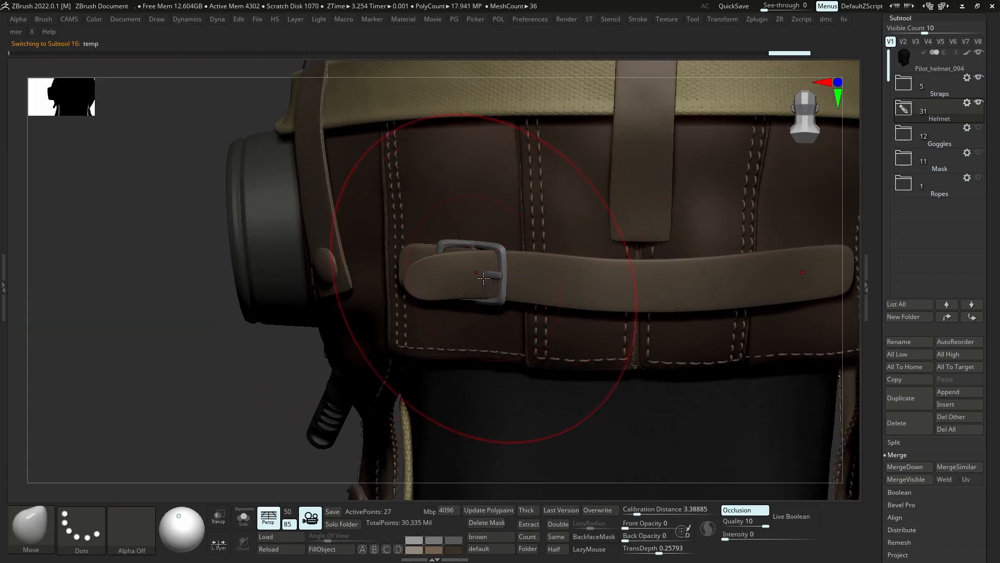
mouse_move(933, 61)
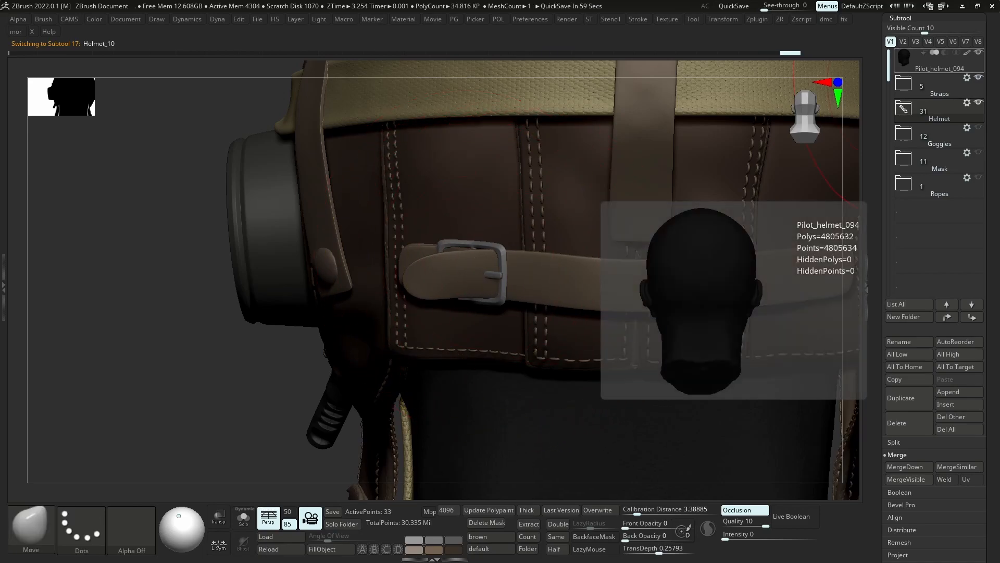
mouse_move(468, 307)
right_mouse_down()
mouse_move(513, 310)
mouse_move(469, 299)
right_mouse_up()
right_click_drag(469, 266, 437, 288, "ctrl")
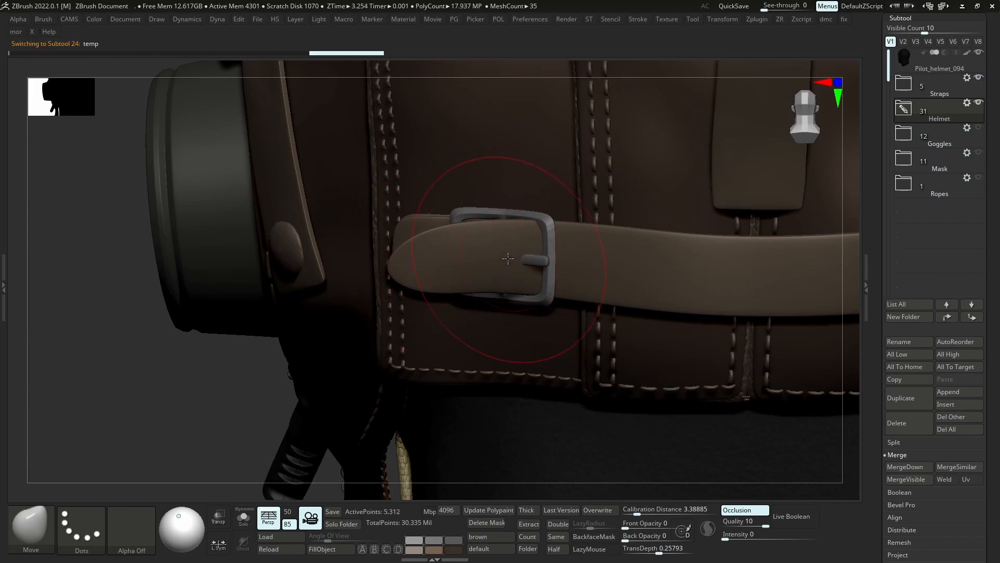
Adjust the long rear strap Helmet_10 with the Move brush to follow the helmet's curve
right_click_drag(537, 235, 372, 230, "ctrl")
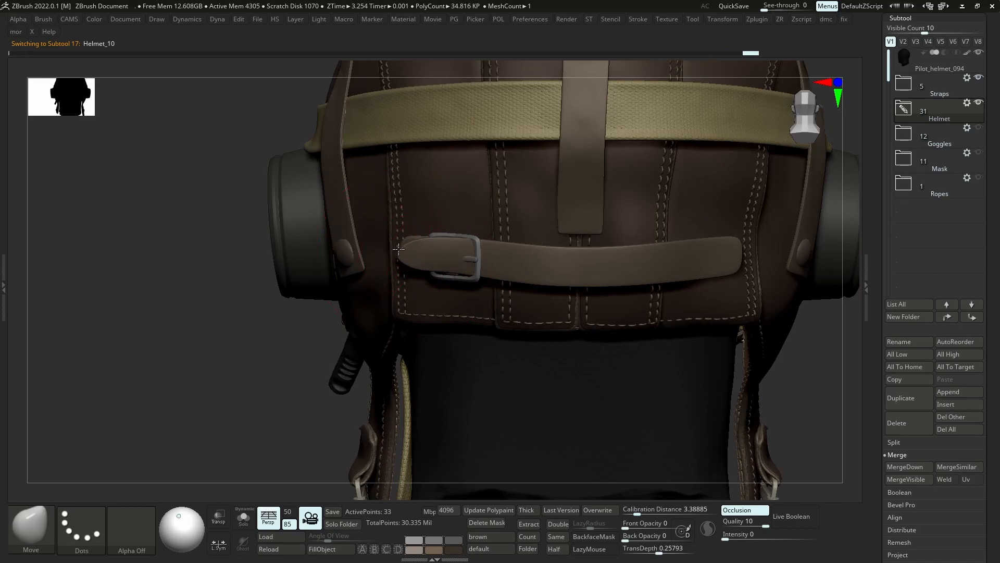
mouse_move(445, 261)
right_mouse_down("ctrl")
mouse_move(456, 312)
mouse_move(444, 261)
mouse_move(465, 216)
mouse_move(422, 250)
mouse_move(407, 375)
mouse_move(420, 343)
mouse_move(449, 331)
mouse_move(458, 298)
mouse_move(449, 276)
right_mouse_up("ctrl")
key("s")
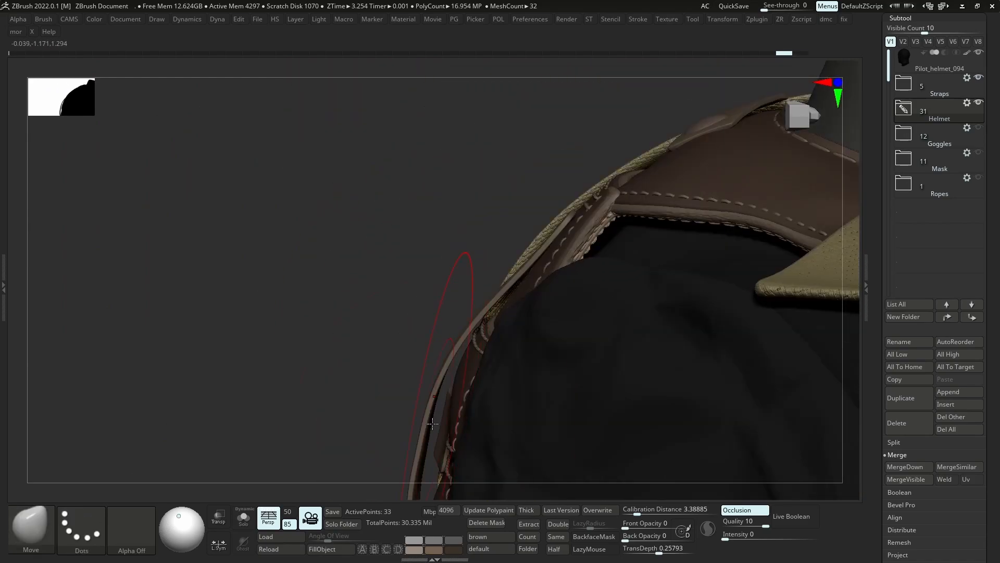
mouse_move(448, 443)
right_mouse_down()
mouse_move(471, 223)
mouse_move(503, 362)
mouse_move(695, 257)
mouse_move(540, 346)
mouse_move(442, 312)
mouse_move(473, 363)
mouse_move(365, 362)
right_mouse_up()
mouse_move(585, 364)
right_mouse_down()
mouse_move(526, 364)
mouse_move(492, 341)
right_mouse_up()
key("s")
right_click_drag(569, 329, 466, 312, "alt")
right_click_drag(582, 294, 581, 203, "ctrl")
right_click_drag(580, 203, 677, 208, "alt")
Select the short strap piece at the buckle and adjust its rounded end with the Move Topological brush
right_click_drag(401, 307, 458, 305)
right_click_drag(459, 305, 461, 365, "ctrl")
left_click(441, 311, "alt")
mouse_move(380, 312)
right_mouse_down()
mouse_move(423, 309)
mouse_move(423, 344)
right_mouse_up()
right_click_drag(394, 291, 400, 315)
key("b")
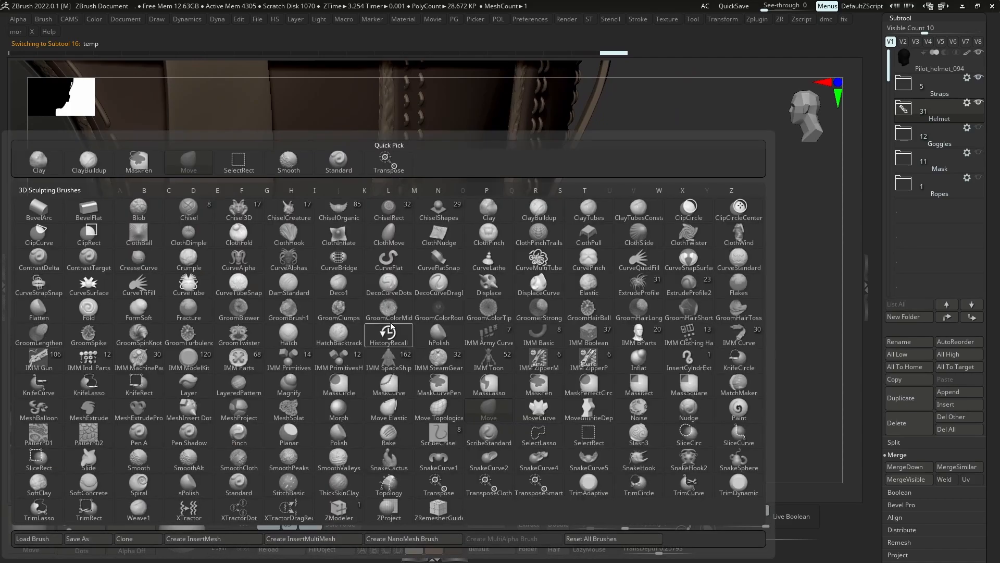
key("m")
key("t")
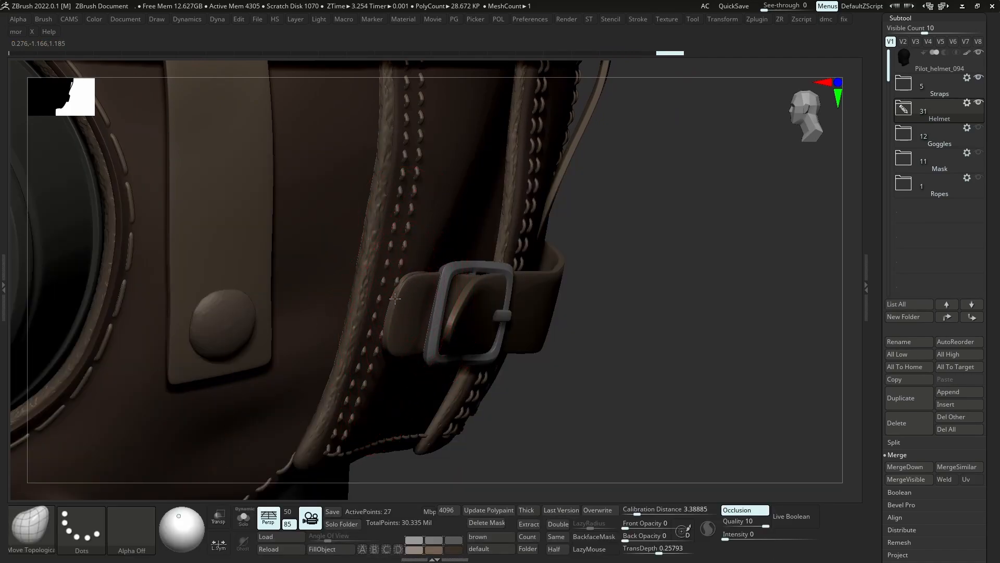
right_click_drag(395, 299, 418, 332)
key("s")
key("s")
mouse_move(413, 294)
right_mouse_down()
mouse_move(368, 395)
mouse_move(443, 183)
right_mouse_up()
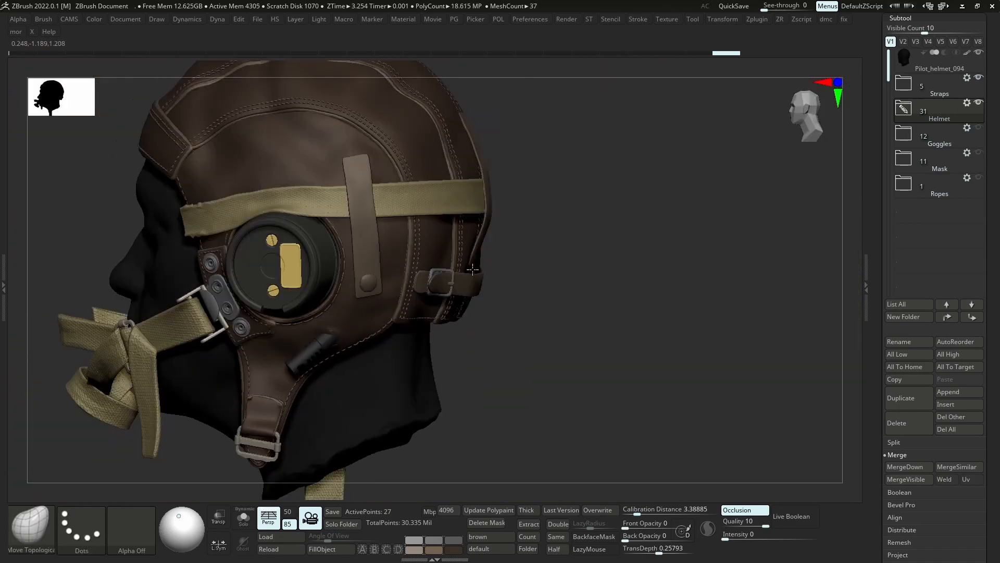
Apply the dynamic subdivision to the mesh of both the long rear strap Helmet_10 and the short buckle strap piece
right_click_drag(521, 245, 526, 298)
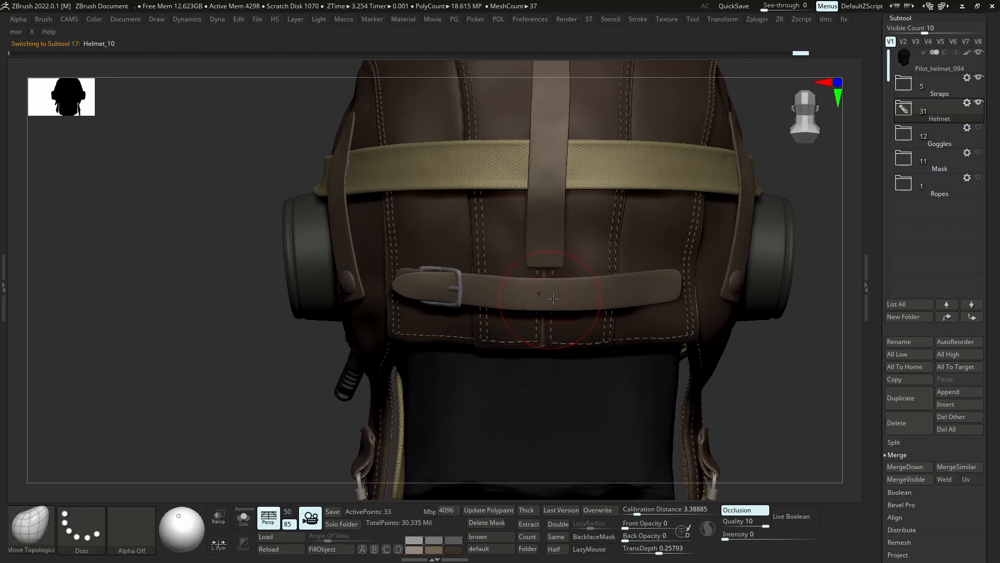
key("ctrl+d")
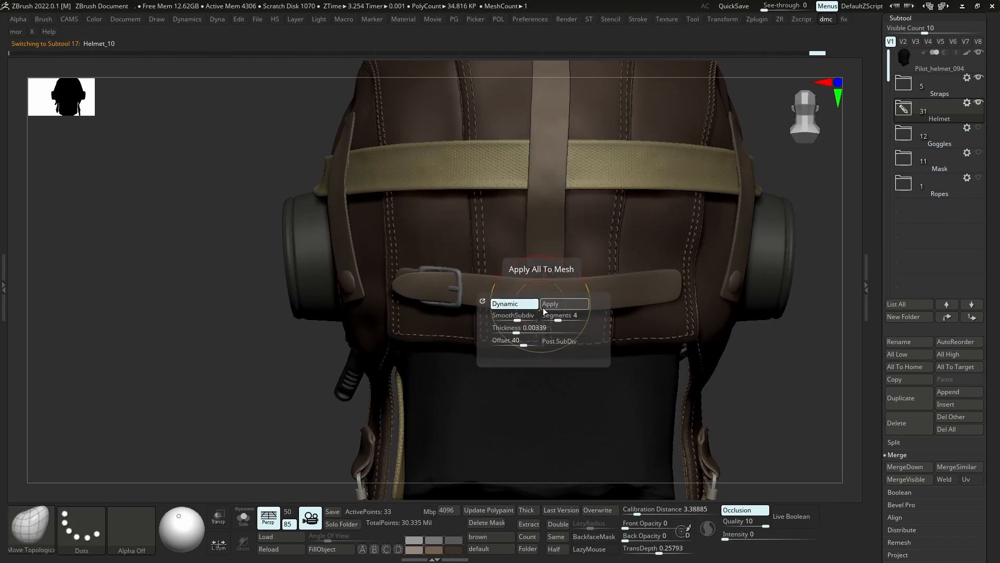
left_click(556, 303)
right_click_drag(480, 299, 417, 284)
right_click_drag(417, 284, 369, 268, "ctrl")
left_click(369, 268, "alt")
key("ctrl+d")
left_click(442, 234)
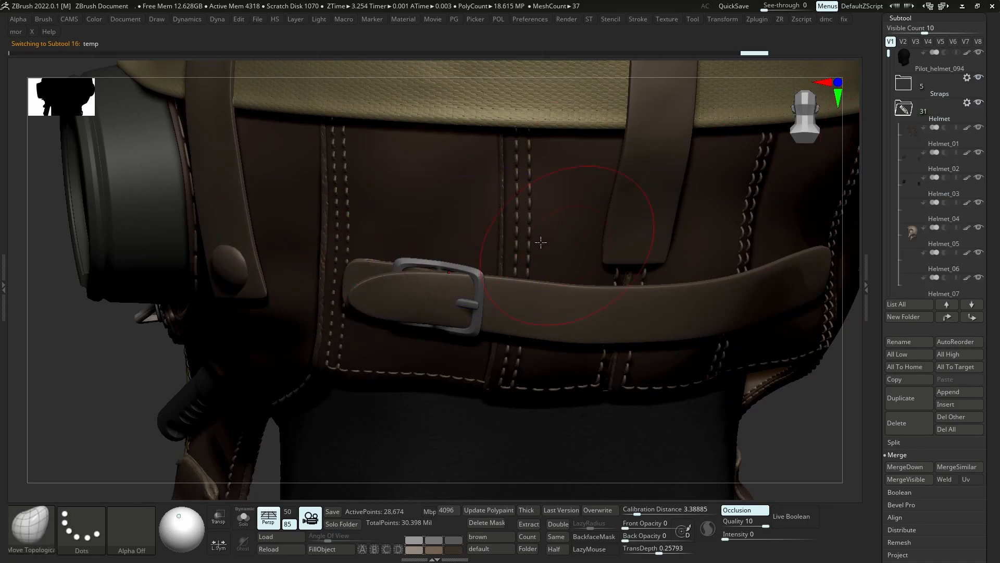
Square off the corners at the free end of rear strap Helmet_10 with a small Move Topological brush, working across its subdivision levels
right_click_drag(540, 242, 510, 323, "ctrl")
key("alt+shift+s")
key("alt+shift+s")
right_click_drag(510, 323, 484, 292, "ctrl")
left_click(551, 292, "alt")
left_click(595, 316, "alt")
mouse_move(595, 316)
right_mouse_down()
mouse_move(521, 336)
mouse_move(622, 309)
mouse_move(625, 293)
right_mouse_up()
key("shift+d")
left_click_drag(612, 302, 618, 308)
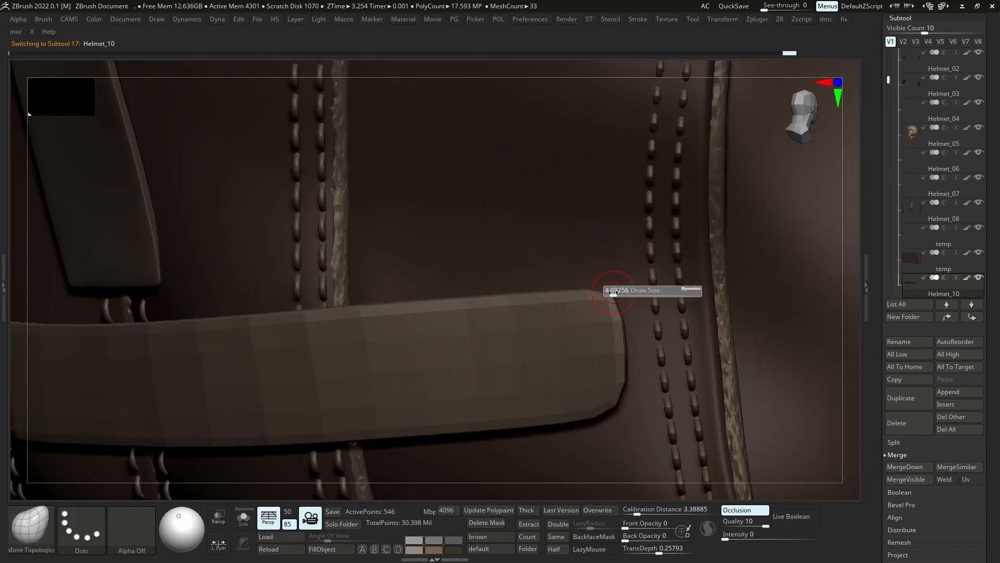
right_click_drag(617, 328, 607, 358)
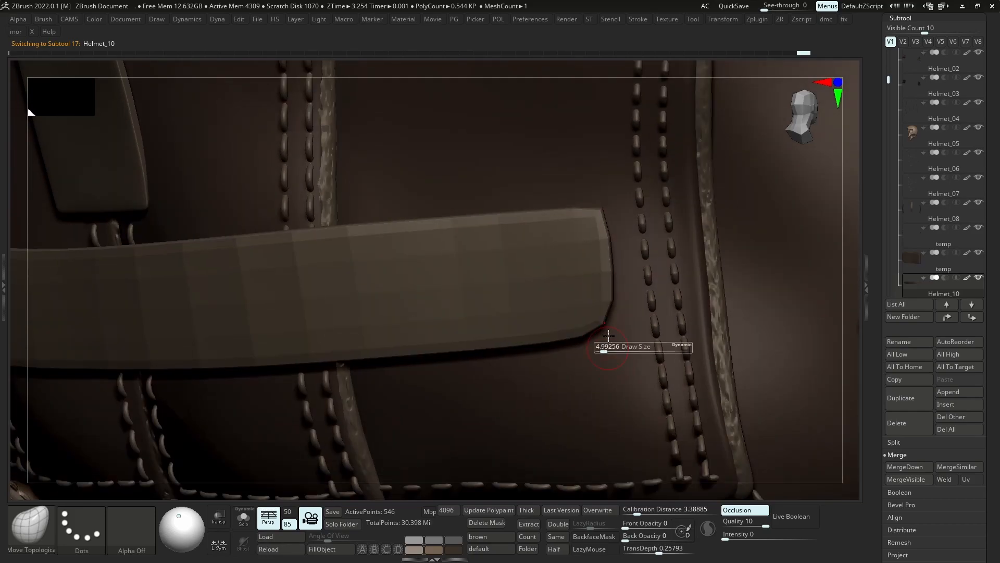
key("d")
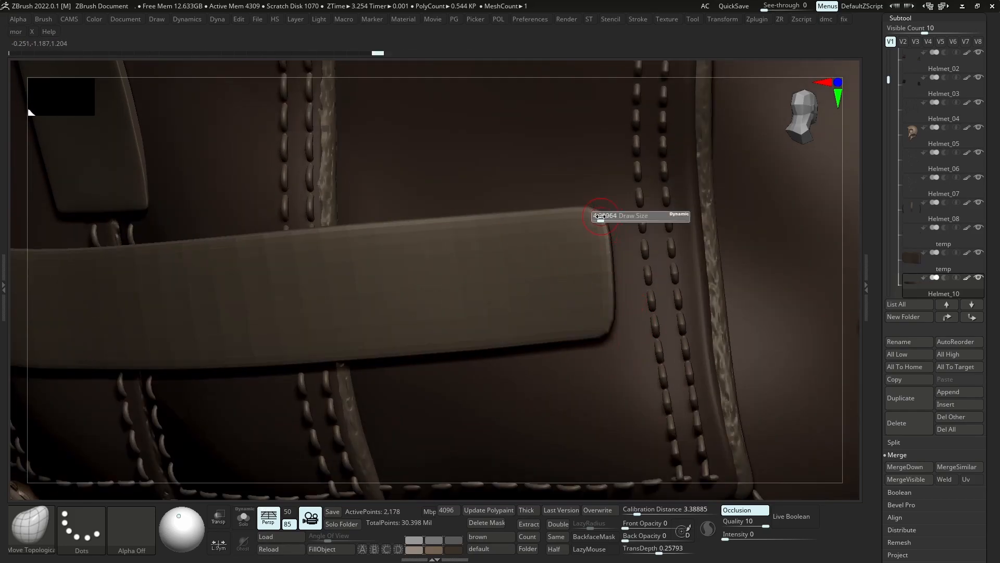
left_click_drag(592, 214, 608, 203)
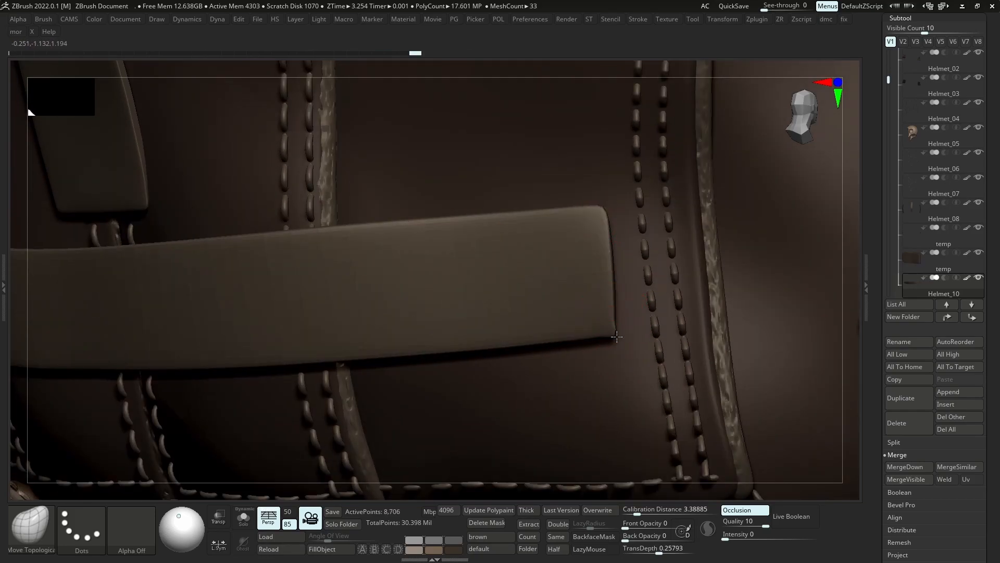
key("d")
Bend the long rear strap Helmet_10 to follow the back of the helmet as seen from below
right_click_drag(602, 209, 594, 156, "ctrl")
mouse_move(526, 260)
right_mouse_down()
mouse_move(598, 224)
mouse_move(588, 203)
right_mouse_up()
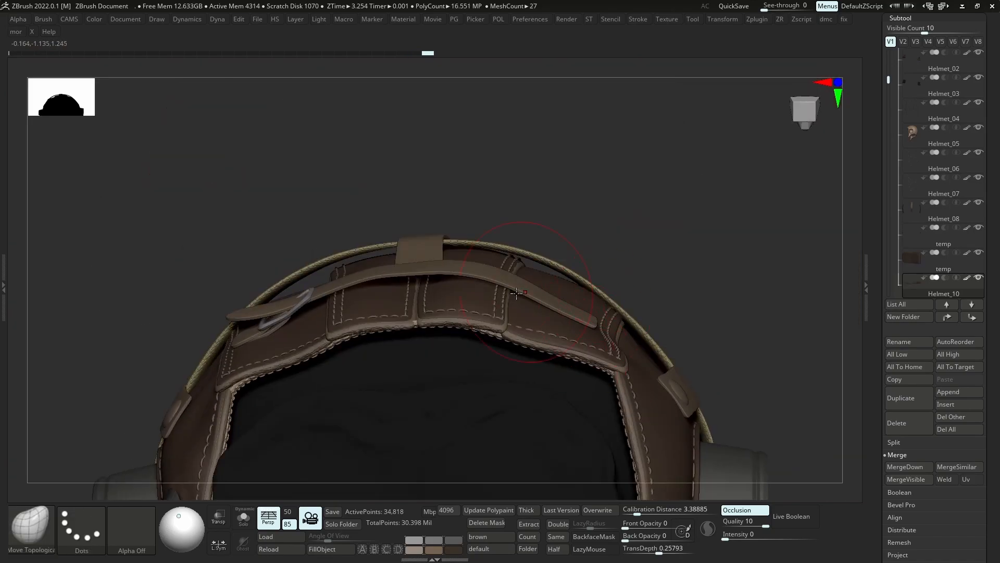
right_click_drag(525, 221, 516, 245)
key("s")
left_click_drag(518, 288, 521, 290)
key("s")
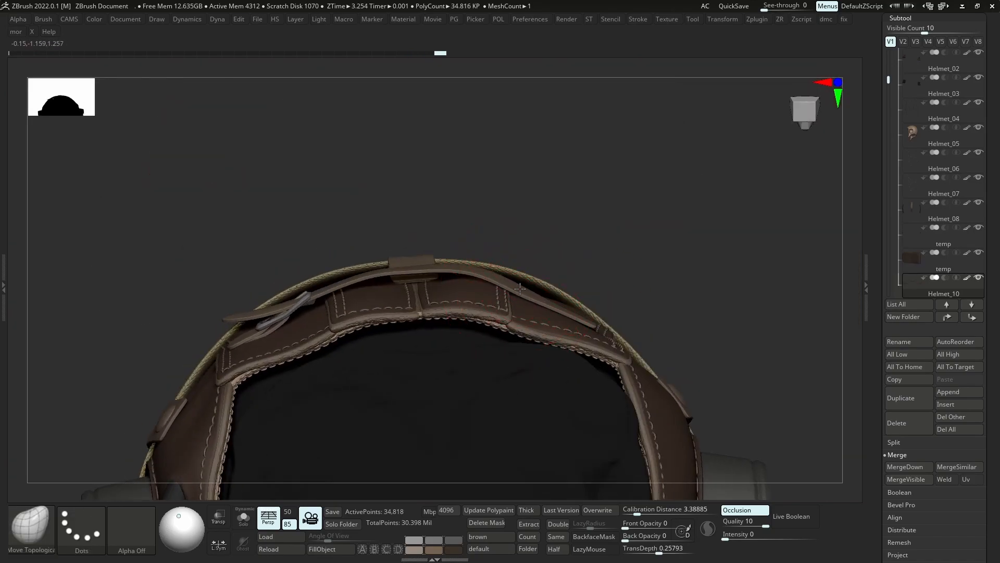
right_click_drag(493, 285, 494, 281)
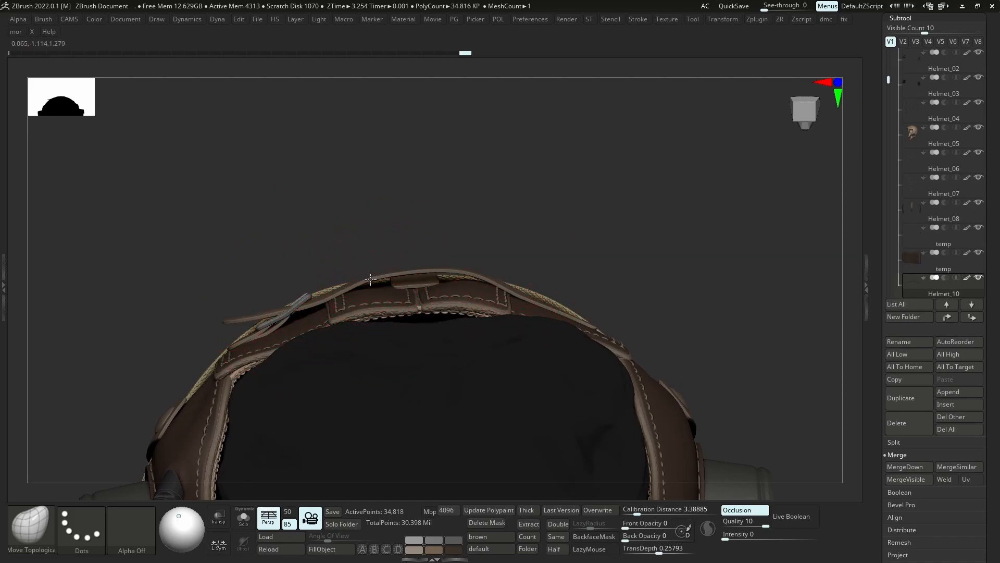
key("s")
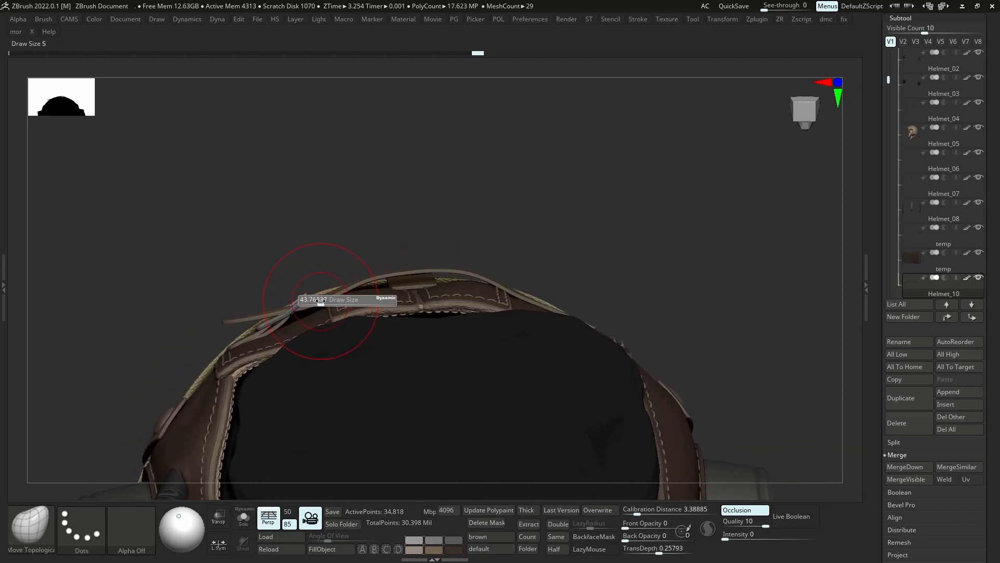
left_click_drag(320, 300, 321, 304)
Select the helmet mesh Stl_58 and adjust it beneath the rear buckle strap with the Move Topological brush
left_click(287, 315, "alt")
right_click_drag(288, 316, 313, 333)
left_click(385, 334, "alt")
left_click(322, 332, "alt")
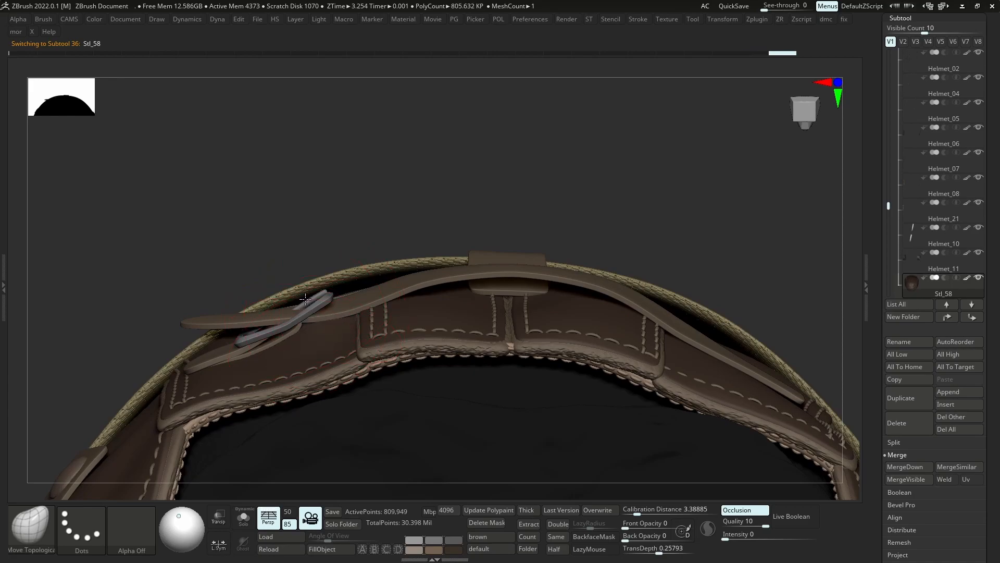
key("s")
mouse_move(281, 341)
right_mouse_down()
mouse_move(317, 310)
mouse_move(327, 322)
mouse_move(352, 309)
right_mouse_up()
key("s")
left_click_drag(351, 310, 347, 309)
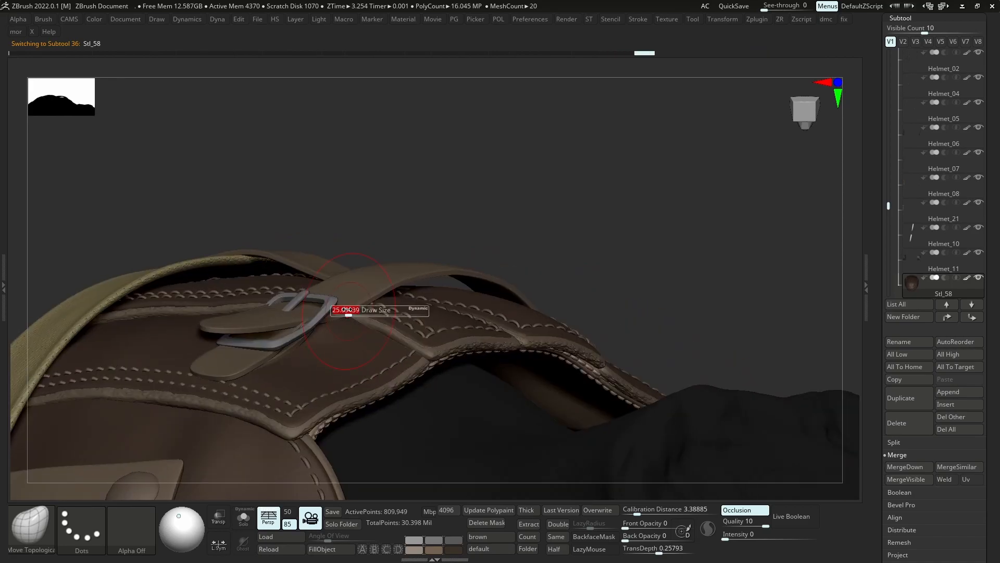
right_click_drag(339, 317, 474, 301)
Select the vertical rear strap Helmet_08 and reshape its lower end behind the horizontal buckle strap
left_click(447, 299, "alt")
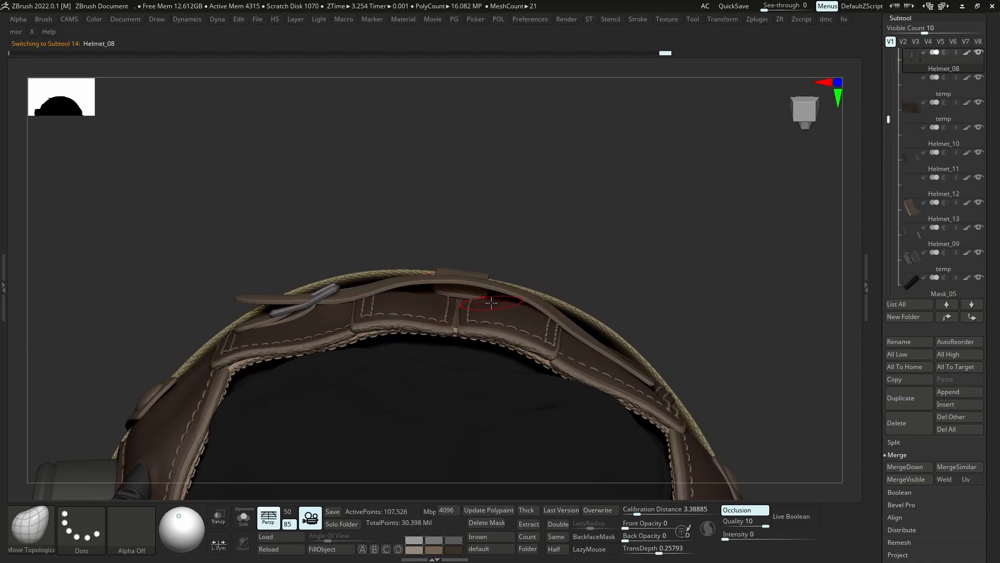
mouse_move(459, 282)
right_mouse_down()
mouse_move(414, 311)
mouse_move(470, 289)
mouse_move(472, 349)
mouse_move(438, 245)
mouse_move(442, 386)
mouse_move(439, 282)
right_mouse_up()
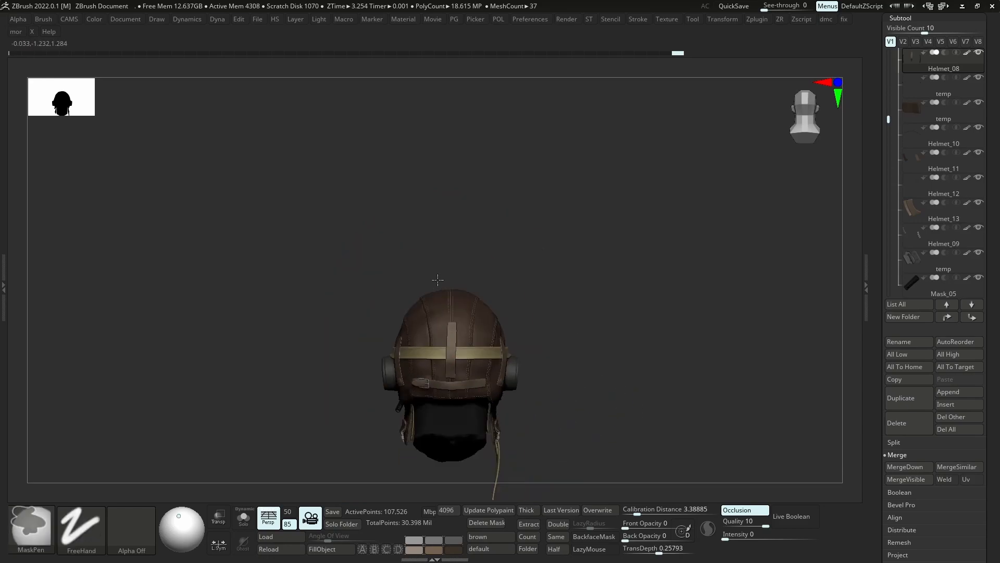
right_click_drag(473, 332, 472, 265, "alt")
left_click_drag(673, 52, 681, 52)
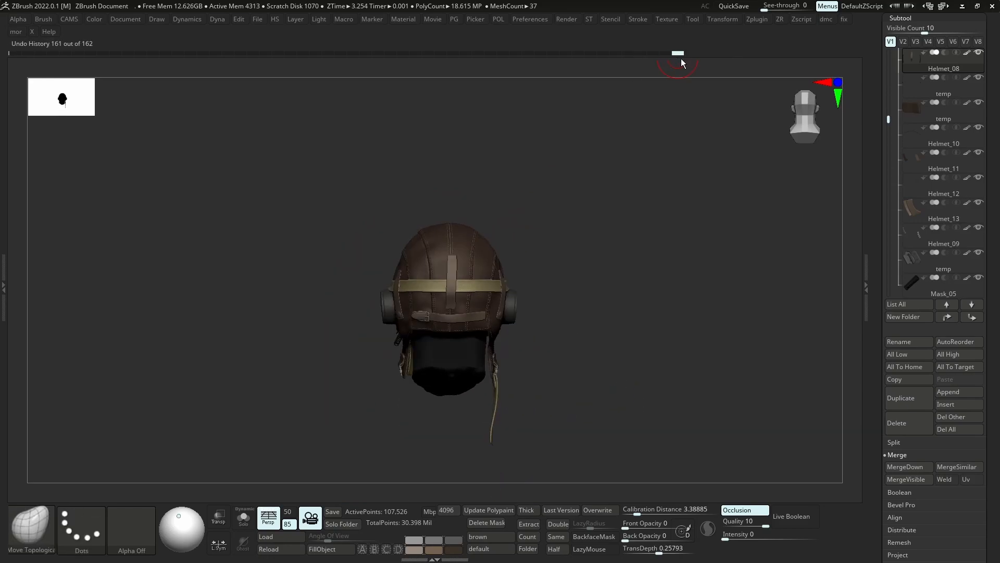
right_click_drag(521, 237, 495, 305, "ctrl")
mouse_move(349, 312)
right_mouse_down()
mouse_move(462, 320)
mouse_move(457, 332)
mouse_move(351, 330)
right_mouse_up()
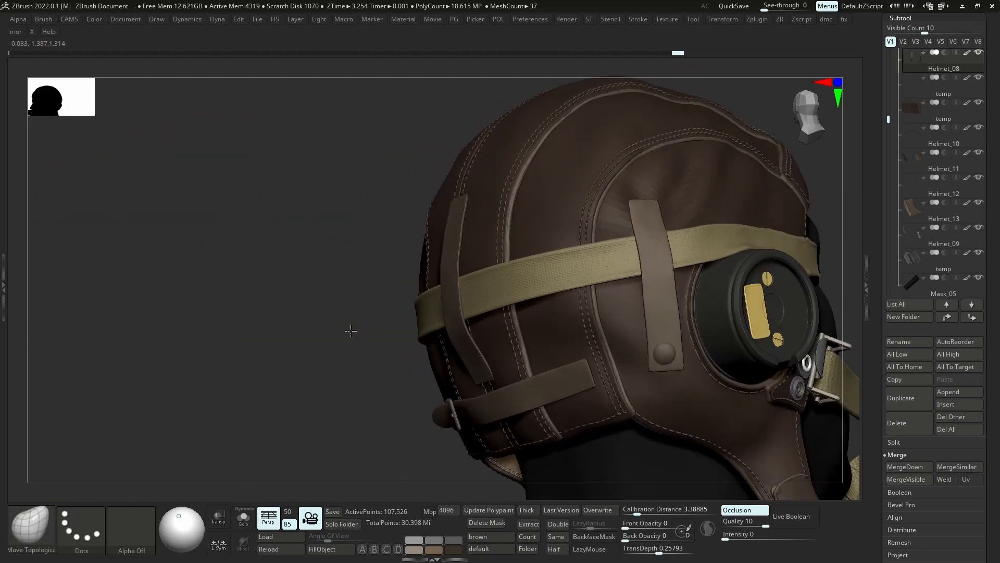
Pull the vertical rear strap Helmet_08 outward over the fabric goggle band
right_click_drag(453, 275, 447, 194, "ctrl")
mouse_move(432, 270)
right_mouse_down("ctrl")
mouse_move(511, 294)
mouse_move(412, 280)
mouse_move(471, 285)
mouse_move(480, 318)
mouse_move(432, 302)
mouse_move(446, 283)
mouse_move(442, 264)
right_mouse_up("ctrl")
left_click(470, 281, "alt")
left_click_drag(442, 265, 436, 263)
left_click(441, 261, "alt")
left_click_drag(447, 320, 444, 317)
Refine the side profile of strap Helmet_08 above and below the goggle band so it hugs the helmet
mouse_move(444, 317)
right_mouse_down("ctrl")
mouse_move(456, 261)
mouse_move(406, 263)
right_mouse_up("ctrl")
right_click_drag(406, 263, 452, 298, "ctrl")
key("s")
left_click_drag(456, 282, 451, 291)
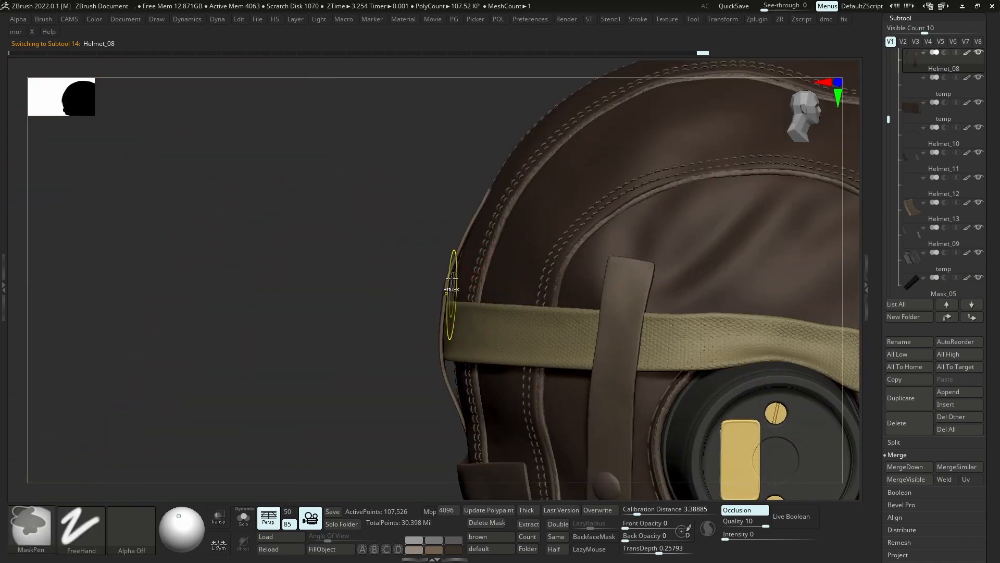
right_click_drag(451, 291, 461, 230, "ctrl")
mouse_move(461, 229)
right_mouse_down()
mouse_move(565, 228)
mouse_move(455, 297)
mouse_move(367, 284)
right_mouse_up()
mouse_move(367, 284)
right_mouse_down("ctrl")
mouse_move(525, 216)
mouse_move(464, 365)
right_mouse_up("ctrl")
key("s")
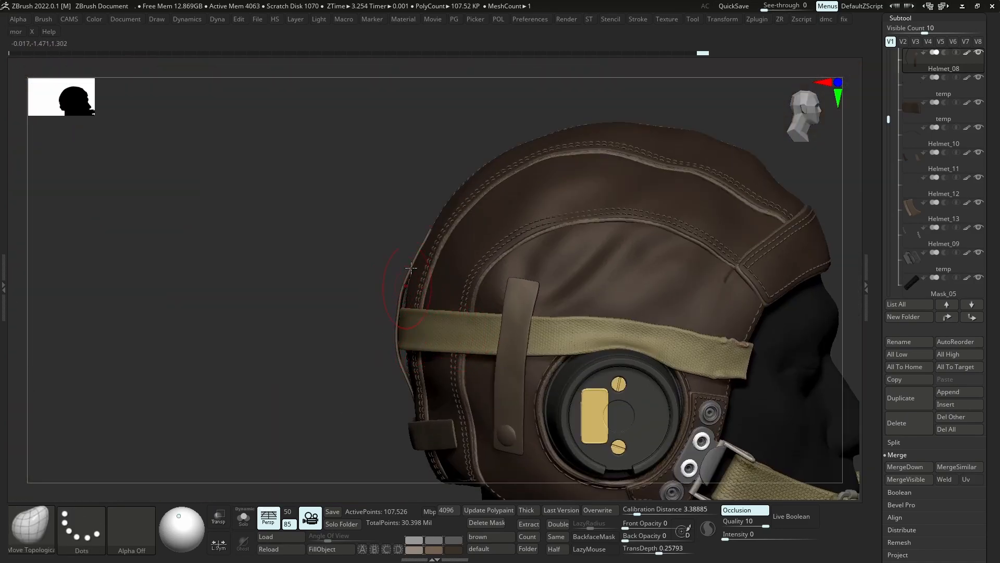
mouse_move(411, 267)
right_mouse_down("ctrl")
mouse_move(413, 319)
mouse_move(402, 297)
mouse_move(412, 311)
mouse_move(490, 324)
mouse_move(396, 314)
mouse_move(466, 350)
mouse_move(415, 301)
mouse_move(385, 290)
mouse_move(388, 305)
mouse_move(391, 294)
mouse_move(412, 299)
mouse_move(459, 245)
right_mouse_up("ctrl")
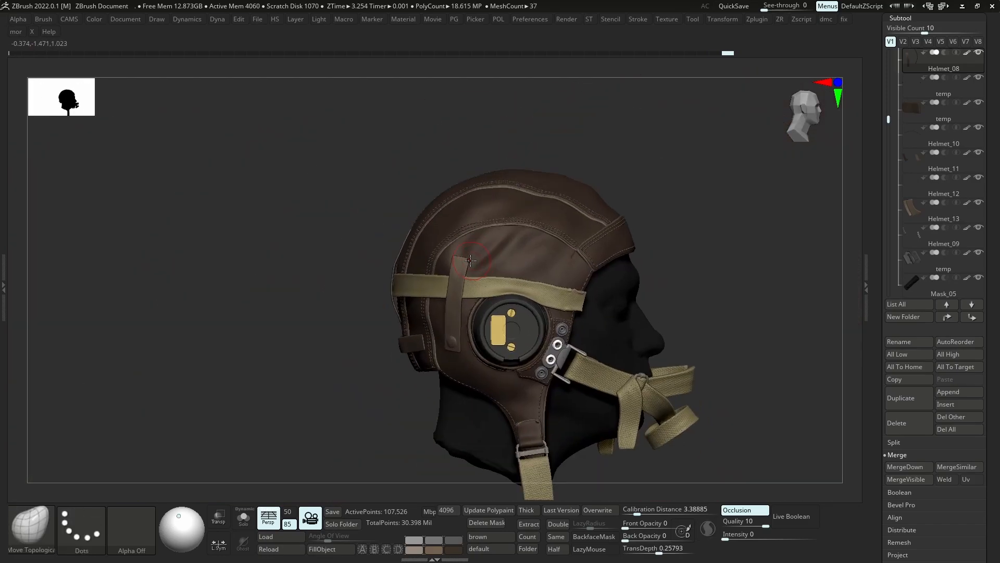
right_click_drag(486, 294, 500, 338, "ctrl")
left_click(619, 265, "alt")
key("b")
key("d")
key("s")
key("s")
mouse_move(620, 285)
right_mouse_down("ctrl")
mouse_move(672, 233)
mouse_move(632, 191)
mouse_move(599, 263)
mouse_move(547, 324)
mouse_move(558, 311)
mouse_move(625, 297)
right_mouse_up("ctrl")
key("d")
key("d")
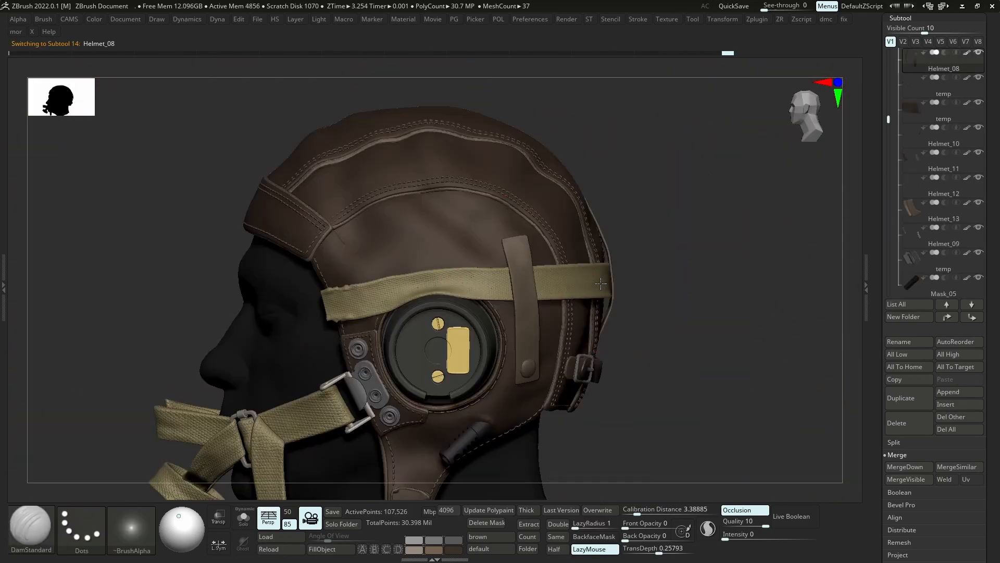
right_click_drag(519, 275, 721, 330)
key("b")
key("m")
key("v")
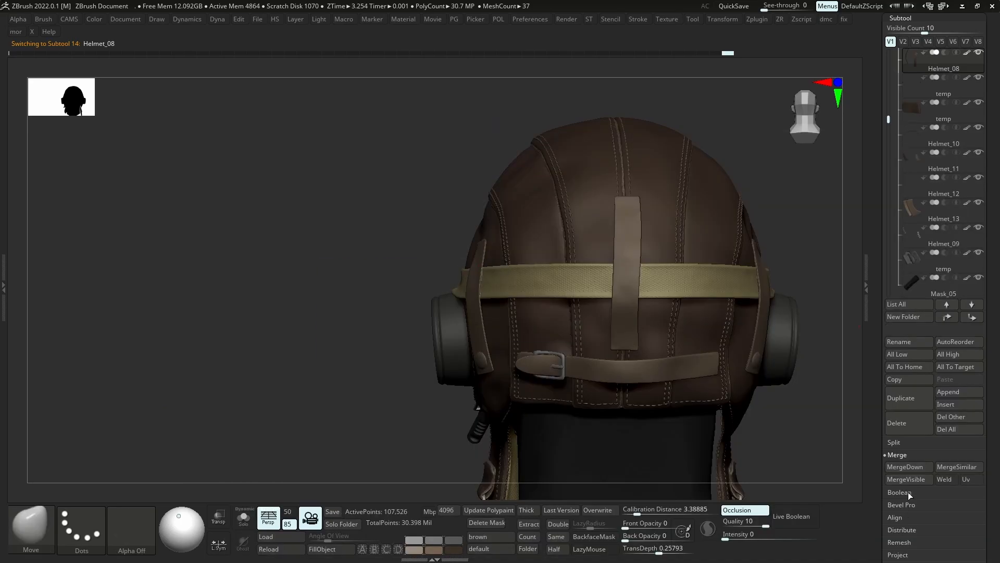
Duplicate strap subtool Helmet_08 and show the copy's polygon frame at its lowest subdivision level
left_click(908, 398)
key("shift+f")
key("shift+d")
key("shift+d")
key("shift+d")
key("shift+d")
Isolate the outer-face polygroup of the duplicated straps Helmet_14 and remove the edge and back faces
right_click_drag(703, 234, 625, 255, "ctrl")
left_click(626, 255, "ctrl+shift")
left_click(375, 317, "ctrl+shift")
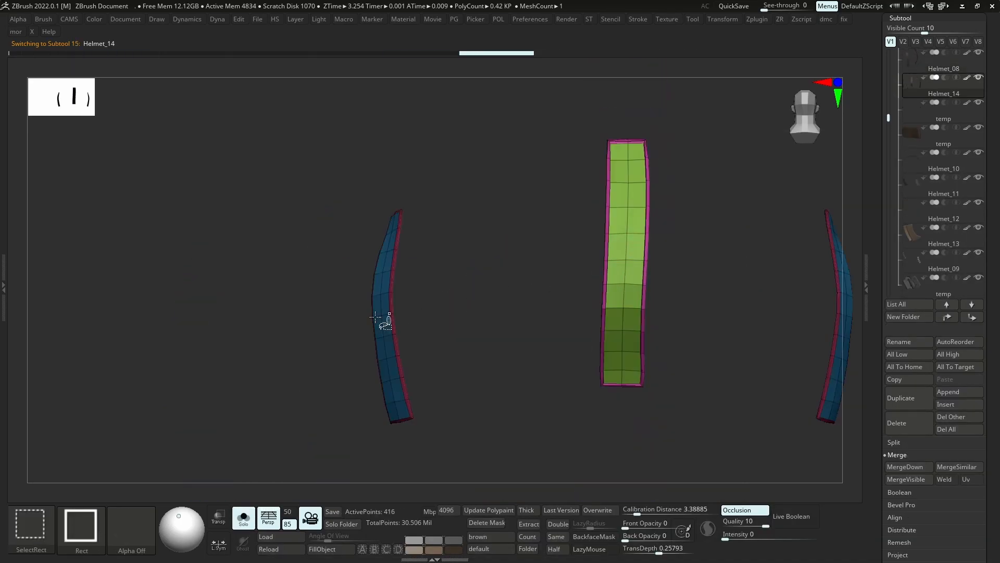
right_click_drag(383, 318, 598, 315)
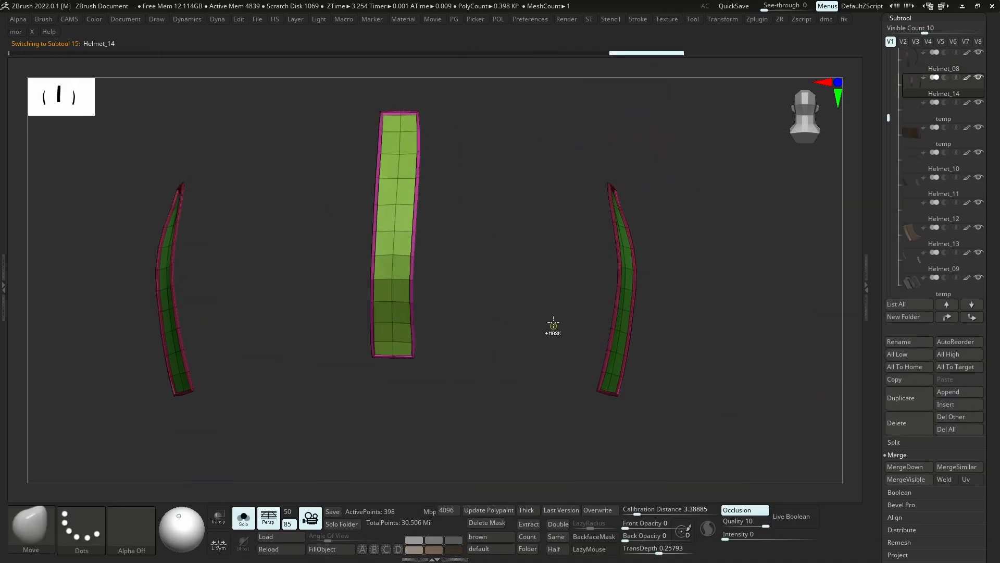
left_click_drag(553, 326, 560, 338, "ctrl+shift")
key("3")
left_click(530, 380)
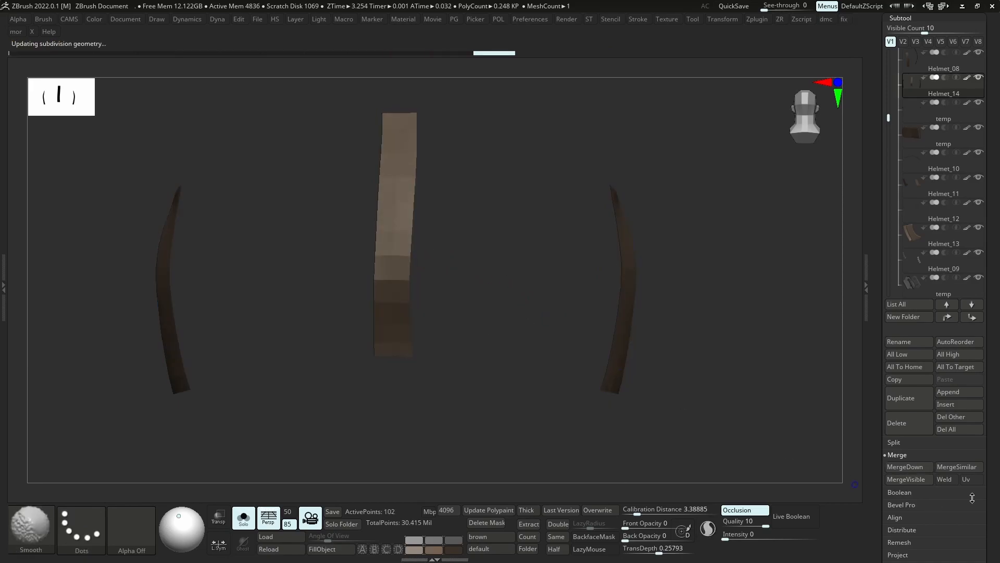
Raise the subdivision level of the Helmet_14 strips and bring the rest of the helmet back into view
left_click_drag(972, 498, 966, 420)
left_click(916, 518)
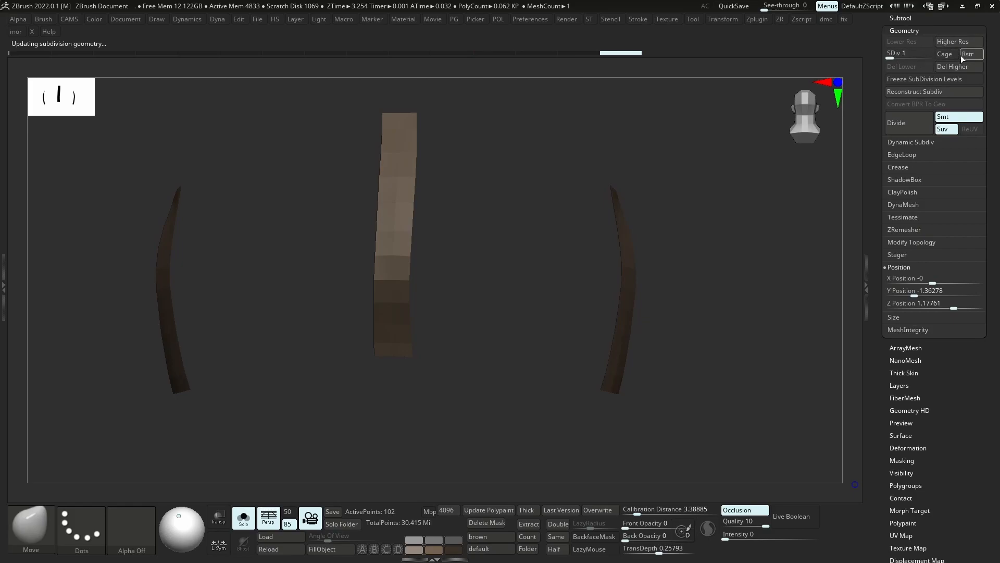
key("d")
right_click_drag(417, 239, 444, 241)
key("alt+s")
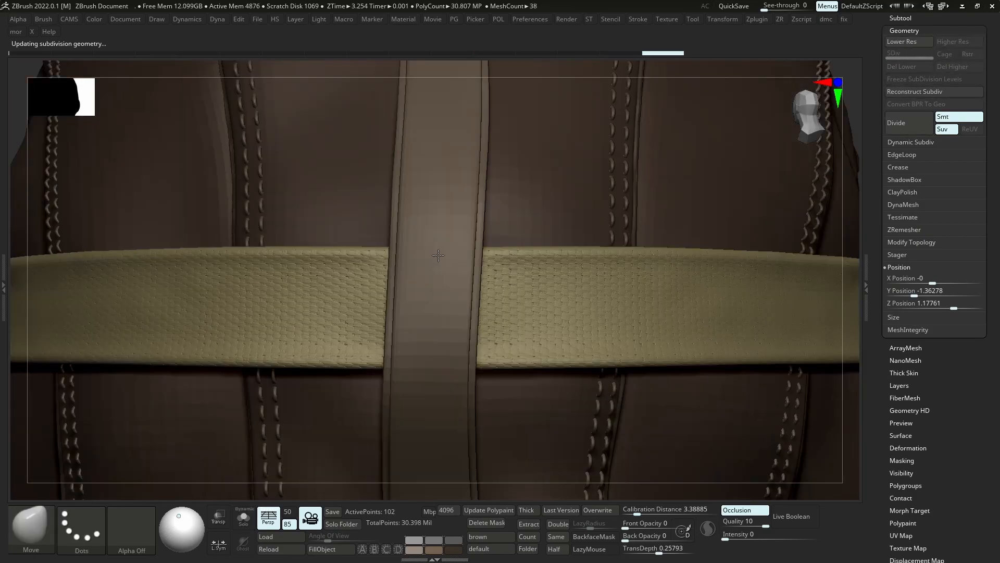
Fill the Helmet_14 strips with dark brown and check them on the rear and side straps
key("f")
key("space")
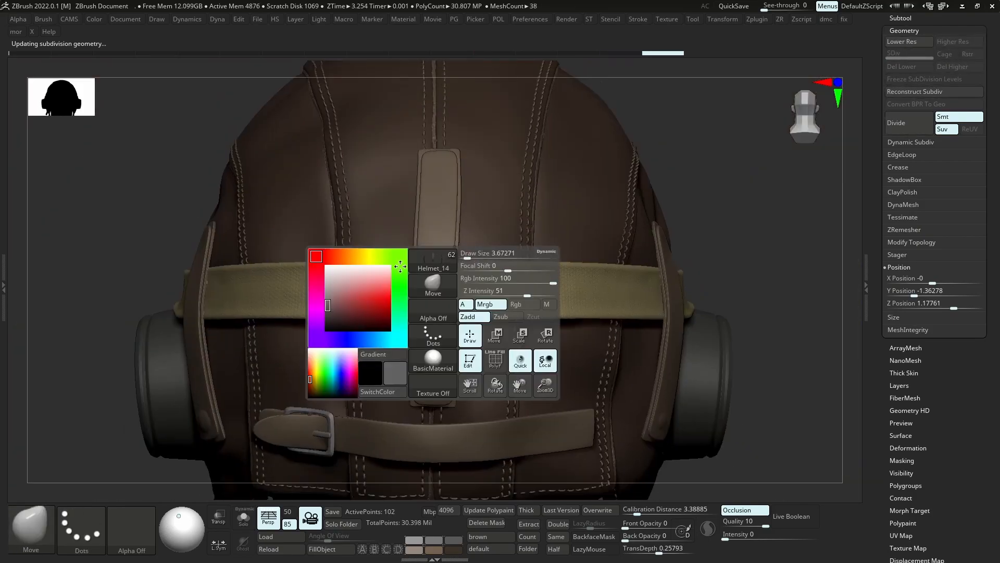
left_click(316, 553)
right_click_drag(464, 277, 449, 234, "ctrl")
right_click_drag(390, 258, 464, 261)
right_click_drag(325, 304, 375, 292, "alt")
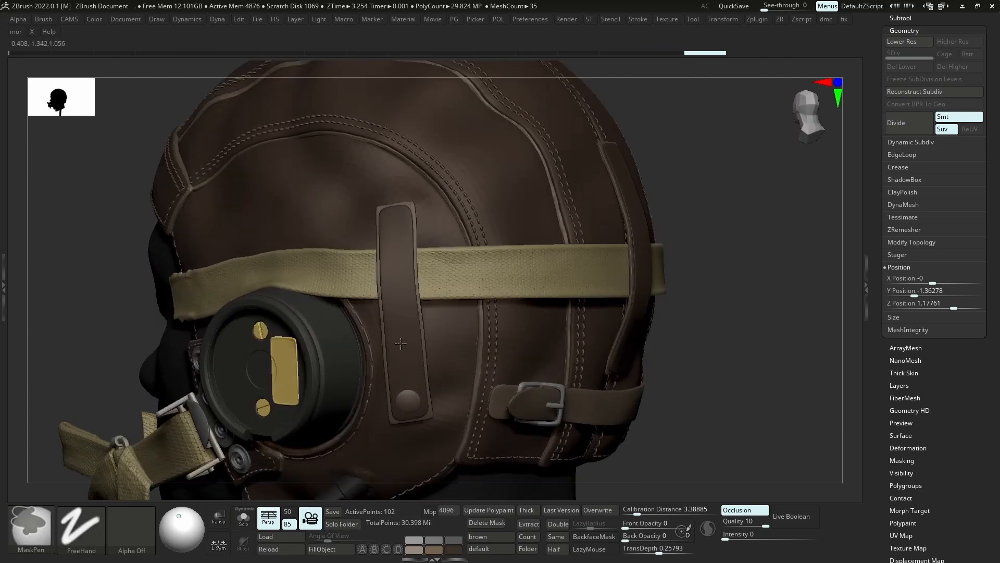
right_click_drag(403, 292, 403, 251, "ctrl")
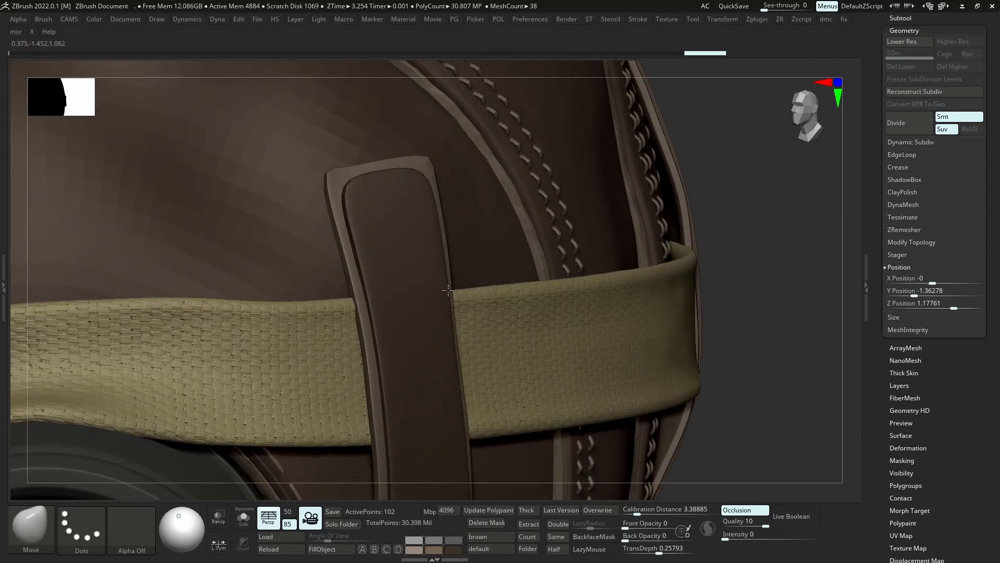
right_click_drag(473, 281, 473, 312, "ctrl")
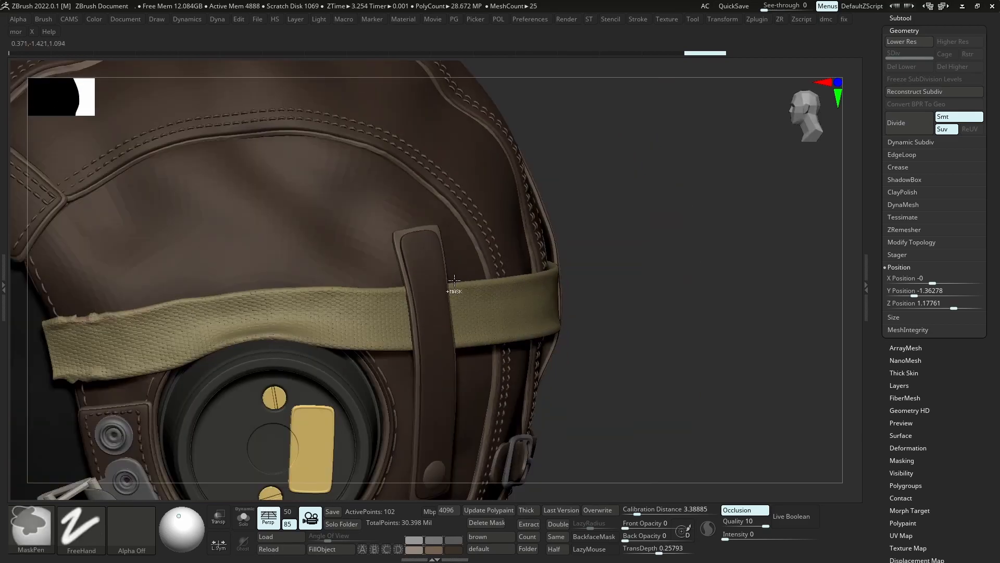
Isolate the duplicated inlay strips at their lowest subdivision level, add a new layer and shrink the strips inward on it
left_click_drag(908, 385, 926, 391)
left_click(914, 389)
key("shift+d")
key("shift+f")
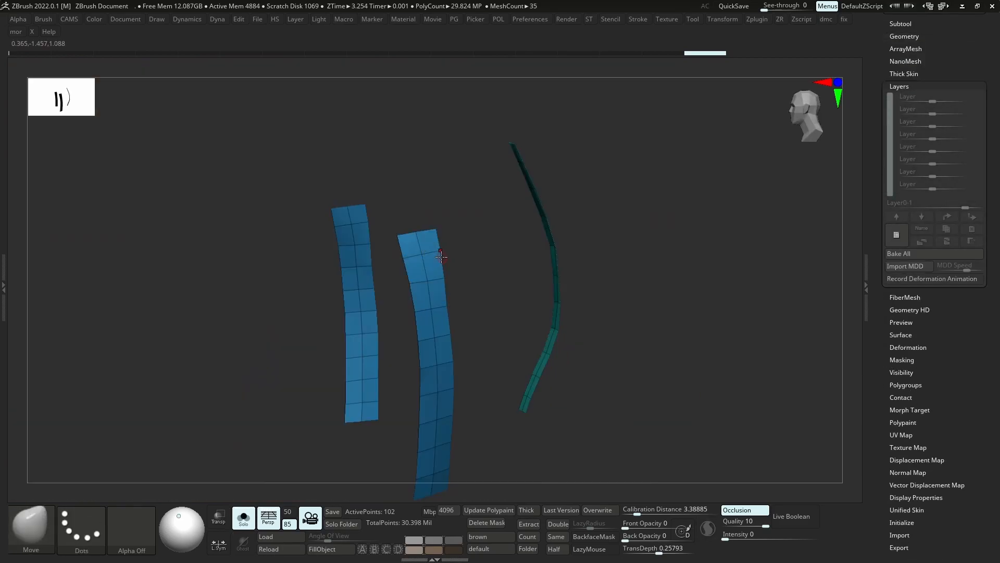
right_click_drag(441, 257, 433, 292)
left_click(890, 240)
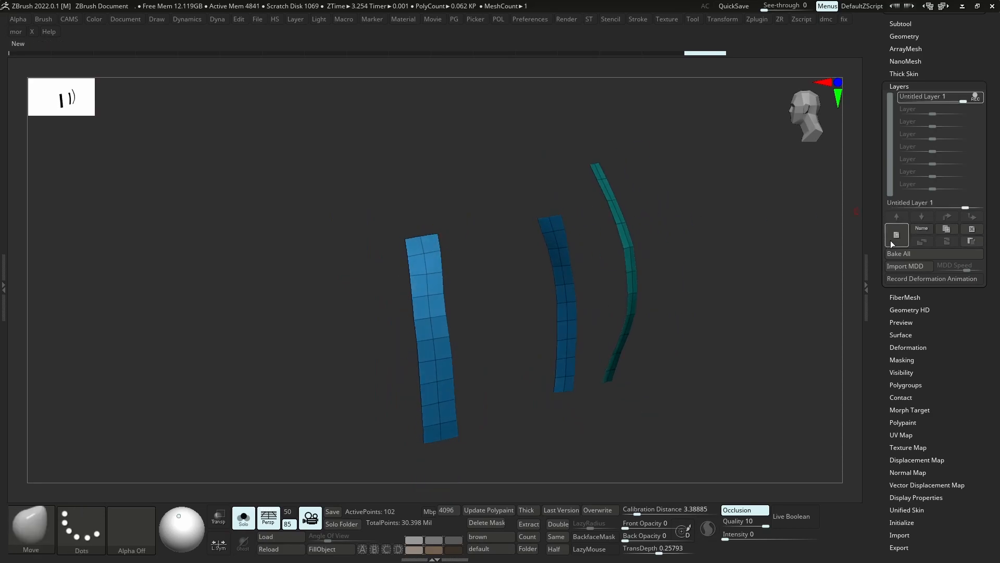
key("2")
left_click(537, 294)
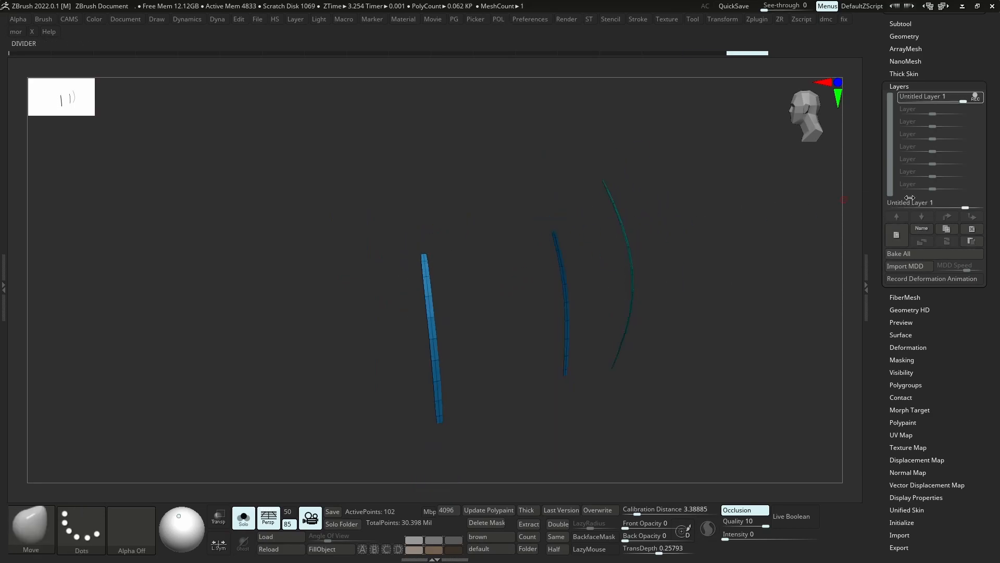
Set the inlay strip layer's intensity to -0.09734 to fit the strips within the straps, and save the file under a new number
left_click_drag(956, 96, 931, 98)
key("shift+f")
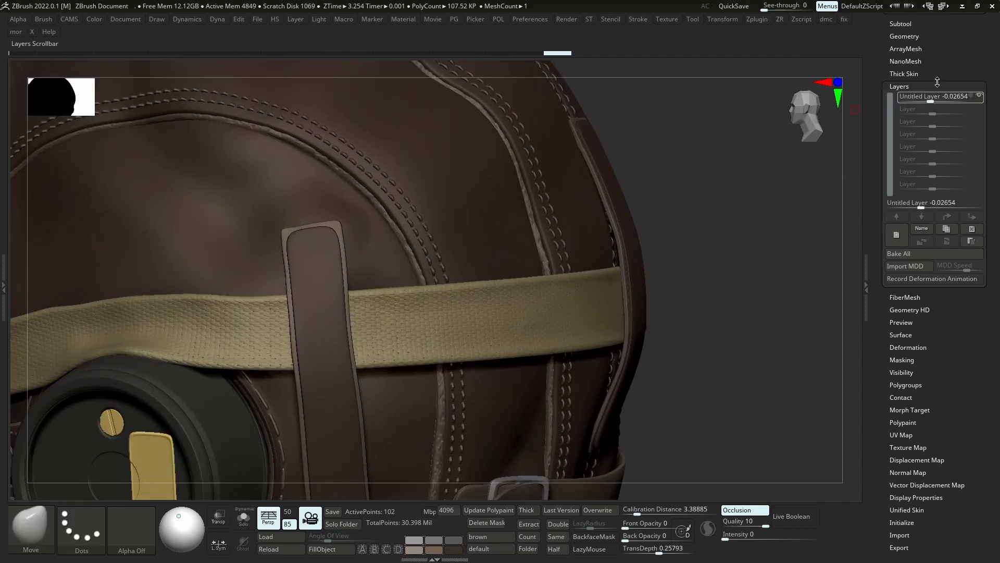
left_click_drag(930, 99, 923, 101)
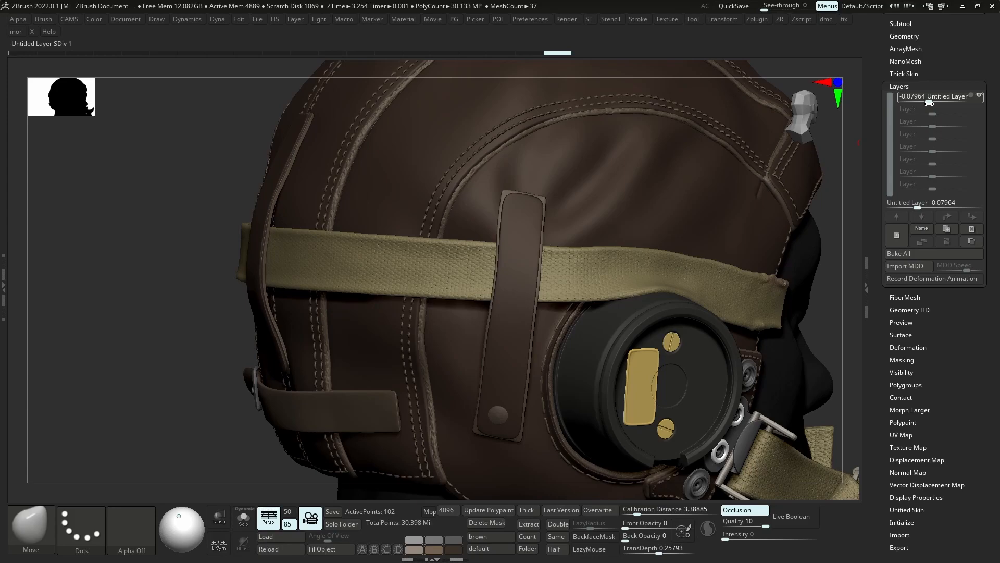
left_click(929, 102)
right_click_drag(509, 264, 486, 384, "ctrl")
left_click(486, 382)
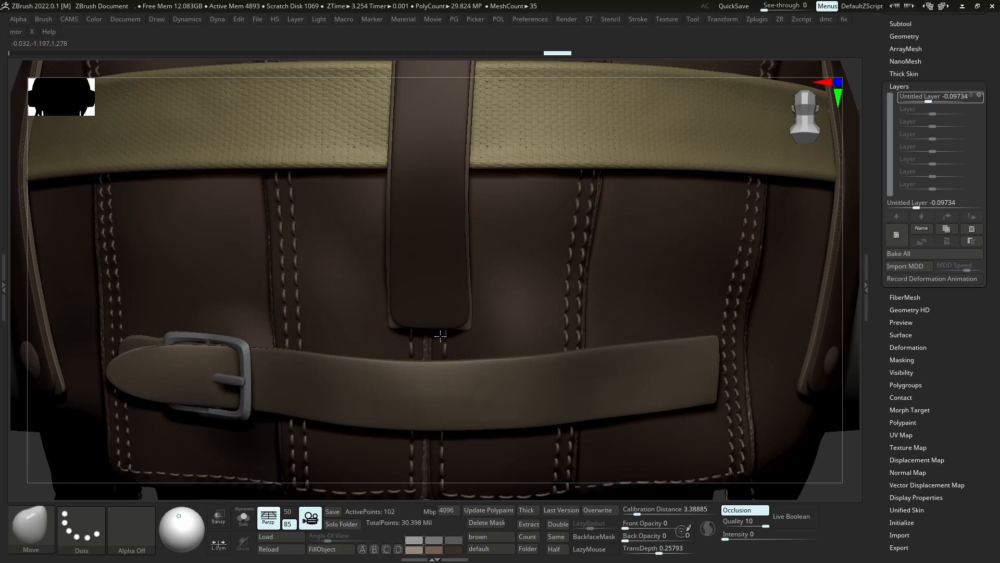
right_click_drag(535, 345, 462, 396, "ctrl")
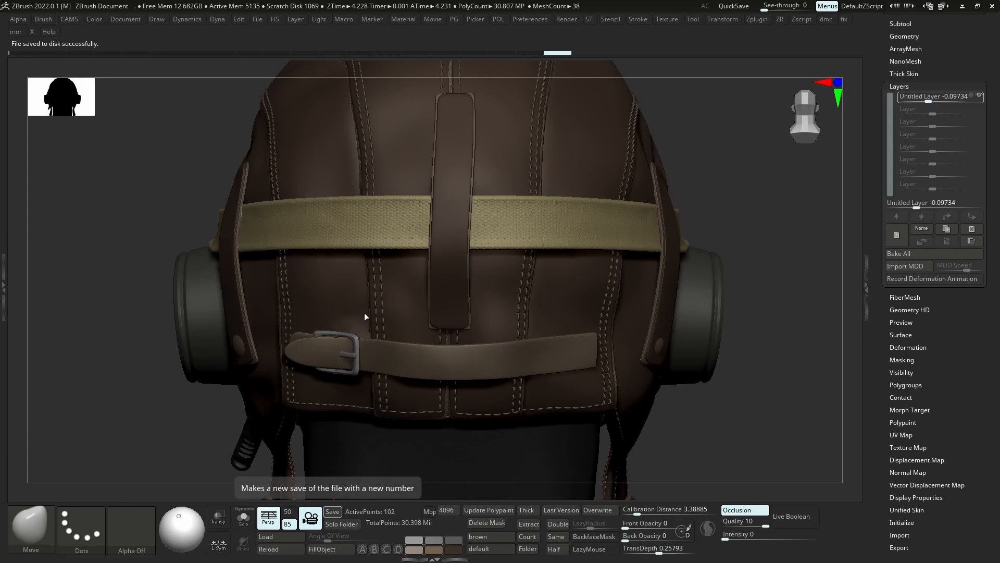
Select the helmet shell Stl_58, build up the leather above the rear buckle with ClayBuildup, and smooth it
left_click(364, 316, "alt")
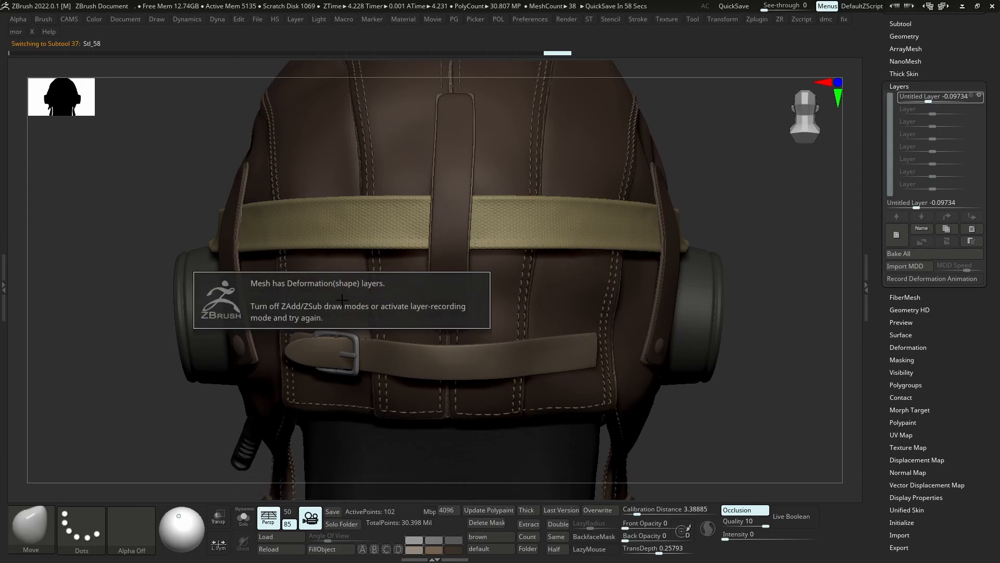
key("s")
key("b")
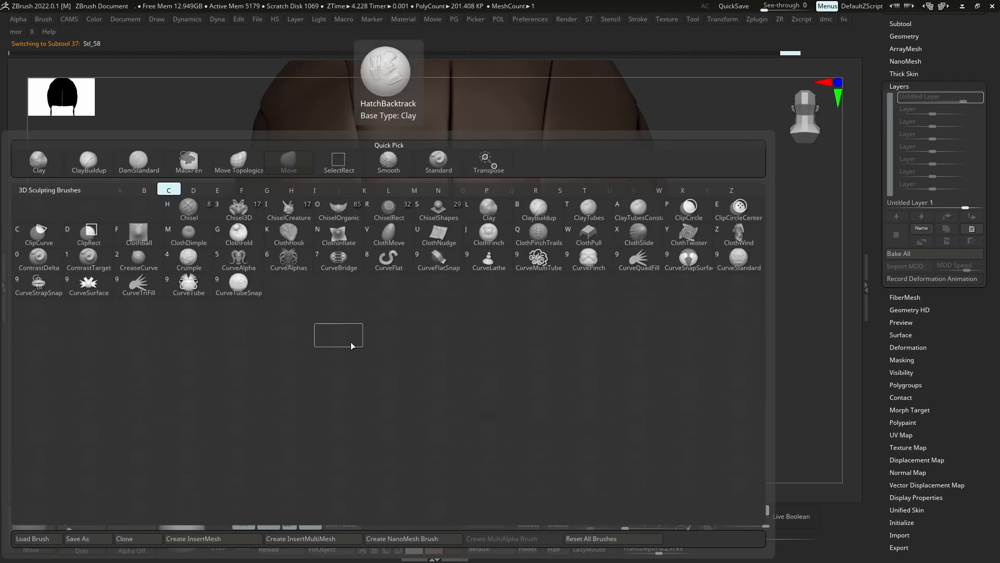
key("c")
key("b")
key("s")
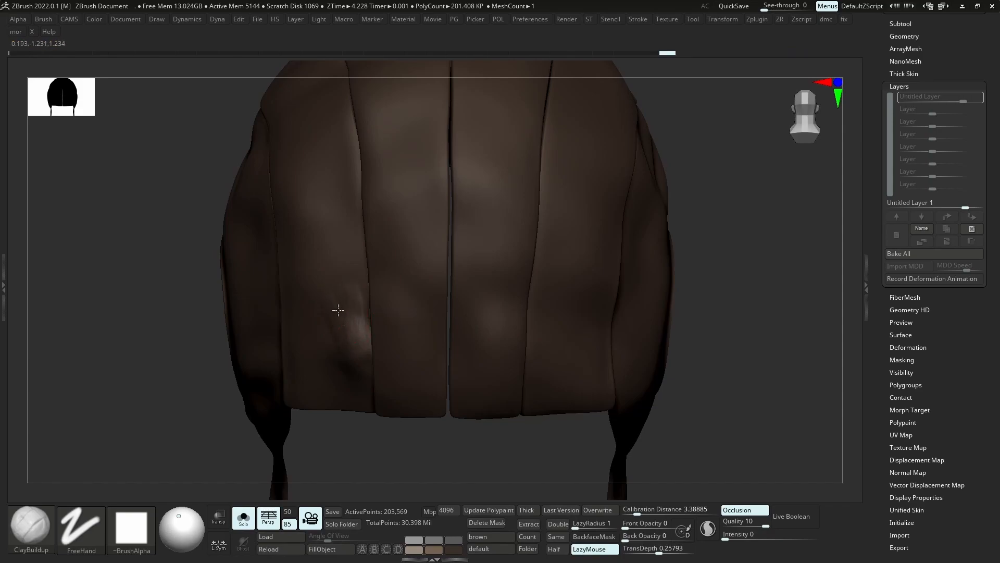
key("shift")
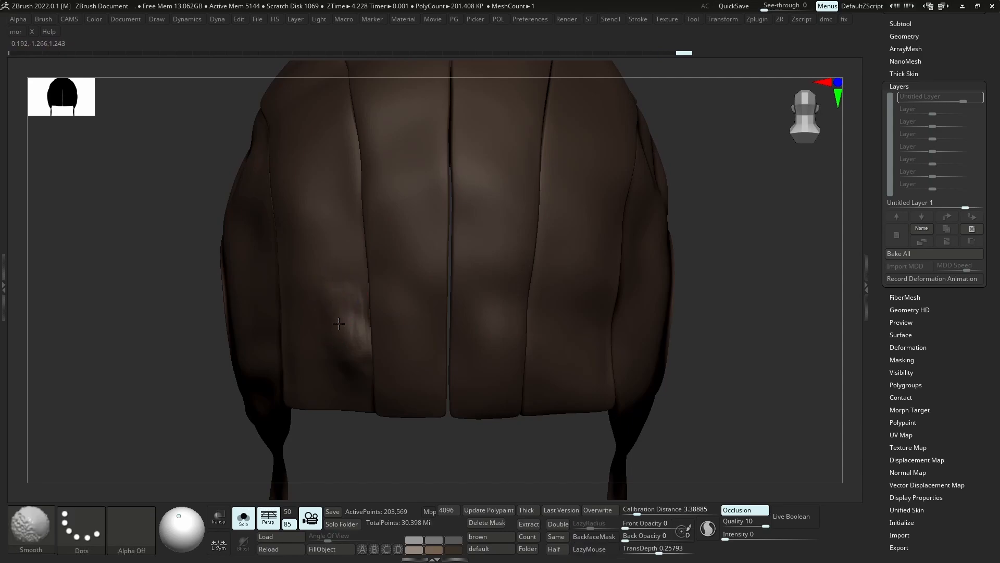
key("alt+s")
key("shift")
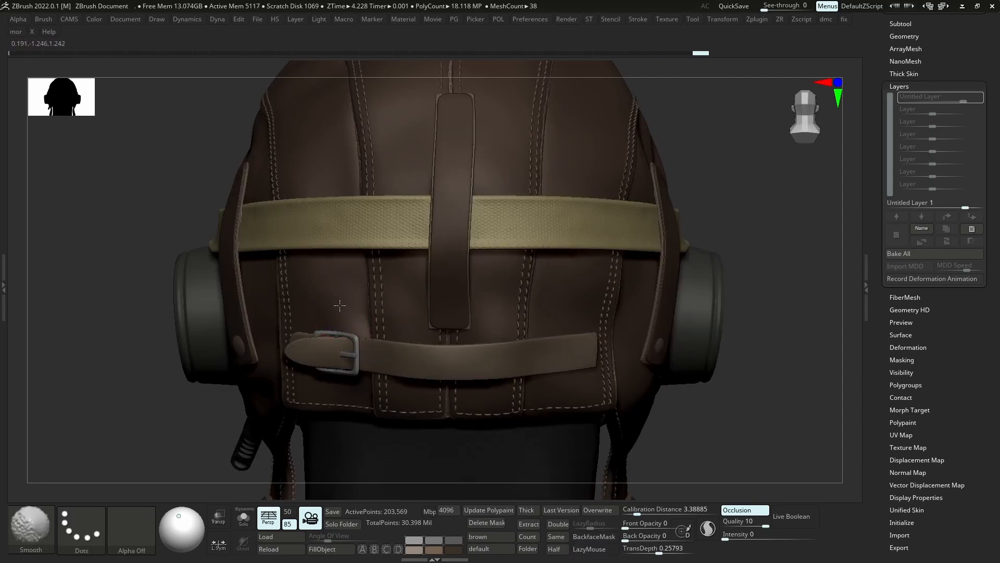
mouse_move(341, 307)
right_mouse_down()
mouse_move(362, 321)
mouse_move(355, 278)
right_mouse_up()
mouse_move(354, 312)
right_mouse_down()
mouse_move(369, 328)
mouse_move(391, 318)
right_mouse_up()
key("b")
key("m")
key("v")
left_click_drag(390, 318, 376, 330)
key("ctrl+z")
Reshape the helmet leather around the rear buckle with the Move Topological brush
key("b")
key("m")
key("t")
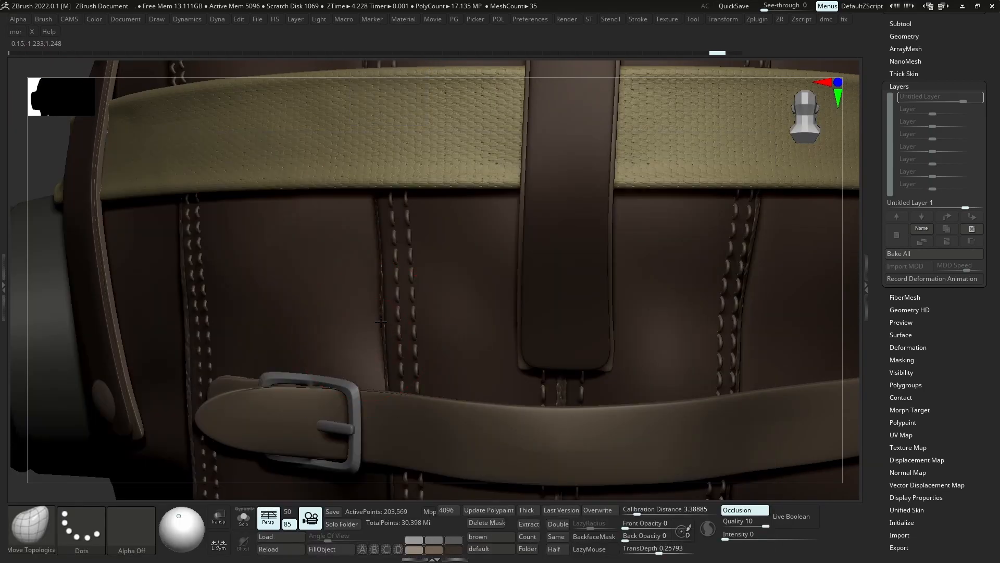
right_click_drag(353, 277, 353, 305, "ctrl")
right_click_drag(353, 305, 375, 317)
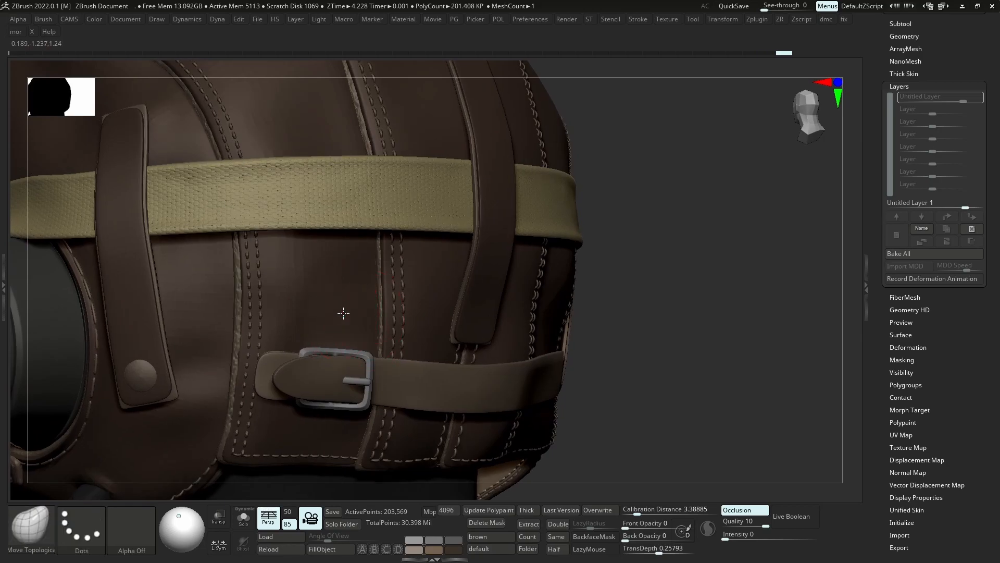
left_click_drag(309, 349, 333, 347)
Raise the helmet shell's subdivision level and sculpt soft leather folds above the rear buckle with the Standard brush, smoothing them
right_click_drag(351, 339, 315, 255)
key("d")
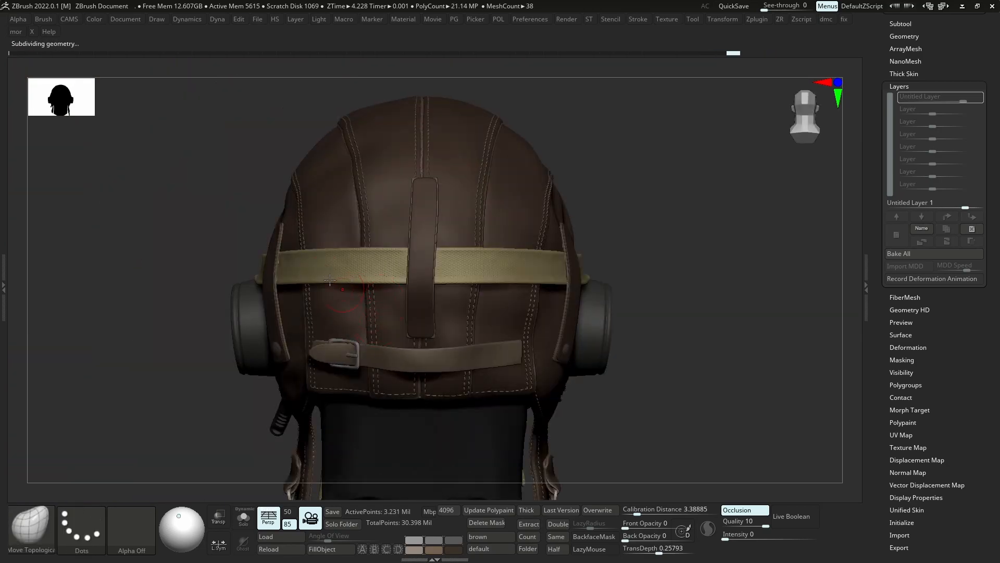
key("shift+s")
key("b")
key("s")
key("t")
key("space")
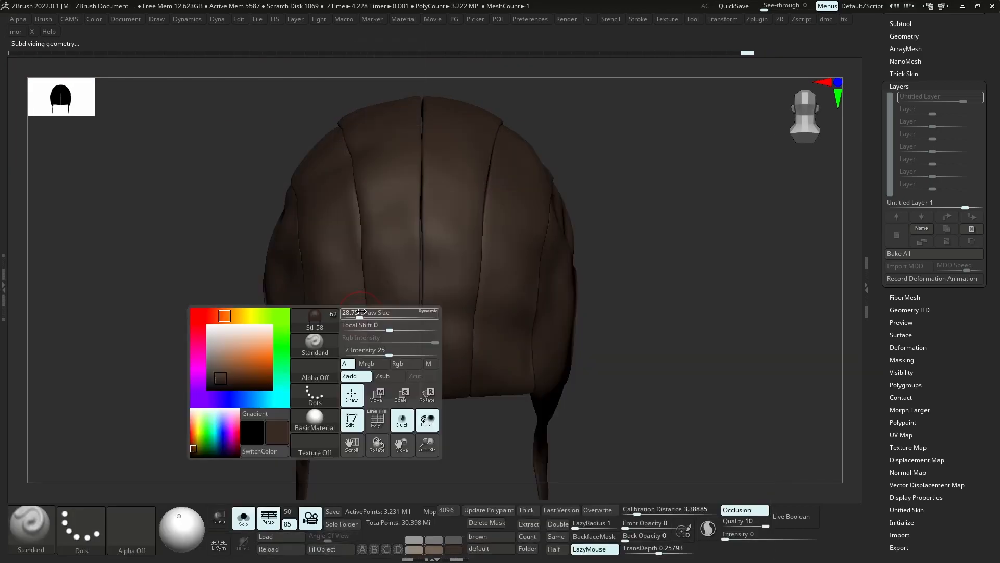
key("u")
left_click(358, 313)
key("s")
left_click_drag(342, 299, 336, 303)
key("u")
key("shift+s")
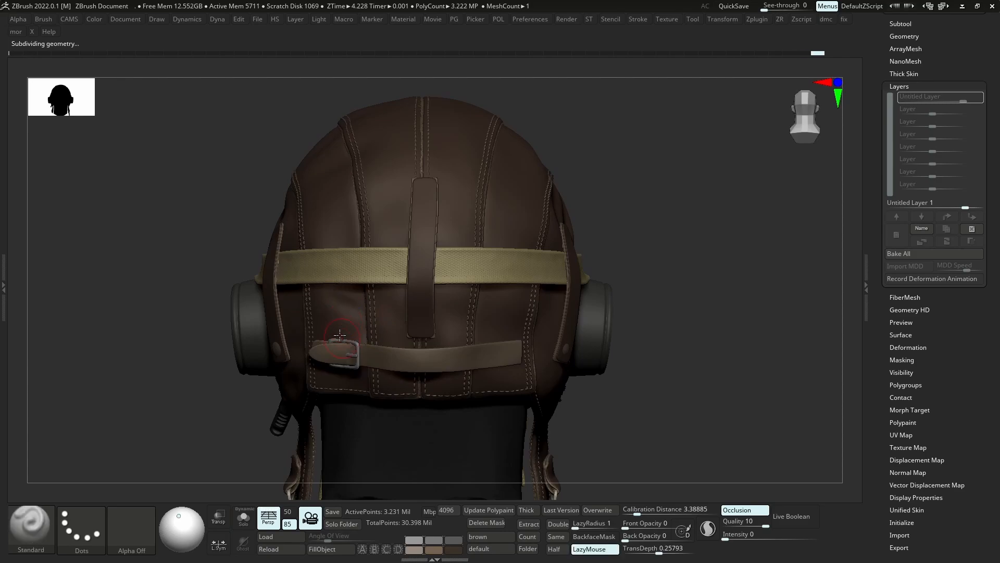
mouse_move(385, 378)
left_mouse_down("shift")
mouse_move(337, 322)
mouse_move(346, 330)
left_mouse_up("shift")
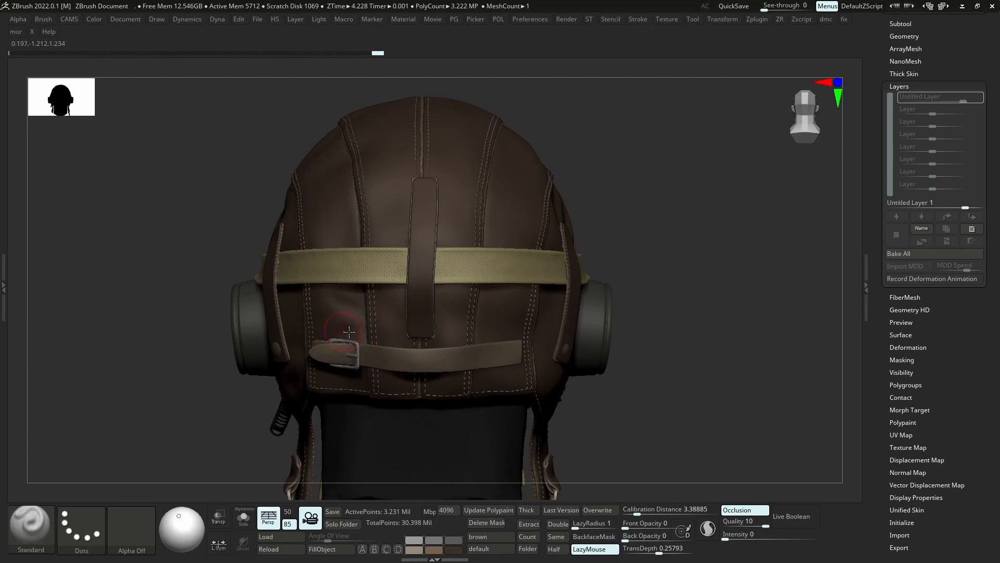
Sculpt and smooth folds on the panel between the buckle and the central rear strap, undoing the last stroke
mouse_move(346, 331)
right_mouse_down()
mouse_move(389, 332)
mouse_move(391, 317)
right_mouse_up()
left_click_drag(391, 317, 384, 303, "alt")
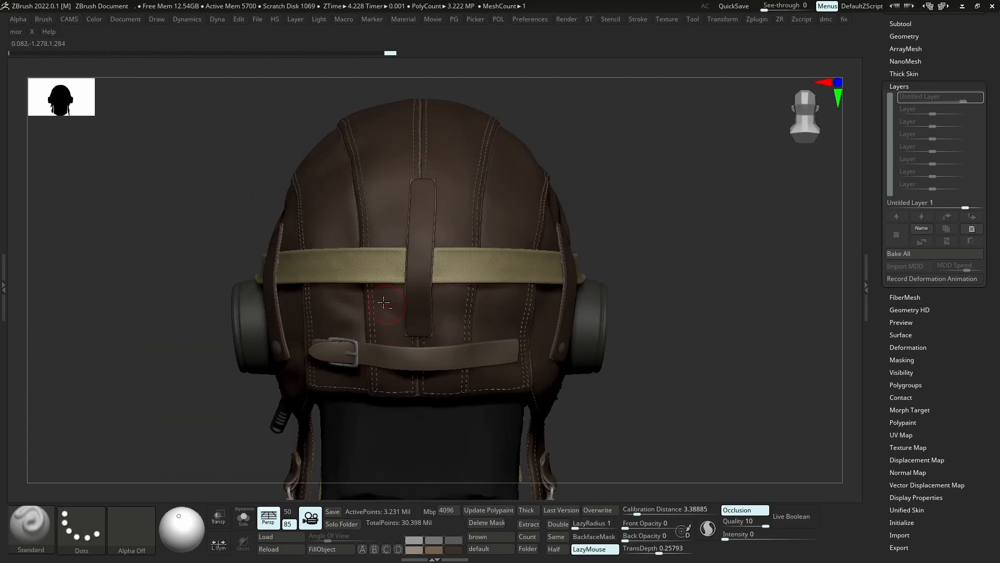
key("shift")
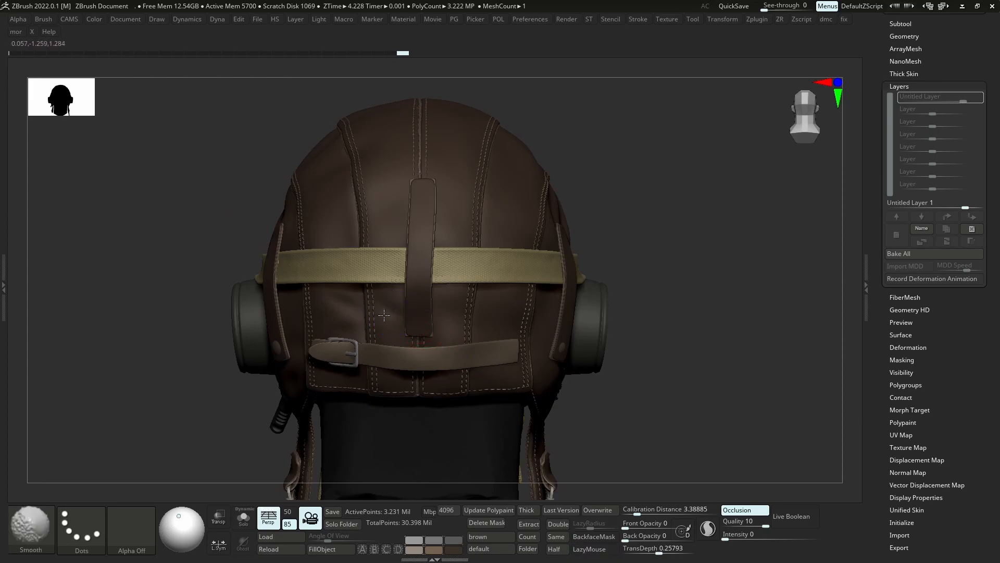
key("ctrl")
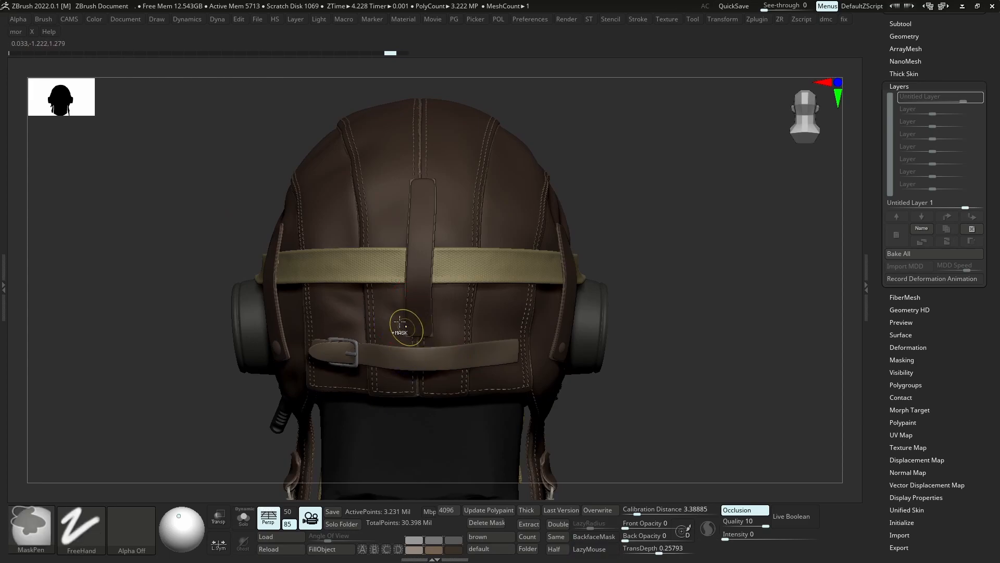
key("ctrl+z")
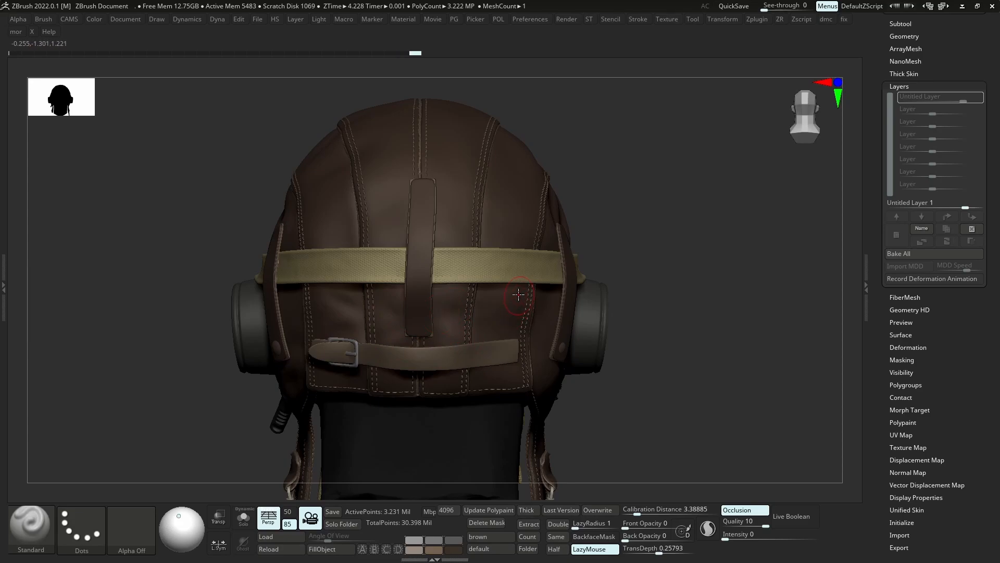
Extend the leather folds across the opposite rear panels and along the helmet's lower back edge, smoothing between strokes
right_click_drag(505, 332, 403, 337, "ctrl")
mouse_move(405, 350)
left_mouse_down("shift")
mouse_move(386, 324)
mouse_move(416, 321)
left_mouse_up("shift")
mouse_move(416, 320)
right_mouse_down()
mouse_move(446, 292)
mouse_move(484, 320)
mouse_move(446, 313)
right_mouse_up()
key("alt+s")
key("alt+s")
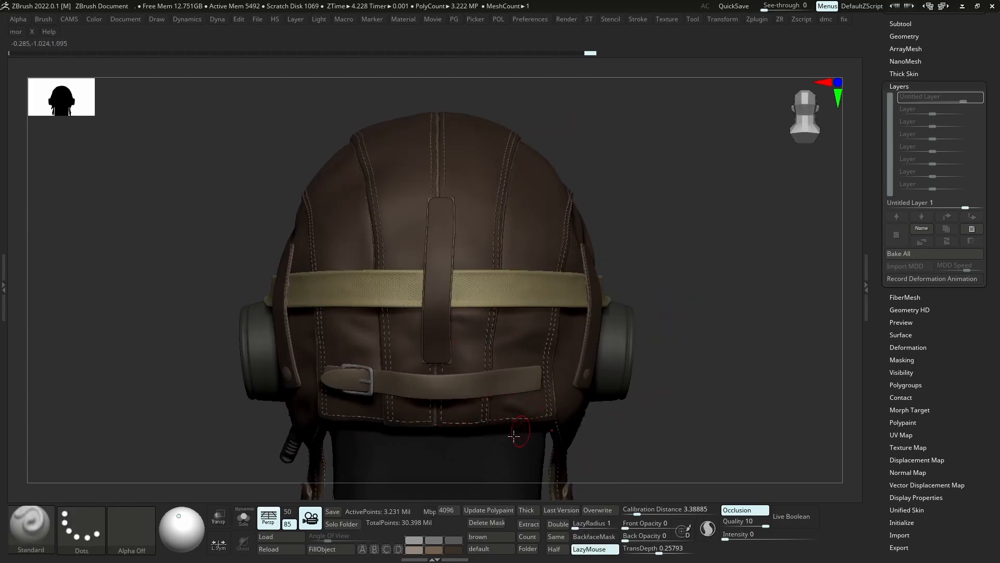
key("shift")
left_click_drag(591, 427, 459, 400)
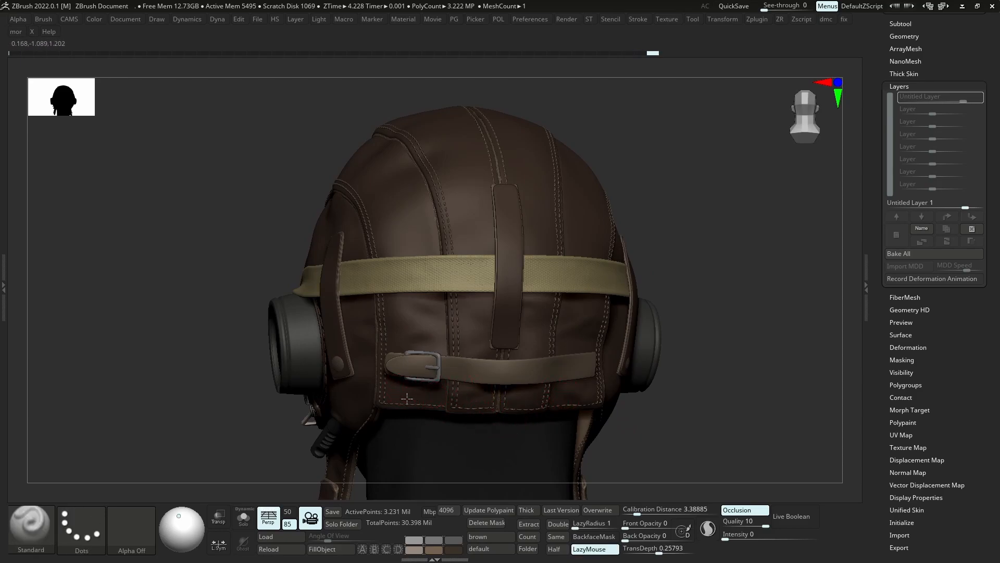
left_click_drag(407, 398, 448, 384)
mouse_move(448, 384)
right_mouse_down()
mouse_move(417, 397)
mouse_move(424, 342)
mouse_move(529, 268)
mouse_move(605, 112)
right_mouse_up()
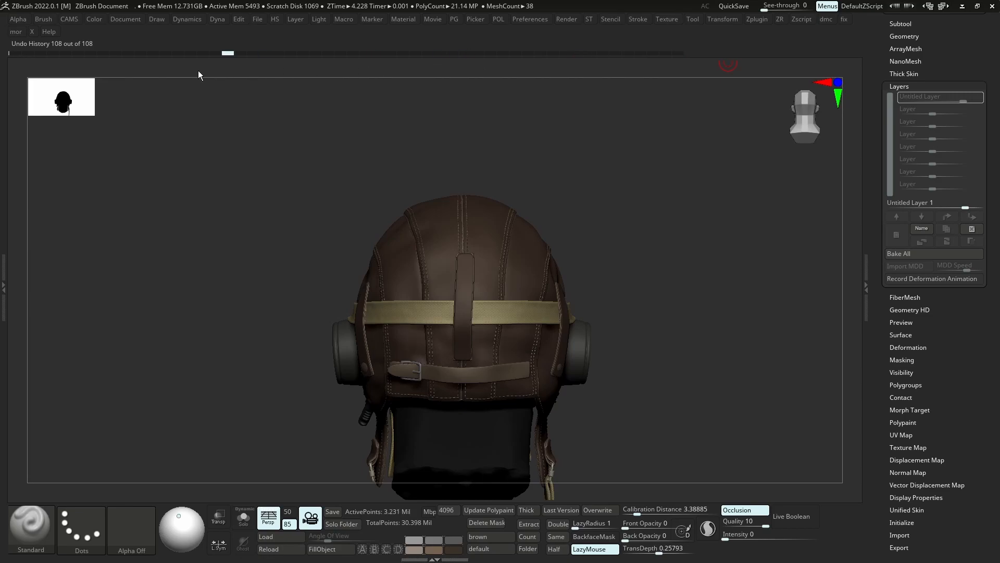
Compare the helmet's rear before and after the fold sculpting with a side-by-side canvas snapshot, and clear the snapshot
left_click_drag(690, 197, 636, 161, "alt")
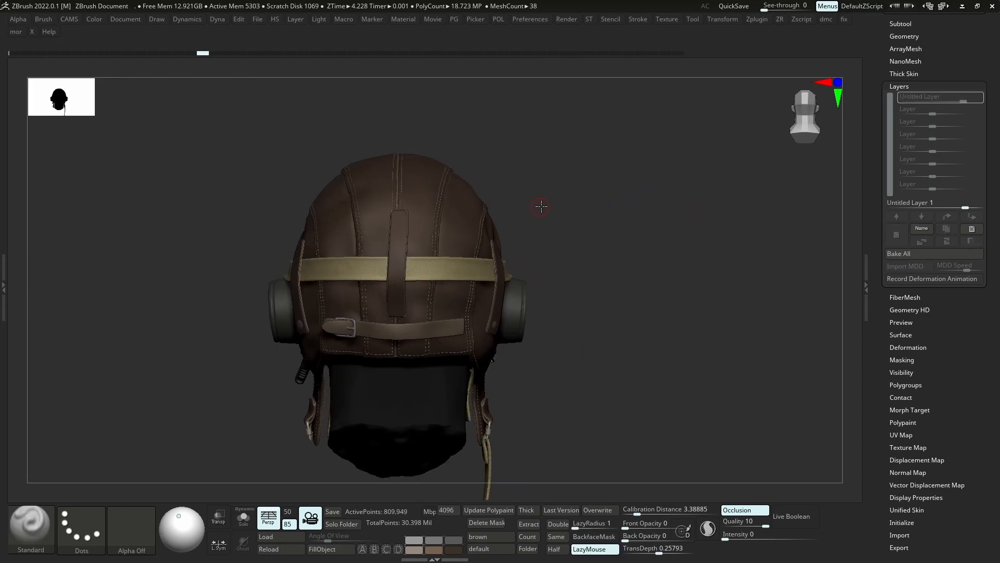
key("shift+s")
mouse_move(541, 206)
left_mouse_down("alt")
mouse_move(773, 211)
mouse_move(774, 202)
left_mouse_up("alt")
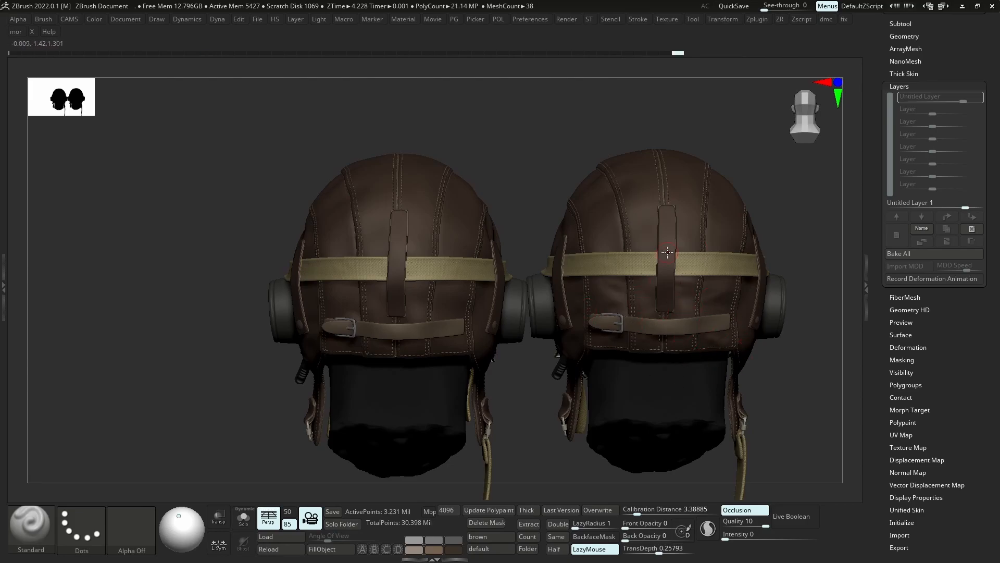
key("ctrl+n")
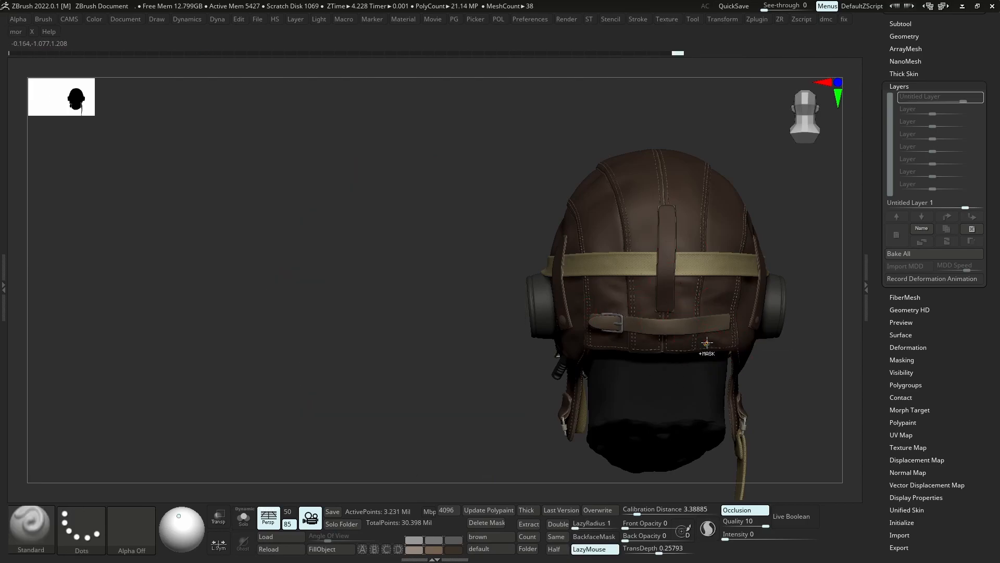
Add finer creases to the rear leather panels between the webbing band and the buckled strap
mouse_move(707, 344)
right_mouse_down("ctrl")
mouse_move(730, 345)
mouse_move(694, 274)
mouse_move(670, 314)
mouse_move(614, 323)
right_mouse_up("ctrl")
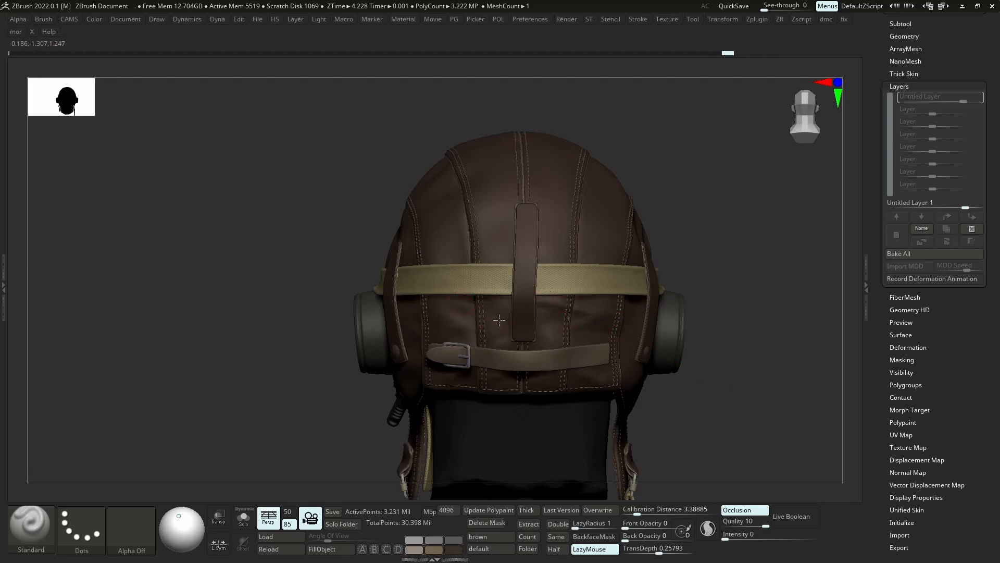
left_click(549, 349, "ctrl+shift")
left_click(636, 383, "ctrl+shift")
right_click_drag(635, 383, 503, 359)
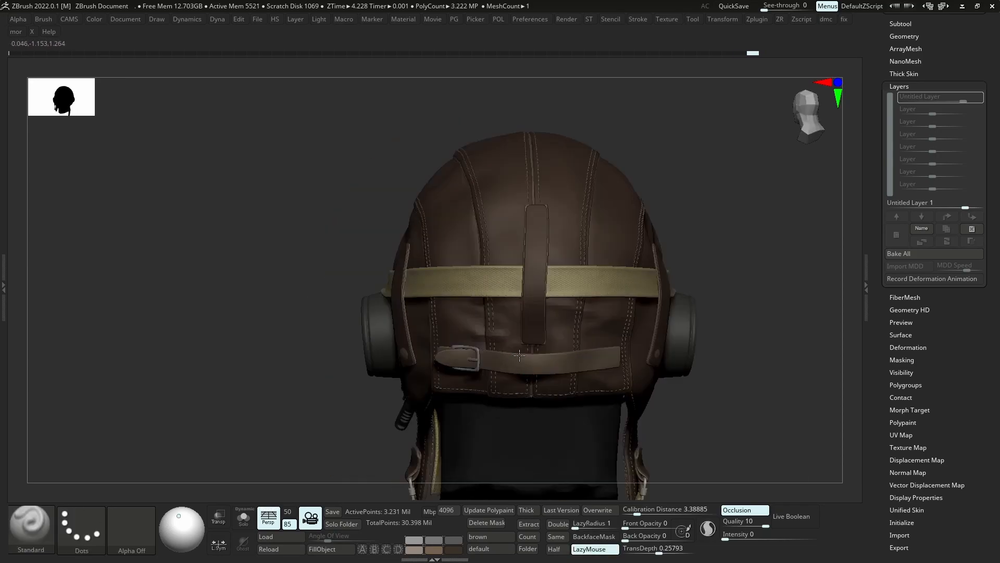
Examine the whole helmet from the front, both sides and the rear to judge the leather folds
right_click_drag(625, 344, 645, 348, "ctrl")
mouse_move(646, 348)
right_mouse_down("alt")
mouse_move(560, 347)
mouse_move(615, 307)
mouse_move(598, 261)
right_mouse_up("alt")
right_click_drag(647, 285, 513, 291, "ctrl")
right_click_drag(513, 292, 536, 276)
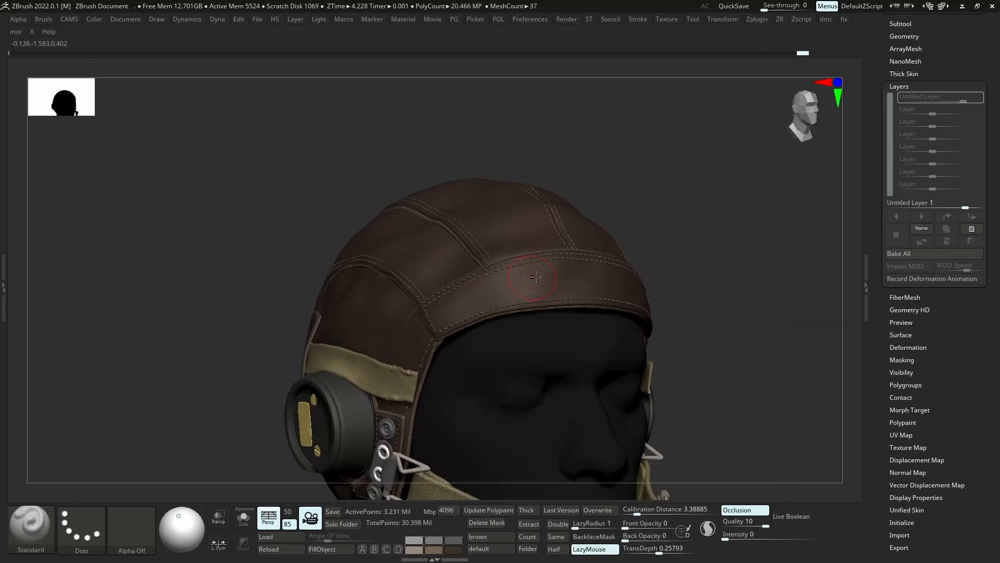
right_click_drag(485, 306, 542, 234, "ctrl")
right_click_drag(542, 235, 584, 319, "ctrl")
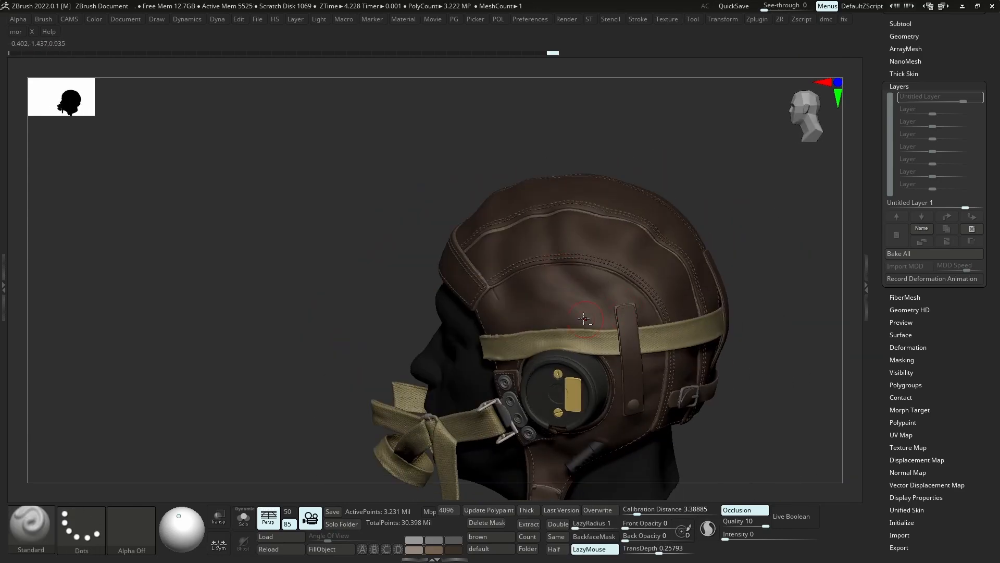
right_click_drag(553, 288, 534, 302)
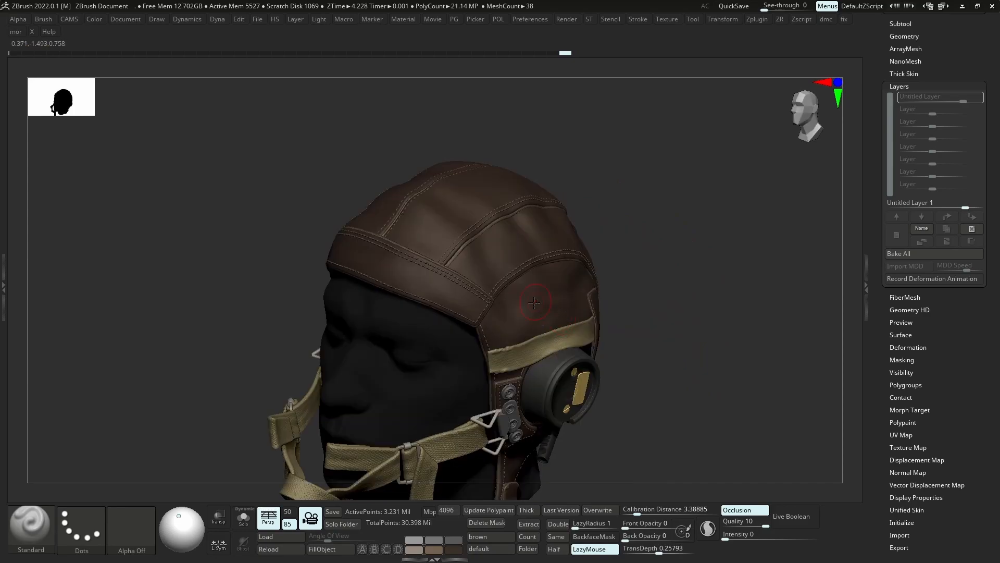
right_click_drag(483, 254, 393, 252)
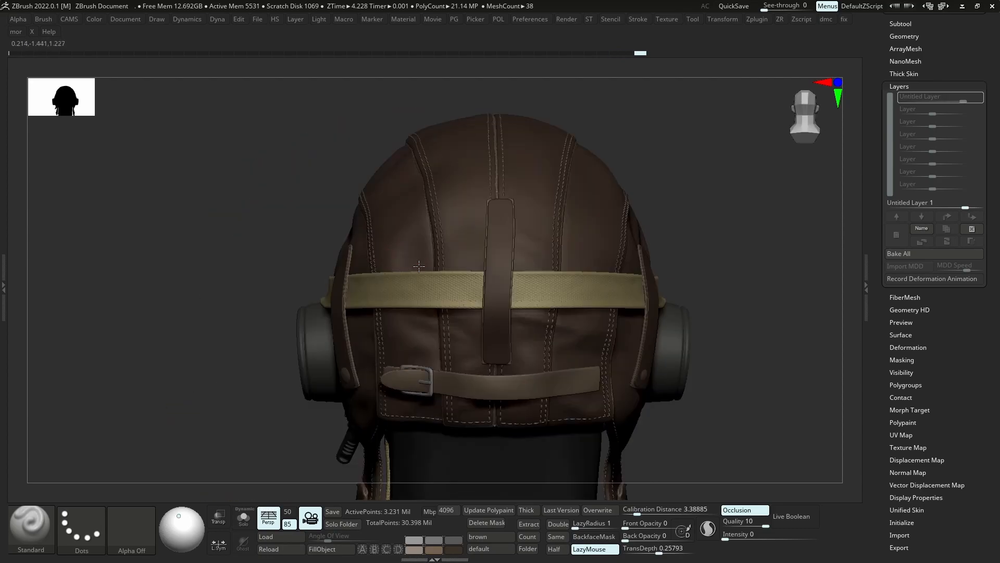
key("ctrl")
right_click_drag(560, 220, 502, 221, "alt")
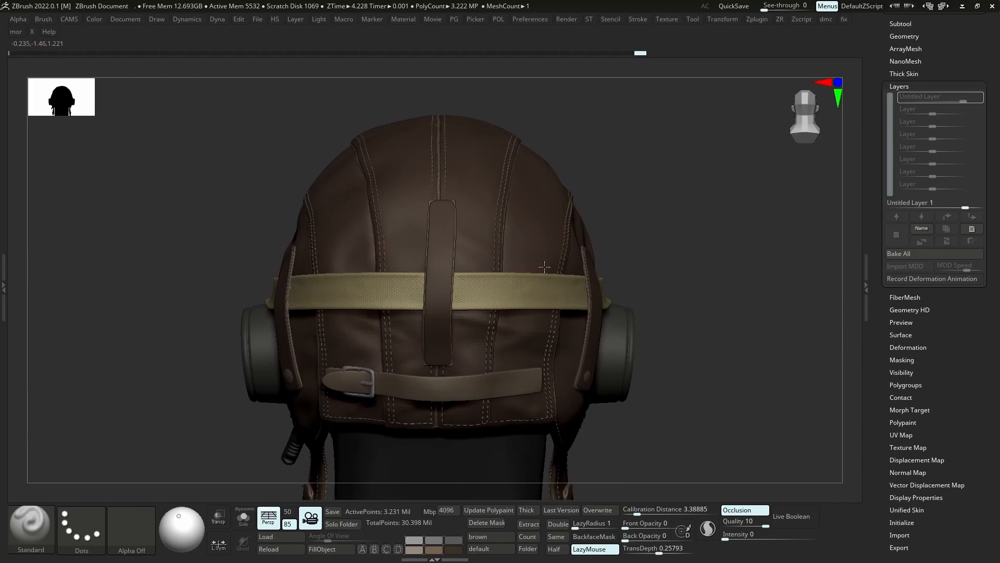
Sculpt a small leather fold on the side panel near the lower end of the snap strap beside the ear cup
right_click_drag(677, 364, 576, 369)
key("s")
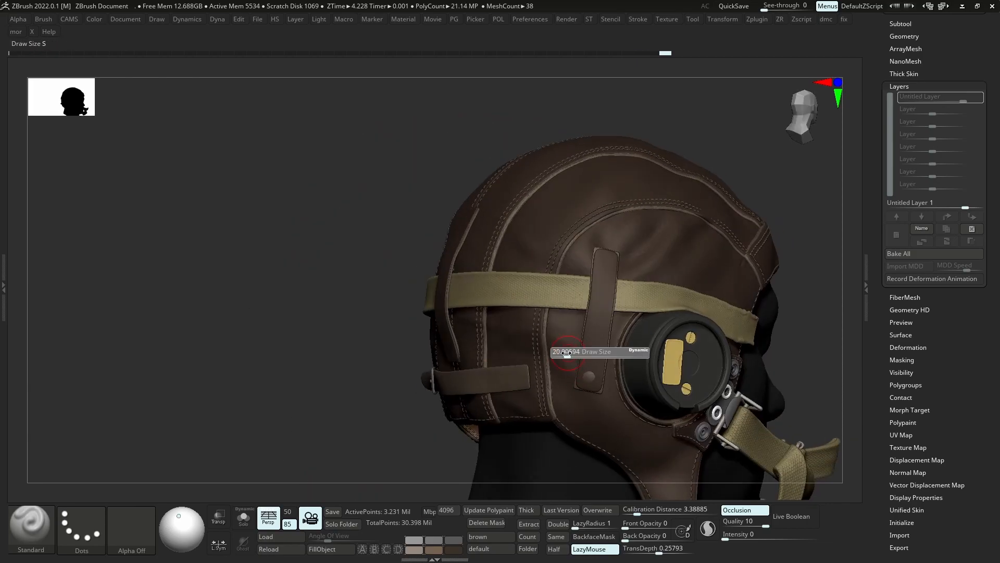
key("s")
key("ctrl")
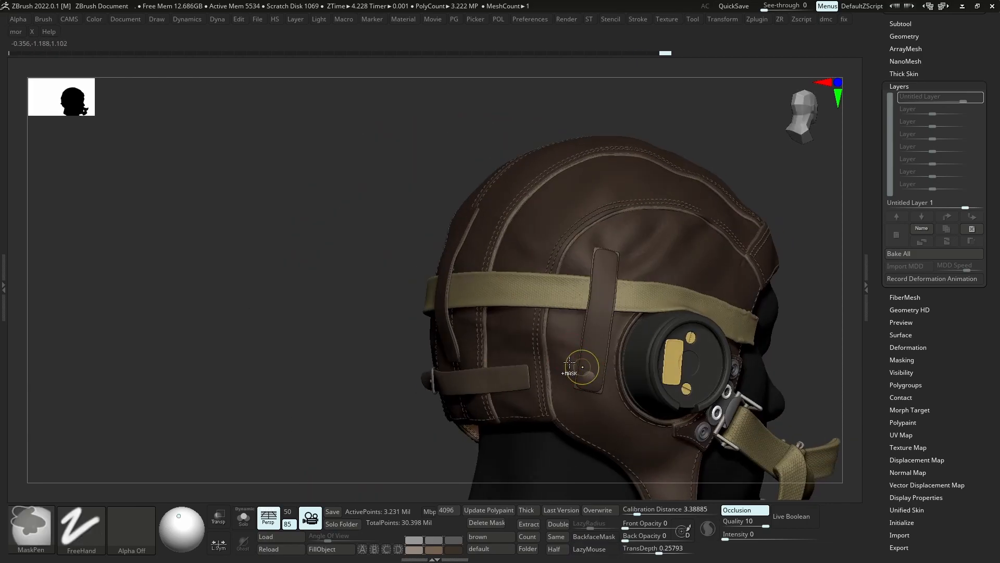
left_click_drag(599, 413, 608, 405)
mouse_move(608, 405)
right_mouse_down()
mouse_move(677, 385)
mouse_move(572, 383)
right_mouse_up()
Add soft leather folds to the upper side and rear panels above the webbing band, adapting the brush size
right_click_drag(656, 253, 617, 250)
key("s")
mouse_move(589, 266)
left_mouse_down()
mouse_move(571, 255)
mouse_move(586, 251)
left_mouse_up()
key("s")
key("s")
right_click_drag(586, 251, 664, 247)
right_click_drag(511, 245, 448, 197, "alt")
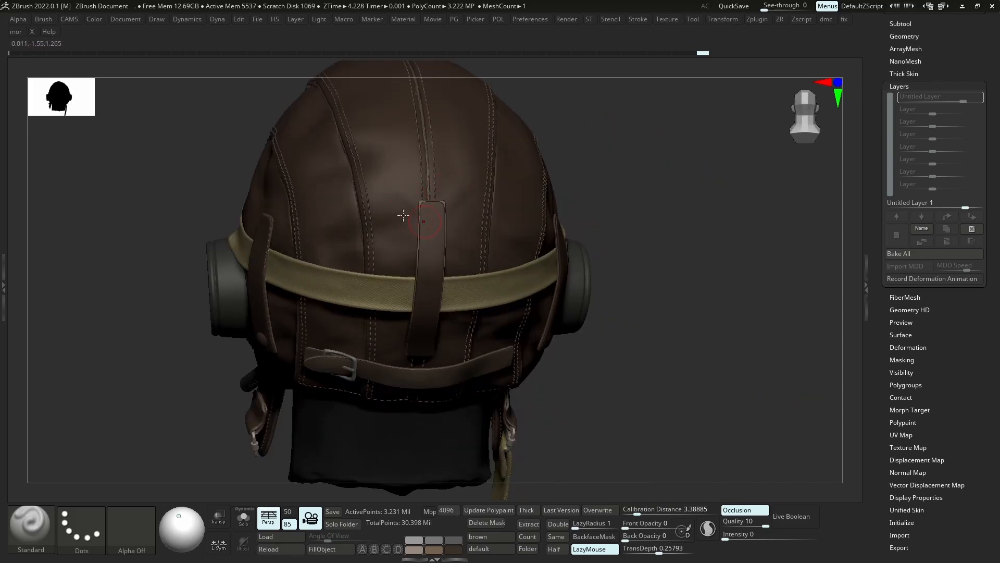
right_click_drag(451, 209, 447, 219, "shift")
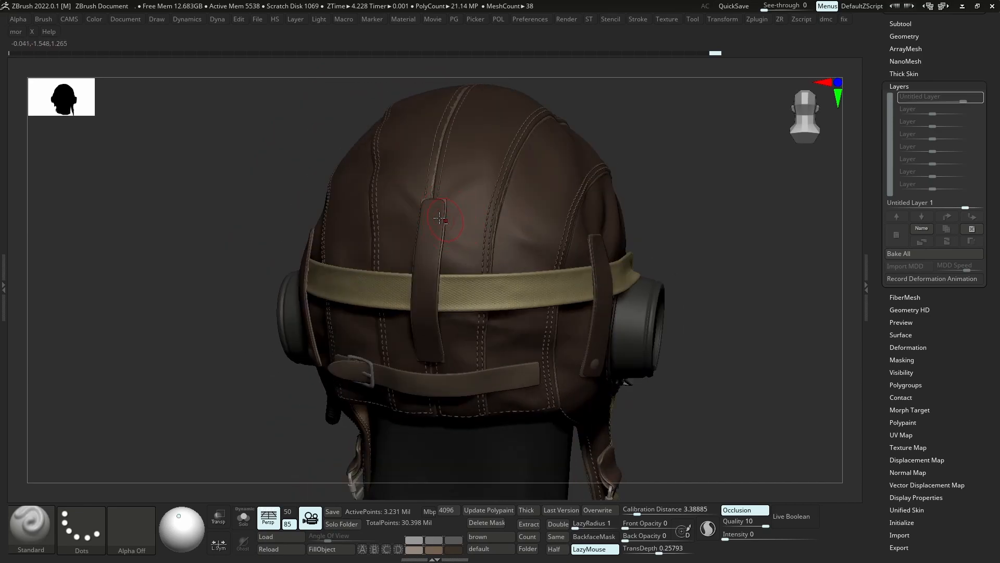
right_click_drag(429, 275, 385, 230)
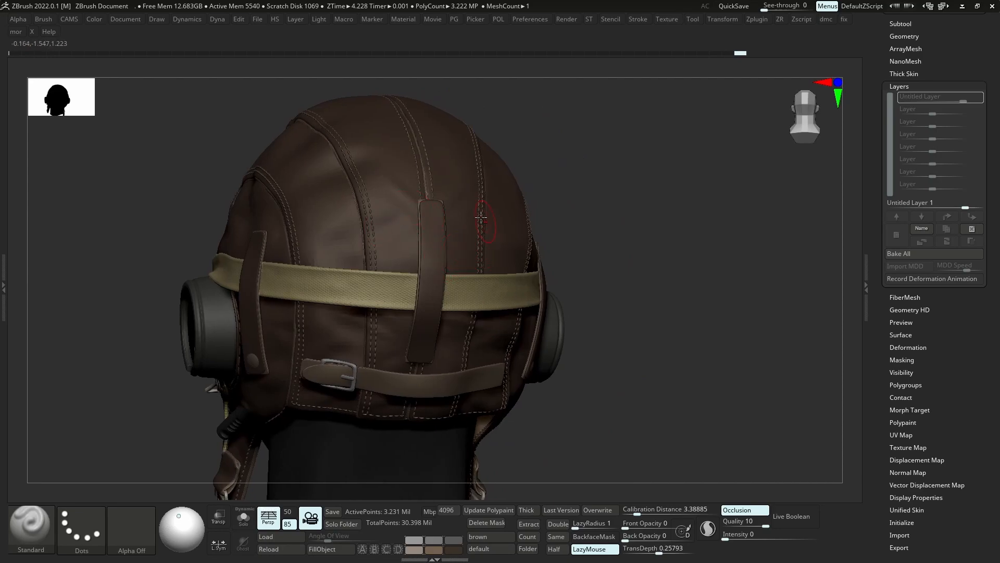
Sketch a fold profile with one tall bump between two smaller ones on a screen capture, and discard the capture
key("Print")
left_click_drag(429, 162, 683, 385)
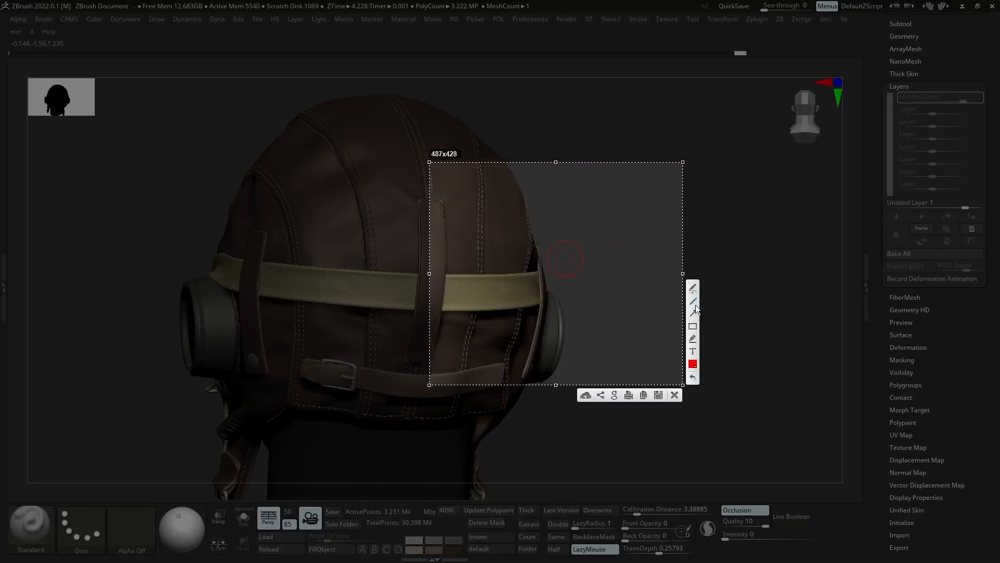
left_click_drag(477, 278, 665, 277)
mouse_move(555, 277)
left_mouse_down()
mouse_move(580, 272)
mouse_move(635, 290)
left_mouse_up()
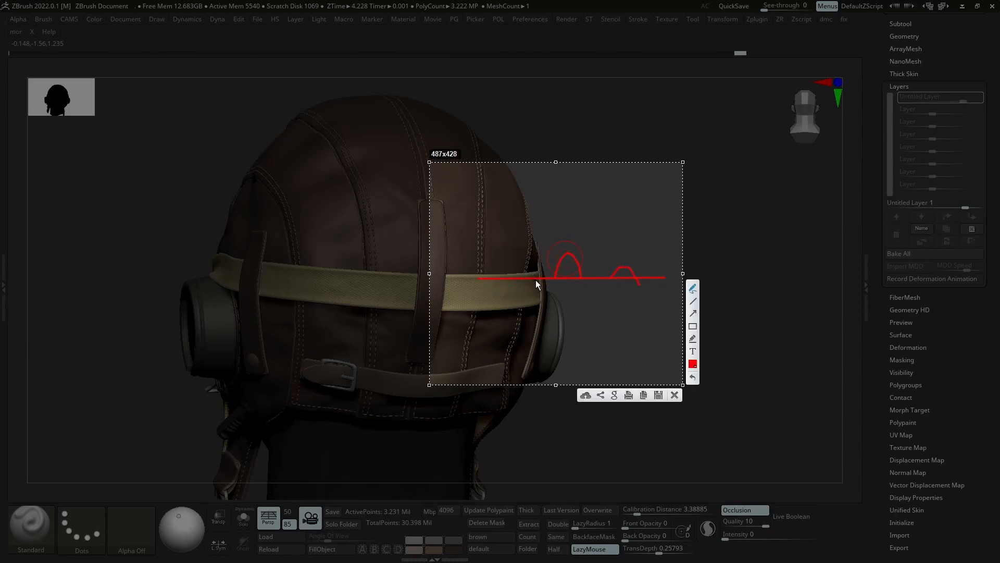
left_click_drag(537, 279, 506, 278)
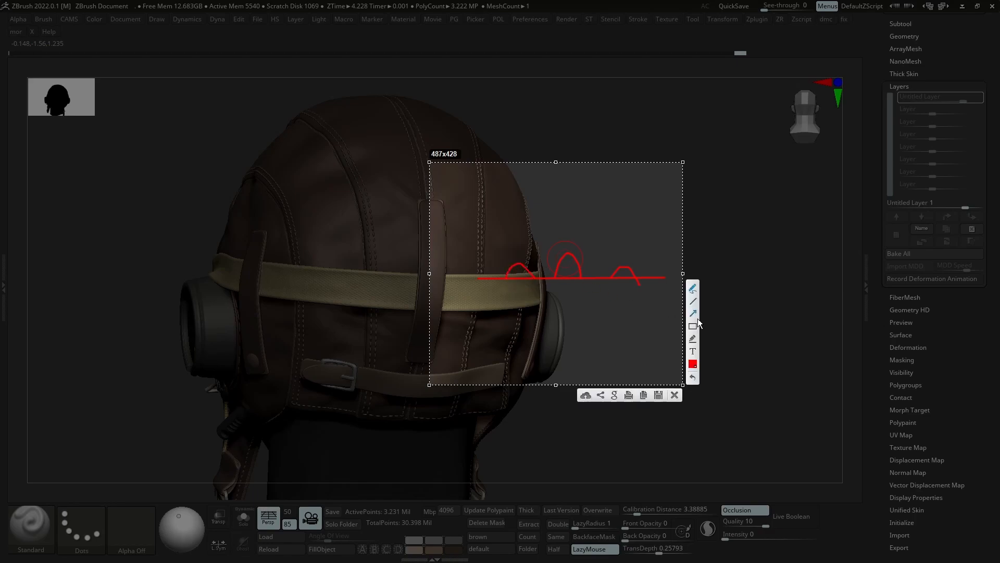
right_click(533, 278)
left_click(556, 212)
left_click(674, 394)
Sculpt folds of varying height across the rear and side panels above the webbing band
mouse_move(508, 214)
right_mouse_down()
mouse_move(441, 203)
mouse_move(480, 209)
right_mouse_up()
key("shift+s")
left_click_drag(479, 209, 378, 225)
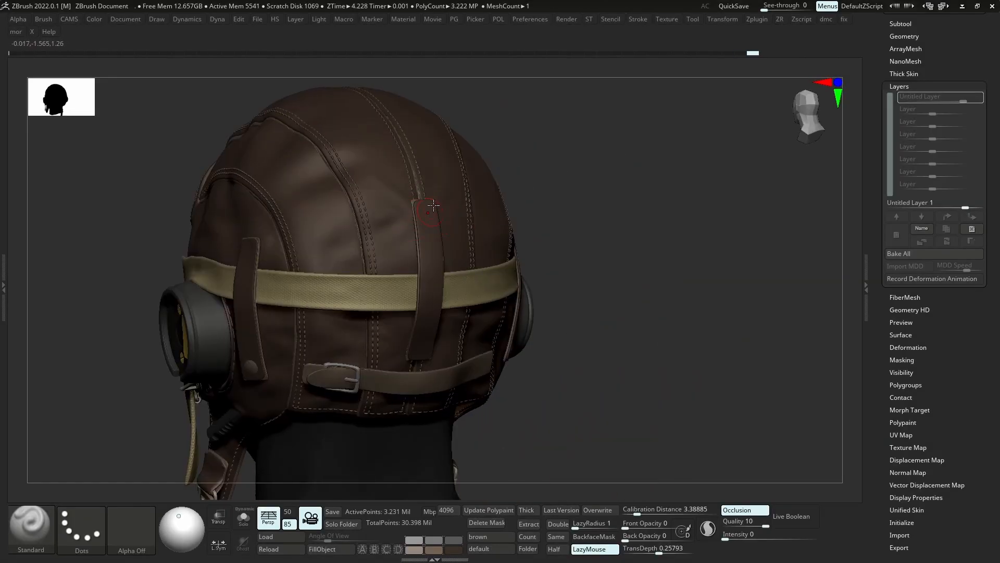
left_click_drag(433, 205, 275, 238)
mouse_move(274, 261)
right_mouse_down("shift")
mouse_move(286, 258)
mouse_move(258, 249)
right_mouse_up("shift")
left_click_drag(276, 274, 268, 259)
mouse_move(269, 259)
right_mouse_down()
mouse_move(228, 239)
mouse_move(258, 286)
right_mouse_up()
left_click_drag(259, 286, 337, 320)
mouse_move(366, 333)
right_mouse_down()
mouse_move(328, 322)
mouse_move(414, 317)
mouse_move(460, 237)
mouse_move(447, 205)
right_mouse_up()
key("s")
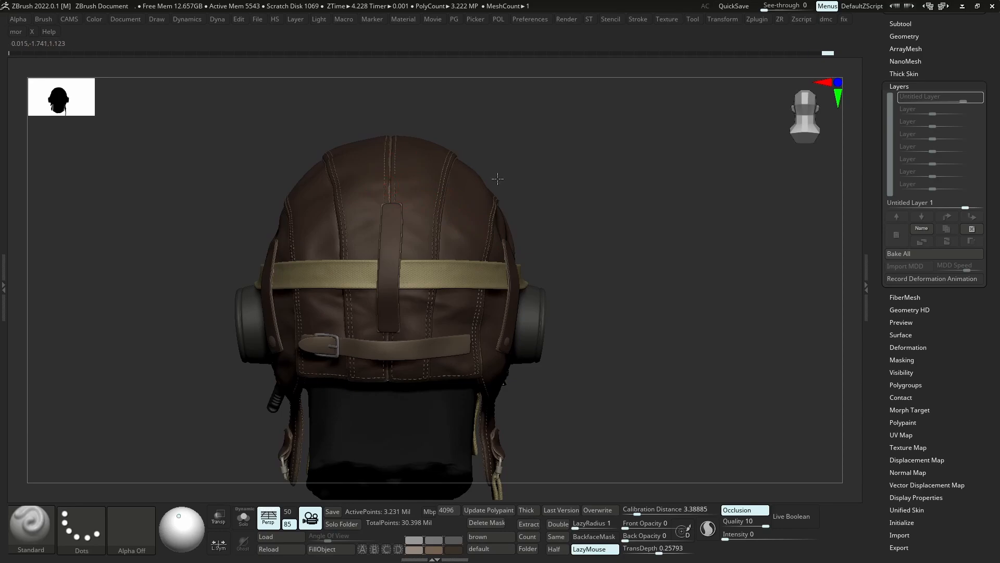
mouse_move(485, 219)
right_mouse_down()
mouse_move(442, 183)
mouse_move(465, 190)
mouse_move(475, 224)
mouse_move(366, 237)
right_mouse_up()
key("s")
Adjust the crown's centre seam above the vertical rear strap with the Move Topological brush
mouse_move(413, 273)
right_mouse_down("shift")
mouse_move(452, 290)
mouse_move(379, 282)
right_mouse_up("shift")
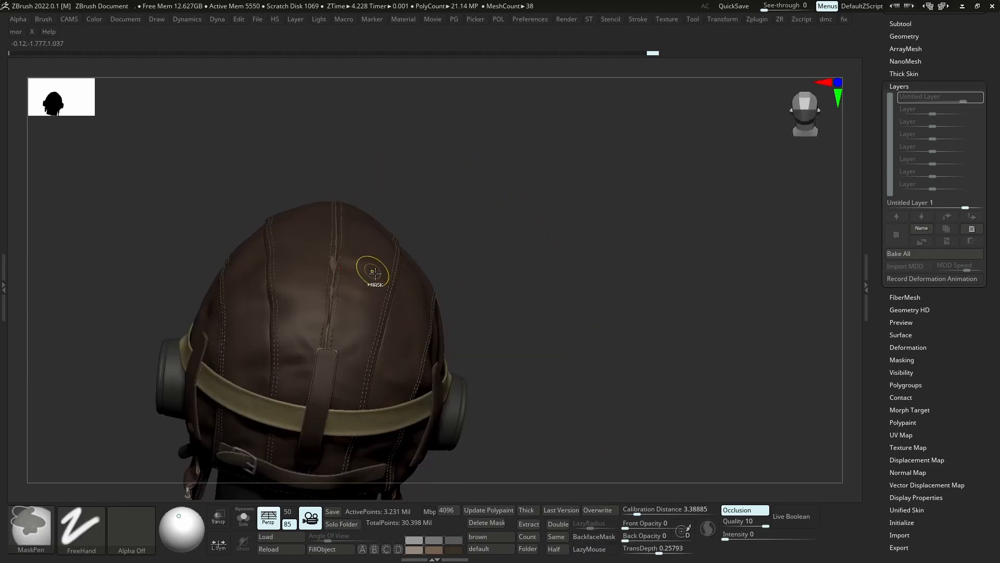
right_click_drag(338, 243, 307, 297, "ctrl")
right_click_drag(331, 343, 339, 334, "ctrl")
key("s")
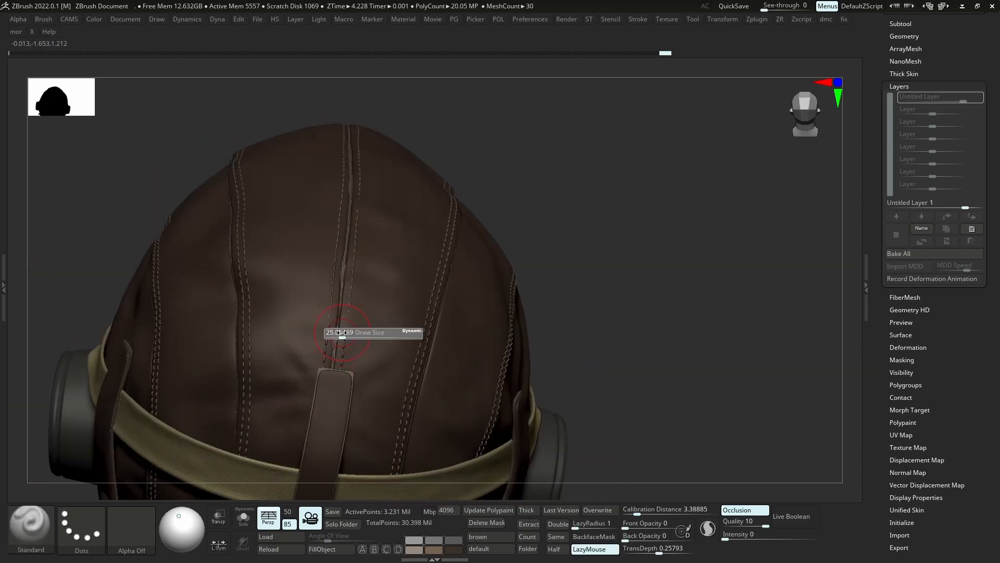
key("b")
key("m")
key("t")
right_click_drag(335, 296, 363, 260)
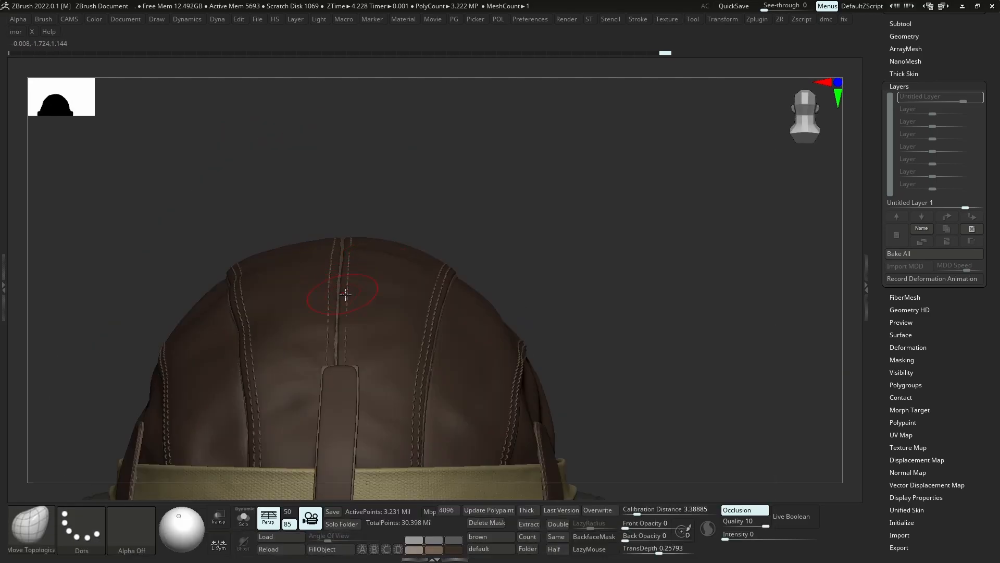
right_click_drag(345, 294, 364, 239, "ctrl")
right_click_drag(365, 239, 396, 234)
right_click_drag(396, 235, 391, 287, "ctrl")
right_click_drag(598, 263, 800, 180)
Select the horizontal buckled strap at the helmet's rear and duplicate its subtool
left_click(455, 224, "alt")
key("shift+s")
key("shift+s")
left_click(426, 371, "alt")
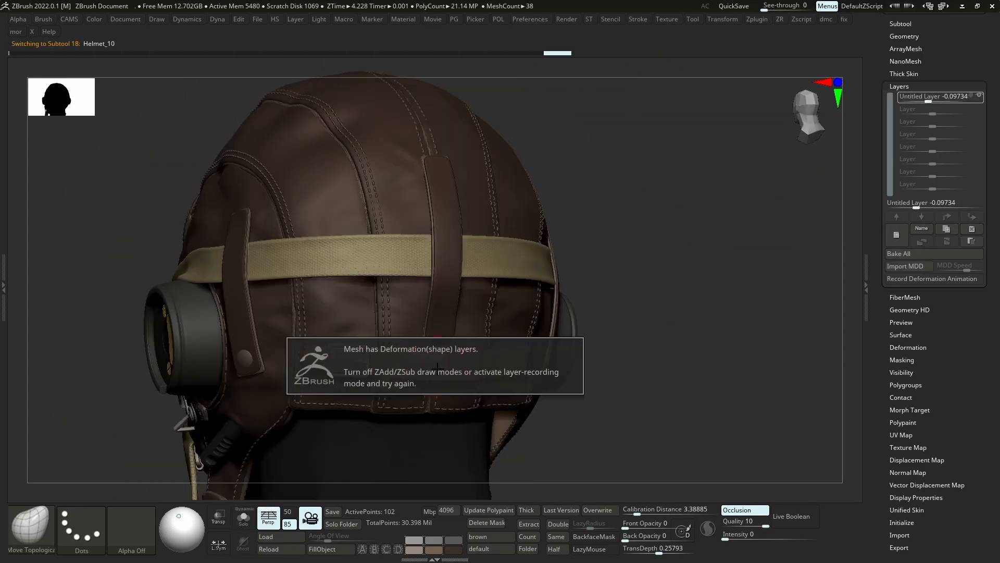
key("s")
key("shift")
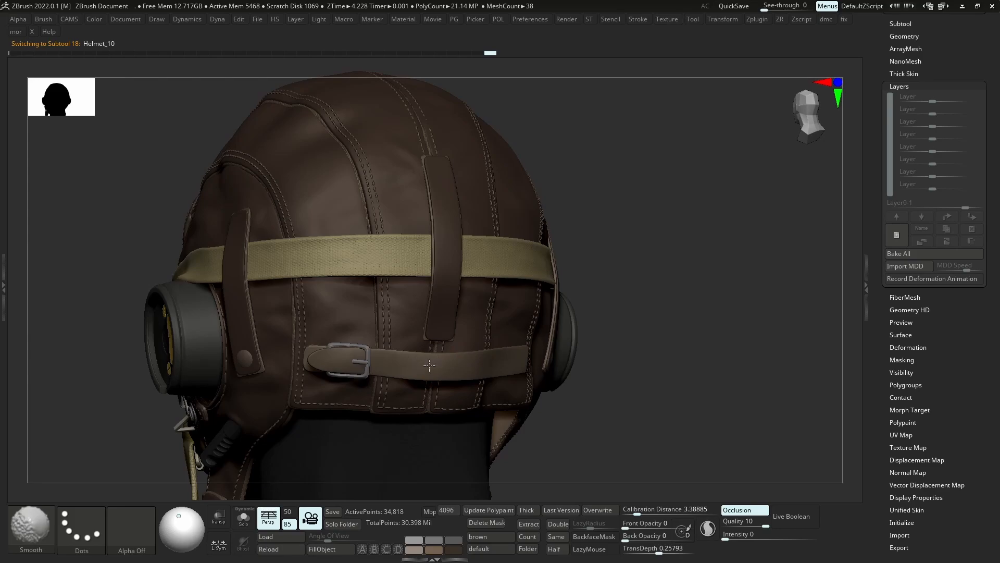
left_click(906, 24)
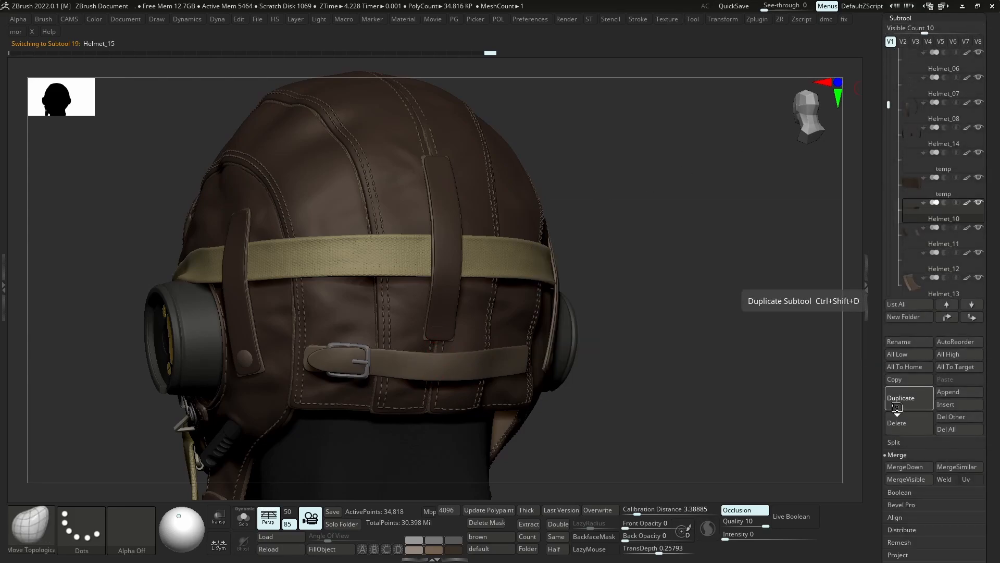
left_click(896, 407)
Isolate the duplicated strap, step down to its lowest subdivision level and delete the higher levels
key("alt+s")
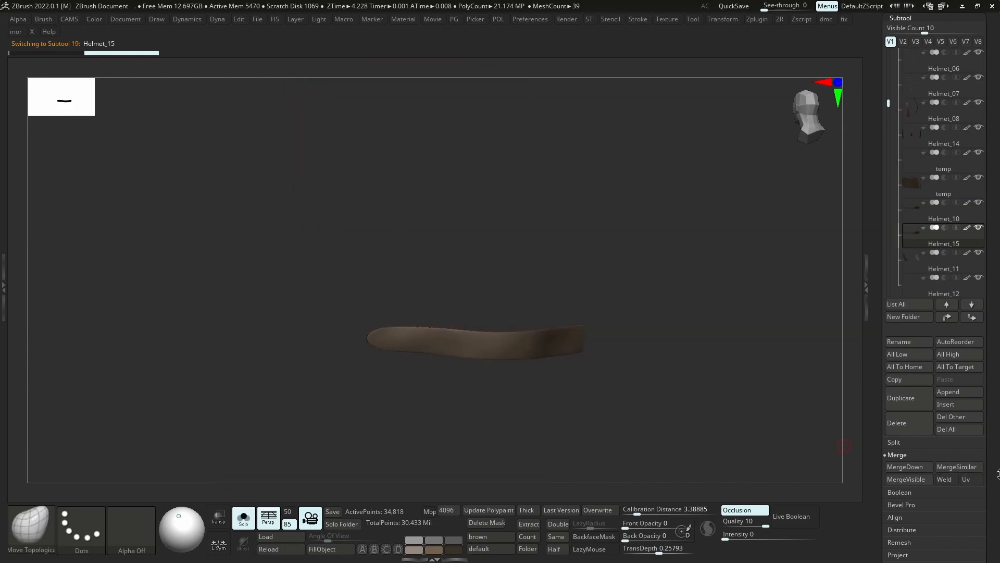
left_click_drag(998, 474, 985, 388)
left_click(905, 425)
key("shift+d")
key("shift+d")
key("shift+d")
key("shift+d")
left_click(952, 66)
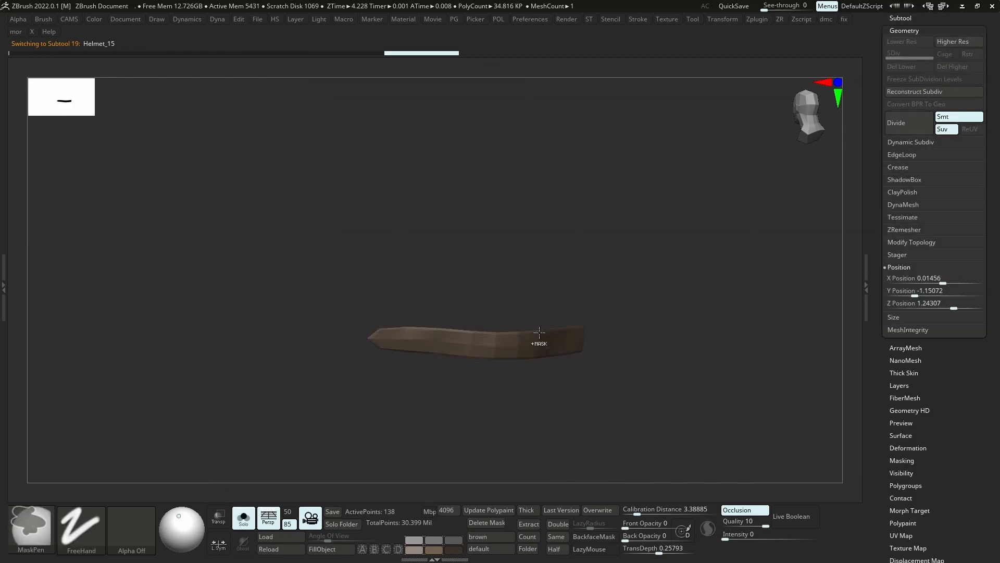
Reduce the duplicate to its front-face polygroup by deleting the hidden geometry, and smooth the remaining strip with Dynamic Subdiv
right_click_drag(539, 333, 500, 357, "ctrl")
key("shift+f")
left_click(467, 357, "ctrl+shift")
key("4")
left_click(453, 358)
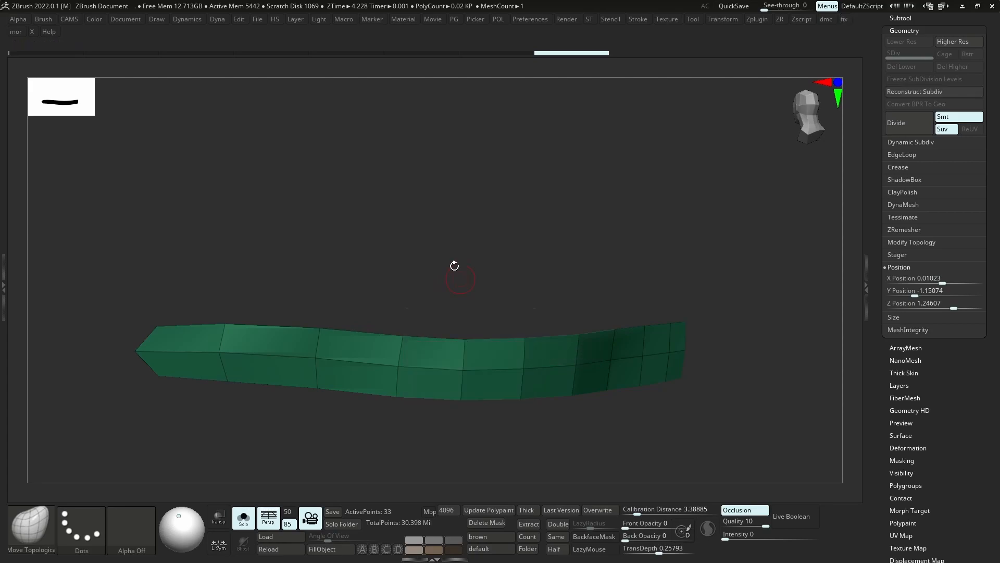
key("d")
key("shift+f")
key("alt+s")
right_click_drag(445, 305, 435, 307, "ctrl")
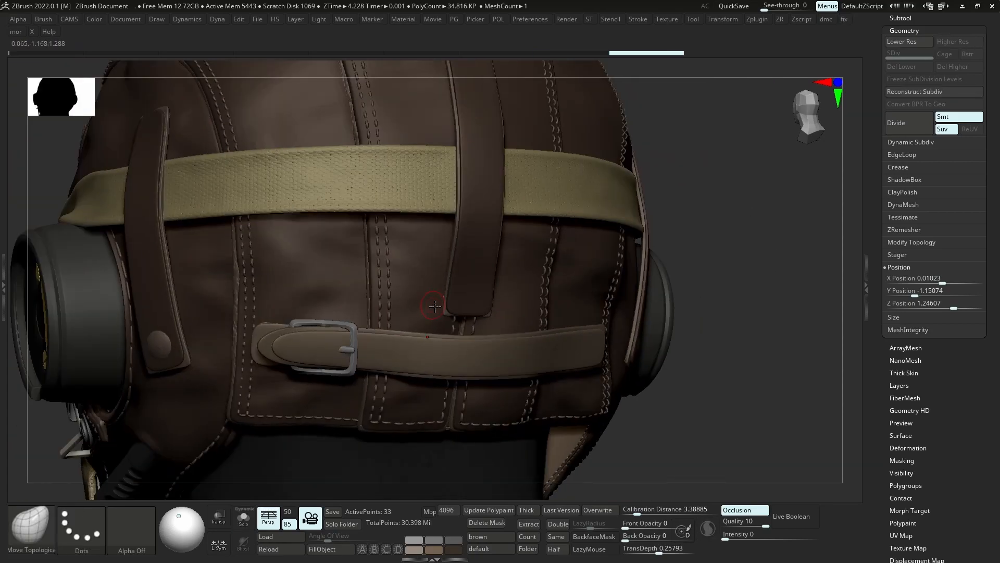
Fill the inlay strip with the dark brown sampled from the vertical rear strap
key("space")
left_click_drag(313, 380, 484, 267)
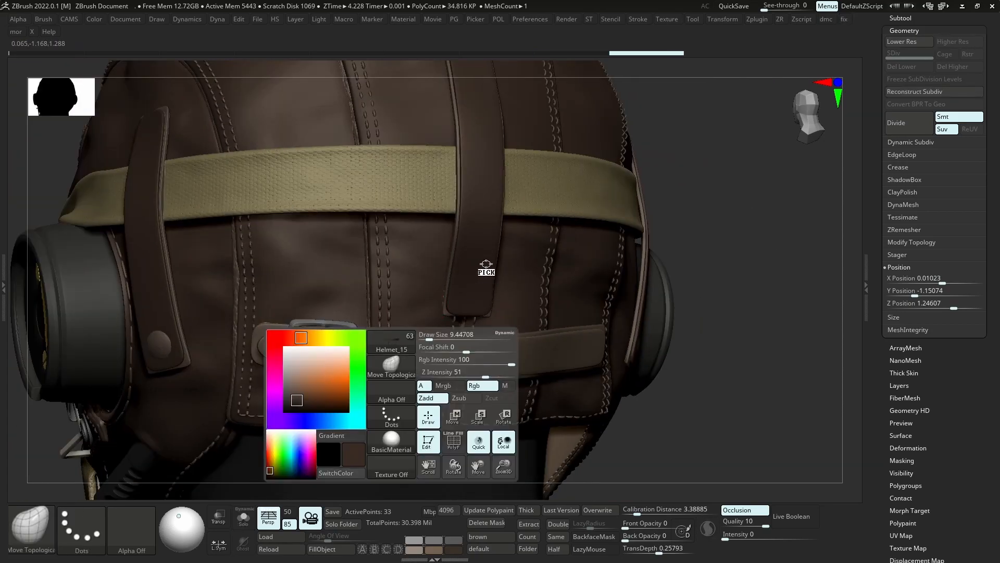
left_click(915, 385)
left_click(897, 228)
key("ctrl+z")
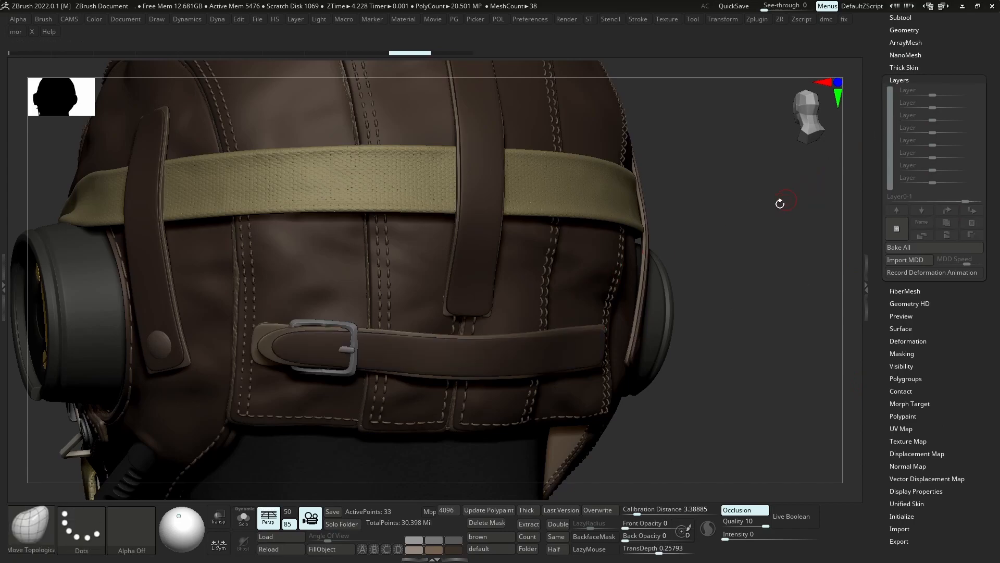
Offset the inlay strip on a new layer and set the layer's intensity to -0.15044 so it fits the strap surface
left_click(896, 228)
key("shift+d")
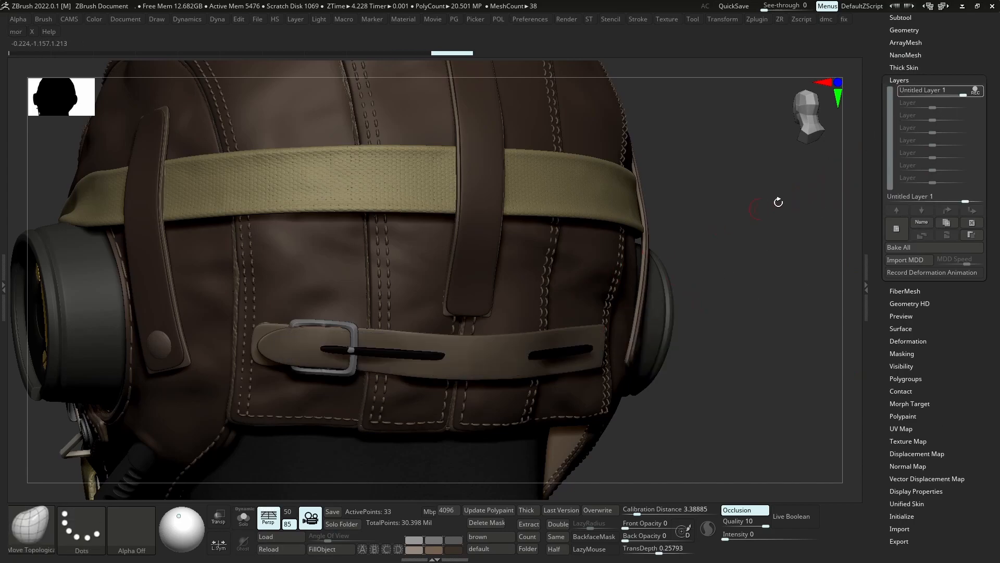
left_click_drag(969, 92, 929, 98)
right_click_drag(571, 339, 803, 172)
right_click_drag(736, 258, 802, 165)
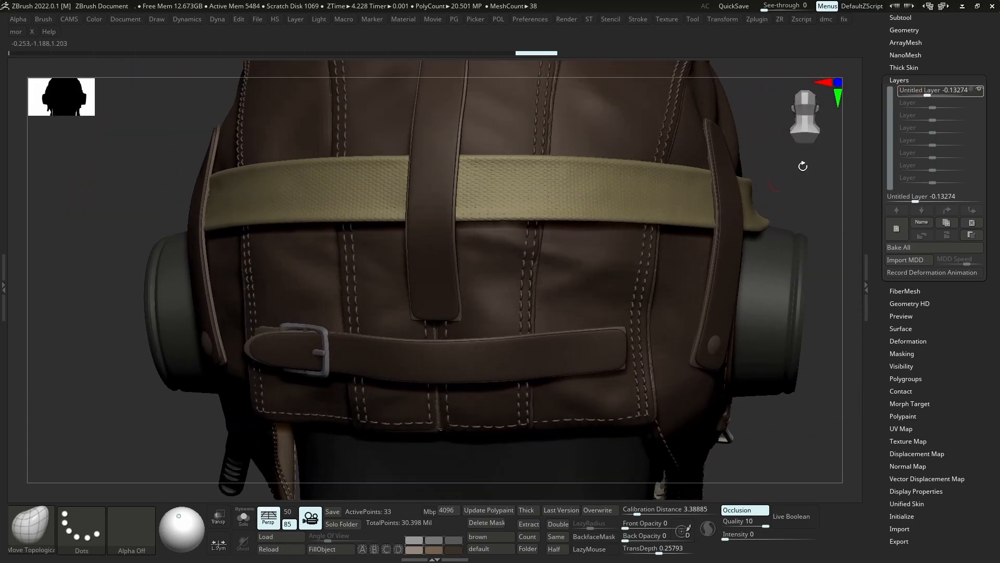
left_click_drag(927, 97, 927, 97)
right_click_drag(527, 338, 610, 329)
Select the short strap end behind the buckle and duplicate its subtool
key("s")
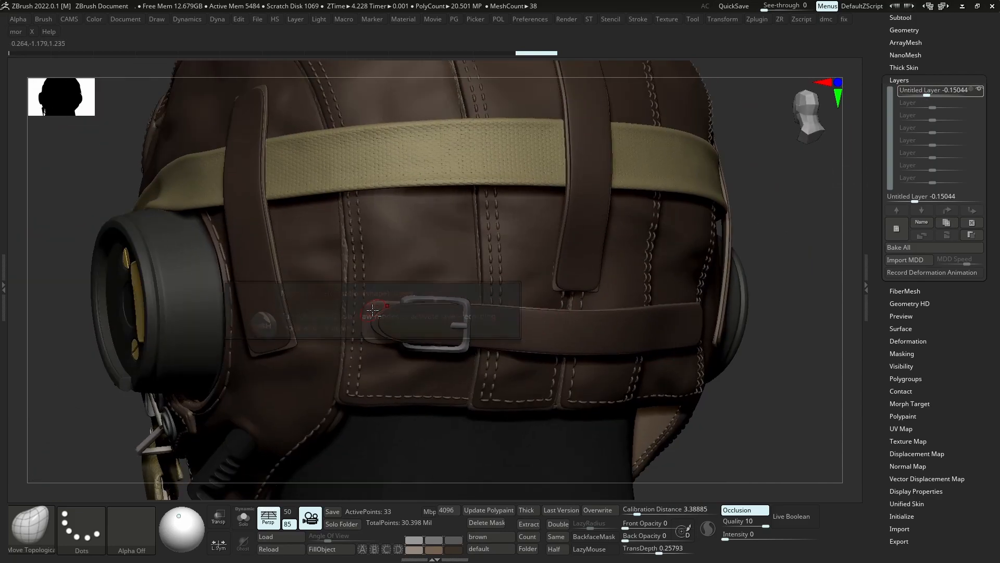
right_click_drag(384, 318, 384, 308)
key("alt+s")
key("alt+s")
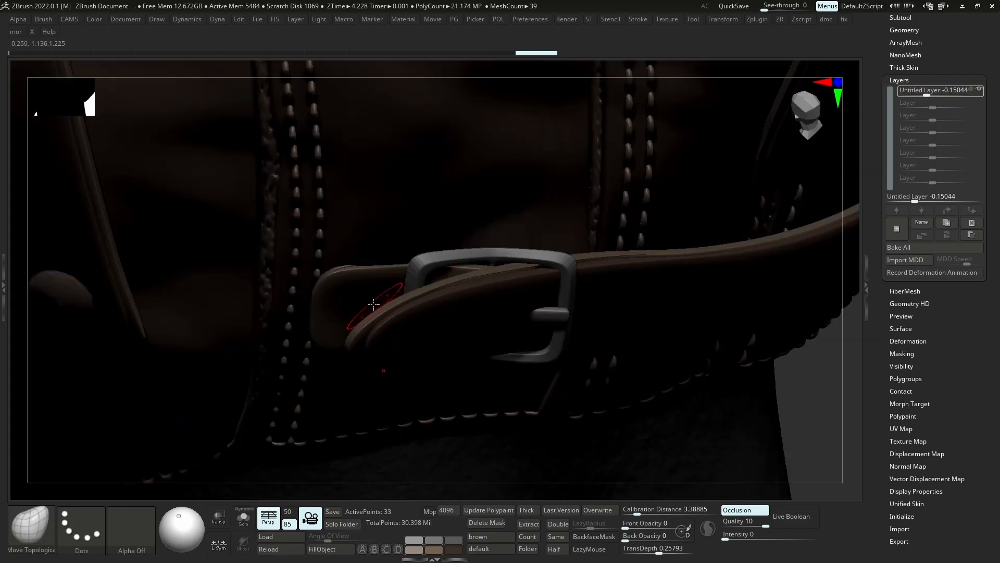
left_click(377, 299, "alt")
left_click(371, 310)
key("alt+s")
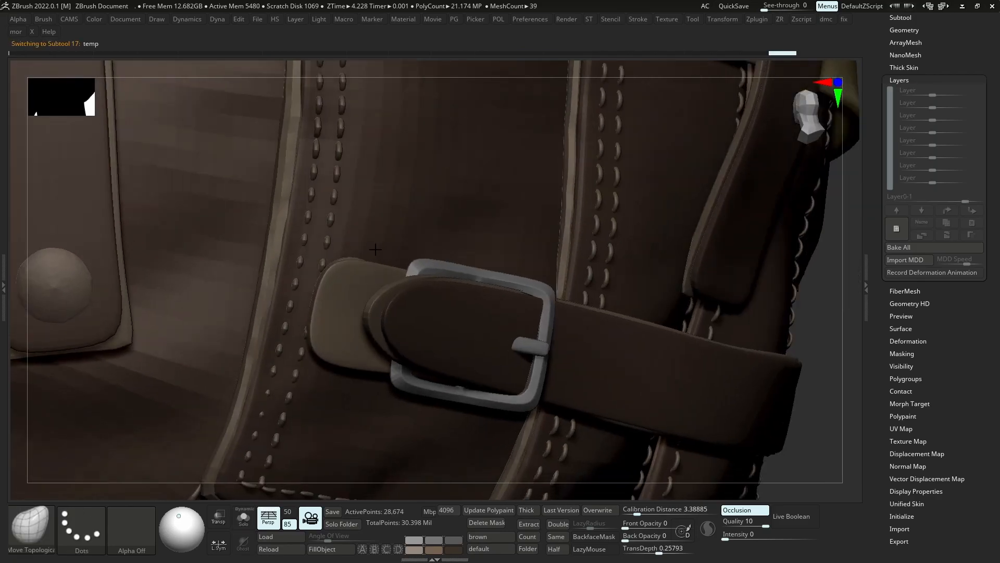
key("alt+s")
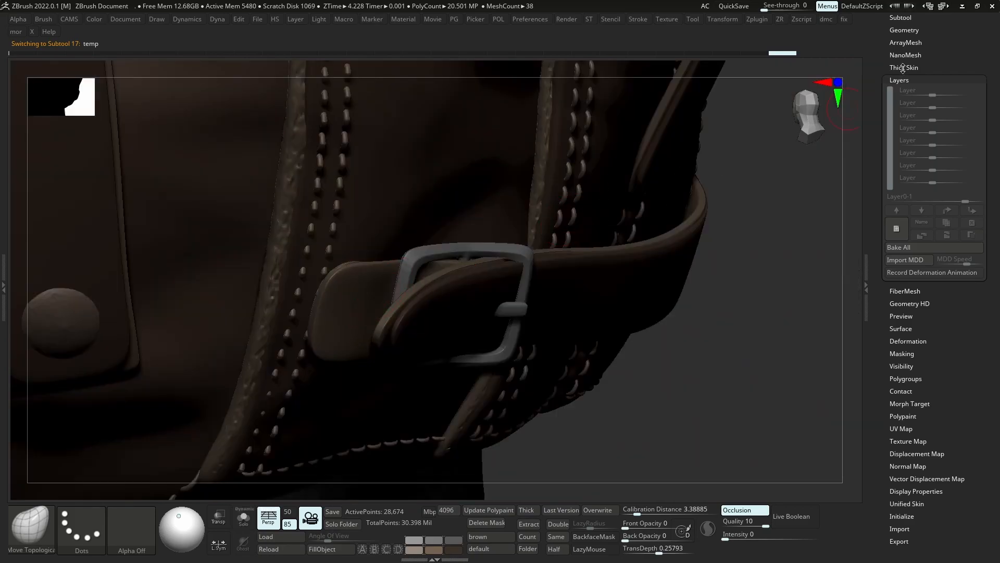
left_click(904, 19)
left_click(909, 398)
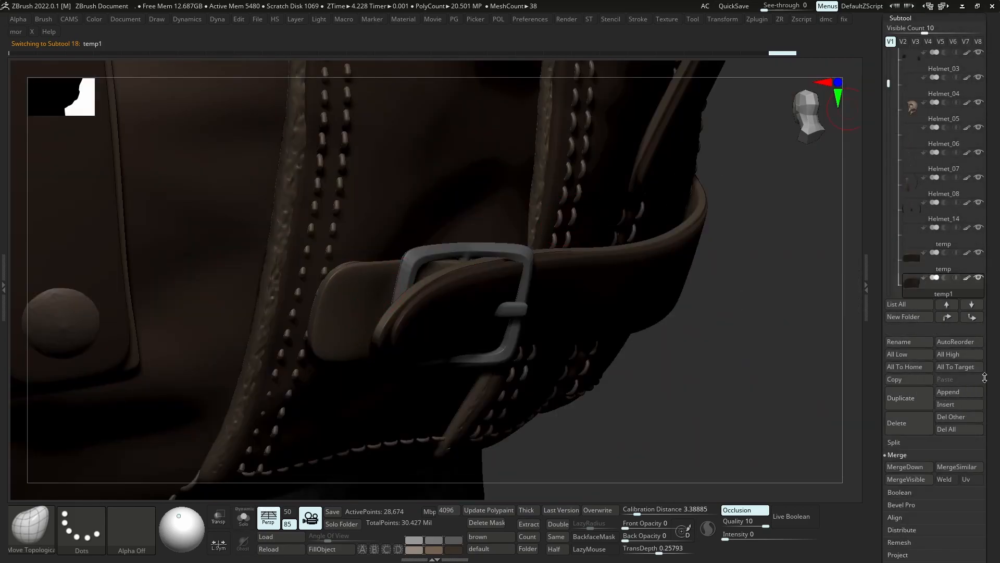
Isolate the duplicated strap end with its polygroups shown and strip it down to its lowest subdivision level
left_click_drag(992, 377, 972, 328)
left_click_drag(913, 520, 915, 486)
left_click(904, 481)
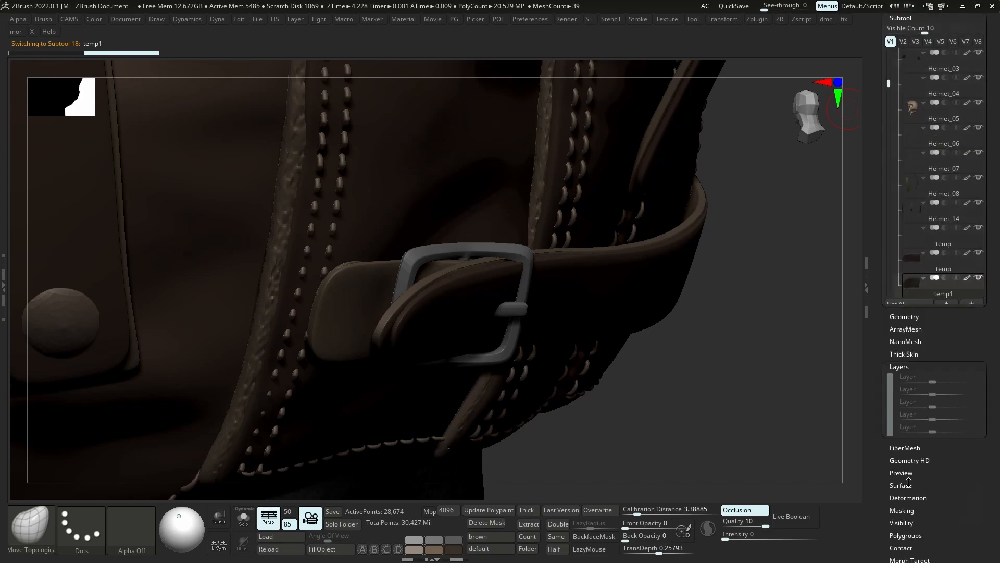
left_click(899, 367)
key("alt+s")
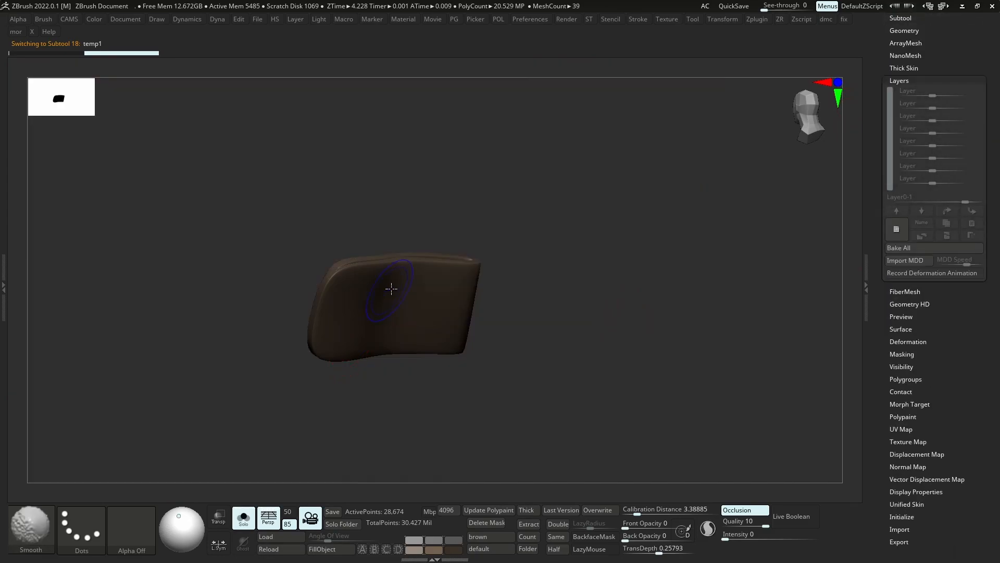
key("shift+f")
right_click_drag(405, 297, 411, 299, "ctrl")
left_click(898, 32)
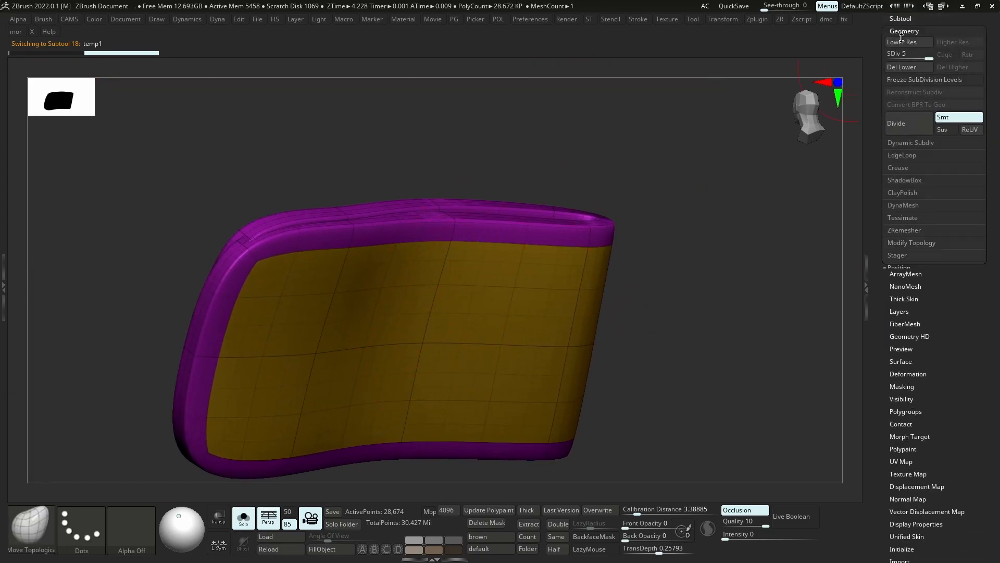
left_click(902, 41)
Delete the hidden border geometry of the duplicated strap end, smooth the remaining inlay with Dynamic Subdiv and bring back the helmet
key("space")
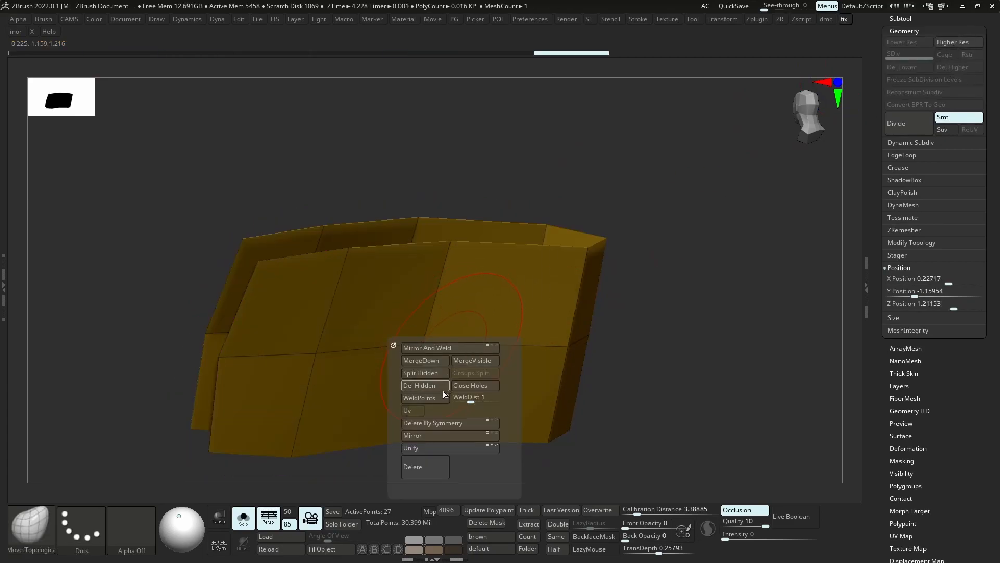
key("d")
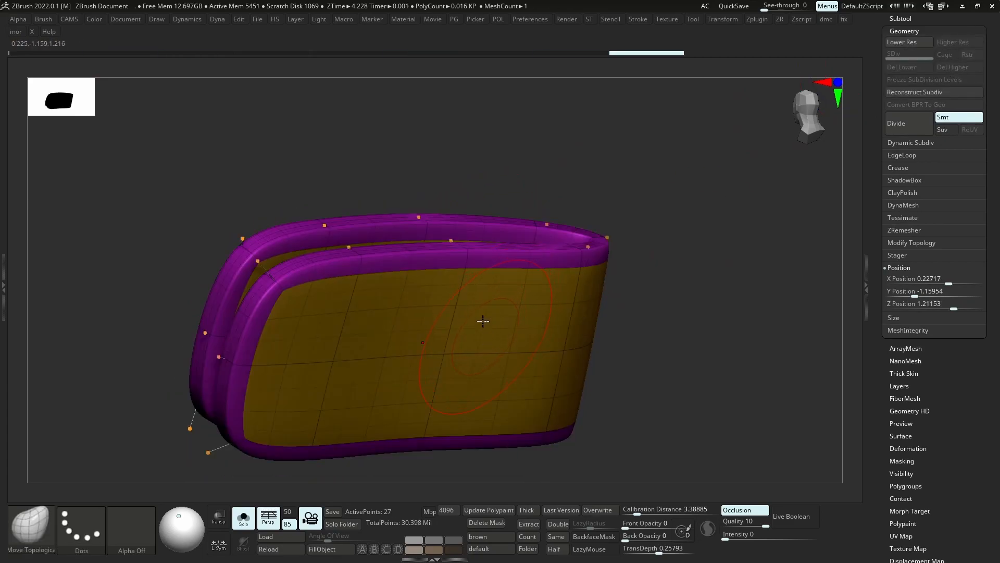
key("shift+alt+s")
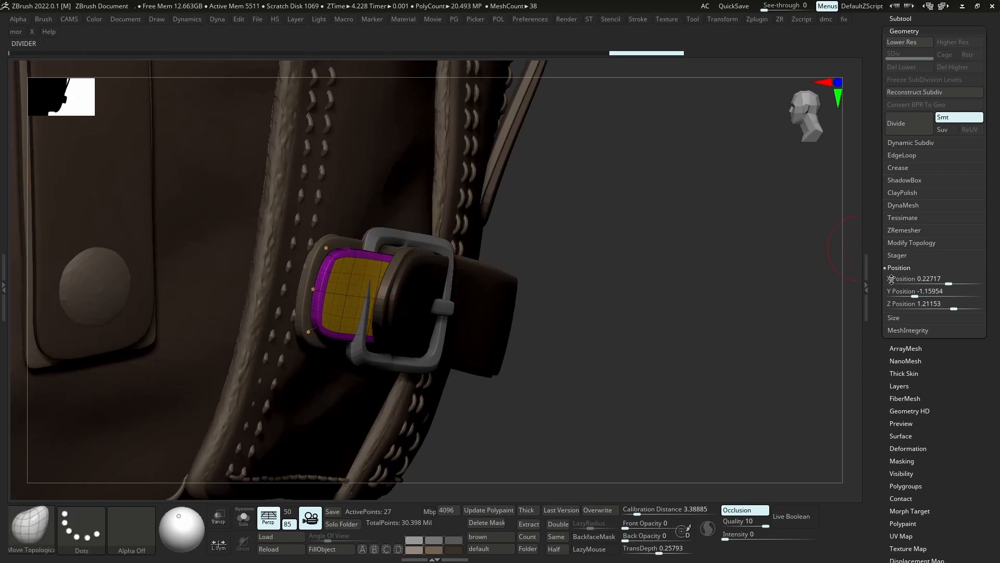
Offset the short strap end's inlay on a new layer and set the layer's intensity to -0.16814 to fit the strap surface
left_click(904, 388)
left_click(896, 229)
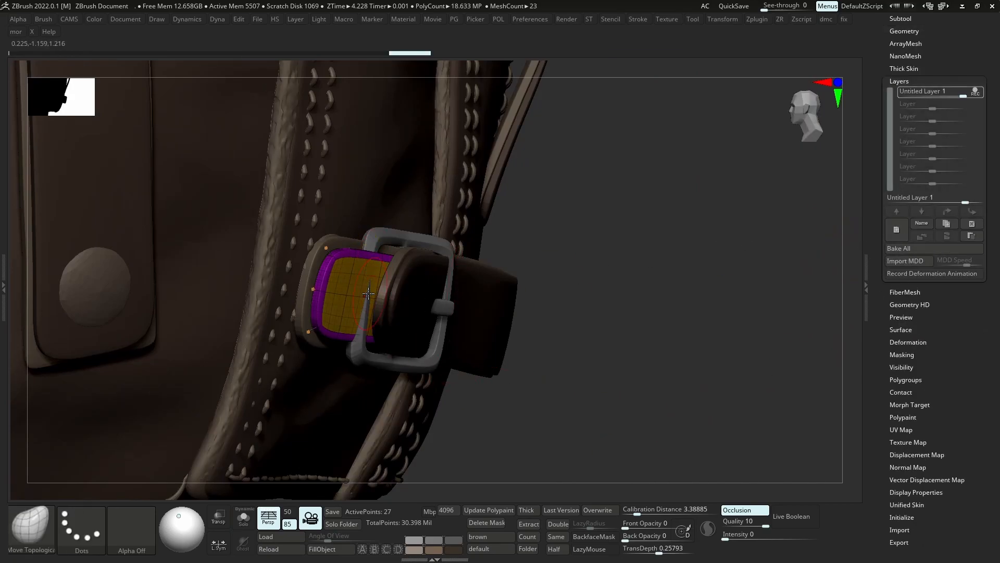
right_click_drag(368, 293, 362, 279)
key("shift+f")
key("shift+f")
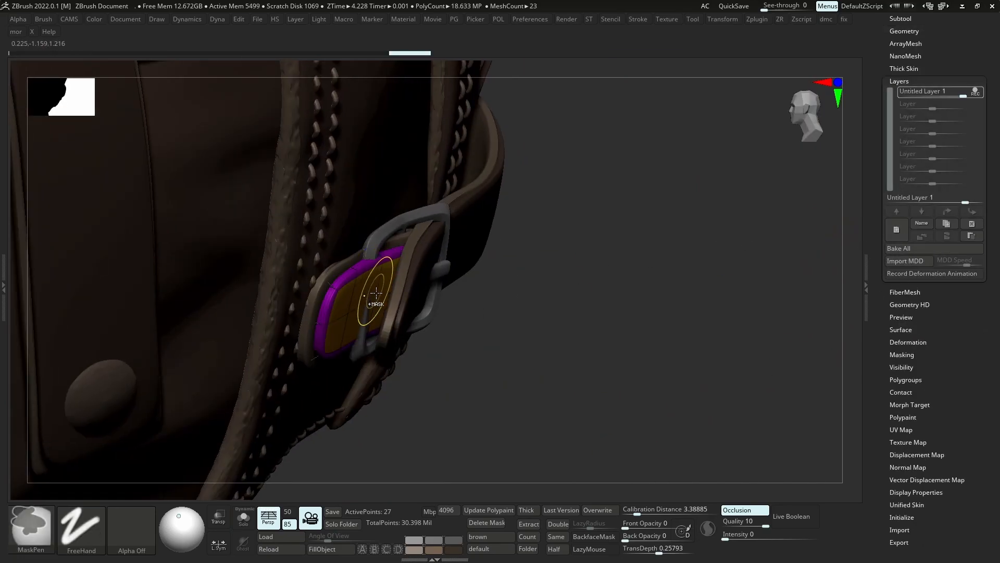
key("p")
right_click_drag(615, 255, 792, 179)
left_click_drag(962, 95, 922, 100)
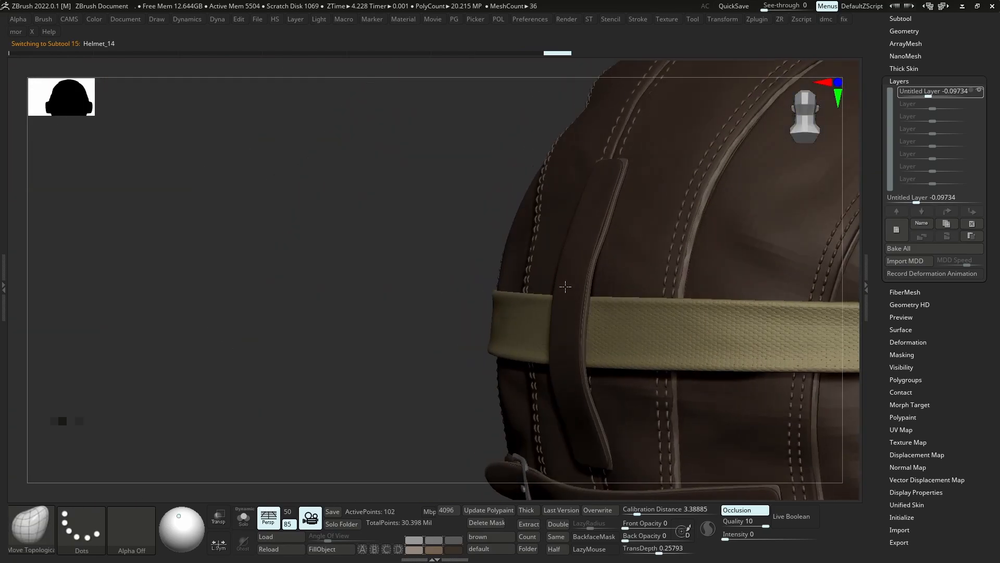
Inspect the Dynamic Subdiv settings of the inlays on the vertical straps around the back of the helmet
right_click_drag(565, 287, 607, 333, "ctrl")
key("d")
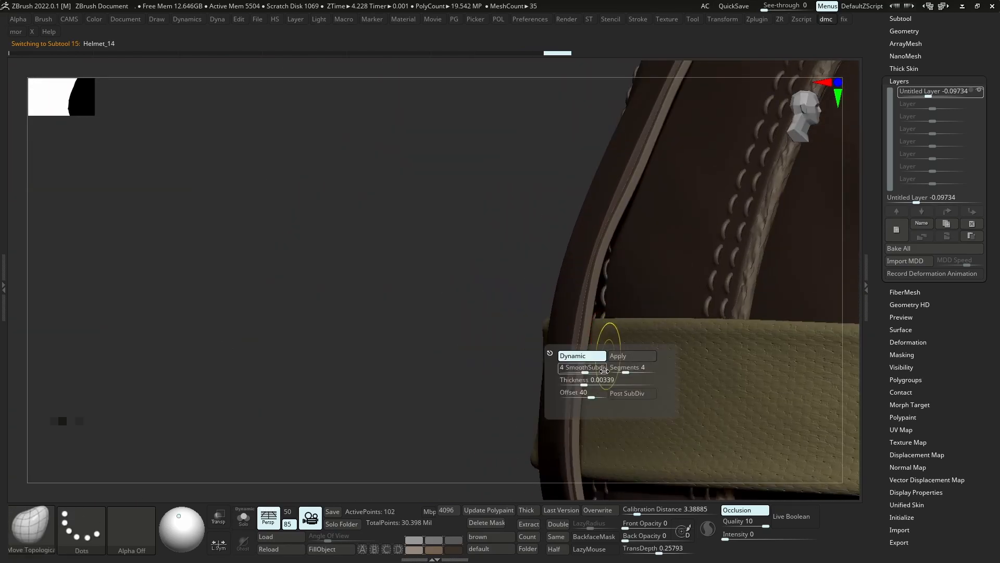
right_click_drag(579, 292, 671, 281)
right_click_drag(672, 281, 583, 334, "ctrl")
right_click_drag(584, 333, 308, 351, "alt")
left_click(224, 346)
right_click_drag(266, 385, 307, 130, "alt")
Adjust the Dynamic Subdiv settings of the long and short inlays on the rear buckled strap and save the file
left_click(497, 306, "alt")
left_click(514, 314)
left_click(502, 313, "alt")
key("ctrl+d")
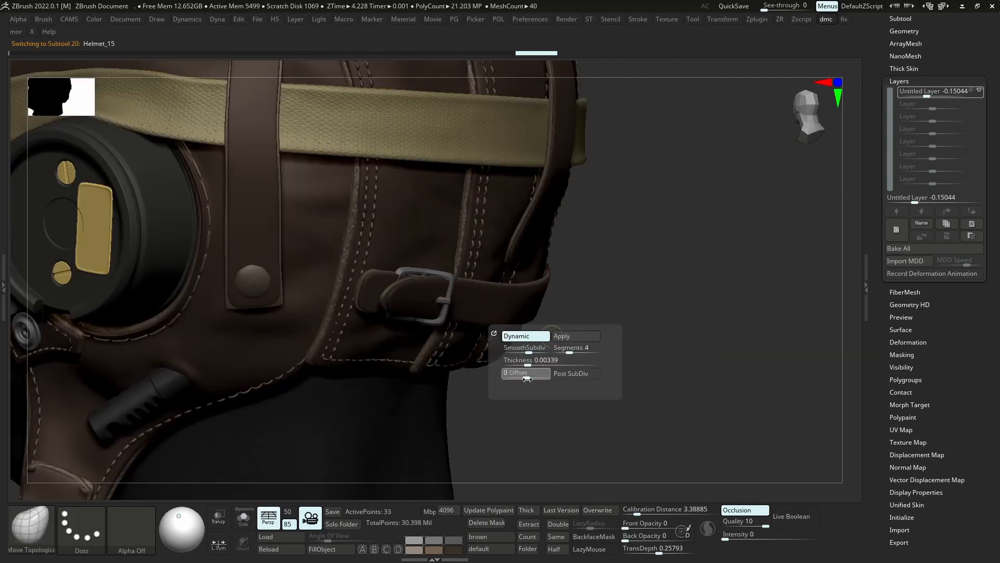
left_click(373, 286, "alt")
left_click(417, 305, "alt")
key("ctrl+d")
right_click_drag(620, 333, 447, 499)
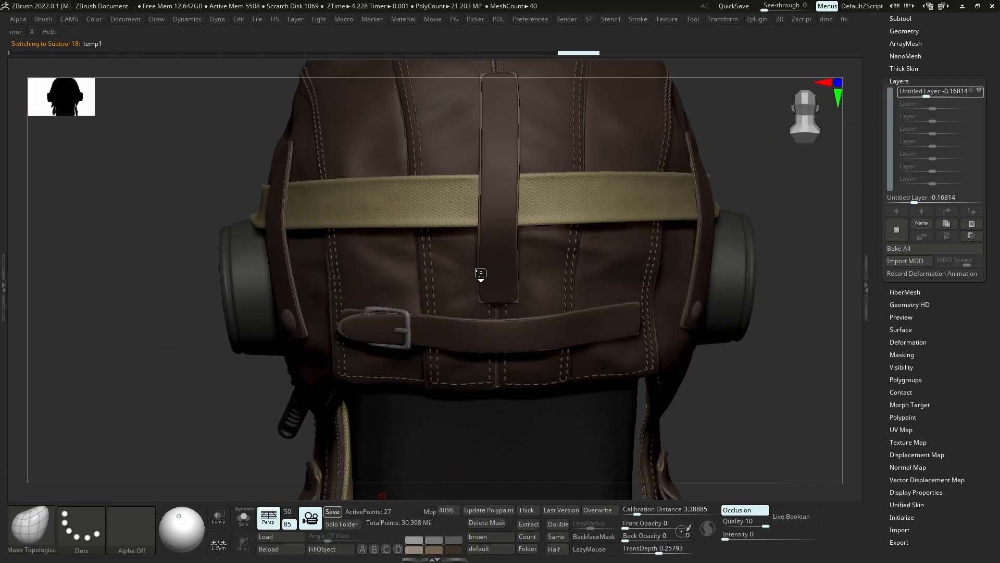
Move the rear buckled strap's subtool and the other base strap subtools to the end of the subtool list
left_click(901, 18)
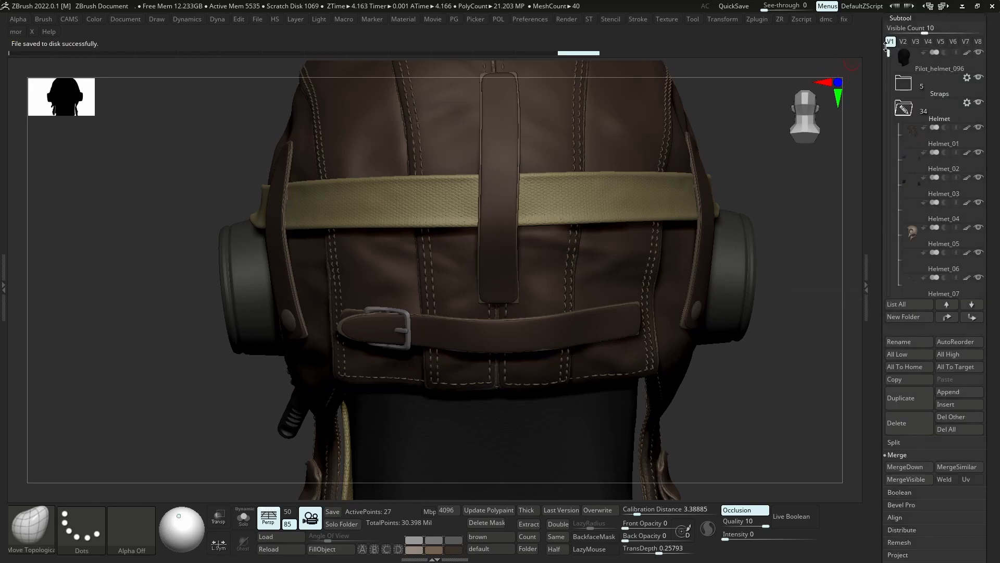
mouse_move(453, 333)
right_mouse_down("ctrl")
mouse_move(509, 357)
mouse_move(465, 338)
mouse_move(462, 307)
right_mouse_up("ctrl")
right_click_drag(463, 307, 488, 331)
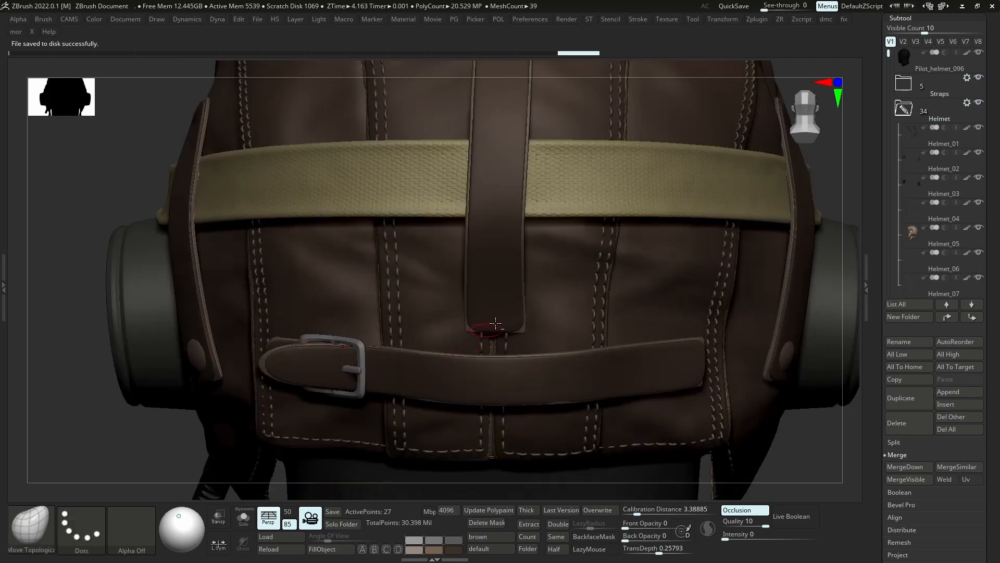
left_click(489, 329, "alt")
left_click(702, 342, "alt")
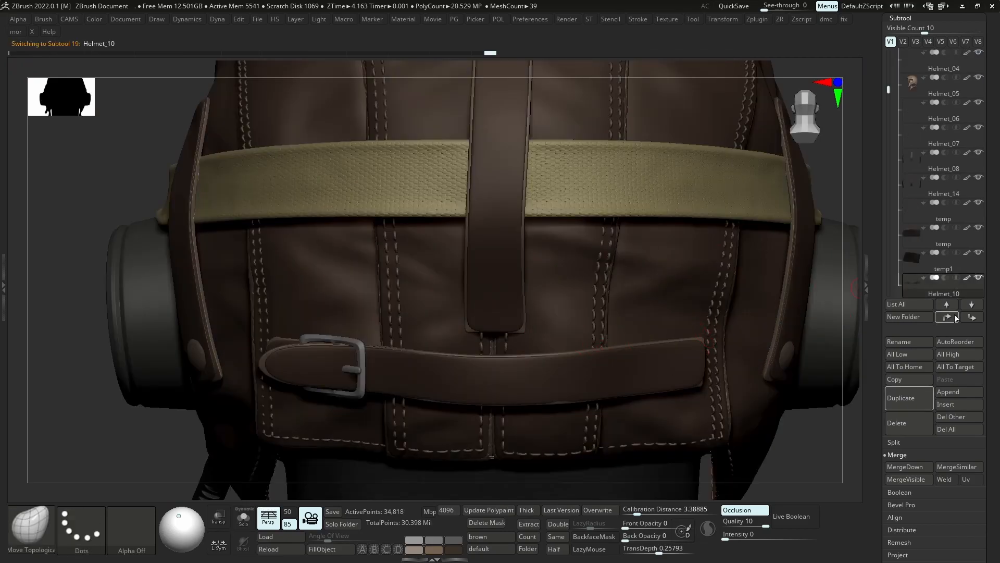
left_click(953, 318)
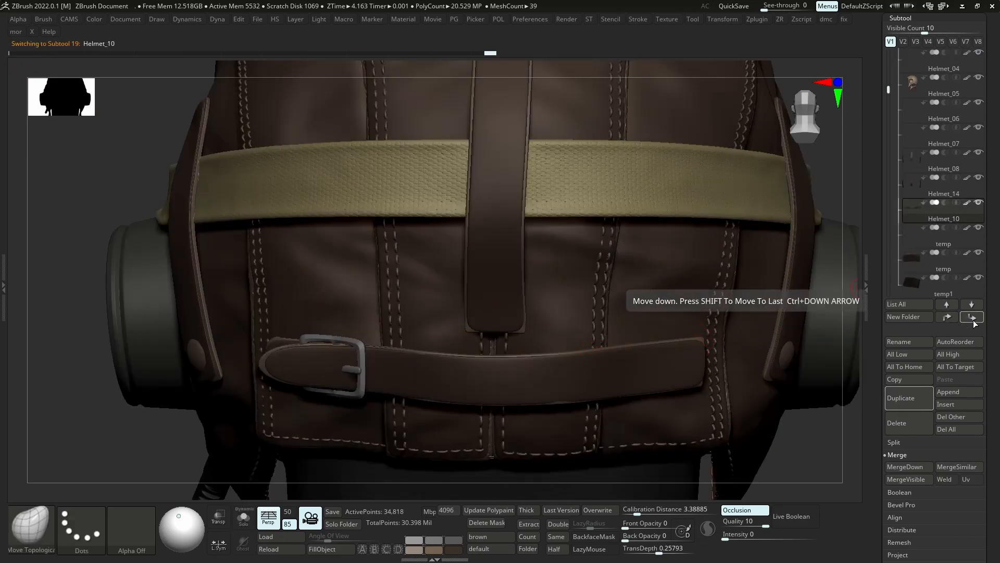
left_click(970, 319, "shift")
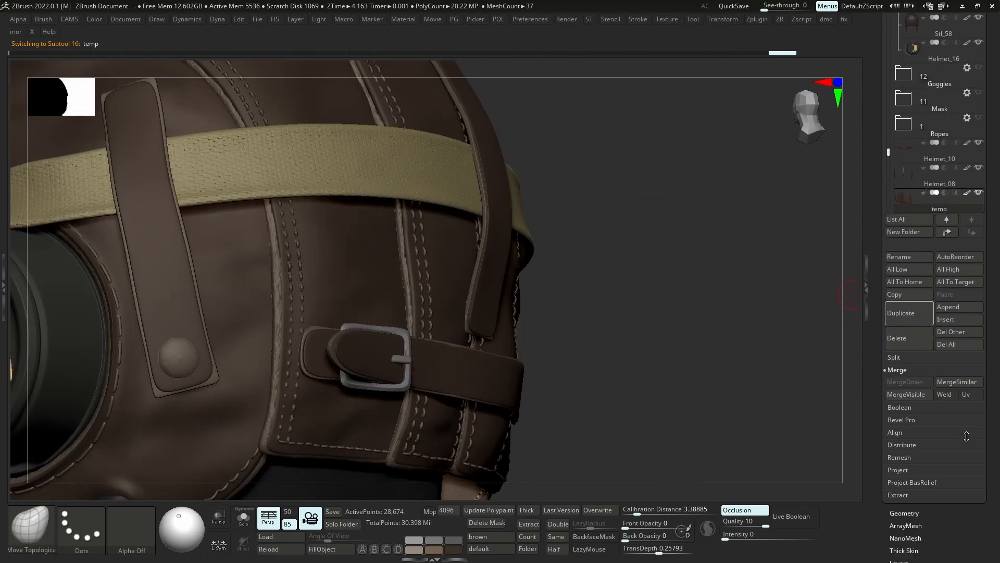
Check the subdivision levels of the temp, Helmet_08 and Helmet_10 strap subtools at the end of the list
left_click(907, 513)
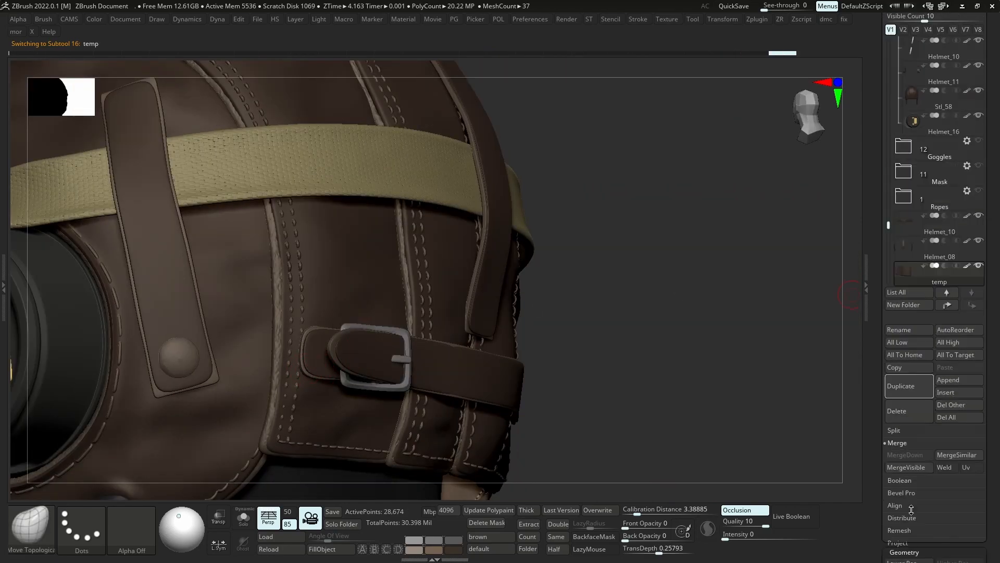
left_click(903, 19)
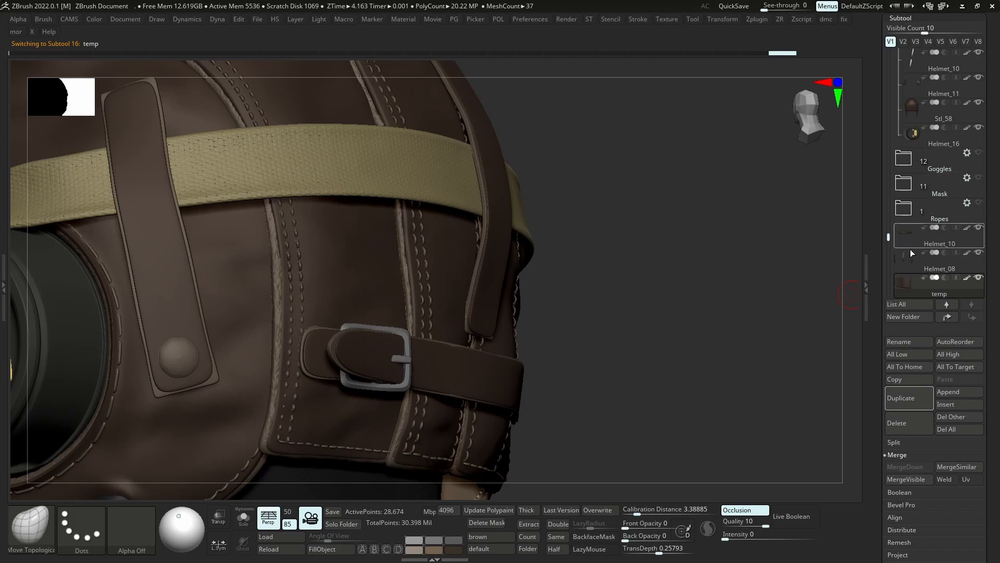
left_click_drag(990, 449, 989, 381)
left_click(899, 528)
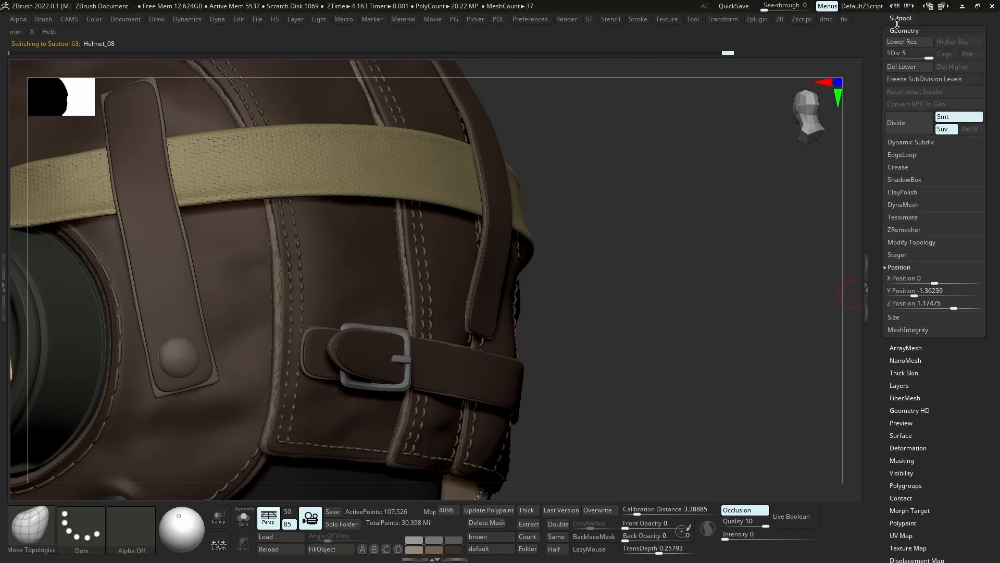
left_click(901, 20)
left_click(944, 238)
left_click_drag(989, 417, 989, 350)
left_click(906, 519)
left_click(900, 19)
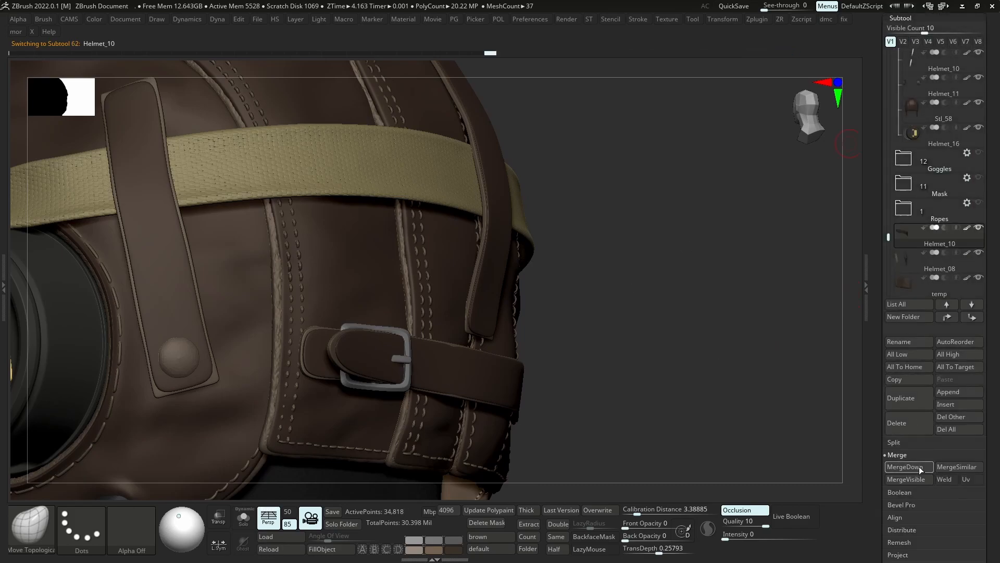
Merge Helmet_10 down with the Helmet_08 and temp straps into a single subtool and look over the result
left_click(915, 468)
key("Return")
right_click_drag(615, 333, 522, 261)
key("shift+s")
key("alt+s")
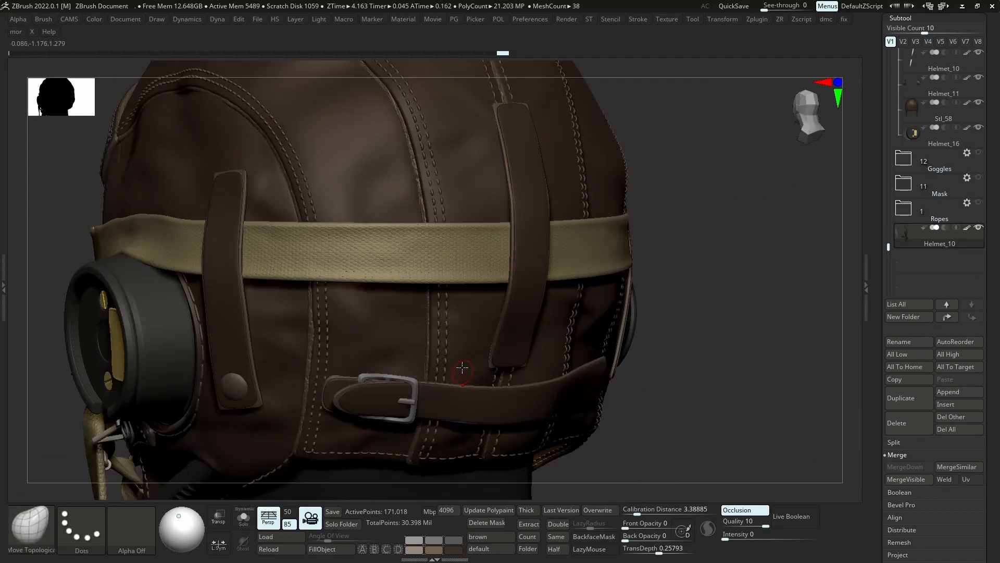
Isolate the merged straps, add a new layer to them and examine the border polygroups on the central strap
scroll(908, 385, "down", 5)
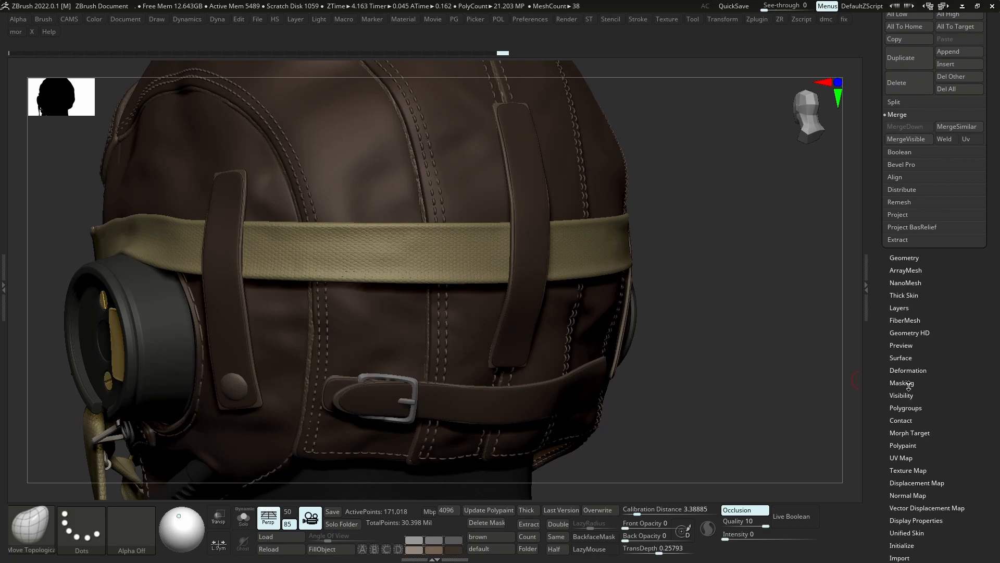
left_click(907, 308)
key("alt+s")
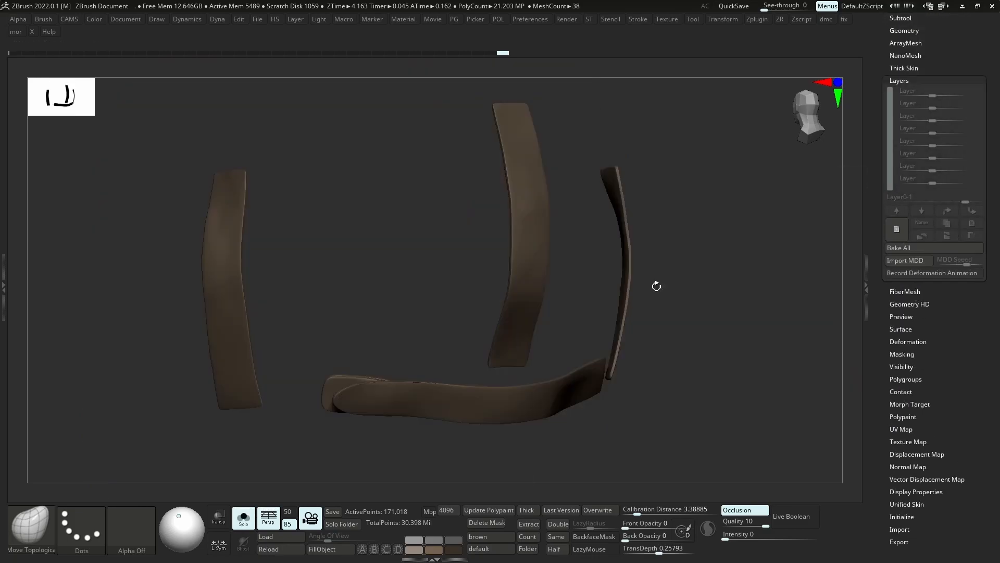
right_click_drag(389, 376, 513, 386, "ctrl")
key("shift+d")
key("shift+f")
left_click_drag(453, 265, 523, 290)
mouse_move(523, 291)
right_mouse_down("ctrl")
mouse_move(536, 218)
mouse_move(518, 283)
mouse_move(514, 213)
mouse_move(486, 206)
mouse_move(512, 285)
right_mouse_up("ctrl")
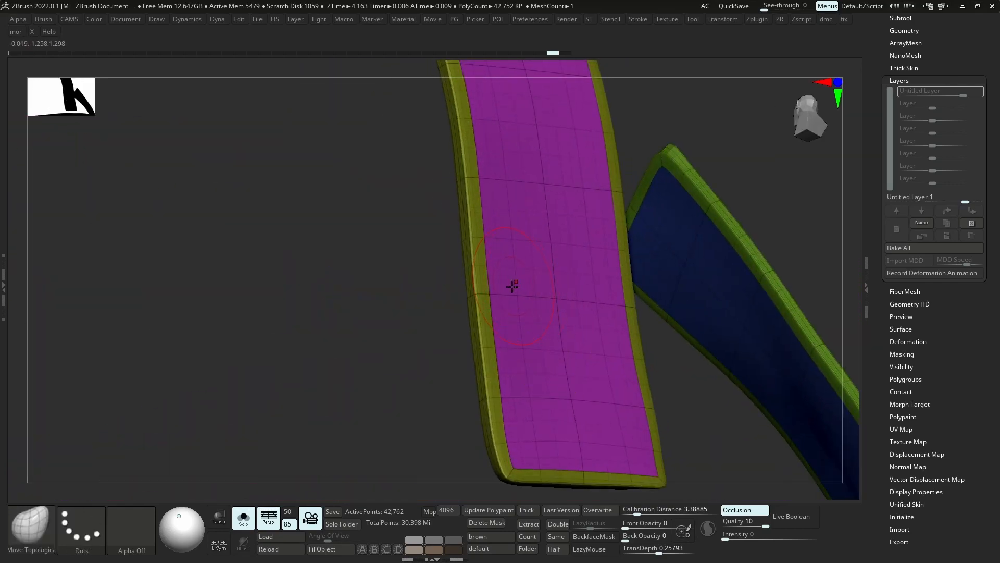
key("p")
key("shift+f")
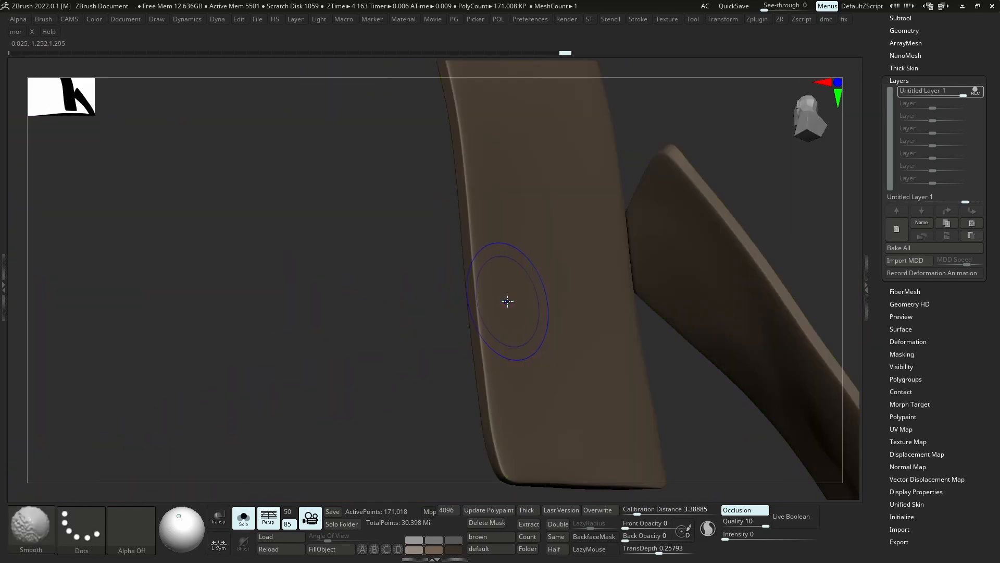
Lower the merged straps' subdivision level and draw a Transpose line across the lower part of the central strap
key("shift+d")
key("shift+d")
key("w")
mouse_move(574, 231)
right_mouse_down("ctrl")
mouse_move(574, 219)
mouse_move(537, 249)
right_mouse_up("ctrl")
key("q")
key("w")
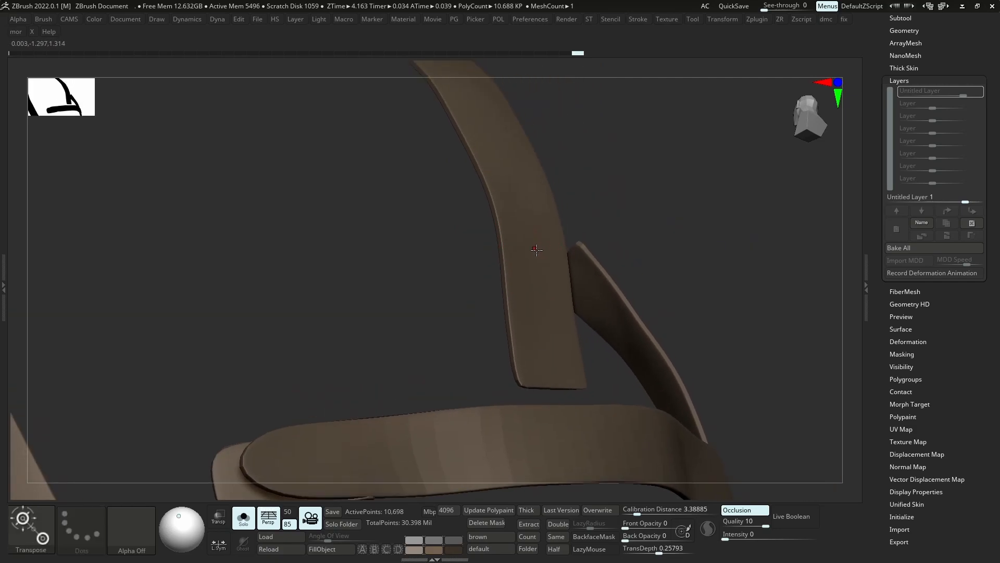
key("q")
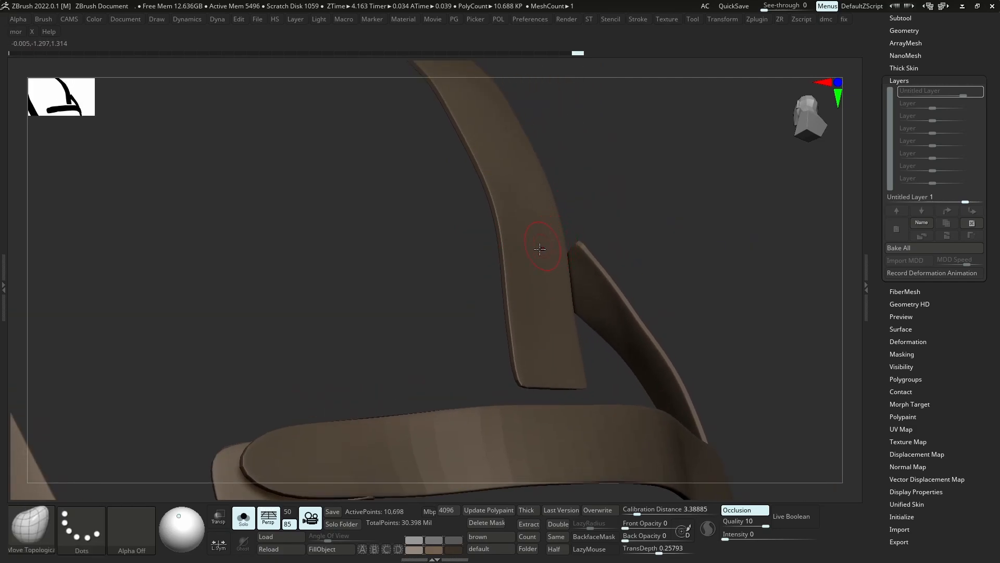
key("w")
mouse_move(572, 290)
right_mouse_down("ctrl")
mouse_move(569, 245)
mouse_move(532, 286)
mouse_move(554, 282)
mouse_move(559, 306)
mouse_move(568, 245)
right_mouse_up("ctrl")
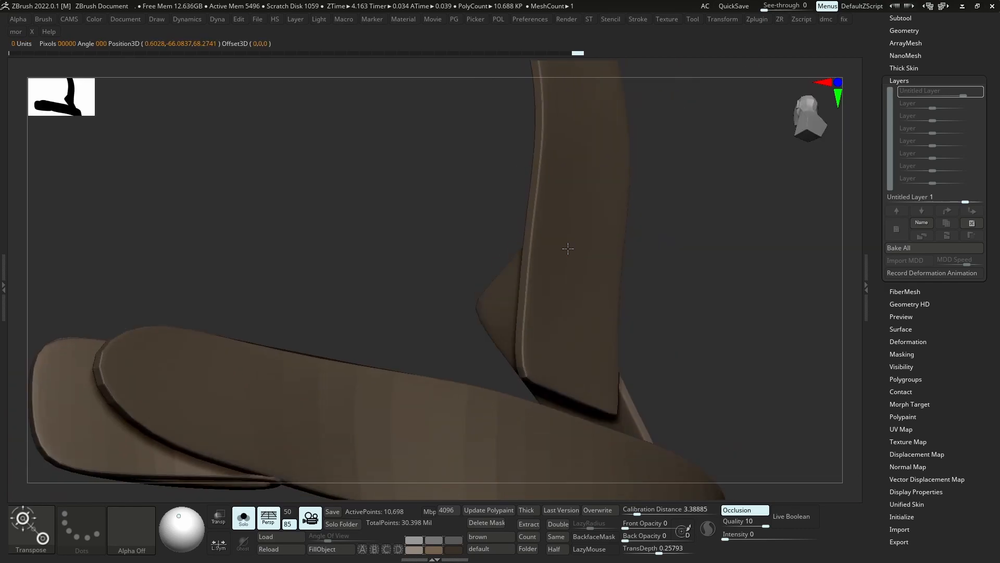
left_click_drag(565, 261, 613, 220)
key("shift+d")
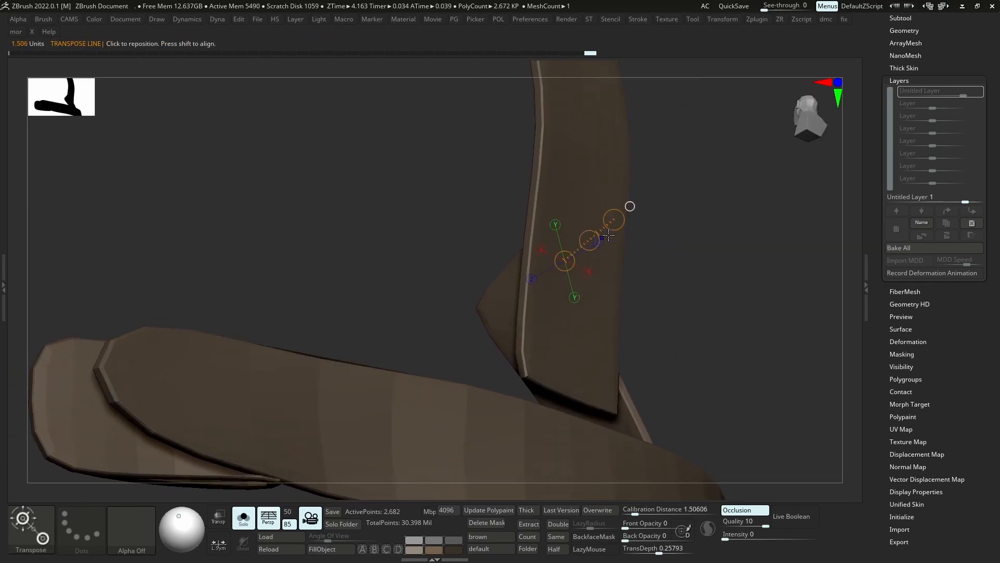
Try rounding off the strap edges and ends at the low subdivision level, then check the polygroup borders
right_click_drag(614, 220, 617, 218)
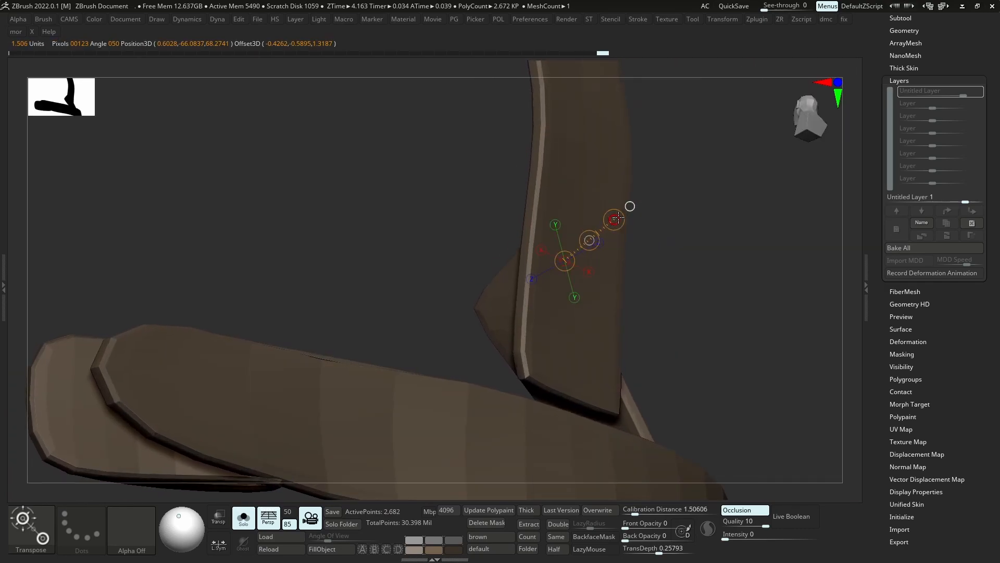
key("p")
left_click(575, 242)
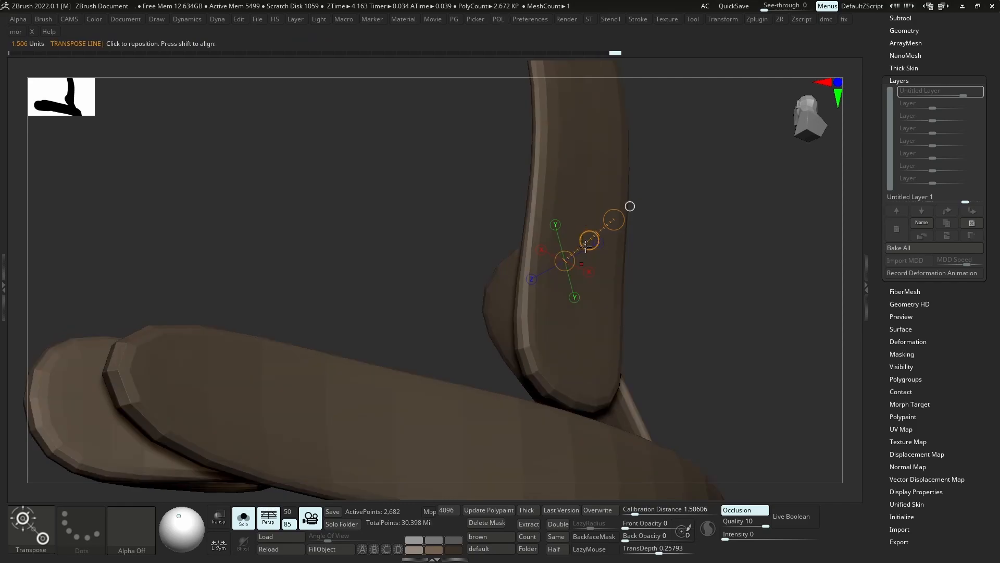
key("d")
right_click_drag(550, 365, 604, 321)
key("shift+f")
key("shift+d")
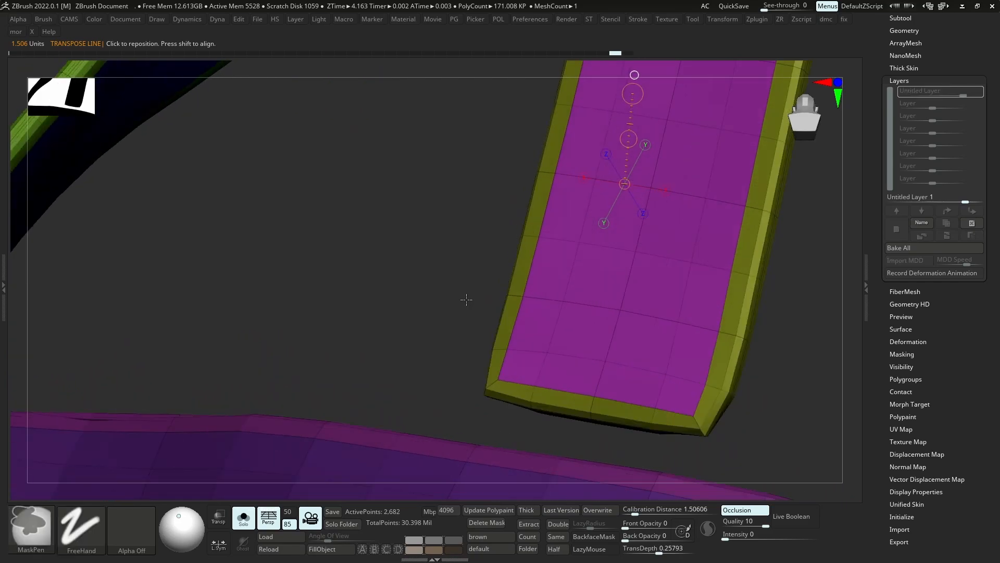
Return the merged straps to their highest subdivision level, checking the central strap's lower end with a short Transpose line
key("d")
key("d")
key("d")
right_click_drag(541, 336, 549, 329)
left_click_drag(549, 329, 569, 269)
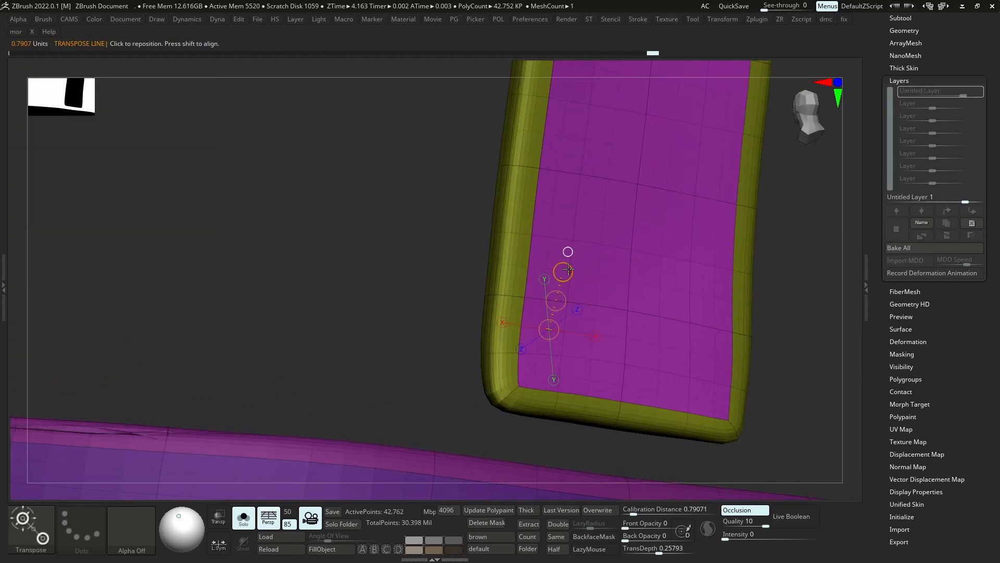
key("4")
left_click(538, 283)
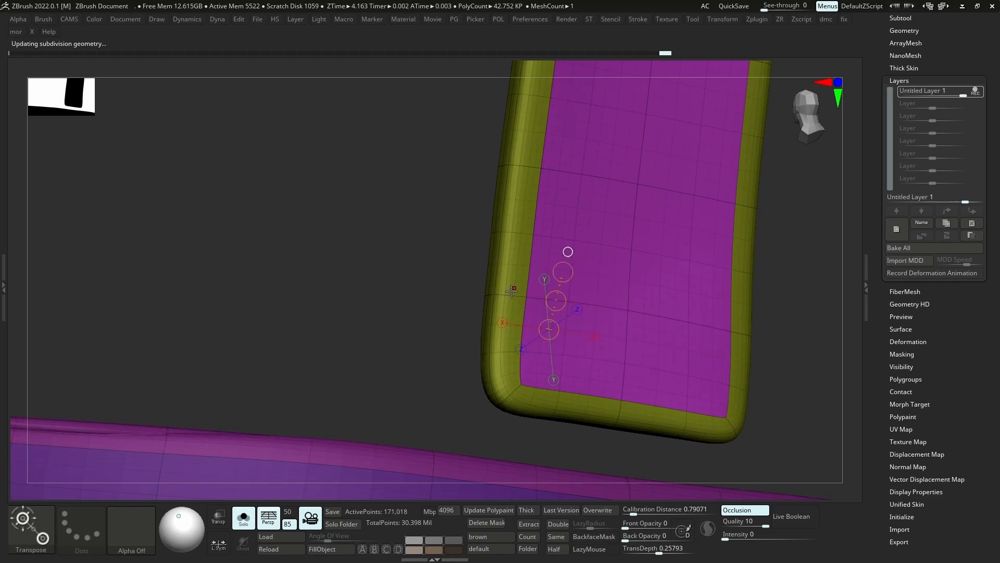
key("shift+f")
Drop the straps three subdivision levels and smooth the pinched upper edge of the rear buckled strap
right_click_drag(474, 299, 460, 372, "ctrl")
key("b")
key("m")
key("t")
key("s")
left_click_drag(447, 375, 470, 368)
key("shift+f")
right_click_drag(409, 353, 479, 425, "ctrl")
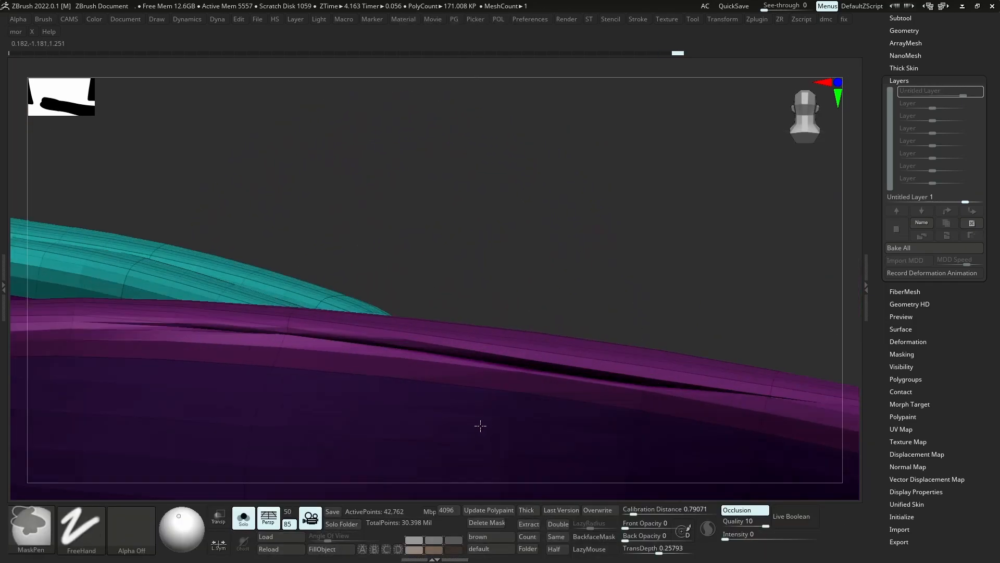
key("shift+d")
key("shift+d")
key("shift+d")
key("s")
left_click_drag(302, 346, 336, 354, "shift")
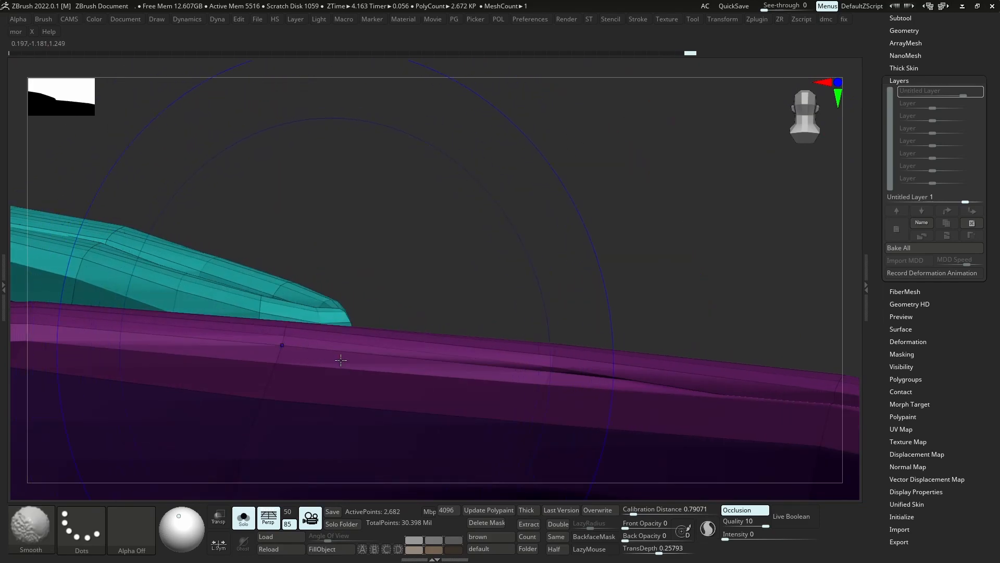
Try masking the rear buckled strap with Transpose, clear the mask and switch to the Move brush
mouse_move(336, 353)
right_mouse_down("ctrl")
mouse_move(382, 285)
mouse_move(375, 269)
right_mouse_up("ctrl")
key("w")
left_click(440, 407, "ctrl")
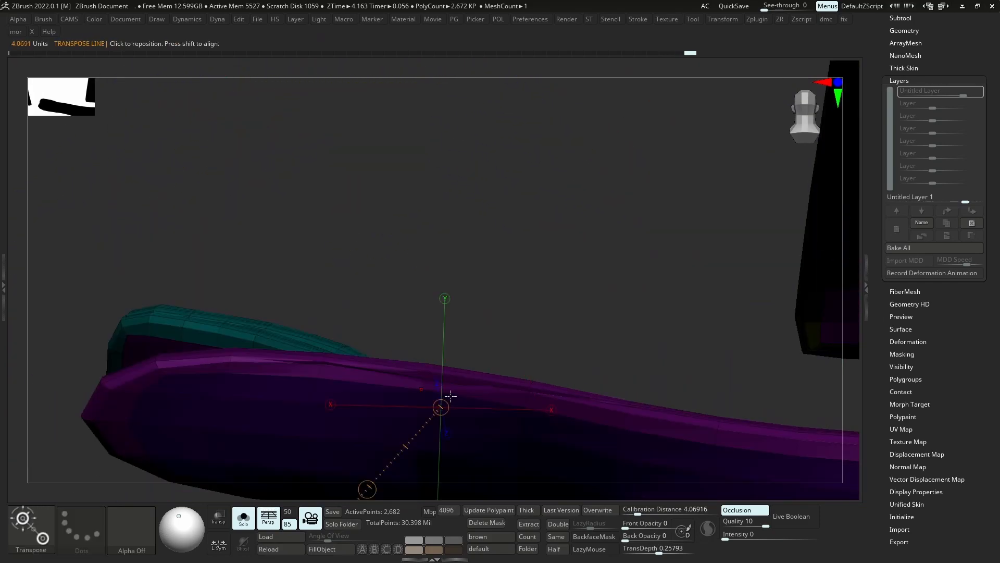
left_click(486, 315, "ctrl")
left_click(500, 301, "ctrl")
key("b")
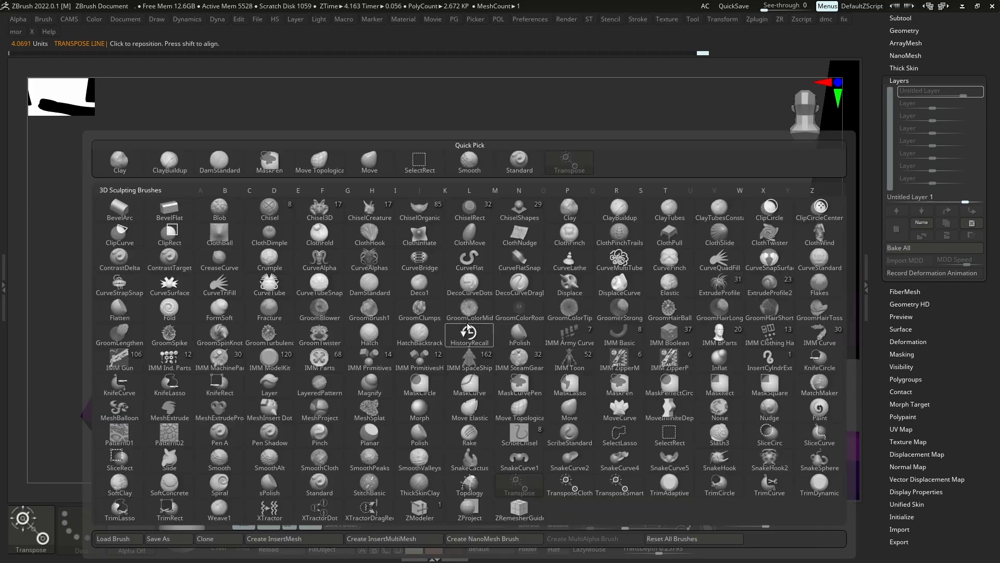
key("m")
key("t")
mouse_move(490, 291)
left_mouse_down("ctrl")
mouse_move(510, 313)
mouse_move(492, 340)
left_mouse_up("ctrl")
key("shift+f")
key("2")
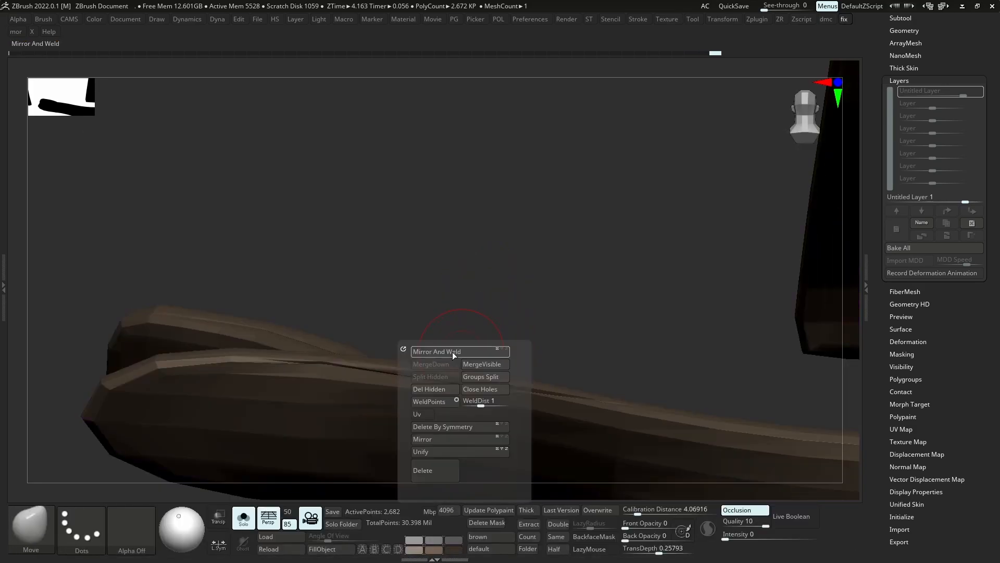
left_click(452, 352)
left_click(449, 338)
key("3")
left_click(473, 339)
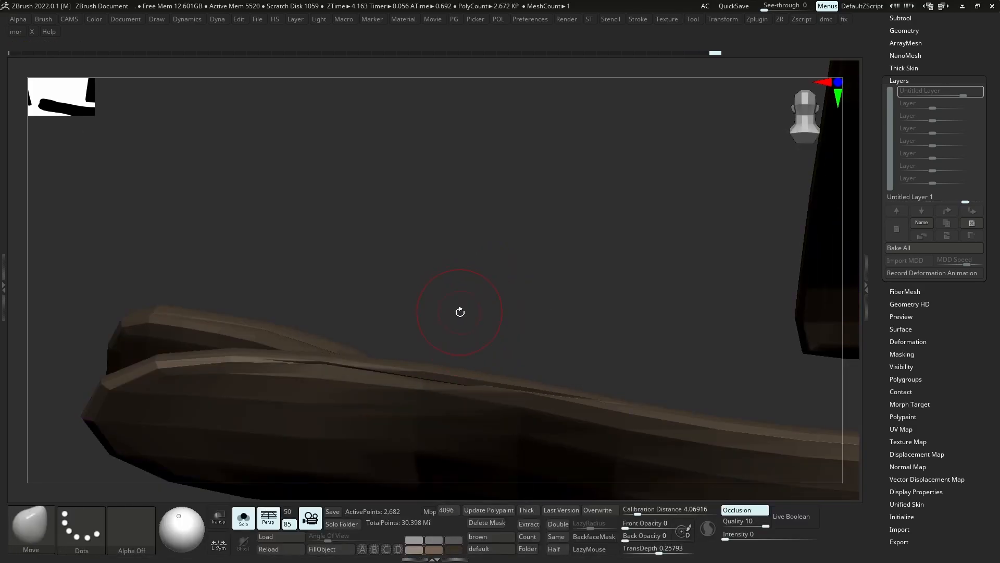
Isolate the rear buckled strap with a Transpose topology mask so that the other strap pieces are protected
key("shift+f")
right_click_drag(444, 383, 455, 406, "ctrl")
key("w")
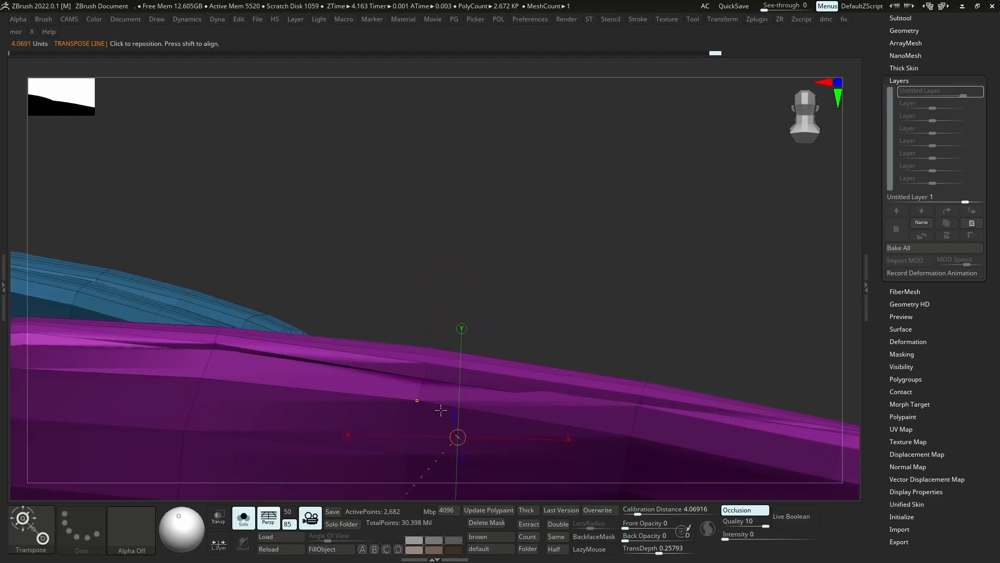
left_click_drag(440, 409, 365, 487, "ctrl")
left_click_drag(506, 289, 501, 298, "ctrl")
Reshape the rear buckled strap's pinched upper edge with the Move brush and smooth it along its length
key("b")
key("m")
key("v")
key("s")
left_click_drag(445, 365, 427, 382)
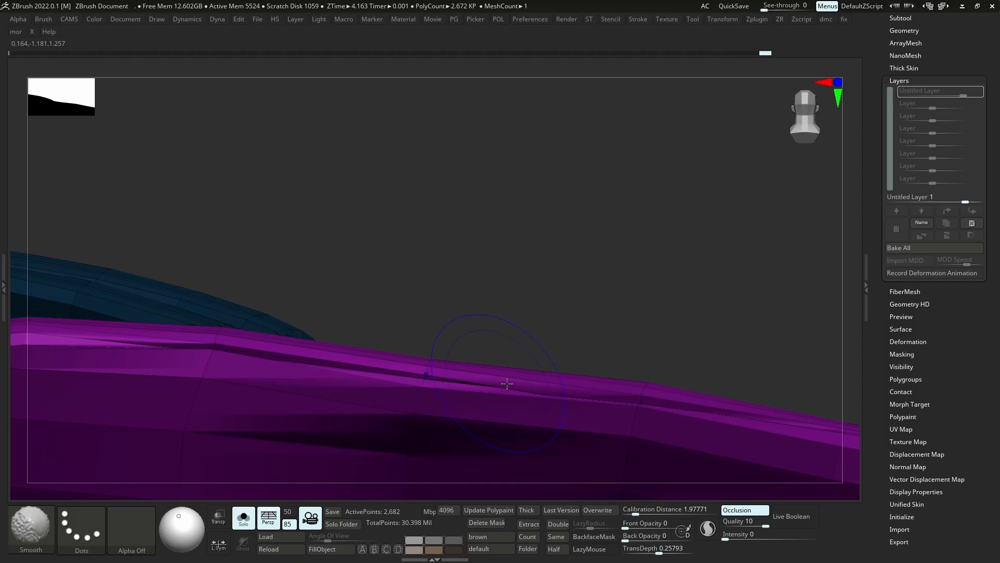
left_click_drag(507, 384, 587, 394)
left_click_drag(468, 398, 189, 368, "shift")
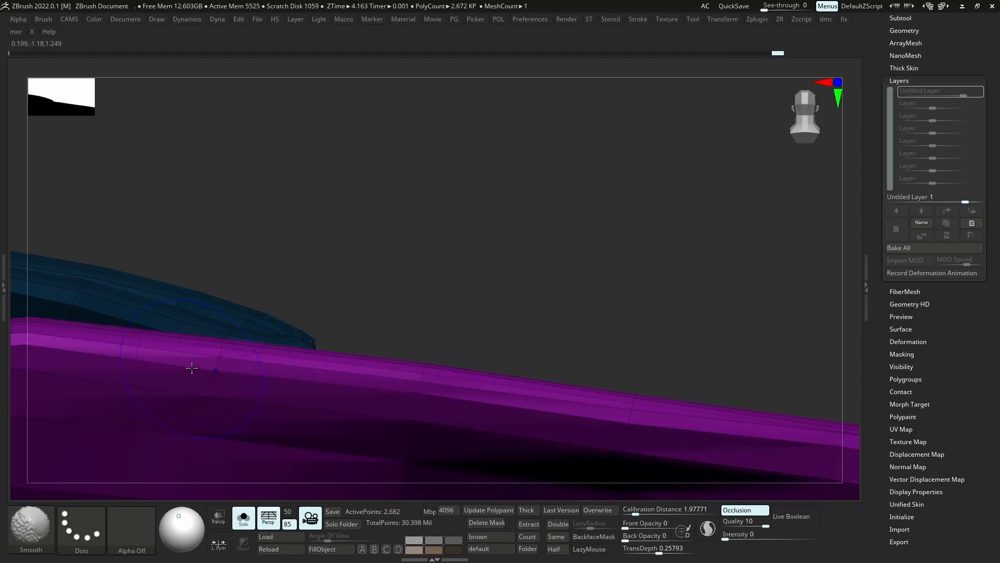
right_click_drag(365, 261, 448, 378, "ctrl")
left_click_drag(398, 411, 522, 410, "shift")
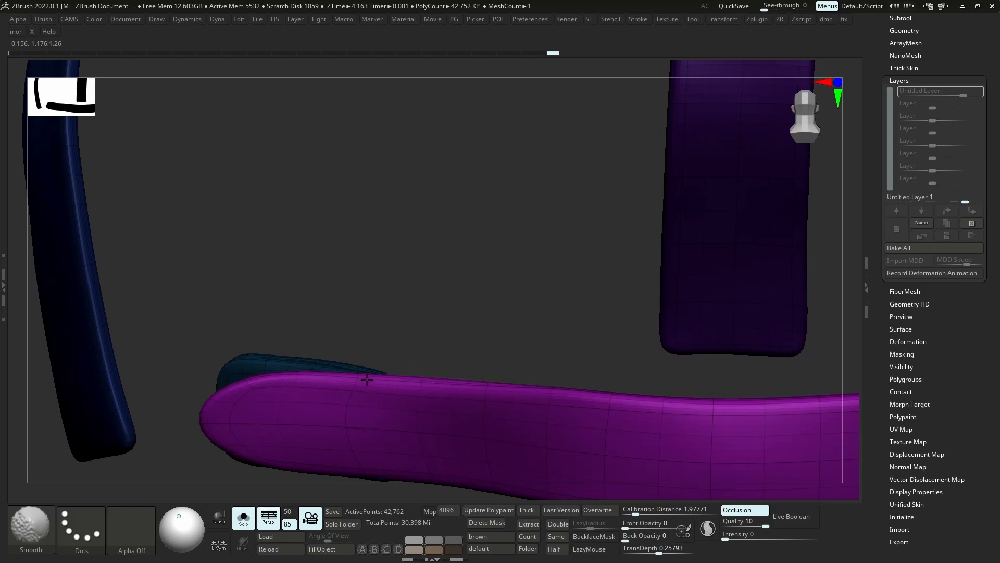
Return the straps to their highest subdivision level, hide the polygroup display and bring the whole helmet back into view
key("shift")
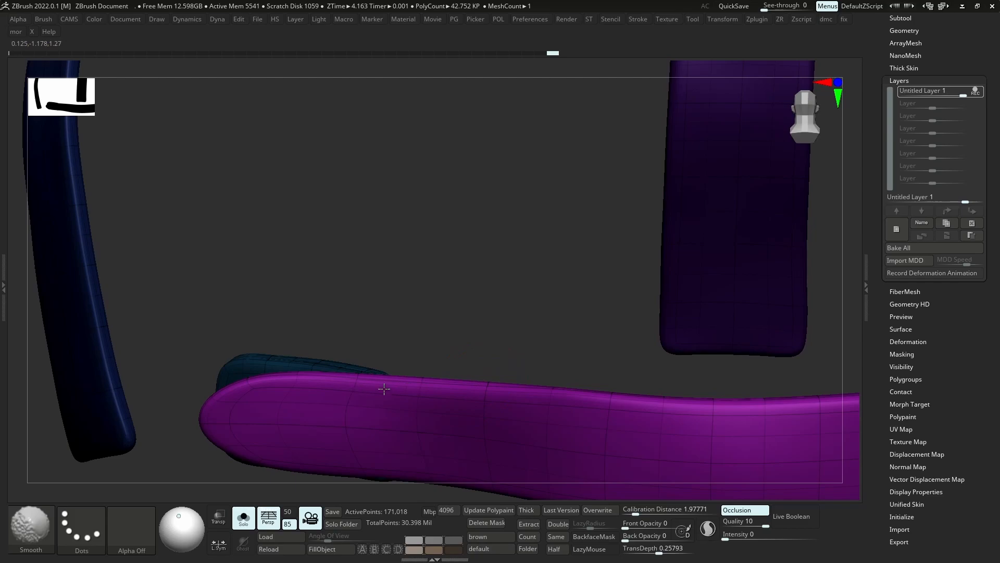
key("shift+f")
key("d")
right_click_drag(455, 341, 451, 306, "ctrl")
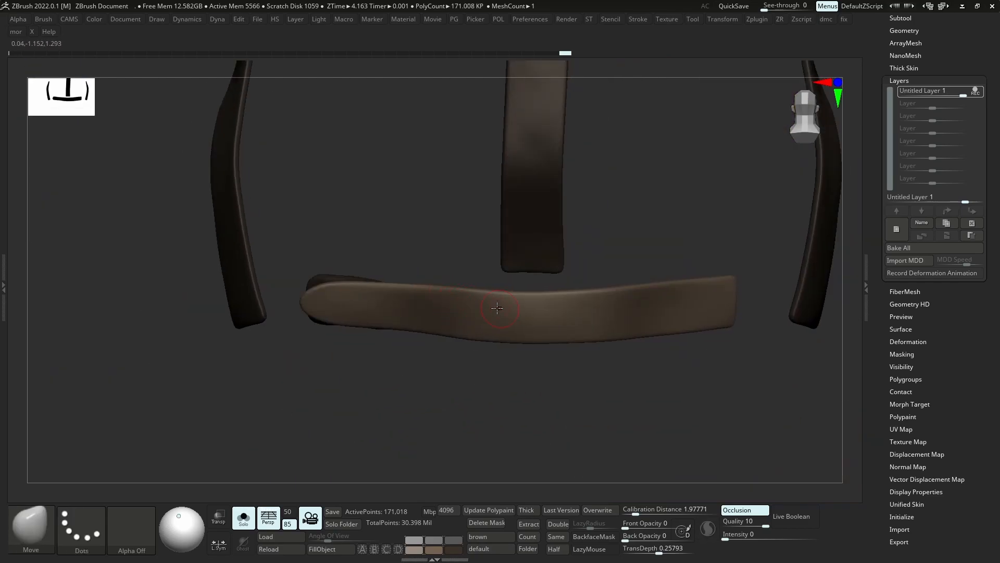
key("shift+s")
right_click_drag(453, 214, 740, 405, "ctrl")
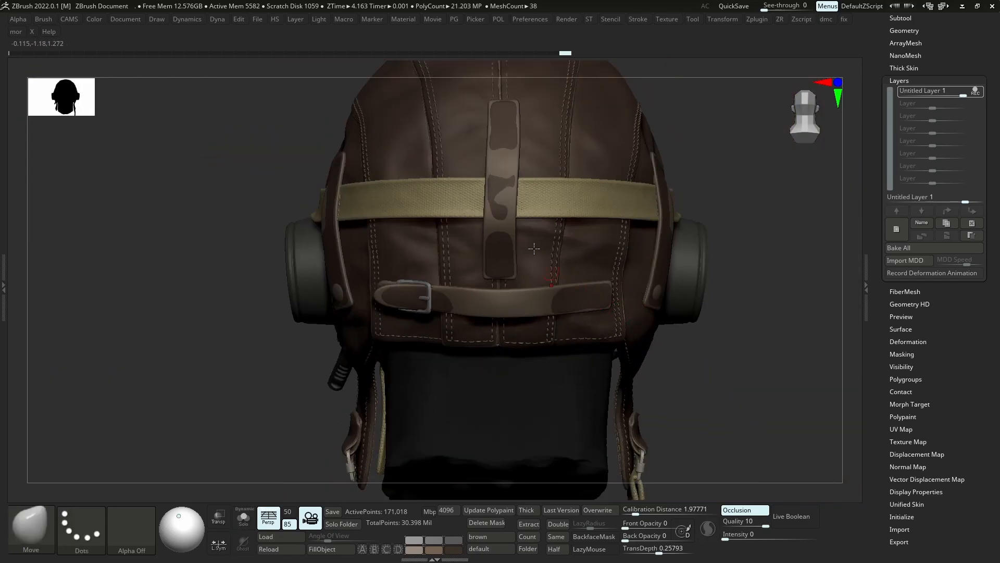
Set the strap layer's intensity to about 0.52, comparing the strap edges on the helmet and in isolation
right_click_drag(534, 248, 609, 245)
right_click_drag(527, 198, 605, 280, "ctrl")
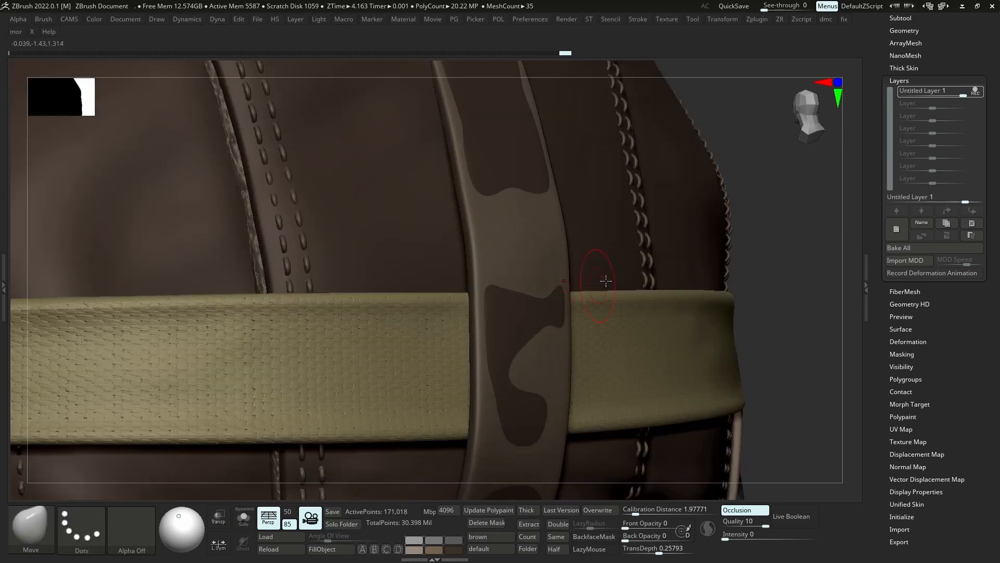
left_click_drag(948, 94, 945, 95)
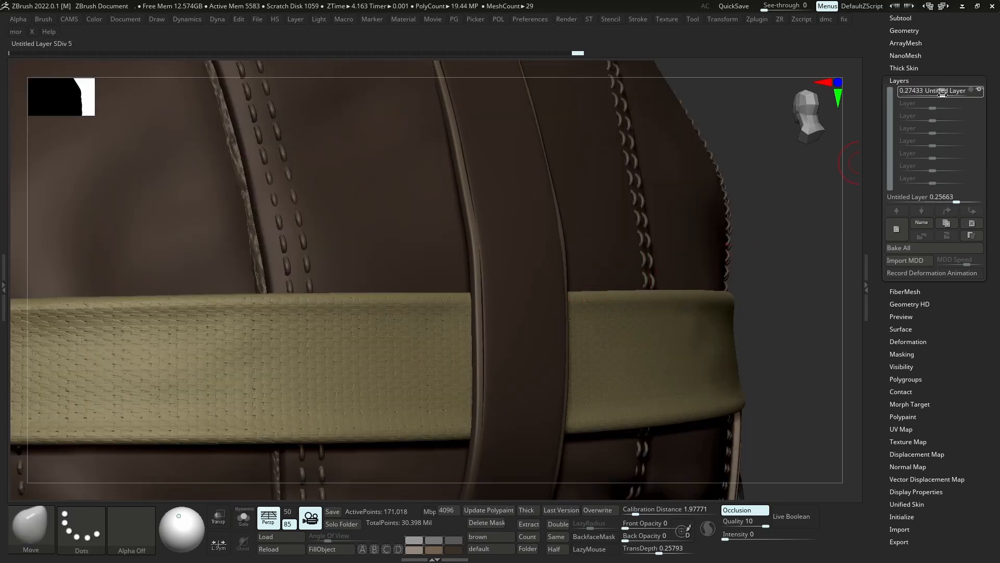
right_click_drag(527, 284, 508, 315, "ctrl")
right_click_drag(529, 360, 489, 375, "ctrl")
key("shift+s")
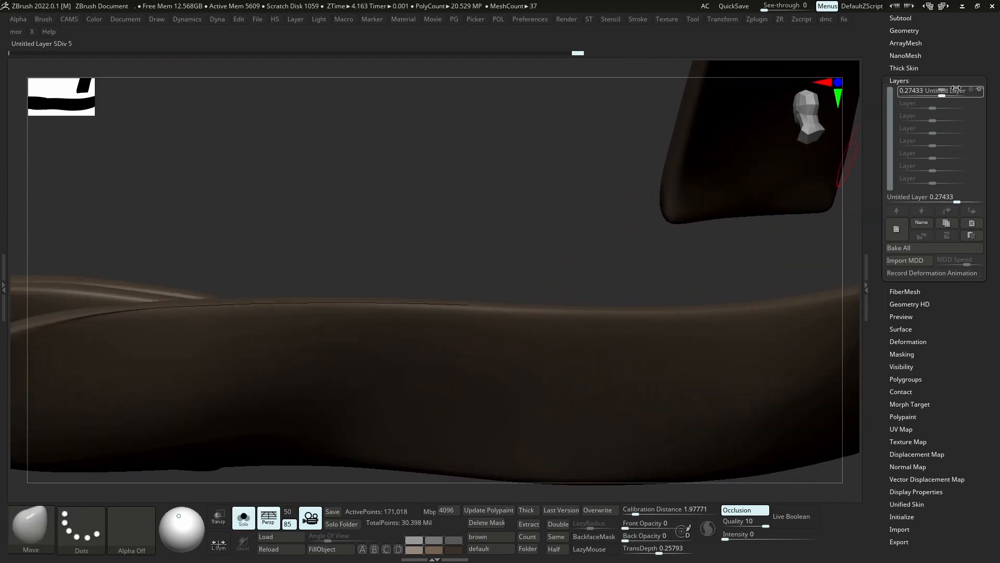
left_click_drag(956, 89, 964, 90)
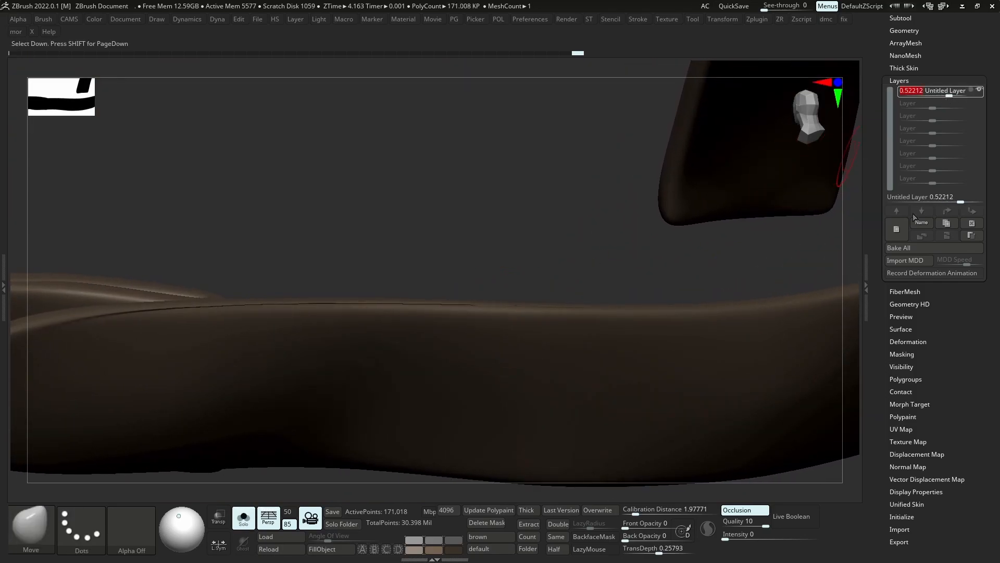
Add a second layer to the straps and touch up the rear strap's upper edge with the Move brush
left_click(896, 229)
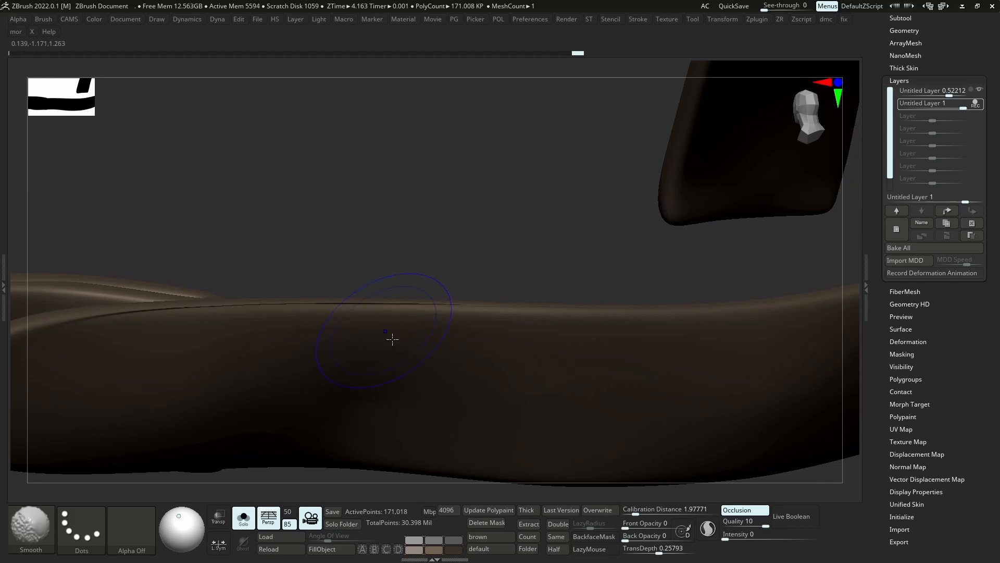
key("space")
left_click(402, 356)
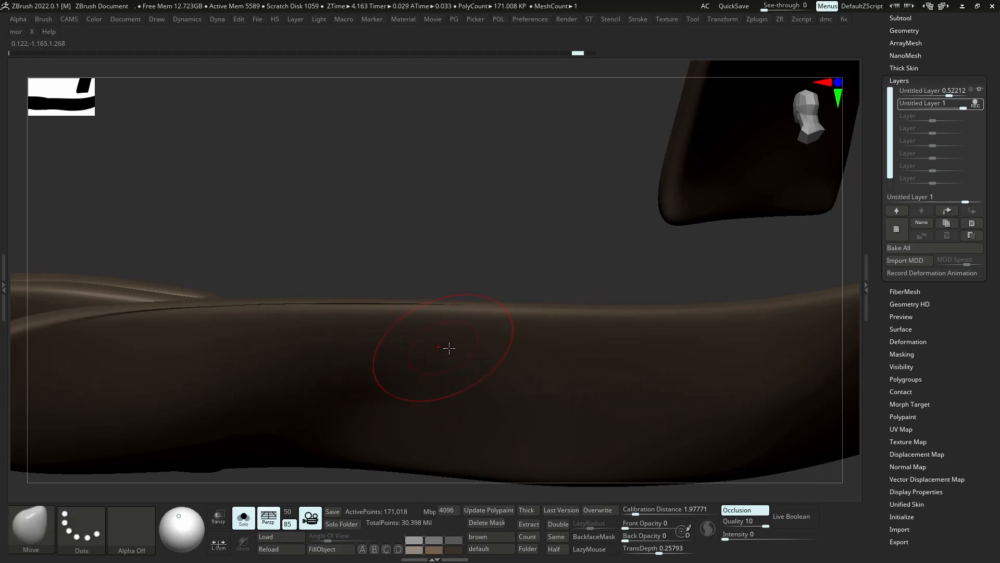
key("space")
left_click_drag(437, 349, 446, 349)
mouse_move(453, 348)
right_mouse_down()
mouse_move(540, 290)
mouse_move(551, 226)
mouse_move(560, 283)
mouse_move(550, 343)
mouse_move(493, 347)
right_mouse_up()
key("shift+s")
key("ctrl+z")
key("s")
left_click_drag(494, 347, 509, 347)
right_click_drag(473, 346, 467, 357, "ctrl")
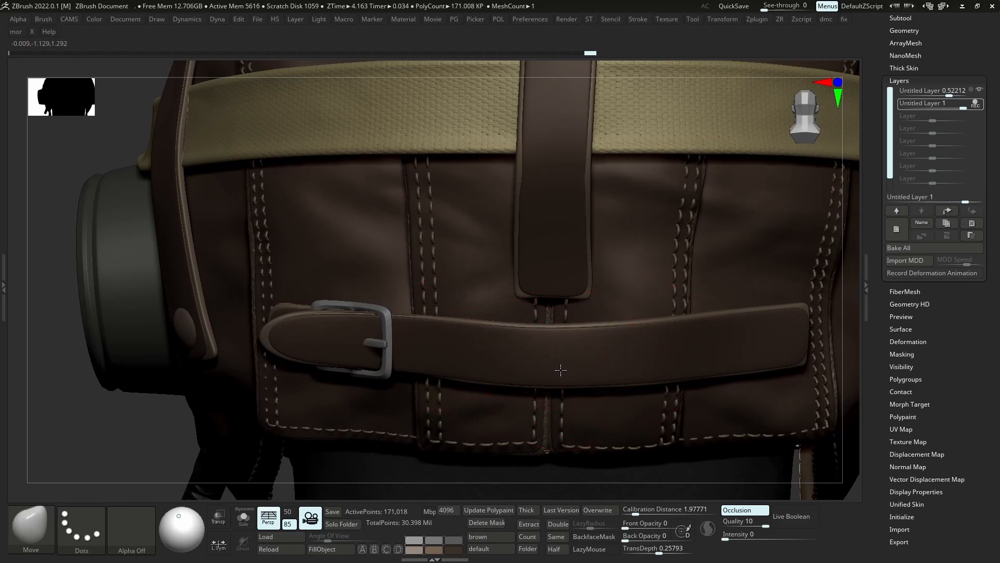
Examine how the straps sit on the whole helmet from the back and from both sides
key("f")
scroll(568, 245, "up", 4)
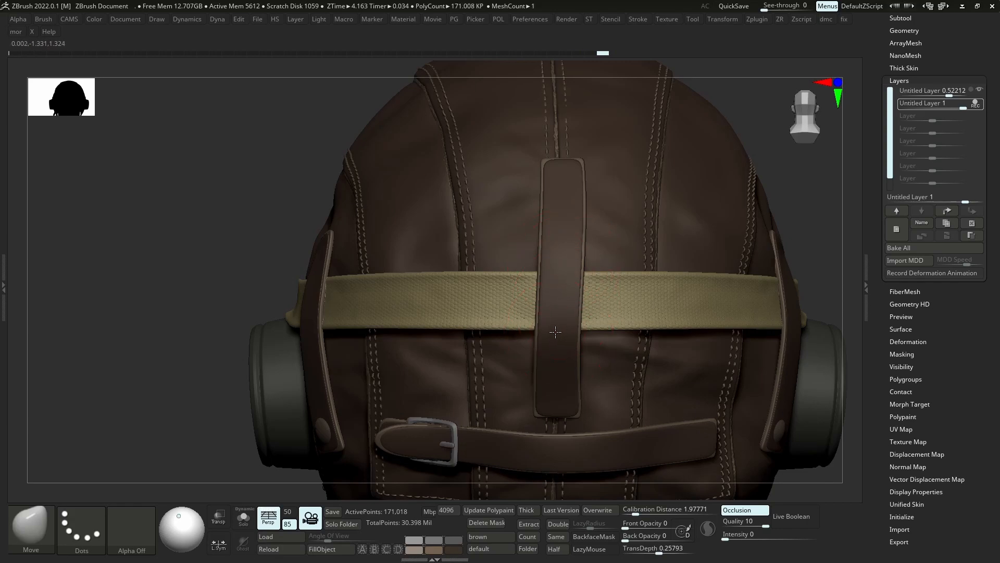
right_click_drag(540, 371, 472, 319)
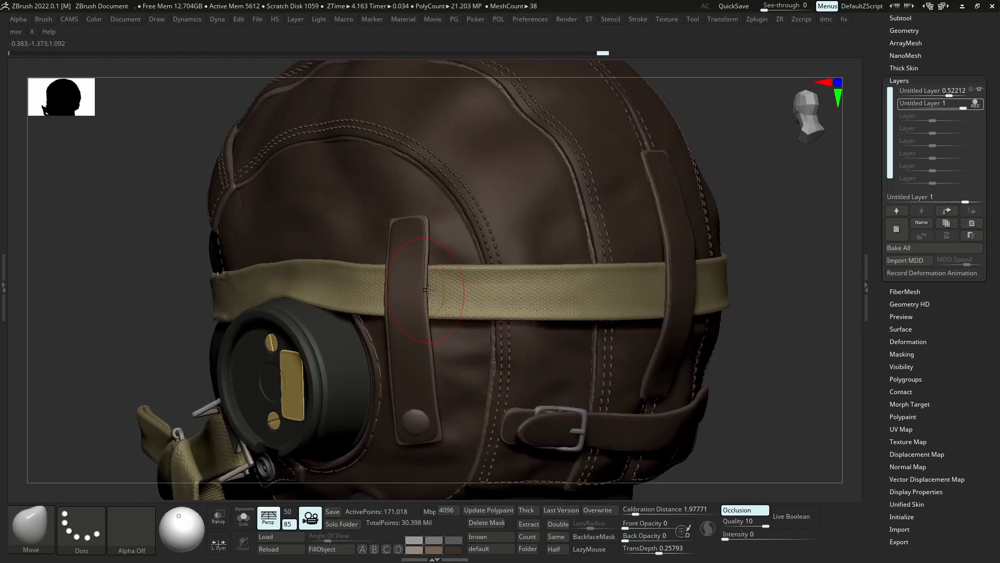
right_click_drag(429, 290, 424, 314)
right_click_drag(417, 277, 431, 346, "ctrl")
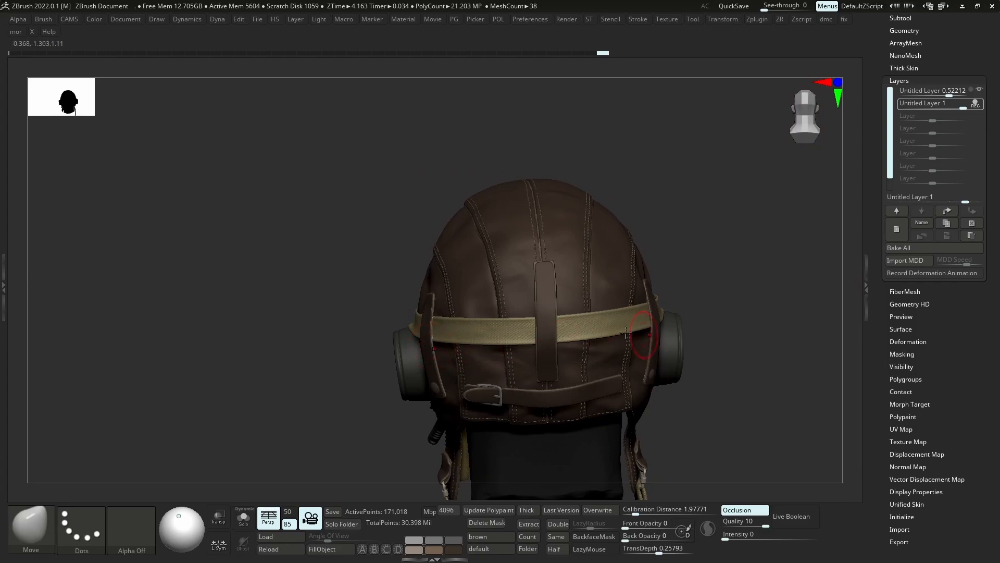
right_click_drag(626, 332, 573, 335)
right_click_drag(573, 334, 671, 327, "ctrl")
right_click_drag(666, 371, 624, 336, "alt")
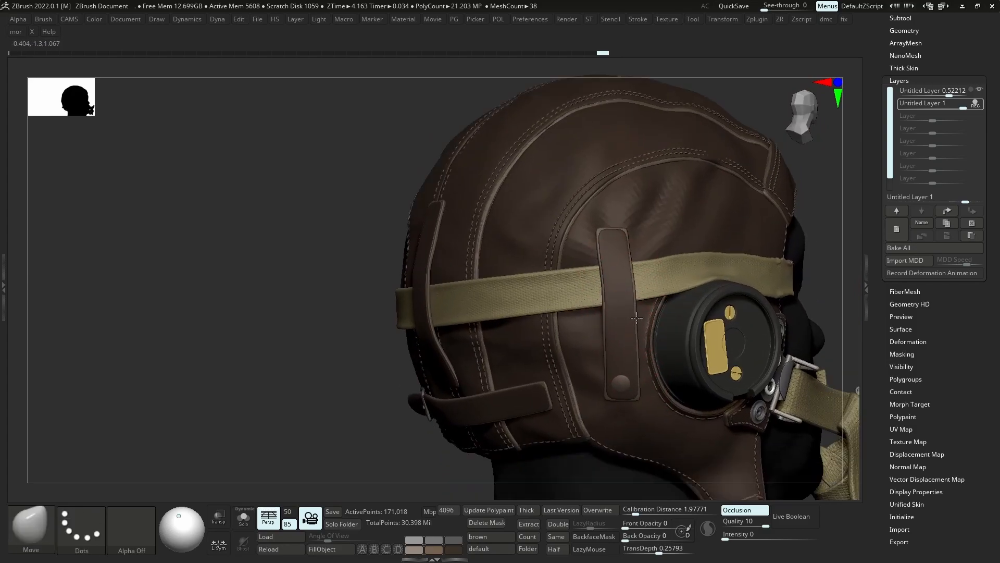
Bake all of the straps' layers and fill the strap edges with a lighter brown
left_click(898, 250)
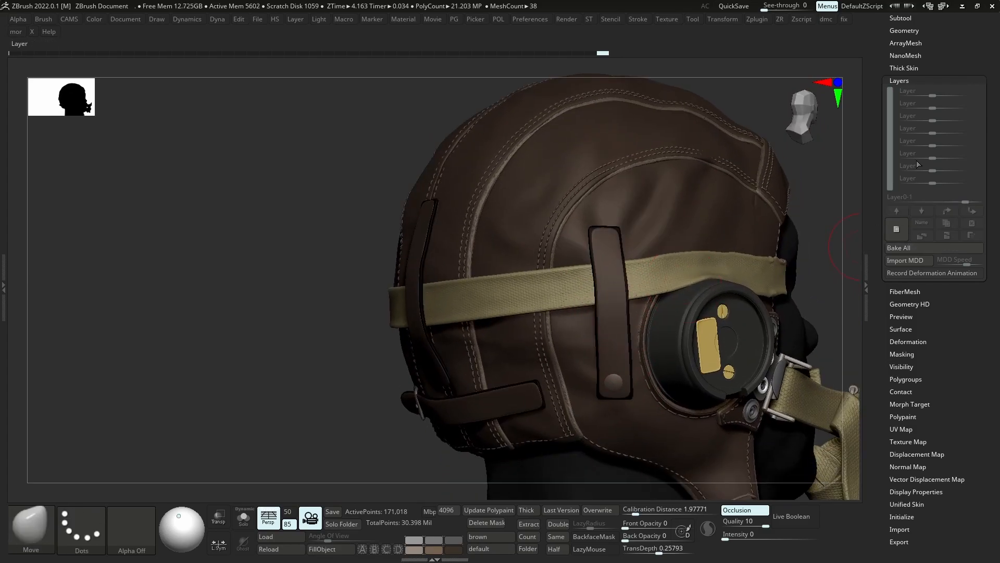
left_click(902, 18)
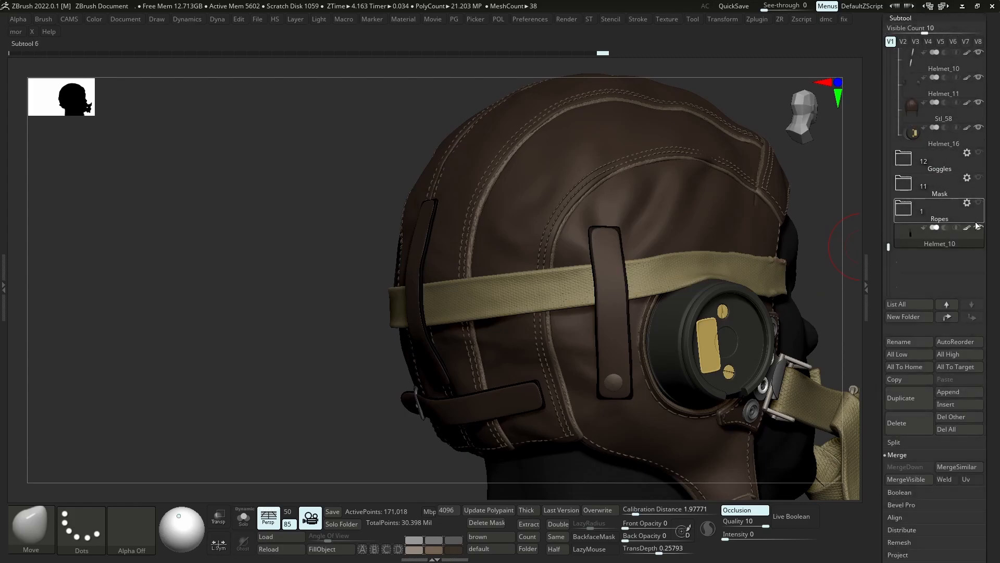
key("space")
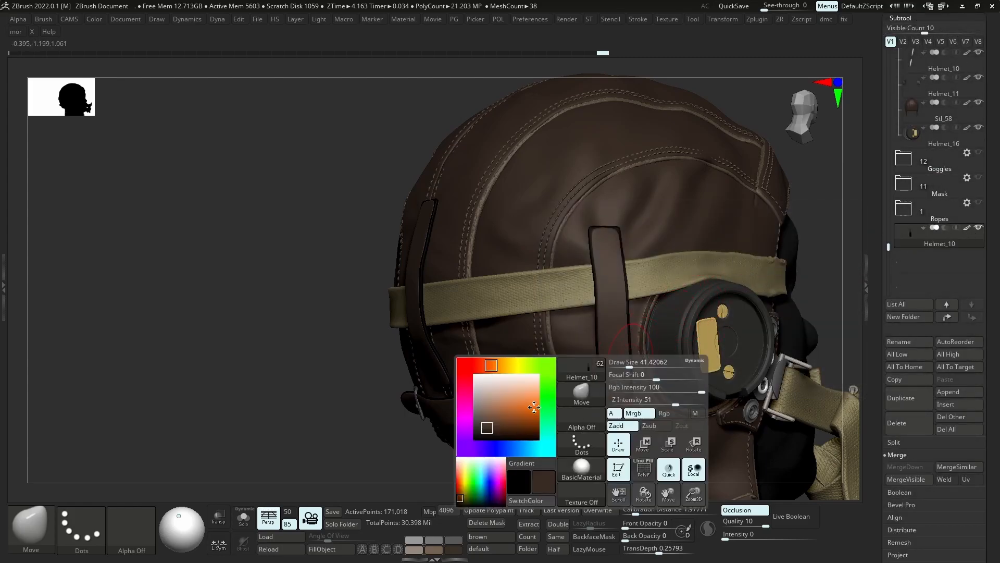
left_click_drag(472, 247, 473, 247)
left_click(331, 549)
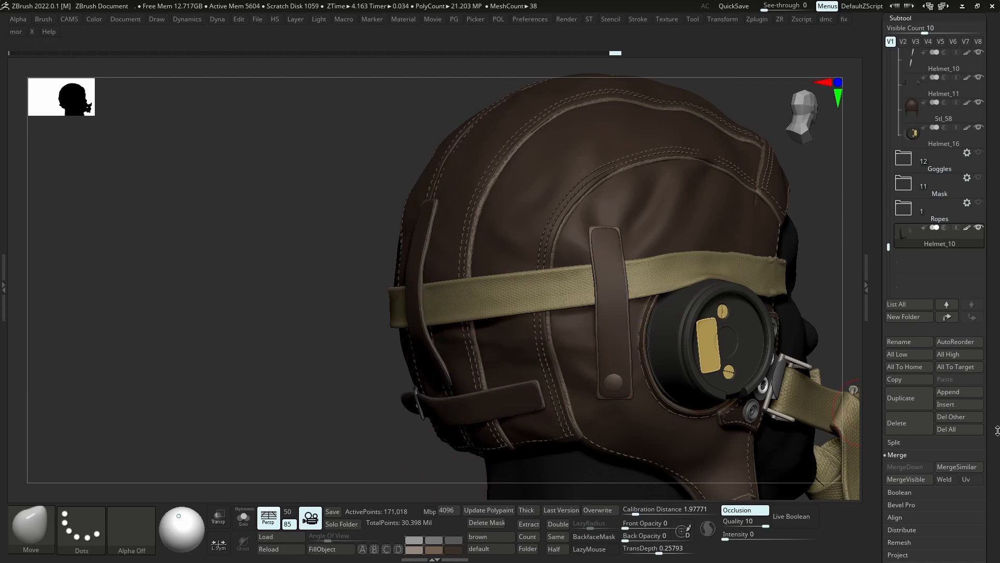
Apply surface noise with a scale of about 3.45 and an adjusted strength to the strap edges on a new layer
left_click_drag(982, 469, 982, 304)
left_click(905, 486)
left_click(907, 328)
left_click(906, 151)
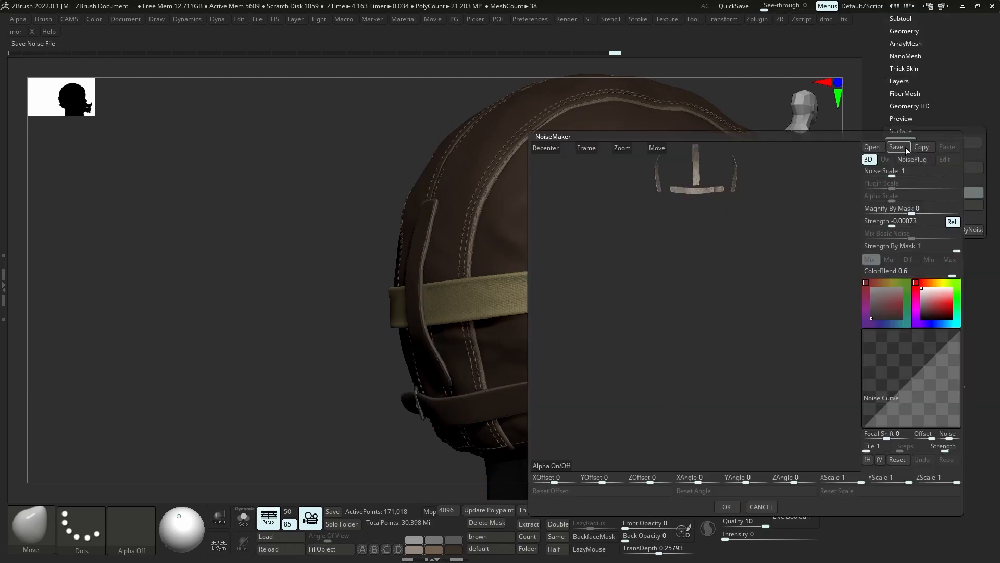
left_click_drag(707, 190, 755, 271, "alt")
mouse_move(893, 173)
left_mouse_down()
mouse_move(915, 173)
mouse_move(899, 173)
left_mouse_up()
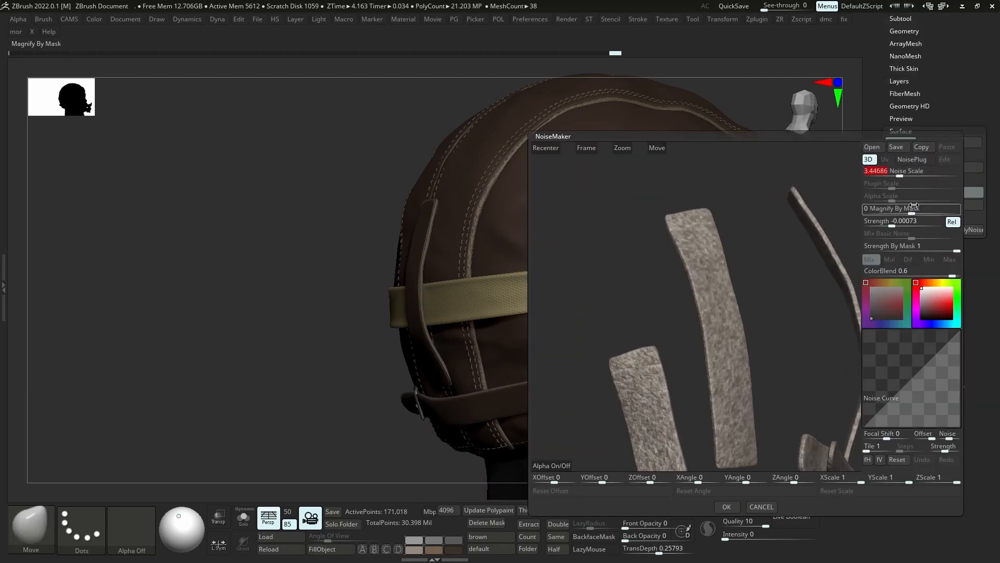
left_click_drag(904, 223, 919, 224)
left_click(726, 506)
left_click(927, 207)
Reduce the first noise layer's intensity to about 0.04
left_click(908, 81)
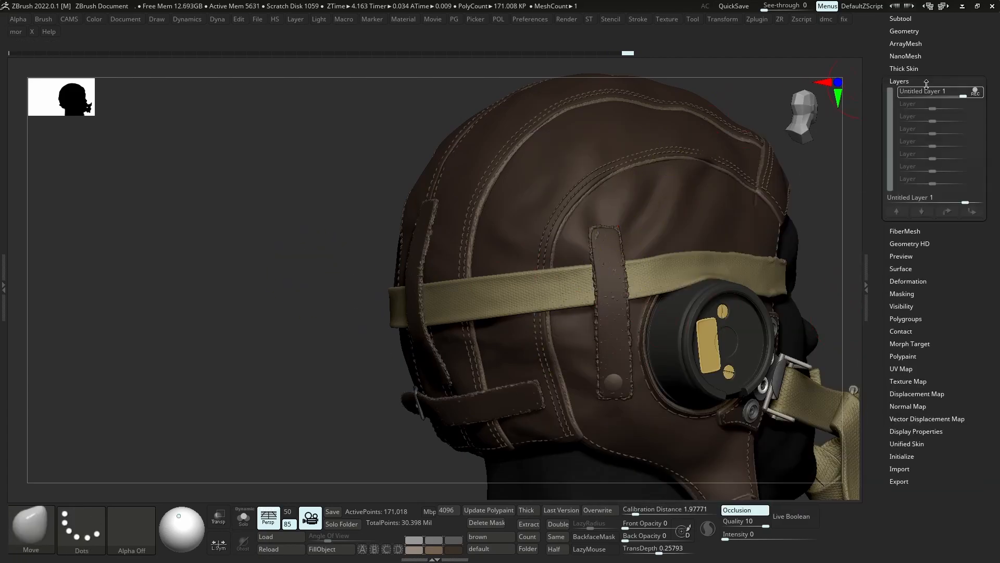
left_click_drag(958, 96, 940, 97)
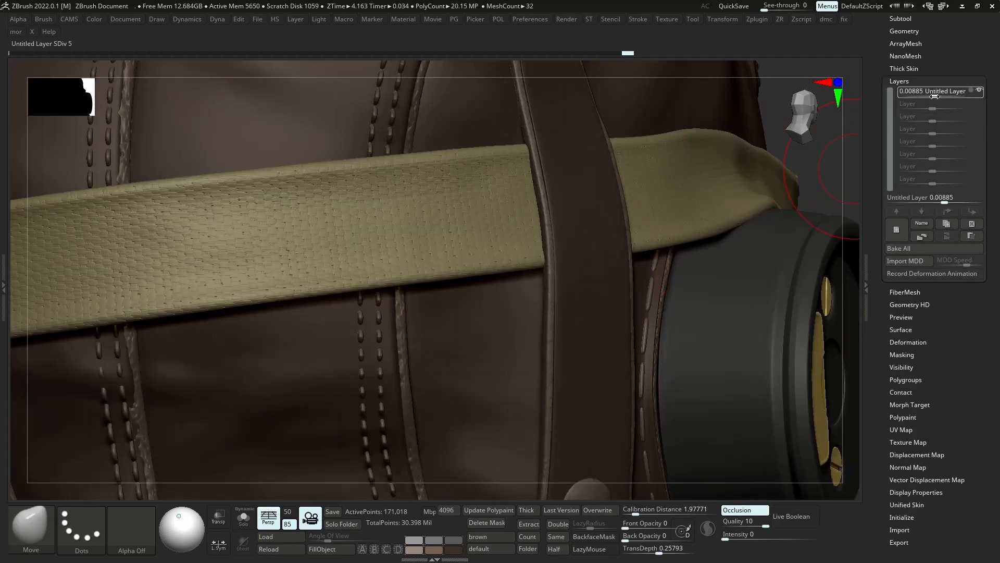
left_click_drag(935, 96, 944, 96)
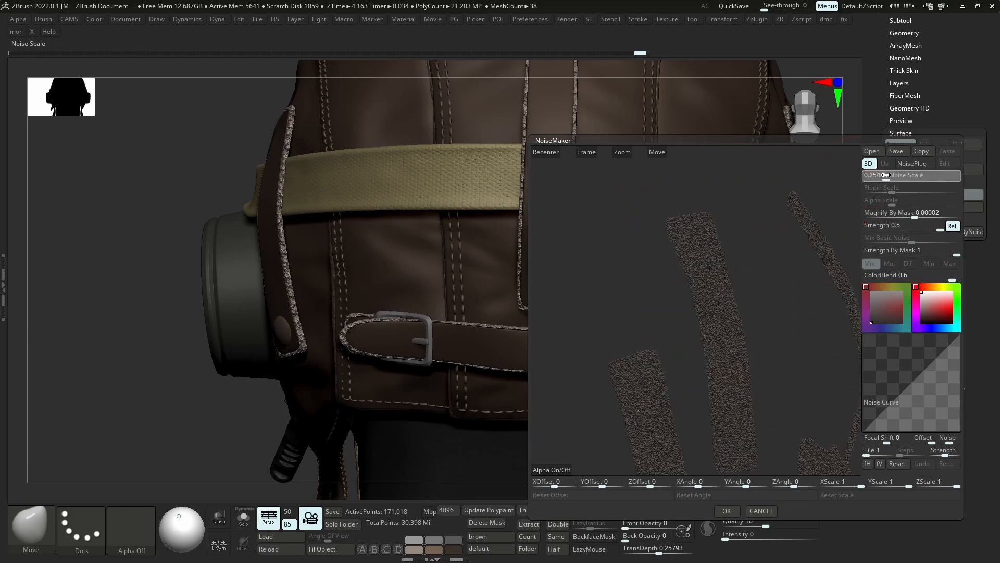
Apply finer noise with scale 0.25 and strength 0.5 on a second layer, lowering that layer's intensity to about 0.04
left_click(726, 511)
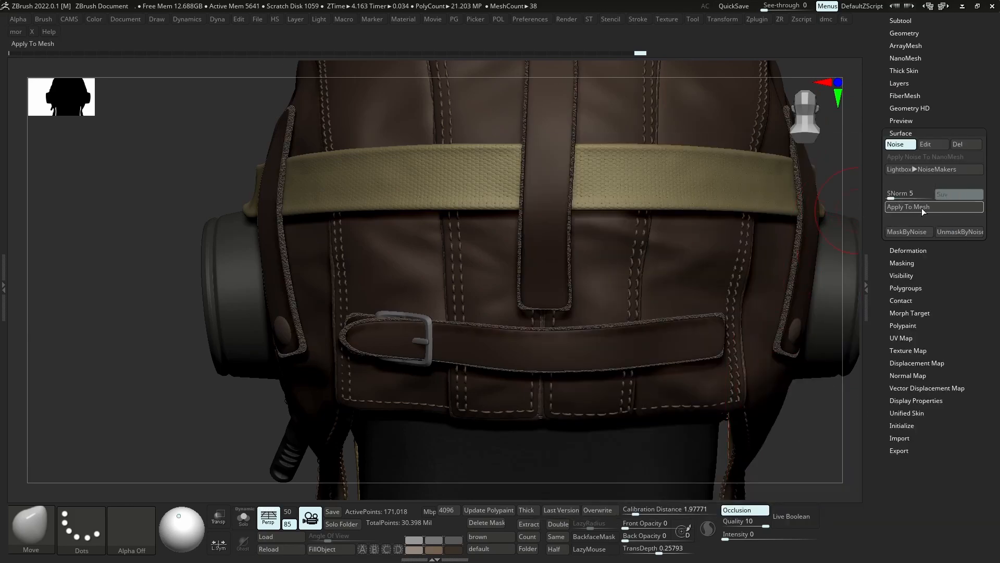
left_click(921, 207)
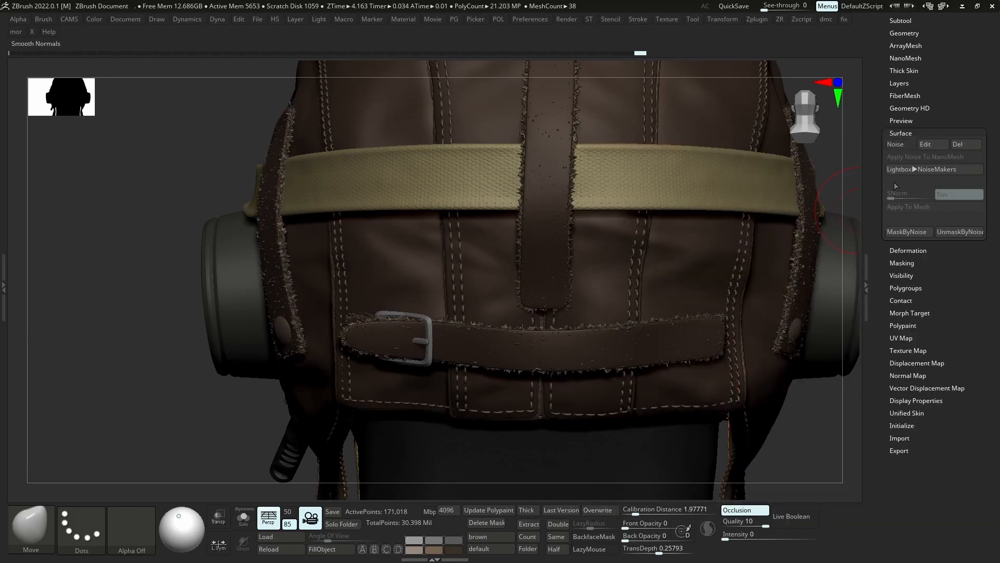
left_click(899, 83)
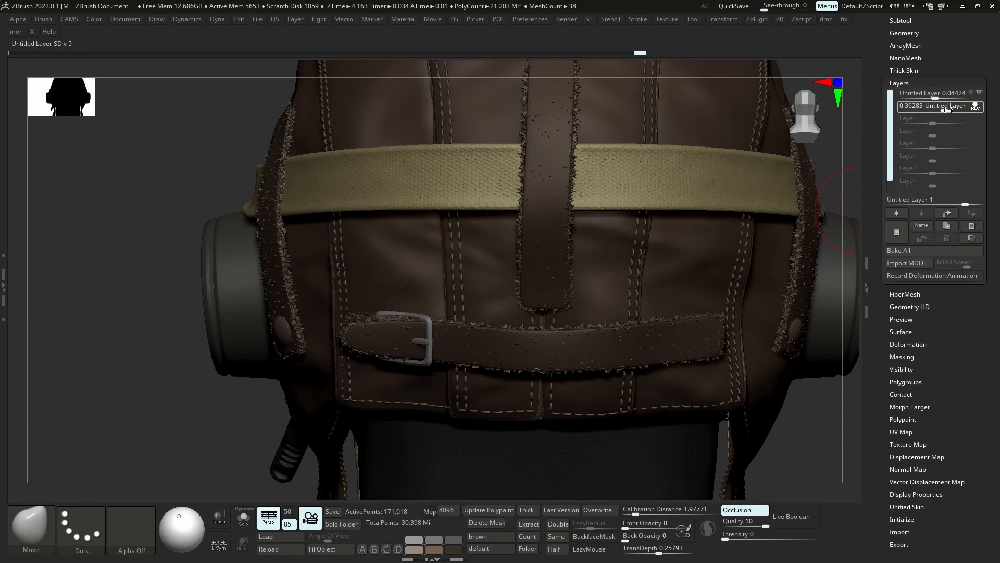
left_click_drag(947, 110, 935, 107)
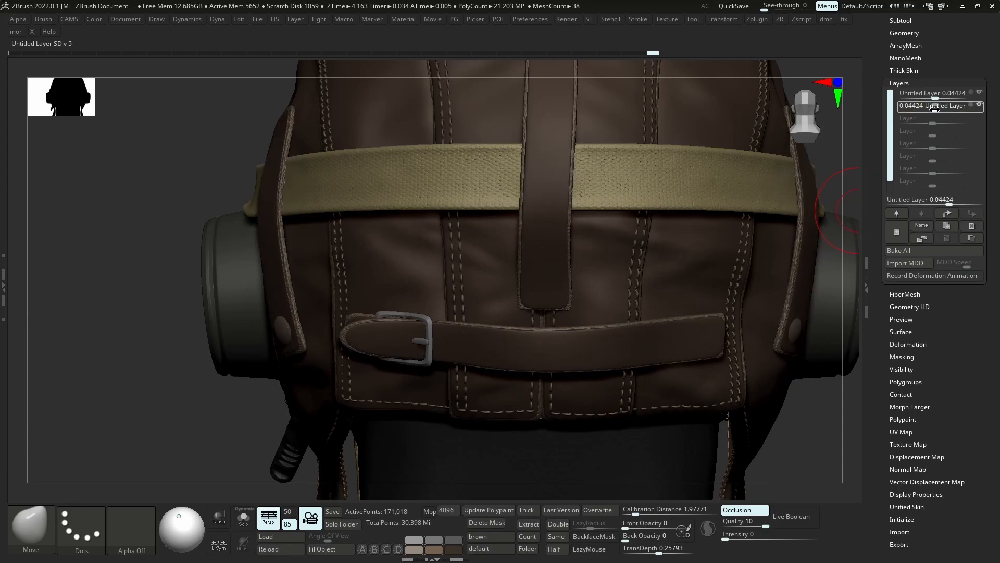
left_click_drag(935, 108, 936, 108)
Set the second noise layer's intensity to about -0.03, judging the strap edges up close near the buckle
right_click_drag(621, 312, 666, 224, "ctrl")
right_click_drag(667, 224, 675, 443, "ctrl")
right_click_drag(553, 261, 572, 292)
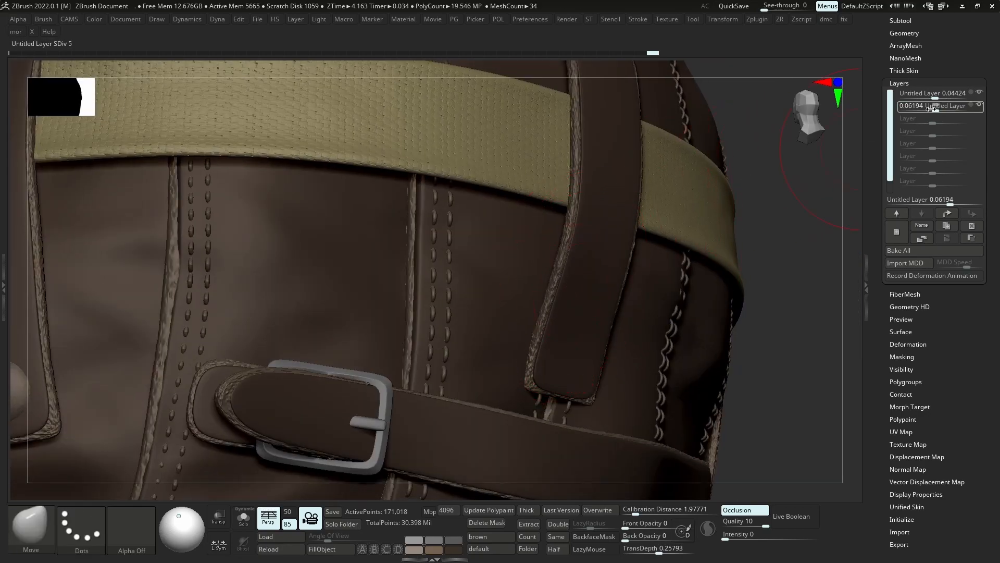
left_click_drag(932, 108, 931, 112)
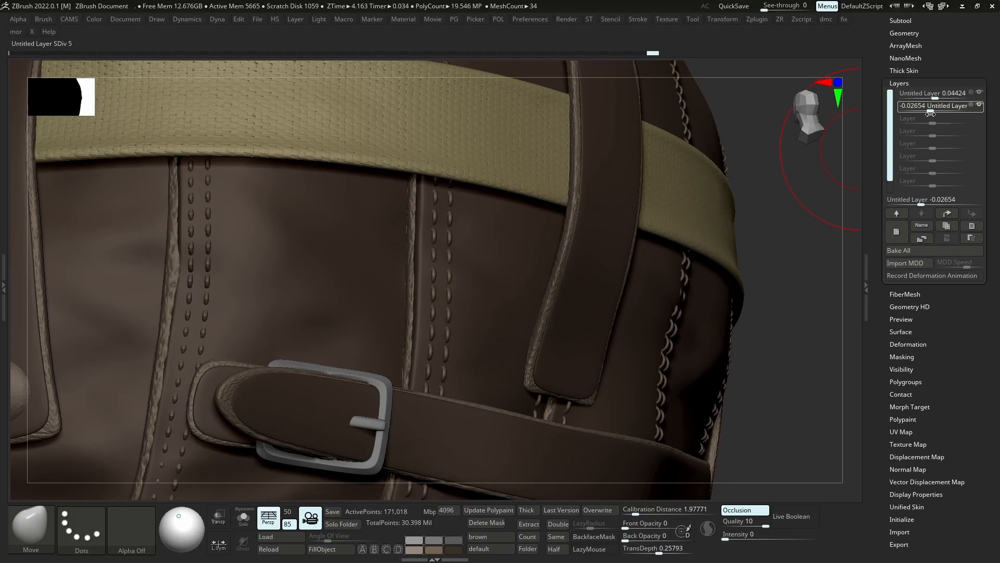
Examine the noisy strap edges from several sides of the helmet and select the vertical rear strap
right_click_drag(656, 334, 648, 276, "ctrl")
mouse_move(678, 307)
right_mouse_down()
mouse_move(605, 321)
mouse_move(616, 300)
mouse_move(599, 334)
mouse_move(650, 286)
mouse_move(603, 302)
mouse_move(557, 276)
right_mouse_up()
right_click_drag(625, 277, 711, 276, "ctrl")
right_click_drag(608, 333, 698, 336)
left_click(594, 336, "alt")
left_click(596, 334)
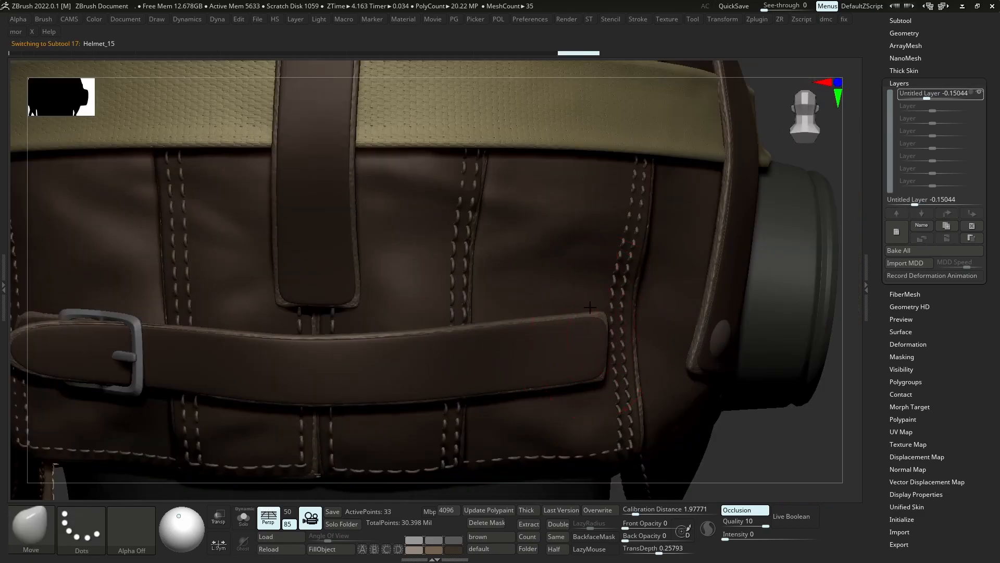
right_click_drag(590, 307, 543, 300, "ctrl")
key("alt+s")
key("alt+s")
left_click(545, 303, "alt")
left_click(546, 303)
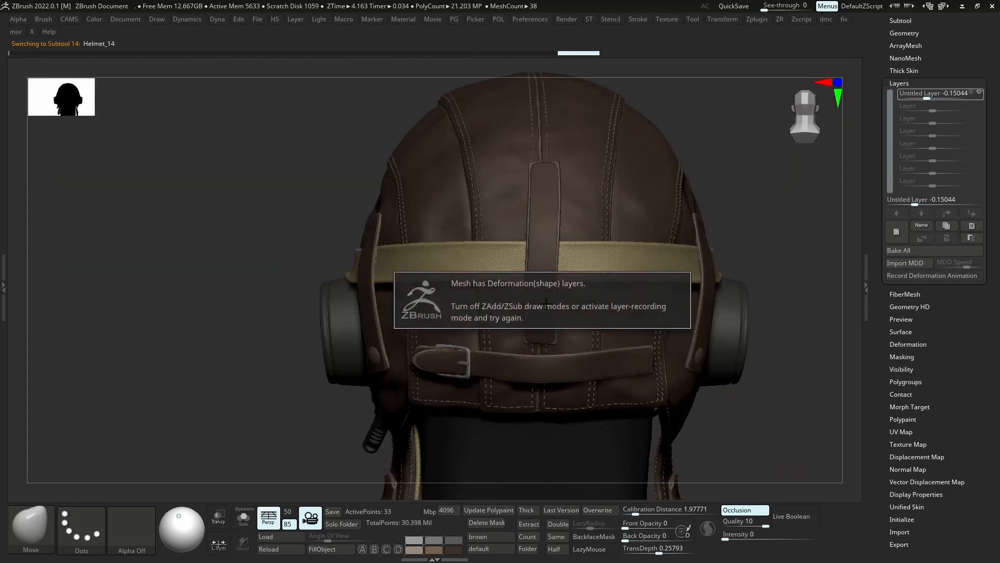
Place the rear strap subtools Helmet_14, Helmet_15 and temp1 together at the end of the subtool list and merge them down
left_click(910, 22)
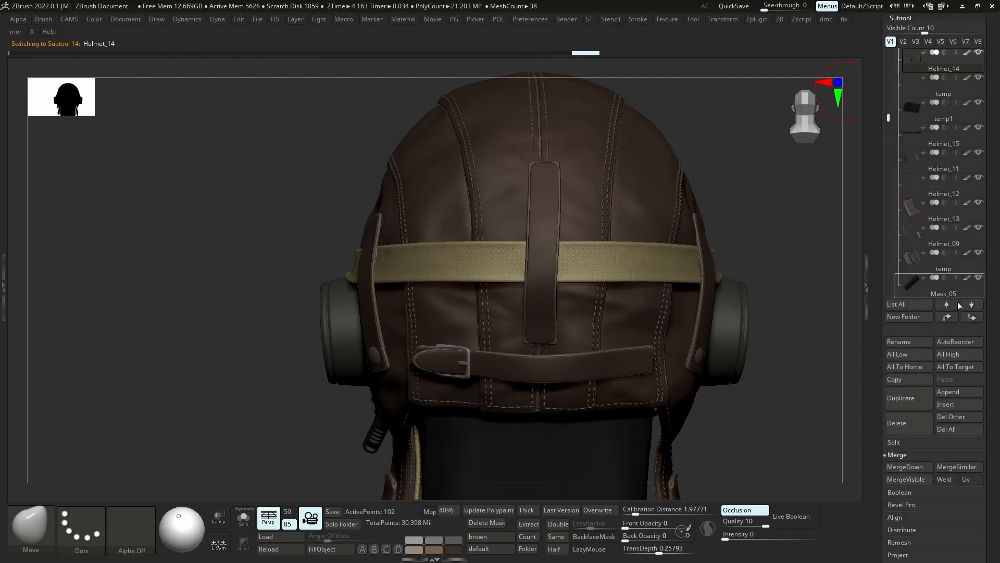
left_click(972, 316, "shift")
left_click(538, 362, "alt")
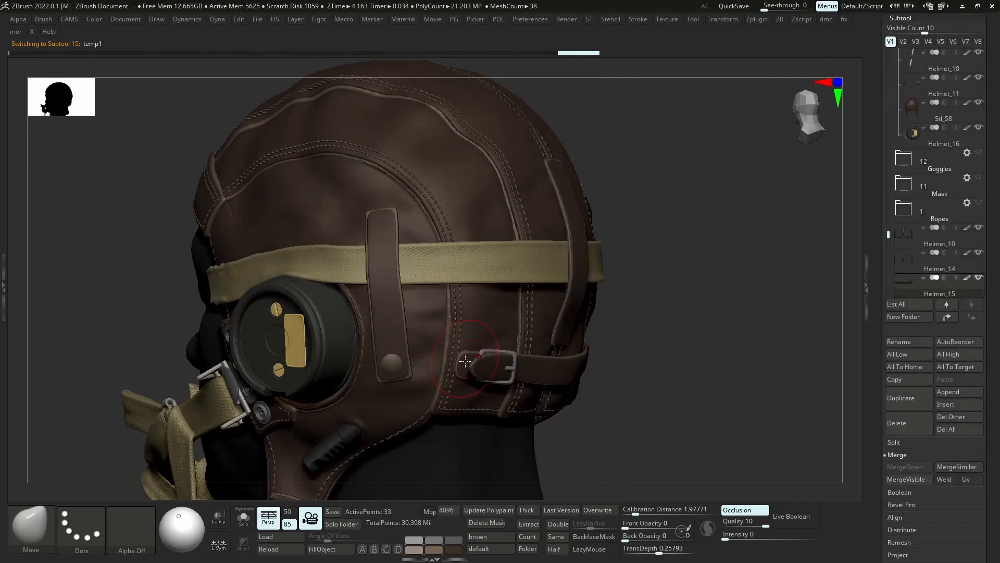
left_click(903, 187)
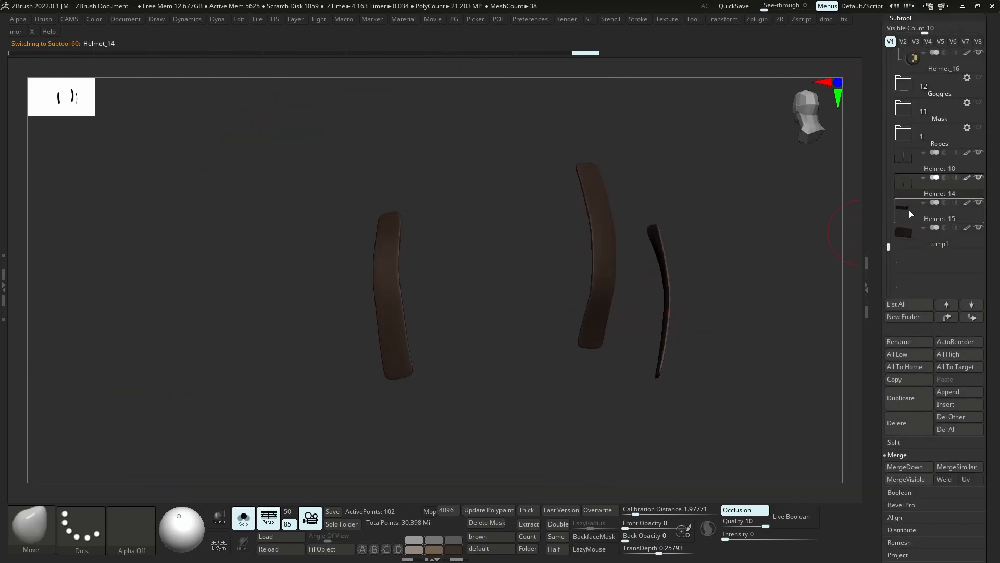
left_click(905, 467)
Bake all deformation layers of the merged strap mesh
key("shift+s")
right_click_drag(577, 356, 587, 312, "shift")
key("d")
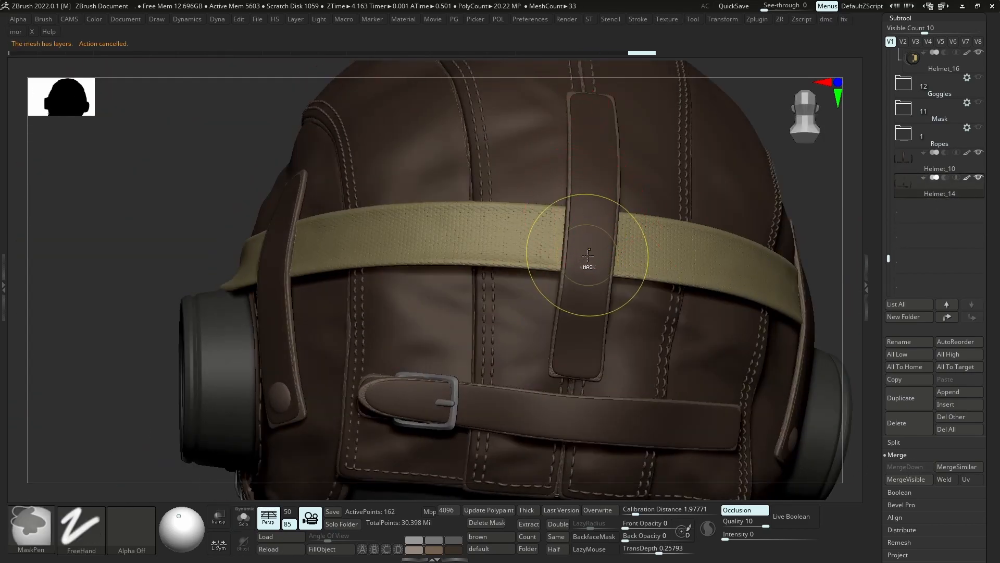
right_click_drag(588, 265, 609, 334, "ctrl")
left_click_drag(982, 475, 982, 386)
left_click(905, 553)
left_click(908, 248)
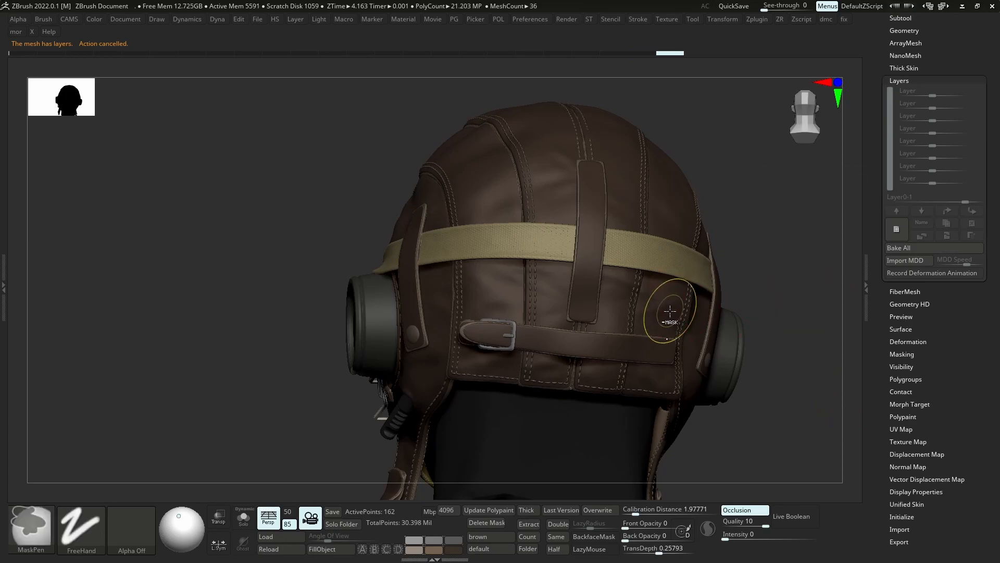
Step the merged strap mesh through its subdivision levels, ending at level 5
key("d")
key("shift+s")
key("shift+d")
key("shift+d")
key("shift+d")
key("shift+d")
mouse_move(608, 254)
right_mouse_down("ctrl")
mouse_move(571, 312)
mouse_move(564, 259)
mouse_move(537, 245)
mouse_move(524, 384)
right_mouse_up("ctrl")
key("d")
key("d")
key("d")
key("d")
key("shift+s")
Reshape the edge trim at the upper end corners of the vertical rear strap with the Move brush
key("s")
left_click_drag(524, 384, 521, 384)
right_click_drag(520, 384, 522, 339, "alt")
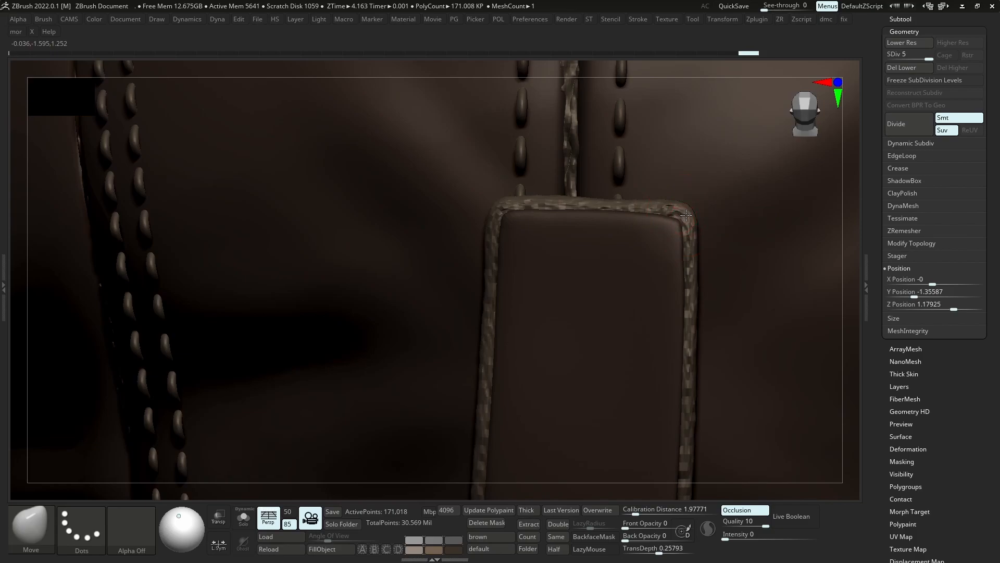
key("shift")
mouse_move(682, 314)
right_mouse_down("ctrl")
mouse_move(711, 367)
mouse_move(671, 266)
mouse_move(682, 245)
right_mouse_up("ctrl")
key("s")
key("s")
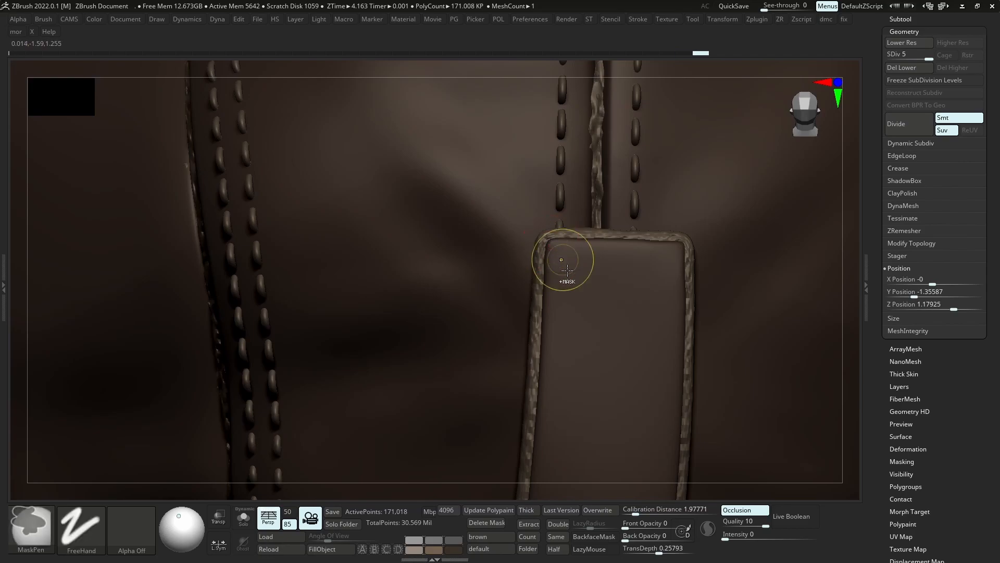
Even out the edge trim at the lower end corners of the vertical rear strap, using a smaller Move brush
right_click_drag(563, 261, 540, 104, "ctrl")
right_click_drag(573, 292, 578, 238)
right_click_drag(578, 172, 575, 237, "ctrl")
mouse_move(576, 270)
right_mouse_down()
mouse_move(578, 238)
mouse_move(589, 255)
right_mouse_up()
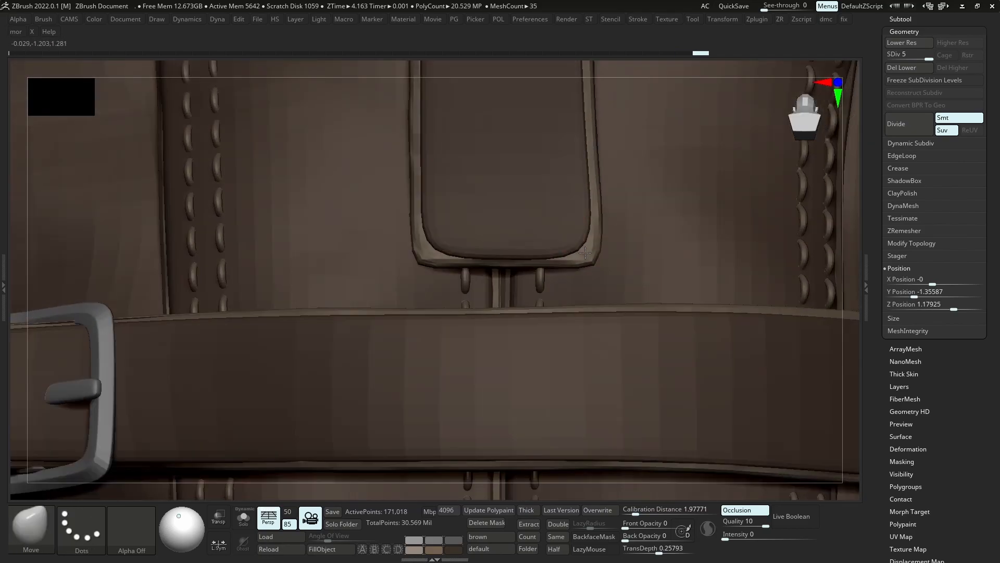
key("s")
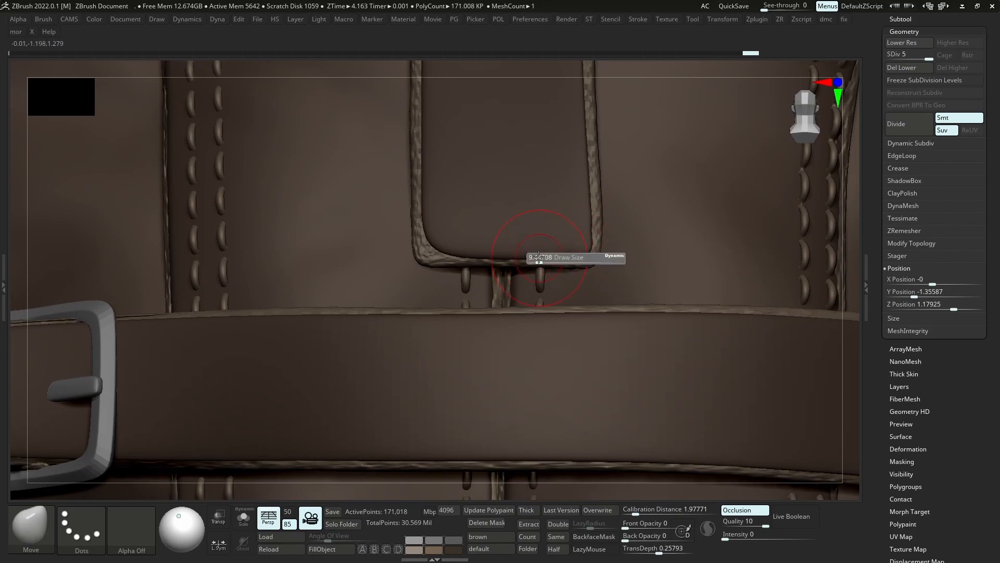
key("s")
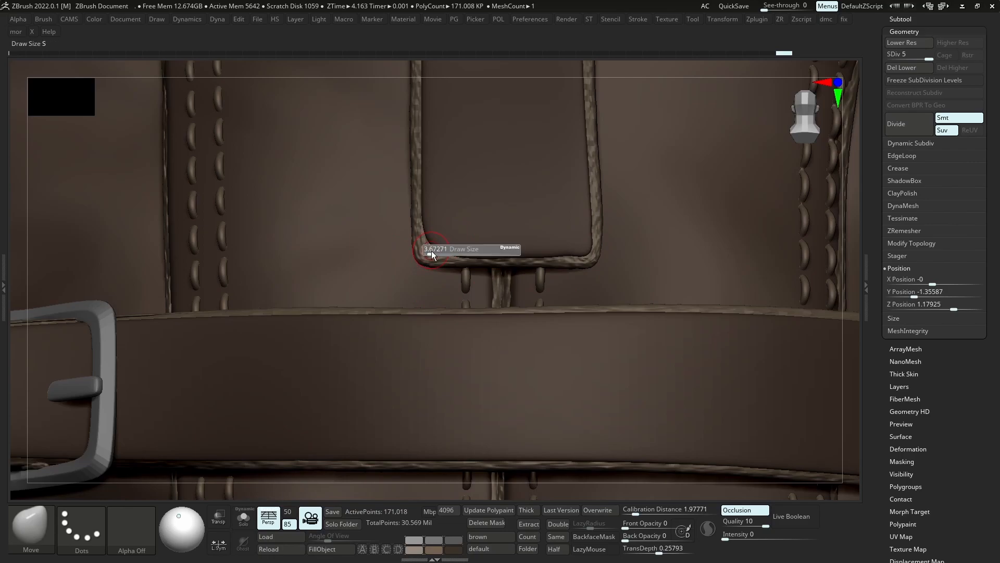
left_click_drag(431, 252, 428, 252)
left_click_drag(432, 250, 436, 253)
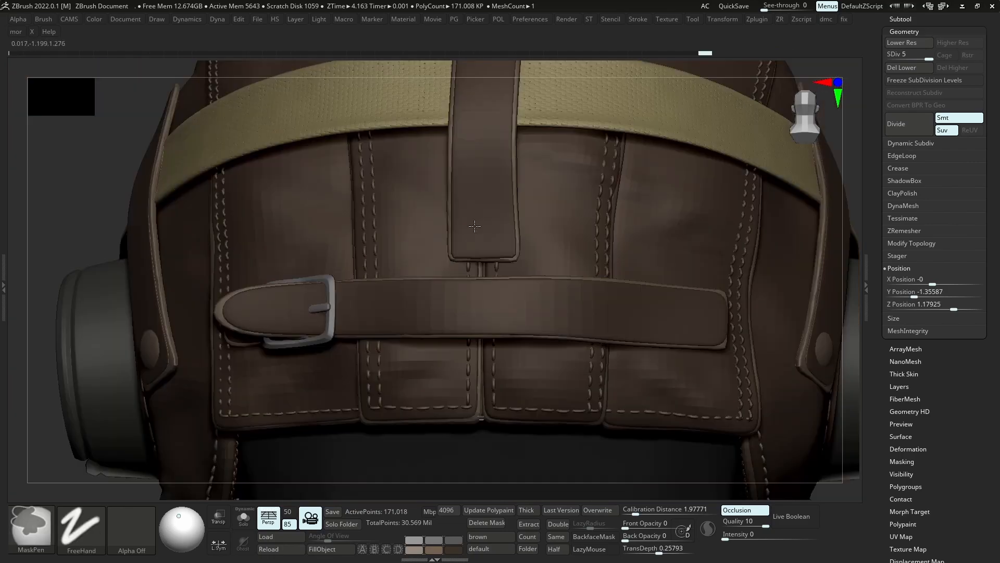
Select the helmet's seam piping mesh Helmet_01 and bake all its layers
key("f")
mouse_move(489, 271)
right_mouse_down("ctrl")
mouse_move(489, 233)
mouse_move(484, 256)
right_mouse_up("ctrl")
key("s")
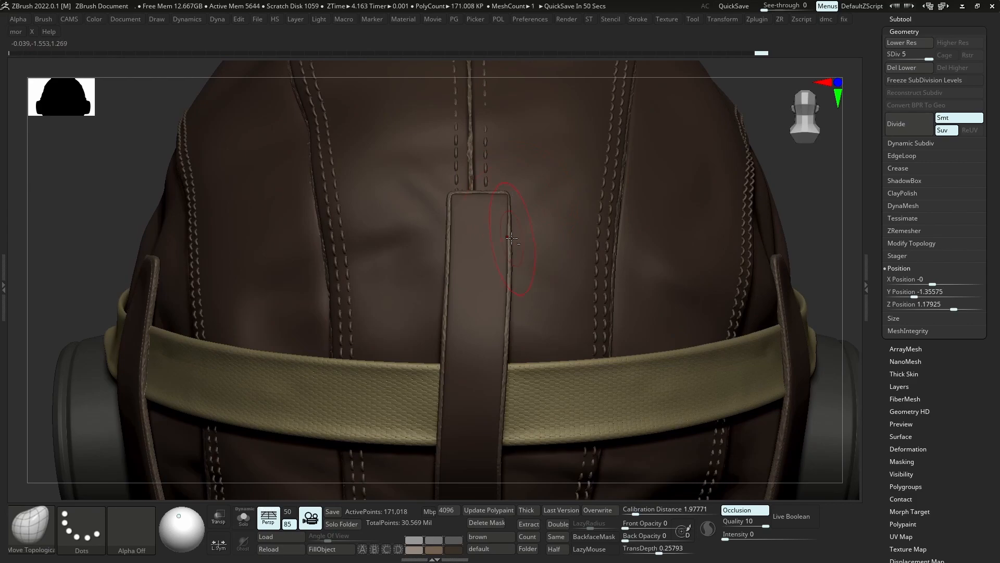
left_click(518, 229, "alt")
left_click(518, 198)
left_click(899, 386)
left_click(906, 249)
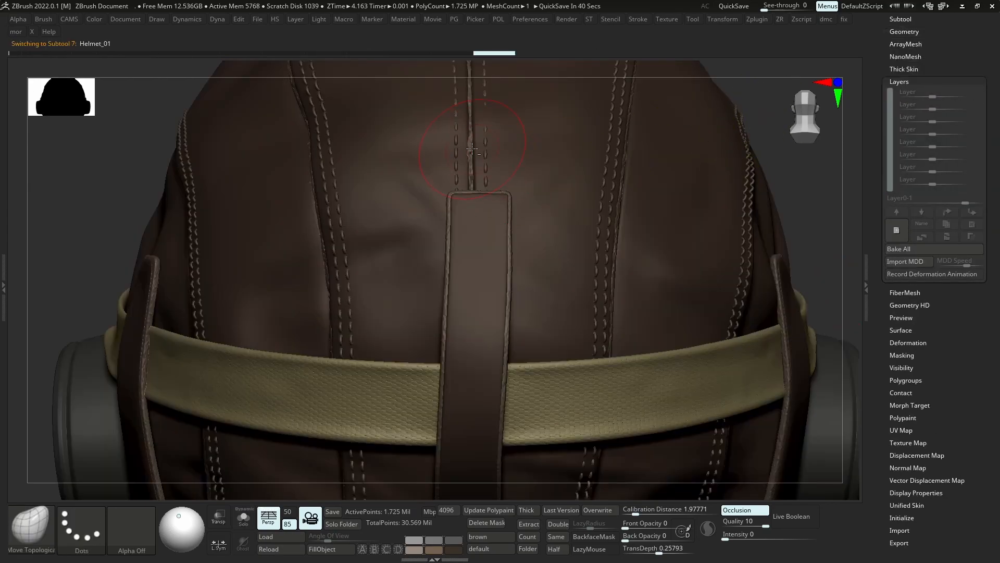
Switch to the Move brush and return the seam piping to an earlier state in its undo history
key("b")
key("m")
key("v")
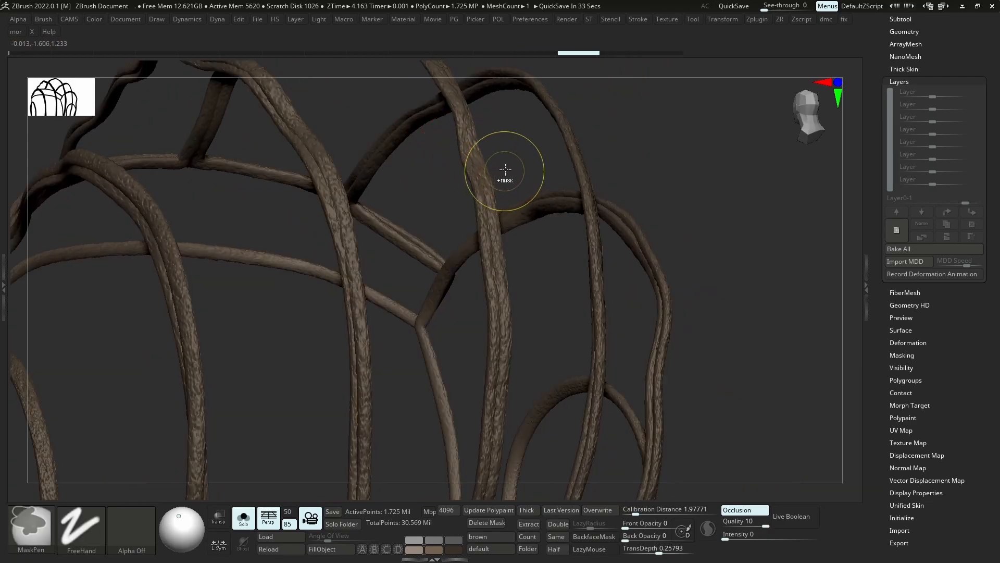
left_click(257, 54)
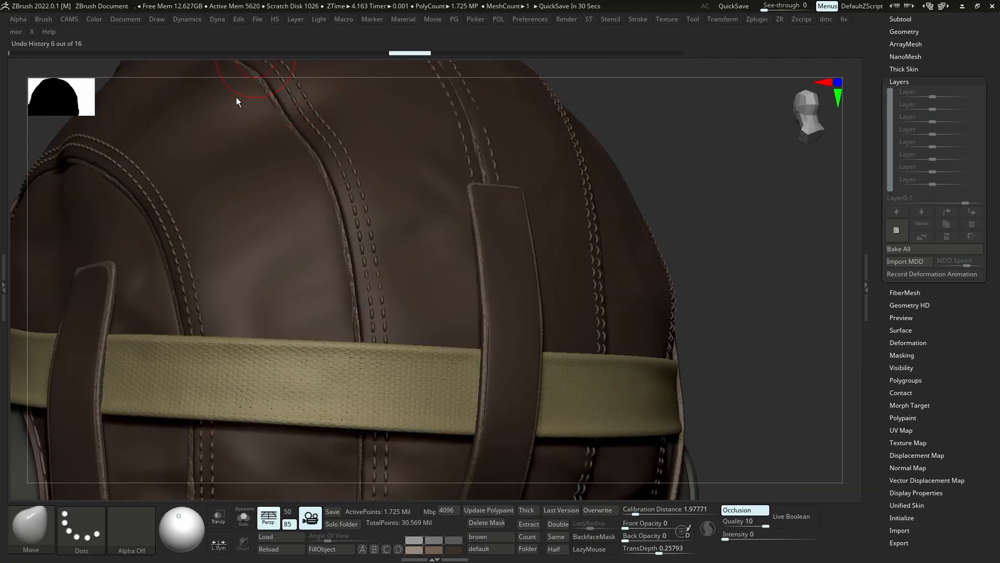
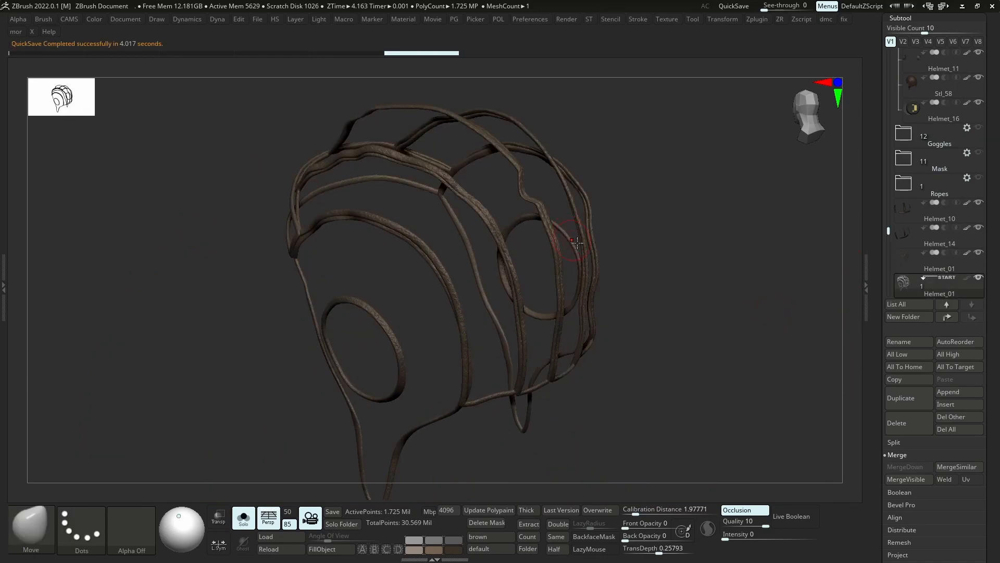
Delete the extra copy of the seam piping and move the remaining Helmet_01 subtool into the helmet folder
left_click(900, 420)
left_click(813, 439)
right_click_drag(514, 165, 547, 215, "ctrl")
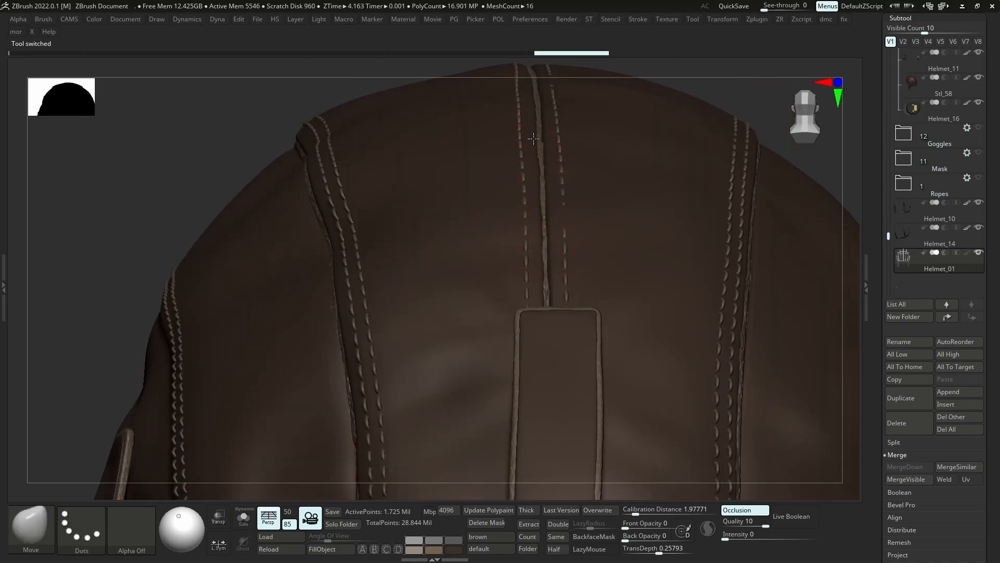
right_click_drag(533, 139, 579, 223, "ctrl")
left_click_drag(912, 215, 912, 99)
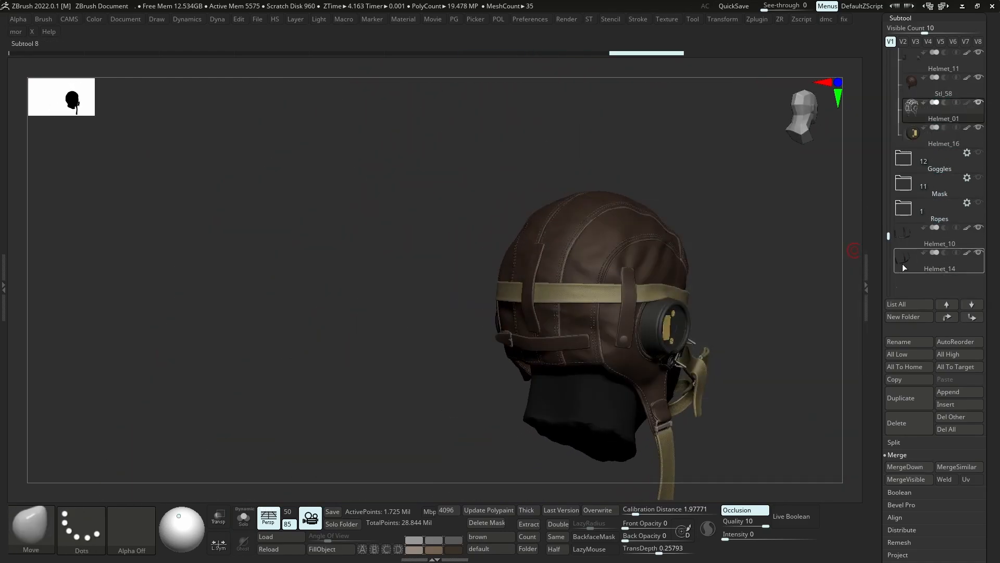
Move the strap subtools Helmet_10 and Helmet_14 into the helmet folder, just above Helmet_16
left_click(902, 264)
right_click_drag(594, 281, 625, 333, "ctrl")
left_click_drag(908, 234, 913, 125)
left_click_drag(912, 260, 911, 158)
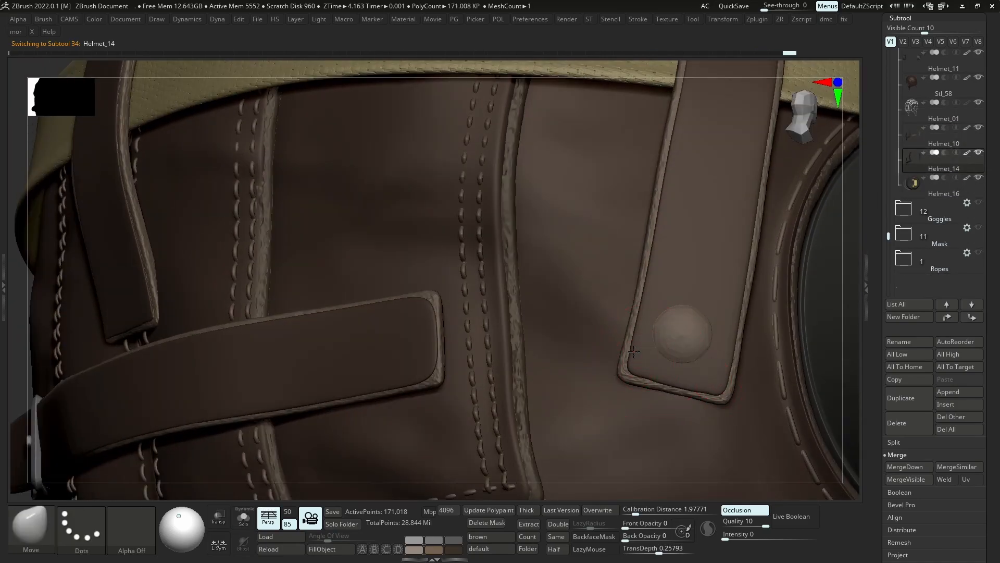
Smooth the round rivet on the side strap with Dynamic Subdiv at 5 smooth subdivisions, and reselect the strap mesh
right_click_drag(626, 372, 561, 365, "ctrl")
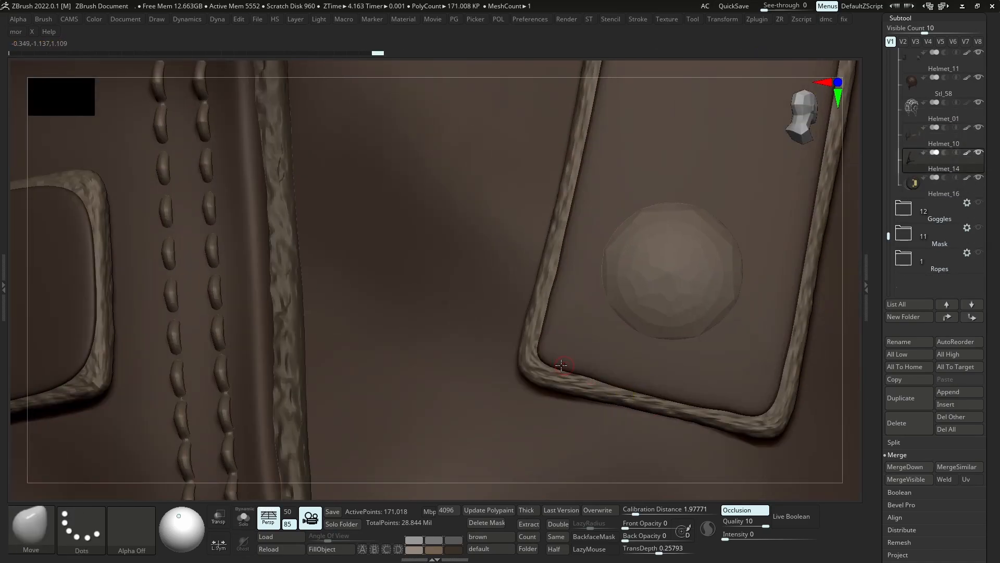
left_click(672, 292, "alt")
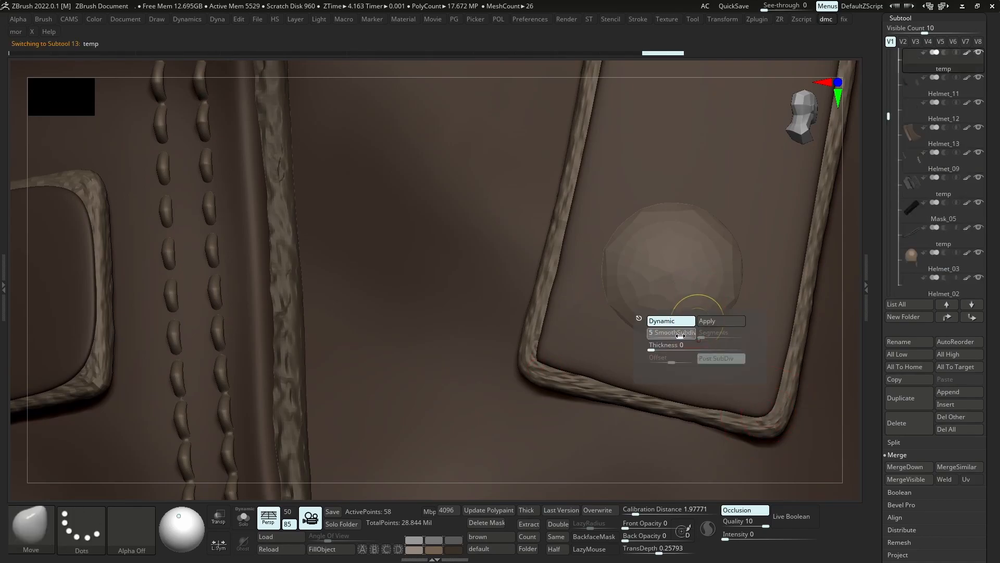
left_click(768, 409, "alt")
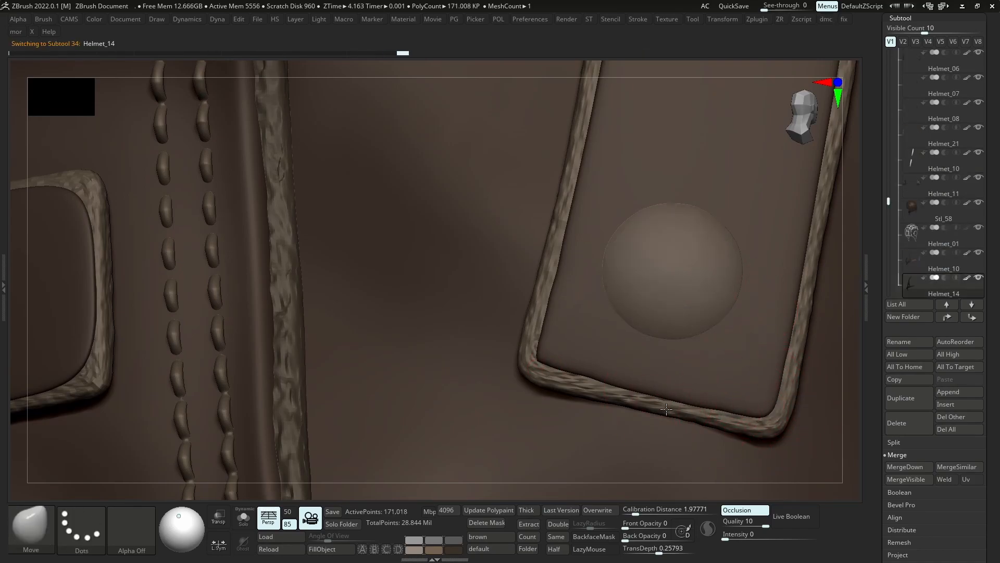
Reshape the edge trim at the side strap's lower corners below the rivet with a small Move brush
right_click_drag(684, 415, 665, 402, "ctrl")
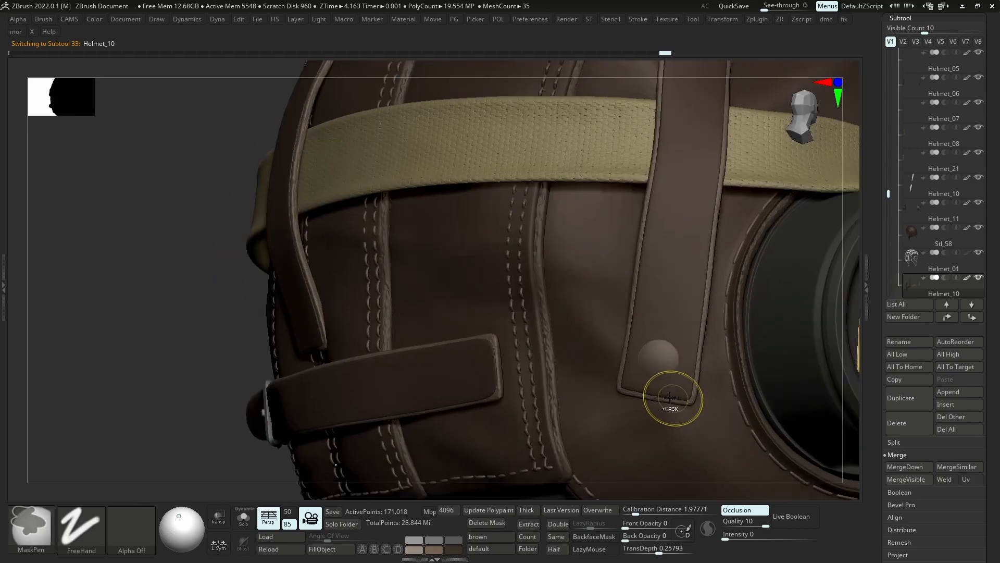
key("ctrl+shift+d")
mouse_move(639, 67)
right_mouse_down("ctrl")
mouse_move(660, 304)
mouse_move(651, 364)
mouse_move(625, 398)
mouse_move(641, 388)
mouse_move(613, 403)
right_mouse_up("ctrl")
key("s")
left_click(613, 403)
key("s")
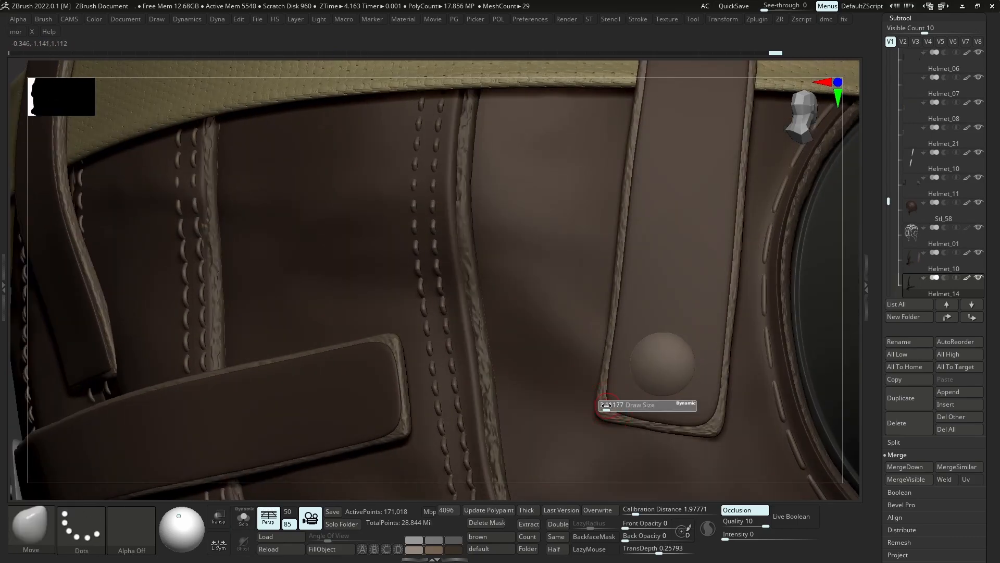
left_click(608, 406)
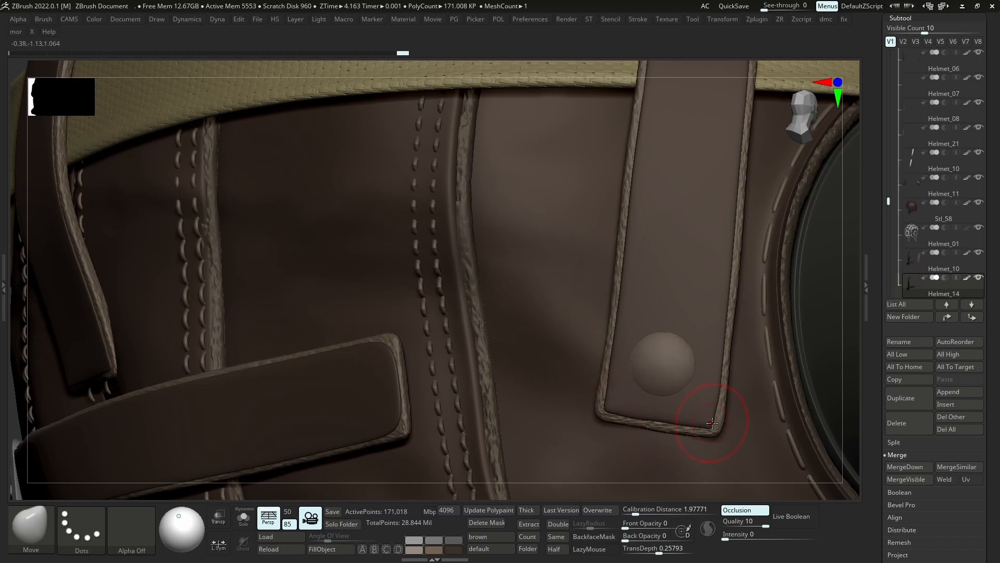
Even out the edge trim around the side strap's upper end corners with the Move brush
right_click_drag(709, 400, 625, 284, "ctrl")
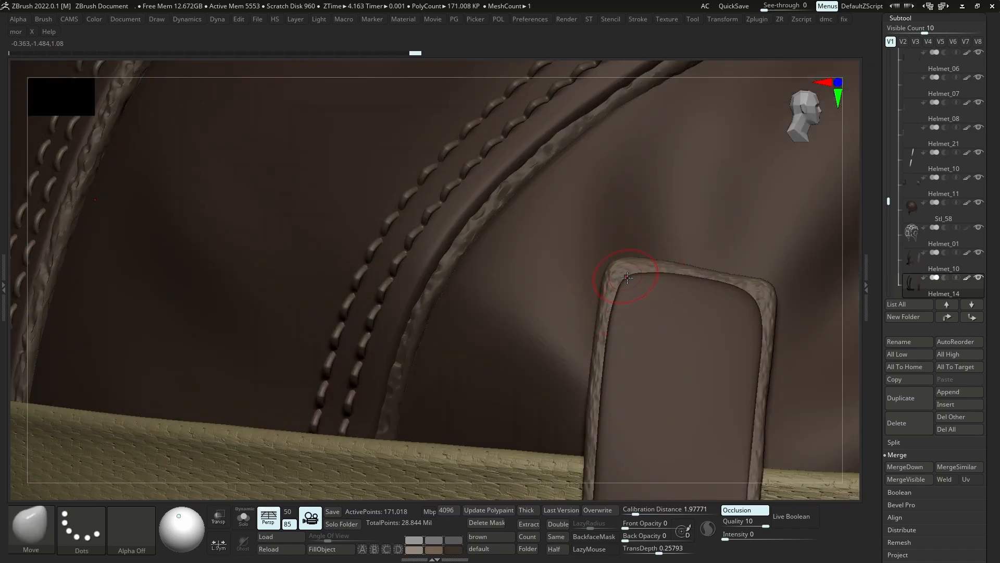
left_click_drag(755, 290, 759, 293)
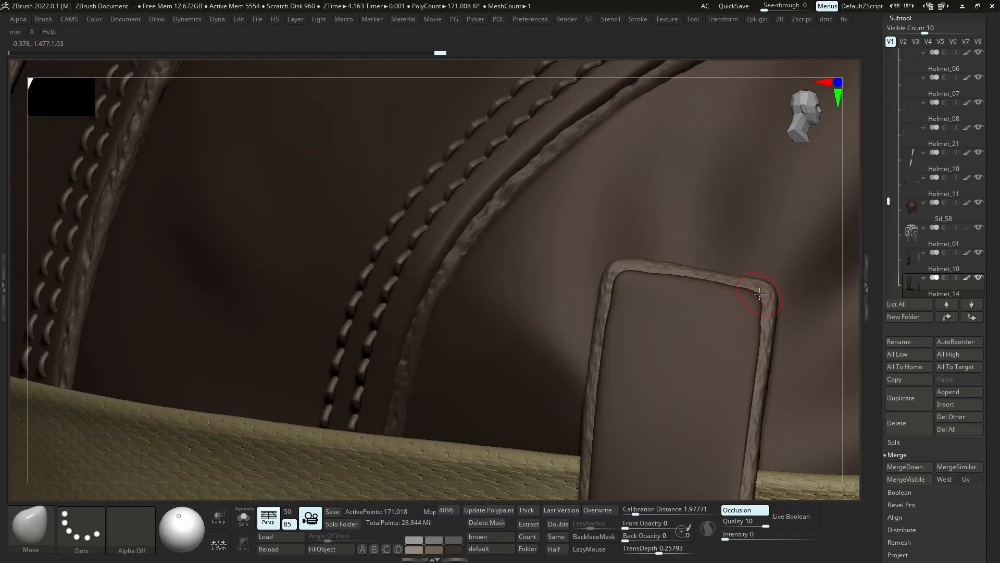
key("s")
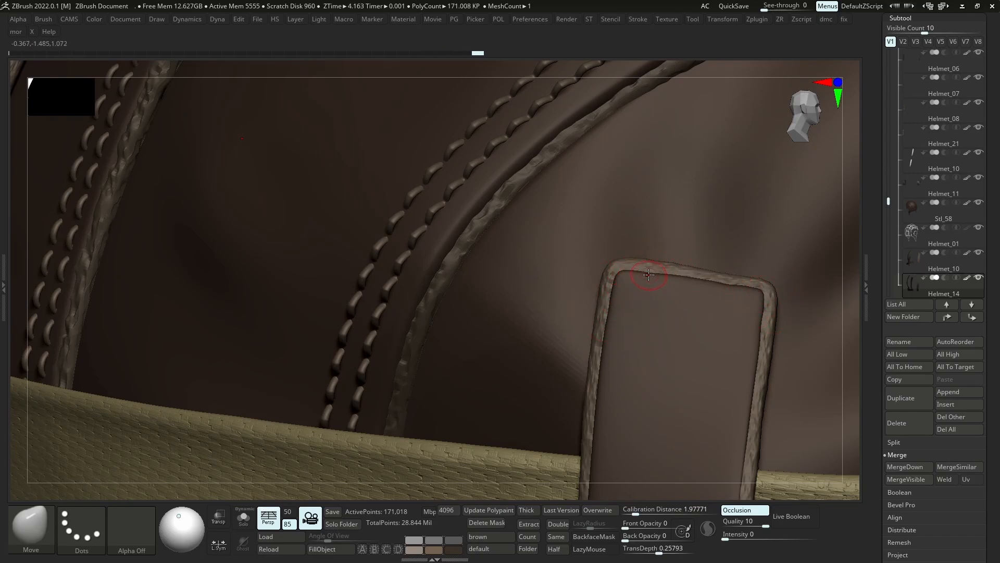
left_click_drag(648, 275, 689, 275)
left_click(727, 280, "alt")
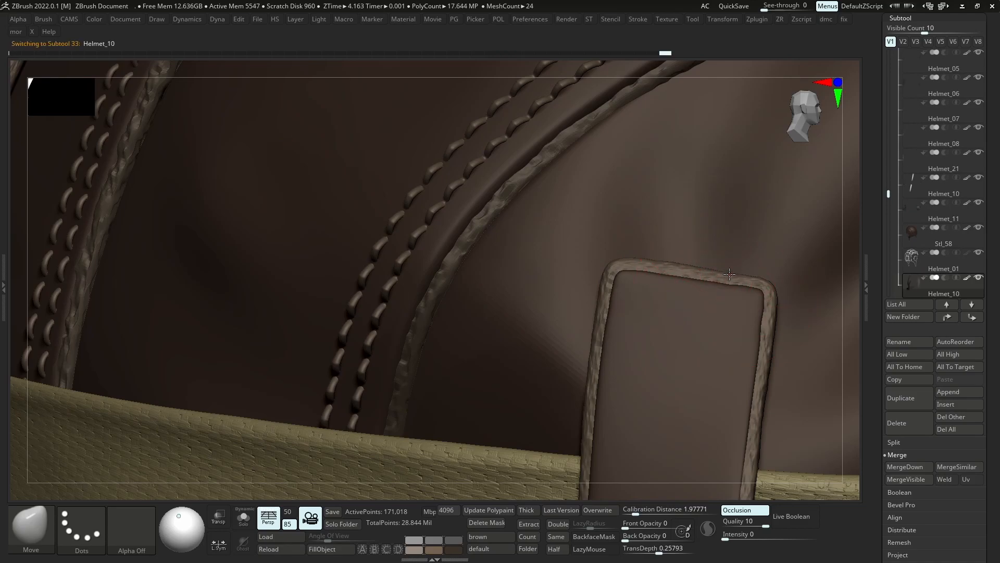
left_click(691, 286, "alt")
Adjust the edge trim at the square end corners of the horizontal buckle strap with the Move brush
mouse_move(692, 287)
right_mouse_down("ctrl")
mouse_move(691, 272)
mouse_move(712, 260)
mouse_move(672, 230)
mouse_move(598, 359)
right_mouse_up("ctrl")
key("s")
left_click_drag(598, 359, 587, 360)
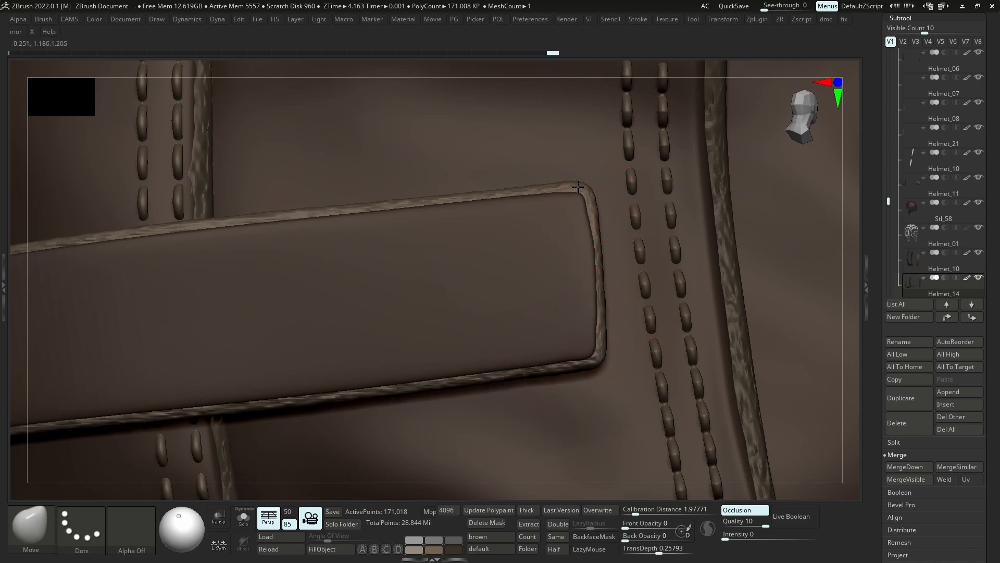
right_click_drag(583, 228, 603, 344)
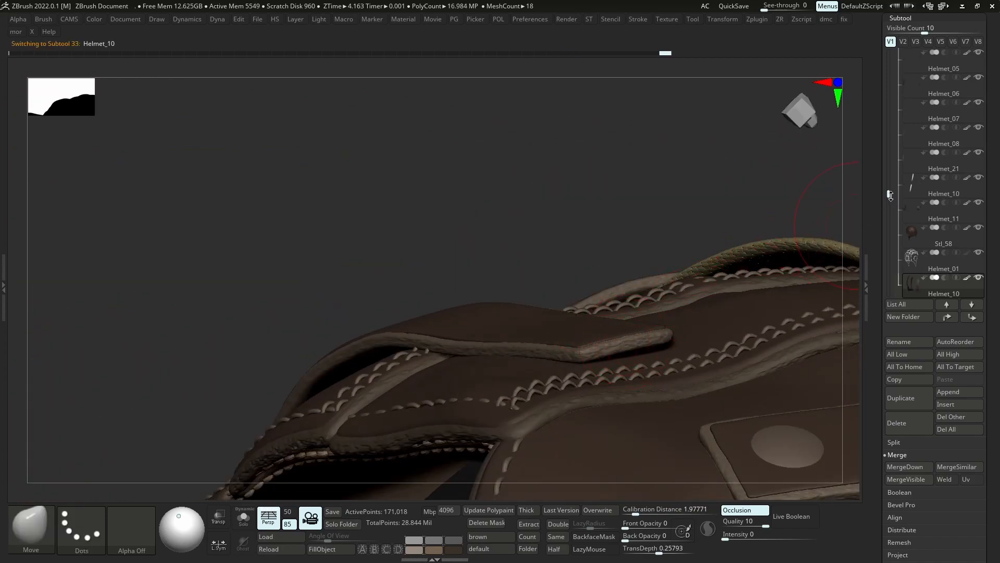
Merge the Helmet_10 strap subtool down with the Helmet_14 strap, checking the pieces in isolation first
left_click_drag(890, 195, 889, 204)
scroll(934, 504, "down", 2)
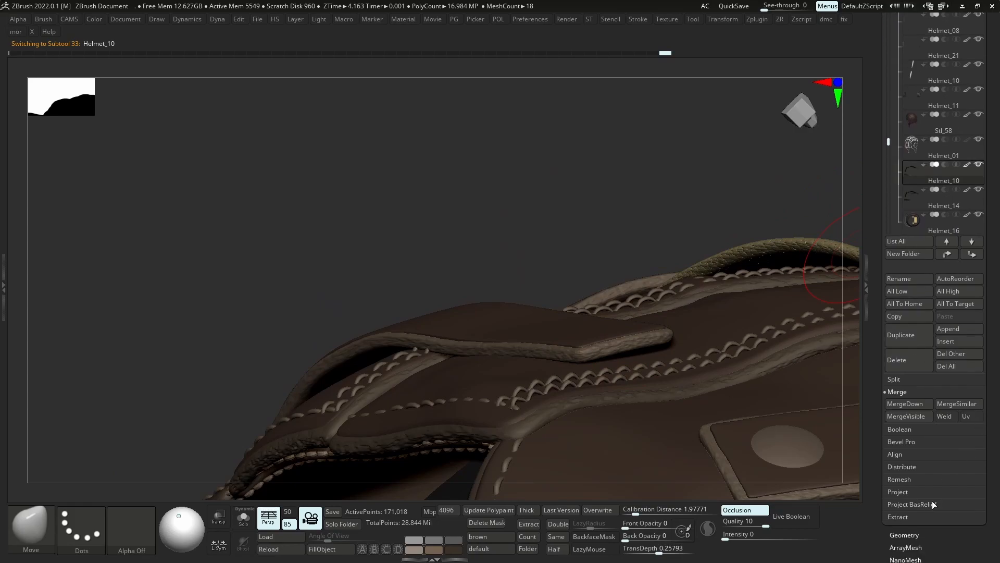
left_click(915, 533)
left_click(903, 17)
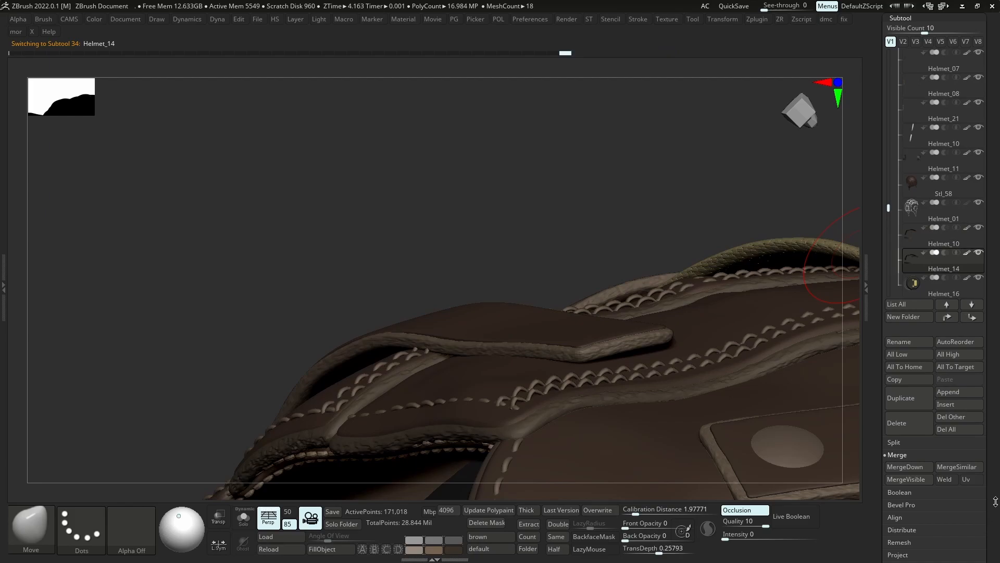
left_click_drag(993, 487, 991, 483)
key("alt+s")
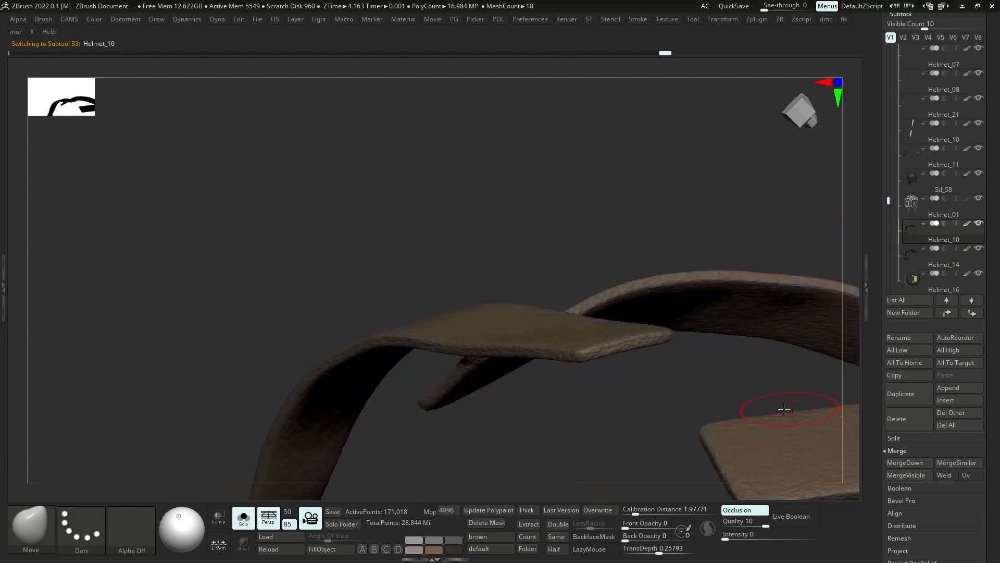
key("alt+shift+s")
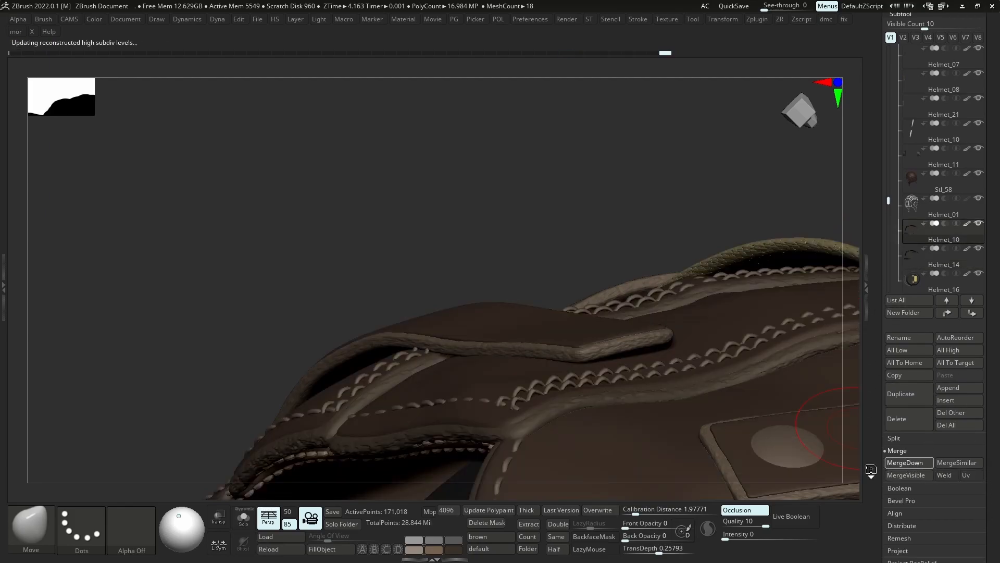
Reshape the square end of the horizontal buckle strap against the helmet surface with the Move and Move Topological brushes
left_click(622, 345, "alt")
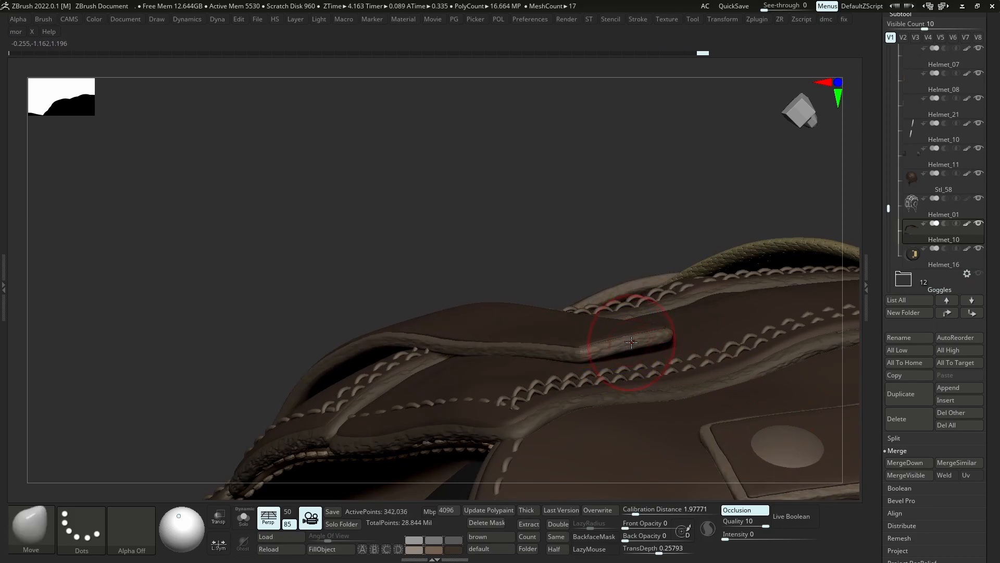
key("s")
left_click_drag(632, 342, 633, 344)
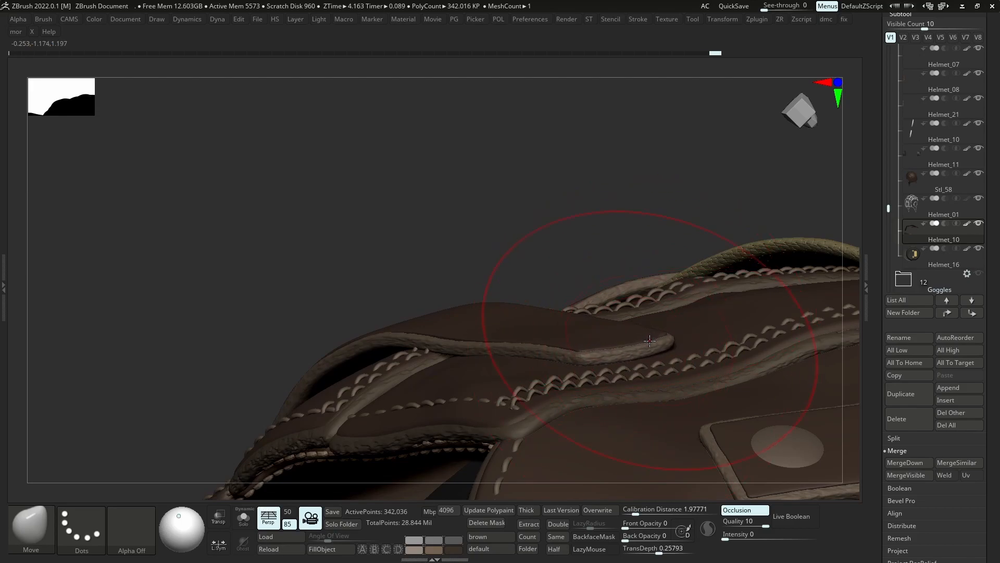
right_click_drag(761, 262, 664, 332)
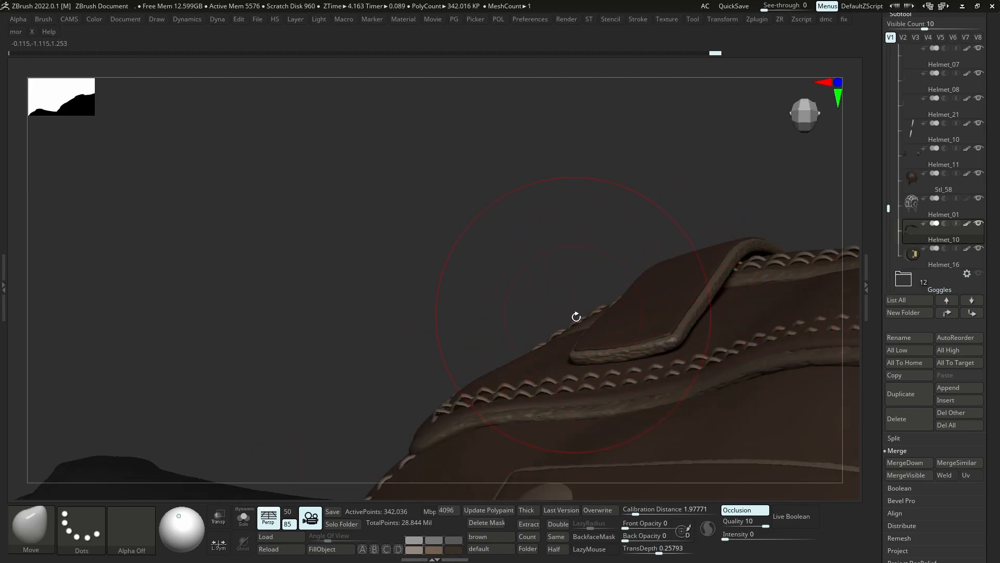
key("b")
key("m")
key("t")
key("s")
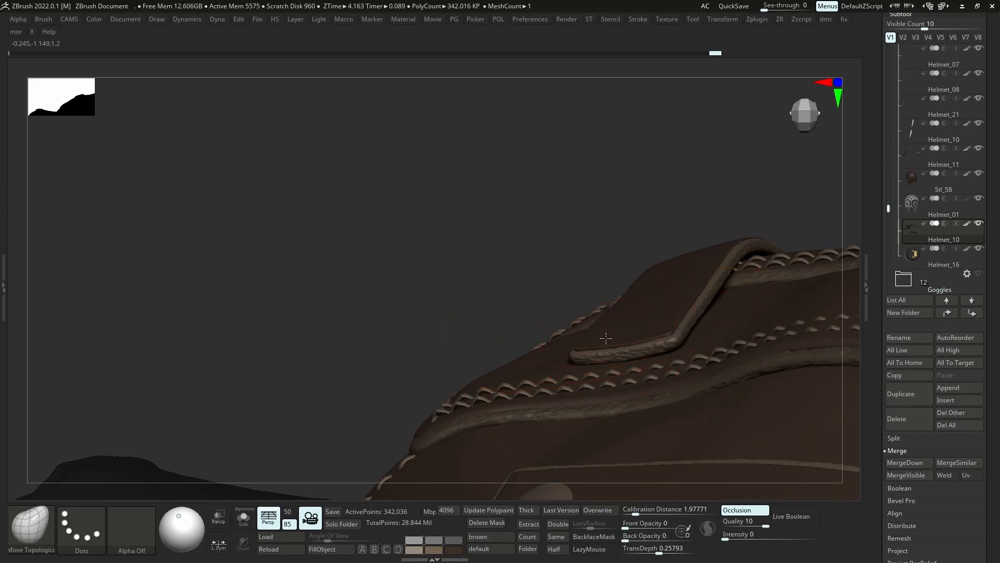
mouse_move(603, 325)
right_mouse_down()
mouse_move(598, 312)
mouse_move(600, 358)
mouse_move(577, 296)
mouse_move(641, 346)
right_mouse_up()
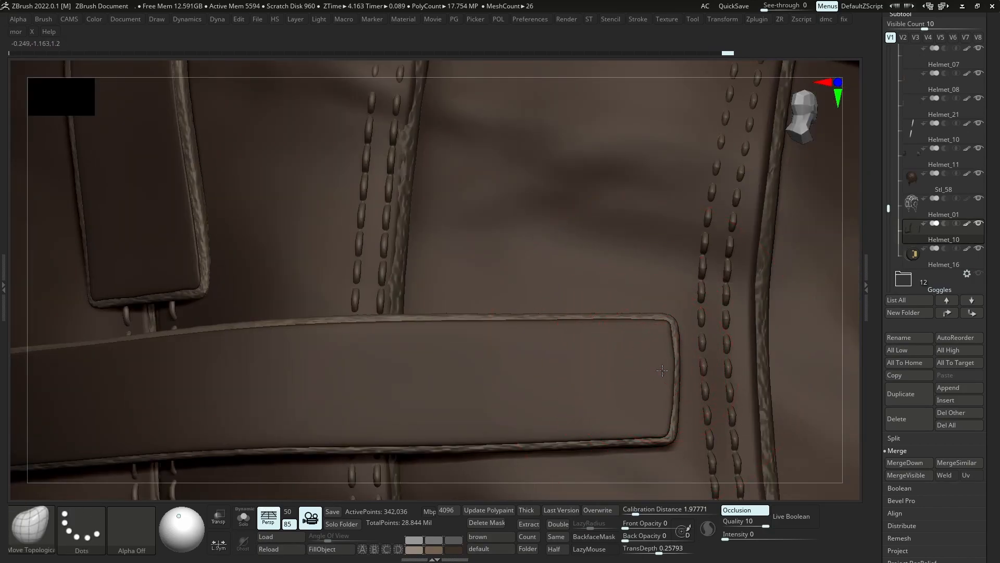
Adjust the rounded strap tip beside the buckle with the Move Topological brush
key("f")
right_click_drag(677, 377, 475, 364)
key("s")
mouse_move(475, 363)
left_mouse_down()
mouse_move(461, 359)
mouse_move(497, 328)
left_mouse_up()
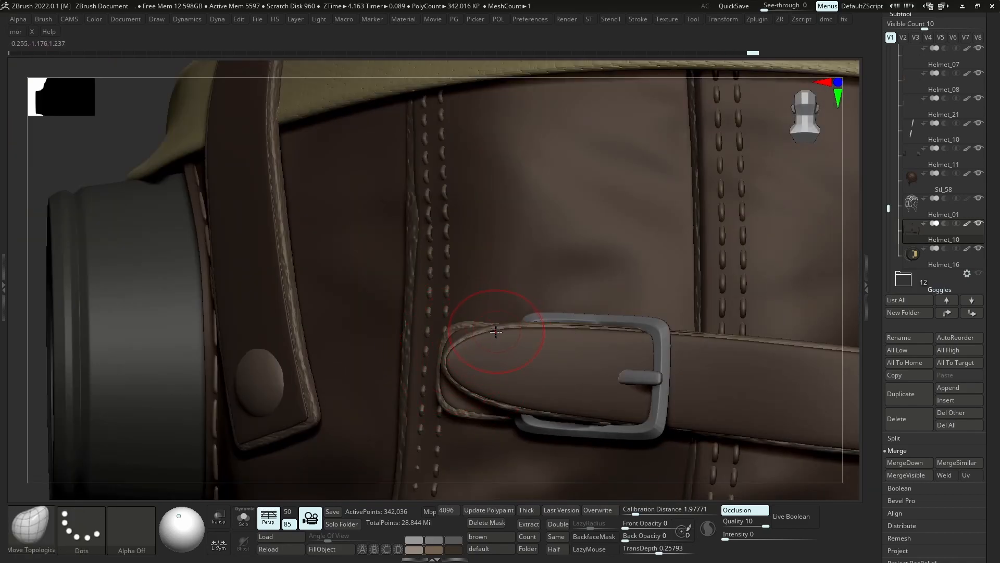
right_click_drag(505, 341, 450, 356)
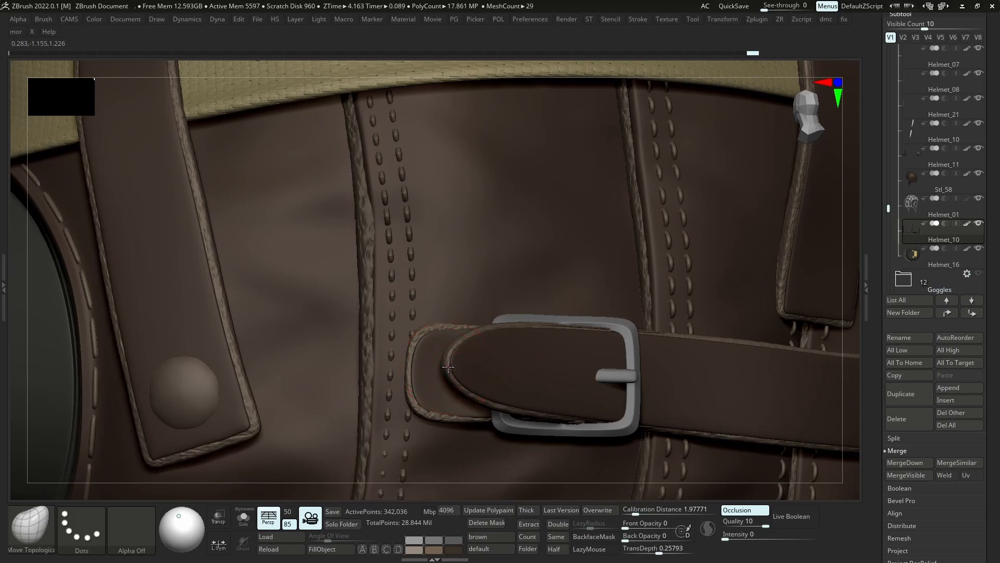
Refine the outline of the buckle strap's rounded tip with a small Move brush and reselect Move Topological
key("b")
key("m")
key("v")
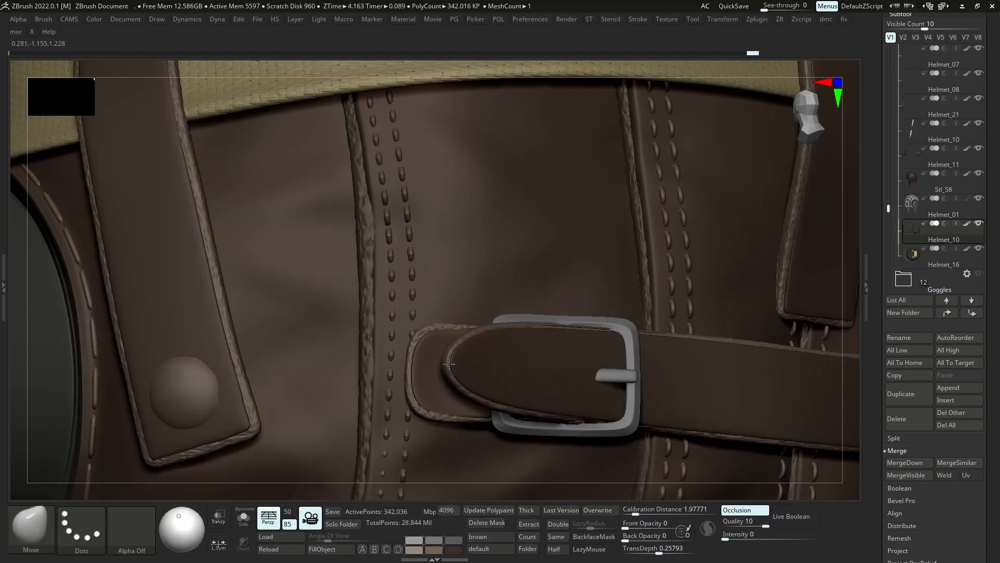
mouse_move(436, 382)
right_mouse_down()
mouse_move(447, 363)
mouse_move(457, 366)
right_mouse_up()
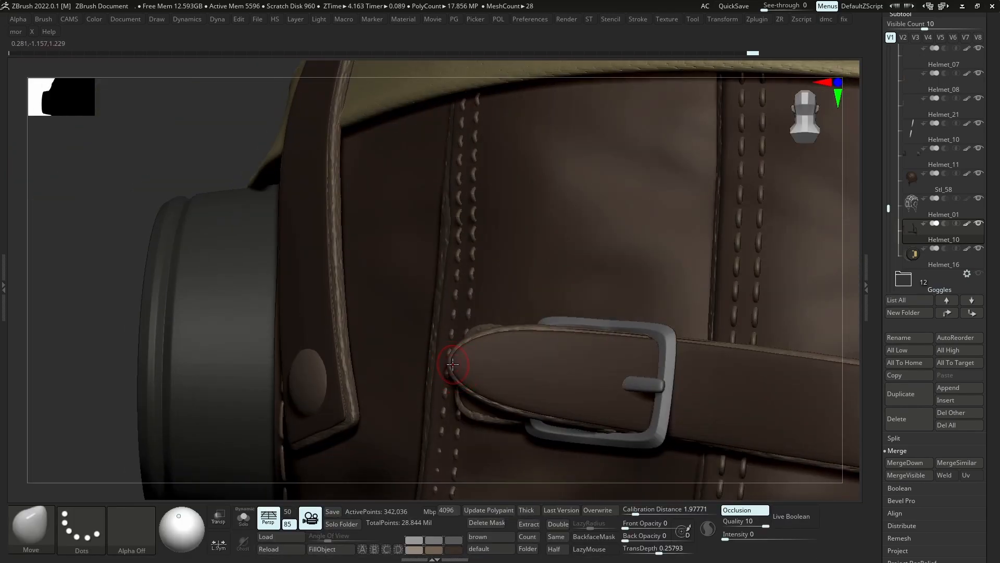
left_click_drag(453, 358, 468, 339)
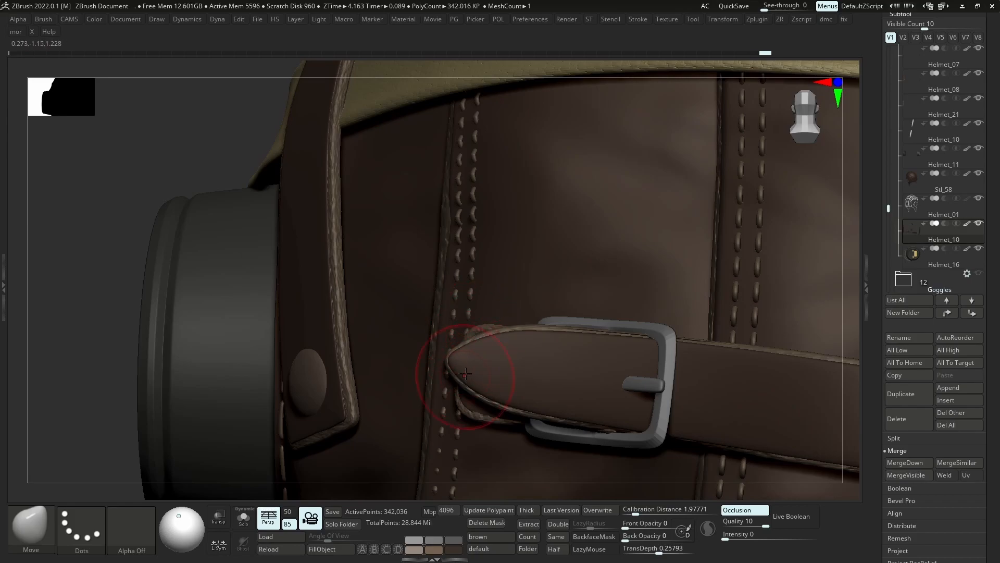
mouse_move(463, 372)
right_mouse_down("ctrl")
mouse_move(485, 338)
mouse_move(463, 376)
right_mouse_up("ctrl")
key("b")
key("m")
key("t")
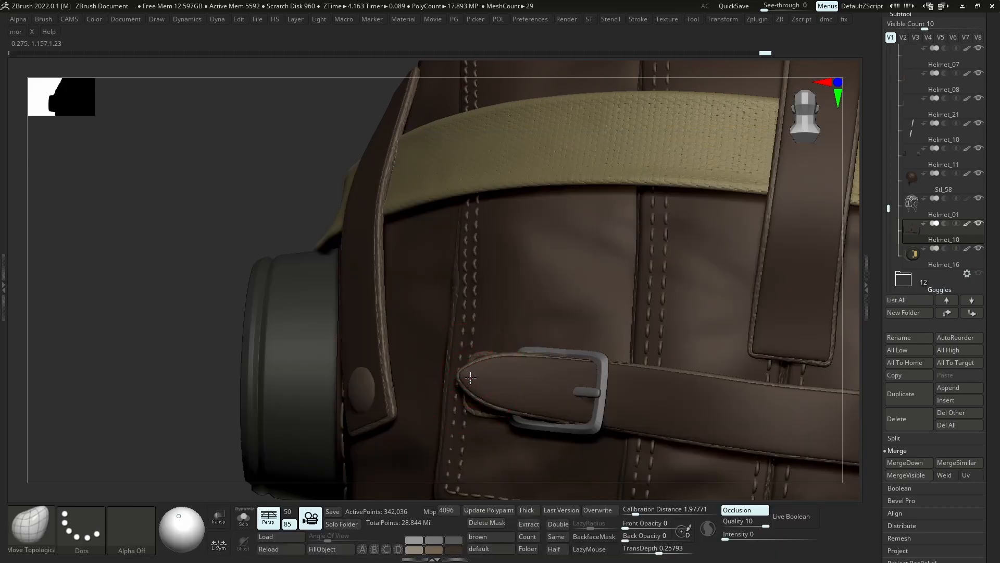
mouse_move(537, 369)
right_mouse_down()
mouse_move(547, 393)
mouse_move(471, 360)
right_mouse_up()
mouse_move(471, 360)
right_mouse_down("ctrl")
mouse_move(494, 315)
mouse_move(515, 331)
mouse_move(504, 350)
mouse_move(521, 305)
right_mouse_up("ctrl")
Duplicate the strap subtool and isolate the rounded outer piece of the buckle strap in the copy
left_click(521, 306, "alt")
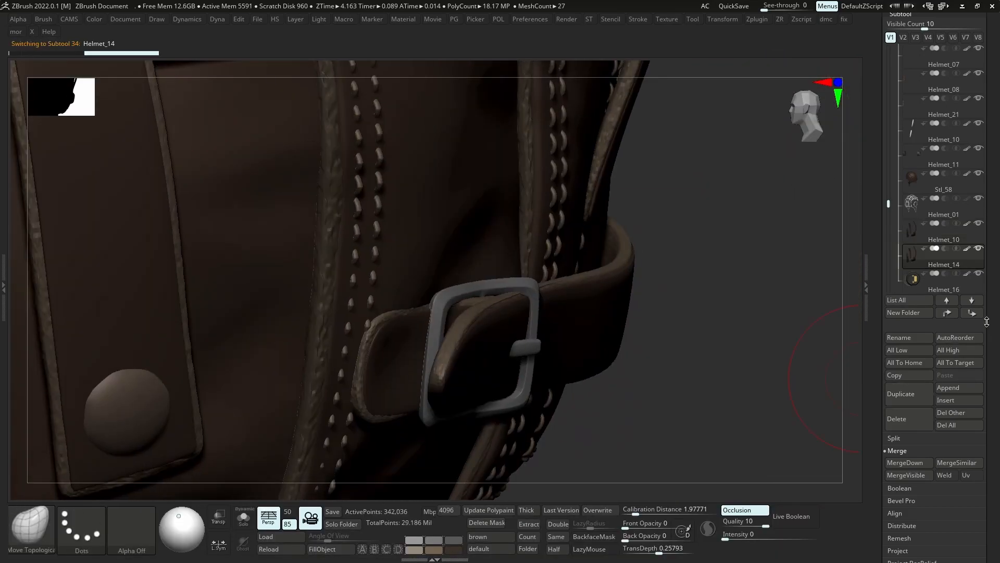
key("d")
key("shift+s")
left_click(588, 323, "ctrl+shift")
left_click(648, 329, "ctrl+shift")
right_click_drag(648, 328, 378, 356)
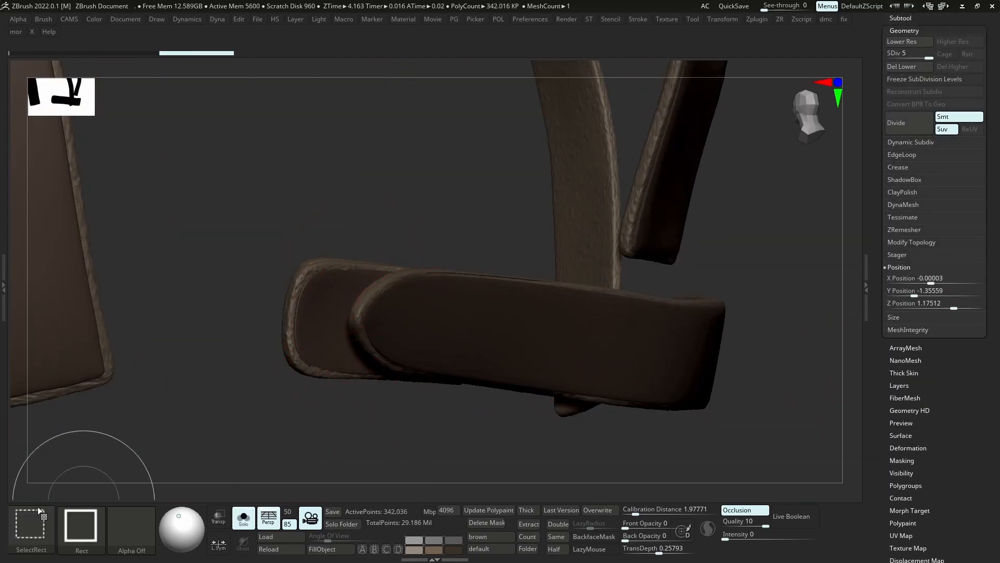
left_click(430, 308, "ctrl+shift")
left_click(434, 222, "ctrl+shift")
key("f")
left_click(431, 300, "ctrl+shift")
key("f")
left_click(410, 333)
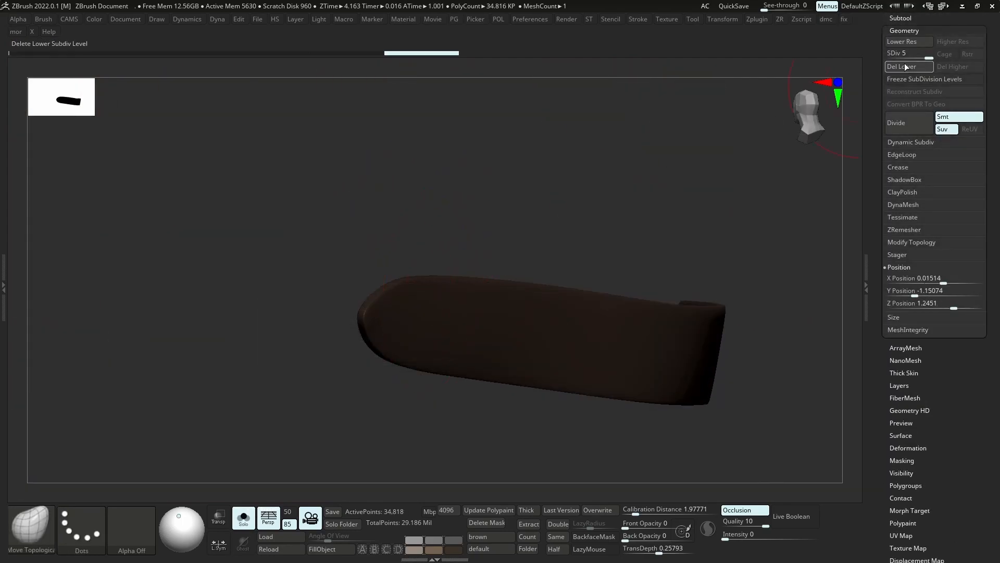
Delete the copy's hidden strap geometry, rebuild its subdivision levels and show the wireframe at level 1
left_click(900, 58)
key("f")
left_click(630, 298)
key("shift+d")
key("shift+d")
key("shift+d")
key("shift+d")
key("shift+f")
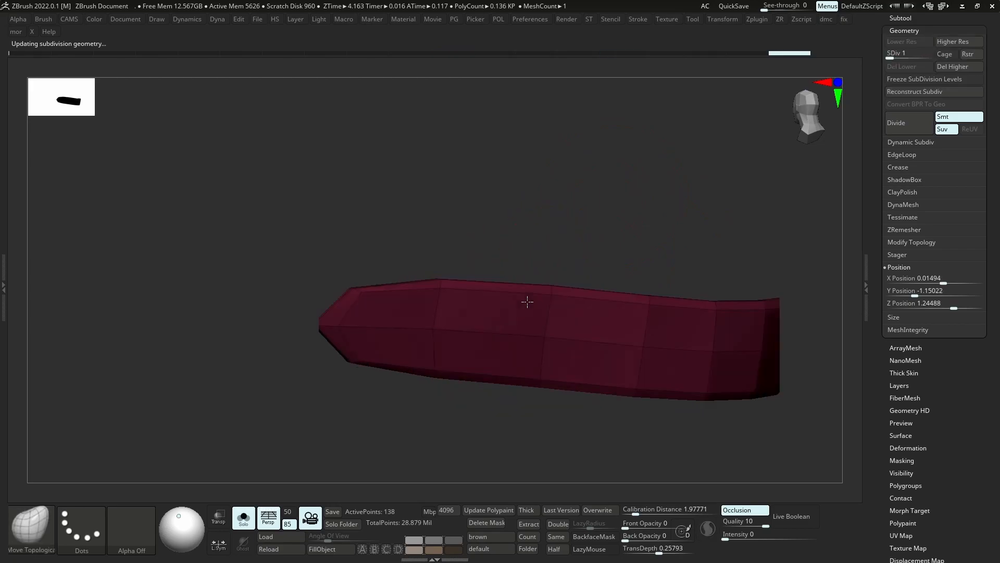
Isolate the rounded tip section of the copied strap and delete the rest of its geometry
right_click_drag(527, 301, 468, 270, "ctrl")
left_click_drag(411, 244, 576, 406, "ctrl+shift")
key("f")
left_click(545, 337)
key("f")
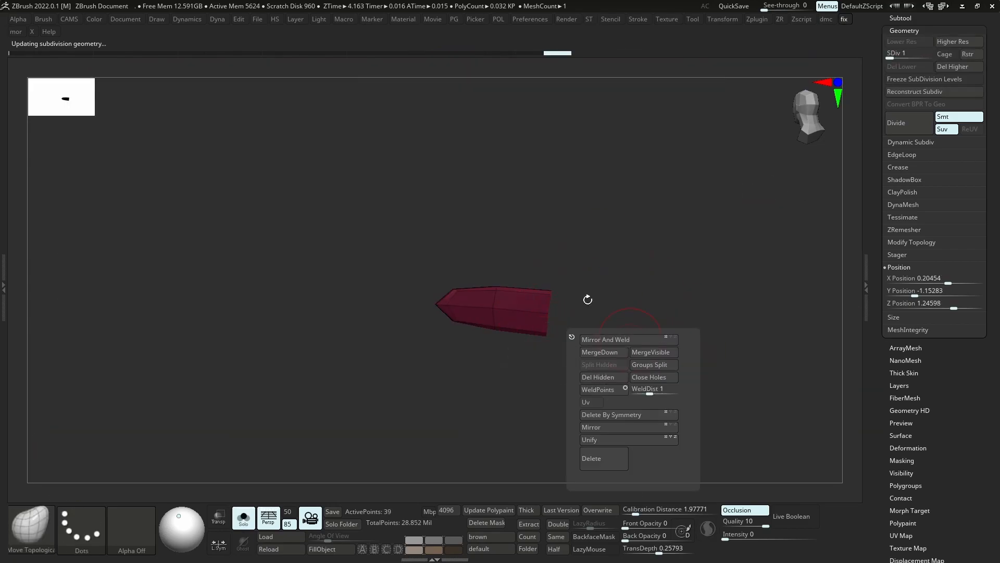
Raise the tip piece's subdivision level, hide its wireframe and nudge it into place against the buckle
right_click_drag(588, 299, 565, 341, "ctrl")
key("d")
key("d")
key("d")
key("d")
key("shift+f")
key("alt+s")
right_click_drag(388, 335, 411, 314)
mouse_move(411, 315)
left_mouse_down()
mouse_move(393, 334)
mouse_move(404, 323)
left_mouse_up()
key("alt+s")
right_click_drag(404, 323, 440, 297)
Reposition the copied strap-tip piece at the buckle with a Transpose line at subdivision level 4
key("shift+d")
key("w")
left_click_drag(468, 323, 562, 340)
key("alt+s")
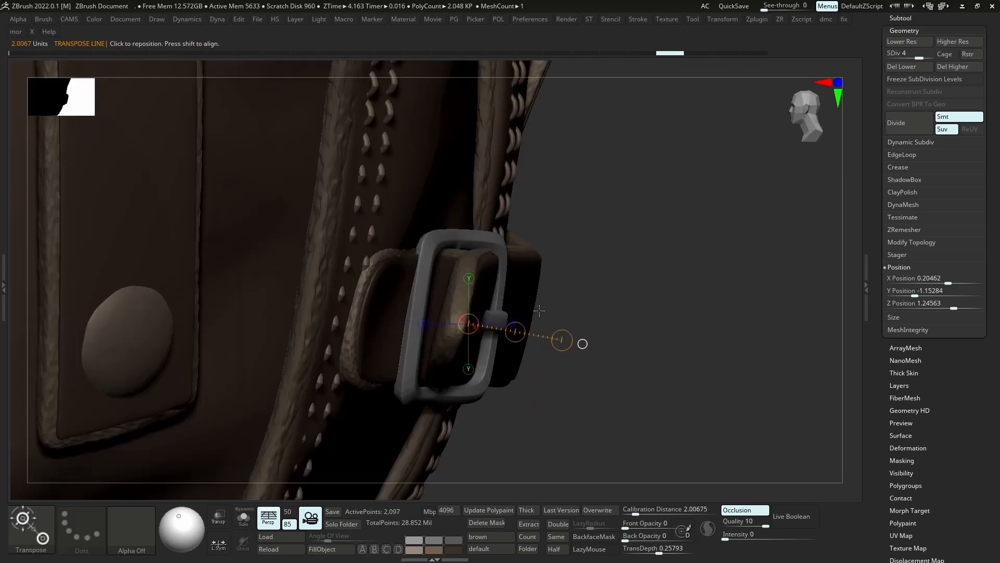
right_click_drag(474, 336, 514, 331)
left_click_drag(516, 331, 512, 330)
key("q")
Bend the copied strap-tip piece to curve through the buckle by reshaping its end and sides with the Move brush
mouse_move(432, 333)
right_mouse_down()
mouse_move(465, 322)
mouse_move(468, 348)
right_mouse_up()
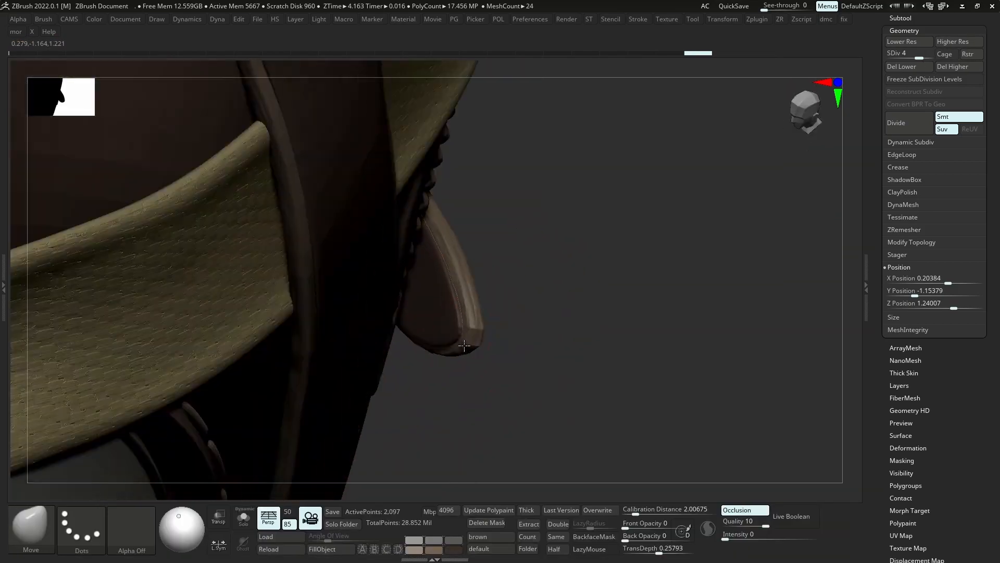
left_click_drag(468, 347, 471, 339)
right_click_drag(472, 339, 459, 299)
left_click_drag(459, 299, 448, 297)
right_click_drag(448, 297, 430, 287)
right_click_drag(448, 367, 420, 429)
left_click_drag(419, 428, 429, 437)
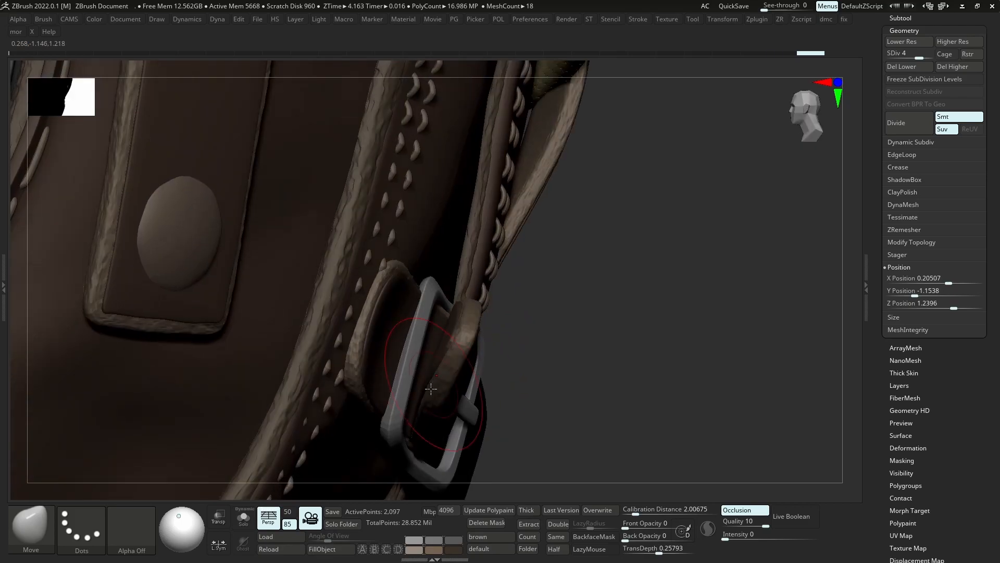
right_click_drag(428, 437, 436, 388)
left_click_drag(437, 389, 433, 392)
right_click_drag(432, 392, 404, 415)
left_click_drag(404, 415, 408, 412)
mouse_move(408, 411)
right_mouse_down()
mouse_move(431, 373)
mouse_move(405, 393)
right_mouse_up()
left_click_drag(405, 393, 408, 389)
Refine the tip piece's free end and its fit over the buckle with a resized Move brush
mouse_move(408, 388)
right_mouse_down("ctrl")
mouse_move(458, 352)
mouse_move(451, 360)
right_mouse_up("ctrl")
left_click_drag(451, 361, 447, 358)
key("s")
mouse_move(447, 357)
right_mouse_down()
mouse_move(437, 355)
mouse_move(461, 360)
right_mouse_up()
left_click_drag(461, 359, 458, 362)
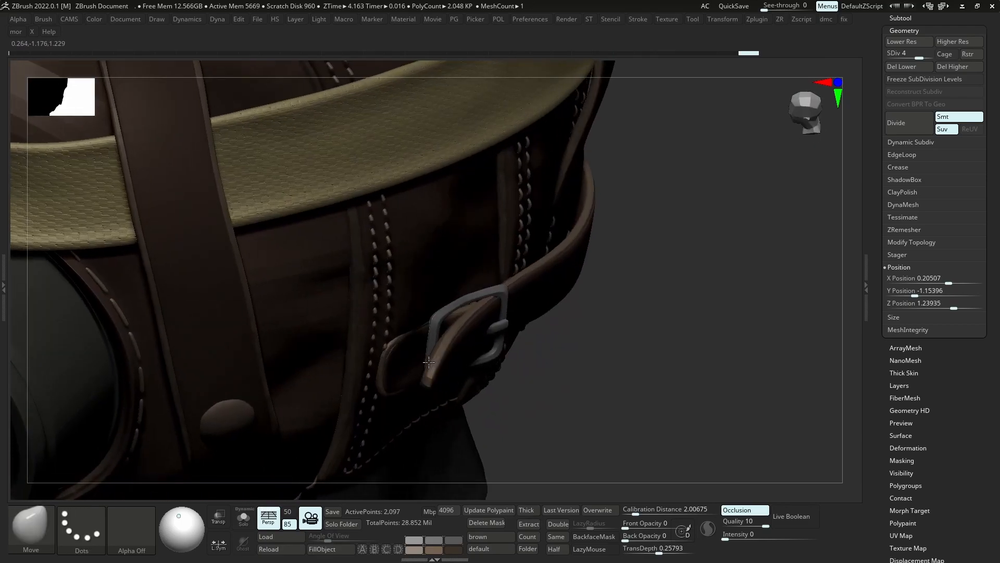
right_click_drag(458, 362, 430, 351)
left_click_drag(431, 351, 433, 346)
right_click_drag(434, 346, 425, 292, "ctrl")
mouse_move(424, 292)
right_mouse_down()
mouse_move(513, 281)
mouse_move(521, 313)
right_mouse_up()
right_click_drag(521, 313, 500, 292)
Select the merged straps subtool, duplicate it and delete the copy's lower subdivision levels
left_click(541, 255, "alt")
mouse_move(593, 276)
right_mouse_down()
mouse_move(574, 257)
mouse_move(505, 261)
right_mouse_up()
right_click_drag(505, 260, 532, 232)
left_click_drag(579, 222, 688, 227)
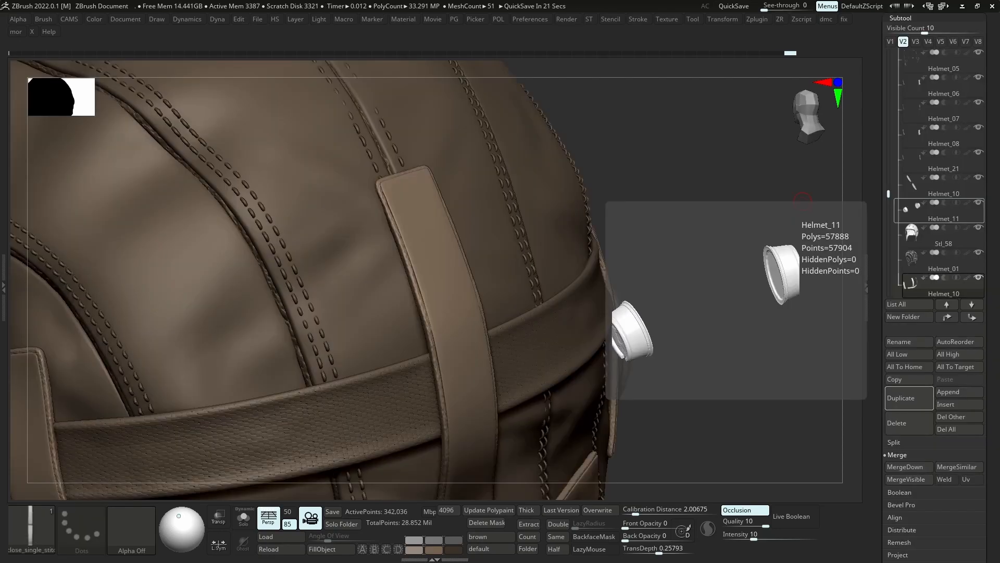
left_click_drag(614, 269, 605, 220)
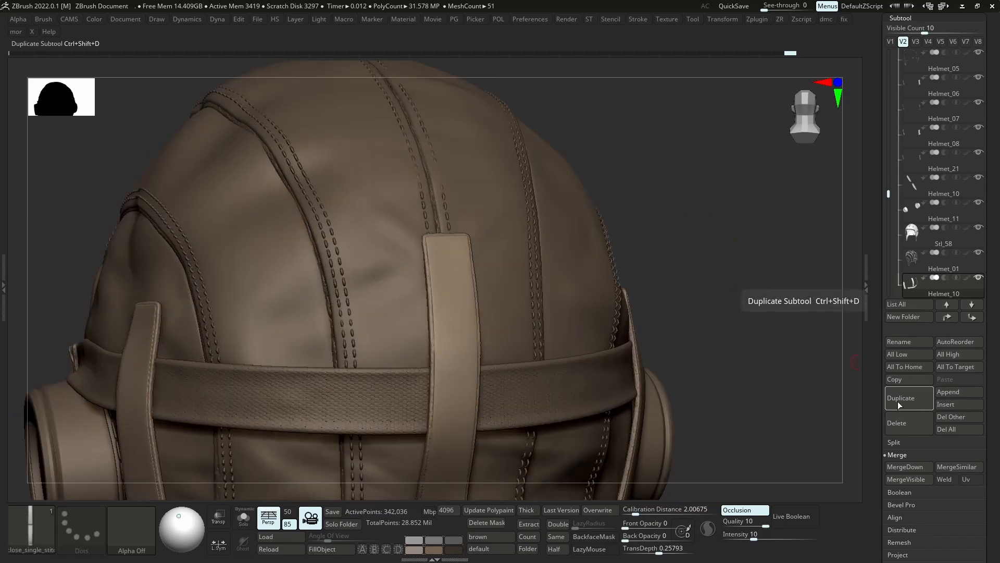
left_click(898, 401)
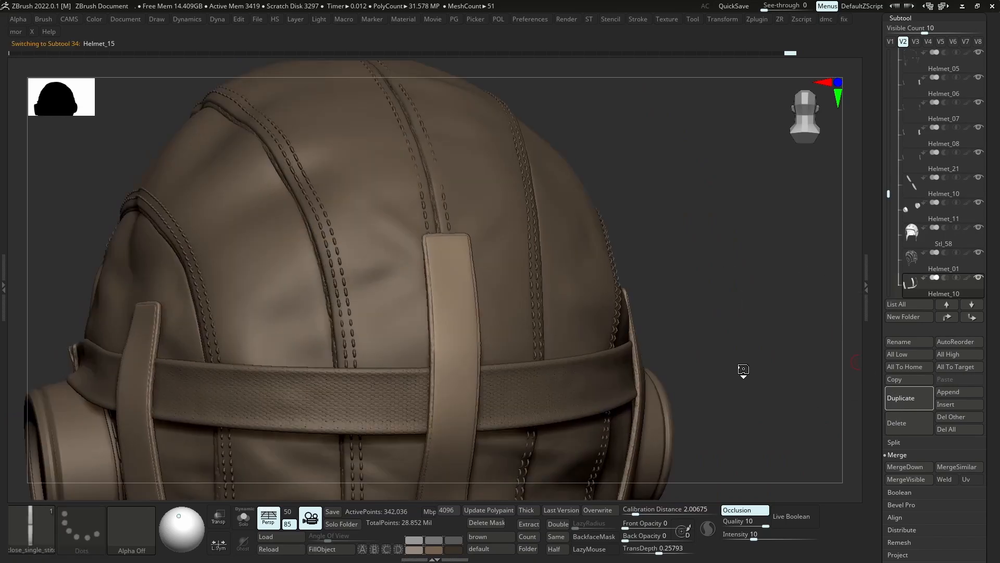
left_click_drag(981, 524, 978, 340)
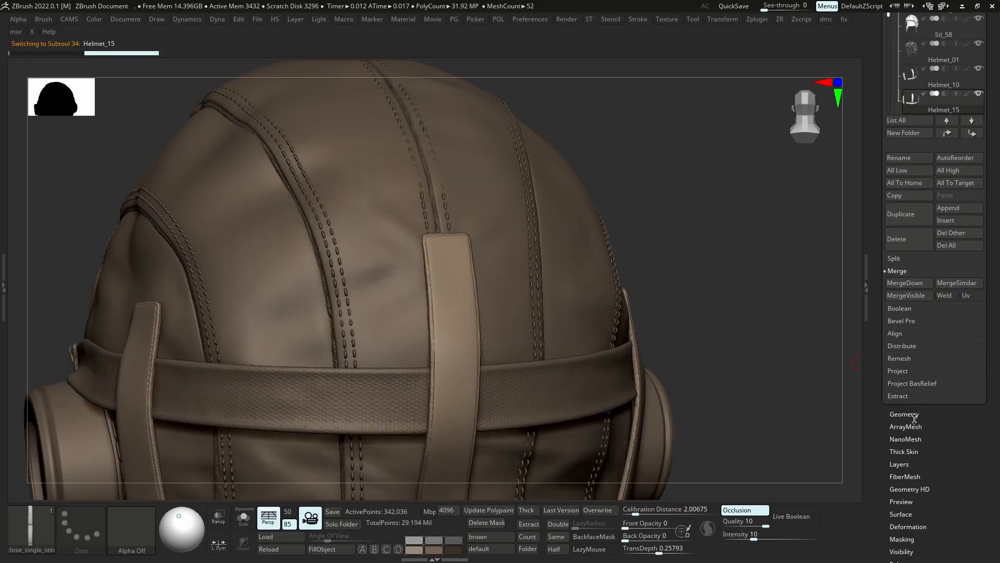
left_click(913, 416)
left_click(920, 80)
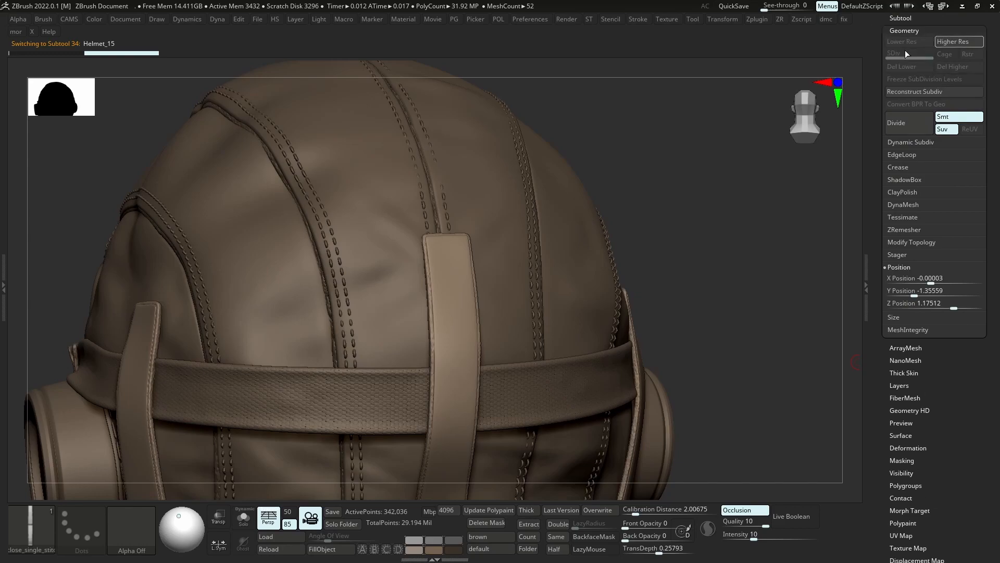
Inspect the upper end of the duplicated back strap on its own and show the whole helmet again
key("ctrl")
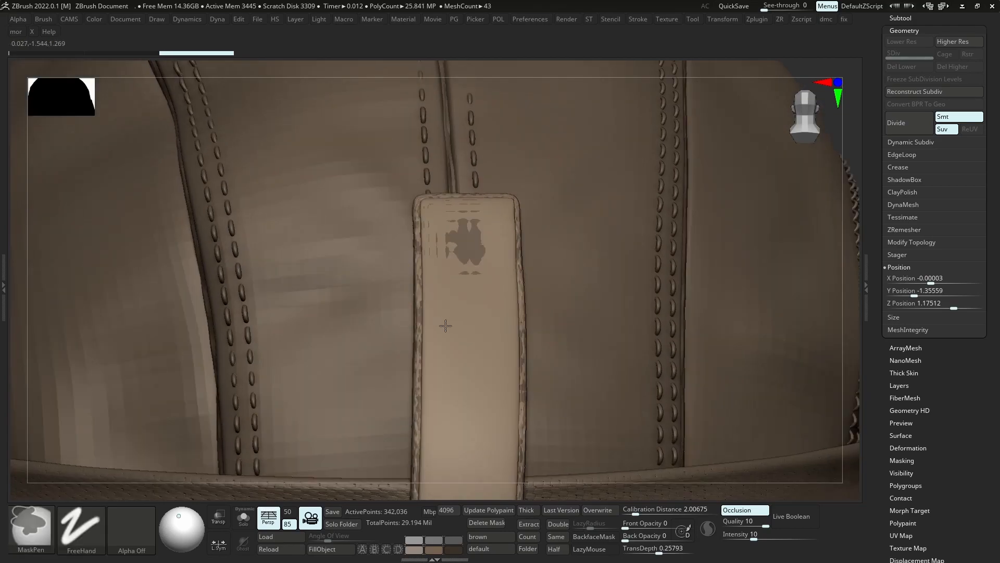
key("ctrl+1")
mouse_move(446, 325)
right_mouse_down("ctrl")
mouse_move(455, 234)
mouse_move(447, 157)
mouse_move(437, 226)
mouse_move(478, 210)
right_mouse_up("ctrl")
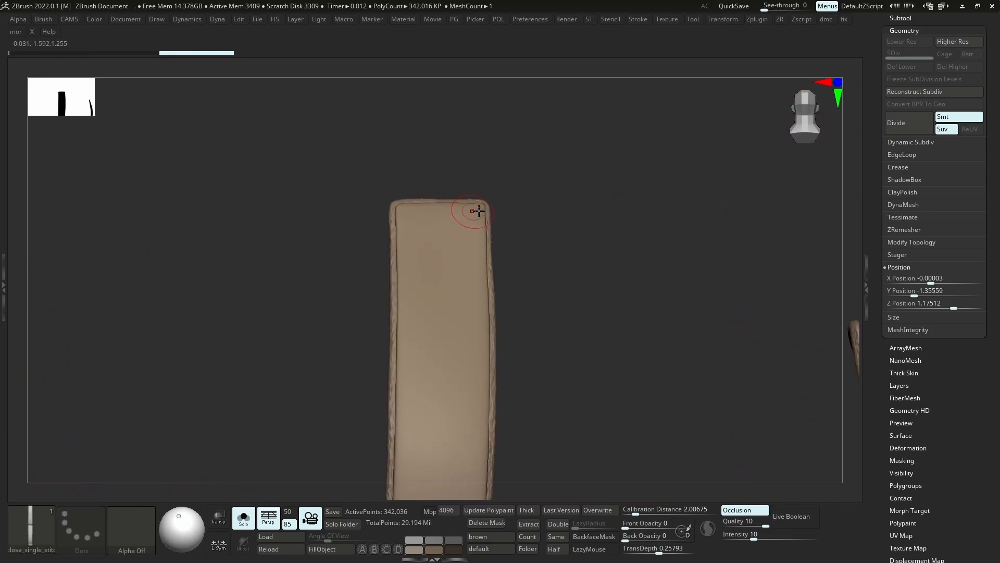
key("ctrl+1")
Switch the subtools to visibility set V1 and bring the upper end of the back strap into close view
left_click(898, 18)
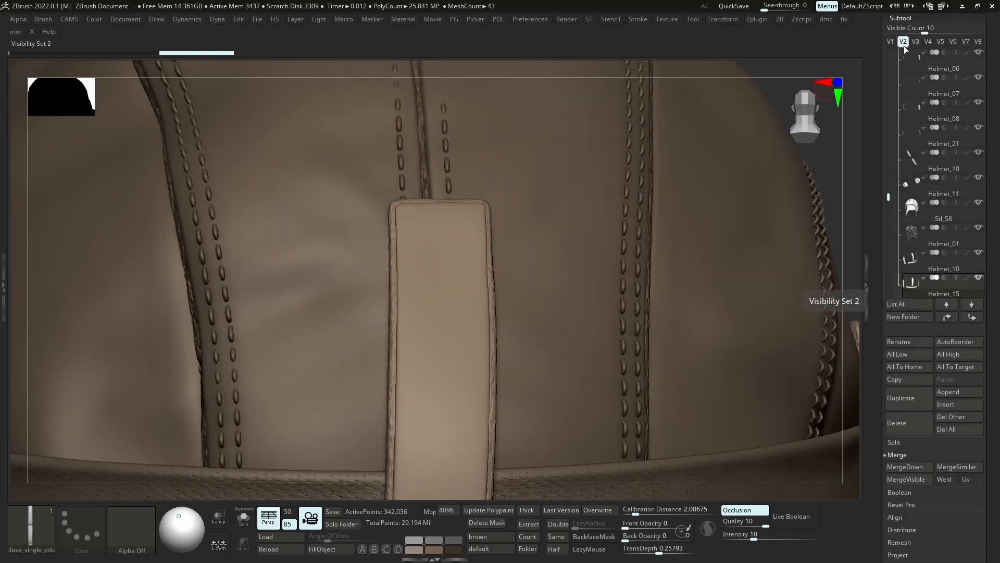
right_click_drag(687, 329, 782, 161, "ctrl")
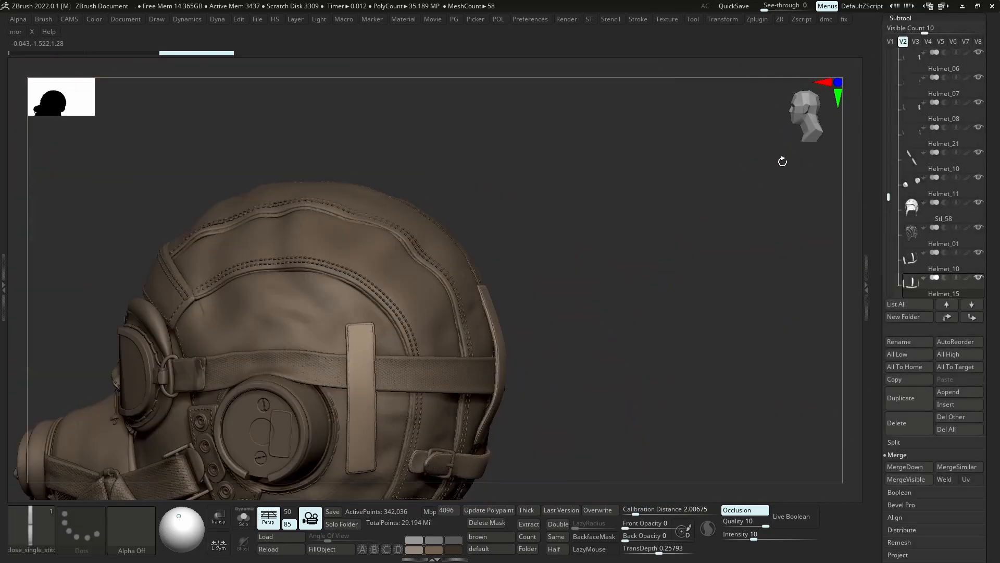
left_click(891, 42)
right_click_drag(458, 337, 365, 326)
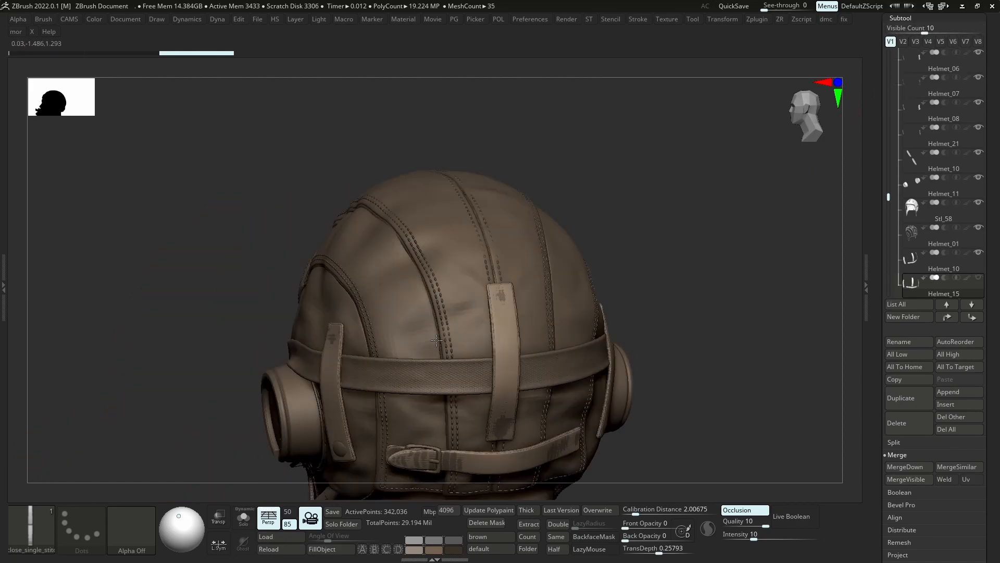
right_click_drag(537, 339, 557, 270, "ctrl")
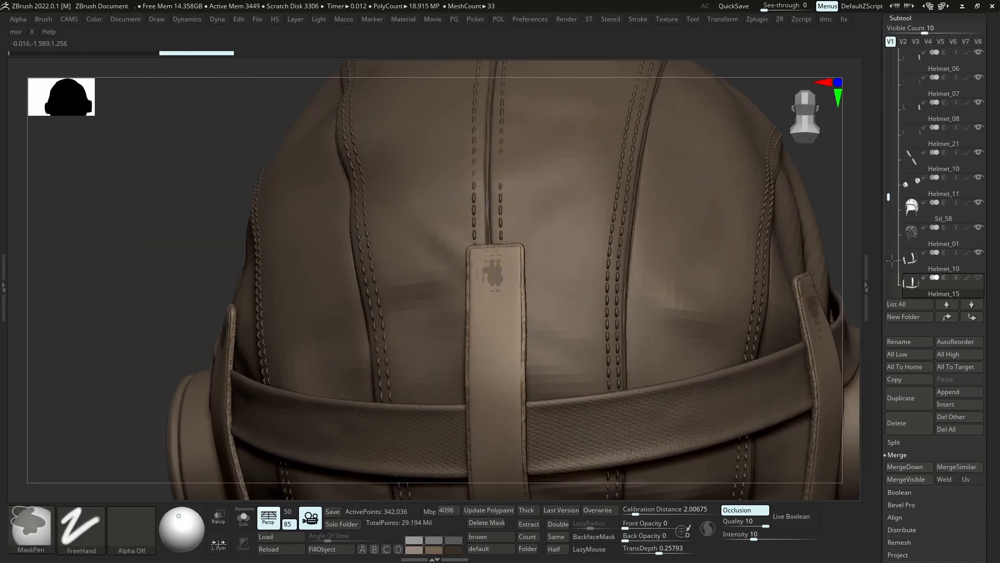
Hide the other strap subtool Helmet_10 and ready the close_single_stitch brush at the upper end of the back strap
left_click(976, 252)
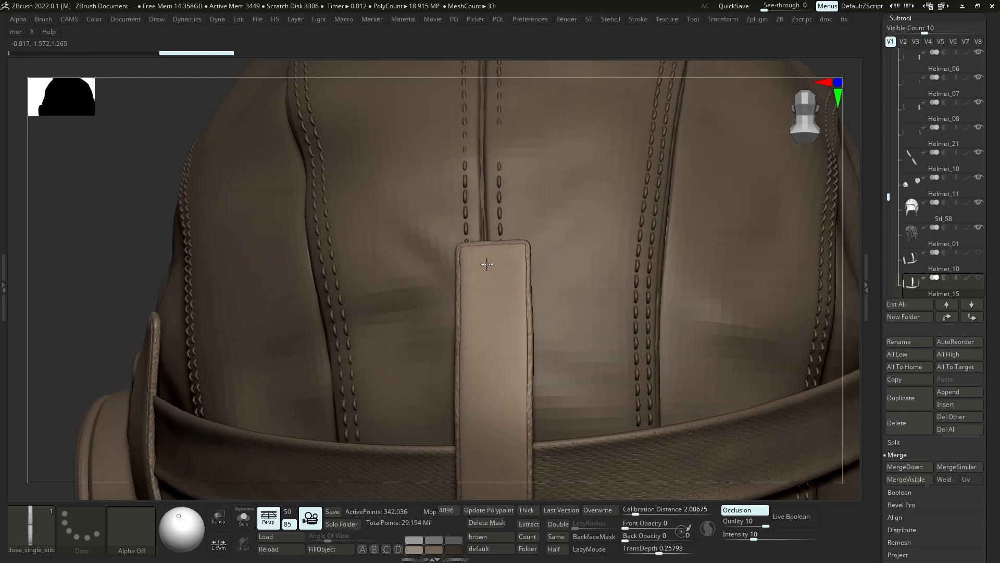
right_click_drag(487, 264, 482, 257, "shift")
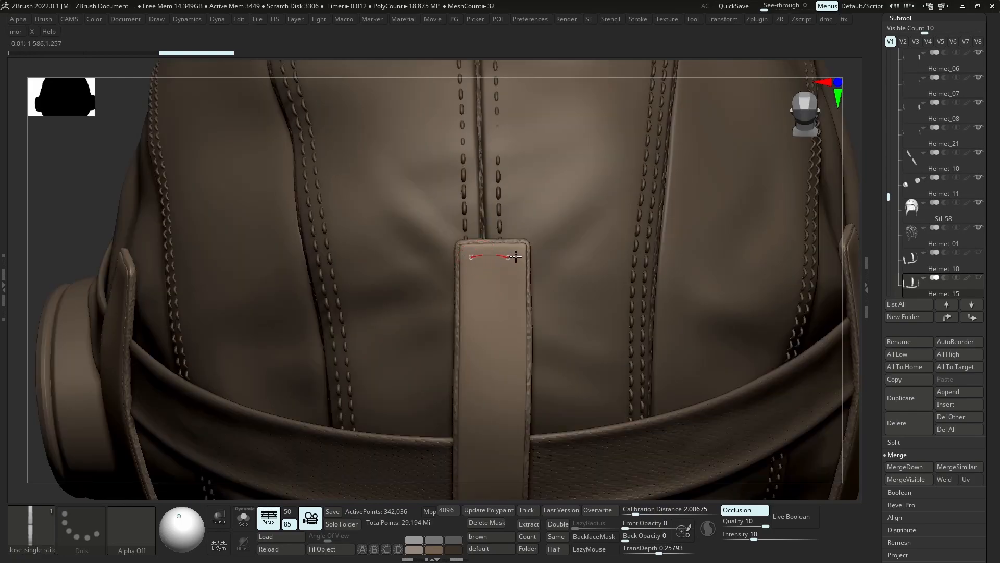
Try short stitch rows across the upper end of the back strap at different brush sizes and undo them
left_click_drag(516, 257, 516, 258)
right_click_drag(497, 268, 491, 288, "ctrl")
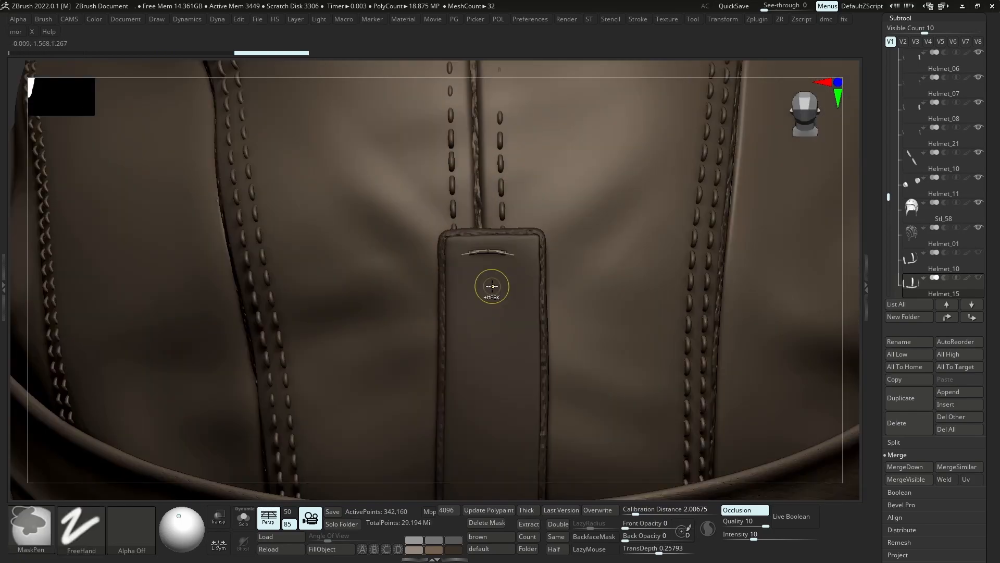
key("ctrl+z")
key("s")
left_click(467, 262)
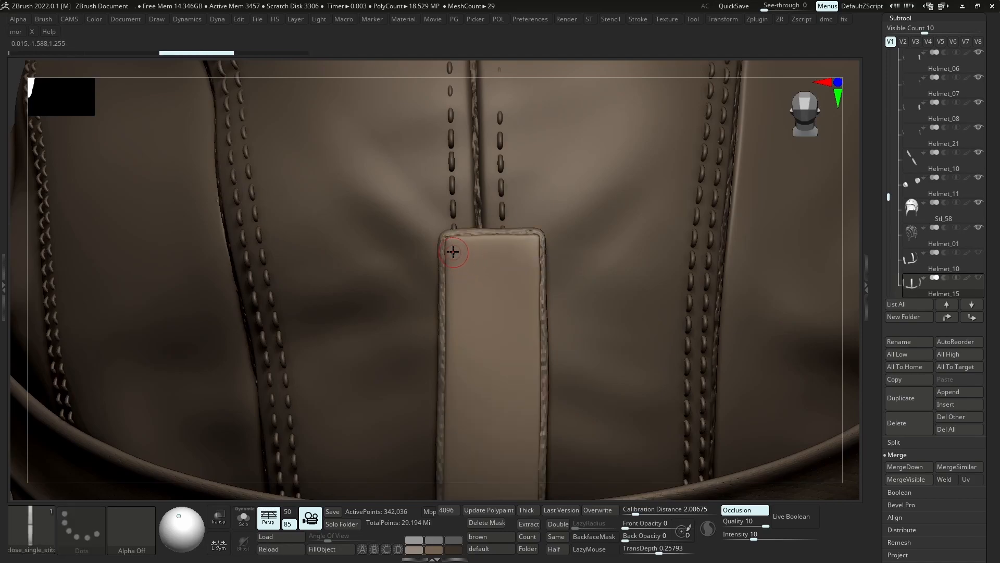
left_click(506, 275)
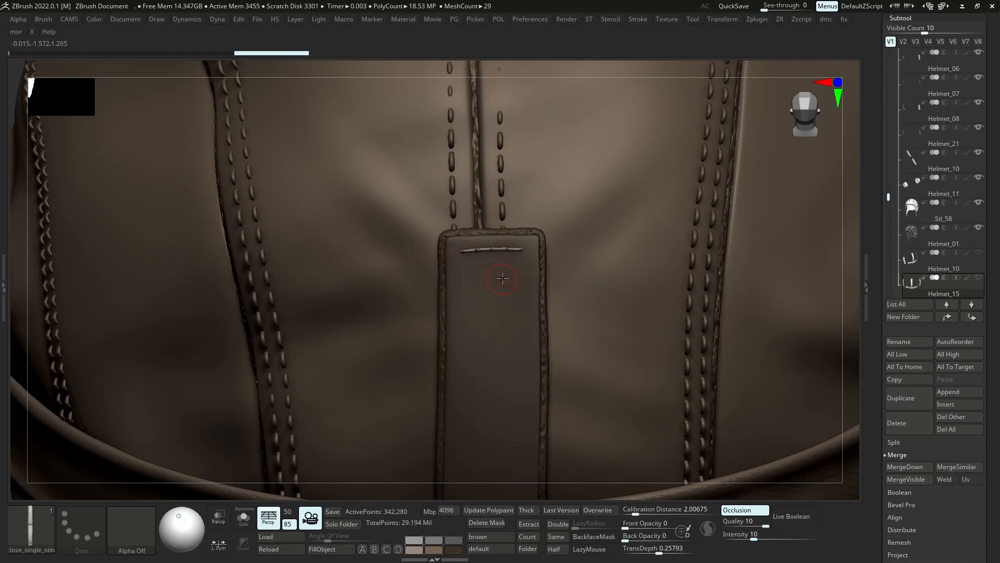
right_click_drag(502, 281, 502, 230, "ctrl")
key("ctrl+z")
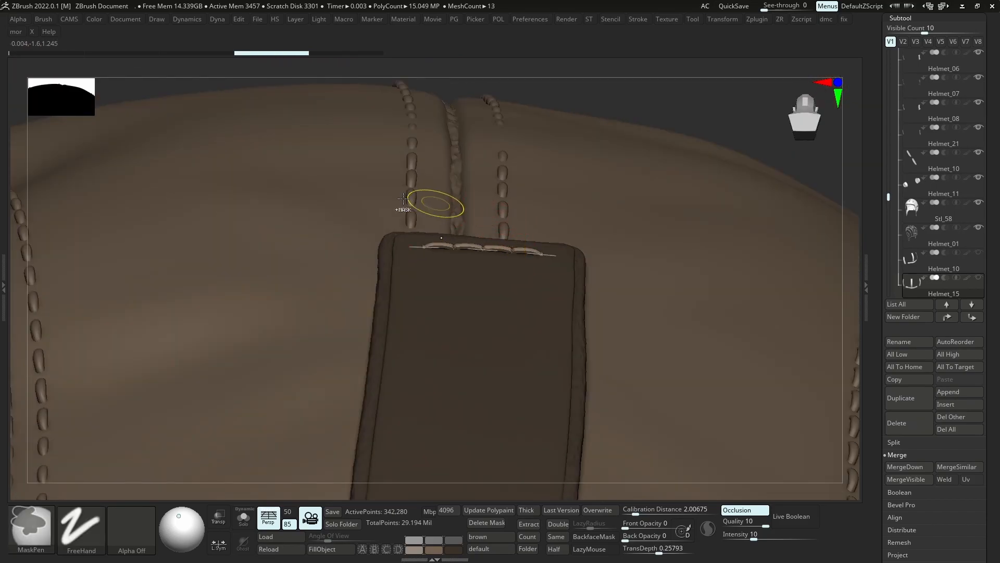
key("ctrl+z")
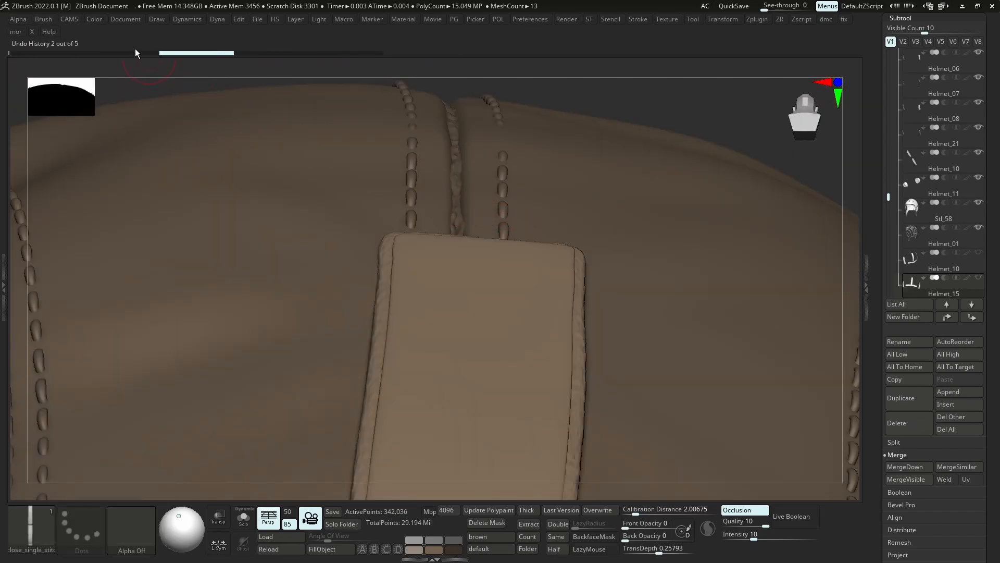
Set the stitch brush's Imbed depth to -3, test a row across the strap's upper end and undo it
left_click(42, 20)
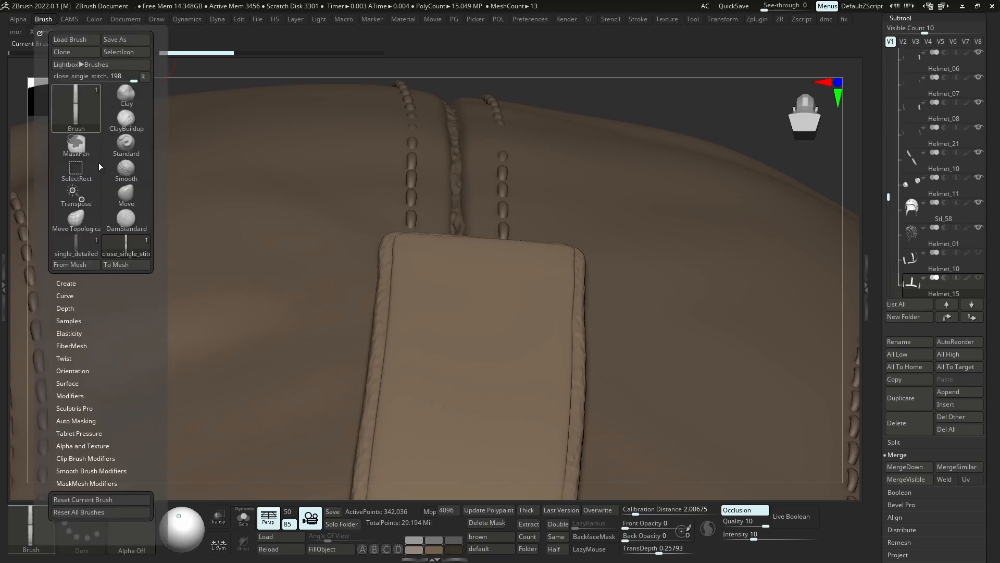
left_click(70, 307)
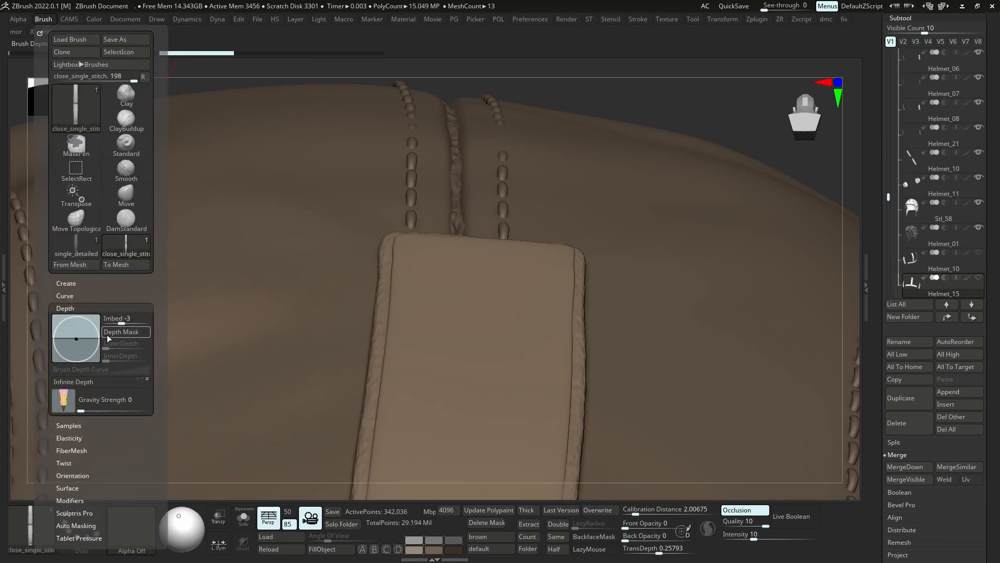
right_click_drag(445, 301, 449, 283)
left_click_drag(417, 235, 480, 242)
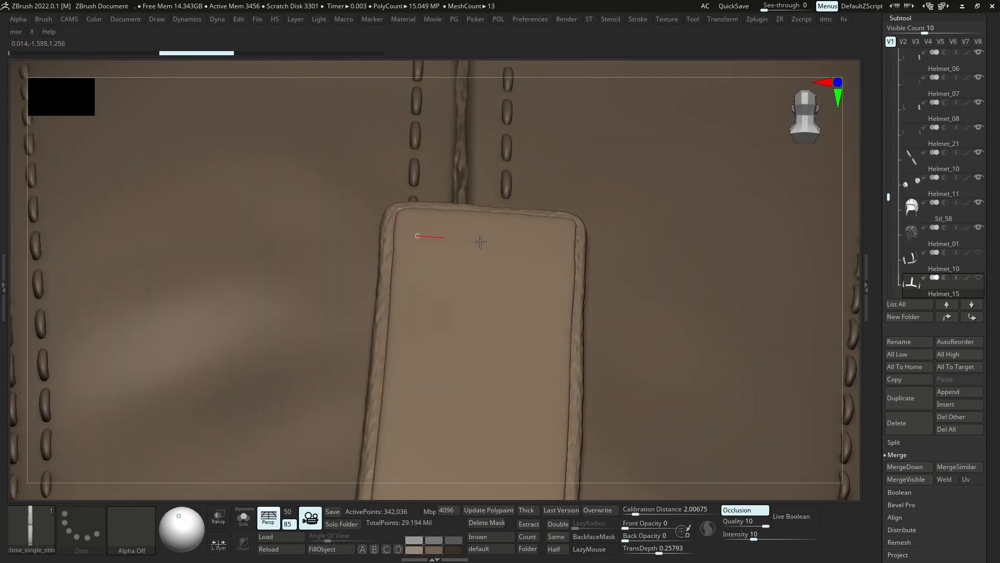
left_click_drag(557, 247, 557, 247)
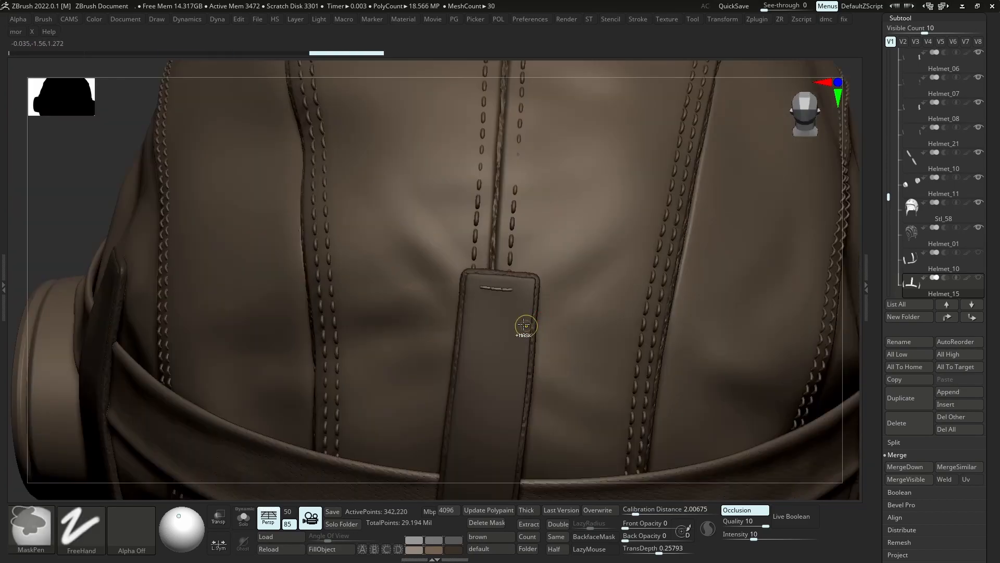
right_click_drag(523, 325, 518, 341, "ctrl")
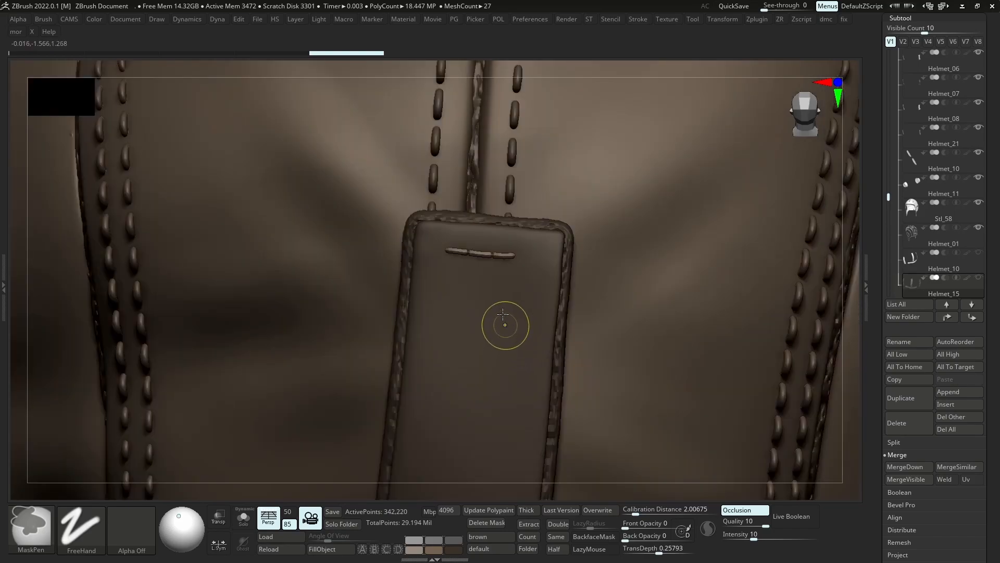
key("ctrl+z")
key("ctrl+shift+a")
Readjust the stitch brush's depth, draw another test row across the back strap and undo it
left_click(45, 22)
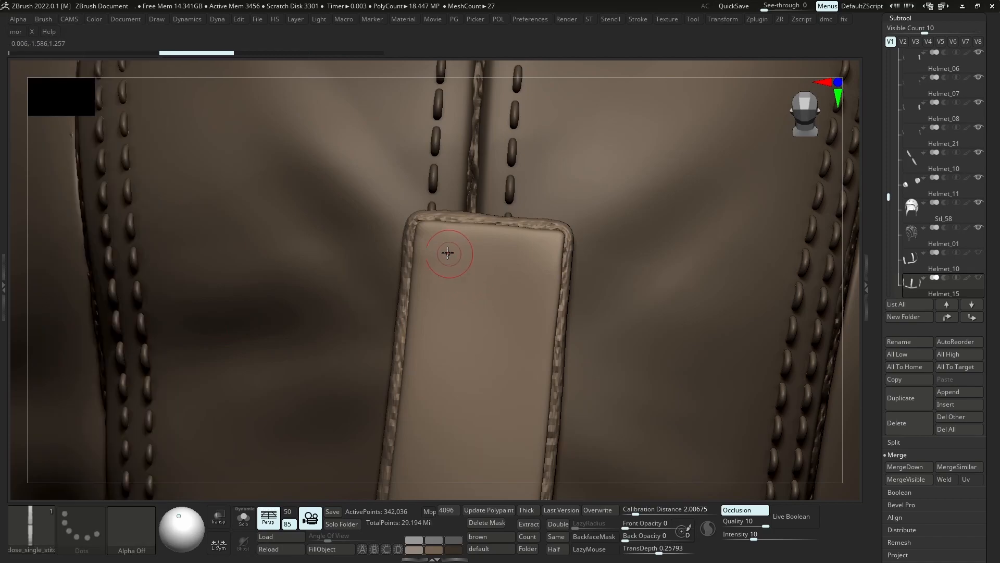
left_click_drag(534, 258, 534, 259)
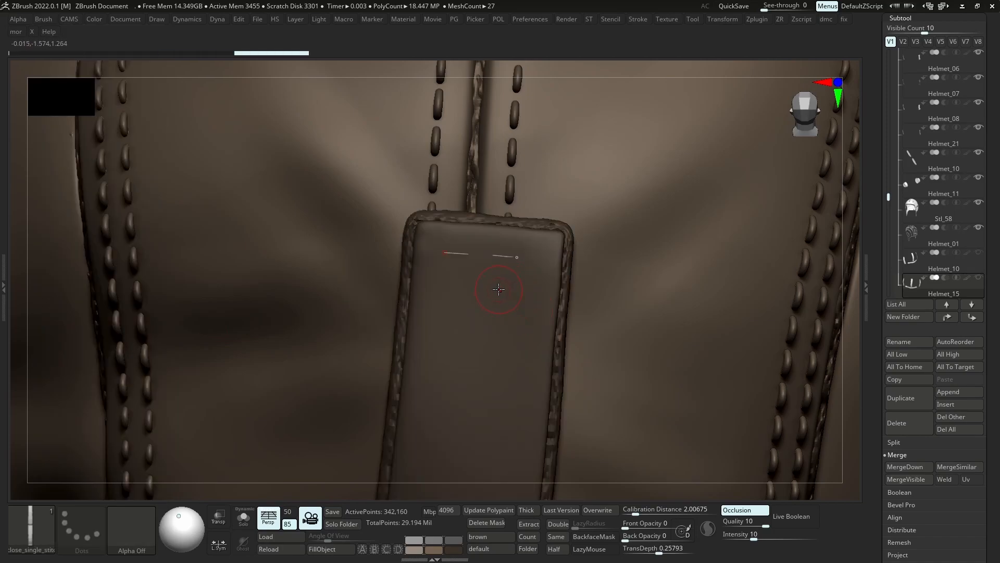
right_click_drag(494, 296, 482, 148)
key("ctrl+z")
key("ctrl+z")
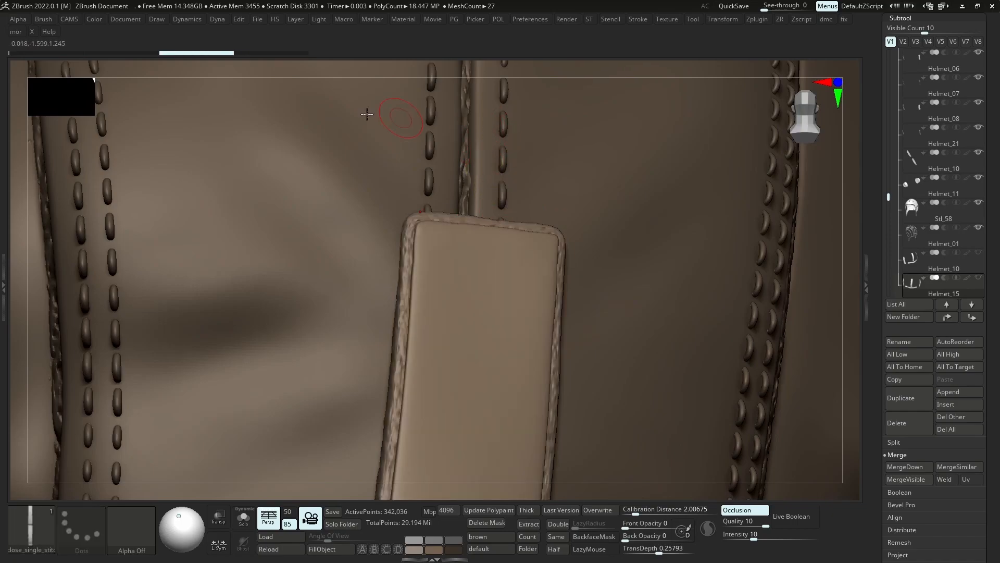
Set the stitch brush's Imbed depth to -10, check it with a test row on the strap and undo the row
left_click(43, 19)
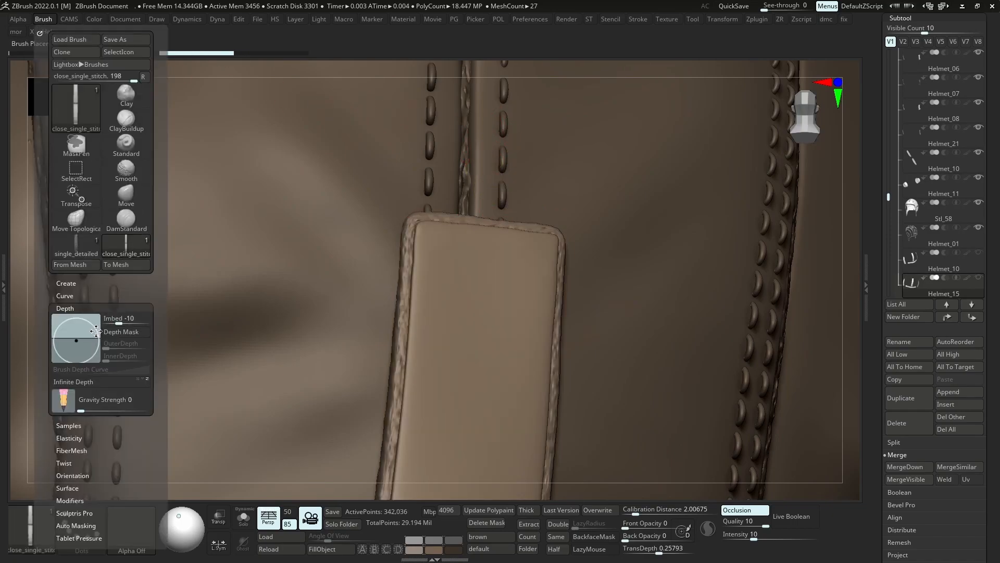
key("ctrl+shift+z")
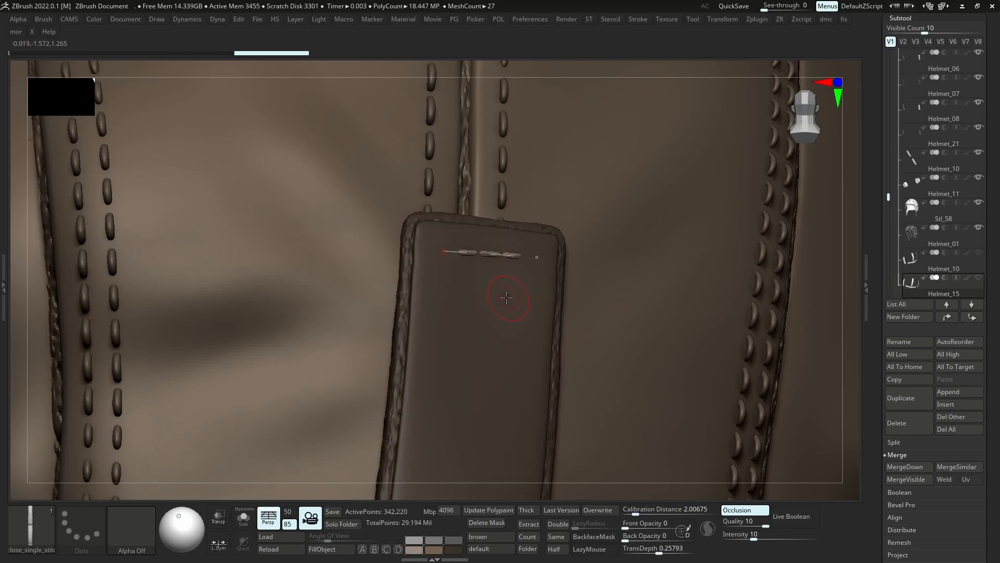
key("ctrl+shift+z")
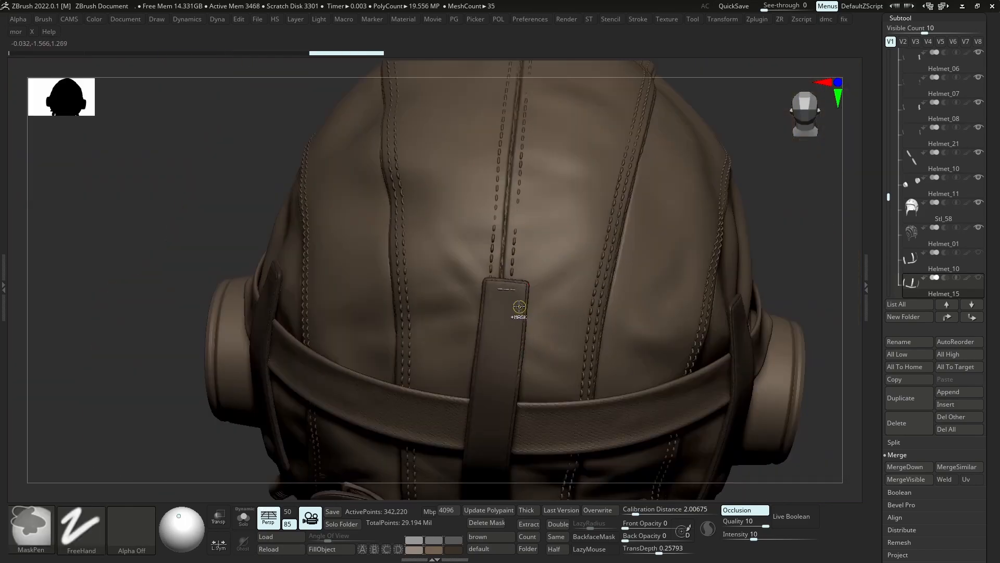
key("ctrl+z")
key("ctrl+z")
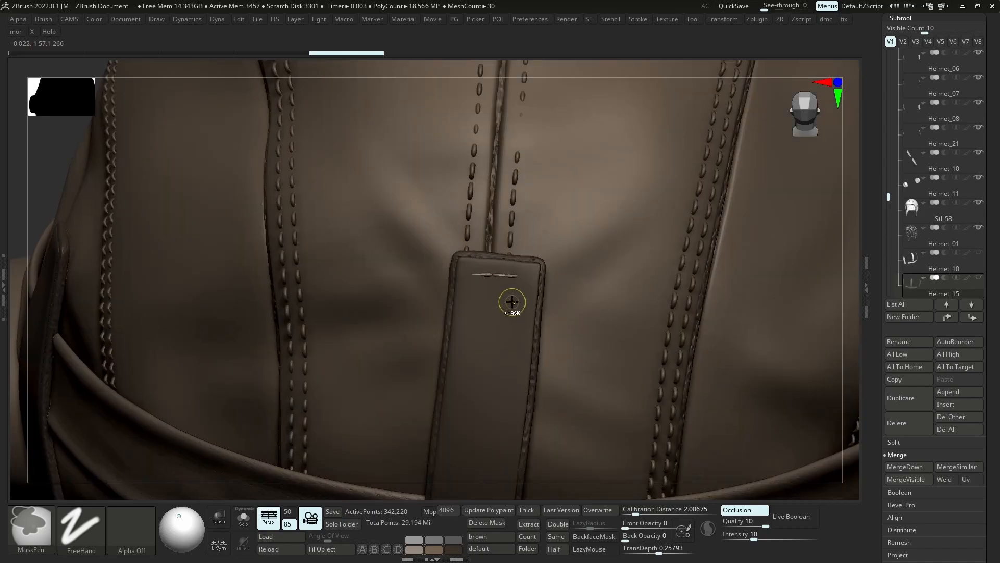
key("ctrl+z")
key("ctrl+z")
Resize the stitch brush and isolate the strap subtool with its upper end facing the view
key("s")
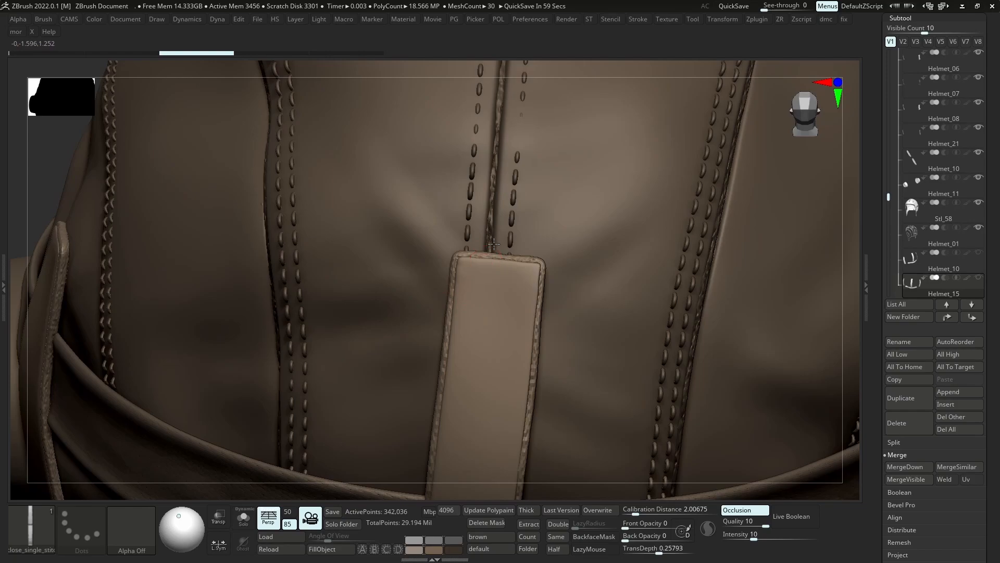
right_click_drag(494, 244, 486, 284)
key("shift+s")
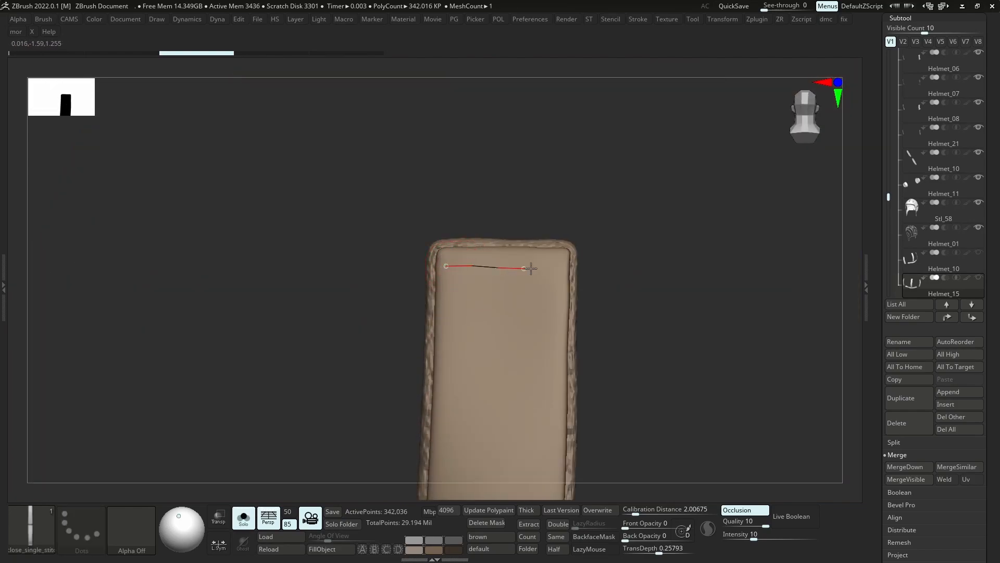
Draw a horizontal row of stitches across the full width of the strap's upper end and straighten its curve
left_click_drag(586, 265, 586, 266)
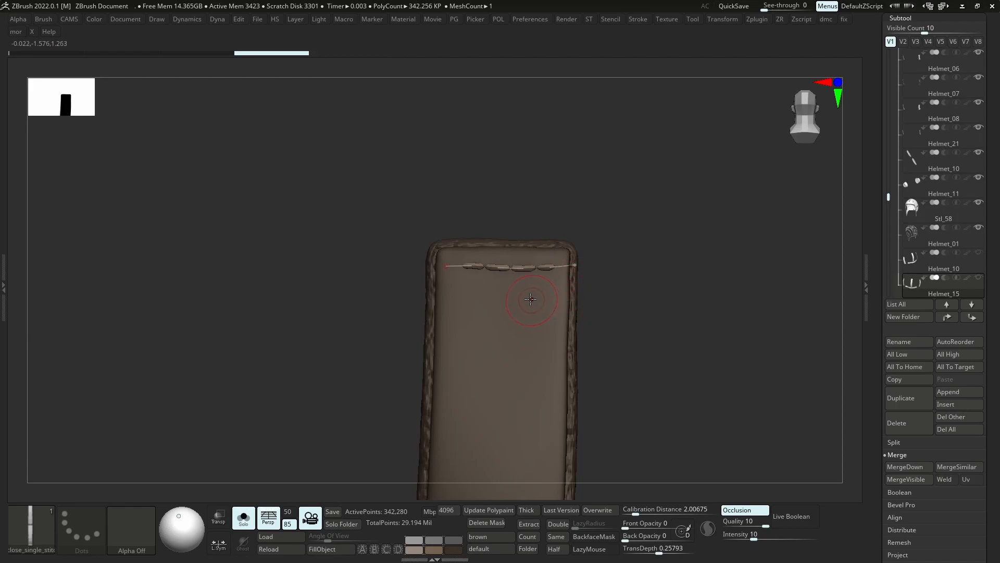
key("ctrl+z")
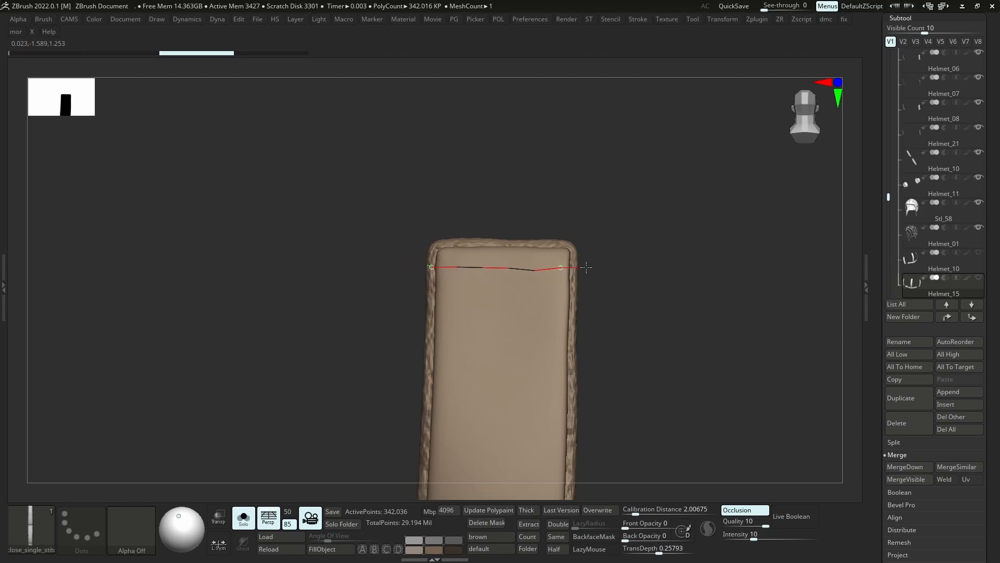
left_click(586, 267)
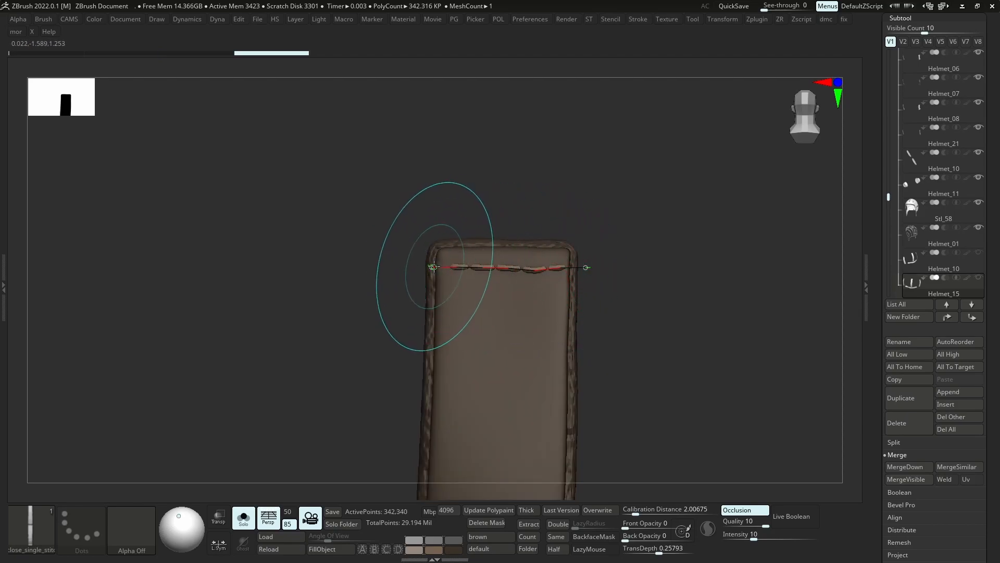
left_click_drag(433, 266, 426, 265)
left_click_drag(535, 271, 534, 270)
right_click_drag(498, 306, 492, 226, "ctrl")
right_click_drag(500, 350, 501, 291, "alt")
right_click_drag(503, 243, 523, 258, "ctrl")
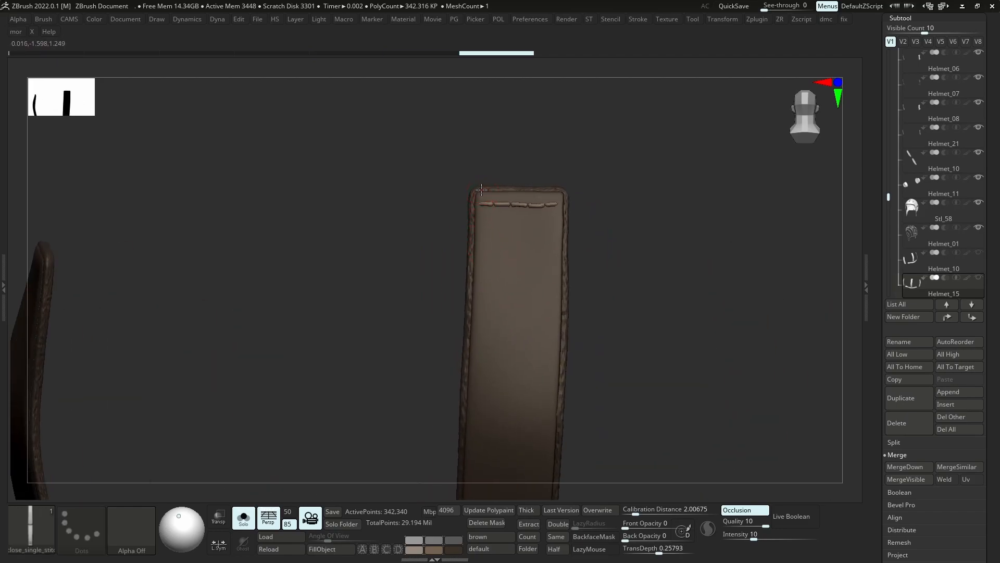
Try a short row of stitches down the strap's left edge below the horizontal row and undo it
left_click_drag(481, 262, 483, 266)
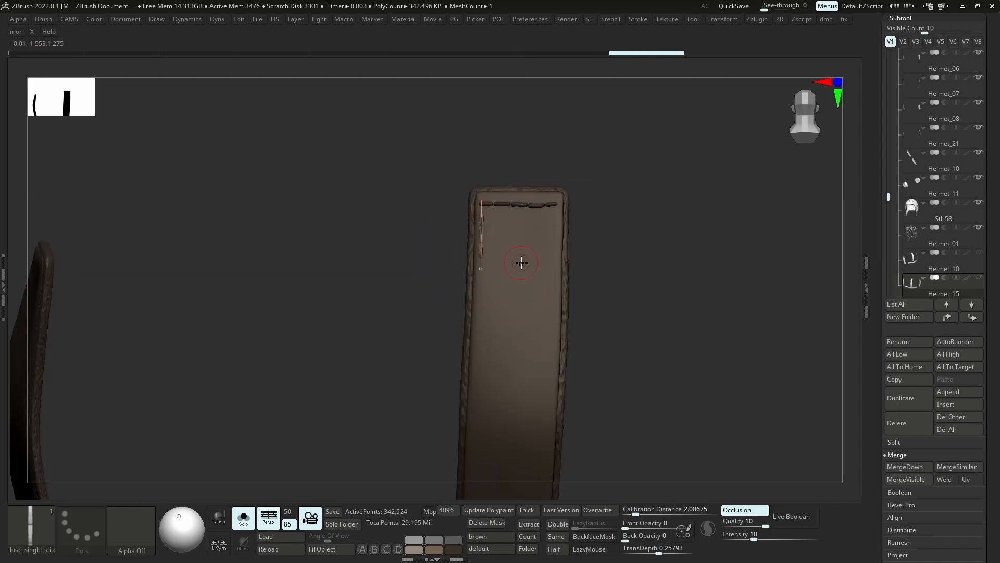
left_click(531, 272)
right_click_drag(532, 272, 524, 326, "ctrl")
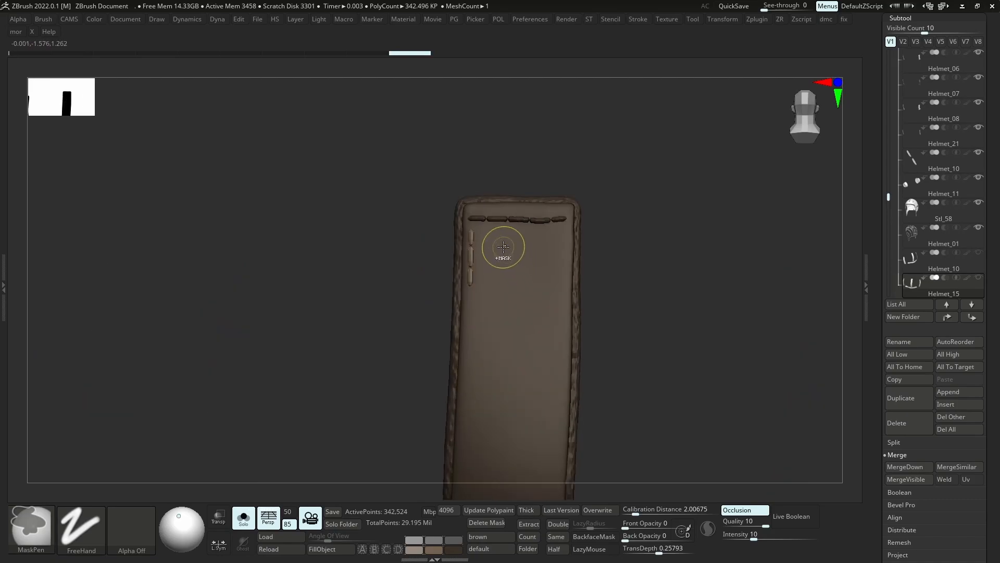
right_click_drag(498, 245, 493, 241, "ctrl")
key("s")
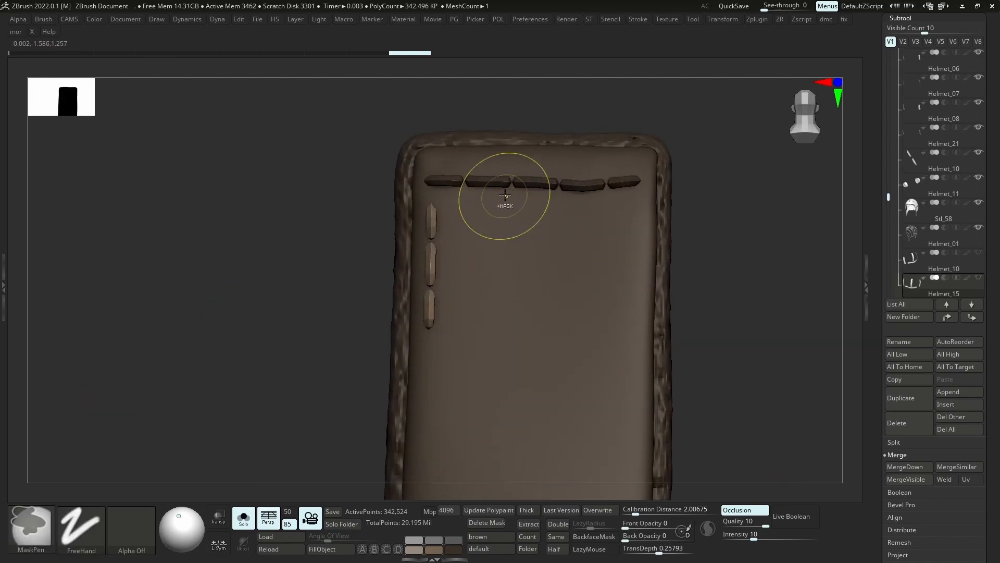
right_click_drag(501, 202, 498, 265, "ctrl")
key("ctrl+z")
key("ctrl+z")
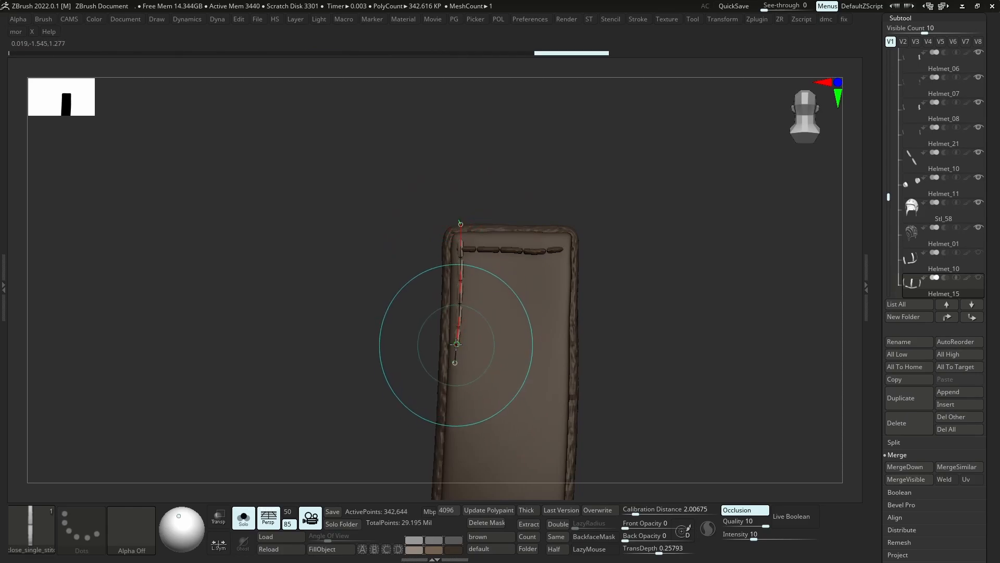
Stitch a longer row down the strap's left edge from the horizontal row, and show the whole helmet again
left_click(456, 354)
left_click(505, 340)
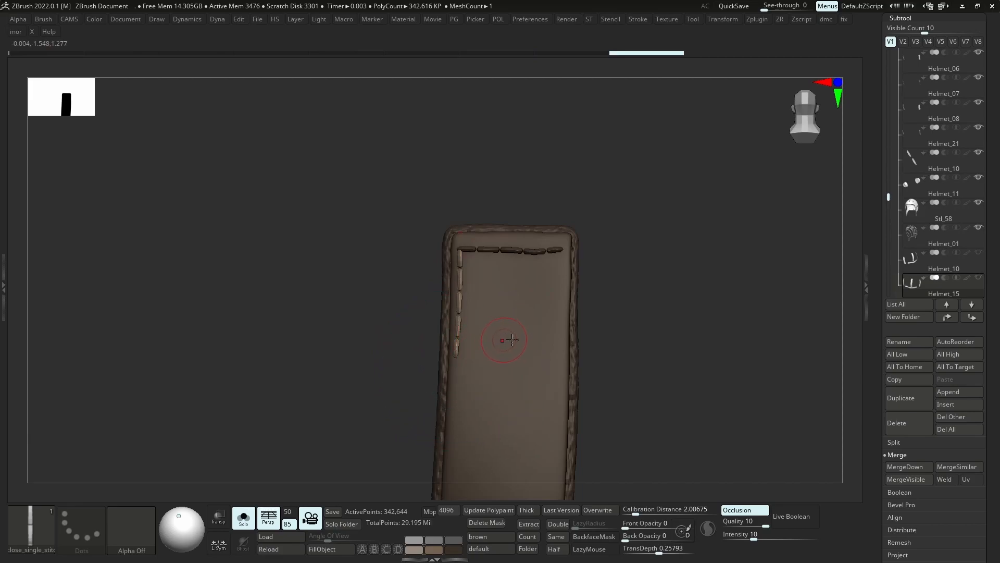
right_click_drag(505, 333, 510, 281, "ctrl")
key("shift+s")
key("shift+f")
key("shift+f")
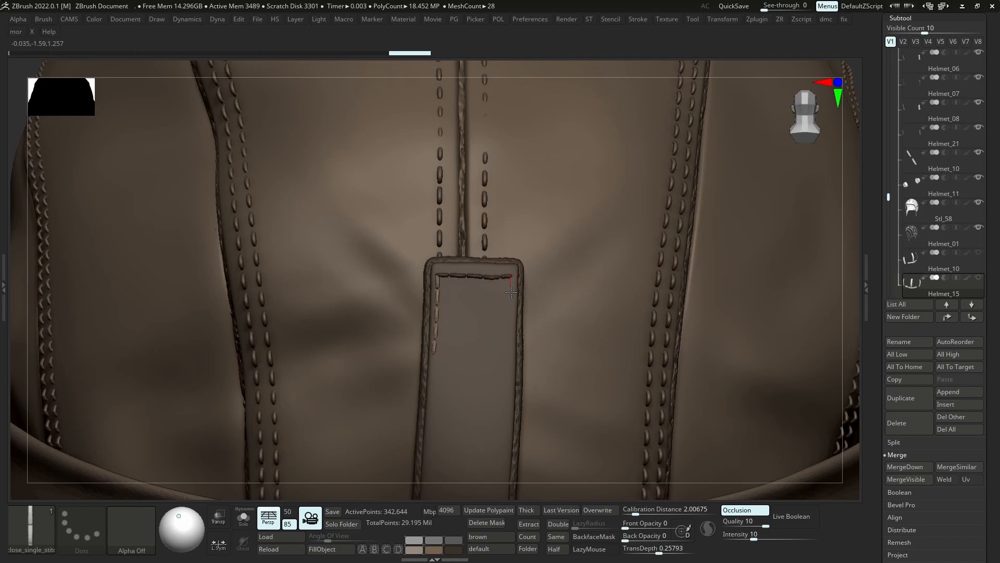
Stitch a matching row down the strap's right edge from the end of the horizontal row
left_click(512, 267)
left_click_drag(503, 375, 503, 368)
left_click(477, 318)
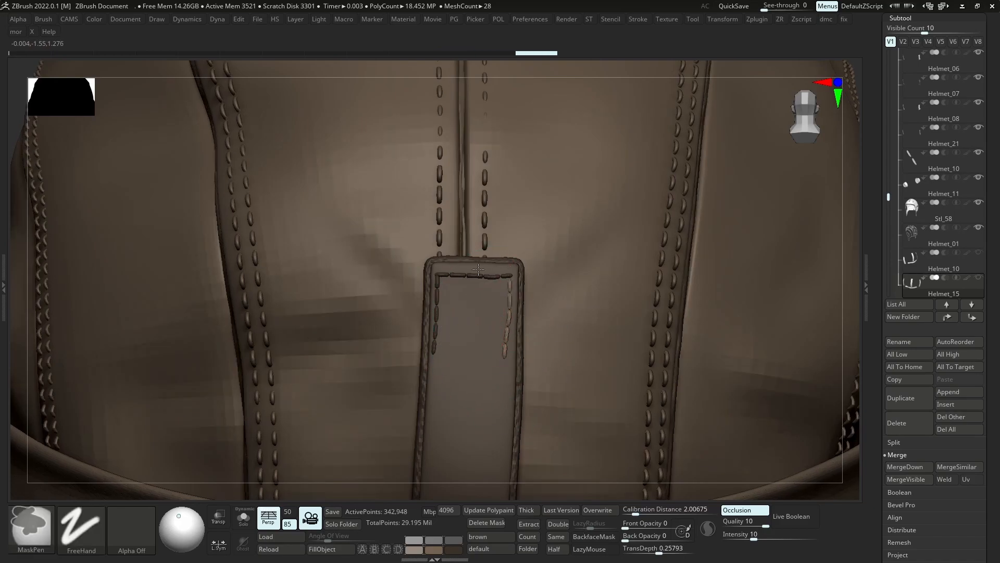
right_click_drag(480, 184, 507, 436, "ctrl")
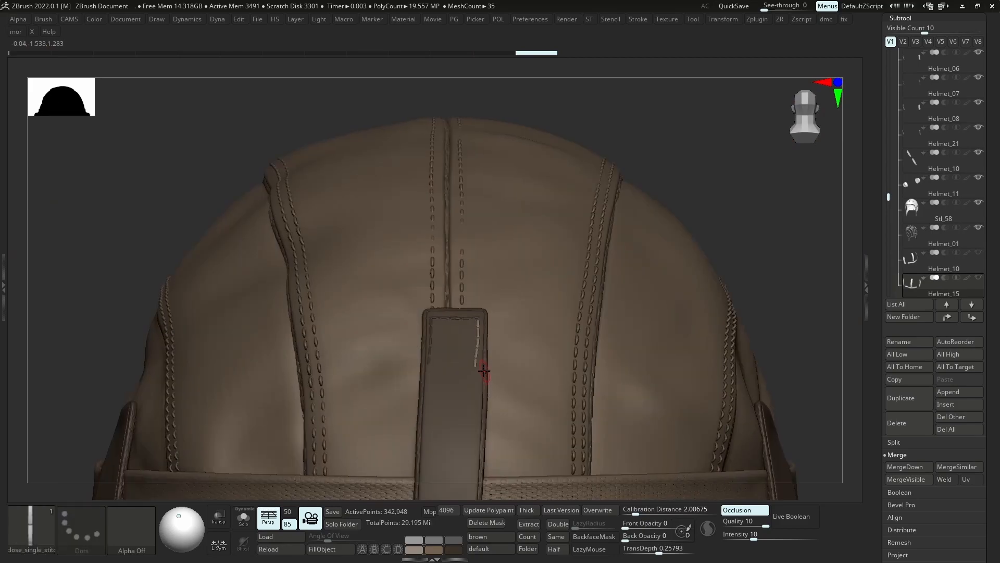
right_click_drag(451, 358, 454, 401, "ctrl")
Try a second stitch row across the strap between the two side rows and undo it
right_click_drag(444, 363, 416, 348)
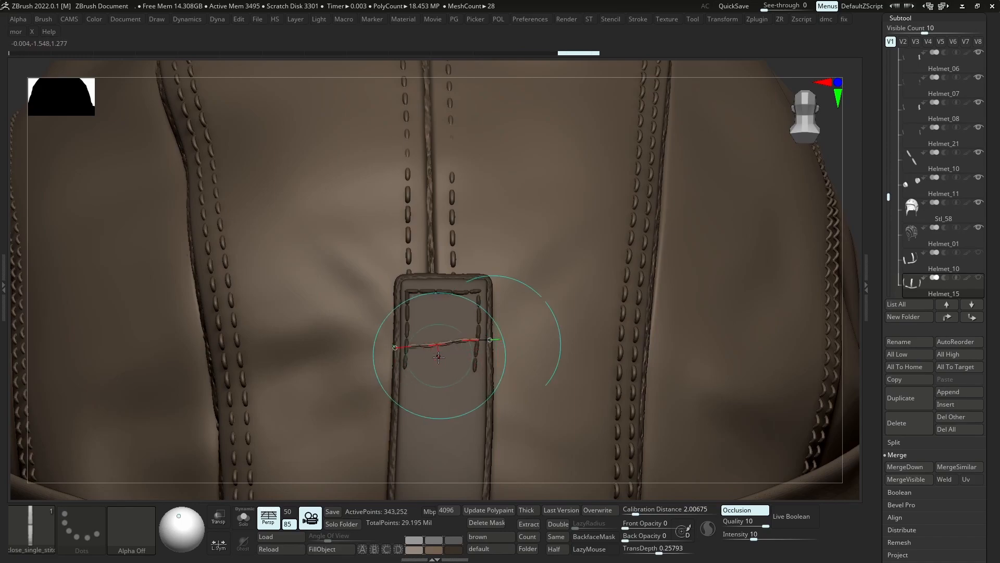
key("ctrl+z")
key("ctrl+z")
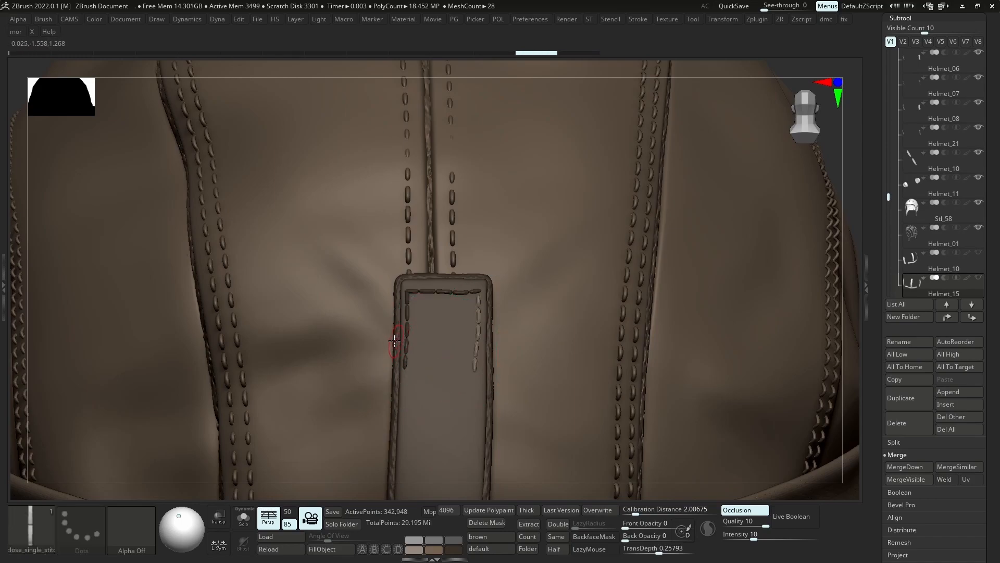
Stitch a horizontal row across the back strap between the two side rows, closing the stitched box
left_click(490, 339)
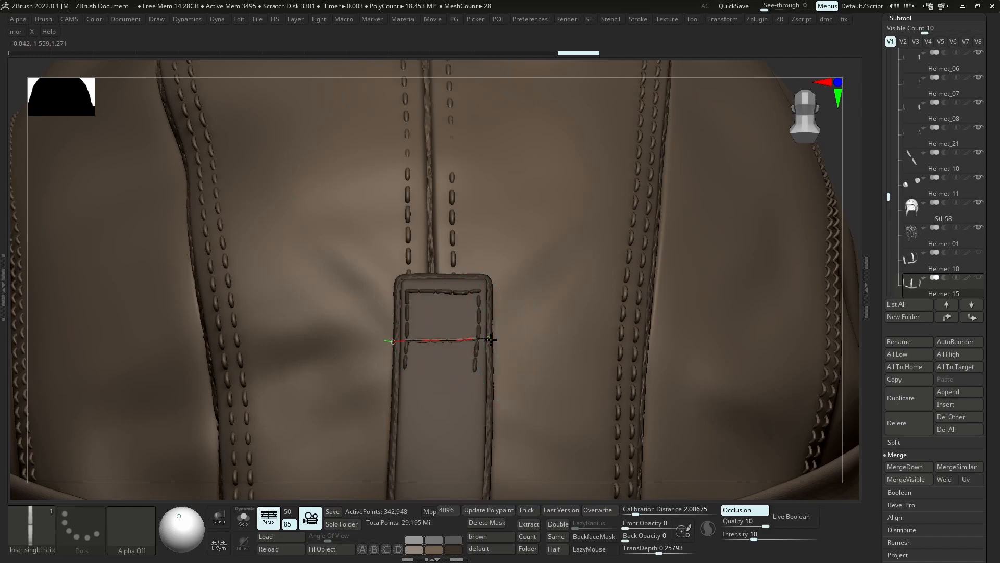
left_click_drag(488, 340, 444, 375)
left_click(436, 382)
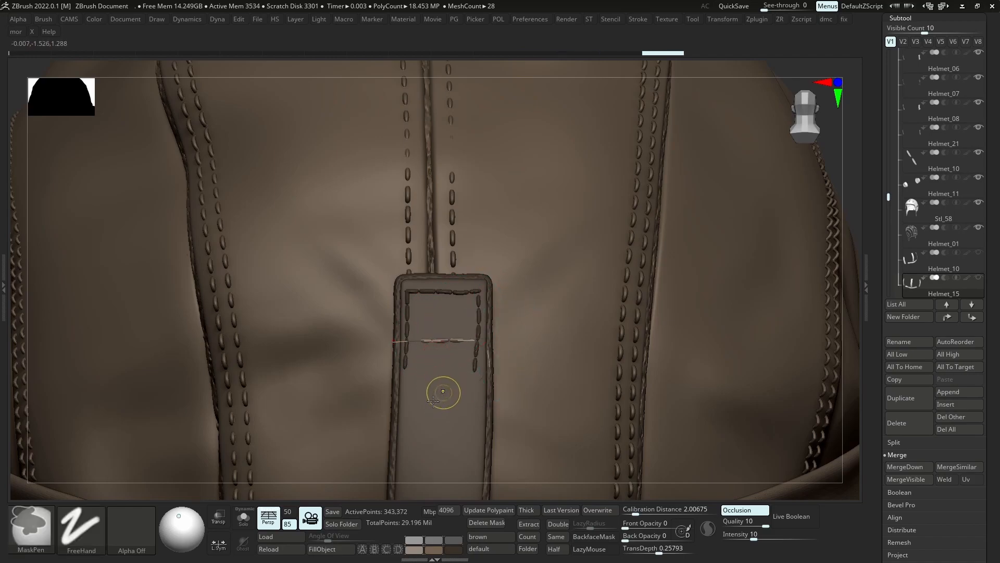
right_click_drag(439, 383, 436, 219, "ctrl")
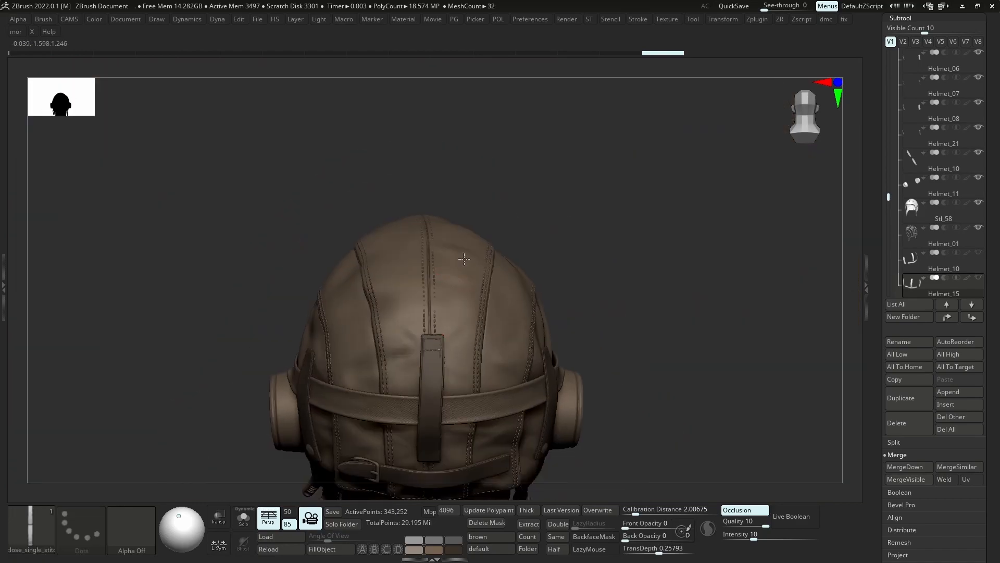
Resize the Move brush and nudge the new cross row into line between the two side rows
right_click_drag(459, 318, 468, 240)
mouse_move(380, 297)
right_mouse_down()
mouse_move(453, 305)
mouse_move(444, 309)
mouse_move(447, 384)
mouse_move(424, 355)
mouse_move(447, 336)
right_mouse_up()
key("b")
key("m")
key("v")
key("s")
left_click_drag(470, 333, 516, 332)
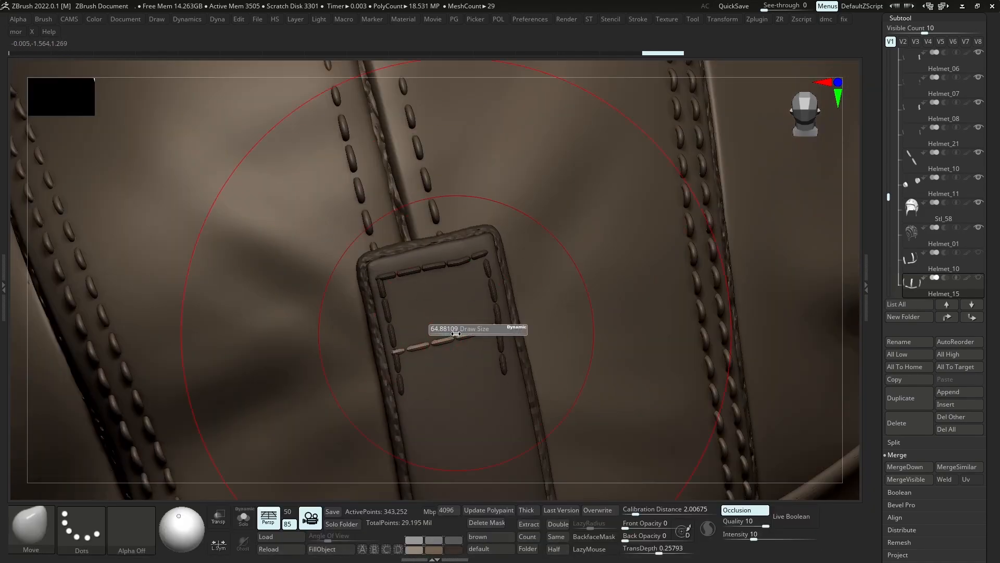
right_click_drag(453, 333, 449, 338)
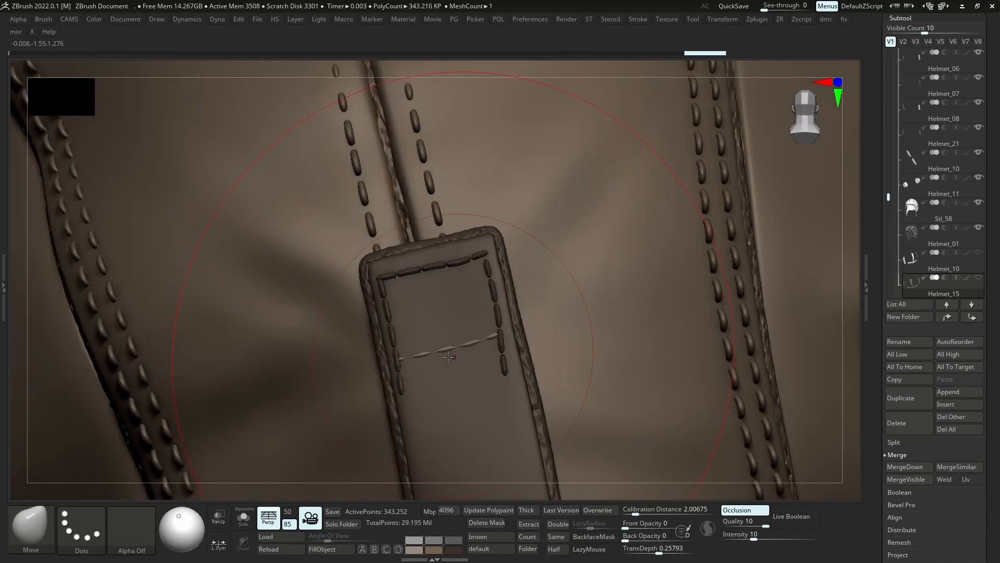
key("s")
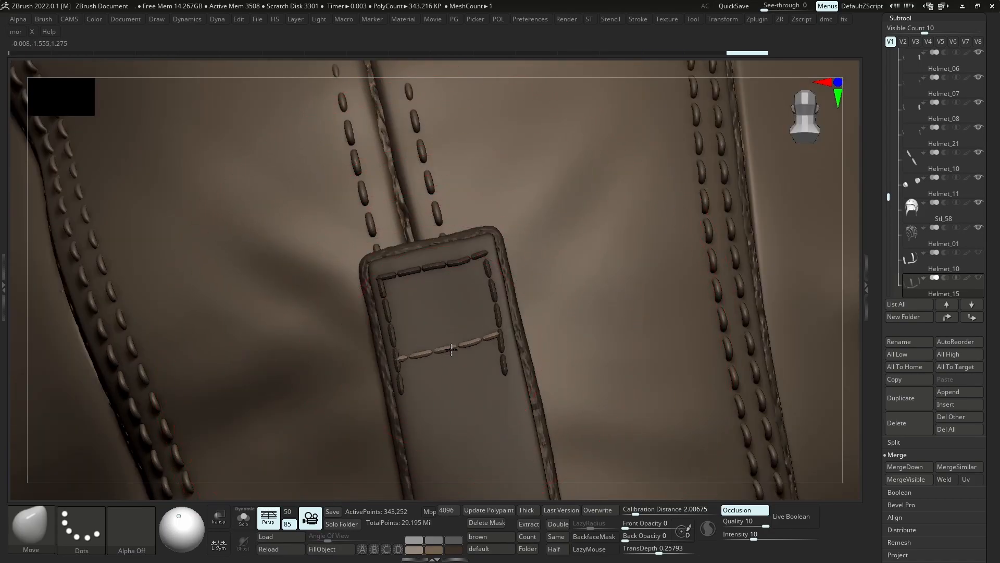
key("ctrl")
right_click_drag(448, 352, 438, 292, "ctrl")
mouse_move(437, 291)
right_mouse_down()
mouse_move(459, 406)
mouse_move(458, 333)
mouse_move(454, 375)
mouse_move(446, 381)
mouse_move(432, 363)
right_mouse_up()
Switch back to the close single stitch curve brush and set its draw size to 6
key("b")
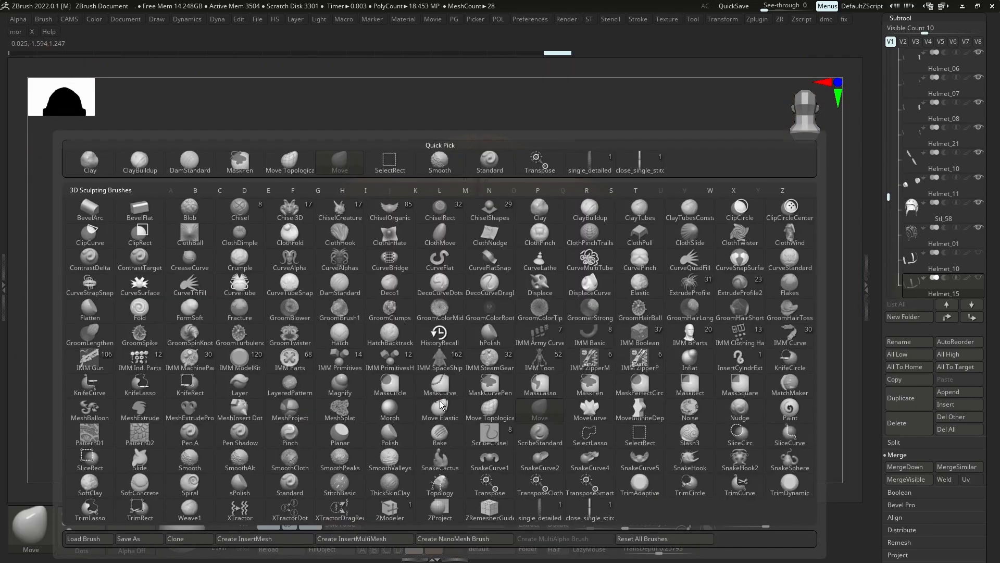
key("s")
left_click(490, 307)
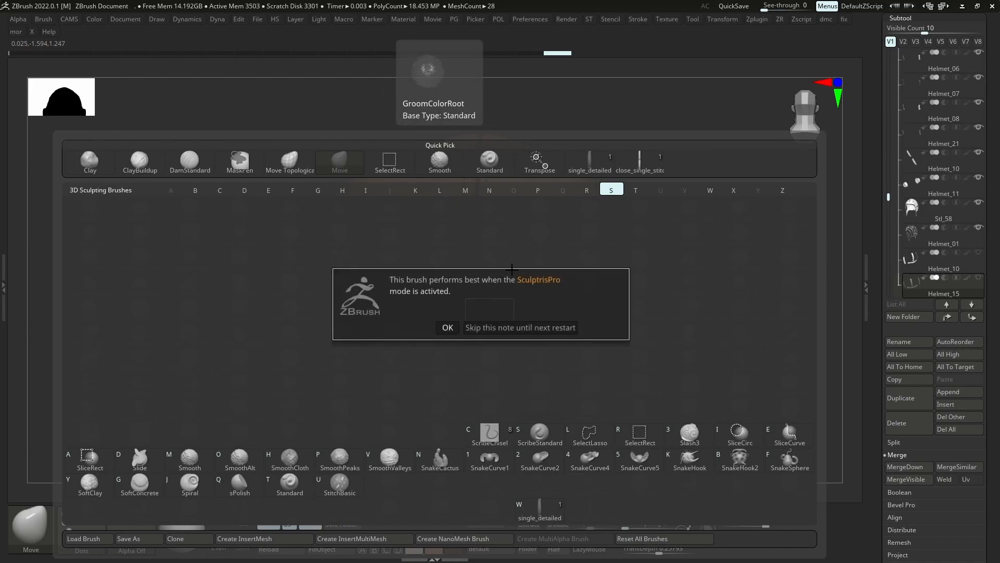
left_click(449, 328)
key("b")
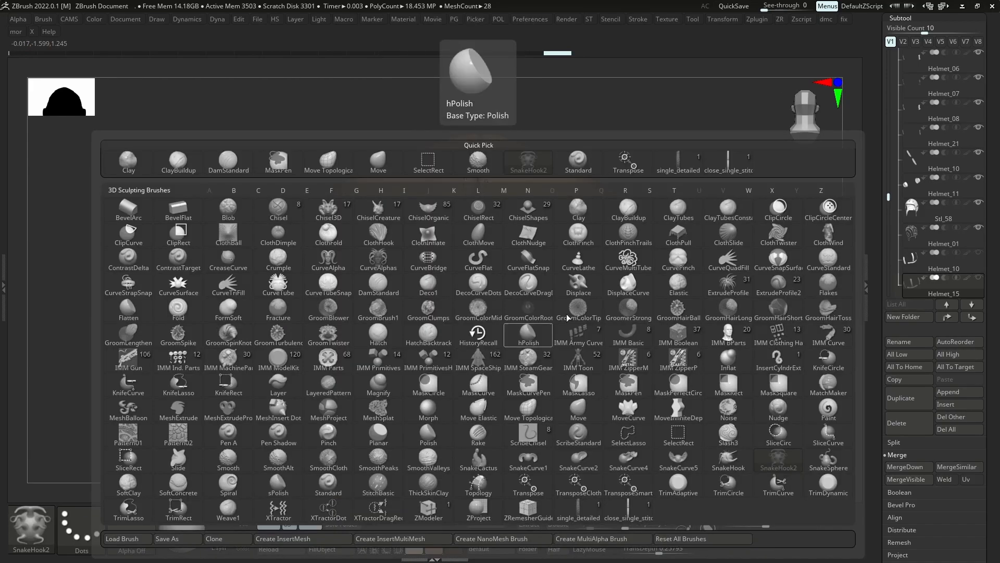
left_click(729, 171)
mouse_move(917, 159)
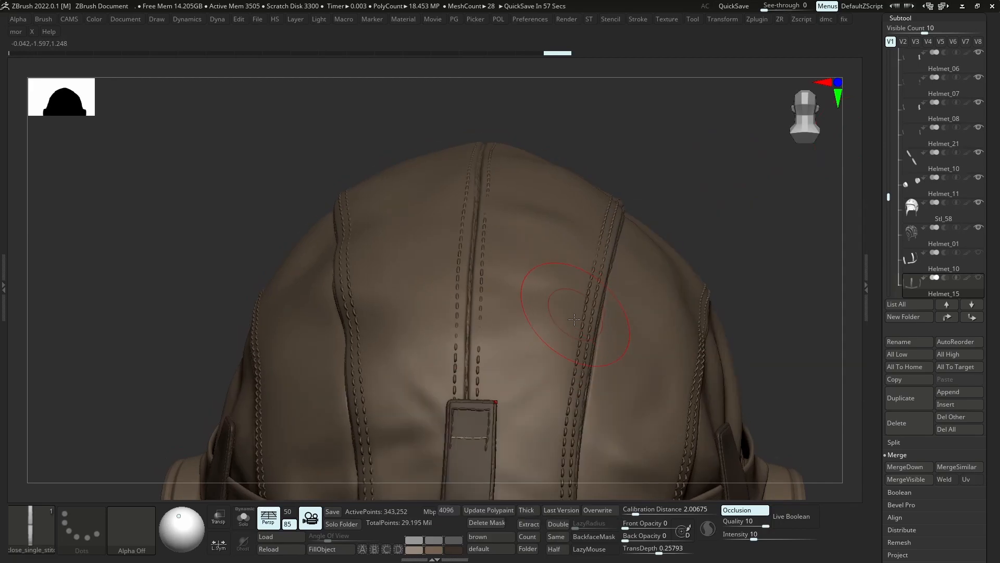
key("s")
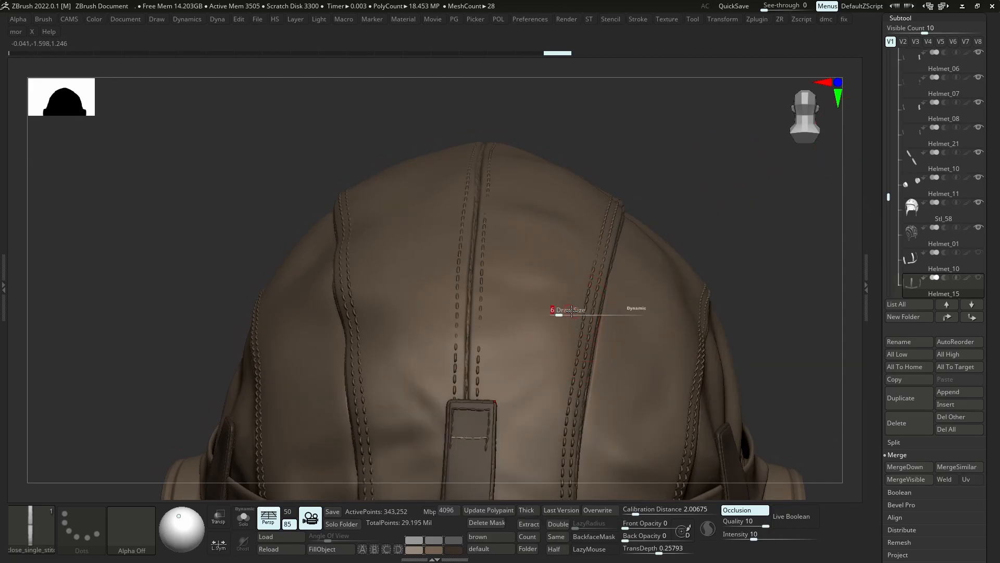
Try a diagonal stitch row inside the stitched box on the strap's upper end and undo it
right_click_drag(491, 400, 493, 290, "alt")
right_click_drag(482, 209, 481, 254, "alt")
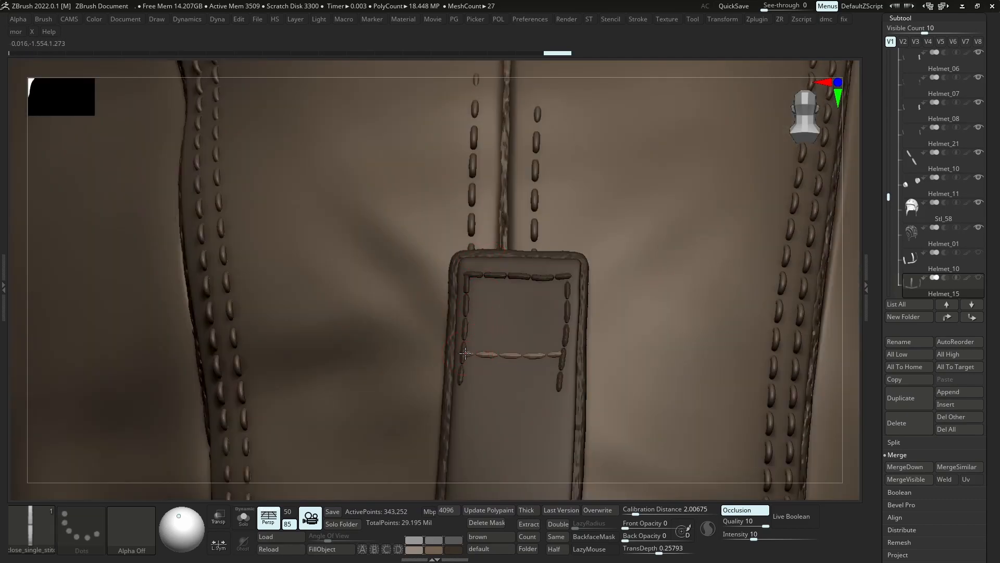
left_click_drag(568, 301, 567, 303)
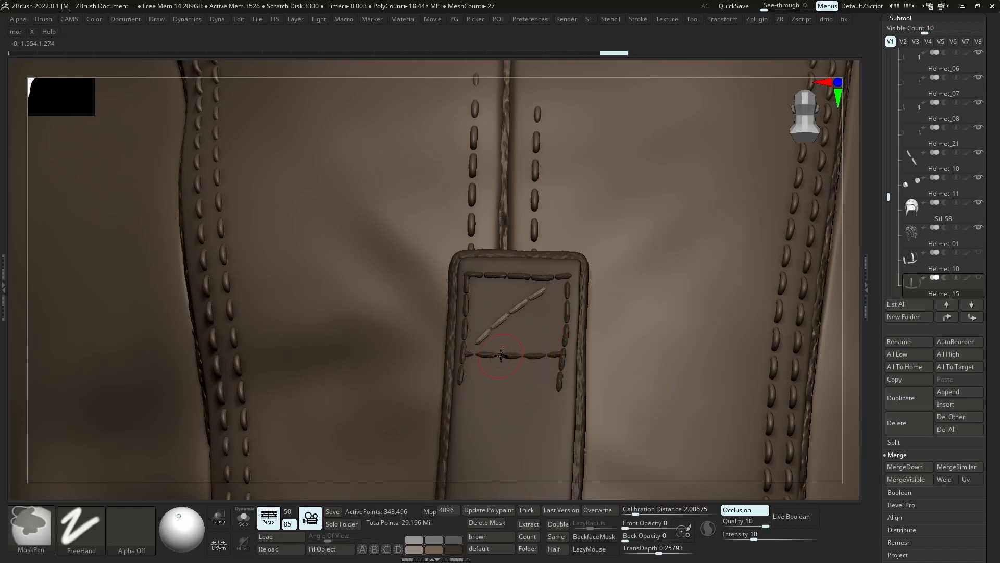
mouse_move(501, 348)
right_mouse_down()
mouse_move(487, 321)
mouse_move(508, 339)
right_mouse_up()
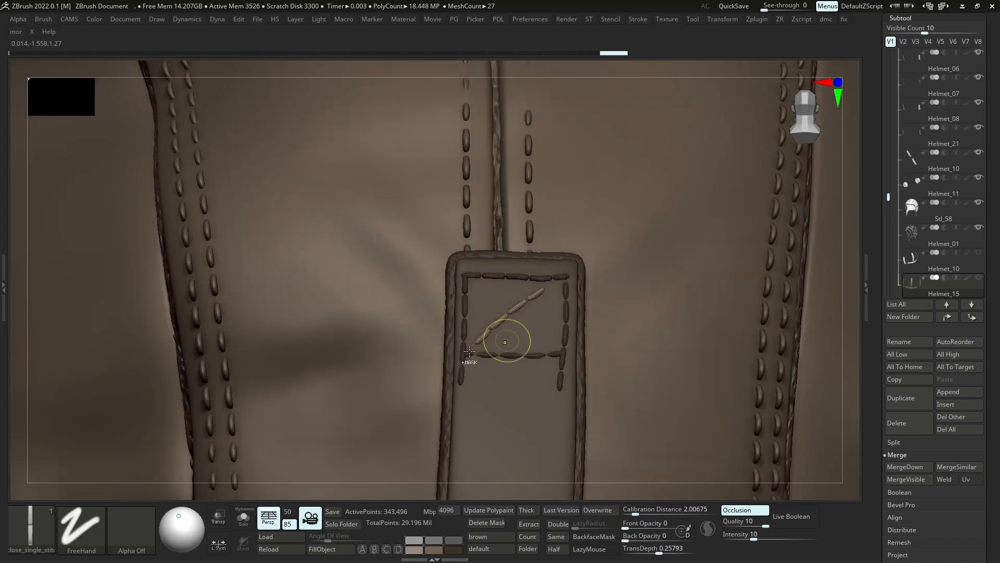
key("ctrl+z")
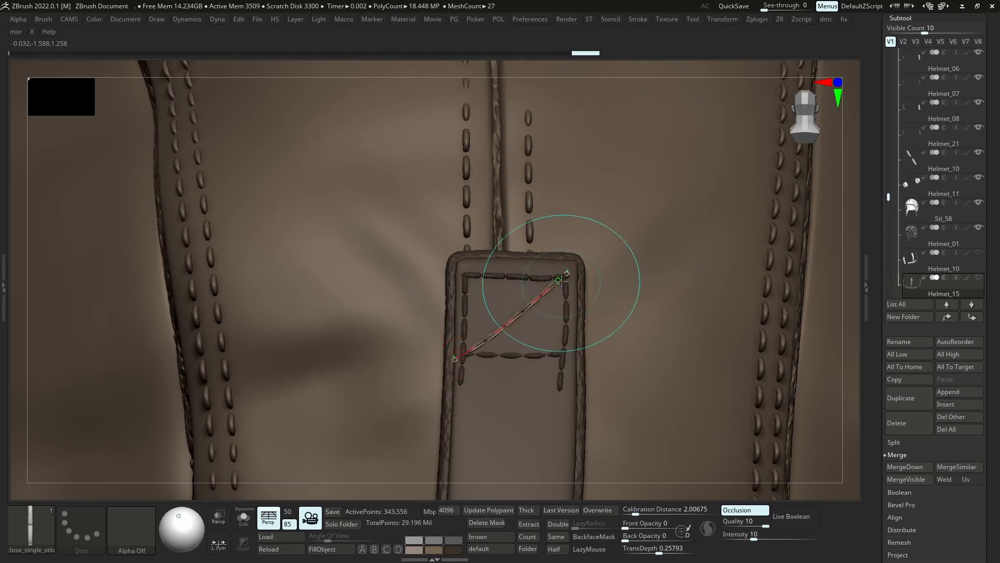
Stitch two crossing diagonal rows from corner to corner inside the box on the strap's upper end
left_click(570, 271)
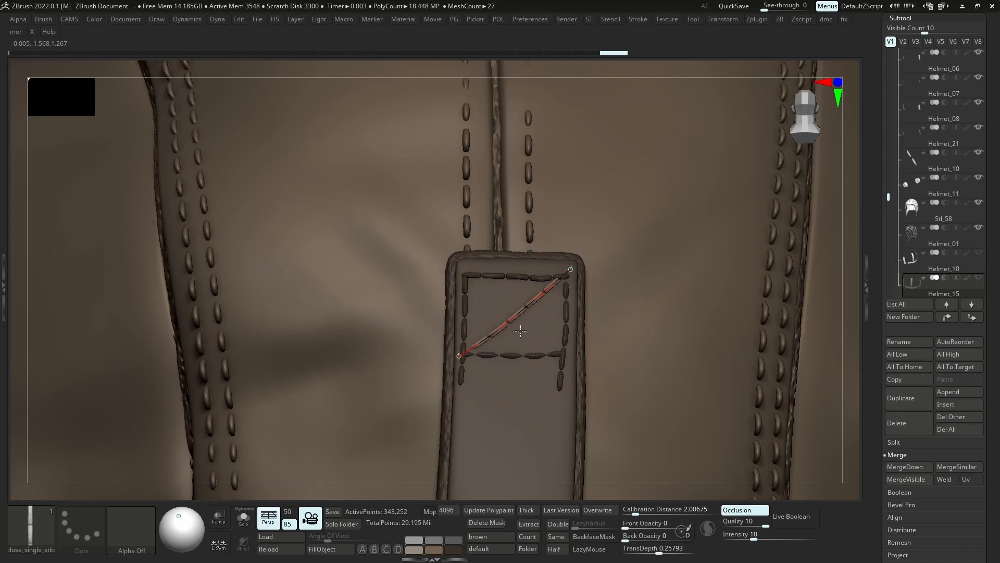
left_click(520, 331)
left_click(474, 286)
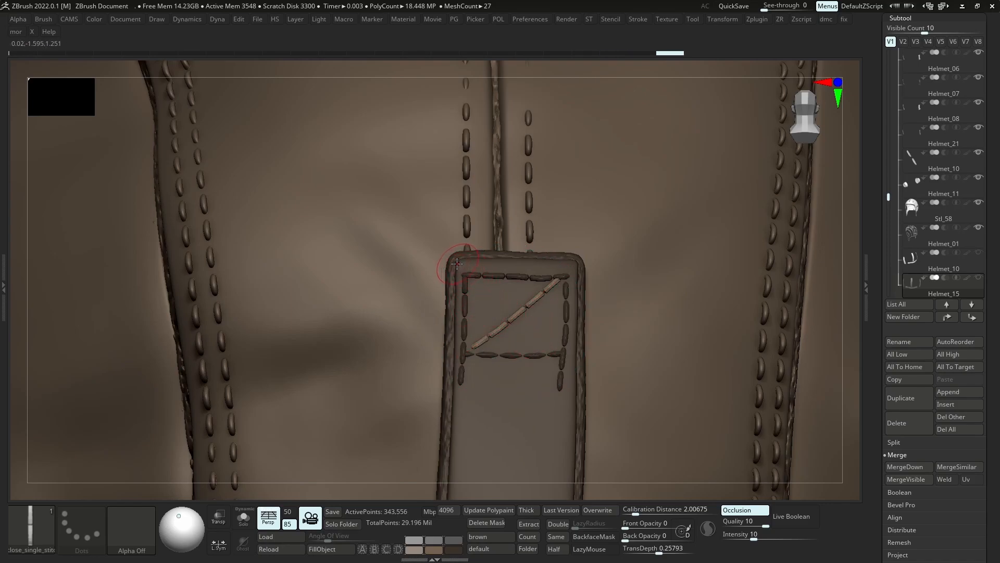
left_click_drag(456, 264, 501, 299)
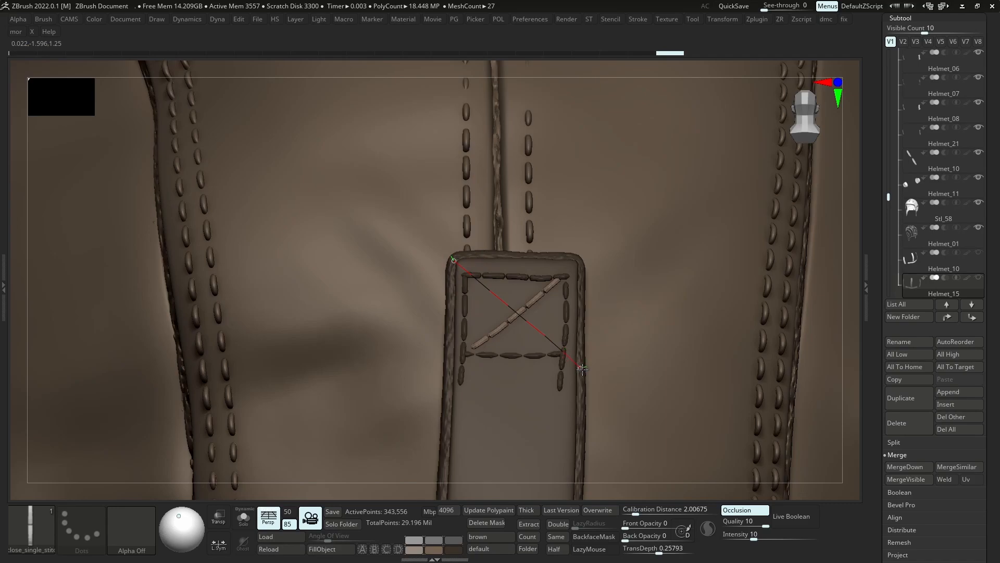
left_click_drag(582, 368, 581, 368)
left_click(550, 408)
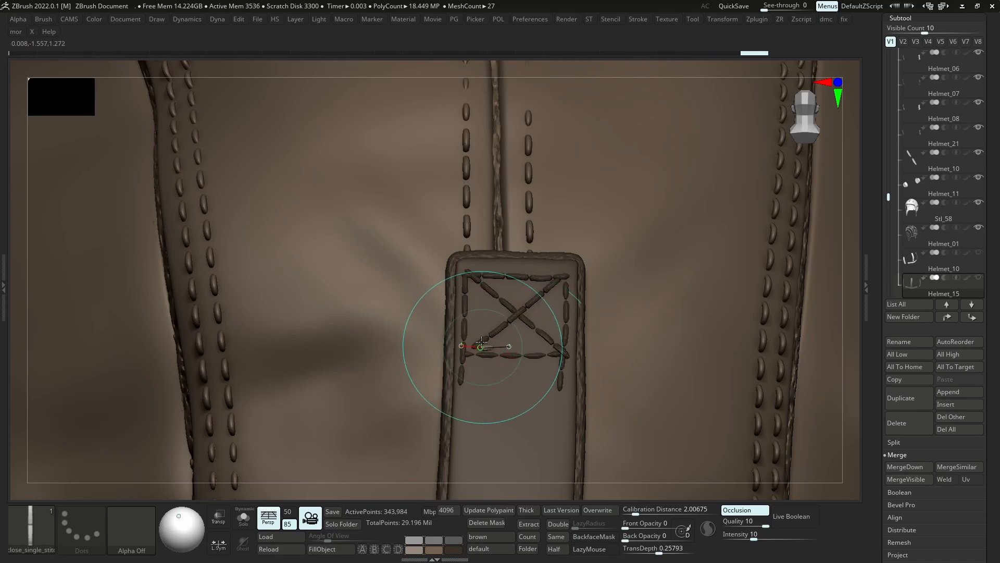
Add one short horizontal stitch at the lower-left end of the diagonal, and undo the last change after it
left_click_drag(483, 347, 482, 342)
key("b")
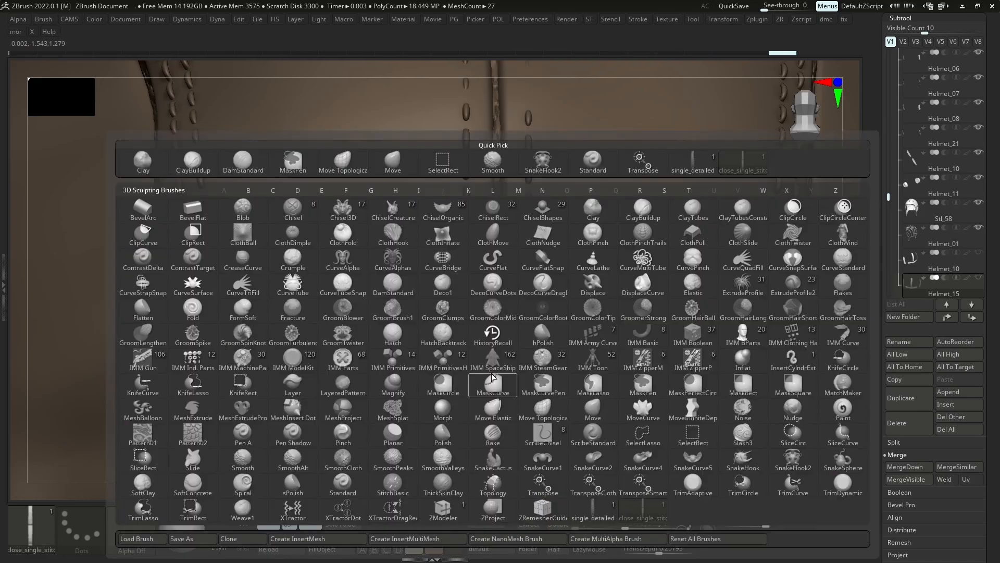
key("m")
key("p")
key("f")
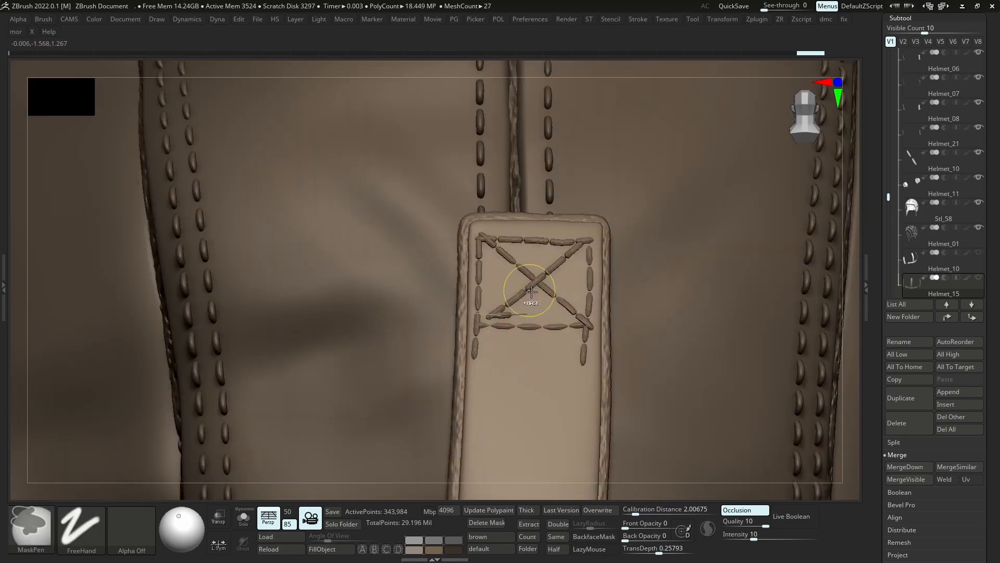
key("ctrl+z")
key("b")
left_click(782, 162)
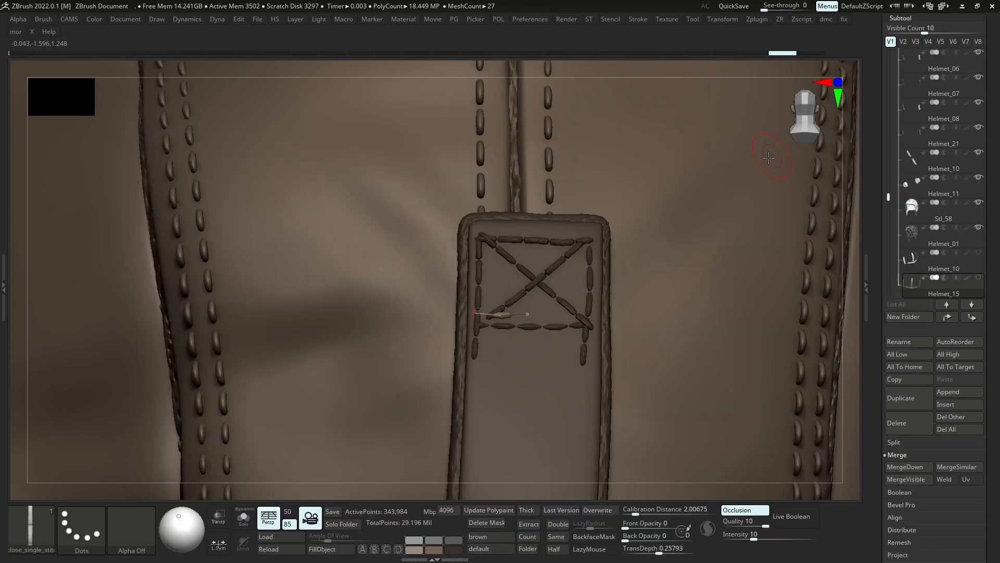
Stretch the short stitch horizontally with the Move brush and clear the mask from the strap
key("b")
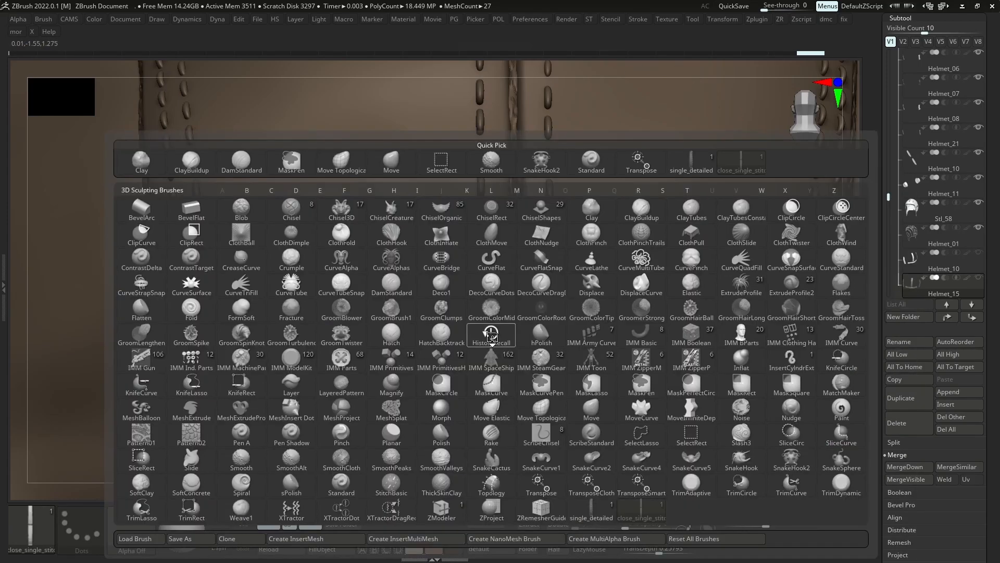
key("m")
key("v")
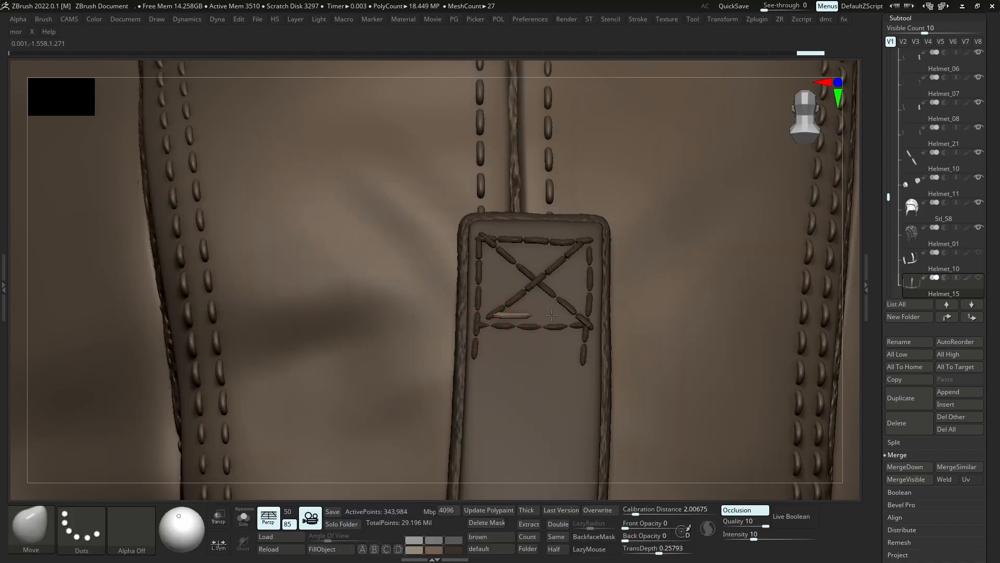
left_click_drag(552, 315, 553, 315)
left_click_drag(493, 315, 483, 322)
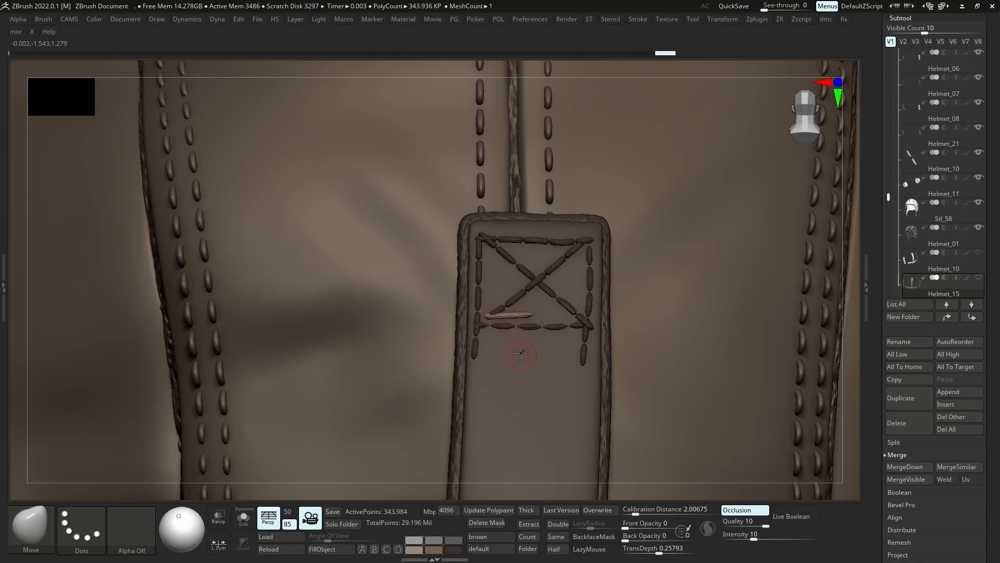
right_click_drag(549, 340, 715, 214, "ctrl")
left_click_drag(714, 214, 719, 247, "ctrl")
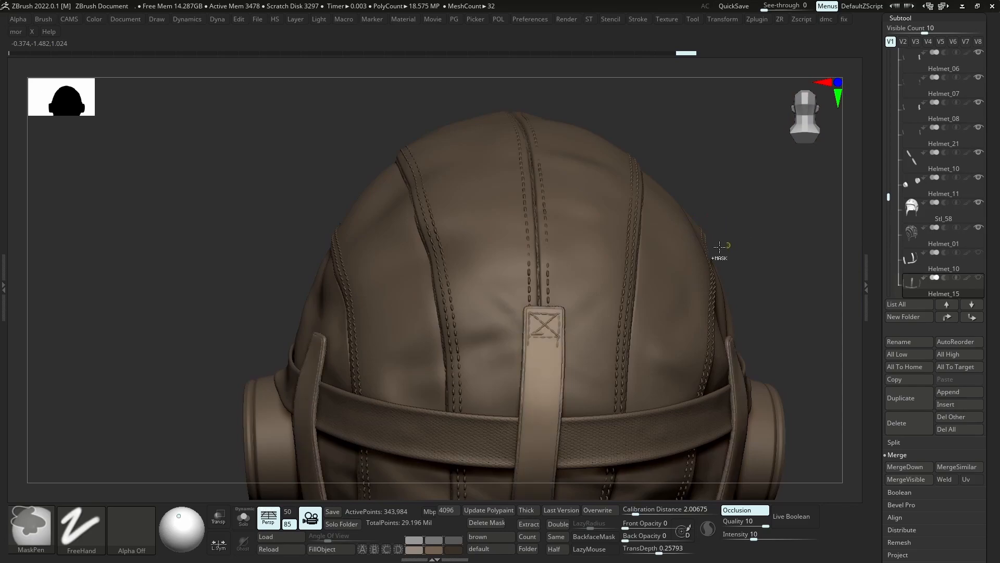
Reselect the close single stitch brush and adjust its draw size for the back strap's lower end
right_click_drag(547, 337, 555, 390, "ctrl")
left_click_drag(565, 346, 561, 351)
mouse_move(558, 359)
right_mouse_down("ctrl")
mouse_move(535, 244)
mouse_move(520, 286)
right_mouse_up("ctrl")
mouse_move(499, 366)
right_mouse_down("alt")
mouse_move(495, 337)
mouse_move(508, 308)
mouse_move(432, 271)
mouse_move(540, 299)
mouse_move(525, 260)
right_mouse_up("alt")
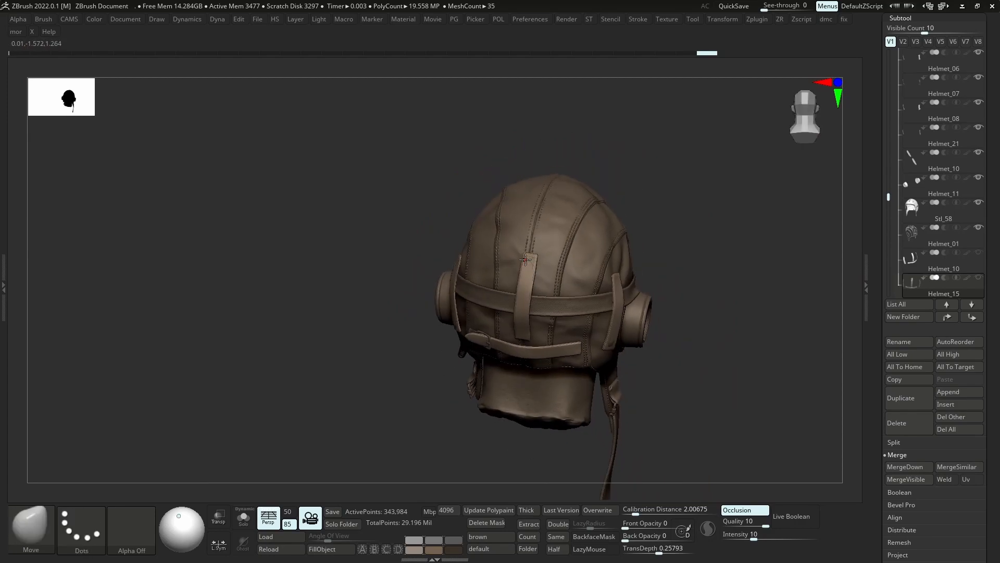
mouse_move(502, 313)
right_mouse_down()
mouse_move(532, 298)
mouse_move(575, 345)
mouse_move(577, 309)
right_mouse_up()
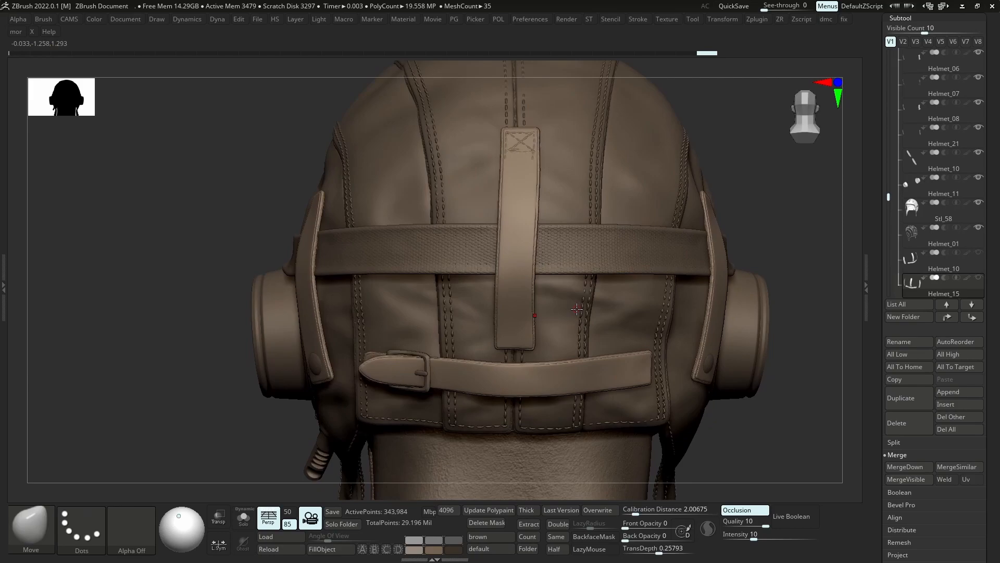
key("b")
left_click(826, 161)
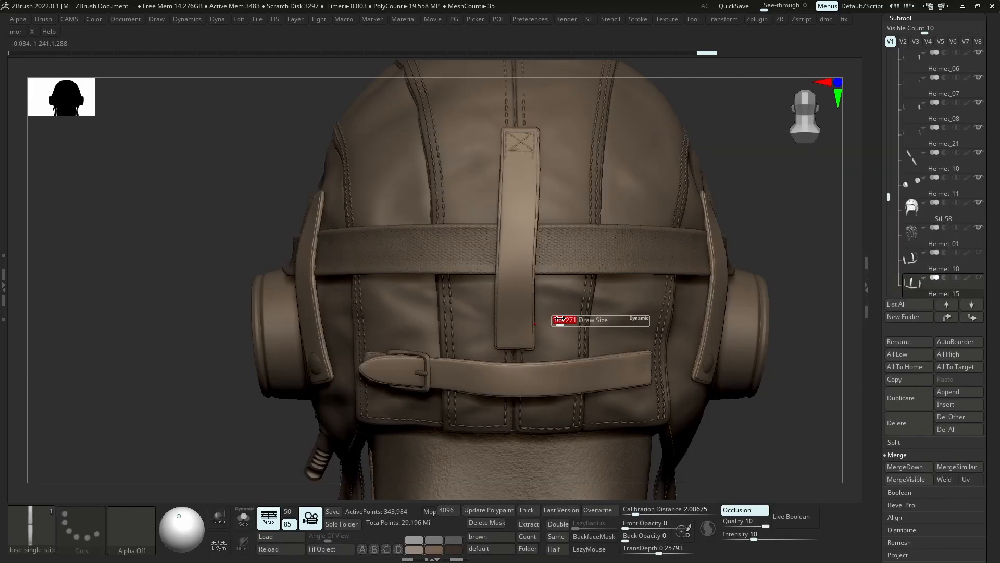
key("s")
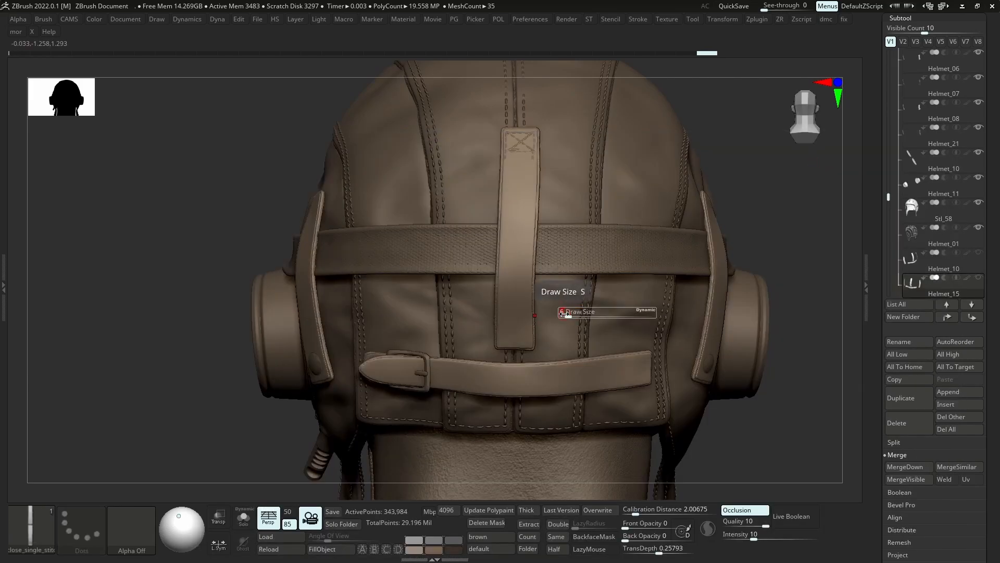
key("Return")
Isolate the straps and stitch a horizontal row across the lower end of the vertical back strap
right_click_drag(532, 187, 528, 209)
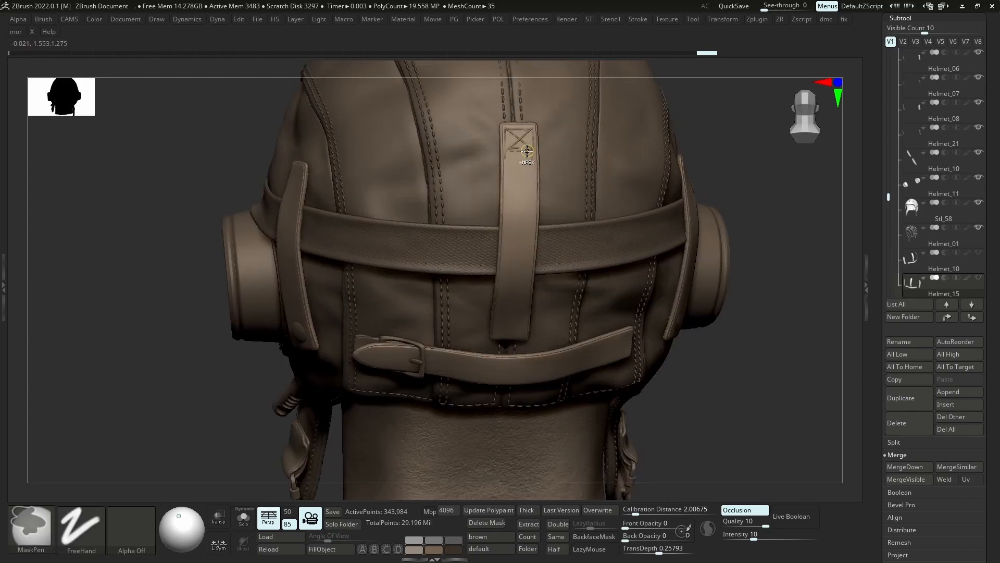
mouse_move(519, 134)
right_mouse_down()
mouse_move(503, 292)
mouse_move(532, 386)
mouse_move(525, 335)
mouse_move(553, 324)
mouse_move(533, 286)
mouse_move(564, 358)
mouse_move(512, 373)
right_mouse_up()
key("alt+s")
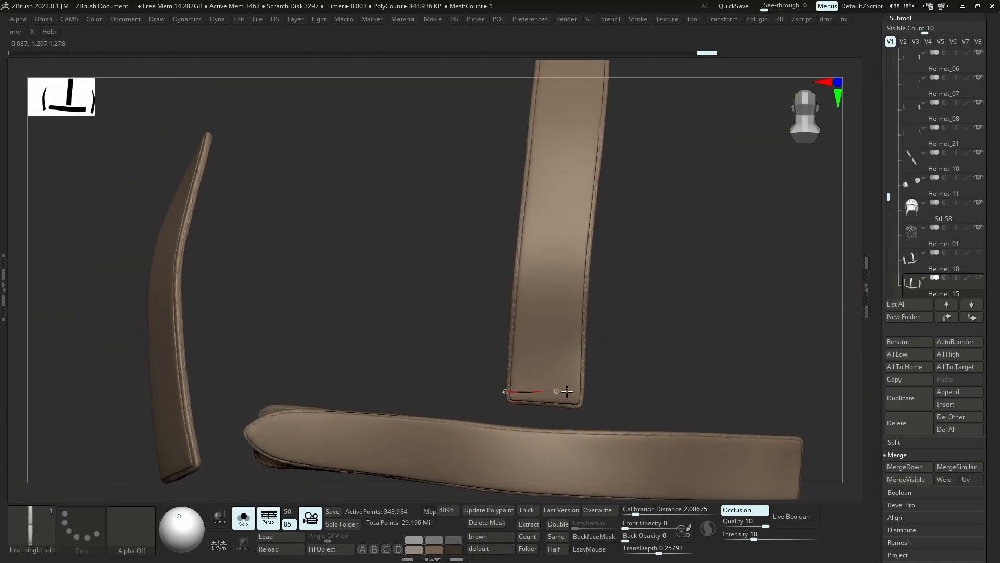
left_click_drag(585, 393, 582, 394)
left_click(579, 396)
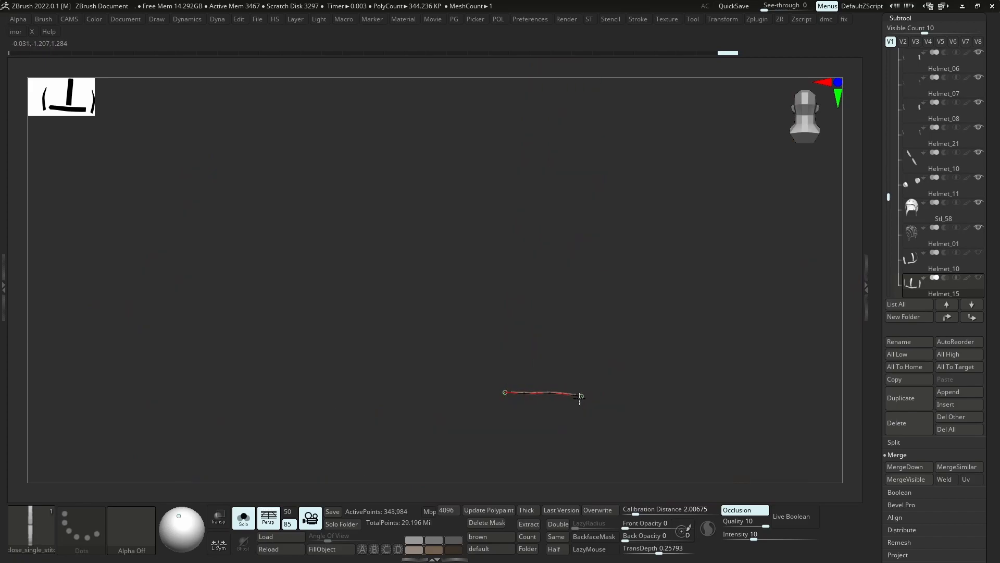
key("s")
left_click_drag(560, 351, 555, 350)
left_click(551, 391)
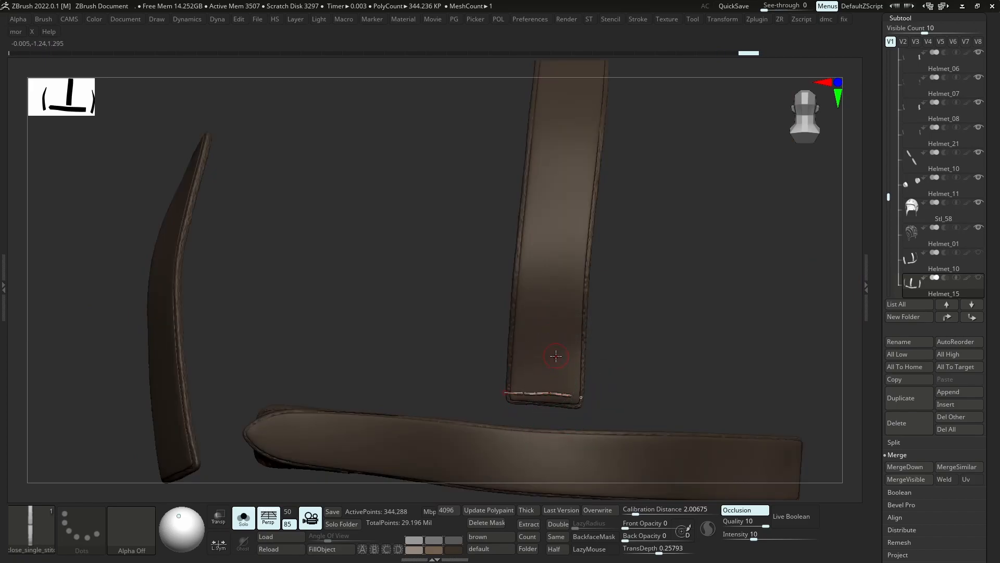
left_click(555, 356)
right_click_drag(556, 355, 528, 375)
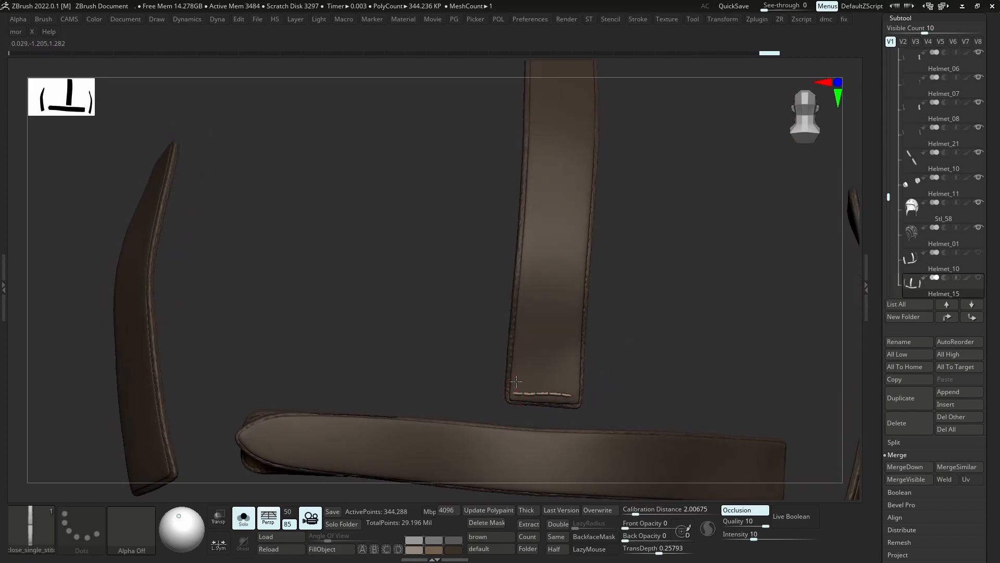
Stitch the left side of the box at the back strap's lower end, replacing the first attempt
left_click_drag(520, 359, 516, 392)
key("ctrl+z")
left_click_drag(536, 348, 529, 344)
left_click(523, 340)
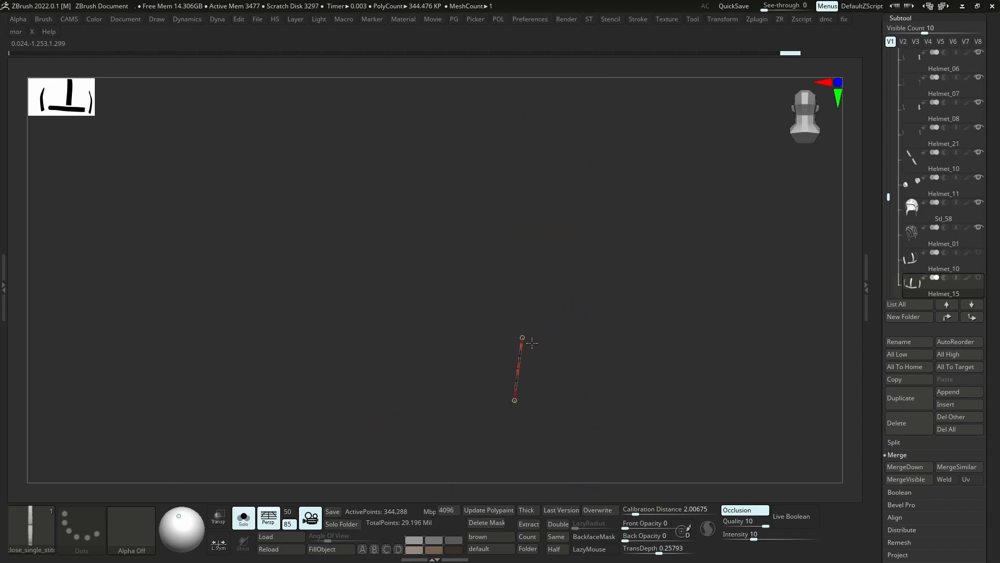
right_click_drag(542, 354, 573, 384)
Stitch the right side of the box and close it with a horizontal row across its upper edge
left_click(568, 359)
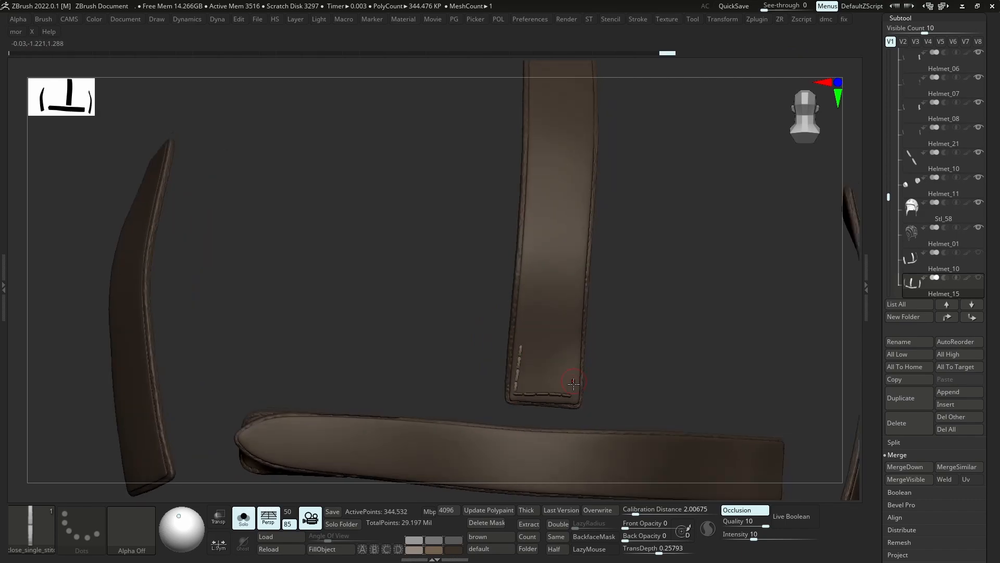
left_click(573, 336, "ctrl+shift")
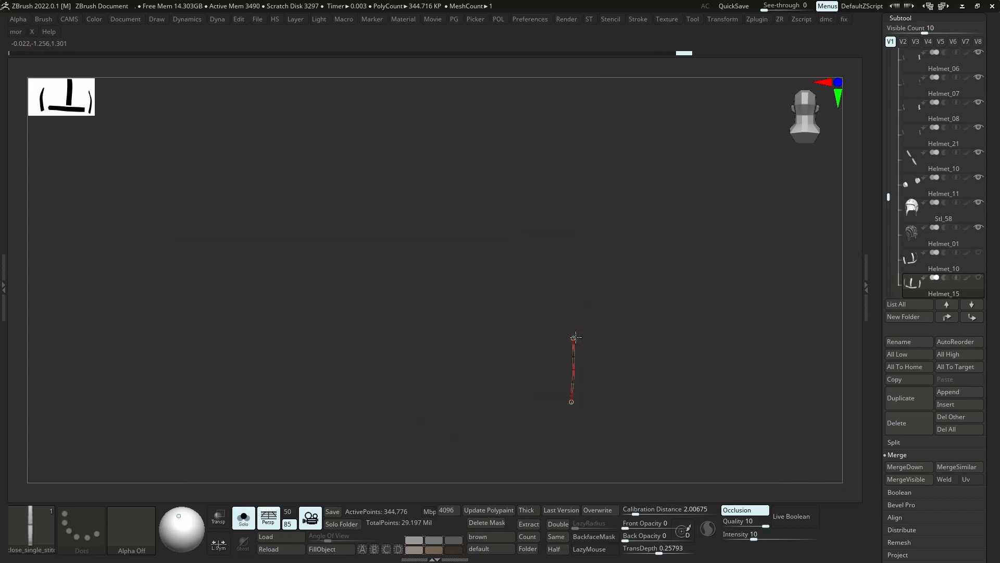
left_click(569, 354, "ctrl")
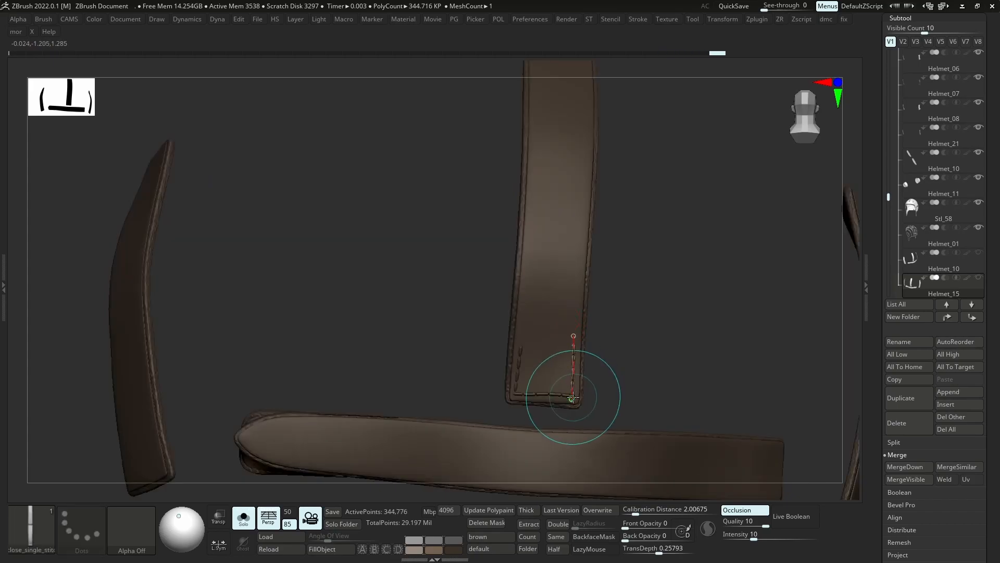
left_click(571, 401)
left_click(571, 403, "ctrl+shift")
right_click_drag(524, 338, 523, 347)
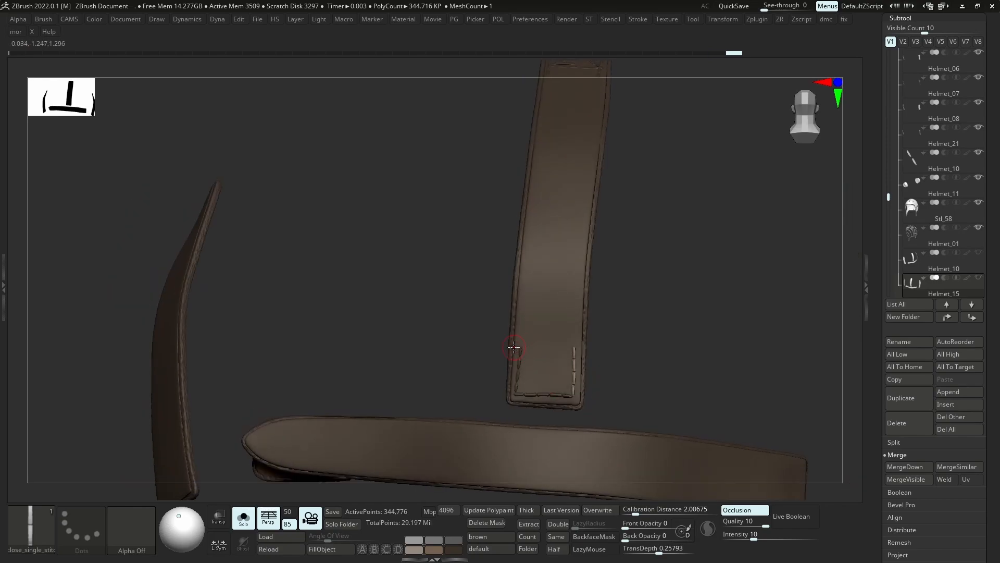
left_click(582, 346, "ctrl+shift")
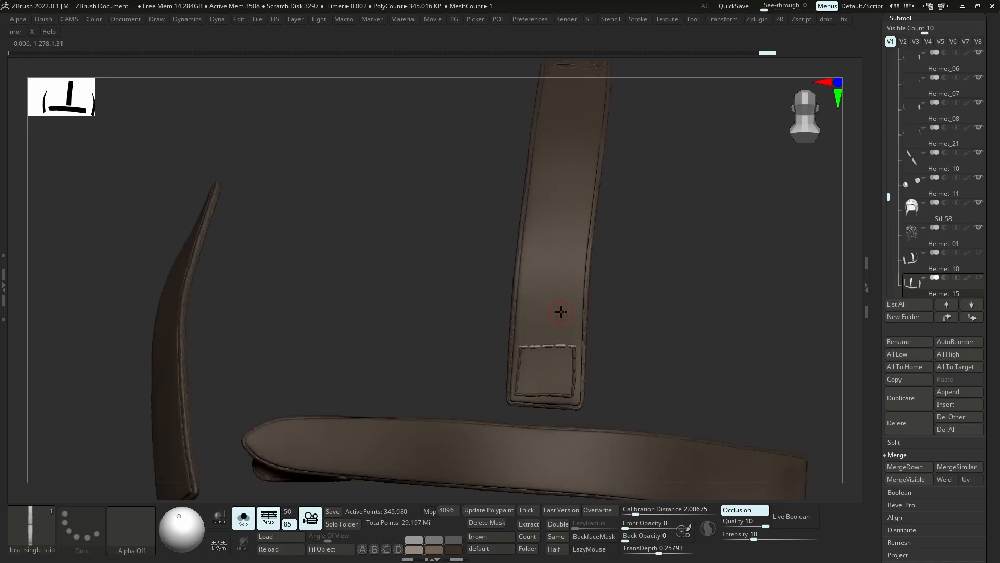
Adjust the ends of the box's upper stitch row with the Move brush, show the whole helmet, and clear the mask from the straps
mouse_move(560, 312)
right_mouse_down("ctrl")
mouse_move(574, 286)
mouse_move(548, 353)
mouse_move(547, 341)
mouse_move(549, 414)
right_mouse_up("ctrl")
key("b")
key("m")
key("v")
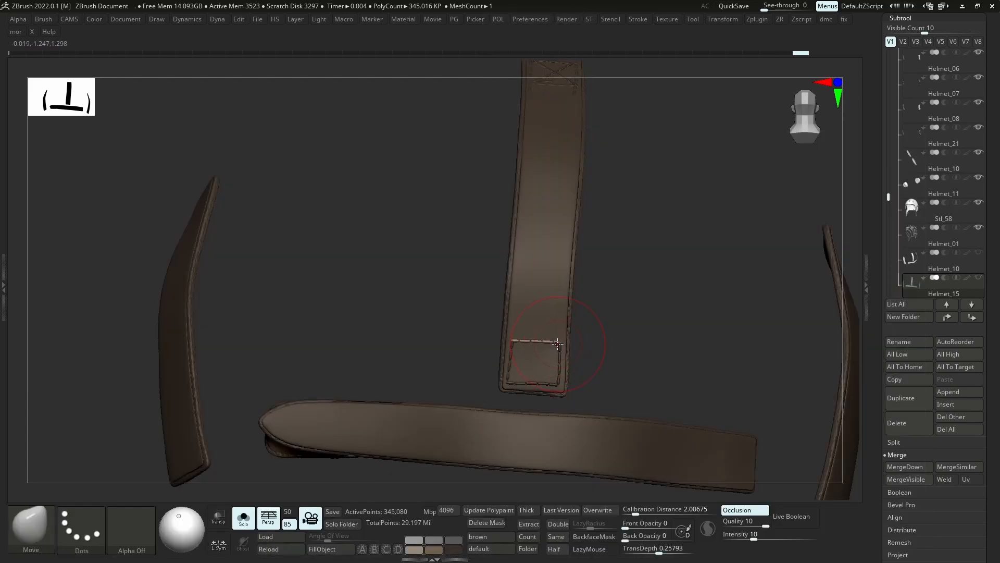
key("s")
left_click_drag(558, 344, 564, 344)
right_click_drag(552, 343, 583, 299, "ctrl")
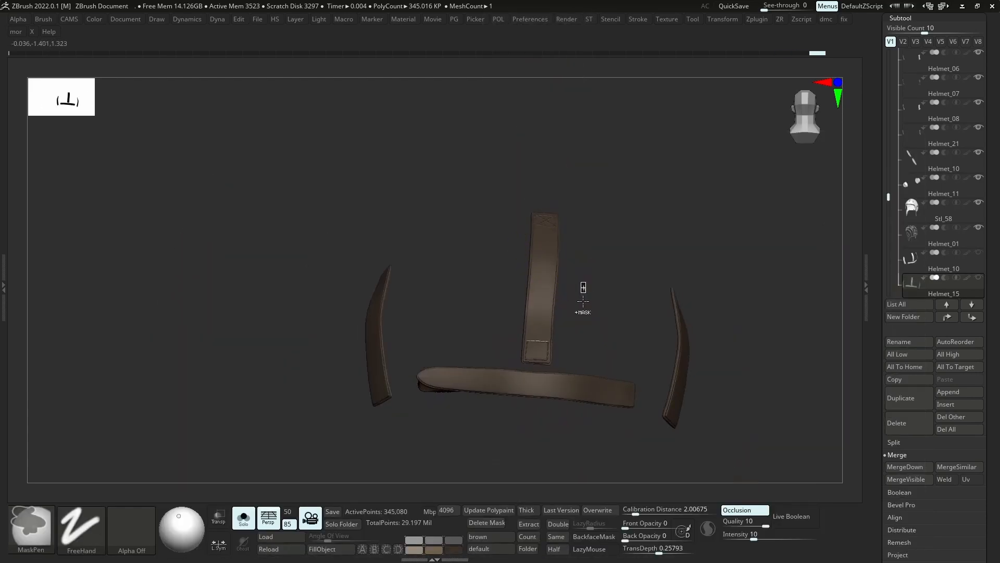
key("shift+s")
mouse_move(586, 334)
right_mouse_down()
mouse_move(575, 359)
mouse_move(562, 357)
mouse_move(570, 341)
mouse_move(551, 327)
mouse_move(557, 337)
right_mouse_up()
key("ctrl+a")
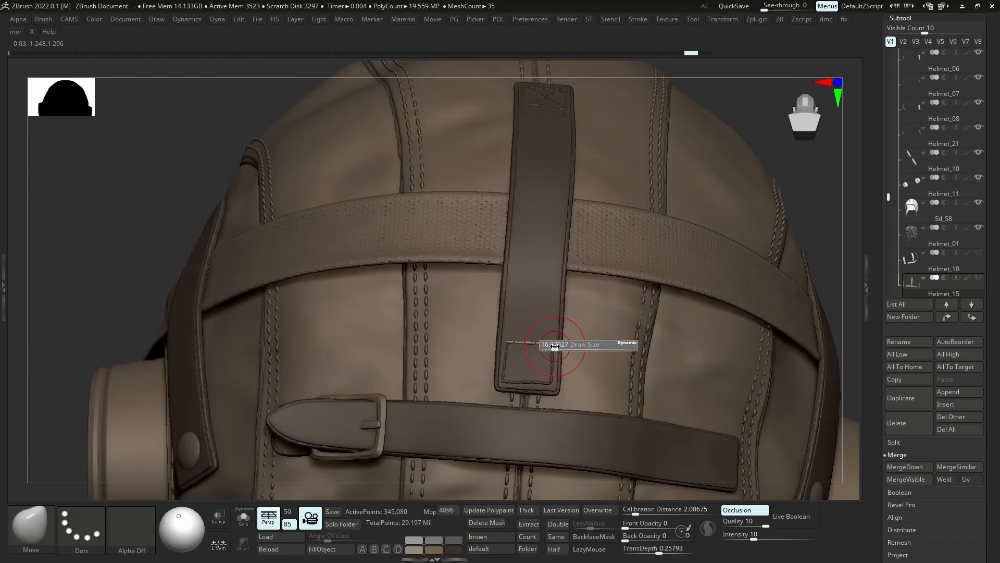
left_click_drag(560, 343, 507, 342)
left_click_drag(776, 159, 790, 165, "ctrl")
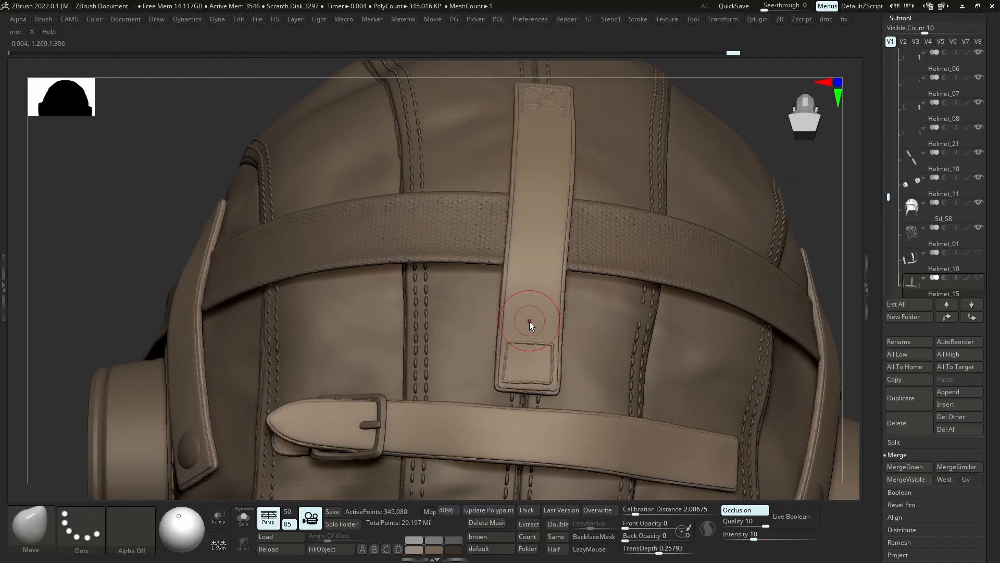
Reselect the close single stitch brush, reduce its draw size, and stitch two crossing diagonals inside the lower box
key("b")
left_click(762, 187)
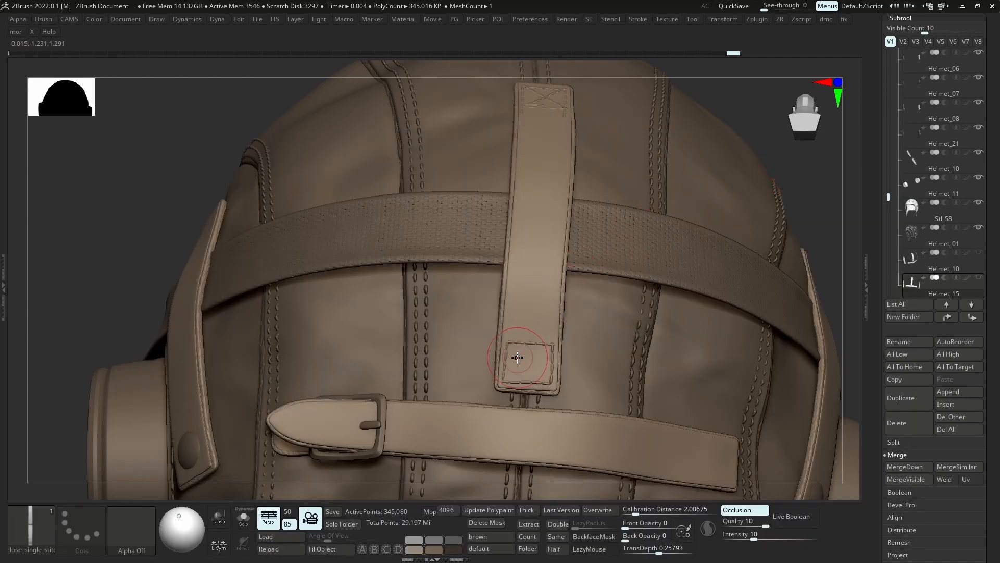
key("s")
left_click_drag(519, 357, 508, 357)
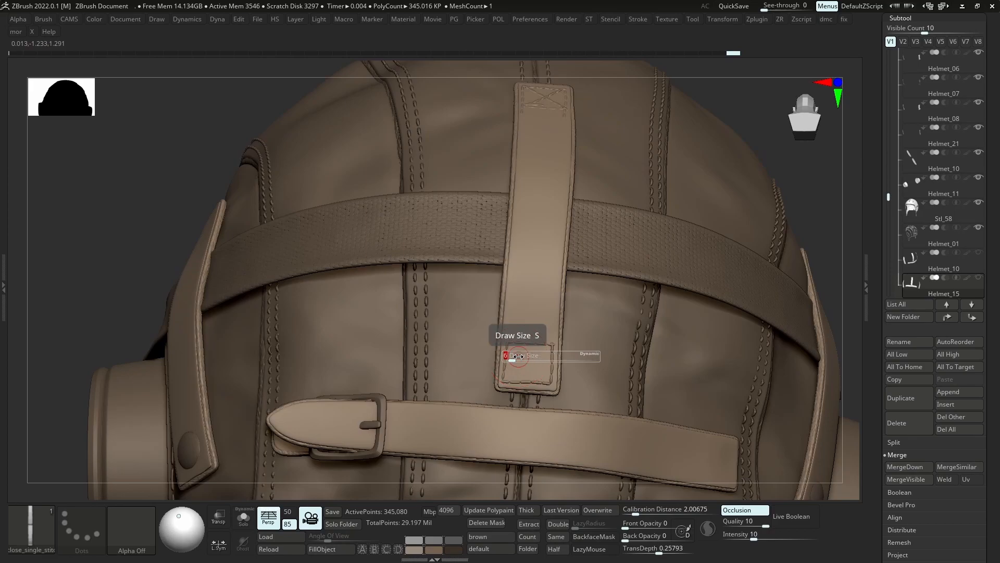
right_click_drag(511, 354, 511, 344)
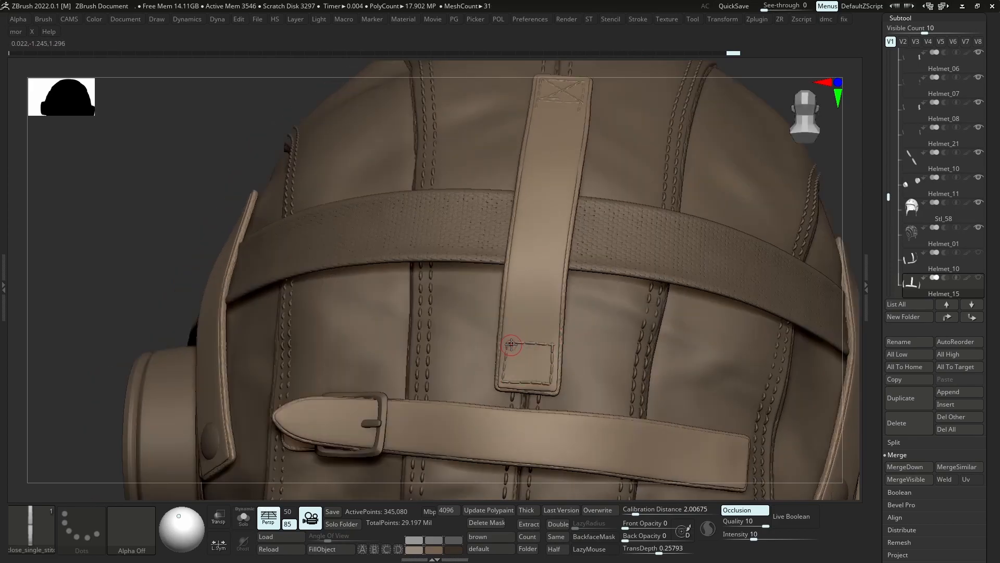
left_click_drag(512, 349, 503, 336)
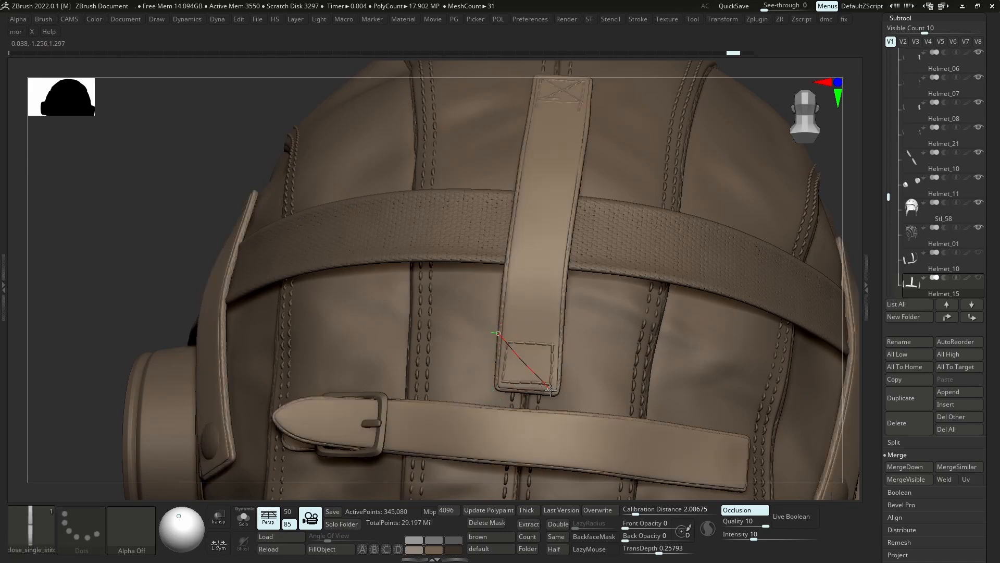
left_click_drag(551, 392, 555, 388)
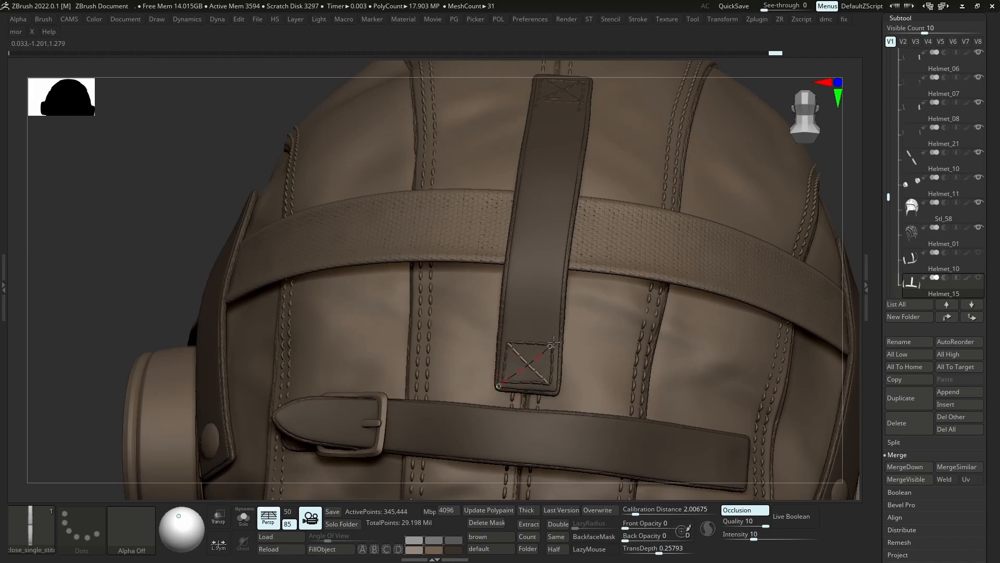
left_click_drag(553, 333, 554, 340)
left_click(533, 305)
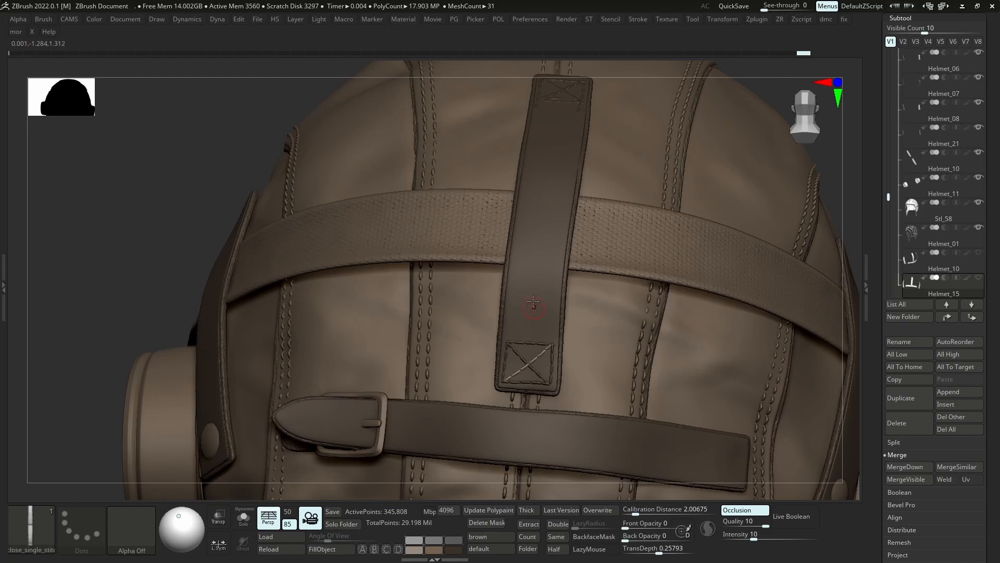
Stitch an extra horizontal row just above the lower box, align its curve with the box, and clear the mask
mouse_move(517, 325)
right_mouse_down("ctrl")
mouse_move(534, 352)
mouse_move(515, 330)
right_mouse_up("ctrl")
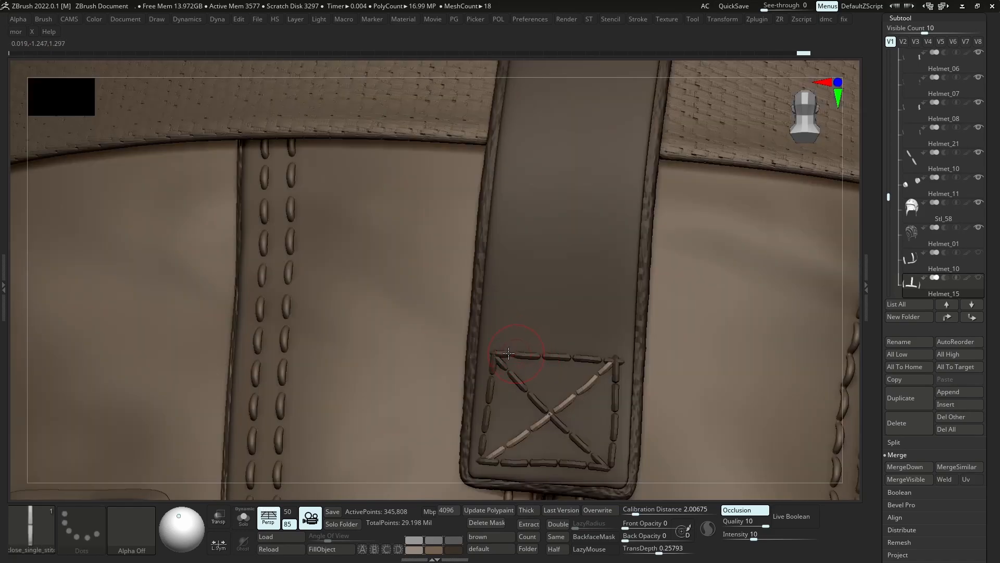
left_click(607, 341)
left_click_drag(610, 341, 612, 344)
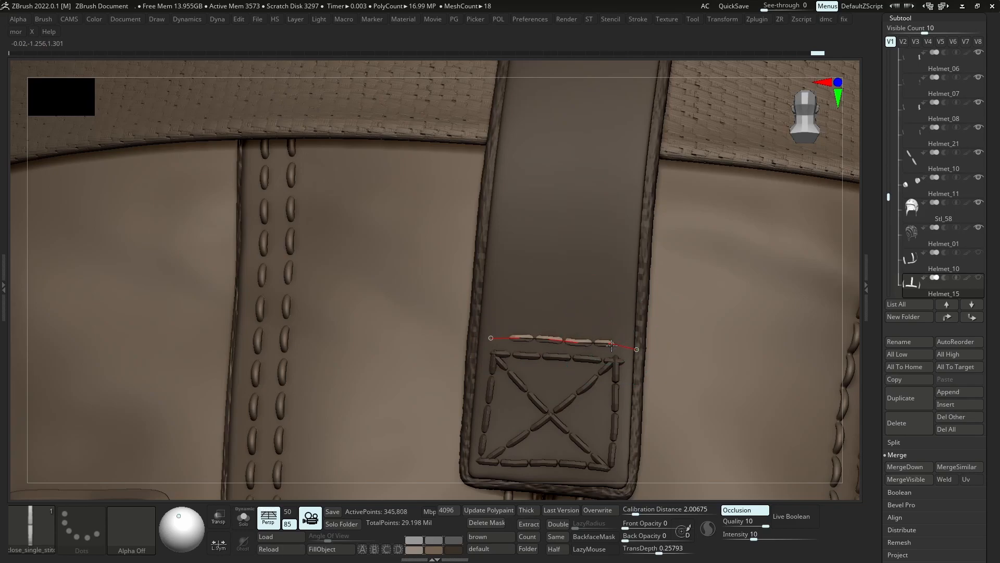
left_click_drag(517, 341, 512, 345)
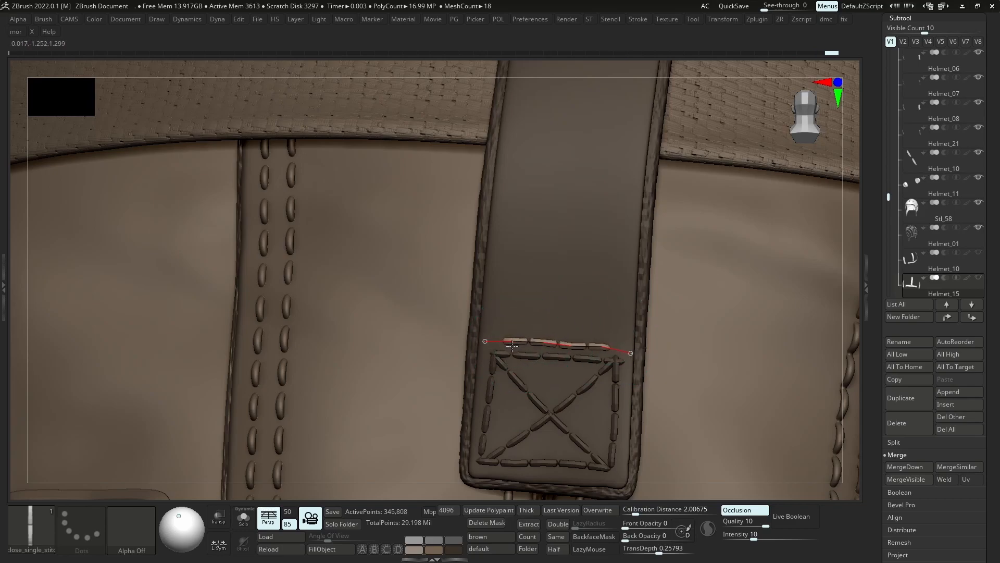
left_click(557, 338)
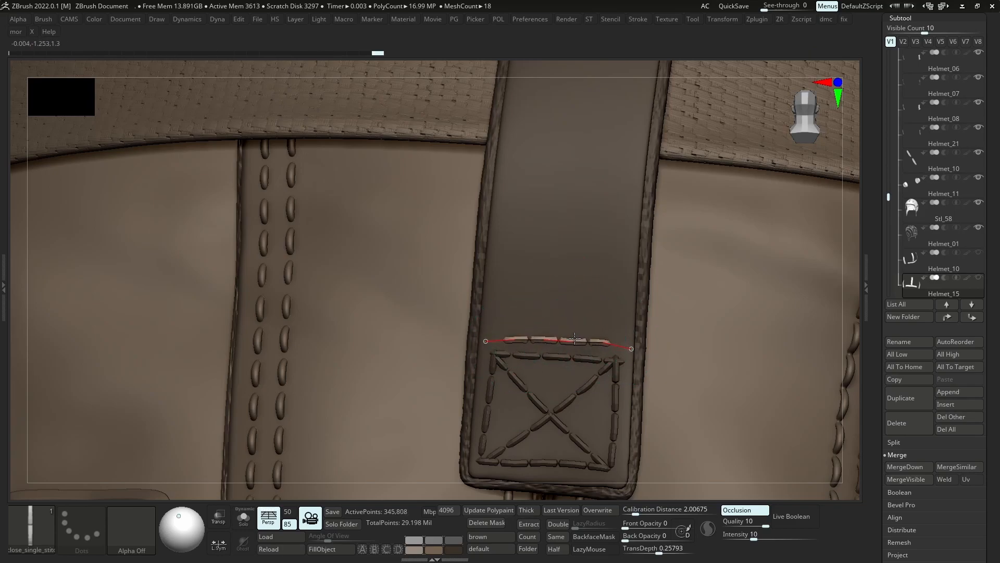
right_click_drag(569, 305, 550, 216, "ctrl")
right_click_drag(556, 286, 573, 271, "ctrl")
left_click_drag(706, 194, 719, 209, "ctrl")
right_click_drag(706, 219, 729, 213)
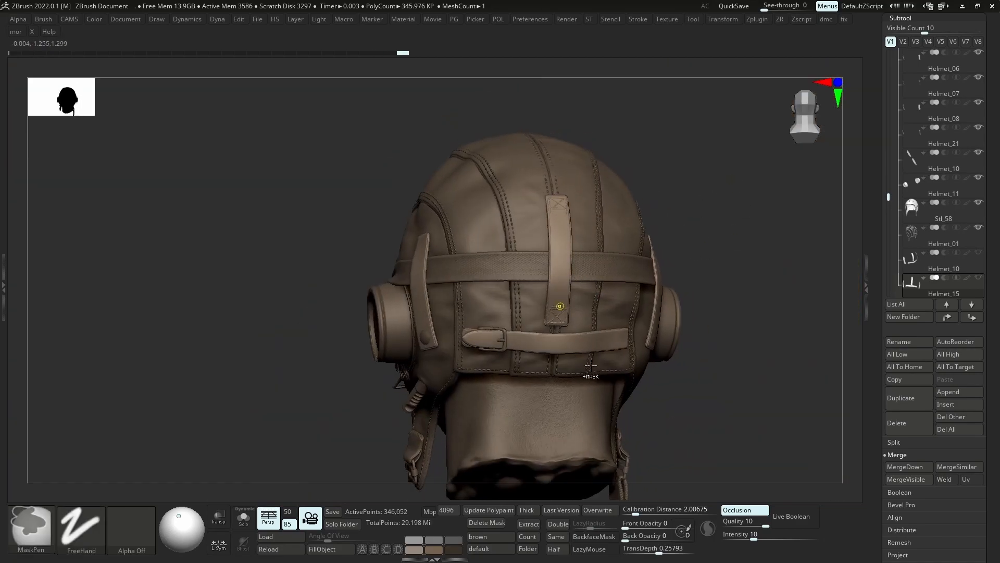
Choose the Move Topological brush, isolate the straps, and regroup the strap parts and stitch rows into new polygroups
mouse_move(589, 366)
right_mouse_down("ctrl")
mouse_move(570, 322)
mouse_move(643, 455)
mouse_move(708, 529)
right_mouse_up("ctrl")
key("b")
key("m")
key("t")
key("shift+s")
key("shift+f")
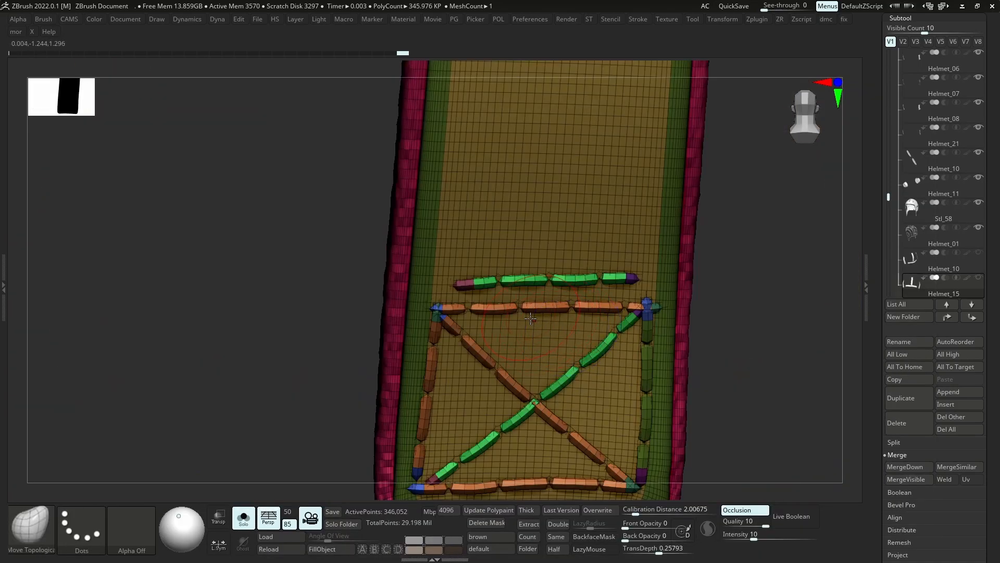
right_click_drag(728, 384, 747, 376)
right_click_drag(487, 304, 572, 323, "shift")
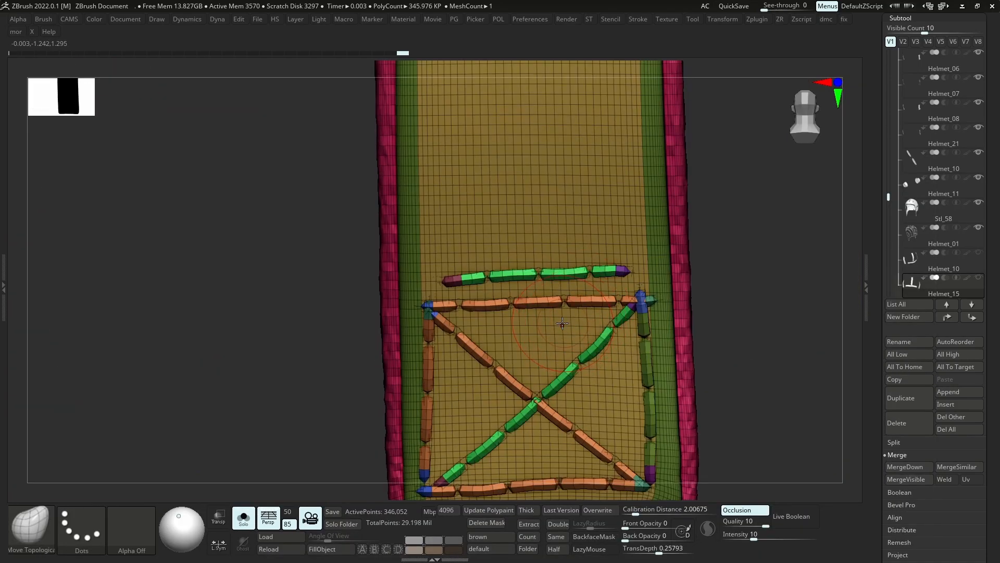
key("g")
left_click(553, 327)
right_click_drag(553, 248, 641, 294)
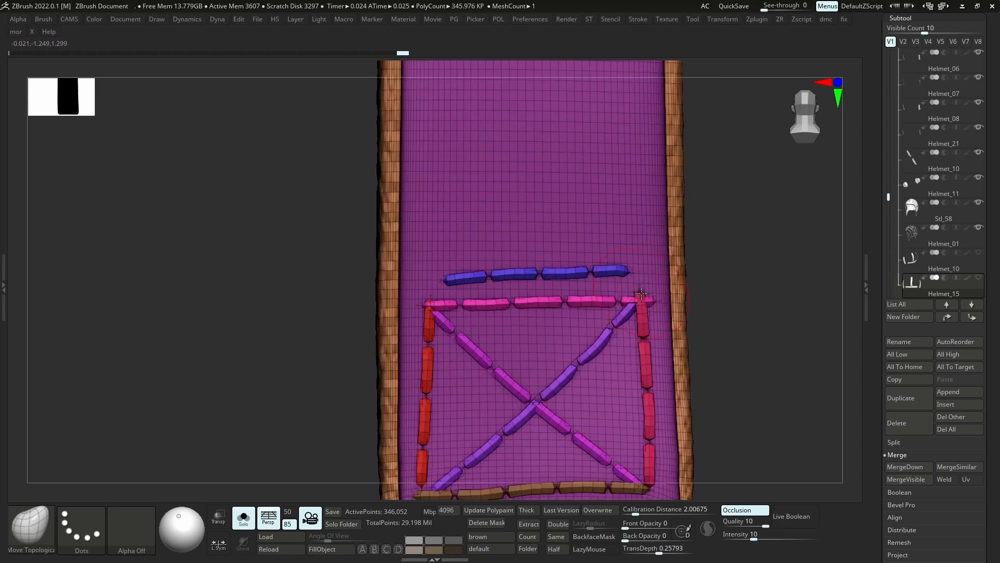
key("shift+f")
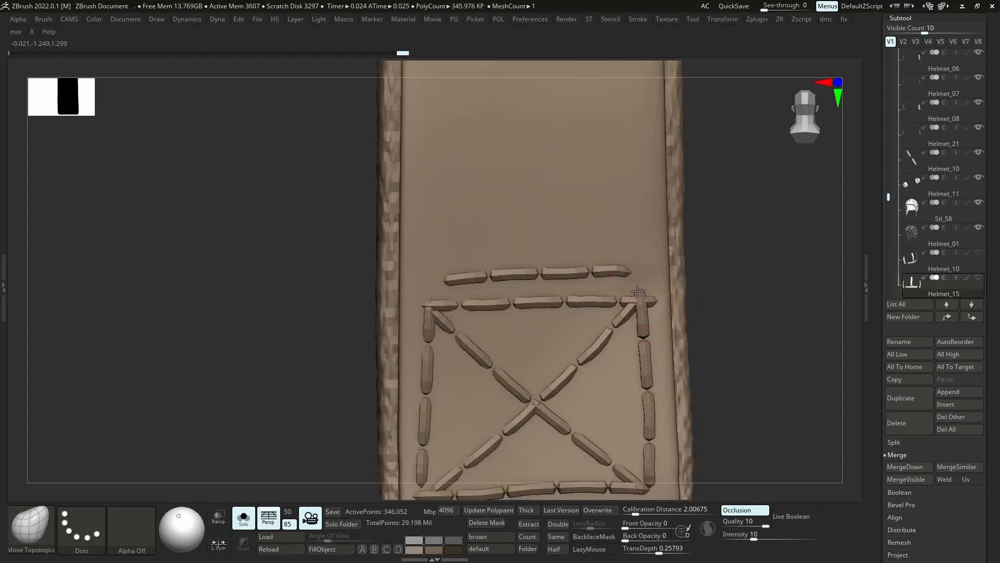
Mask the vertical strap but leave its lower box stitching unmasked, and choose the Move Topological brush
key("w")
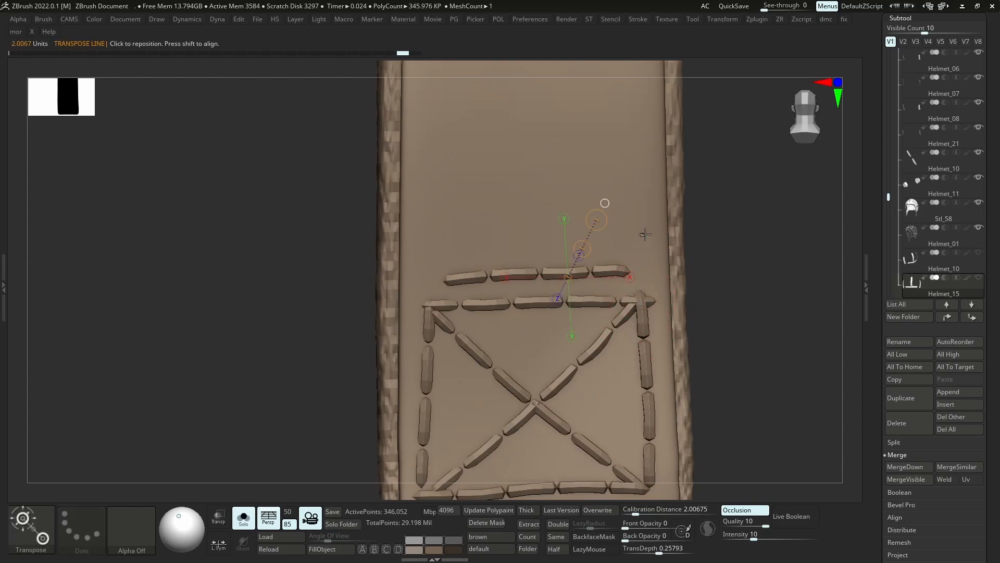
left_click_drag(645, 235, 716, 247, "ctrl")
key("b")
key("m")
key("v")
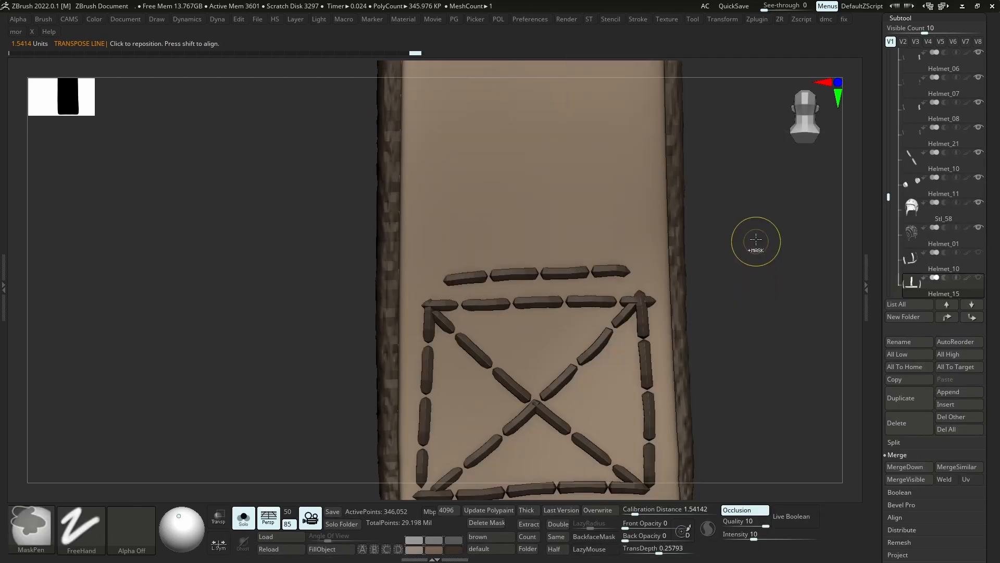
key("ctrl+i")
key("b")
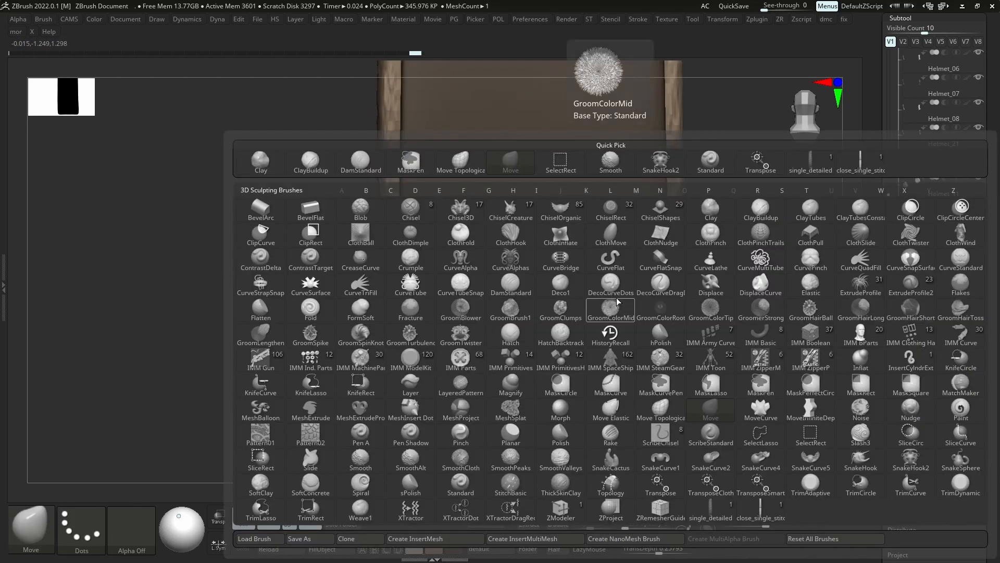
key("m")
key("t")
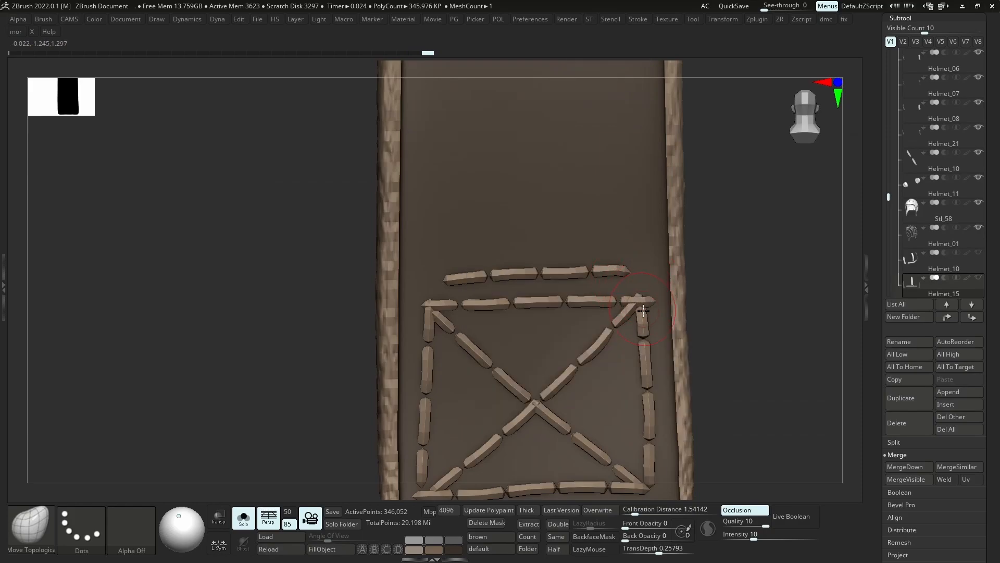
Adjust the stitches in the upper rows and upper-left corner of the lower box stitching with a resized brush
mouse_move(642, 319)
right_mouse_down("ctrl")
mouse_move(641, 288)
mouse_move(644, 313)
mouse_move(660, 321)
mouse_move(647, 322)
right_mouse_up("ctrl")
key("s")
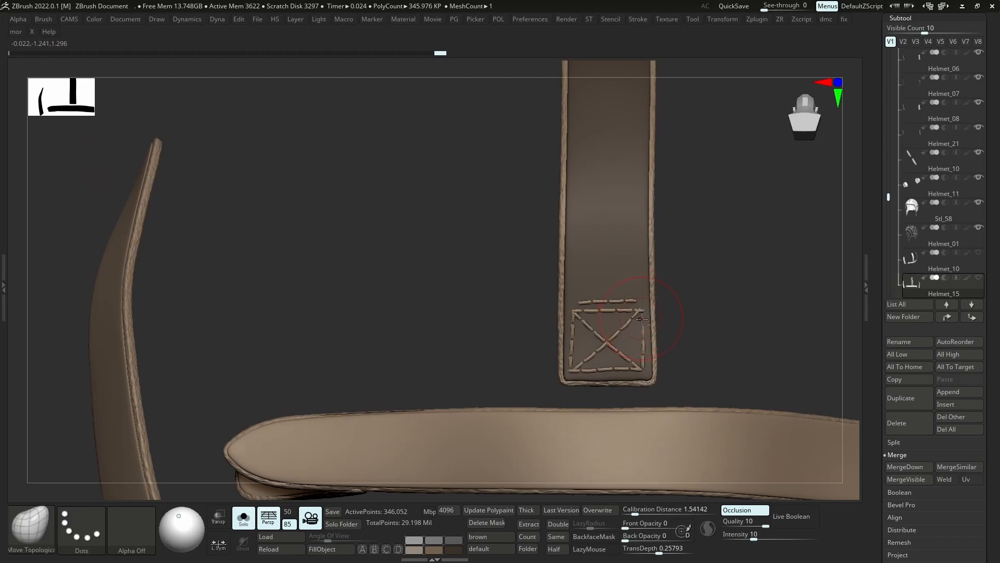
scroll(643, 319, "up", 5)
key("s")
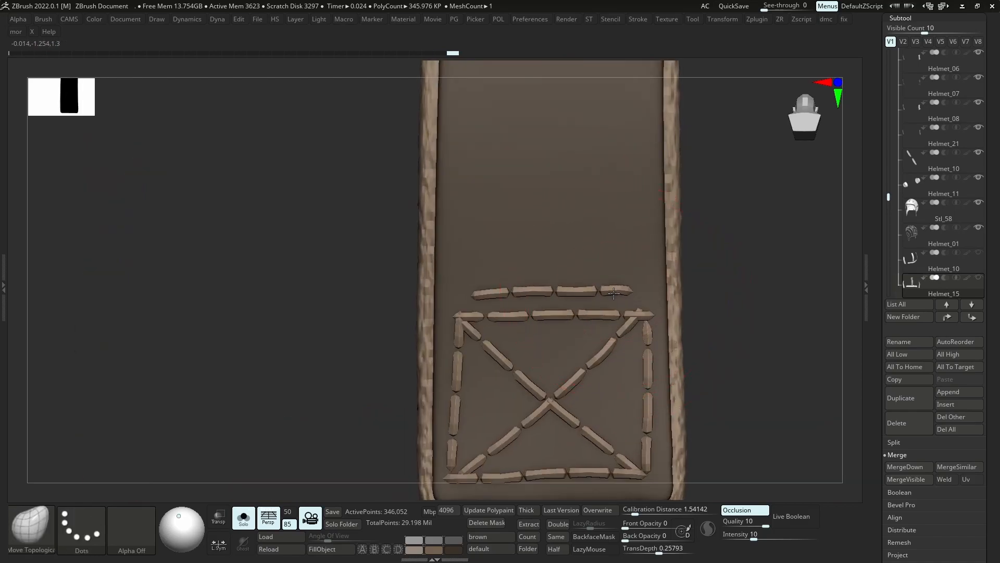
left_click_drag(616, 293, 532, 295)
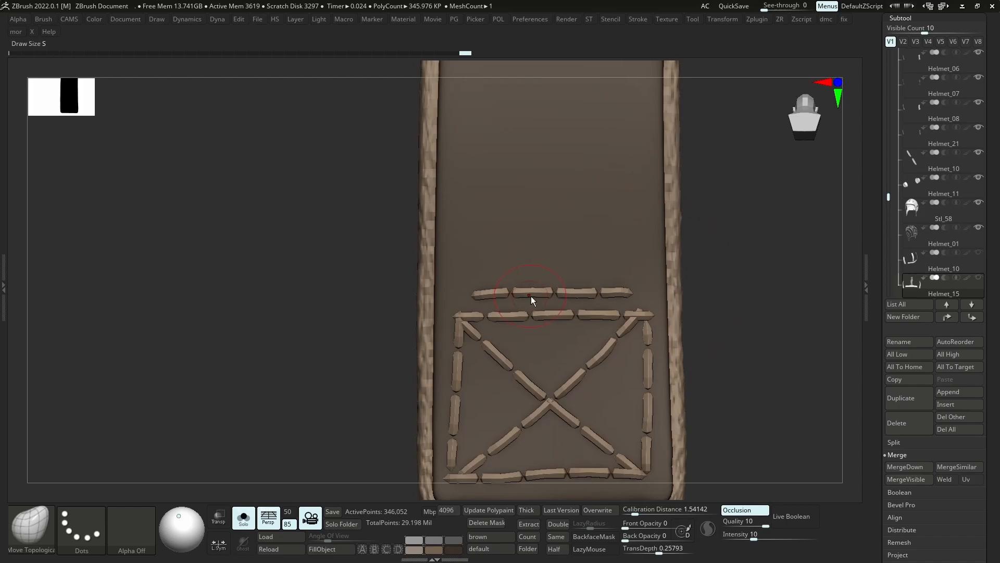
key("s")
left_click_drag(473, 319, 465, 319)
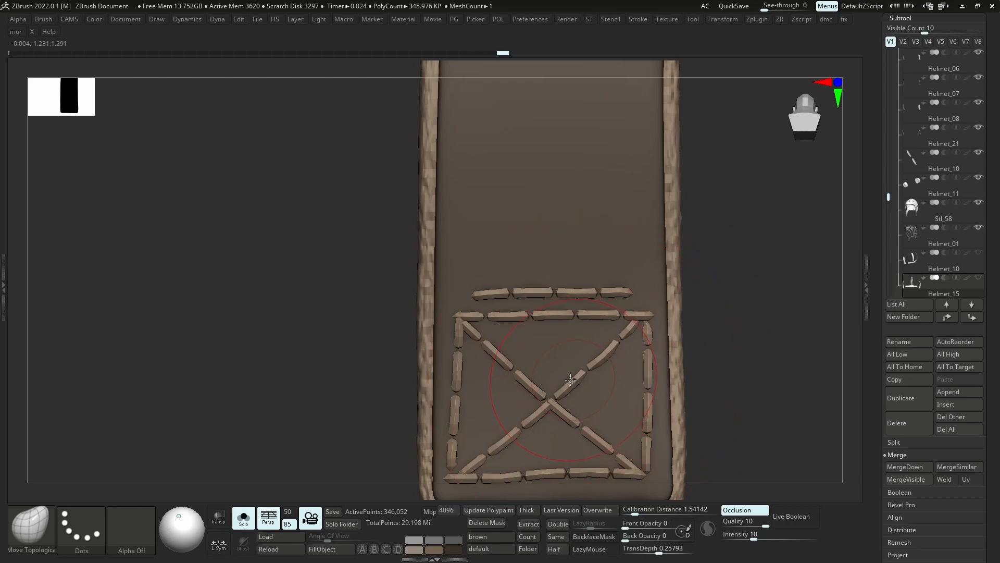
Reposition the crossing stitches at the centre of the lower box's X and adjust the separate row above it
key("s")
left_click_drag(550, 400, 548, 401)
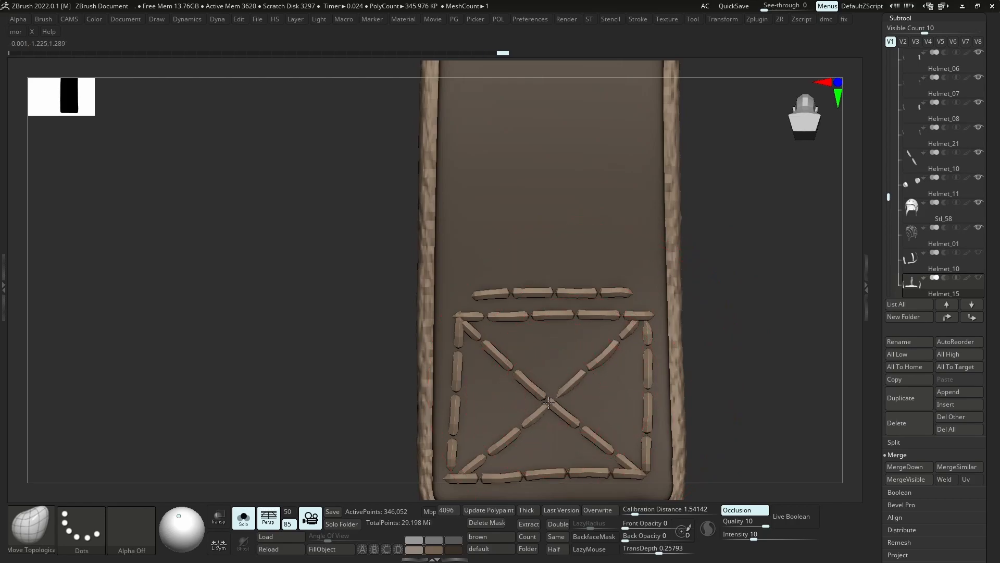
left_click_drag(556, 408, 555, 405)
mouse_move(556, 364)
right_mouse_down("ctrl")
mouse_move(562, 282)
mouse_move(554, 398)
right_mouse_up("ctrl")
key("s")
left_click_drag(554, 398, 567, 399)
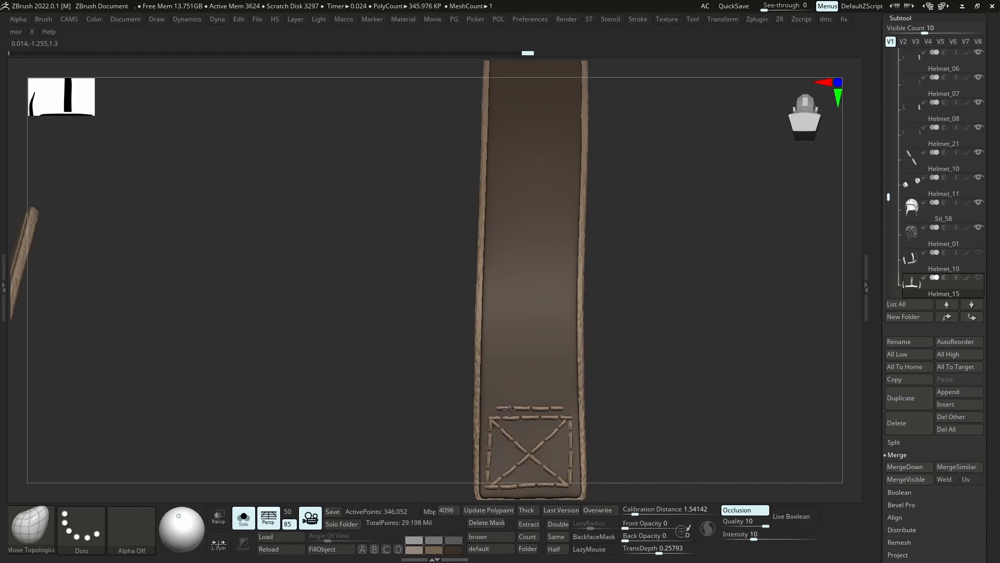
left_click_drag(506, 412, 507, 410)
Try to move the lower row of stitches in the box at the strap's upper end
mouse_move(518, 400)
right_mouse_down("ctrl")
mouse_move(542, 325)
mouse_move(561, 357)
mouse_move(582, 363)
mouse_move(546, 366)
right_mouse_up("ctrl")
key("alt+s")
key("alt+s")
right_click_drag(536, 292, 590, 431, "ctrl")
right_click_drag(516, 255, 506, 312)
right_click_drag(499, 219, 503, 279, "ctrl")
key("s")
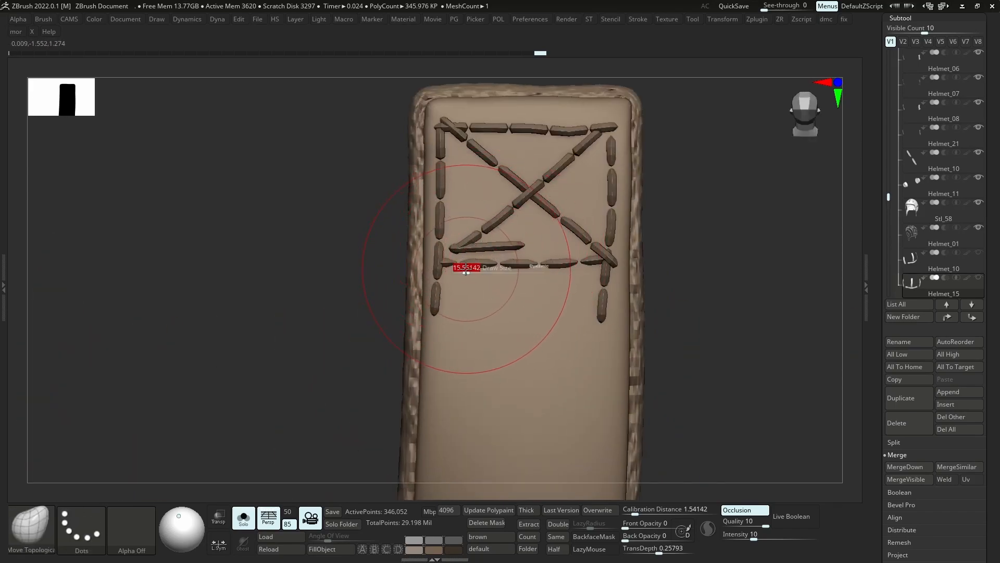
left_click_drag(471, 269, 458, 266)
key("ctrl+z")
Mask the strap but leave the upper box stitching unmasked, and choose the Move Topological brush
key("w")
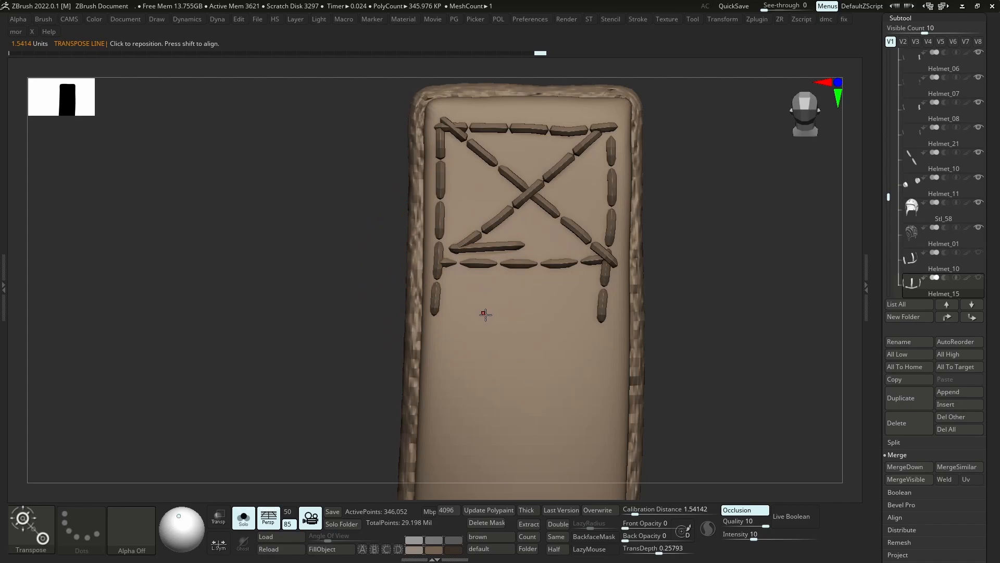
left_click(502, 301, "ctrl")
key("m")
key("v")
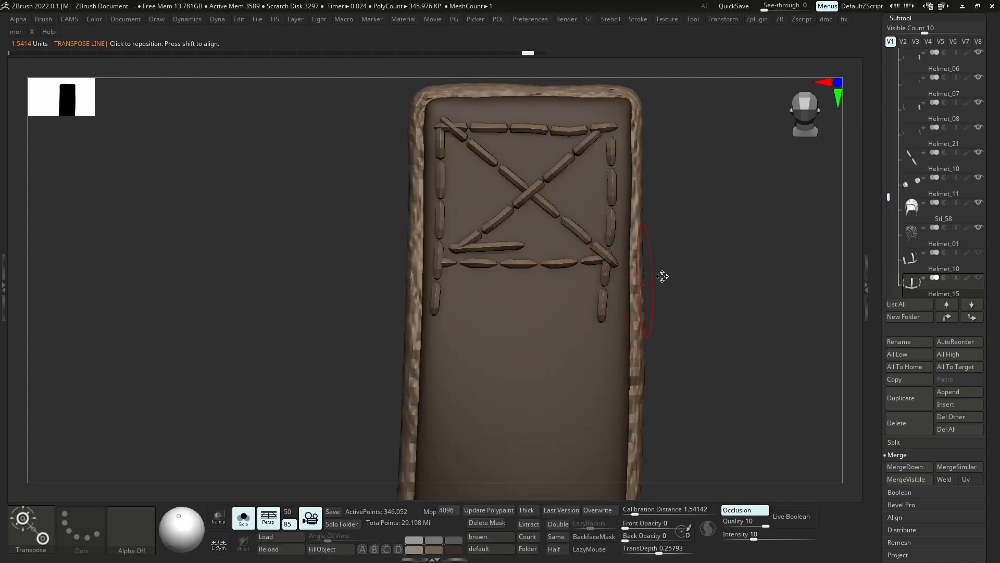
left_click(693, 264, "ctrl")
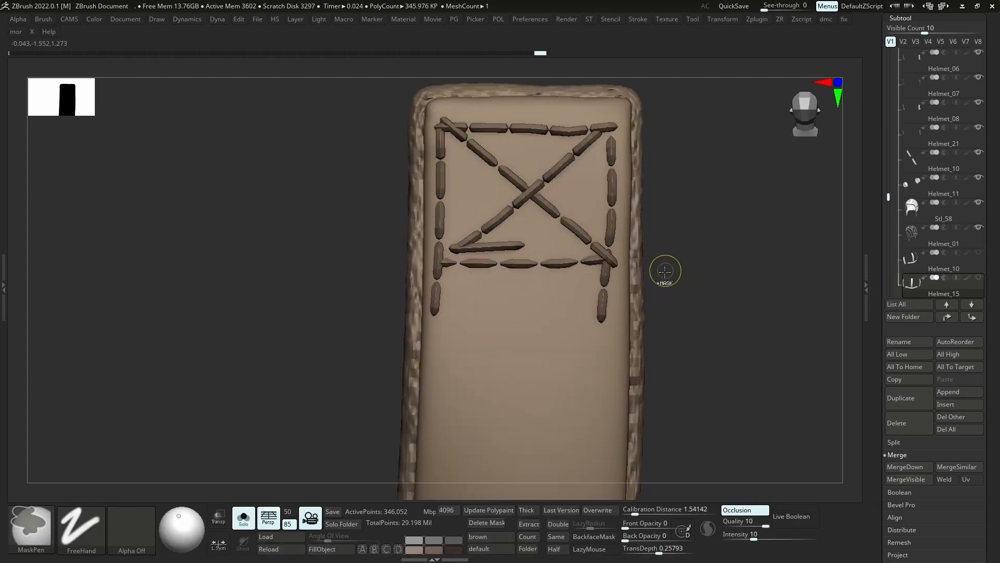
left_click(691, 272, "ctrl")
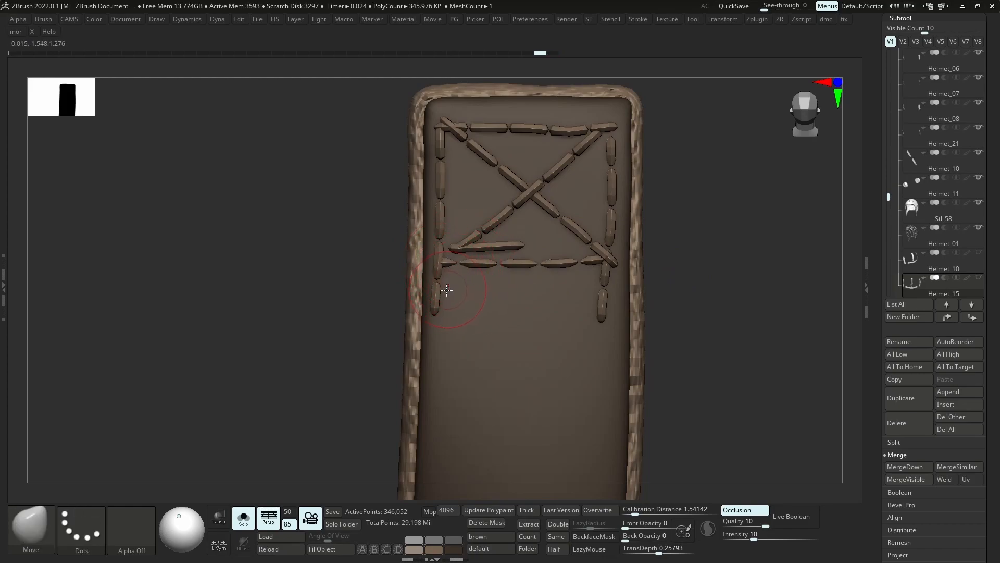
key("b")
key("m")
key("t")
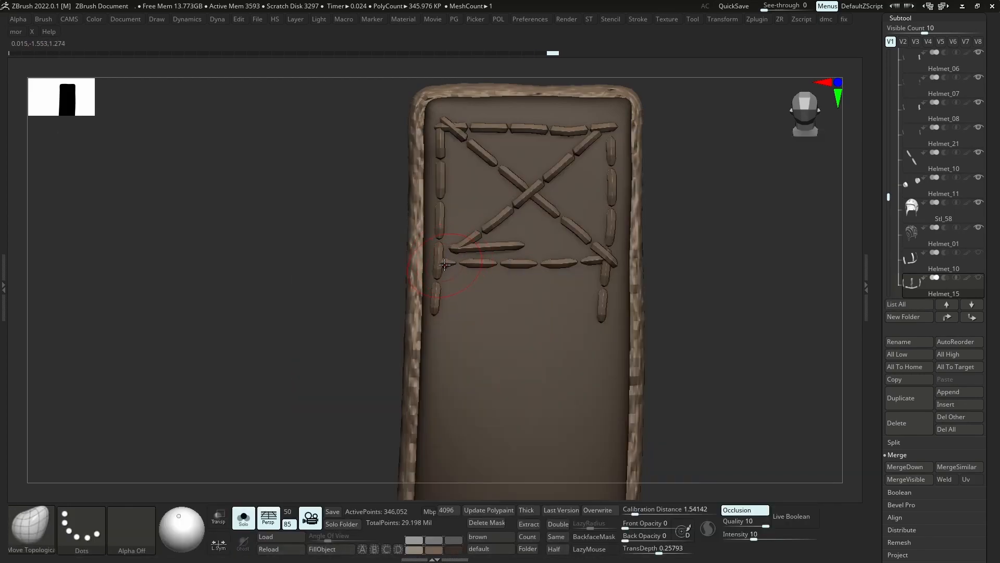
Shift the lower row of the upper box stitching into line, moving its short left end stitch out of the row
key("s")
left_click(447, 264)
key("s")
left_click(471, 265)
key("s")
left_click(480, 269)
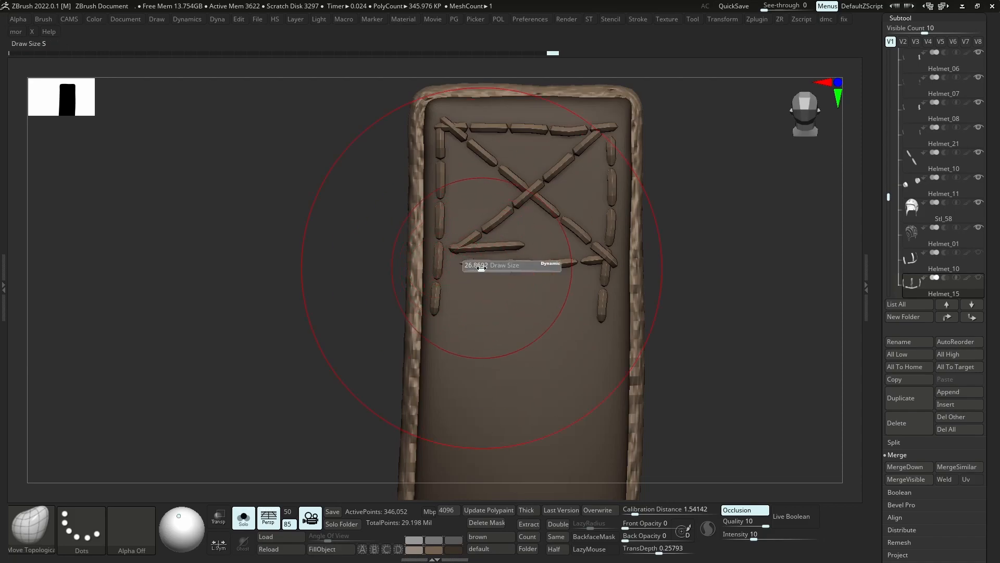
left_click_drag(475, 260, 473, 258)
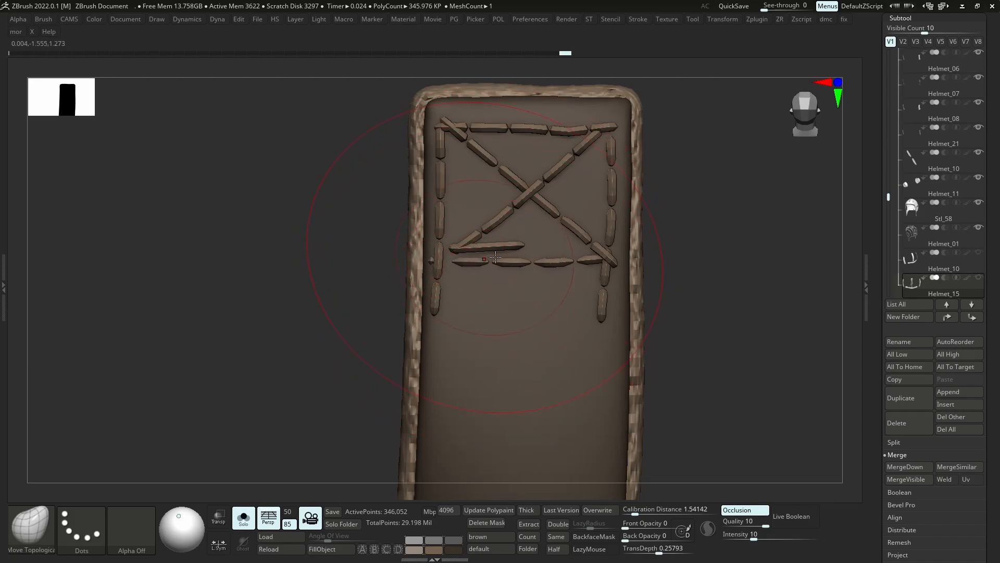
left_click_drag(596, 258, 595, 263)
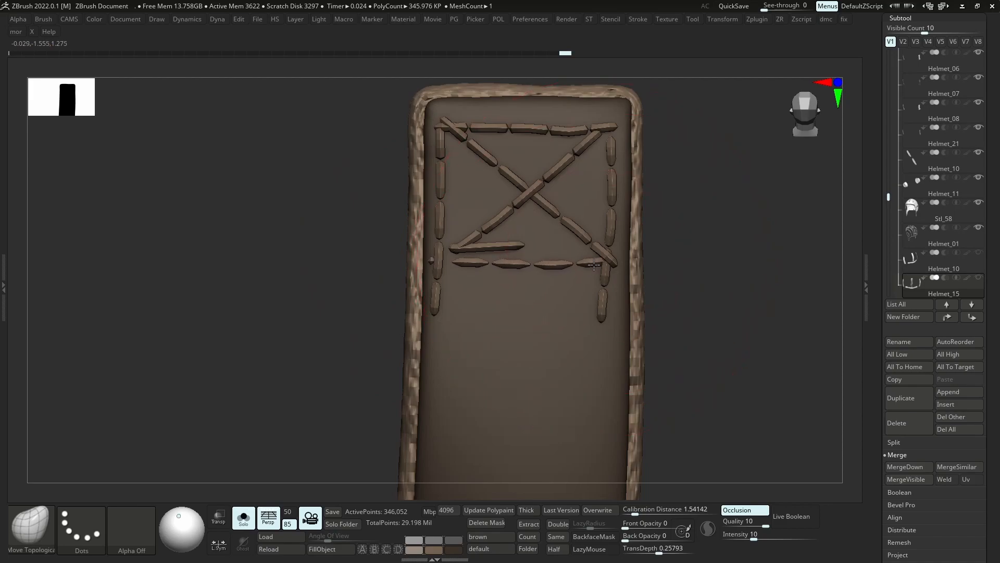
Push the side stitches hanging below the upper box out of sight beneath the strap surface
key("s")
left_click(600, 292)
left_click_drag(602, 298, 588, 300, "alt")
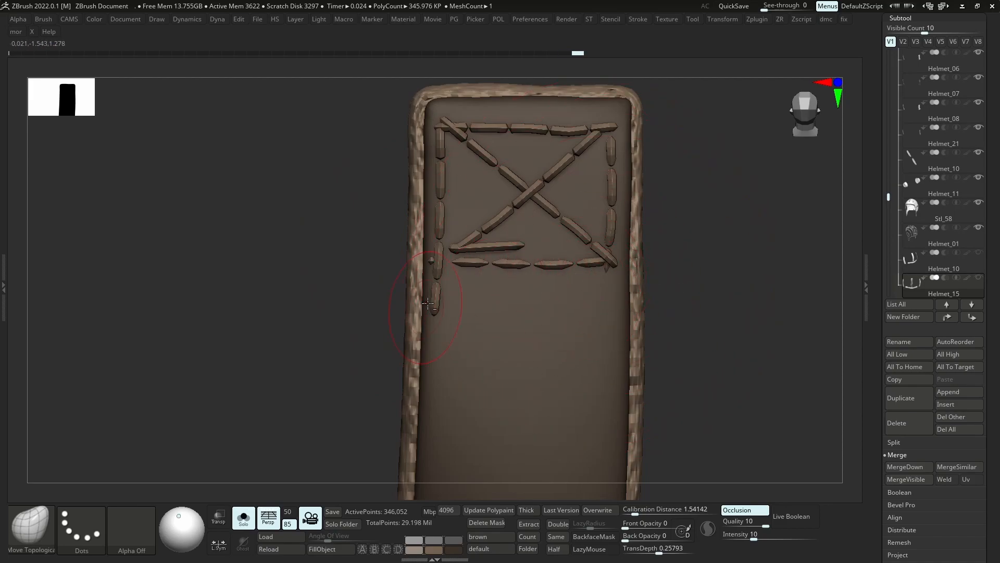
left_click_drag(427, 303, 422, 304)
Reposition the left-side and corner stitches of the upper box so the outline and diagonals meet neatly
key("s")
left_click_drag(443, 266, 432, 266)
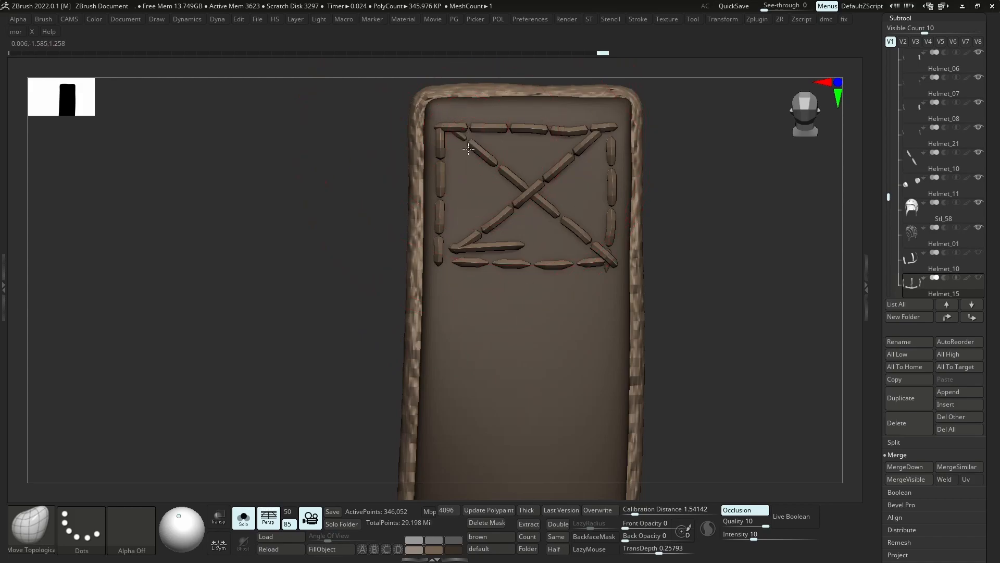
left_click_drag(456, 138, 447, 133)
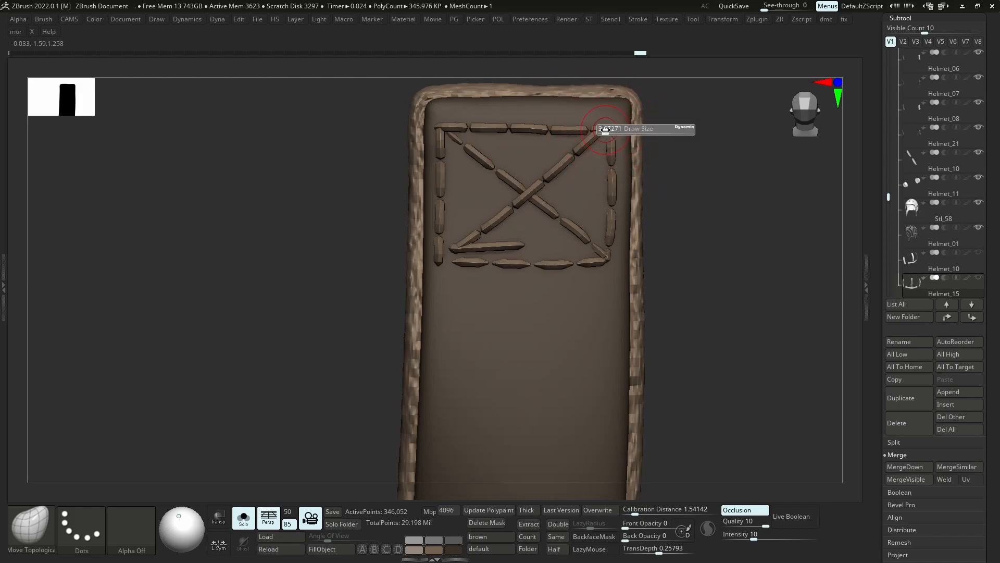
left_click_drag(595, 130, 598, 145)
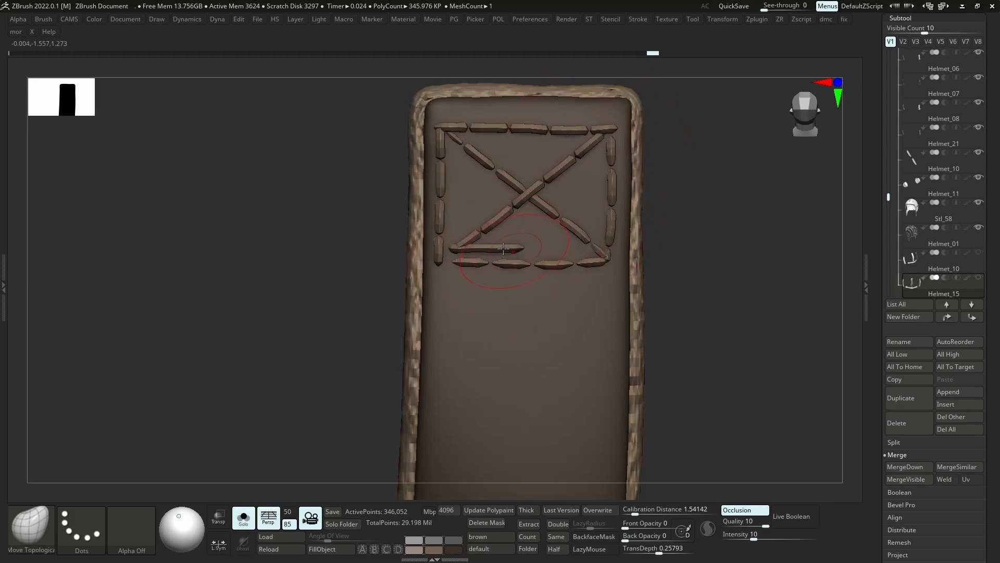
Raise the end stitch of the upper box's lower row into line with its neighbours on the strap surface
right_click_drag(483, 237, 525, 125, "ctrl")
left_click_drag(531, 154, 558, 219, "ctrl")
right_click_drag(552, 260, 526, 263)
key("alt+s")
mouse_move(515, 297)
right_mouse_down("ctrl")
mouse_move(509, 252)
mouse_move(623, 430)
mouse_move(539, 276)
right_mouse_up("ctrl")
key("alt+s")
mouse_move(539, 276)
right_mouse_down()
mouse_move(529, 266)
mouse_move(517, 281)
mouse_move(512, 260)
mouse_move(511, 276)
mouse_move(491, 262)
right_mouse_up()
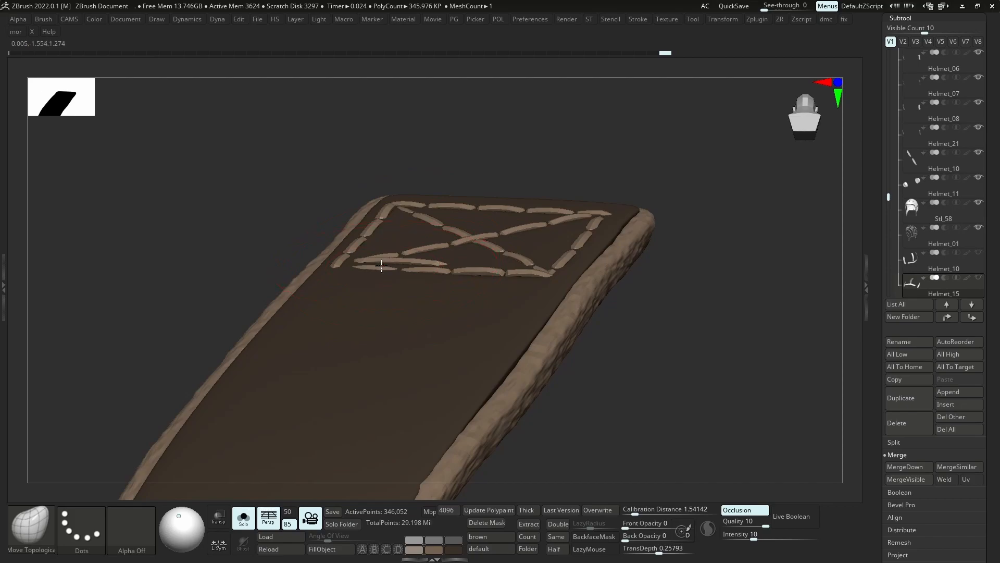
left_click_drag(381, 266, 380, 260)
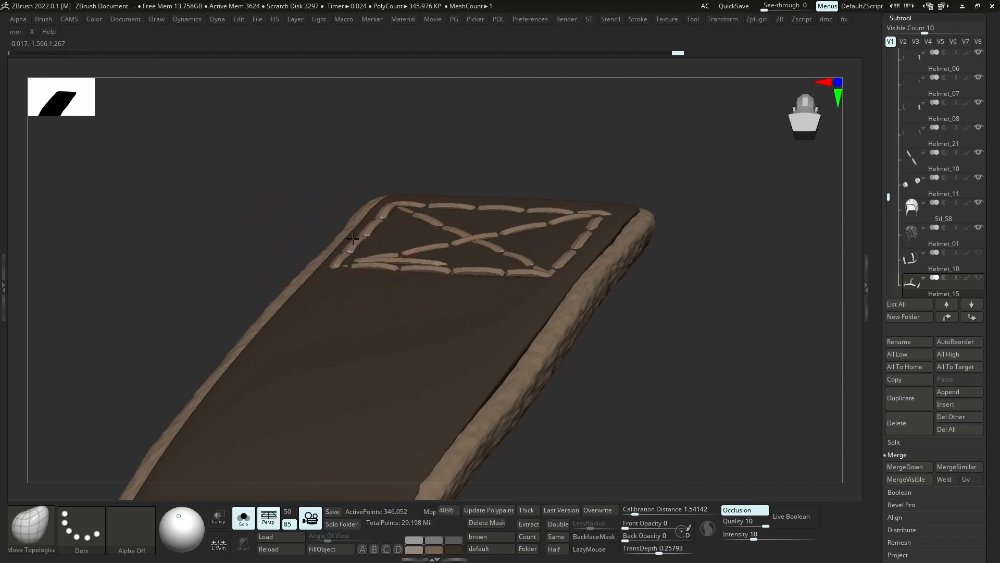
right_click_drag(453, 207, 541, 209)
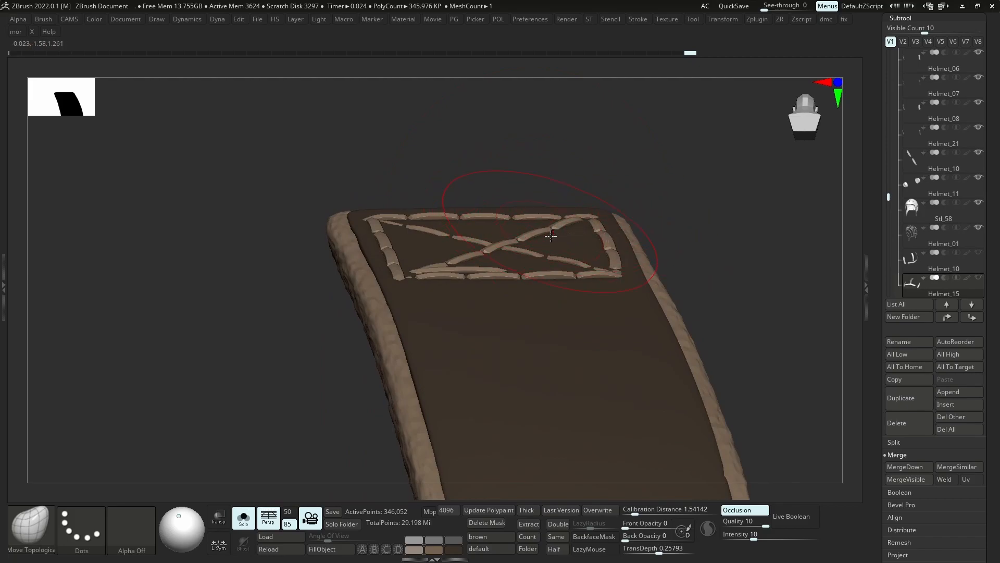
right_click_drag(551, 235, 494, 247)
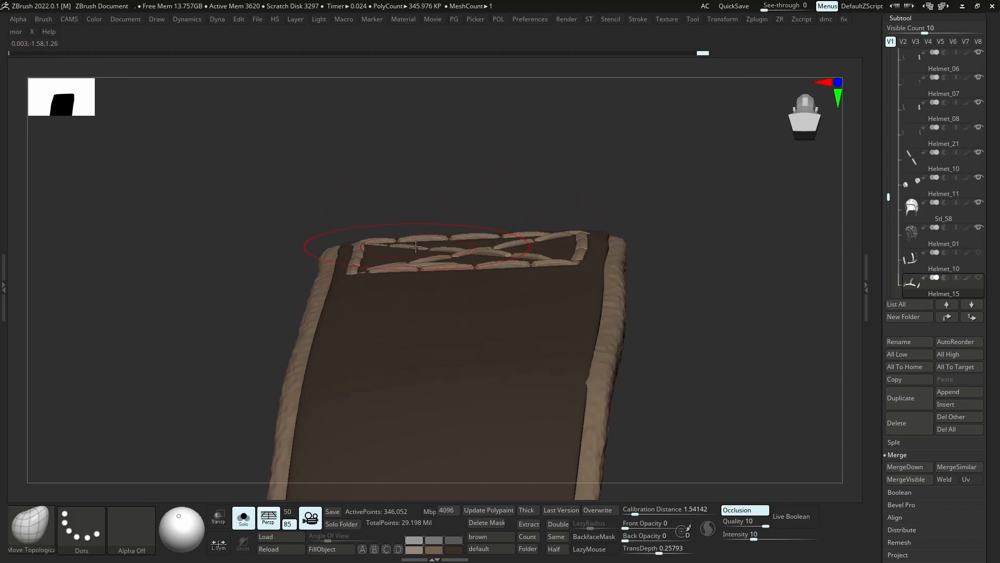
Adjust the height of the crossing stitches at the centre of the lower box's X with the Move brush
right_click_drag(409, 242, 523, 145, "ctrl")
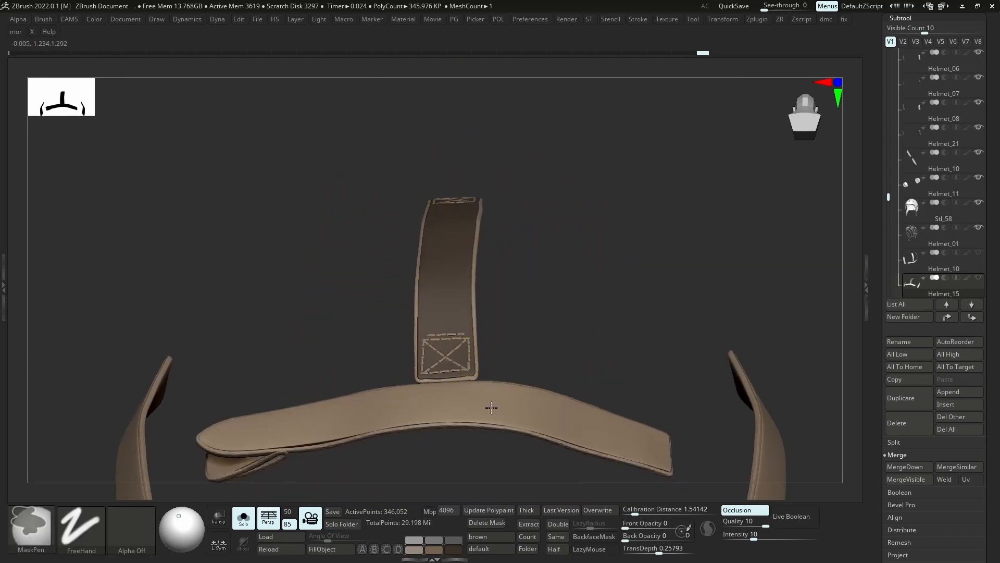
right_click_drag(491, 408, 482, 427, "ctrl")
mouse_move(482, 427)
right_mouse_down()
mouse_move(444, 380)
mouse_move(490, 383)
mouse_move(463, 266)
mouse_move(508, 353)
right_mouse_up()
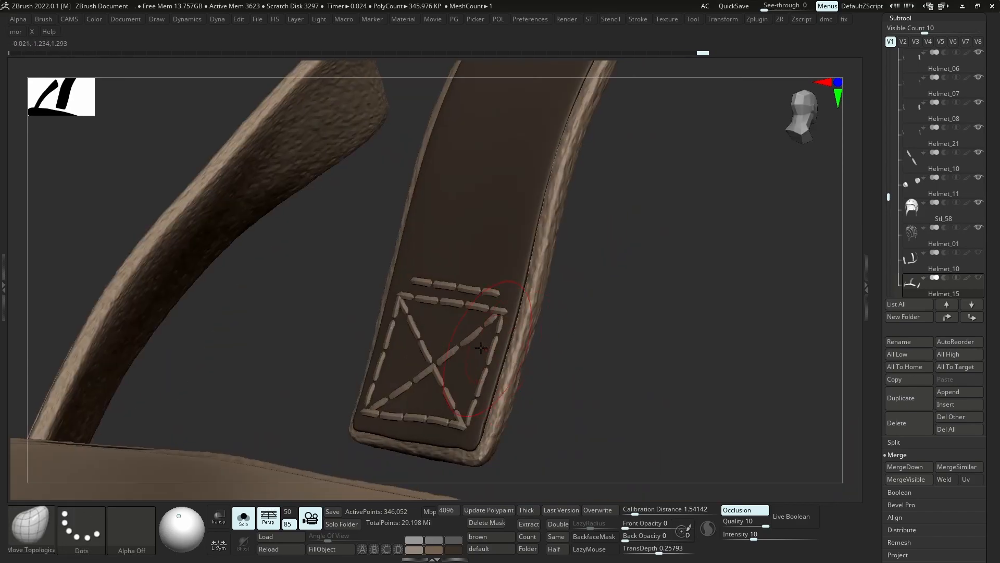
key("b")
key("s")
key("b")
key("m")
key("v")
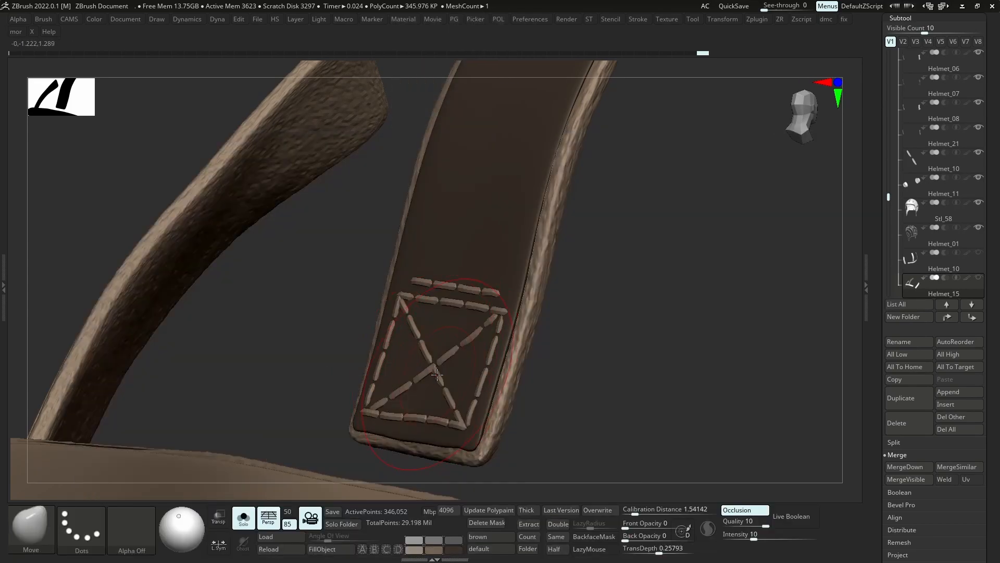
key("s")
left_click_drag(432, 365, 432, 368, "alt")
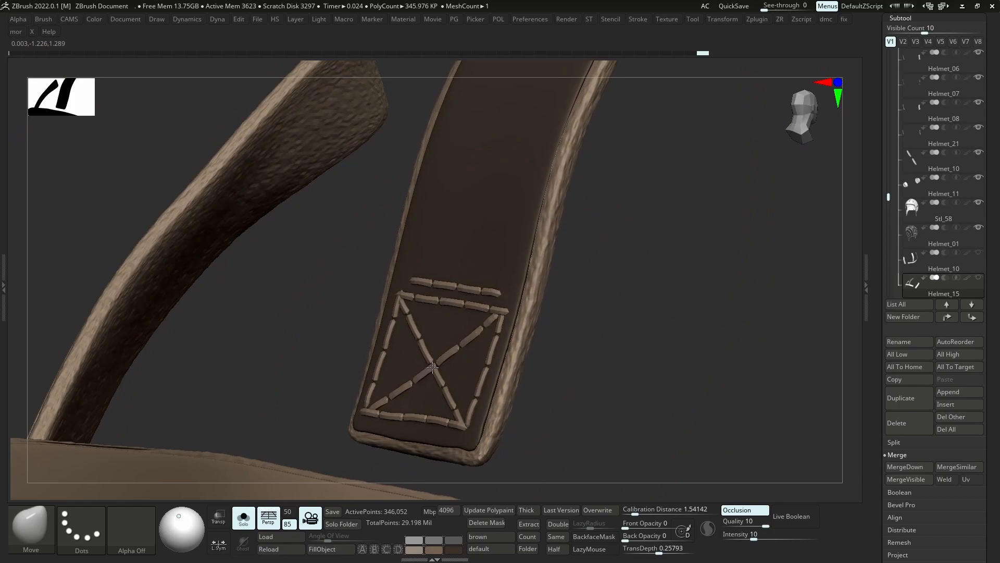
Hide the vertical strap's body and edging in Helmet_15 and delete the hidden geometry, keeping both stitched boxes
mouse_move(433, 367)
right_mouse_down()
mouse_move(456, 357)
mouse_move(463, 240)
mouse_move(483, 323)
mouse_move(444, 333)
mouse_move(476, 246)
mouse_move(539, 290)
right_mouse_up()
key("shift+s")
key("shift+s")
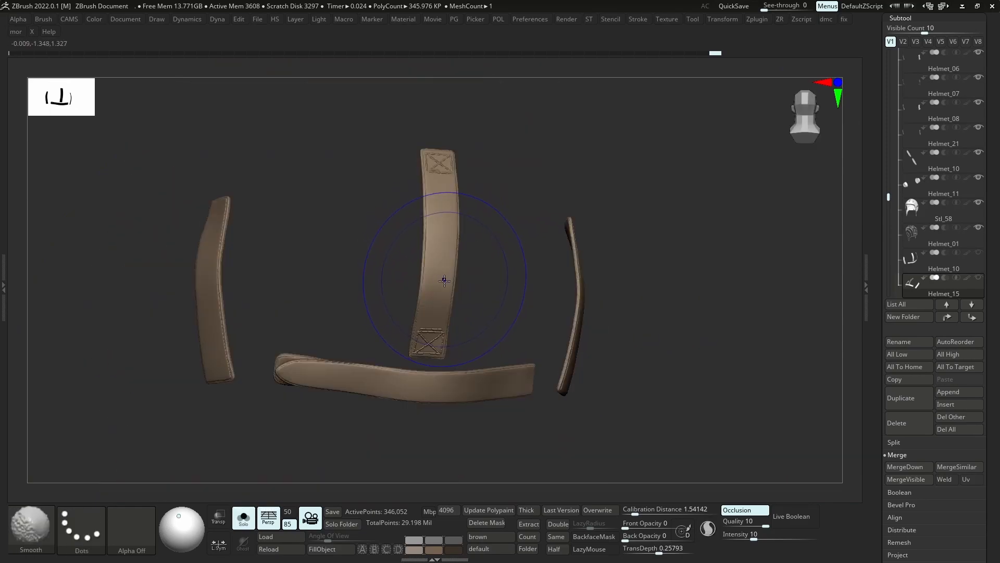
mouse_move(444, 281)
right_mouse_down("ctrl")
mouse_move(458, 328)
mouse_move(452, 270)
right_mouse_up("ctrl")
left_click(455, 312, "ctrl+shift")
left_click(462, 329, "ctrl+shift")
left_click(447, 291, "ctrl+shift")
key("4")
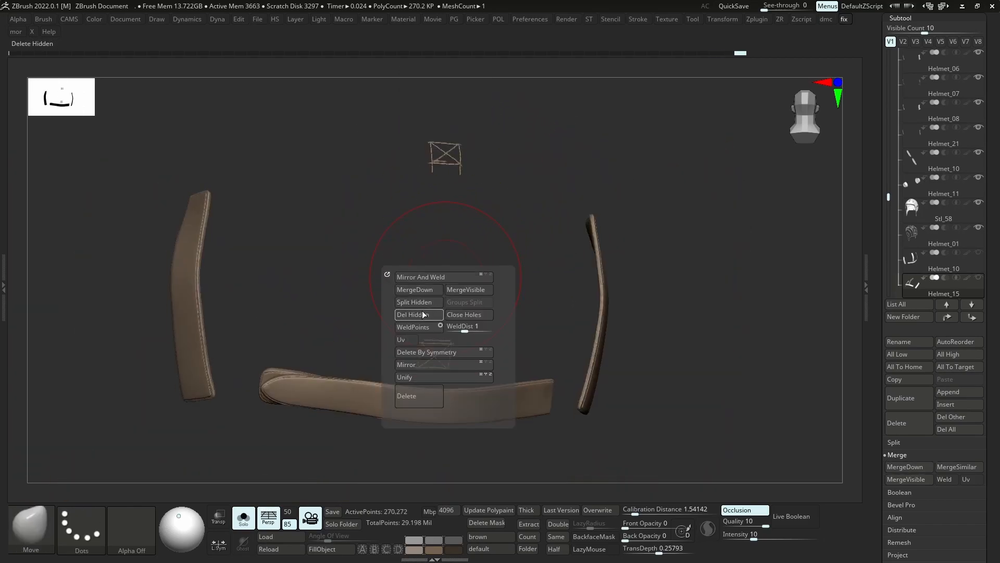
left_click(423, 314)
Turn off Solo mode and make the Helmet_10 strap subtool visible again
key("alt+s")
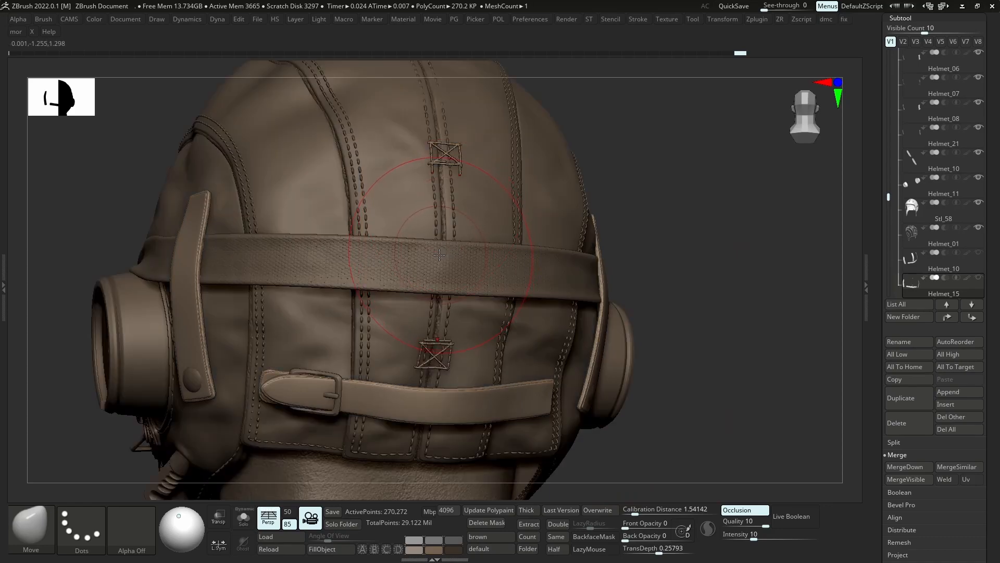
left_click(979, 252)
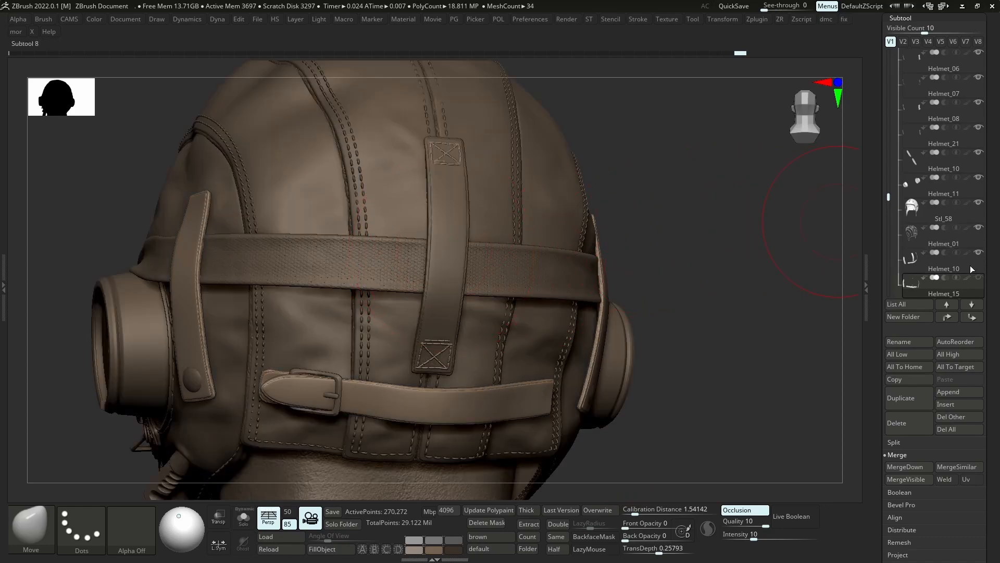
Turn on the polypaint display for all subtools
right_click_drag(646, 307, 692, 308, "ctrl")
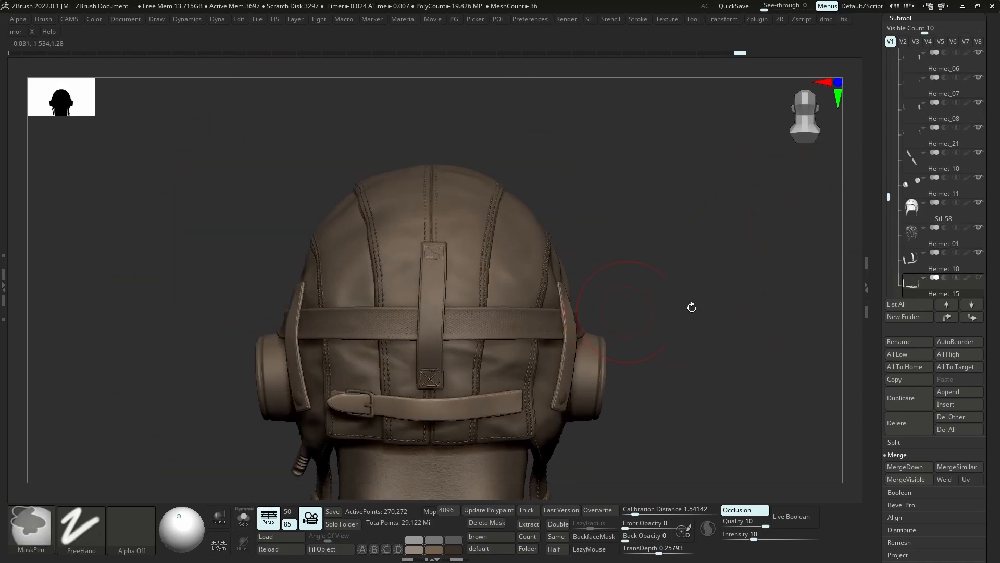
left_click(967, 277, "shift")
right_click_drag(406, 336, 513, 344)
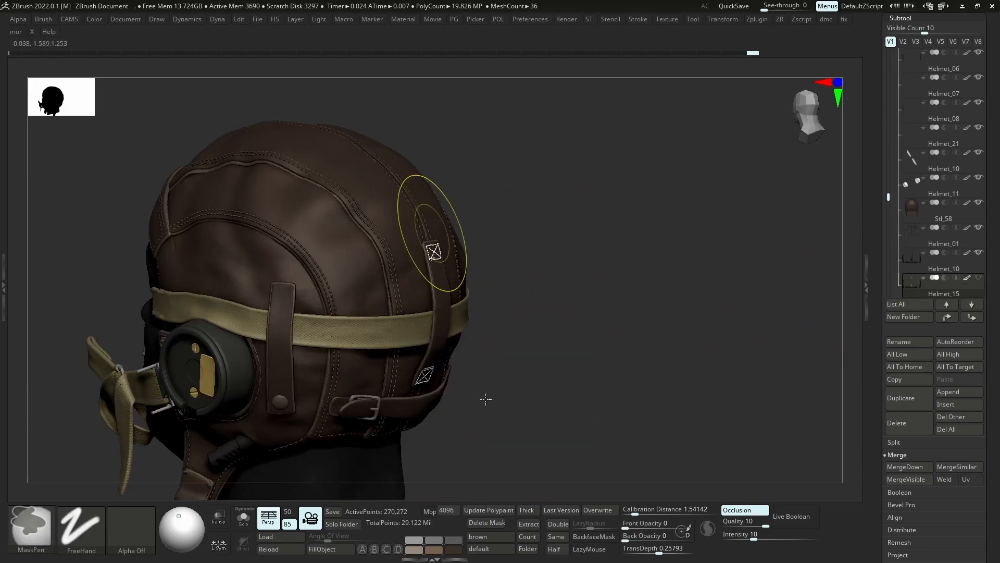
Fill the white stitched boxes on the rear vertical strap with brown
right_click_drag(435, 240, 424, 304, "ctrl")
key("space")
left_click_drag(306, 354, 365, 205)
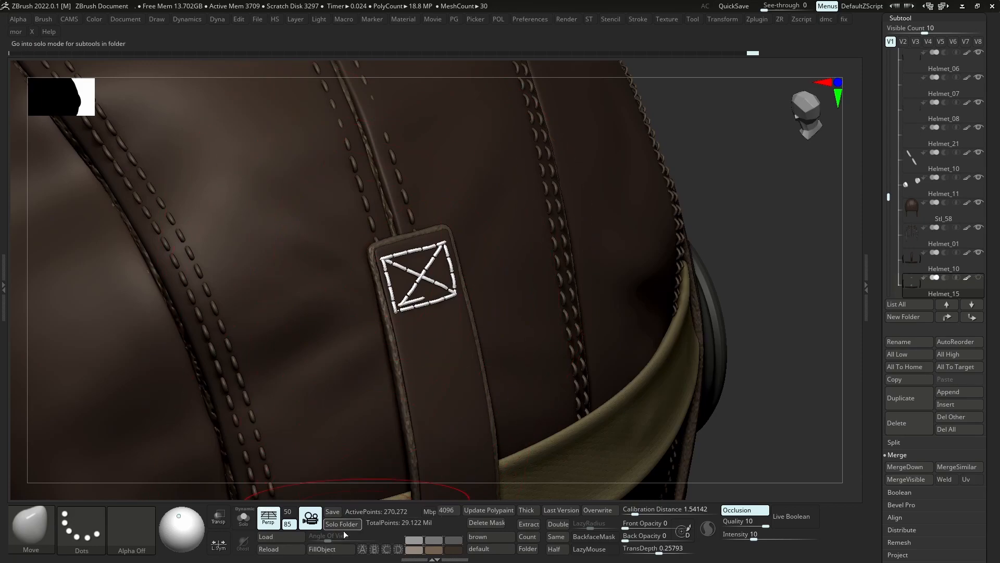
left_click(339, 550)
Preview the lower box stitching with dynamic subdivision smoothing and switch the smoothing off again
right_click_drag(474, 281, 495, 267, "ctrl")
right_click_drag(495, 268, 527, 234, "shift")
key("ctrl+d")
key("ctrl+d")
key("shift+s")
key("shift+s")
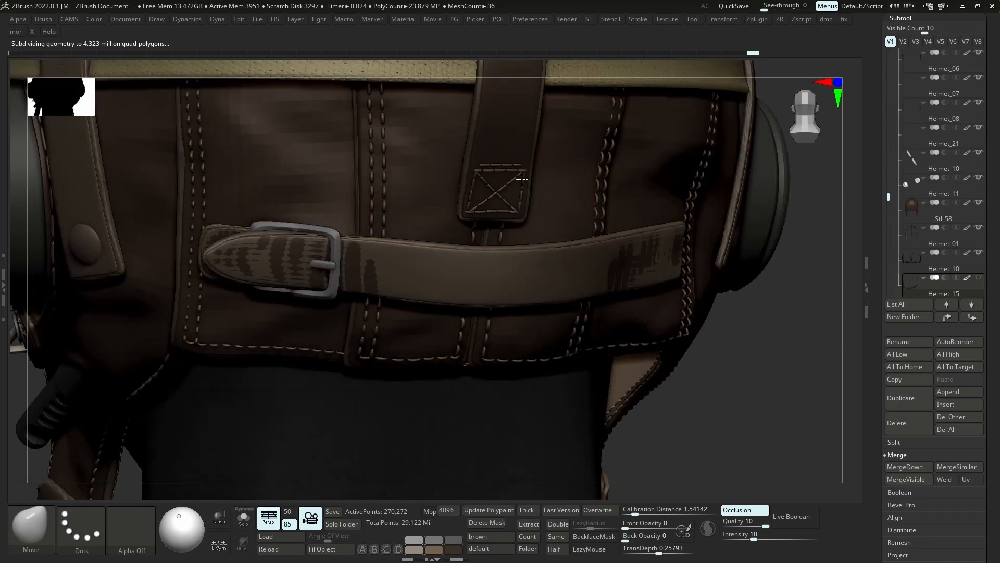
mouse_move(545, 268)
right_mouse_down("ctrl")
mouse_move(509, 150)
mouse_move(544, 117)
mouse_move(509, 241)
mouse_move(559, 276)
mouse_move(552, 287)
right_mouse_up("ctrl")
right_click_drag(552, 287, 454, 293, "ctrl")
key("shift+d")
key("shift+d")
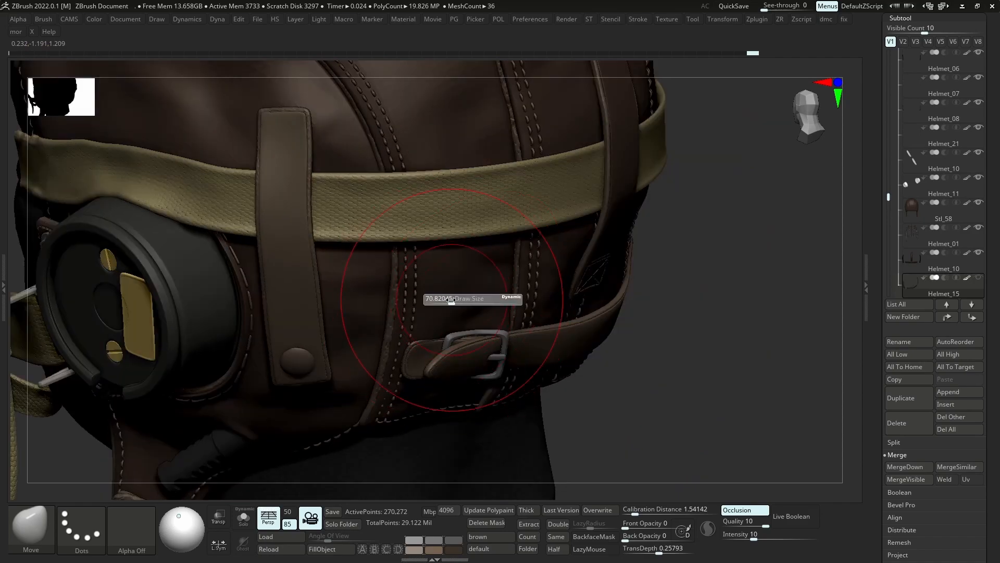
Choose the close_single_stitch brush with a smaller draw size and isolate the strap subtool in Solo mode
key("b")
key("s")
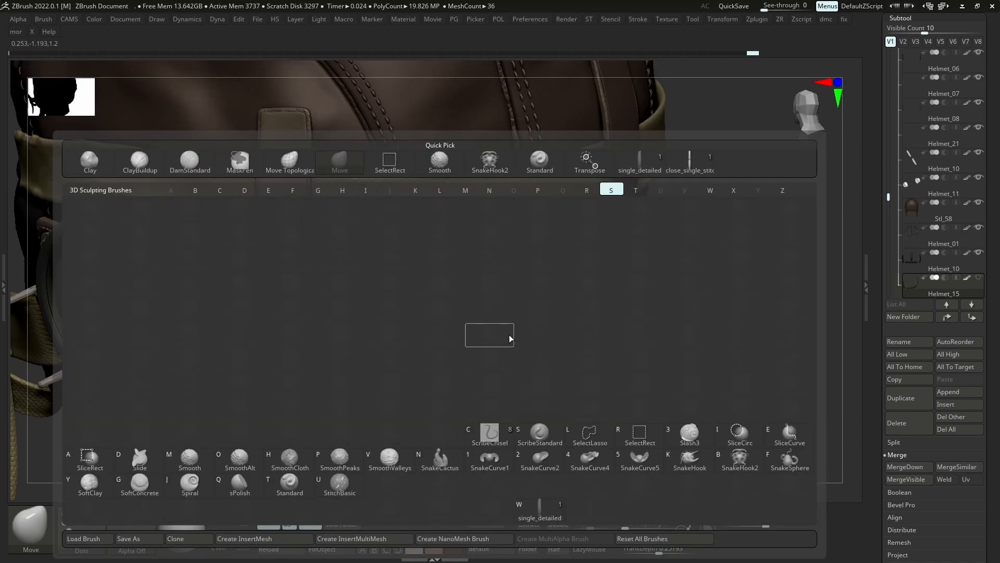
left_click(688, 159)
key("s")
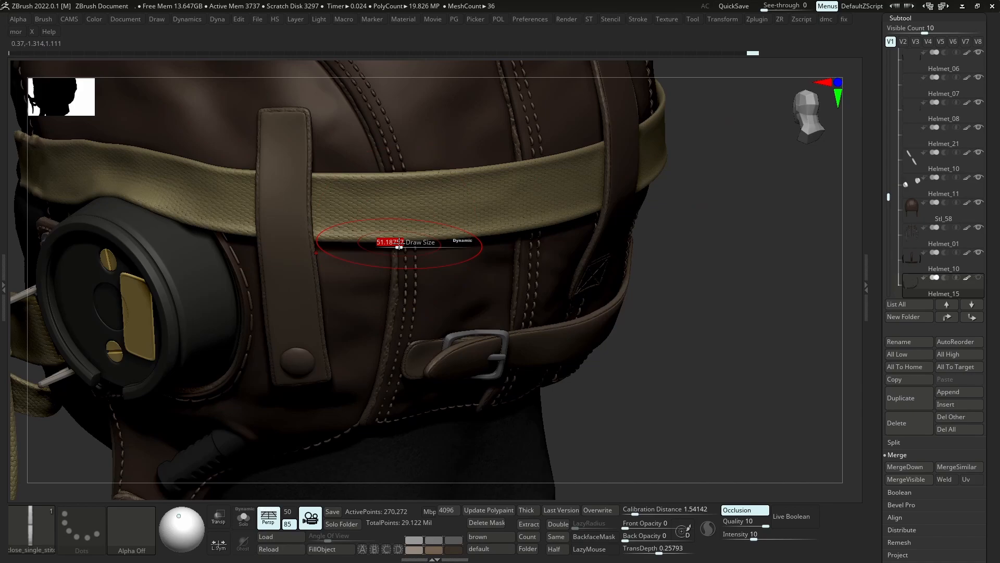
left_click_drag(399, 244, 384, 243)
key("shift+s")
left_click_drag(252, 99, 391, 222, "alt")
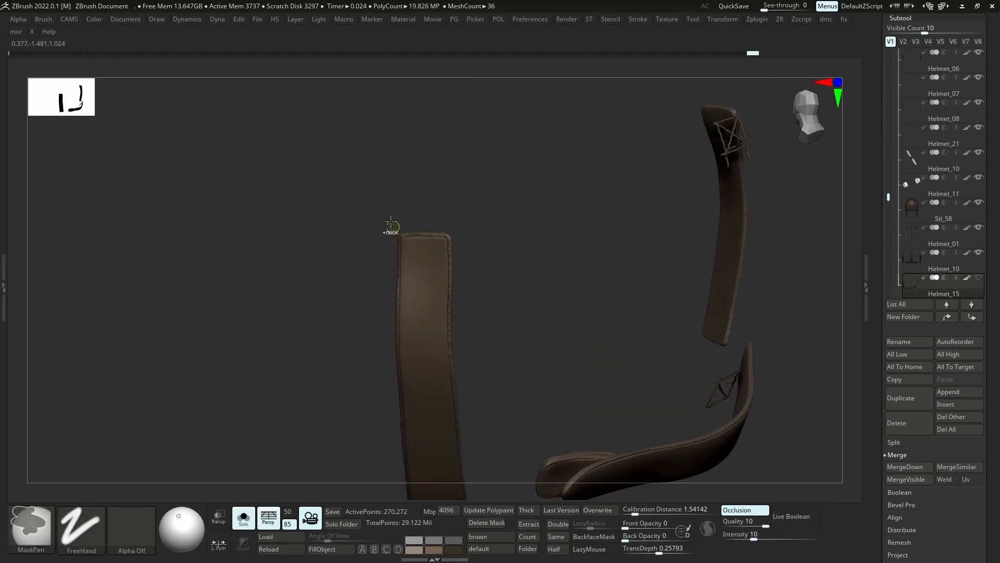
right_click_drag(391, 222, 489, 205, "ctrl")
Try subdivision smoothing on the isolated straps and inspect the Dynamic Subdiv settings in Geometry
key("ctrl+d")
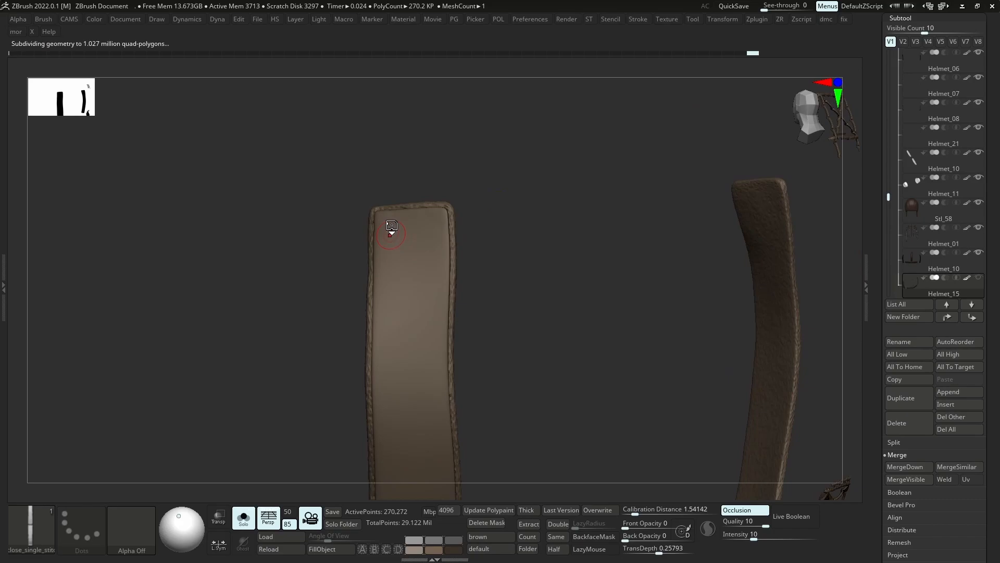
left_click_drag(375, 160, 386, 177)
key("shift")
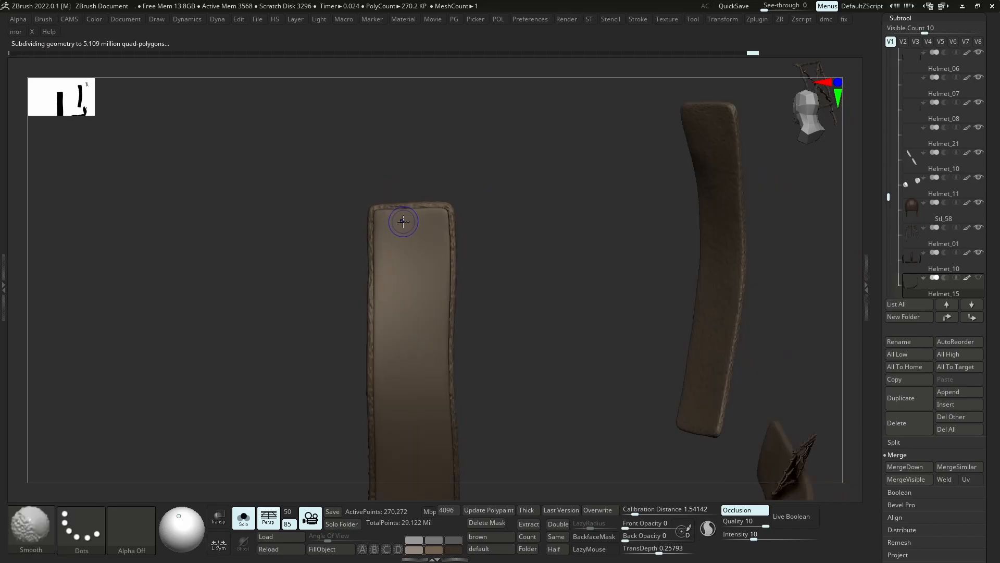
left_click_drag(995, 461, 992, 207)
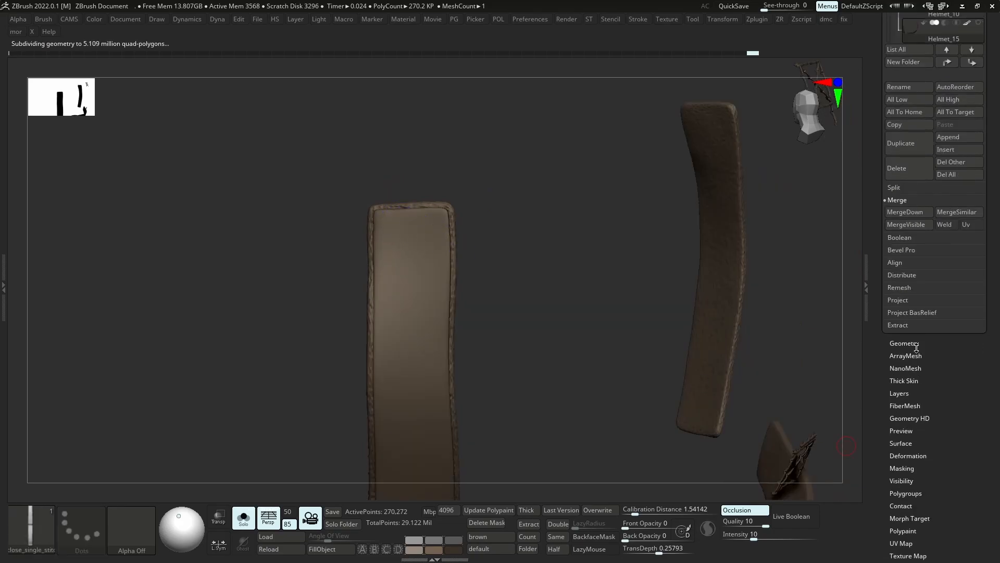
left_click(904, 344)
left_click(917, 143)
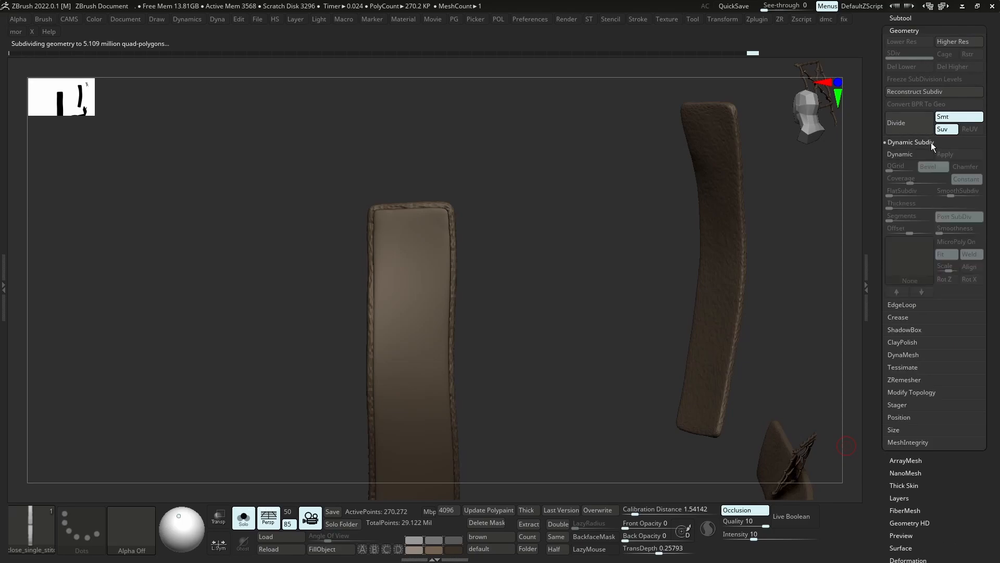
mouse_move(424, 279)
right_mouse_down()
mouse_move(470, 346)
mouse_move(429, 480)
right_mouse_up()
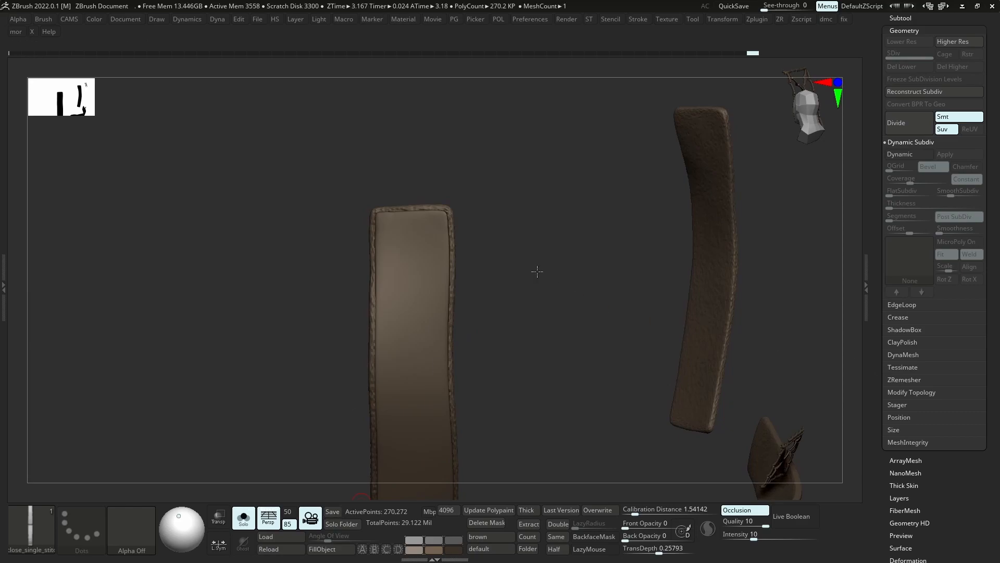
Draw a vertical row of stitches down the left side of the side strap's upper end
right_click_drag(534, 205, 516, 256, "ctrl")
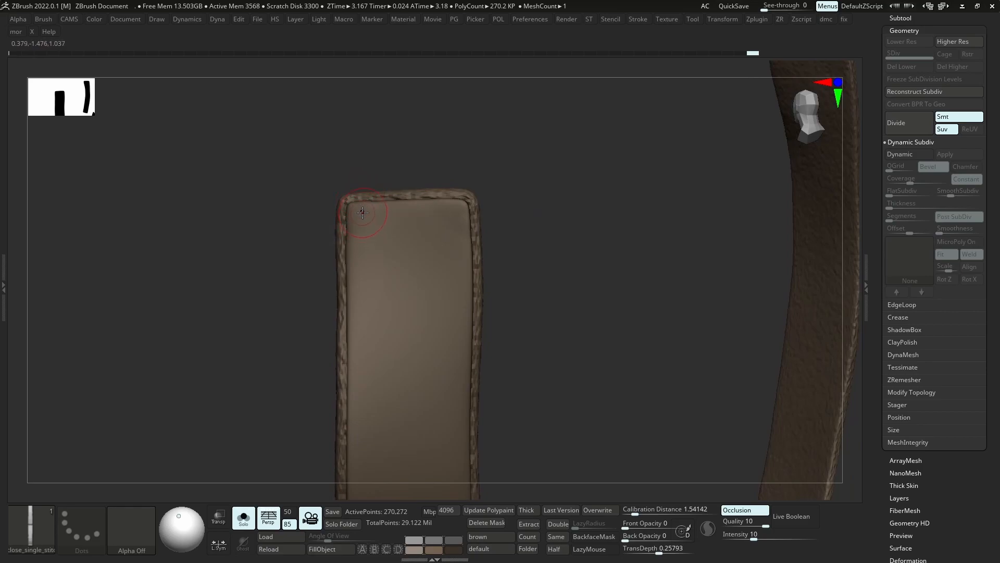
left_click_drag(359, 347, 358, 348)
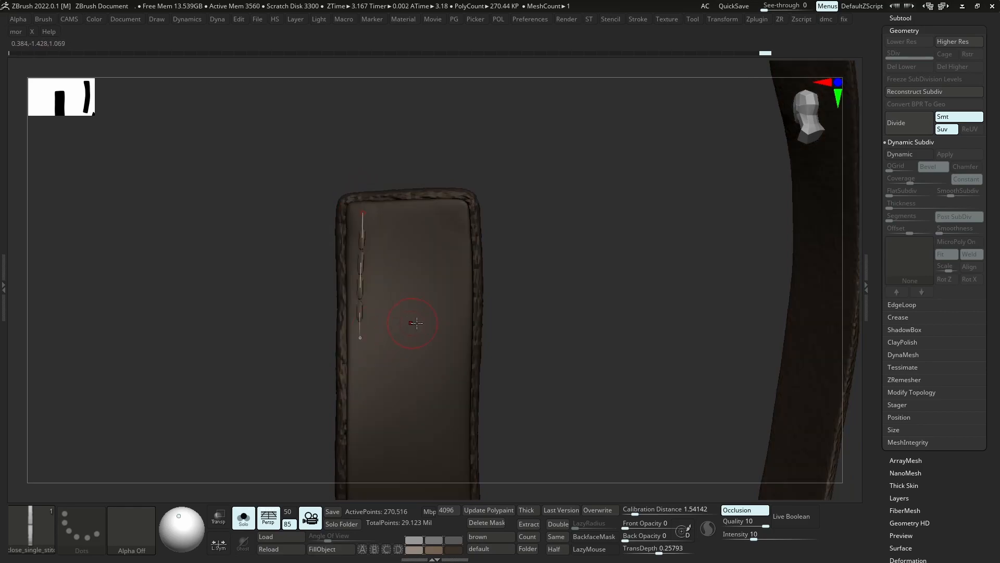
key("ctrl+z")
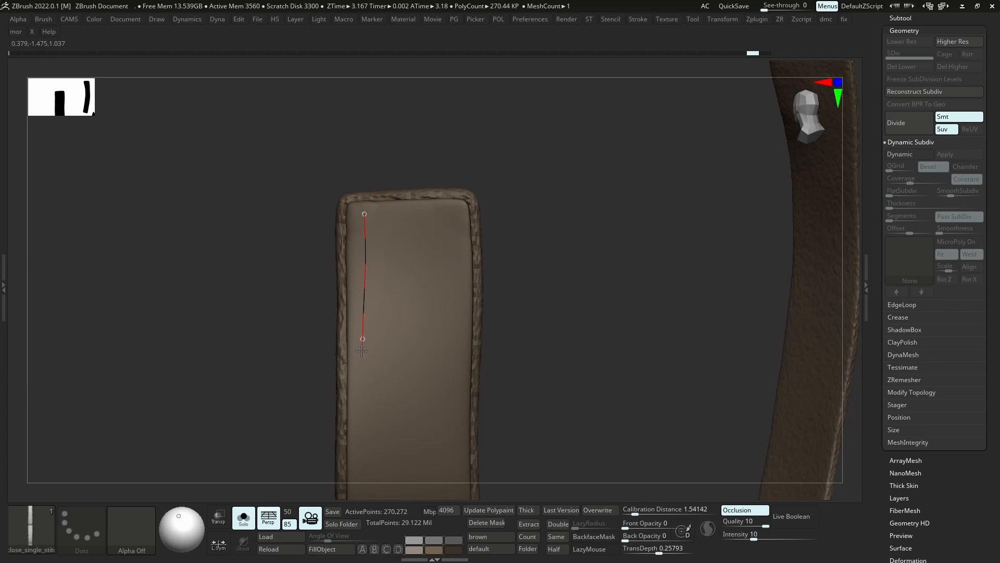
left_click(359, 365)
Turn off the polypaint colour on the Helmet_15 strap subtool
left_click(919, 19)
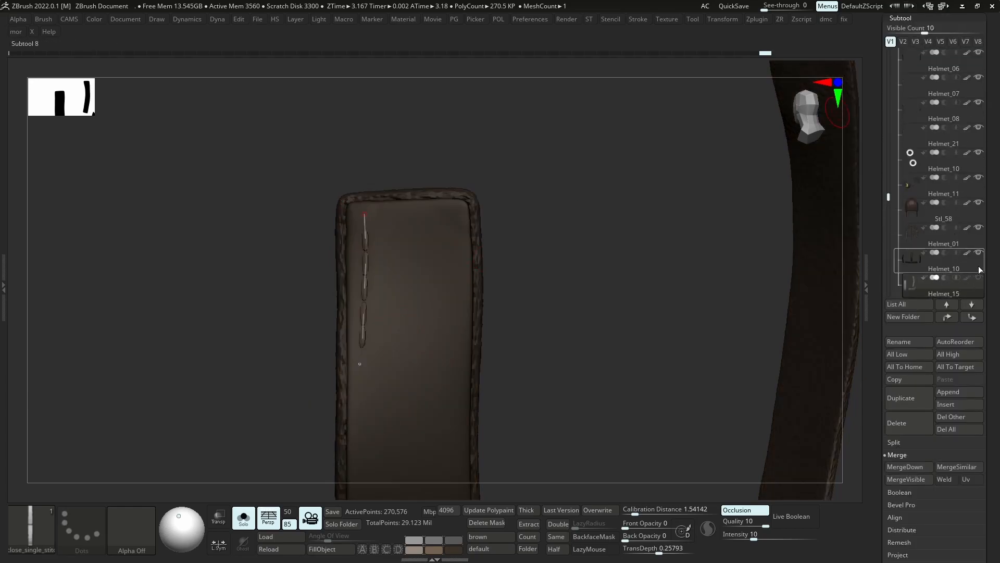
key("space")
left_click(458, 357)
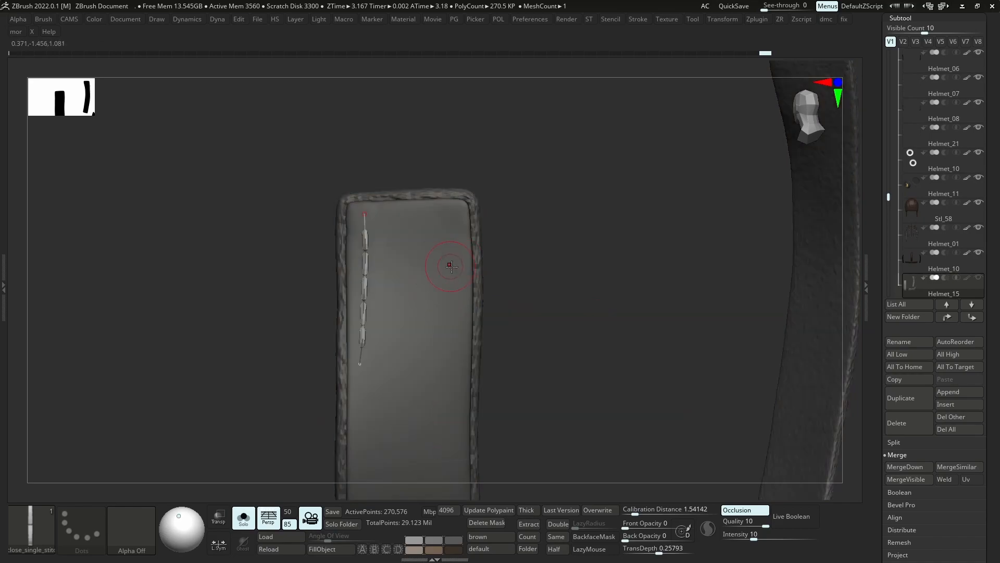
Redraw the vertical stitch row closer to the side strap's left edge
right_click_drag(538, 266, 522, 269)
left_click(447, 329)
right_click_drag(447, 323, 407, 288, "ctrl")
key("alt+s")
key("alt+s")
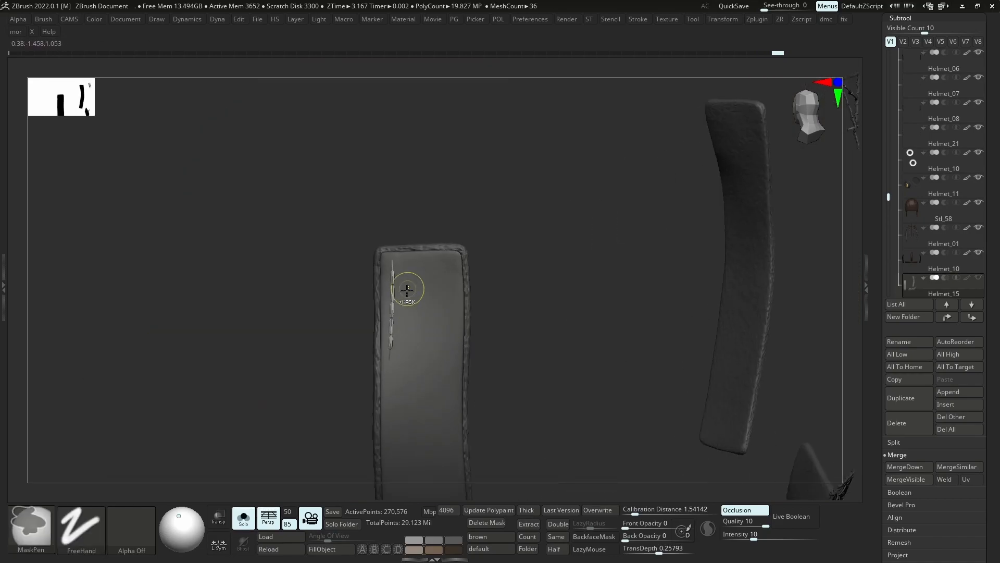
left_click_drag(396, 264, 393, 276)
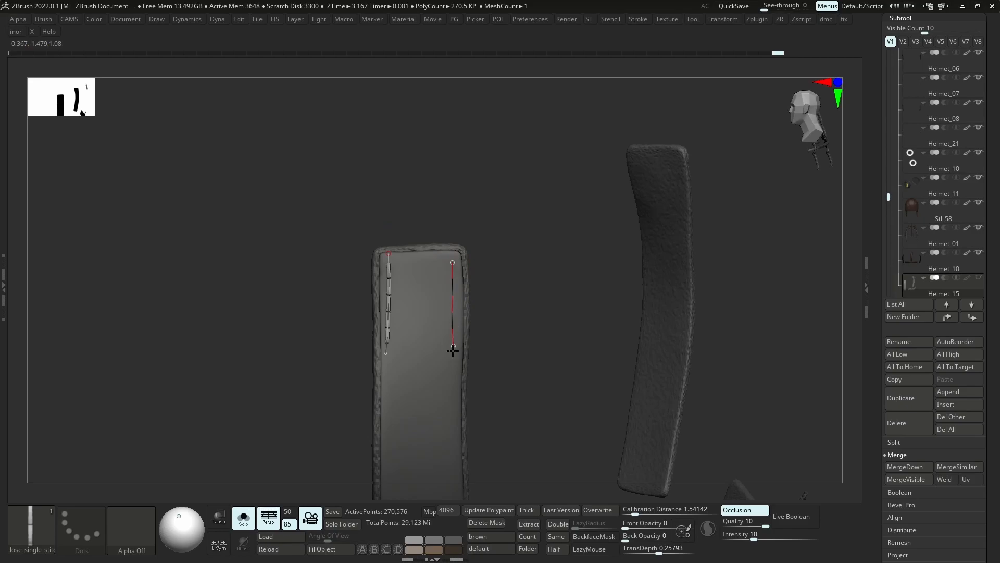
Draw a matching vertical stitch row along the right edge of the side strap's upper end
left_click_drag(452, 351, 453, 355)
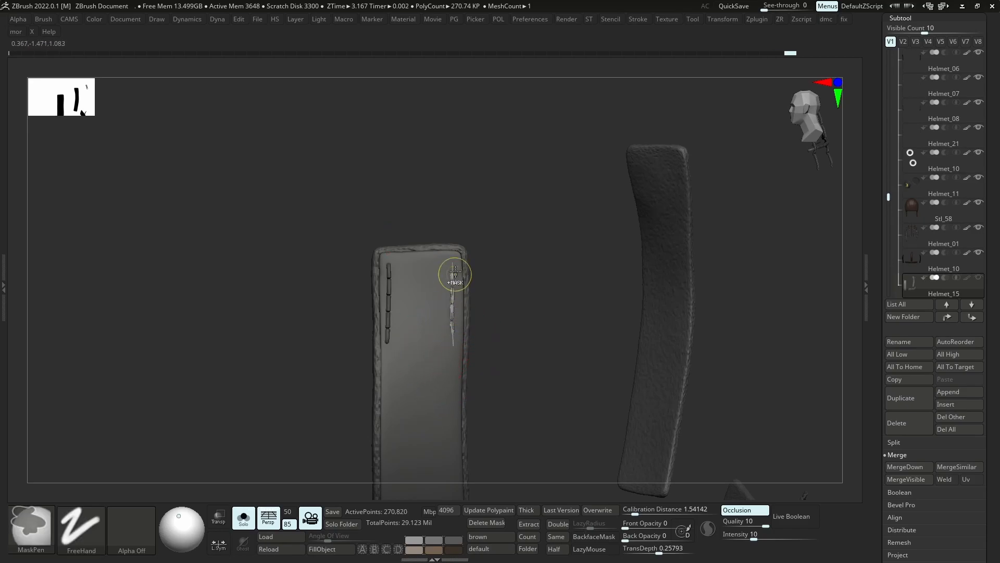
key("ctrl+z")
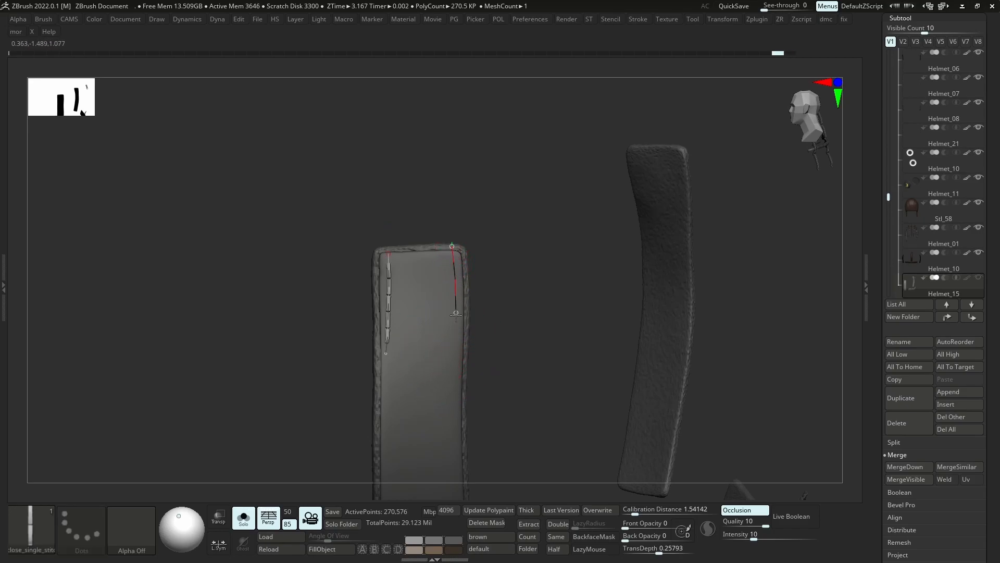
left_click_drag(453, 364, 452, 366)
left_click_drag(456, 330, 451, 289)
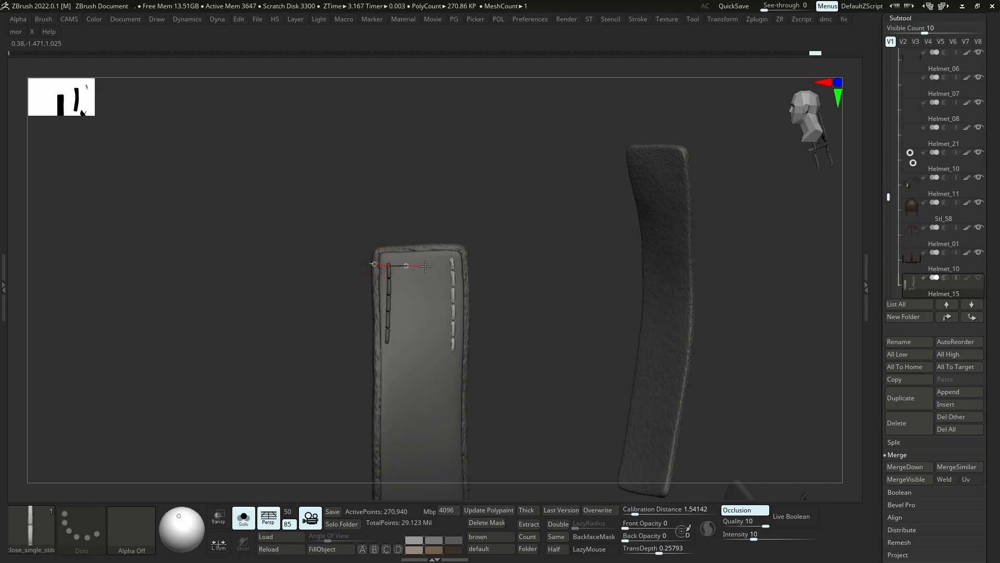
Draw a horizontal stitch row just below the side strap's upper edge, joining the two vertical rows
left_click_drag(460, 262, 464, 263)
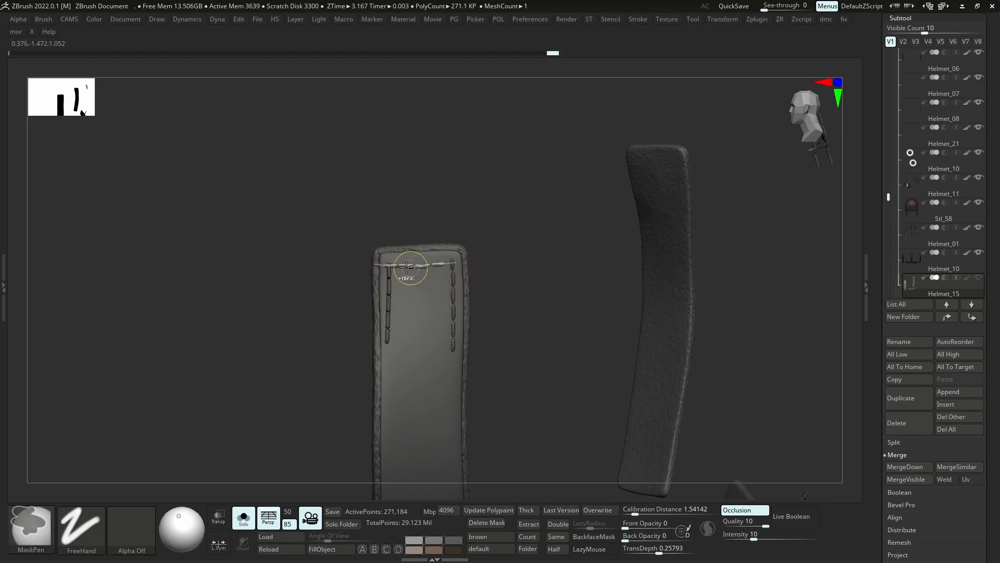
key("ctrl+z")
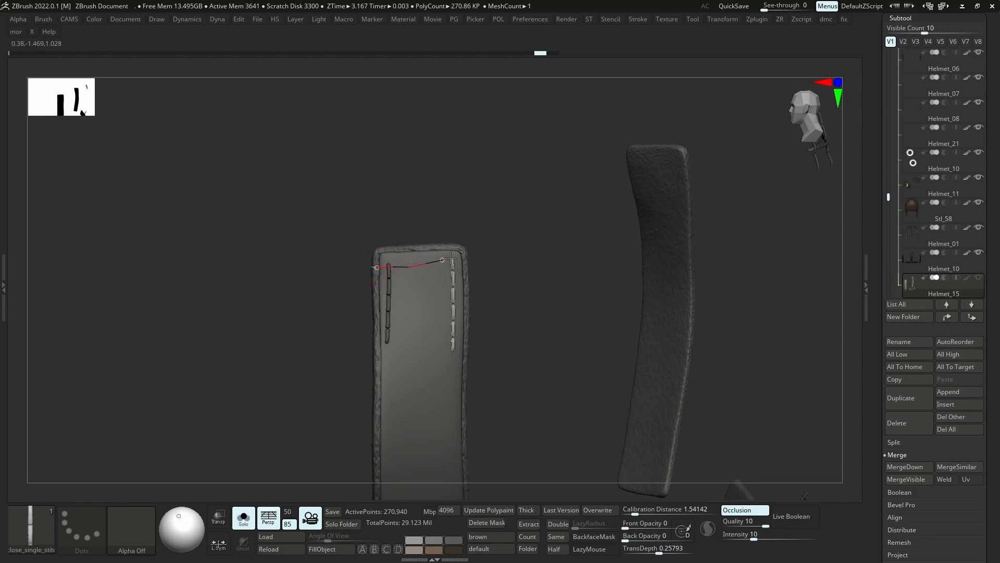
left_click_drag(476, 258, 476, 259)
left_click_drag(464, 259, 457, 263)
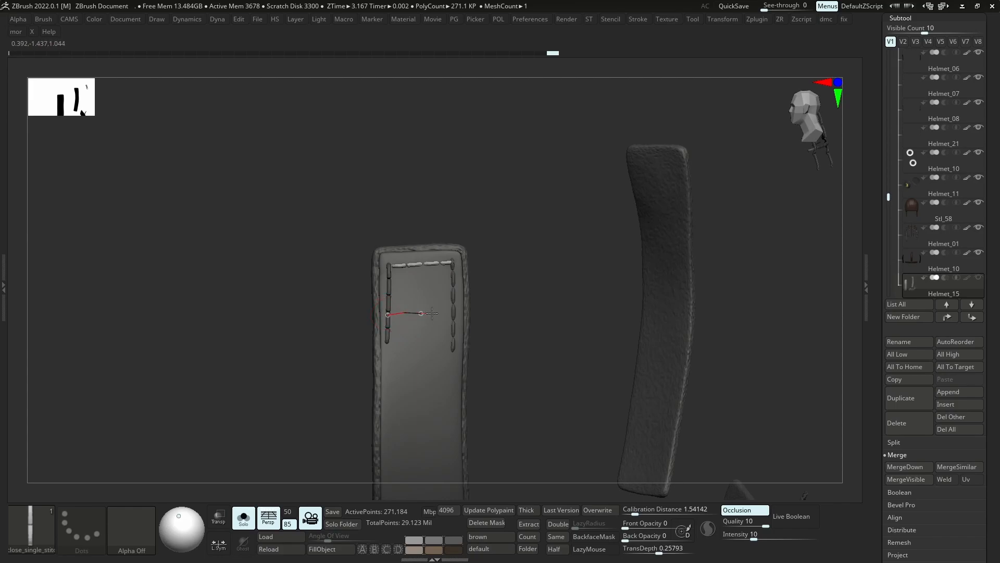
Draw a second horizontal stitch row between the two vertical rows to close the box
left_click_drag(461, 311, 466, 310)
key("ctrl+z")
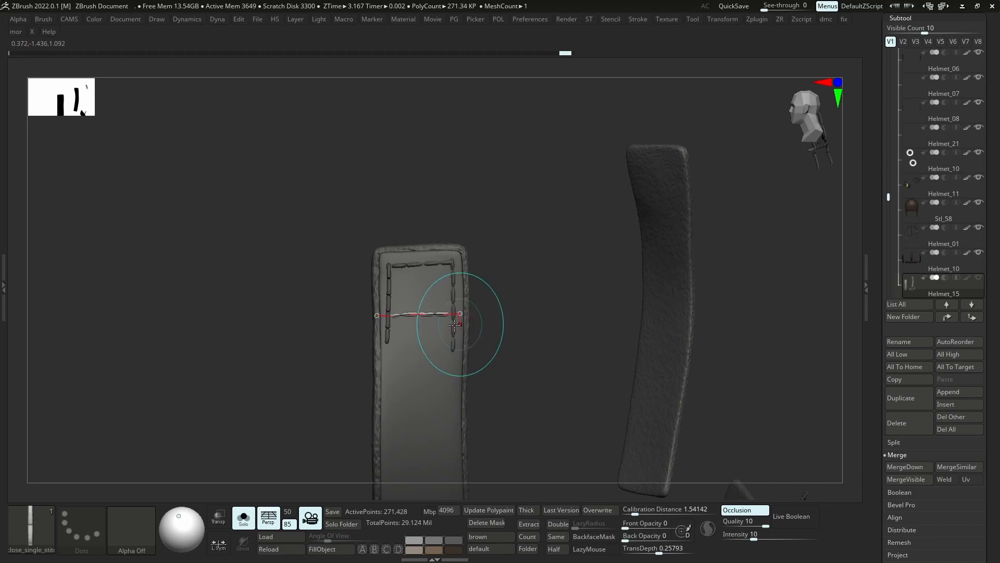
left_click(432, 315)
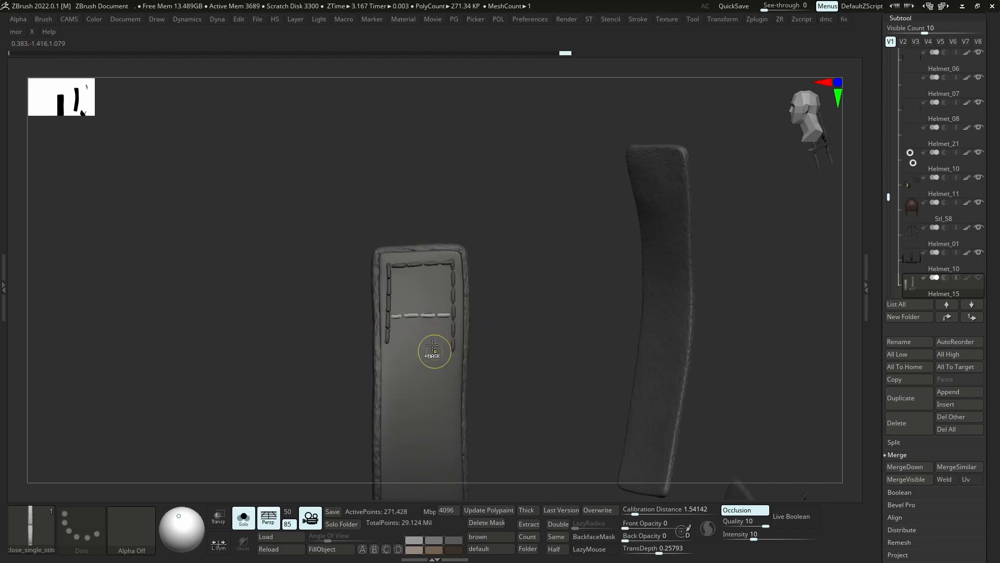
Check the stitched box against the whole helmet, isolate the straps again and clear the mask
right_click_drag(436, 352, 445, 272, "ctrl")
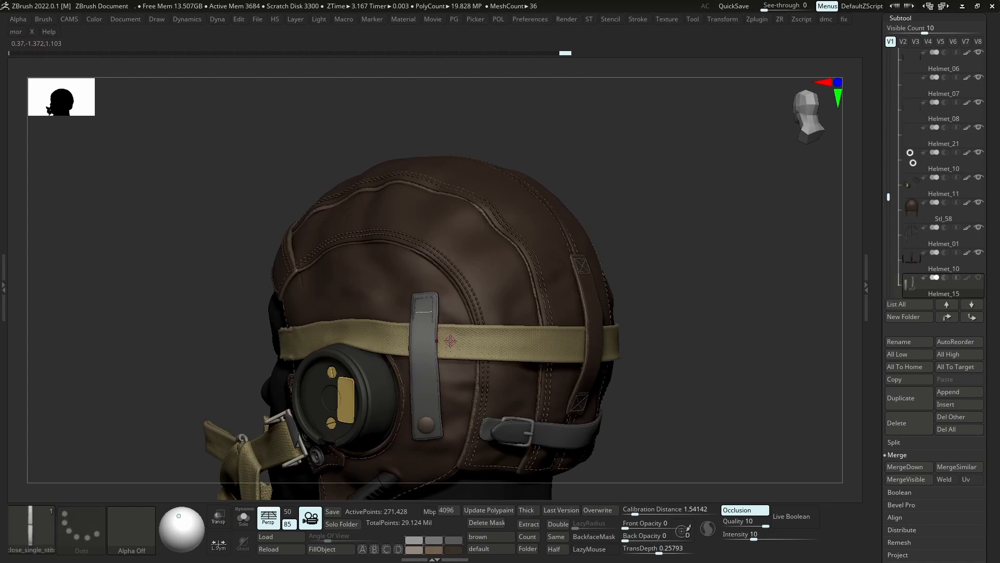
right_click_drag(435, 319, 396, 359)
key("alt+s")
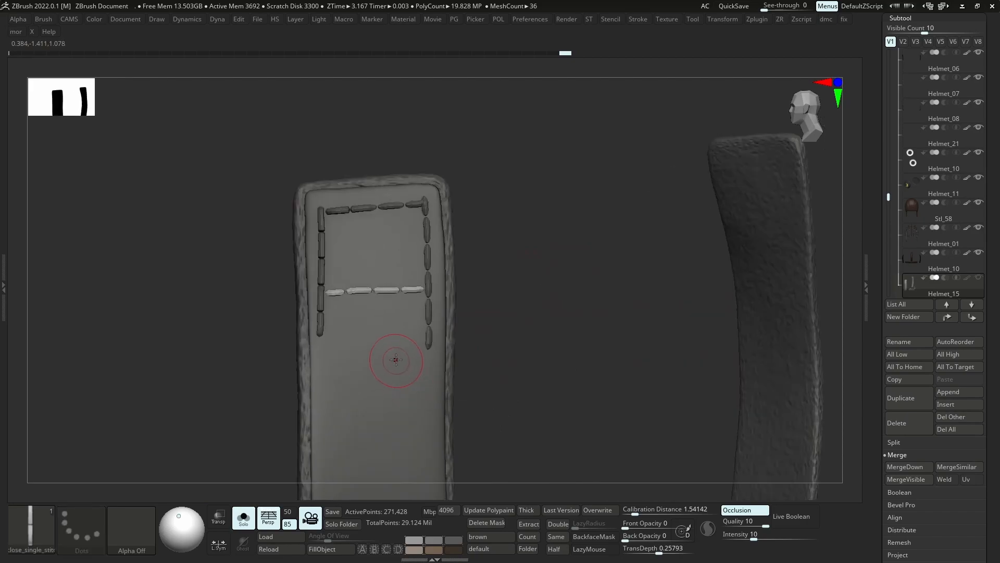
left_click_drag(500, 199, 512, 211, "ctrl")
mouse_move(335, 281)
right_mouse_down()
mouse_move(329, 288)
mouse_move(330, 272)
right_mouse_up()
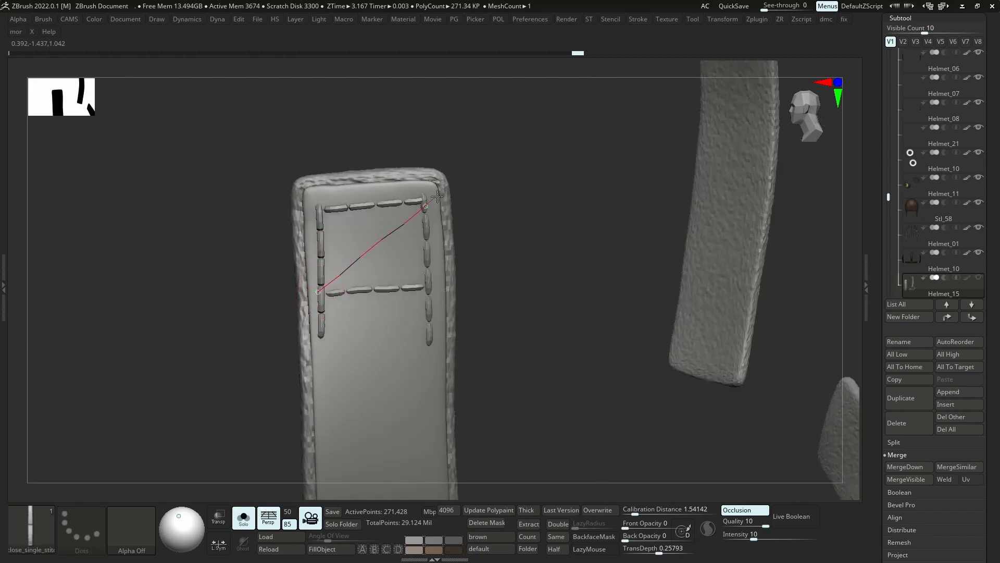
left_click_drag(437, 196, 444, 187)
left_click(413, 210, "ctrl+shift")
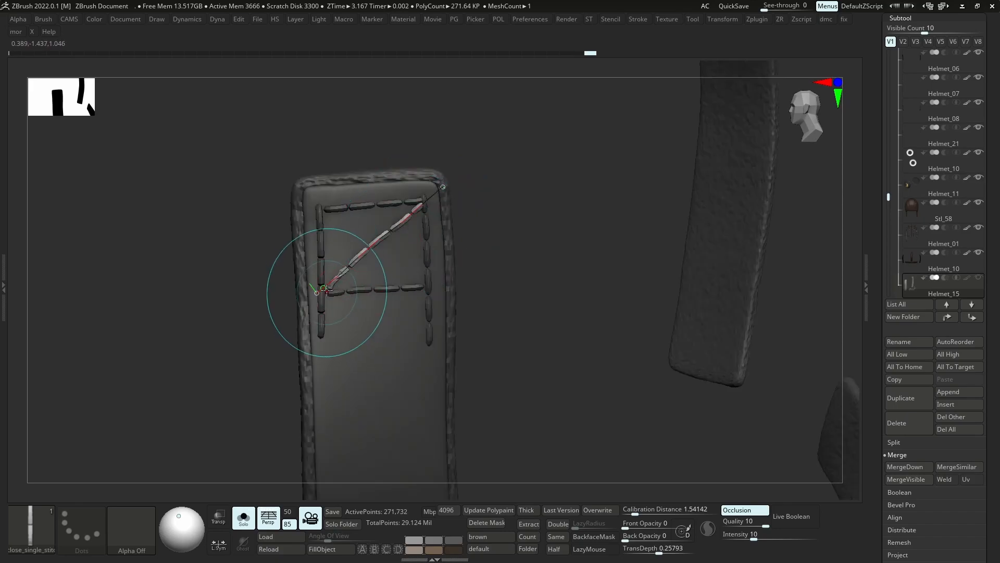
key("ctrl+z")
key("ctrl+z")
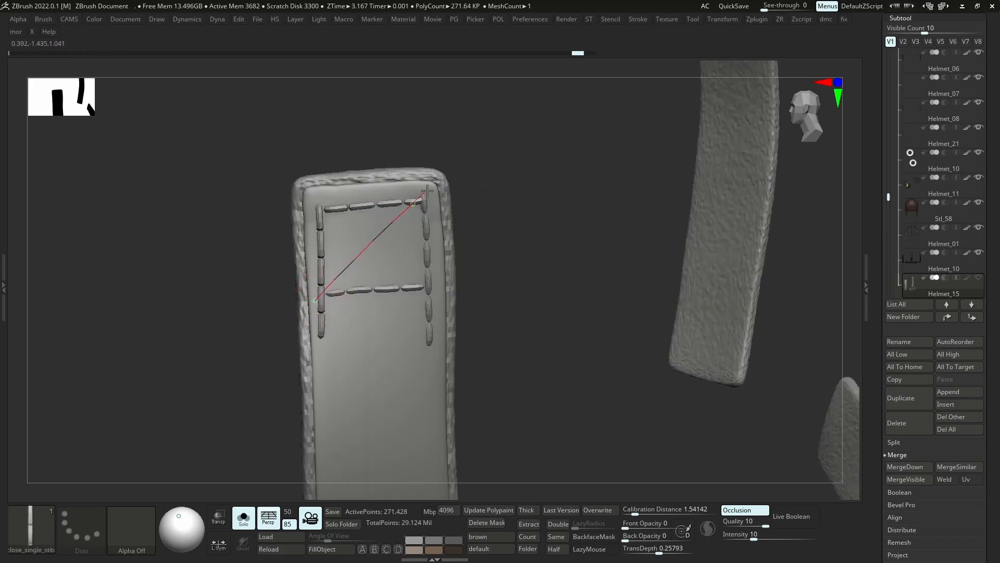
Draw a diagonal stitch row from the box's lower-left corner to its upper-right corner
left_click_drag(434, 184, 381, 239)
left_click(383, 263, "ctrl+shift")
left_click(384, 259, "ctrl+shift")
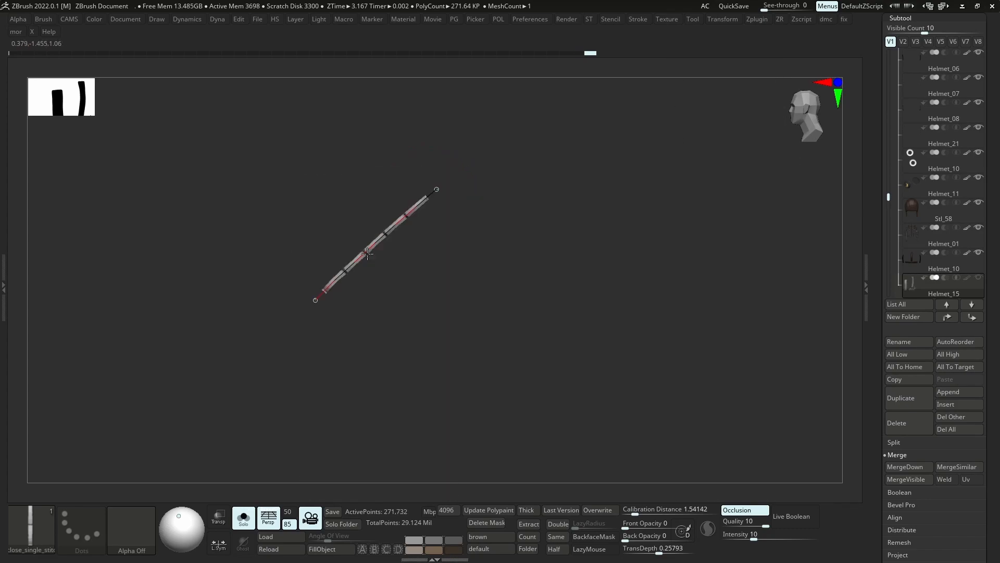
left_click(386, 255, "ctrl+shift")
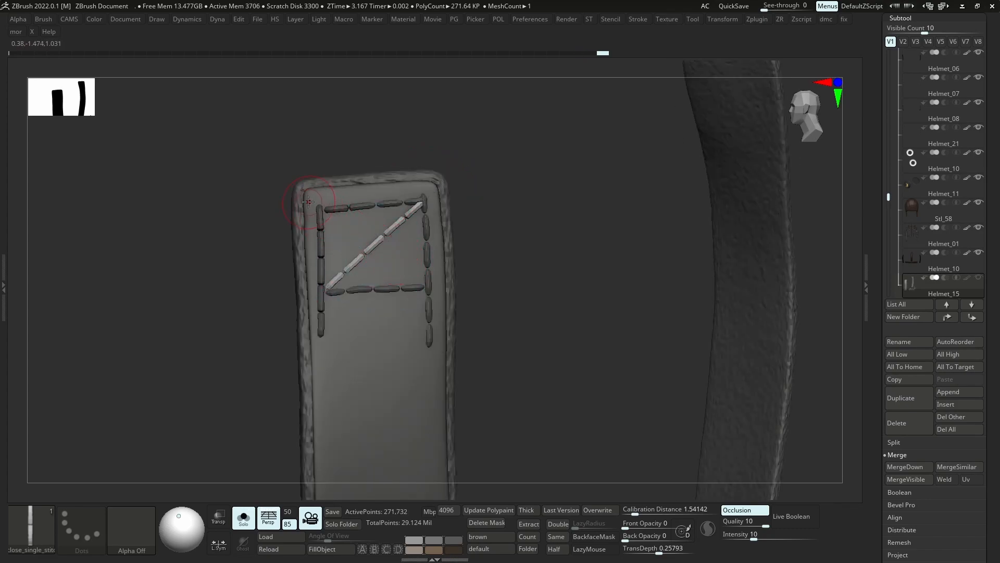
Draw a second diagonal stitch row from the box's upper-left to its lower-right corner, redoing it until it meets both corners
left_click_drag(426, 289, 431, 293)
key("ctrl+z")
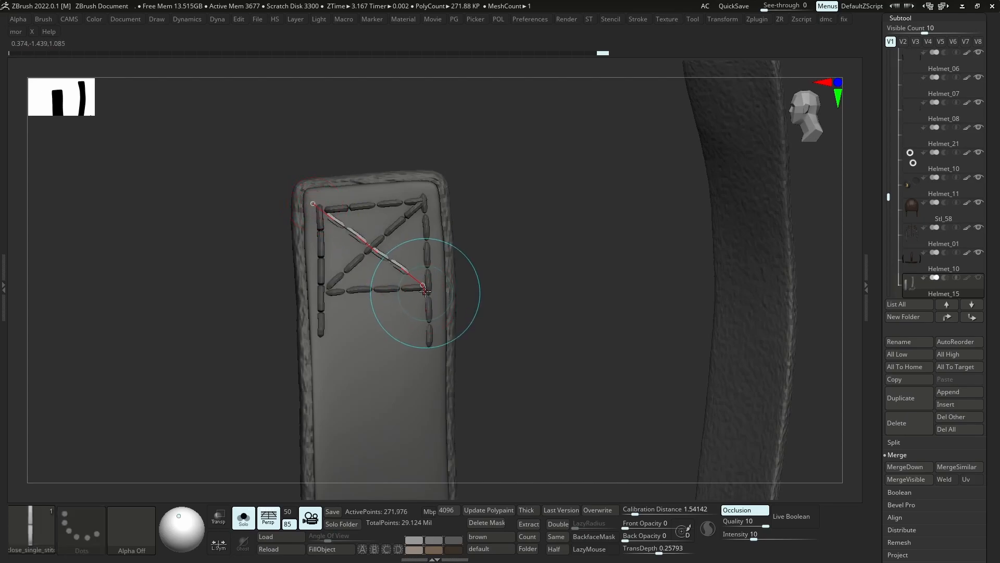
key("ctrl+z")
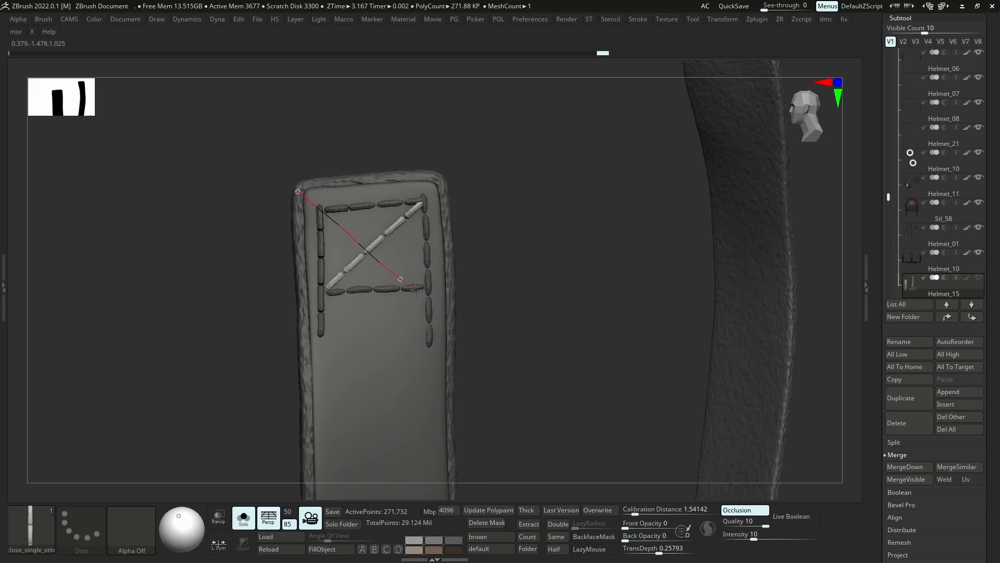
left_click_drag(419, 294, 439, 298)
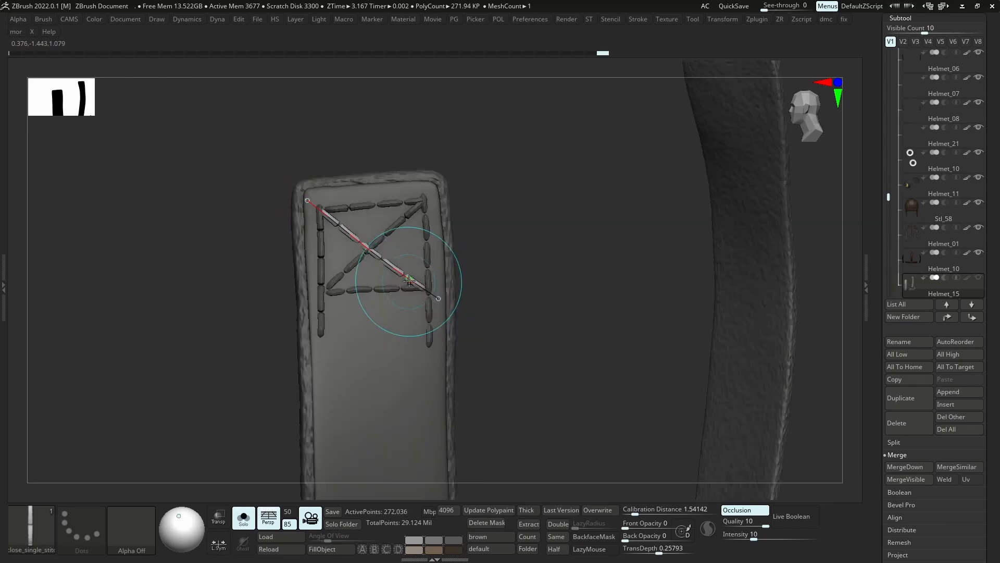
left_click(383, 312)
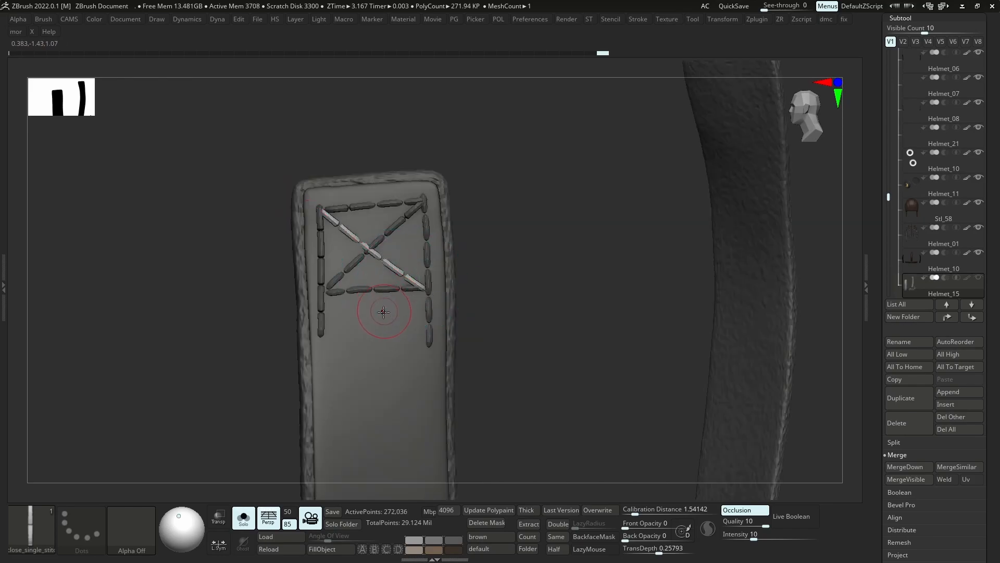
Choose the Move Topological brush and mask the strap's flat surface, leaving the stitches and edging editable
key("b")
key("m")
key("t")
right_click(449, 320)
left_click_drag(489, 251, 476, 288, "ctrl")
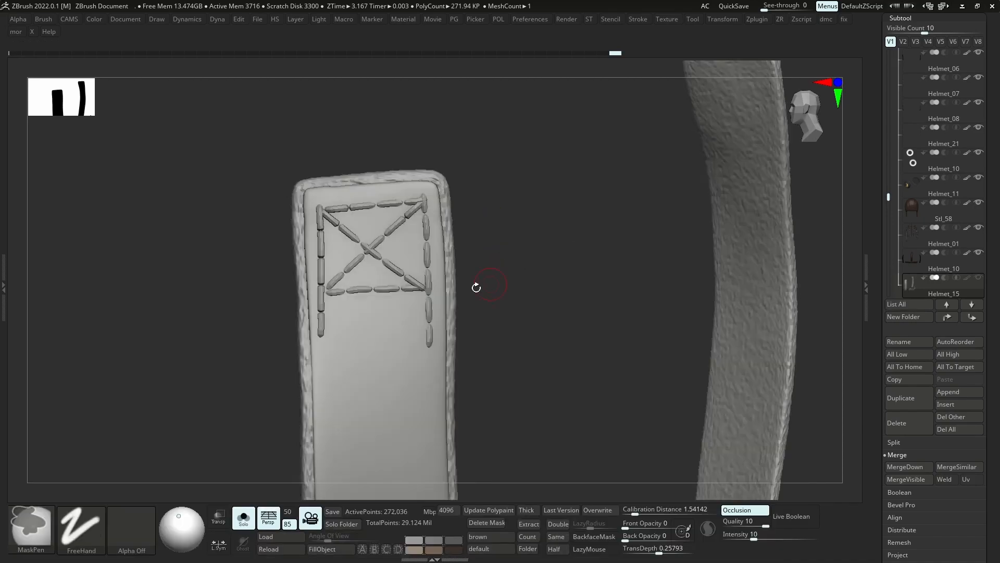
key("w")
left_click(390, 353, "ctrl")
key("b")
key("space")
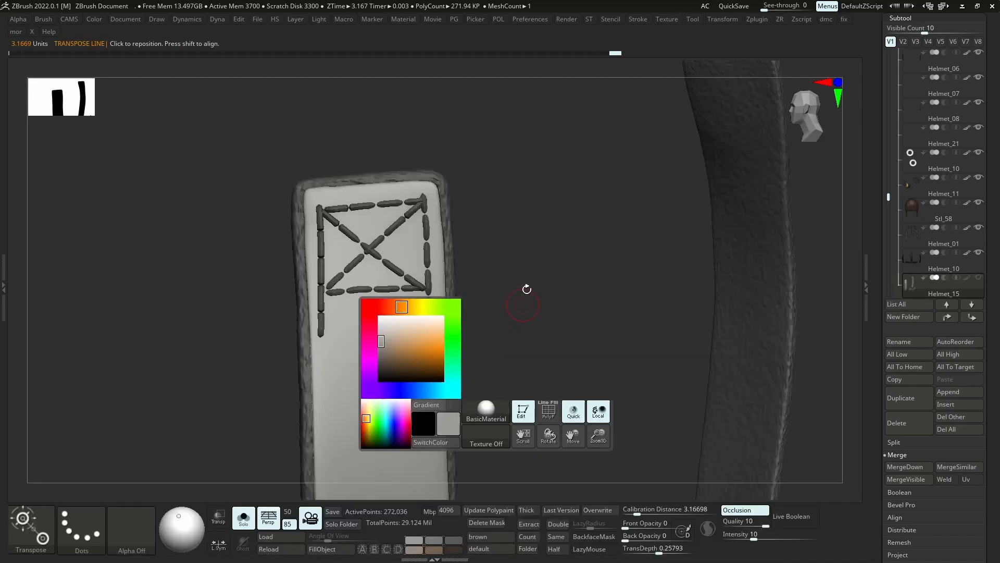
key("q")
left_click(508, 292, "ctrl")
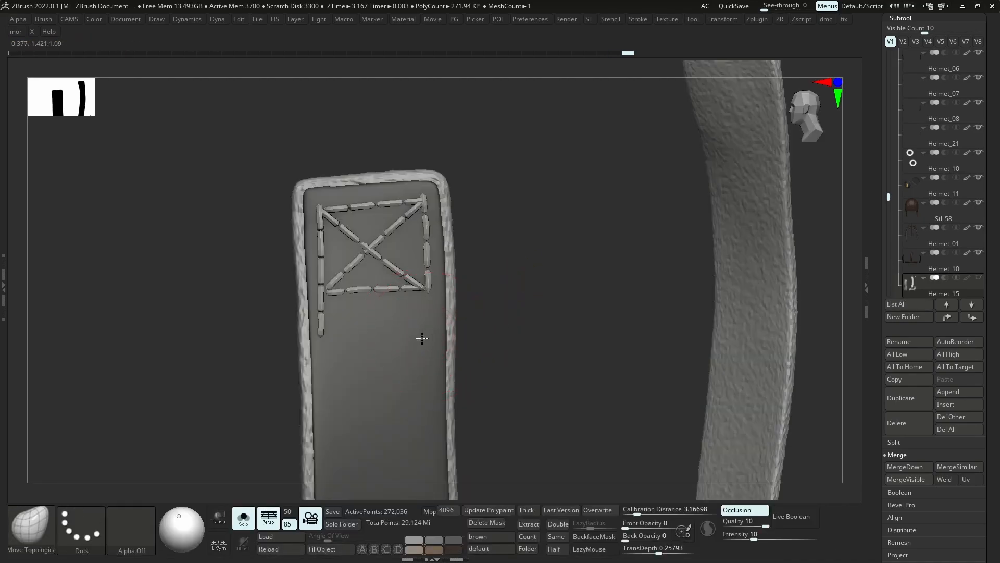
Push the surplus stitches below the box into the strap and tidy the box's upper-left stitches with Move Topological
key("s")
left_click_drag(323, 327, 316, 327)
left_click_drag(357, 253, 359, 250)
key("s")
left_click_drag(359, 249, 352, 250)
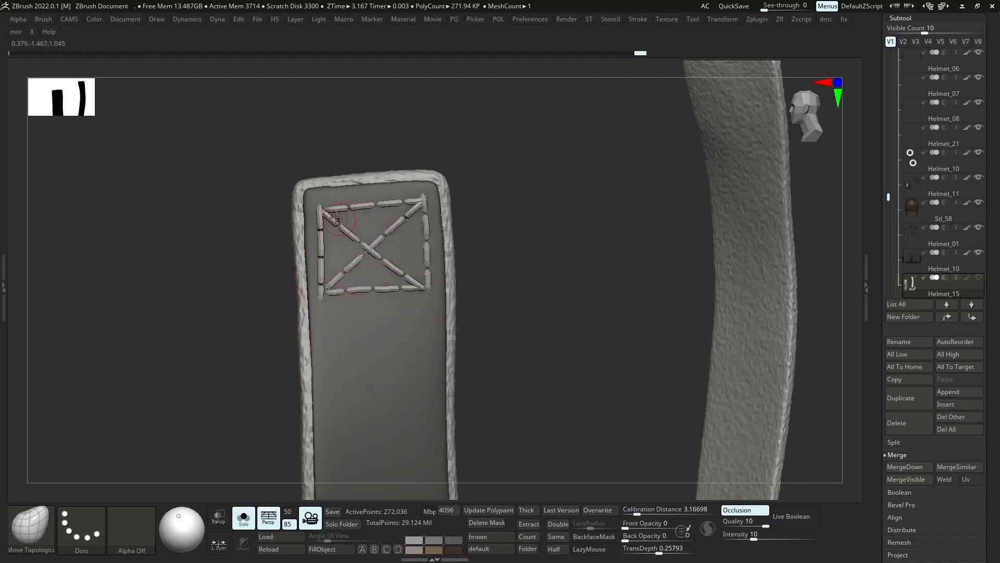
key("s")
left_click_drag(329, 211, 392, 203)
key("s")
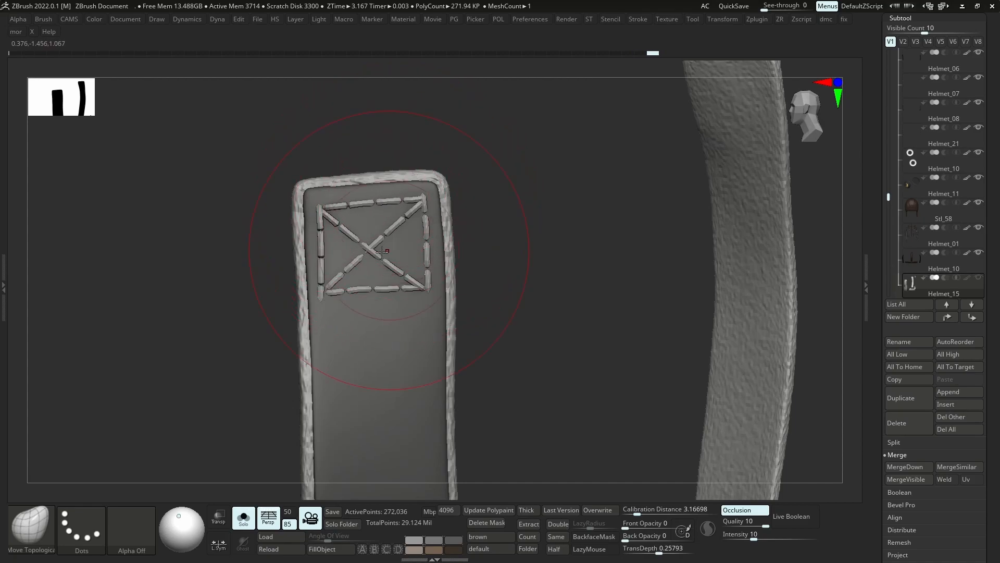
Switch to the Move brush, try adjusting the stitched box's shape and undo that change
key("b")
key("m")
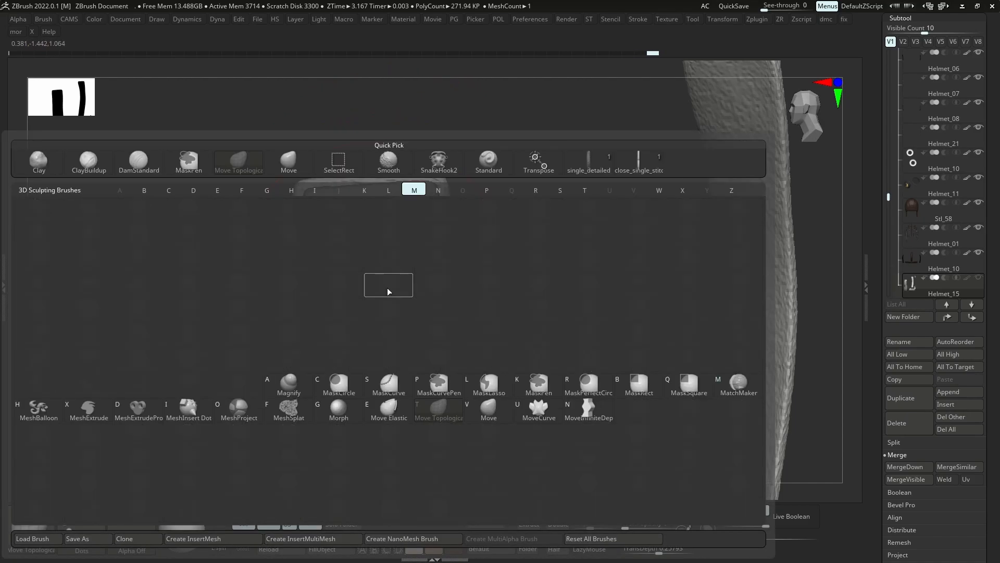
key("v")
key("s")
mouse_move(380, 258)
left_mouse_down()
mouse_move(397, 258)
mouse_move(383, 250)
mouse_move(422, 234)
left_mouse_up()
key("s")
key("ctrl+z")
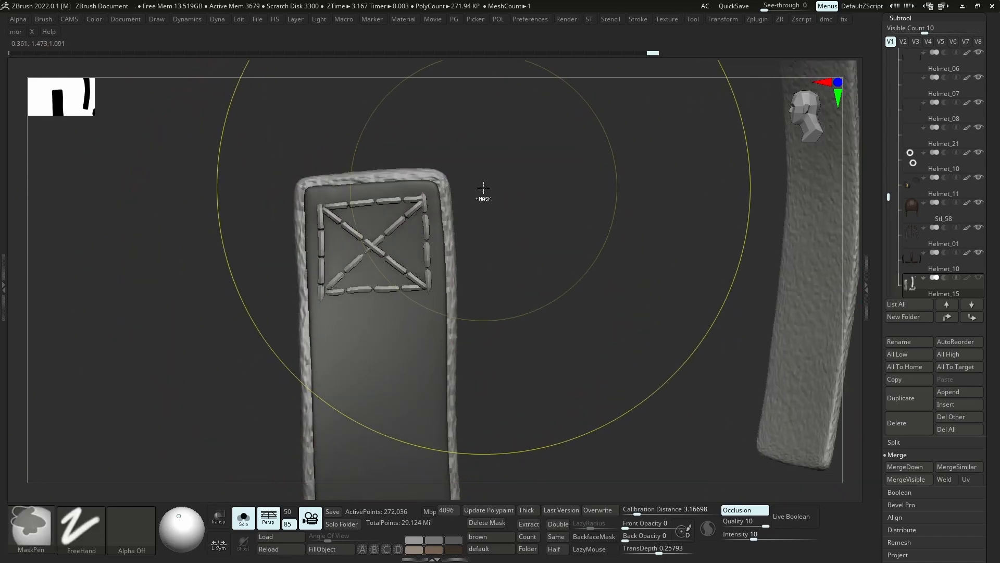
Isolate the stitches to mask the strap and its edging around them, with all parts shown again
left_click(493, 200, "ctrl")
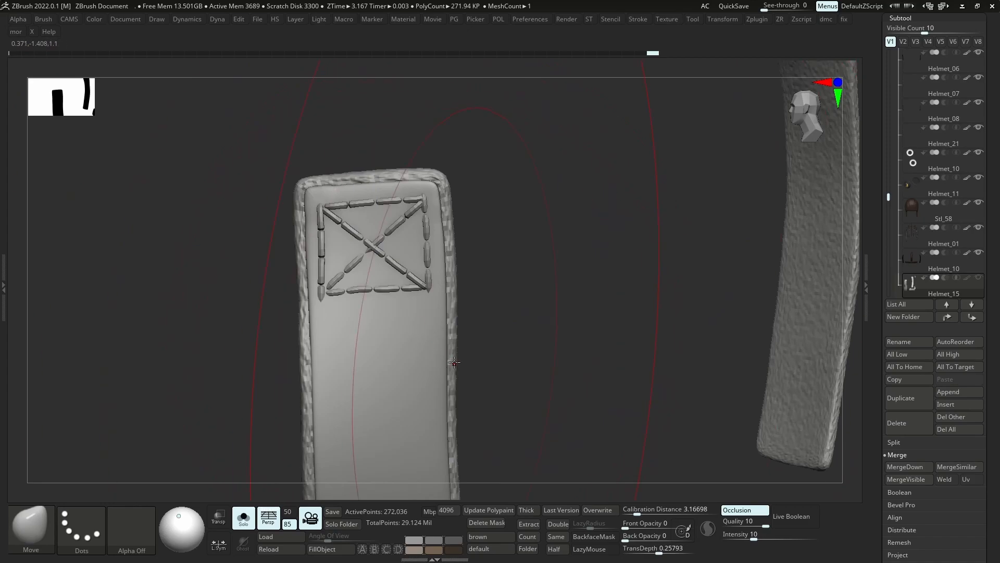
left_click(412, 381, "ctrl+shift")
left_click(458, 371, "ctrl+shift")
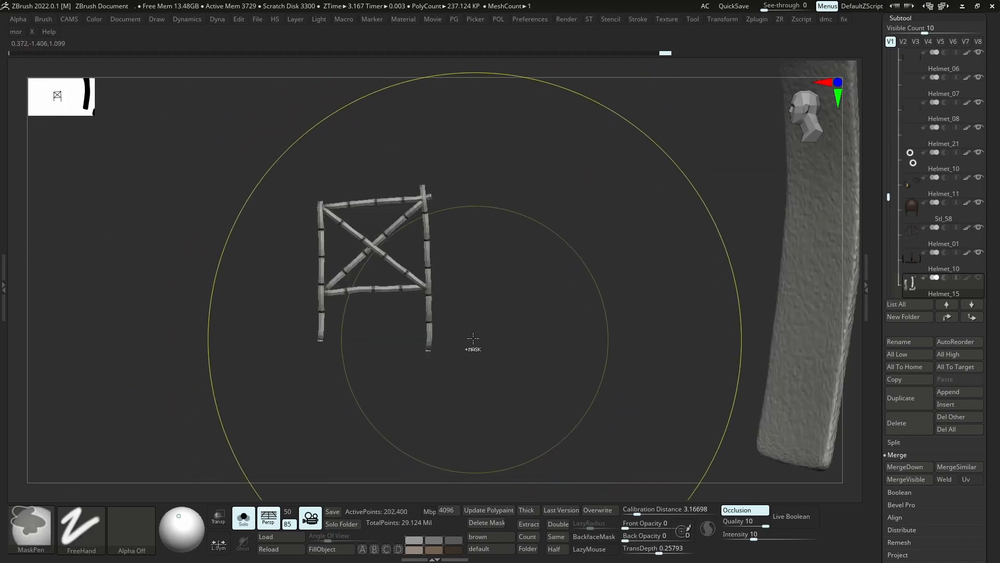
left_click_drag(505, 254, 478, 302, "ctrl+shift")
right_click_drag(480, 296, 493, 245, "ctrl")
left_click_drag(514, 256, 381, 459, "ctrl+shift")
key("ctrl+z")
left_click_drag(562, 170, 332, 527, "ctrl+alt+shift")
mouse_move(484, 338)
right_mouse_down("ctrl")
mouse_move(492, 386)
mouse_move(448, 219)
right_mouse_up("ctrl")
Shift the stitched box down from the strap's end and nudge its right-hand corners into place with the Move brush
key("s")
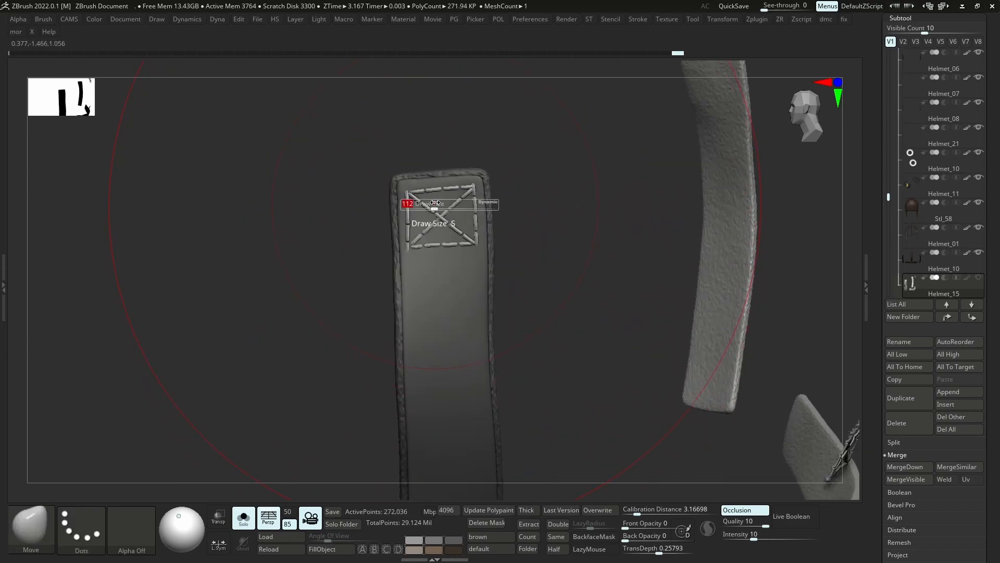
left_click_drag(441, 211, 413, 263)
key("s")
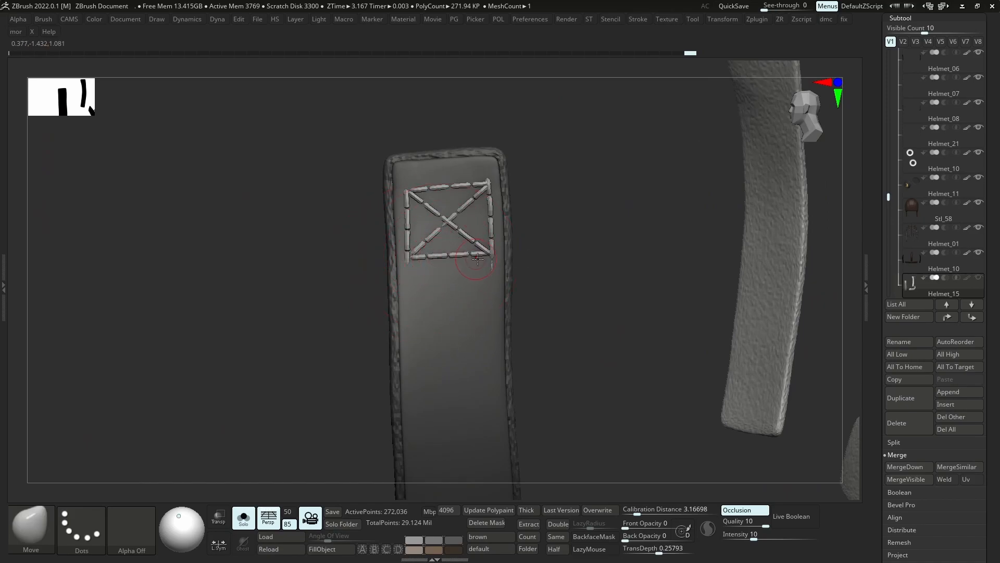
key("s")
left_click_drag(482, 259, 487, 259)
key("s")
left_click_drag(484, 183, 488, 183)
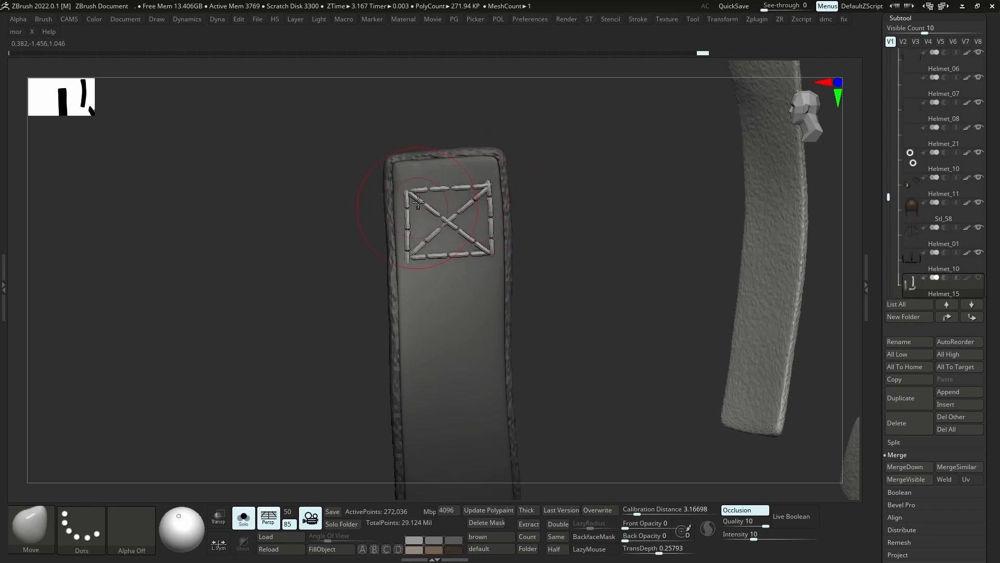
Draw a horizontal stitch row across the strap just below the box with the close_single_stitch brush, redoing the first attempt
key("b")
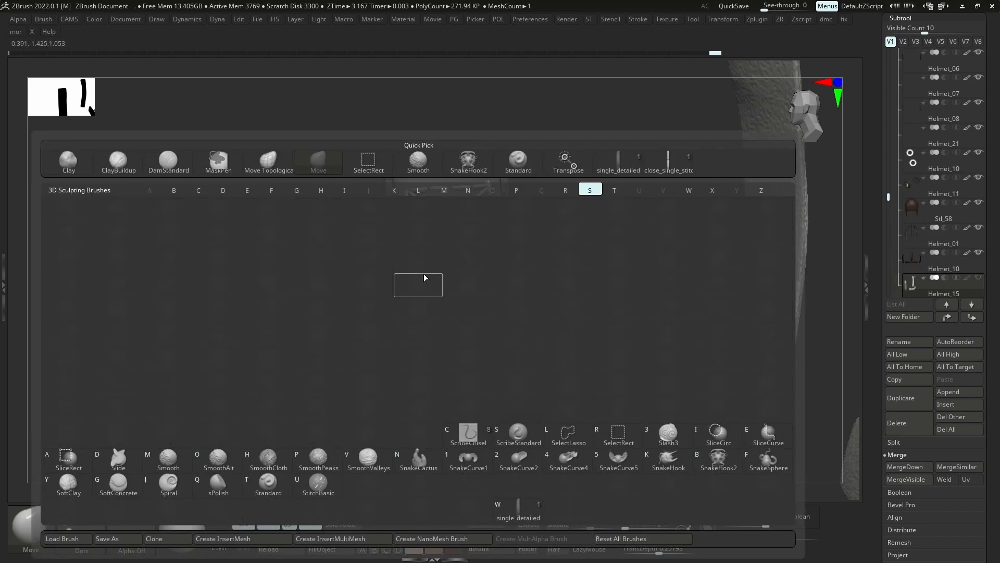
left_click(661, 167)
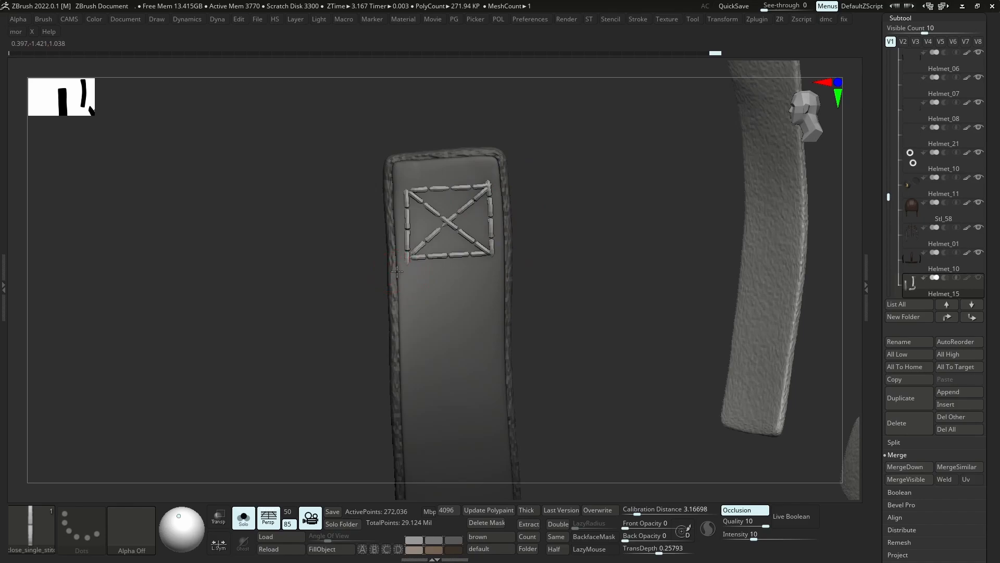
mouse_move(499, 269)
left_mouse_down()
mouse_move(516, 268)
mouse_move(498, 268)
left_mouse_up()
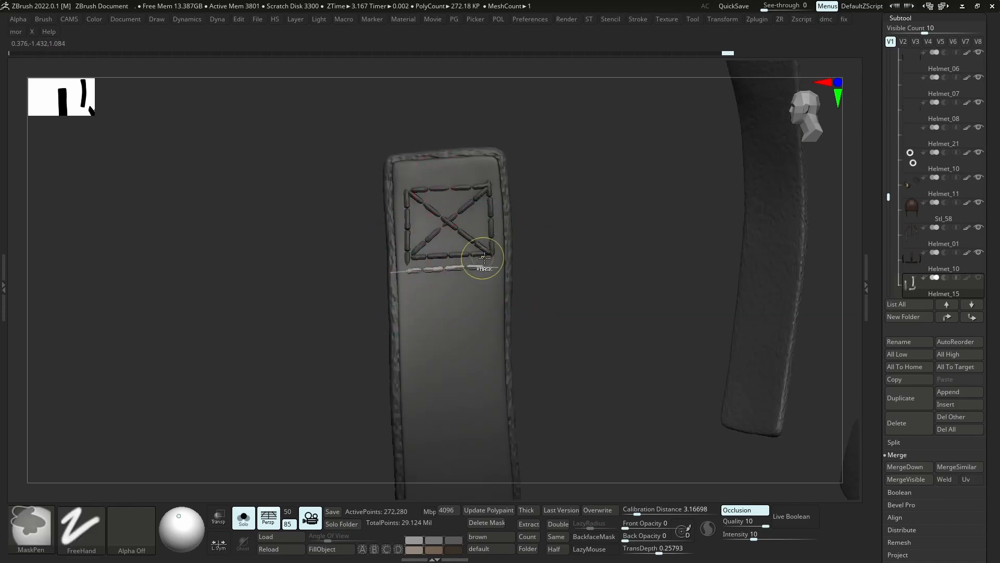
key("ctrl+z")
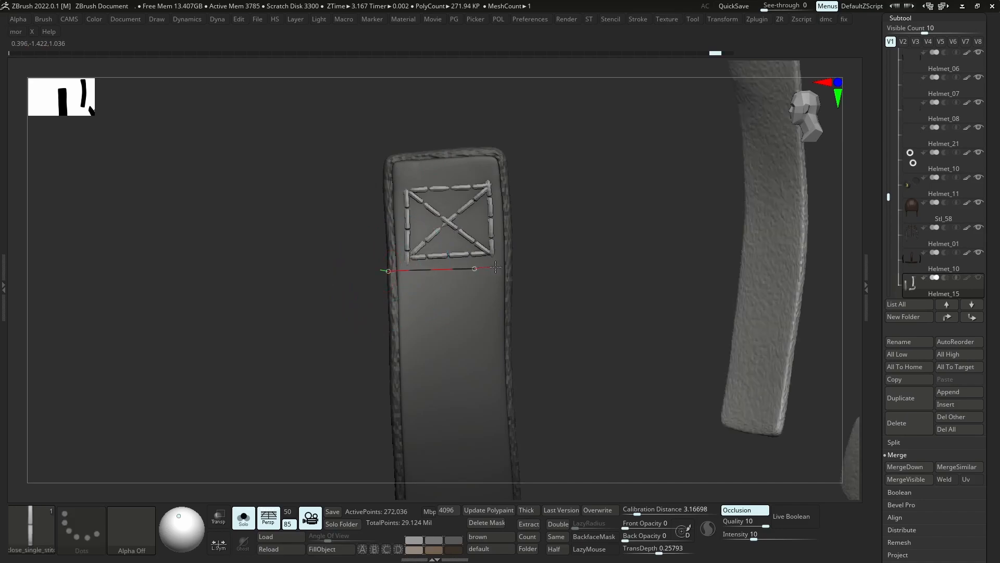
left_click(515, 267)
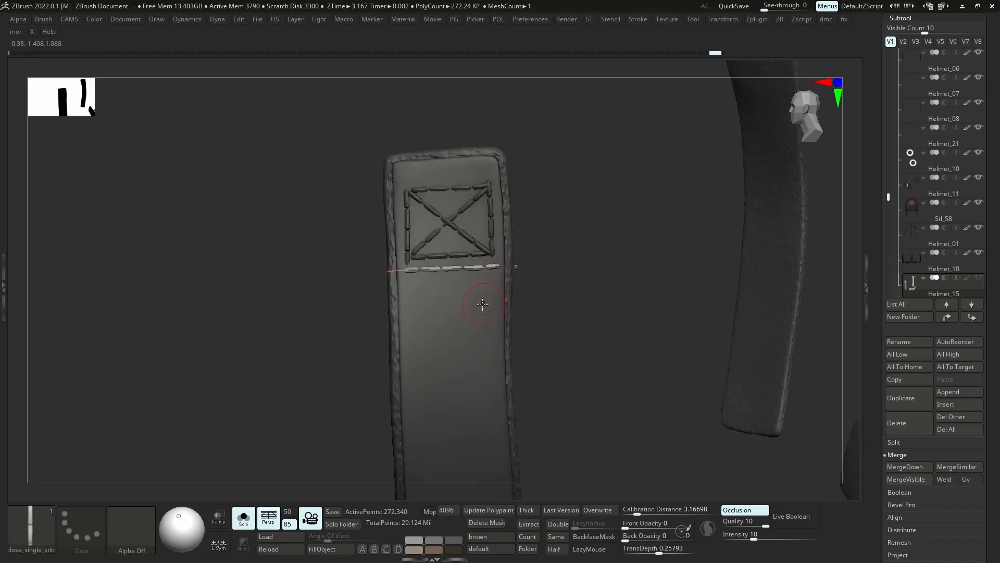
left_click_drag(490, 271, 491, 268)
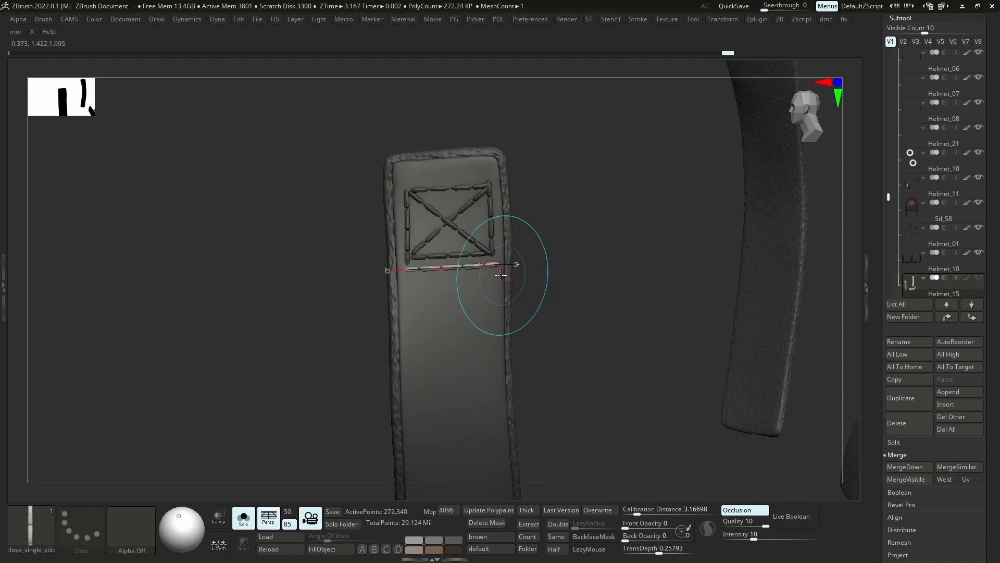
key("w")
key("b")
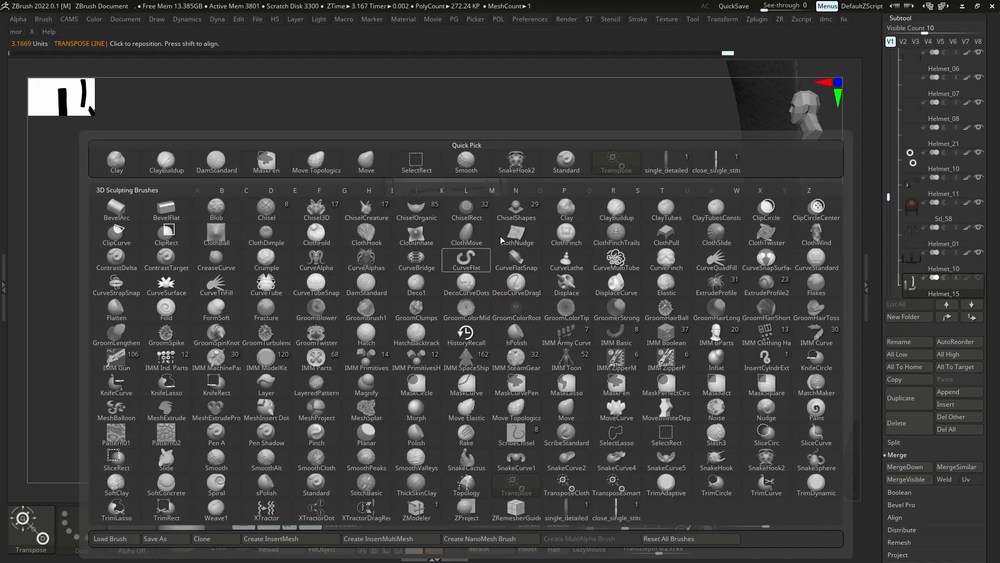
key("Escape")
left_click(444, 324)
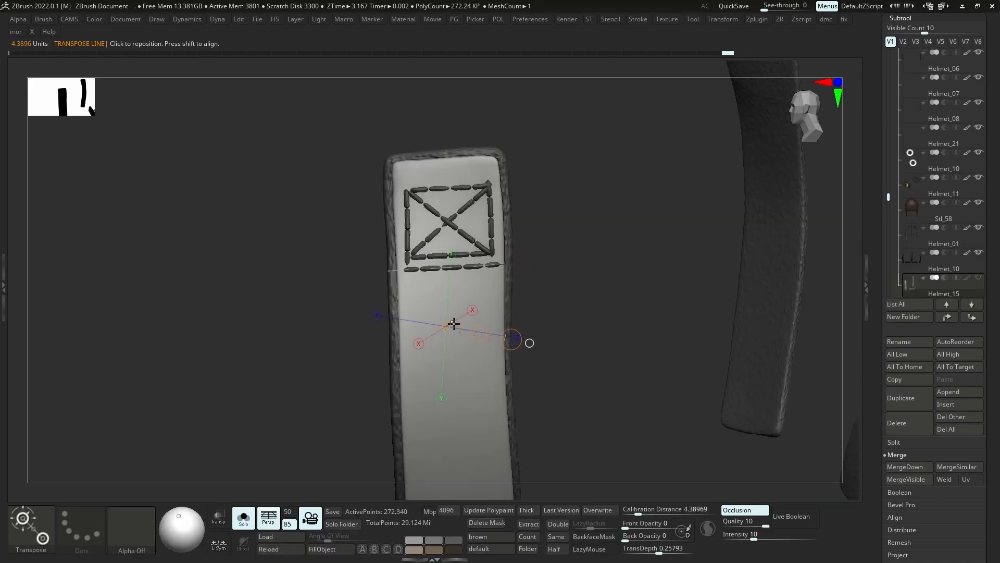
left_click(477, 286)
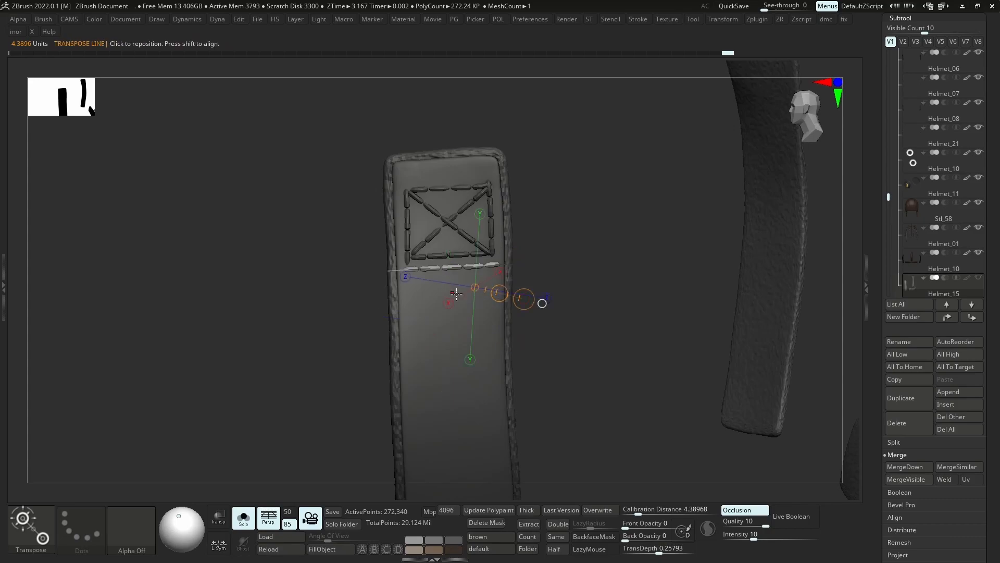
key("b")
key("Escape")
key("b")
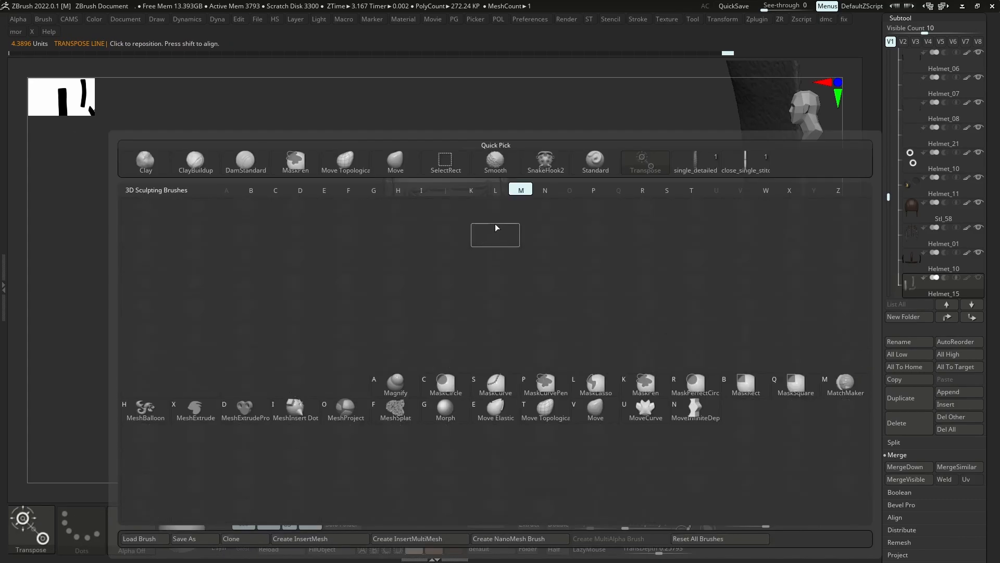
key("m")
key("v")
key("b")
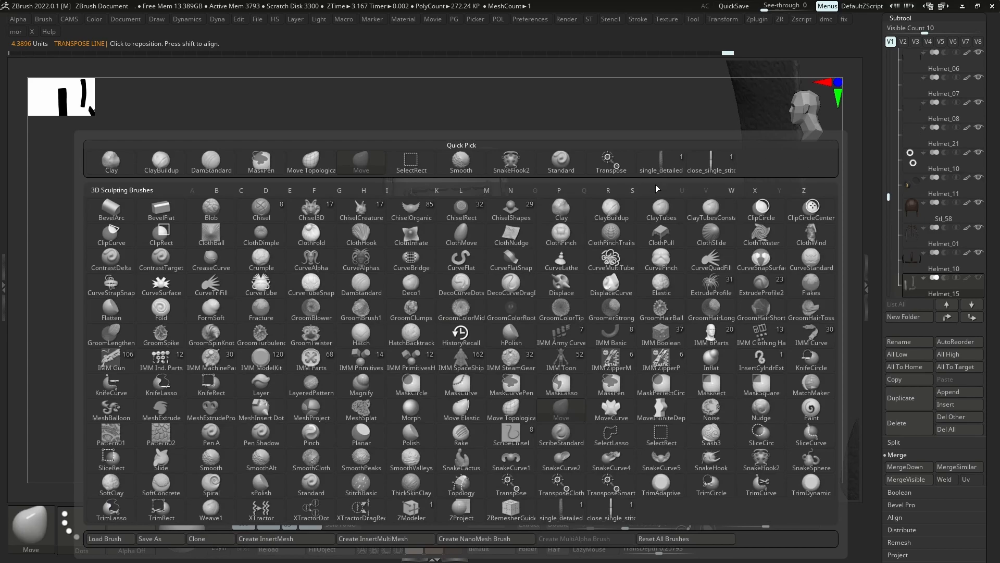
left_click(644, 180)
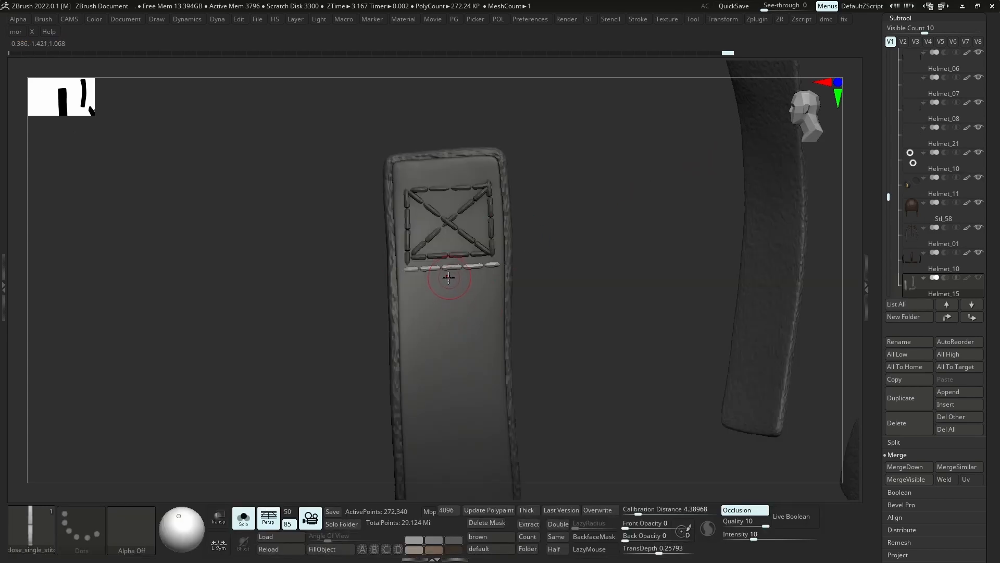
Duplicate the new horizontal stitch row with a transpose line and move the copy above the box
key("w")
left_click_drag(448, 267, 444, 339)
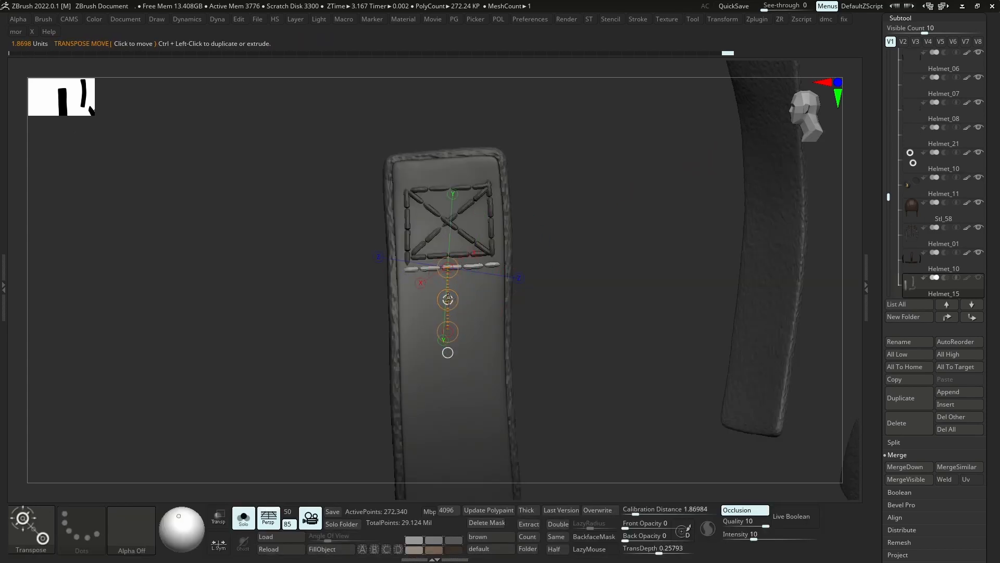
left_click_drag(448, 299, 448, 211)
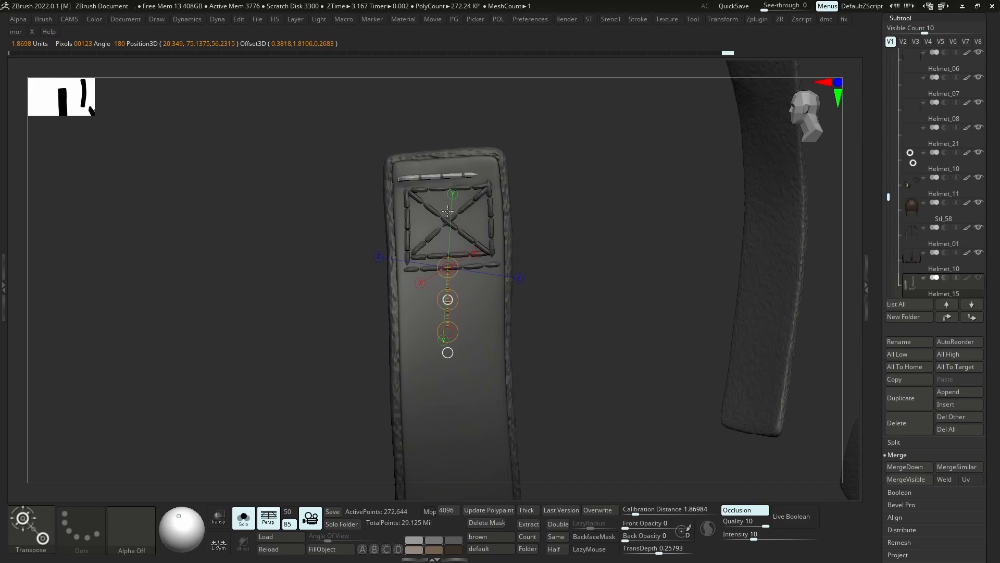
Position the duplicated stitch row on the strap's surface, aligned across its width between the box and the upper edge
left_click_drag(463, 143, 465, 82)
mouse_move(469, 163)
left_mouse_down()
mouse_move(460, 154)
mouse_move(447, 167)
mouse_move(446, 101)
left_mouse_up()
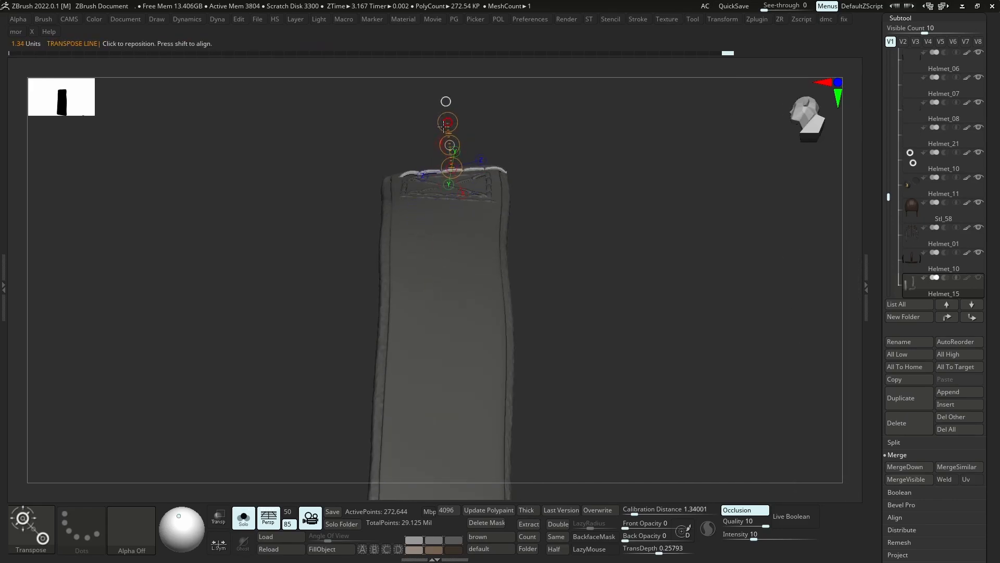
right_click_drag(444, 126, 478, 225)
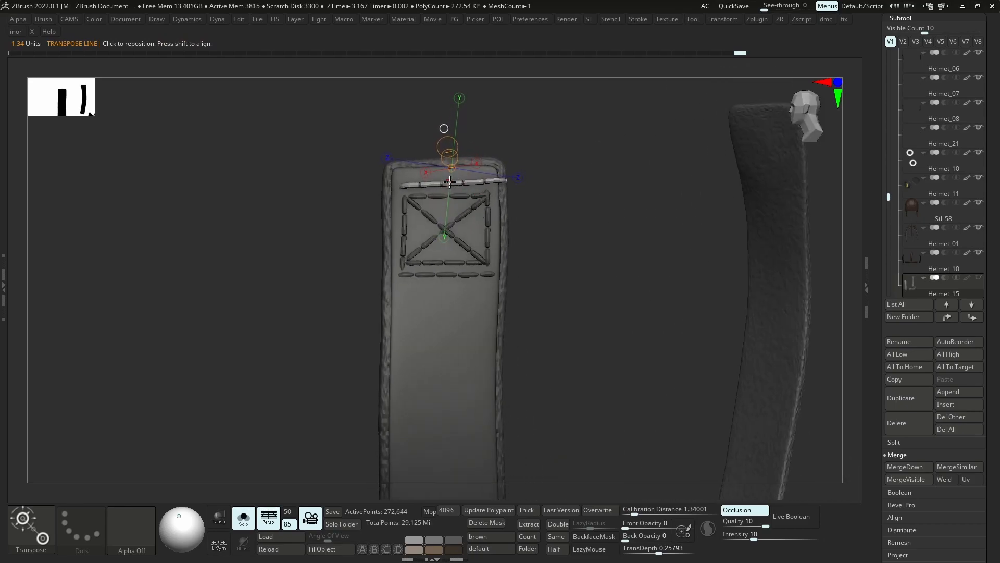
left_click_drag(449, 181, 471, 181)
right_click_drag(473, 188, 482, 219)
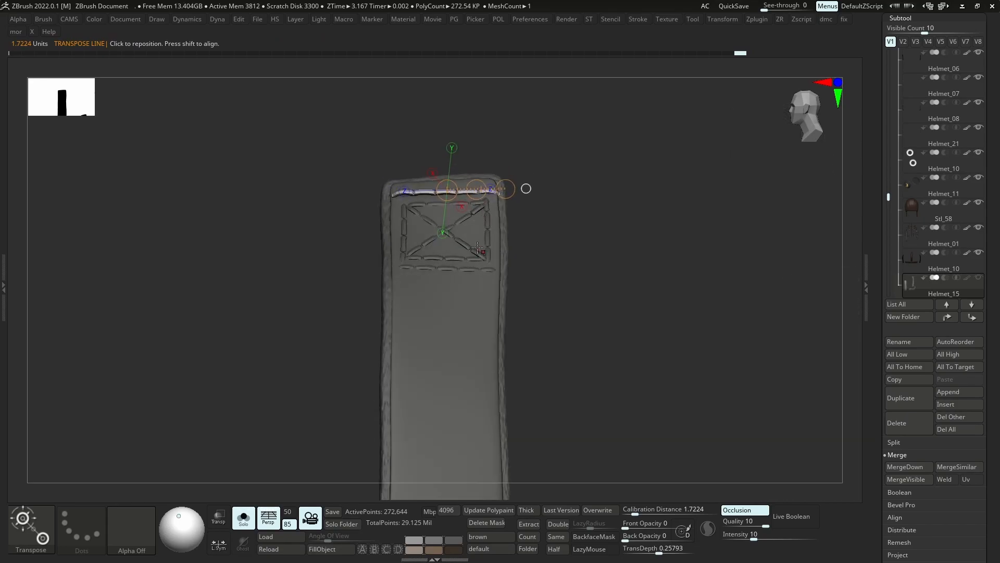
Refine the copied stitch row above the box with the Move brush so it follows the strap's curved surface
key("b")
key("m")
key("v")
right_click_drag(413, 234, 416, 216)
key("s")
left_click_drag(416, 217, 425, 217)
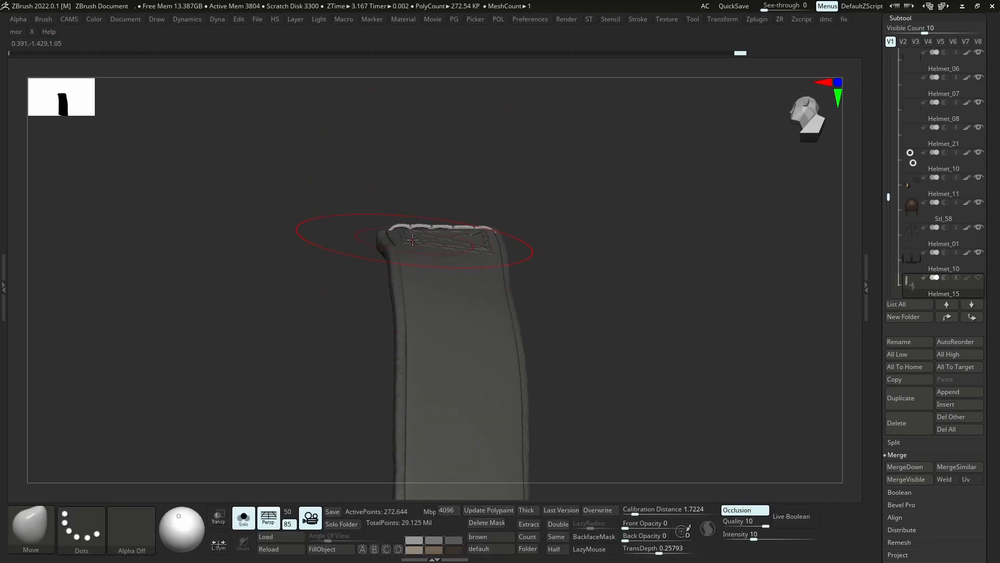
mouse_move(424, 231)
right_mouse_down()
mouse_move(427, 243)
mouse_move(438, 216)
right_mouse_up()
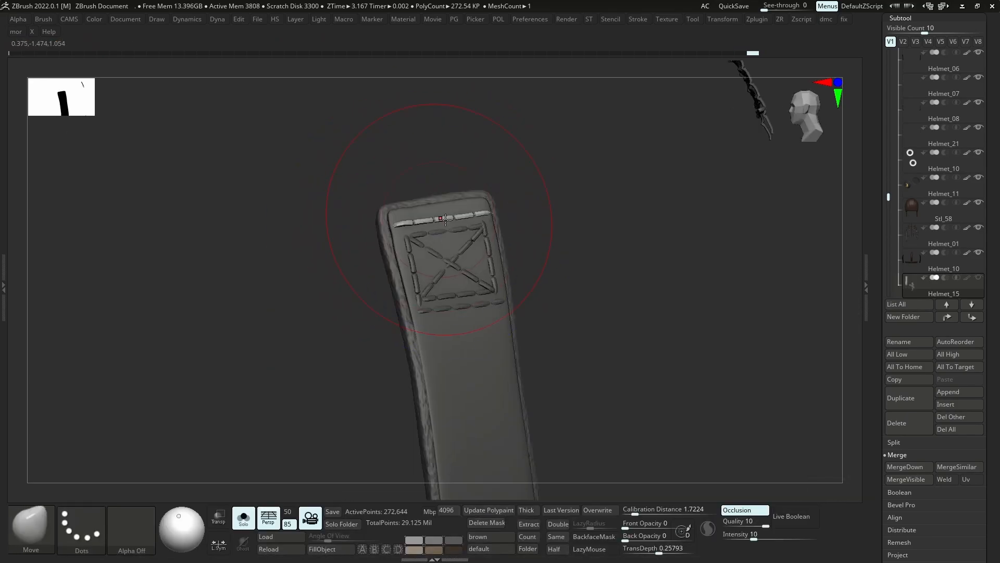
key("s")
left_click_drag(437, 216, 419, 218)
mouse_move(419, 218)
right_mouse_down()
mouse_move(401, 224)
mouse_move(491, 206)
right_mouse_up()
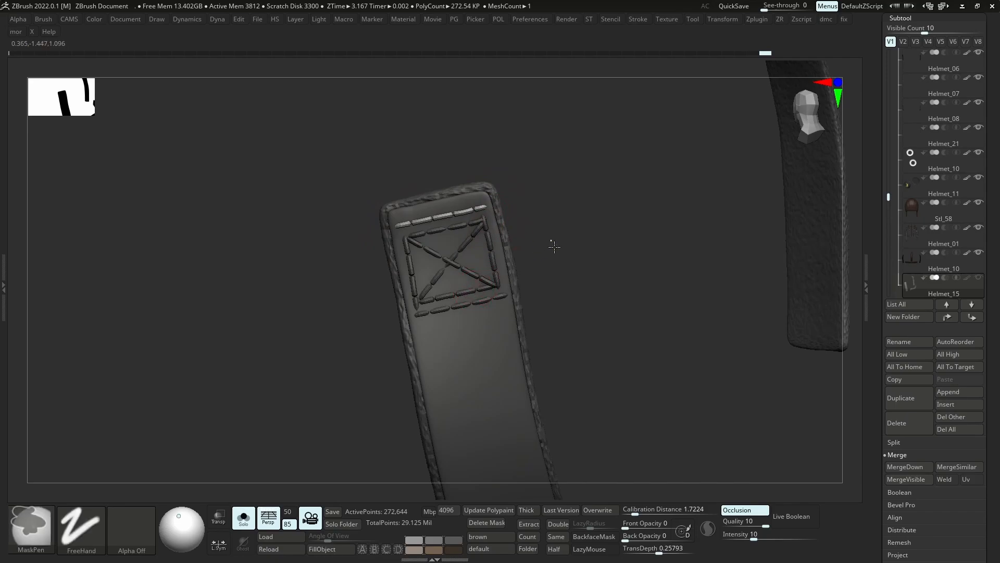
Nudge the stitches at the box's upper corner into line on the strap using the Move Topological brush
right_click_drag(552, 245, 488, 237)
key("b")
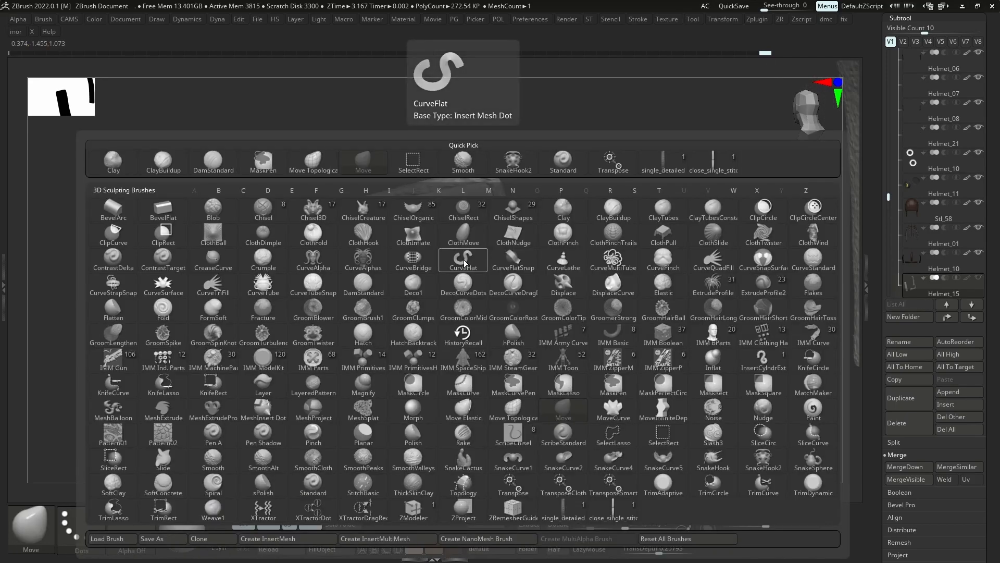
key("m")
key("t")
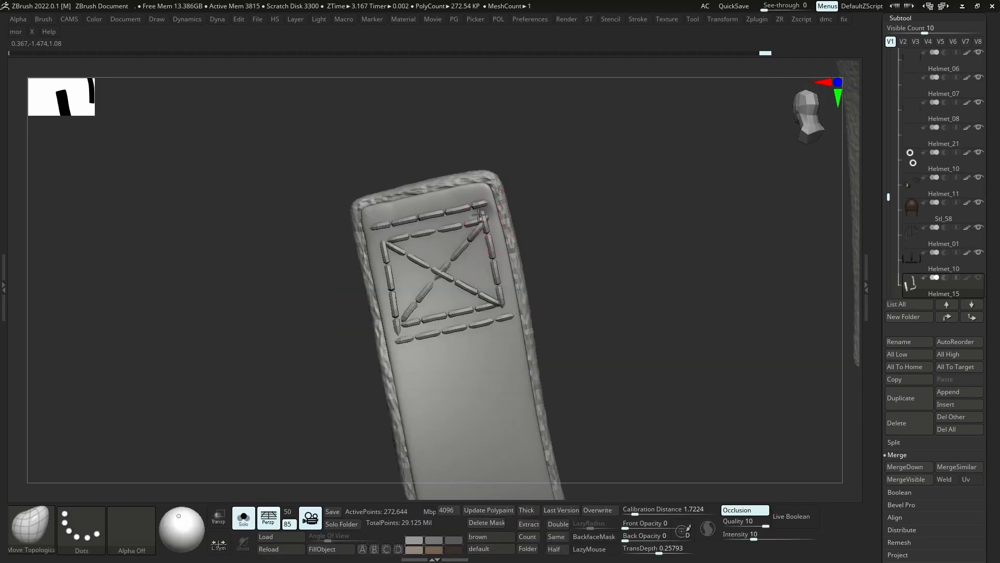
left_click_drag(479, 214, 481, 218)
mouse_move(488, 229)
right_mouse_down("ctrl")
mouse_move(504, 308)
mouse_move(489, 282)
right_mouse_up("ctrl")
key("s")
left_click_drag(469, 279, 483, 280)
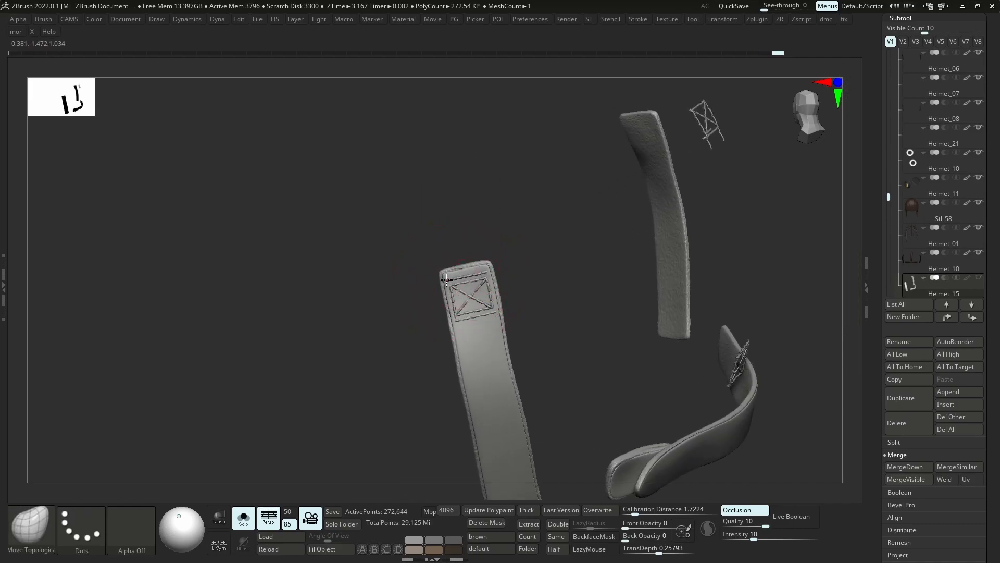
right_click_drag(448, 277, 448, 279, "ctrl")
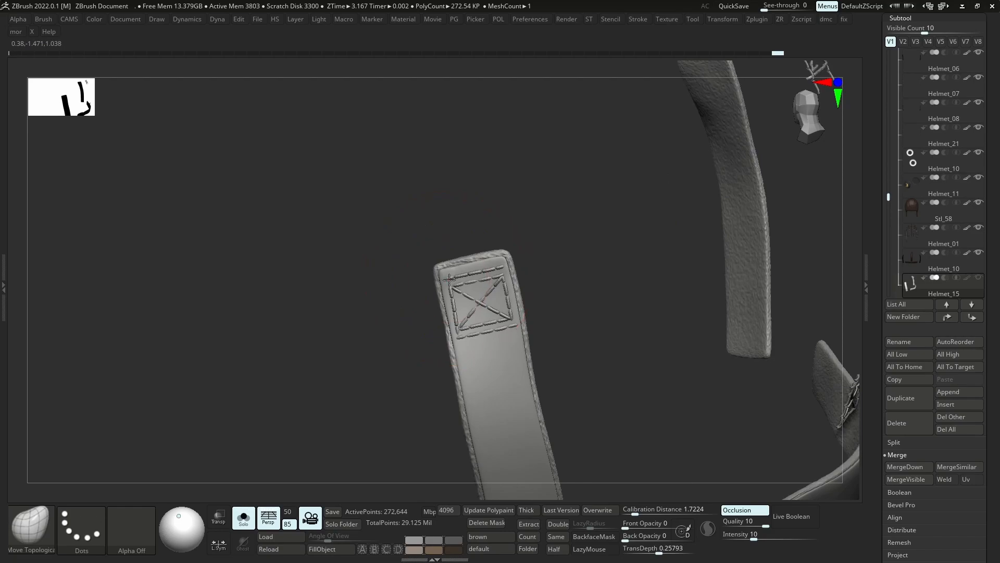
mouse_move(458, 344)
right_mouse_down("ctrl")
mouse_move(509, 425)
mouse_move(459, 329)
right_mouse_up("ctrl")
key("s")
mouse_move(456, 327)
left_mouse_down()
mouse_move(443, 327)
mouse_move(457, 316)
left_mouse_up()
key("s")
Hide the side strap's geometry in the stitch subtool, delete it to keep the stitches, and show the whole helmet again
left_click(518, 395, "ctrl+shift")
left_click(518, 396, "ctrl+shift")
left_click(513, 398, "ctrl+shift")
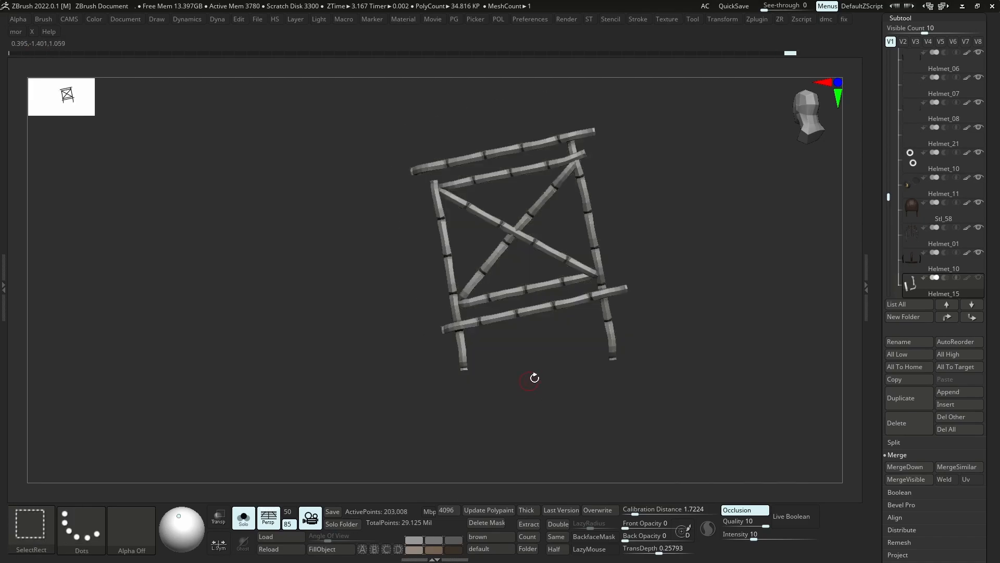
key("space")
left_click(512, 422)
key("shift+s")
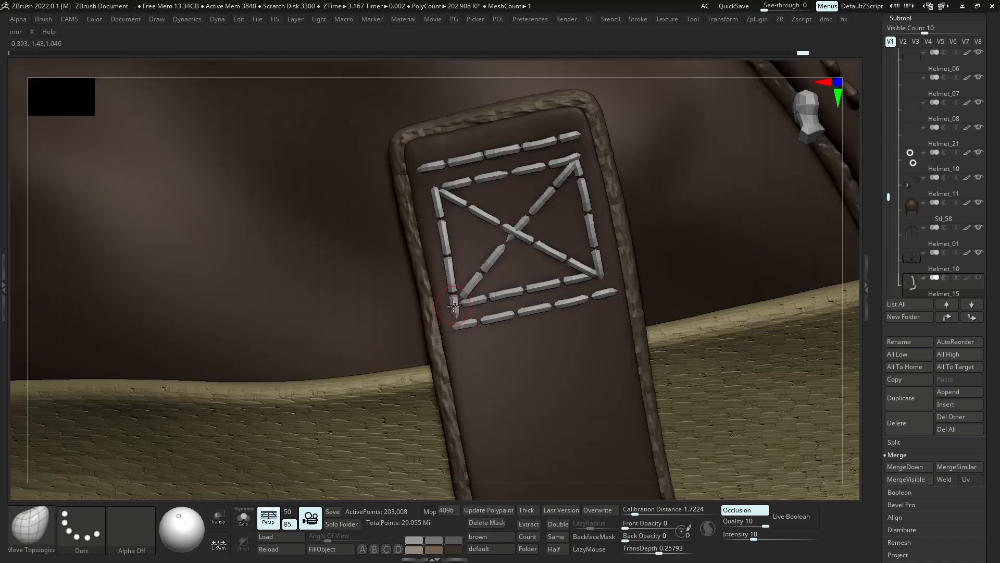
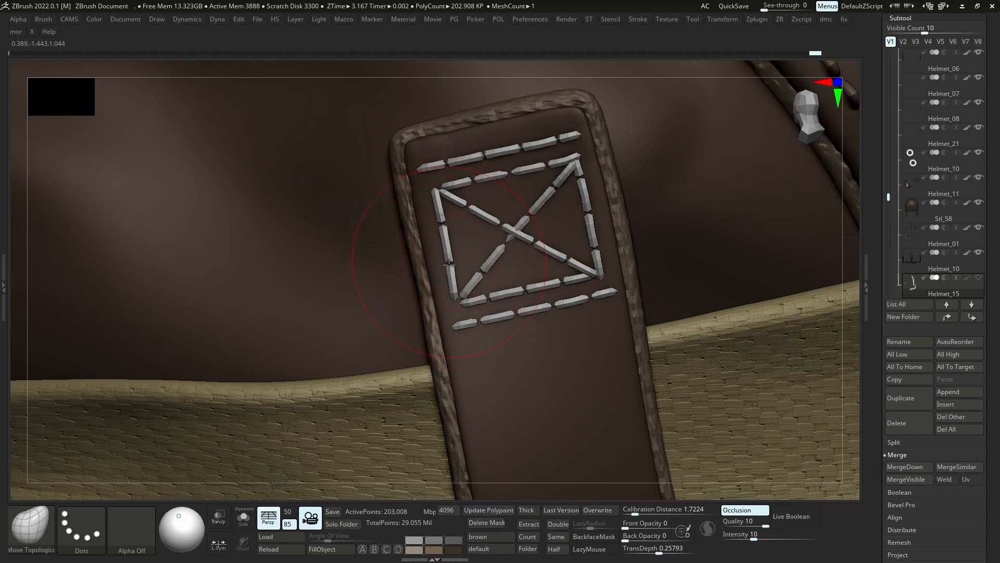
Duplicate the stitch subtool Helmet_15 and mirror the duplicate to the helmet's other side
mouse_move(461, 275)
right_mouse_down("ctrl")
mouse_move(508, 234)
mouse_move(479, 180)
mouse_move(499, 185)
mouse_move(530, 237)
mouse_move(504, 246)
mouse_move(520, 239)
mouse_move(545, 271)
mouse_move(508, 266)
right_mouse_up("ctrl")
key("space")
key("s")
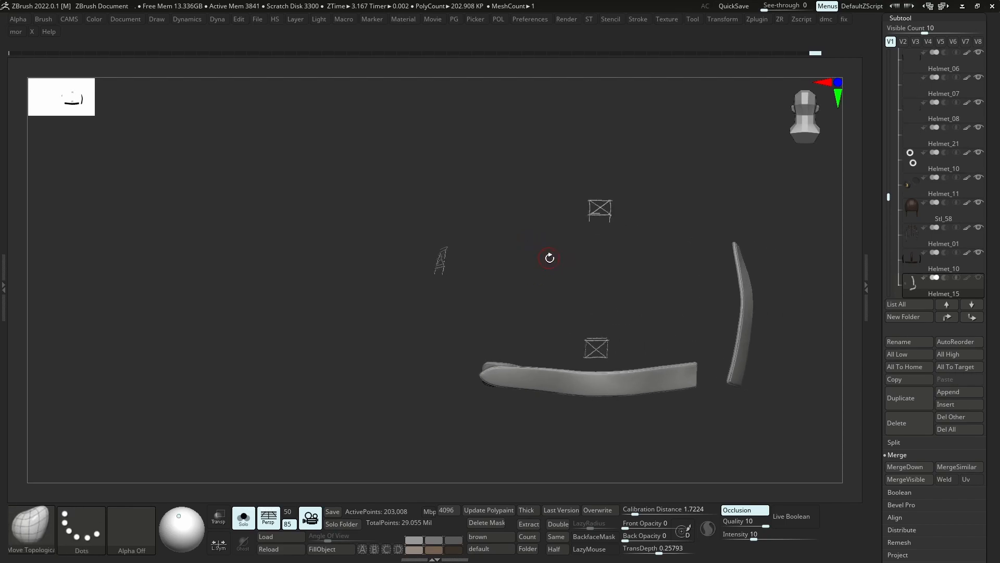
left_click(904, 396)
key("space")
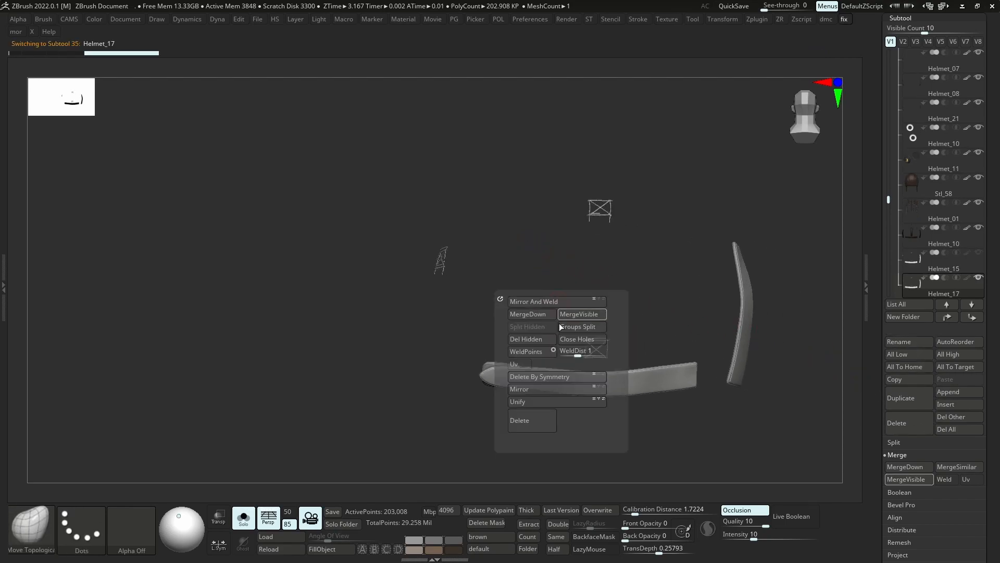
left_click(545, 391)
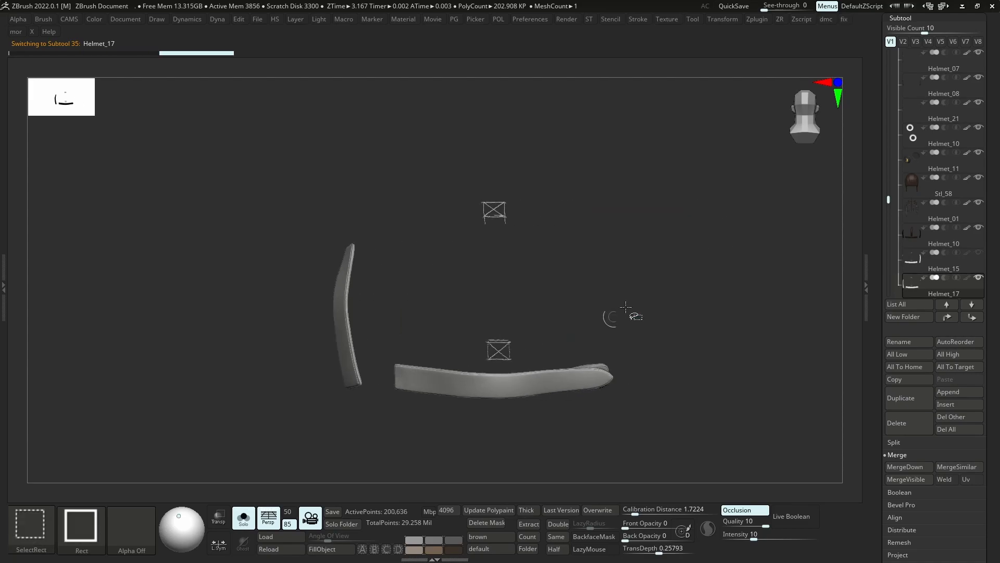
Isolate the mirrored side-strap stitch pattern in the duplicate and delete the hidden geometry
left_click(626, 308, "ctrl+shift")
key("space")
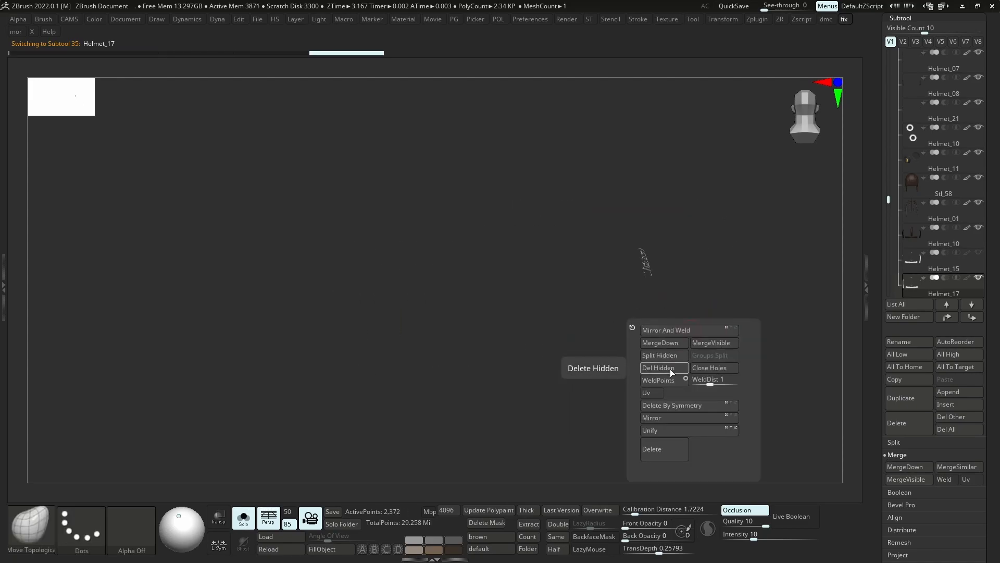
left_click(672, 372)
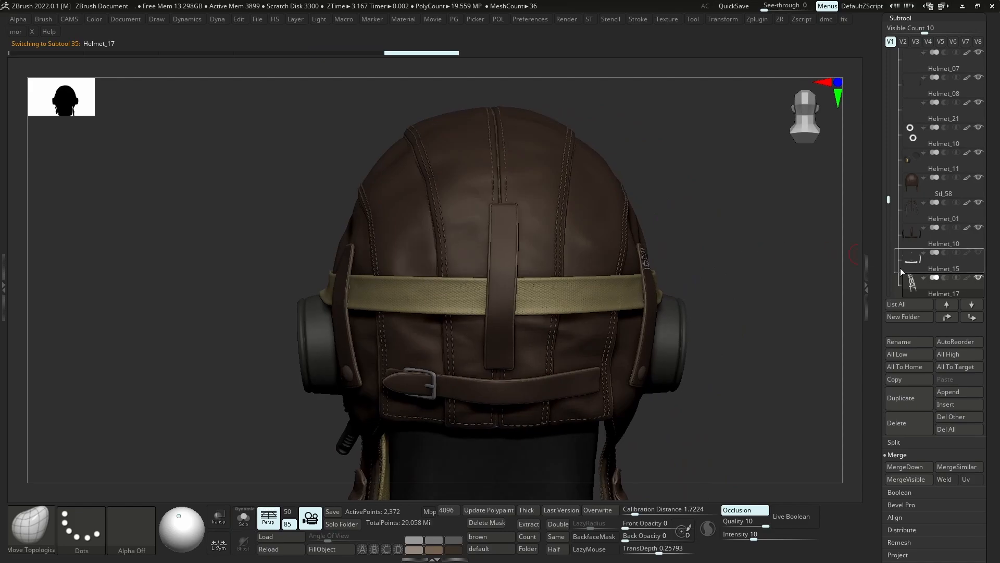
Select Helmet_15 and merge it down with the mirrored stitch subtool
left_click(900, 268)
key("shift+alt+s")
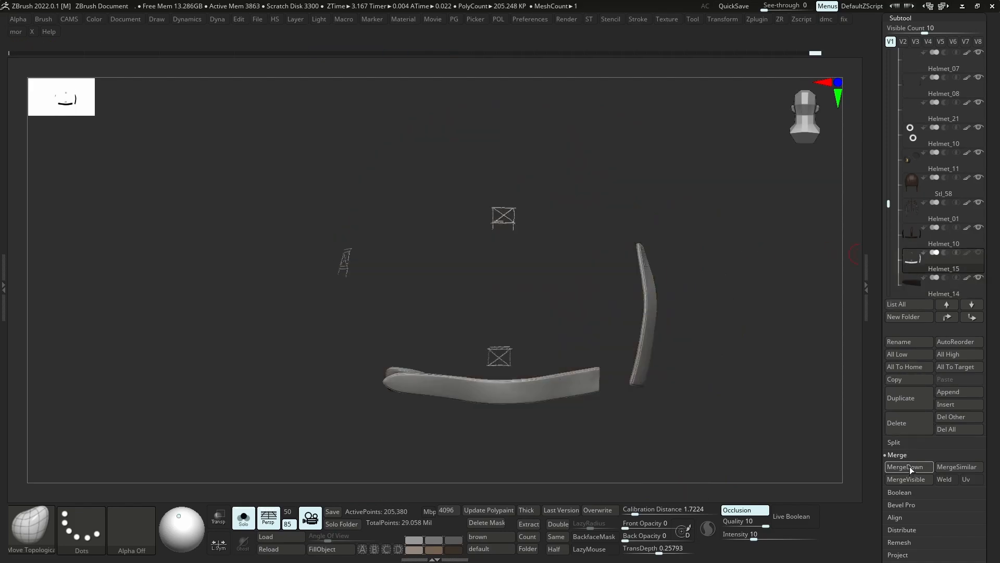
left_click(908, 465)
Hide the remaining side strap geometry in the merged subtool, delete it, and bring the whole helmet back into view
left_click_drag(726, 350, 647, 298)
left_click(657, 307, "ctrl+shift")
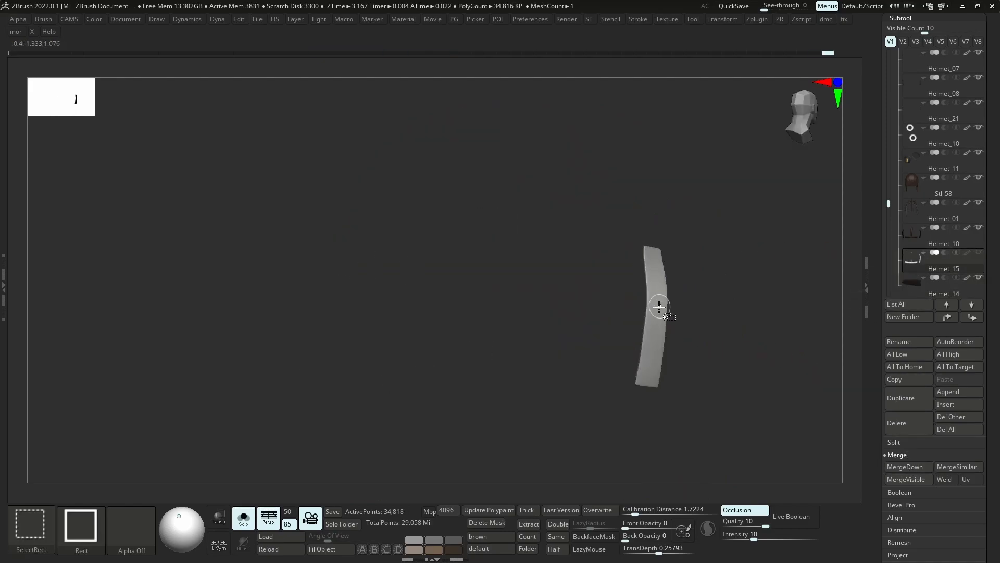
left_click(658, 308, "ctrl+shift")
key("4")
left_click(620, 376)
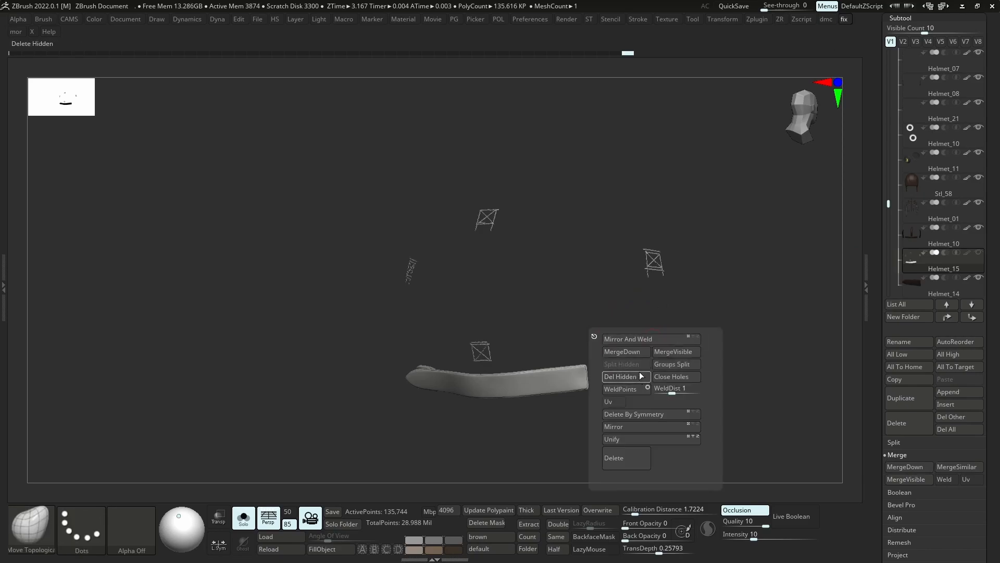
key("alt+s")
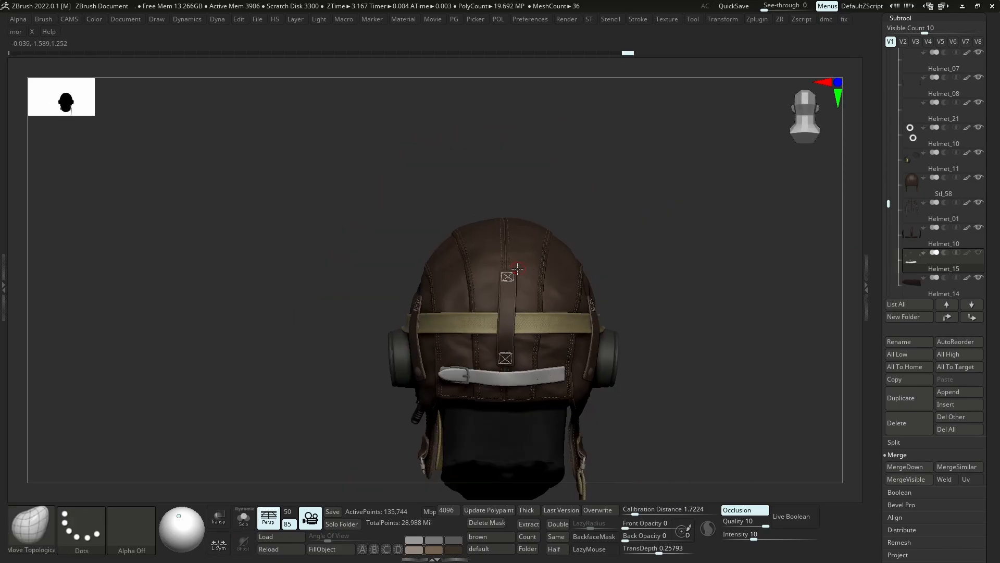
Turn on polypaint for Helmet_15 and recolour the stitches with a brown sampled from the helmet
left_click(966, 253)
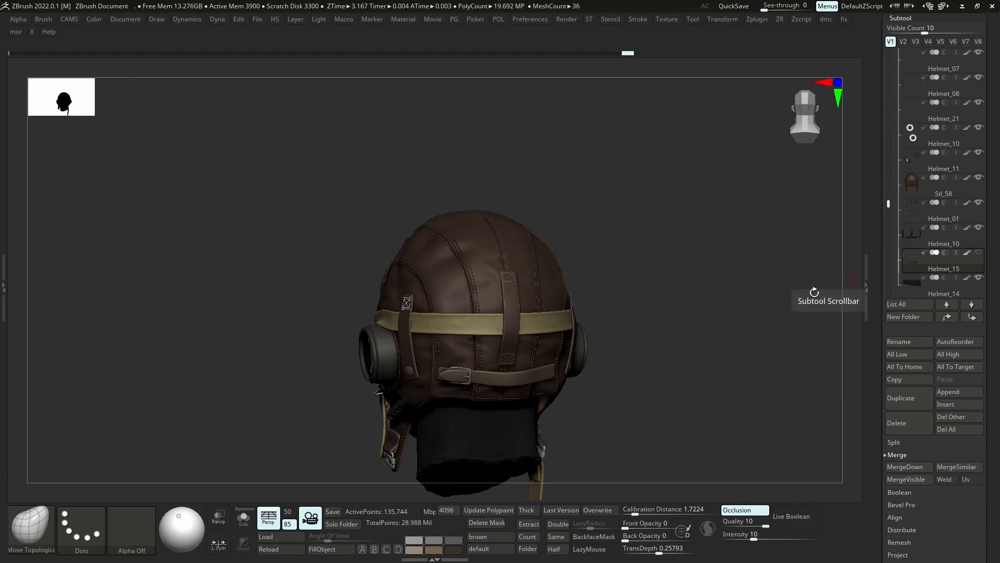
mouse_move(568, 177)
right_mouse_down("ctrl")
mouse_move(484, 382)
mouse_move(533, 311)
right_mouse_up("ctrl")
key("space")
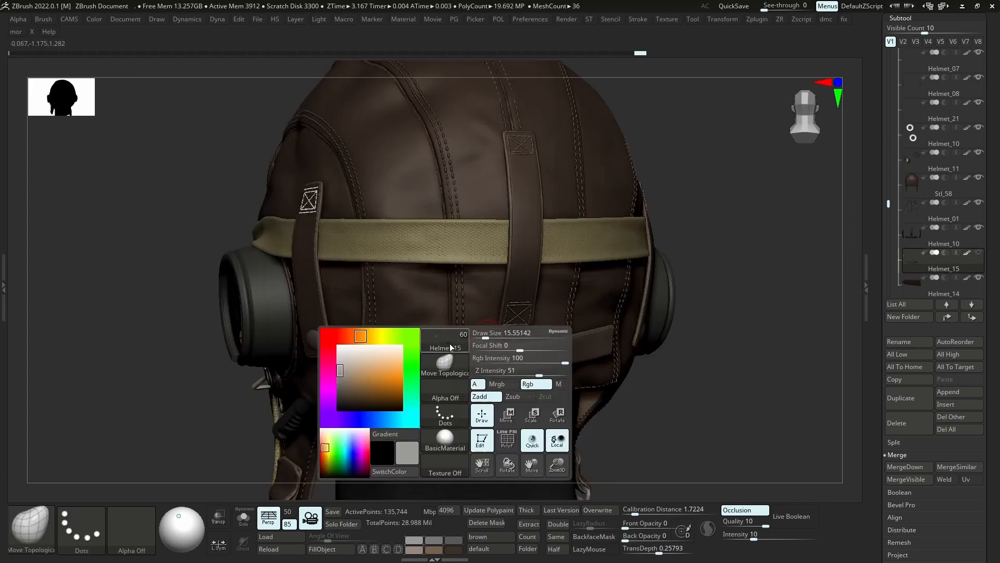
mouse_move(400, 370)
left_mouse_down()
mouse_move(420, 314)
mouse_move(516, 295)
mouse_move(516, 312)
left_mouse_up()
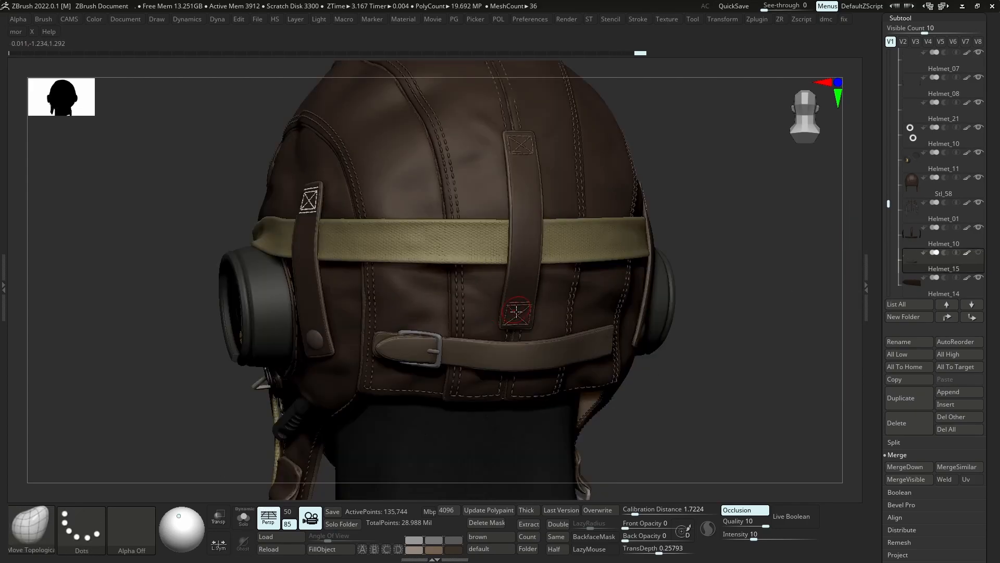
right_click_drag(547, 359, 251, 362, "ctrl")
right_click(251, 362)
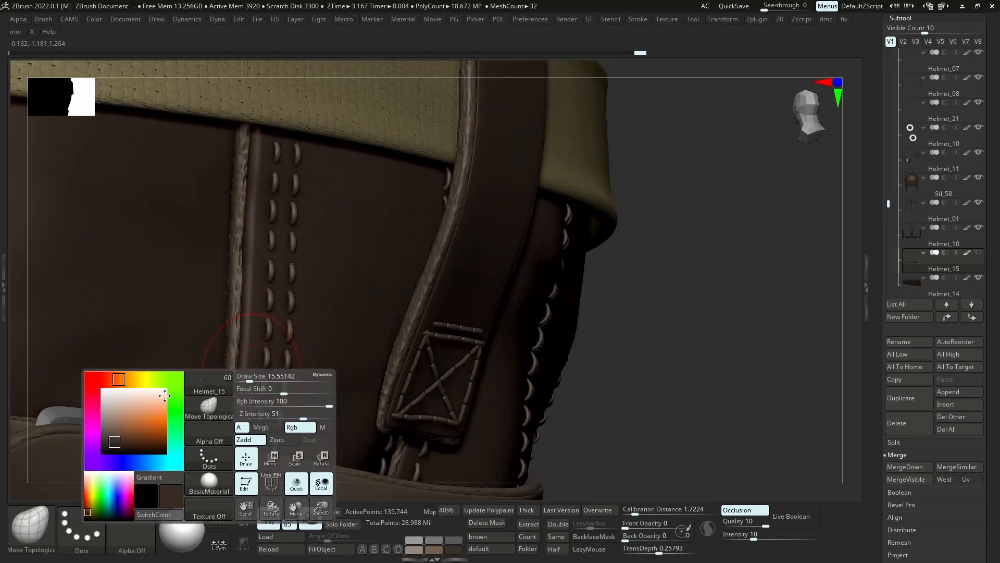
left_click_drag(164, 393, 231, 334)
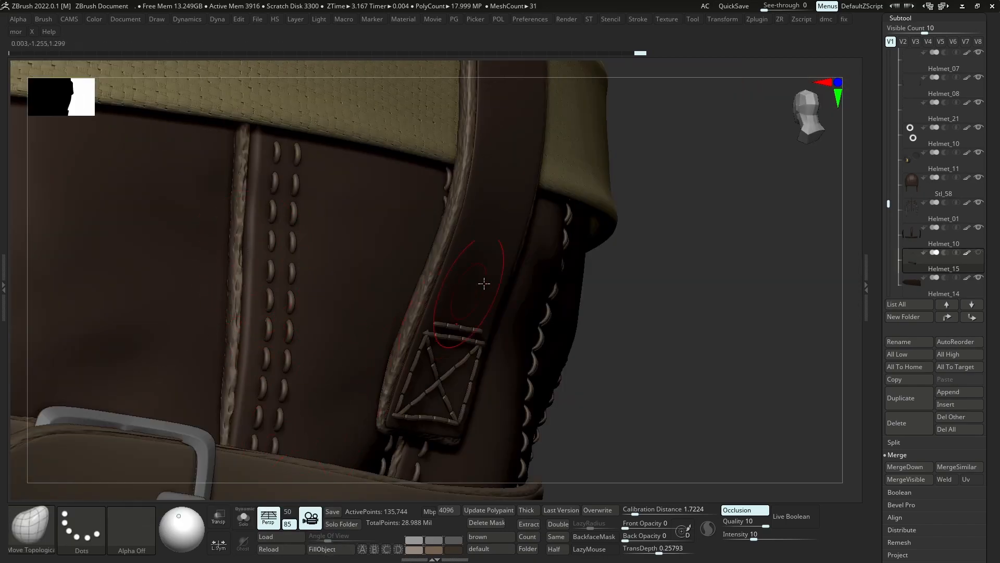
right_click_drag(425, 213, 344, 276, "ctrl")
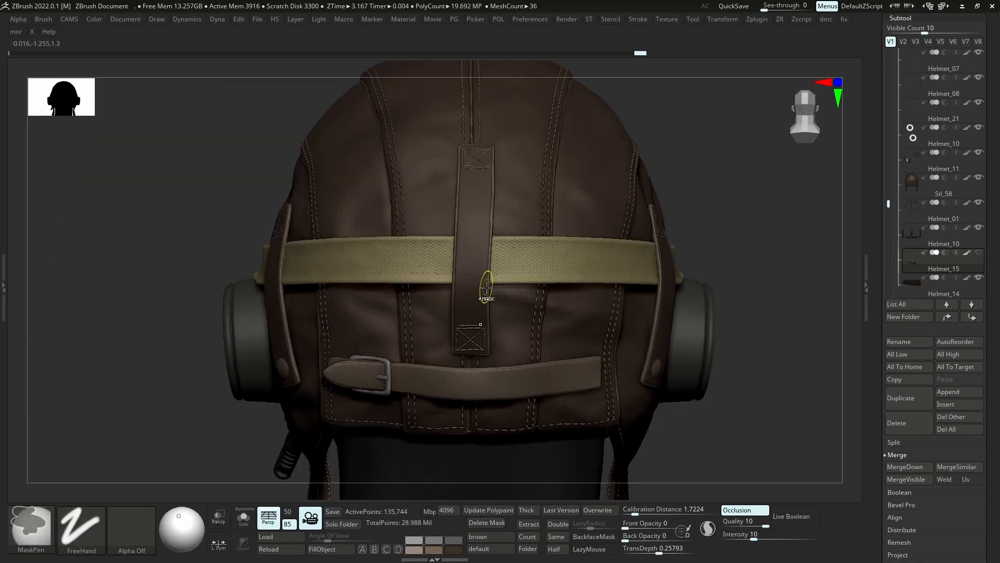
Choose the close_single_stitch brush with draw size 6 for stitching the square end of the rear buckle strap
mouse_move(487, 287)
right_mouse_down()
mouse_move(537, 315)
mouse_move(527, 334)
right_mouse_up()
mouse_move(577, 403)
right_mouse_down("ctrl")
mouse_move(572, 373)
mouse_move(548, 366)
right_mouse_up("ctrl")
mouse_move(640, 408)
right_mouse_down("alt")
mouse_move(580, 398)
mouse_move(596, 404)
right_mouse_up("alt")
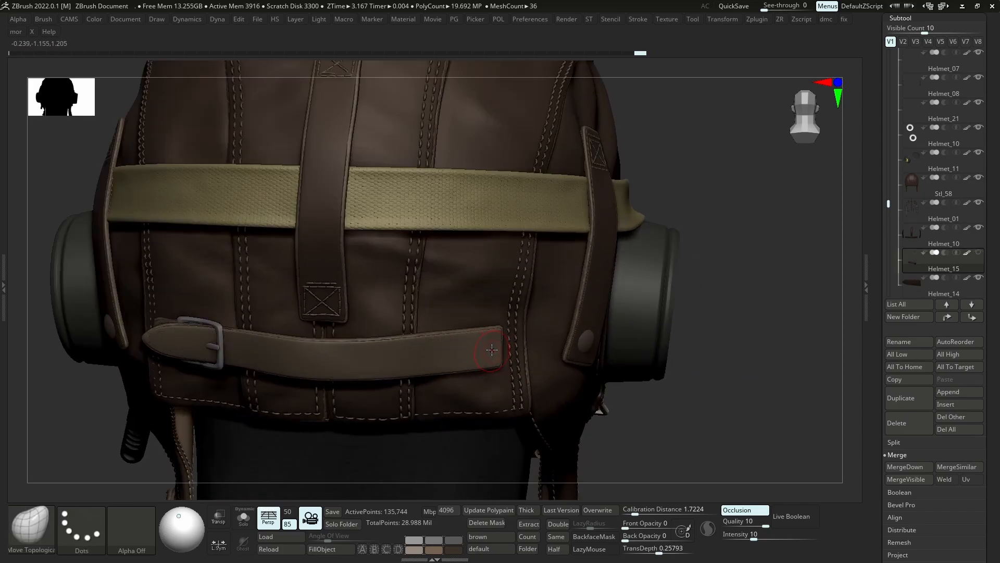
mouse_move(496, 344)
right_mouse_down()
mouse_move(497, 335)
mouse_move(495, 352)
right_mouse_up()
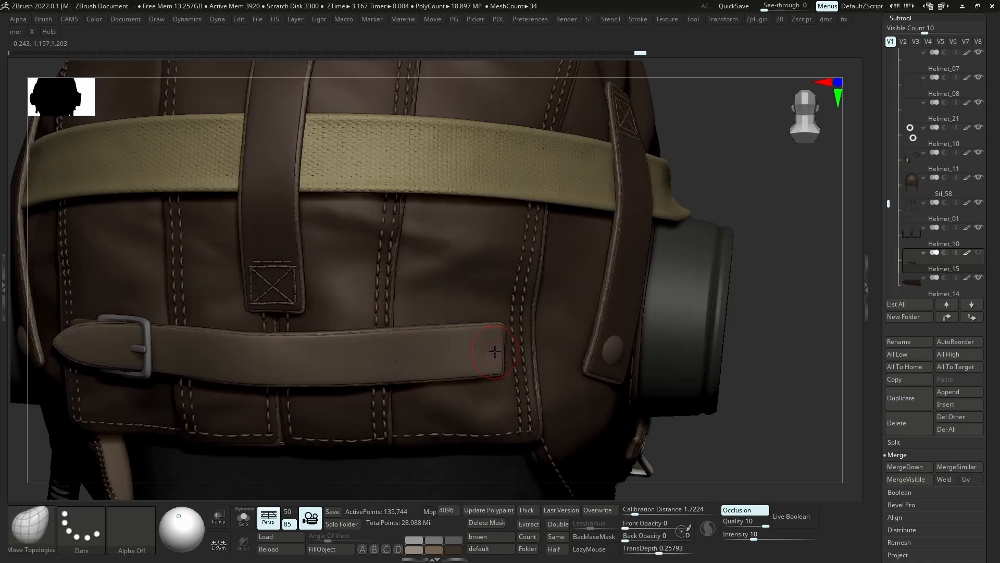
key("b")
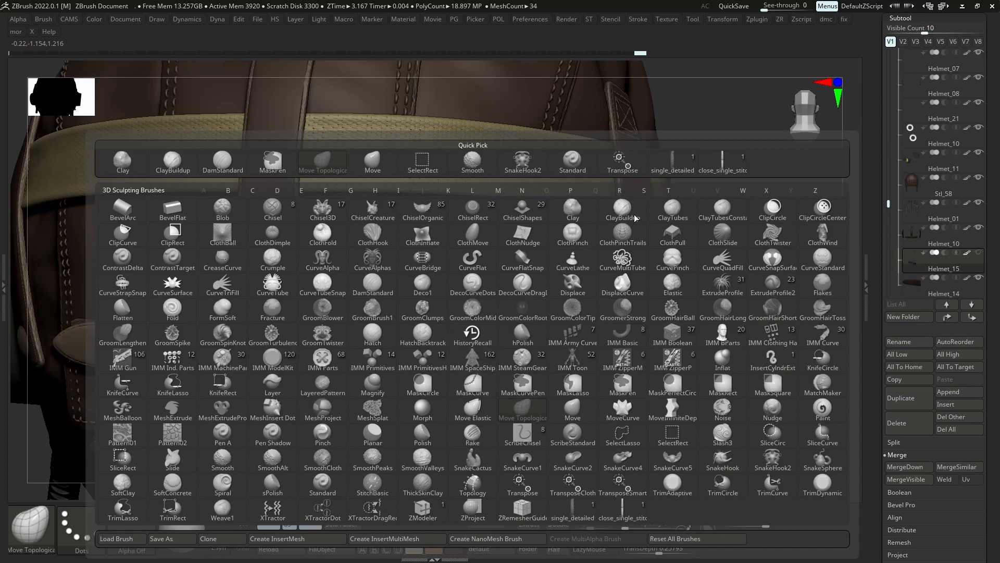
left_click(723, 162)
type("s")
type("6")
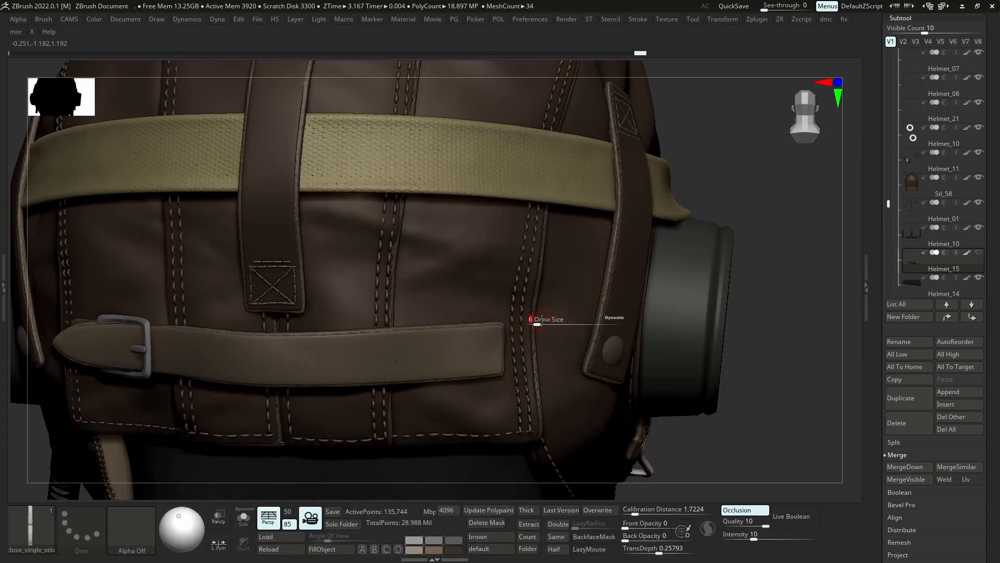
key("Return")
Try to draw a vertical stitch row across the isolated buckle strap's square end
mouse_move(498, 338)
right_mouse_down("ctrl")
mouse_move(498, 378)
mouse_move(490, 347)
mouse_move(524, 258)
right_mouse_up("ctrl")
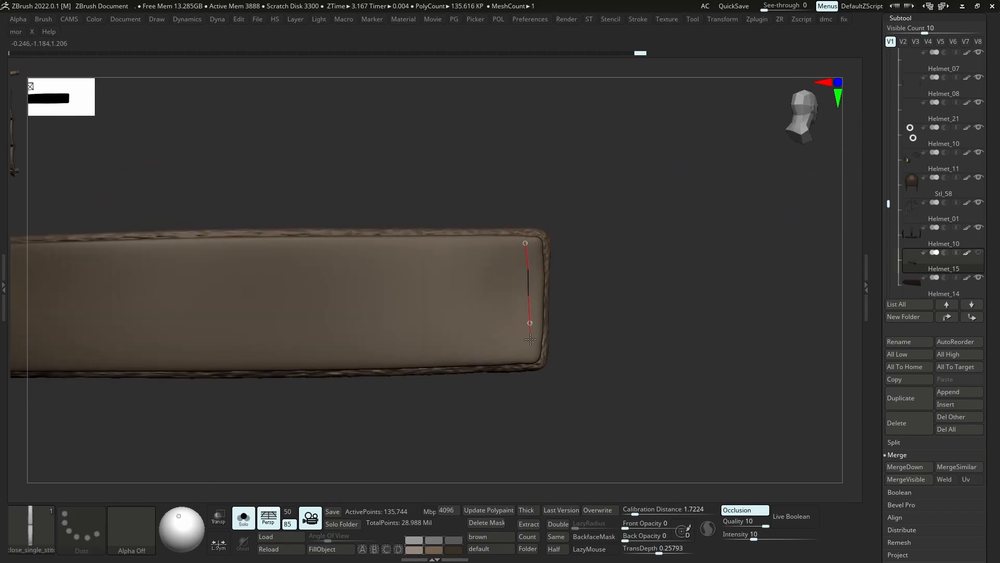
left_click_drag(533, 379, 533, 375)
left_click_drag(525, 243, 526, 230)
left_click(968, 254)
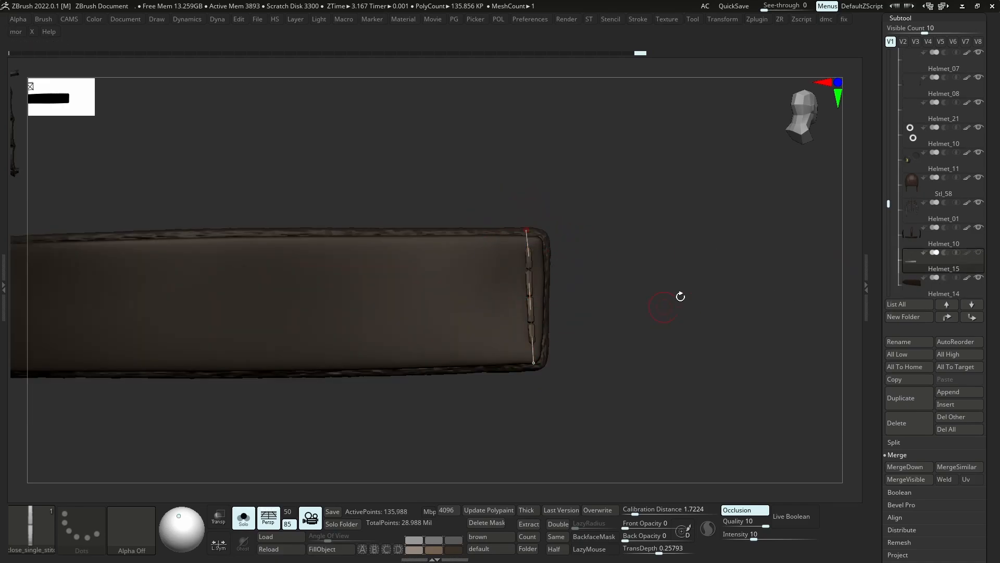
key("space")
left_click(417, 363)
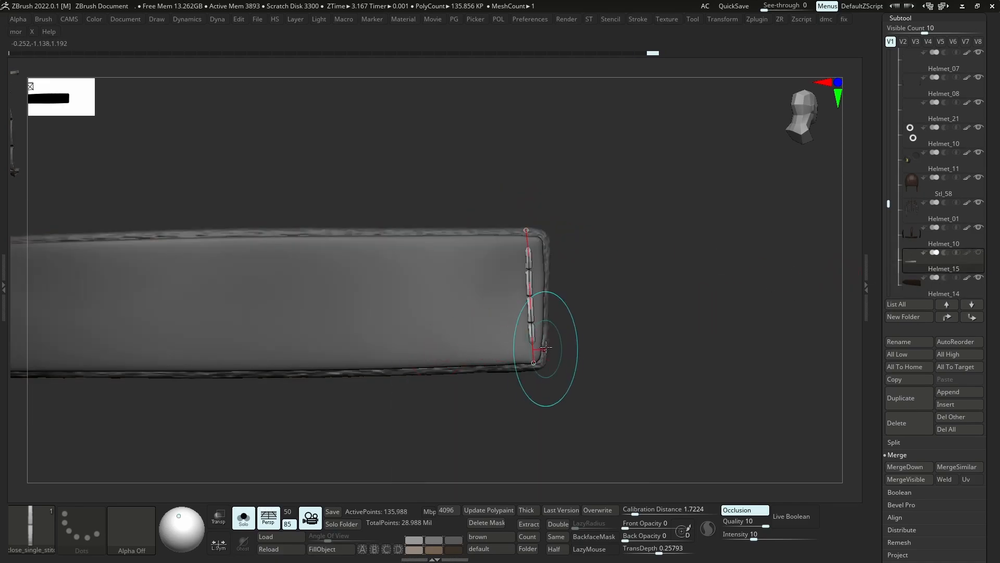
key("ctrl+z")
Turn off the subtool's polypaint and draw a straight vertical stitch row across the buckle strap near its square end
left_click(563, 290, "ctrl")
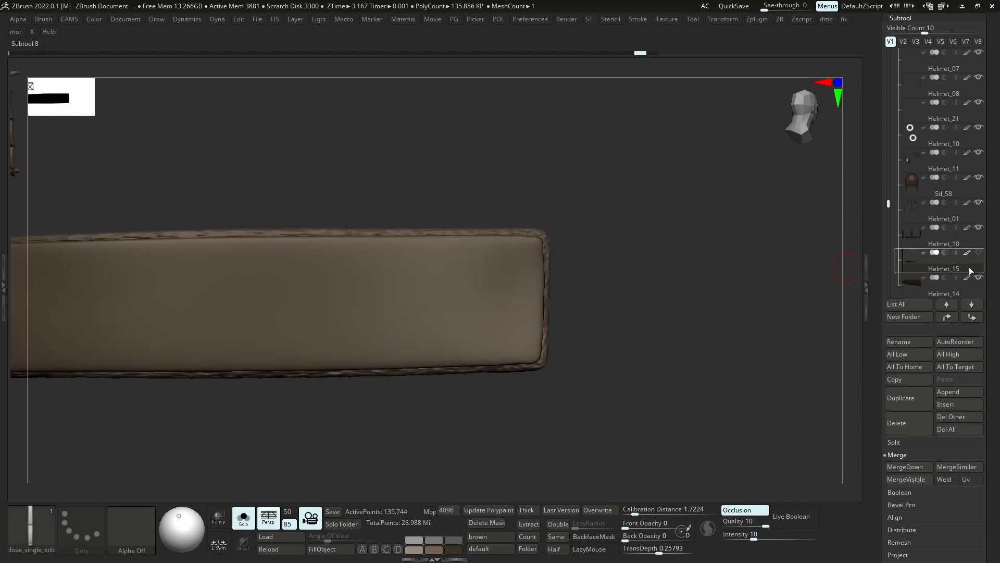
left_click(967, 254)
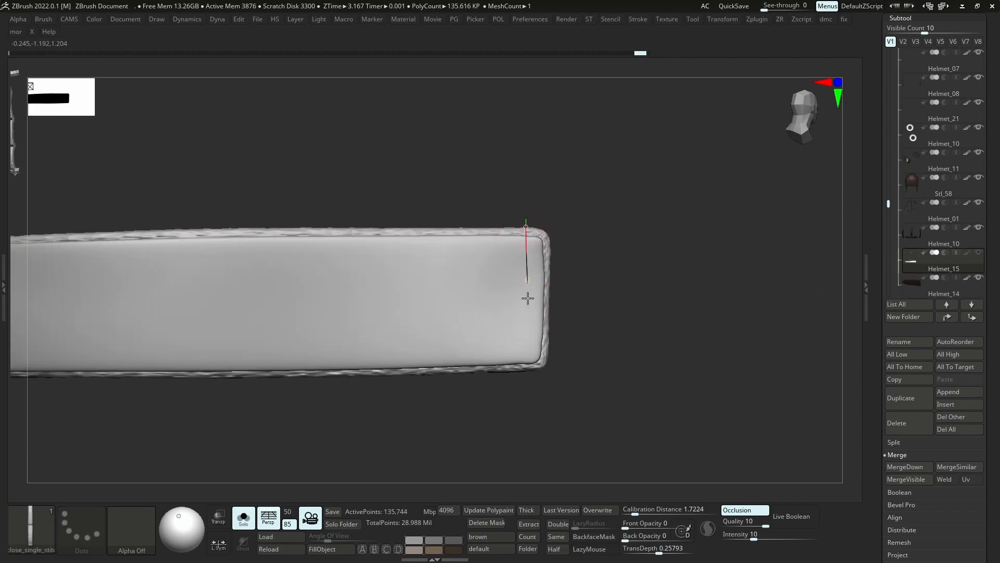
left_click(528, 365)
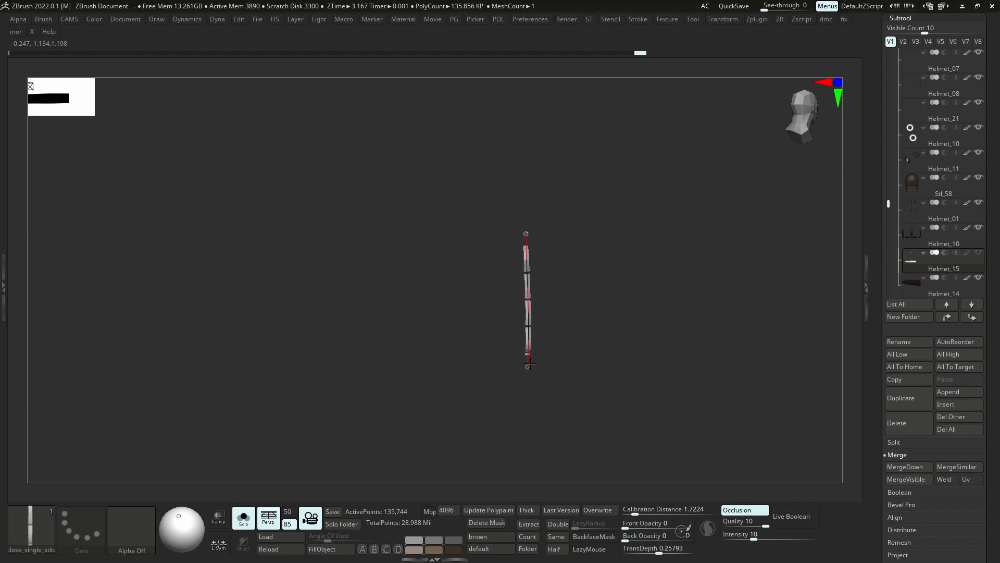
Try to draw a horizontal stitch row along the strap's upper edge, and undo it together with the vertical row
left_click(530, 358)
left_click(498, 247)
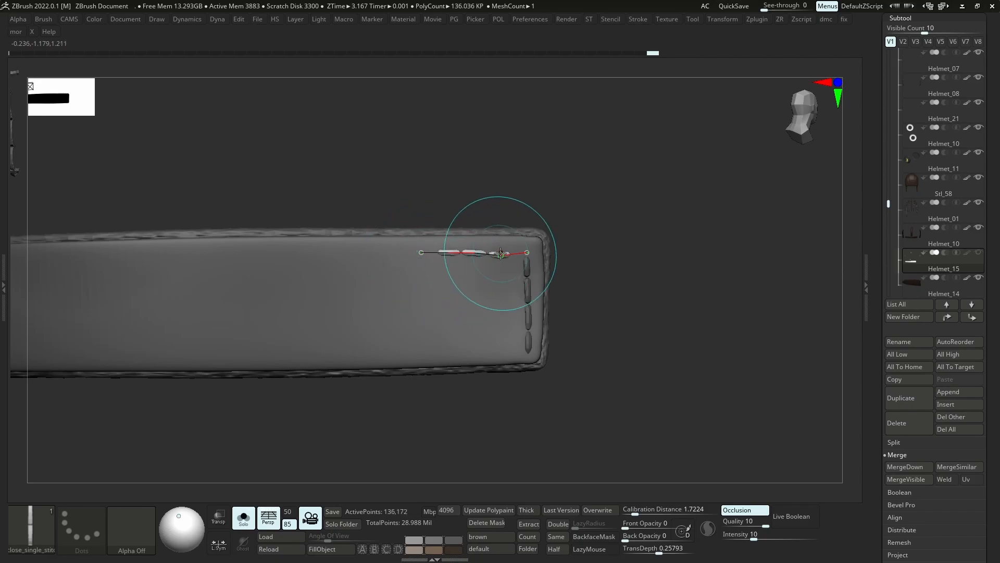
key("ctrl")
right_click_drag(499, 228, 499, 208, "ctrl")
right_click_drag(500, 261, 506, 333, "ctrl")
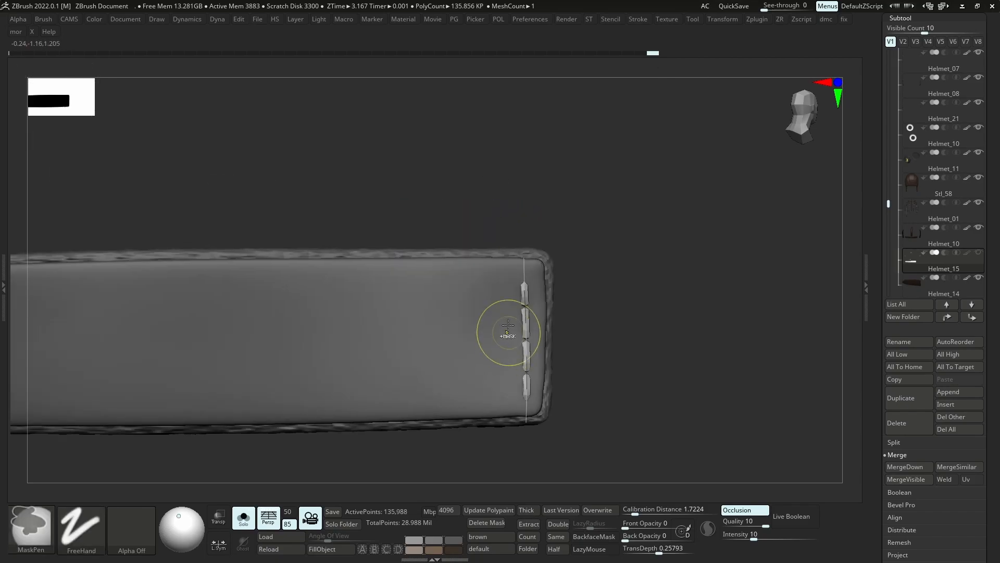
key("ctrl+z")
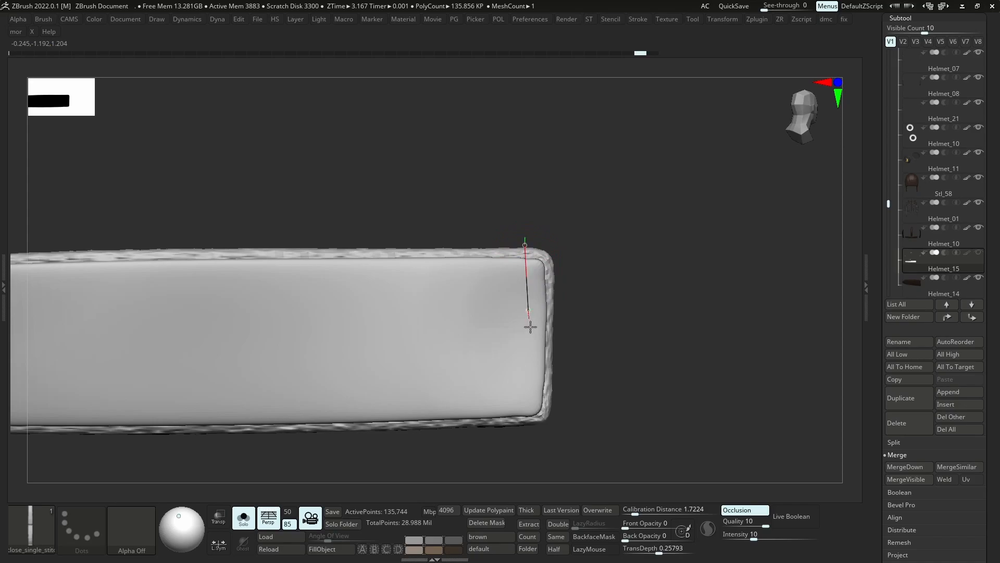
Redraw the straight vertical stitch row just inside the buckle strap's square end
left_click(528, 418)
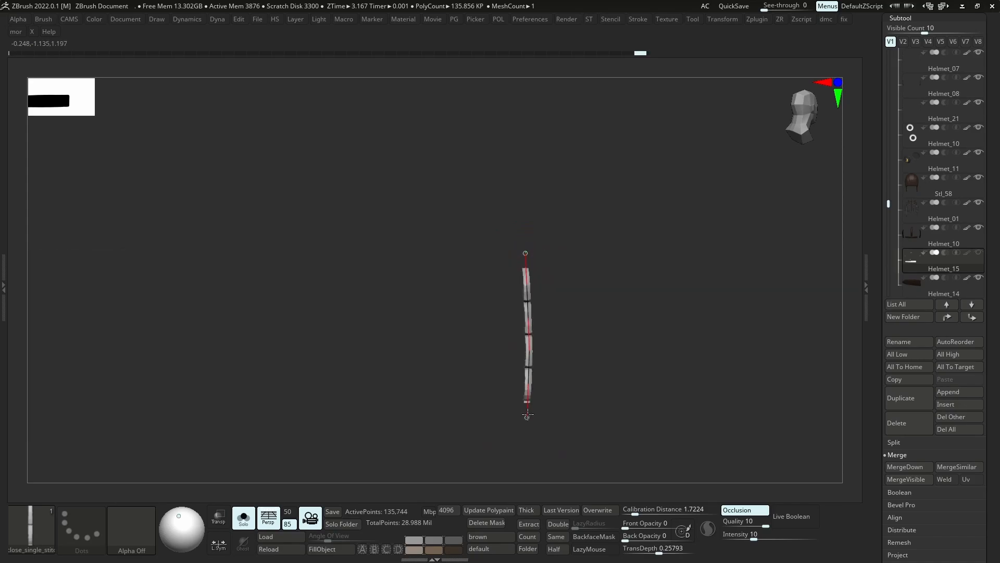
left_click(527, 412)
left_click(516, 343)
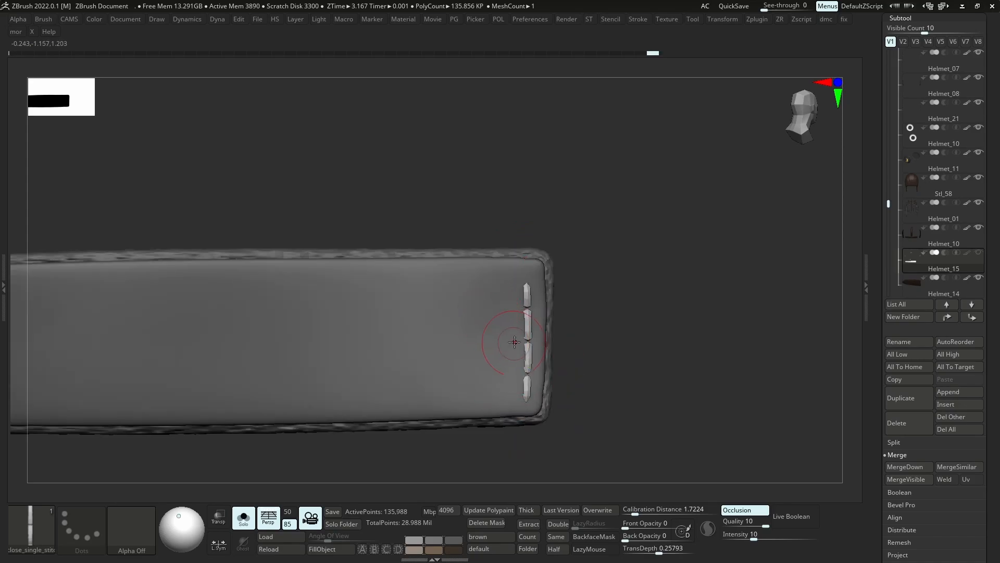
Try to draw a horizontal stitch row along the strap's lower edge from the square end, and undo the attempts
right_click_drag(550, 377, 732, 331, "alt")
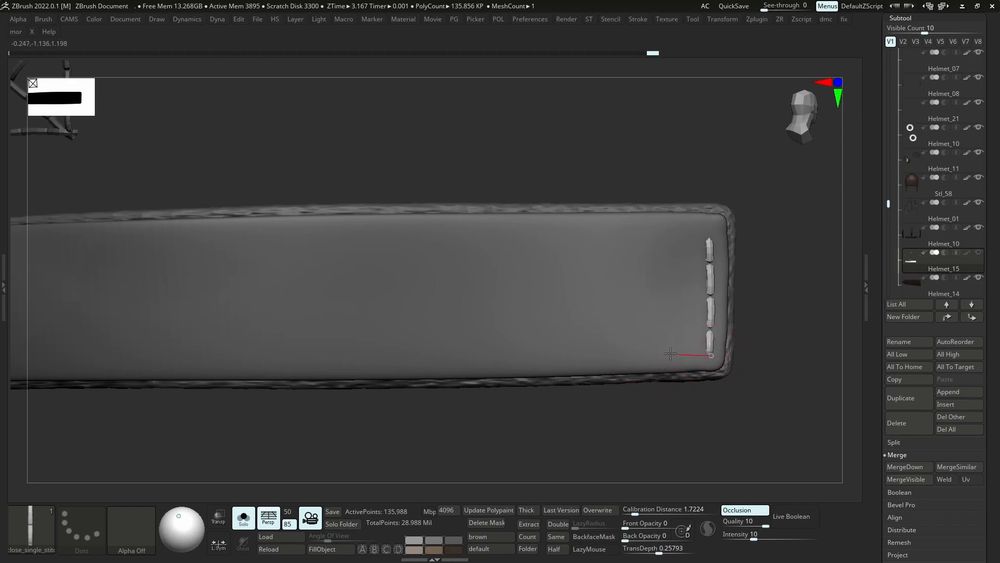
left_click_drag(513, 349, 511, 350)
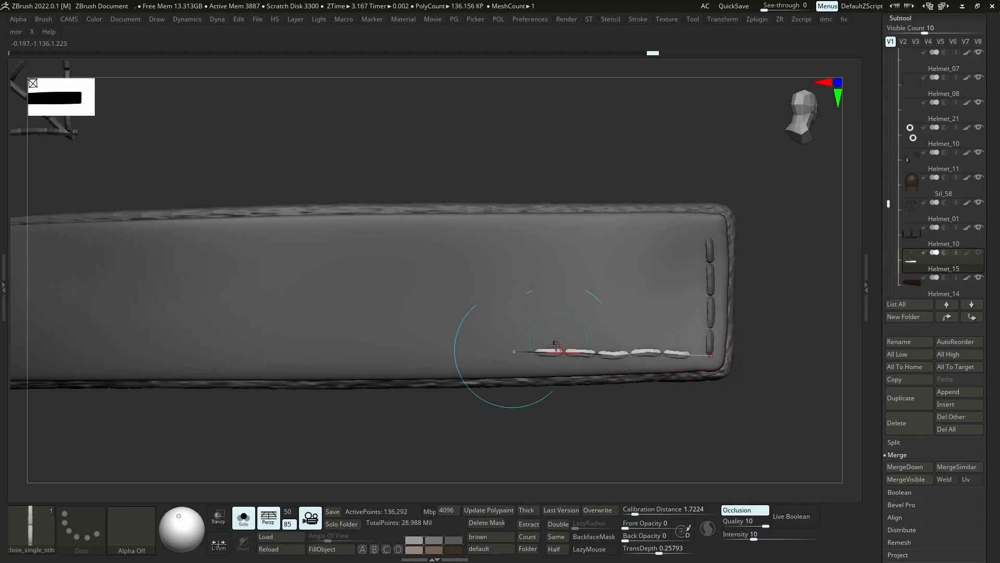
mouse_move(712, 357)
left_mouse_down()
mouse_move(737, 354)
mouse_move(686, 356)
left_mouse_up()
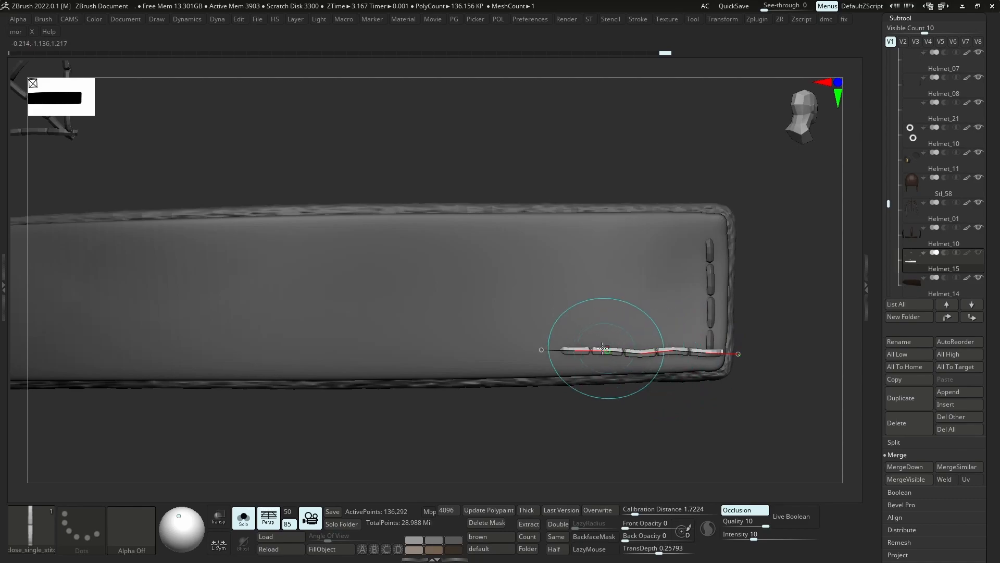
left_click_drag(572, 349, 576, 358)
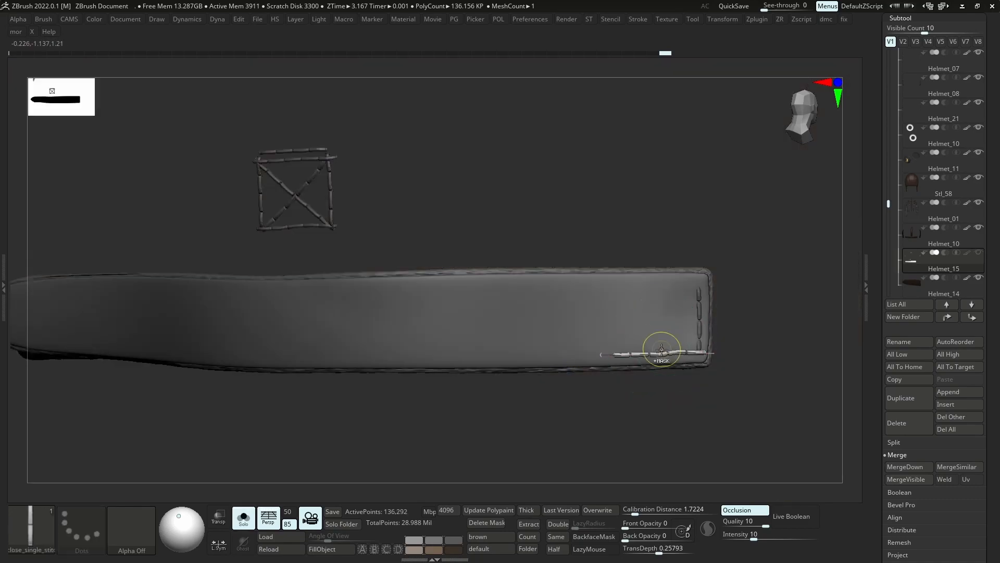
key("ctrl+z")
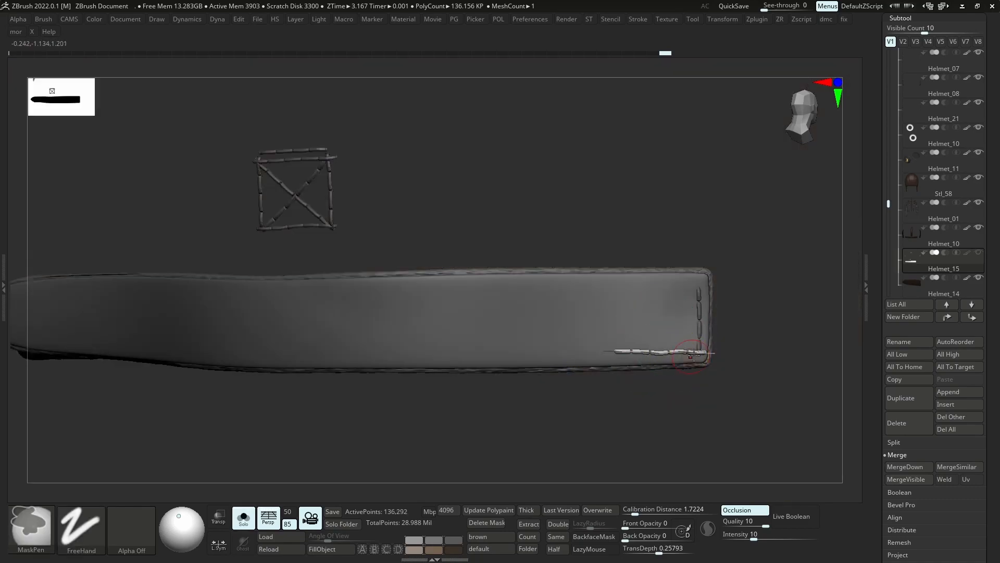
left_click_drag(699, 353, 648, 351)
key("ctrl+z")
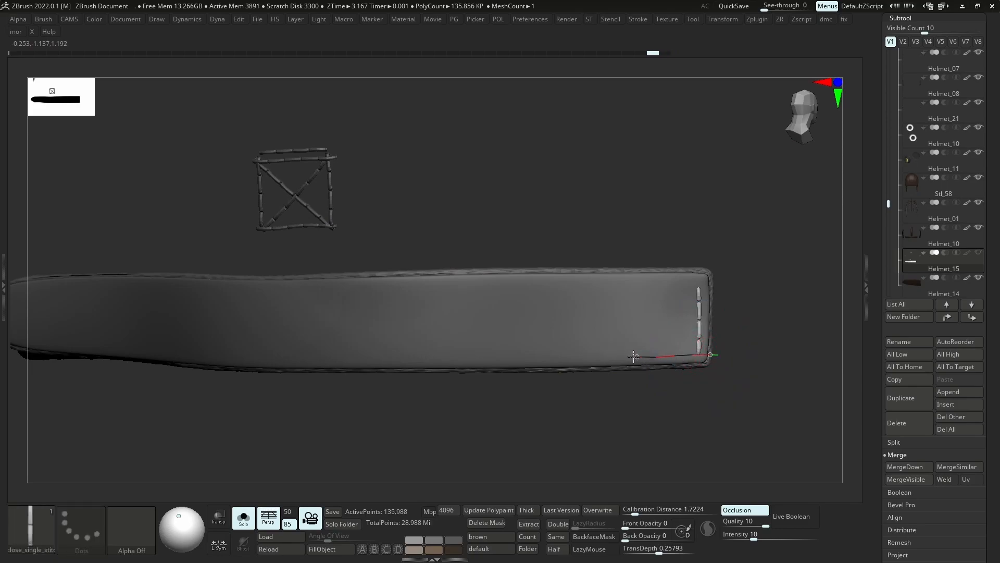
Draw a short stitch row along the strap's lower edge and a second vertical row as the box's inner side
left_click_drag(634, 356, 637, 357)
left_click(660, 360)
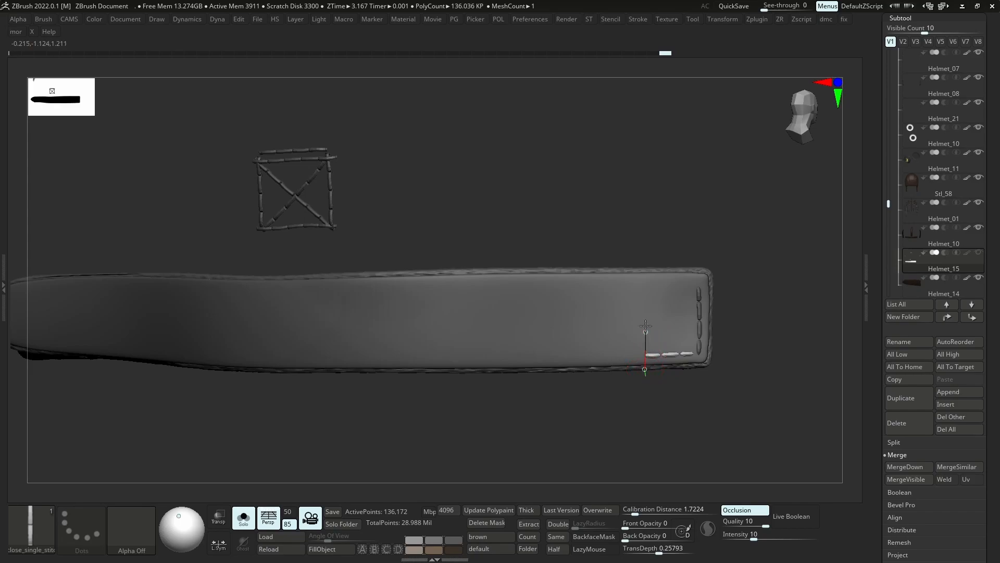
left_click(646, 276)
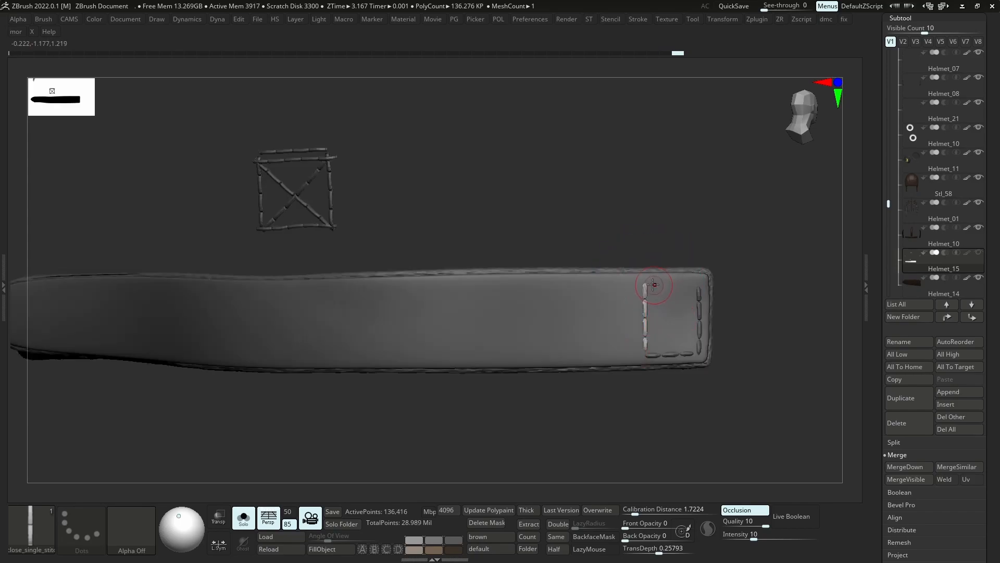
left_click_drag(646, 364, 644, 370)
Draw the horizontal stitch row along the strap's upper edge to close the stitch box, redoing it until it lines up
left_click_drag(688, 285, 685, 286)
key("ctrl+z")
left_click(678, 312)
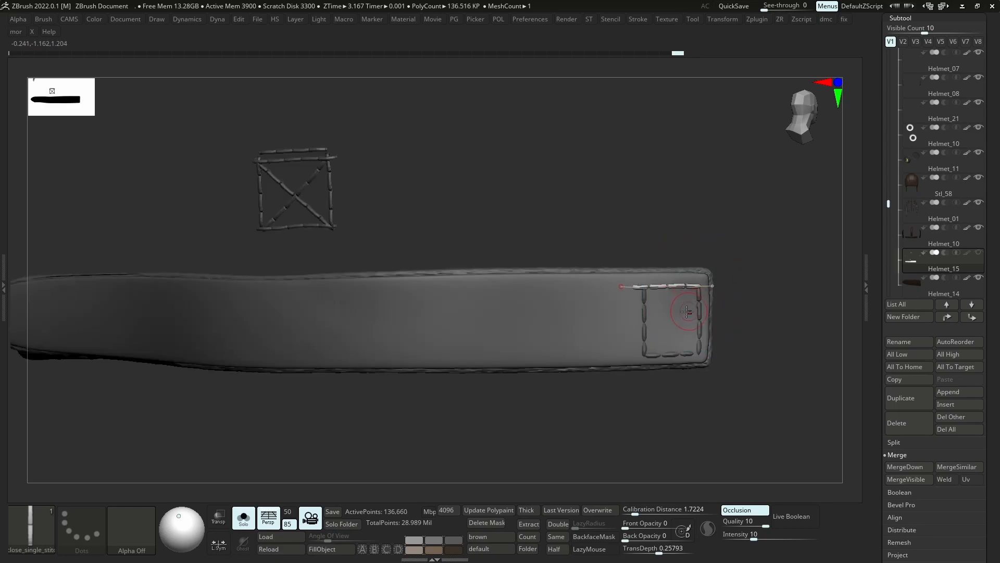
left_click_drag(687, 286, 646, 284)
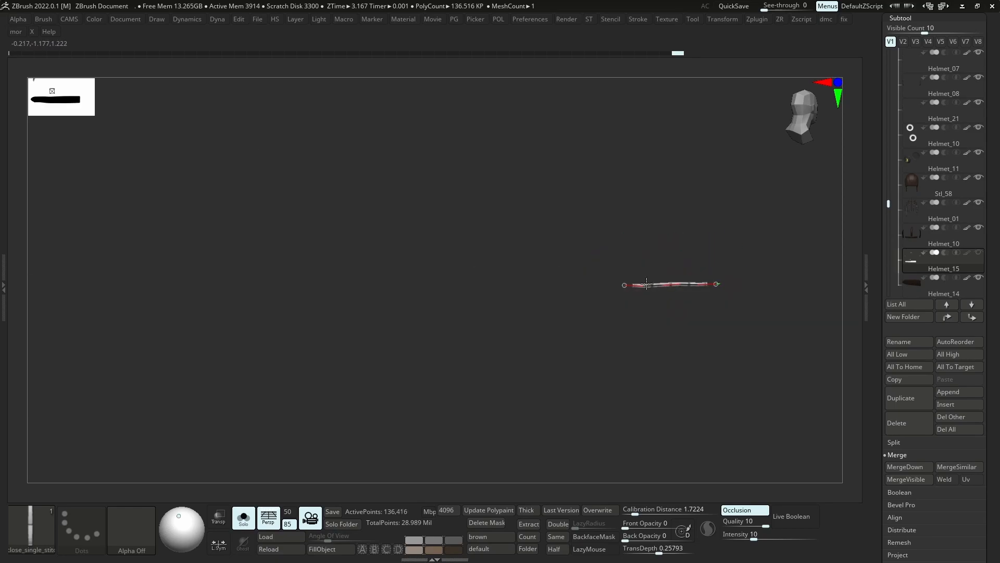
left_click(649, 283)
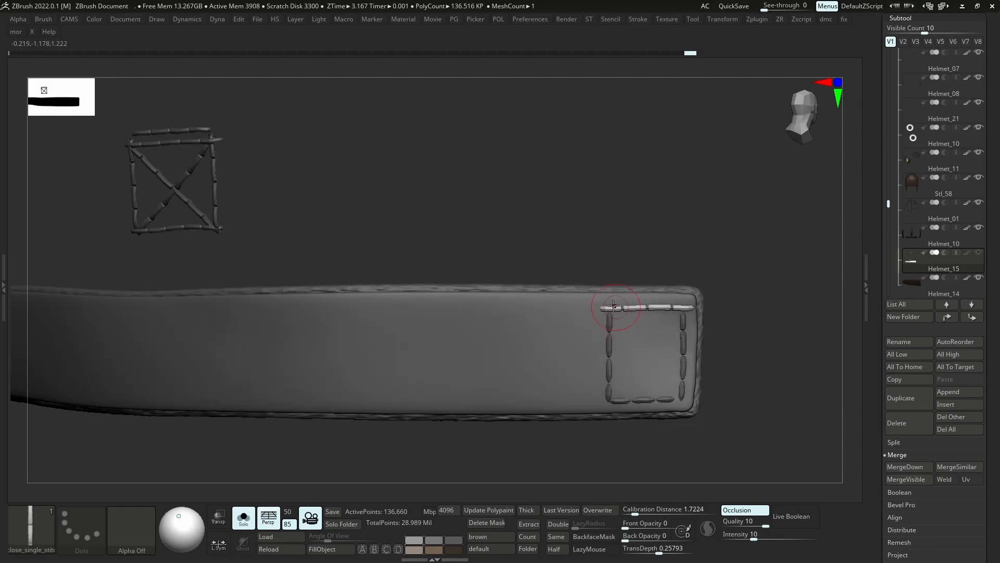
Draw two crossing diagonal stitch rows from corner to corner inside the box to form an X
left_click_drag(701, 424, 703, 423)
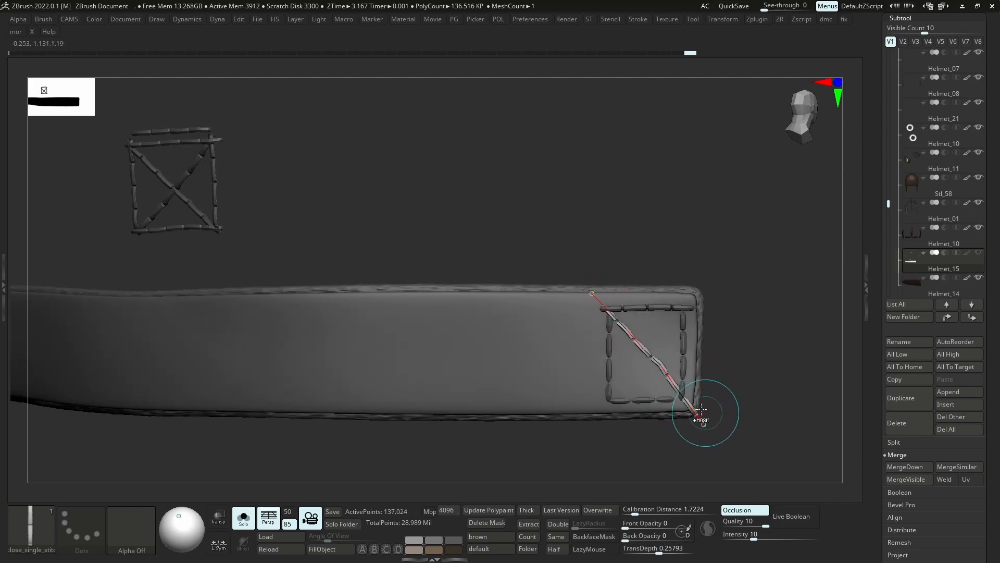
key("ctrl+z")
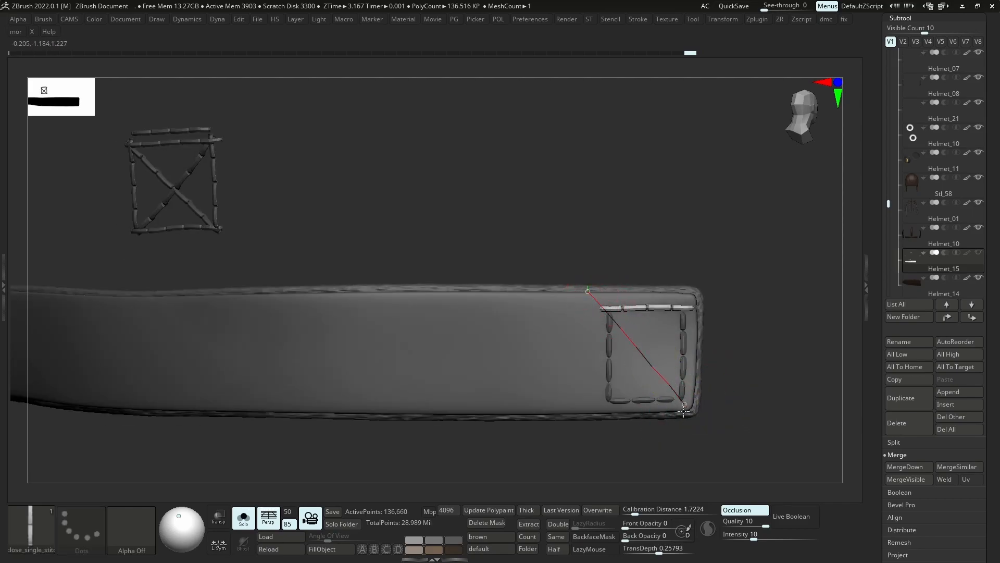
left_click_drag(684, 409, 688, 410)
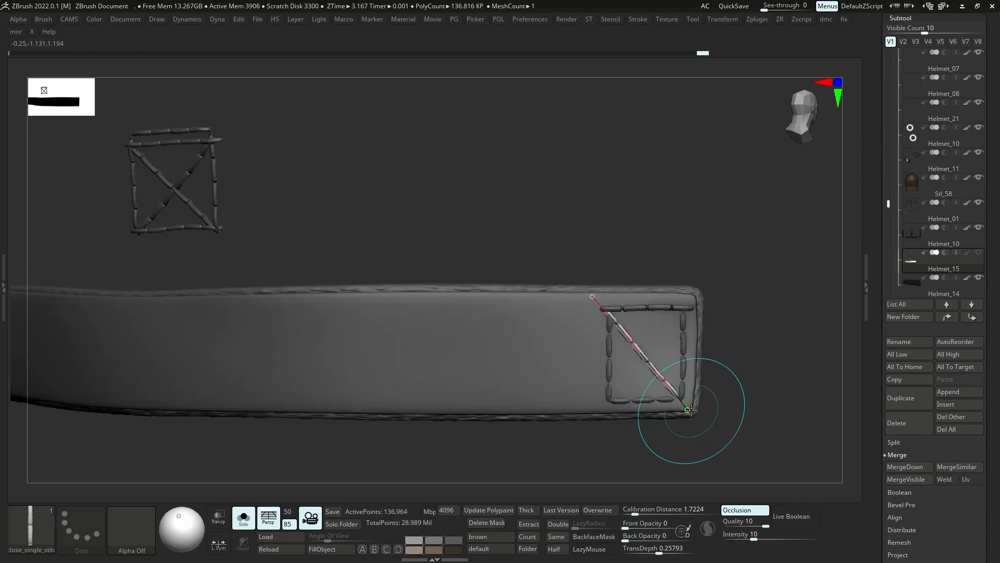
left_click(583, 360)
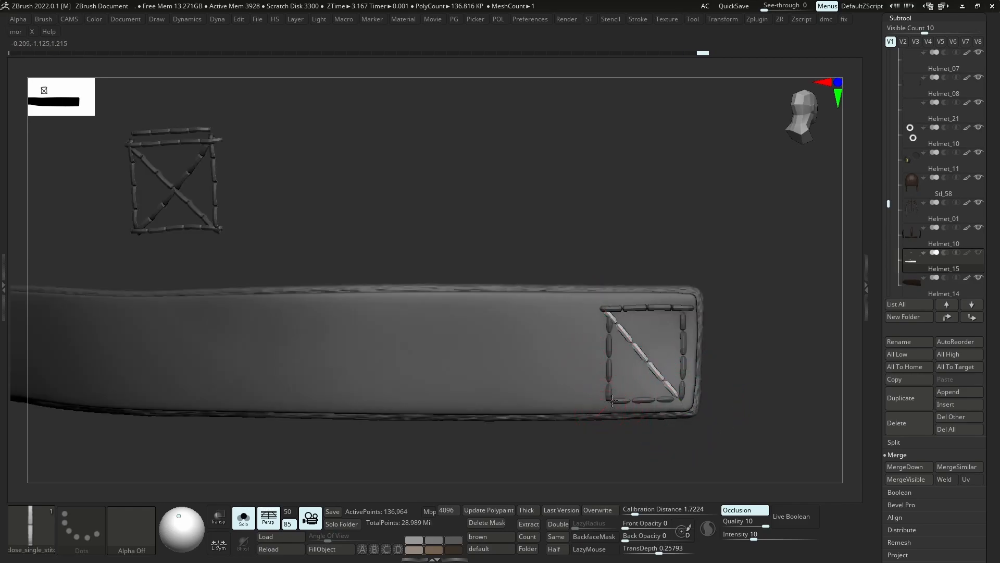
key("ctrl+z")
left_click_drag(696, 312, 692, 297)
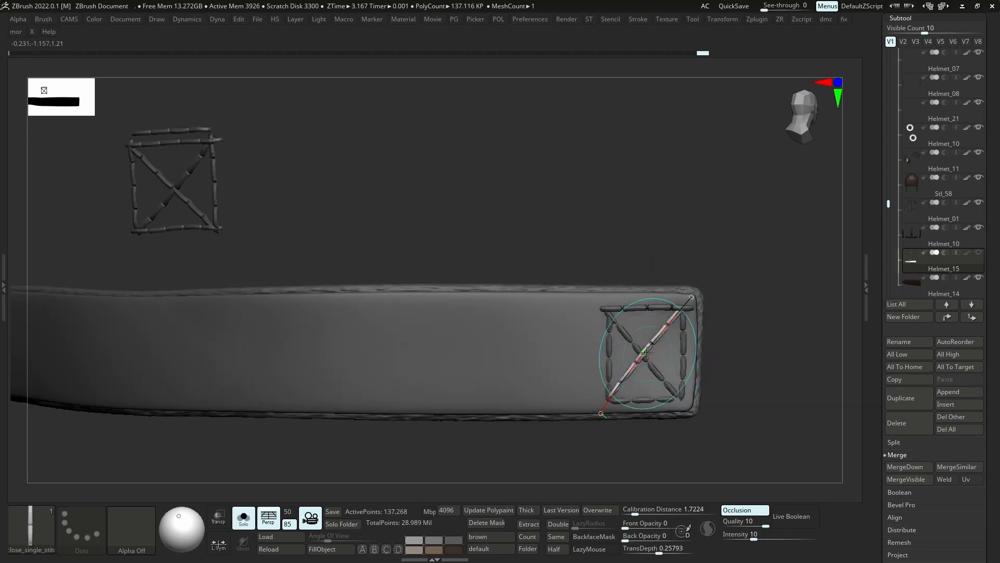
left_click(653, 359)
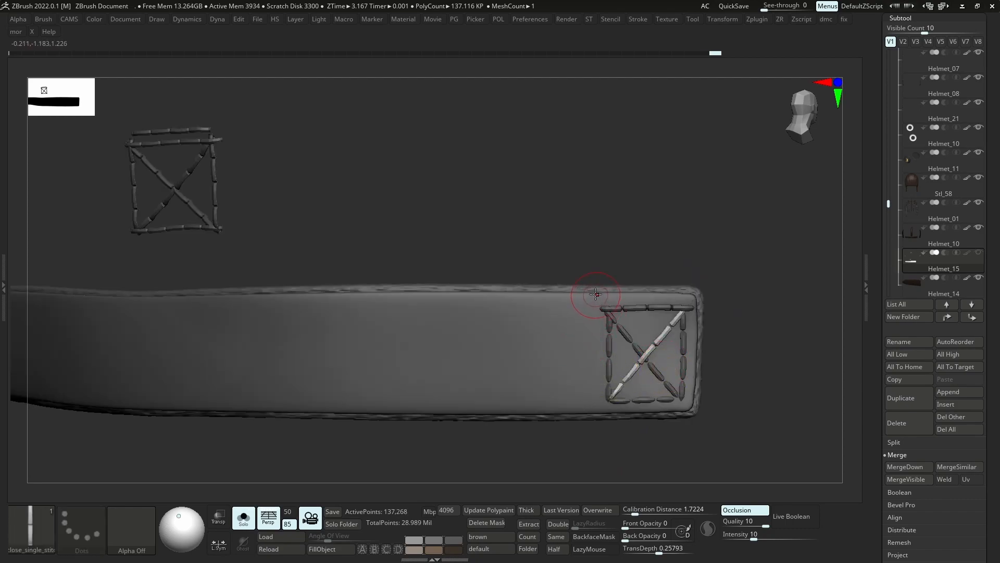
Draw an extra vertical stitch row just outside the box's inner side and adjust its position across the strap
left_click_drag(593, 415, 592, 426)
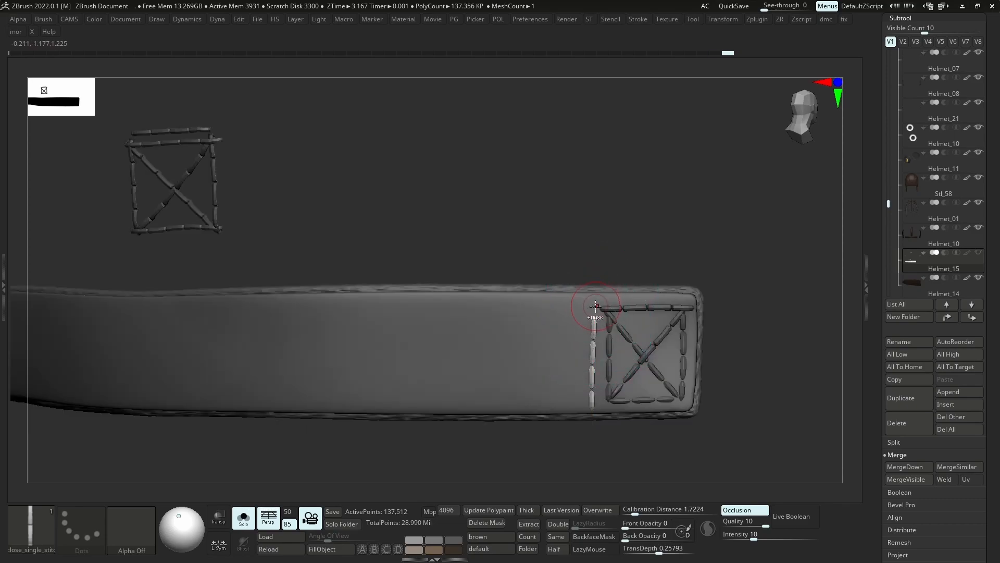
left_click(592, 365, "ctrl+shift")
left_click(593, 381, "ctrl+shift")
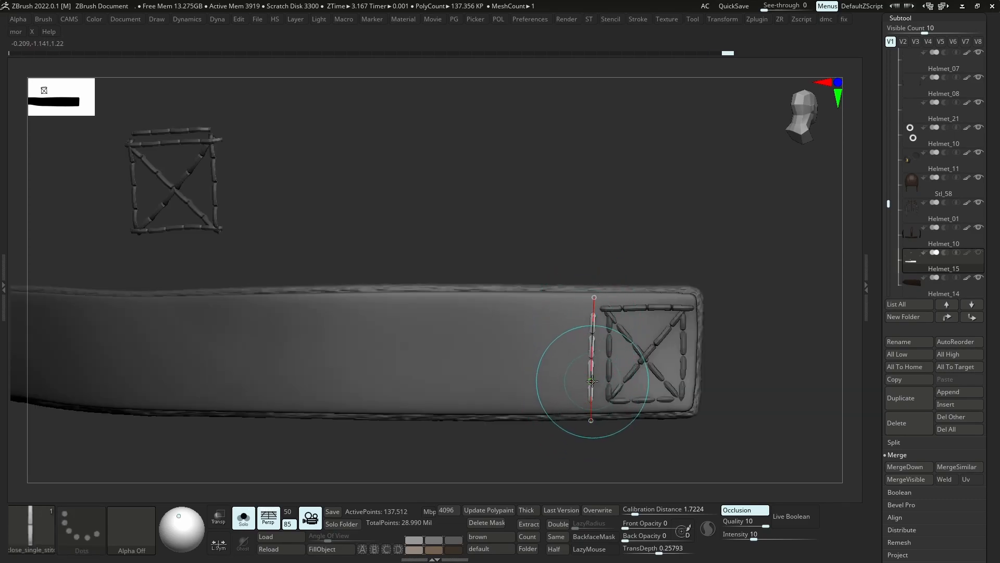
left_click(592, 381, "ctrl+shift")
left_click(573, 365, "ctrl+shift")
left_click(593, 355, "ctrl+shift")
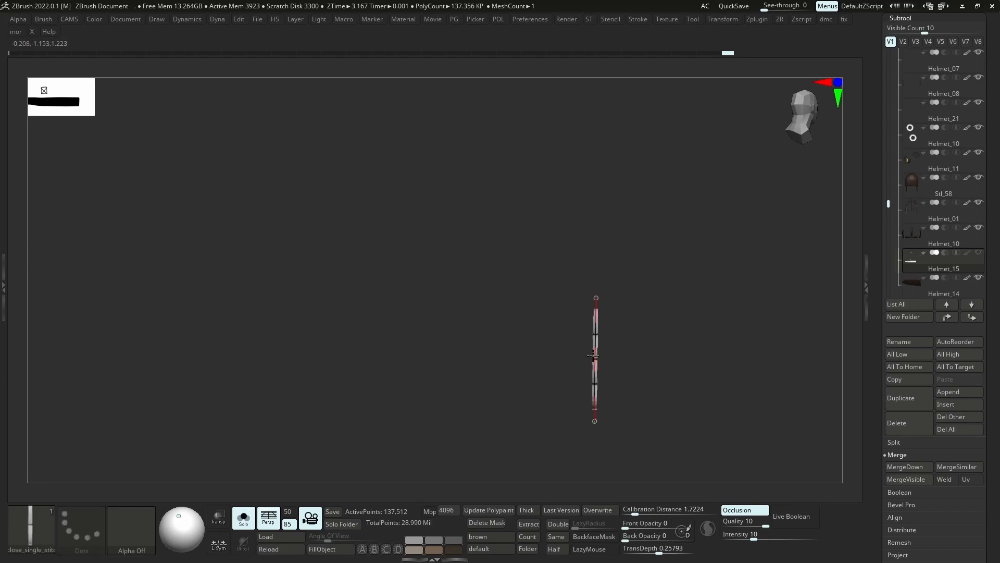
left_click(565, 354, "ctrl+shift")
Choose the Move Topological brush and clear the mask on the stitching subtool
right_click_drag(572, 348, 594, 300, "ctrl")
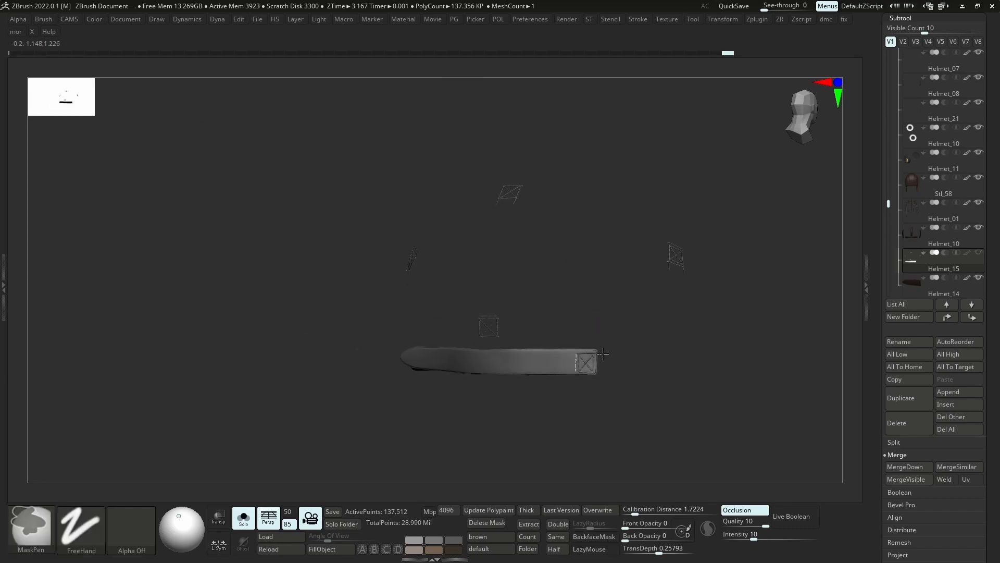
right_click_drag(603, 354, 605, 391, "ctrl")
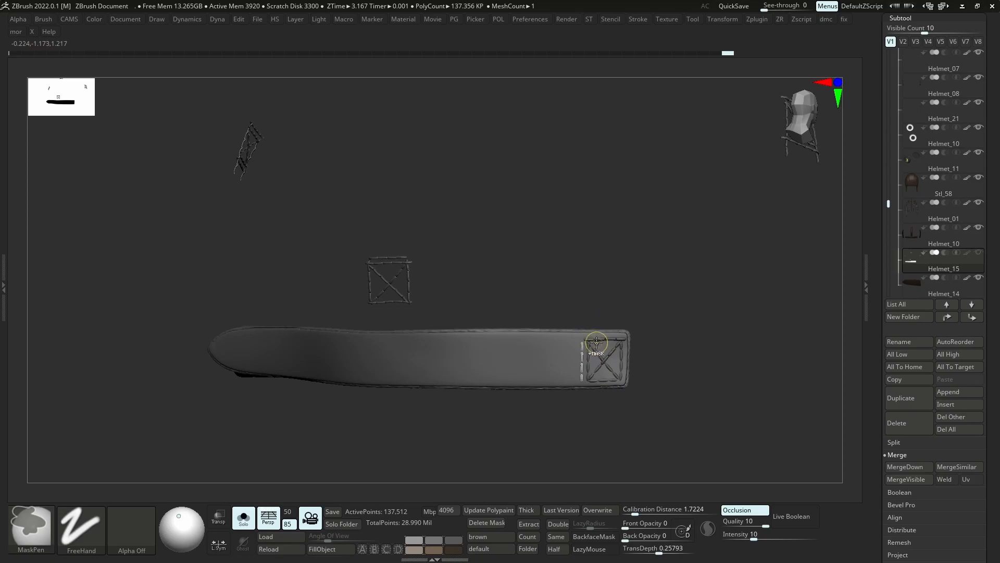
right_click_drag(598, 341, 590, 357, "ctrl")
key("b")
key("m")
key("t")
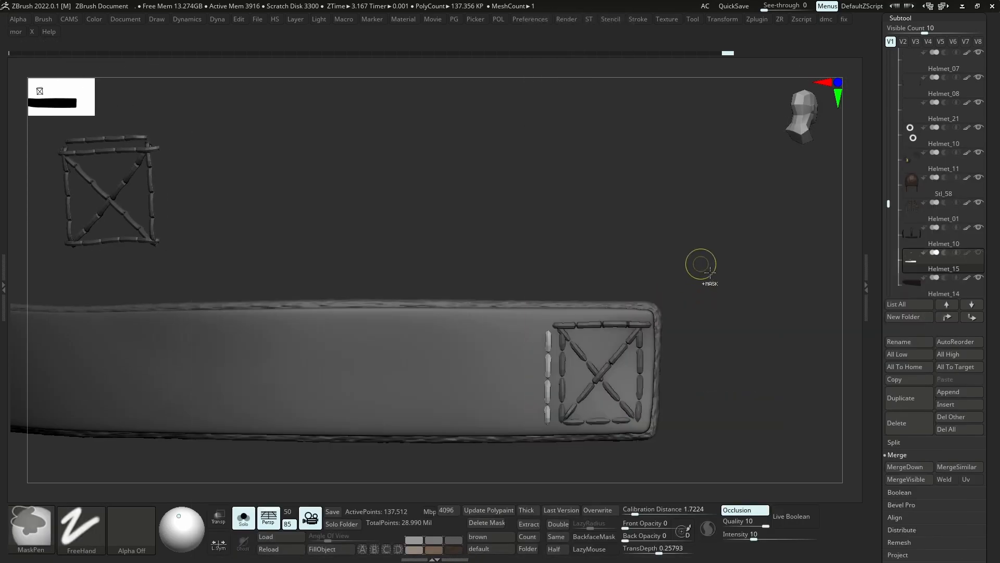
left_click_drag(701, 263, 717, 296, "ctrl")
Hide the strap geometry in Helmet_15 and delete the hidden parts so that only the stitches remain
left_click(503, 356, "ctrl+shift")
left_click(506, 358, "ctrl+shift")
left_click(513, 360, "ctrl+shift")
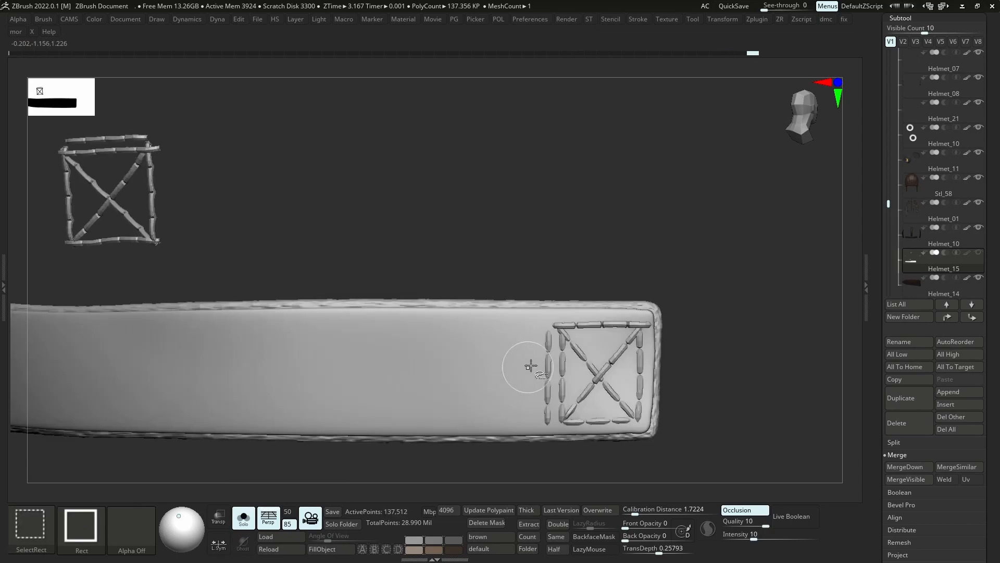
key("ctrl+z")
right_click_drag(560, 244, 603, 268, "ctrl")
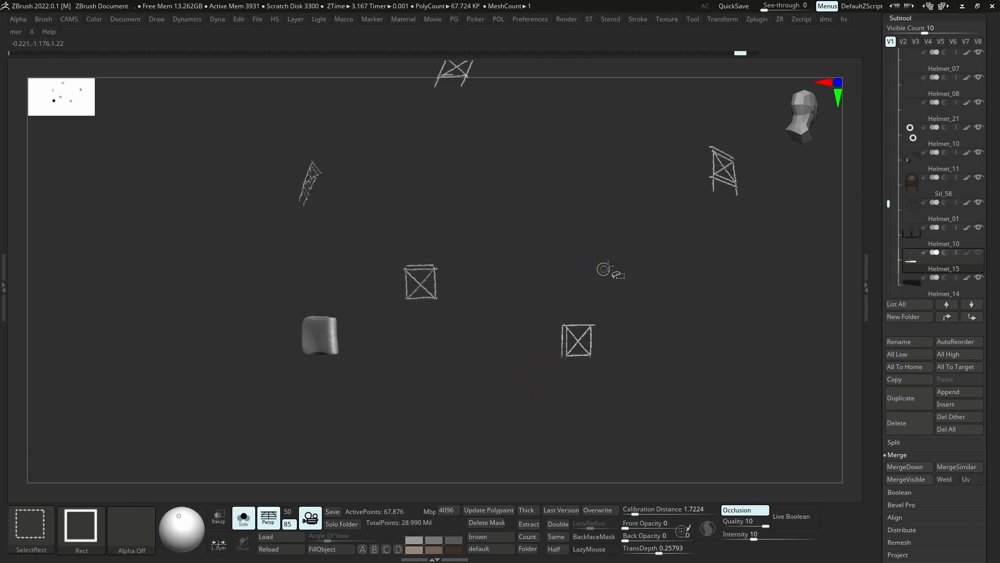
left_click_drag(603, 268, 636, 269, "ctrl+shift")
left_click(326, 341, "ctrl+shift")
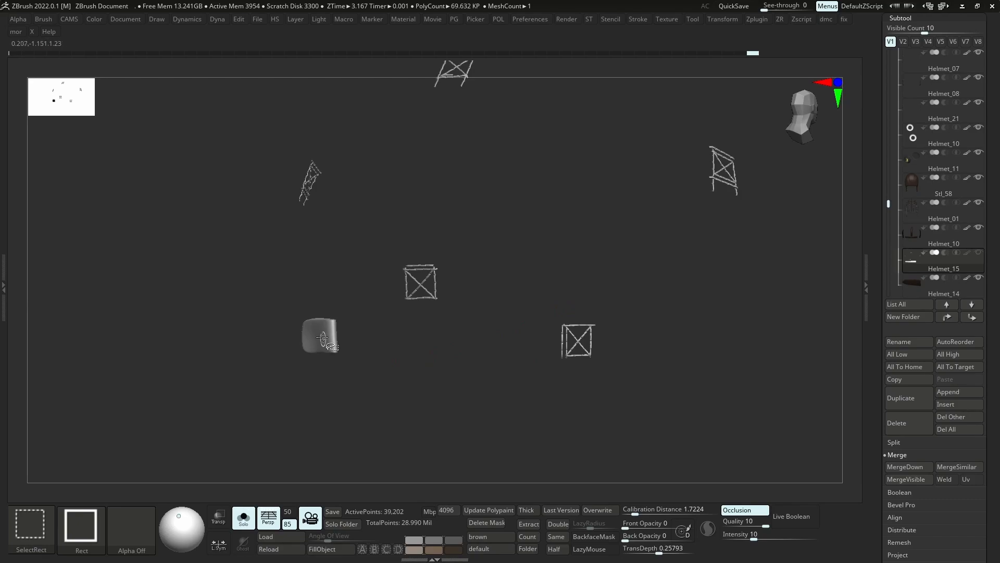
left_click(329, 343, "ctrl+shift")
key("f")
left_click(517, 438)
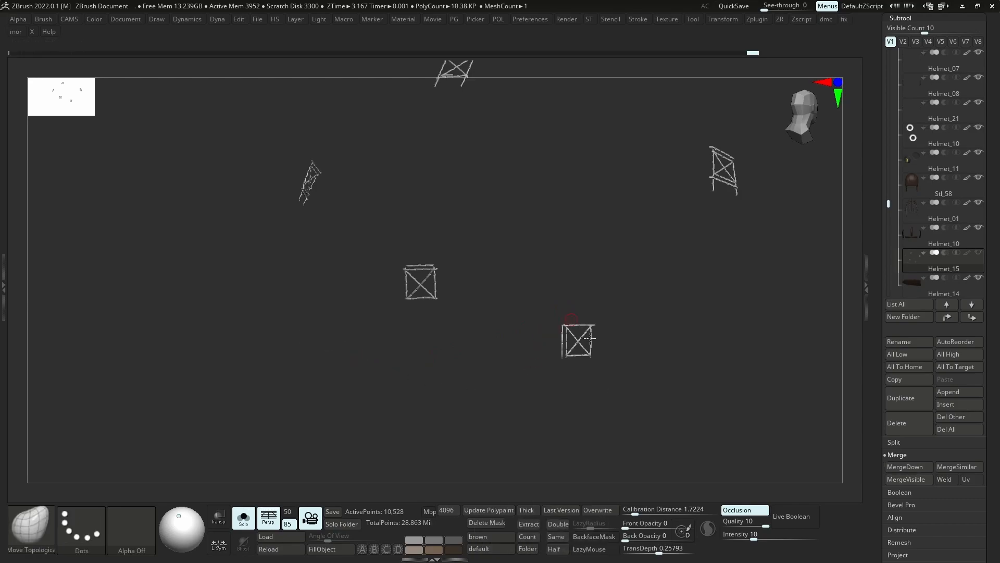
Turn off solo to show the new stitches in place on the helmet's buckle strap
key("shift+s")
right_click_drag(442, 145, 558, 317, "alt")
right_click_drag(607, 385, 487, 174, "alt")
right_click_drag(573, 314, 584, 284, "ctrl")
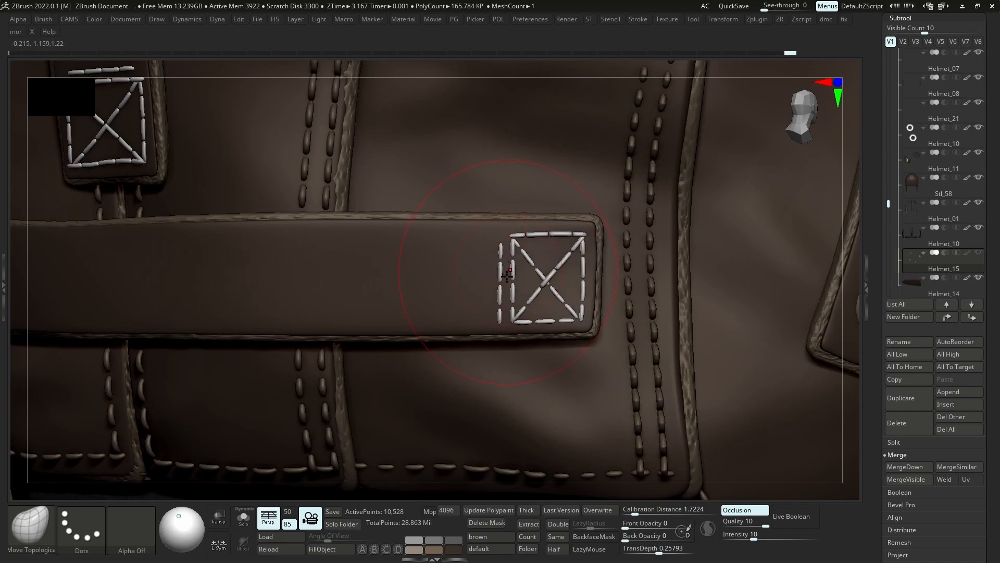
Try to move the extra vertical stitch row along the strap with a transpose line, and undo the move
key("w")
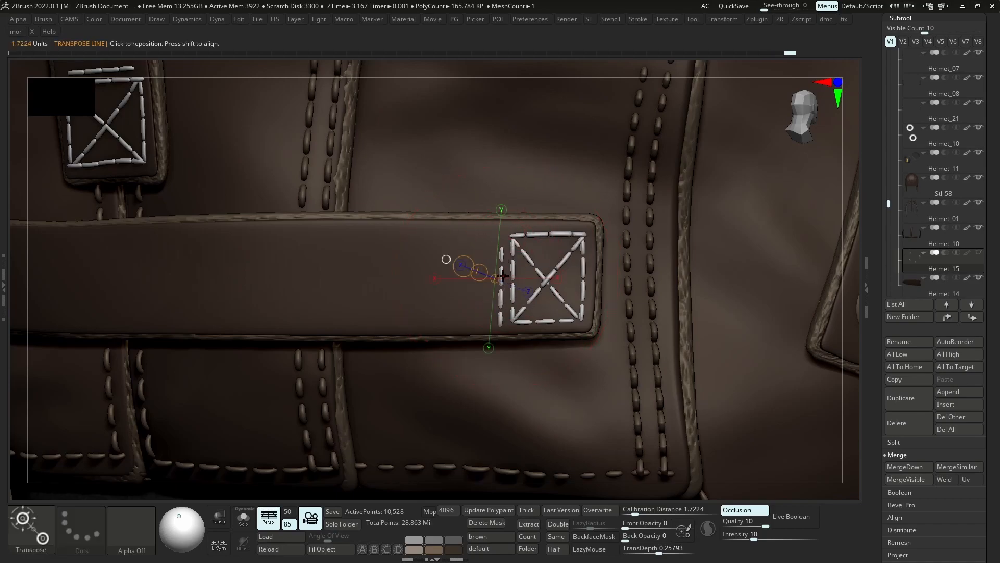
left_click(502, 270)
left_click_drag(502, 290, 503, 359)
left_click_drag(504, 324, 504, 267)
key("ctrl+z")
Isolate the stitching subtool, clear its mask, and mask everything except the extra vertical stitch row
key("shift+s")
right_click_drag(579, 275, 634, 299, "ctrl")
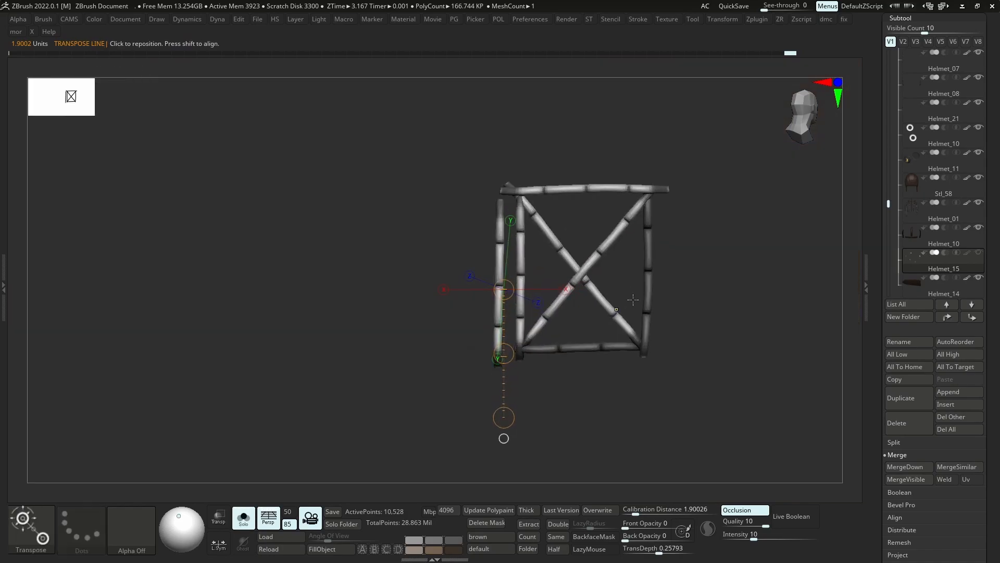
left_click_drag(634, 299, 628, 307, "ctrl")
key("shift+f")
key("g")
left_click(490, 328)
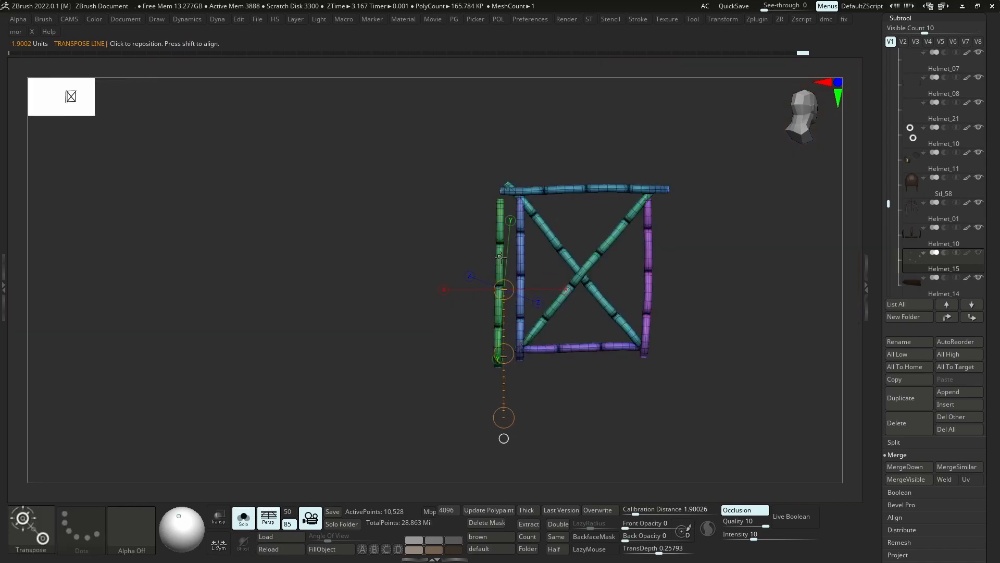
left_click(500, 253, "ctrl")
key("shift+f")
Extend the extra vertical stitch row upward past the strap's edge with a transpose line
left_click_drag(499, 274, 499, 339)
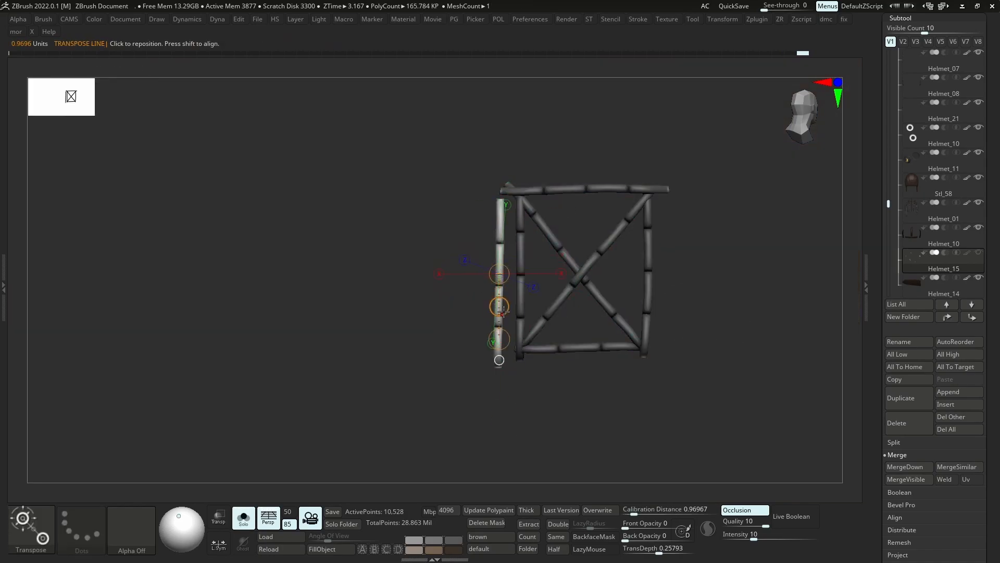
key("shift+s")
left_click_drag(501, 256, 501, 188)
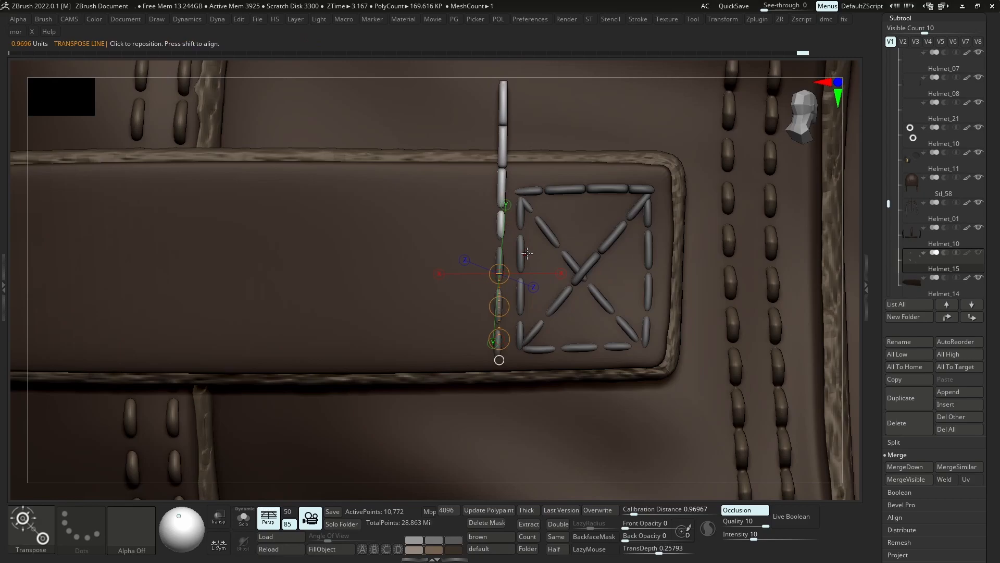
Isolate the stitching, hide the surplus upper stitches of the vertical row, and delete the hidden parts
key("b")
key("m")
key("t")
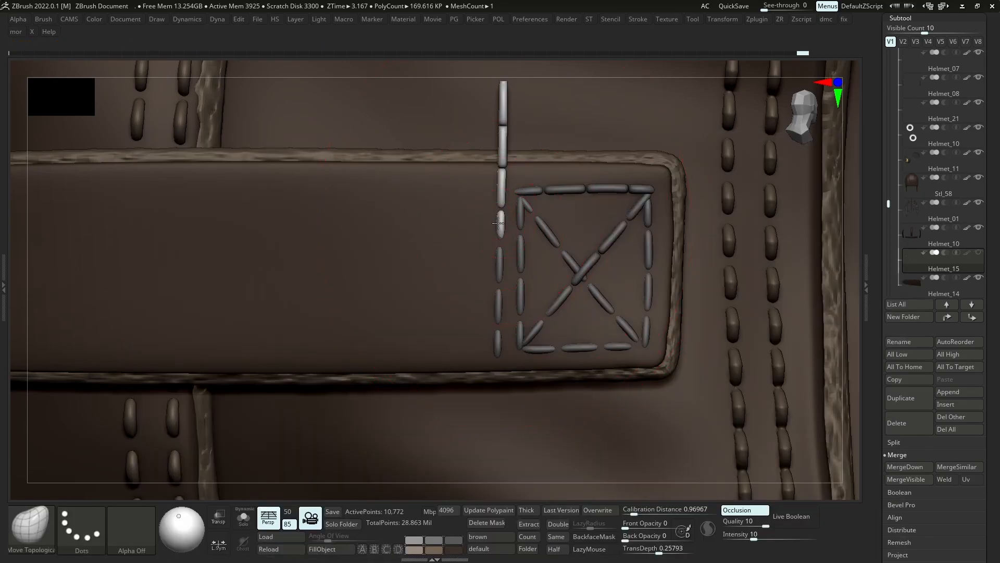
right_click_drag(498, 224, 528, 219)
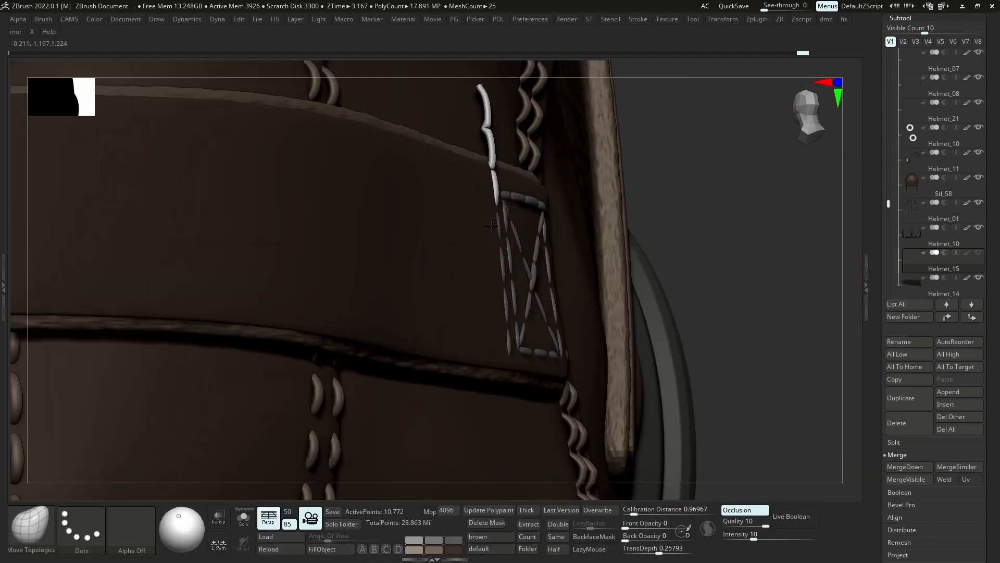
mouse_move(482, 184)
right_mouse_down()
mouse_move(486, 153)
mouse_move(523, 151)
mouse_move(505, 146)
right_mouse_up()
key("shift+s")
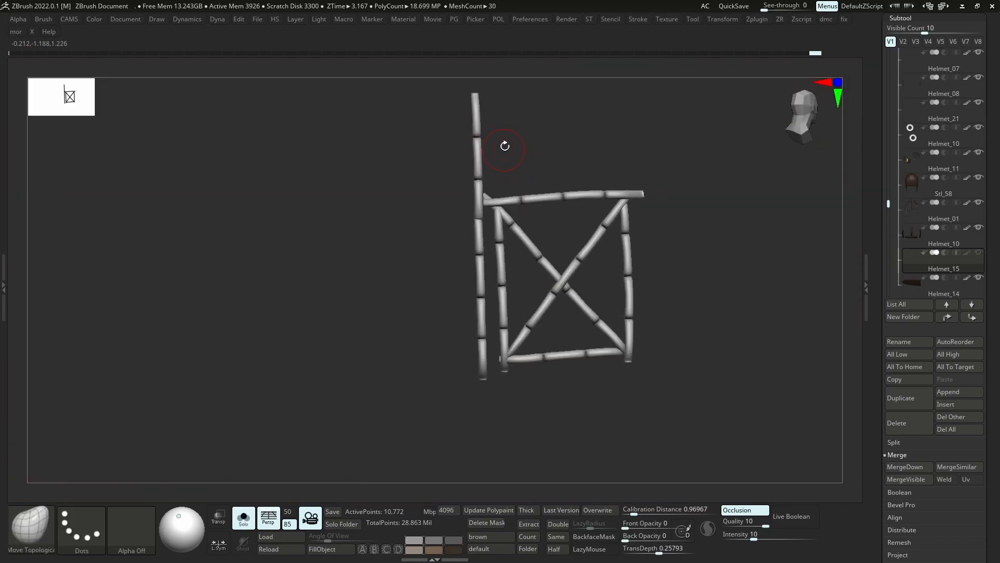
mouse_move(500, 82)
left_mouse_down("ctrl+alt+shift")
mouse_move(447, 163)
mouse_move(449, 177)
left_mouse_up("ctrl+alt+shift")
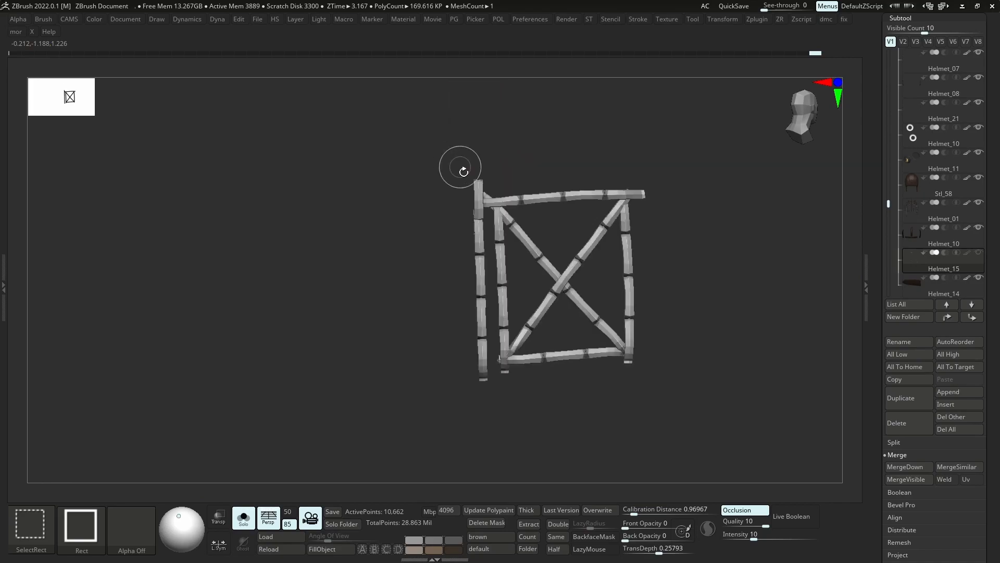
key("4")
left_click(495, 262)
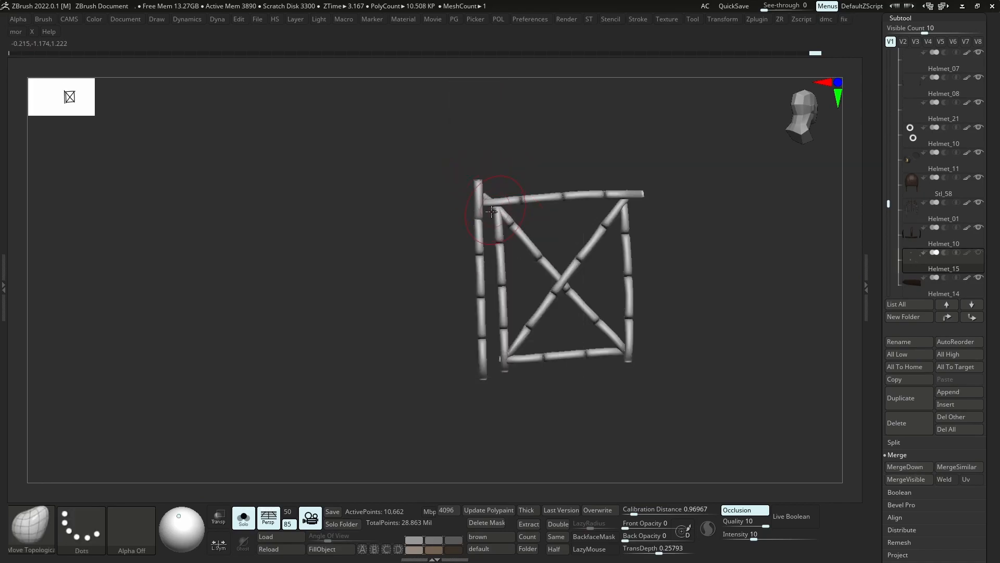
key("alt+s")
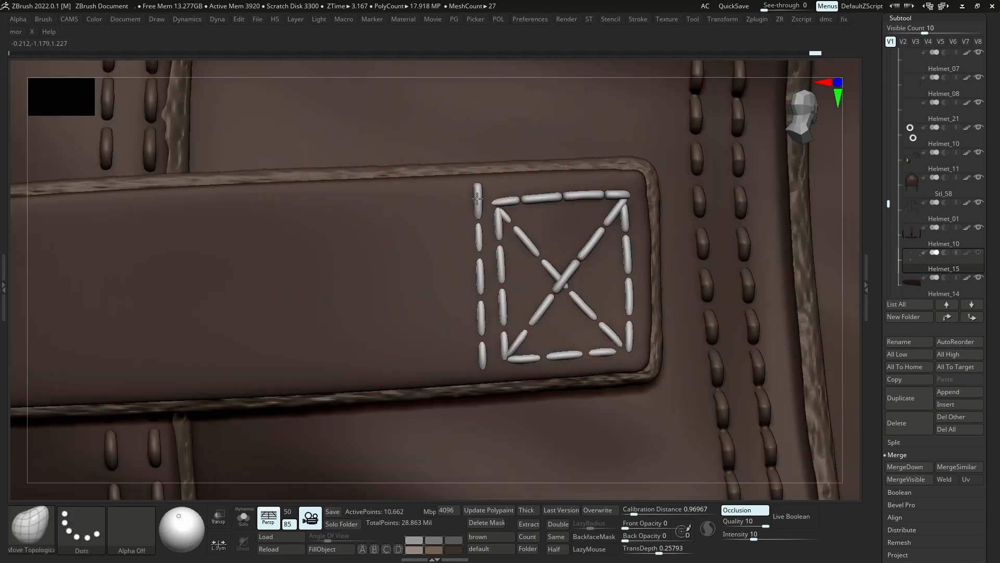
Adjust the upper stitches of the vertical row with the Move Topological brush so they line up on the strap
left_click_drag(476, 209, 477, 211)
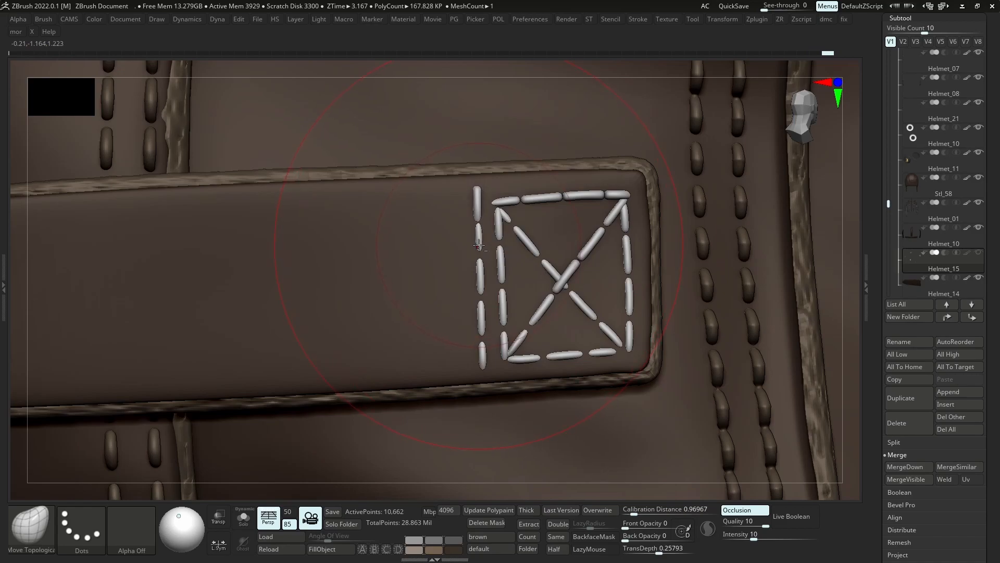
key("s")
left_click_drag(482, 245, 478, 245)
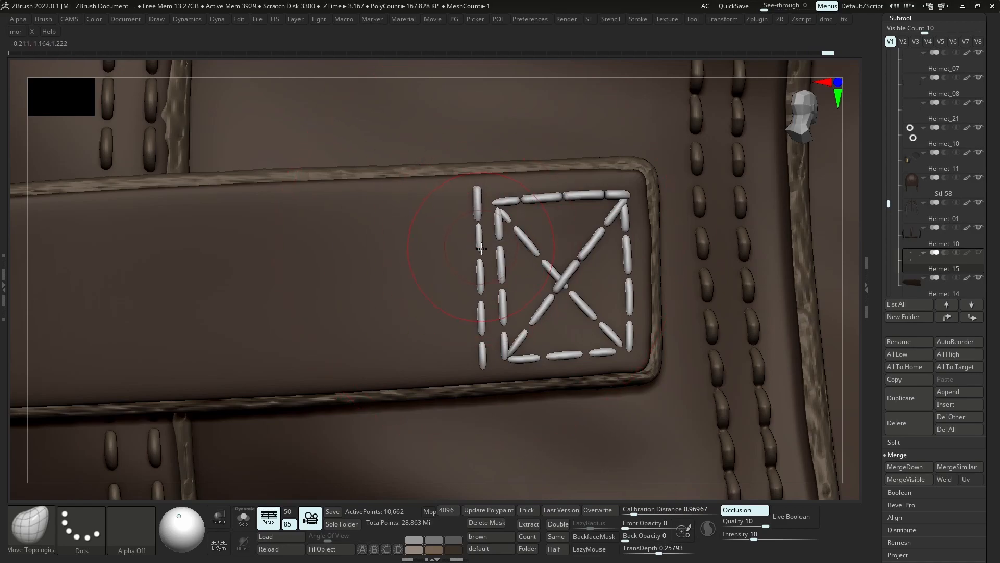
key("alt+s")
left_click_drag(479, 240, 477, 241)
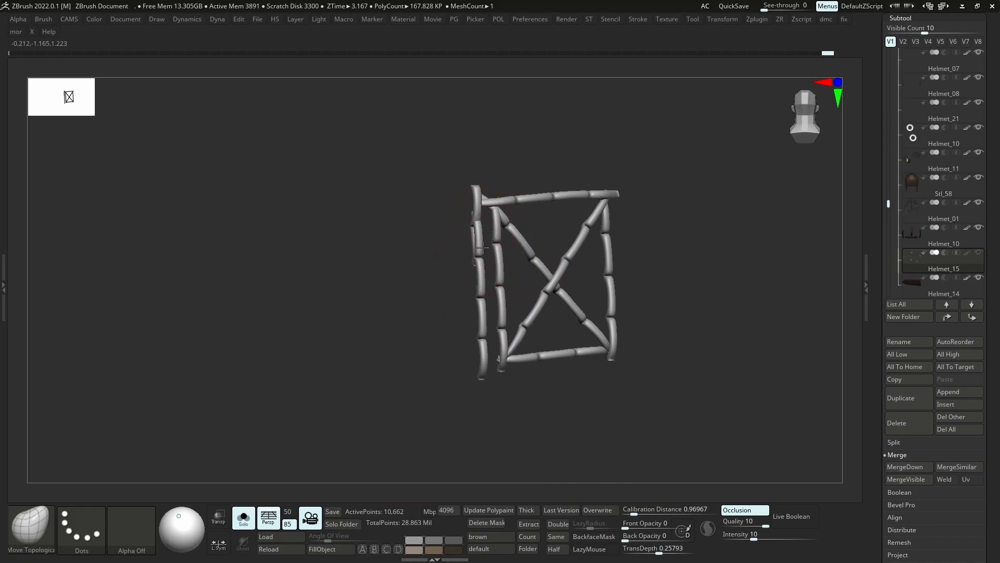
key("alt+s")
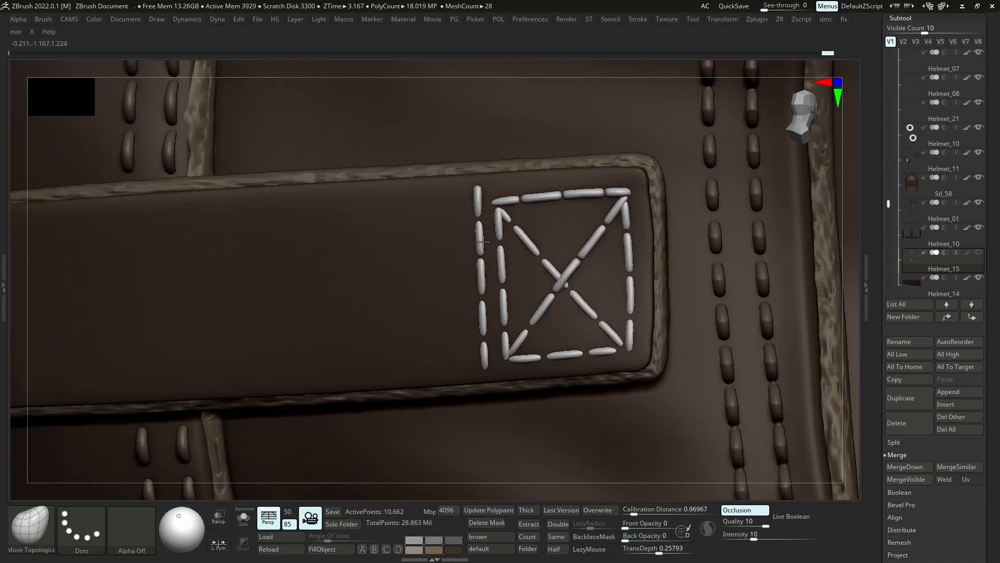
Straighten the upper stitch row of the box along the strap's edge and nudge the vertical row's upper end
mouse_move(505, 197)
left_mouse_down()
mouse_move(491, 195)
mouse_move(625, 189)
left_mouse_up()
left_click_drag(499, 192, 509, 208)
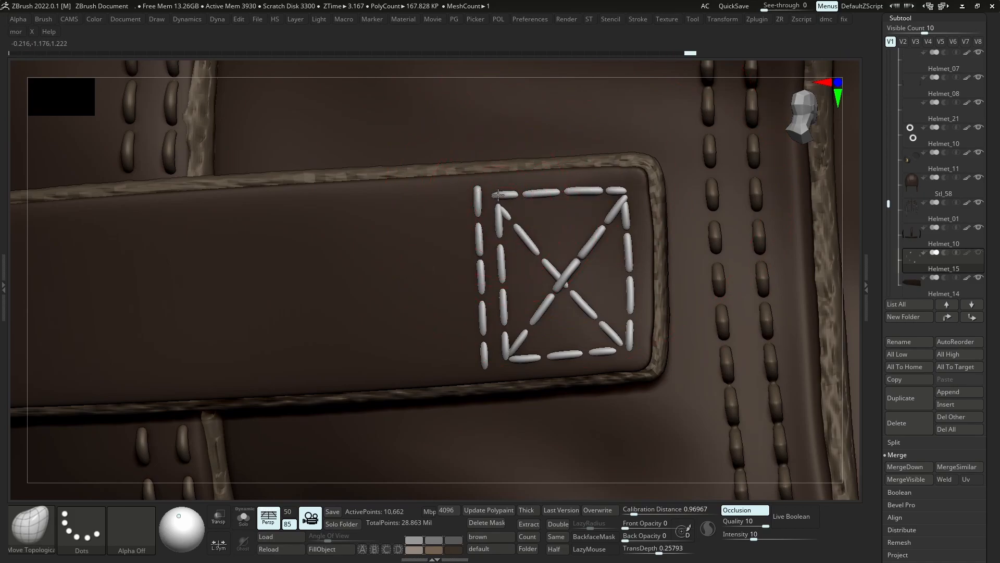
key("ctrl")
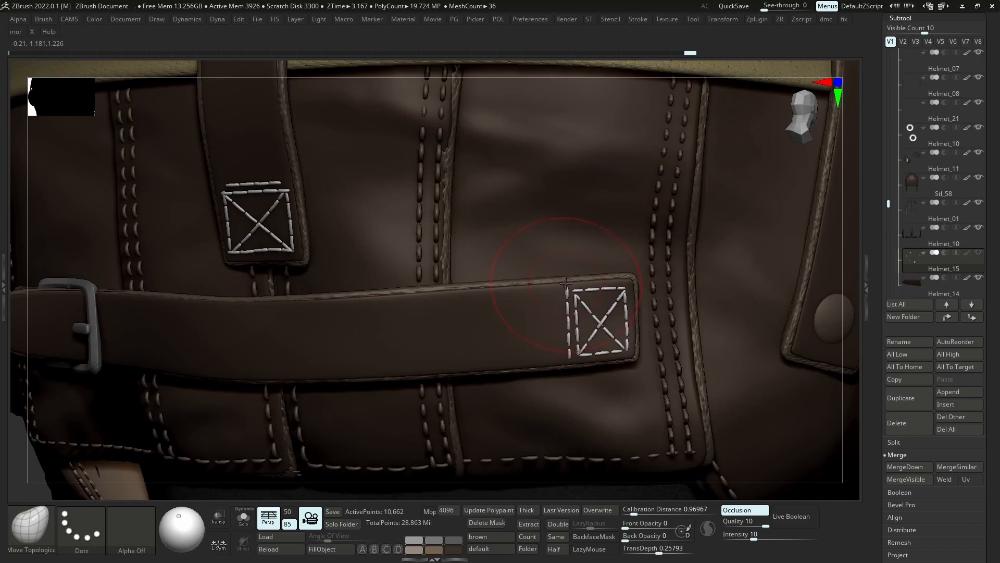
left_click_drag(565, 288, 567, 290)
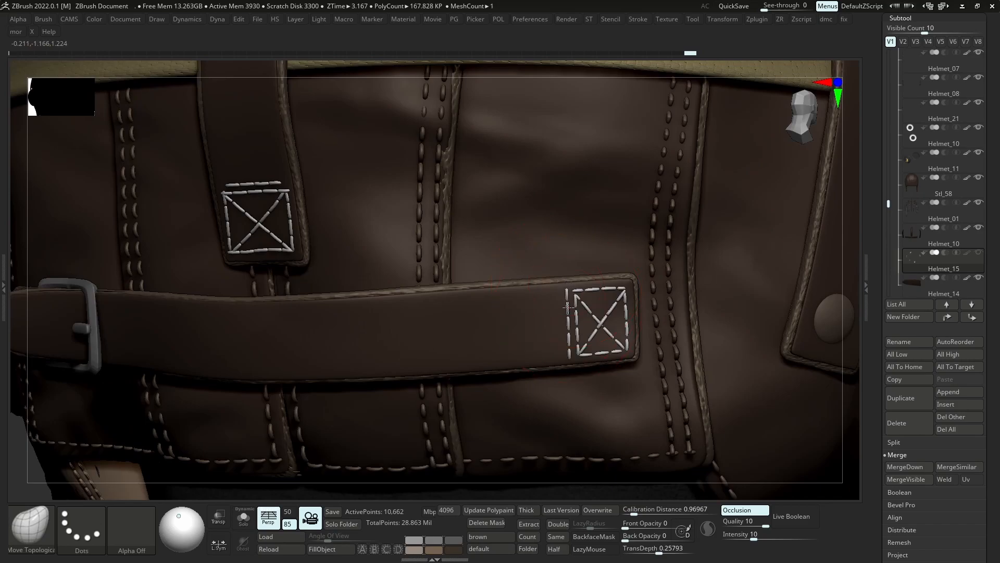
Select the Helmet_10 strap subtool and pull the rounded corners of the strap end behind the buckle into a square end
key("ctrl")
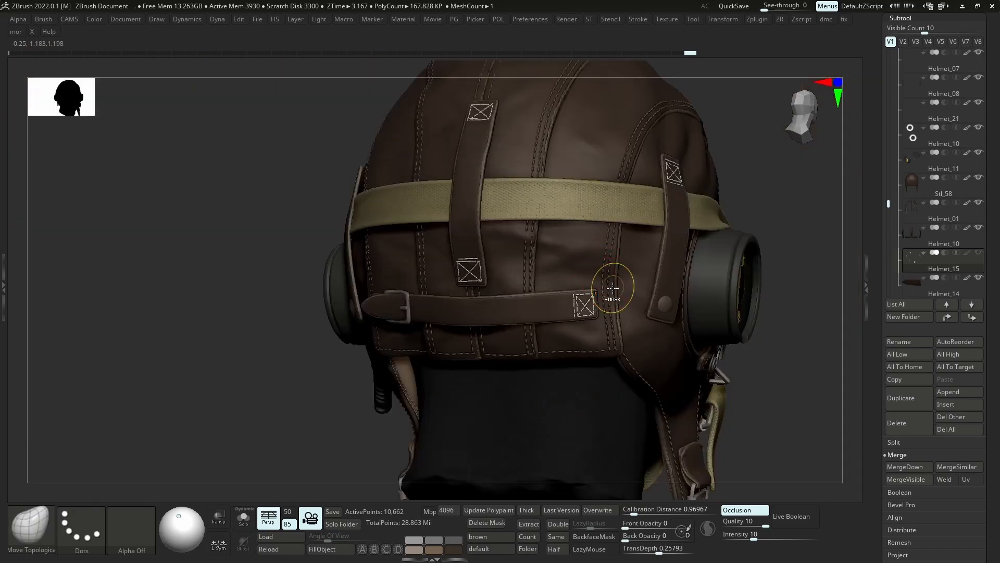
right_click_drag(612, 288, 500, 283, "ctrl")
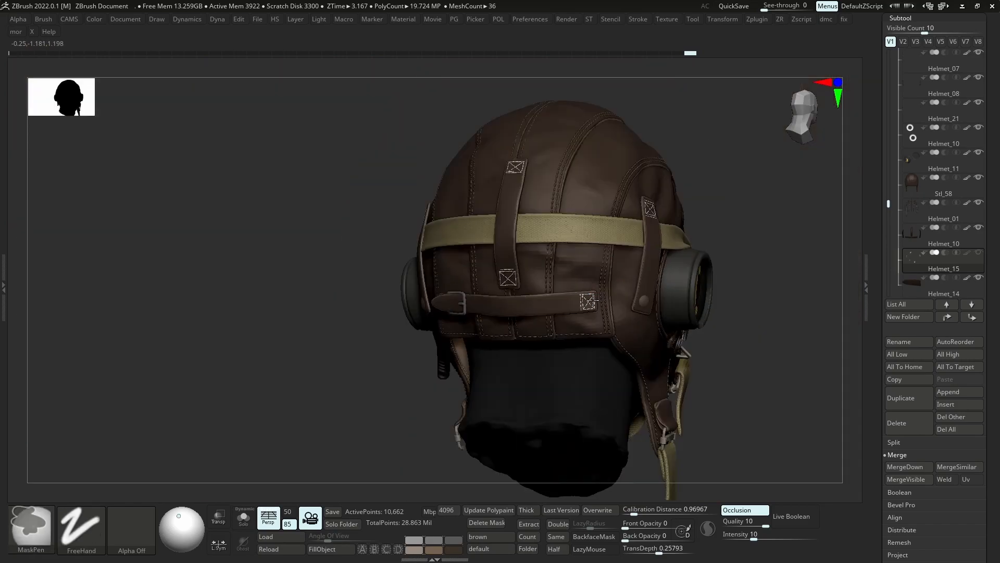
right_click_drag(416, 289, 619, 303)
right_click_drag(525, 313, 444, 330, "ctrl")
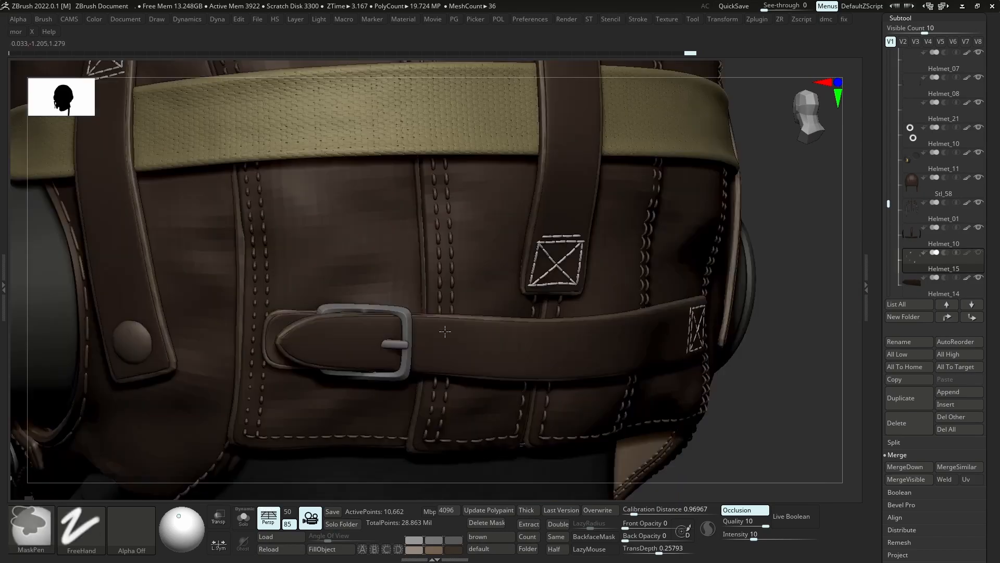
left_click(275, 328, "alt")
key("s")
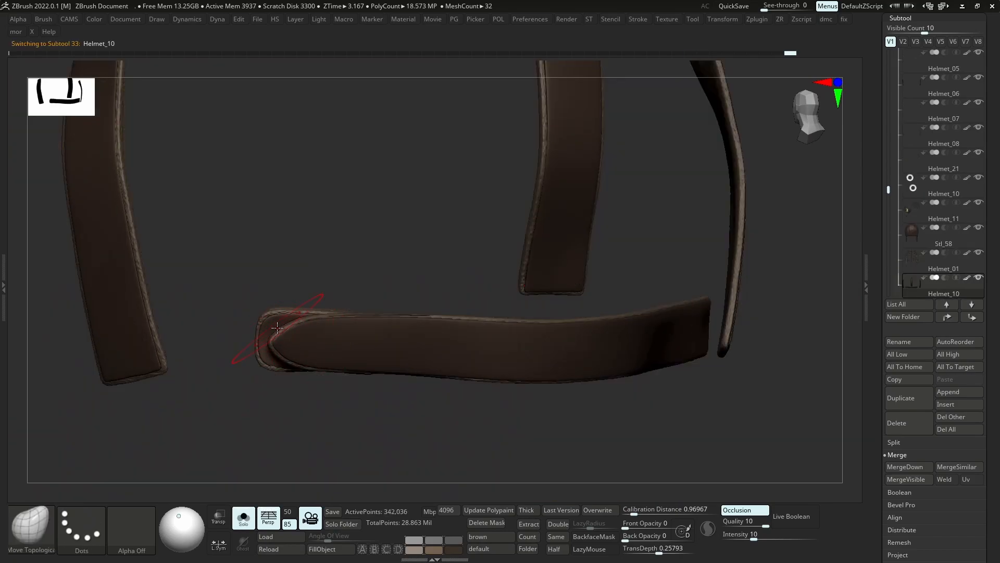
mouse_move(277, 328)
right_mouse_down("alt")
mouse_move(393, 305)
mouse_move(402, 272)
mouse_move(381, 280)
right_mouse_up("alt")
key("s")
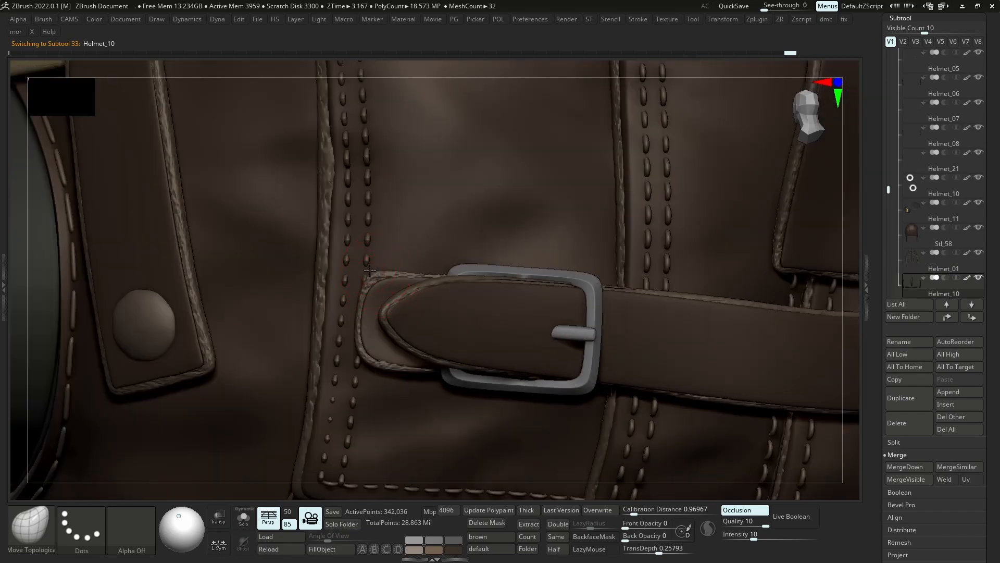
left_click_drag(368, 269, 379, 277)
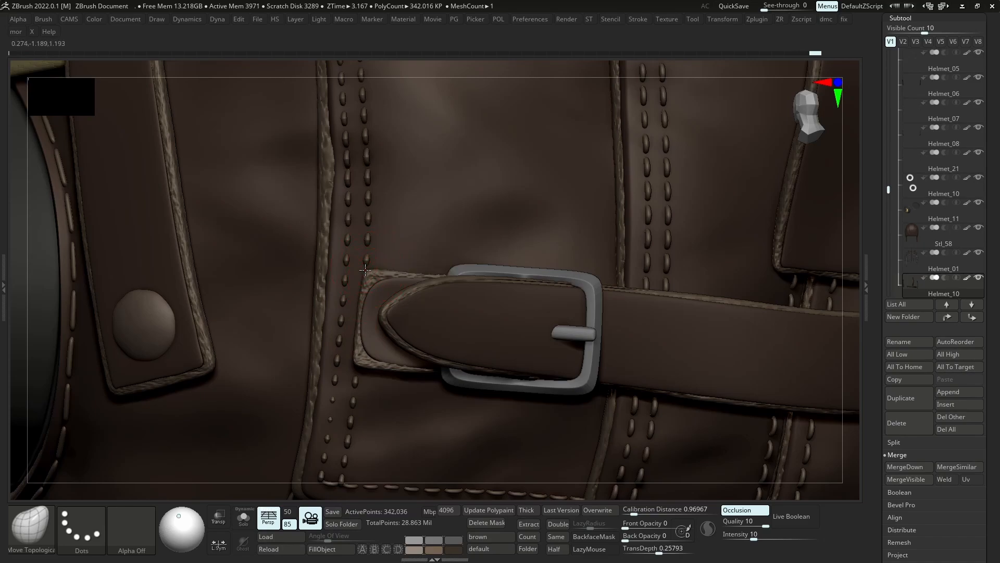
left_click_drag(368, 357, 368, 355)
key("s")
left_click_drag(367, 270, 366, 270)
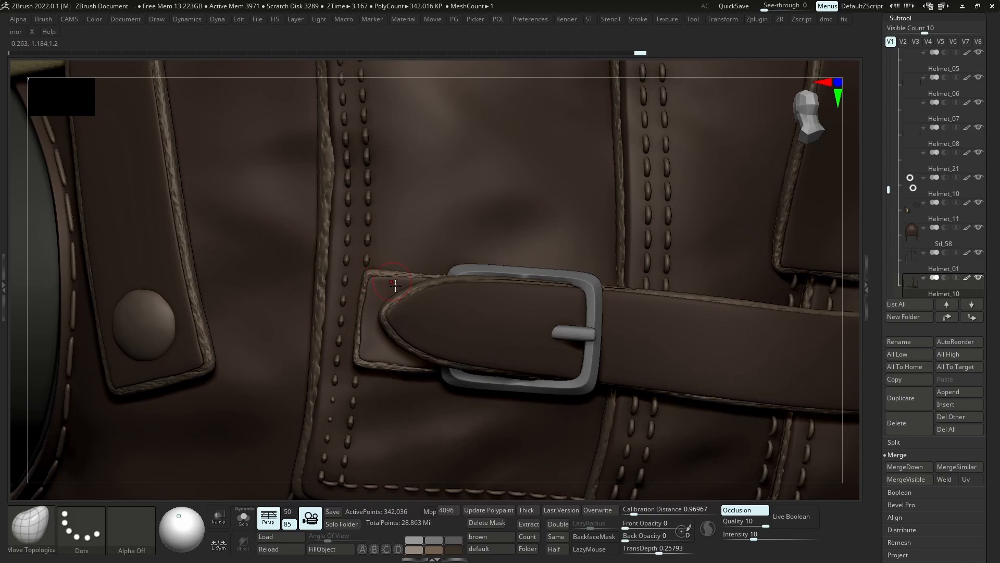
Isolate the straps and sculpt the leather beside the piping at the squared end's lower corner with the Standard brush
right_click_drag(396, 286, 384, 329, "ctrl")
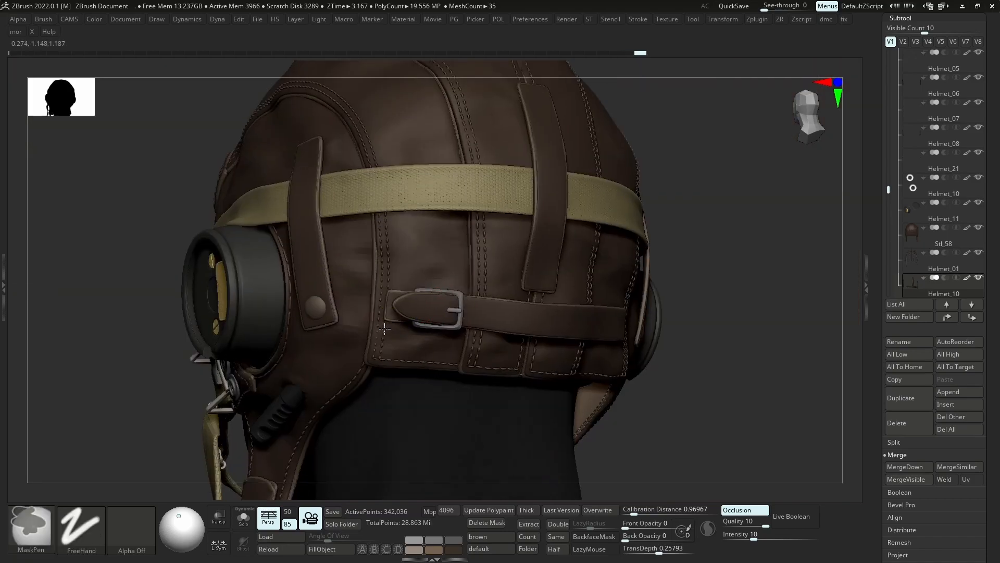
right_click_drag(263, 165, 341, 331, "alt")
key("alt+s")
mouse_move(485, 437)
right_mouse_down("alt")
mouse_move(442, 273)
mouse_move(534, 458)
right_mouse_up("alt")
key("alt+s")
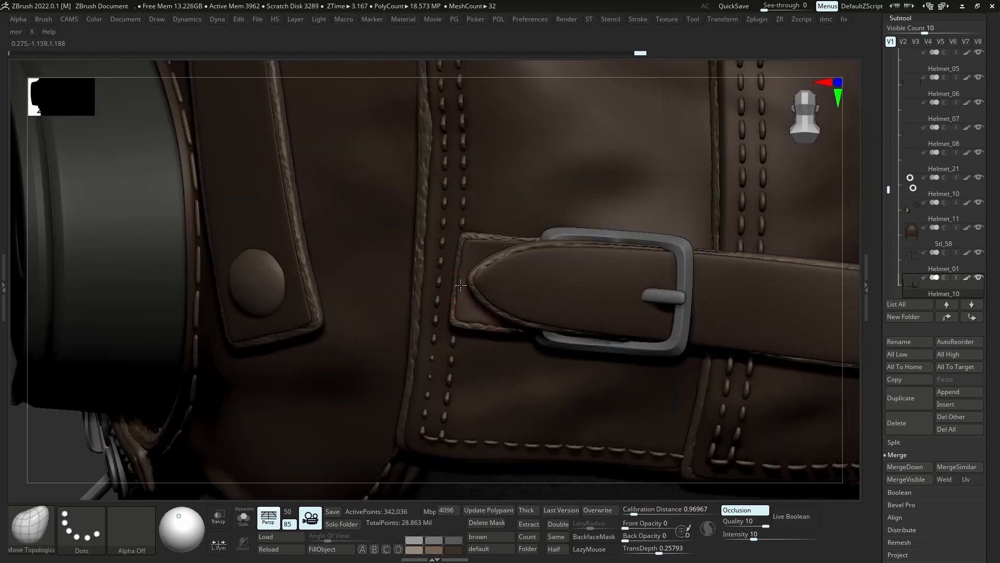
key("alt+s")
mouse_move(458, 298)
right_mouse_down("ctrl")
mouse_move(463, 320)
mouse_move(458, 291)
mouse_move(454, 300)
right_mouse_up("ctrl")
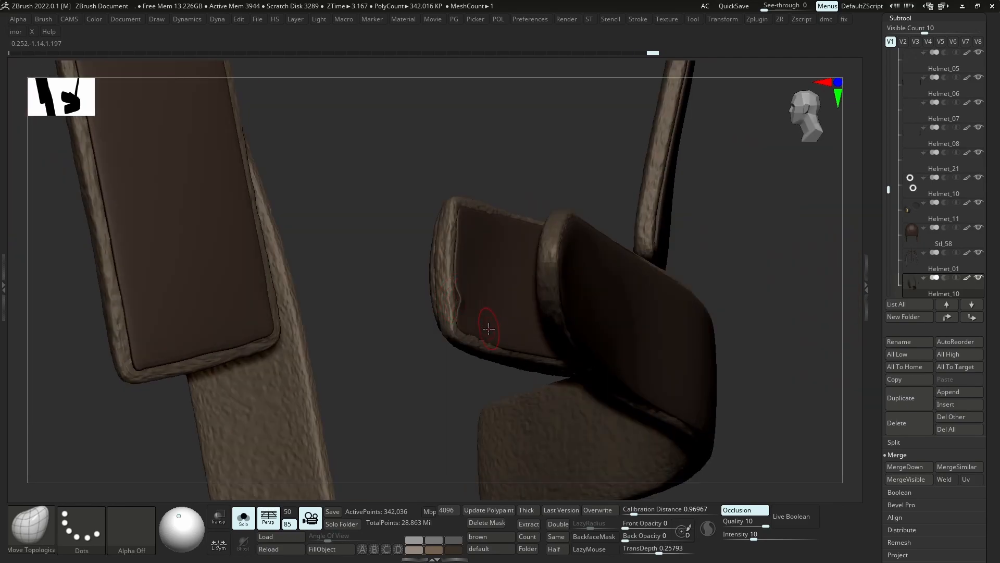
key("b")
key("s")
key("t")
mouse_move(473, 286)
right_mouse_down()
mouse_move(460, 319)
mouse_move(475, 286)
mouse_move(506, 312)
mouse_move(535, 300)
mouse_move(489, 331)
mouse_move(476, 329)
mouse_move(496, 332)
mouse_move(491, 317)
mouse_move(471, 330)
mouse_move(493, 386)
mouse_move(489, 333)
right_mouse_up()
key("shift+alt+s")
key("shift+alt+s")
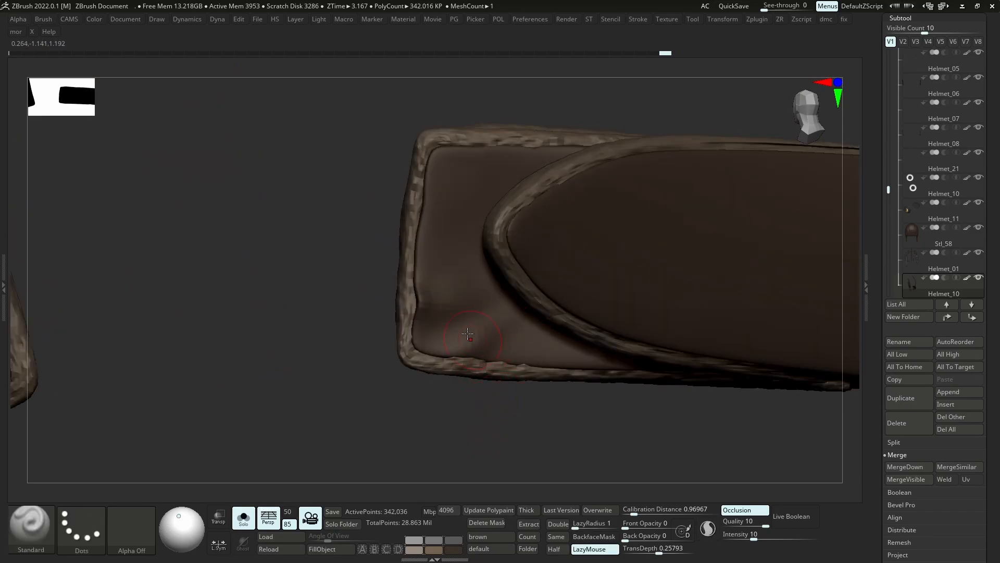
Refine the lower inner corner of the squared strap end with the Move Topological and Smooth brushes
key("b")
key("m")
key("t")
right_click(467, 334)
right_click_drag(467, 333, 489, 297)
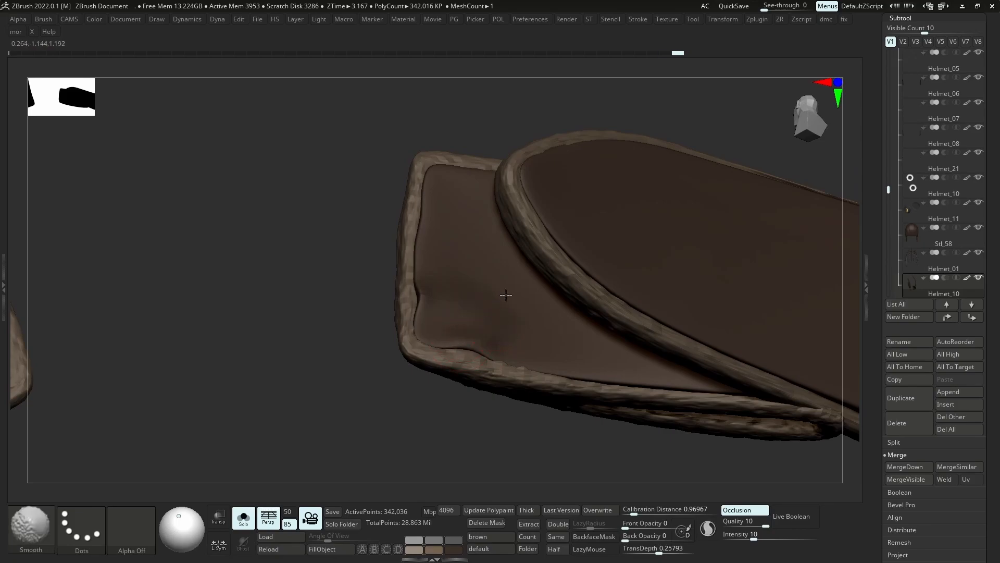
mouse_move(505, 297)
right_mouse_down("ctrl")
mouse_move(493, 261)
mouse_move(524, 376)
mouse_move(513, 269)
mouse_move(485, 311)
mouse_move(540, 326)
mouse_move(549, 368)
mouse_move(516, 328)
right_mouse_up("ctrl")
key("shift+s")
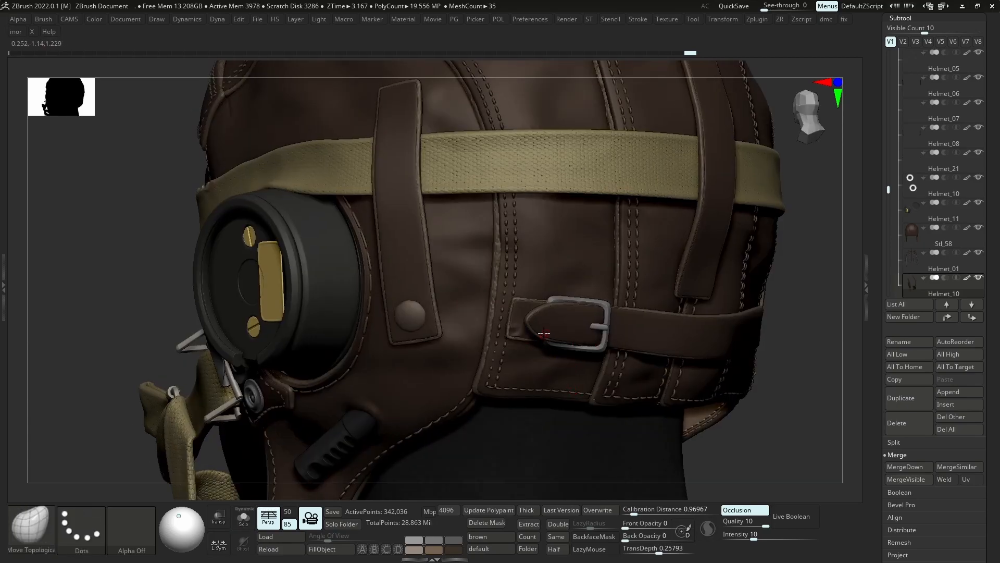
Isolate the straps and carve a crease at the squared end's upper inner corner with the DamStandard brush
mouse_move(521, 302)
right_mouse_down("ctrl")
mouse_move(526, 318)
mouse_move(512, 301)
mouse_move(520, 261)
mouse_move(515, 304)
right_mouse_up("ctrl")
key("ctrl+shift+s")
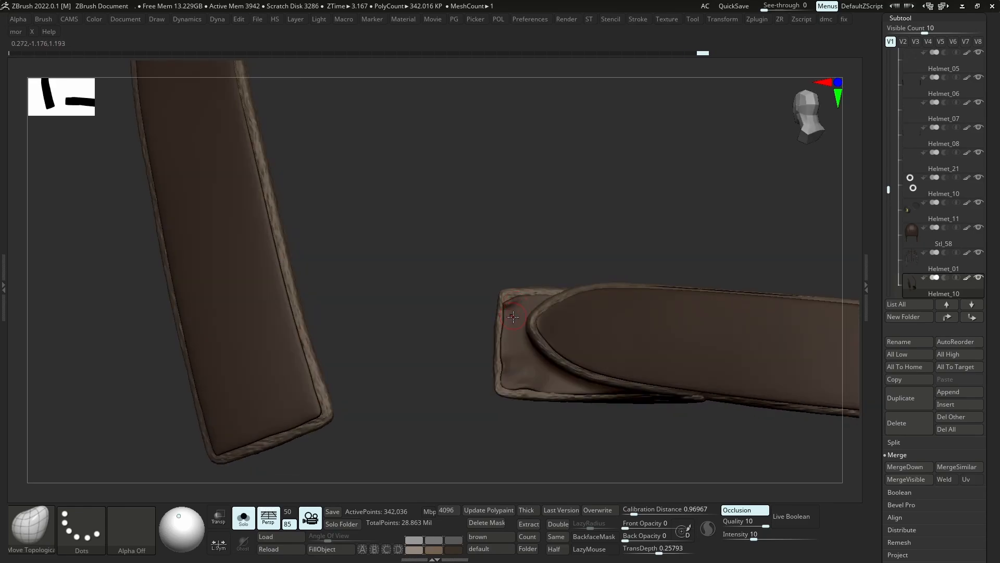
key("b")
key("d")
key("s")
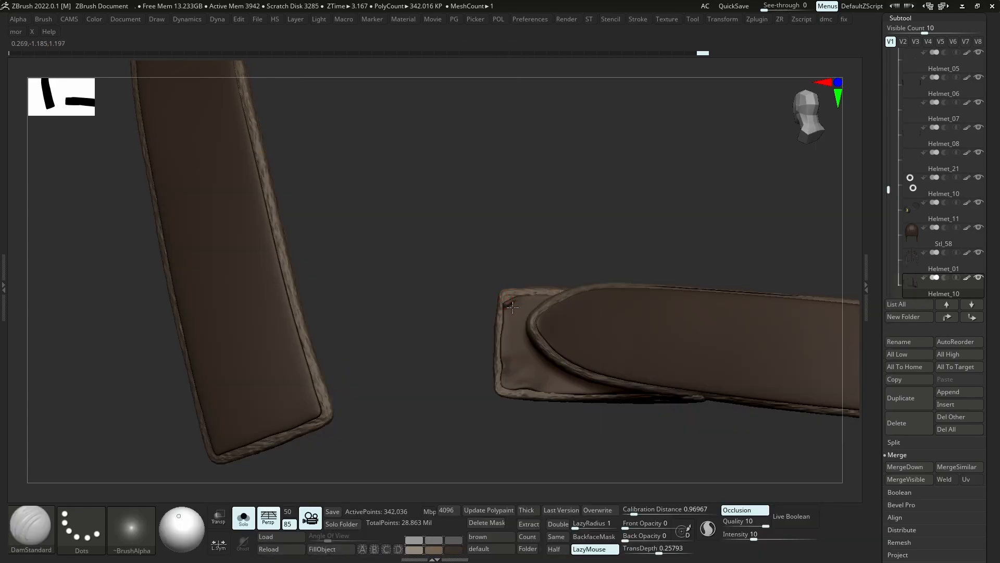
mouse_move(524, 312)
right_mouse_down("ctrl")
mouse_move(527, 237)
mouse_move(529, 264)
mouse_move(540, 266)
mouse_move(534, 296)
right_mouse_up("ctrl")
key("v")
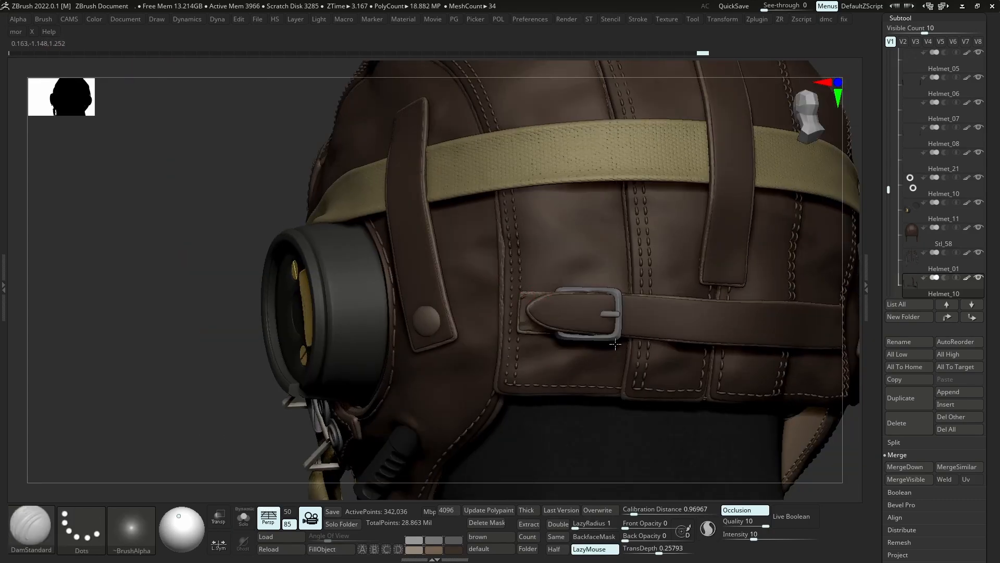
Adjust the upper corner of the squared strap end behind the buckle with the Move Topological brush
key("b")
key("m")
key("t")
key("s")
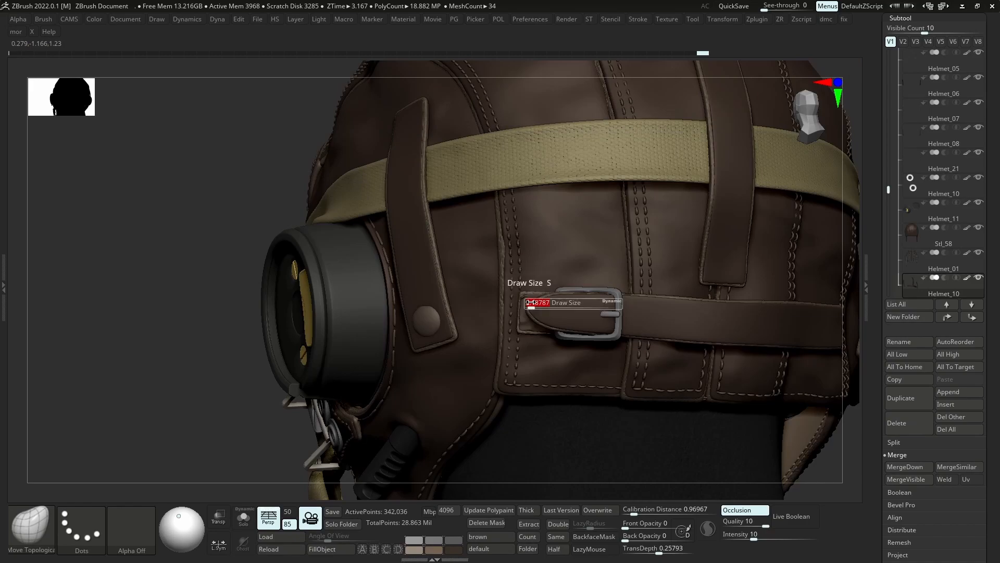
left_click_drag(519, 292, 521, 298)
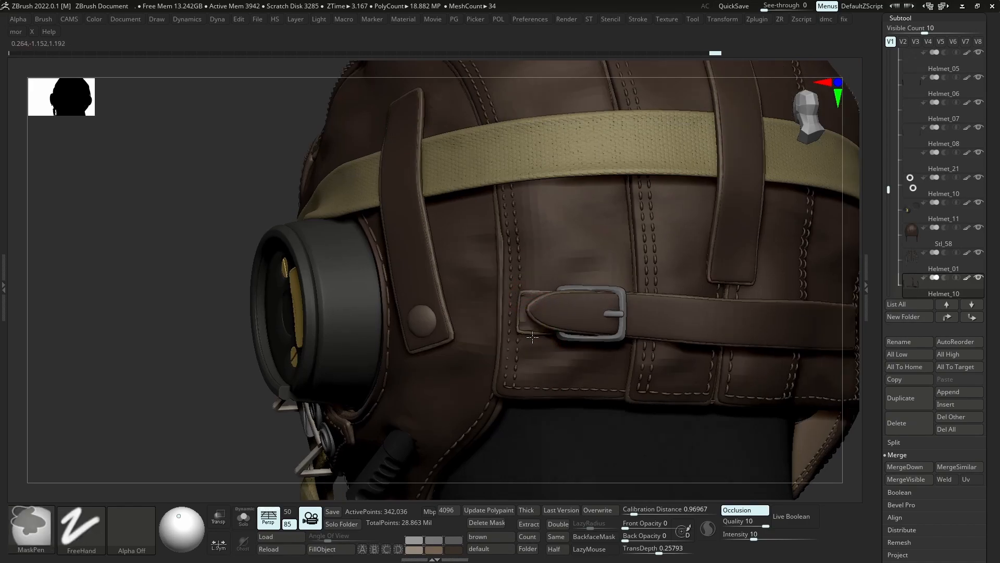
Sharpen the crease along the lower edge of the squared strap end with the DamStandard brush
right_click_drag(524, 326, 525, 334, "ctrl")
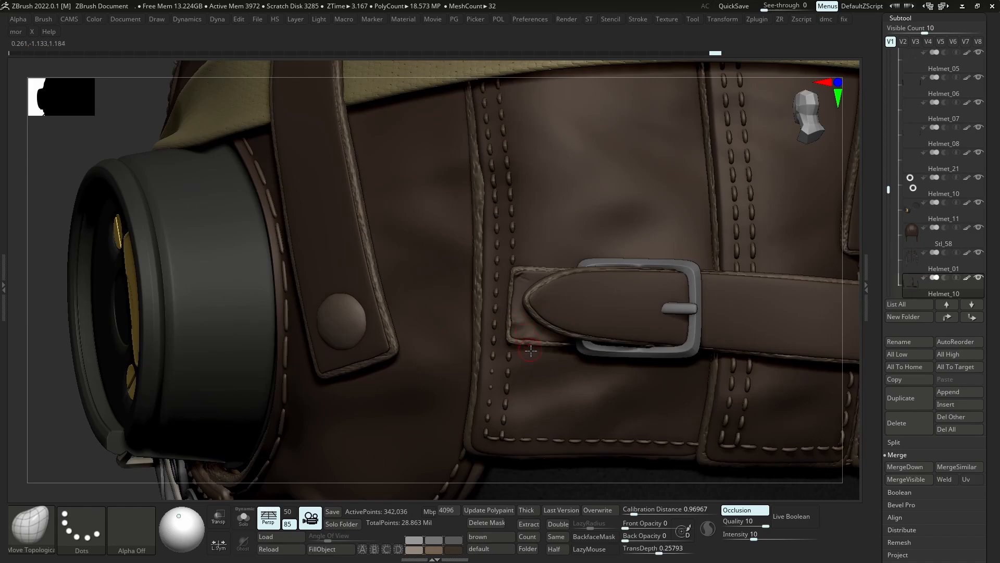
key("b")
key("d")
key("s")
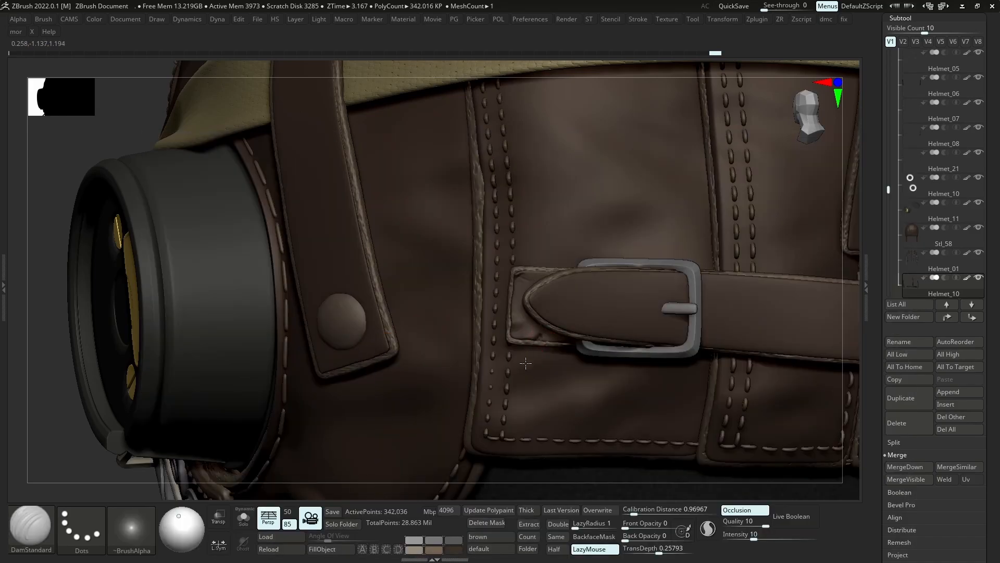
Mask everything except the squared end's leather patch, touch up the patch, and clear the mask
key("w")
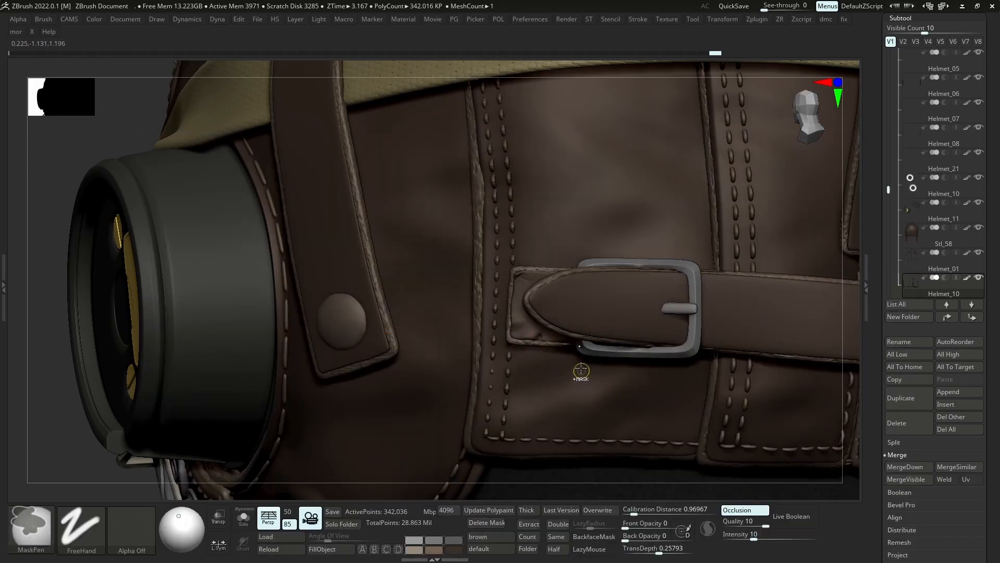
left_click_drag(533, 330, 542, 285, "ctrl")
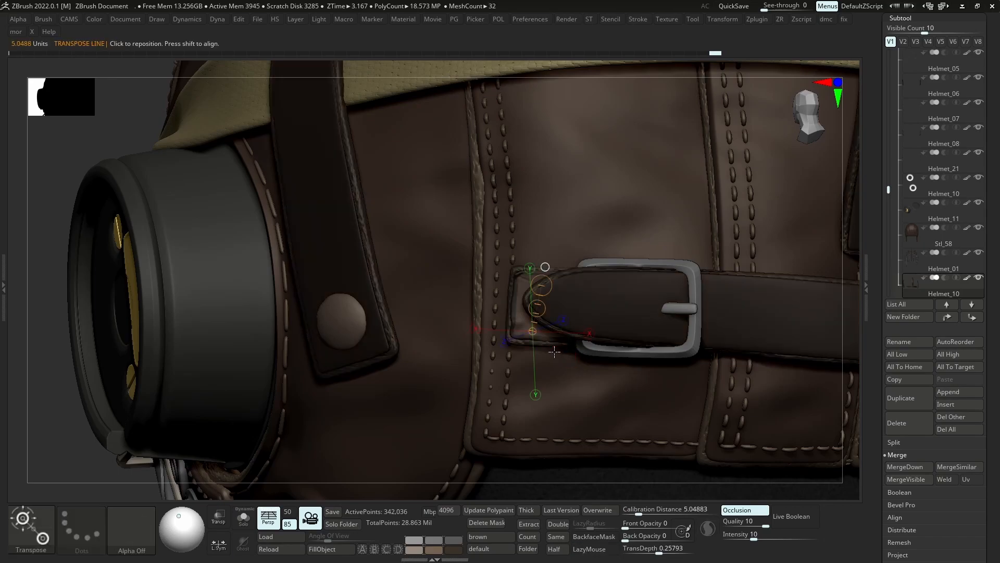
key("b")
key("m")
key("p")
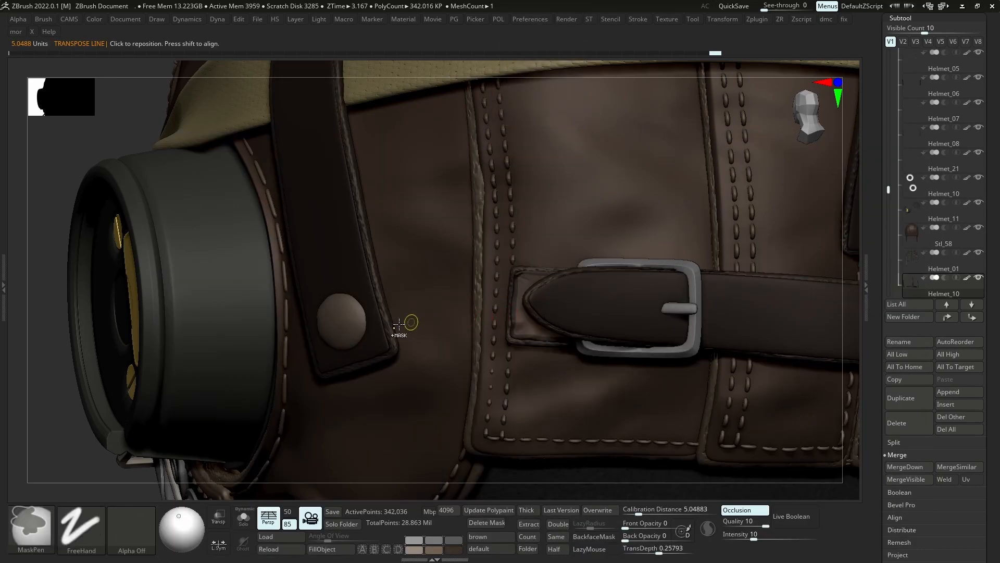
left_click(99, 452, "ctrl")
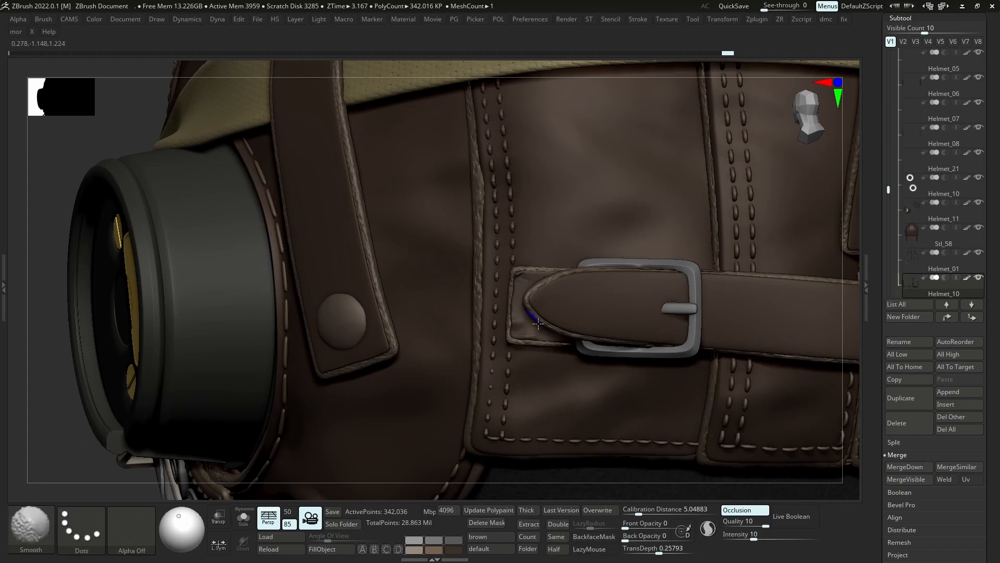
Mask all strap parts except the squared end's leather group, refine its lower crease with the DamStandard brush, and clear the mask
key("shift+f")
key("w")
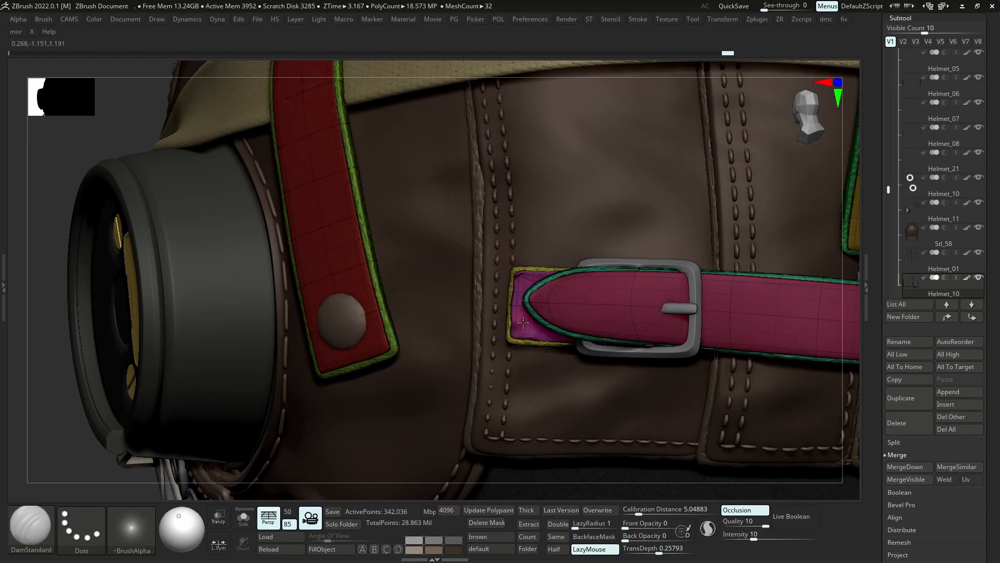
left_click(520, 319)
left_click(523, 324, "ctrl")
key("b")
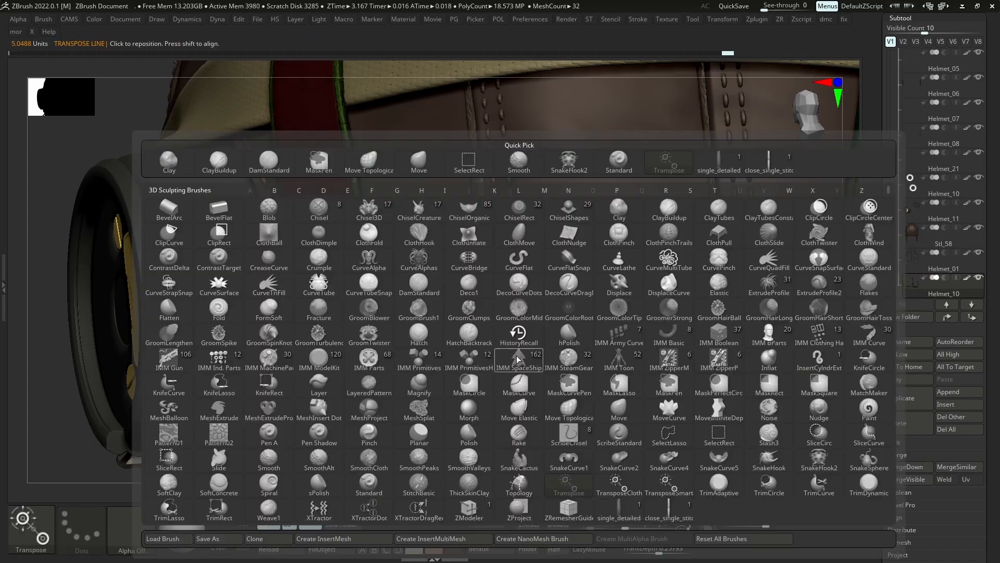
key("d")
key("s")
key("shift+f")
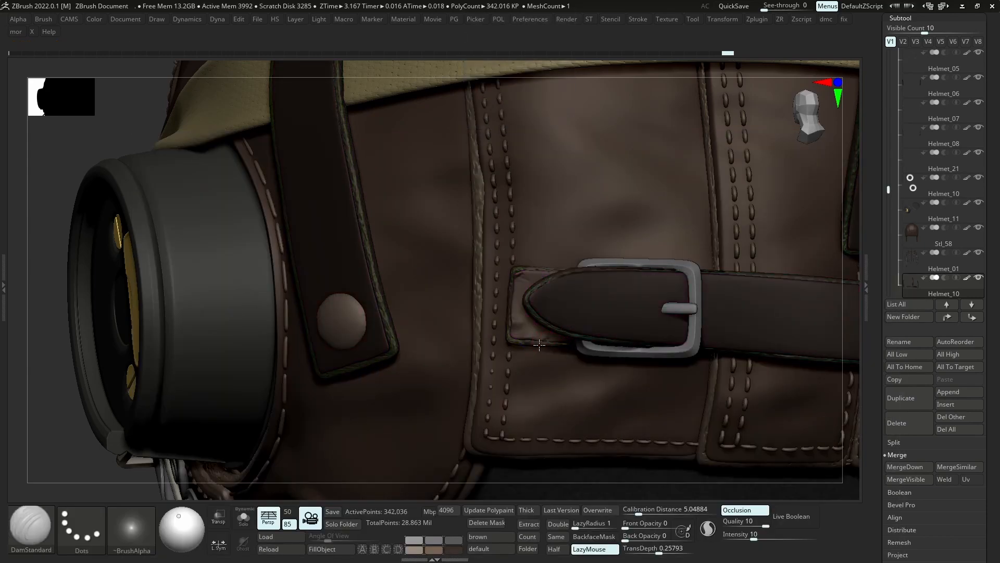
right_click_drag(557, 301, 266, 408, "ctrl")
left_click_drag(263, 409, 295, 427, "ctrl")
Isolate the straps, mask all but the squared end's leather, and carve along its lower piping with the DamStandard brush
right_click_drag(574, 372, 521, 332)
key("shift+s")
right_click_drag(591, 413, 464, 276, "alt")
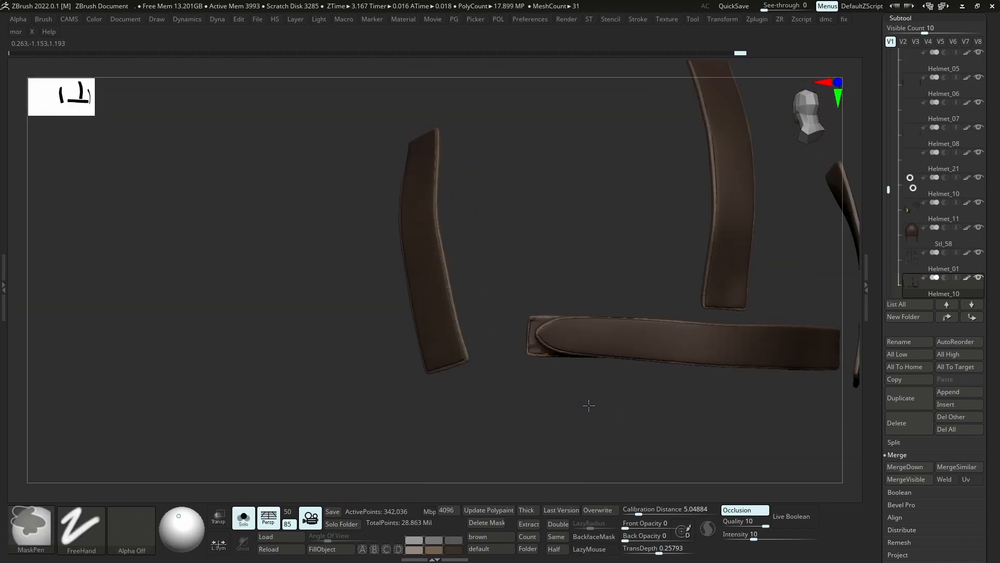
right_click_drag(589, 404, 570, 363, "ctrl")
key("w")
left_click(557, 356, "ctrl")
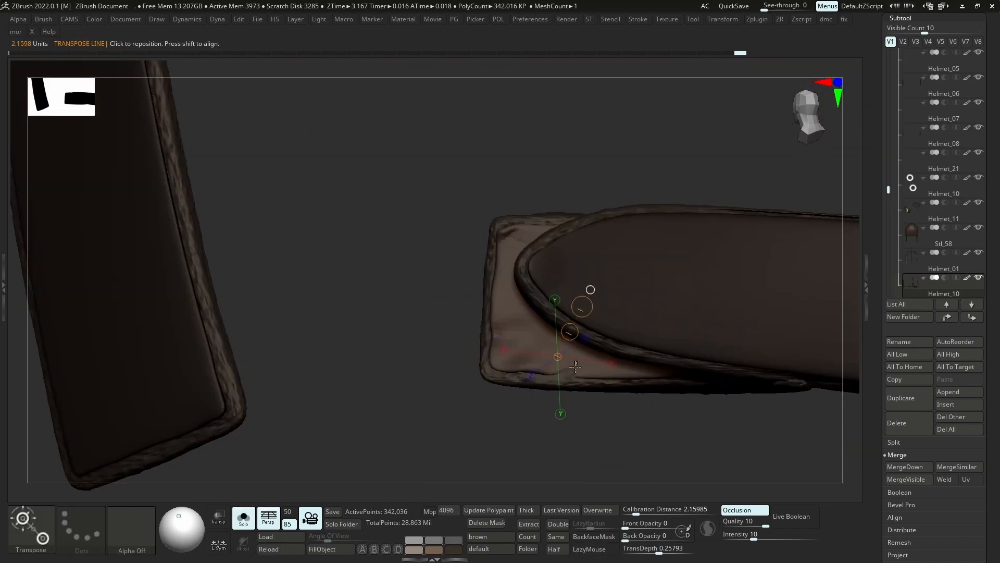
key("b")
key("d")
key("s")
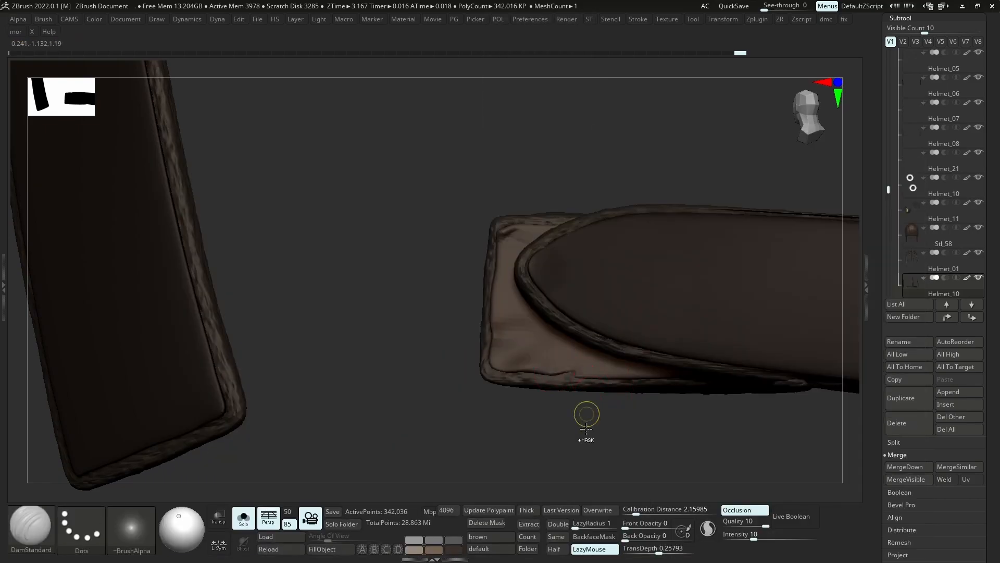
right_click_drag(586, 429, 522, 277, "ctrl")
left_click_drag(522, 277, 556, 292, "ctrl")
right_click_drag(555, 292, 562, 234, "ctrl")
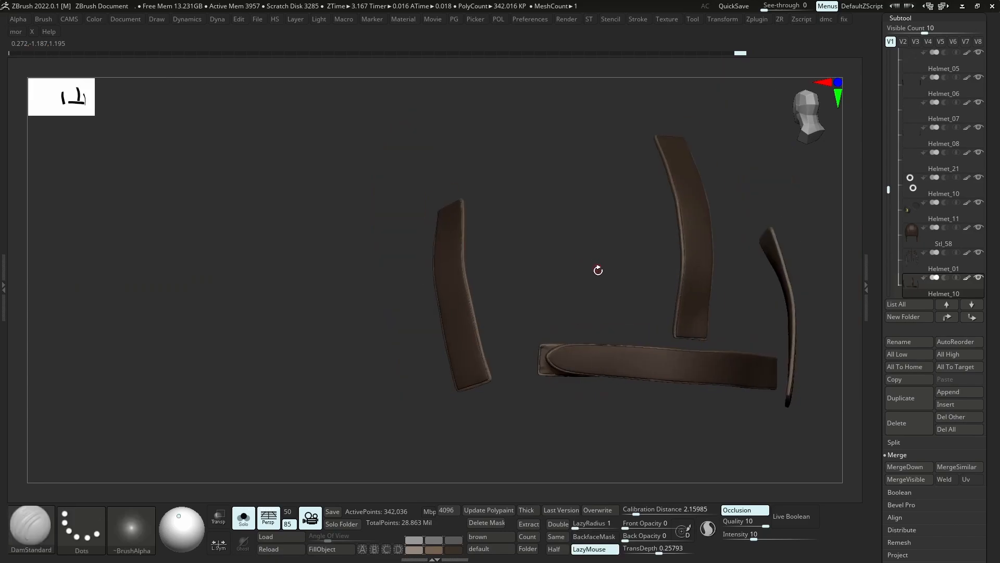
Duplicate the box-and-X stitching subtool Helmet_15 and mirror the copy to the opposite side
key("alt+s")
mouse_move(571, 304)
right_mouse_down("ctrl")
mouse_move(589, 288)
mouse_move(599, 312)
mouse_move(584, 314)
right_mouse_up("ctrl")
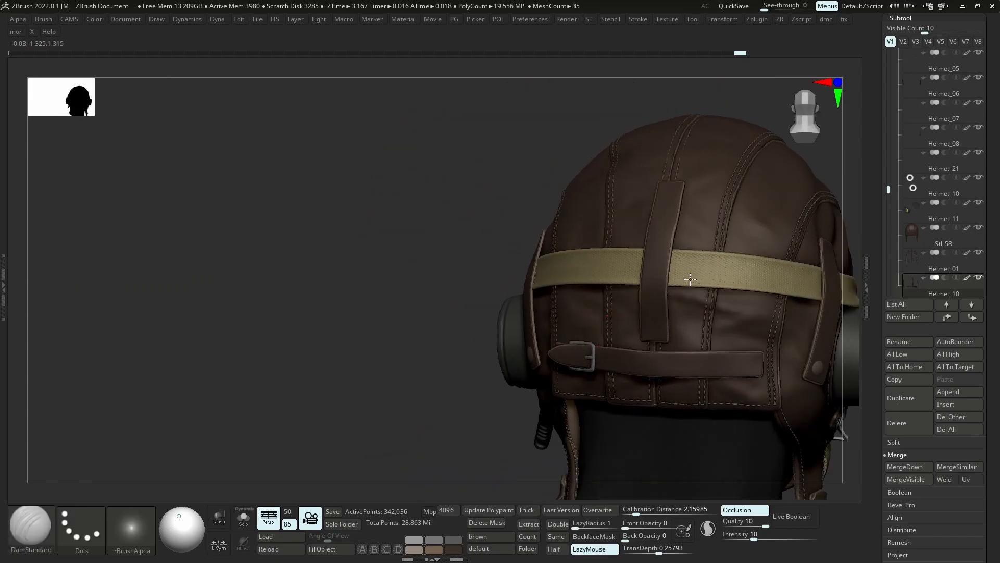
scroll(969, 245, "down", 3)
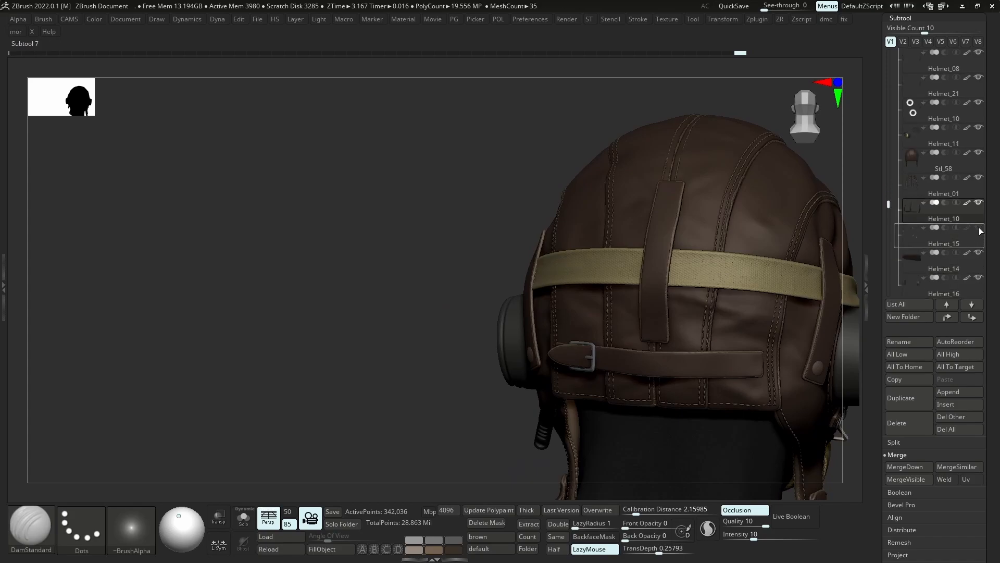
left_click(936, 244)
key("shift+alt+s")
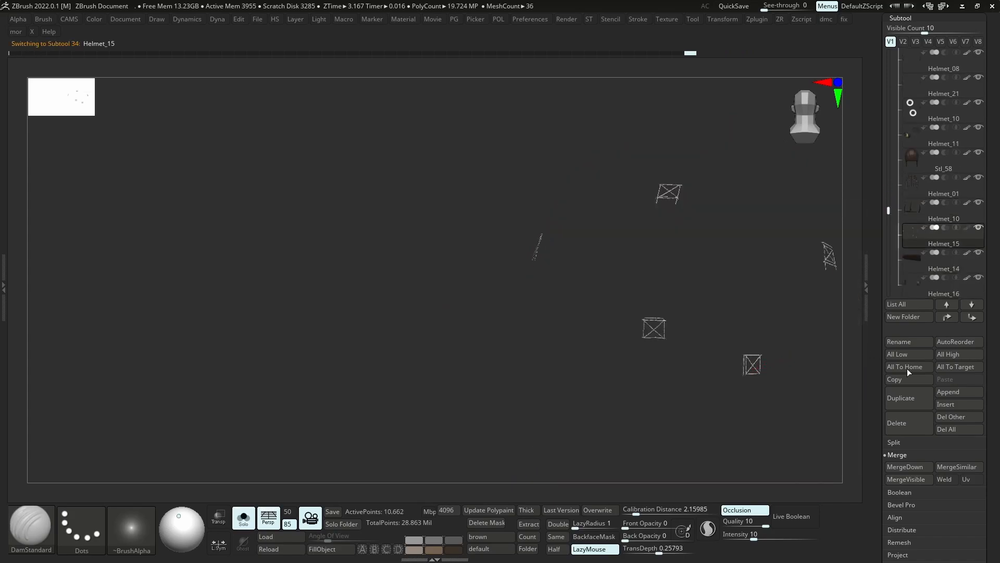
key("space")
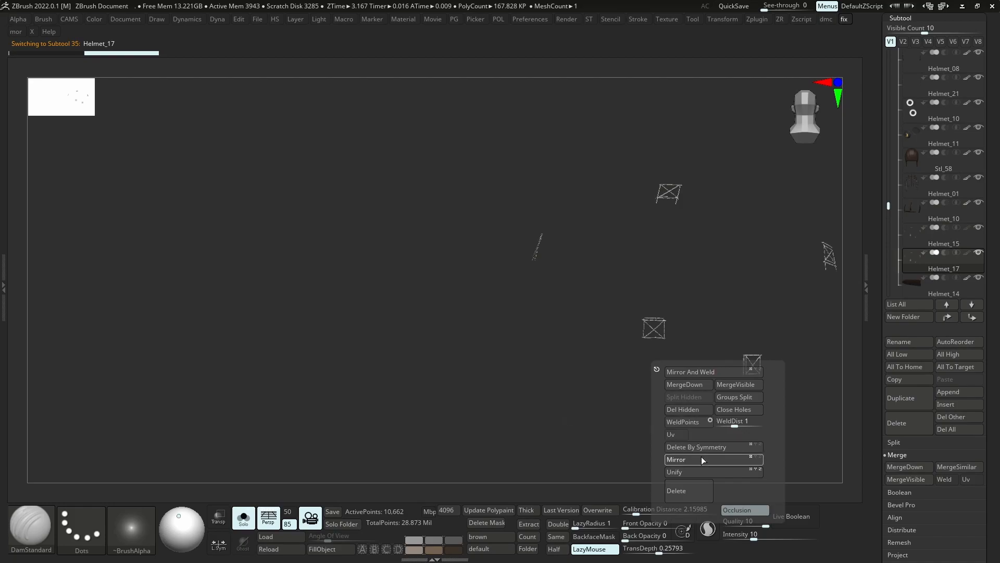
left_click(701, 457)
Keep only the mirrored stitch patch for the buckle end and delete the copy's other stitches
left_click_drag(603, 313, 553, 374, "ctrl+alt+shift")
key("space")
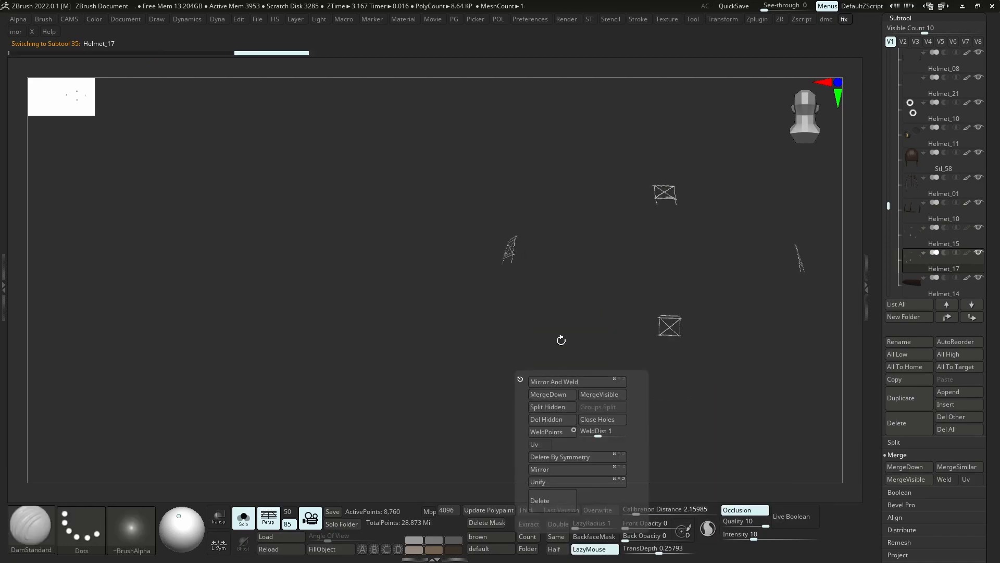
left_click_drag(560, 339, 590, 337, "ctrl+shift")
key("space")
key("space")
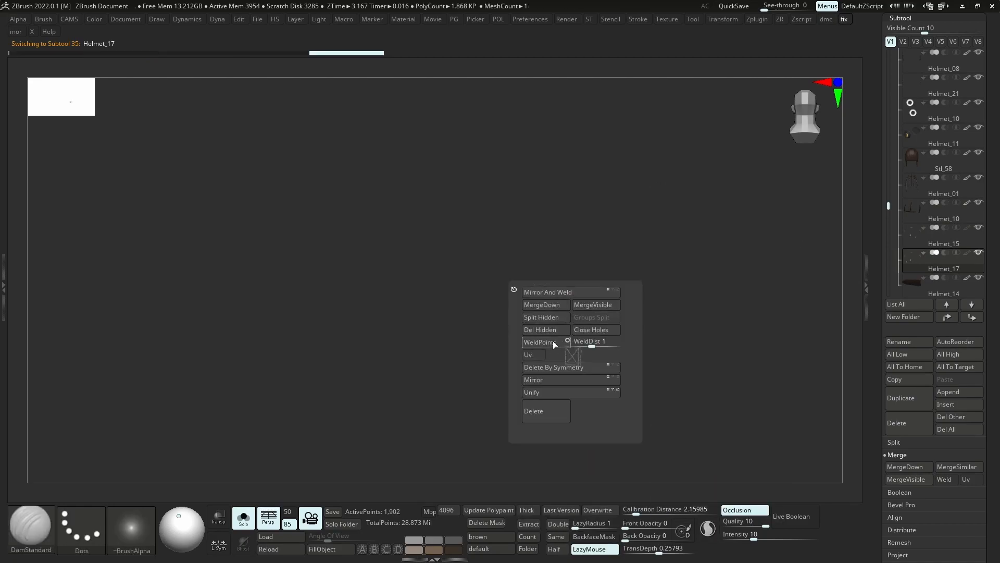
key("shift+s")
Shift the mirrored stitch patch onto the squared strap end behind the buckle with the Move brush
right_click_drag(576, 351, 552, 380, "ctrl")
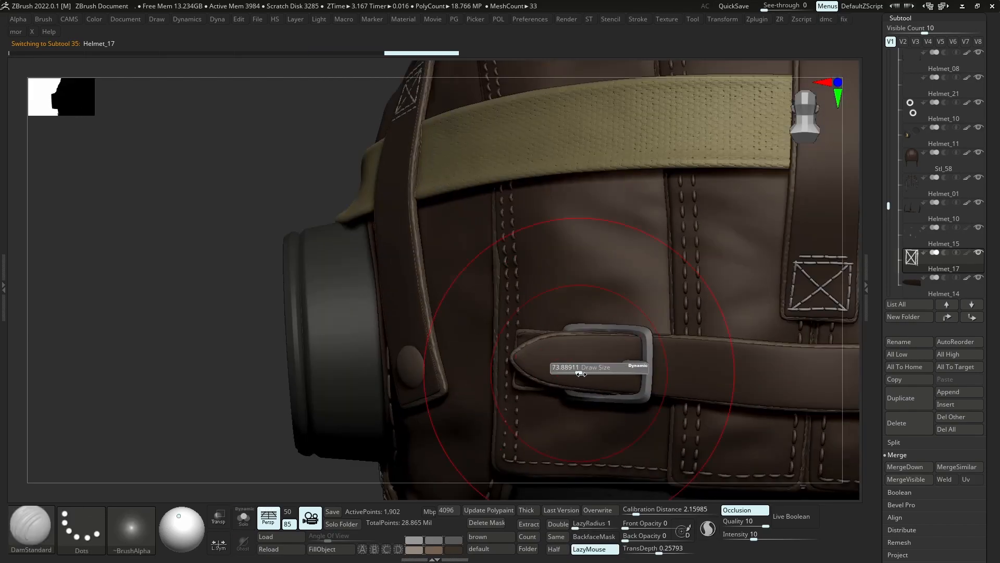
key("b")
key("m")
key("v")
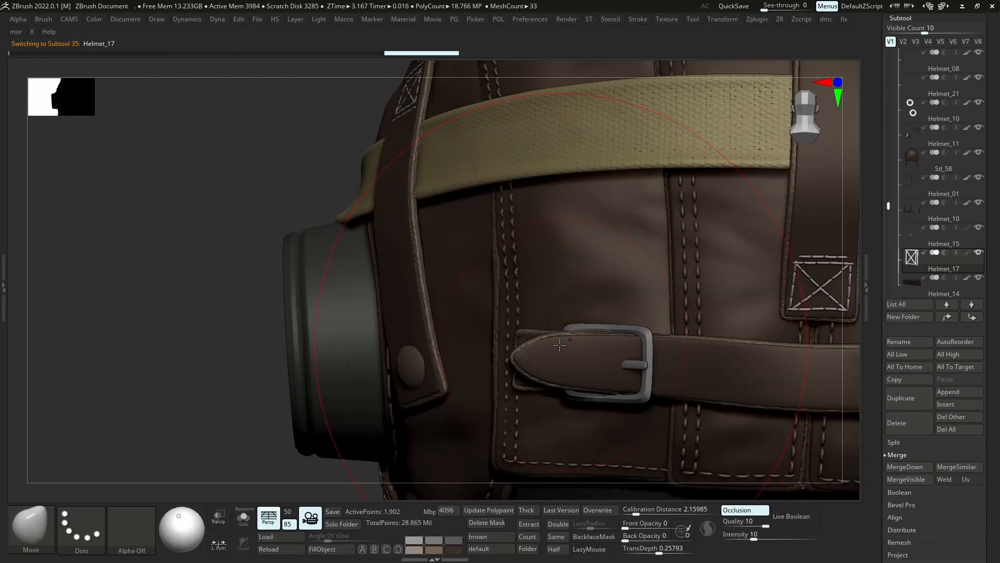
key("shift+alt+s")
key("shift+alt+s")
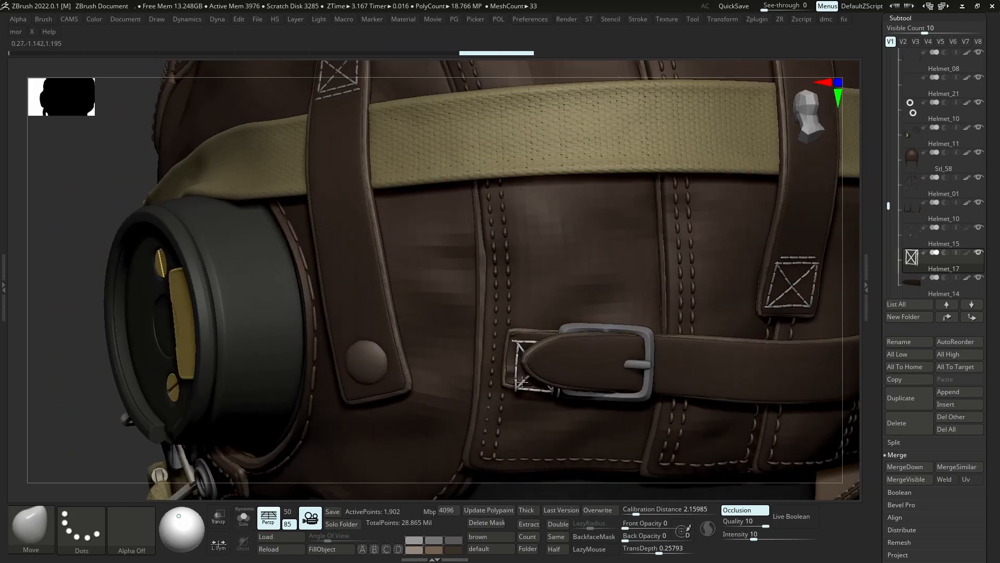
key("s")
left_click_drag(524, 382, 518, 347)
key("s")
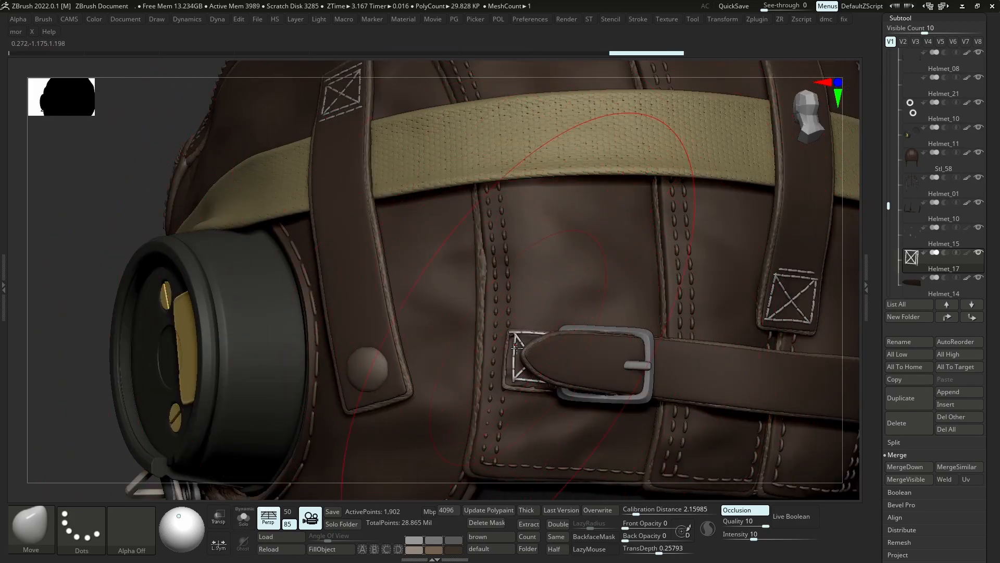
Fit the stitch patch to the strap end's curvature with the Move brush and Transpose from a steep angle
mouse_move(523, 353)
right_mouse_down("ctrl")
mouse_move(531, 385)
mouse_move(545, 273)
right_mouse_up("ctrl")
key("s")
mouse_move(542, 373)
left_mouse_down()
mouse_move(553, 373)
mouse_move(525, 398)
left_mouse_up()
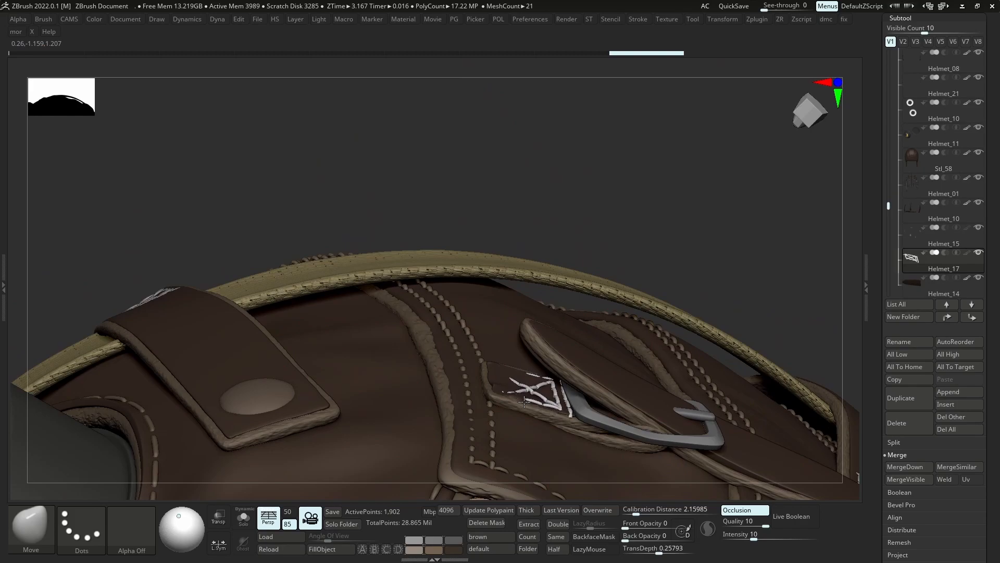
key("w")
mouse_move(562, 336)
left_mouse_down()
mouse_move(538, 348)
mouse_move(550, 333)
left_mouse_up()
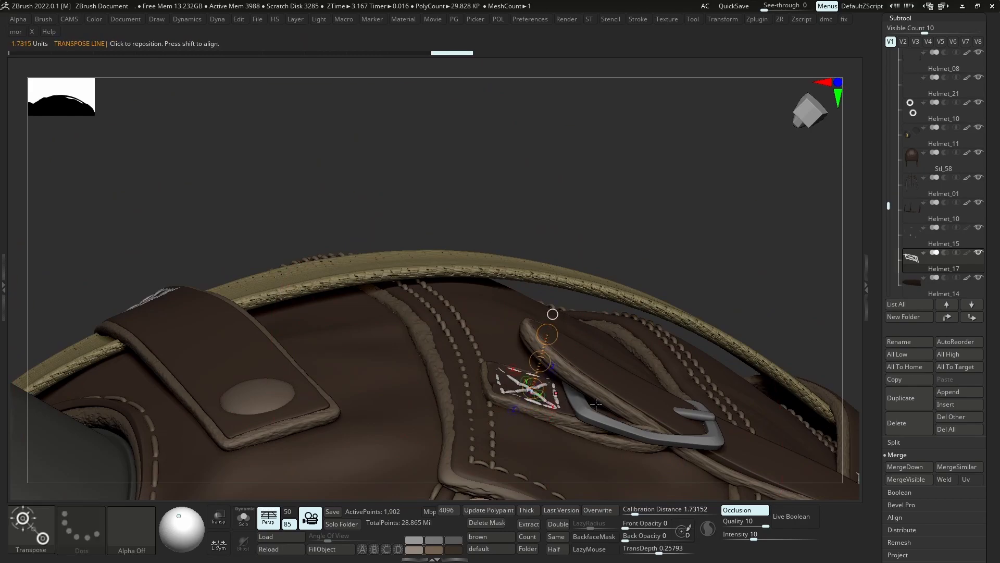
right_click_drag(552, 333, 598, 349)
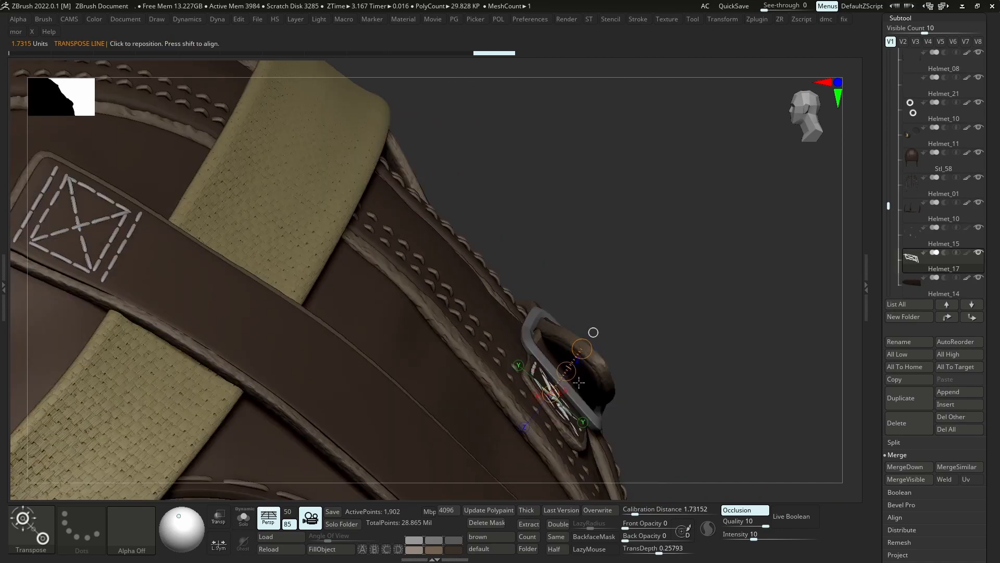
Align the stitch patch inside the squared end's piping with a smaller Move brush
key("b")
key("m")
key("v")
mouse_move(592, 461)
right_mouse_down()
mouse_move(542, 409)
mouse_move(537, 426)
right_mouse_up()
key("s")
mouse_move(537, 428)
left_mouse_down()
mouse_move(527, 428)
mouse_move(535, 436)
left_mouse_up()
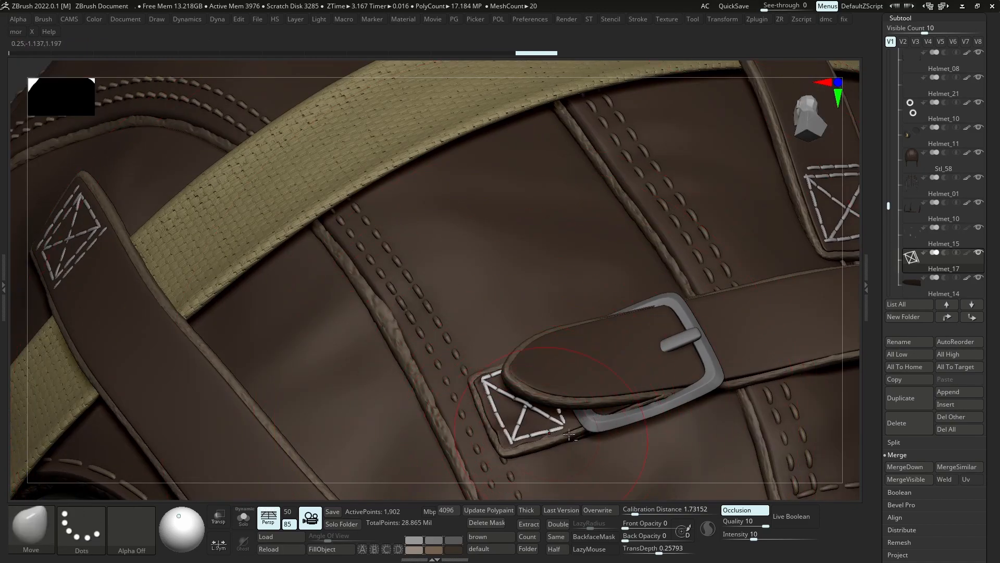
Isolate the stitch patch and adjust its outer double-row corner beside the buckle with the Move brush
left_click(579, 425, "alt")
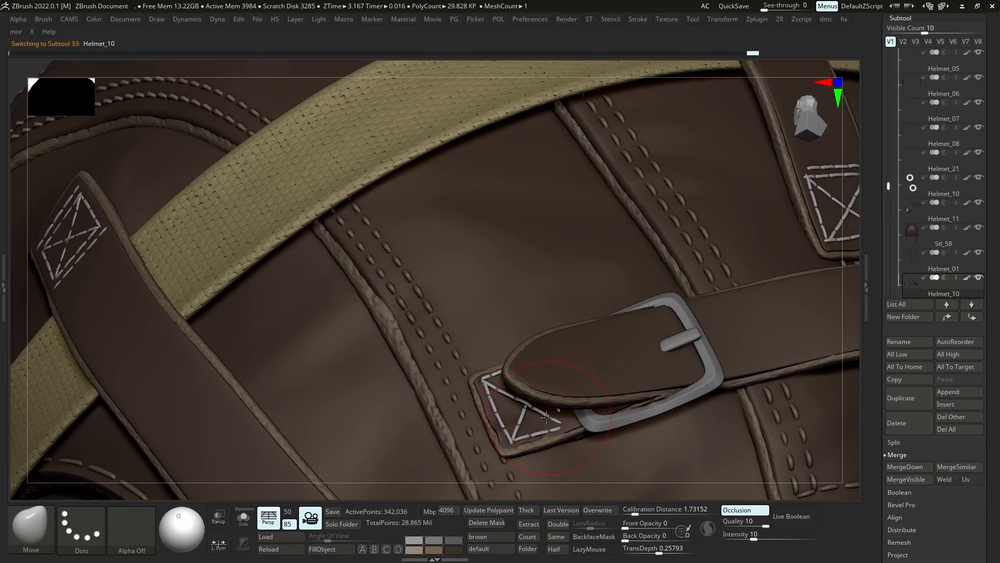
key("ctrl+z")
left_click(551, 419, "alt")
key("alt+s")
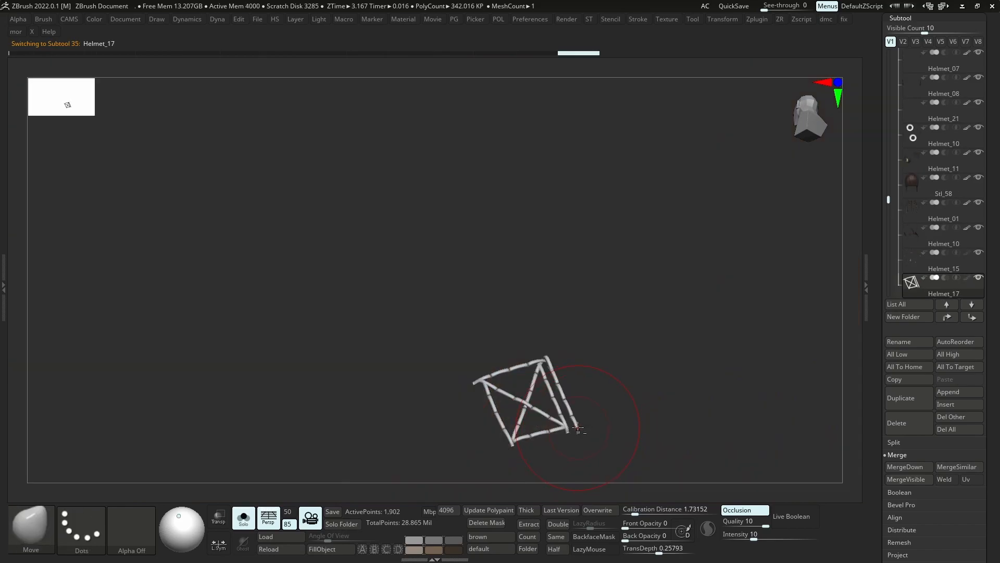
mouse_move(582, 430)
left_mouse_down()
mouse_move(567, 364)
mouse_move(643, 424)
mouse_move(581, 418)
left_mouse_up()
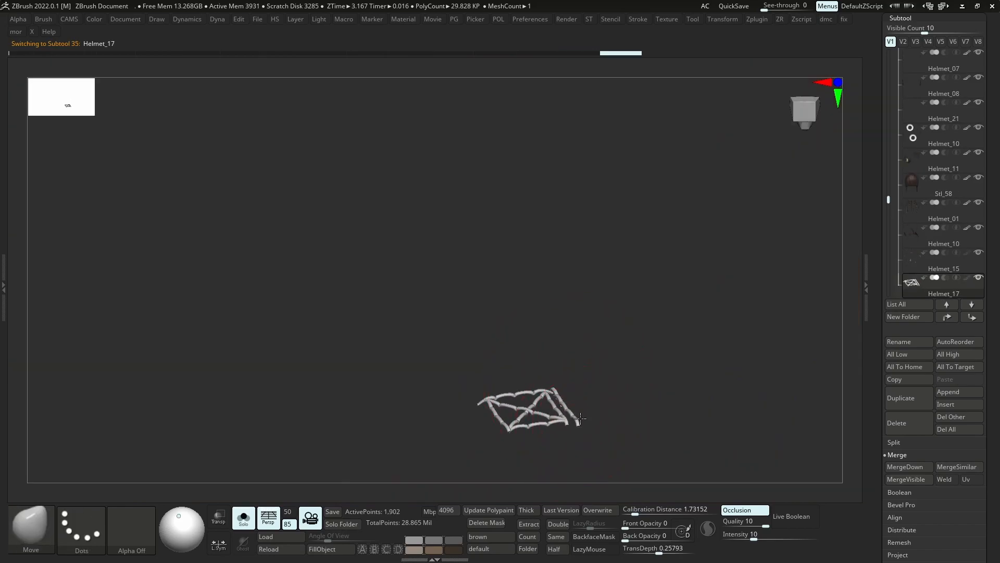
key("alt+s")
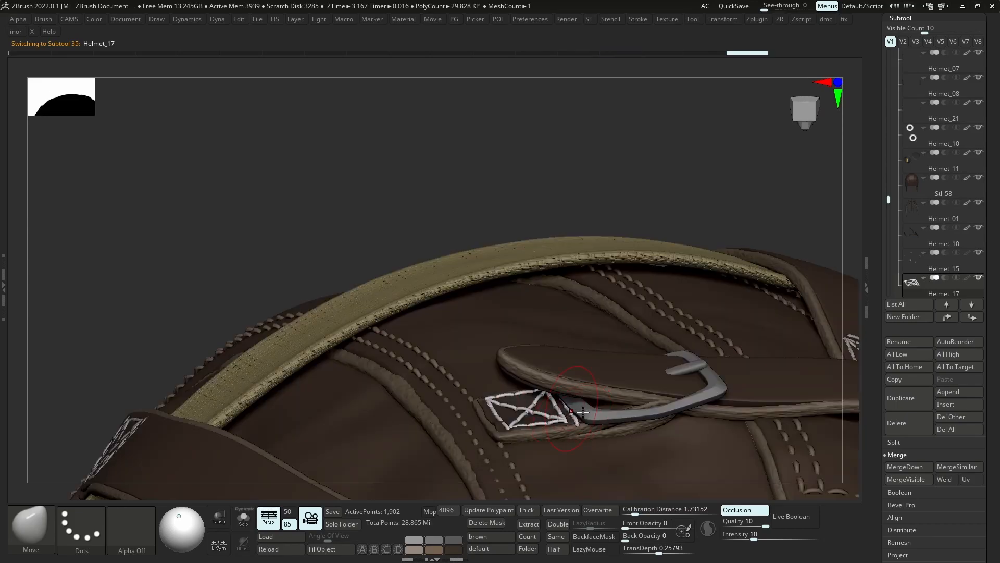
Settle the stitch patch's corners against the squared strap end and toggle the subtool's polypaint
mouse_move(565, 402)
right_mouse_down()
mouse_move(576, 419)
mouse_move(542, 405)
mouse_move(549, 409)
right_mouse_up()
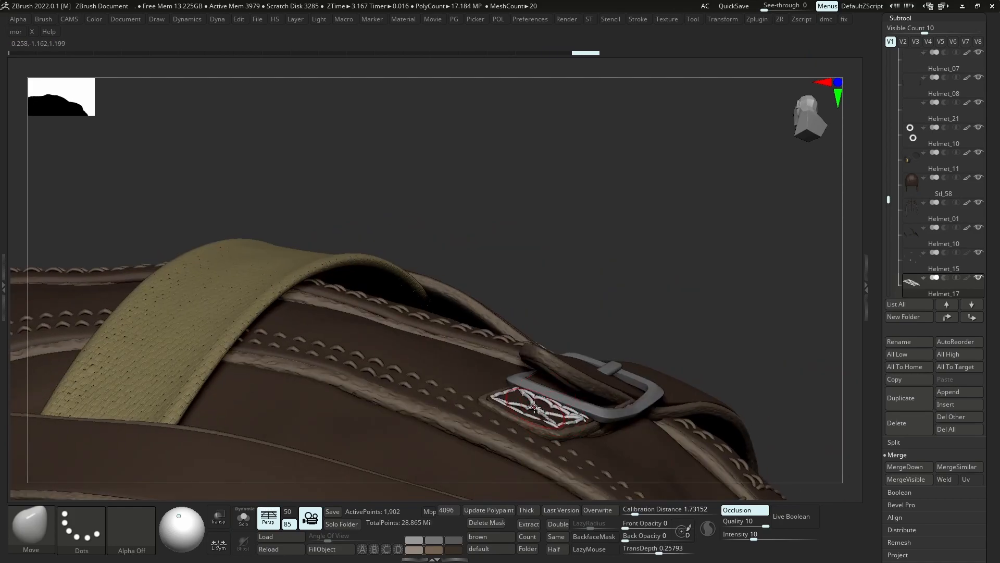
right_click_drag(532, 425, 492, 412)
left_click(488, 416, "alt")
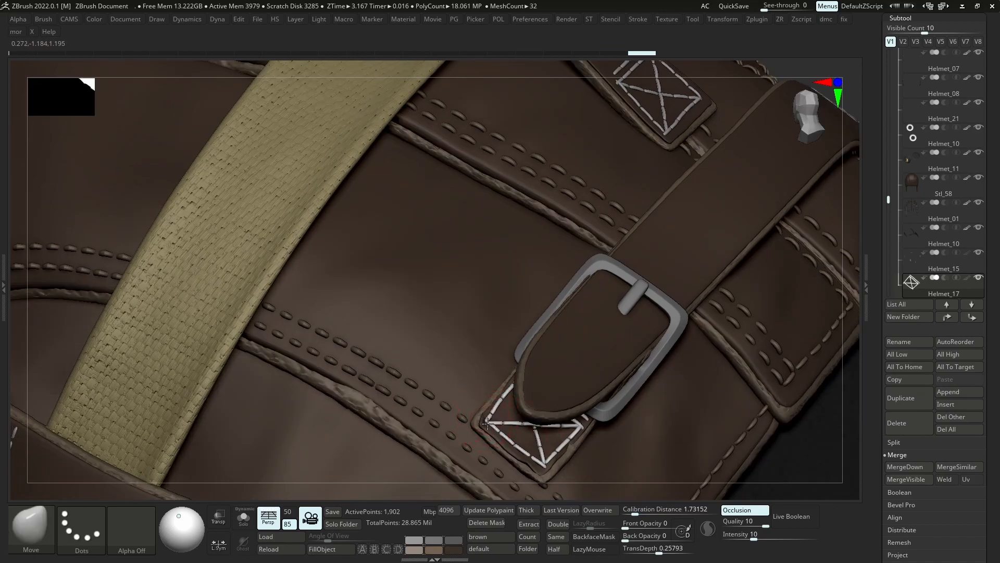
mouse_move(520, 407)
right_mouse_down("ctrl")
mouse_move(584, 371)
mouse_move(585, 402)
right_mouse_up("ctrl")
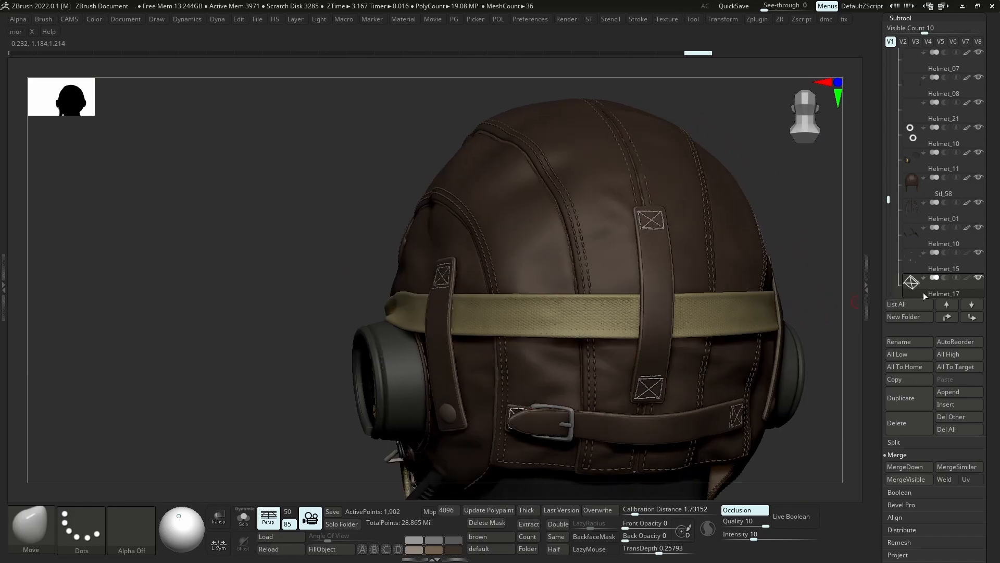
left_click(967, 279)
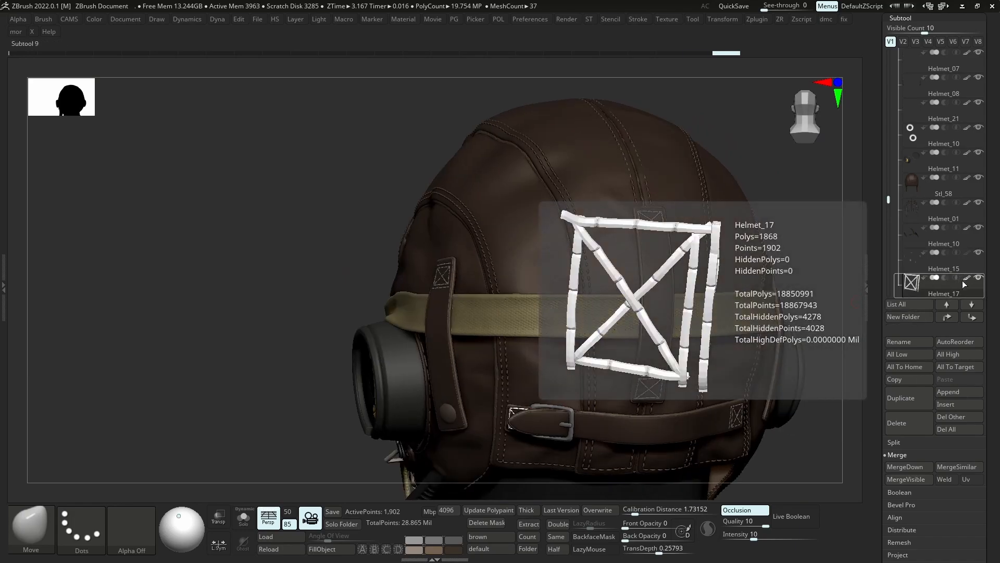
Fill the stitch patch with the current color and merge it into the Helmet_15 stitching subtool
key("space")
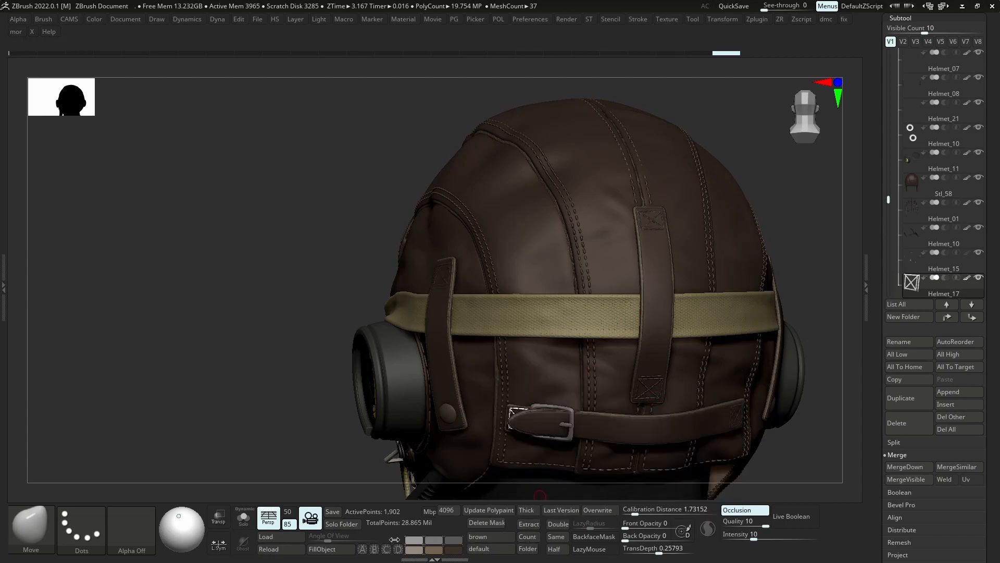
left_click(340, 549)
left_click(924, 268)
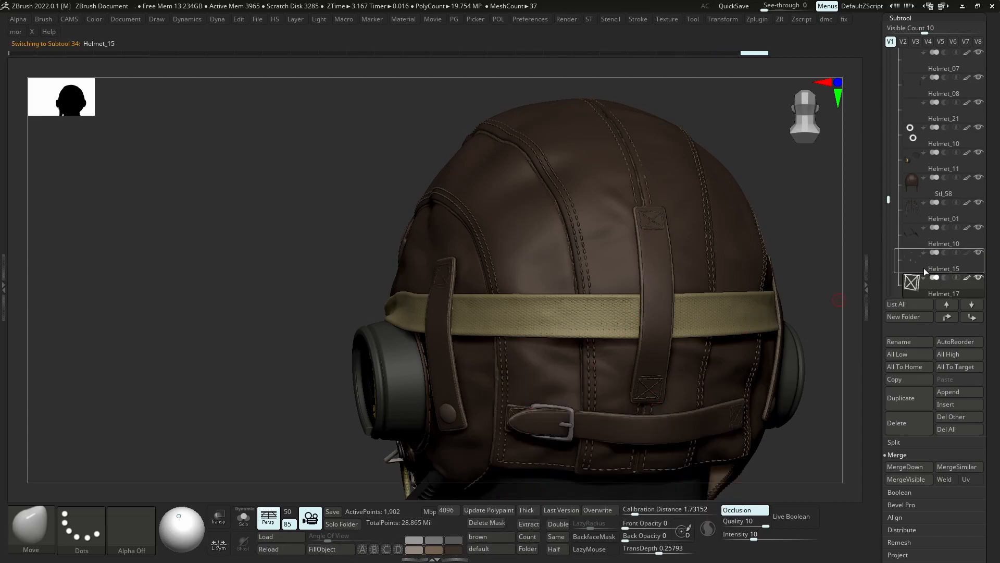
key("shift+s")
left_click(907, 467)
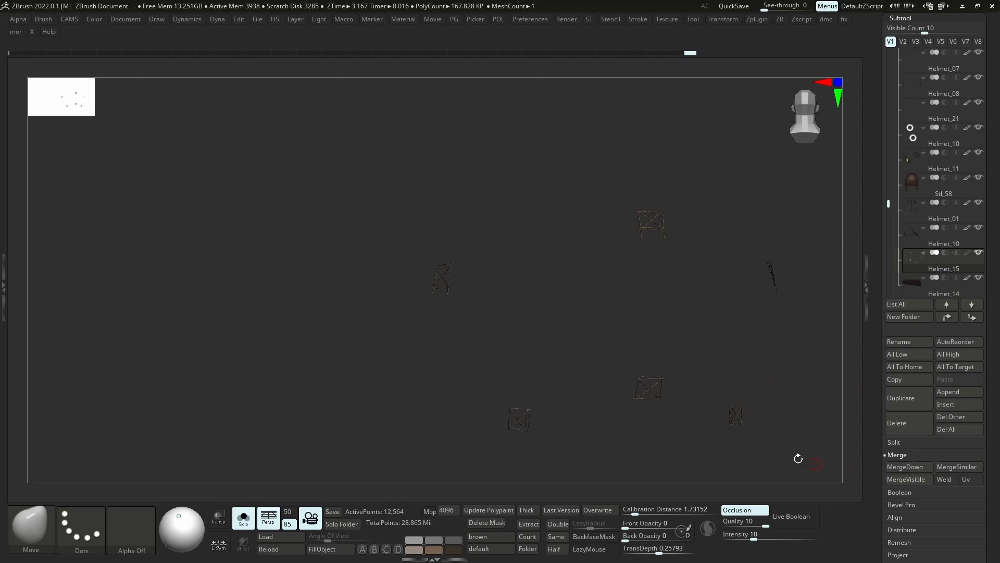
mouse_move(638, 324)
right_mouse_down("alt")
mouse_move(540, 292)
mouse_move(547, 335)
right_mouse_up("alt")
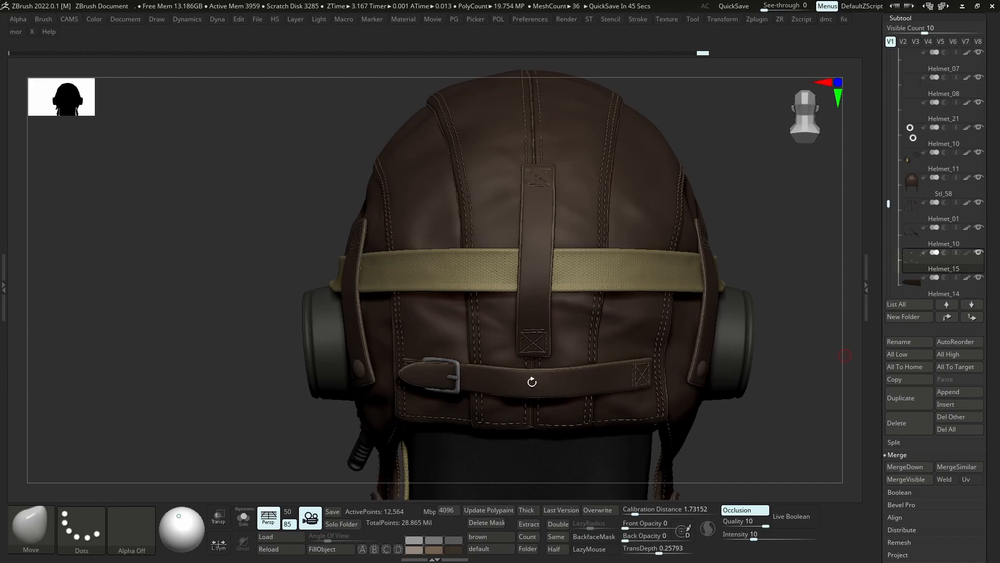
Try to sculpt a row of four adjustment-hole dents along the middle of the rear buckle strap with the Standard brush
right_click_drag(532, 382, 572, 359)
left_click(590, 382, "alt")
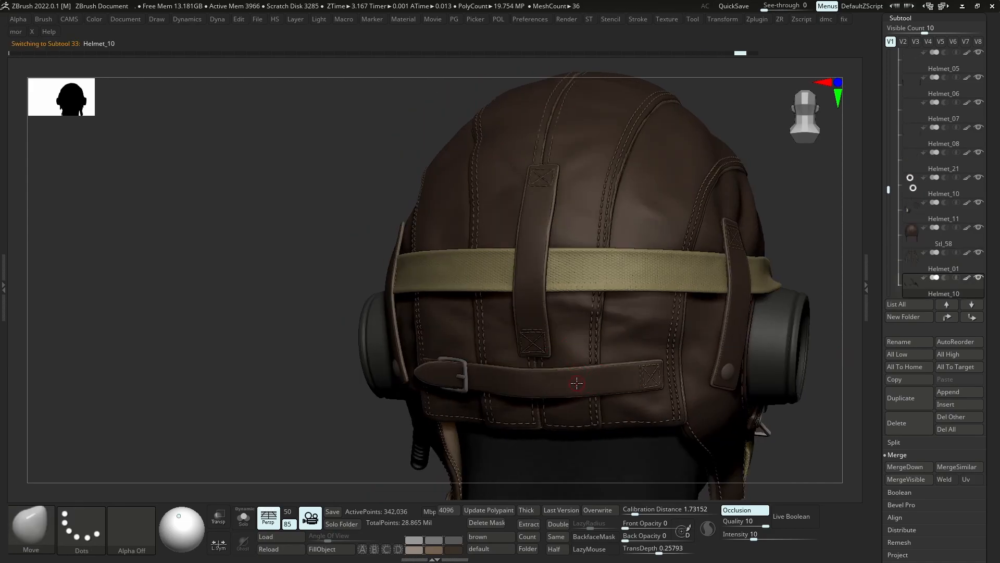
right_click_drag(477, 370, 489, 359)
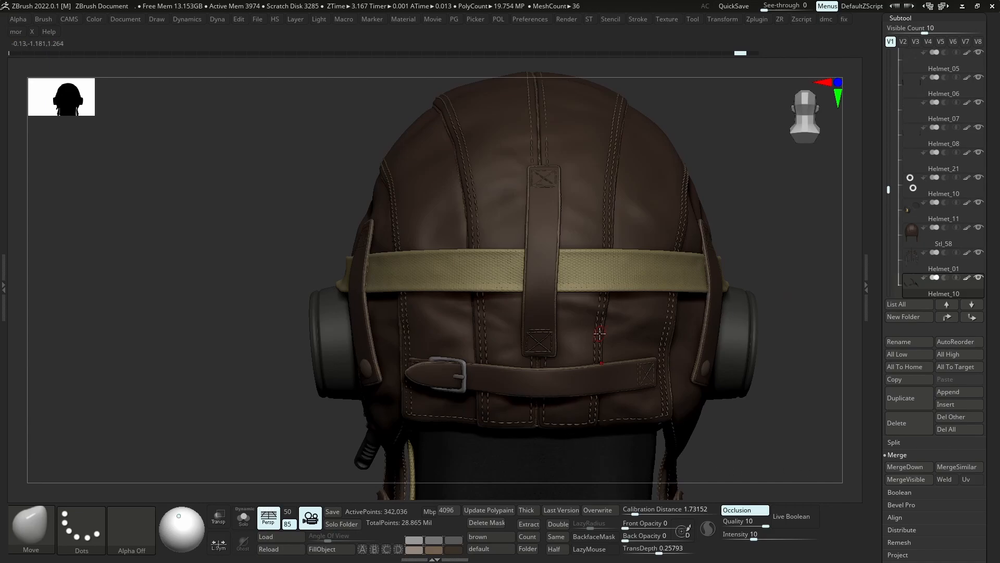
key("b")
key("s")
key("t")
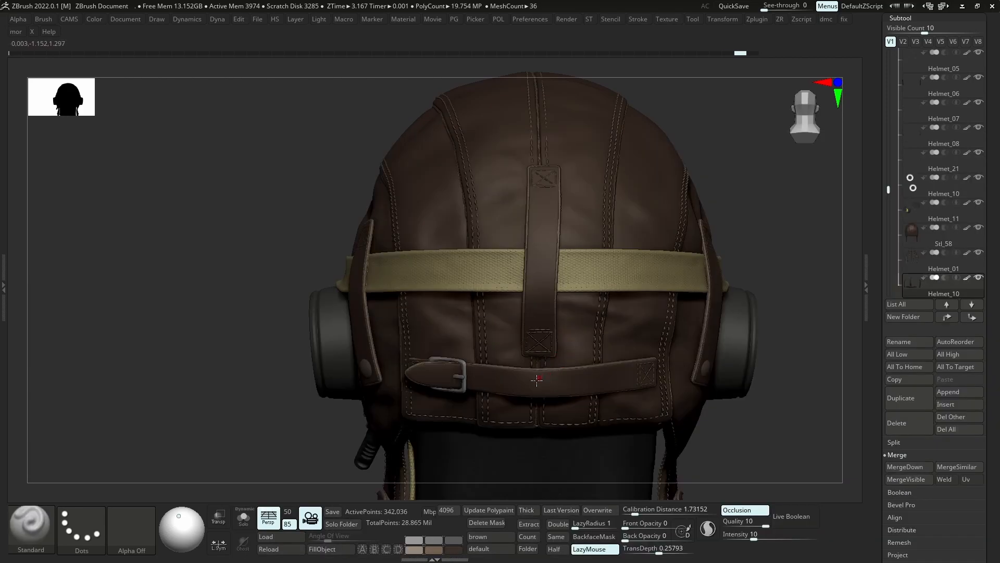
key("ctrl+shift+z")
right_click_drag(614, 416, 634, 212, "ctrl")
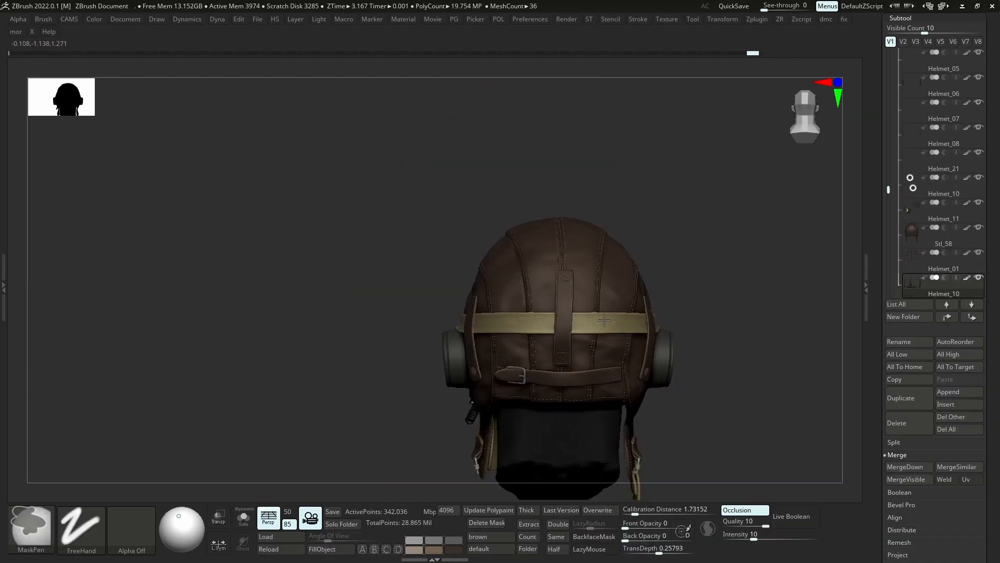
right_click_drag(564, 356, 566, 406, "ctrl")
key("u")
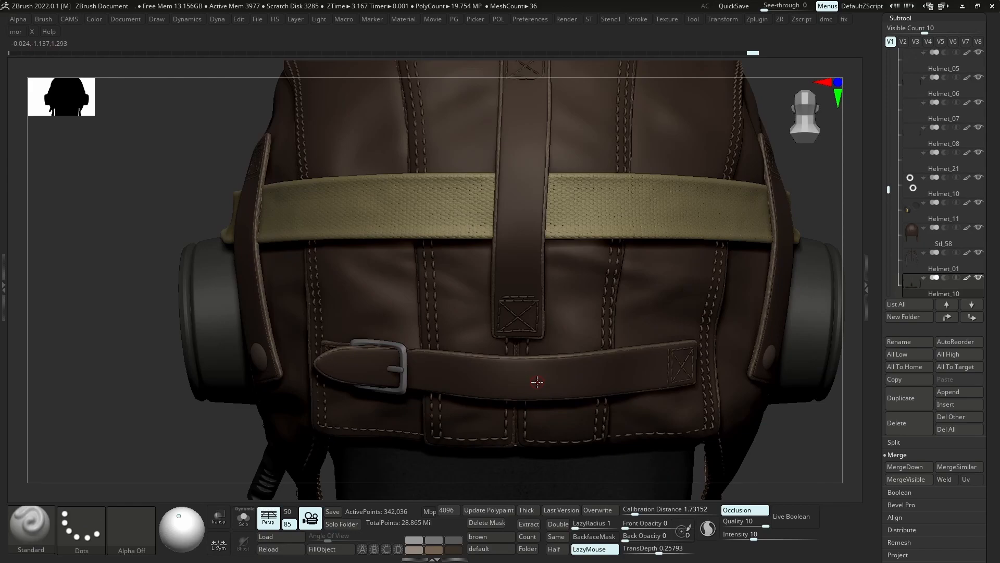
key("ctrl+z")
key("u")
left_click(543, 380)
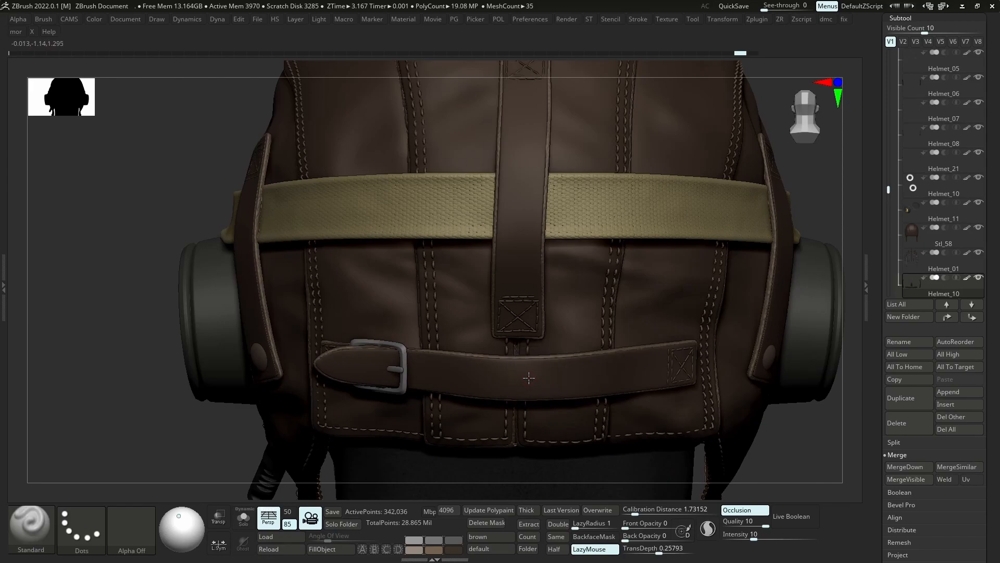
left_click_drag(528, 383, 561, 384)
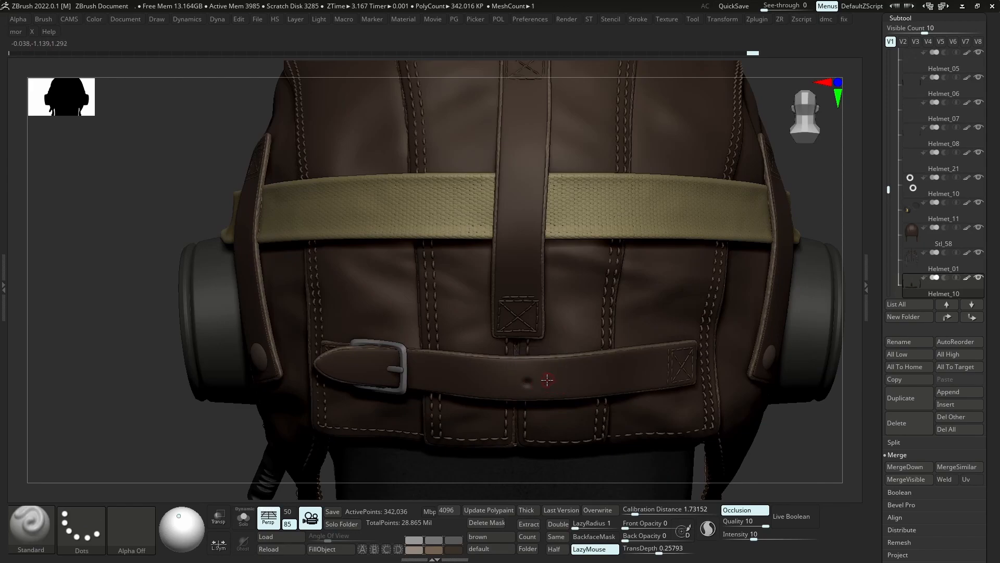
left_click(548, 382)
key("ctrl+z")
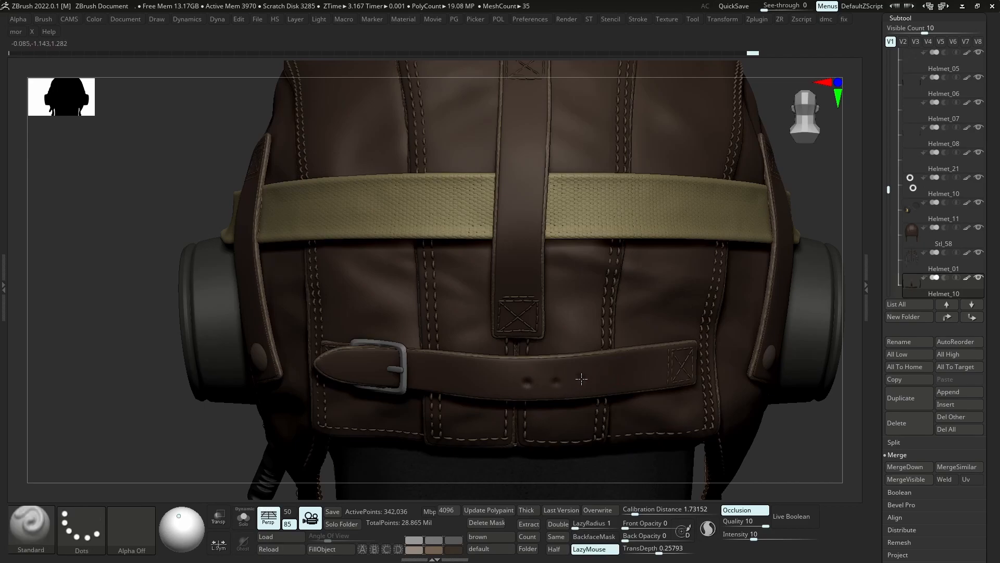
left_click_drag(582, 378, 627, 374)
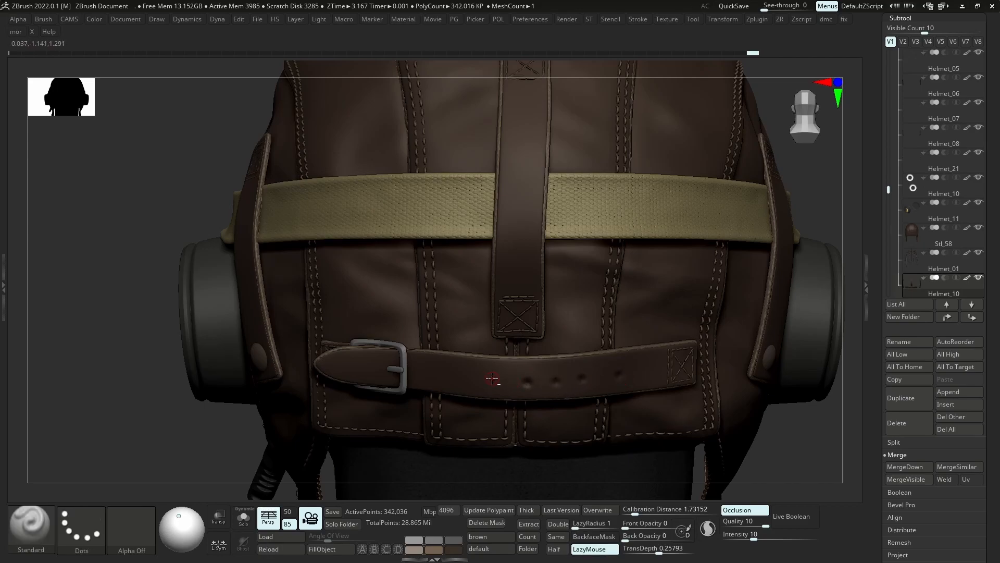
Isolate the Helmet_10 straps and undo the hole dents on the rear buckle strap
right_click_drag(504, 260, 580, 239, "ctrl")
right_click_drag(553, 376, 540, 385)
key("alt+shift+s")
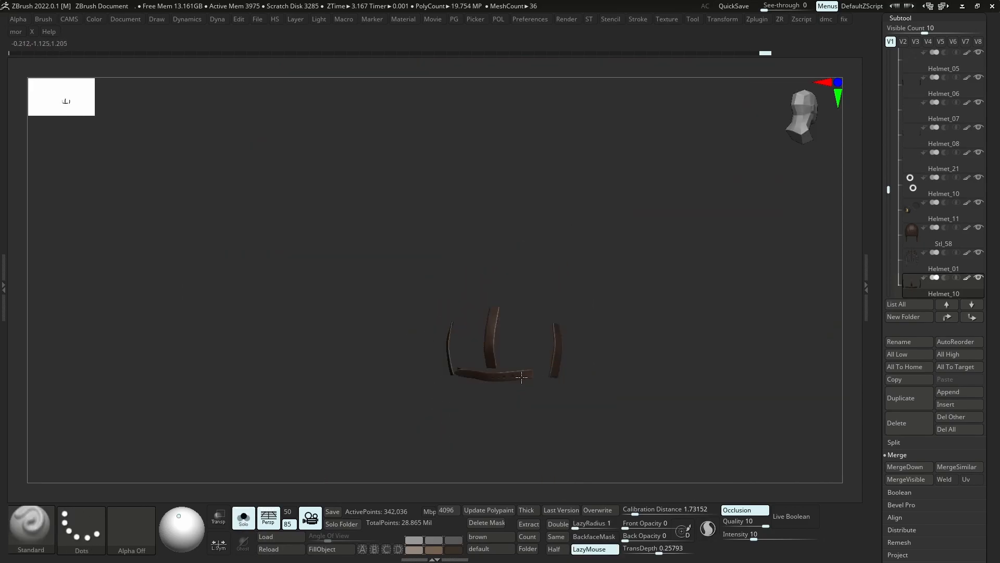
key("f")
key("ctrl+z")
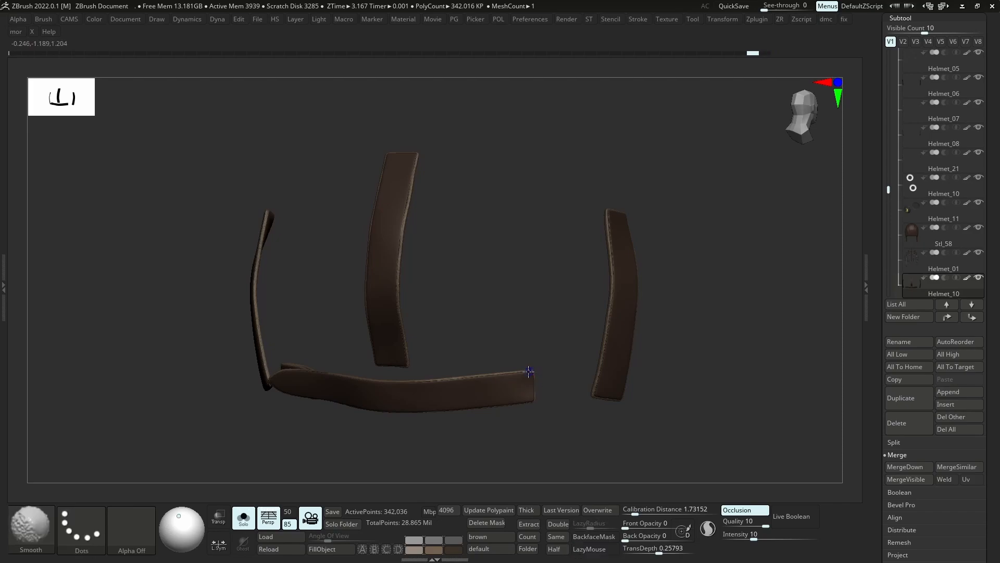
key("shift+f")
key("ctrl+z")
Hide the rough-textured duplicate straps overlapping the smooth ones in Helmet_10, checking the folded buckle end from several angles
right_click_drag(473, 375, 502, 270, "alt")
key("b")
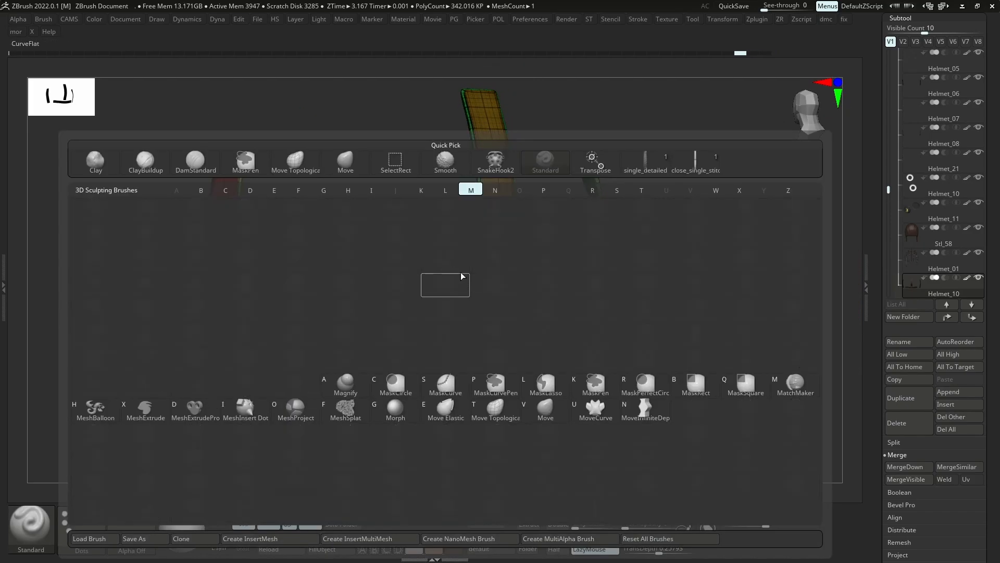
key("Escape")
key("shift+f")
left_click(497, 254, "ctrl+shift")
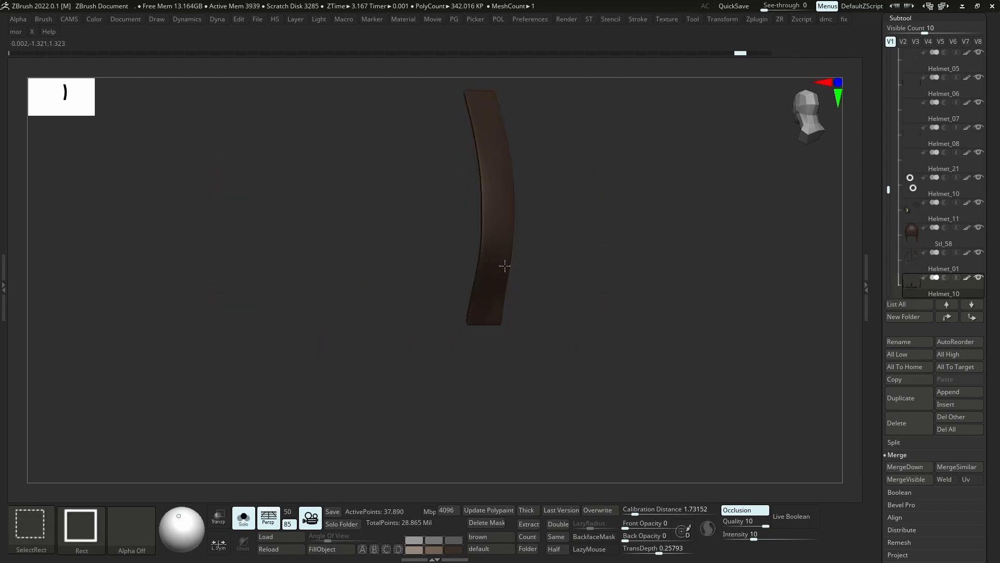
left_click(480, 351, "ctrl+shift")
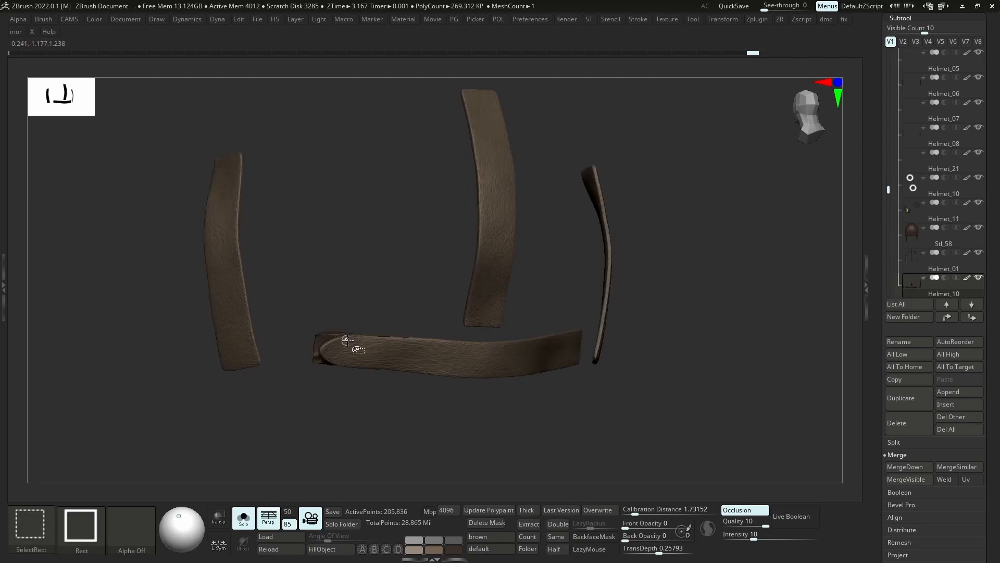
right_click_drag(344, 342, 598, 291)
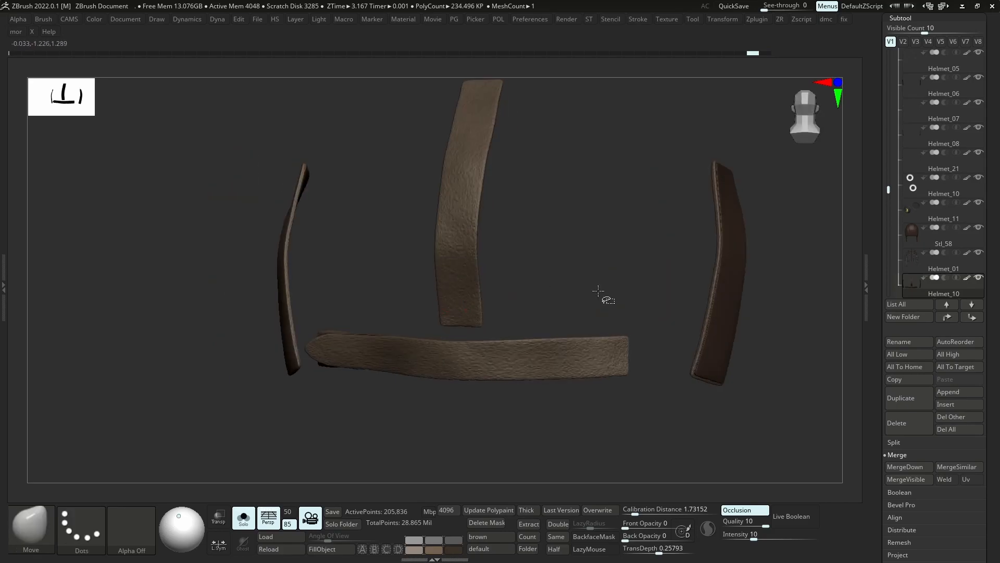
mouse_move(721, 297)
right_mouse_down()
mouse_move(732, 379)
mouse_move(683, 417)
mouse_move(739, 385)
mouse_move(776, 402)
right_mouse_up()
mouse_move(783, 389)
left_mouse_down("ctrl+alt+shift")
mouse_move(773, 413)
mouse_move(741, 413)
left_mouse_up("ctrl+alt+shift")
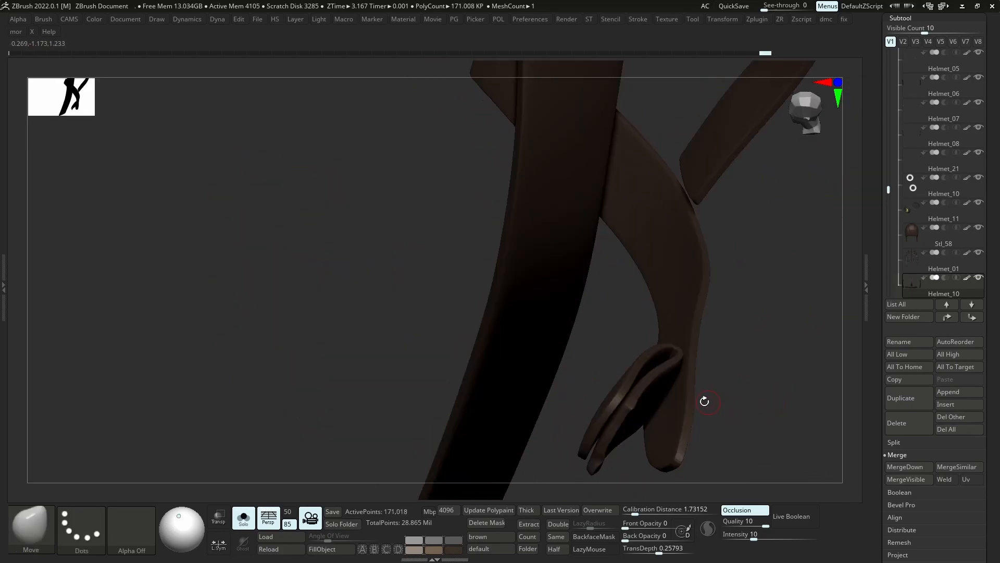
right_click_drag(704, 401, 705, 335)
key("shift+s")
key("shift+ctrl+s")
left_click_drag(618, 316, 627, 320, "ctrl+alt+shift")
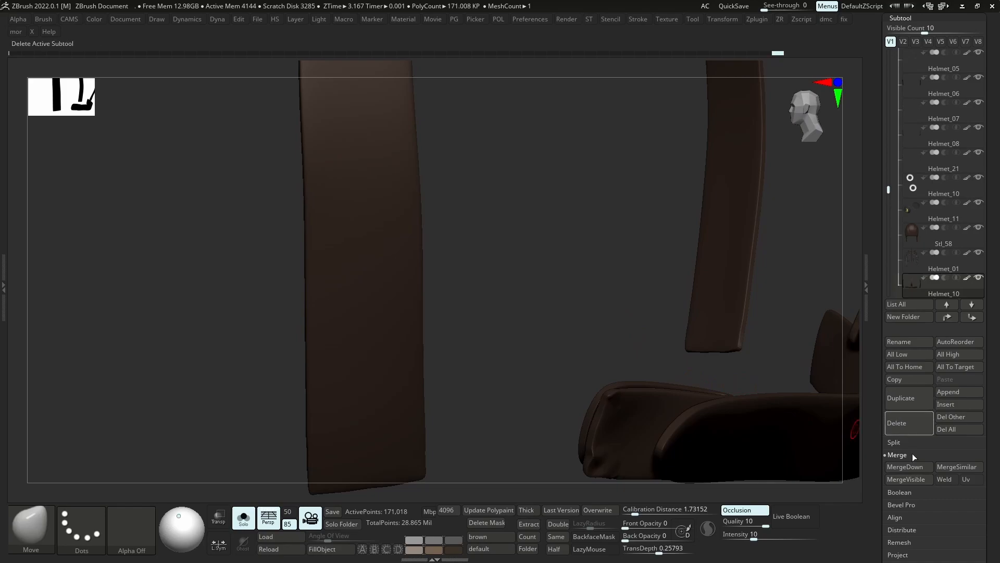
Split the hidden duplicate straps into their own subtool from the lowest subdivision level and return the smooth straps to their highest level
left_click(894, 442)
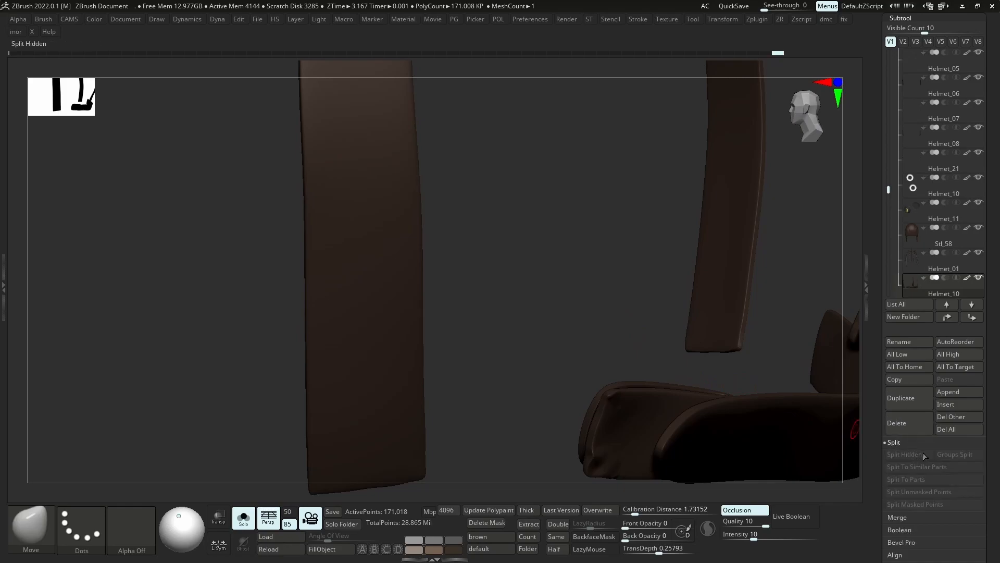
key("shift+d")
key("shift+d")
key("shift+d")
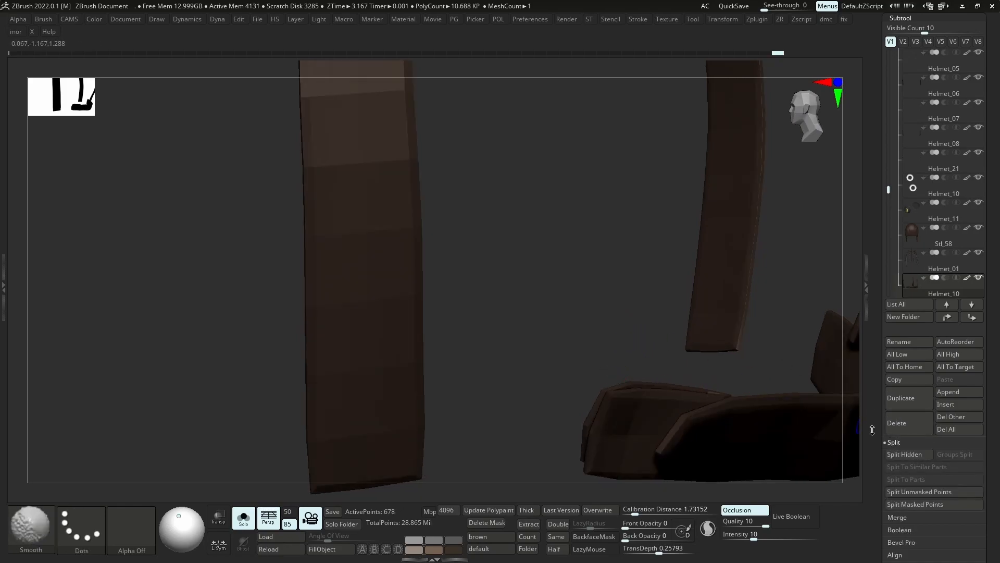
left_click(907, 458)
key("d")
key("d")
key("d")
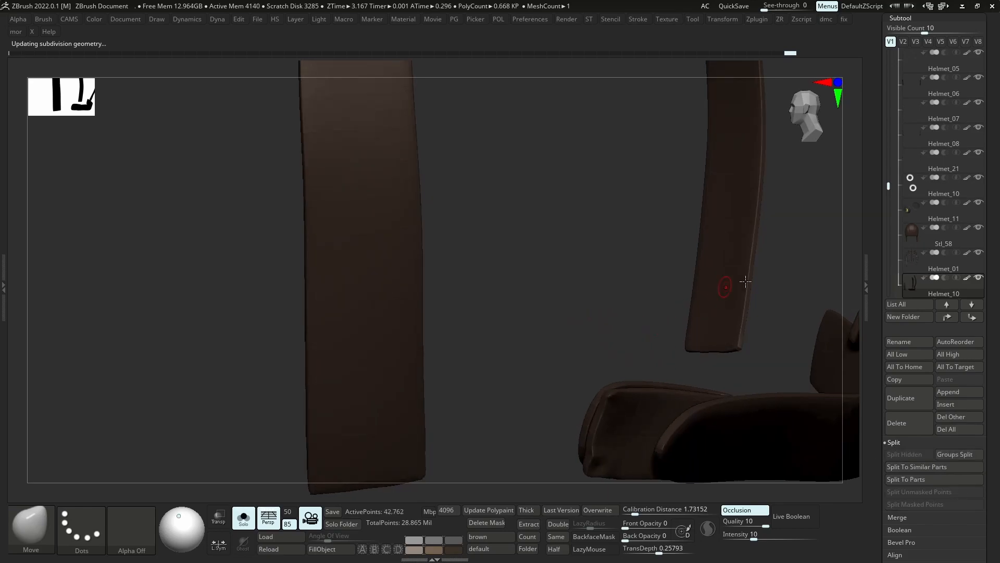
Raise the split-off Helmet_17 straps to their highest subdivision level and check the buckle area with the whole helmet shown
left_click_drag(887, 189, 887, 201)
left_click(907, 258)
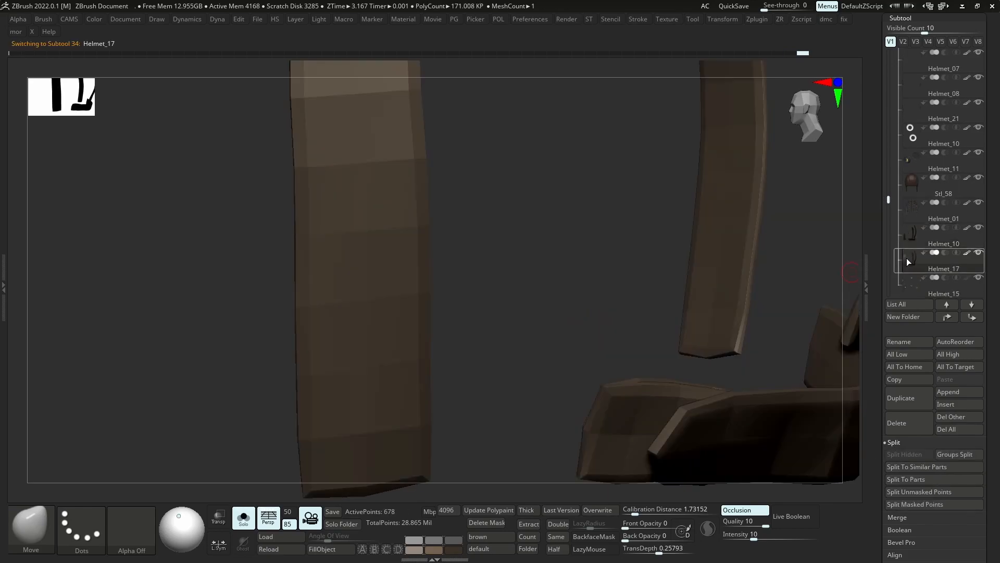
key("d")
key("d")
key("d")
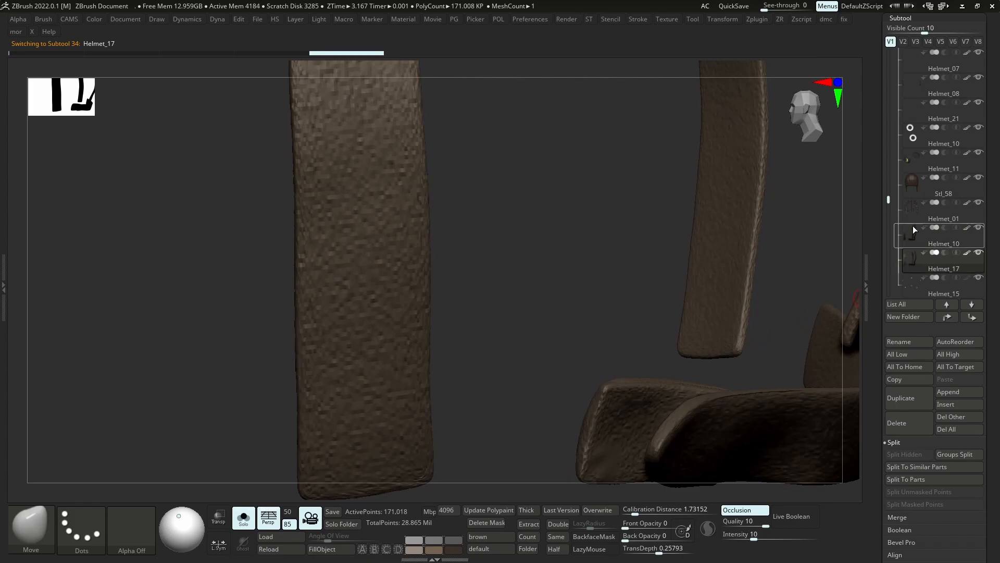
key("shift+s")
right_click_drag(683, 435, 660, 425)
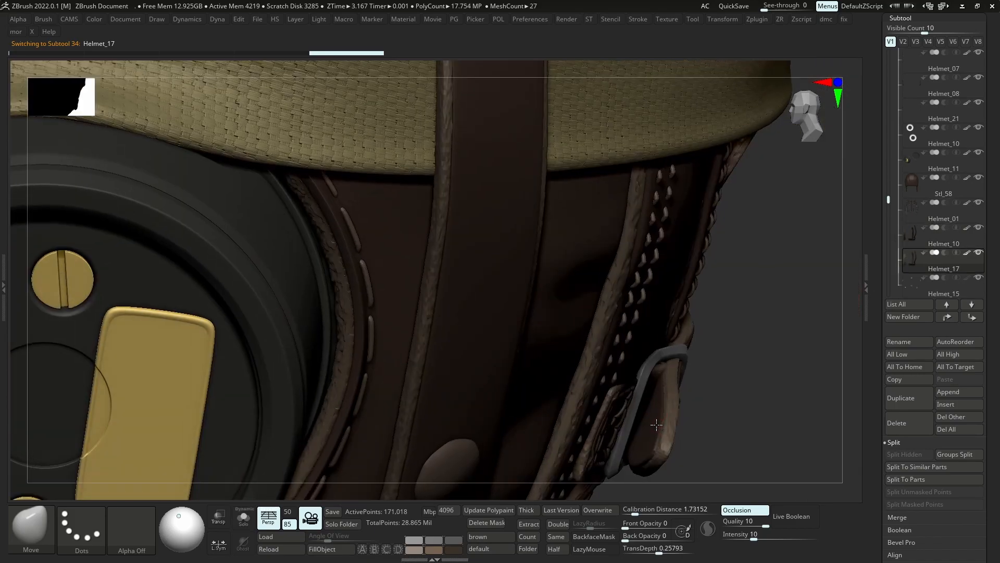
Place the squared strap end, Helmet_14, directly below the smooth Helmet_10 straps in the subtool order and subdivide it once
left_click(651, 406, "alt")
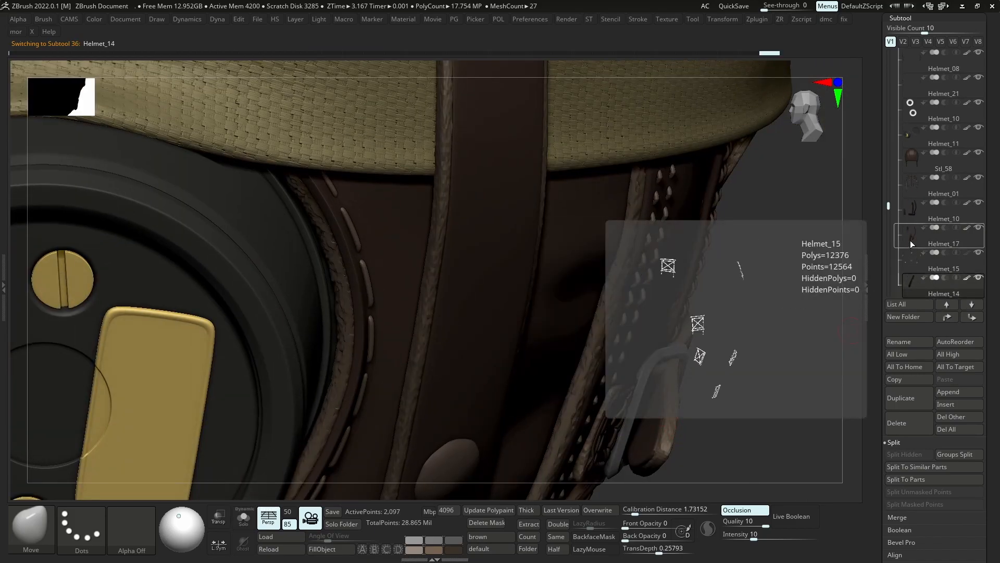
left_click(912, 240)
key("shift+alt+s")
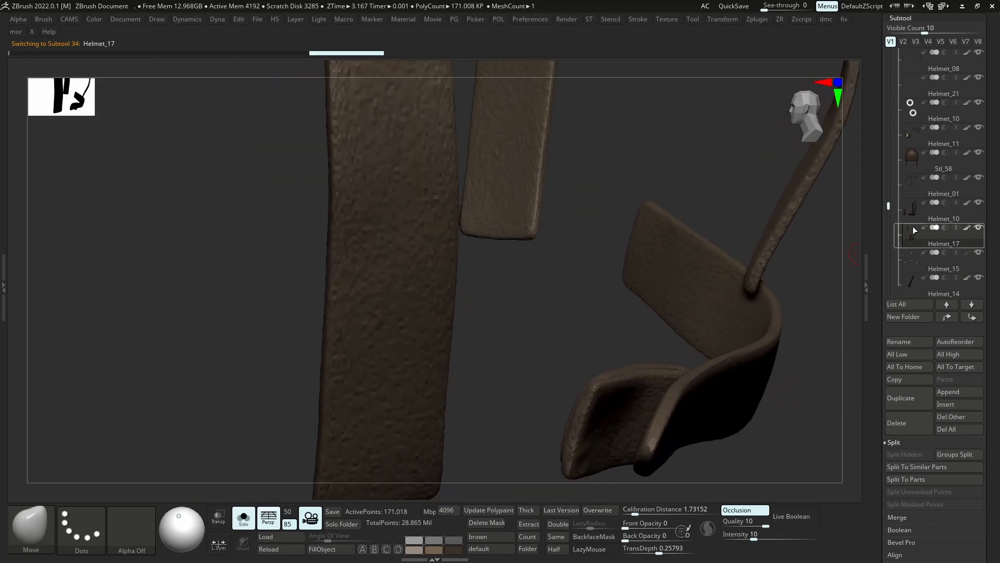
key("Up")
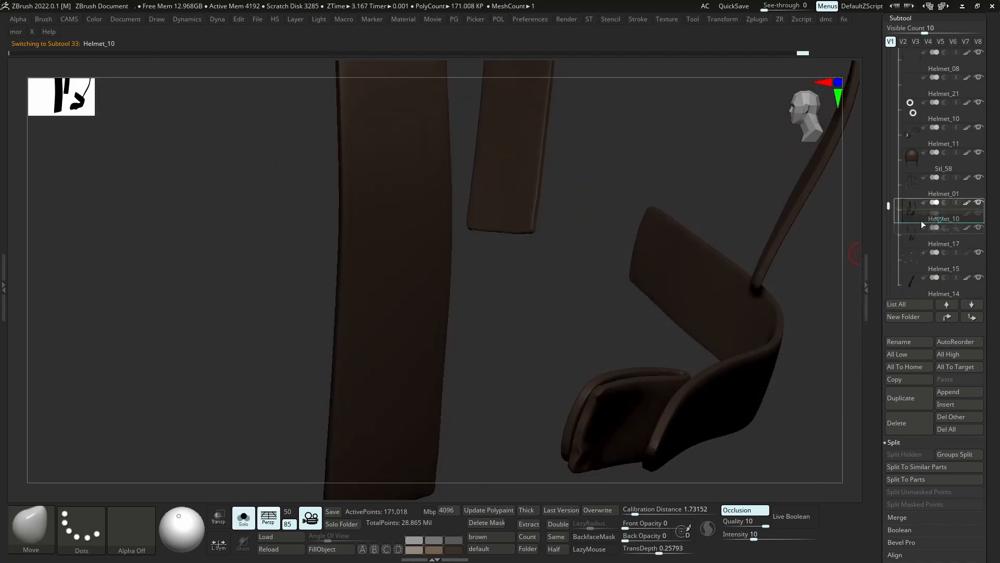
left_click_drag(921, 224, 919, 220)
left_click(913, 236)
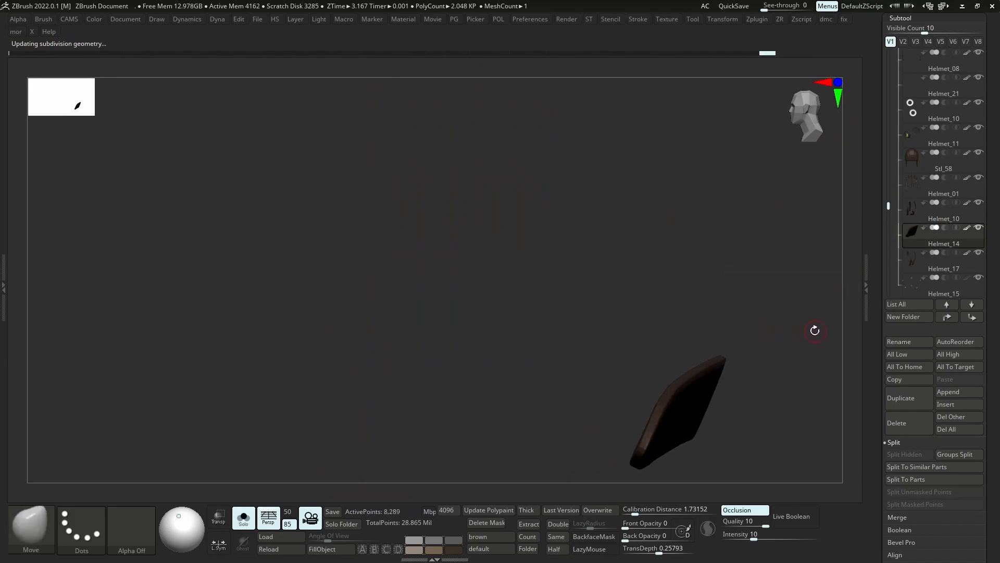
Merge the squared strap end into the Helmet_10 straps and add one more subdivision level to the combined subtool
key("Up")
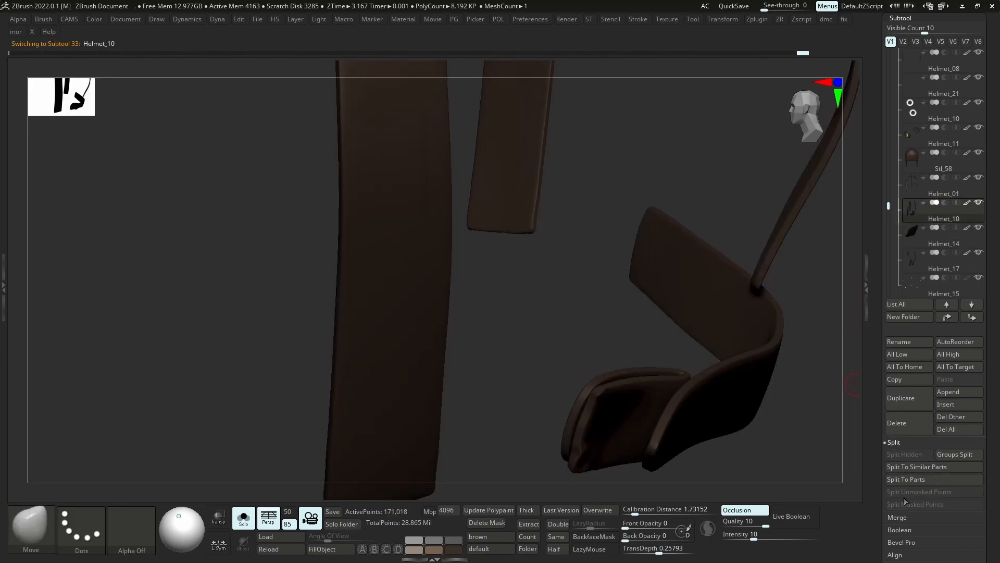
left_click(908, 516)
left_click(914, 471)
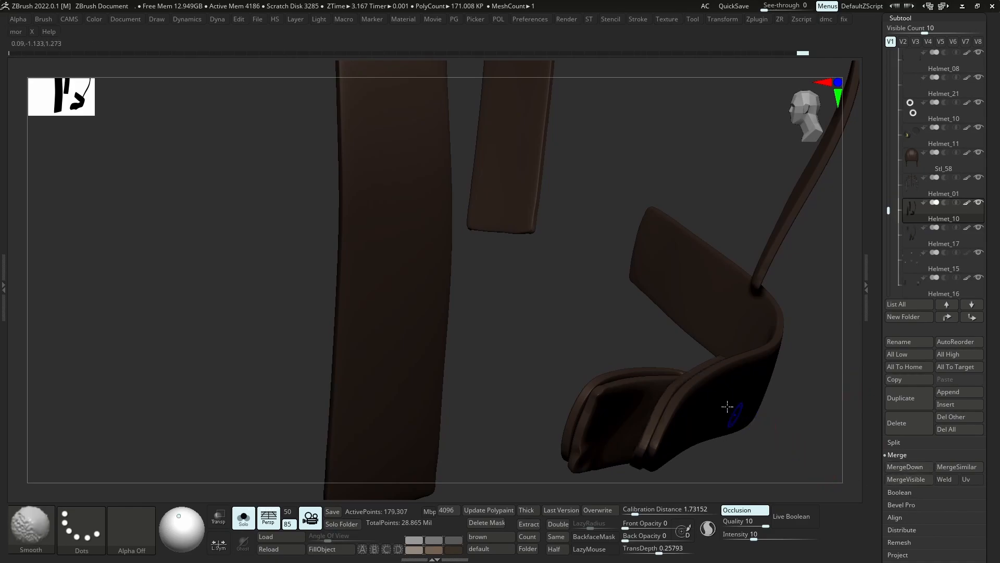
key("d")
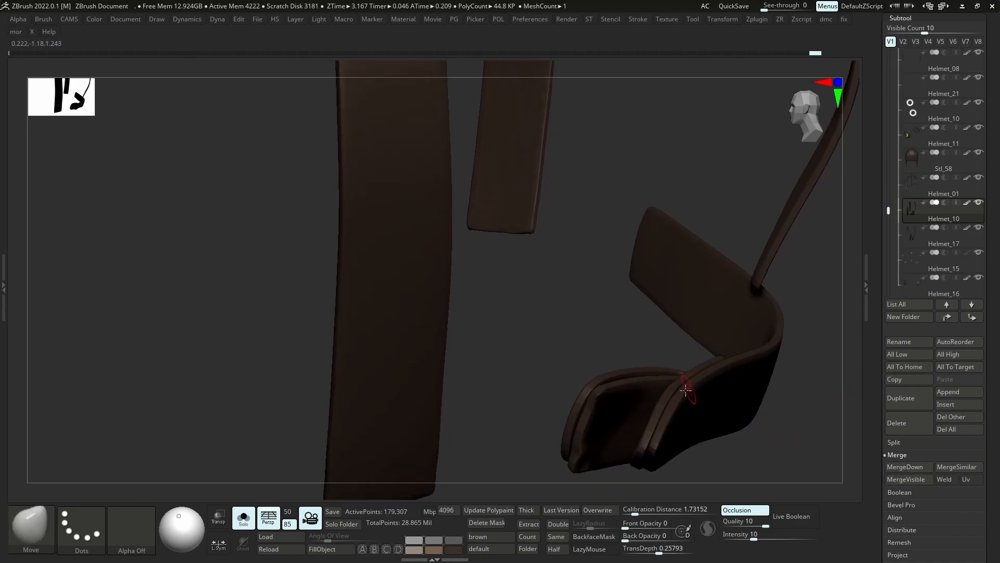
right_click_drag(670, 398, 670, 344, "ctrl")
right_click_drag(714, 333, 647, 326, "shift")
right_click_drag(703, 393, 633, 366, "alt")
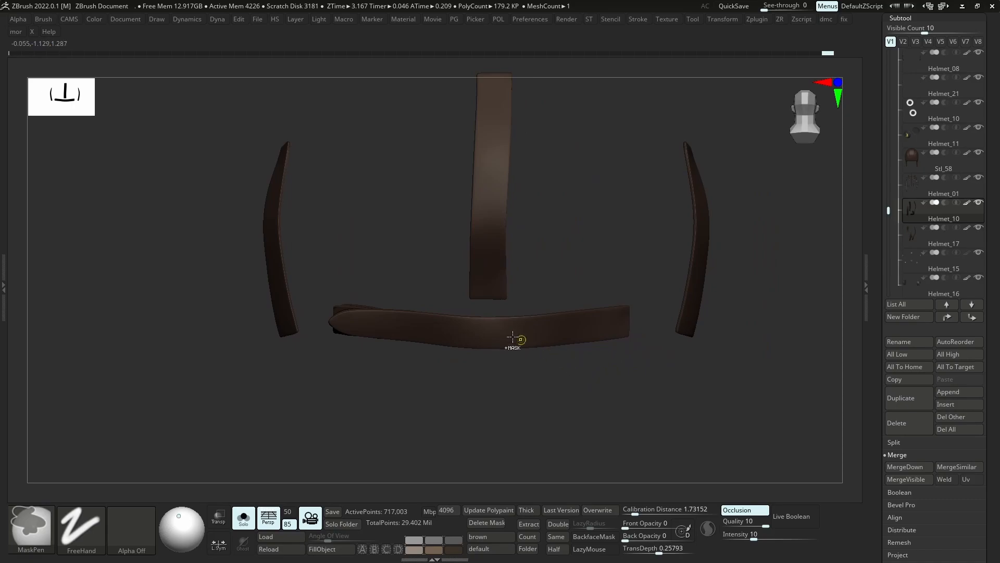
Add another subdivision level to the merged Helmet_10 straps and check them from the rear with the whole helmet shown
key("ctrl+d")
right_click_drag(496, 328, 480, 335, "ctrl")
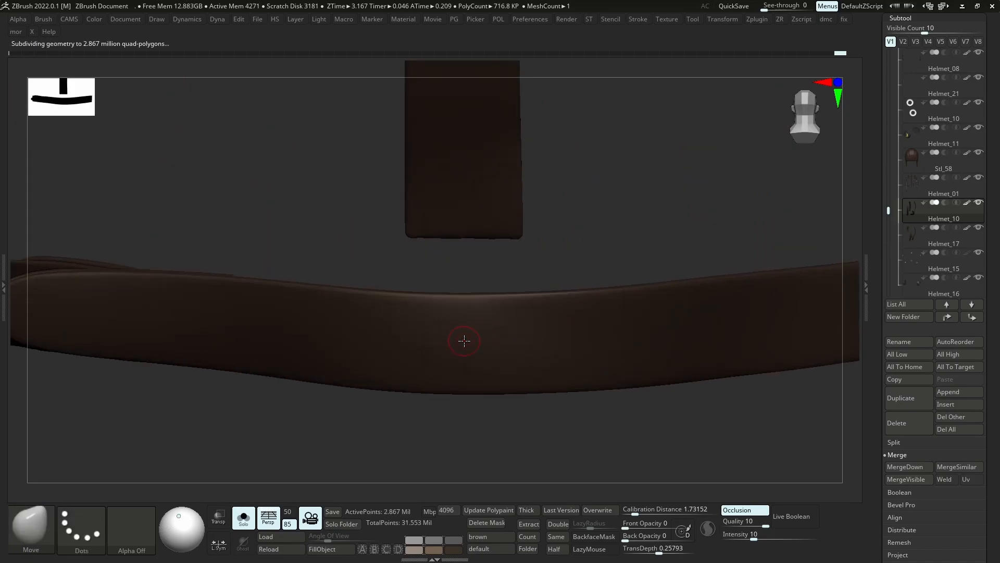
key("b")
key("s")
key("t")
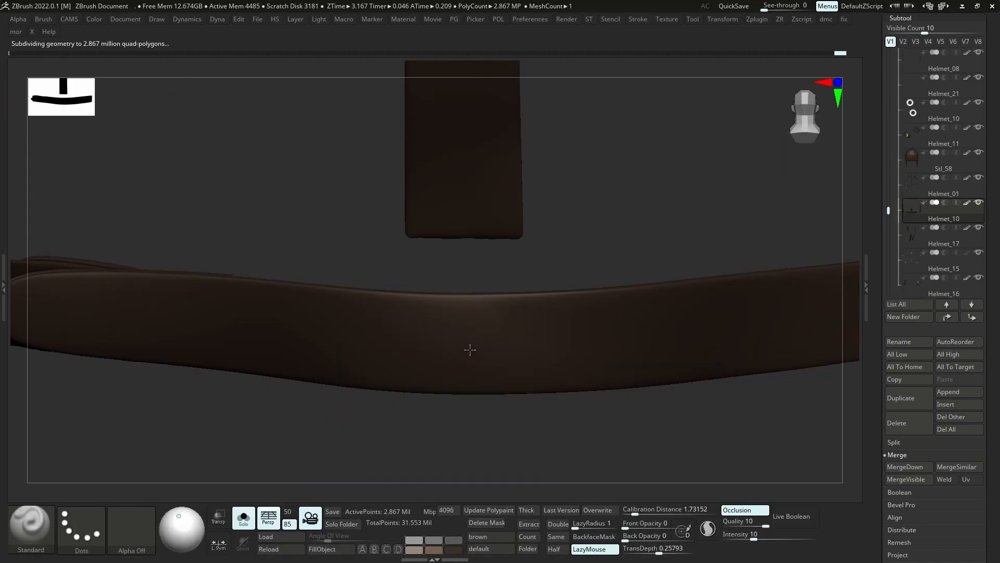
mouse_move(493, 344)
right_mouse_down("ctrl")
mouse_move(511, 299)
mouse_move(567, 268)
mouse_move(618, 444)
mouse_move(509, 357)
mouse_move(542, 347)
mouse_move(544, 310)
right_mouse_up("ctrl")
key("shift+s")
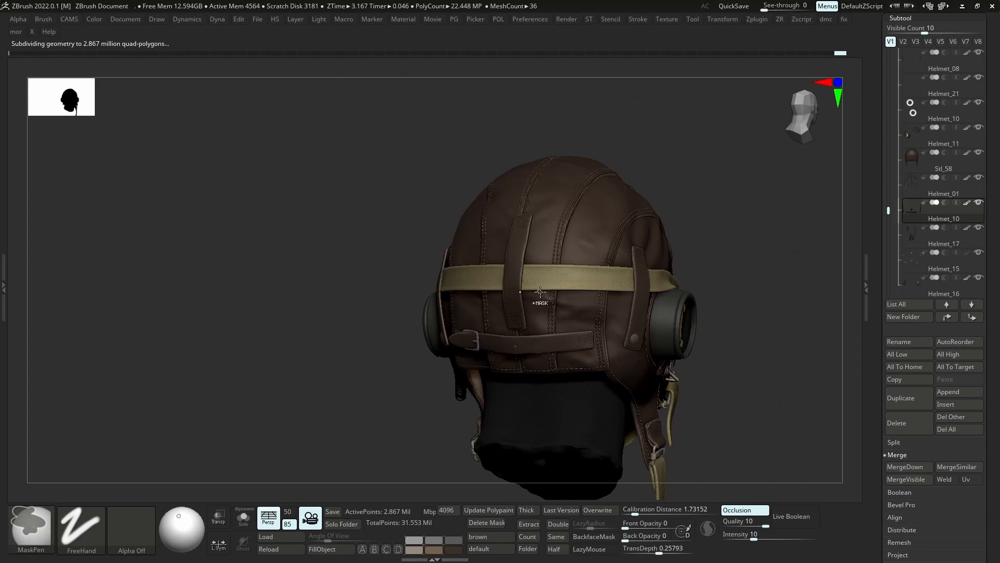
mouse_move(579, 404)
right_mouse_down("ctrl")
mouse_move(578, 366)
mouse_move(549, 296)
right_mouse_up("ctrl")
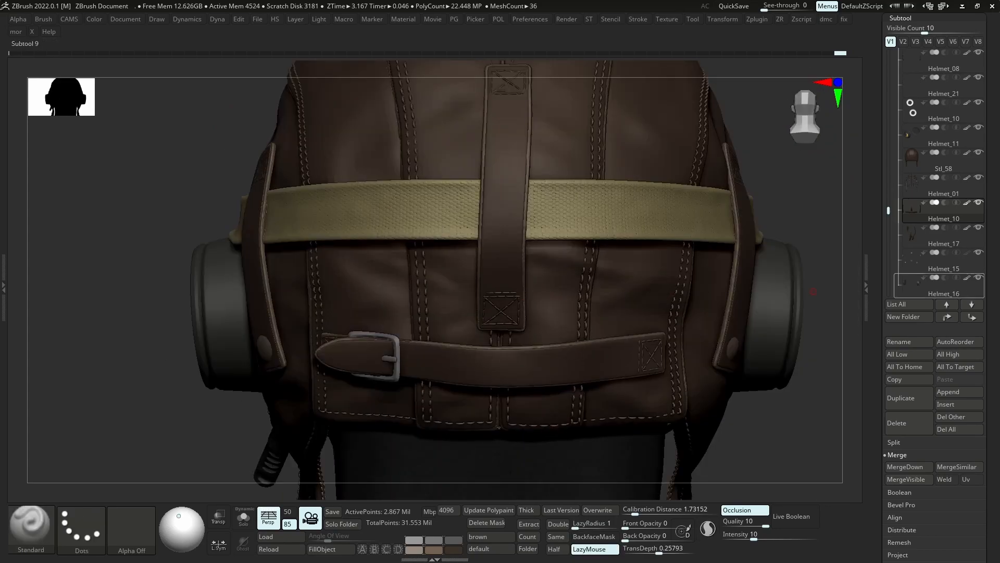
mouse_move(937, 285)
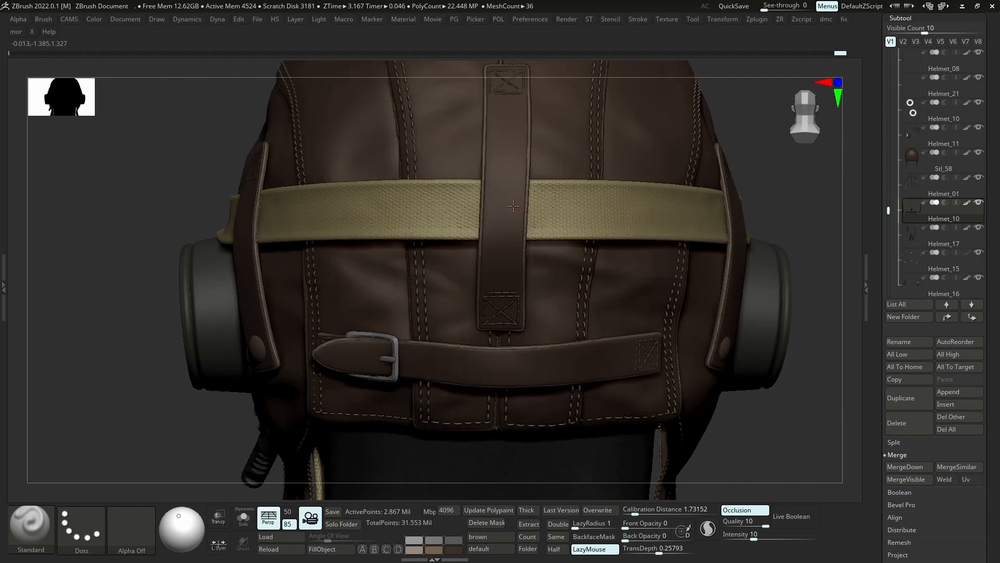
Reshape the vertical rear centre strap with a resized Move Topological brush and compare the result using undo and redo
key("b")
key("m")
key("t")
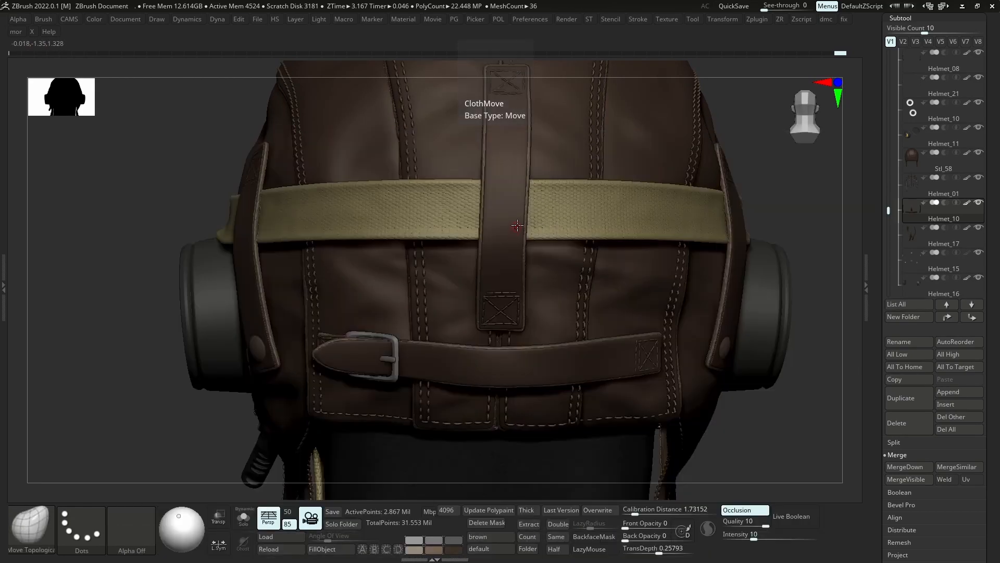
key("s")
left_click_drag(517, 217, 540, 204)
right_click_drag(520, 171, 522, 249, "alt")
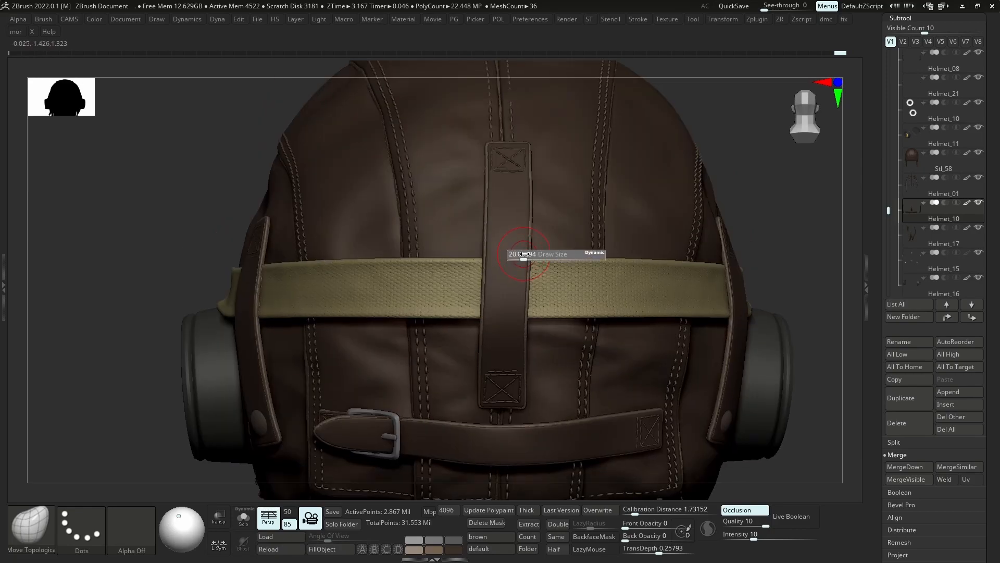
left_click(523, 283)
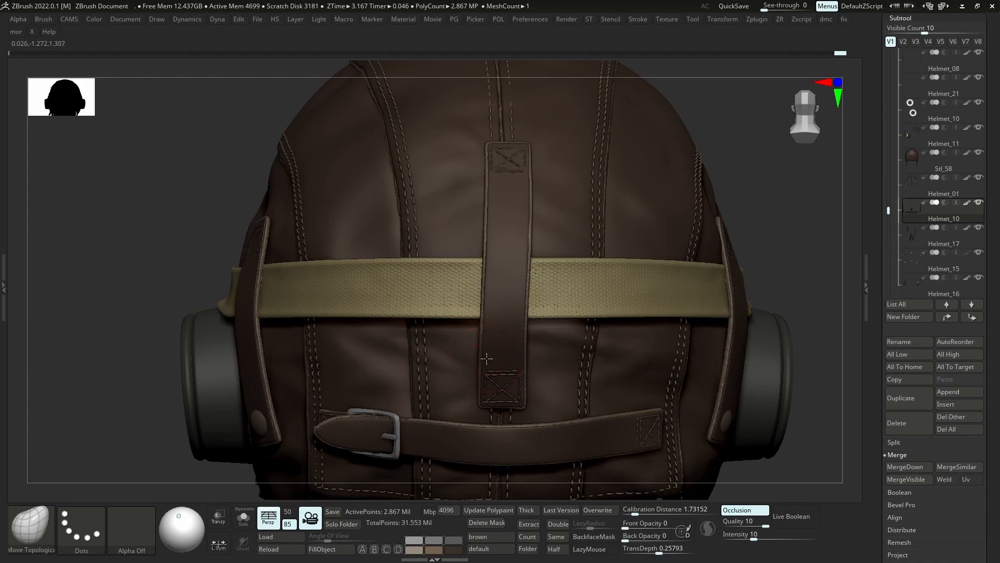
right_click_drag(507, 231, 525, 313)
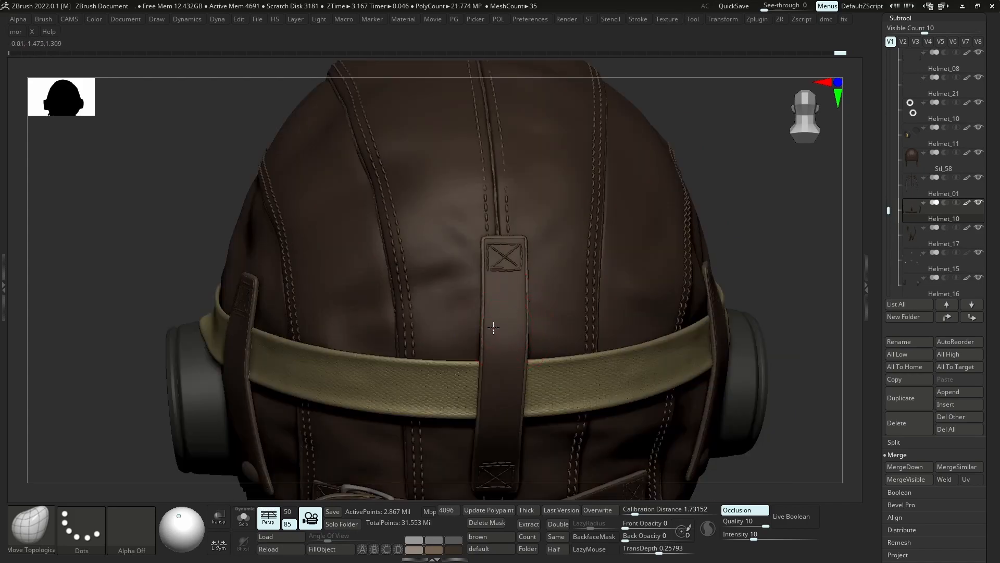
key("ctrl+z")
key("ctrl+shift+z")
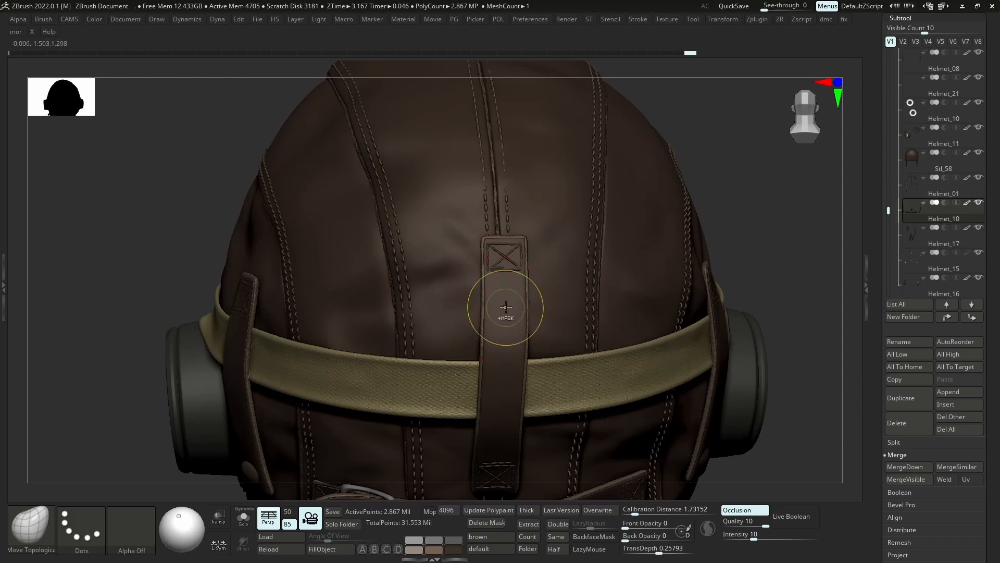
Try a duplicate of the crossed box stitches from Helmet_15 on the leather tab above the chin-strap buckle and delete the copy
right_click_drag(504, 312, 504, 235, "ctrl")
mouse_move(541, 335)
right_mouse_down()
mouse_move(481, 336)
mouse_move(608, 412)
mouse_move(590, 386)
right_mouse_up()
left_click(603, 419, "alt")
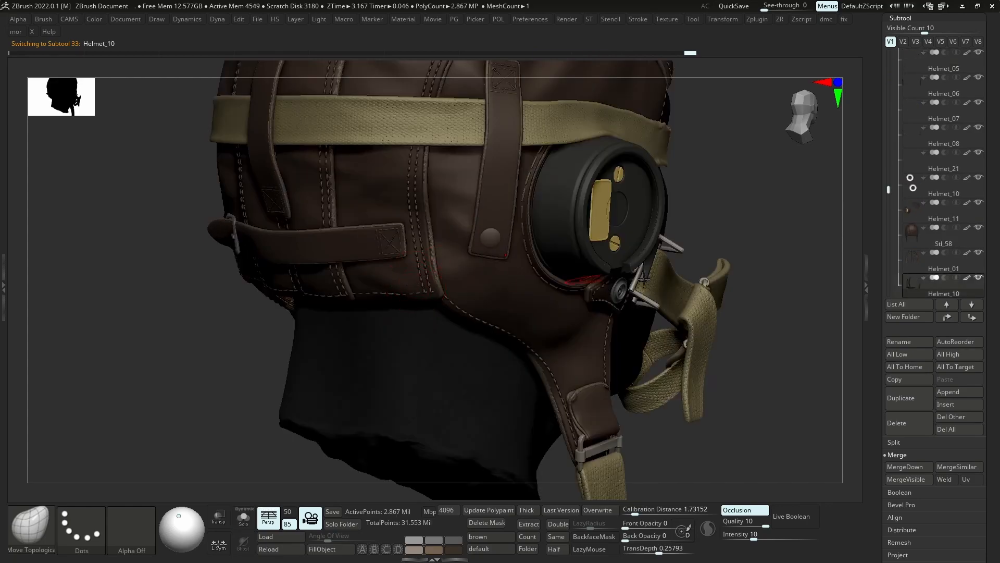
left_click_drag(889, 192, 889, 214)
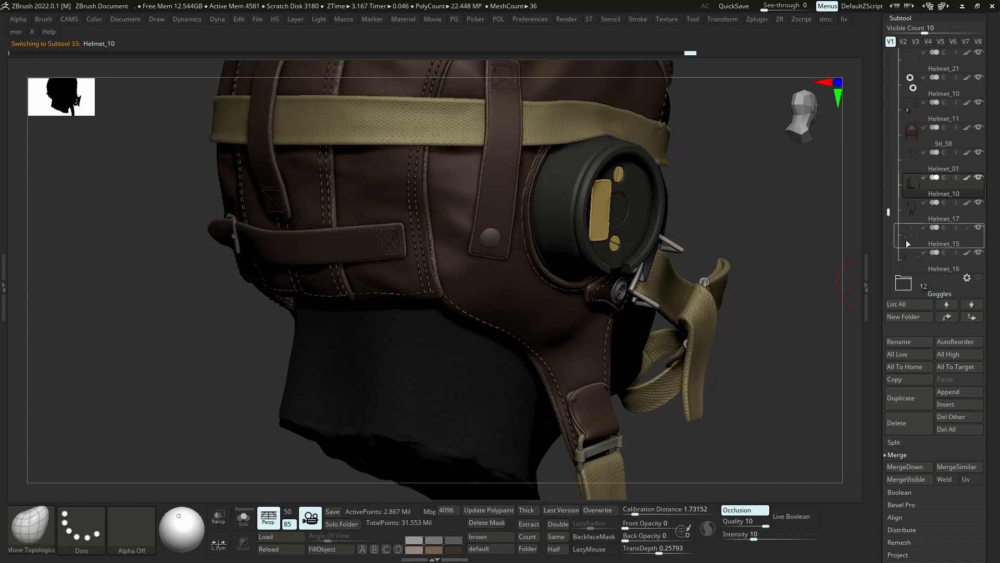
key("shift+s")
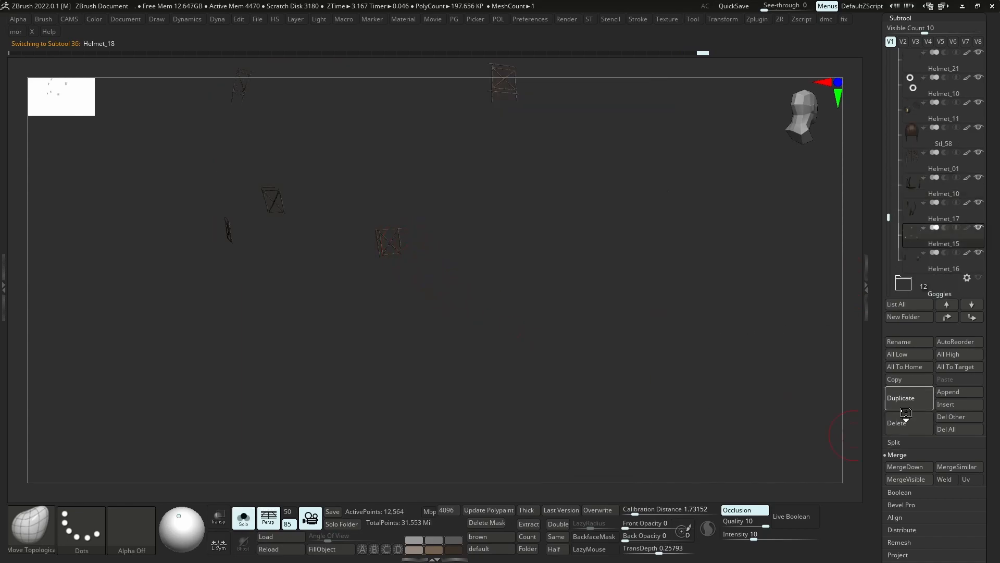
key("w")
left_click_drag(396, 237, 464, 306)
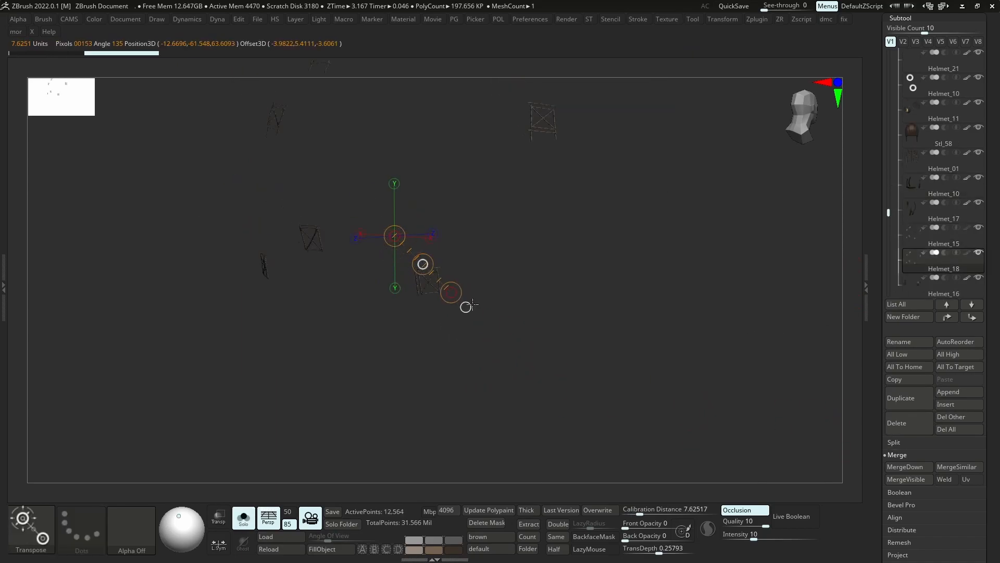
key("alt+s")
mouse_move(567, 420)
left_mouse_down()
mouse_move(602, 389)
mouse_move(592, 435)
mouse_move(579, 439)
left_mouse_up()
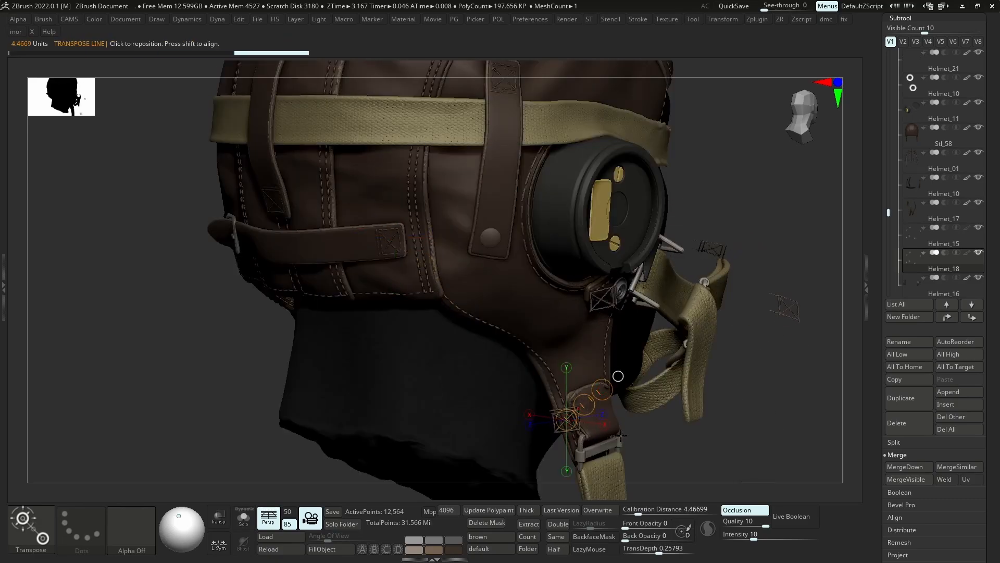
right_click_drag(579, 438, 617, 315)
left_click(892, 427)
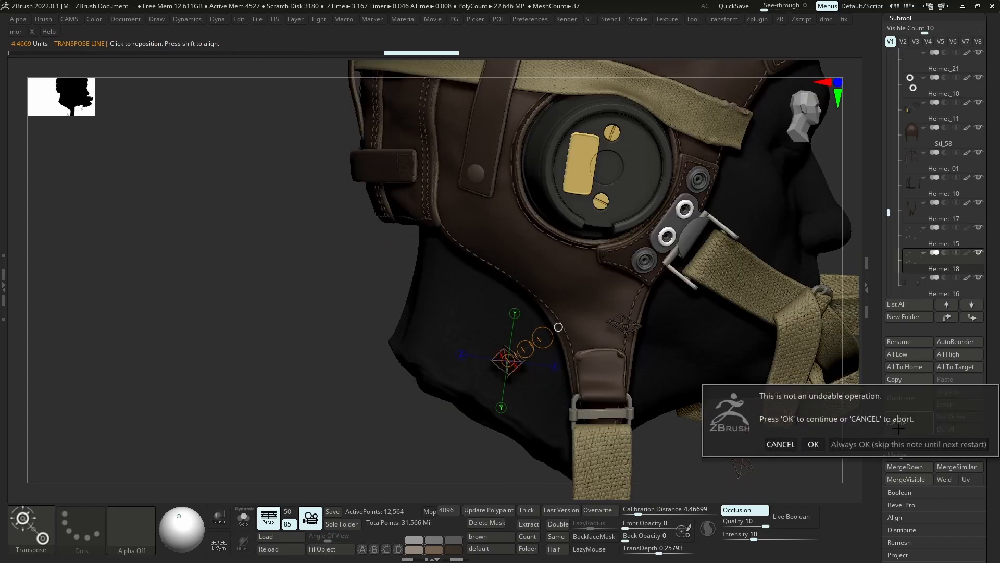
left_click(814, 443)
Select the Helmet_03 leather tabs above the chin-strap buckles, choose the Clay brush, and inspect the tabs isolated and on the helmet
right_click_drag(614, 417, 617, 378)
key("b")
key("c")
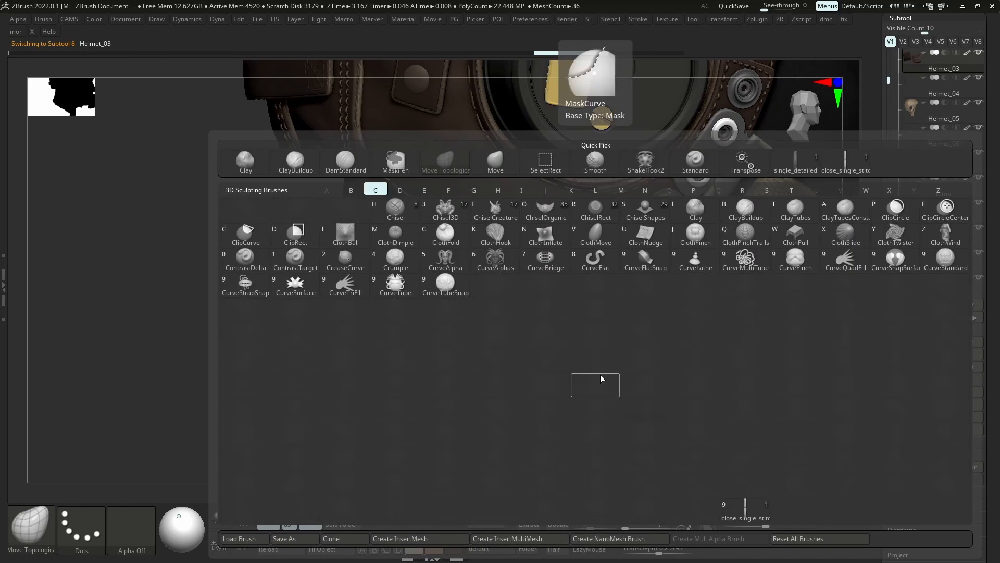
key("l")
key("shift+s")
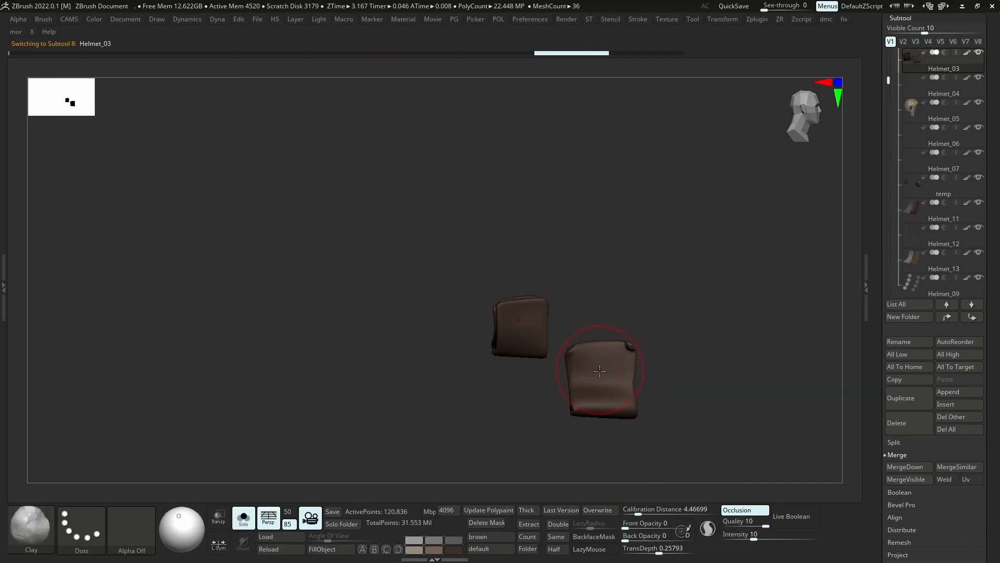
mouse_move(601, 366)
right_mouse_down()
mouse_move(560, 371)
mouse_move(634, 393)
mouse_move(642, 375)
right_mouse_up()
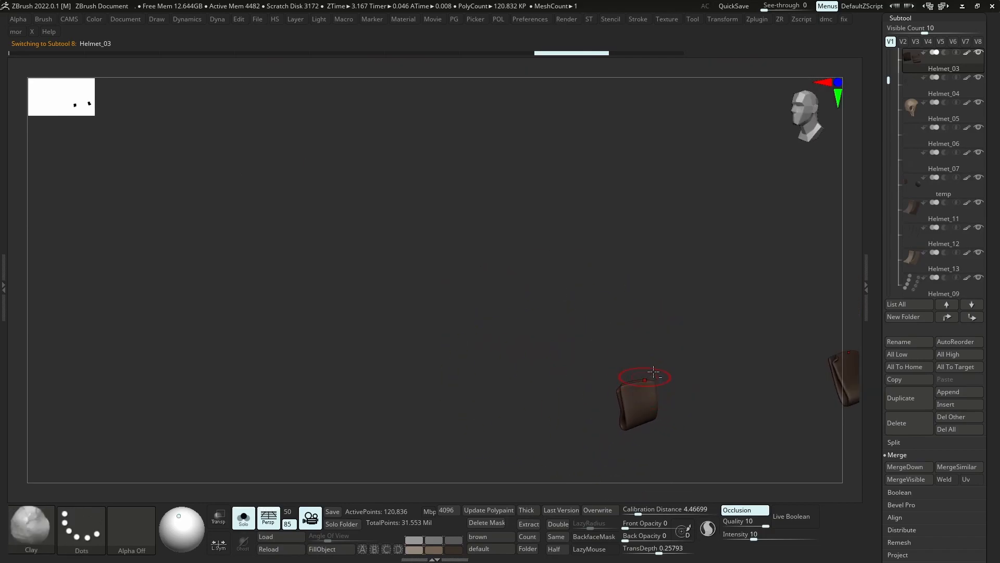
mouse_move(750, 380)
right_mouse_down("alt")
mouse_move(609, 402)
mouse_move(701, 416)
mouse_move(664, 410)
right_mouse_up("alt")
key("shift+s")
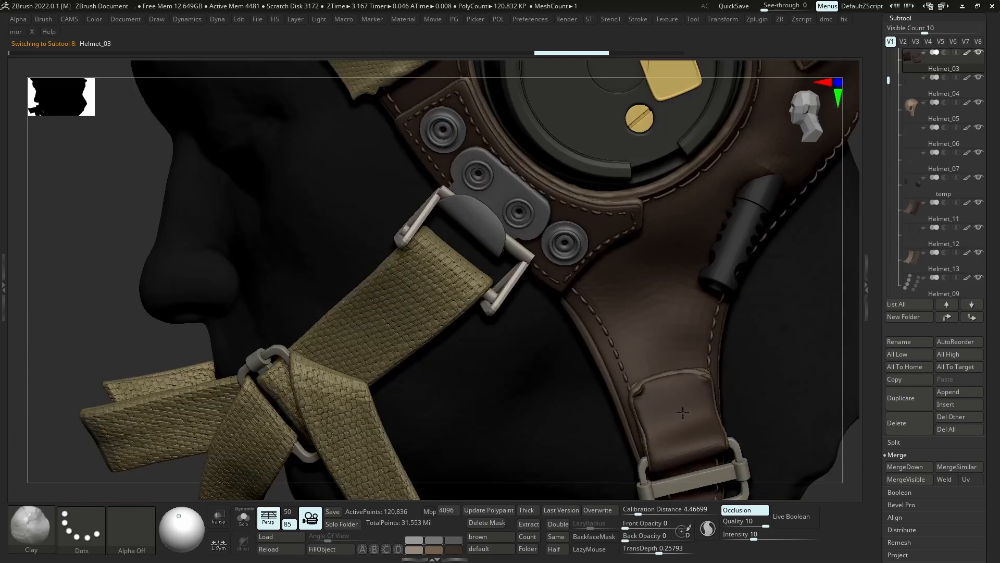
Reduce the Clay brush's intensity, undo the overly strong test strokes, and sculpt subtle unevenness into the leather tab
key("s")
mouse_move(681, 408)
left_mouse_down()
mouse_move(674, 414)
mouse_move(692, 419)
mouse_move(684, 412)
left_mouse_up()
key("u")
key("ctrl+z")
key("u")
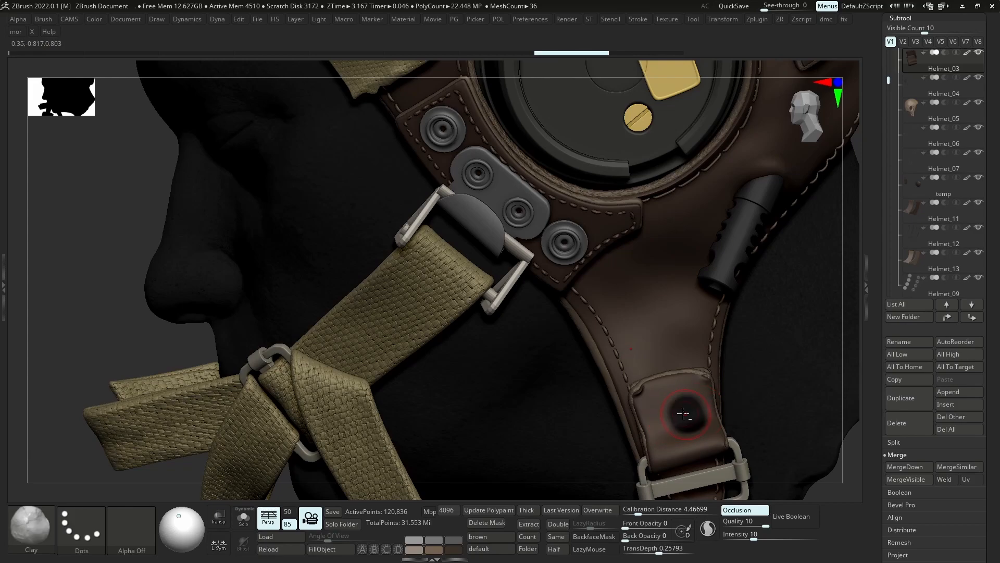
key("space")
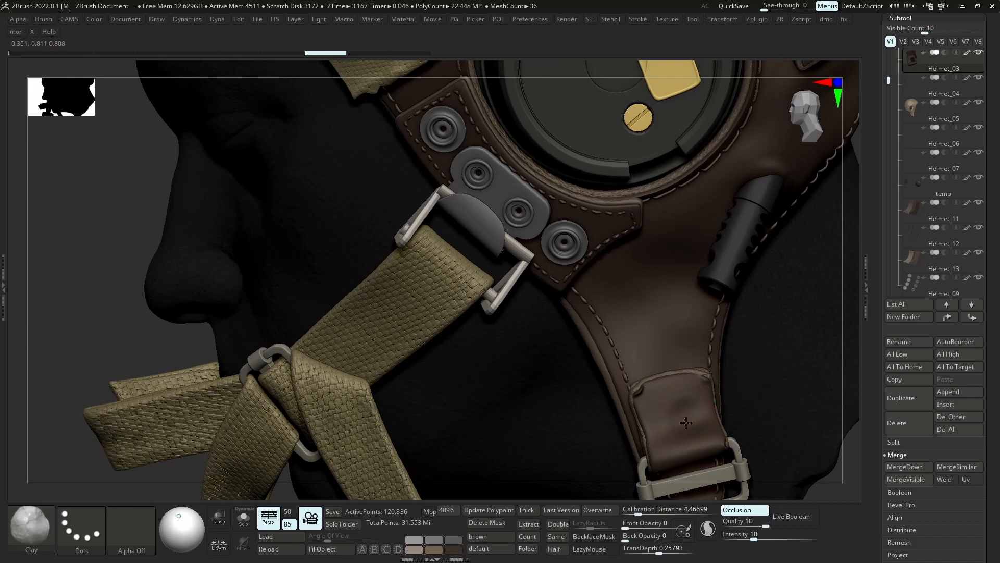
key("u")
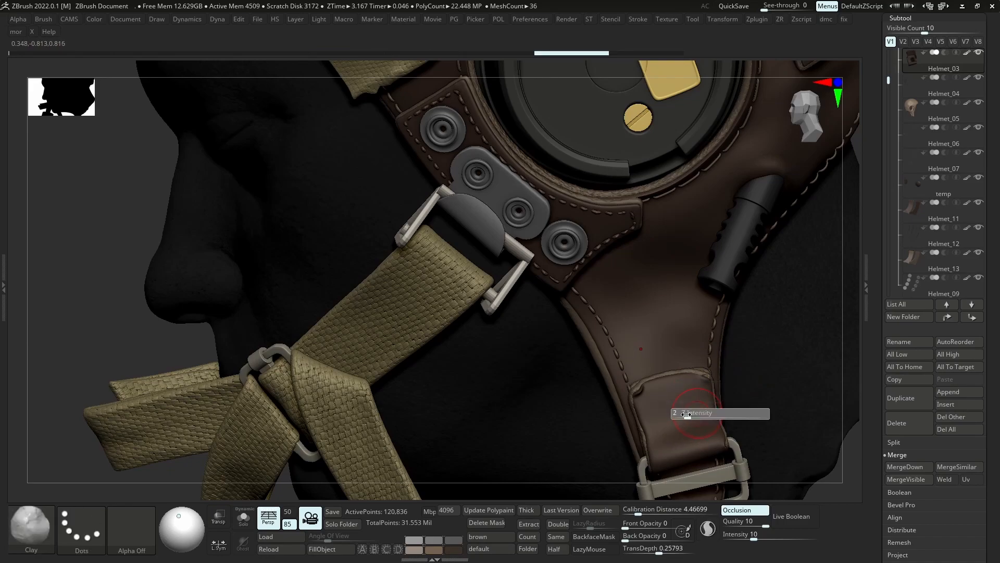
key("s")
left_click(694, 422)
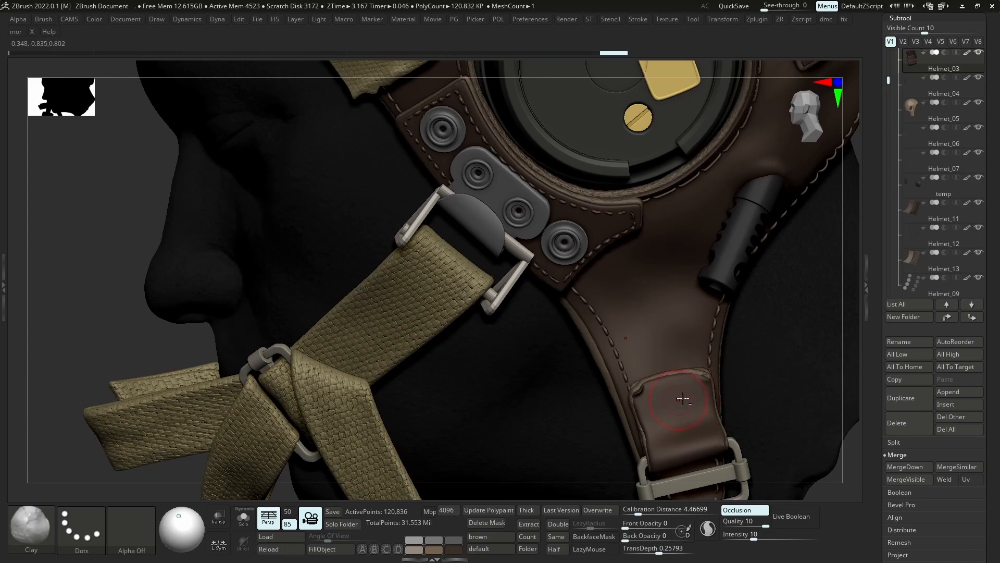
Refine the upper surface of the leather tab with smaller Clay strokes and check its shape in isolation
key("s")
left_click_drag(694, 402, 691, 402)
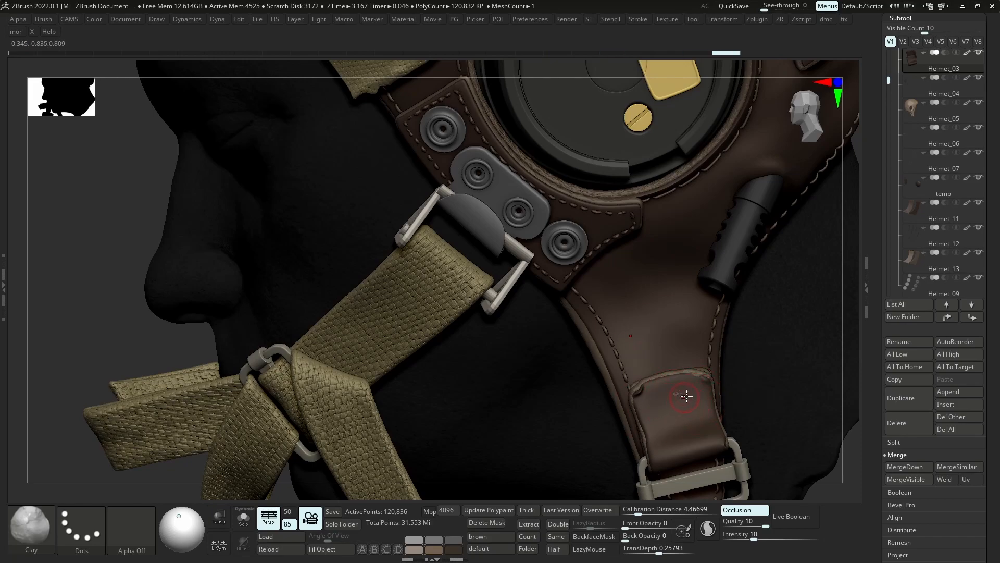
key("s")
key("alt+s")
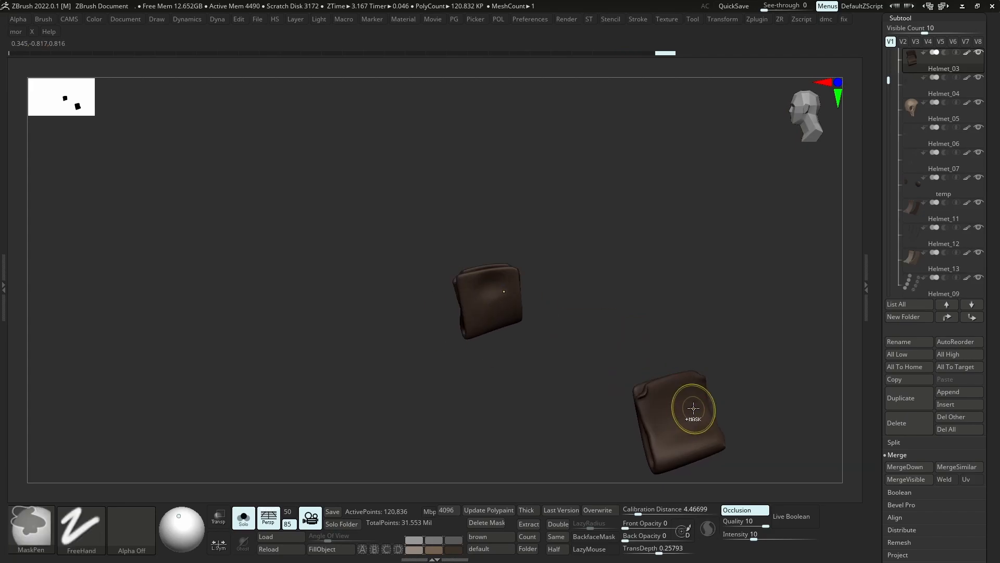
key("alt+s")
right_click_drag(674, 401, 680, 459)
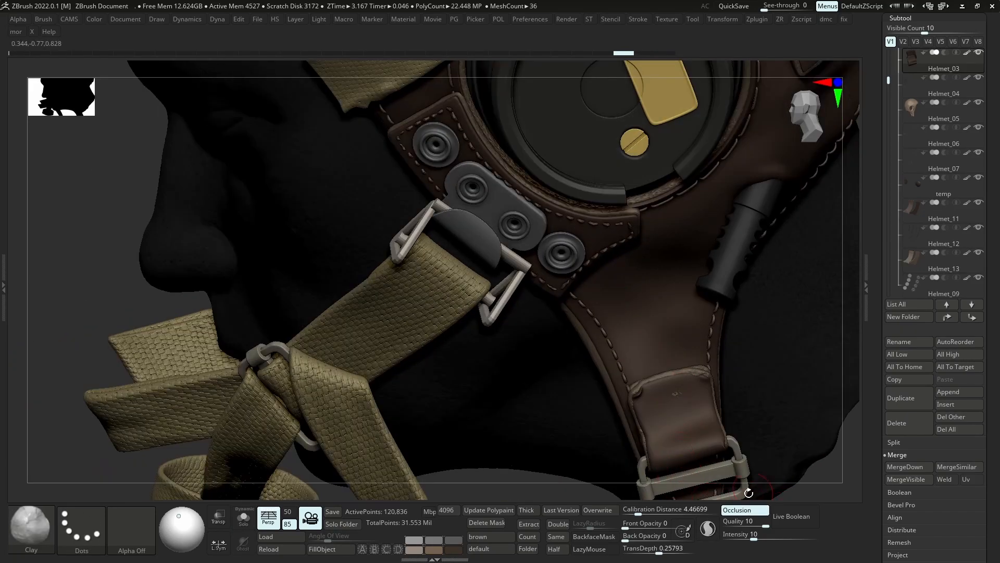
Smooth and reshape the leather tab with the Move brush and compare the change using undo and redo
key("b")
key("m")
key("v")
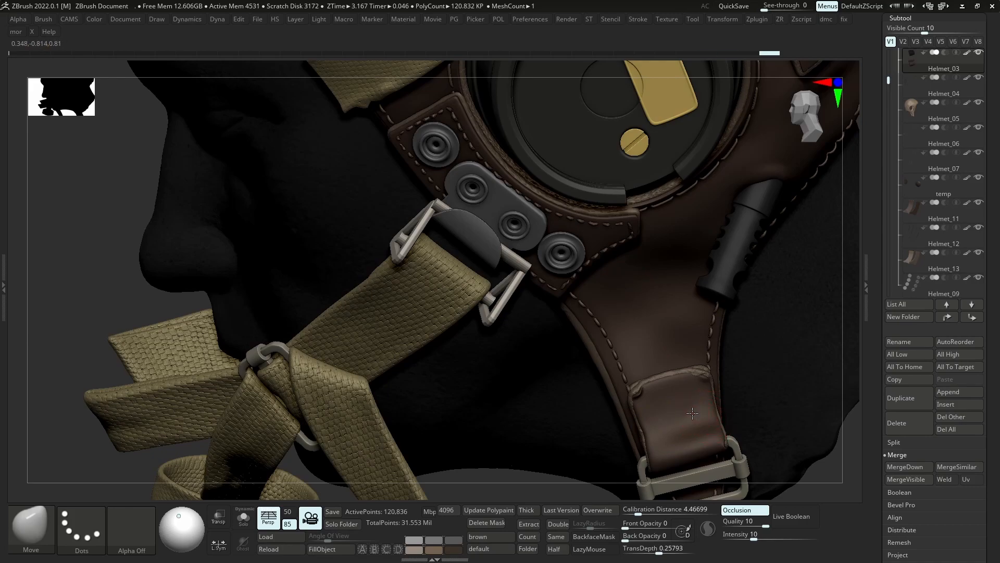
key("shift")
mouse_move(682, 419)
right_mouse_down("ctrl")
mouse_move(677, 333)
mouse_move(666, 420)
right_mouse_up("ctrl")
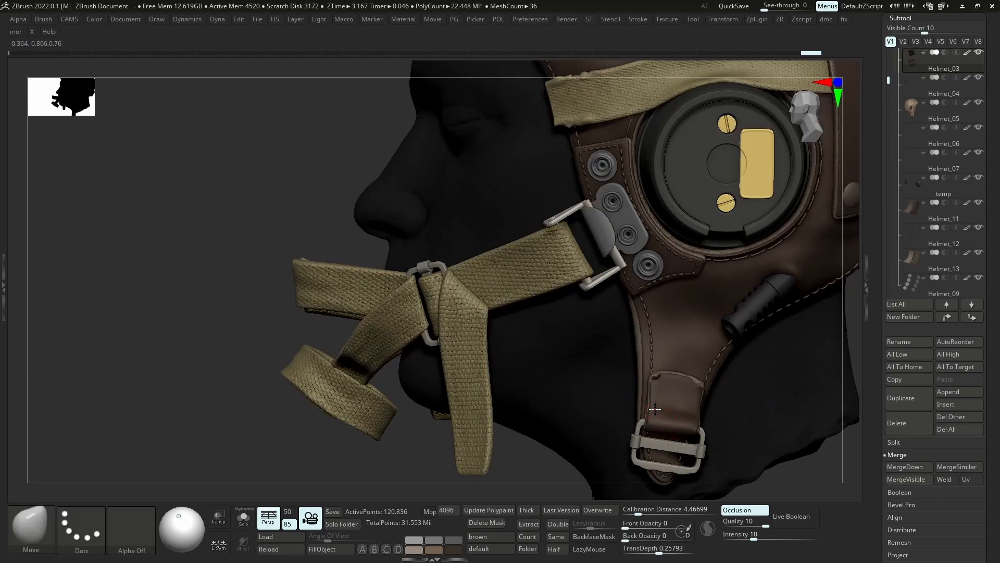
key("ctrl+z")
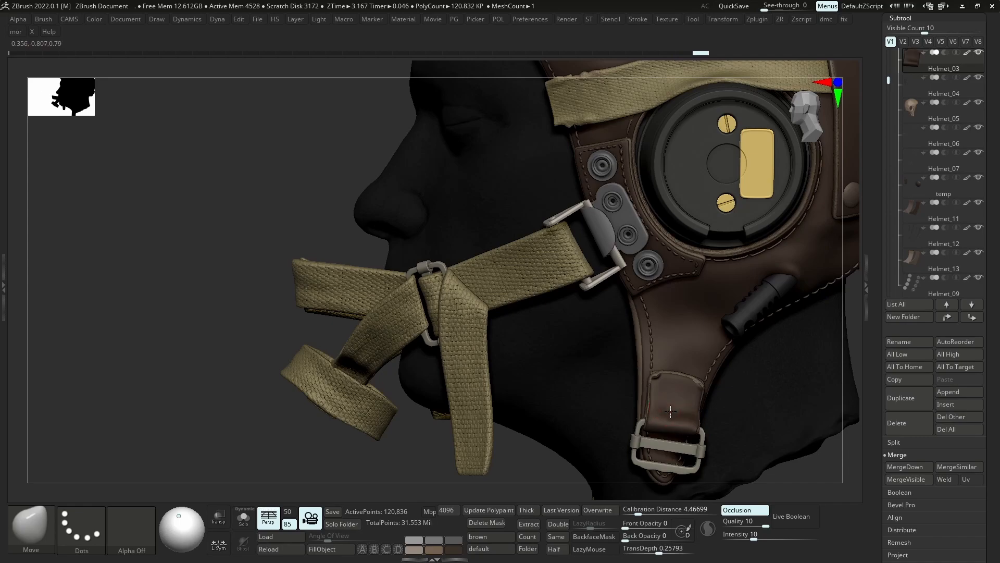
key("ctrl+shift+z")
Duplicate the Helmet_03 leather tabs and delete the lower subdivision levels of the copy
right_click_drag(732, 409, 703, 323, "ctrl")
mouse_move(703, 323)
right_mouse_down("ctrl")
mouse_move(680, 397)
mouse_move(644, 376)
mouse_move(680, 406)
right_mouse_up("ctrl")
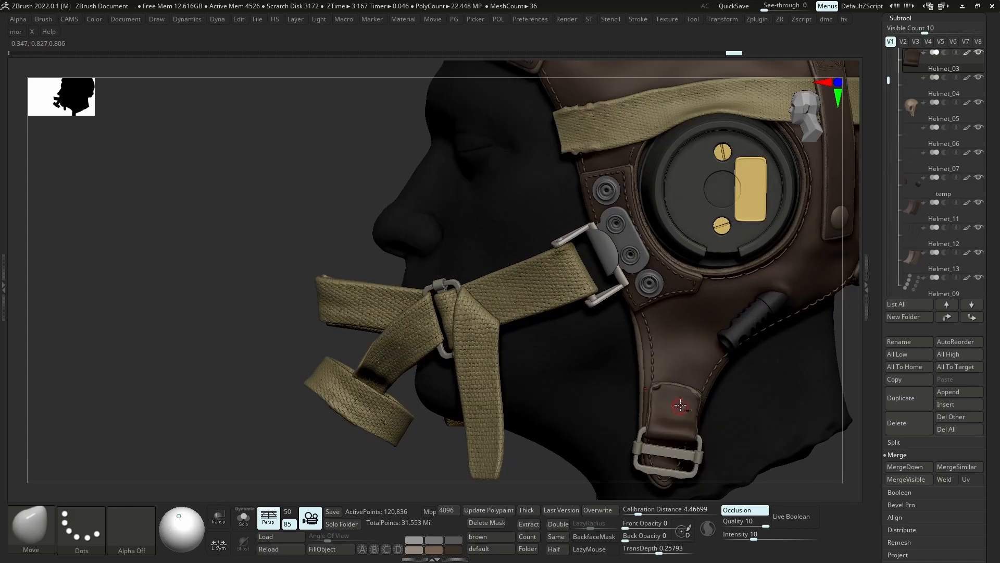
left_click(889, 403)
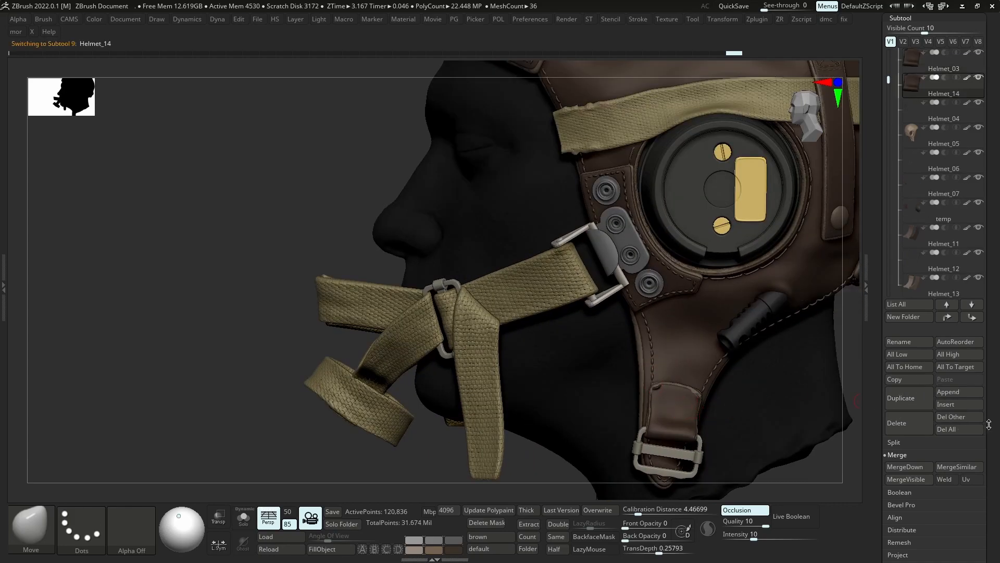
scroll(917, 465, "down", 3)
left_click(911, 480)
key("s")
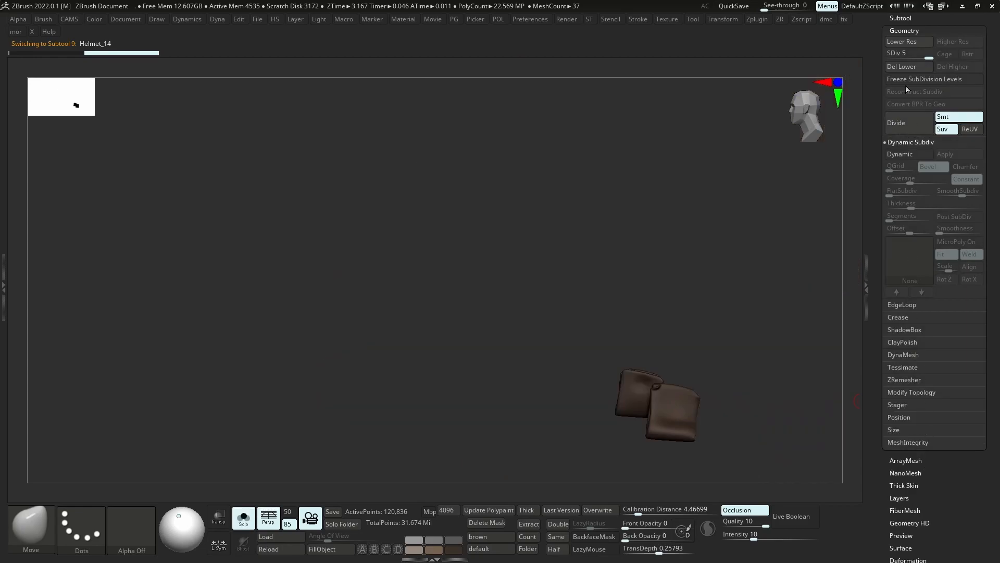
left_click(902, 67)
key("s")
Shift the chin-strap edge stitching sideways with the Move brush and inspect it in isolation for duplicated stitches
mouse_move(678, 425)
right_mouse_down("ctrl")
mouse_move(687, 469)
mouse_move(585, 398)
mouse_move(608, 420)
mouse_move(504, 289)
right_mouse_up("ctrl")
right_click_drag(555, 336, 532, 302, "ctrl")
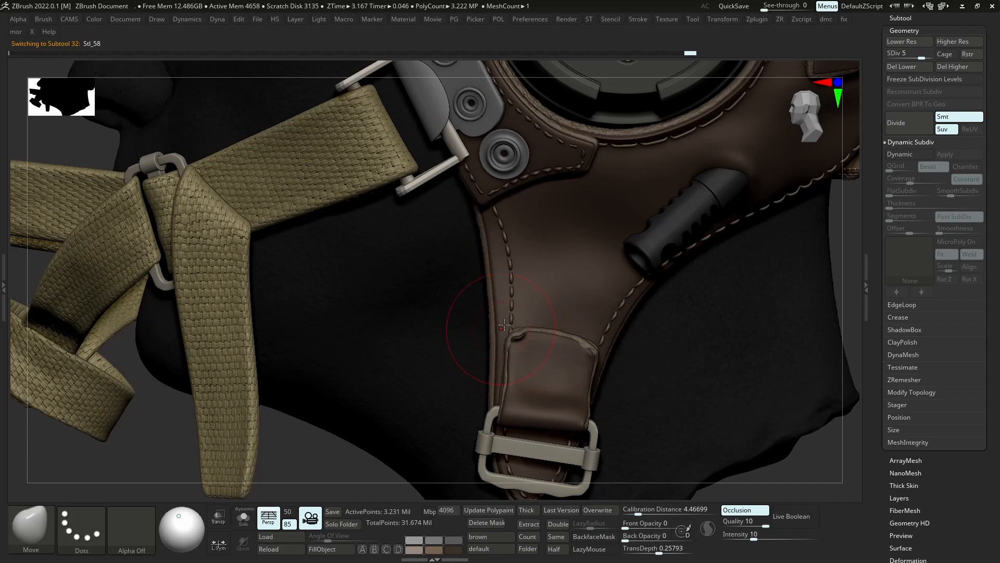
left_click(513, 304, "alt")
key("s")
left_click_drag(499, 263, 514, 257)
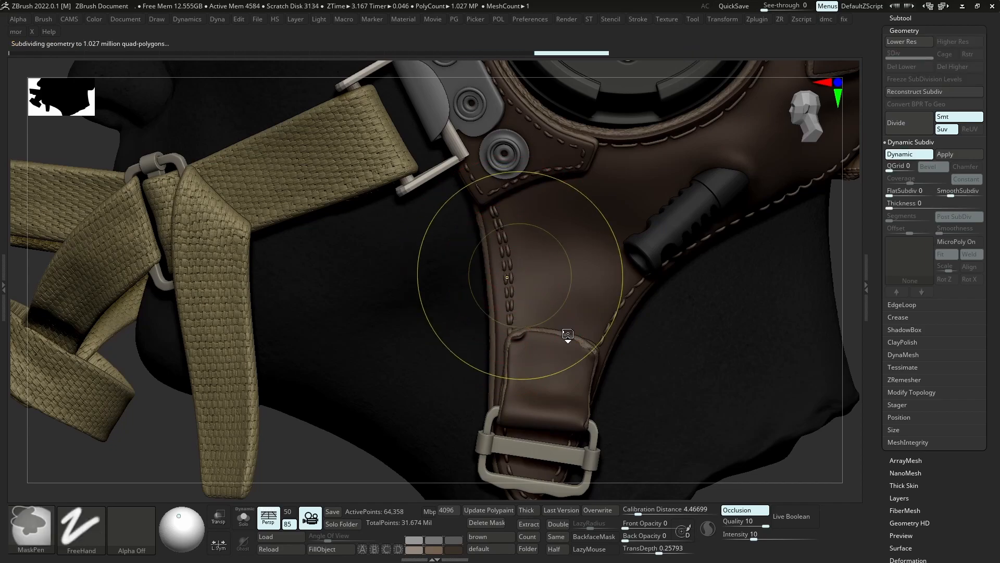
key("alt+s")
right_click_drag(527, 286, 517, 305, "ctrl")
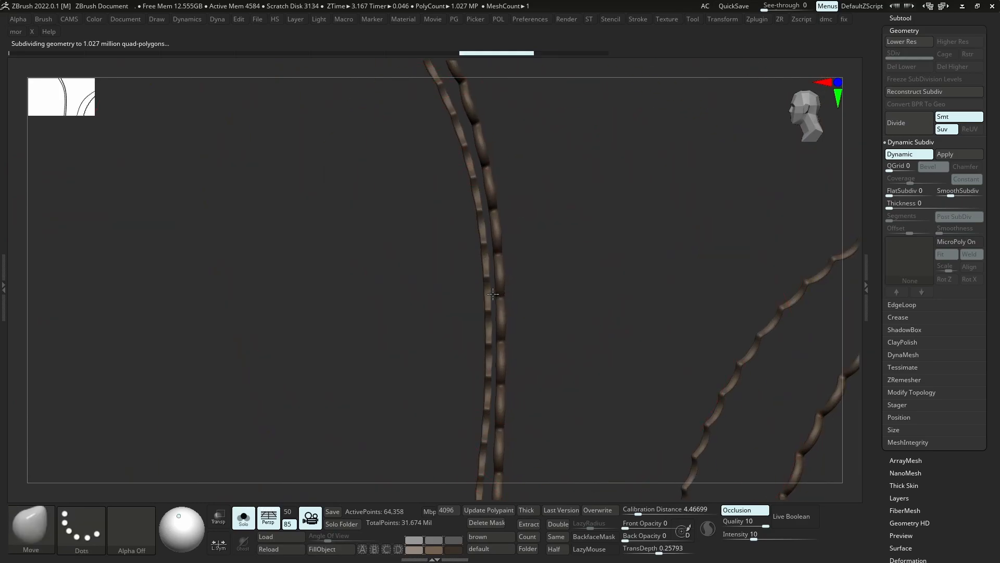
key("alt+s")
left_click_drag(520, 280, 513, 283)
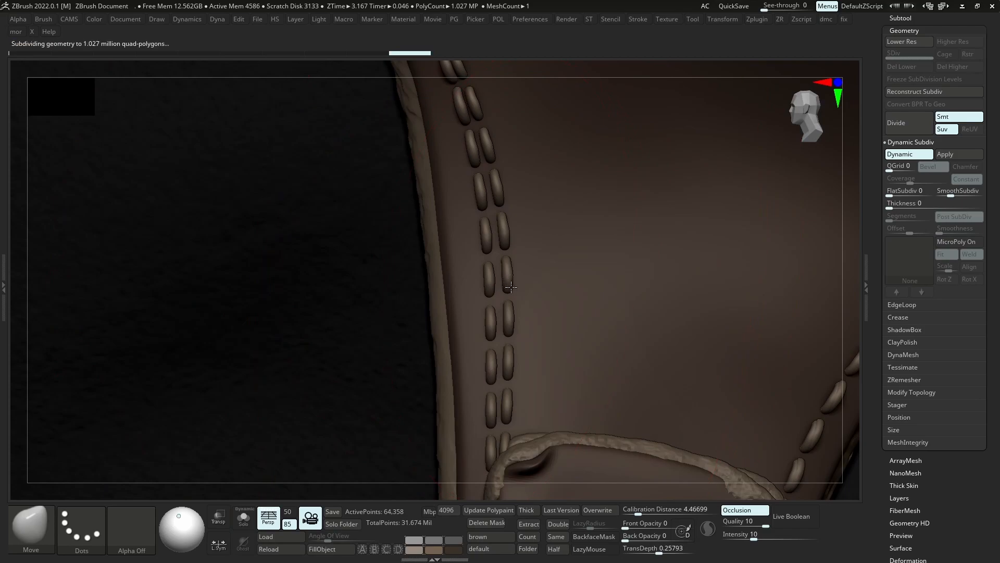
right_click_drag(500, 293, 547, 292, "ctrl")
left_click(608, 339, "alt")
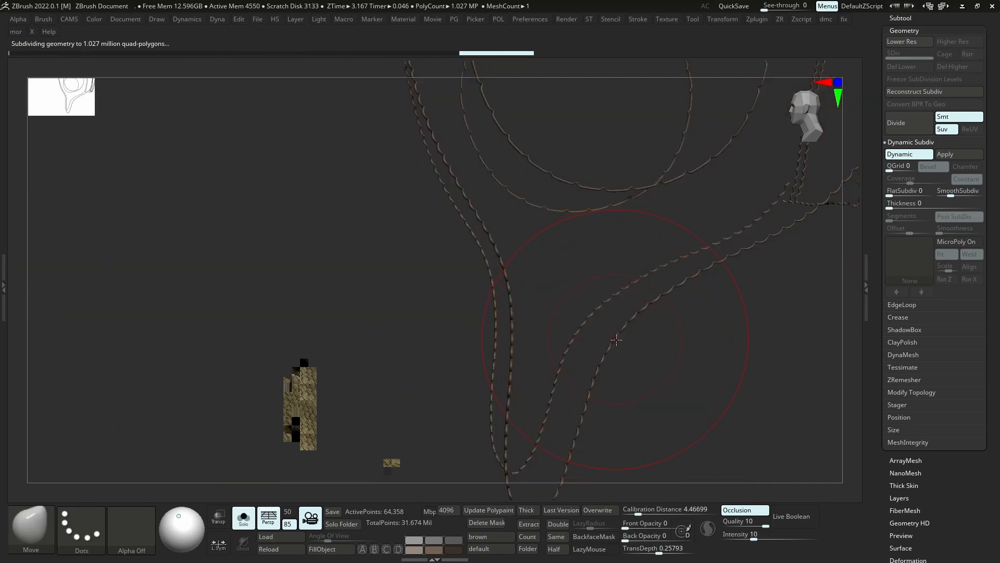
Move the Helmet_02 and Helmet_04 stitching to the end of the subtool list and compare the two in isolation
left_click_drag(940, 439, 954, 511)
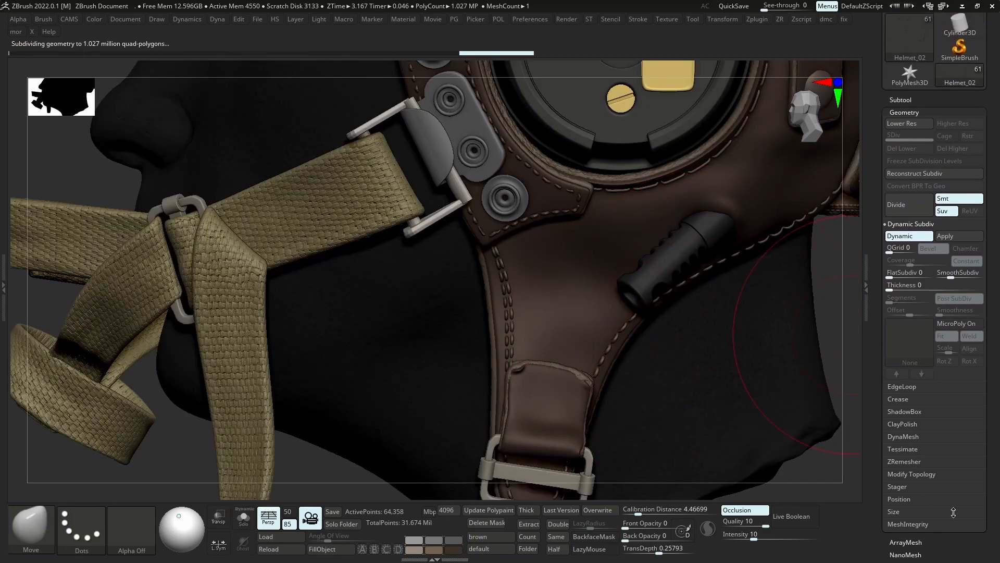
left_click(906, 100)
left_click_drag(887, 128, 888, 136)
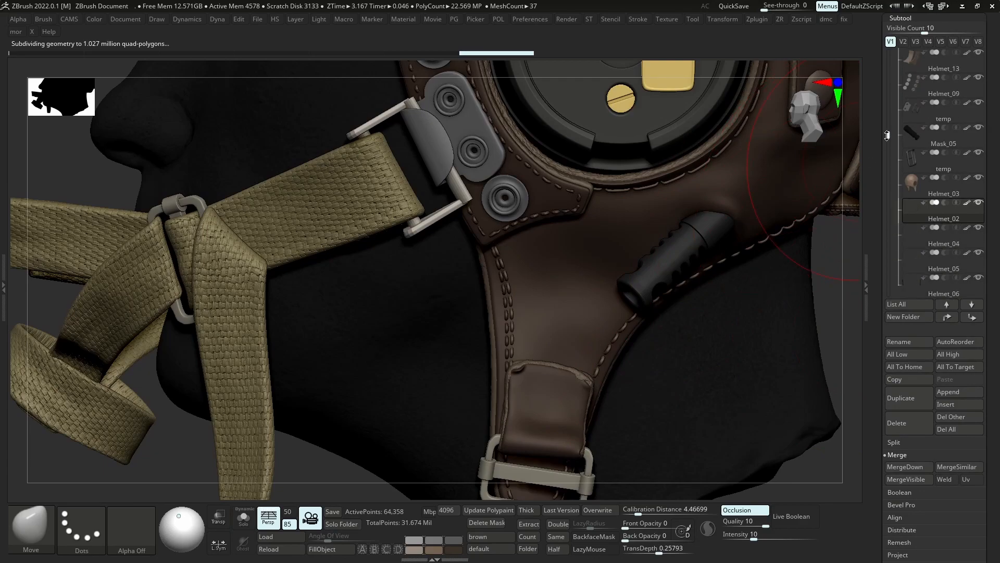
left_click(972, 316, "shift")
key("alt+s")
right_click_drag(508, 347, 519, 362, "ctrl")
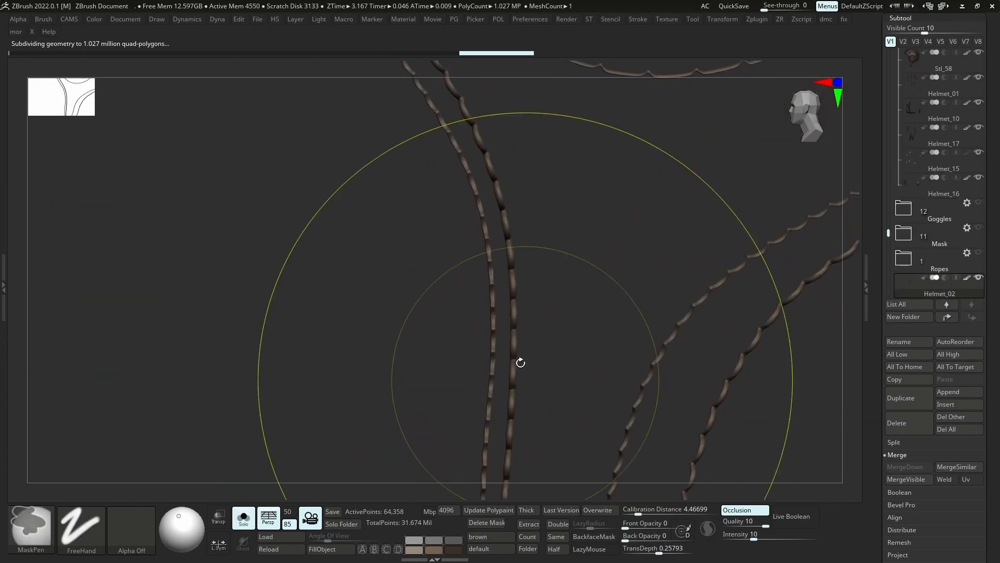
key("shift+alt+s")
left_click(504, 355, "alt")
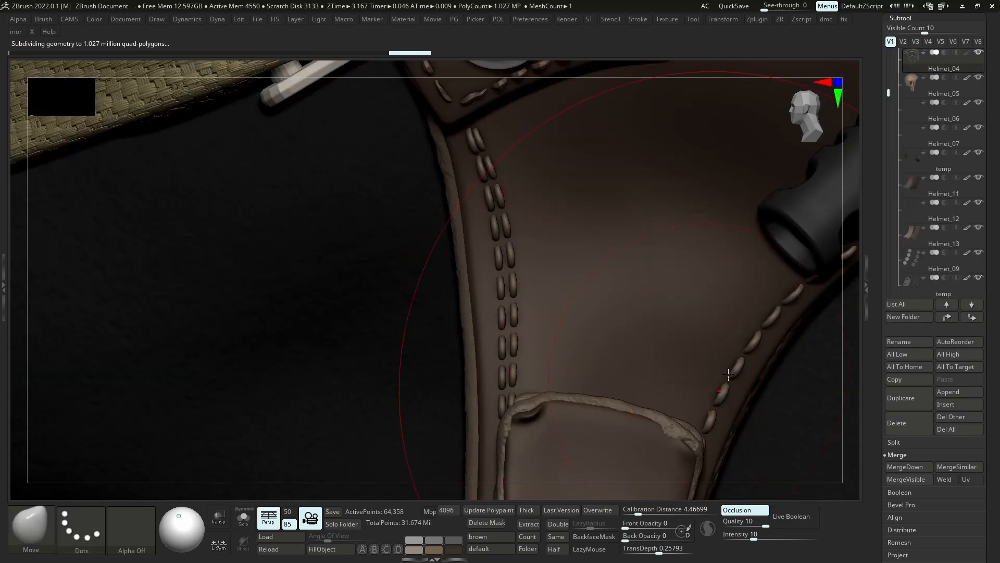
left_click(970, 316, "shift")
left_click(903, 263)
key("shift+alt+s")
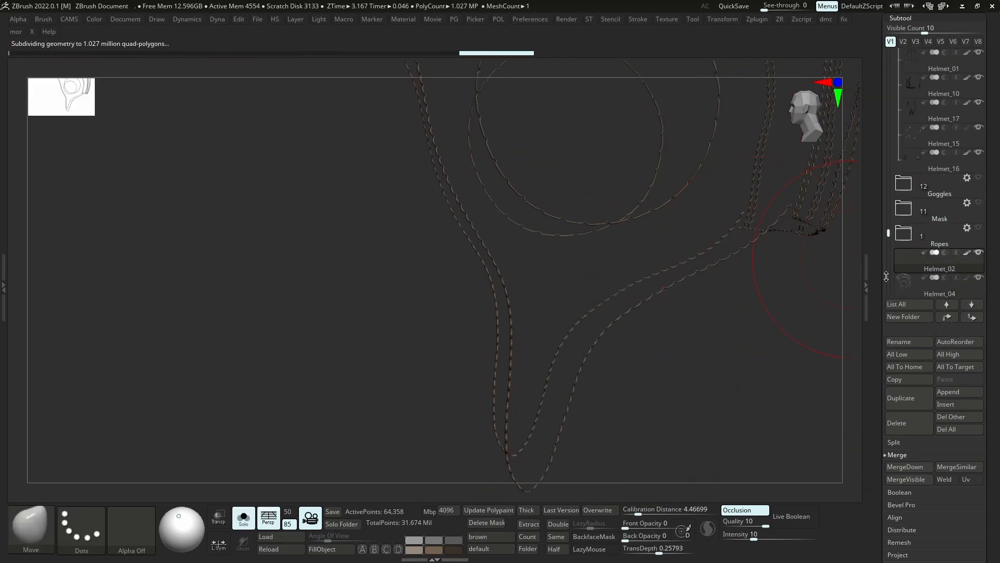
left_click(907, 288)
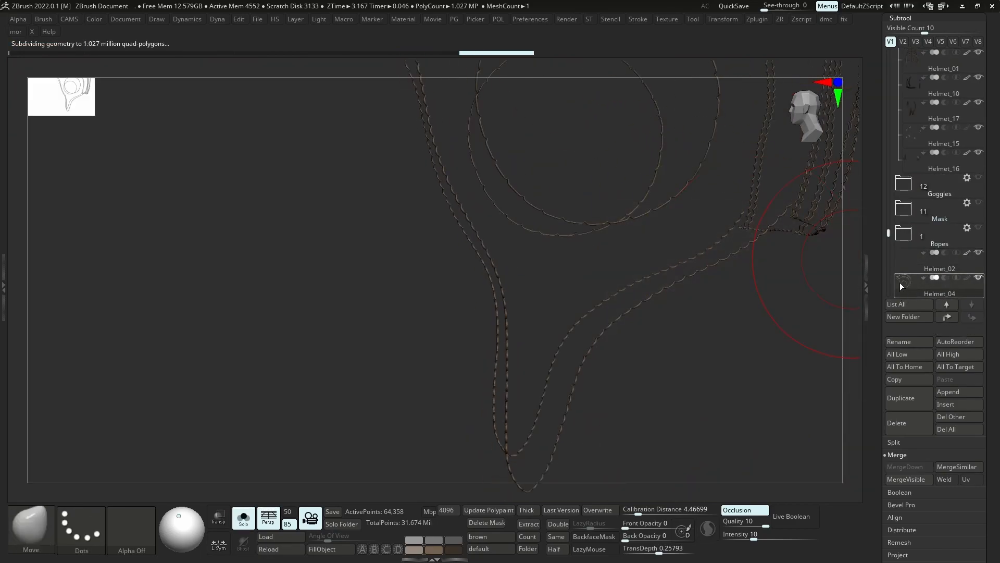
Delete the duplicate Helmet_02 stitching and move Helmet_04 back into the helmet group above Helmet_16
left_click(906, 430)
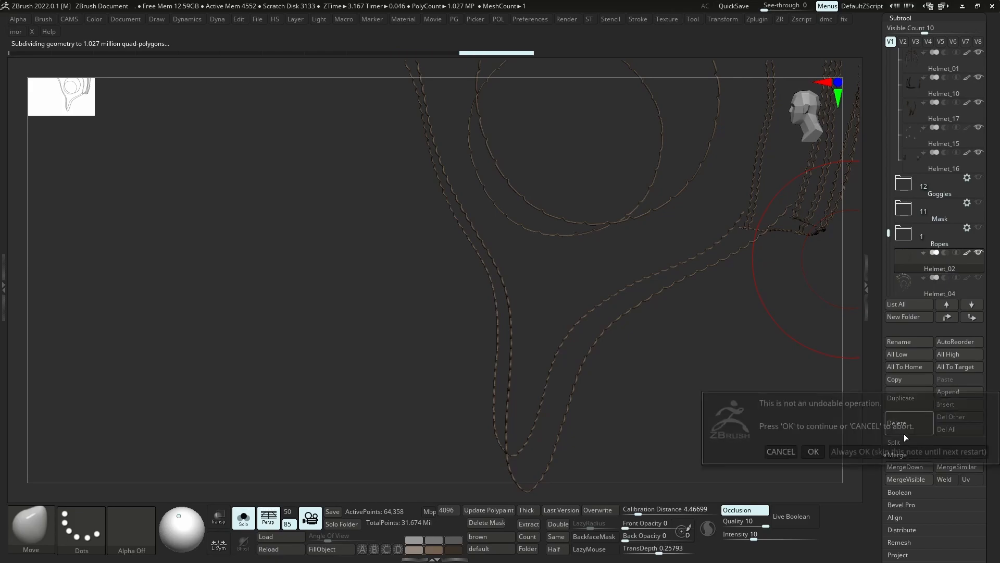
left_click(812, 451)
left_click_drag(902, 269, 901, 141)
key("shift+s")
right_click_drag(531, 382, 507, 279, "ctrl")
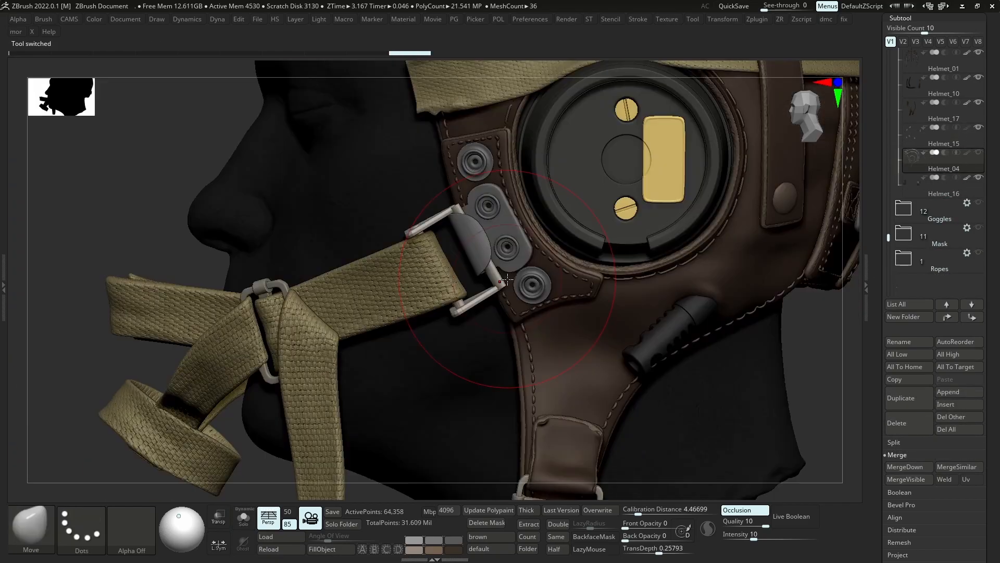
Check the Helmet_11 leather cheek patch in isolation and delete this duplicate subtool
left_click(574, 285, "alt")
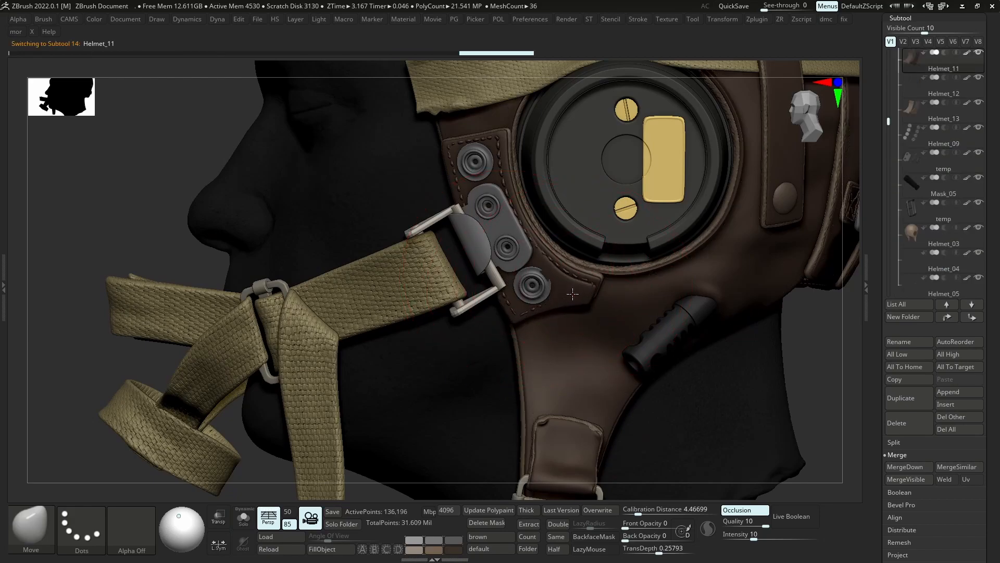
key("ctrl+shift+s")
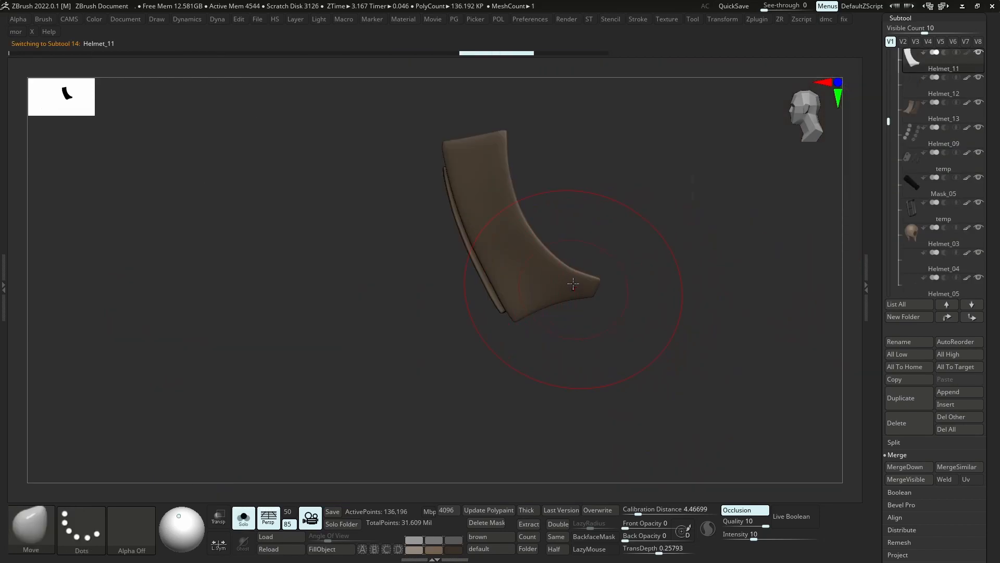
key("ctrl+shift+s")
left_click(897, 422)
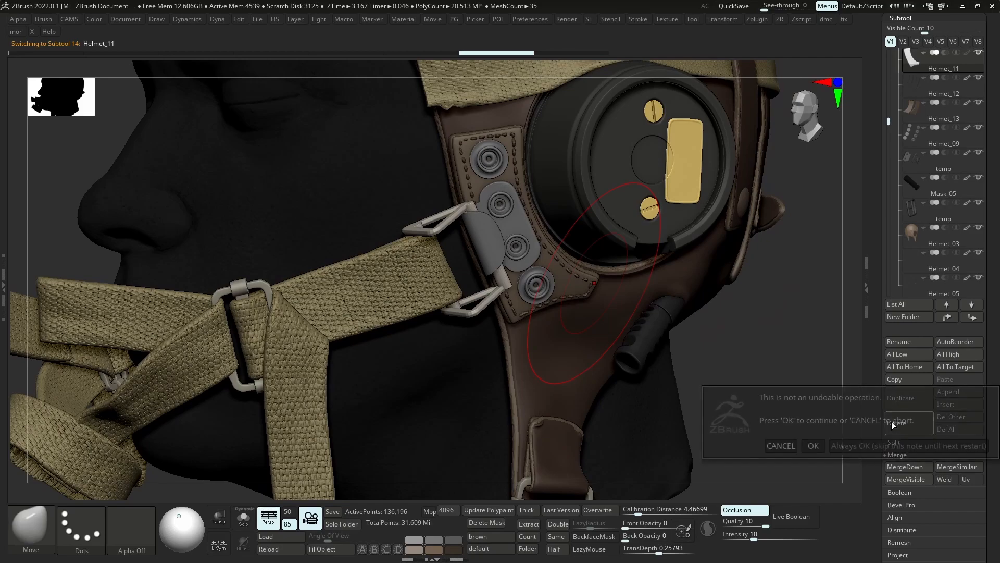
left_click(814, 445)
Try reshaping the Stl_58 leather below the earcup with the Move brush
left_click(603, 311, "alt")
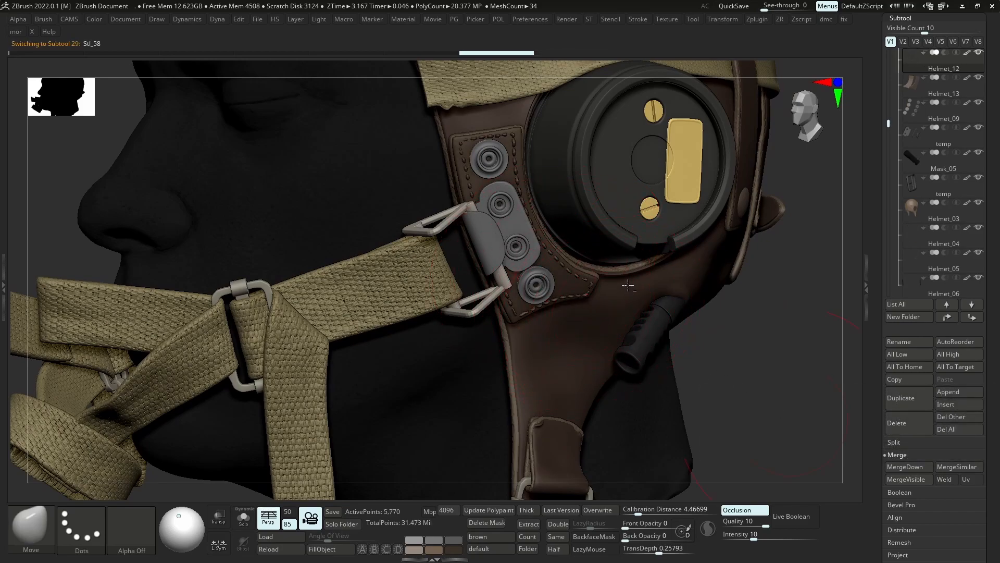
key("ctrl")
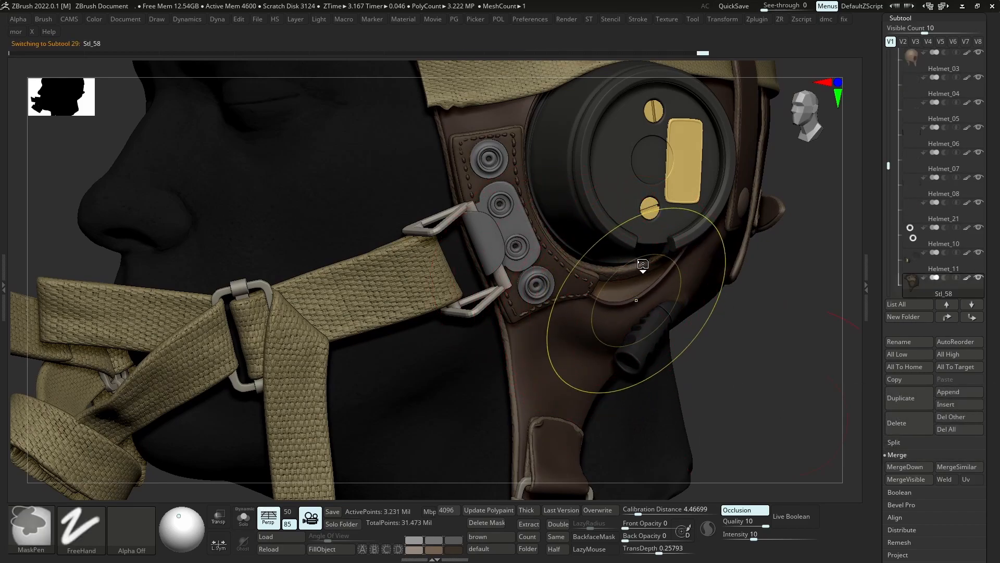
right_click_drag(576, 358, 547, 305)
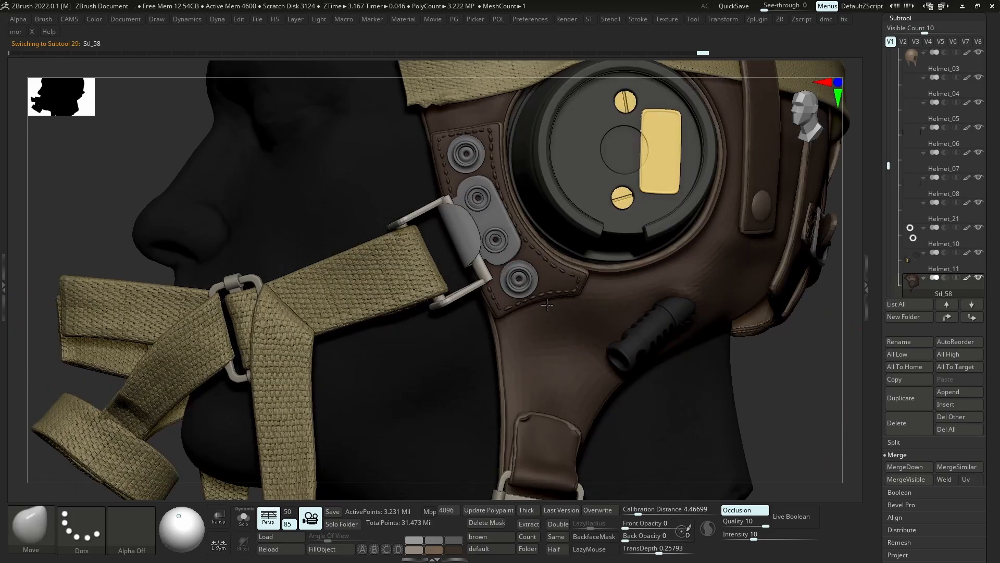
Inspect the Helmet_03 leather tabs in isolation, test a Move stroke on the front tab and undo it
right_click_drag(518, 242, 489, 277, "ctrl")
mouse_move(542, 317)
right_mouse_down("ctrl")
mouse_move(566, 406)
mouse_move(542, 441)
right_mouse_up("ctrl")
left_click(542, 441, "alt")
key("ctrl+shift+d")
mouse_move(542, 444)
left_mouse_down()
mouse_move(543, 460)
mouse_move(541, 435)
left_mouse_up()
key("shift+s")
right_click_drag(548, 418, 568, 288, "alt")
right_click_drag(567, 288, 573, 369, "ctrl")
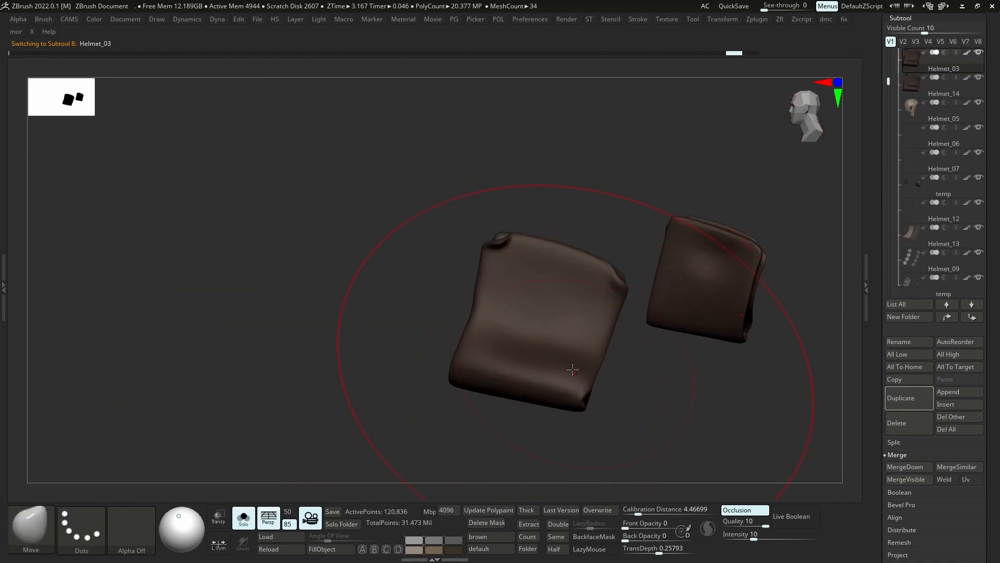
key("shift+s")
mouse_move(531, 312)
left_mouse_down()
mouse_move(360, 280)
mouse_move(417, 295)
left_mouse_up()
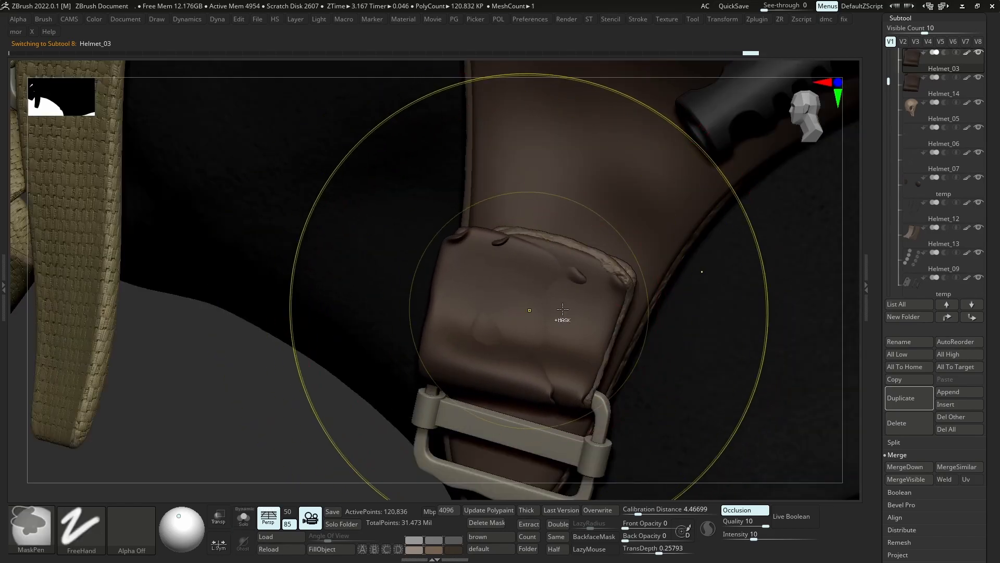
key("ctrl+z")
Delete the Helmet_14 copy, then duplicate the Helmet_03 leather tabs again and hide the original
key("shift+ctrl+s")
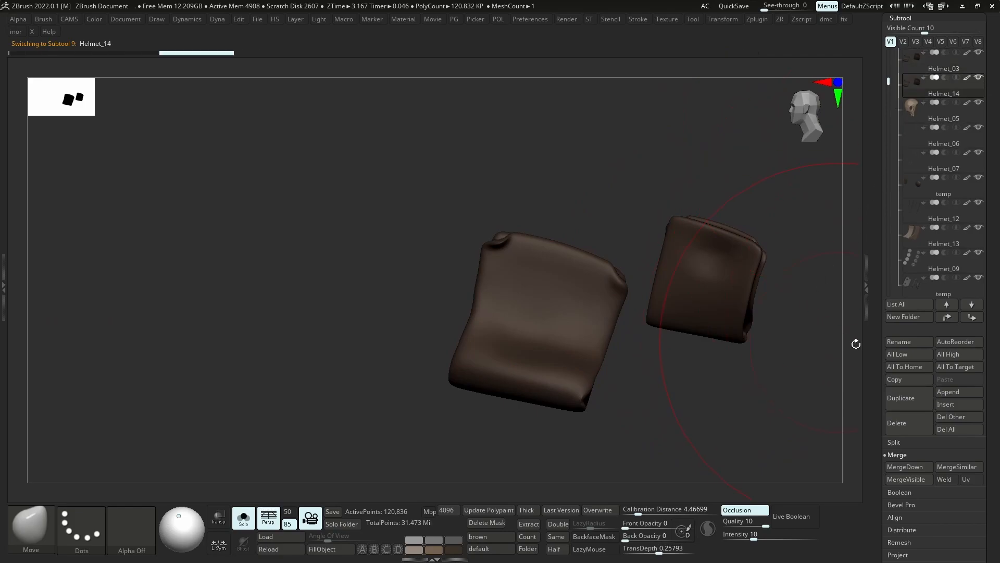
left_click(904, 423)
left_click(813, 448)
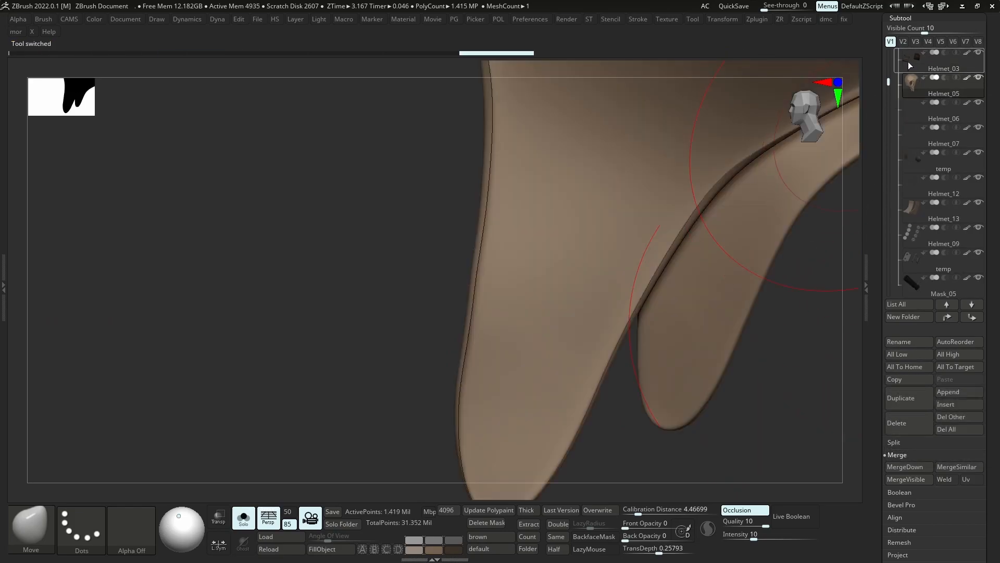
left_click(896, 404)
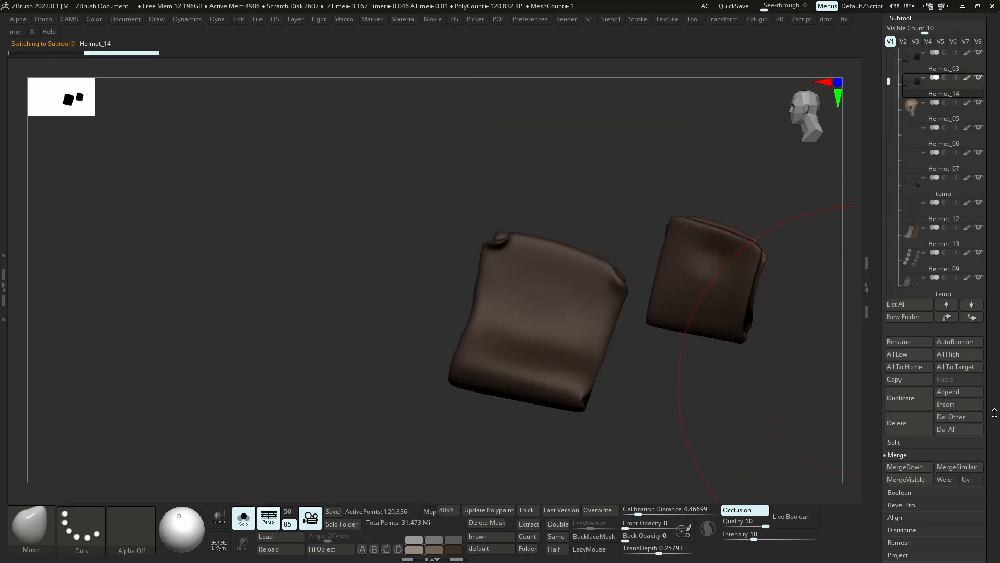
left_click_drag(993, 413, 980, 351)
left_click_drag(990, 295, 988, 422)
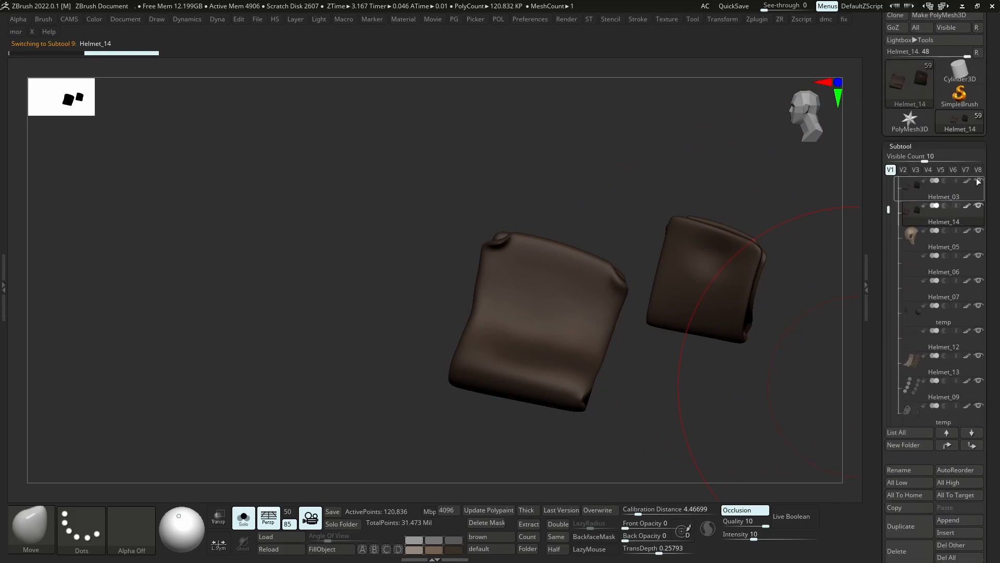
left_click_drag(996, 252, 992, 170)
Choose the close single stitch brush and set its draw size to 6 for the front leather tab
left_click_drag(912, 553, 909, 510)
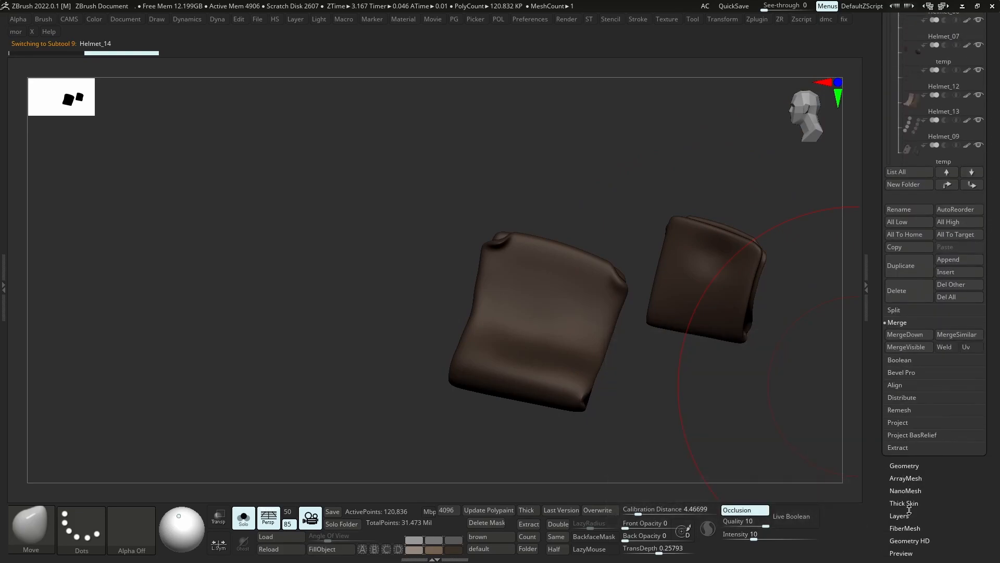
key("s")
key("s")
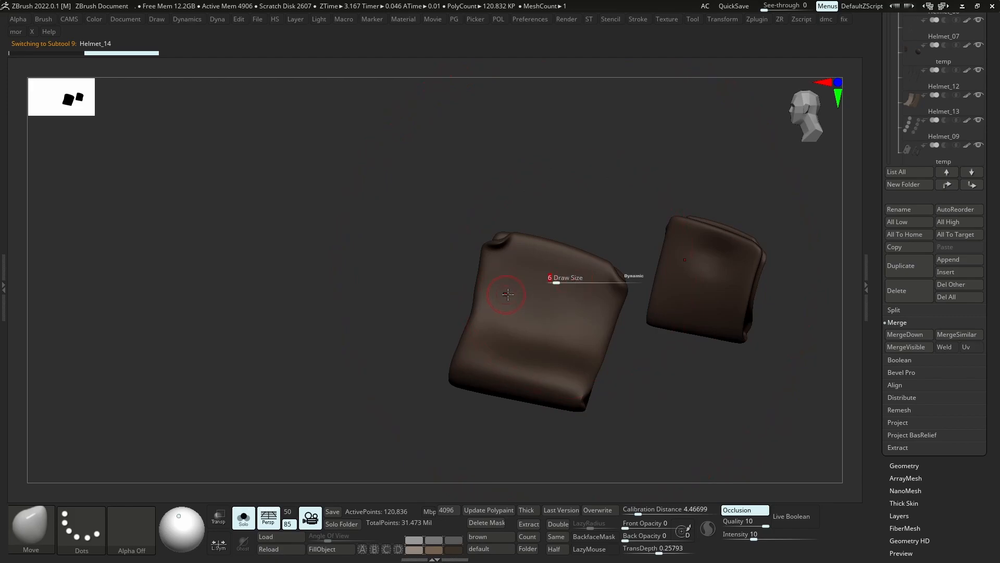
key("b")
left_click(761, 163)
key("shift+s")
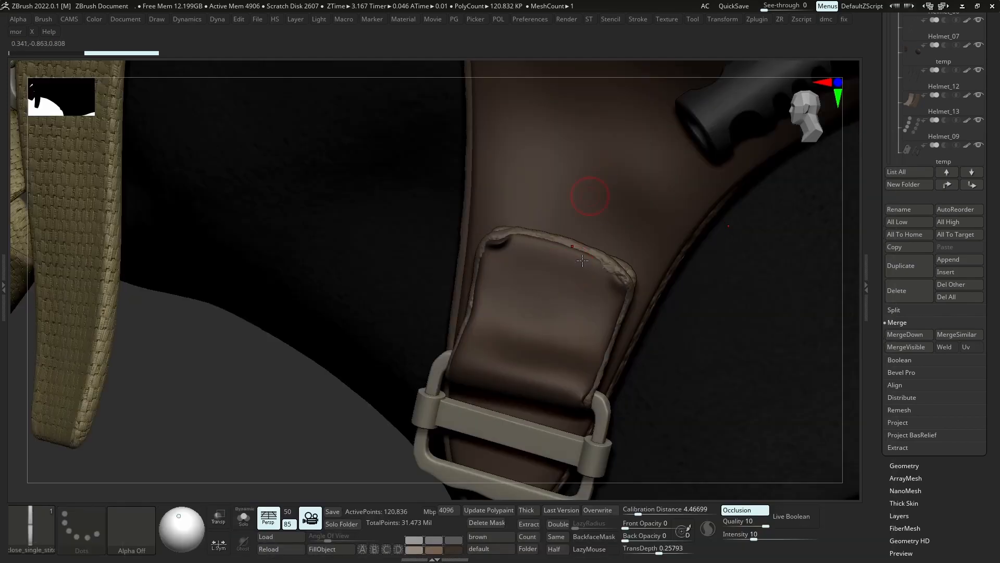
key("s")
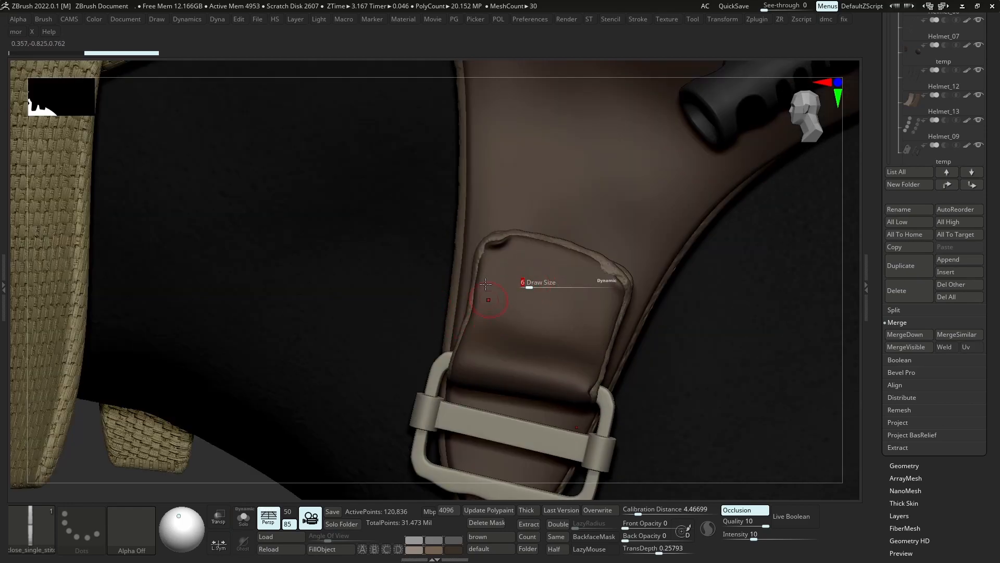
right_click_drag(522, 336, 515, 330)
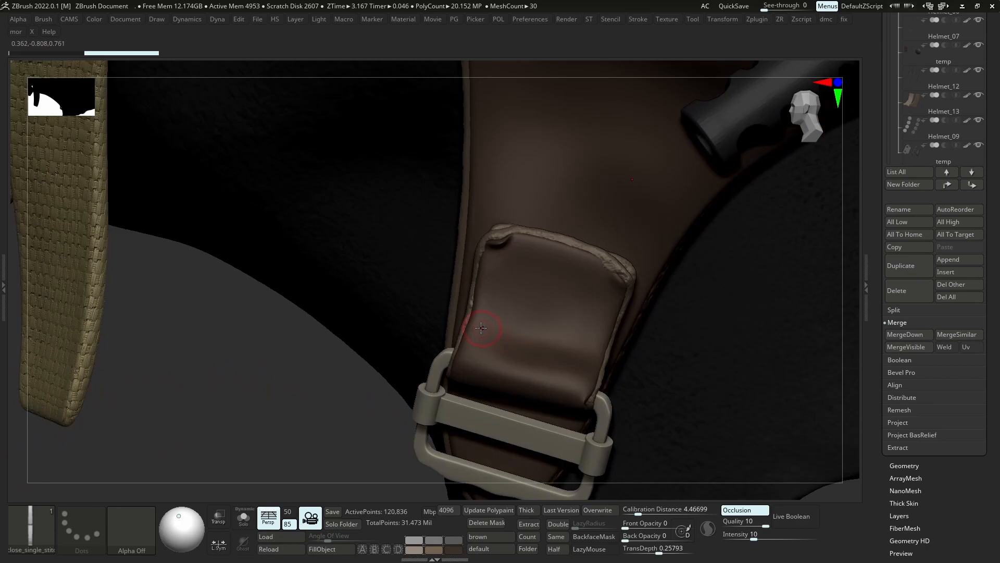
Try a row of stitches across the leather tab and delete the lower subdivision levels of Helmet_14
left_click_drag(473, 325, 527, 339)
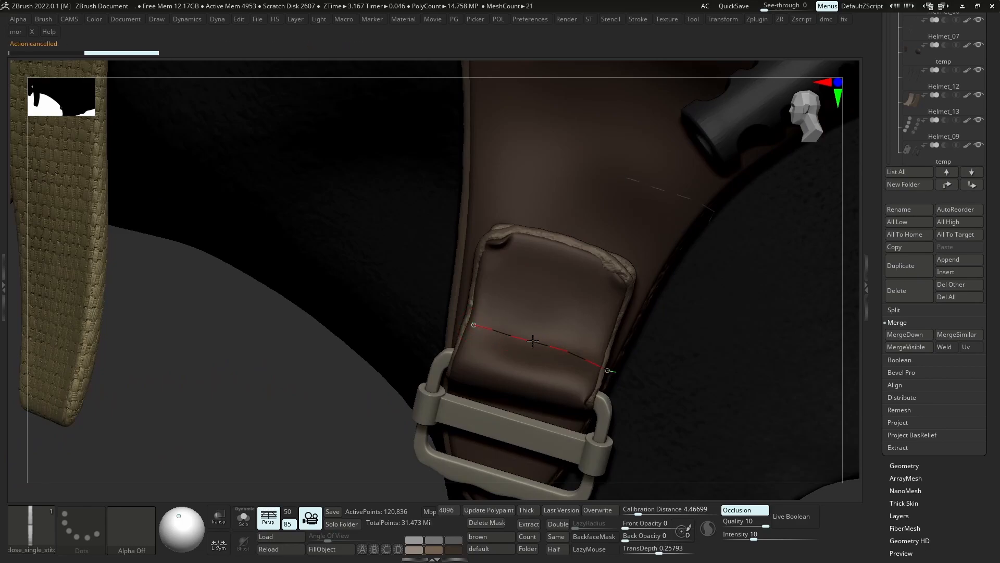
left_click(533, 341)
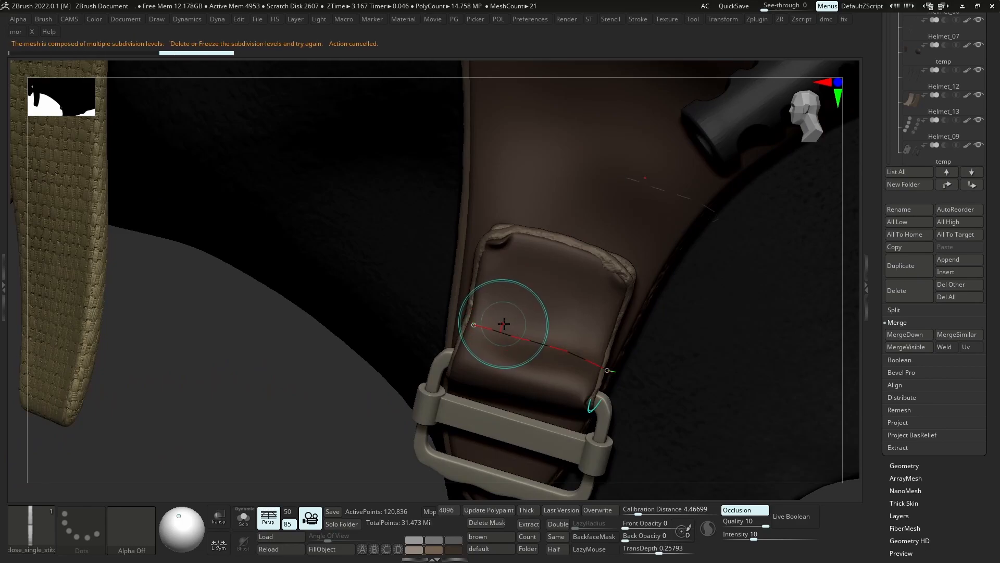
left_click(911, 468)
left_click(914, 67)
left_click(907, 18)
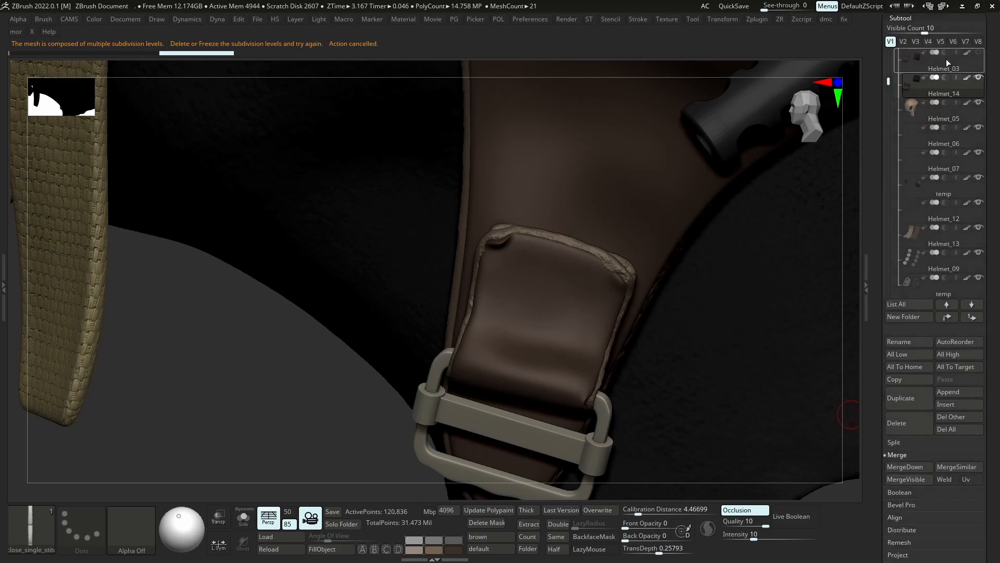
Undo the test stitches and lay a new stitch row along the front leather tab's upper edge
right_click_drag(509, 254, 504, 250)
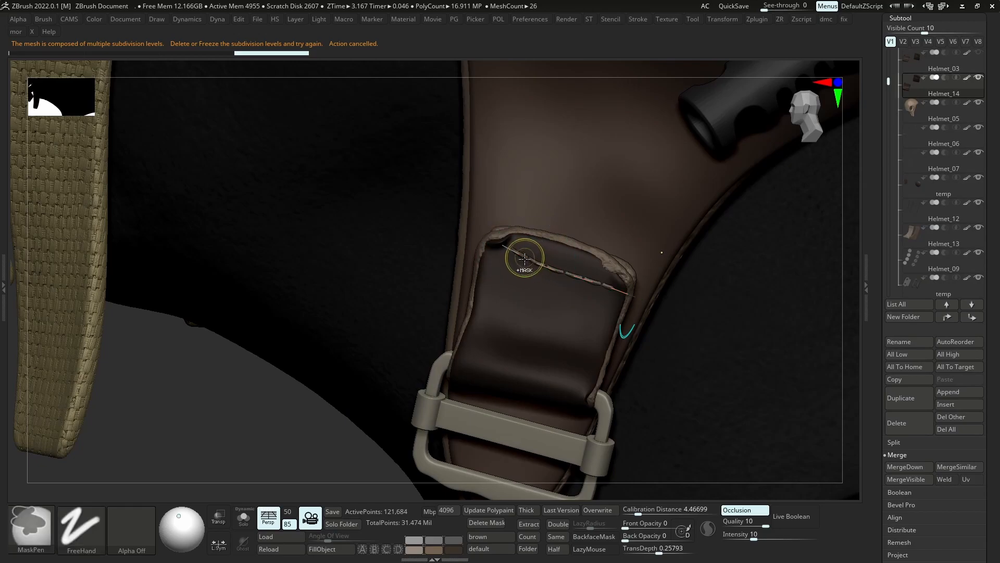
key("ctrl+z")
left_click_drag(490, 242, 539, 256)
left_click_drag(593, 272, 628, 287)
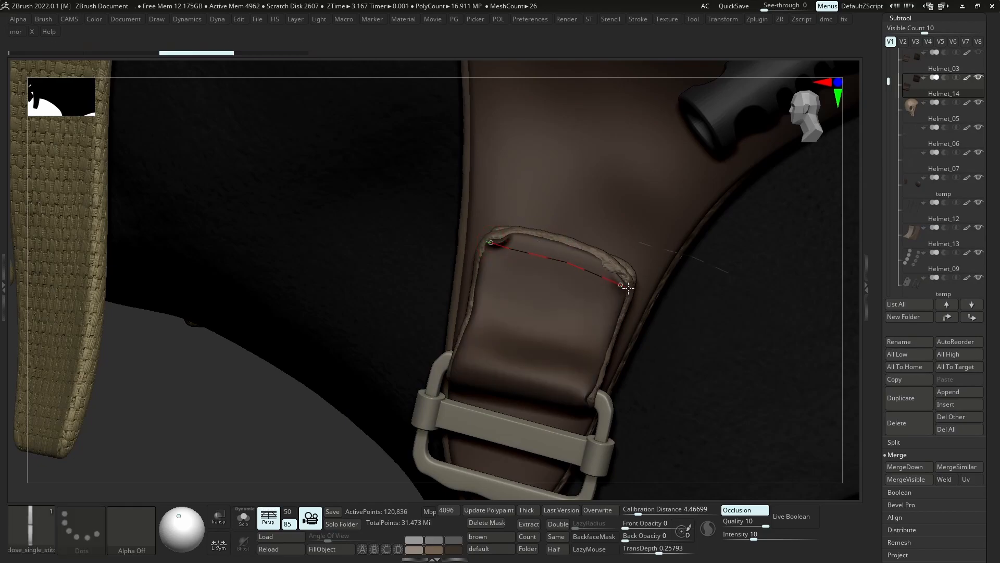
left_click(590, 305)
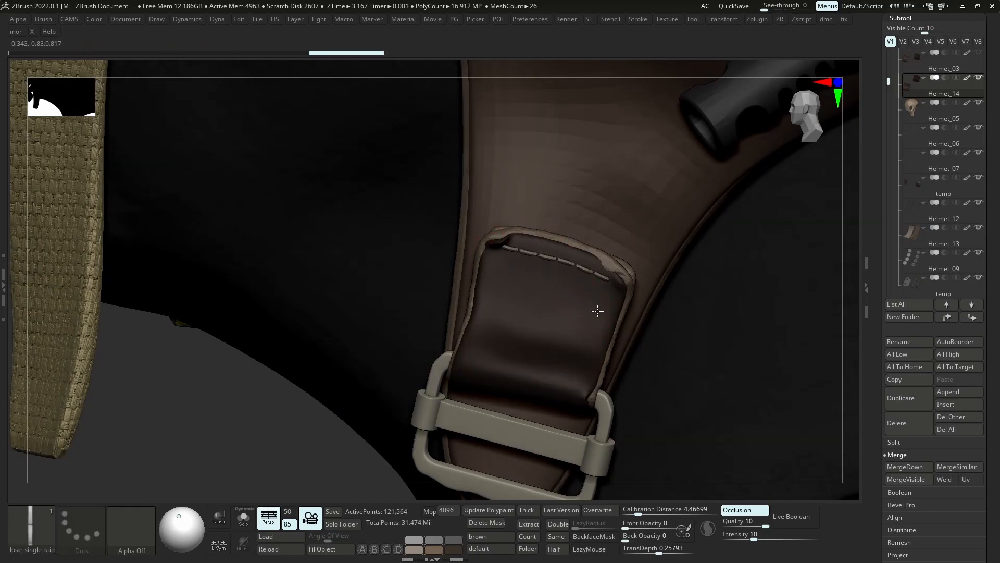
Isolate the Helmet_14 leather tabs and clear the mask left by the upper stitch row
right_click_drag(598, 311, 599, 333)
right_click_drag(569, 152, 578, 261, "ctrl")
mouse_move(729, 250)
right_mouse_down()
mouse_move(608, 262)
mouse_move(672, 292)
mouse_move(672, 451)
mouse_move(553, 296)
right_mouse_up()
key("shift+s")
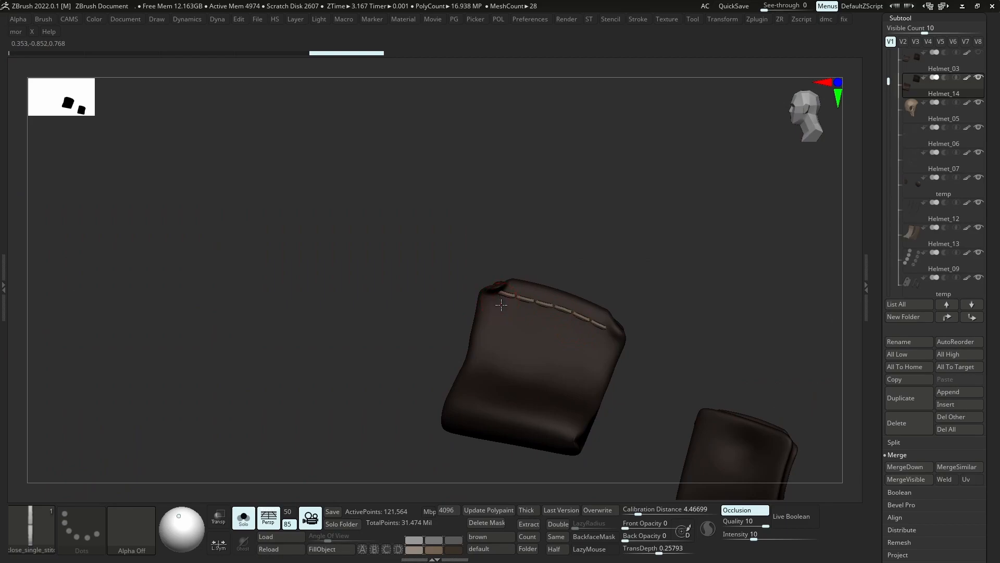
left_click_drag(523, 230, 532, 240, "ctrl")
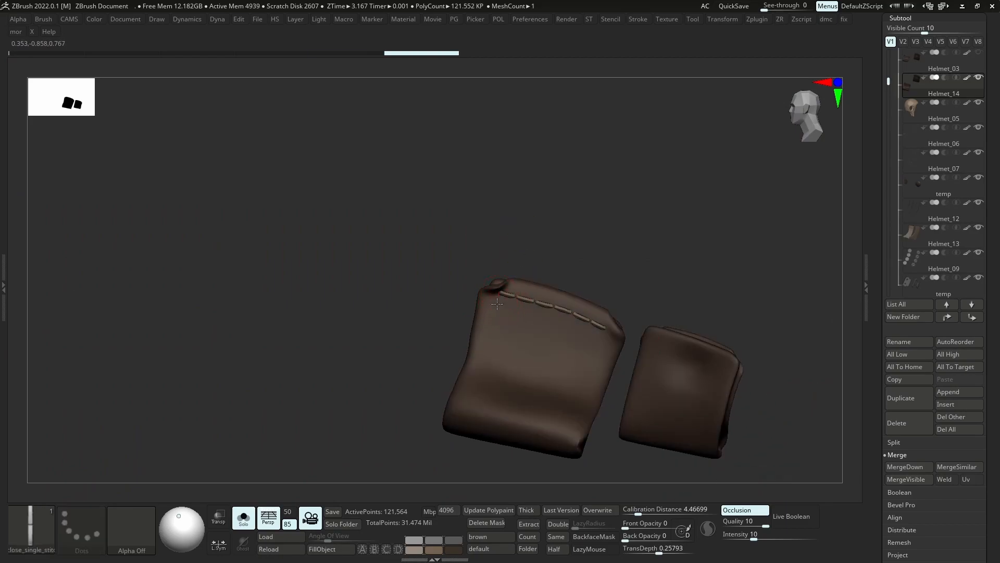
Lay a stitch row down the tab's left side, undoing the first attempt and restarting above the upper corner
left_click_drag(468, 391, 470, 386)
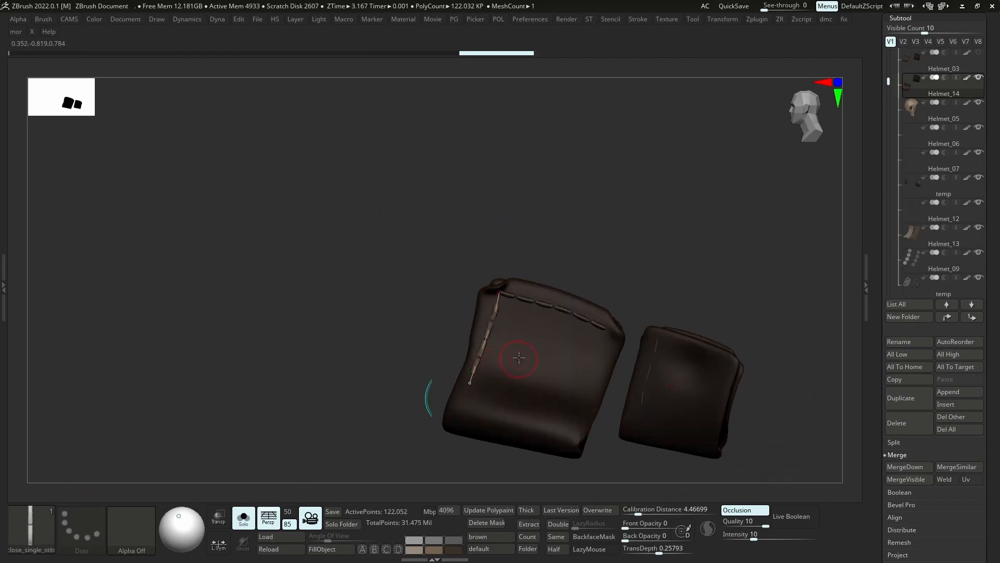
left_click(499, 304, "ctrl")
left_click_drag(500, 293, 505, 285)
left_click(540, 356)
right_click_drag(592, 374, 590, 383)
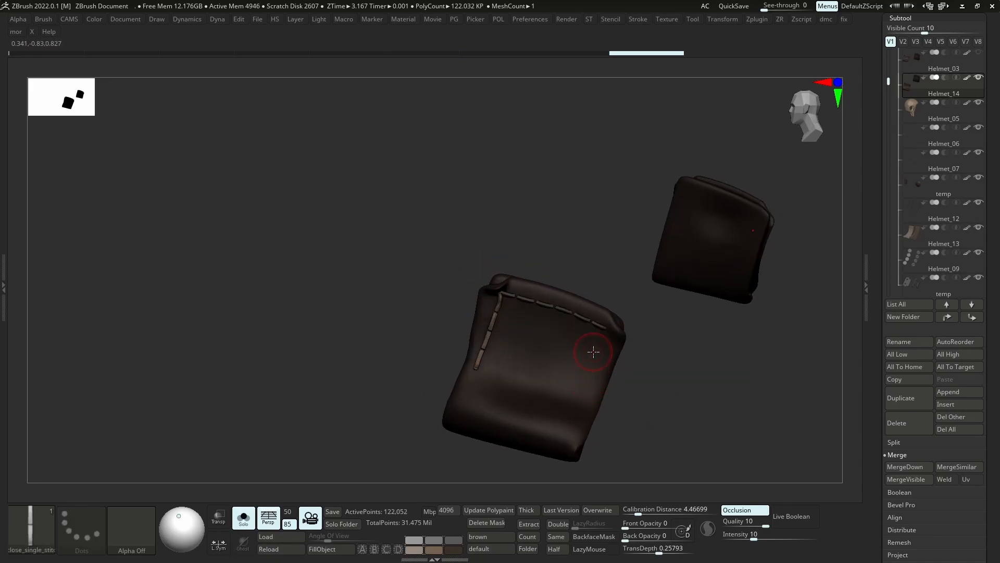
key("ctrl+z")
key("ctrl+z")
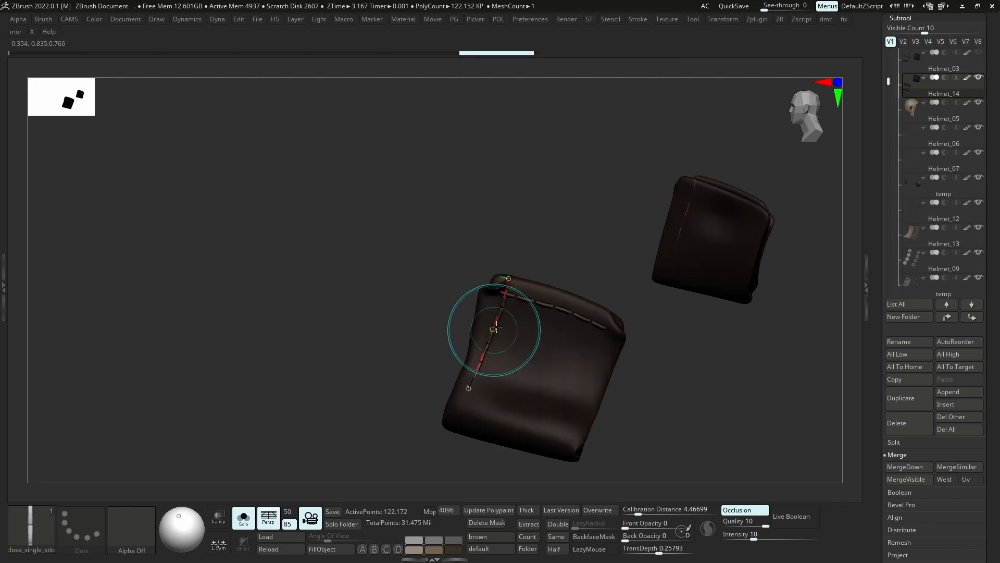
left_click(495, 314)
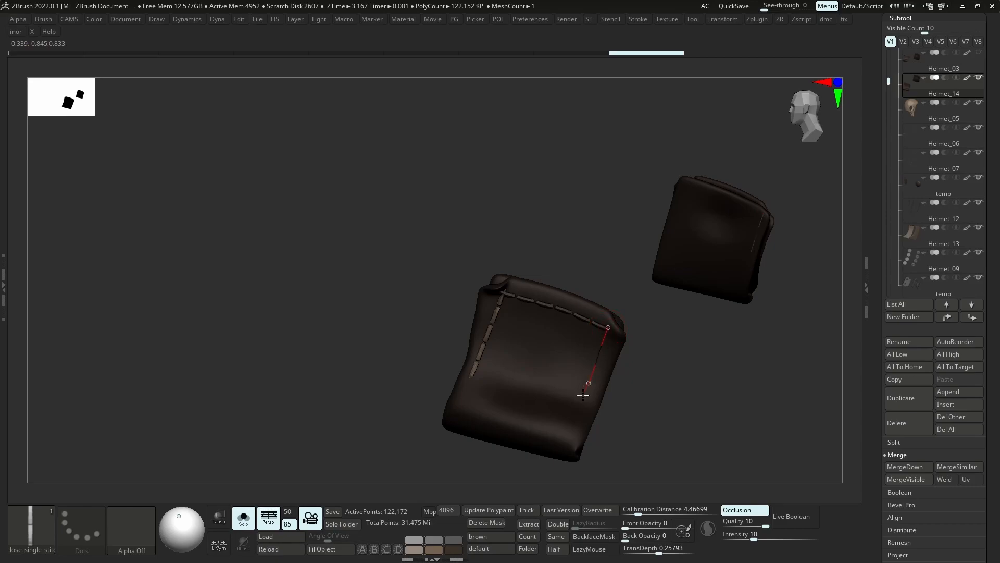
Lay a stitch row down the tab's right side and align its start with the upper row's corner
left_click_drag(569, 427, 569, 428)
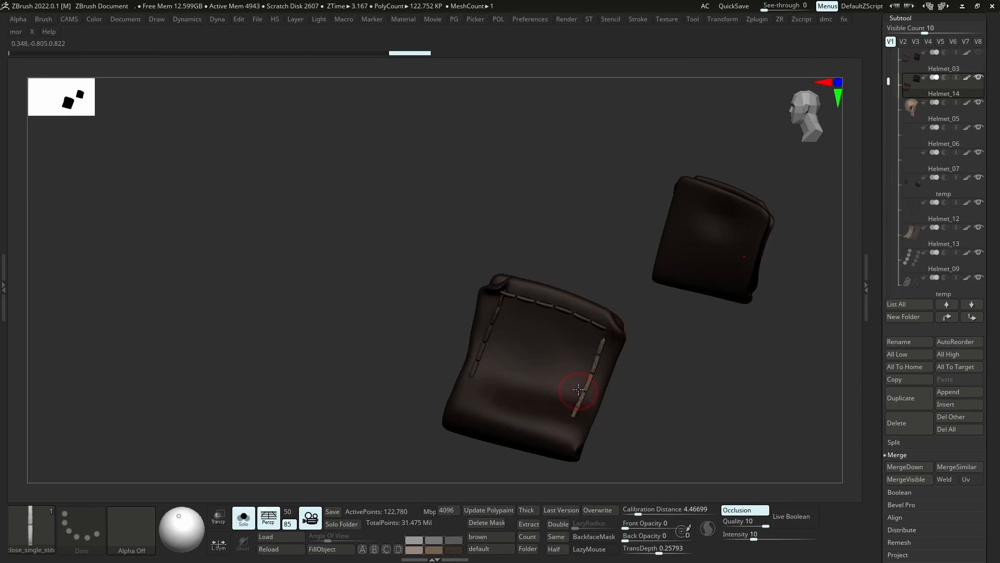
left_click_drag(611, 331, 609, 323)
mouse_move(562, 359)
right_mouse_down()
mouse_move(552, 385)
mouse_move(493, 330)
mouse_move(509, 384)
mouse_move(513, 375)
right_mouse_up()
Try a stitch row across the lower part of the tab, compare it with the whole helmet and undo it
key("space")
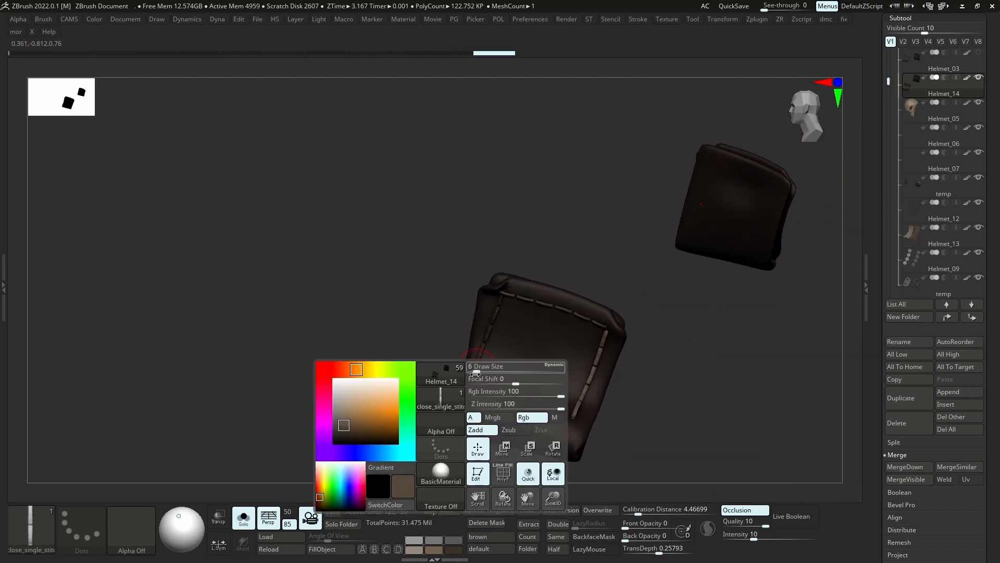
left_click_drag(589, 416, 592, 419)
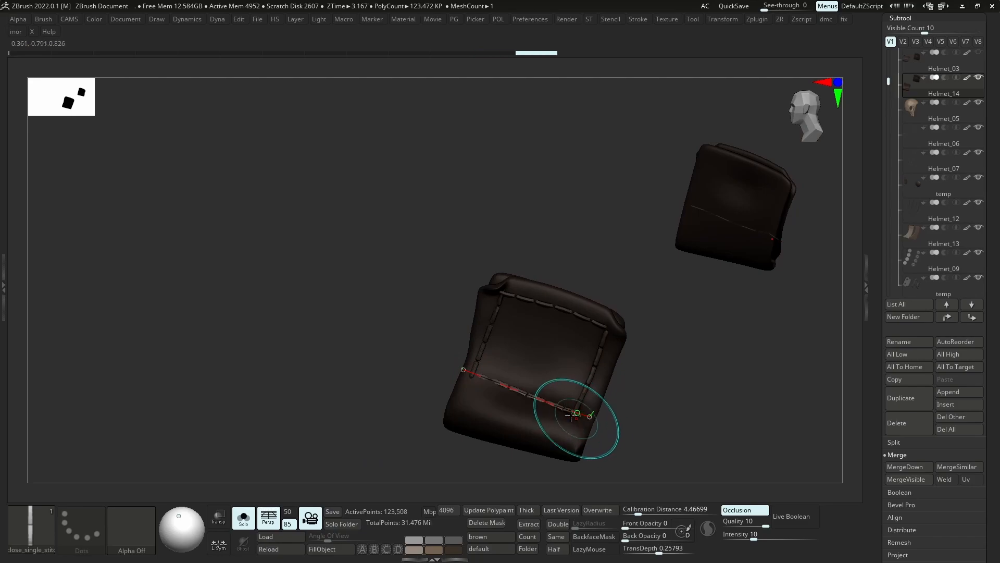
left_click(557, 364)
key("s")
right_click_drag(533, 208, 528, 125, "ctrl")
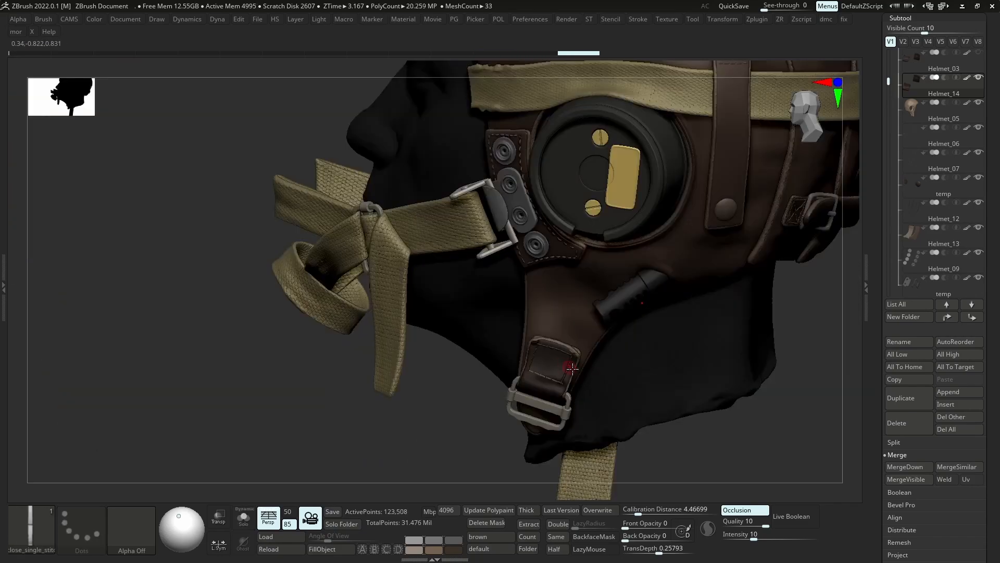
right_click_drag(562, 374, 638, 494, "ctrl")
key("ctrl+z")
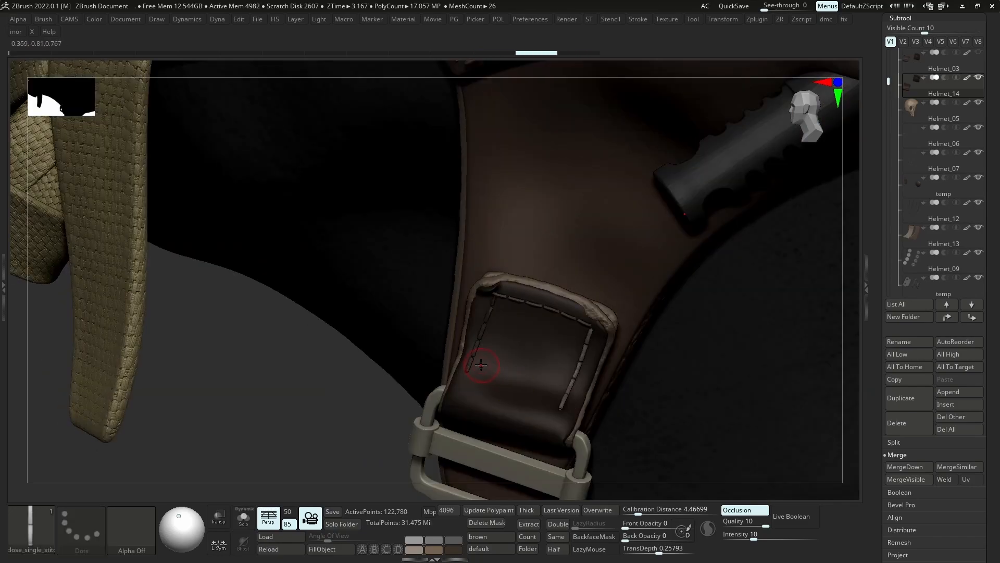
Lay a lower stitch row across the isolated tab to join the two side rows
left_click_drag(505, 373, 516, 377)
key("ctrl+z")
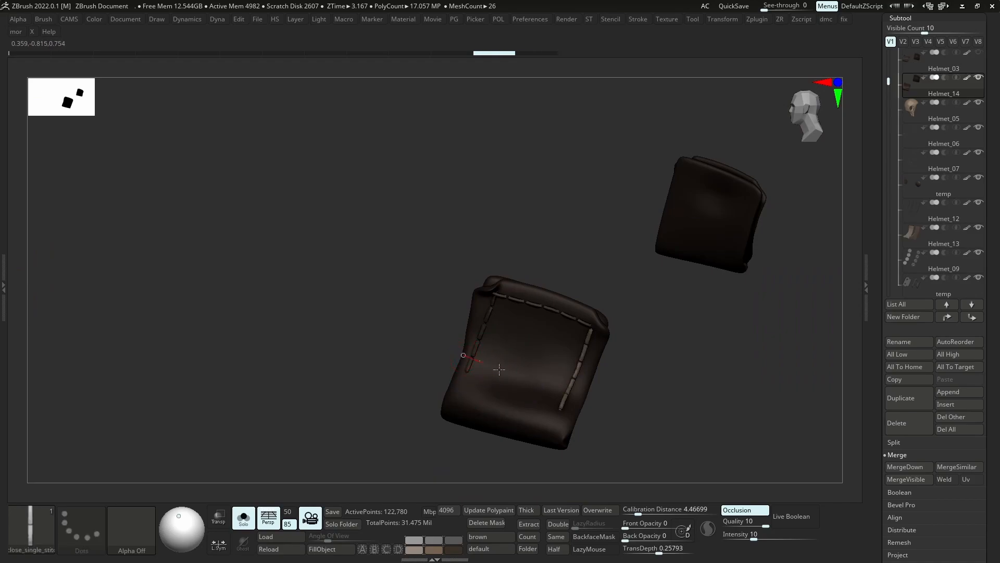
left_click_drag(586, 399, 584, 399)
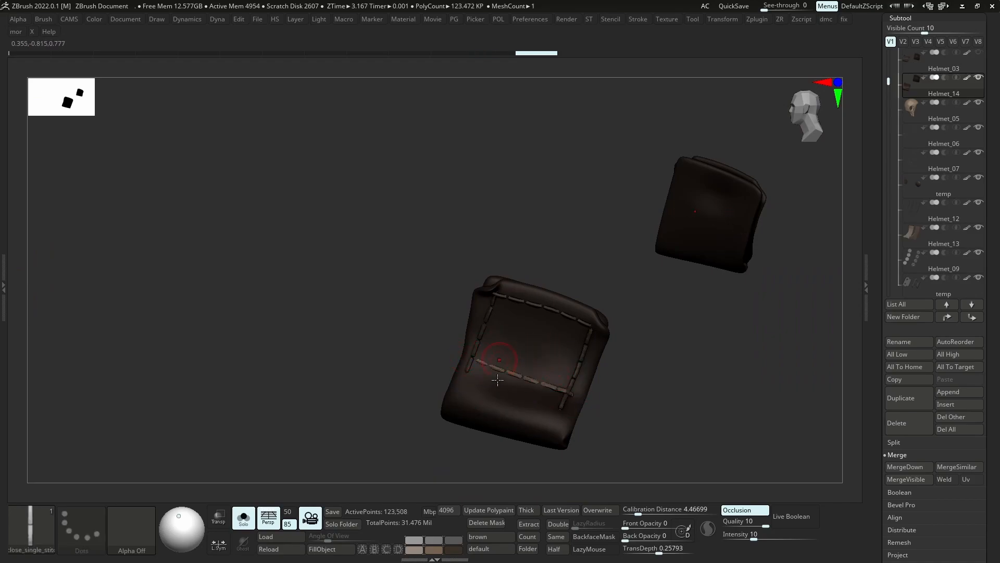
Lay a diagonal stitch row between the lower-left and upper-right corners of the stitched frame
right_click_drag(497, 380, 495, 338)
left_click_drag(473, 359, 467, 358)
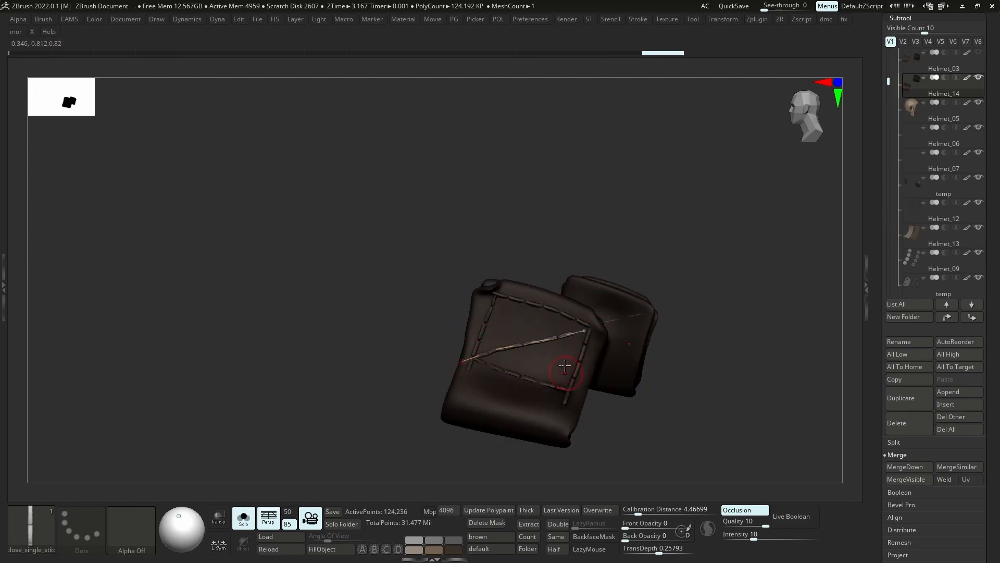
left_click(585, 331)
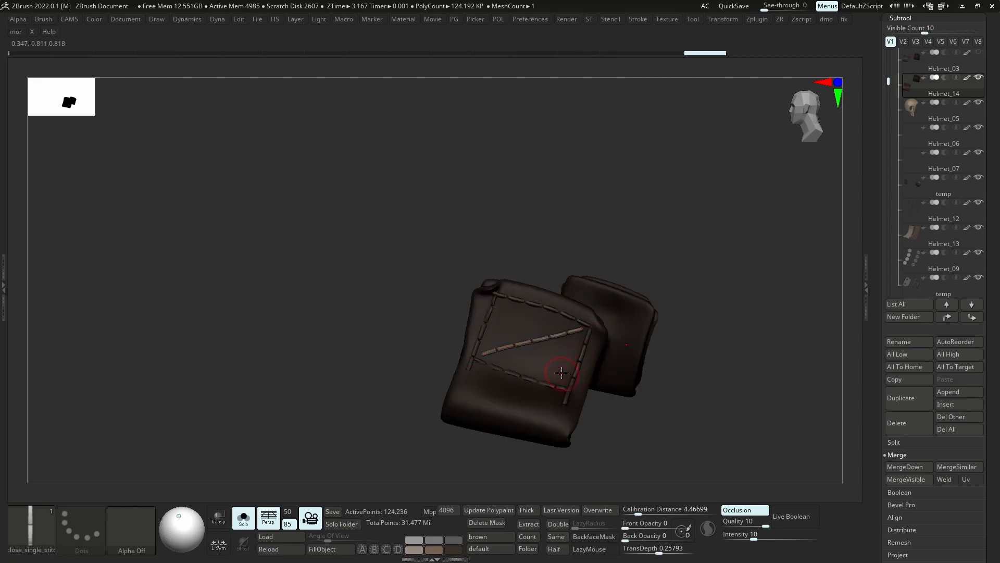
left_click(560, 386)
right_click_drag(495, 296, 505, 296)
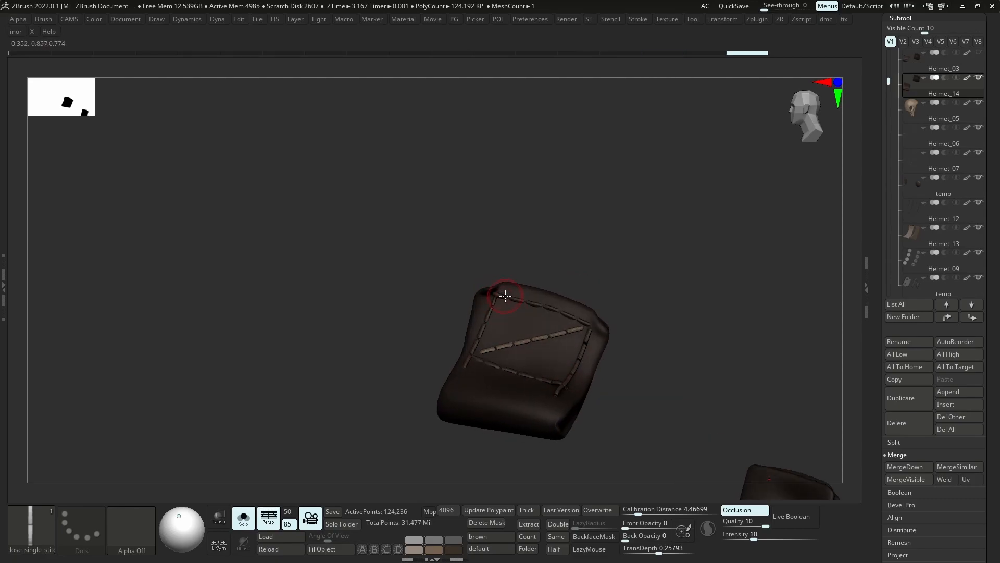
Complete the stitched X with the opposite diagonal and add a second parallel row just below the lower row
left_click_drag(570, 394, 570, 396)
mouse_move(565, 341)
right_mouse_down()
mouse_move(557, 375)
mouse_move(551, 307)
mouse_move(537, 344)
right_mouse_up()
left_click(560, 391, "ctrl+shift")
left_click(573, 386, "ctrl+shift")
key("alt+s")
key("alt+s")
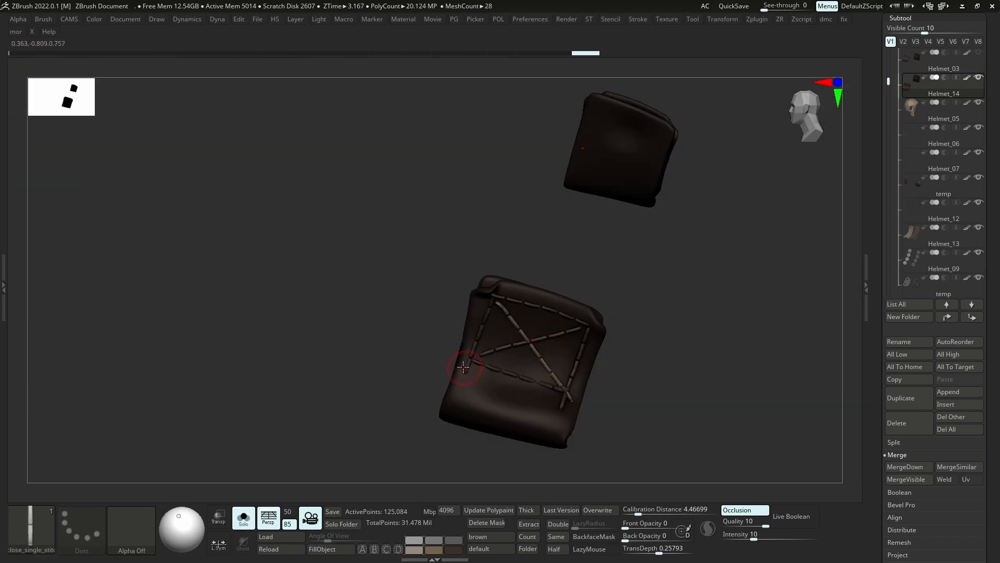
left_click_drag(575, 401, 576, 402)
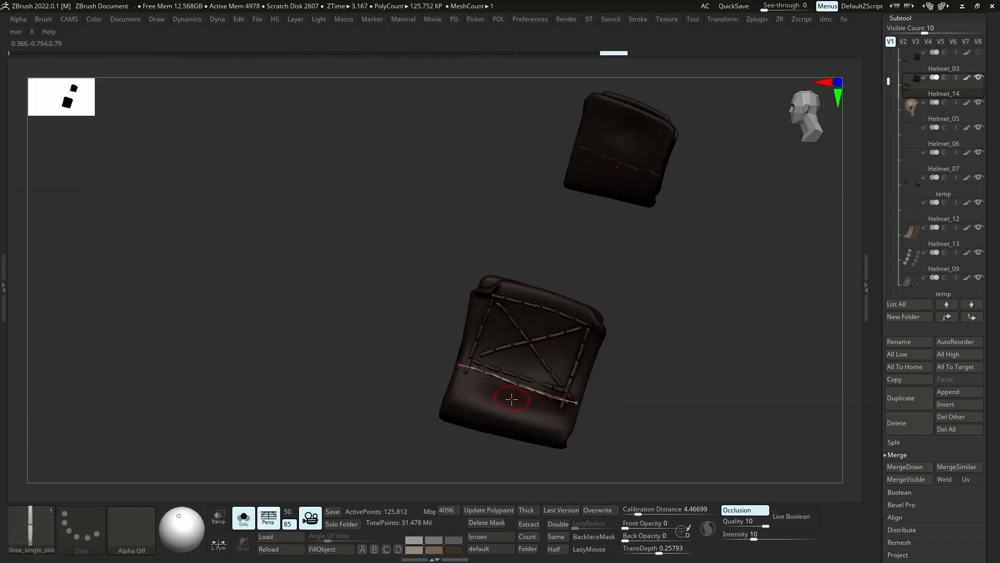
left_click(557, 408)
Switch from the close single stitch brush to the Move brush
key("b")
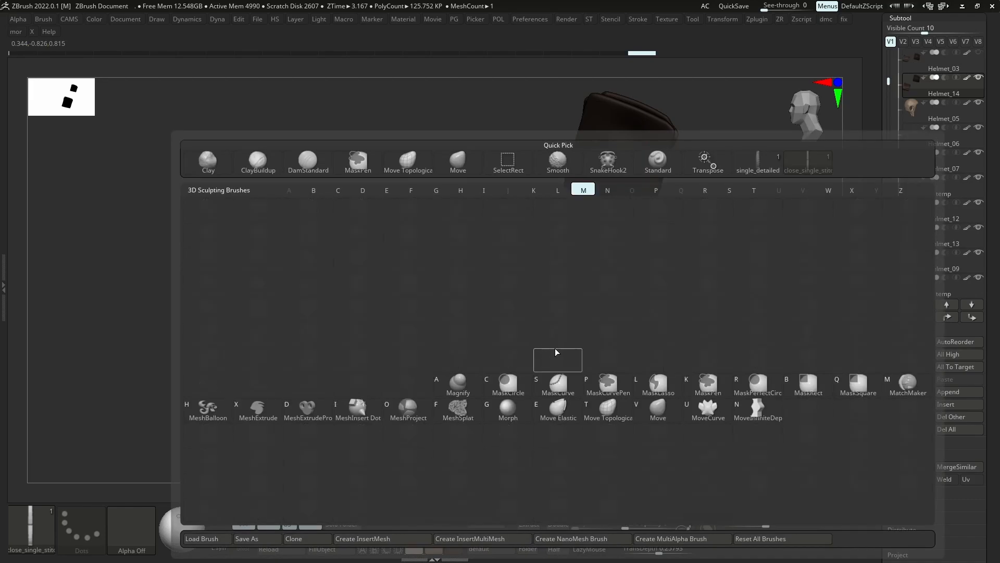
key("m")
key("v")
left_click(580, 342)
Show only the stitches of Helmet_14 and delete the hidden leather tab geometry
key("4")
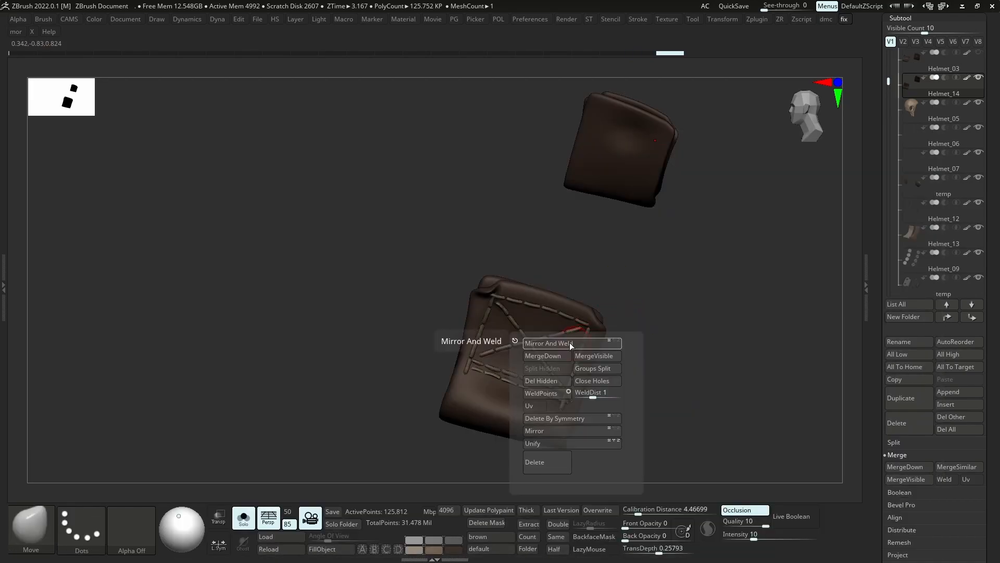
right_click_drag(557, 331, 561, 372, "ctrl")
left_click(557, 377, "ctrl+shift")
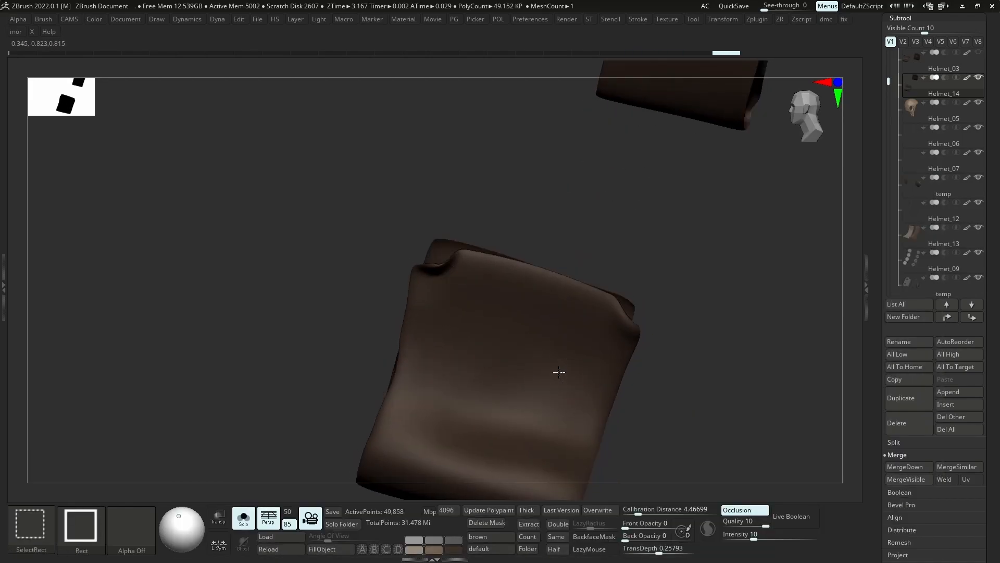
left_click(558, 373, "ctrl+shift")
left_click(561, 378, "ctrl+shift")
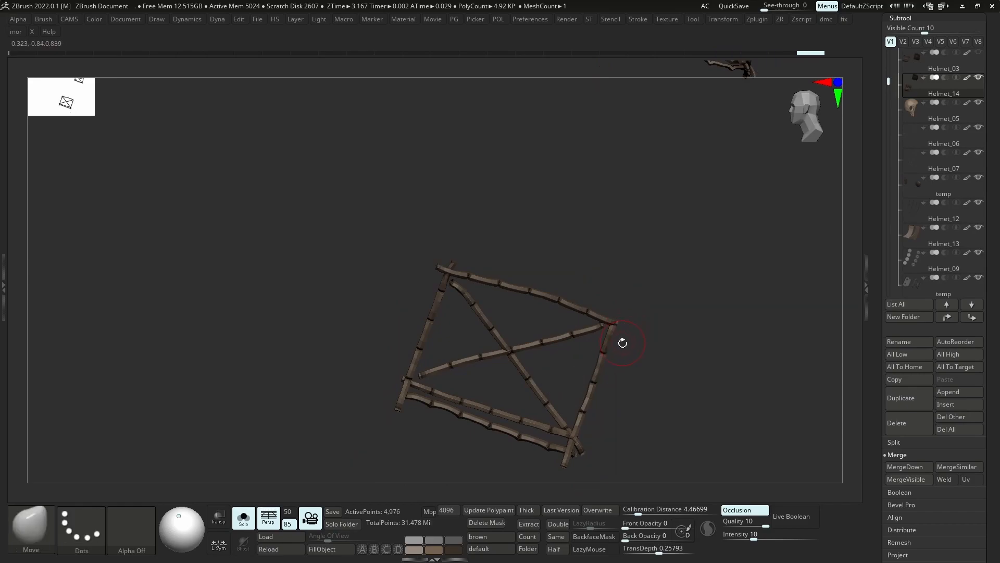
key("2")
left_click(594, 388)
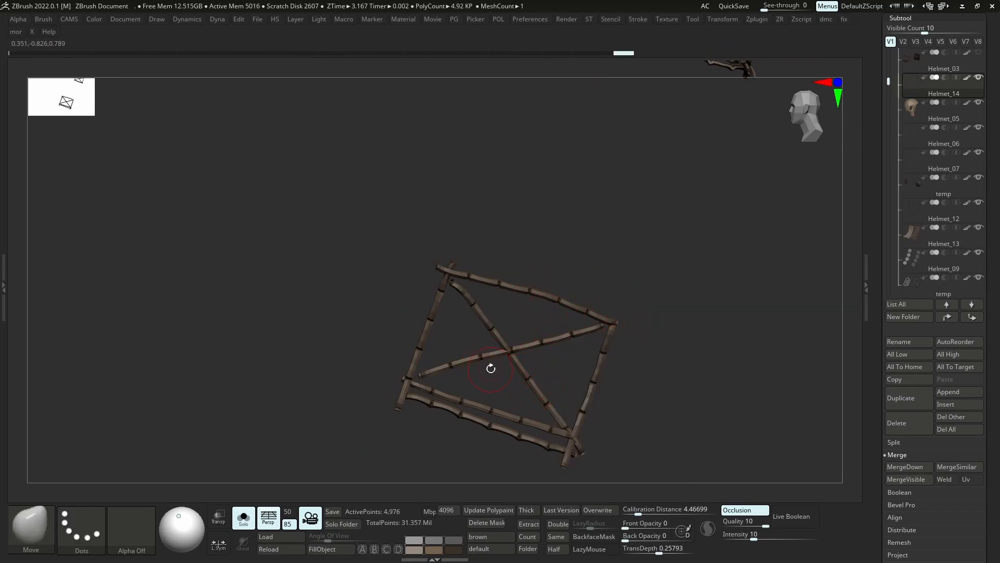
Reposition the crossing stitch ends at the lower right corner of the strap patch with the Move Topological brush
key("b")
key("m")
key("t")
key("shift+s")
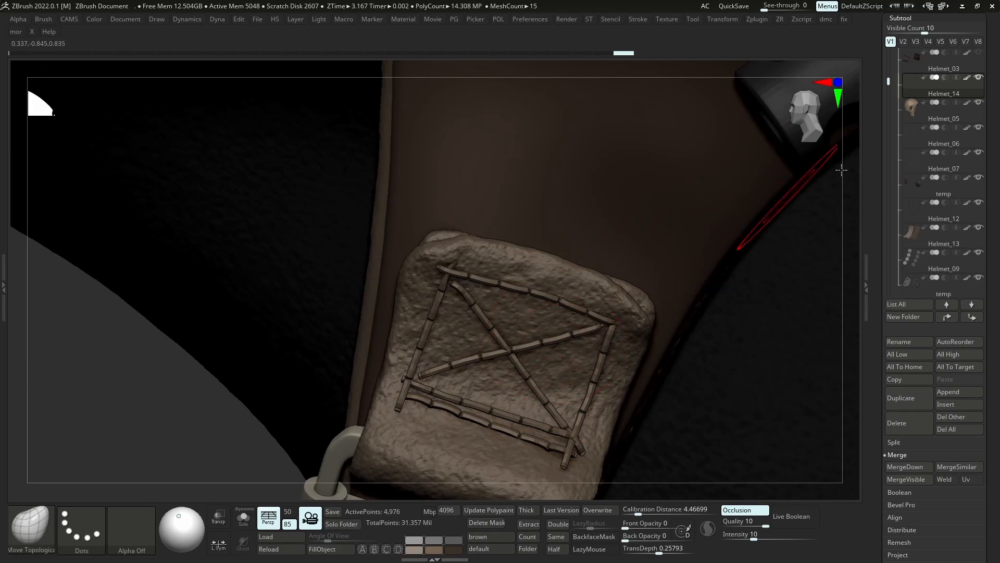
left_click(978, 52)
right_click_drag(556, 404, 561, 449)
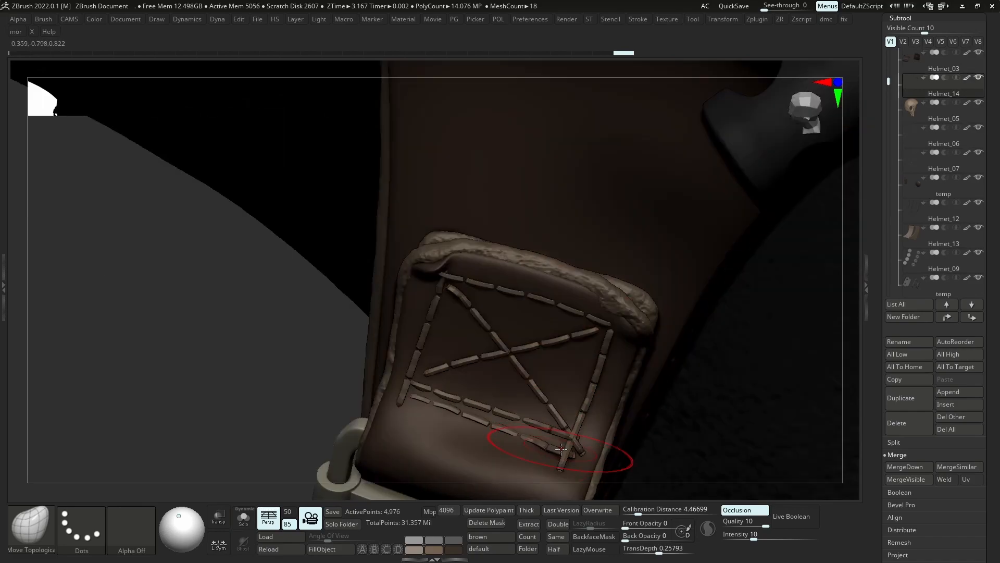
left_click_drag(562, 446, 564, 441)
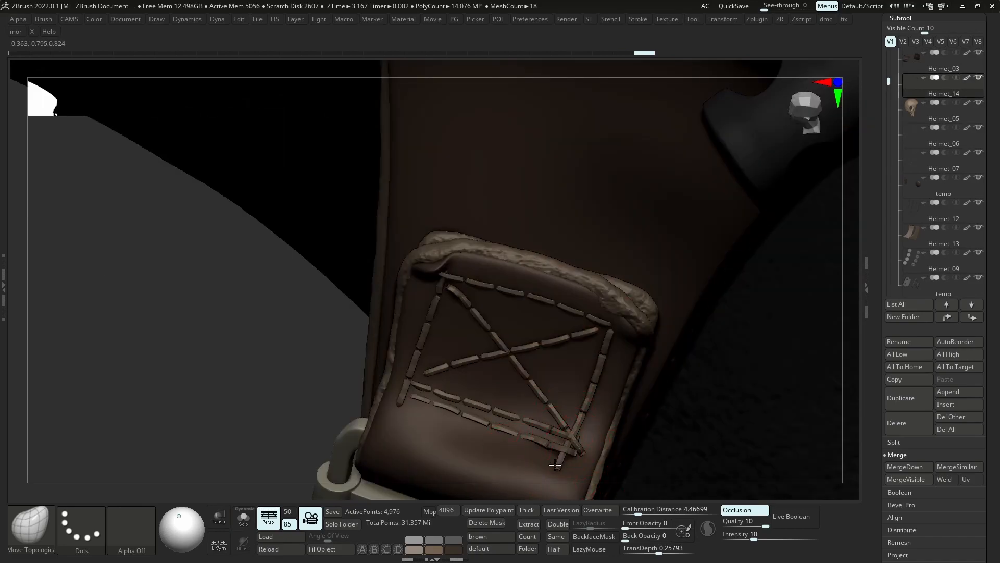
mouse_move(525, 479)
left_mouse_down()
mouse_move(550, 460)
mouse_move(583, 461)
left_mouse_up()
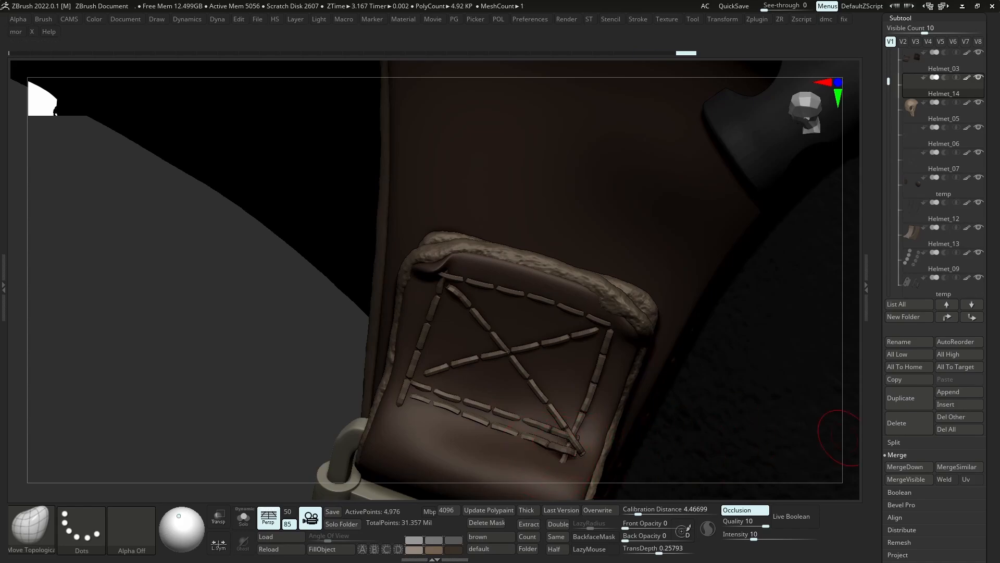
right_click_drag(700, 411, 710, 400)
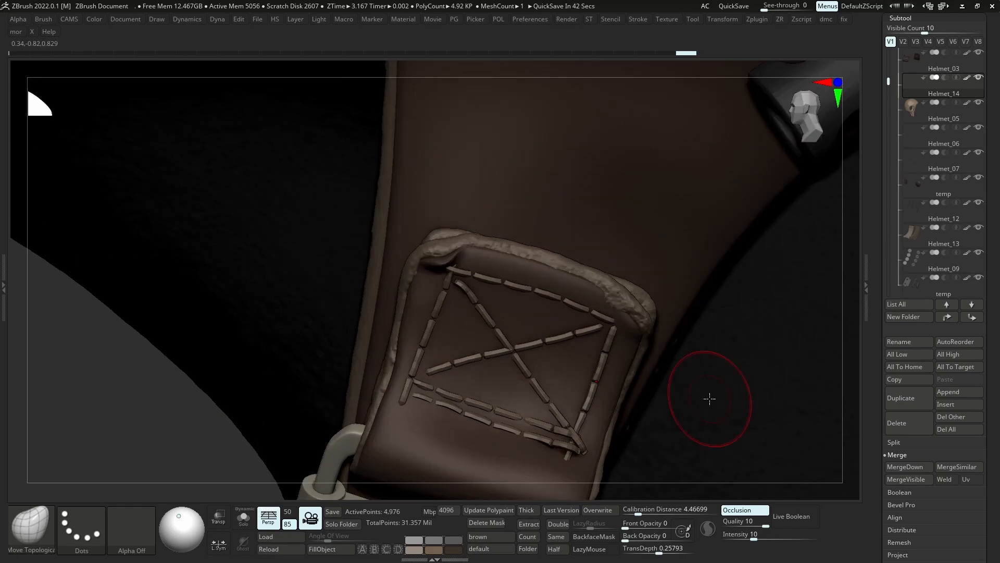
Resize the brush and align the stitch ends meeting at the patch's upper left corner
mouse_move(461, 256)
right_mouse_down()
mouse_move(469, 310)
mouse_move(466, 287)
right_mouse_up()
key("s")
key("s")
left_click(466, 286)
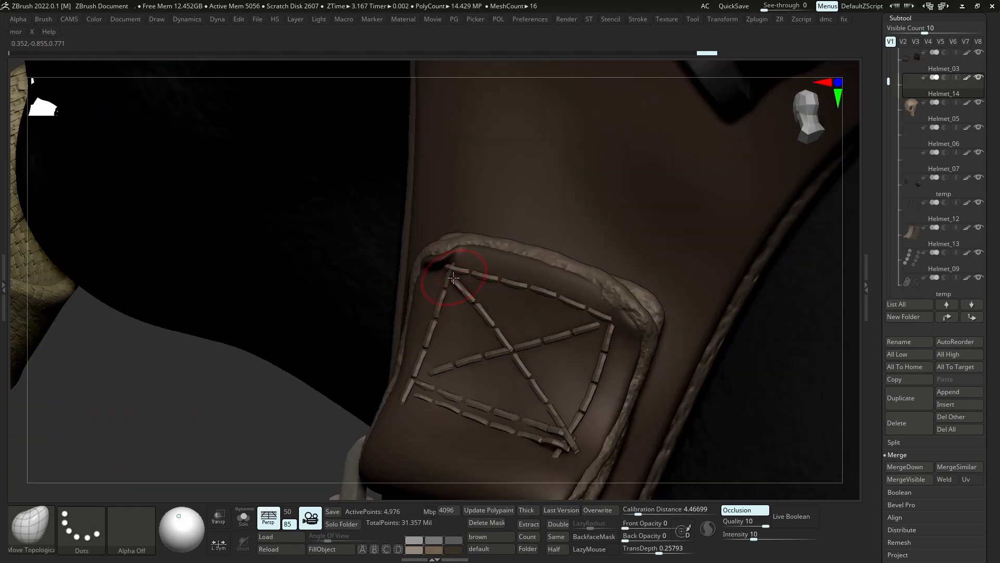
left_click_drag(458, 281, 452, 272)
mouse_move(448, 266)
right_mouse_down()
mouse_move(452, 257)
mouse_move(452, 266)
right_mouse_up()
key("s")
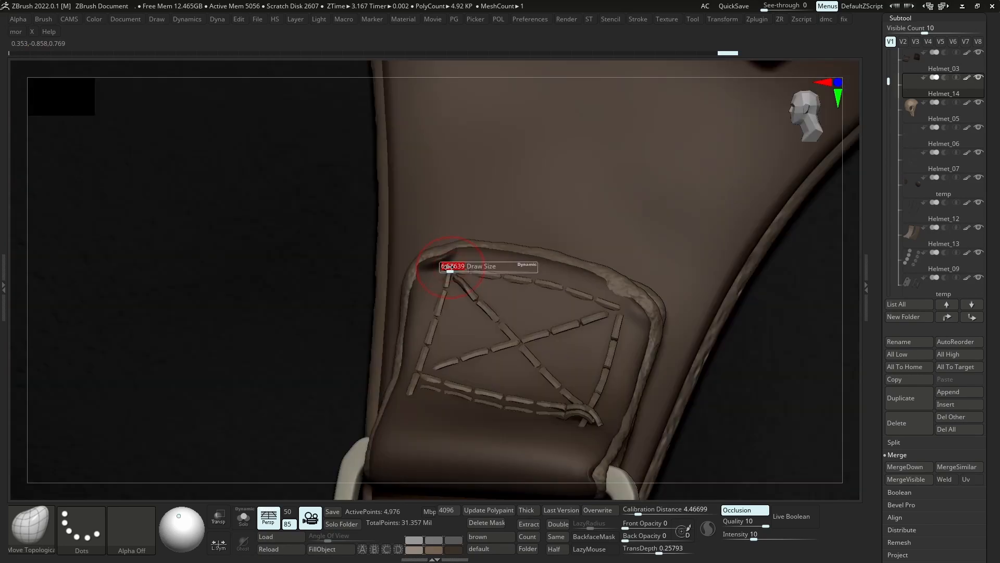
left_click_drag(451, 268, 444, 267)
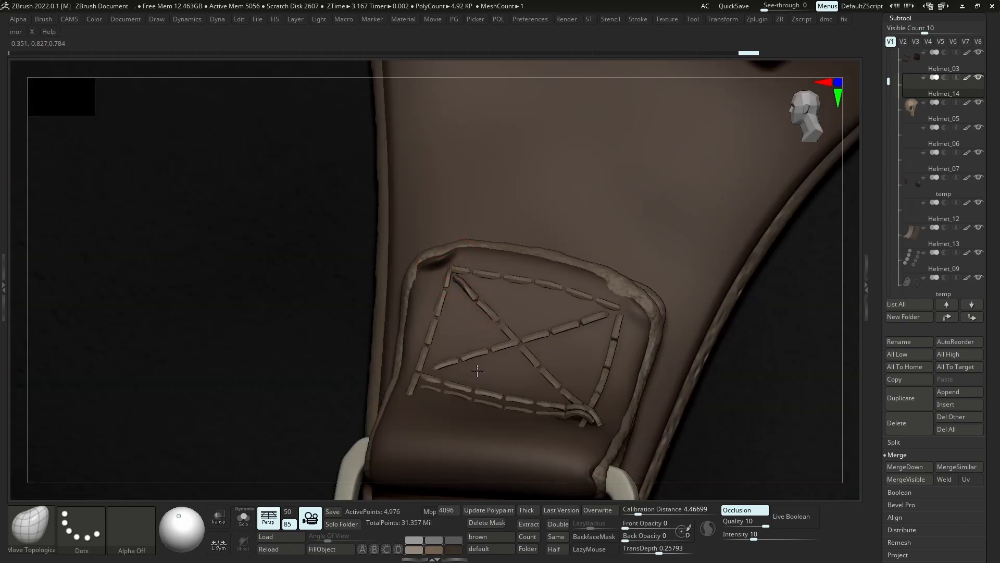
Pull in the overhanging stitch ends at the patch's lower corners so they meet the stitched rectangle's corners
right_click_drag(477, 370, 570, 419)
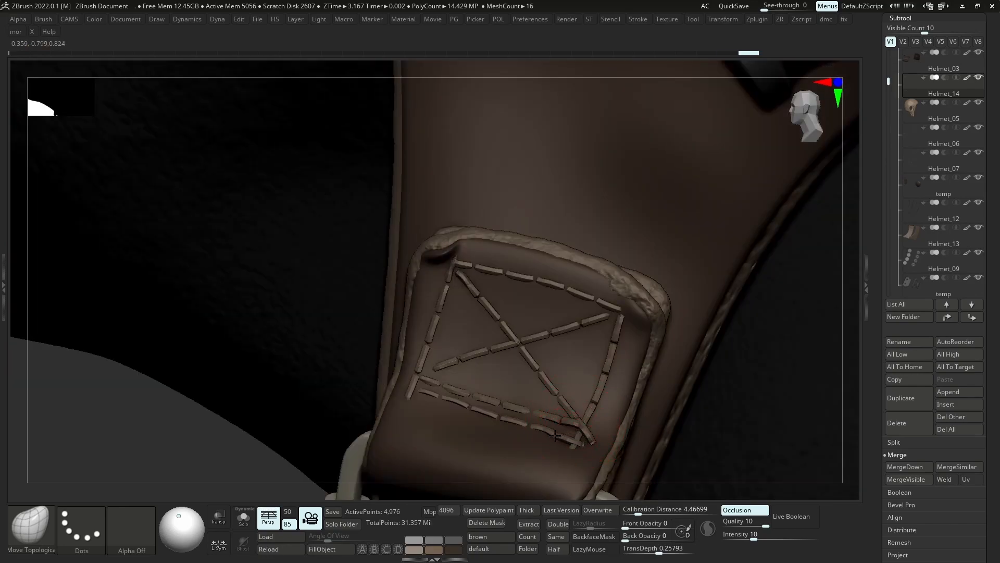
left_click_drag(565, 422, 571, 426)
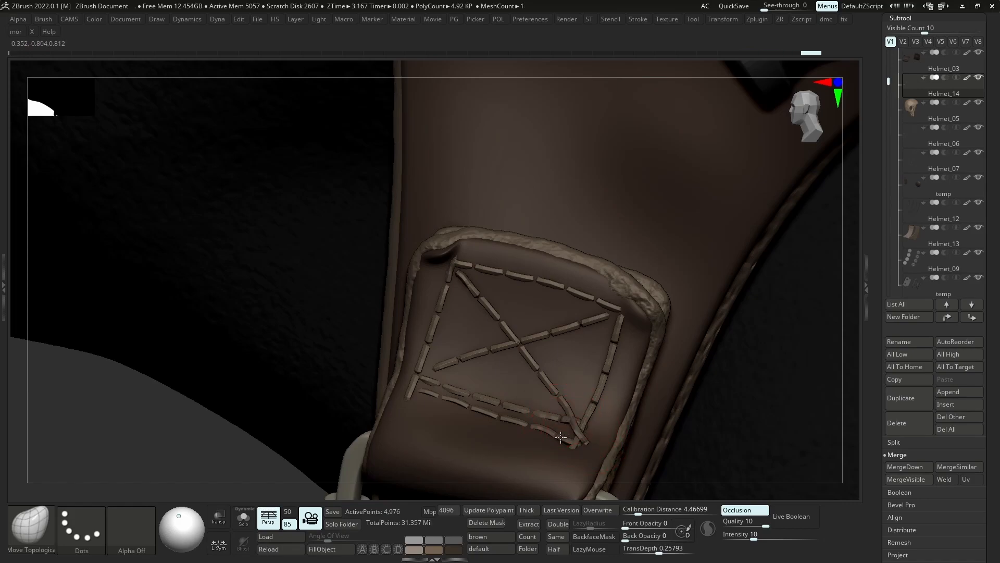
right_click_drag(560, 436, 469, 411)
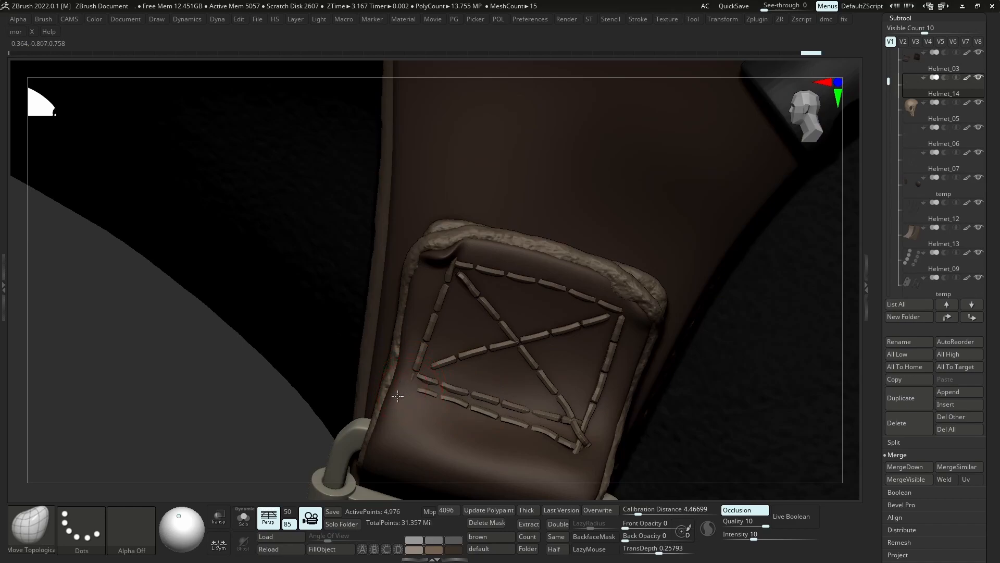
key("ctrl+z")
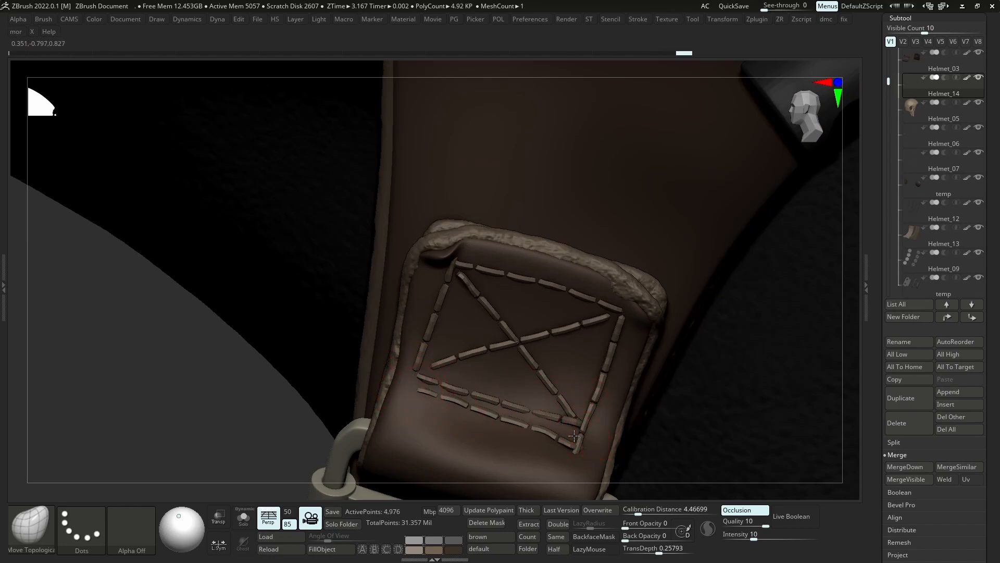
left_click_drag(574, 447, 583, 439)
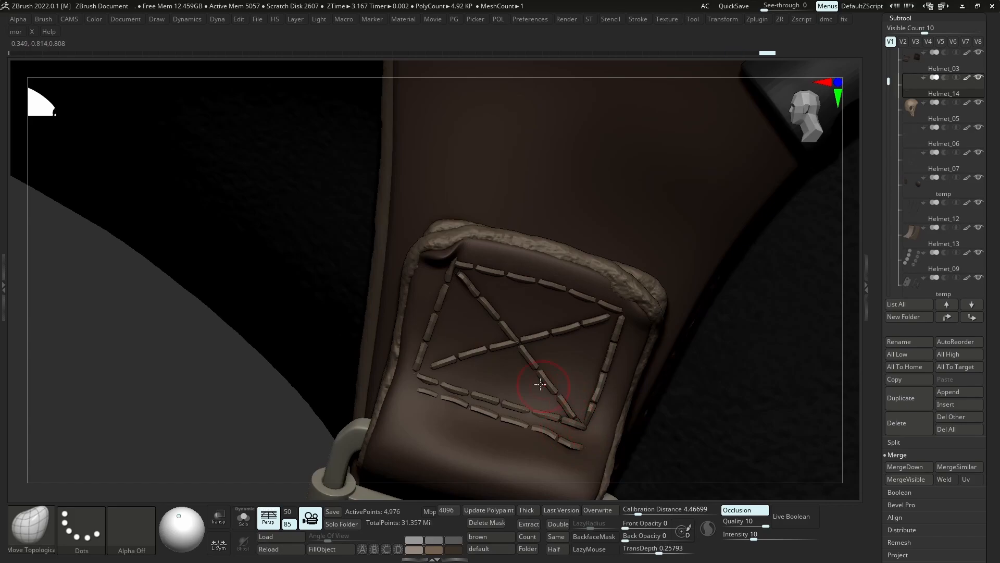
Adjust the brush size and reshape the outermost lower stitch row so it runs evenly alongside the row above it
key("s")
left_click_drag(508, 392, 530, 392)
right_click_drag(435, 374, 418, 390)
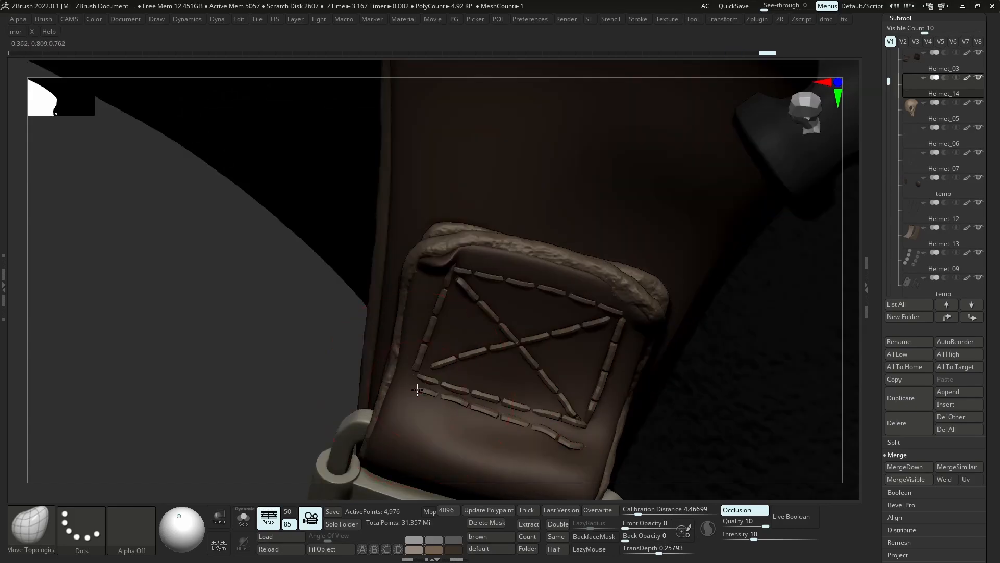
left_click_drag(419, 392, 452, 402)
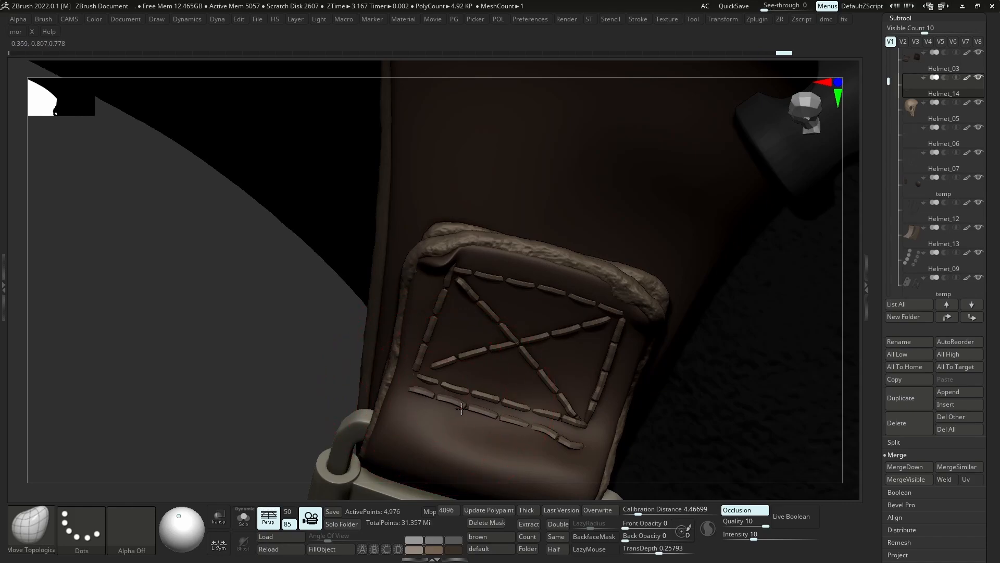
key("s")
left_click_drag(568, 434, 555, 434)
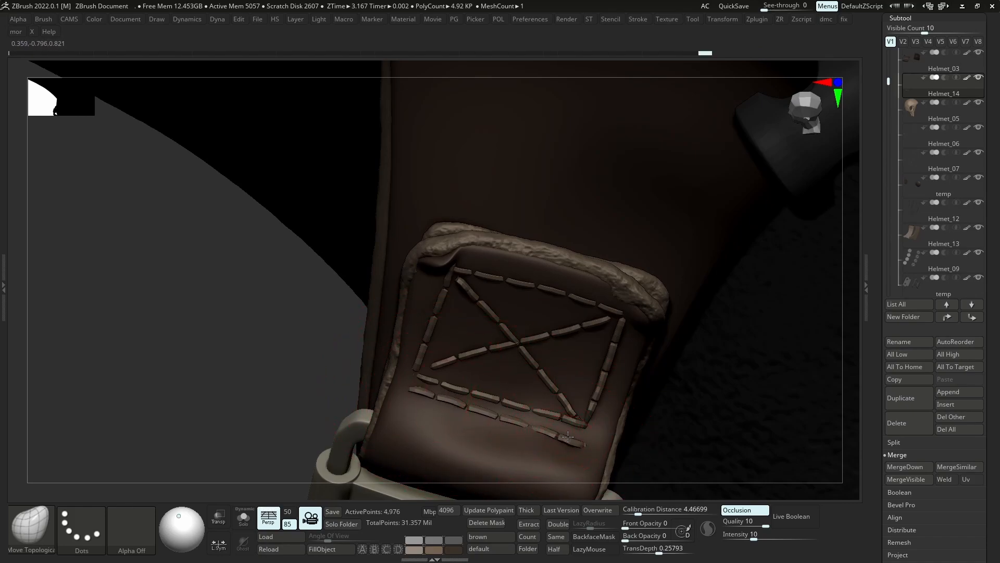
key("s")
left_click_drag(582, 443, 584, 448)
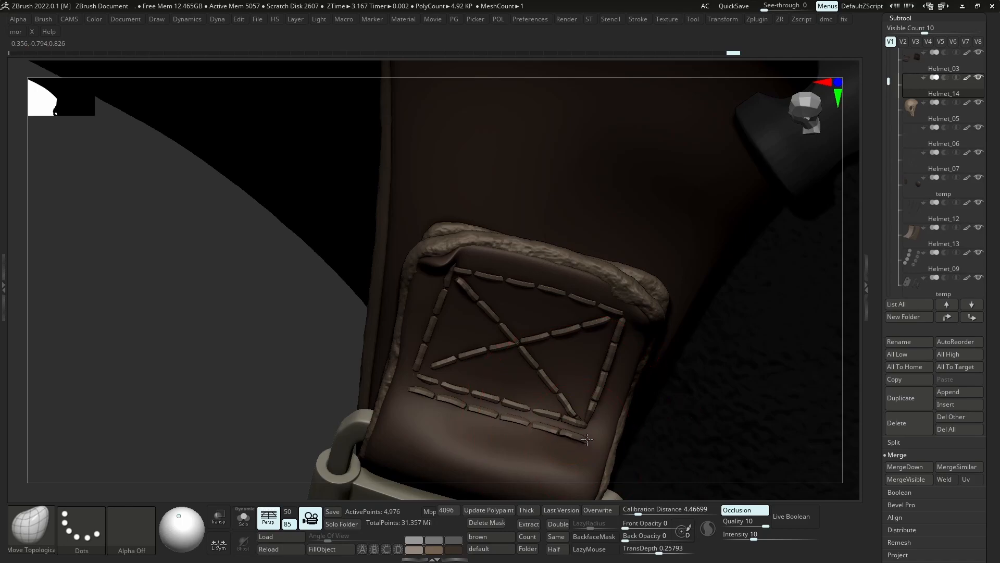
key("s")
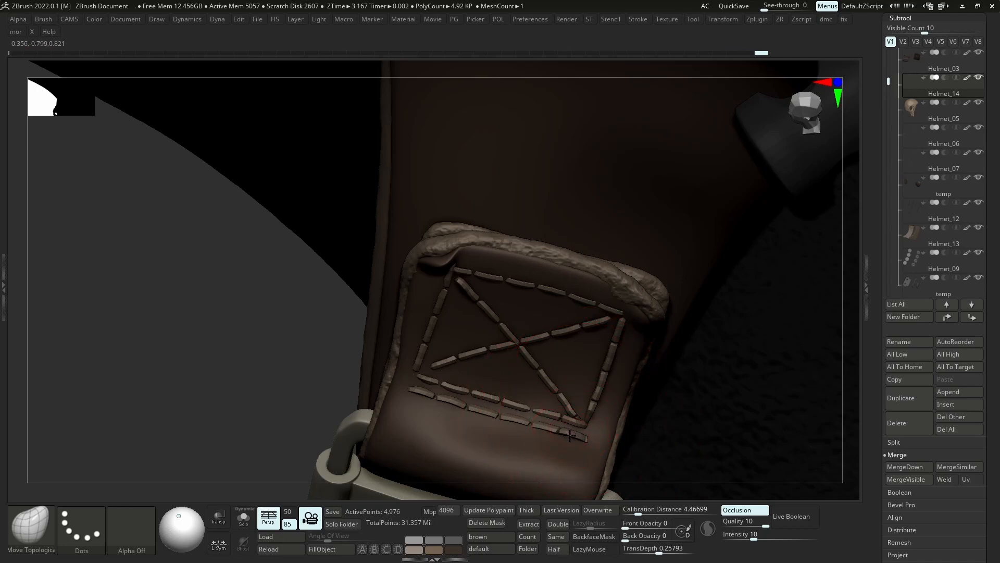
Examine the strap patch's cross stitching from several angles and compare it with the rest of the helmet
right_click_drag(546, 392, 568, 342)
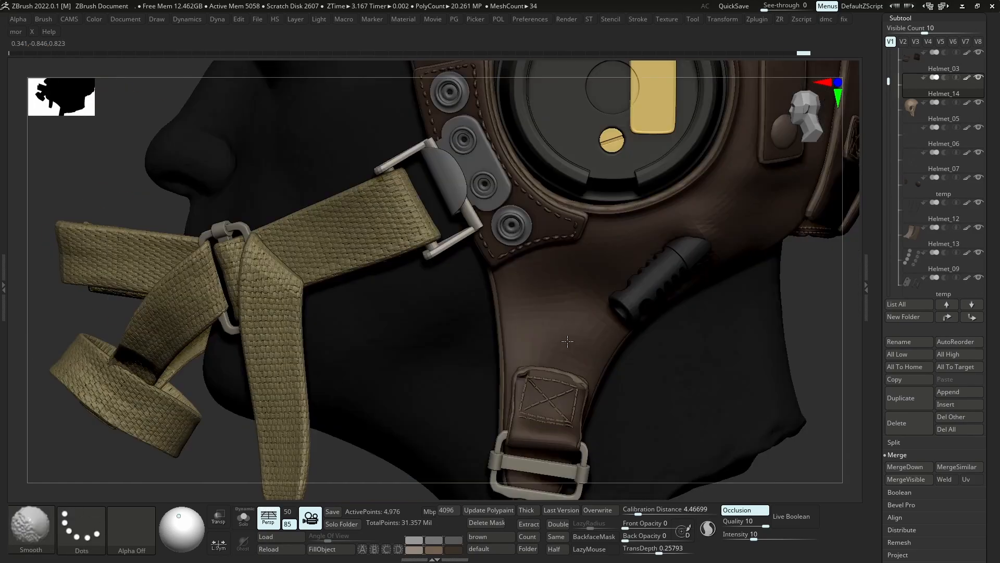
mouse_move(549, 297)
right_mouse_down("ctrl")
mouse_move(542, 329)
mouse_move(572, 330)
right_mouse_up("ctrl")
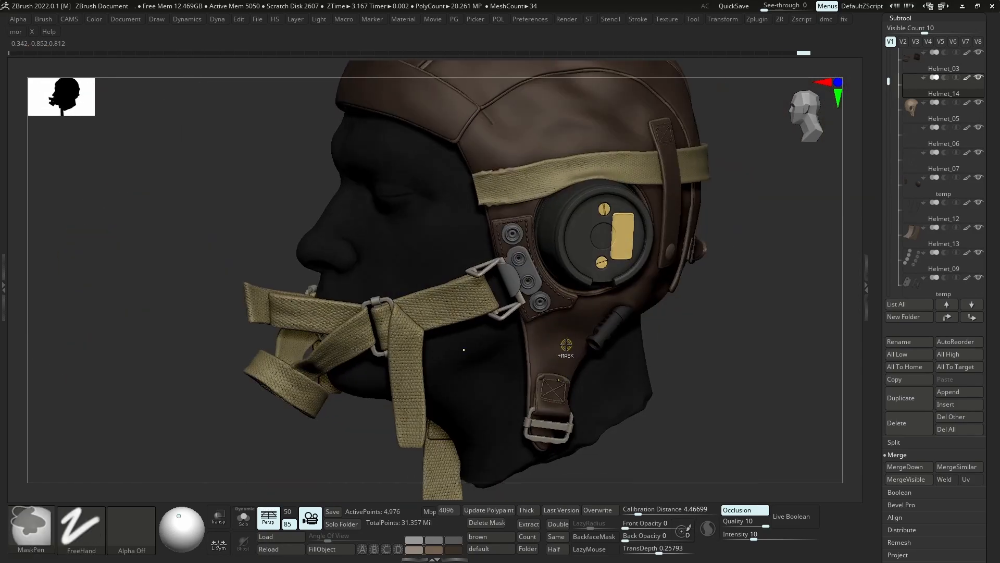
mouse_move(572, 369)
right_mouse_down("ctrl")
mouse_move(545, 385)
mouse_move(523, 378)
mouse_move(531, 365)
right_mouse_up("ctrl")
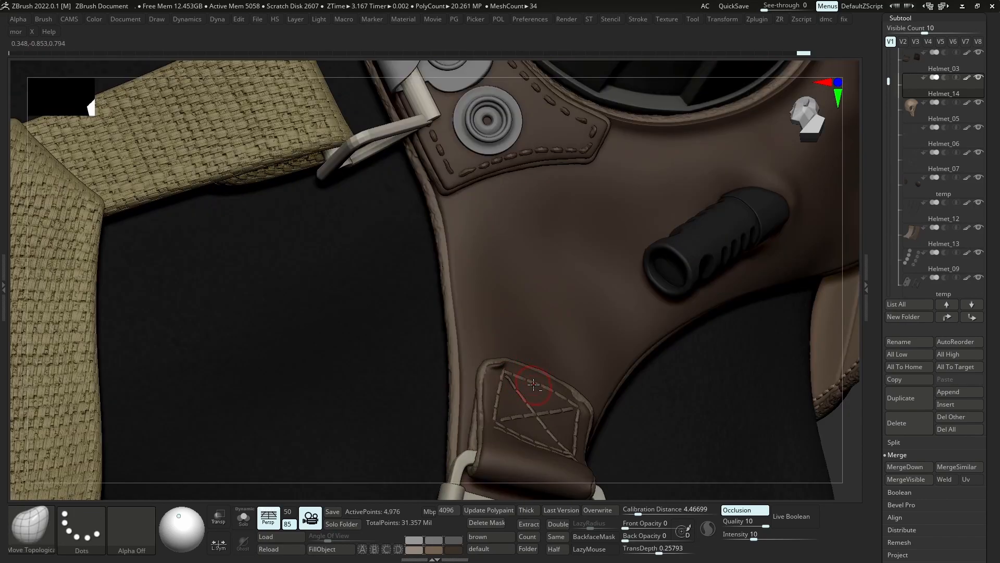
left_click(534, 384, "alt")
right_click_drag(520, 412, 558, 392)
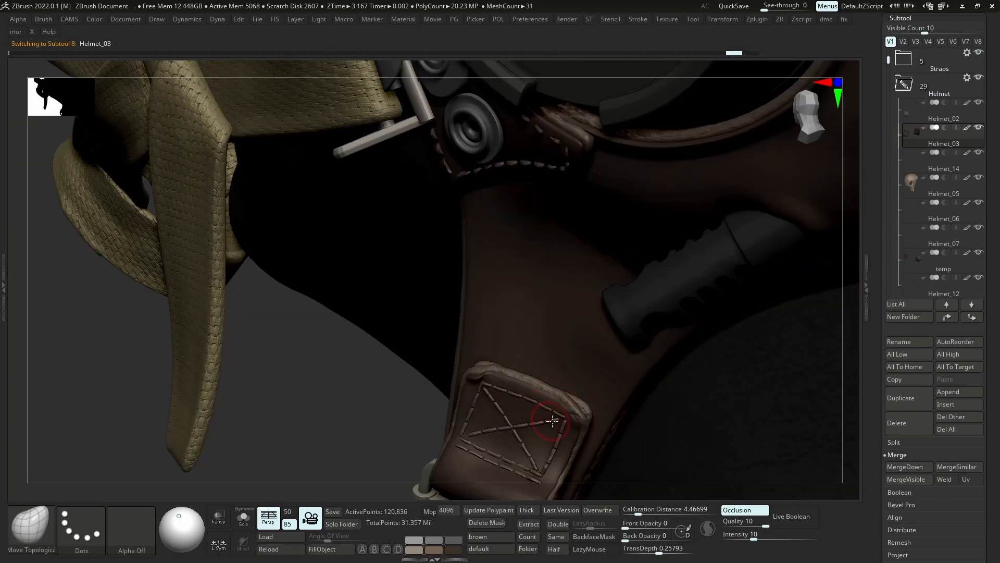
key("shift+s")
key("shift+s")
left_click(667, 403, "alt")
key("d")
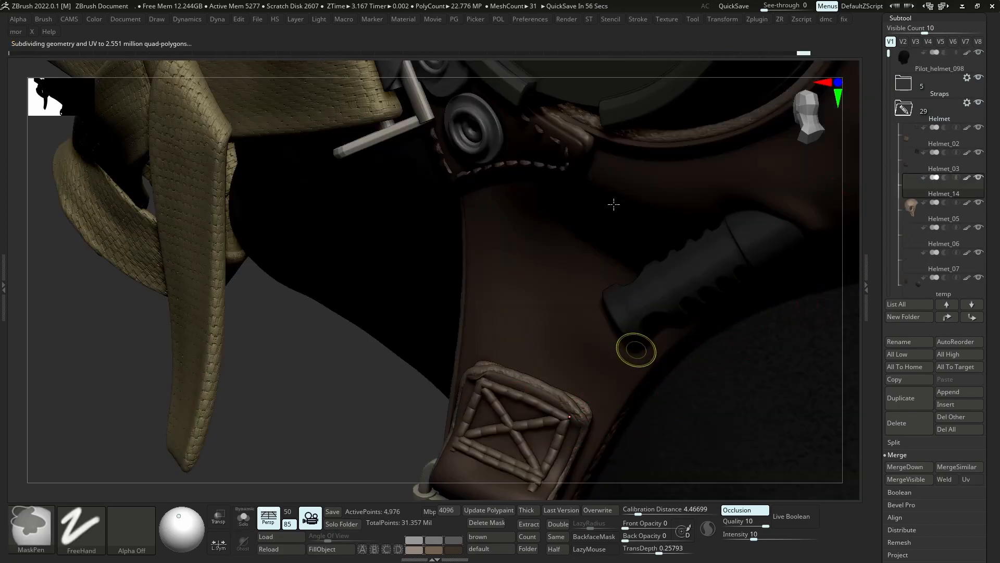
right_click_drag(613, 204, 643, 308, "ctrl")
right_click_drag(753, 306, 758, 274)
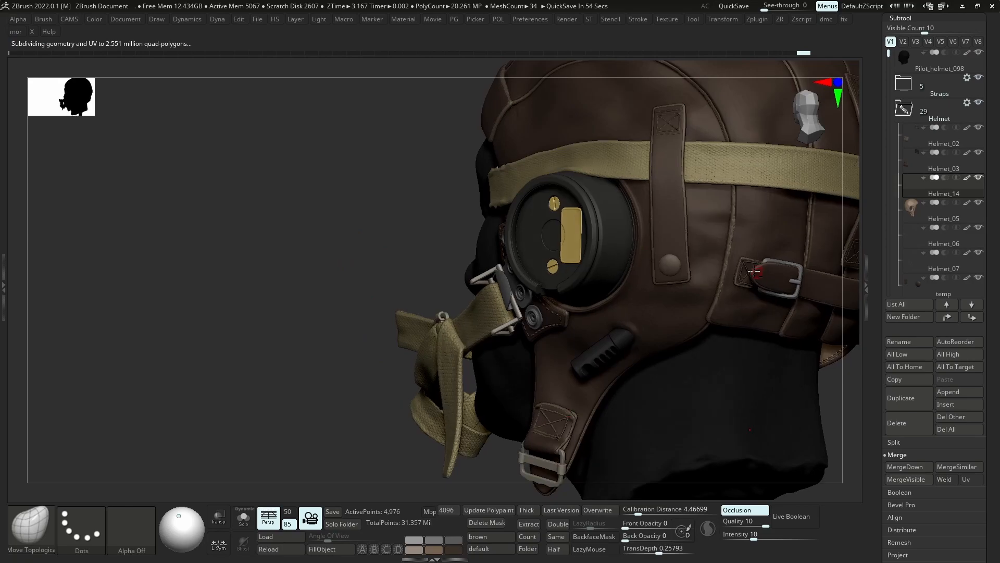
Move the Helmet_14 stitches to the end of the subtool list and merge them with the Helmet_15 stitches
left_click(970, 316, "shift")
mouse_move(756, 337)
right_mouse_down("ctrl")
mouse_move(820, 218)
mouse_move(672, 260)
mouse_move(469, 282)
right_mouse_up("ctrl")
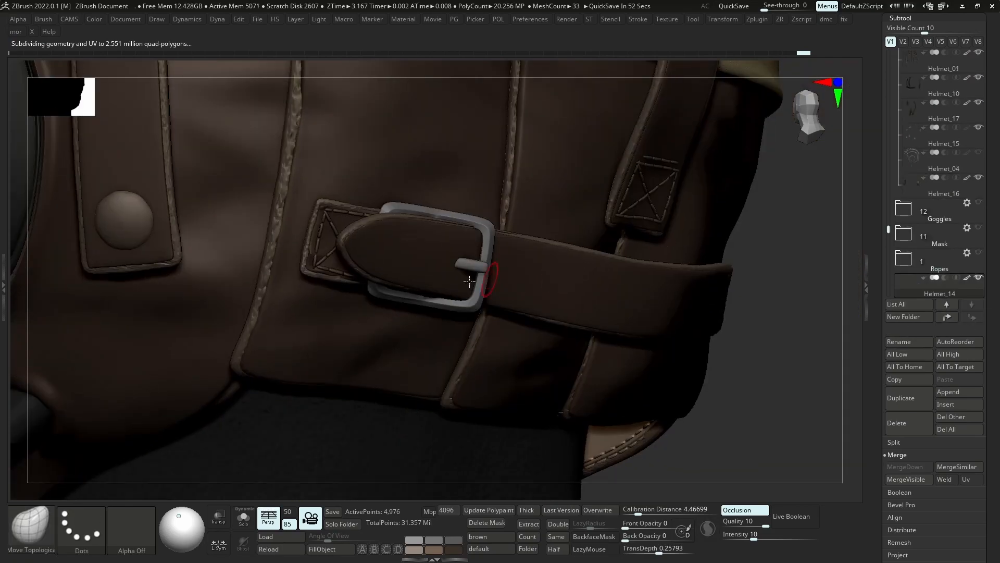
left_click(317, 243, "alt")
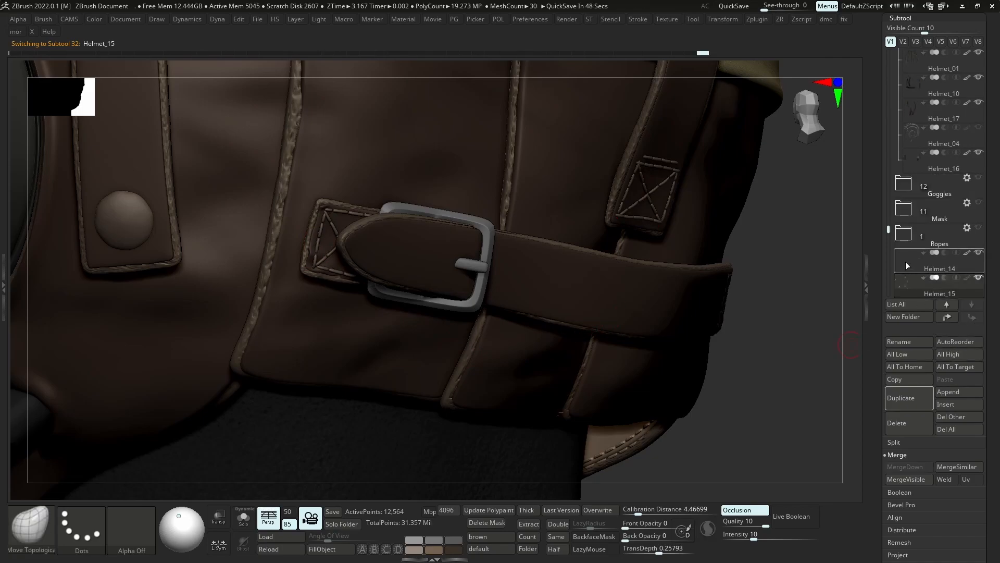
left_click(906, 262)
left_click(904, 467)
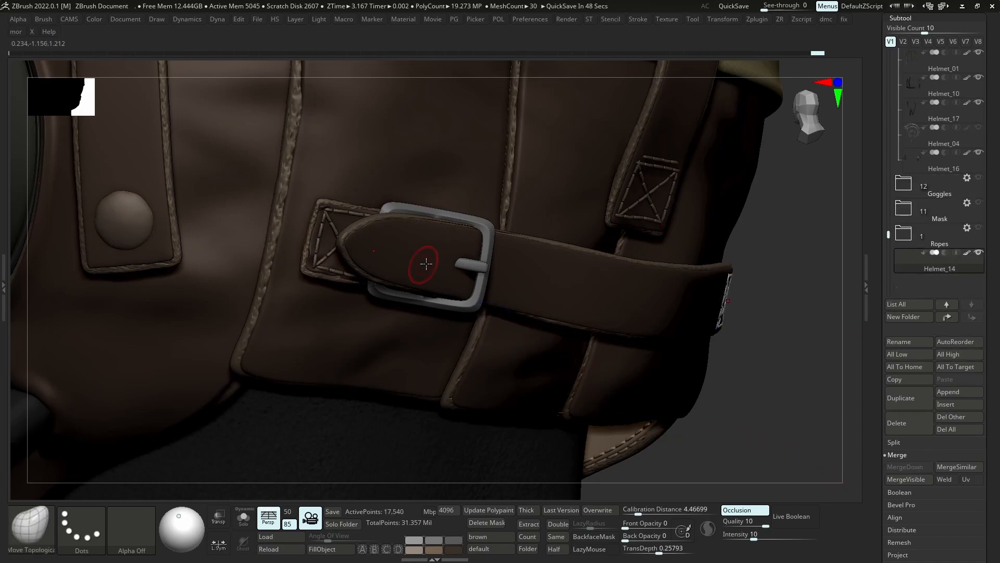
Turn on dynamic subdivision for the merged stitches with thickness 0, and place the subtool above Helmet_16 in the Helmet folder
key("d")
key("ctrl+d")
left_click_drag(420, 283, 362, 283)
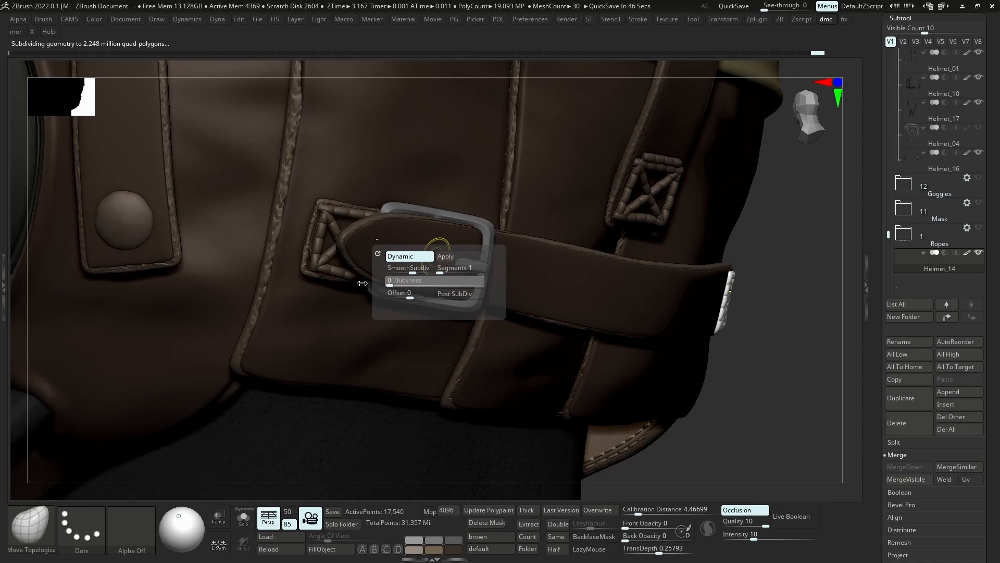
key("Return")
left_click_drag(919, 266, 912, 176)
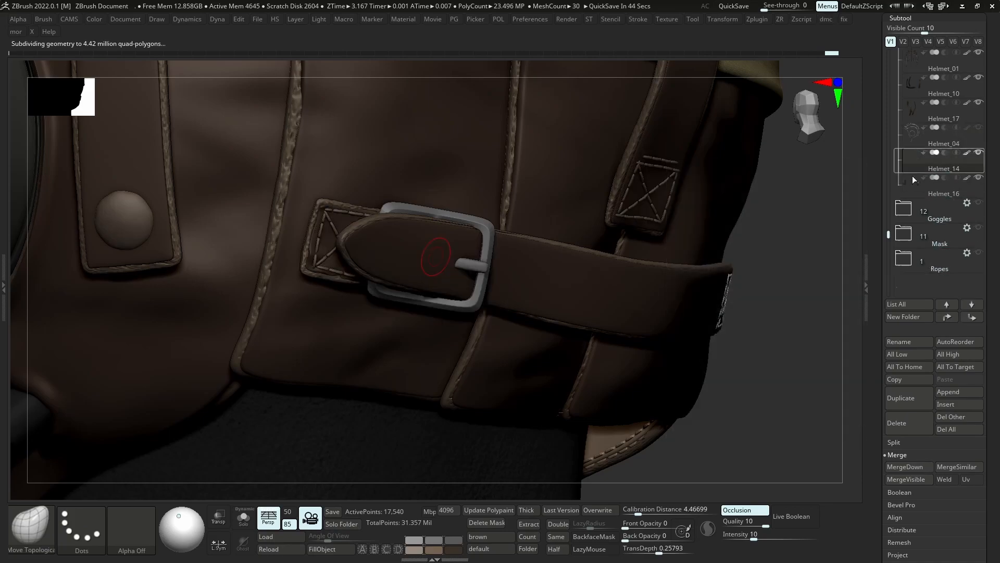
Isolate the merged stitches to inspect them, and bring the surrounding helmet parts back around the strap patch
right_click_drag(483, 274, 464, 270, "ctrl")
right_click_drag(606, 261, 487, 288)
key("alt+s")
right_click_drag(413, 322, 556, 220, "ctrl")
key("f")
key("space")
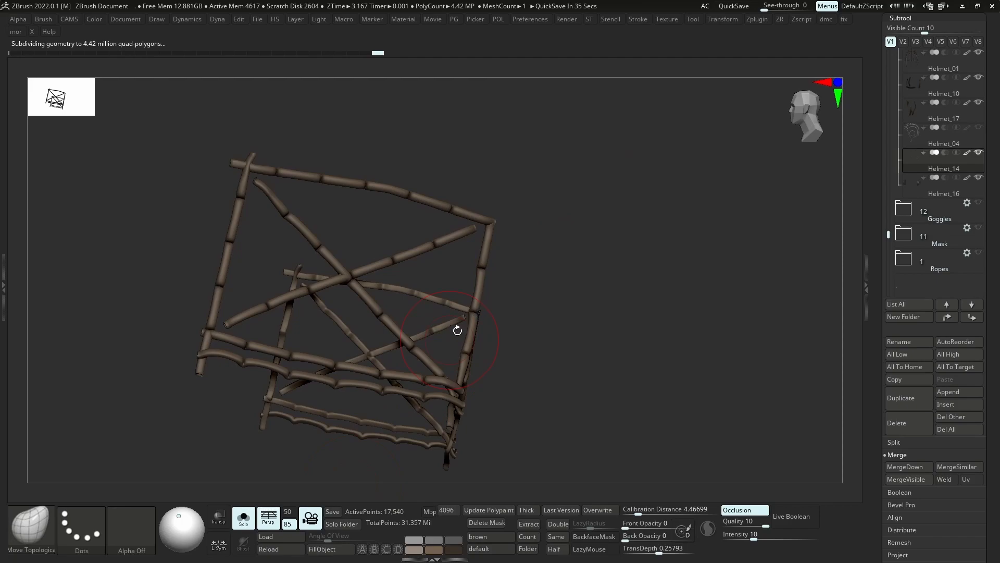
key("ctrl+shift+s")
Select Helmet_03 and carve a crease along the patch's upper edge, under the raised border, with the DamStandard brush
left_click(394, 177, "alt")
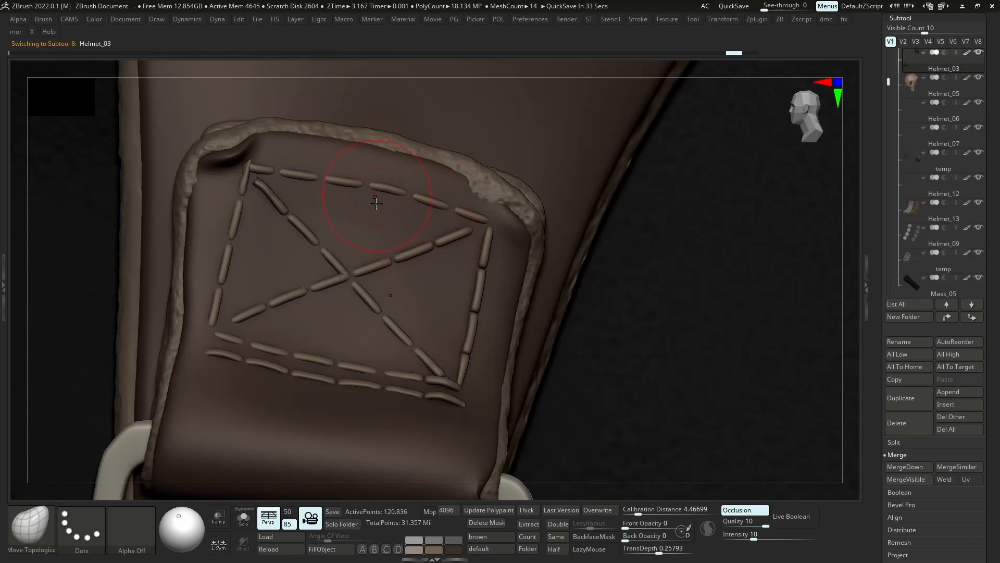
key("b")
key("d")
key("s")
key("space")
left_click_drag(358, 166, 351, 166)
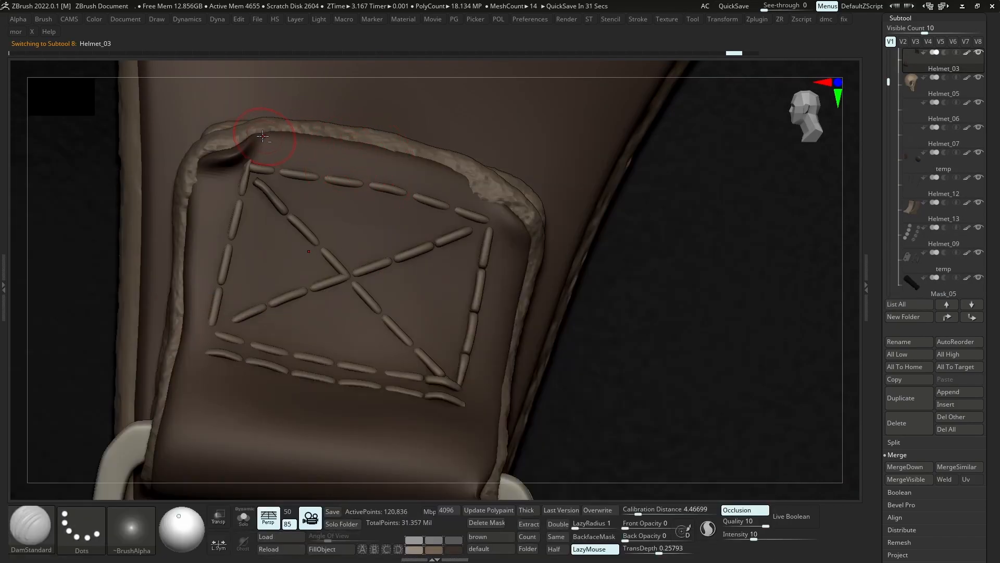
left_click_drag(262, 135, 406, 172)
left_click_drag(316, 139, 418, 179)
key("ctrl+z")
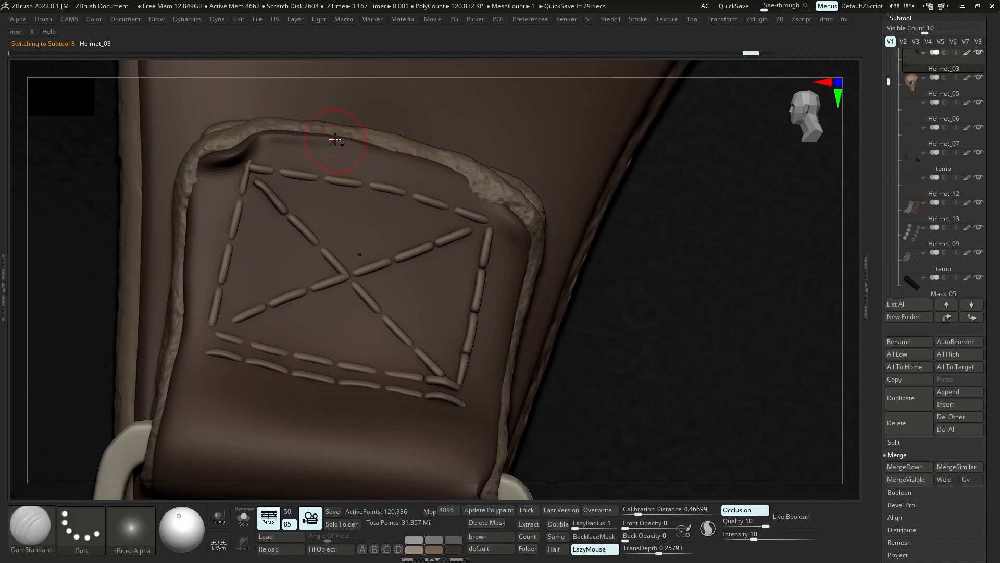
mouse_move(335, 139)
left_mouse_down()
mouse_move(450, 183)
mouse_move(524, 187)
left_mouse_up()
right_click_drag(432, 208, 439, 247, "ctrl")
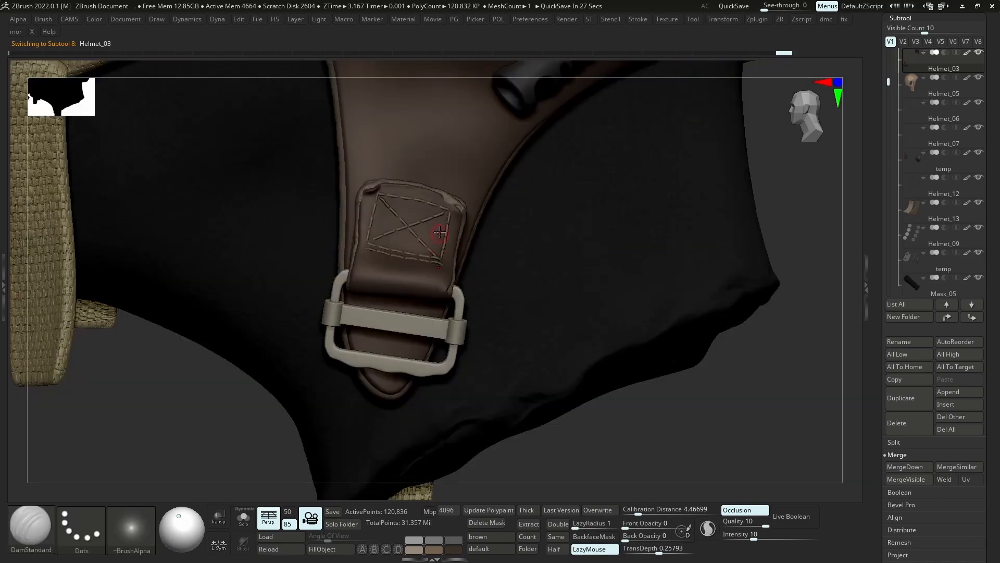
right_click_drag(529, 332, 445, 202, "ctrl")
Adjust the brush size and extend the crease along the right part of the patch's upper border
key("shift+s")
right_click_drag(427, 161, 428, 185)
key("s")
mouse_move(429, 184)
left_mouse_down()
mouse_move(403, 167)
mouse_move(457, 191)
left_mouse_up()
key("shift+alt+s")
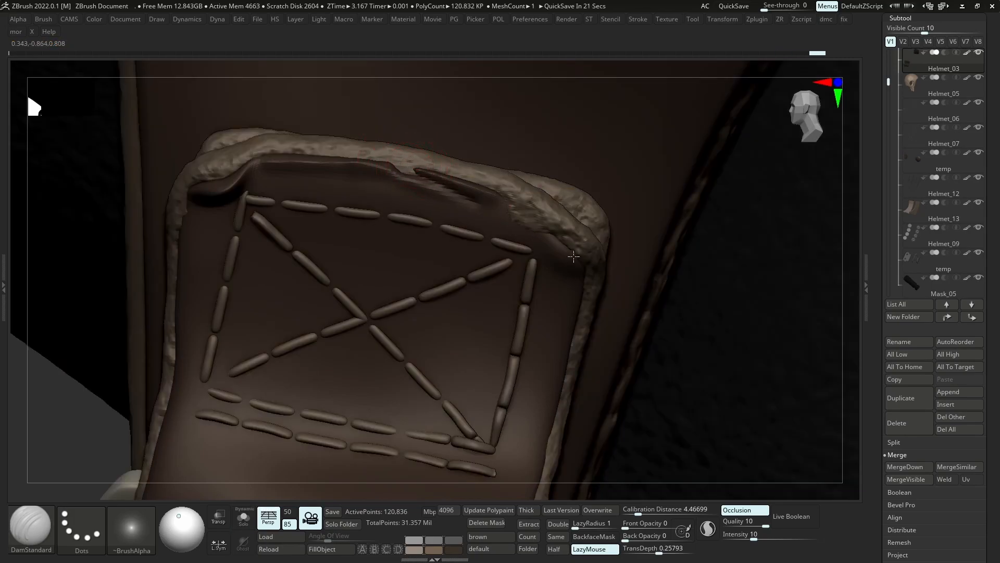
Touch up the crease under the patch's upper border with an inverted DamStandard stroke and check it from several angles
right_click_drag(493, 257, 516, 338, "ctrl")
mouse_move(519, 235)
right_mouse_down("ctrl")
mouse_move(505, 313)
mouse_move(508, 391)
right_mouse_up("ctrl")
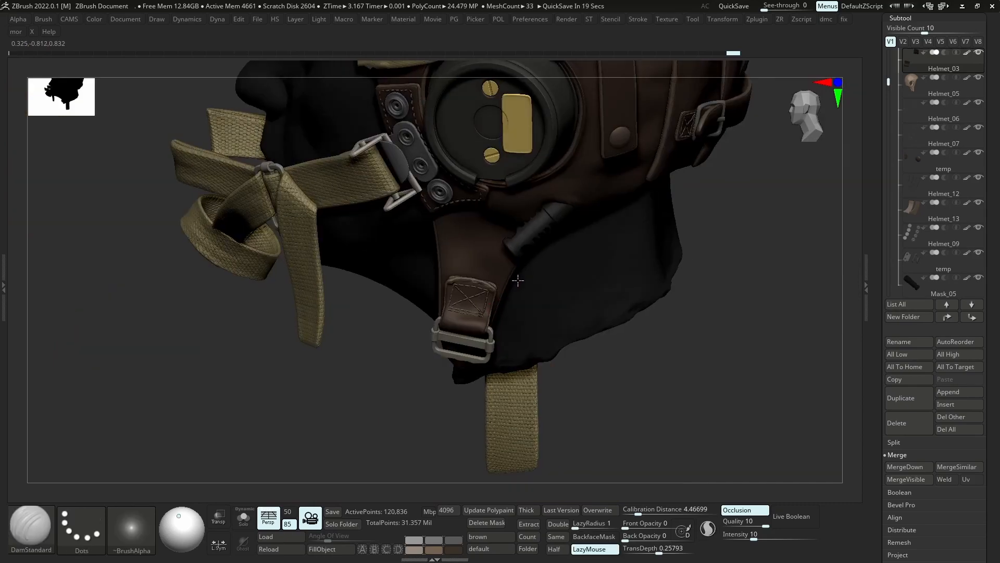
right_click_drag(529, 302, 525, 315)
right_click_drag(485, 285, 511, 308)
right_click_drag(651, 416, 452, 275, "ctrl")
left_click_drag(487, 282, 440, 270, "alt")
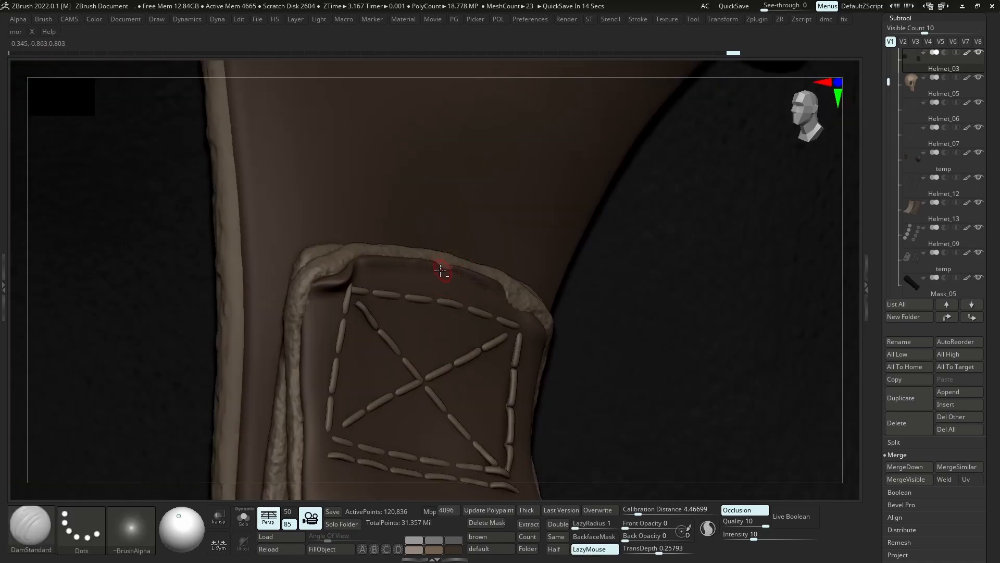
mouse_move(466, 310)
right_mouse_down("ctrl")
mouse_move(431, 217)
mouse_move(438, 203)
mouse_move(495, 297)
right_mouse_up("ctrl")
right_click_drag(506, 339, 478, 187)
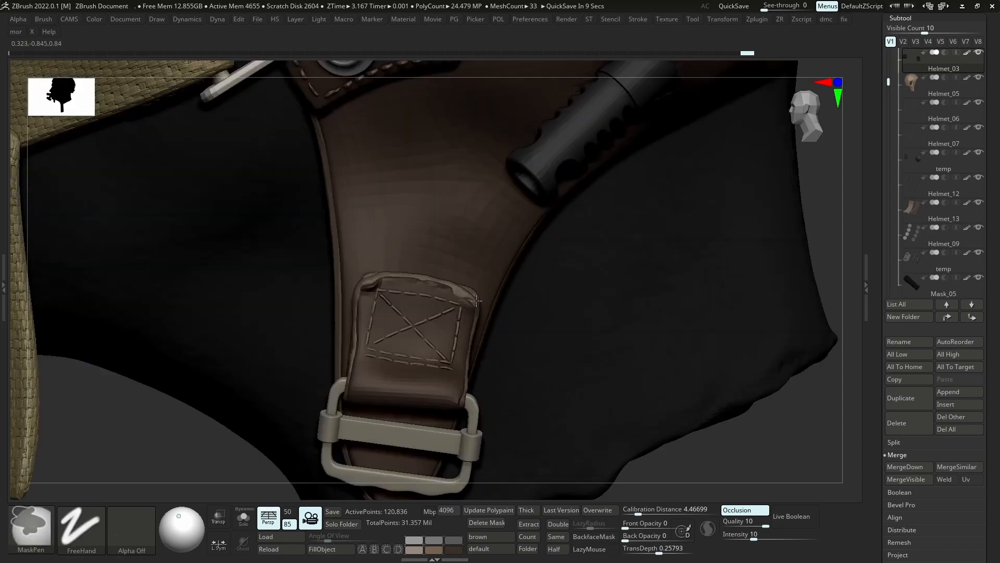
right_click_drag(485, 310, 476, 312)
Select Helmet_02 and try to move the raised border at the patch's upper right corner with the Move Topological brush
left_click(478, 307, "alt")
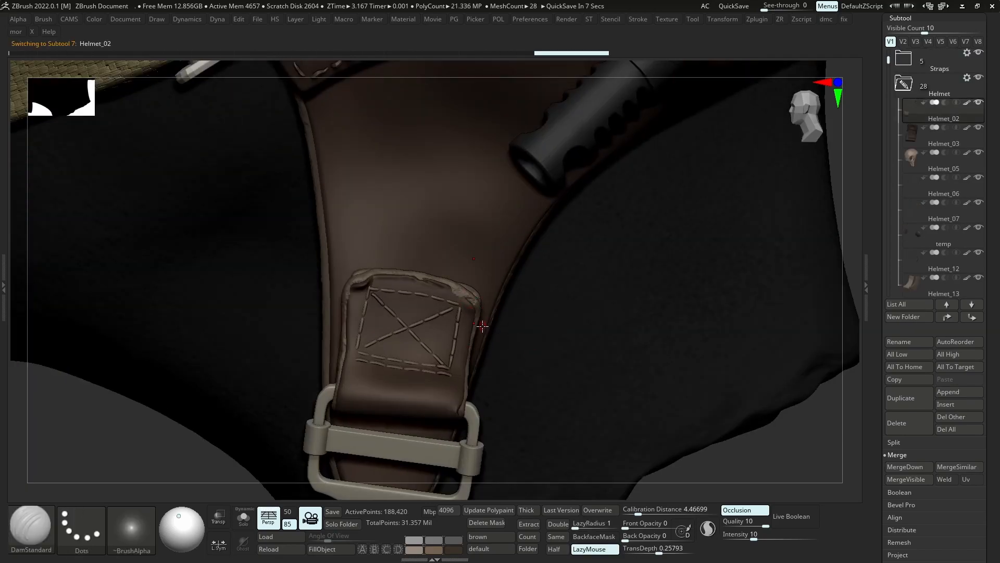
key("b")
key("m")
key("t")
key("s")
left_click(480, 299)
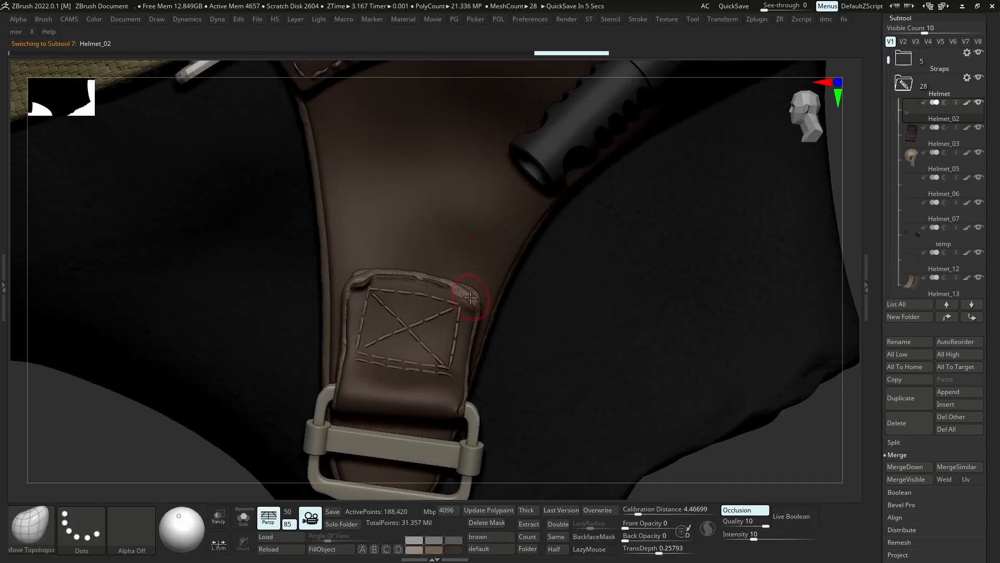
left_click(472, 293)
key("alt+s")
key("alt+s")
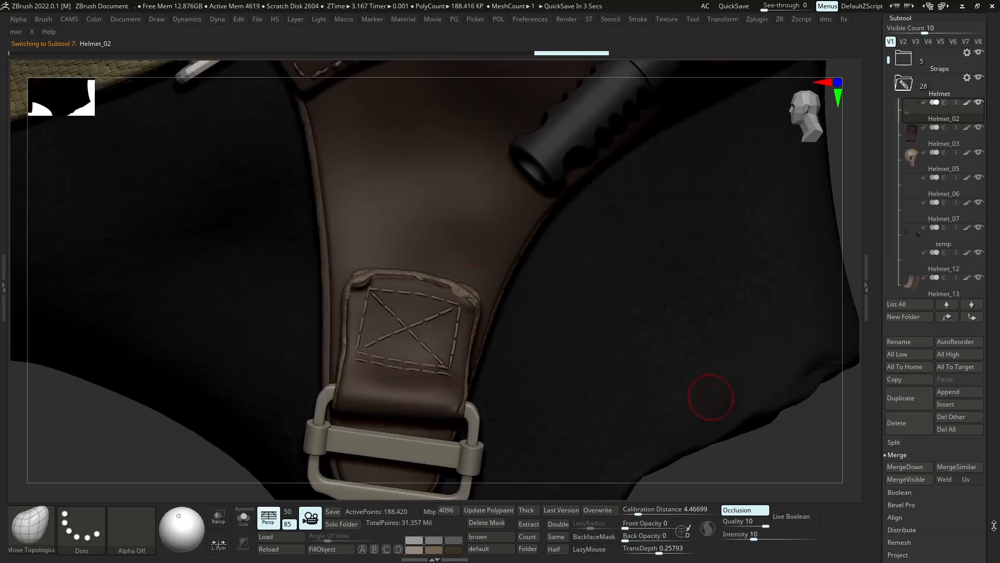
Bake all layers of Helmet_02 and nudge the raised border at the patch's upper right corner
left_click_drag(971, 543, 971, 476)
left_click_drag(914, 543, 923, 504)
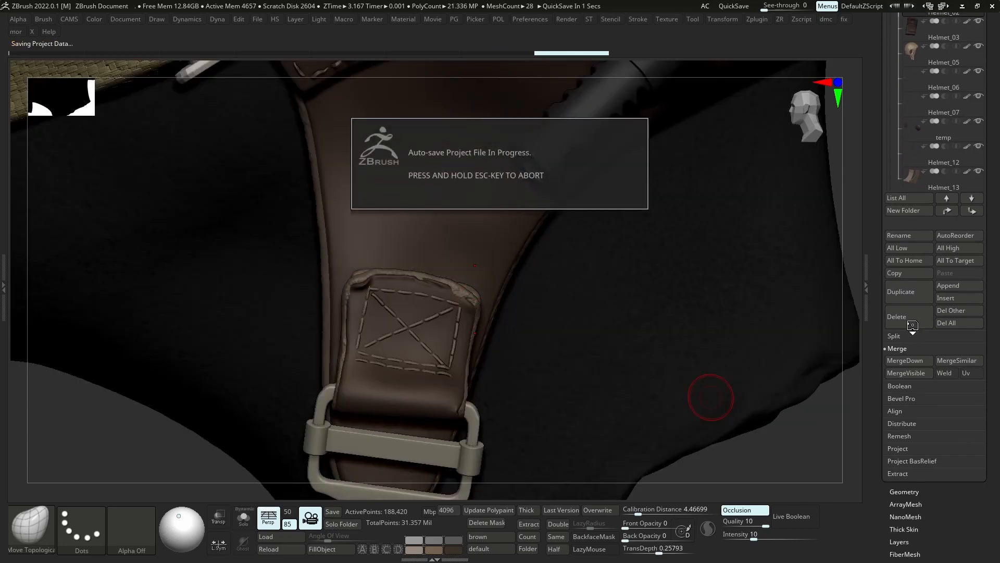
left_click(901, 542)
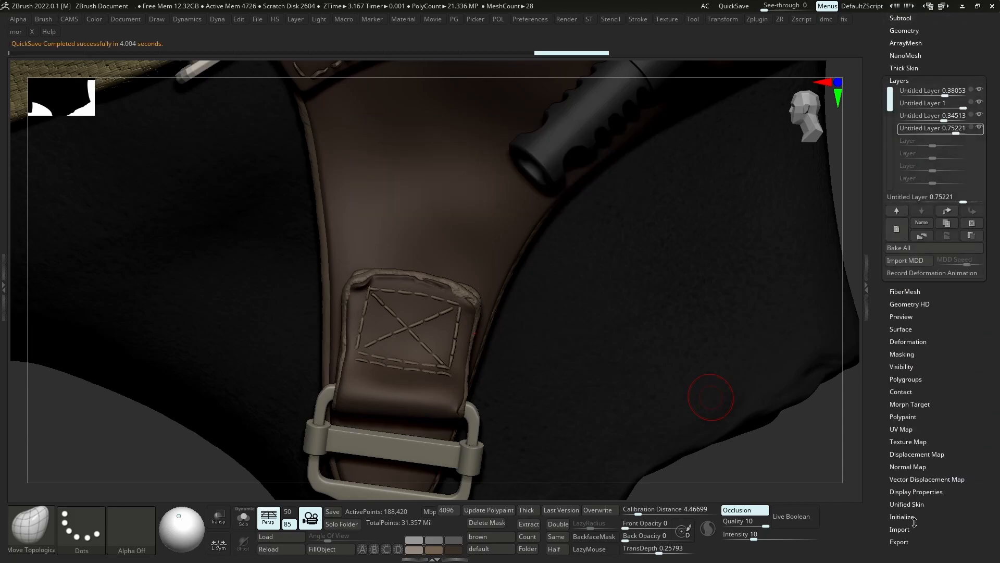
left_click(902, 247)
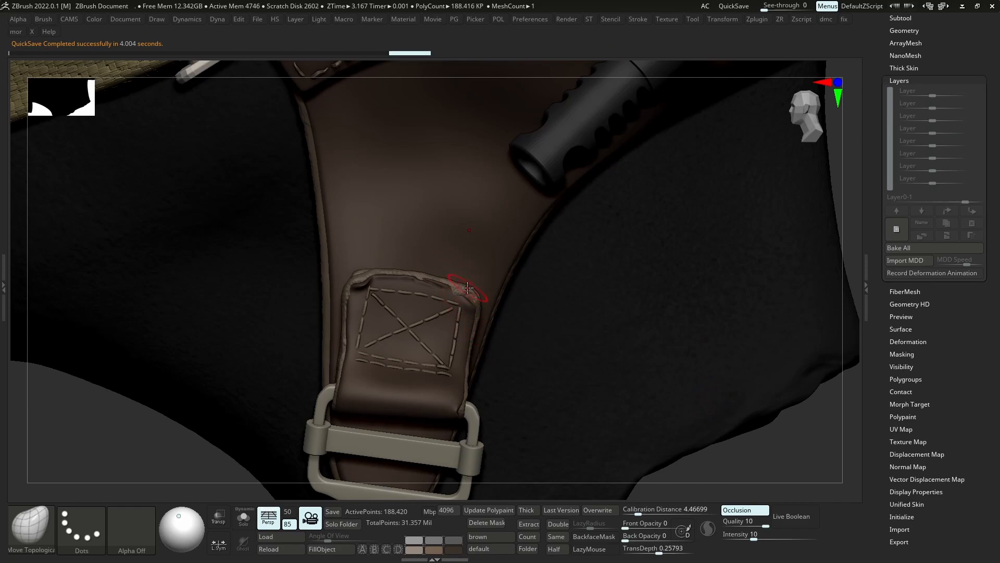
key("ctrl+shift+z")
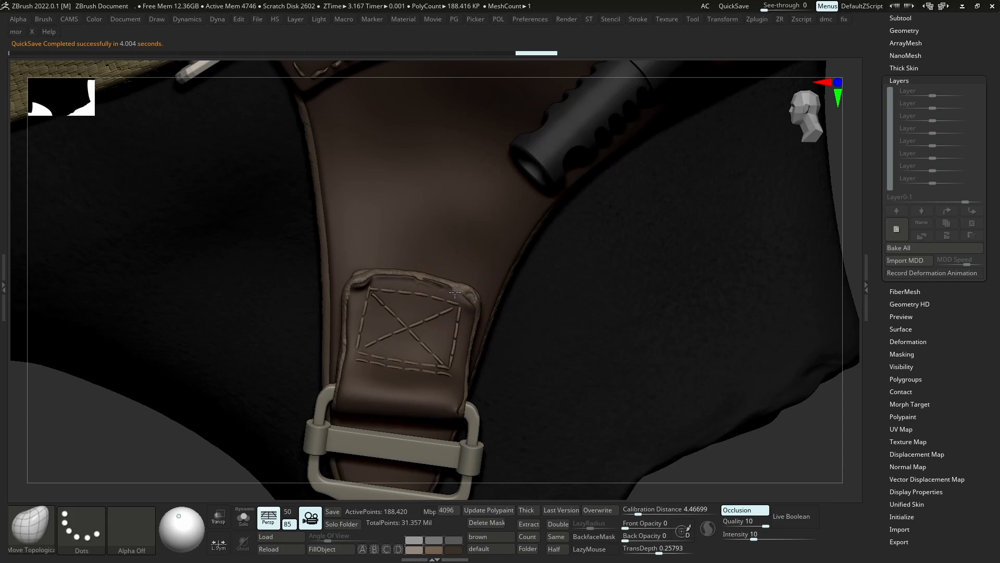
key("ctrl+shift+z")
Check the patch from the side and front, and adjust the brush size to refine its raised upper border
right_click_drag(461, 307, 471, 182, "ctrl")
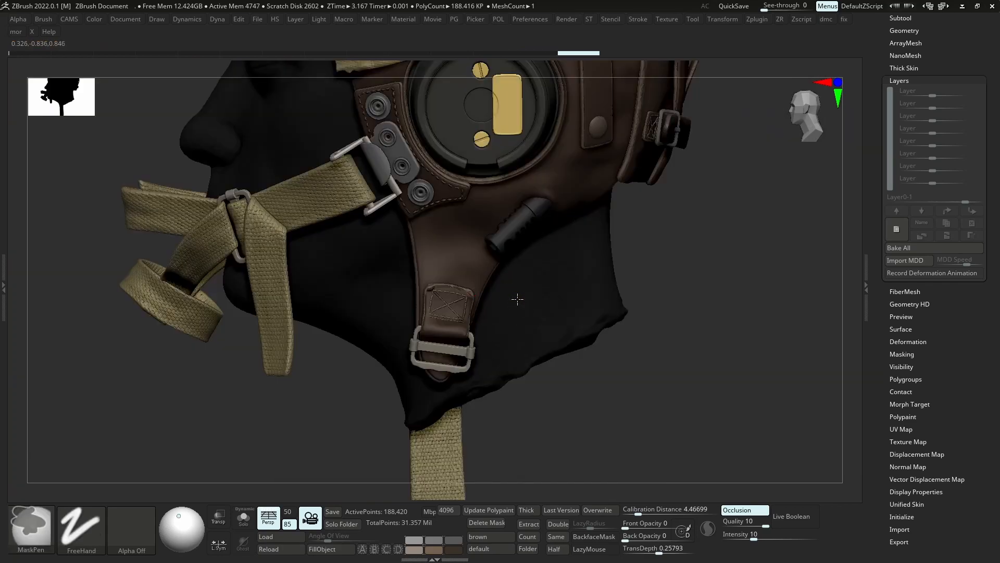
mouse_move(516, 299)
right_mouse_down("ctrl")
mouse_move(509, 234)
mouse_move(522, 293)
mouse_move(572, 300)
right_mouse_up("ctrl")
right_click_drag(487, 328, 549, 354)
mouse_move(503, 311)
right_mouse_down("ctrl")
mouse_move(508, 347)
mouse_move(499, 302)
mouse_move(520, 286)
right_mouse_up("ctrl")
key("s")
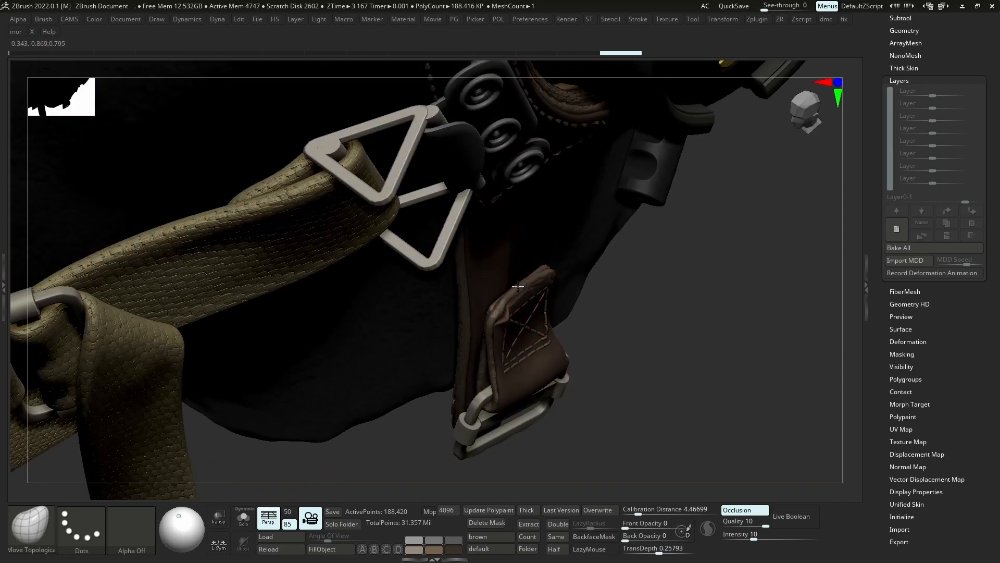
Select Helmet_03 and adjust the leather at the patch's upper edge with the Move Topological brush
left_click(547, 268, "alt")
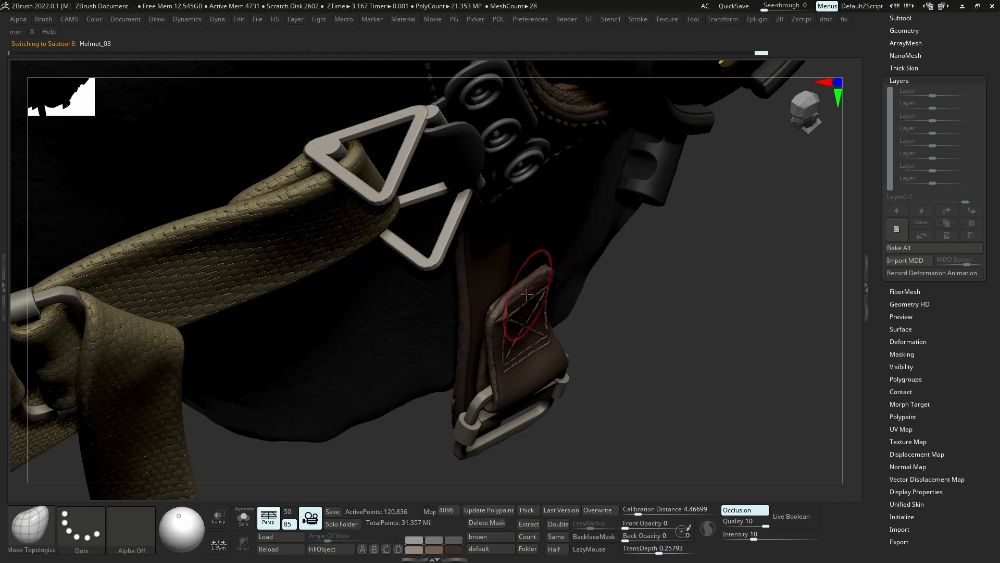
right_click_drag(526, 292, 554, 248)
right_click_drag(595, 302, 634, 249, "shift")
Fill the two white rivet rings on the opposite side's metal plate with grey to match the neighbouring rivets
right_click_drag(533, 253, 513, 398)
right_click_drag(526, 129, 485, 298, "alt")
key("space")
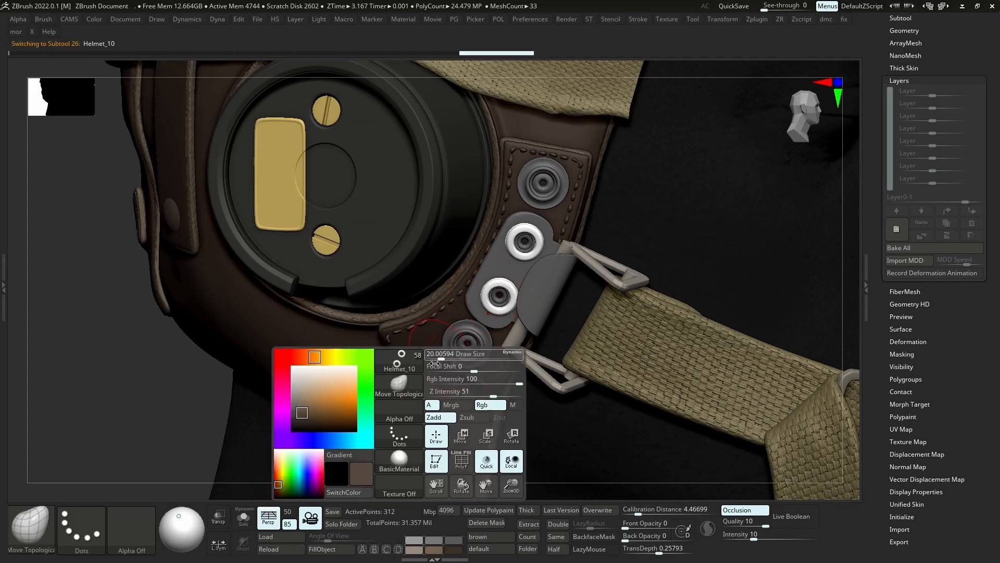
left_click(344, 545)
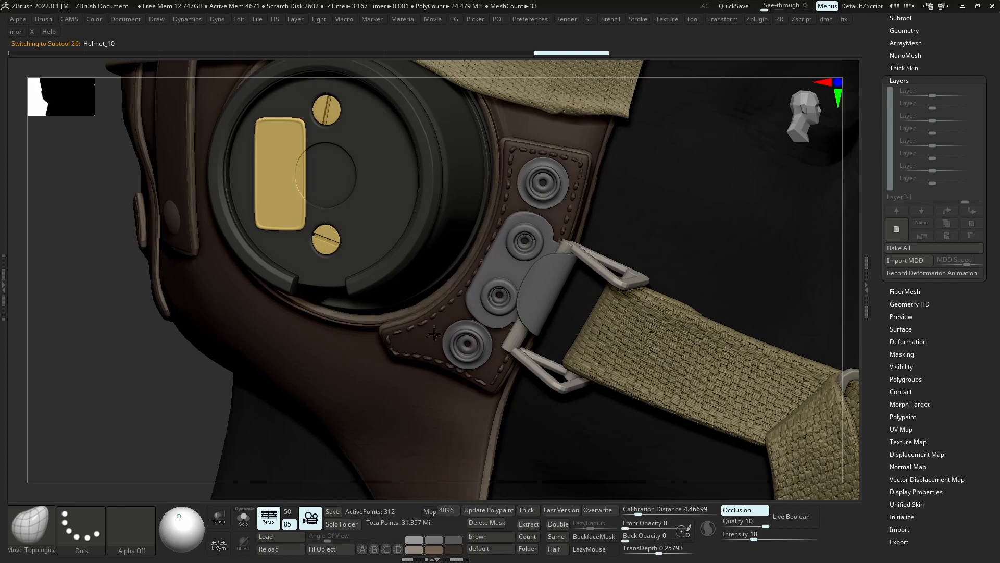
Bring back the goggles, mask and hose by switching the subtools to visibility set V2
right_click_drag(436, 336, 435, 331)
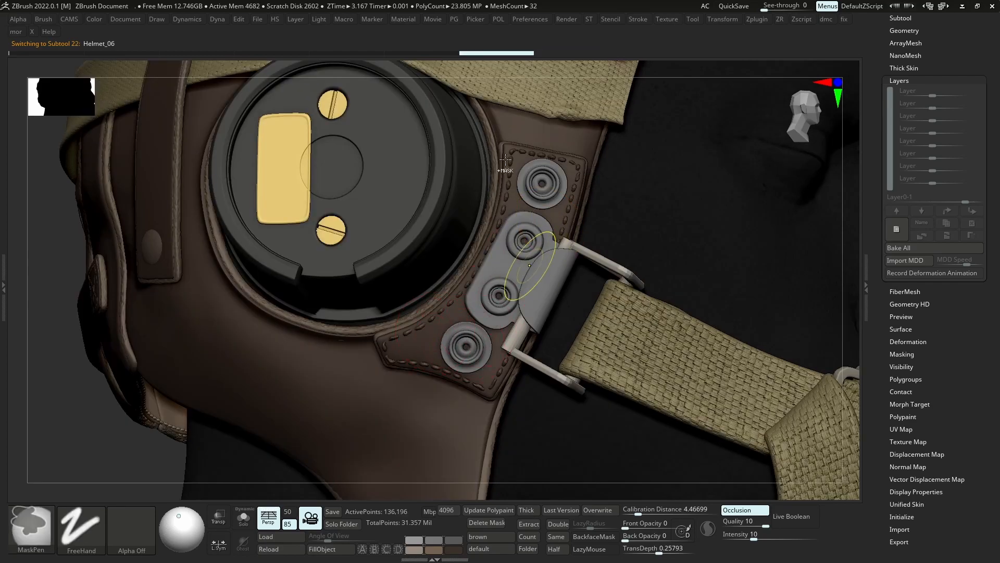
right_click_drag(528, 272, 848, 99, "ctrl")
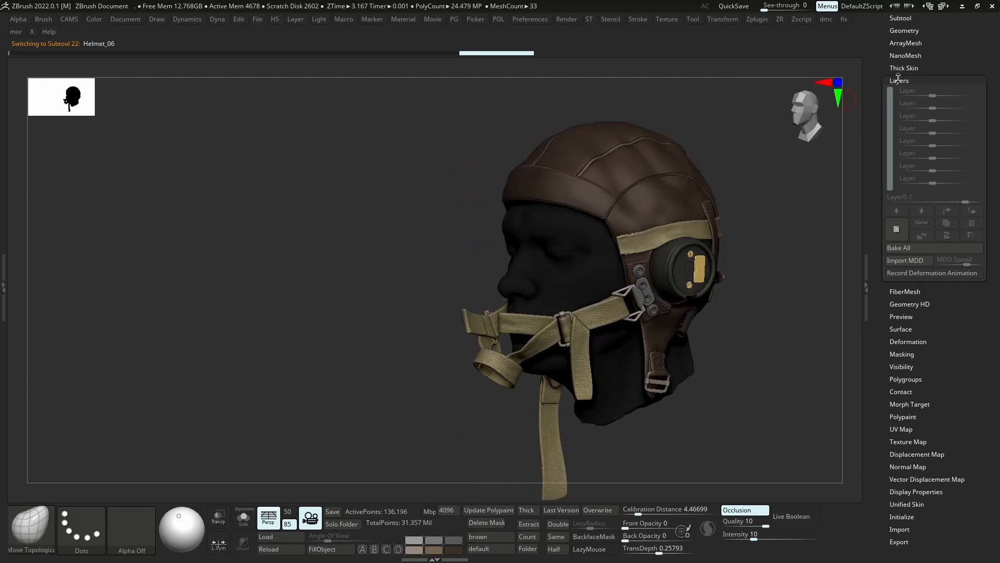
left_click(909, 19)
left_click(903, 41)
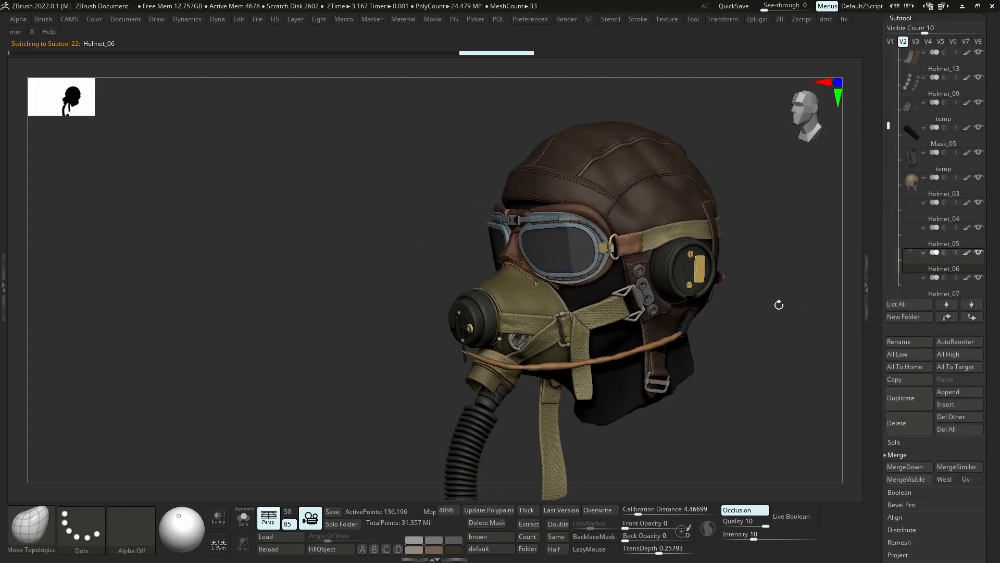
Examine the goggles, strap tab and brow seams, comparing visibility sets V1 and V2, and view the helmet from the front
right_click_drag(777, 301, 833, 156)
right_click_drag(679, 193, 685, 260, "ctrl")
right_click_drag(604, 183, 618, 417, "alt")
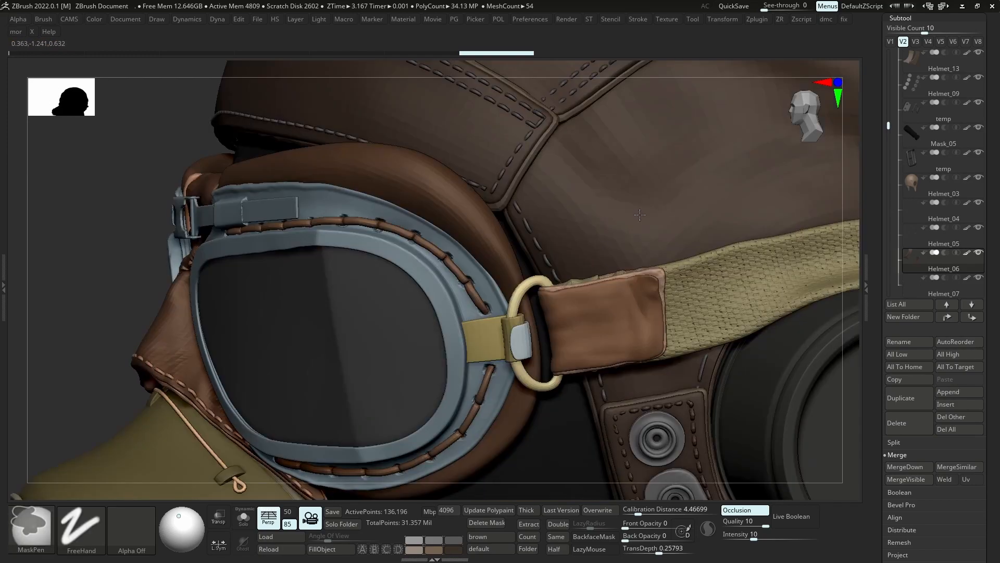
right_click_drag(595, 257, 586, 273, "alt")
right_click_drag(736, 148, 723, 271, "alt")
left_click(891, 41)
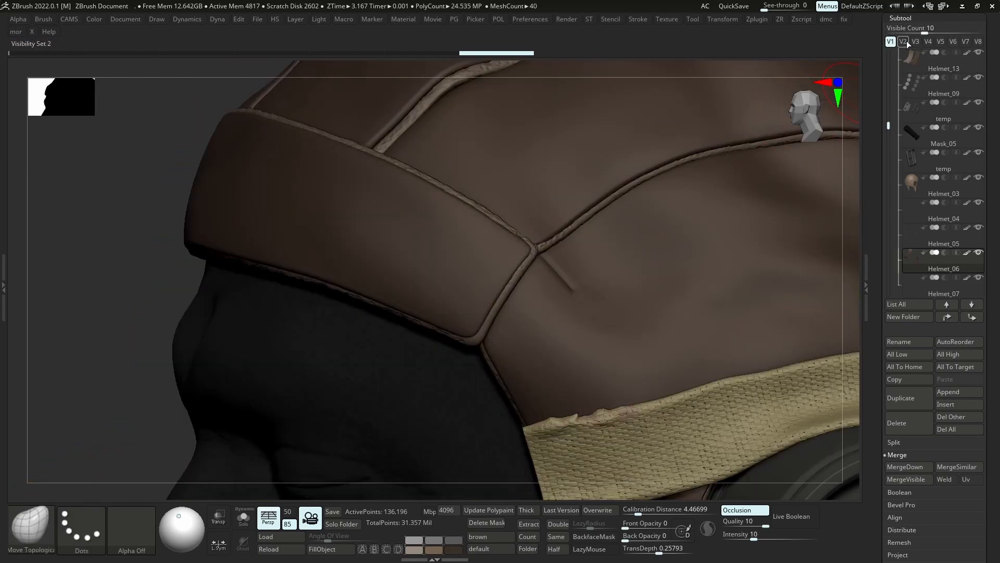
left_click(903, 42)
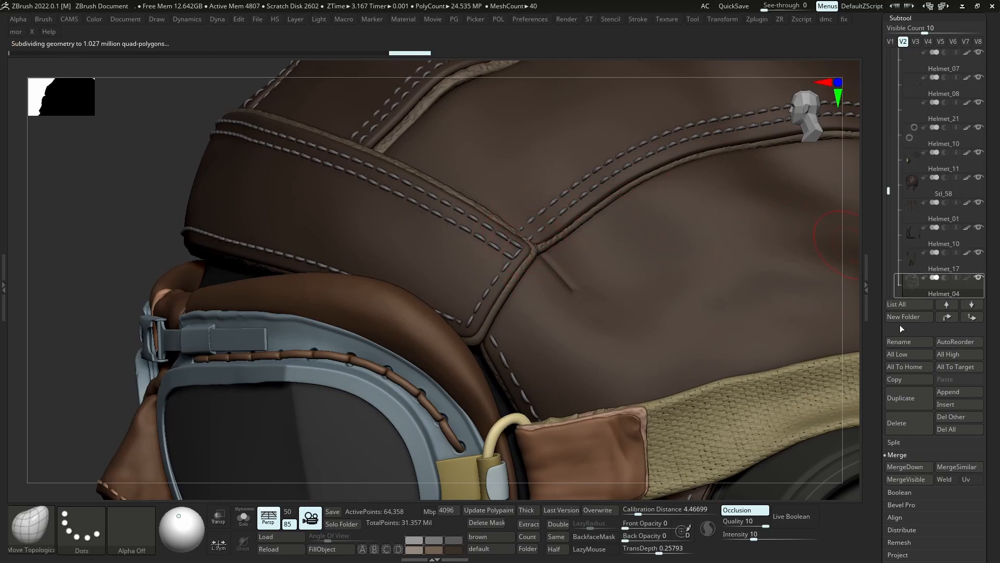
right_click_drag(625, 375, 615, 290, "ctrl")
mouse_move(625, 333)
right_mouse_down("ctrl")
mouse_move(618, 287)
mouse_move(538, 348)
mouse_move(577, 379)
right_mouse_up("ctrl")
right_click_drag(575, 299, 683, 335, "alt")
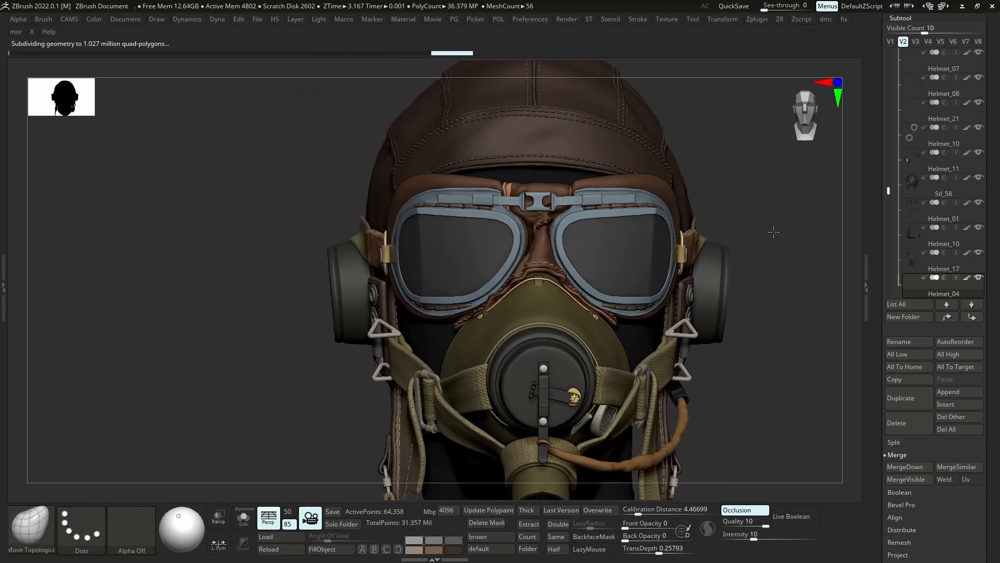
Turn off polypaint on all subtools and review the helmet's side in plain grey
left_click(968, 278, "shift")
right_click_drag(584, 266, 515, 281)
right_click_drag(465, 329, 538, 389)
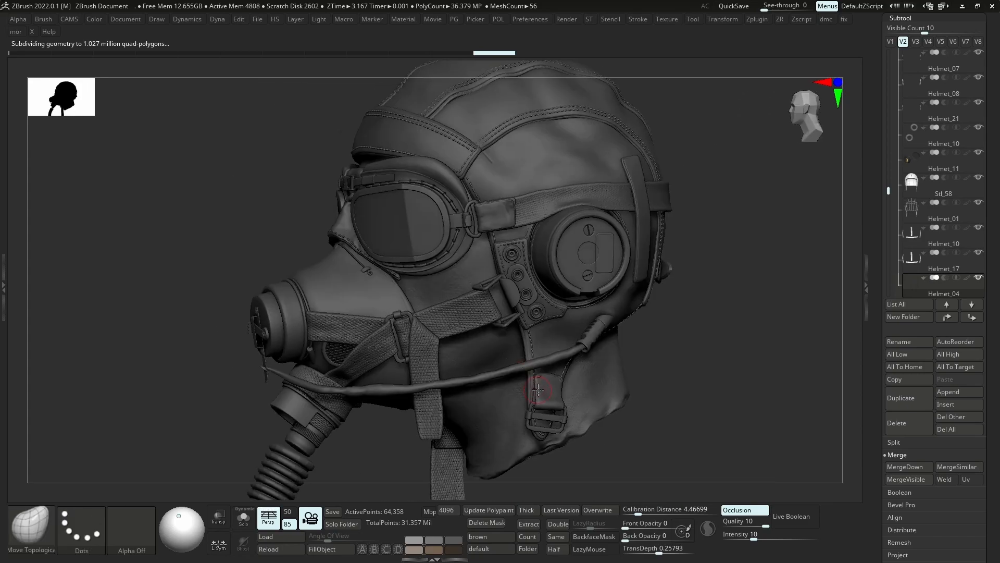
Make the hidden Helmet_14 and temp stitch subtools visible in visibility set V2
left_click_drag(889, 191, 890, 223)
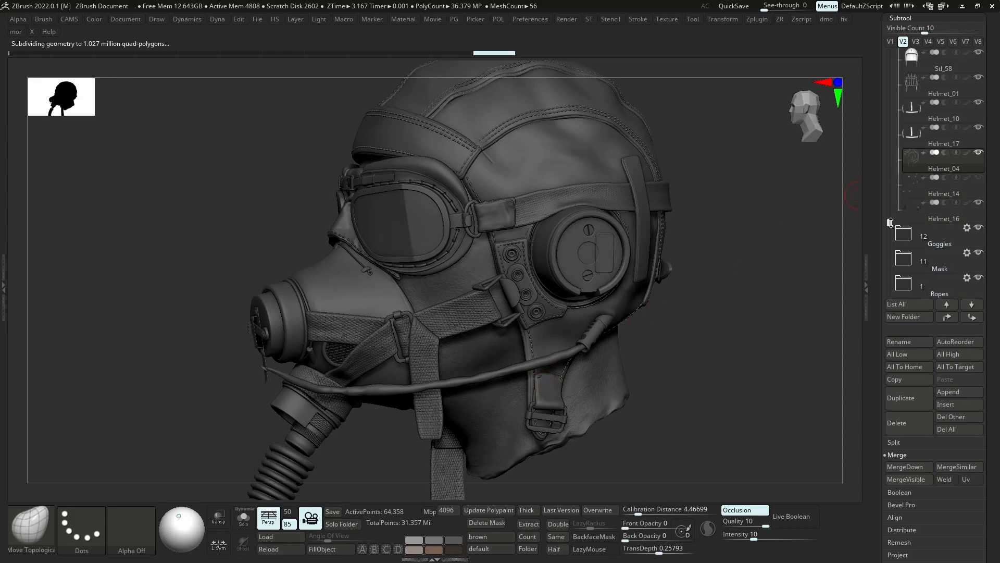
mouse_move(977, 181)
left_click(890, 44)
left_click(903, 42)
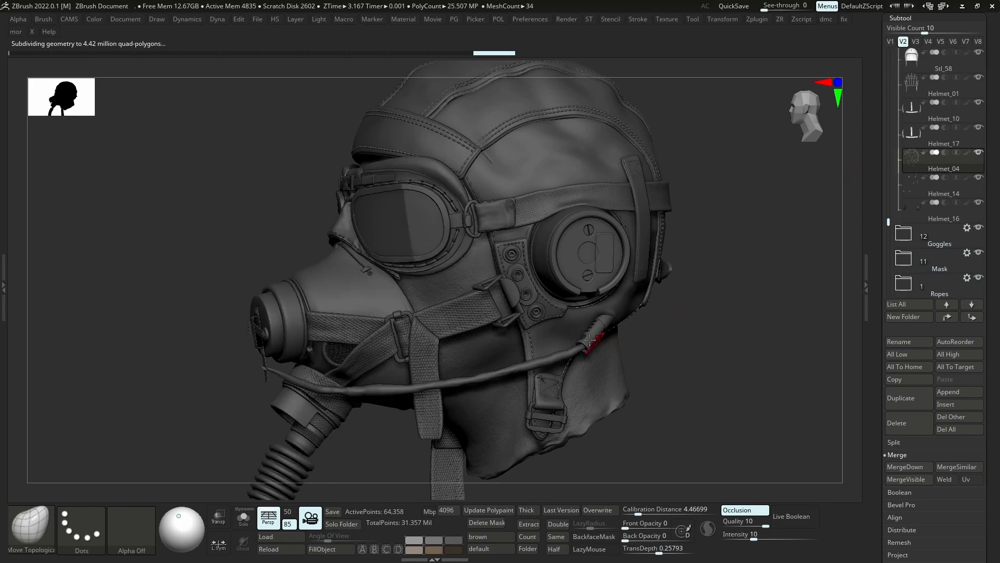
right_click_drag(590, 340, 596, 261)
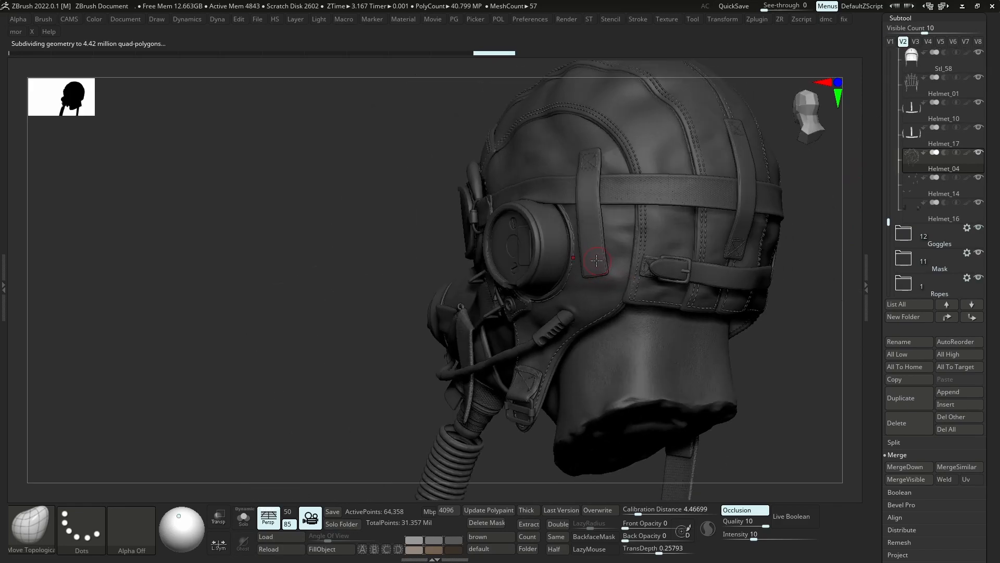
left_click_drag(887, 223, 904, 75)
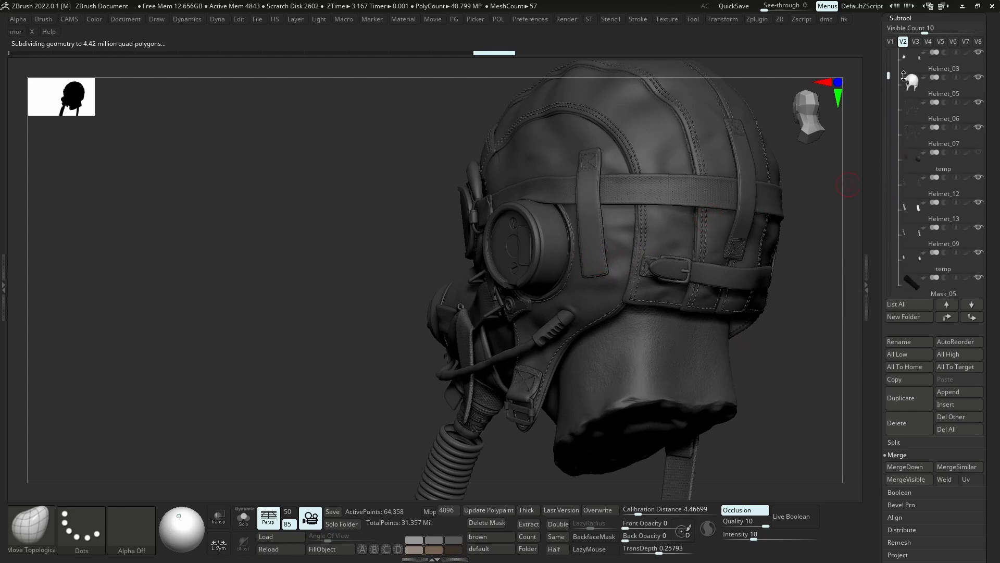
left_click(978, 153)
Select the back-of-helmet strap subtool Helmet_10 and add one subdivision level to it
right_click_drag(732, 275, 763, 330)
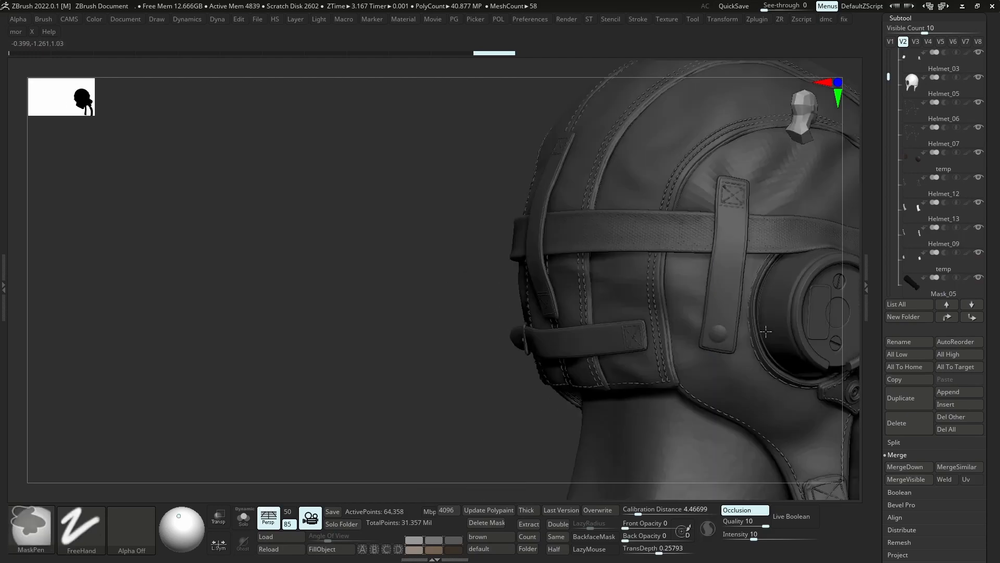
right_click_drag(705, 313, 622, 343)
left_click(603, 346, "alt")
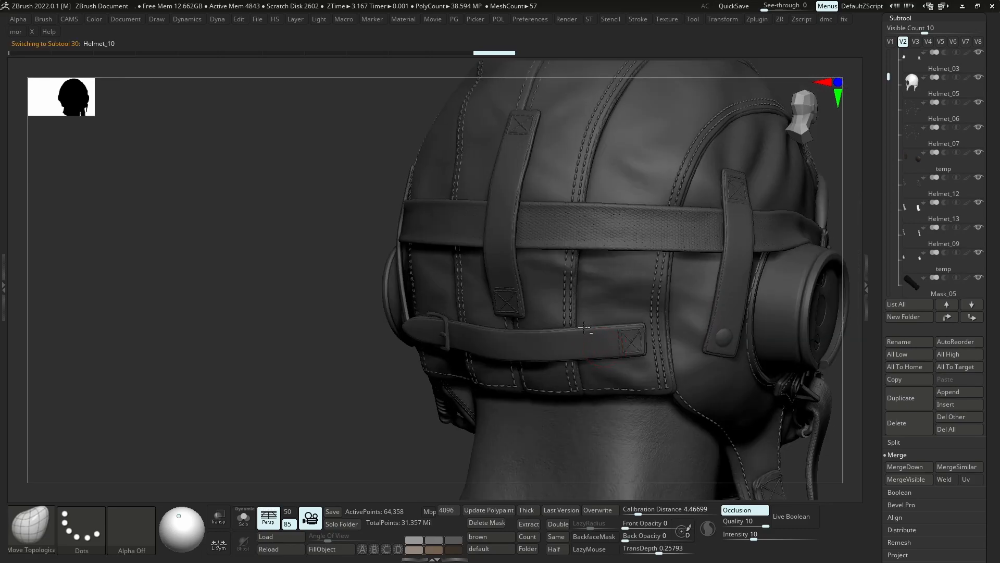
key("ctrl+d")
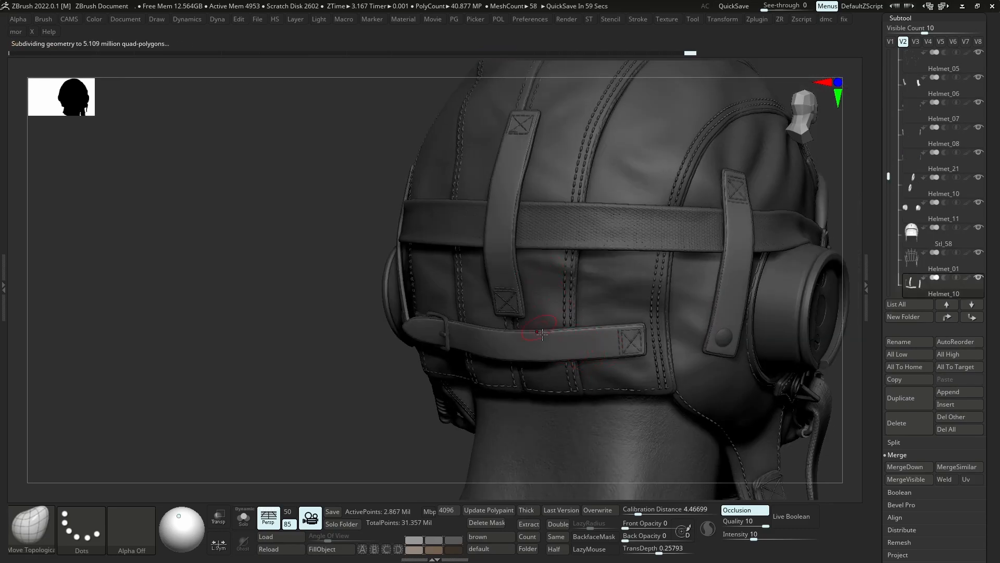
Choose the Standard brush and adjust its settings over the horizontal back strap, facing the helmet from behind
key("b")
key("s")
key("t")
key("space")
left_click_drag(566, 349, 561, 347)
right_click_drag(560, 346, 530, 346)
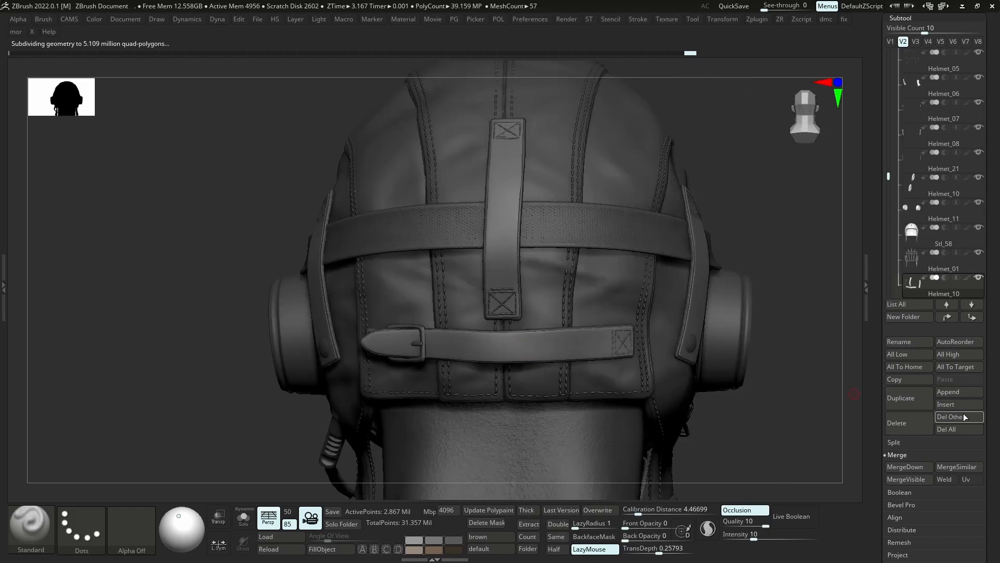
Show the polyframe on Helmet_10, lower its subdivision level and isolate the straps around the buckle end
scroll(964, 417, "down", 3)
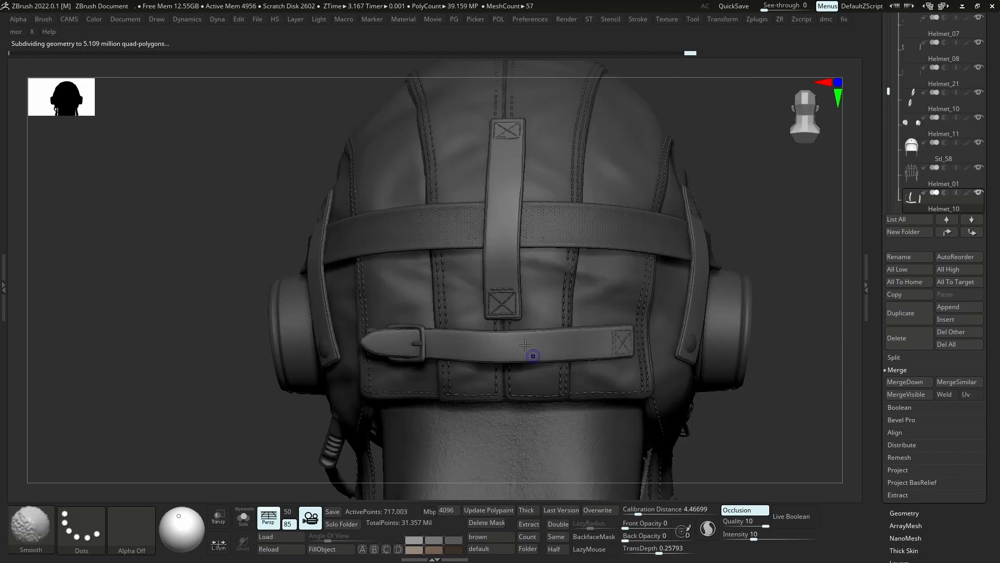
key("shift+f")
key("shift+d")
key("shift+d")
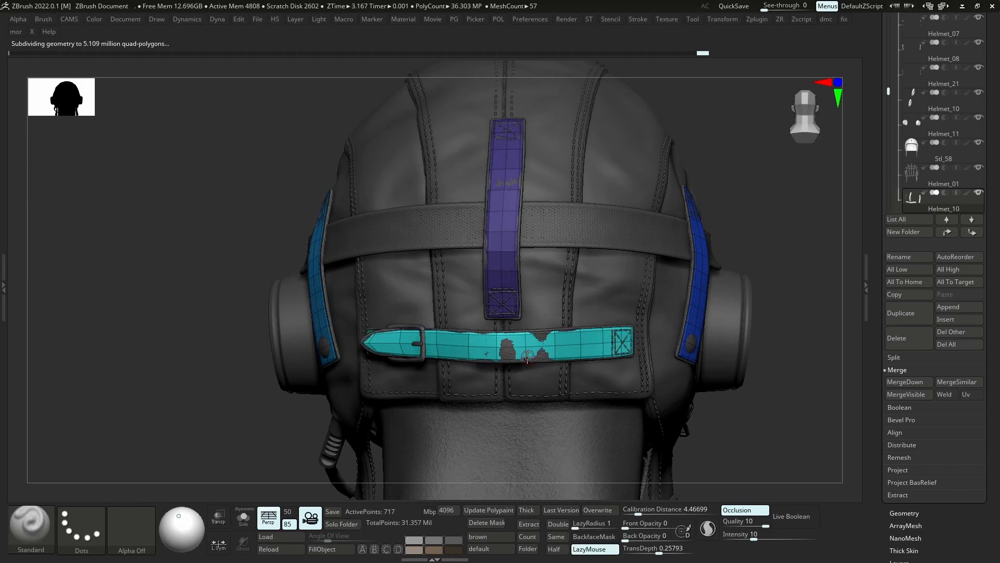
mouse_move(508, 347)
right_mouse_down("ctrl")
mouse_move(519, 365)
mouse_move(554, 324)
mouse_move(614, 328)
mouse_move(550, 345)
mouse_move(547, 337)
mouse_move(552, 322)
mouse_move(581, 332)
right_mouse_up("ctrl")
key("alt+s")
key("ctrl")
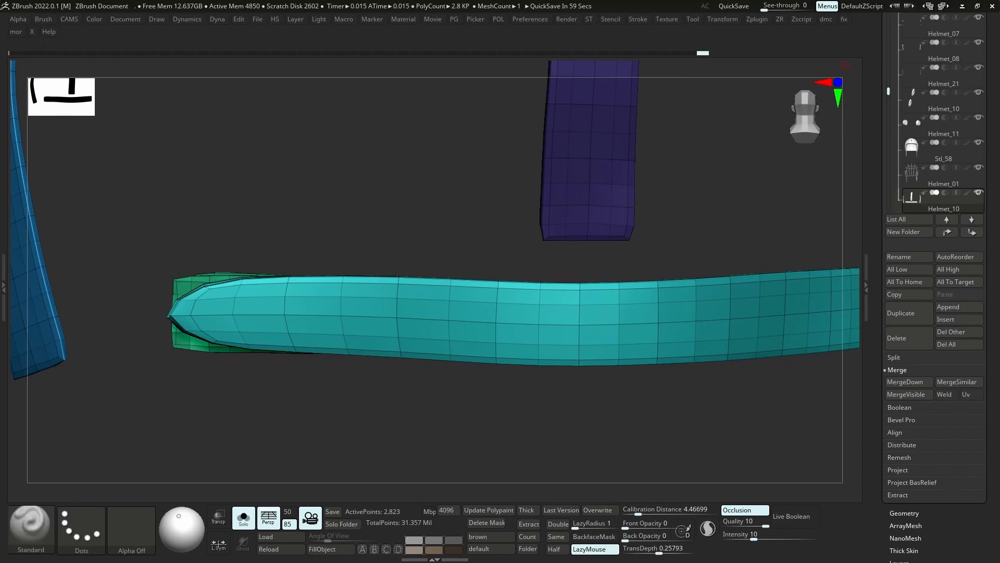
Switch to Maya and import the temp OBJ into the scene
key("alt+Tab")
left_click(31, 63)
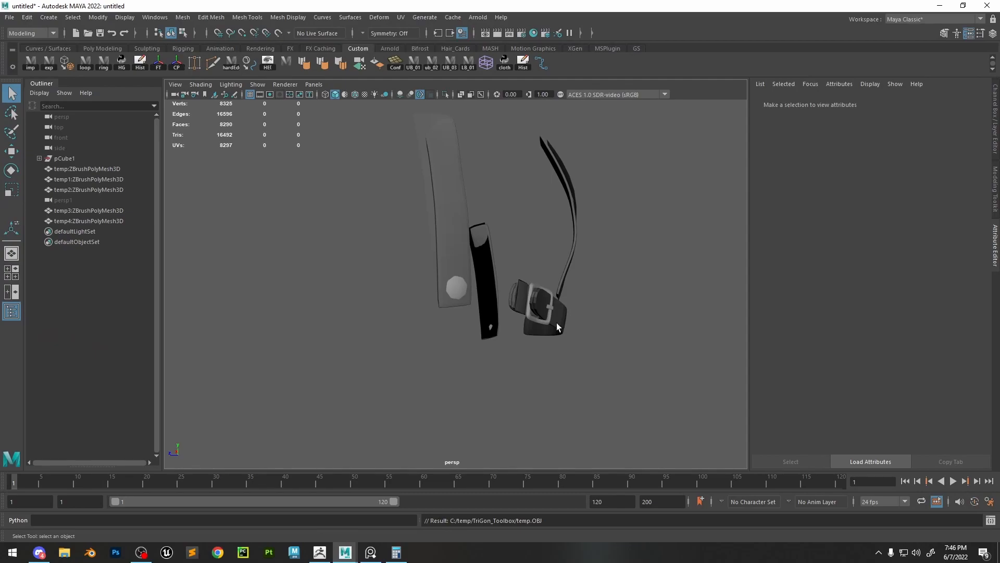
Delete the old cube and the earlier imported meshes from the scene, keeping only temp4:ZBrushPolyMesh3D
left_click(559, 327)
left_click_drag(603, 320, 503, 315, "alt")
middle_click_drag(643, 308, 483, 307, "alt")
left_click_drag(483, 307, 536, 312, "alt")
left_click(88, 210)
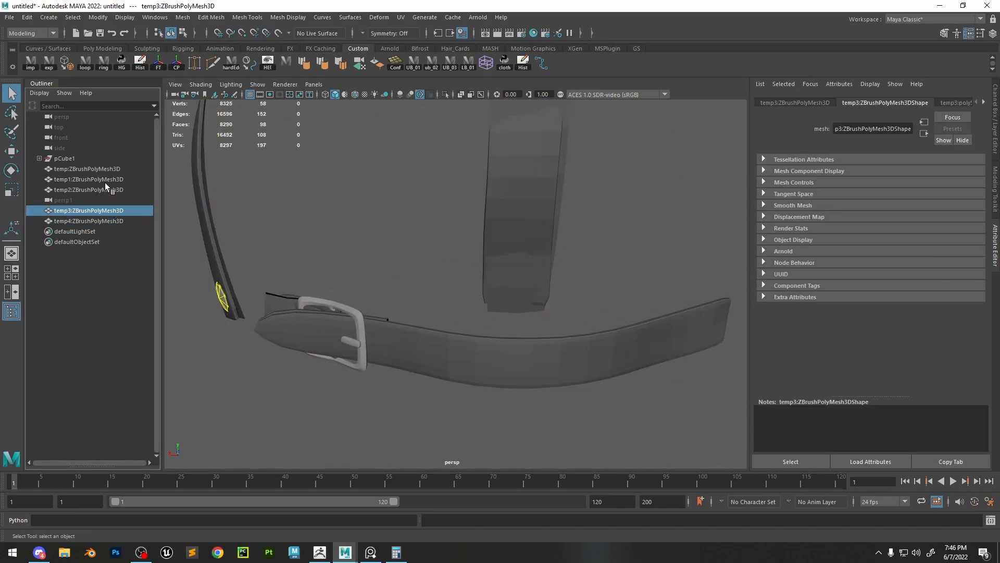
left_click(90, 158, "shift")
key("Delete")
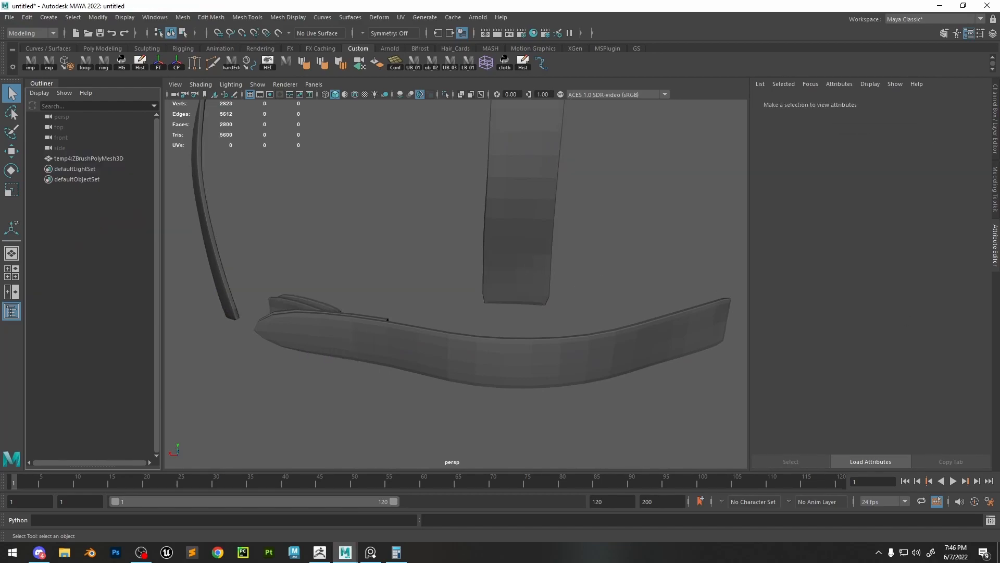
Put the imported strap mesh in vertex selection mode and select a vertex on the middle row of the horizontal strap
left_click(446, 357)
scroll(523, 344, "up", 4)
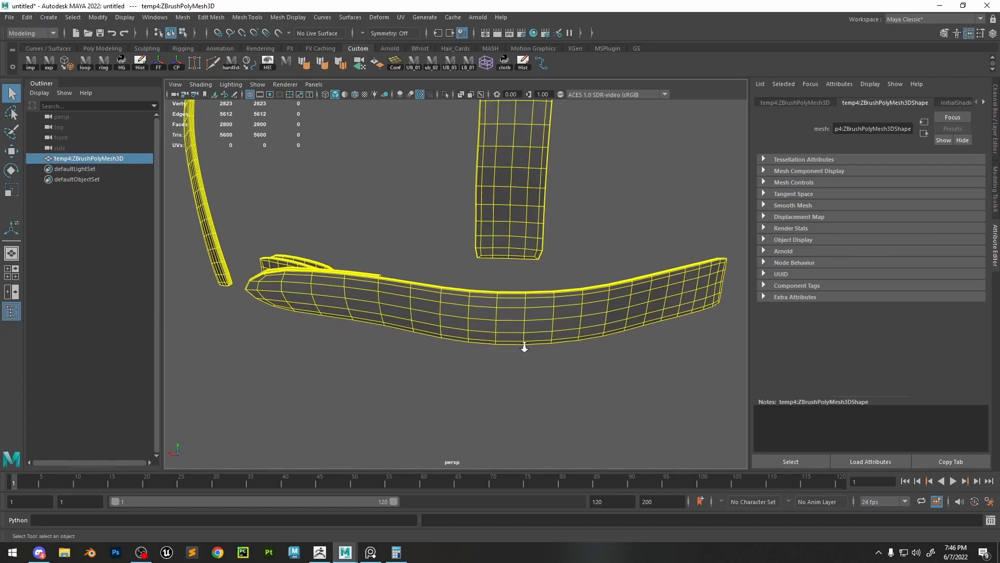
right_click(491, 301)
right_click_drag(491, 301, 443, 265)
left_click(471, 326)
key("f")
scroll(514, 336, "down", 5)
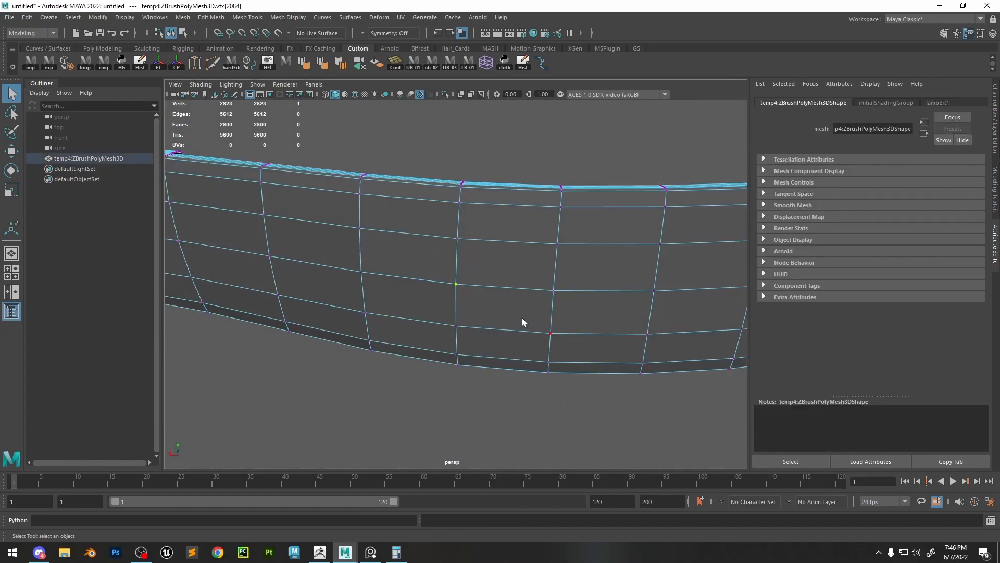
Extend the vertex selection along the horizontal strap's middle row towards both ends
left_click_drag(522, 318, 569, 313, "alt")
scroll(568, 316, "down", 2)
left_click(597, 286, "shift")
scroll(569, 313, "down", 2)
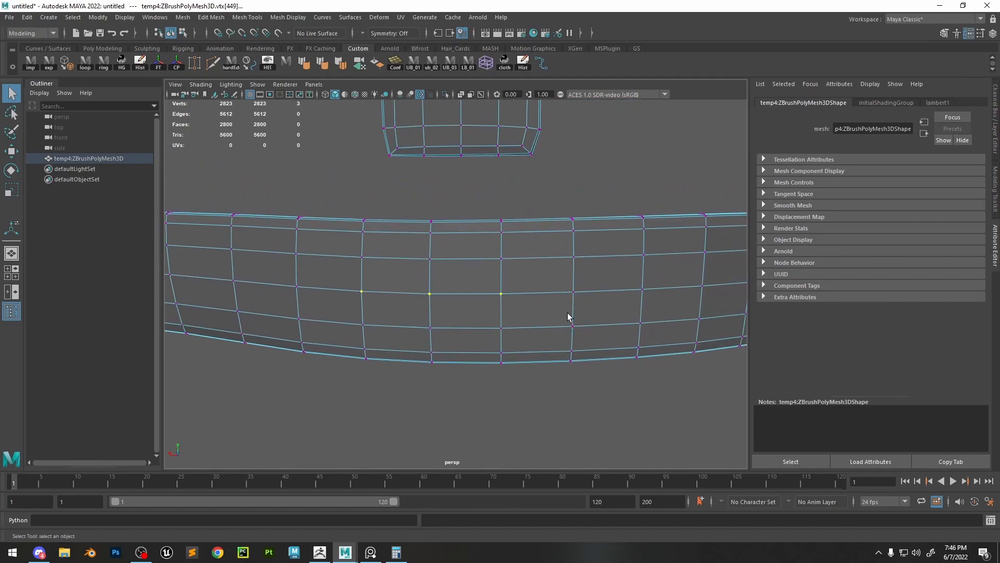
middle_click_drag(684, 300, 586, 293, "alt")
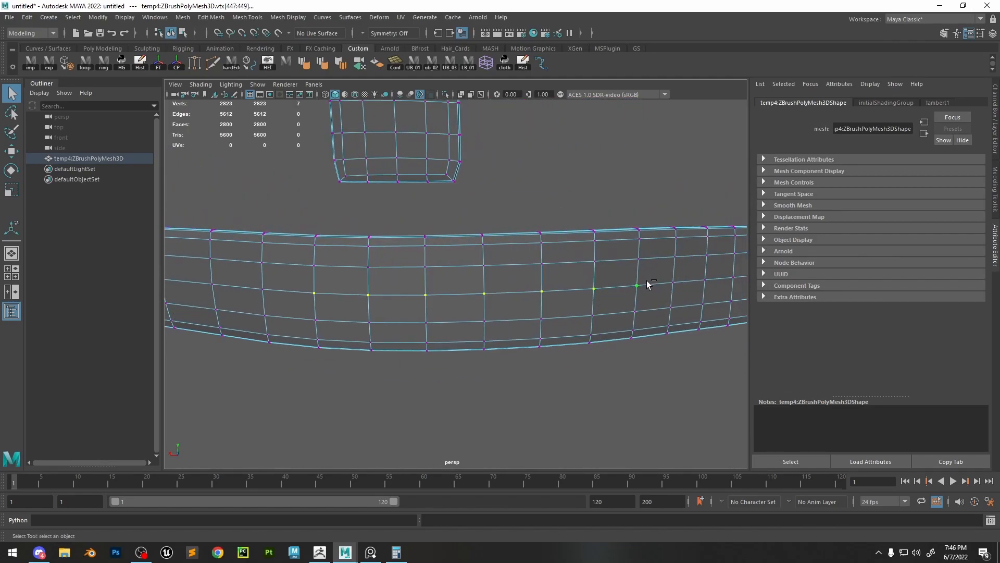
middle_click_drag(700, 322, 593, 328, "alt")
scroll(579, 312, "down", 2)
left_click_drag(417, 303, 454, 308, "alt")
left_click(290, 306, "shift")
left_click_drag(290, 306, 599, 323, "alt")
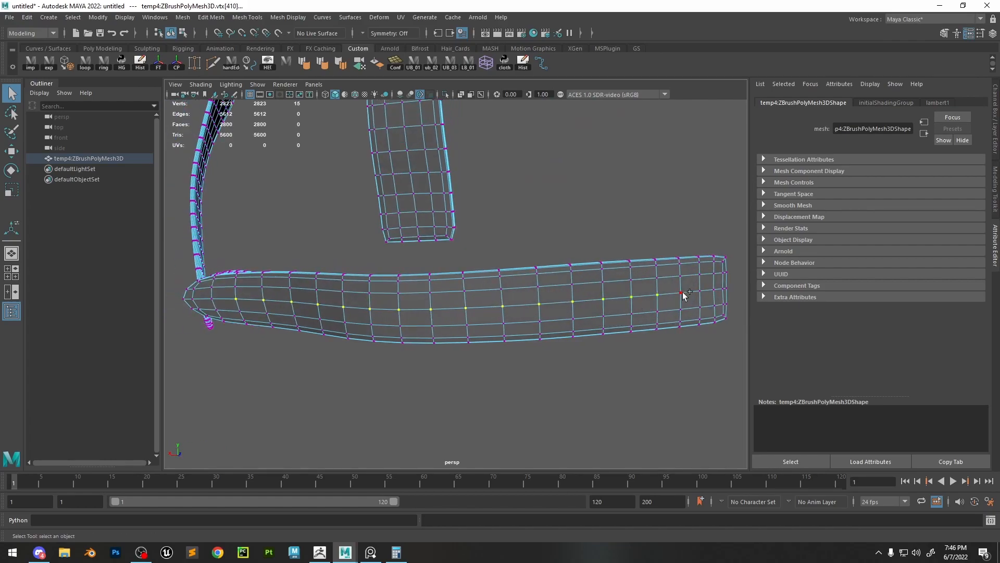
Undo the last vertex pick near the strap's square end and the change to face selection mode
key("ctrl+z")
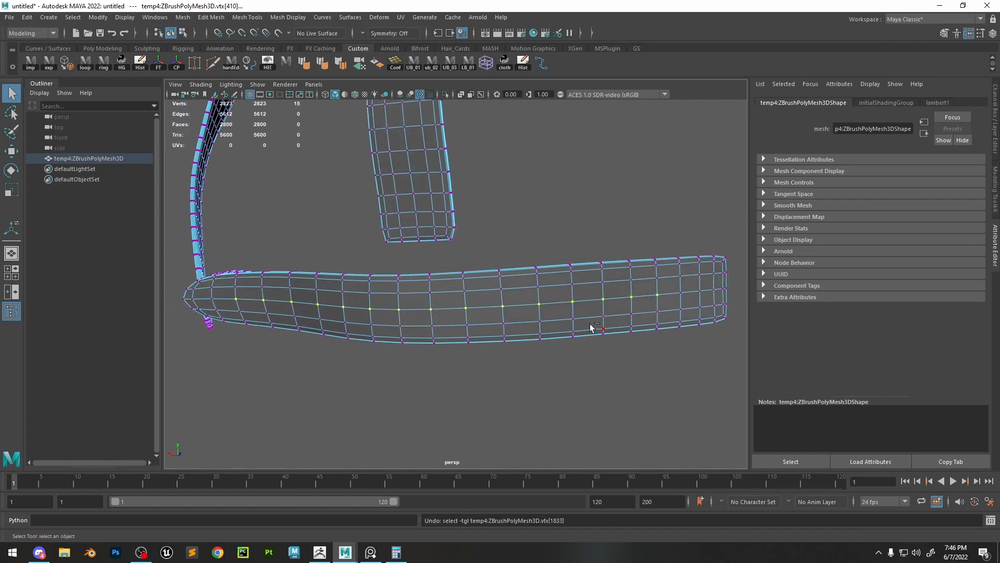
right_click_drag(634, 267, 634, 295)
key("ctrl+z")
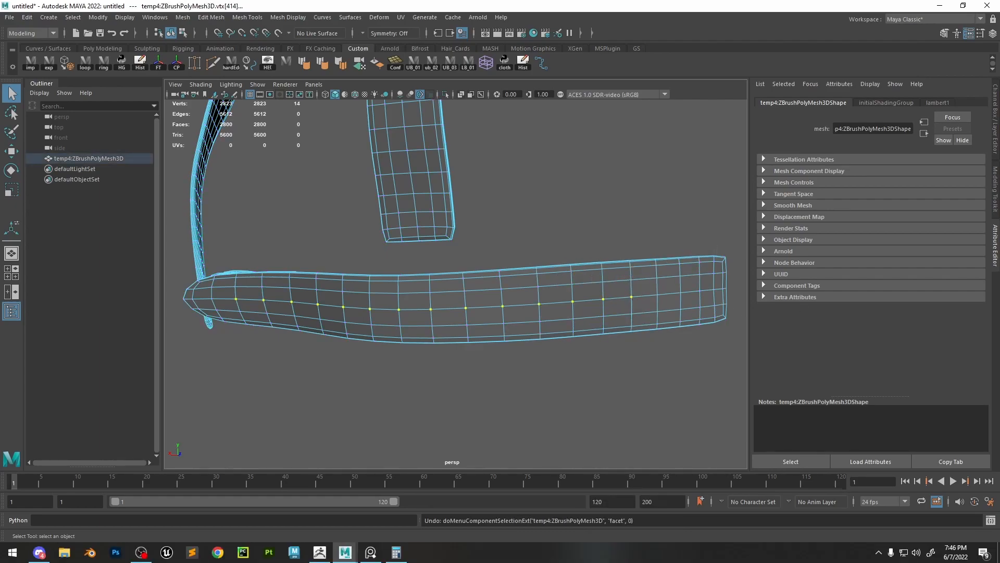
key("alt+Tab")
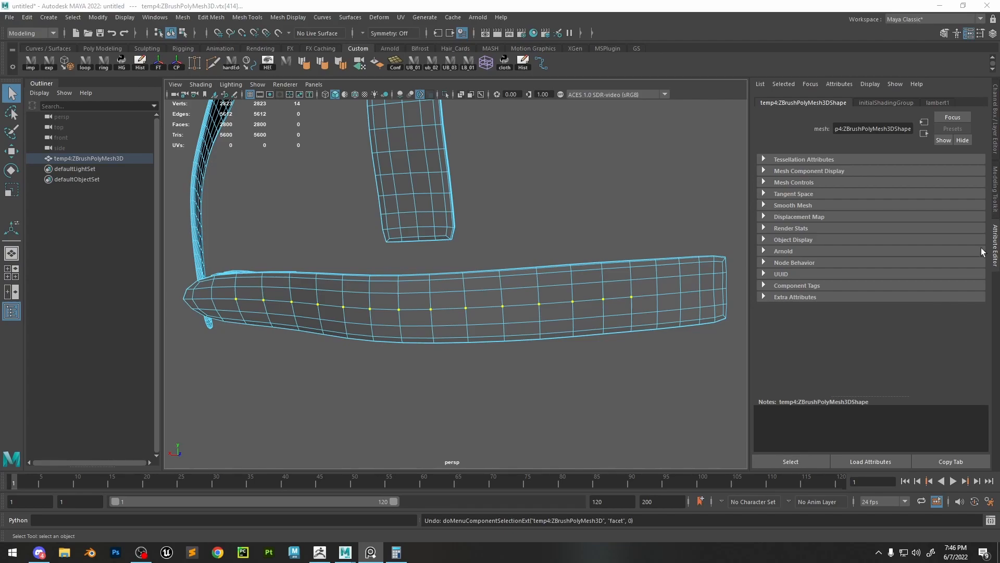
Chamfer the selected middle-row vertices of the horizontal strap into small diamond-shaped faces
left_click_drag(646, 254, 589, 296, "alt")
right_click_drag(591, 292, 656, 284)
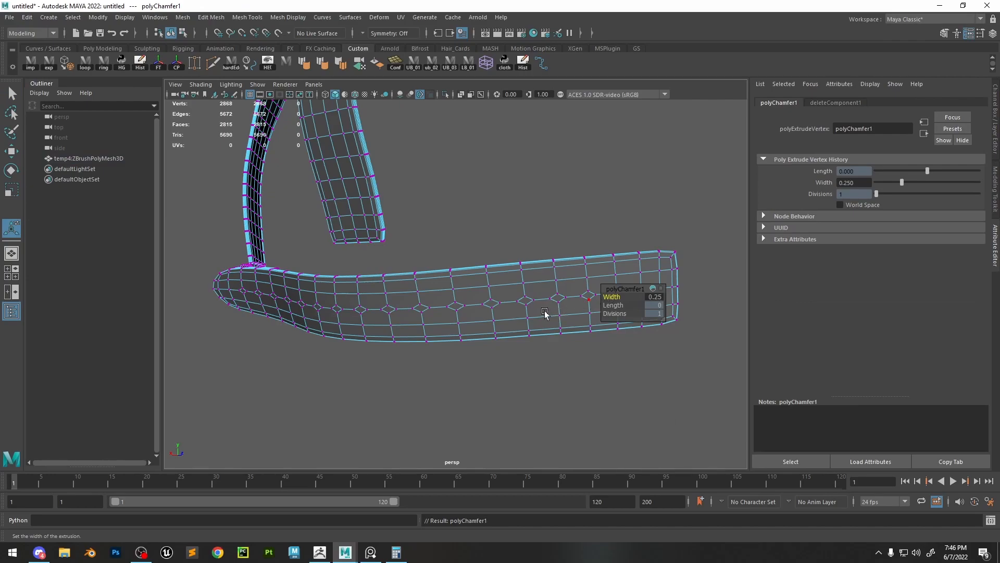
left_click_drag(544, 313, 535, 293, "alt")
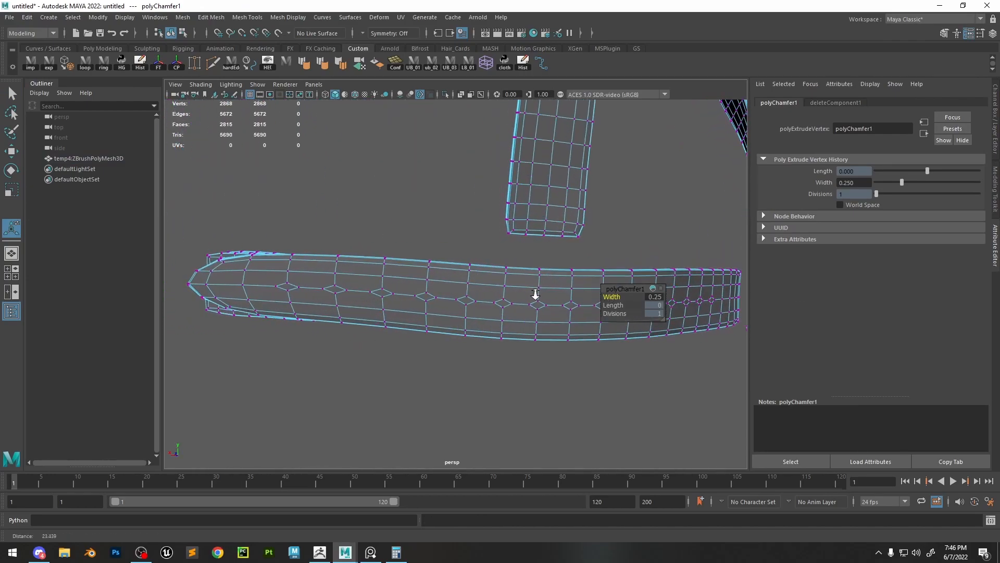
right_click_drag(536, 293, 547, 361, "alt")
middle_click_drag(511, 308, 508, 308)
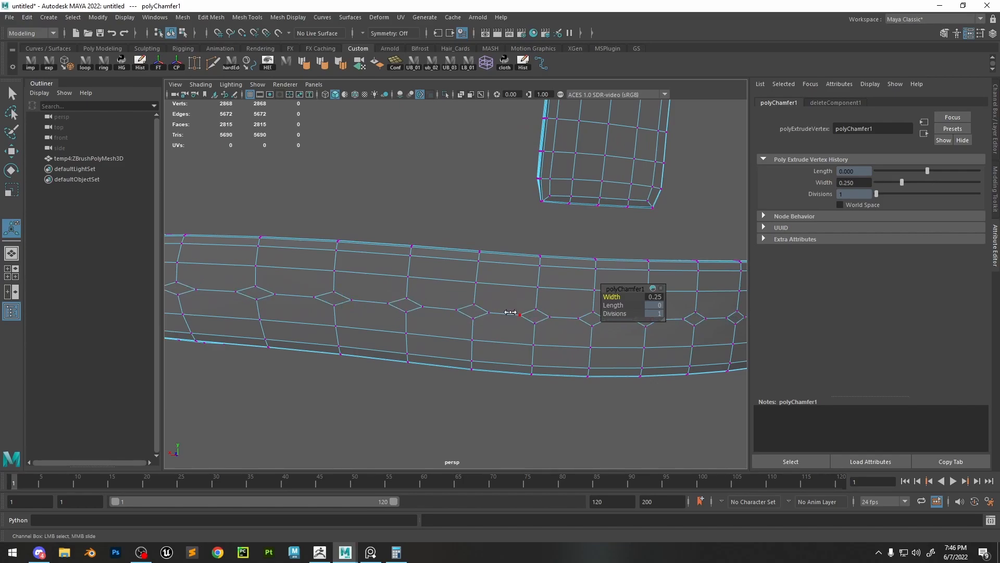
right_click_drag(509, 313, 397, 275, "alt")
Select all the diamond faces along the horizontal strap, invert the selection and delete the rest of the mesh
key("q")
left_click(312, 288)
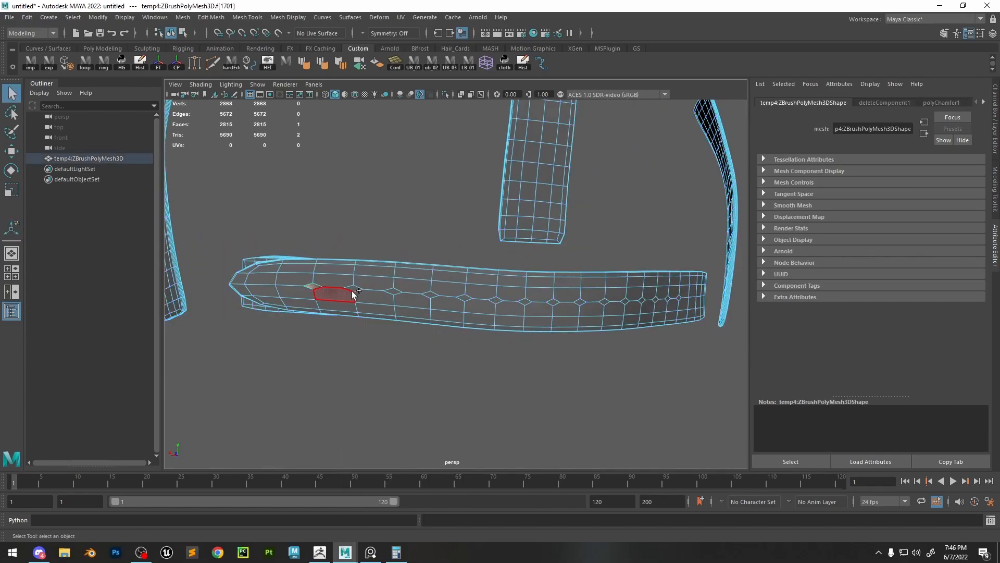
left_click(353, 288, "shift")
left_click(395, 290, "shift")
left_click(497, 301, "shift")
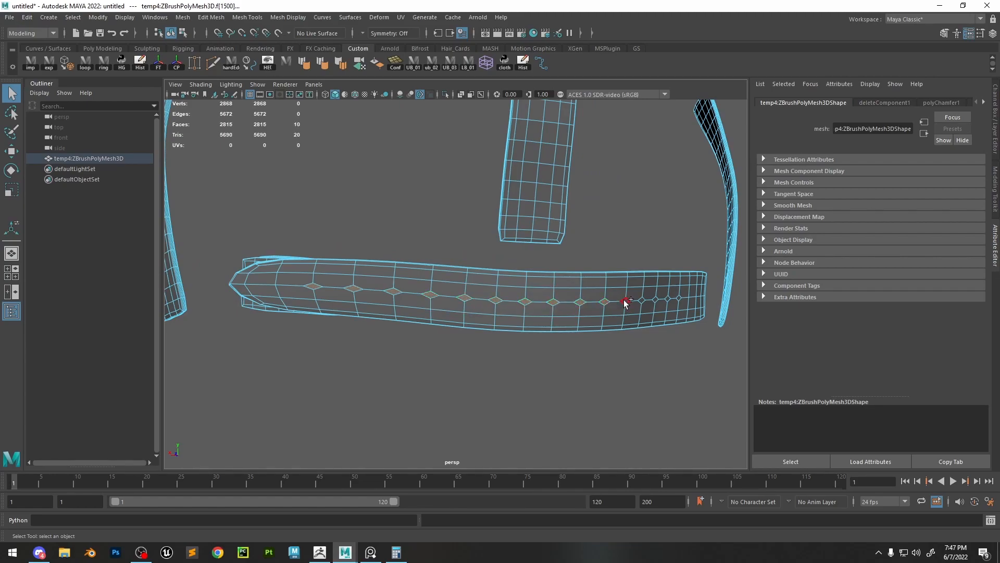
left_click_drag(672, 301, 538, 296, "alt")
left_click(600, 277, "shift")
right_click_drag(652, 333, 407, 214, "alt")
left_click_drag(618, 356, 345, 149, "shift")
key("Delete")
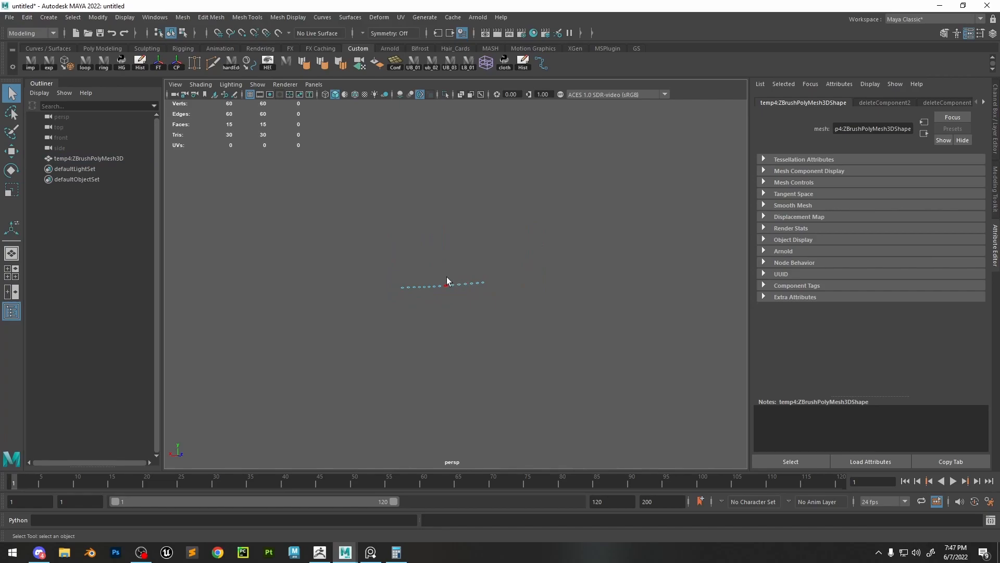
Return the row of diamond faces to object selection, export it and switch back to ZBrush
key("f")
left_click_drag(433, 277, 616, 267, "alt")
middle_click_drag(615, 268, 634, 266, "alt")
left_click_drag(692, 215, 166, 403)
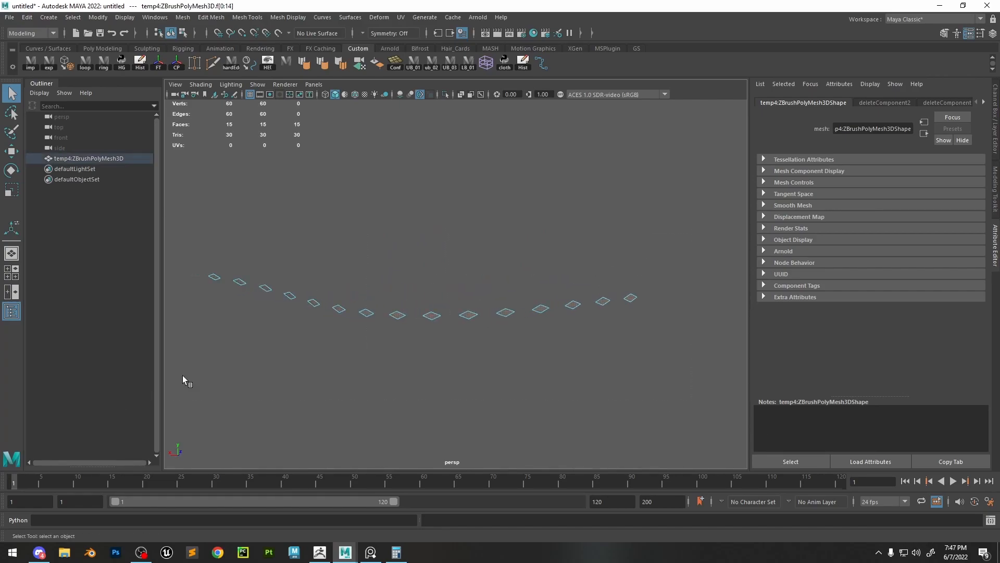
key("F8")
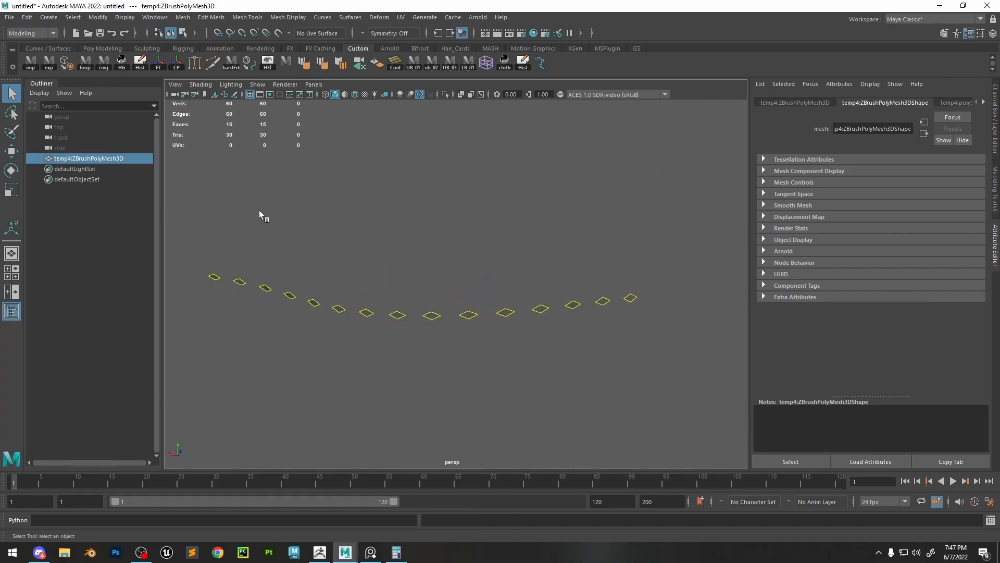
left_click(52, 68)
left_click(319, 552)
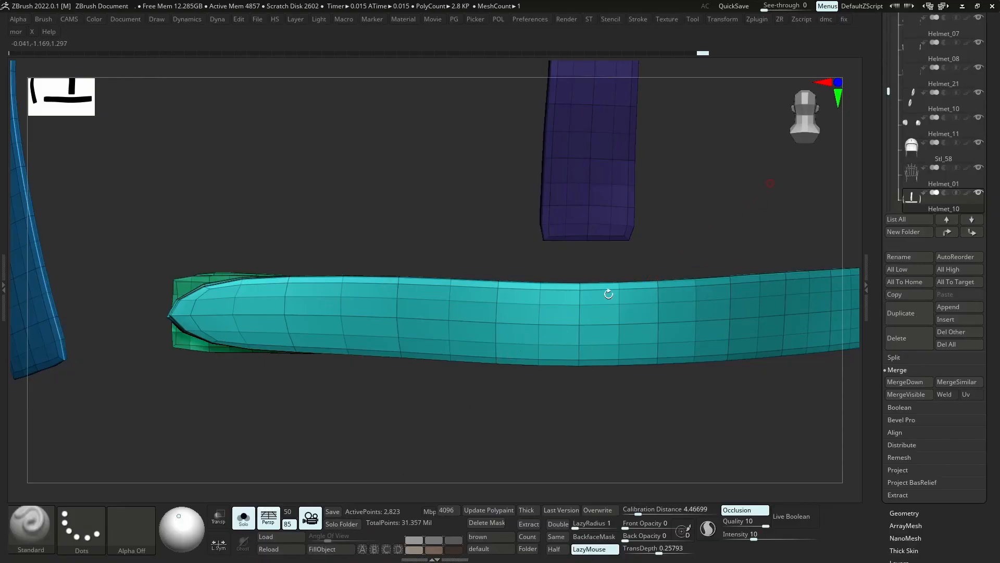
Turn off Solo and the polyframe, and raise the Helmet_10 straps back to their highest subdivision level
key("shift+s")
key("shift+f")
key("ctrl+d")
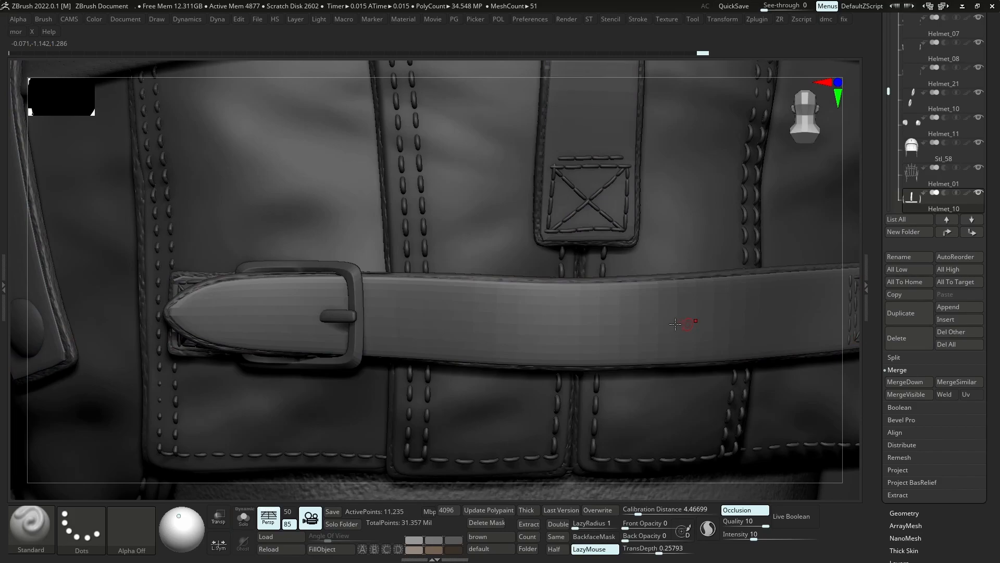
key("ctrl+d")
key("ctrl+d")
key("d")
Insert a placeholder subtool below Helmet_10 and import the exported diamond mesh temp into it
left_click(942, 310)
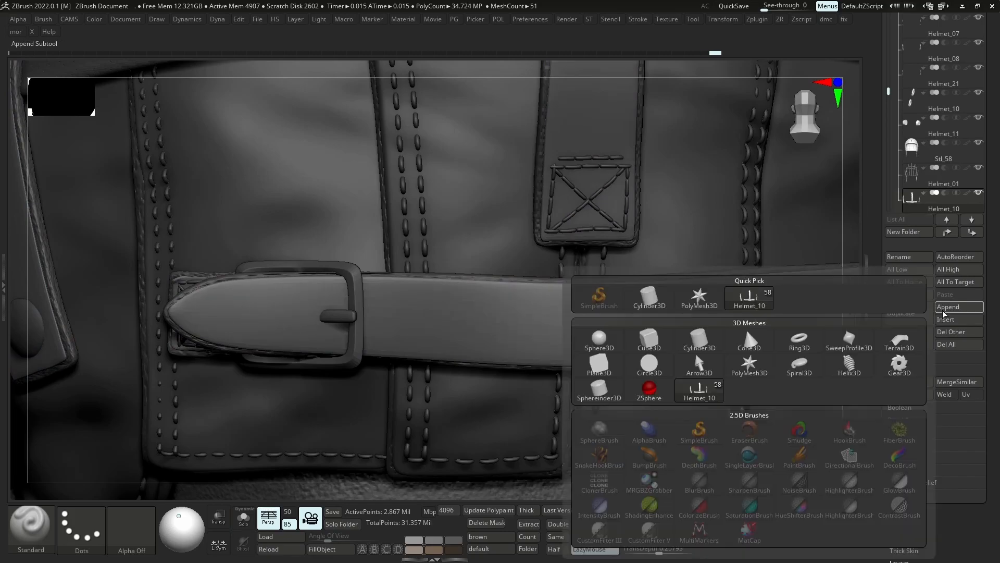
left_click(948, 307)
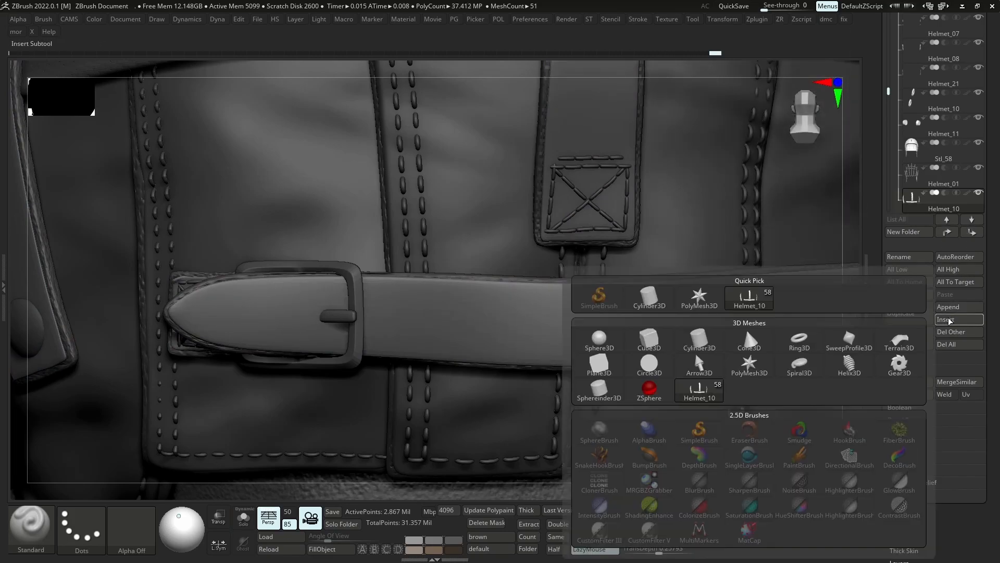
left_click(600, 339)
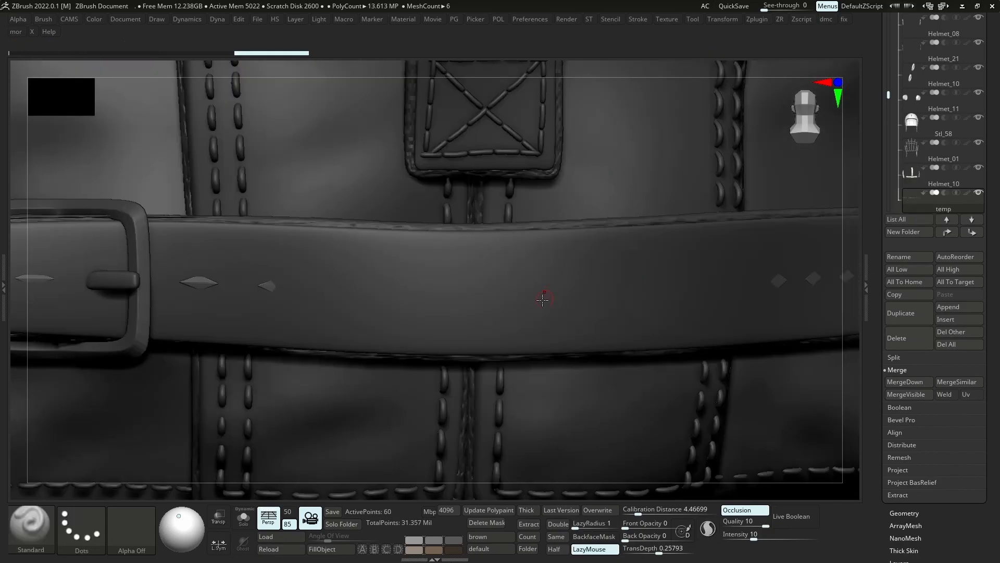
Enable Dynamic Subdiv on the temp subtool with a thickness of about 0.0037 and 4 segments, and turn off Post SubDiv
key("shift+d")
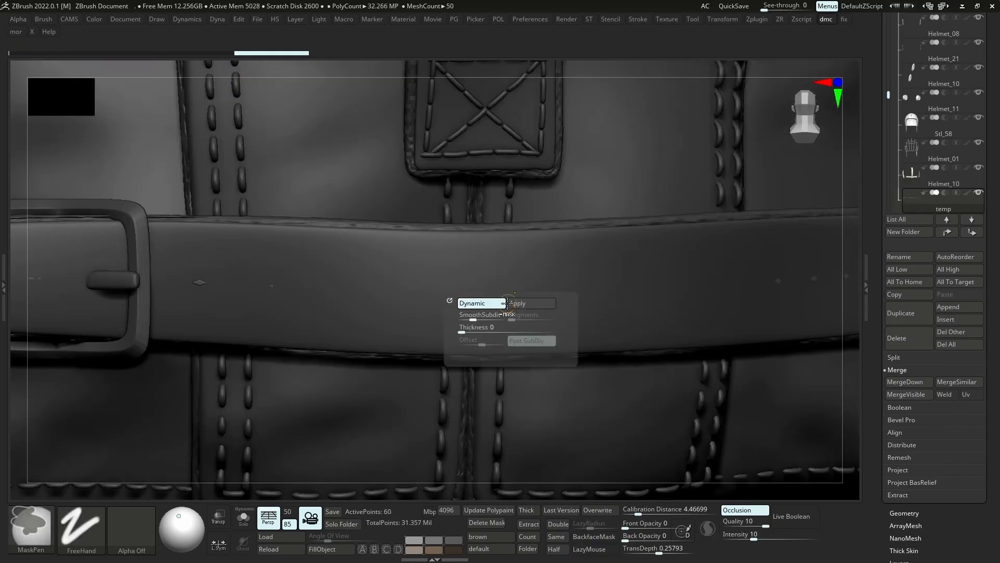
left_click_drag(473, 330, 523, 316)
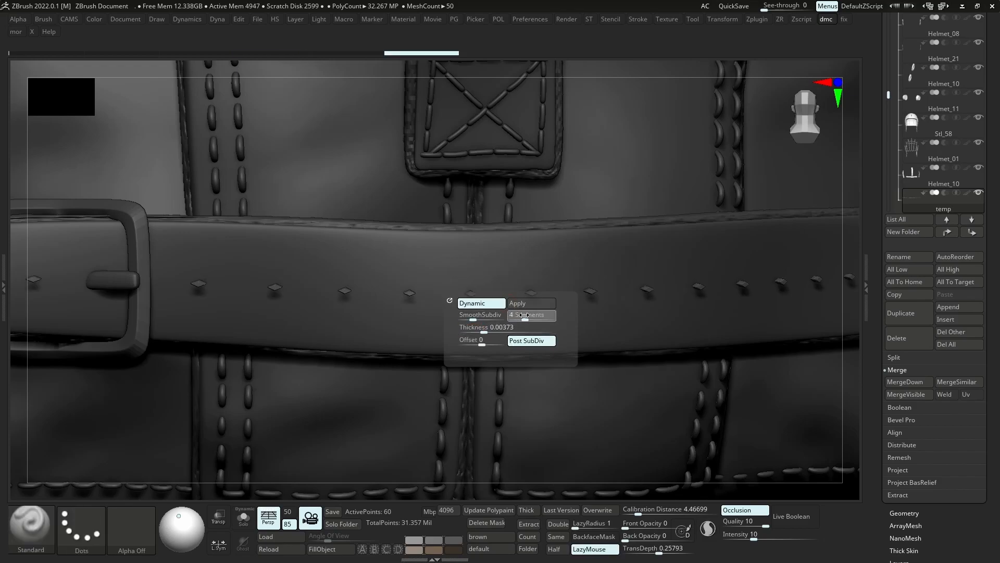
left_click(531, 341)
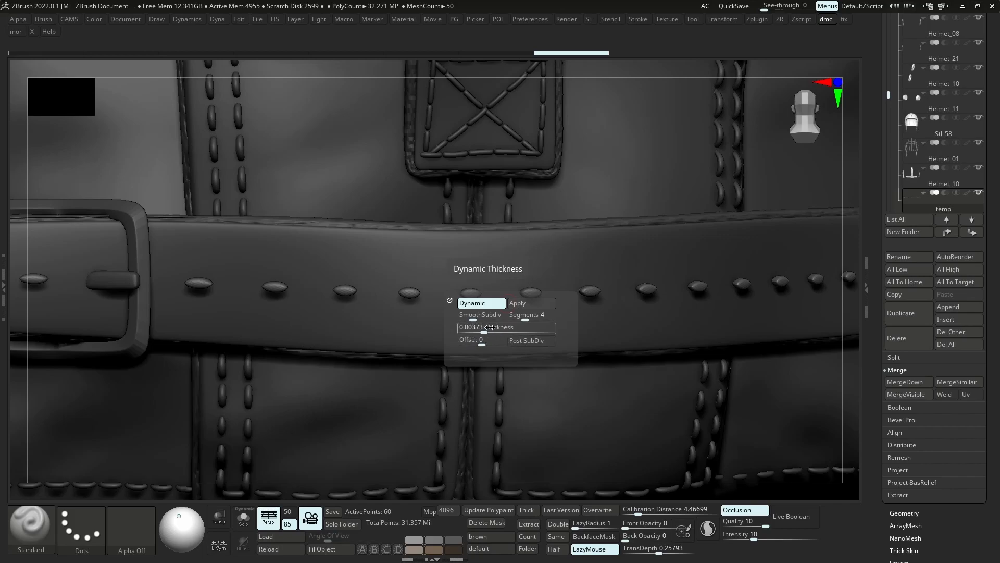
left_click_drag(483, 328, 485, 328)
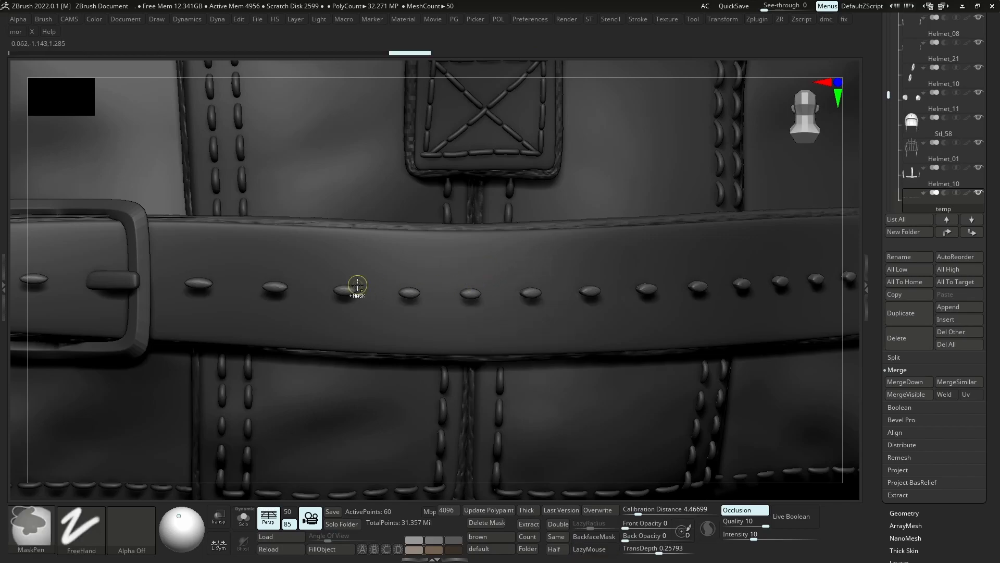
Isolate the temp subtool, stretch the small studs vertically with the Transpose line until round, and fit them onto the strap
mouse_move(357, 289)
right_mouse_down("ctrl")
mouse_move(338, 289)
mouse_move(441, 295)
mouse_move(489, 350)
mouse_move(436, 314)
mouse_move(422, 319)
right_mouse_up("ctrl")
key("w")
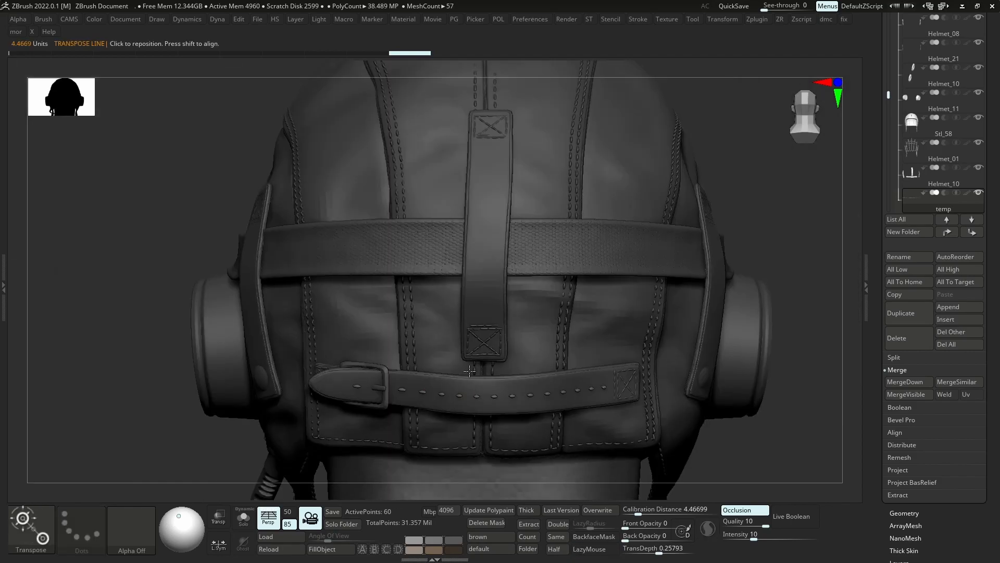
key("shift+s")
left_click(483, 414, "ctrl")
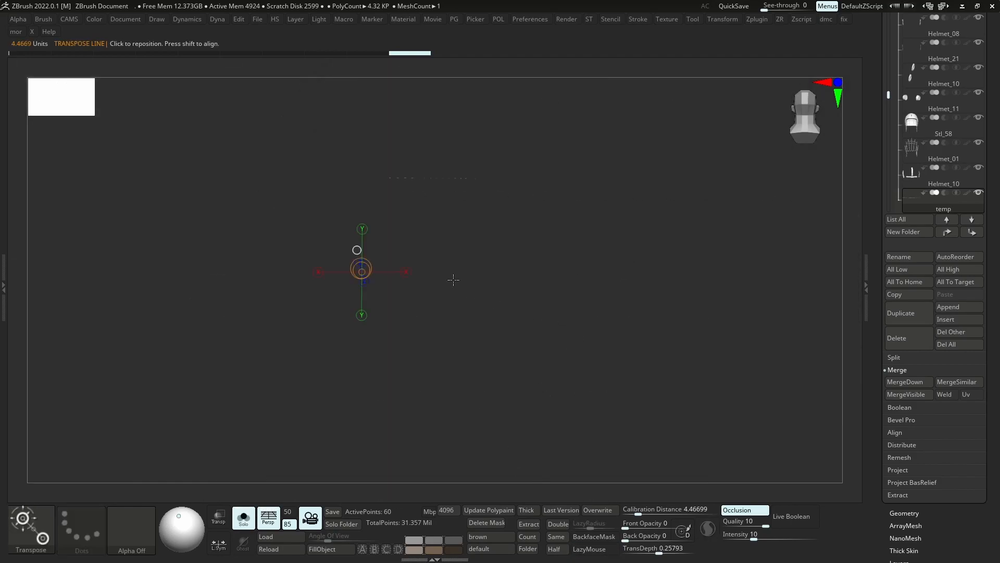
mouse_move(437, 178)
right_mouse_down("ctrl")
mouse_move(415, 177)
mouse_move(470, 247)
mouse_move(457, 299)
right_mouse_up("ctrl")
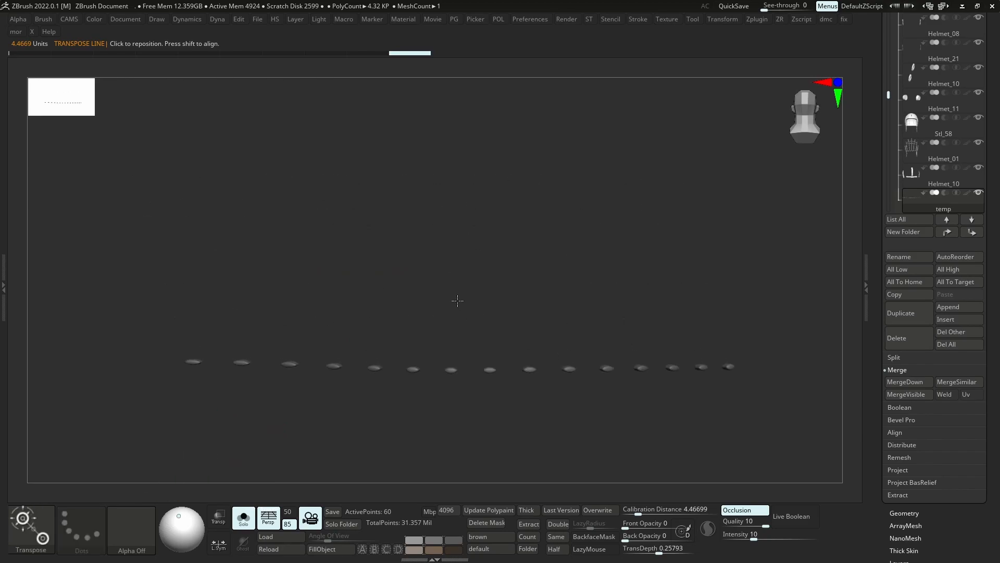
right_click_drag(446, 375, 460, 375, "ctrl")
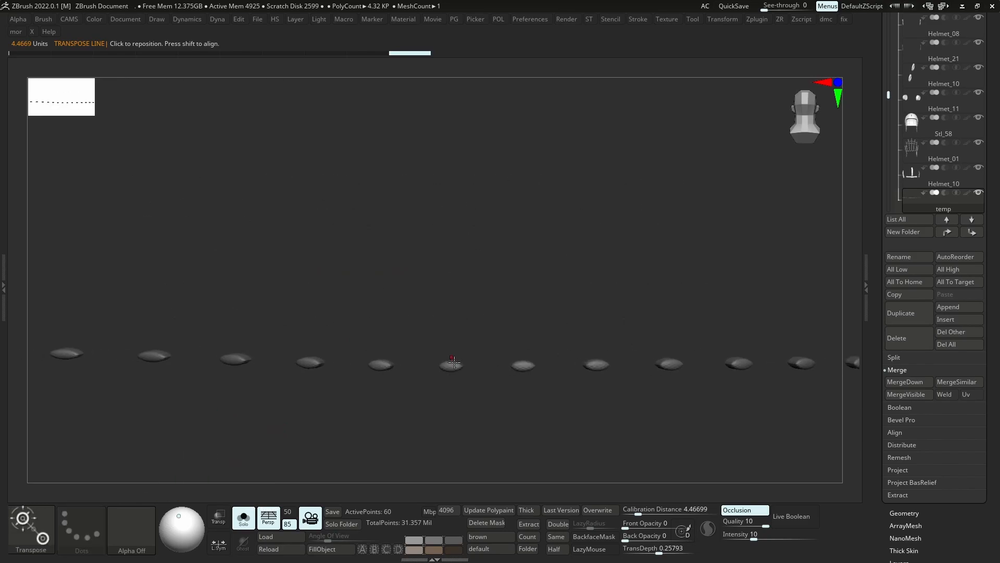
mouse_move(450, 363)
left_mouse_down()
mouse_move(456, 263)
mouse_move(459, 272)
left_mouse_up()
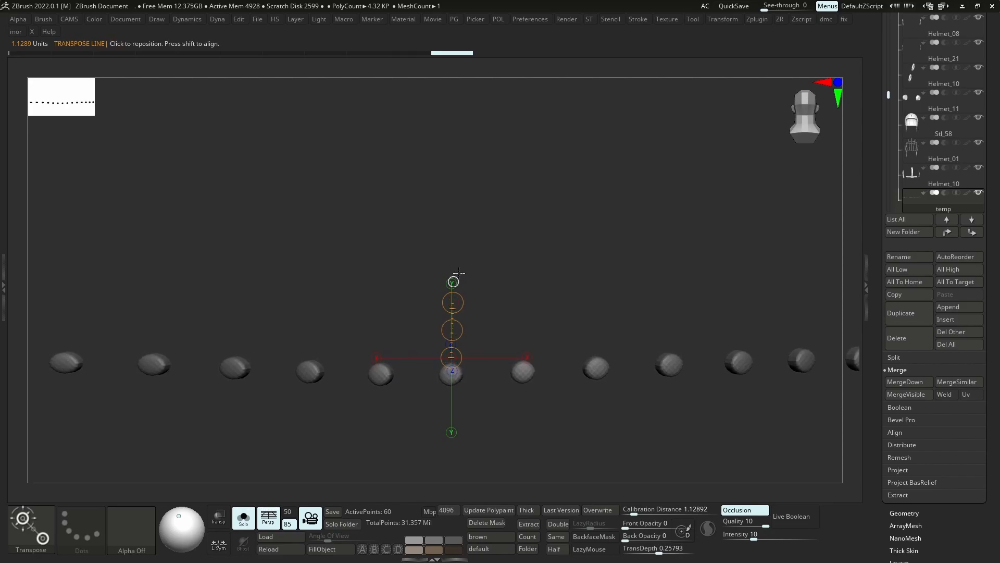
key("shift+s")
left_click_drag(450, 330, 453, 330)
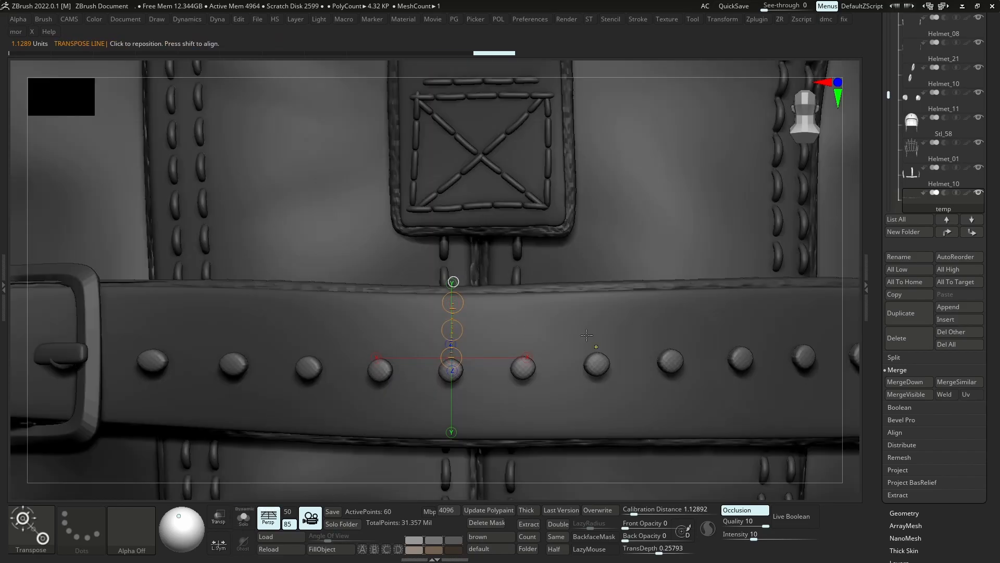
Switch to the Move brush, delete the temp stud subtool and turn off Solo to show the whole helmet
right_click_drag(582, 305, 610, 316, "ctrl")
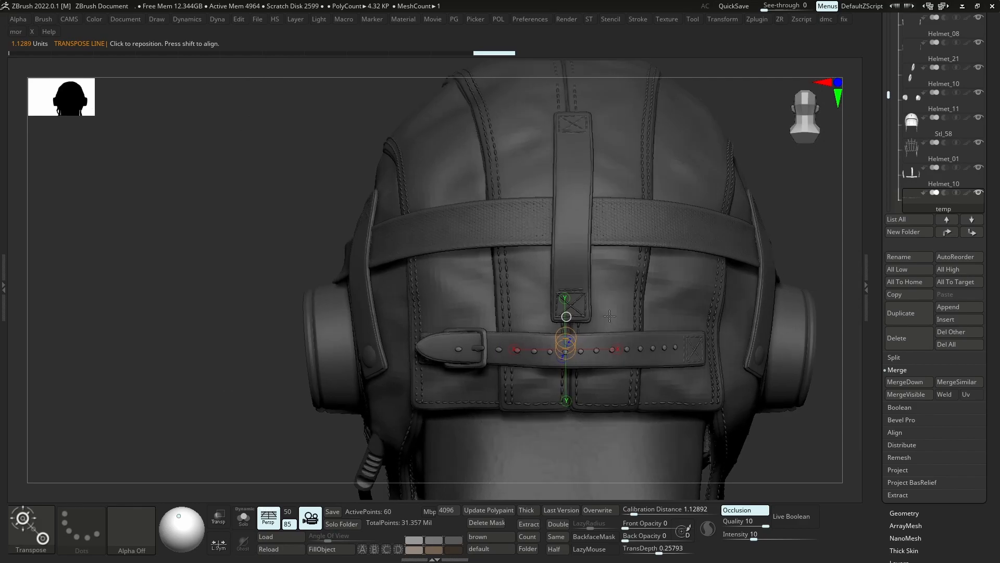
key("b")
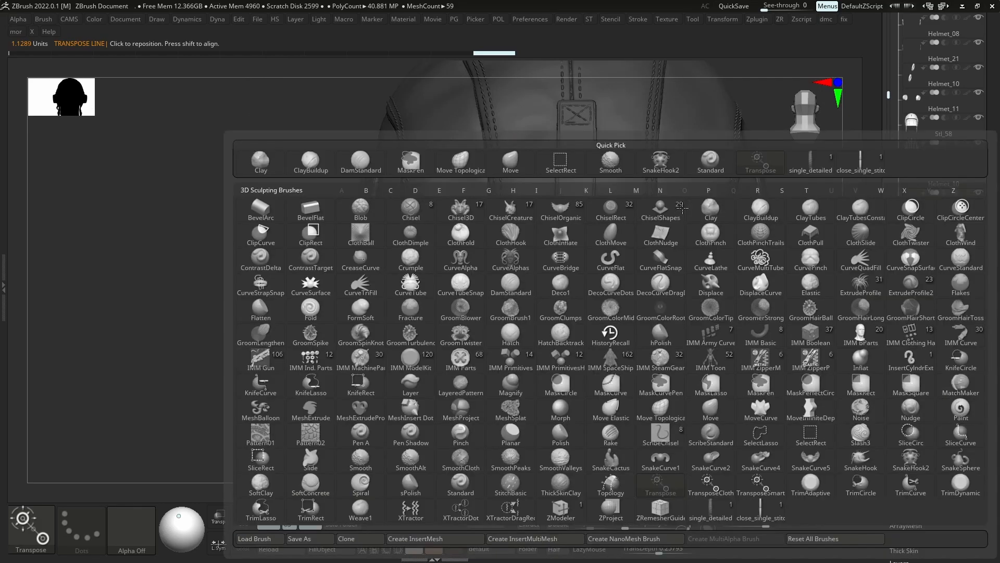
key("m")
key("v")
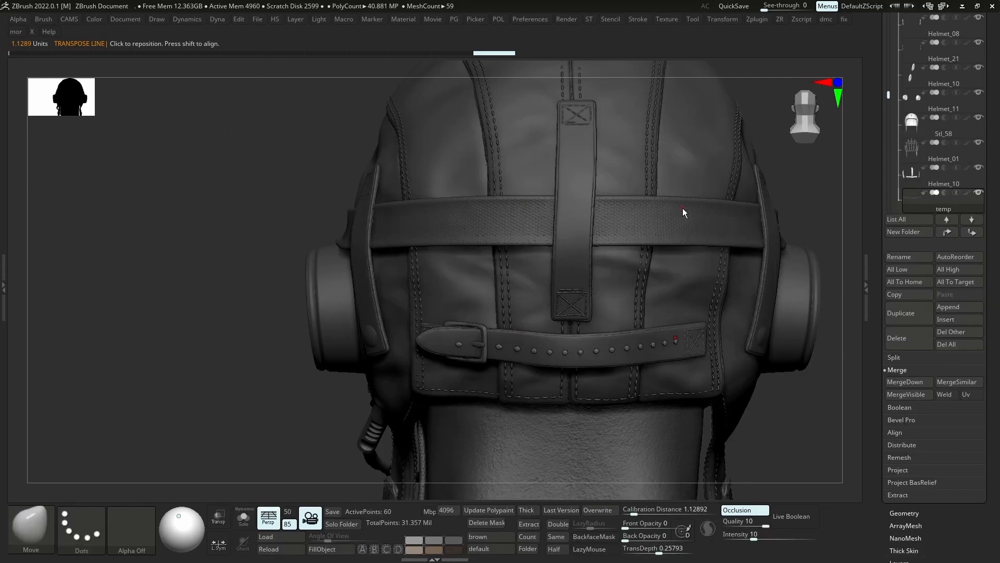
left_click(904, 338)
left_click(813, 359)
left_click(814, 360)
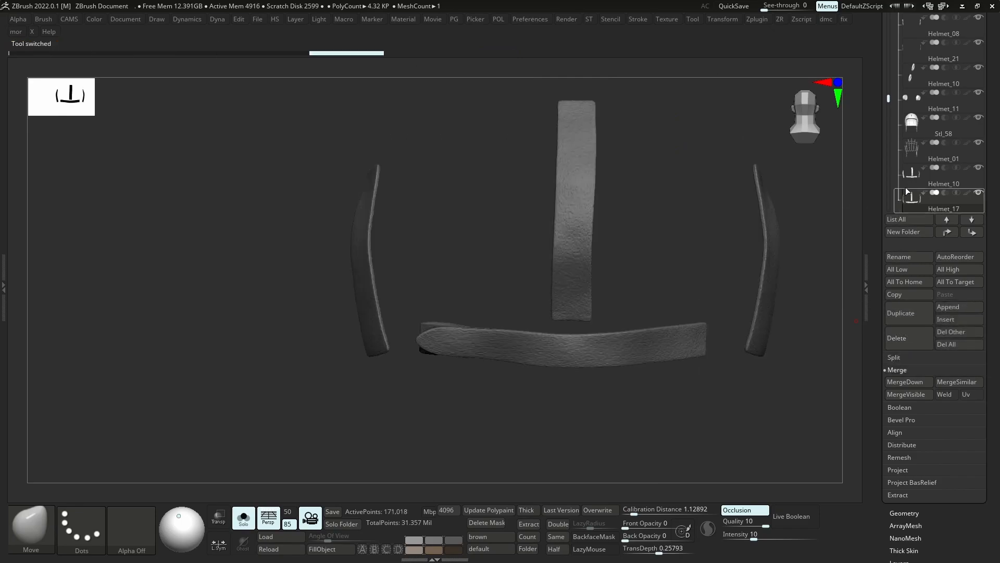
key("shift+alt+s")
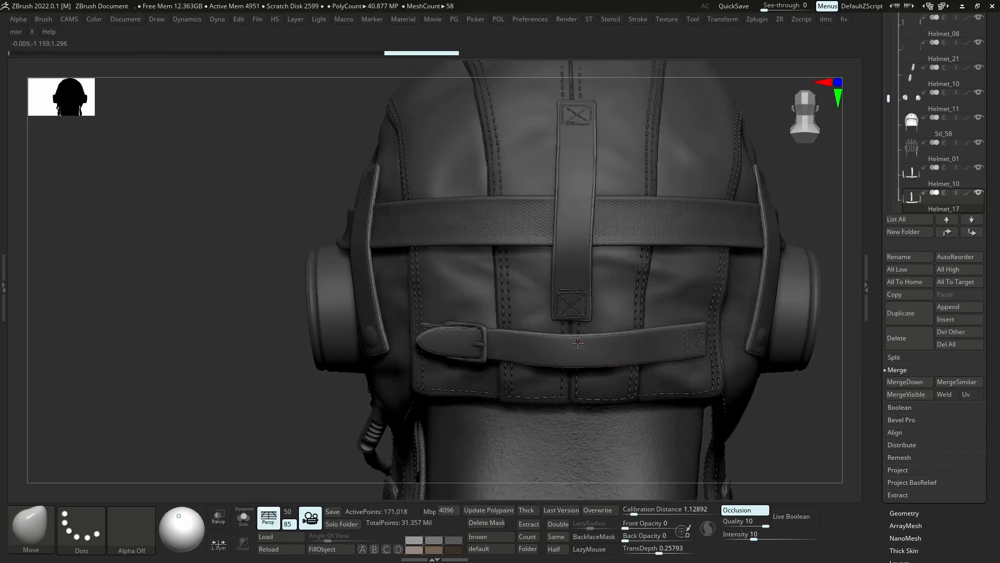
Select the Helmet_10 straps, add a new sculpting layer to them and turn on the polyframe
right_click_drag(582, 344, 658, 478, "ctrl")
left_click(581, 339, "alt")
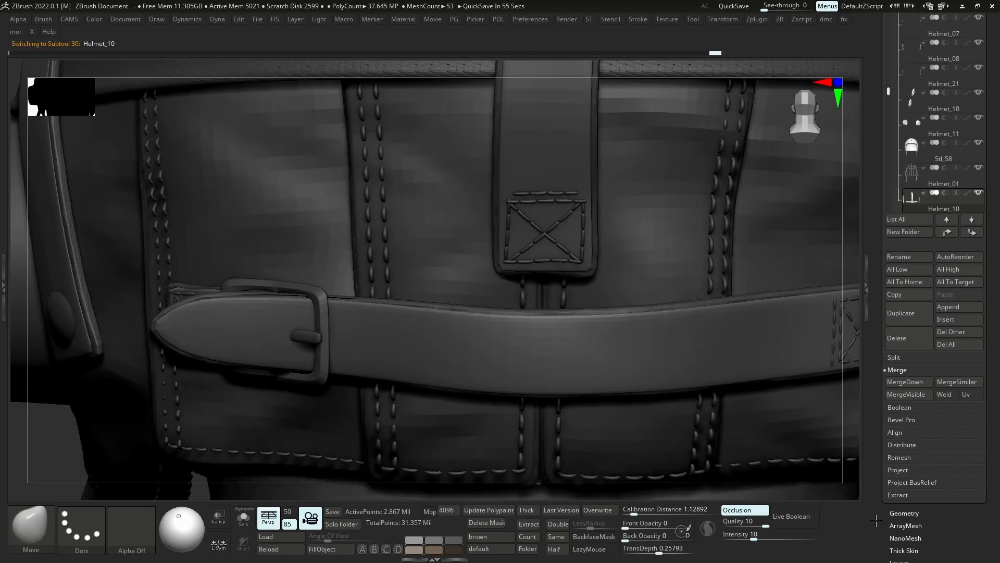
left_click_drag(912, 551, 912, 522)
left_click(905, 535)
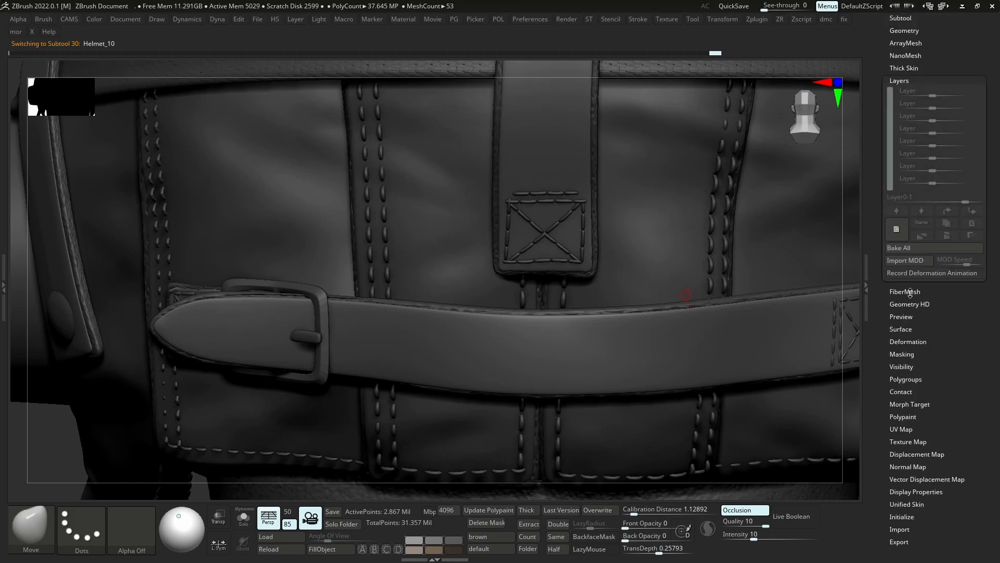
left_click(896, 229)
key("shift+f")
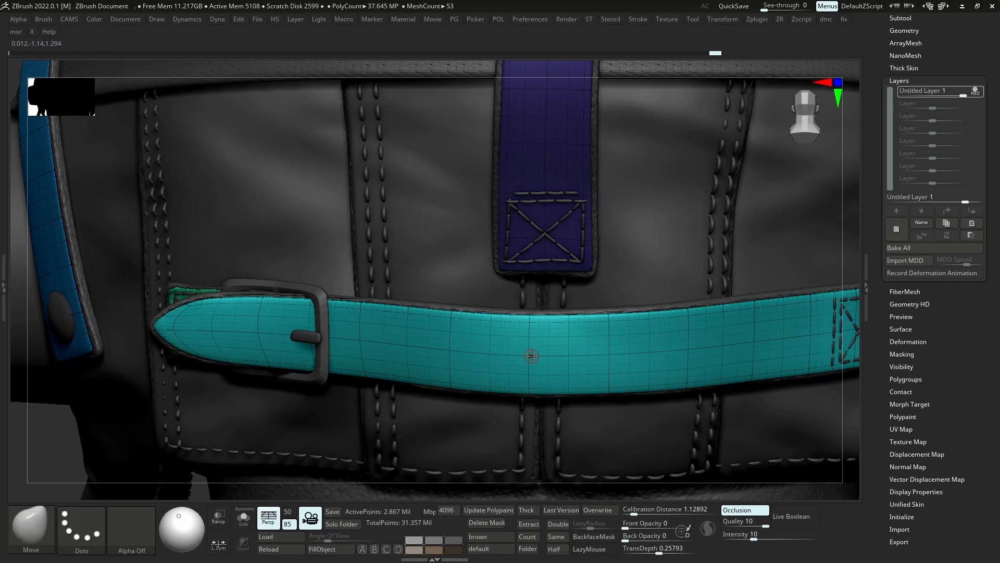
Adjust the brush size and mask three evenly spaced round dots along the middle of the buckled rear strap
key("s")
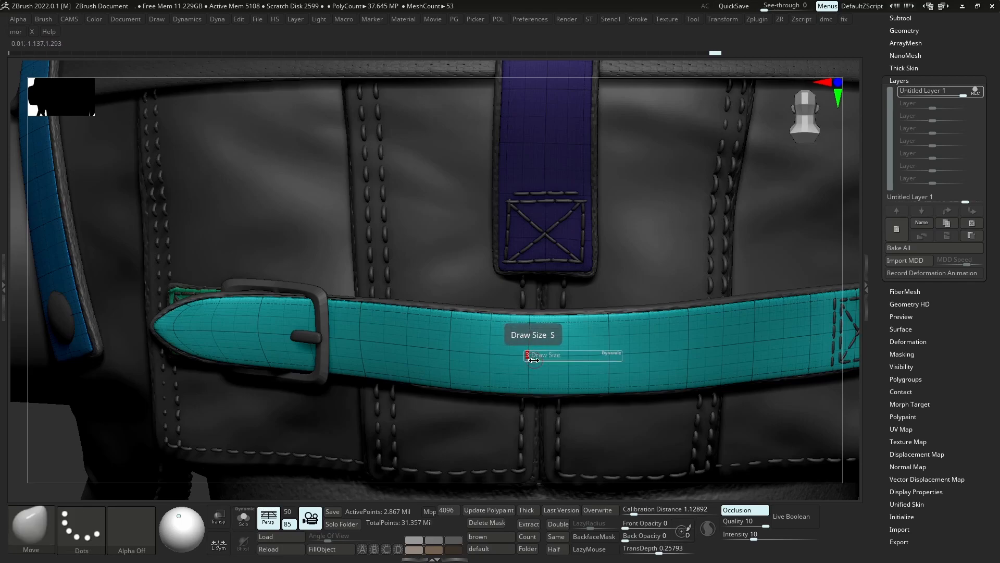
key("Return")
key("ctrl")
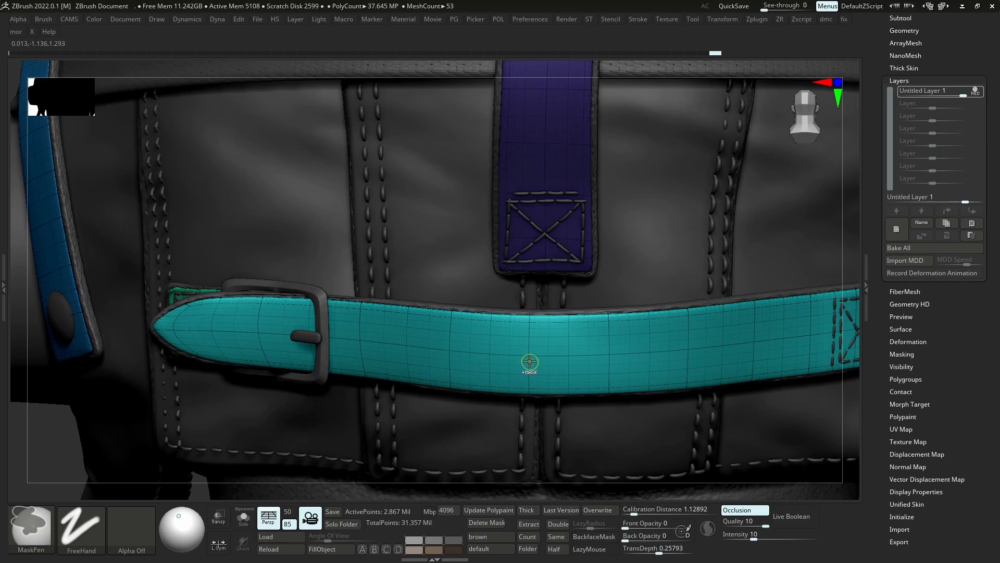
left_click(529, 356, "ctrl")
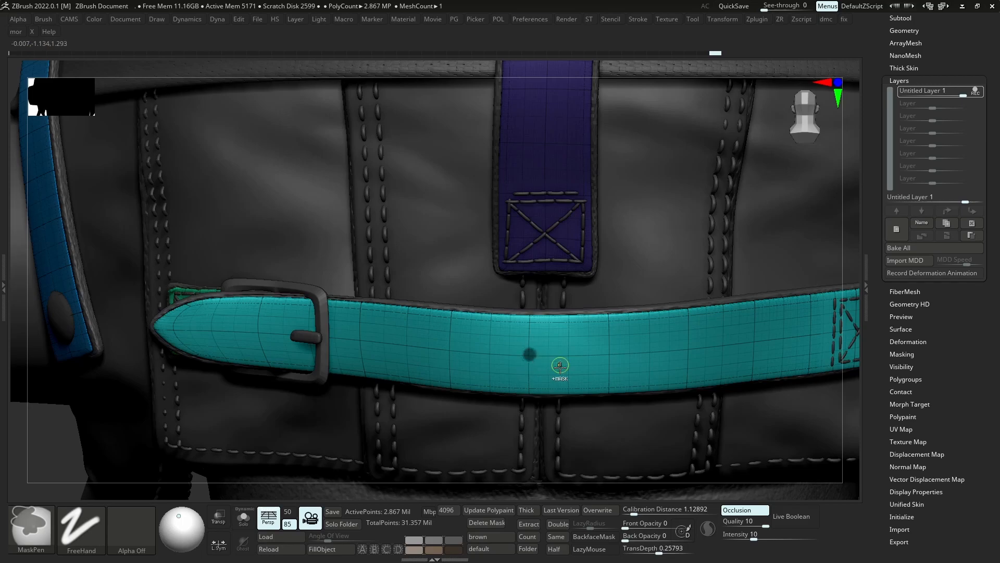
right_click(529, 356, "ctrl")
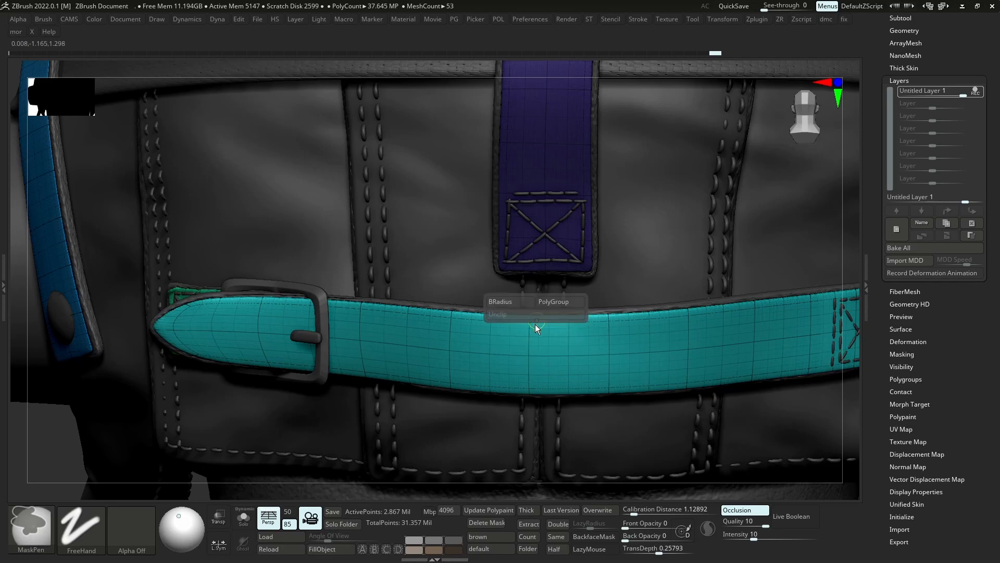
right_click(531, 350, "ctrl")
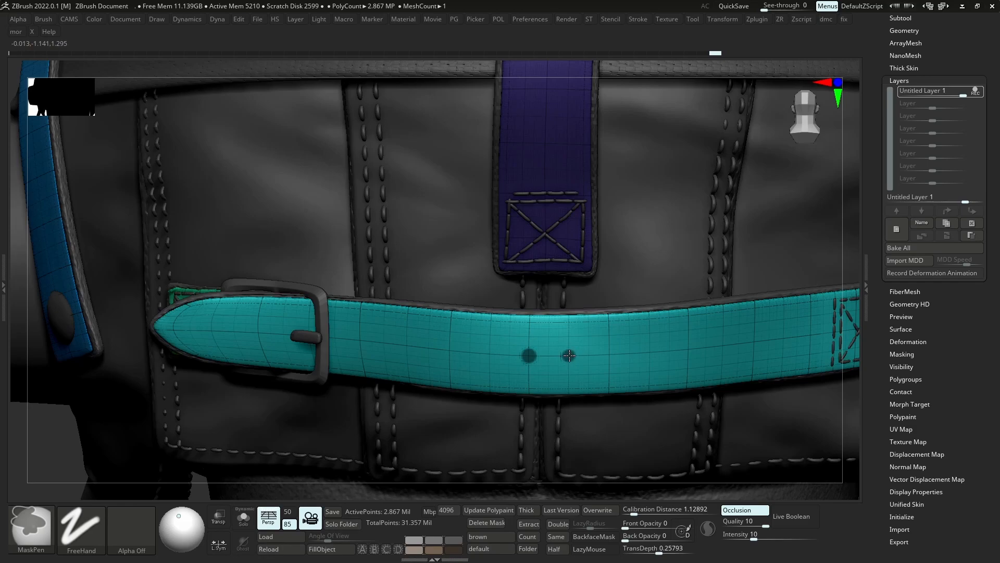
left_click(609, 356)
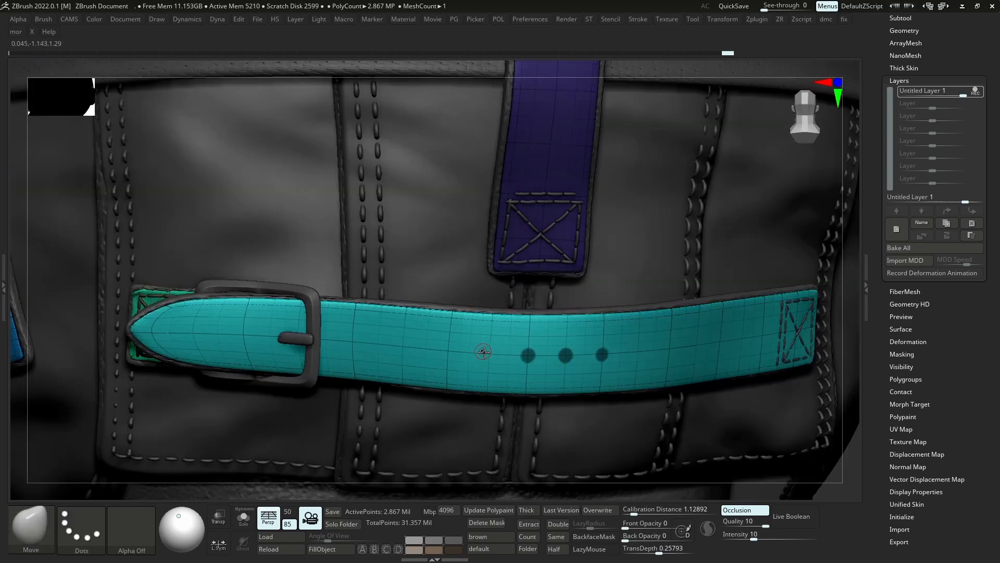
Continue the row with five more round mask dots along the strap's centreline up to the buckle
key("ctrl")
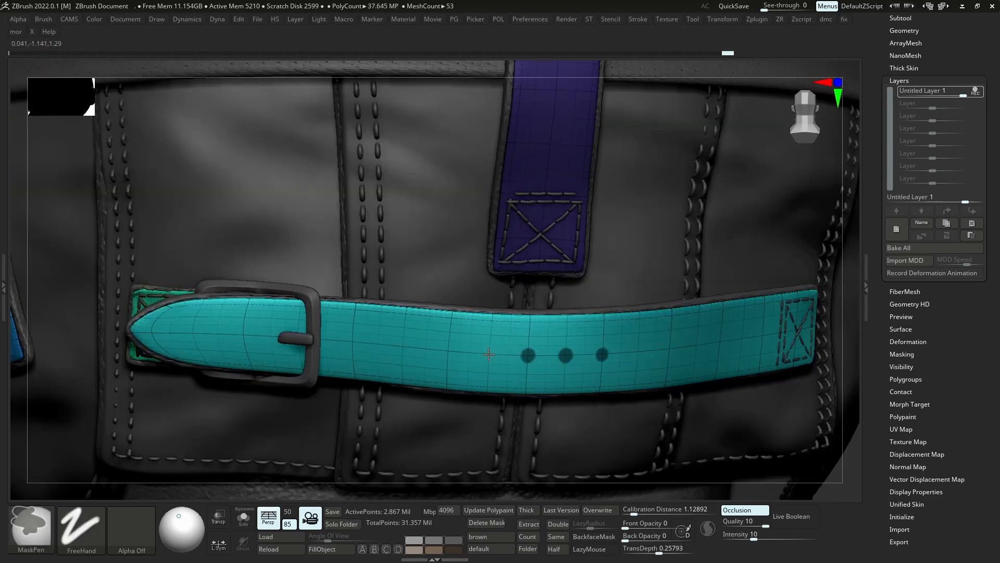
left_click(490, 355, "ctrl")
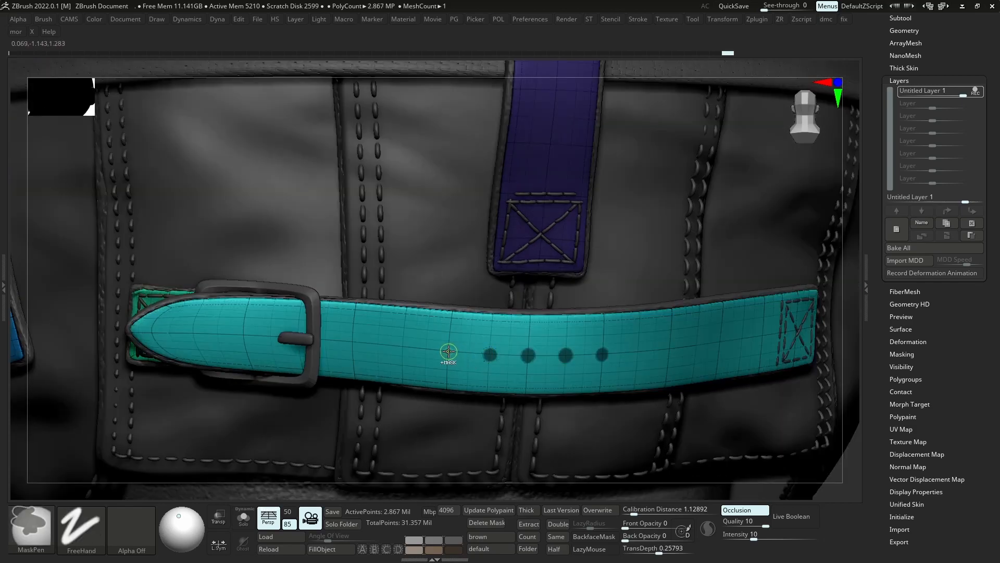
left_click(449, 354, "ctrl")
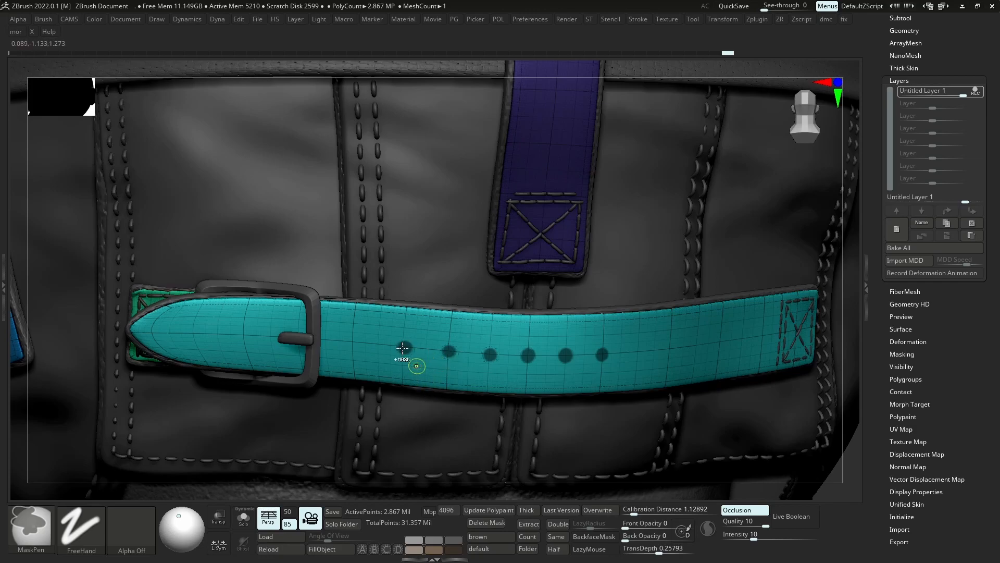
key("ctrl+z")
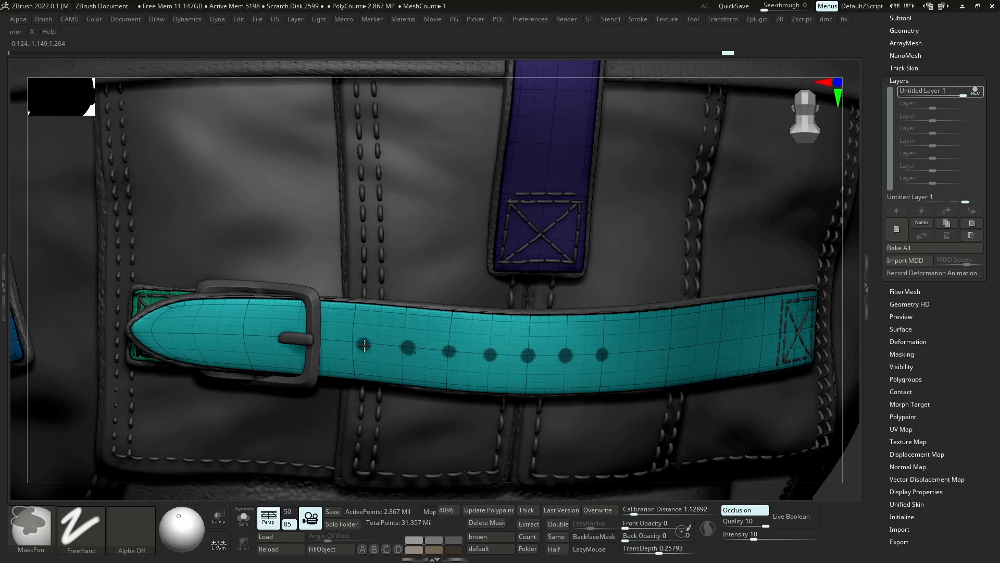
left_click(363, 343, "ctrl")
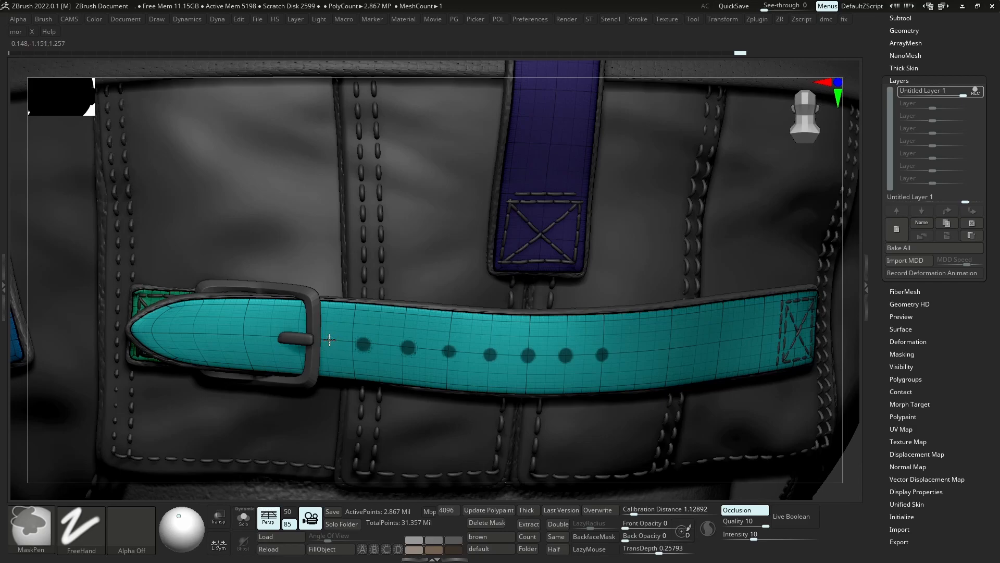
key("ctrl+z")
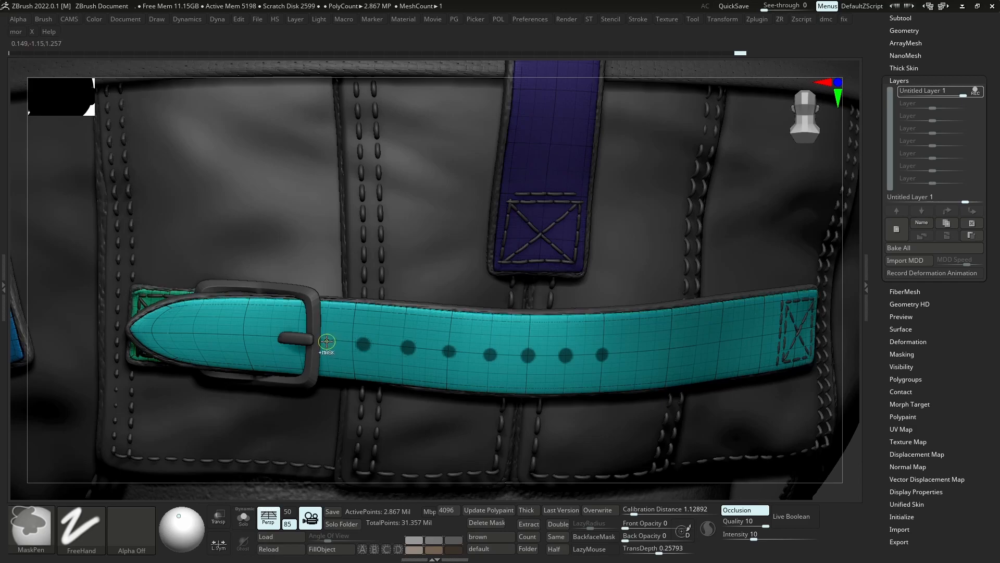
left_click(325, 342, "ctrl")
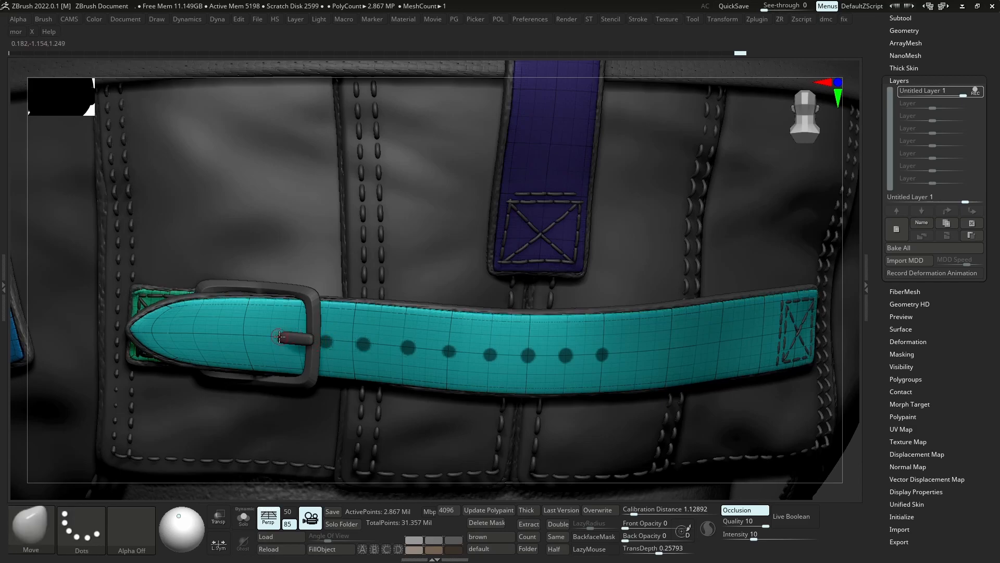
Isolate the straps to mask a dot beneath the buckle prong, and mask two more on the strap tip with the helmet shown
key("alt+s")
left_click(283, 337, "ctrl")
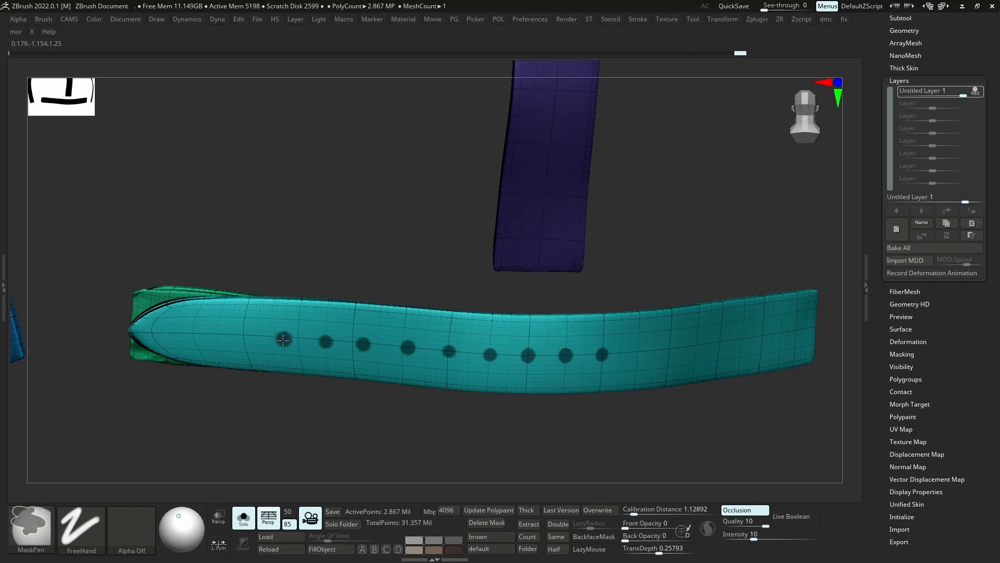
key("ctrl+shift+s")
key("ctrl+shift+s")
key("ctrl+shift+s")
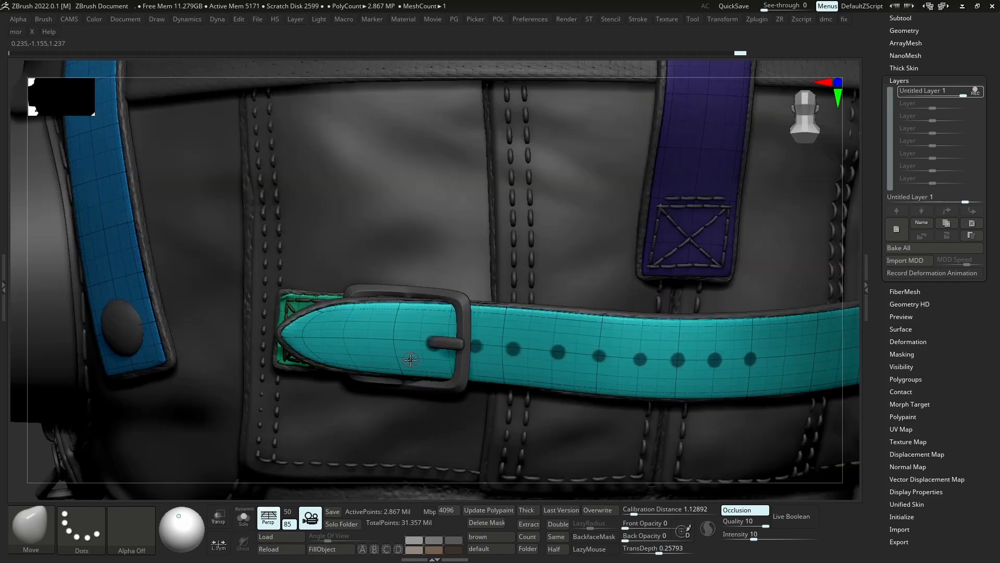
key("ctrl")
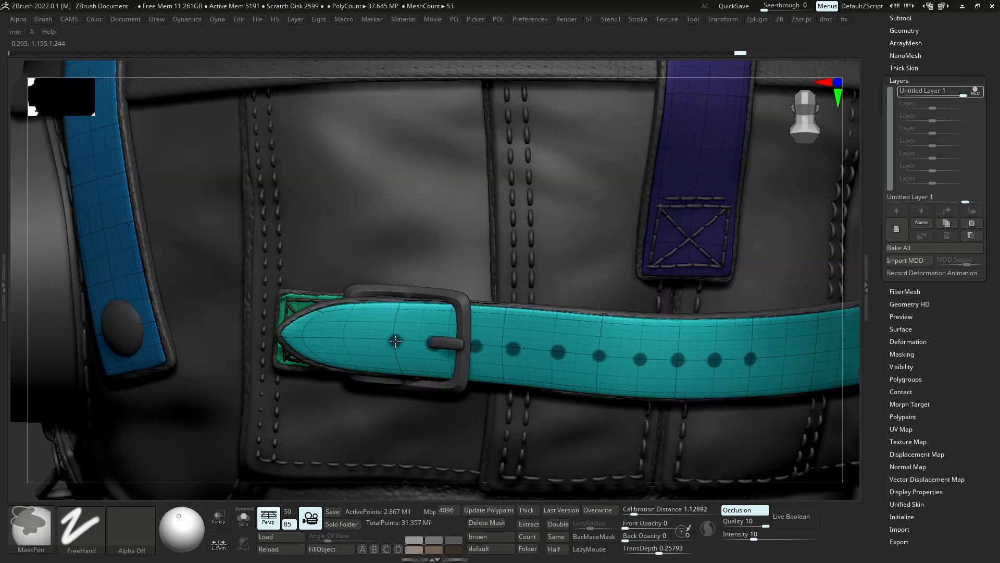
left_click(346, 340, "ctrl")
left_click(347, 340, "ctrl")
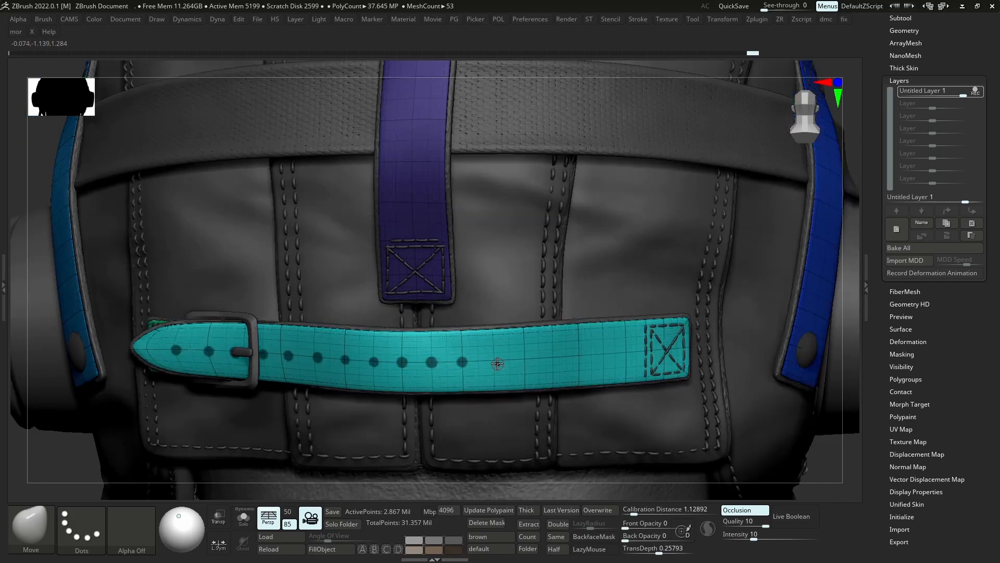
Extend the row of round mask dots along the strap from the middle to the stitched end patch
key("ctrl")
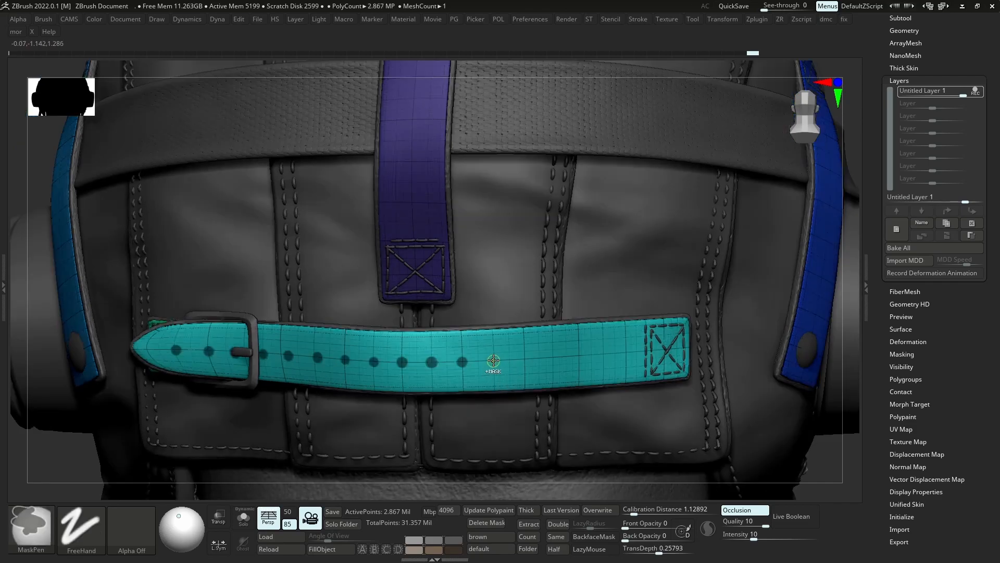
left_click(493, 360, "ctrl")
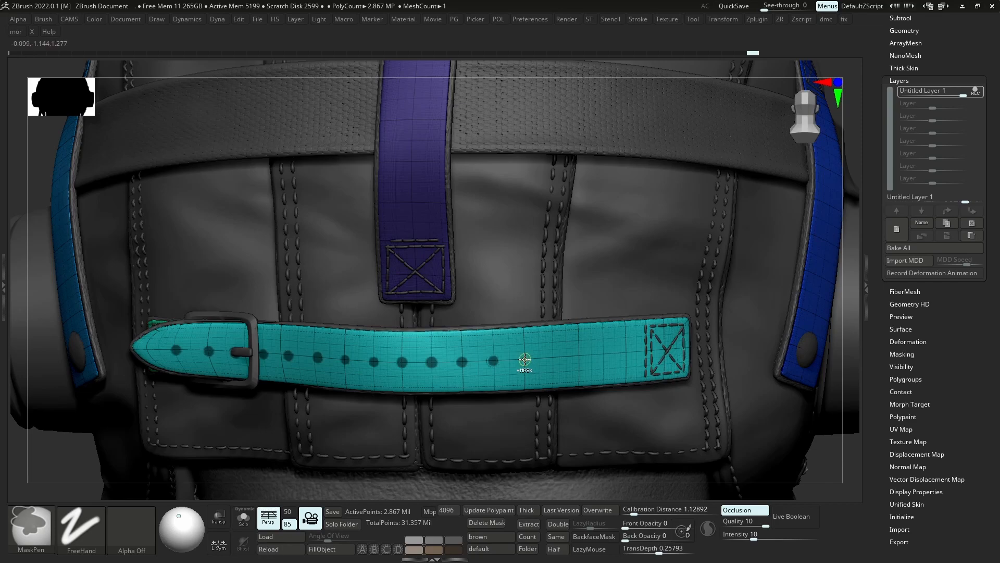
right_click_drag(553, 361, 566, 366)
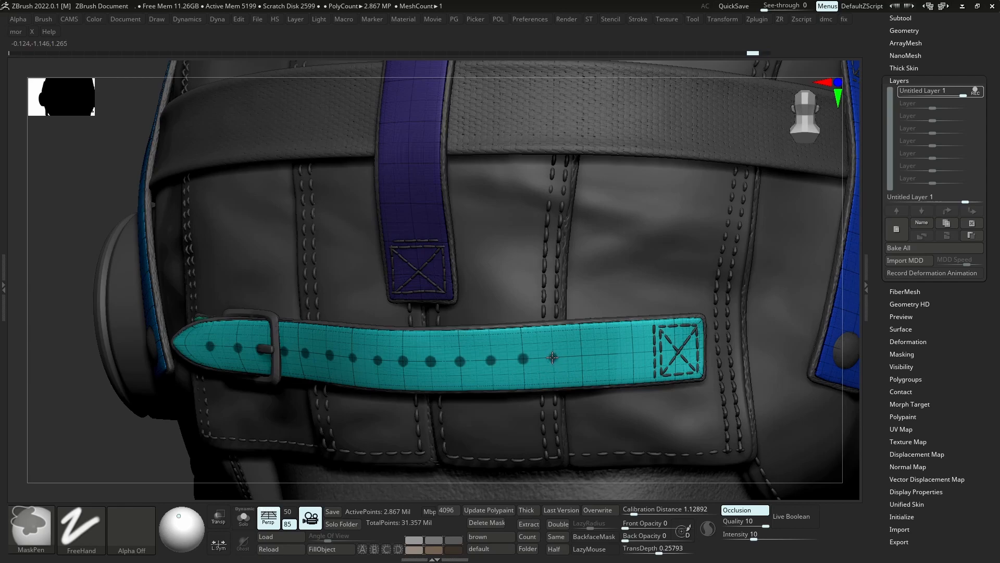
left_click(552, 357, "ctrl")
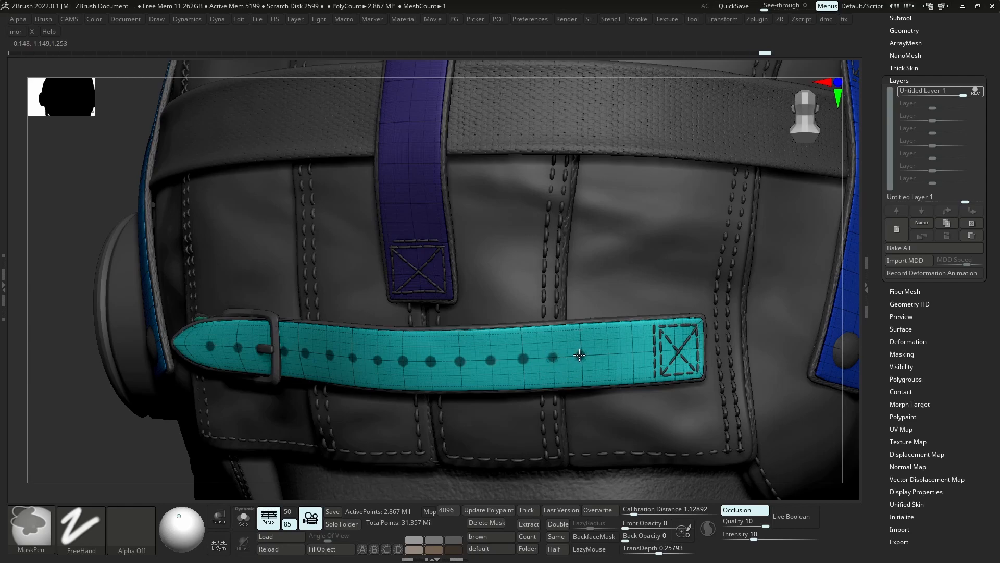
left_click(608, 355, "ctrl")
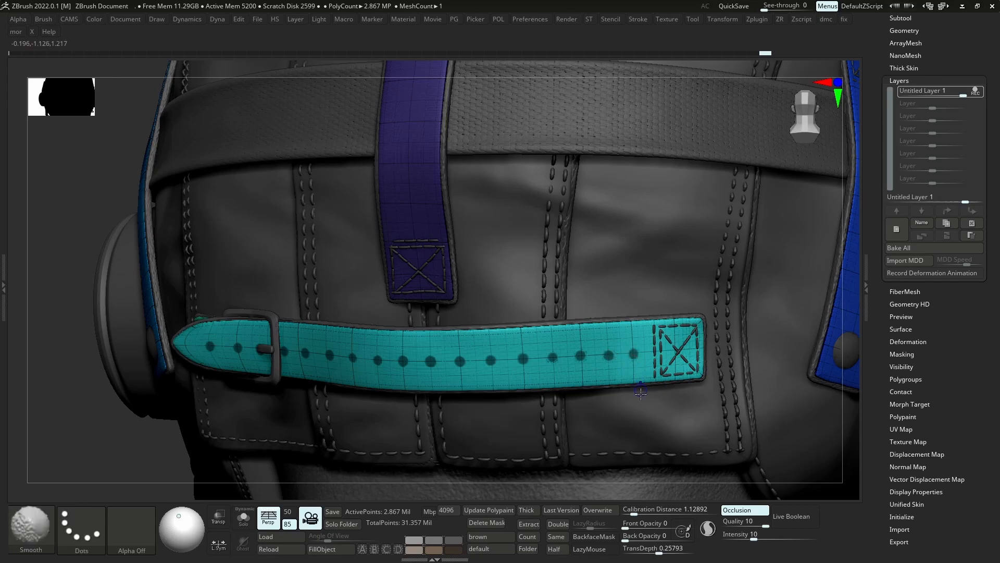
Erase the round mask dots closest to the stitched end patch of the buckled rear strap
key("shift+f")
right_click_drag(634, 369, 612, 344, "ctrl")
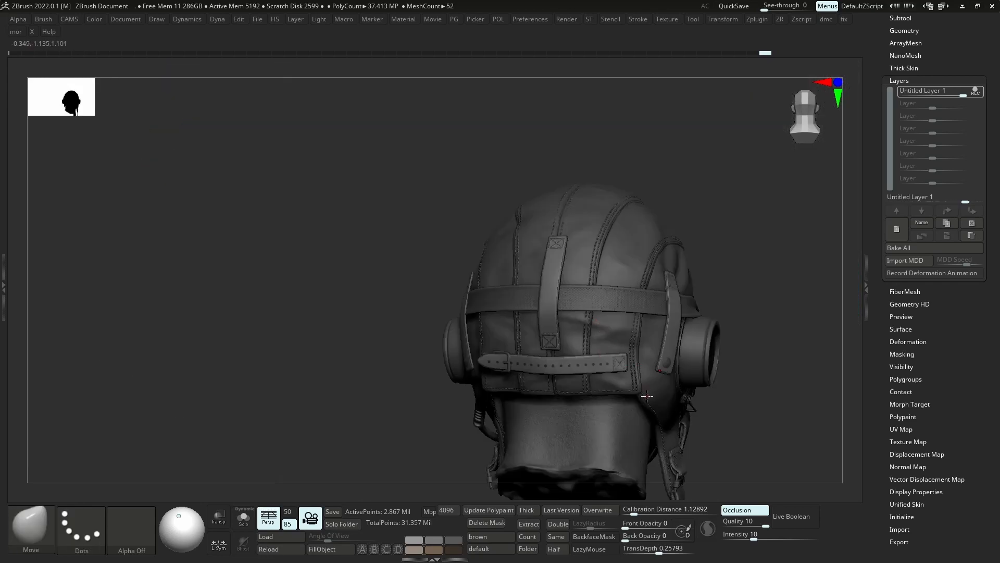
right_click_drag(647, 396, 580, 361, "ctrl")
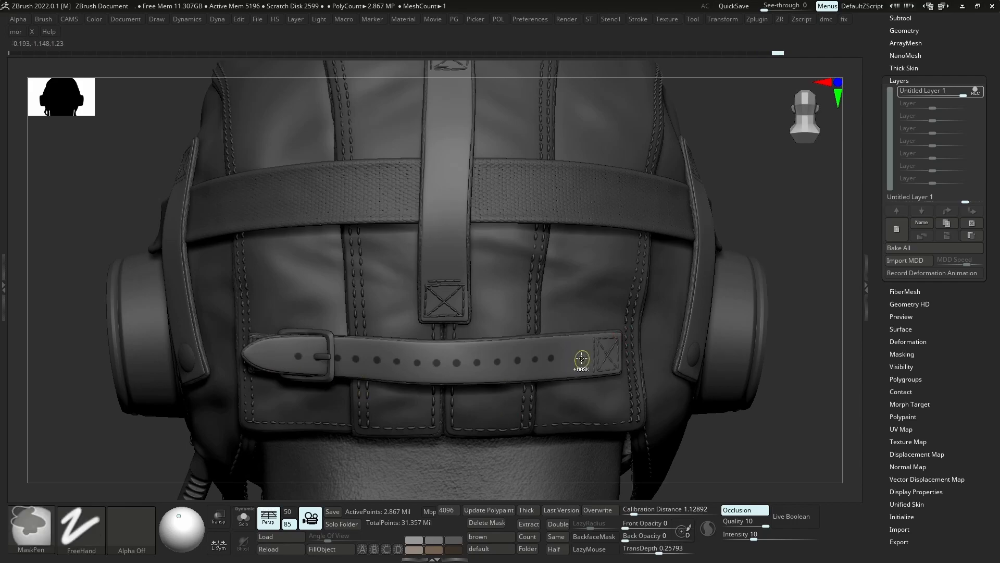
right_click_drag(582, 359, 568, 370, "ctrl")
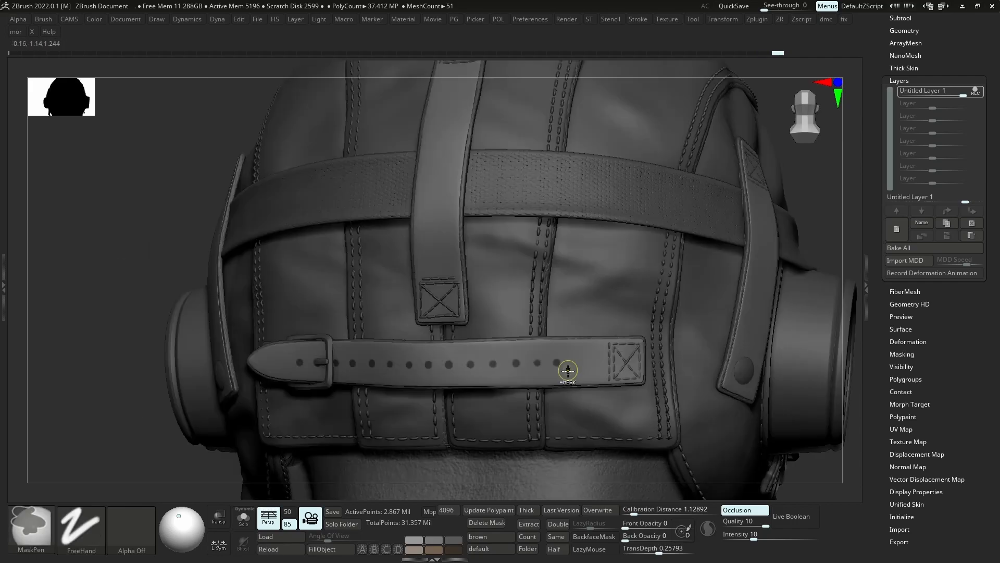
left_click_drag(536, 360, 537, 367, "ctrl+alt")
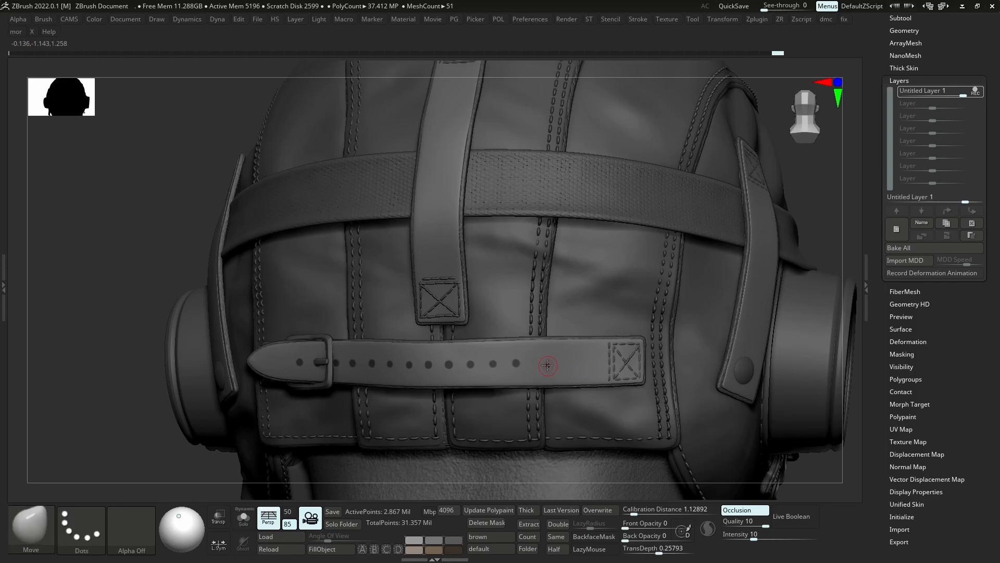
Adjust the brush size and re-mask a round dot on the strap's centreline after the last remaining one, towards the end patch
key("s")
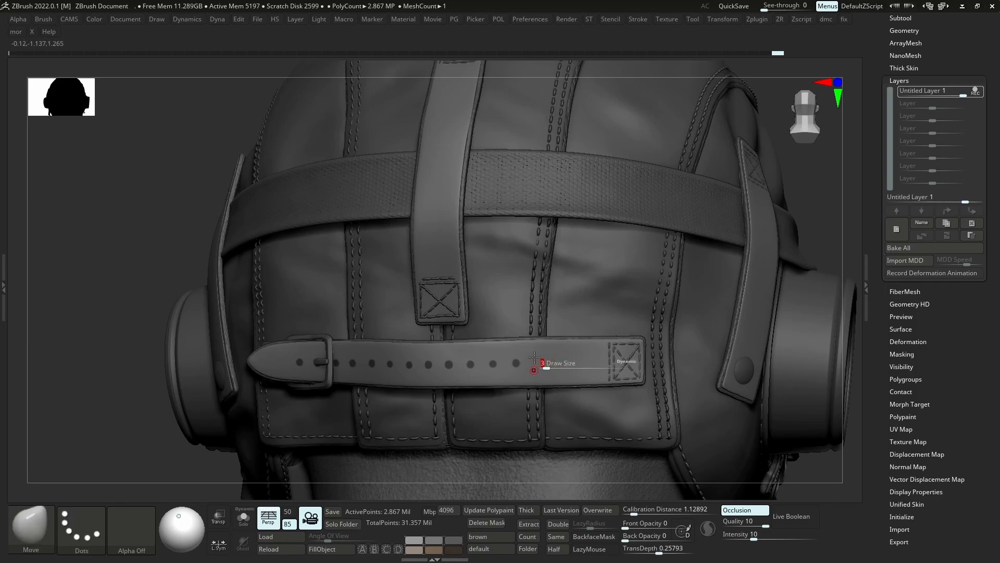
key("shift+f")
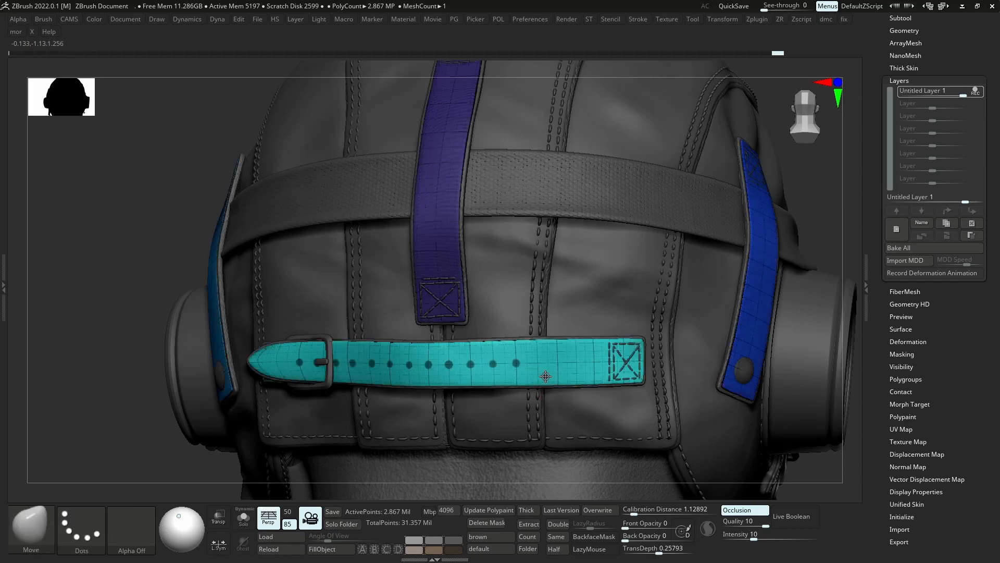
right_click_drag(545, 376, 536, 363, "ctrl")
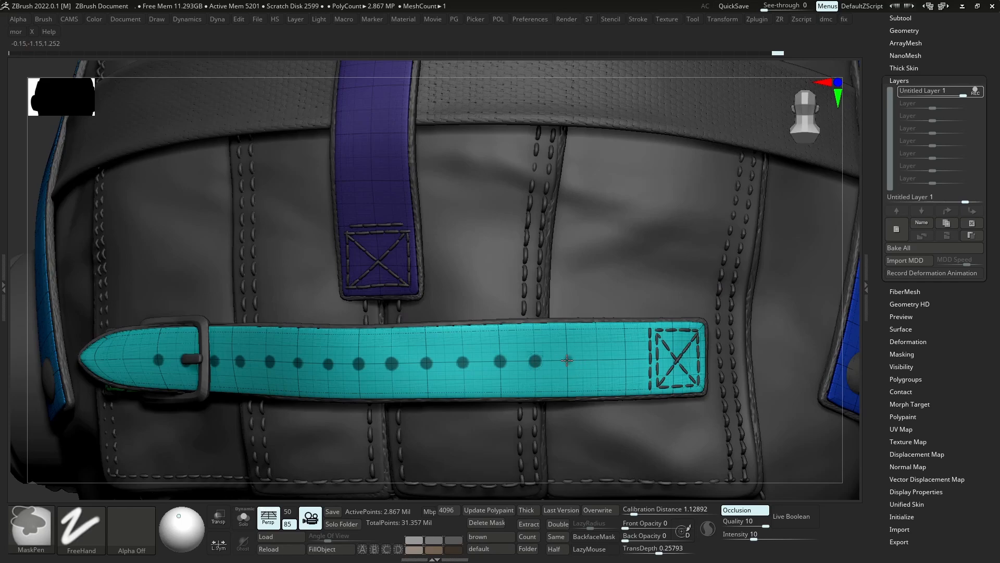
key("shift+f")
right_click_drag(564, 391, 568, 311, "ctrl")
right_click_drag(615, 371, 644, 376)
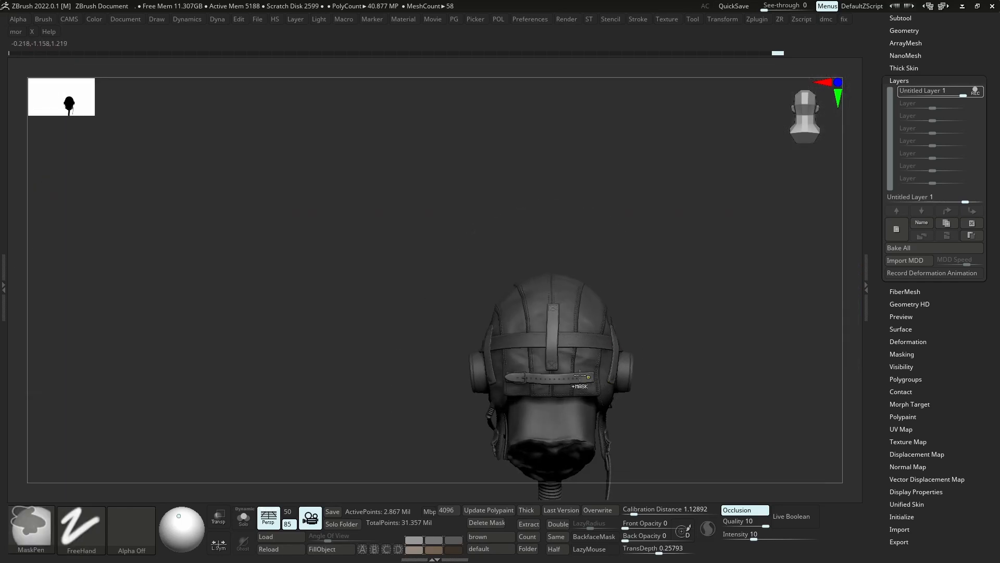
Isolate the straps to mask two more evenly spaced dots towards the end patch, and show the whole helmet to check the row
mouse_move(580, 387)
right_mouse_down("ctrl")
mouse_move(638, 395)
mouse_move(585, 377)
right_mouse_up("ctrl")
key("shift+f")
key("alt+s")
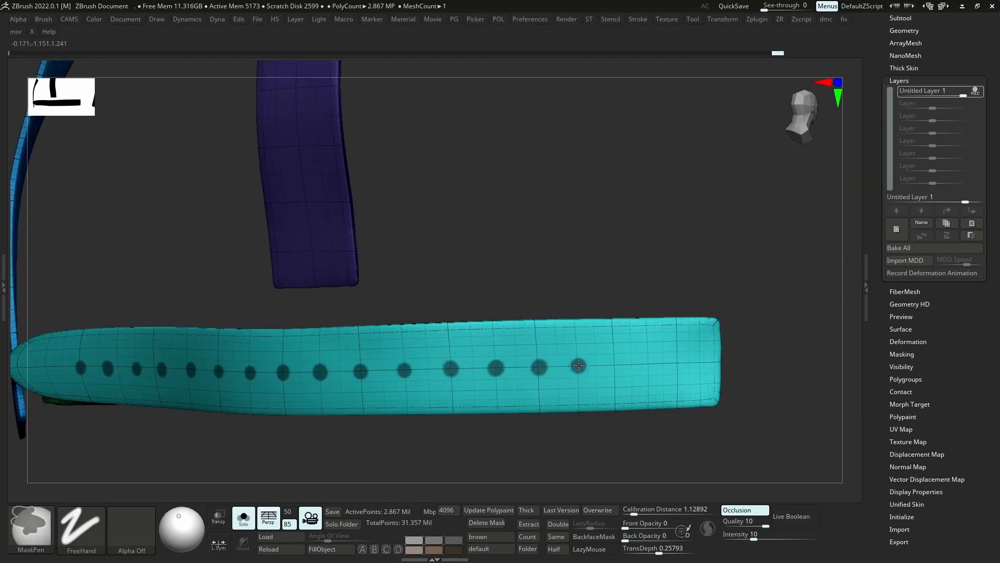
right_click_drag(588, 381, 651, 503, "ctrl")
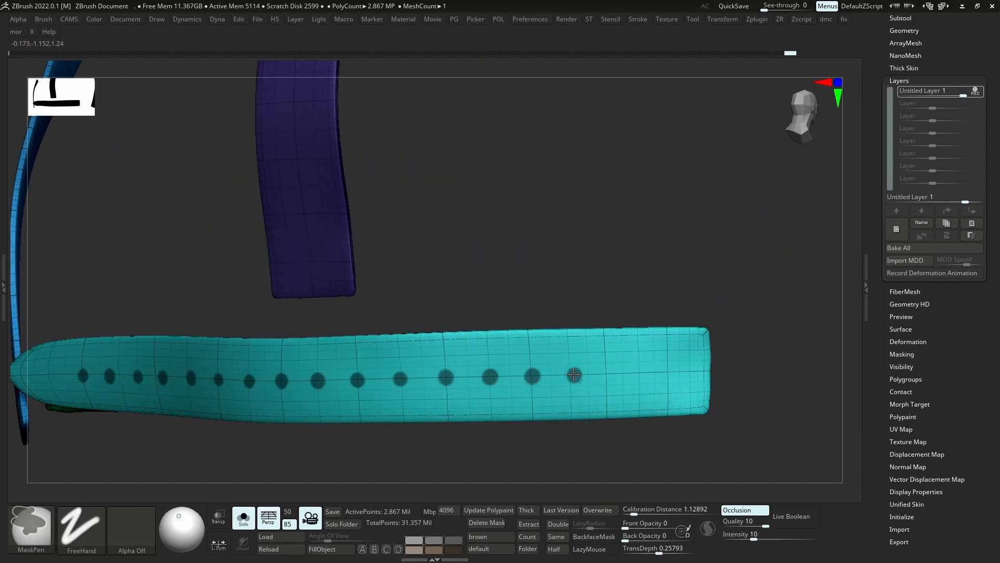
right_click_drag(582, 388, 569, 300, "ctrl")
key("shift+f")
key("ctrl+shift+s")
right_click_drag(582, 375, 619, 319, "ctrl")
mouse_move(538, 378)
right_mouse_down("ctrl")
mouse_move(518, 410)
mouse_move(668, 328)
right_mouse_up("ctrl")
key("ctrl")
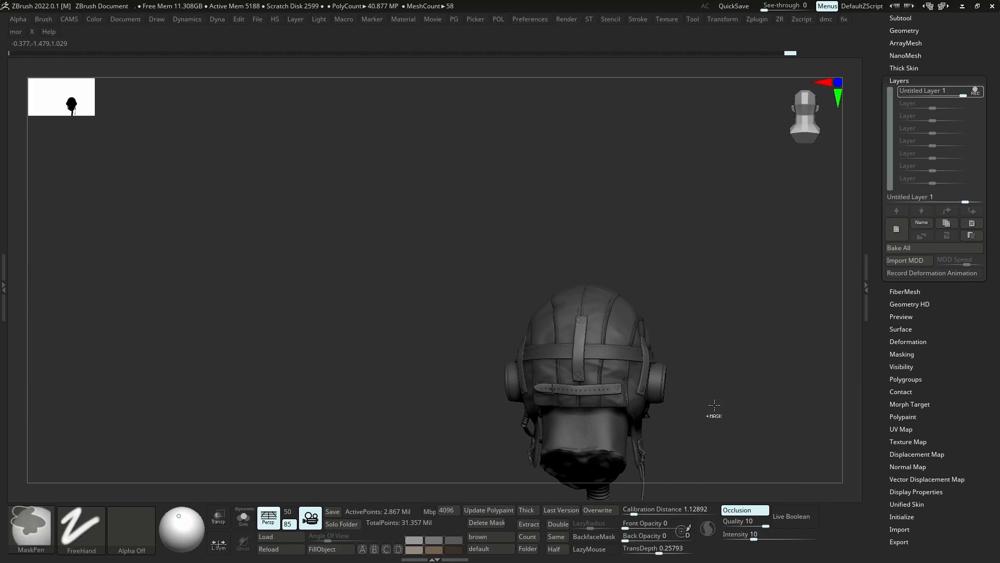
key("ctrl")
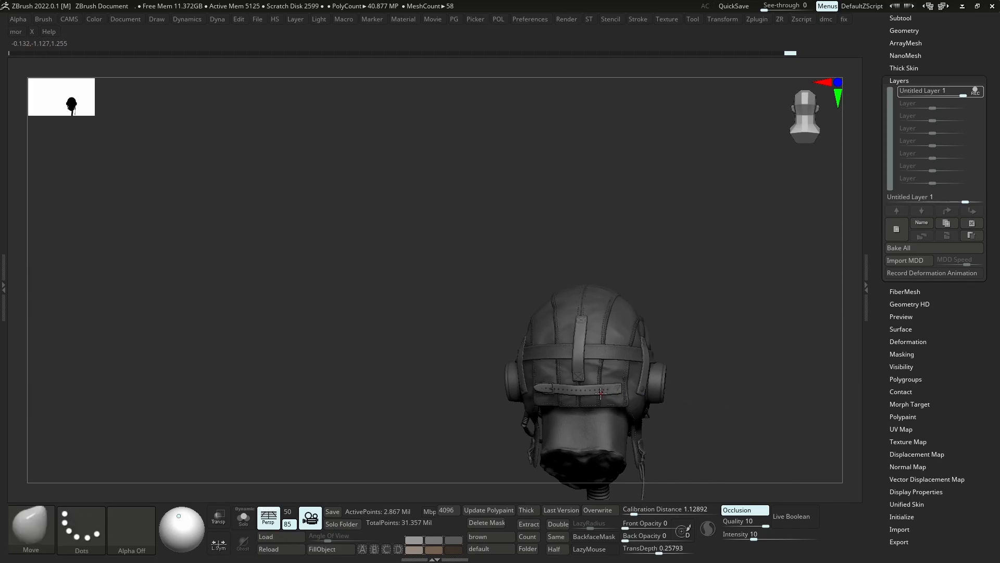
Adjust the brush size and mask one more round dot at the strap's pointed tip with the straps isolated
key("s")
right_click_drag(600, 394, 626, 547, "ctrl")
key("shift+f")
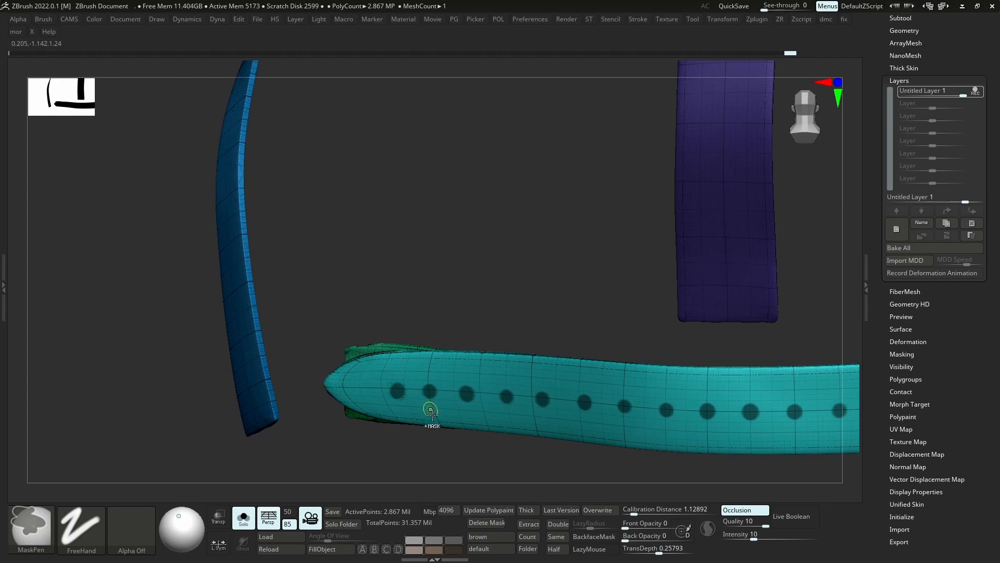
right_click_drag(432, 413, 405, 382, "ctrl")
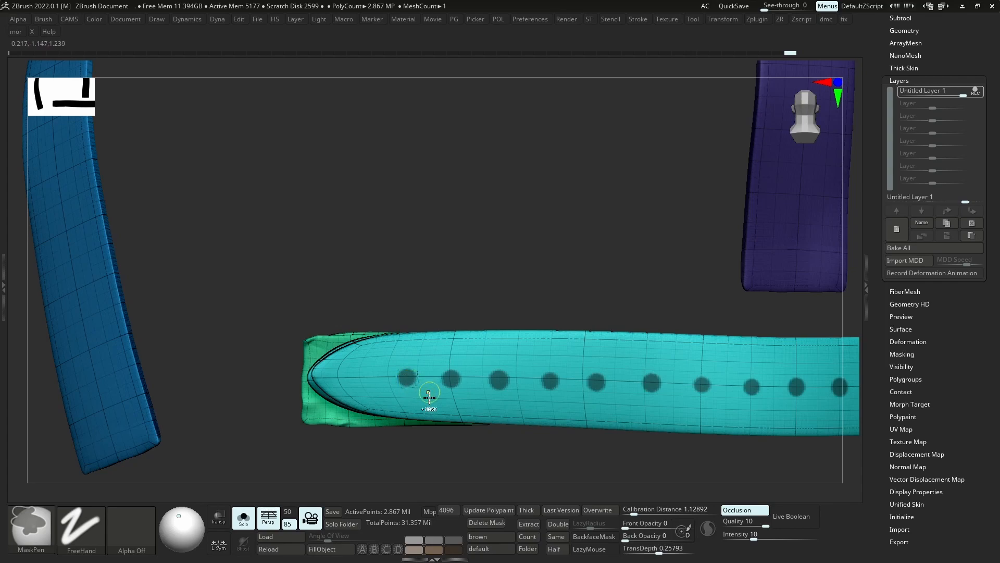
right_click_drag(429, 398, 468, 301, "ctrl")
key("shift+f")
key("alt+s")
right_click_drag(535, 381, 490, 378)
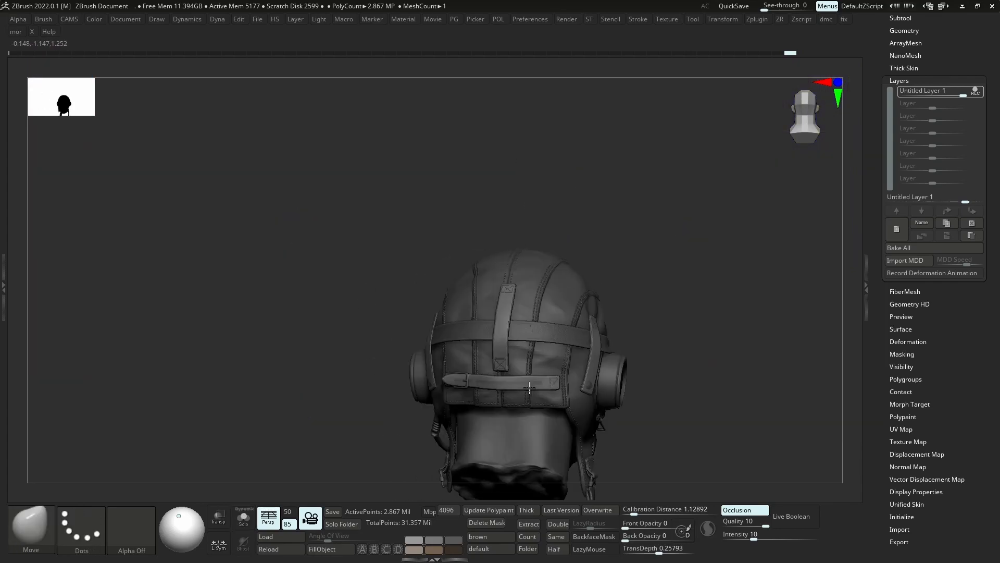
Invert the mask on the isolated straps and push the dots inward into round holes with the Transpose line
key("alt+s")
mouse_move(537, 269)
right_mouse_down("ctrl")
mouse_move(547, 325)
mouse_move(567, 352)
right_mouse_up("ctrl")
key("w")
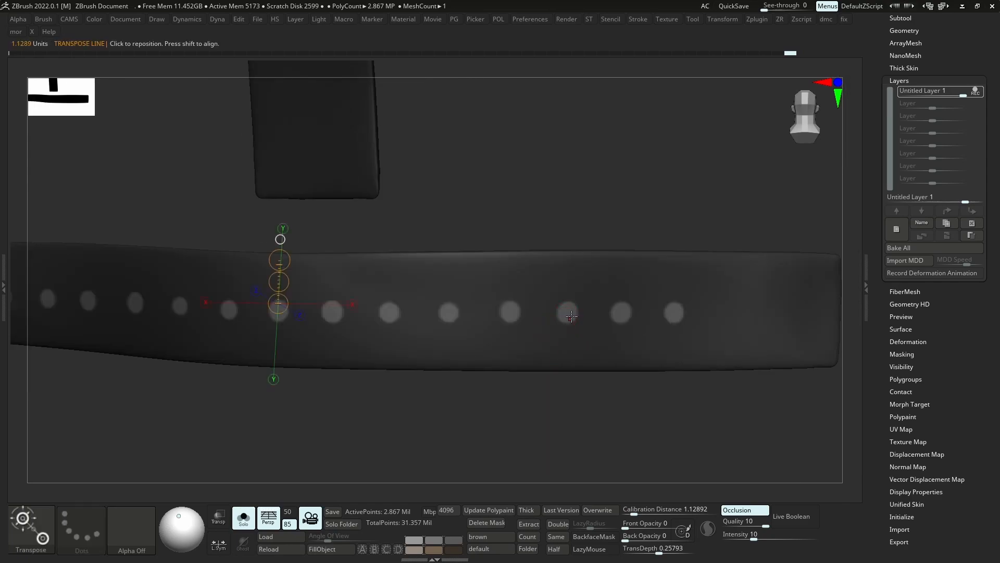
mouse_move(568, 313)
left_mouse_down()
mouse_move(636, 283)
mouse_move(624, 281)
left_mouse_up()
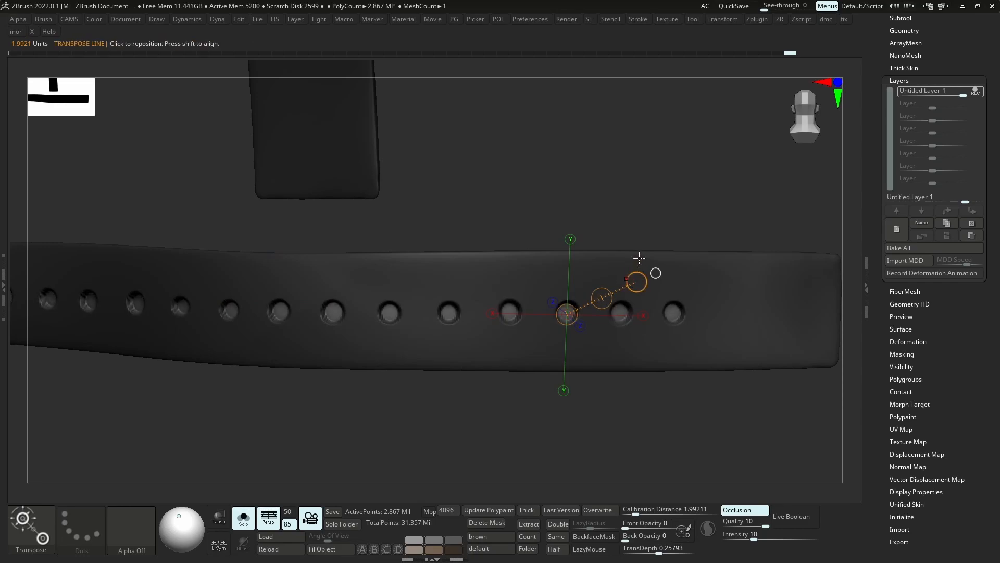
key("shift+s")
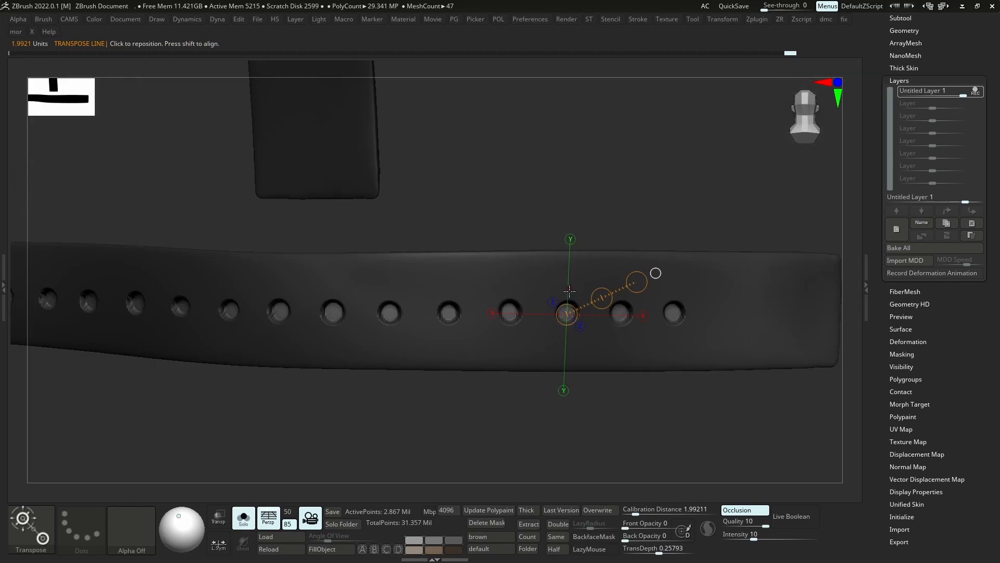
Try polishing the unmasked strap holes with repeated Polish passes and clearing the mask
right_click_drag(497, 290, 542, 341, "ctrl")
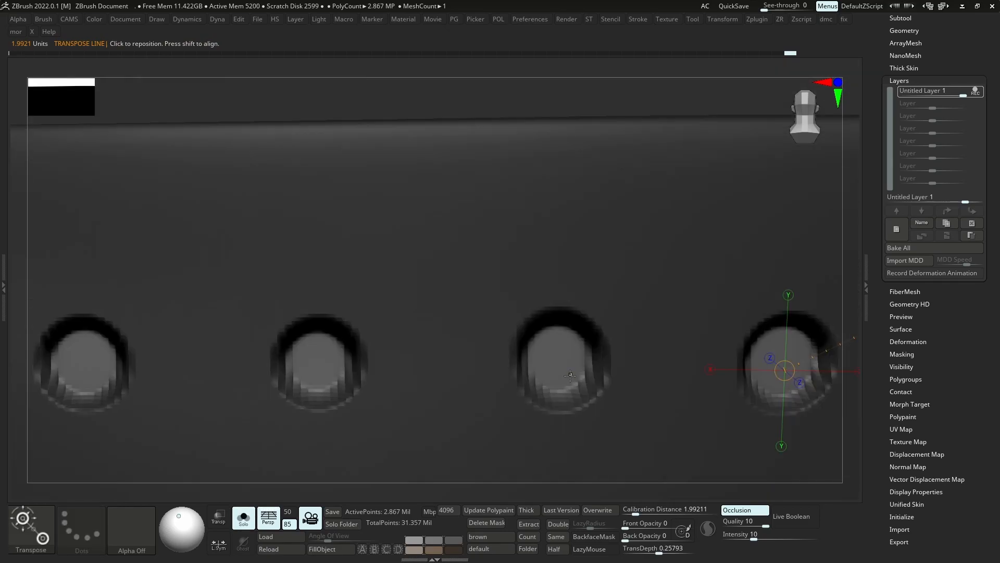
key("p")
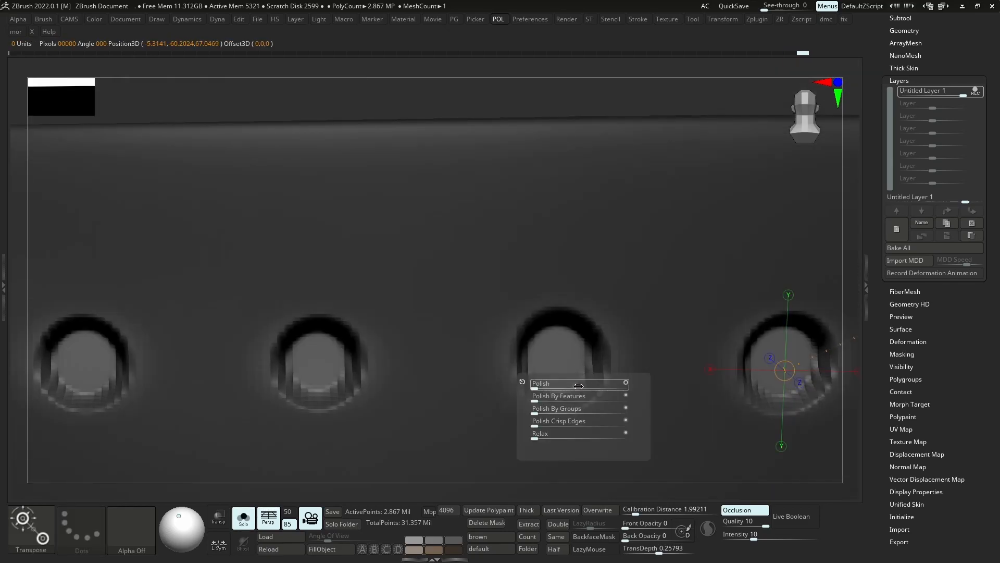
left_click_drag(548, 396, 588, 397)
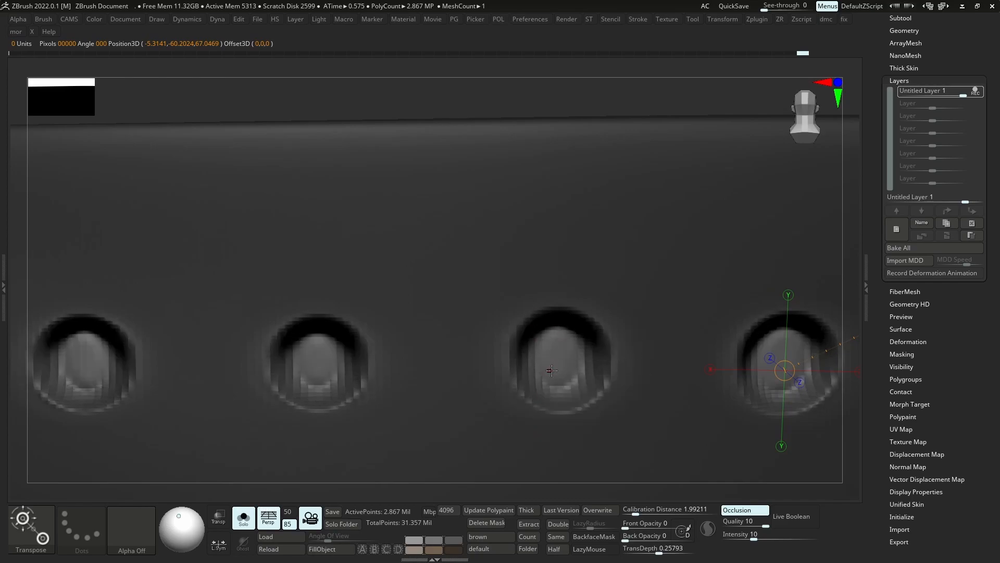
key("p")
left_click_drag(509, 370, 514, 374)
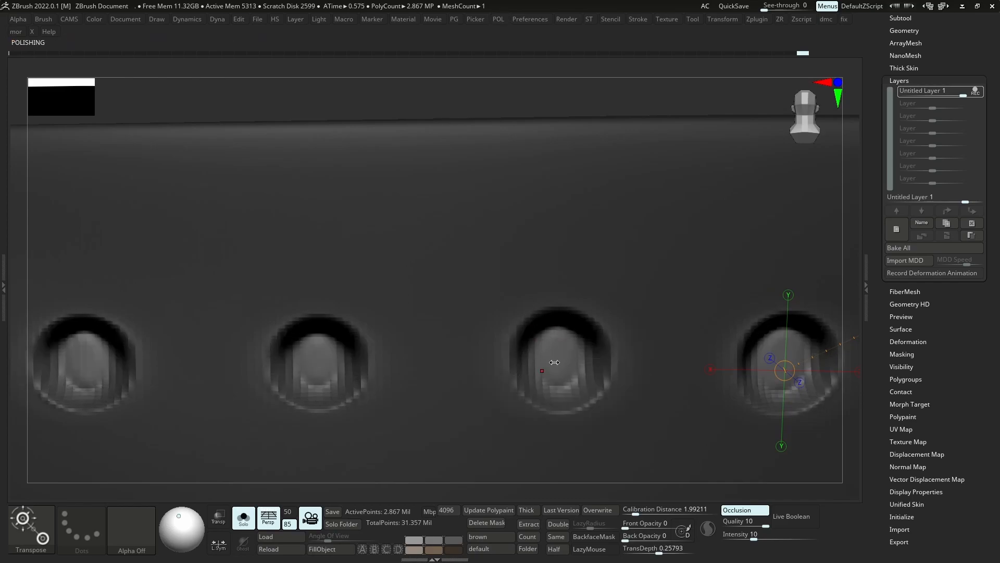
right_click_drag(530, 320, 540, 266, "ctrl")
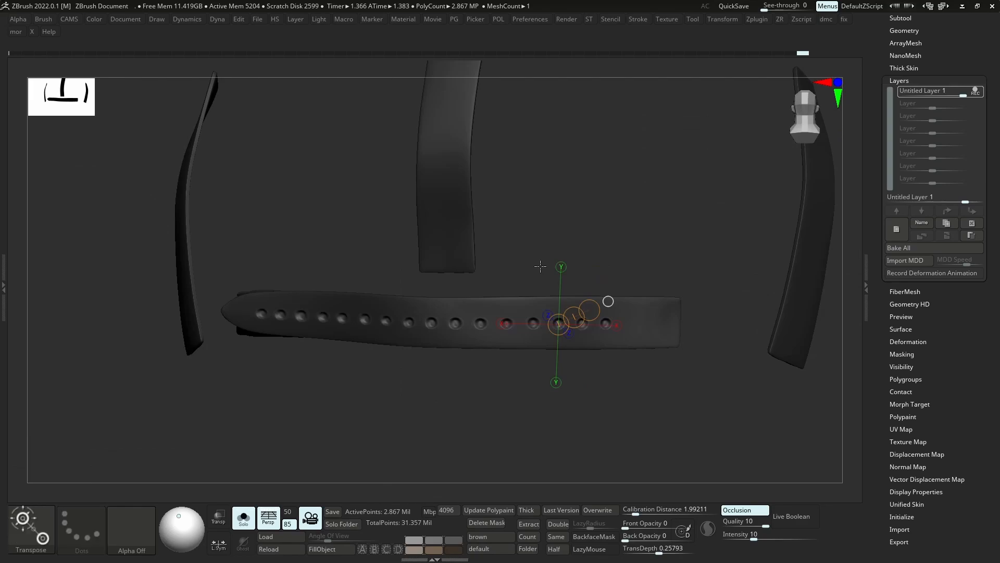
left_click_drag(537, 227, 561, 241, "ctrl")
key("shift+s")
right_click_drag(528, 350, 553, 291, "ctrl")
key("alt+s")
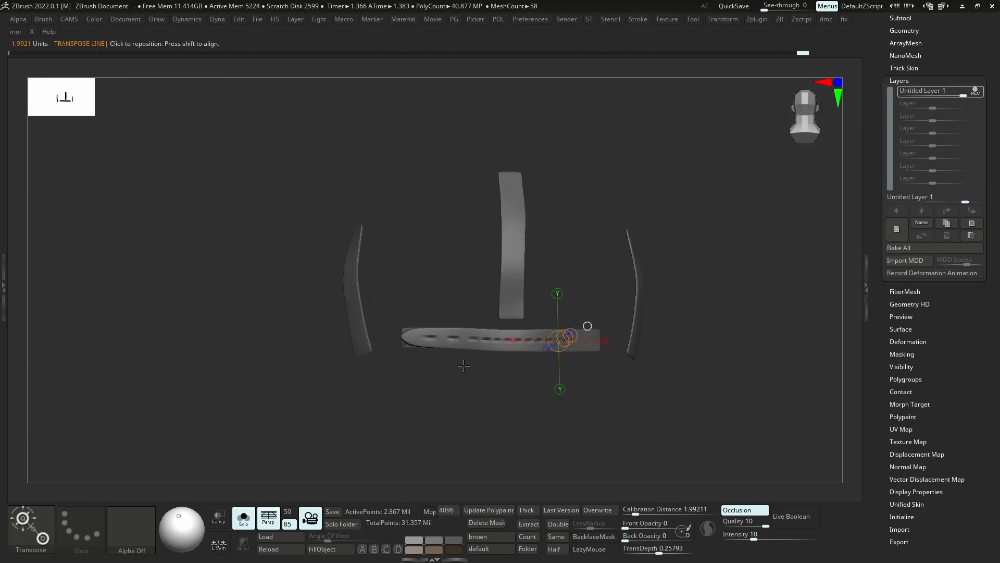
Switch the Polish mode and polish the masked strap's holes to soften their edges, clear the mask and show the whole helmet
key("f")
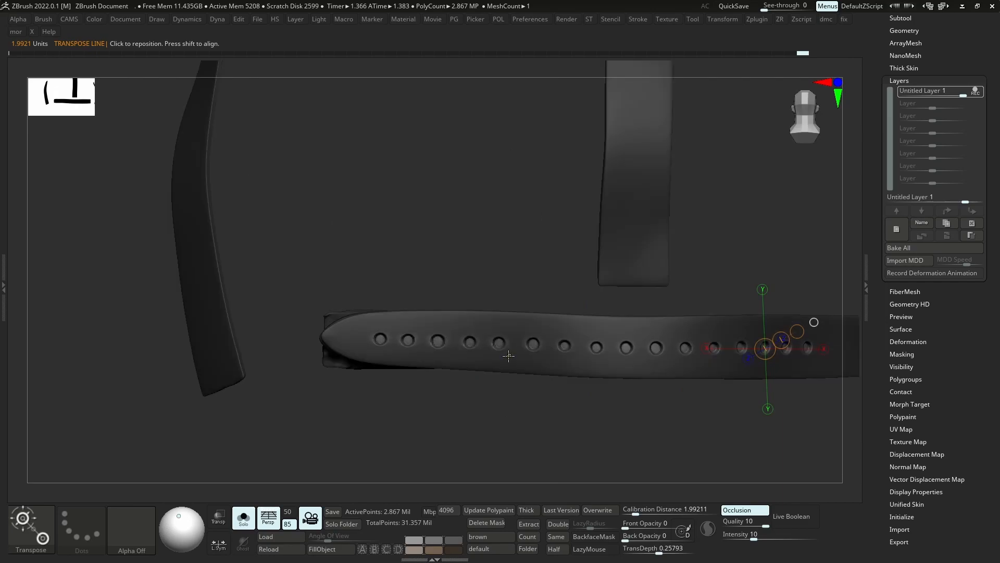
right_click_drag(498, 348, 530, 380, "ctrl")
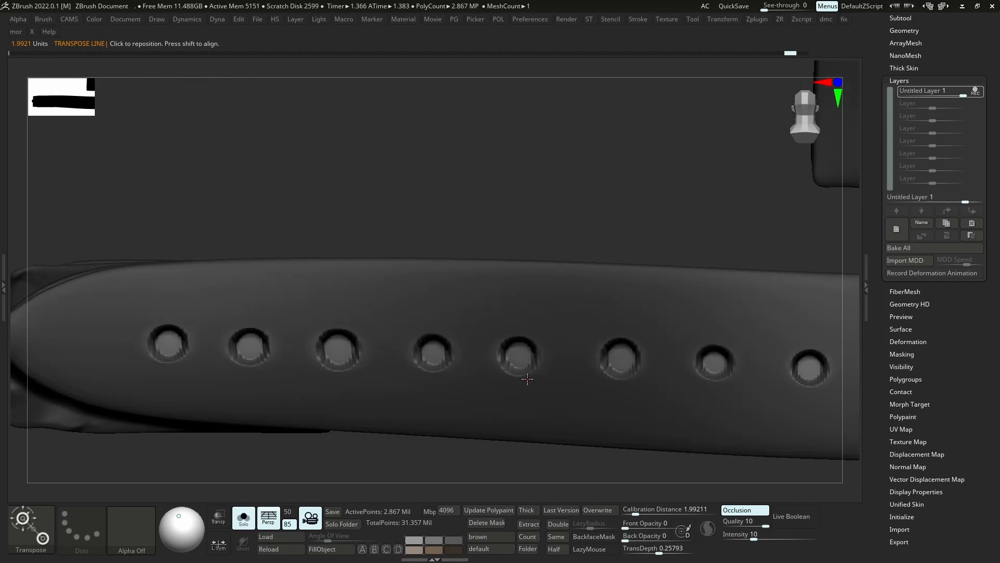
key("p")
left_click(575, 377)
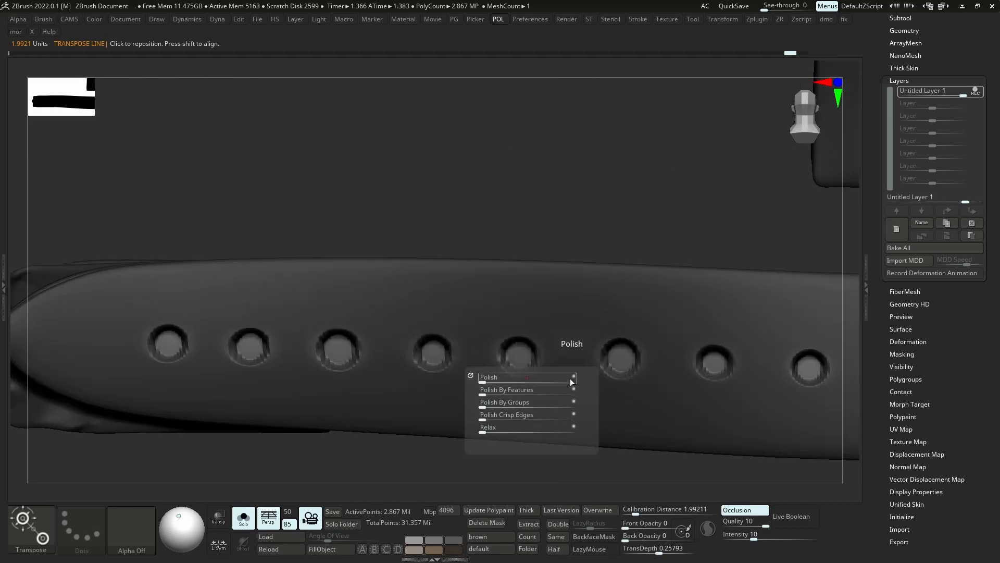
left_click(487, 379)
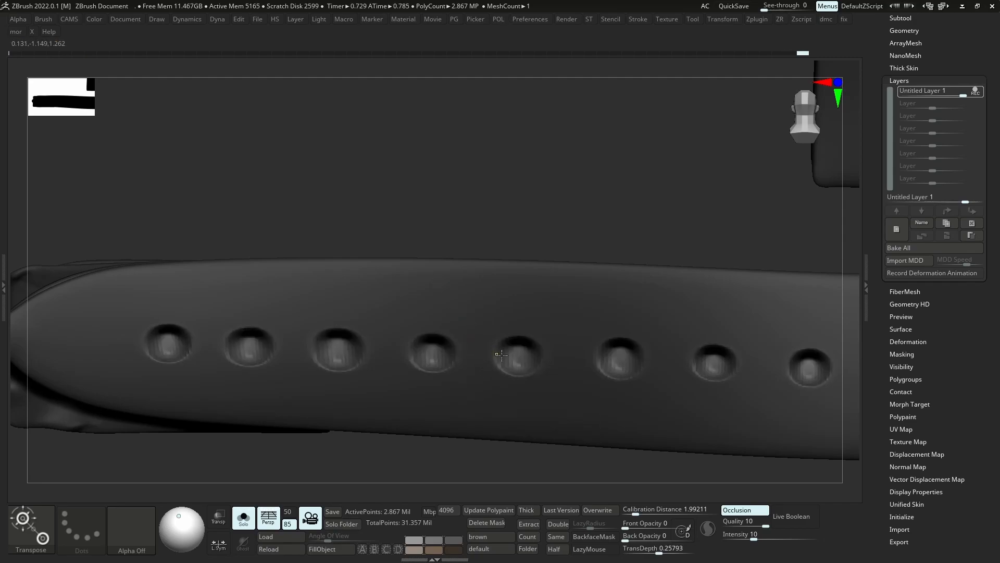
right_click_drag(502, 355, 493, 208, "ctrl")
right_click_drag(544, 295, 558, 266, "ctrl")
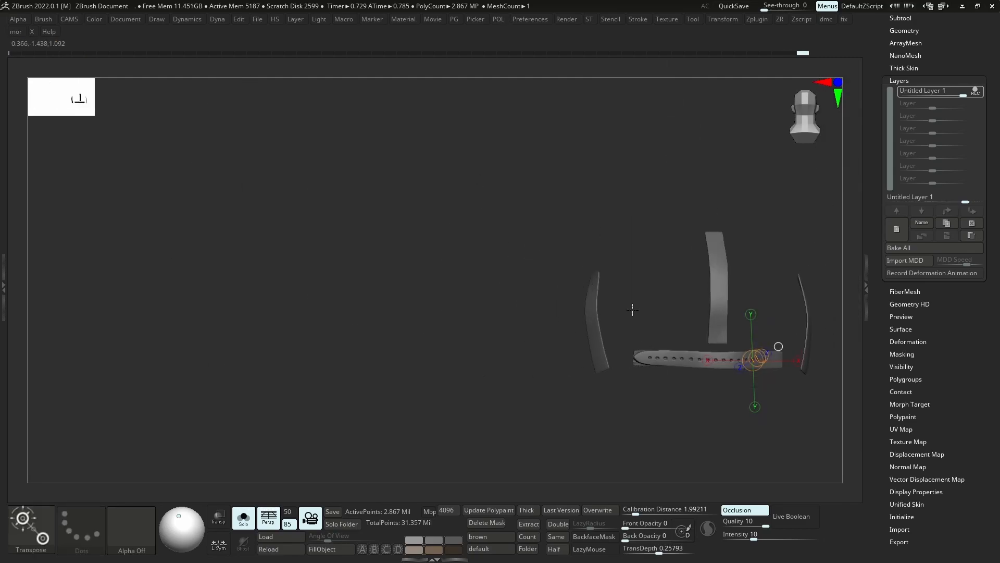
key("shift+alt+s")
right_click_drag(654, 338, 667, 378, "ctrl")
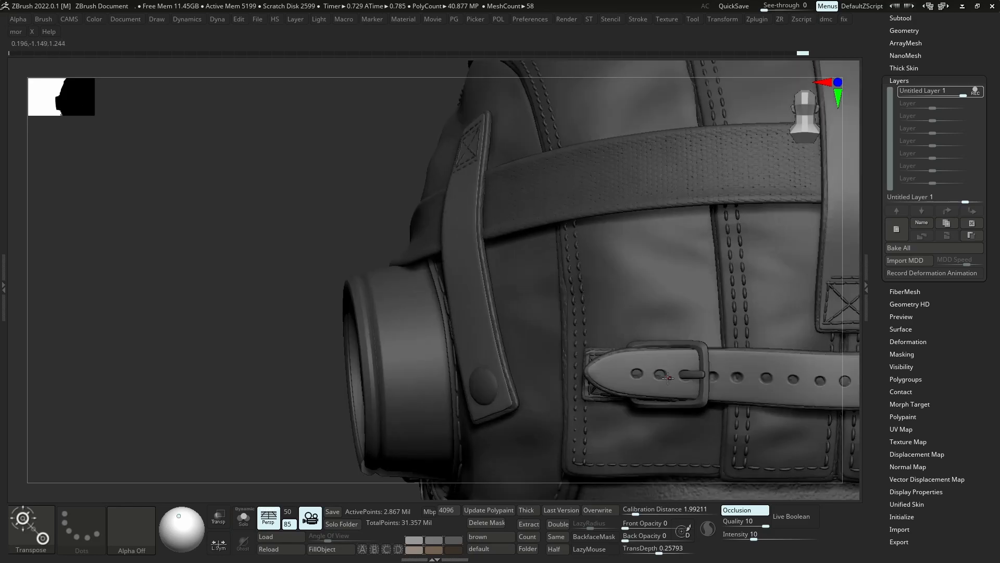
Nudge the holes along the buckled strap into shape and alignment with the Move Topological brush, and select the main leather helmet
key("b")
key("m")
key("t")
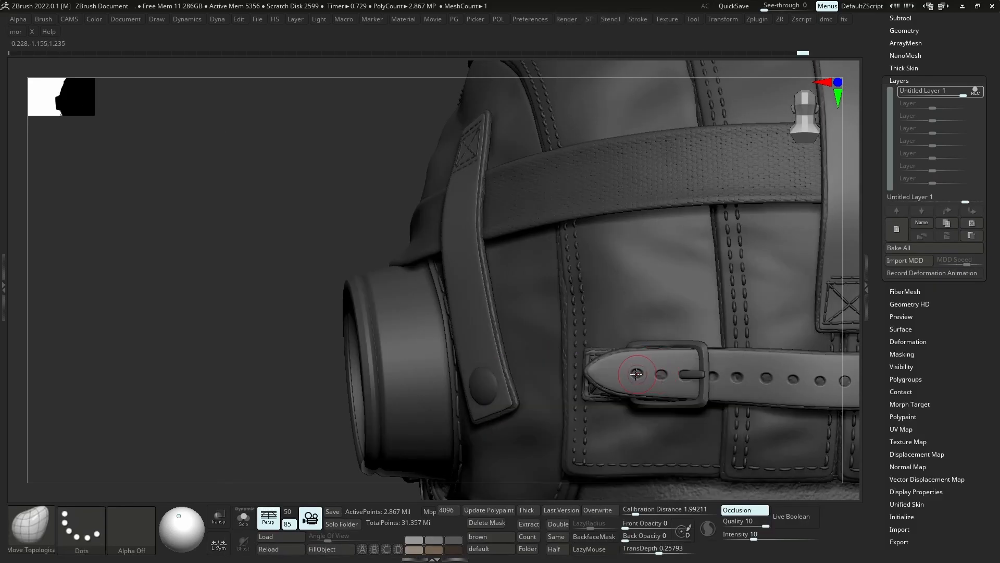
right_click_drag(658, 368, 623, 340, "alt")
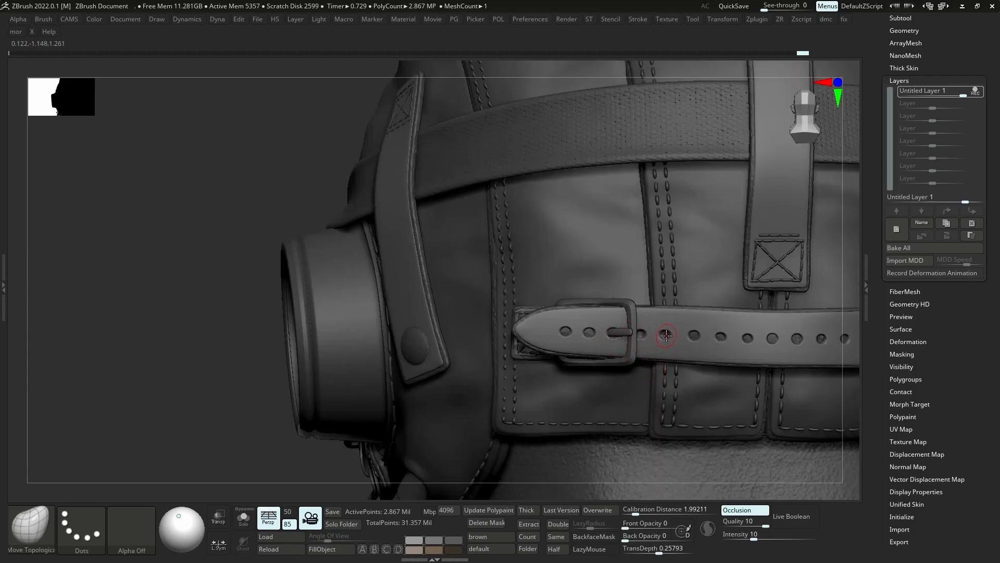
right_click_drag(673, 343, 600, 327, "alt")
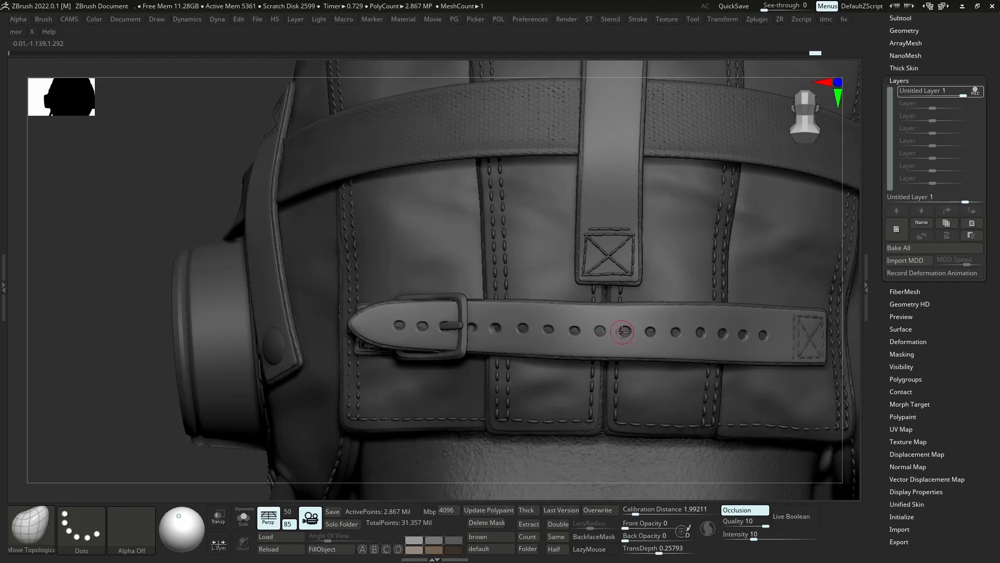
right_click_drag(698, 336, 700, 332)
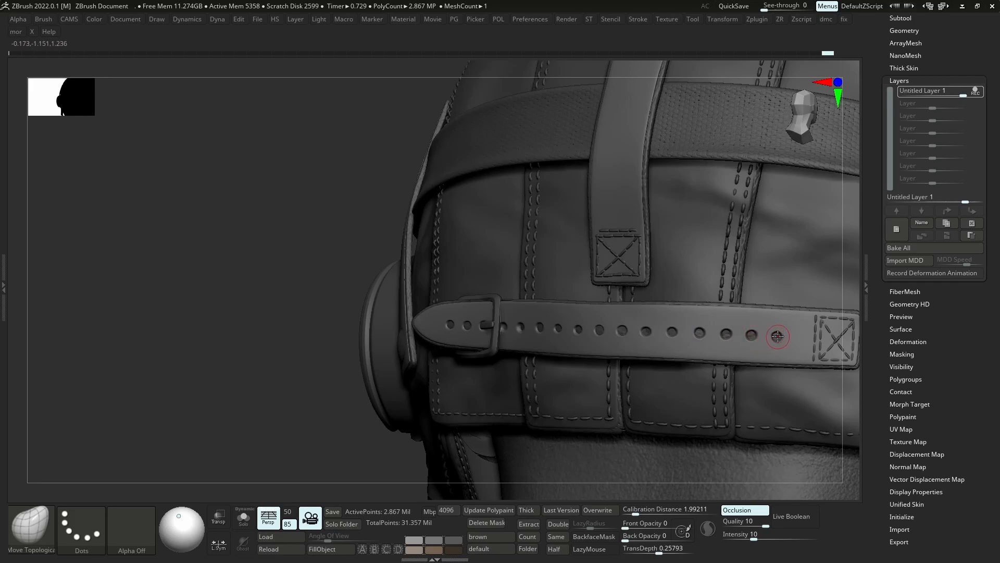
mouse_move(779, 337)
right_mouse_down("ctrl")
mouse_move(779, 313)
mouse_move(802, 327)
mouse_move(773, 328)
right_mouse_up("ctrl")
left_click(704, 396, "alt")
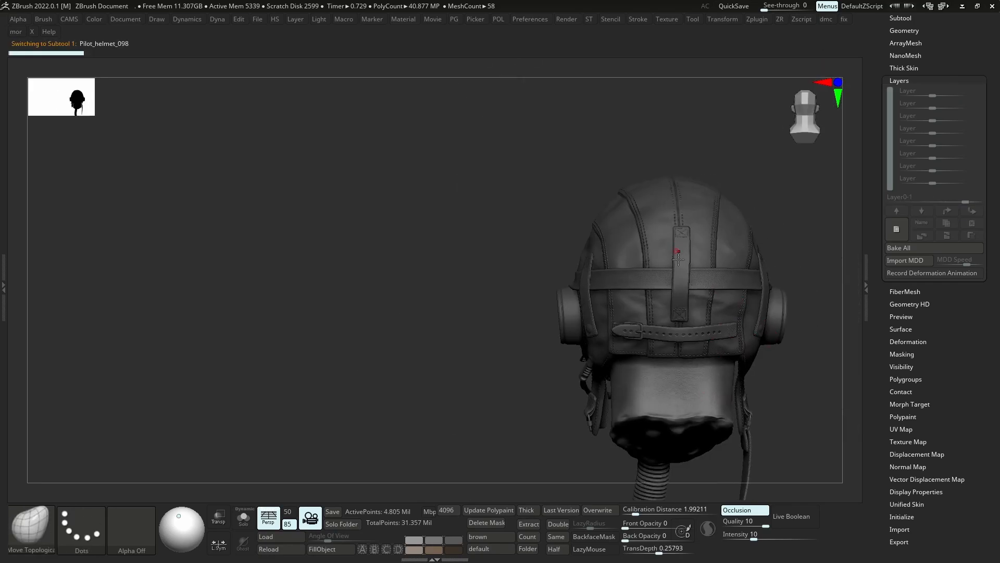
Inspect the main helmet under the buckled strap's holes in isolation and turn on the polypaint colours
right_click_drag(680, 257, 623, 308)
right_click_drag(703, 329, 735, 398, "ctrl")
right_click_drag(681, 347, 646, 396, "ctrl")
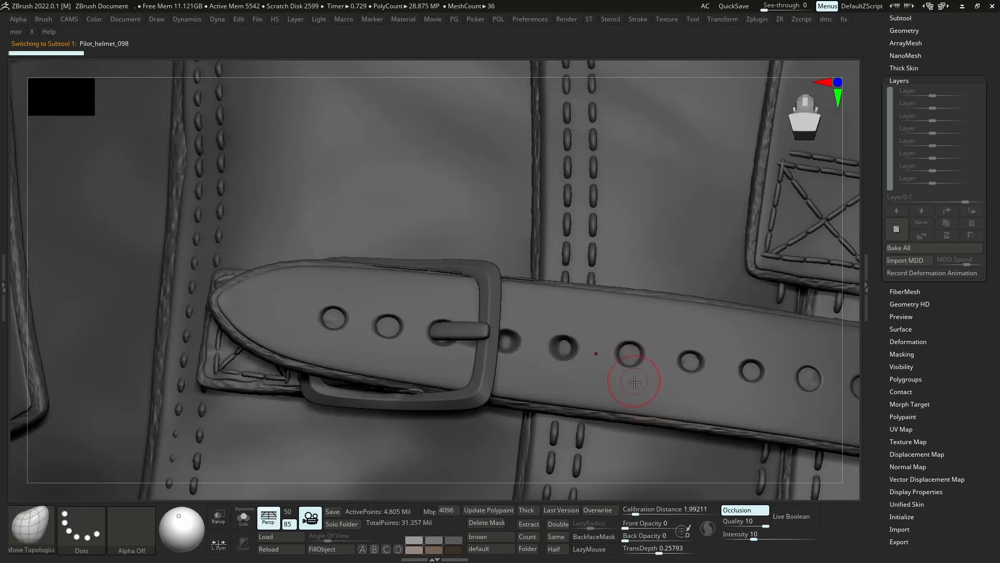
right_click_drag(617, 350, 613, 356)
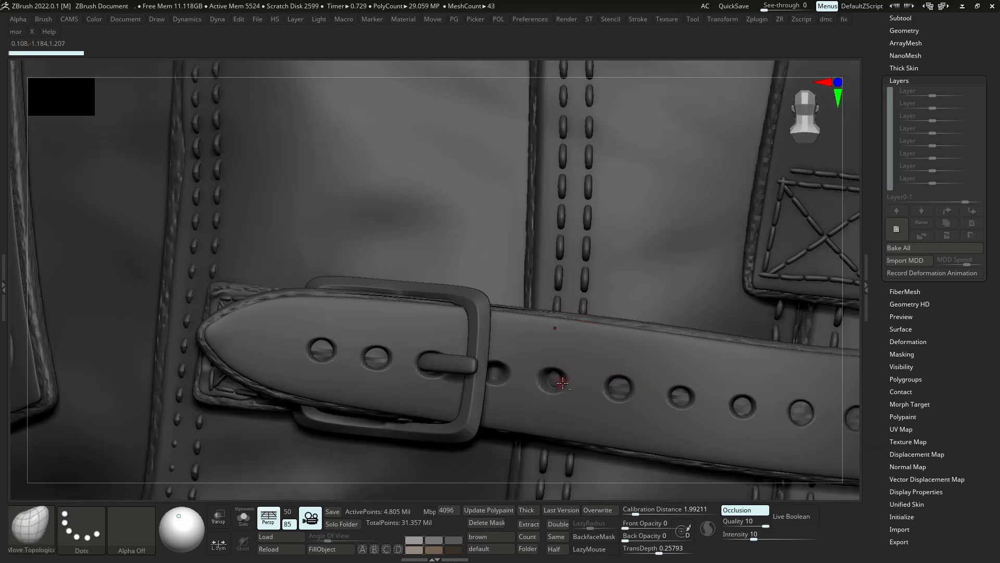
key("alt+s")
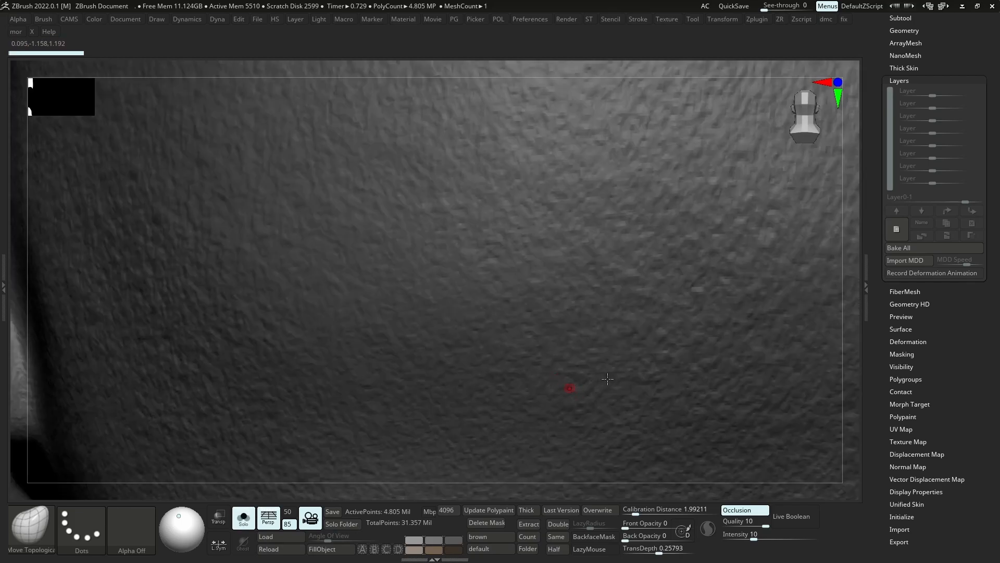
key("alt+s")
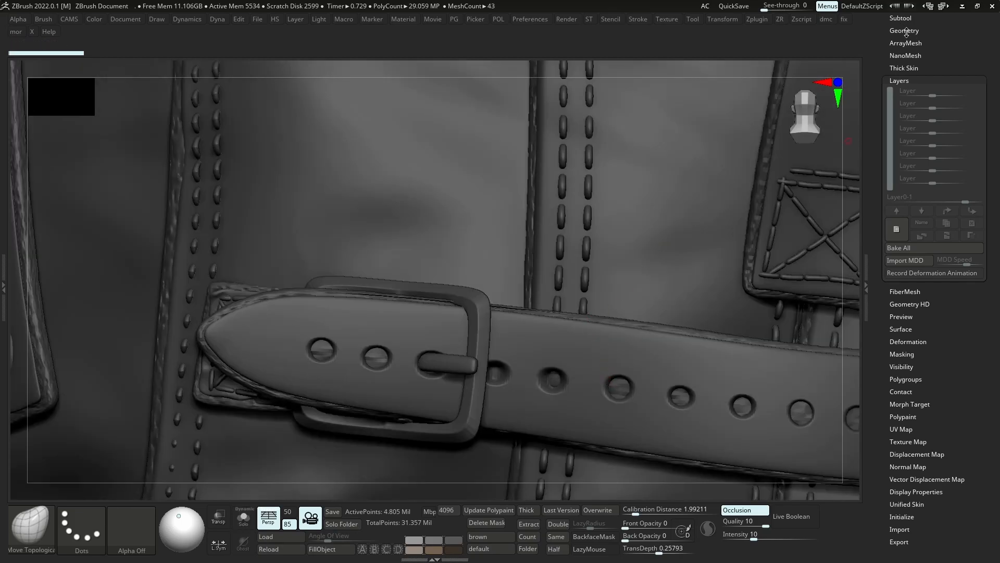
left_click(907, 18)
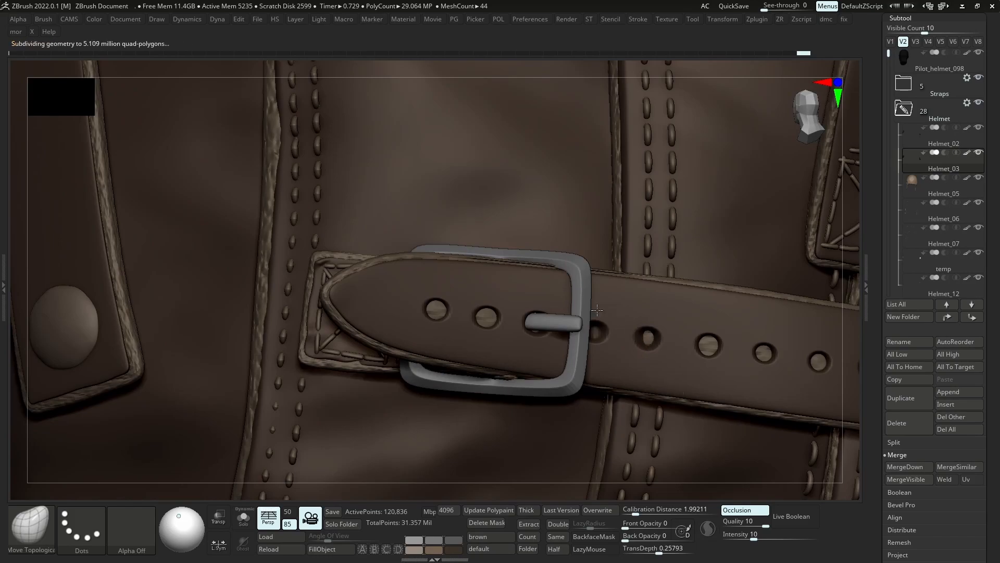
Push the hole just past the buckle into shape on the leather strap with the Move brush and check the strap in isolation
key("b")
key("m")
key("v")
key("space")
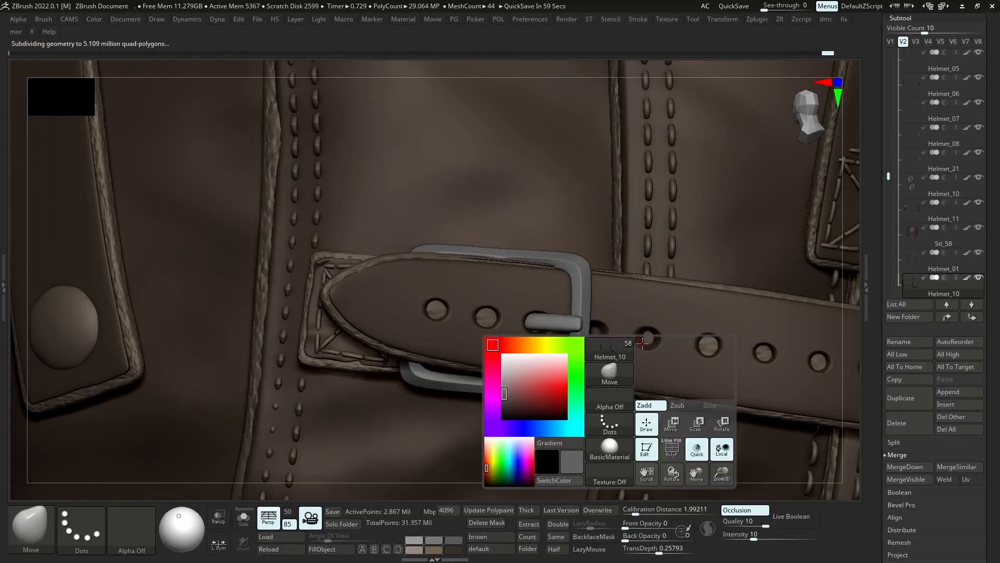
key("s")
left_click(646, 338)
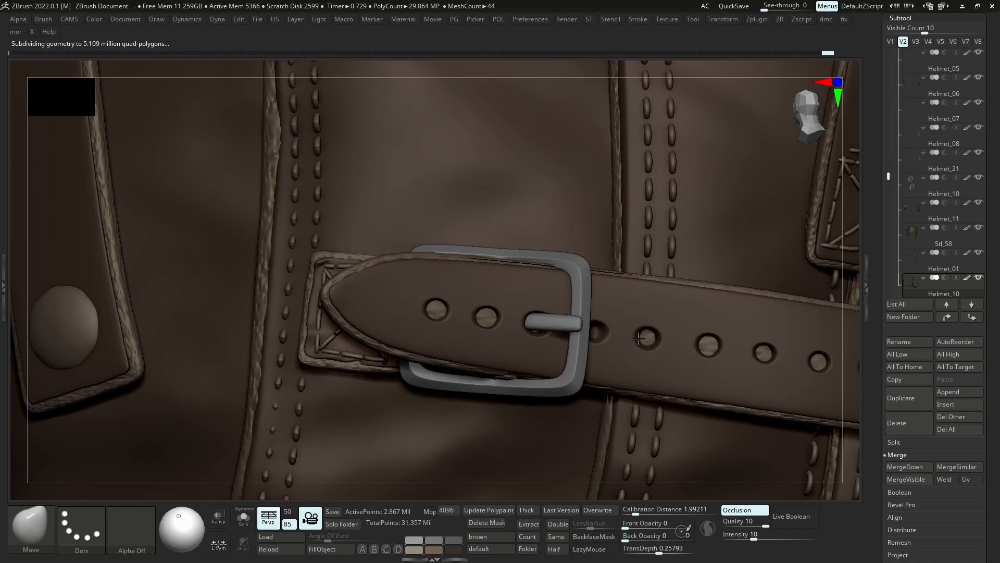
key("alt+s")
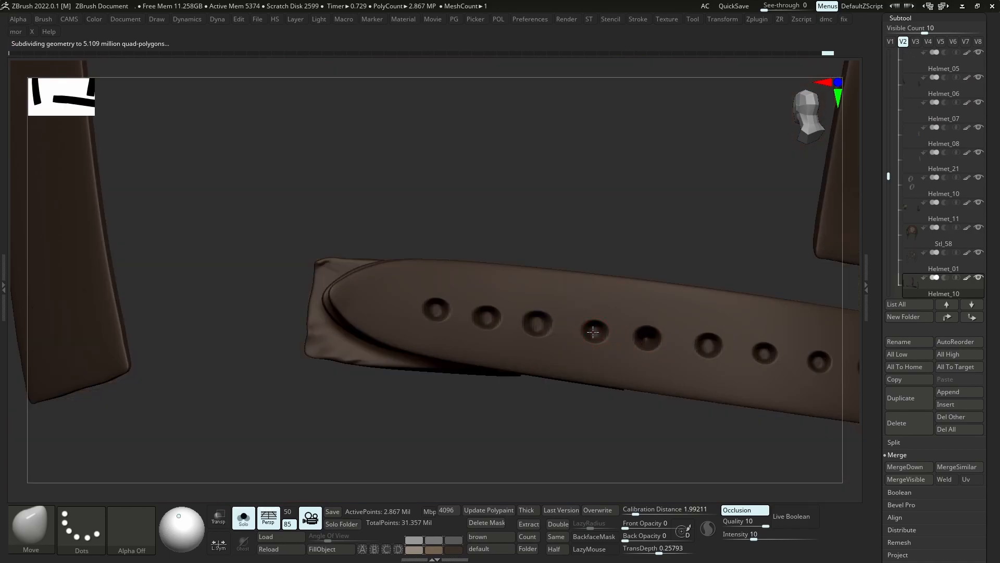
key("alt+s")
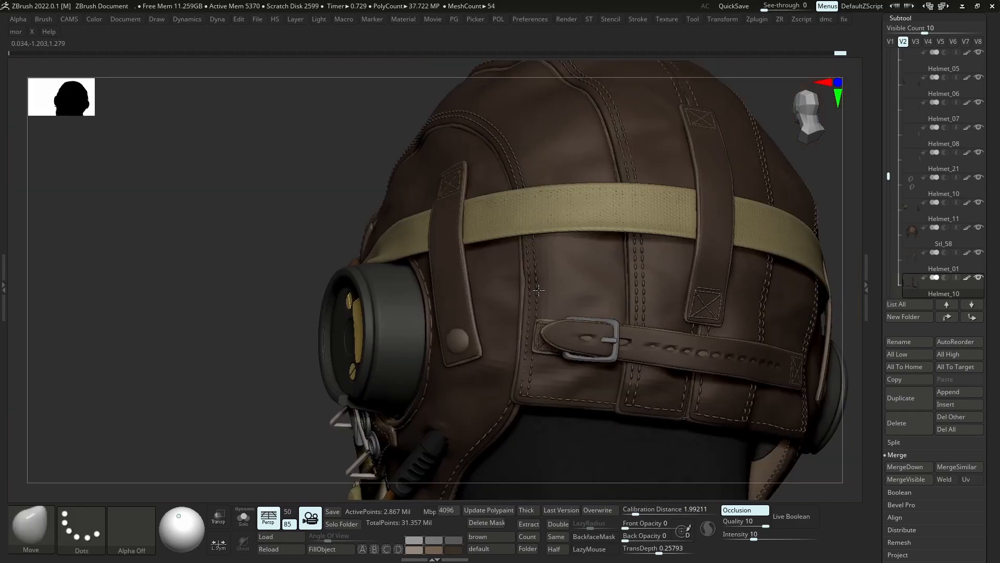
Work on the holes near the strap's stitched end with the Move brush, and turn off the polypaint of the backing piece underneath
right_click_drag(538, 290, 638, 365, "alt")
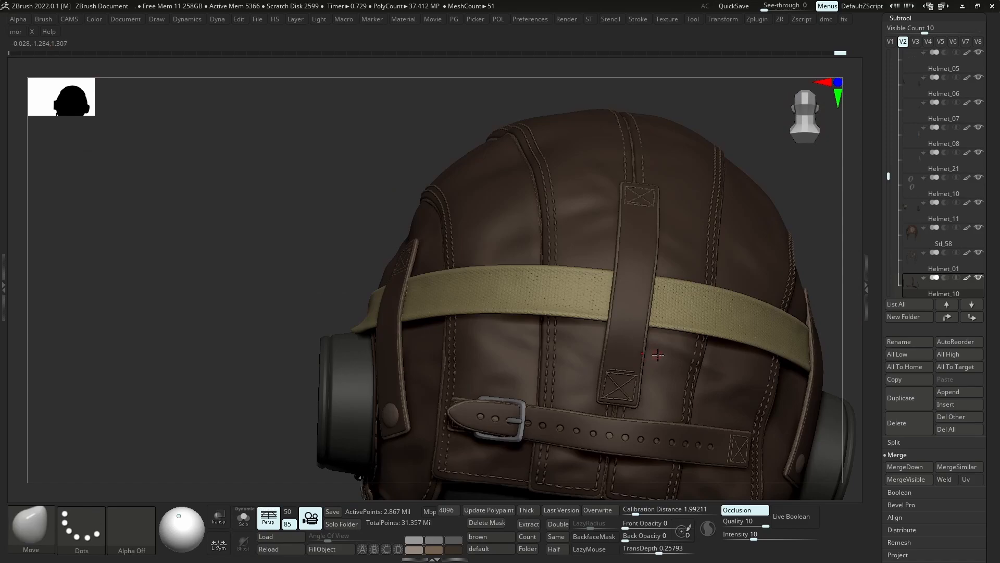
right_click_drag(640, 408, 672, 414)
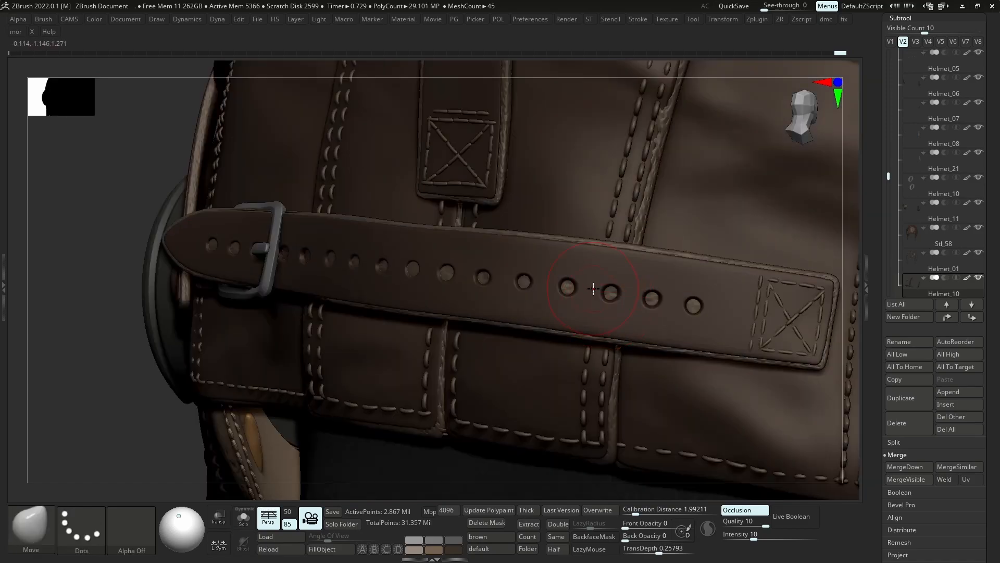
key("s")
left_click_drag(609, 291, 611, 293)
key("s")
key("s")
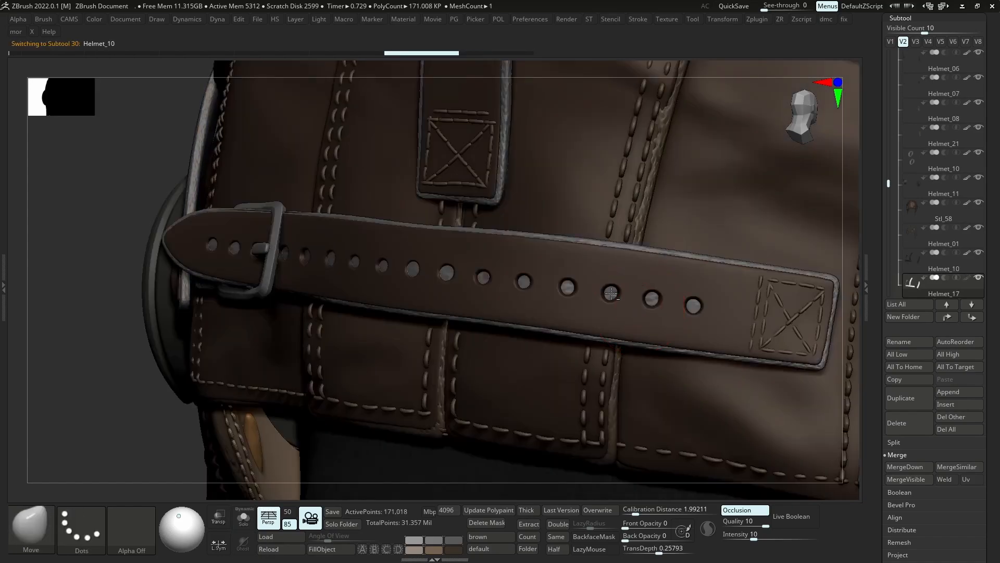
left_click(614, 295, "alt")
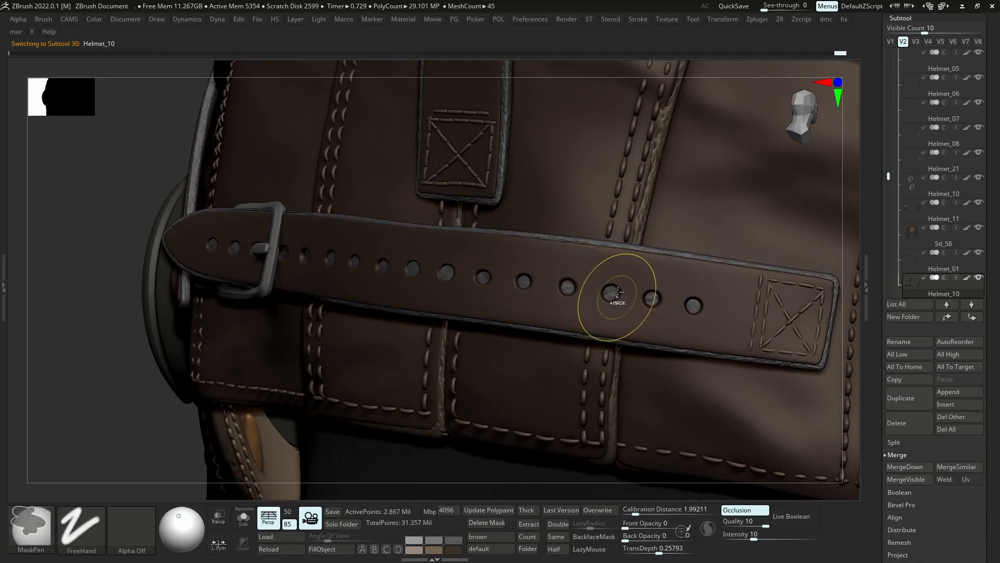
key("b")
left_click(603, 287)
key("s")
left_click_drag(603, 287, 609, 284)
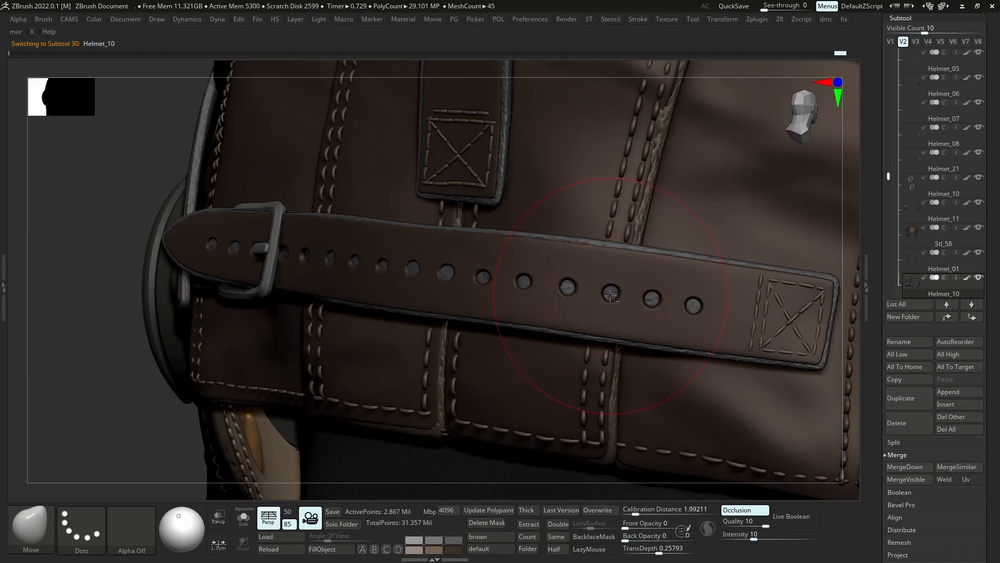
right_click_drag(610, 295, 795, 239, "ctrl")
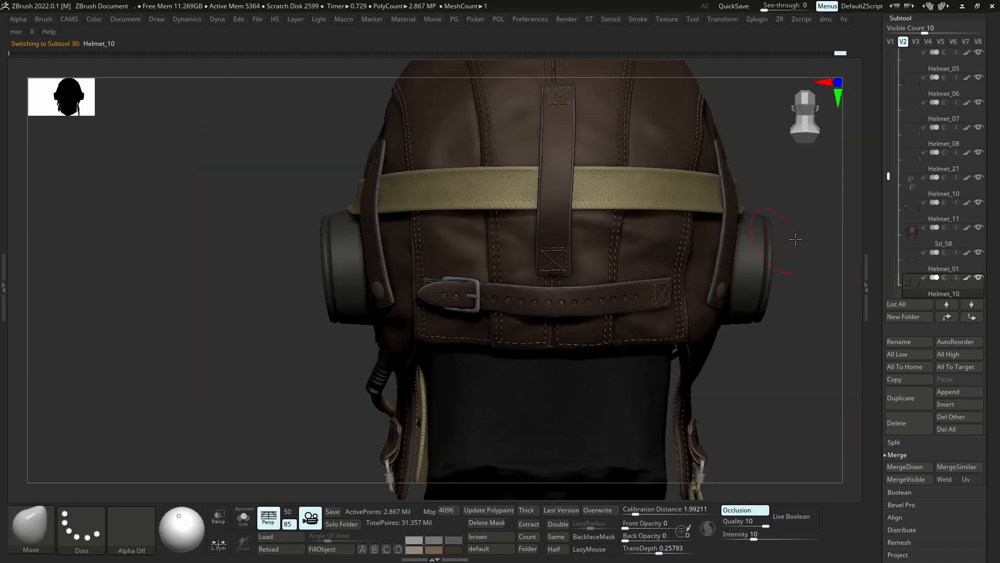
Turn the polypaint off and back on for all subtools so the backing piece is coloured again
left_click(967, 279, "shift")
left_click(967, 278, "shift")
left_click(967, 278, "shift")
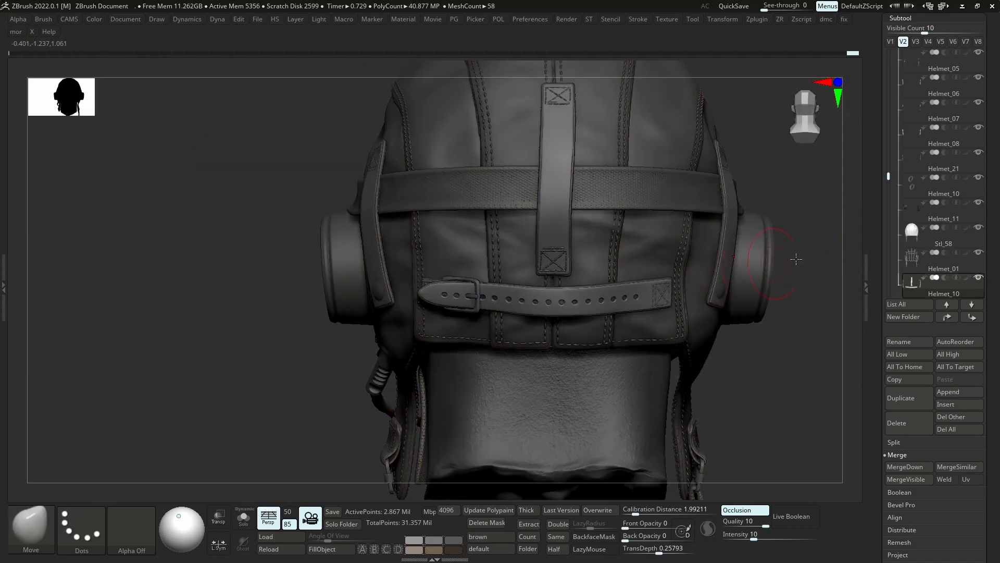
left_click(967, 280, "shift")
mouse_move(703, 300)
right_mouse_down("ctrl")
mouse_move(698, 270)
mouse_move(671, 275)
mouse_move(649, 365)
right_mouse_up("ctrl")
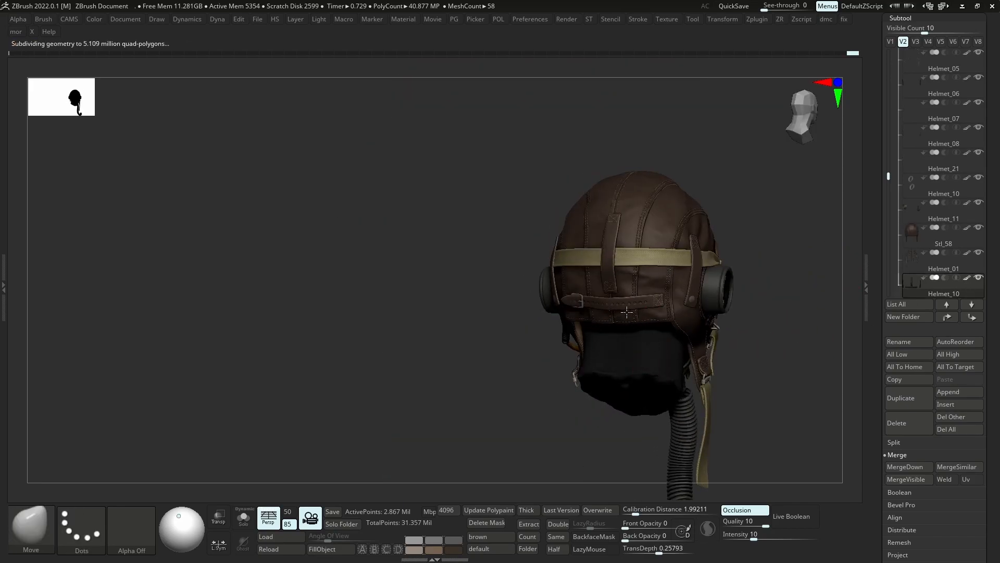
right_click_drag(633, 288, 599, 317)
right_click_drag(687, 304, 658, 373)
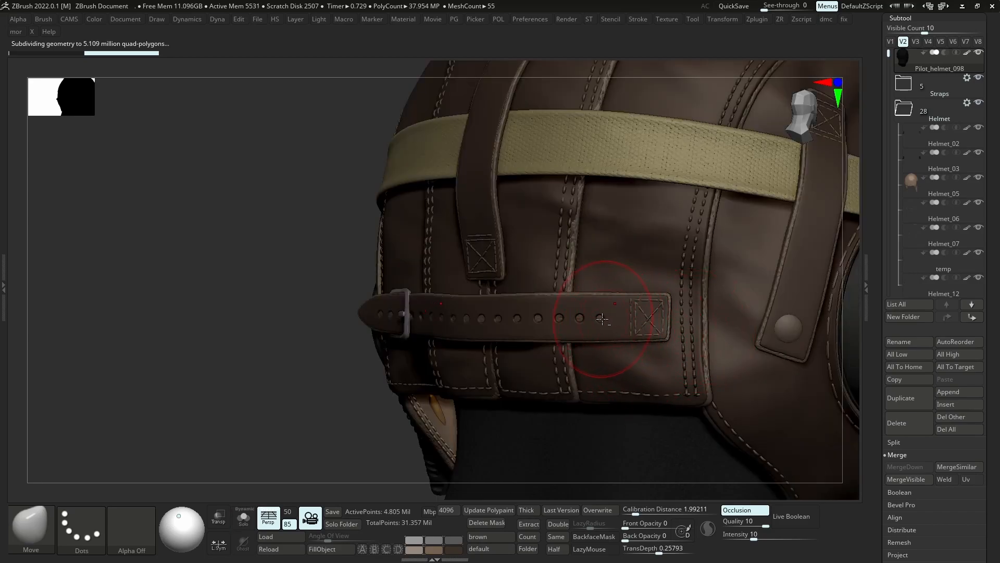
Select the backing piece beneath the buckled strap, isolate it and switch to the Standard brush
left_click(602, 318, "alt")
key("shift+s")
key("s")
left_click_drag(607, 324, 596, 325)
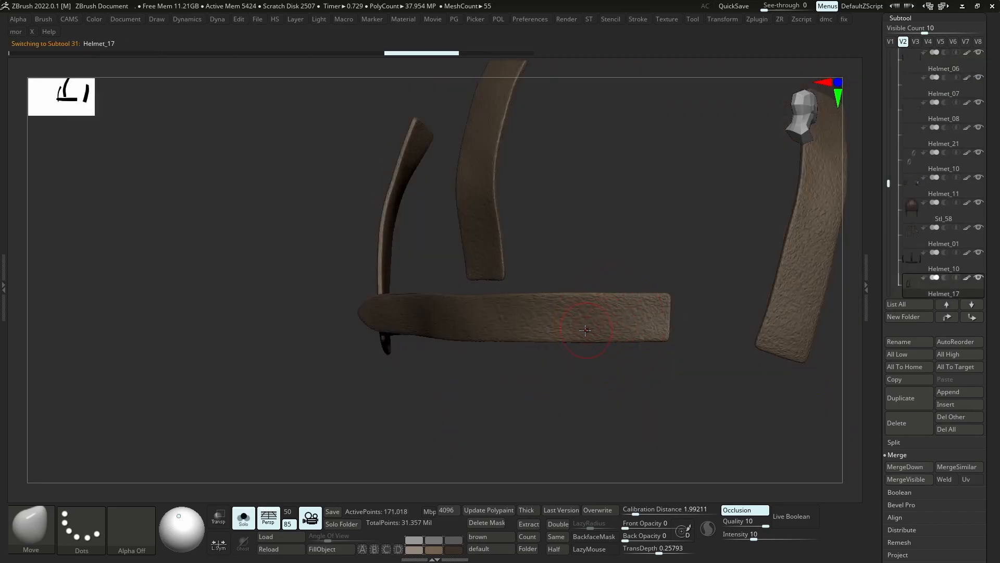
key("b")
key("s")
key("t")
key("space")
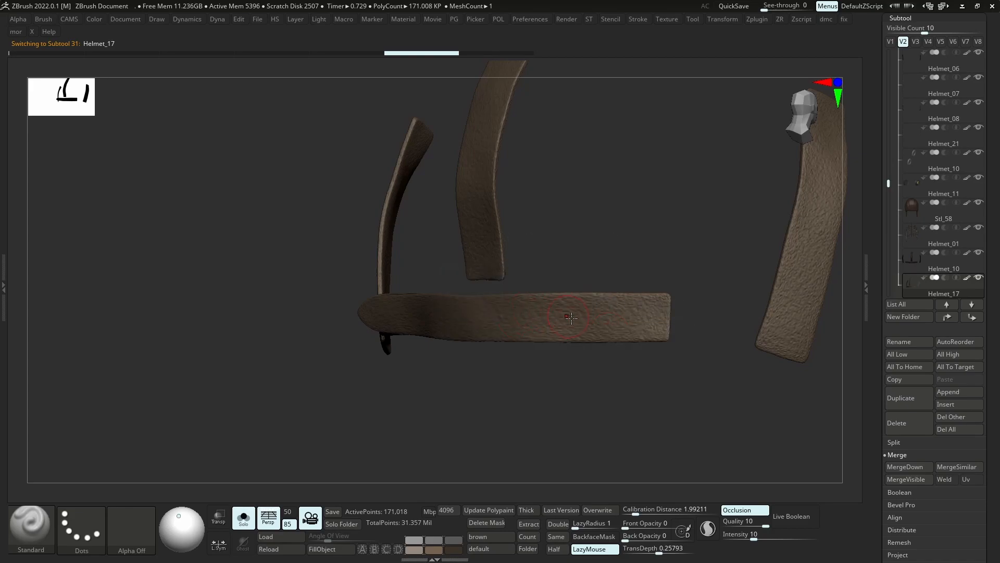
Show the whole helmet and paint the backing piece black through the strap's holes with the Standard brush
key("alt+s")
right_click_drag(586, 320, 657, 318)
key("space")
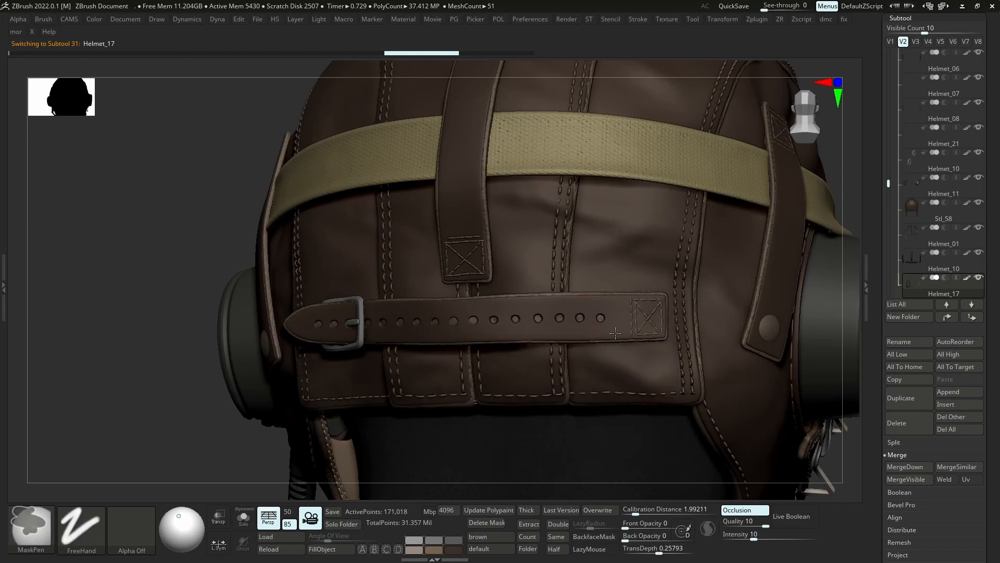
right_click_drag(607, 313, 595, 326, "ctrl")
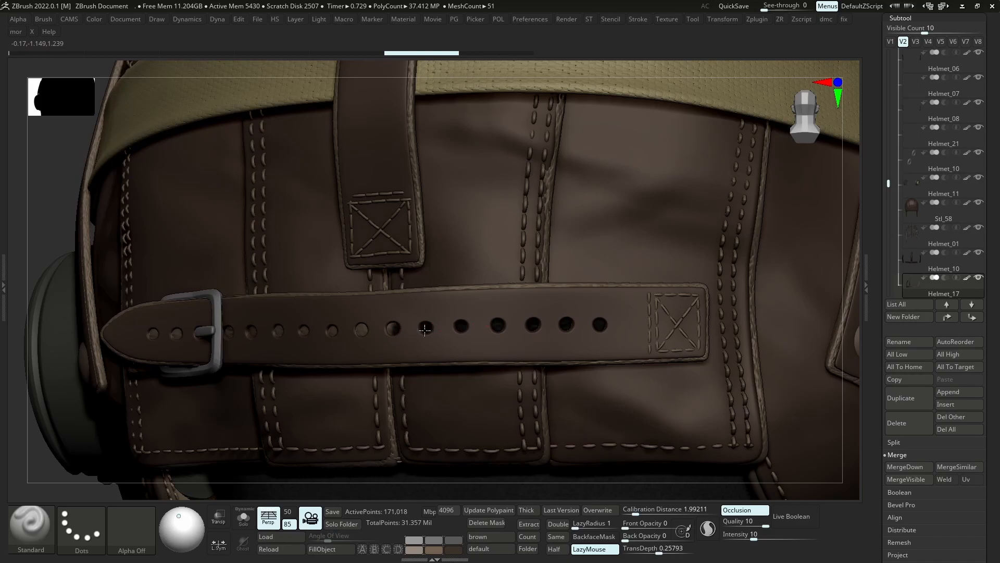
left_click(332, 329)
right_click_drag(286, 335, 525, 340, "alt")
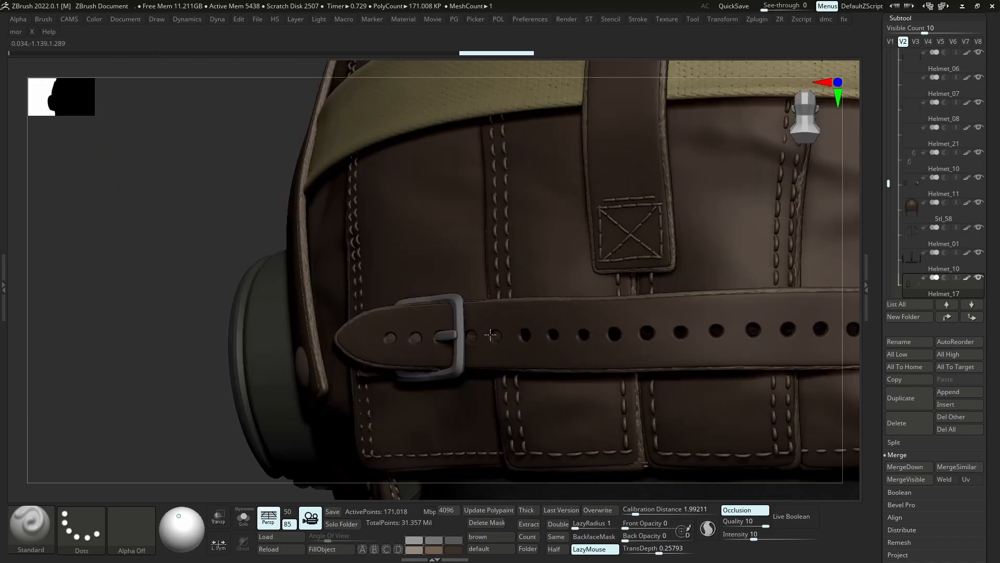
left_click(380, 340)
Isolate the backing piece, smooth the black paint band along its length and show the whole helmet again
key("shift+alt+s")
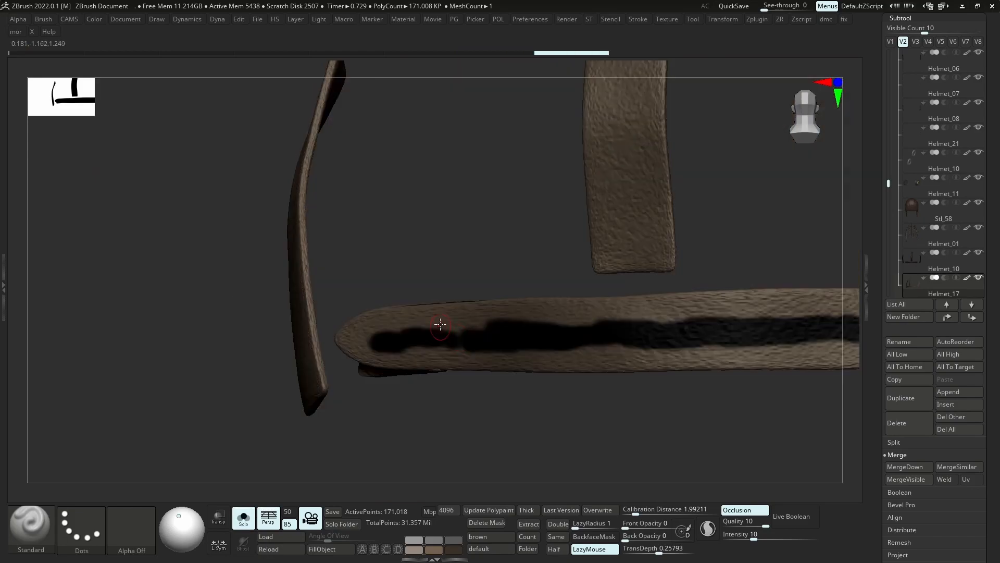
left_click_drag(376, 342, 476, 335, "shift")
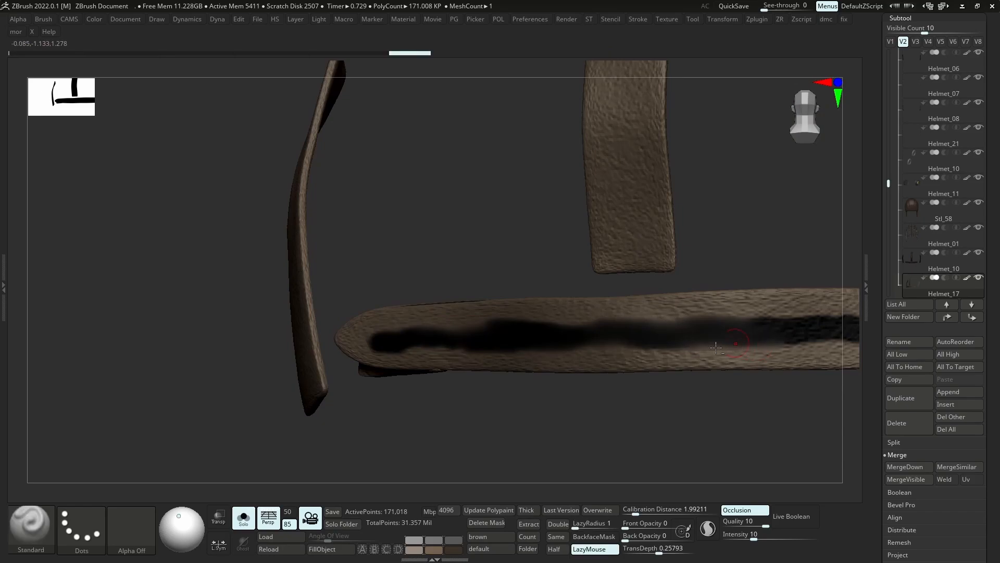
right_click_drag(748, 329, 538, 322, "alt")
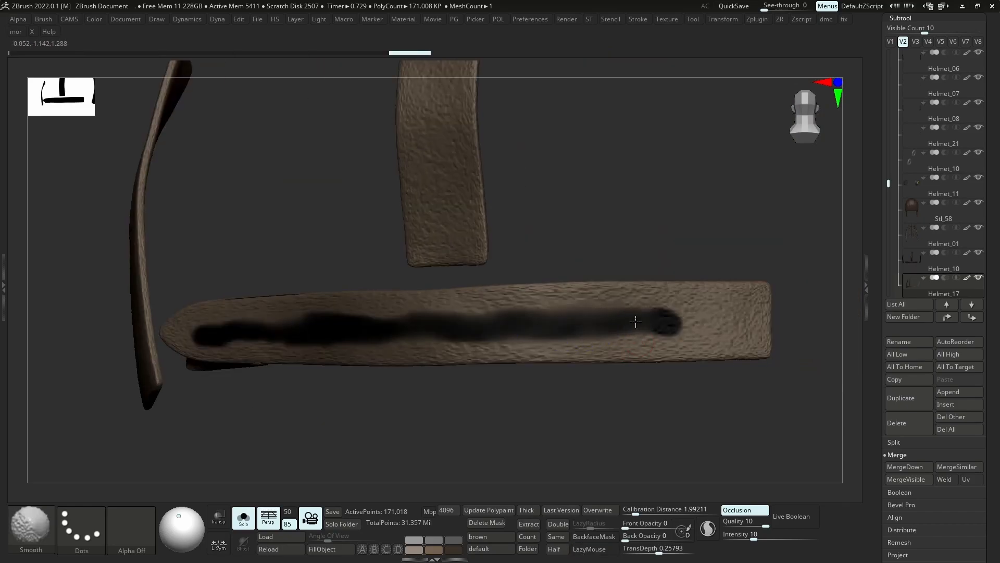
left_click_drag(645, 321, 671, 324, "shift")
key("shift+alt+s")
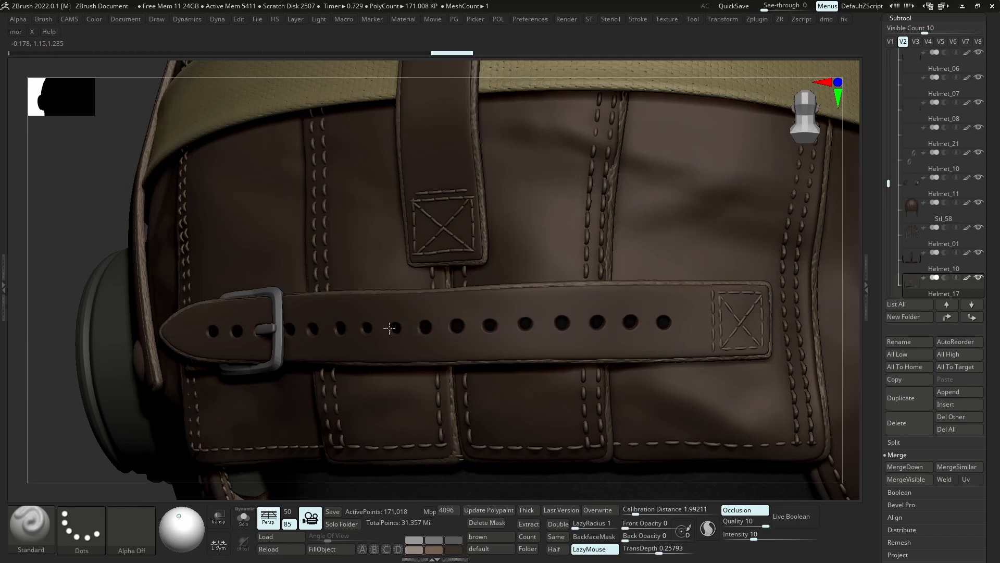
left_click_drag(213, 331, 301, 346)
mouse_move(301, 346)
right_mouse_down("ctrl")
mouse_move(491, 261)
mouse_move(497, 324)
right_mouse_up("ctrl")
right_click_drag(446, 365, 461, 368)
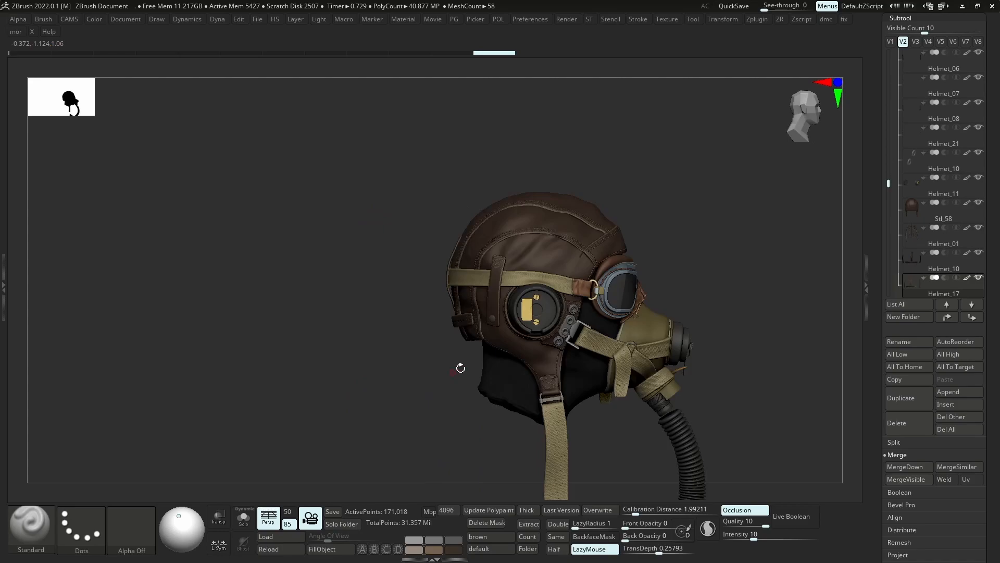
right_click_drag(536, 334, 497, 354)
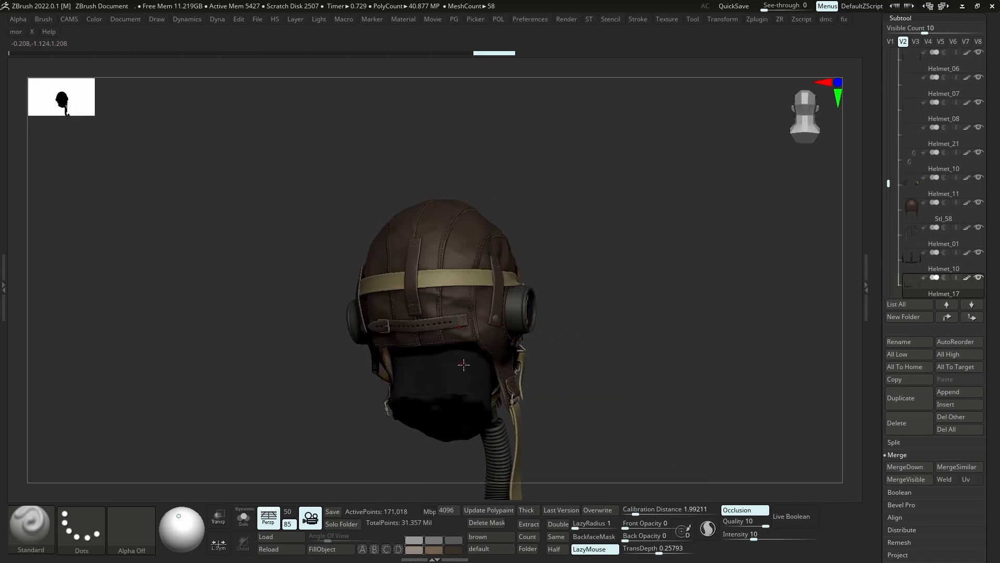
Switch to the Move brush, sample the helmet's leather colour and darken it to a deep brown
key("b")
key("m")
key("v")
right_click_drag(453, 331, 511, 418, "ctrl")
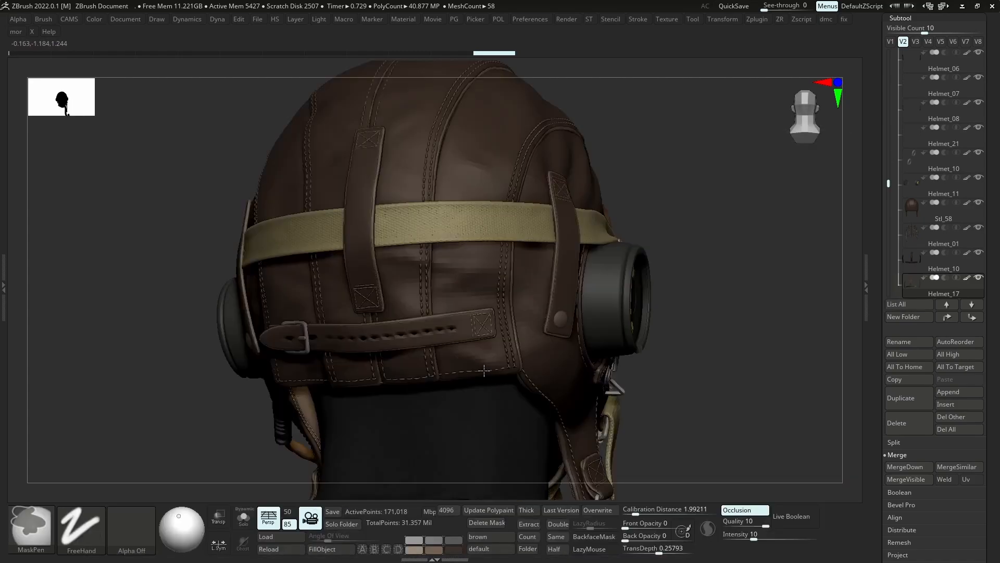
right_click_drag(485, 370, 481, 373, "ctrl")
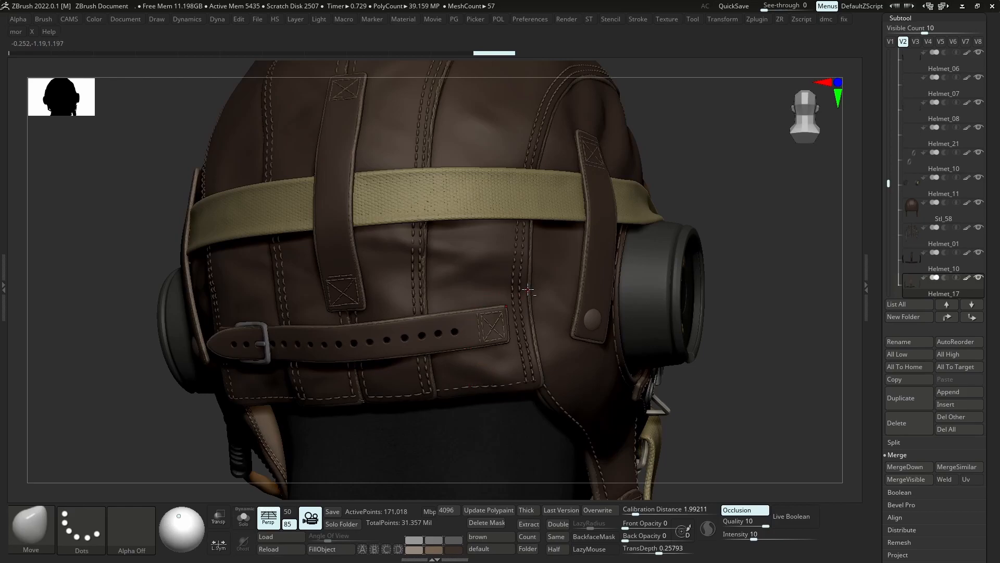
right_click(487, 331)
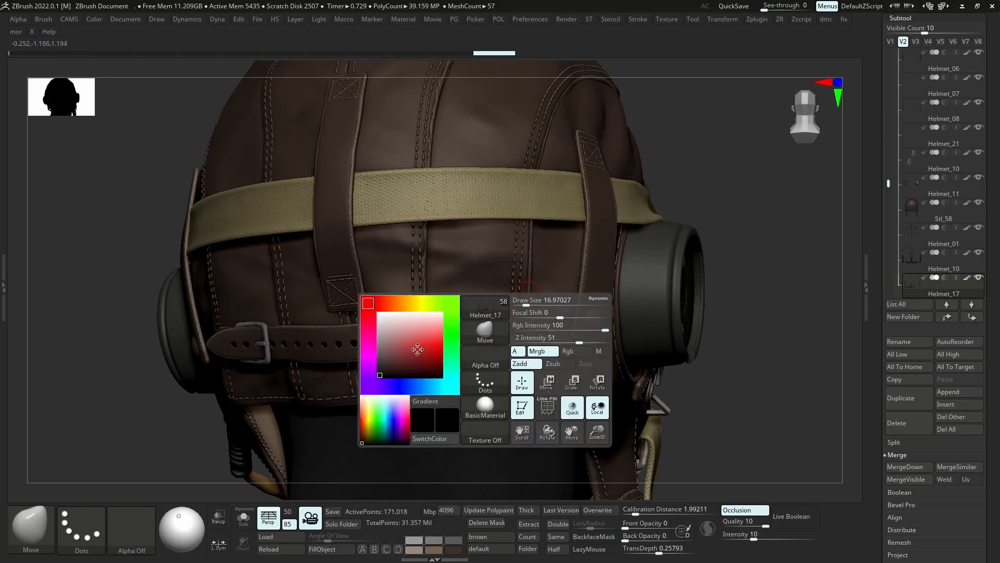
left_click_drag(417, 348, 531, 253)
left_click(390, 365)
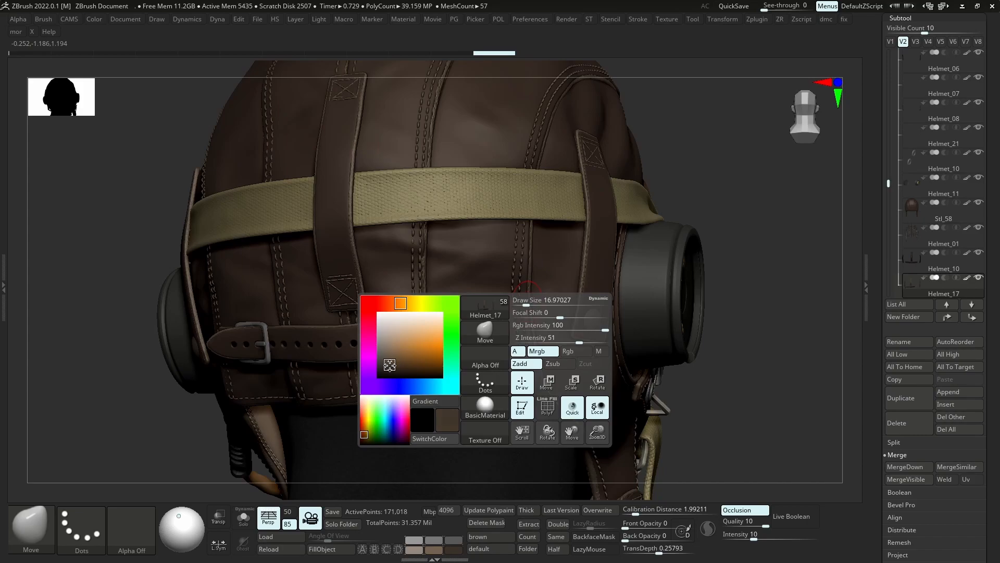
left_click_drag(386, 367, 385, 369)
Switch to the Standard brush with LazyMouse on and paint the backing piece deep brown through the buckled strap's holes
key("s")
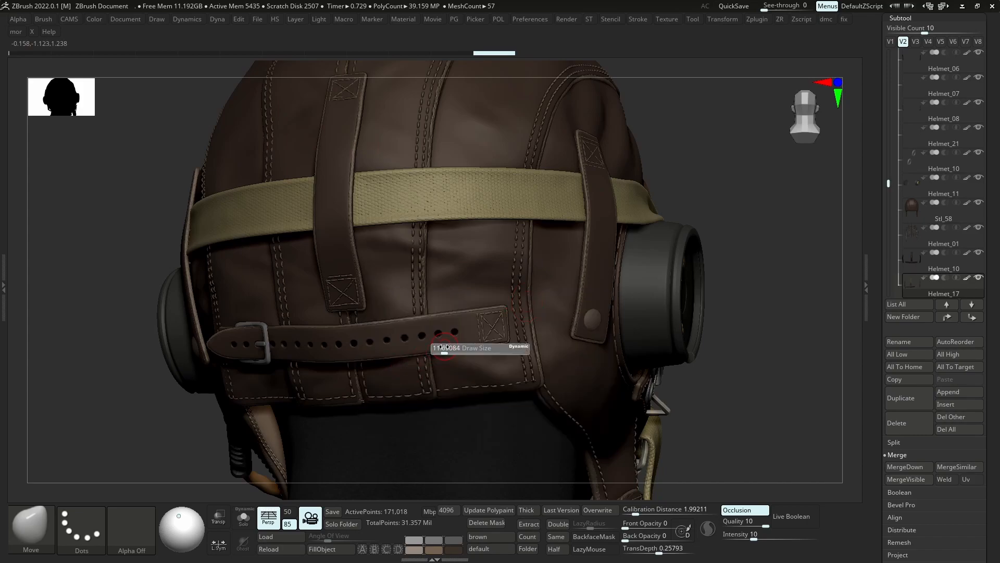
key("shift+s")
mouse_move(453, 329)
right_mouse_down("ctrl")
mouse_move(597, 292)
mouse_move(640, 254)
right_mouse_up("ctrl")
key("shift+s")
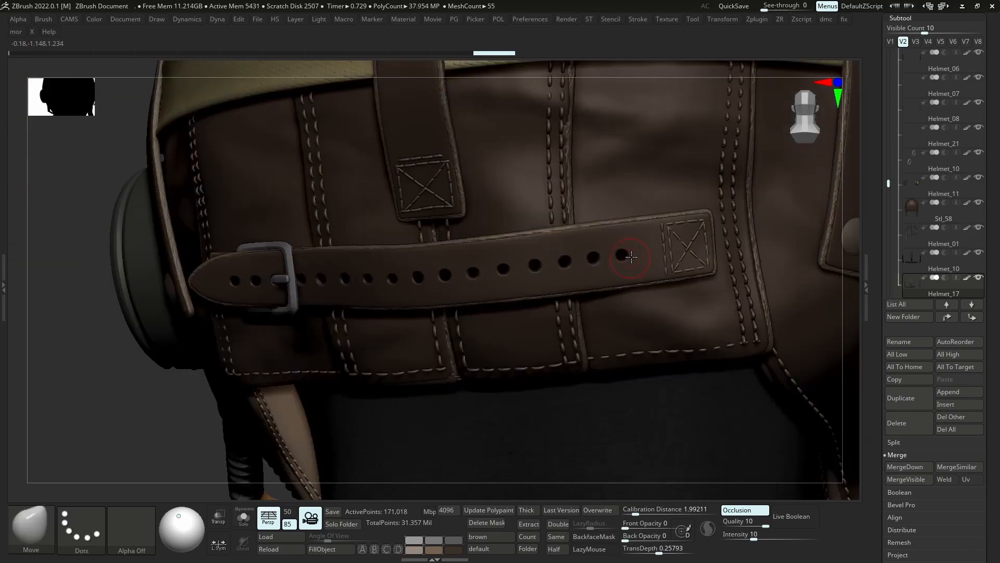
key("l")
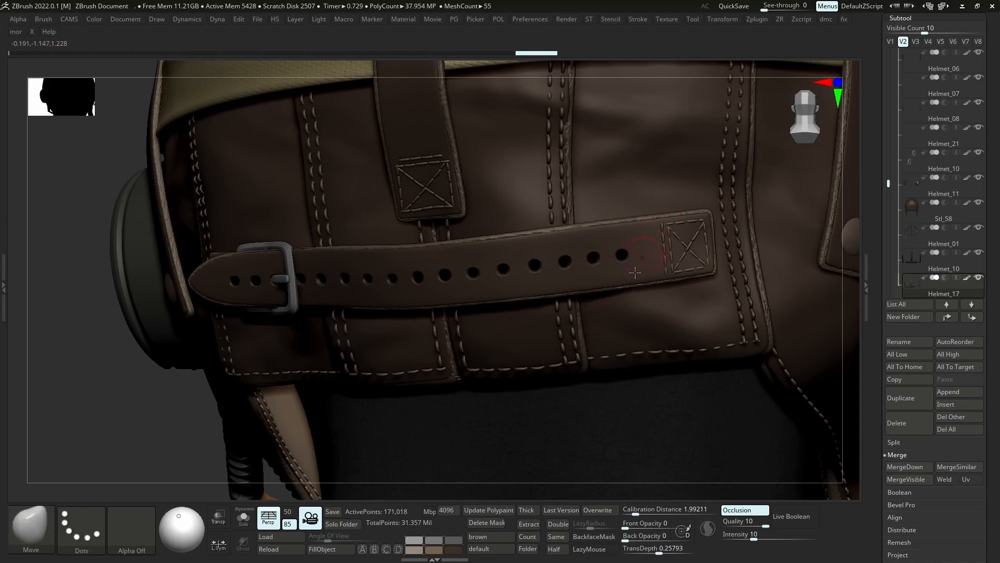
key("b")
key("s")
key("t")
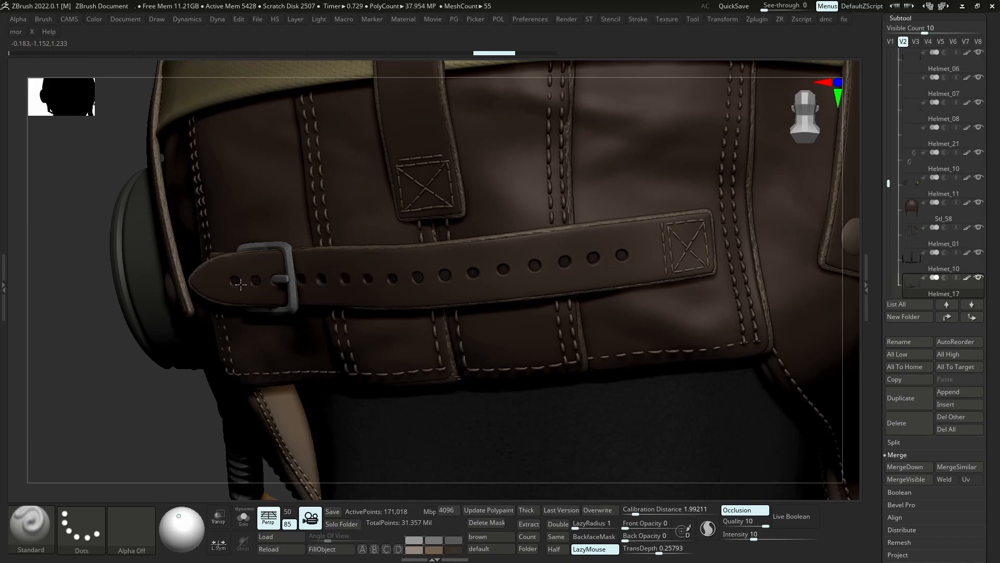
mouse_move(439, 291)
right_mouse_down("ctrl")
mouse_move(509, 343)
mouse_move(487, 349)
mouse_move(520, 355)
right_mouse_up("ctrl")
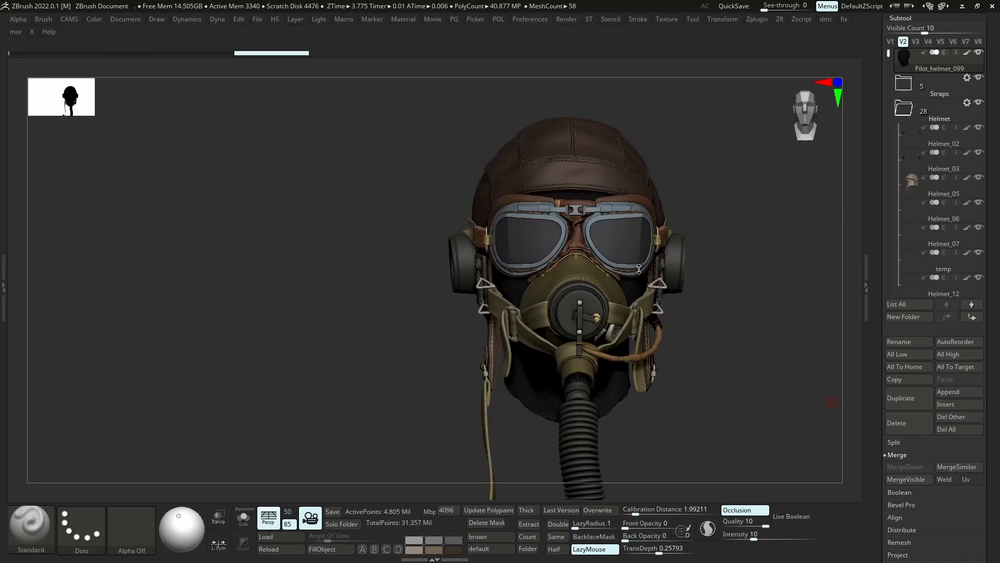
Smooth the lumpy middle stretch of the orange cord running past the mask straps
right_click_drag(607, 299, 705, 346)
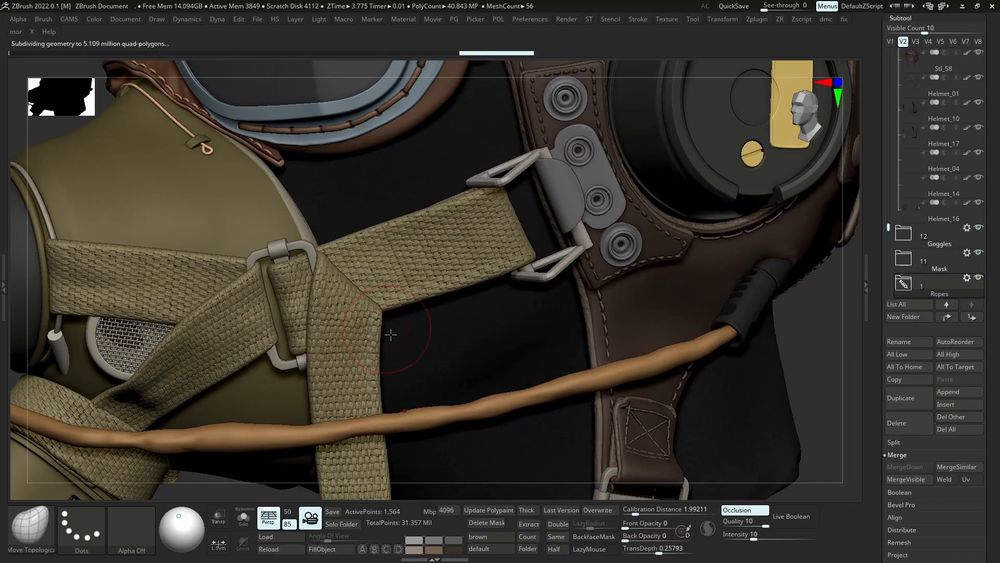
right_click_drag(390, 333, 349, 417, "ctrl")
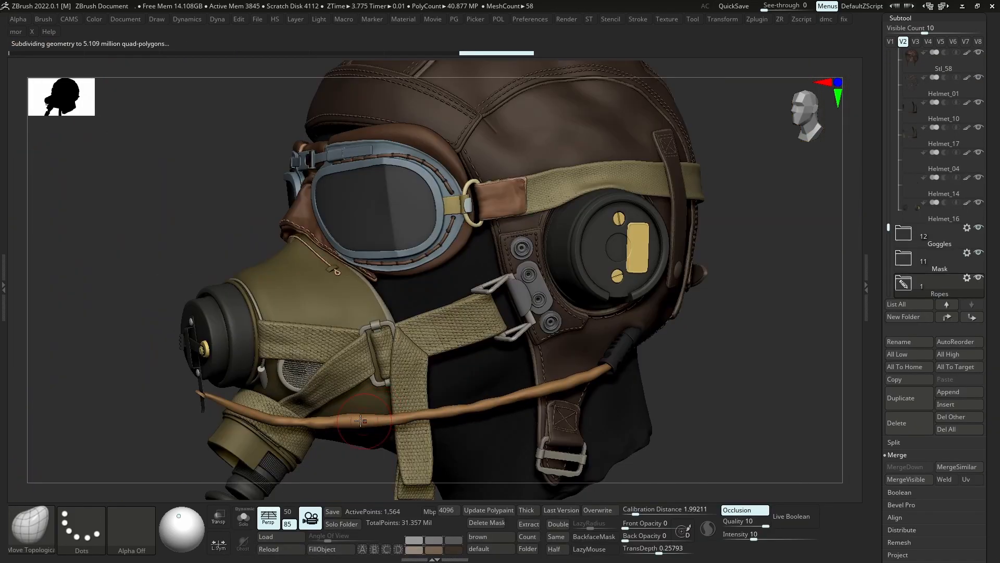
left_click_drag(359, 421, 354, 422, "shift")
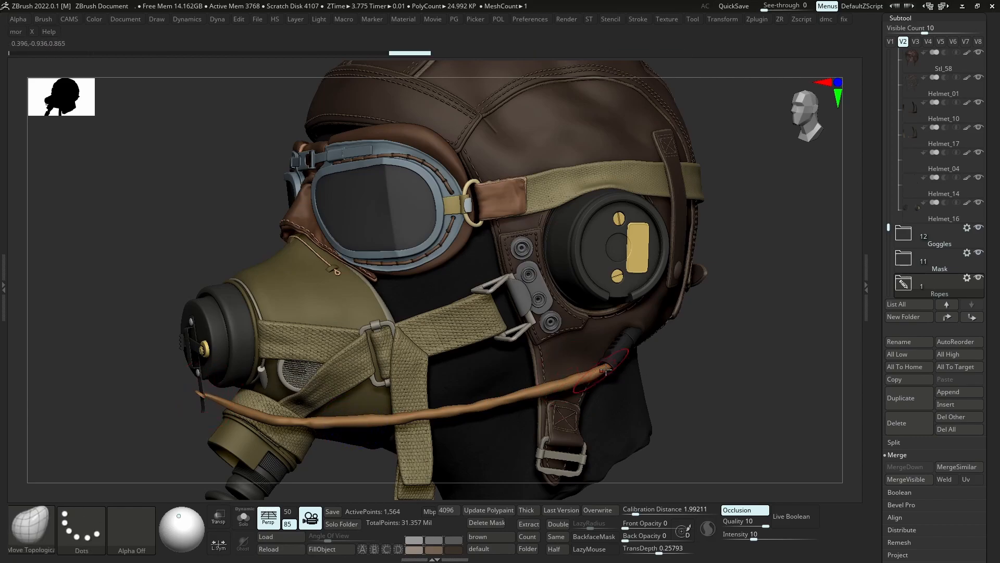
mouse_move(617, 362)
right_mouse_down("ctrl")
mouse_move(633, 378)
mouse_move(606, 391)
right_mouse_up("ctrl")
Select the black ribbed sleeve at the cord's end, isolate it and push its end cap inward
left_click(637, 318, "alt")
mouse_move(636, 318)
right_mouse_down()
mouse_move(635, 369)
mouse_move(633, 331)
mouse_move(620, 362)
right_mouse_up()
key("shift+f")
right_click_drag(620, 361, 628, 365, "ctrl")
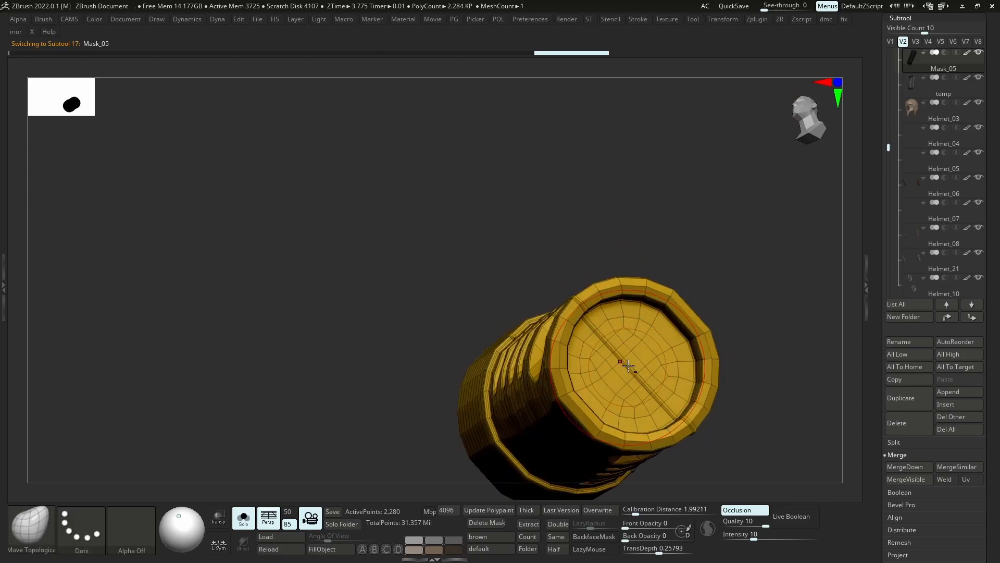
mouse_move(608, 368)
left_mouse_down("alt")
mouse_move(638, 344)
mouse_move(629, 406)
left_mouse_up("alt")
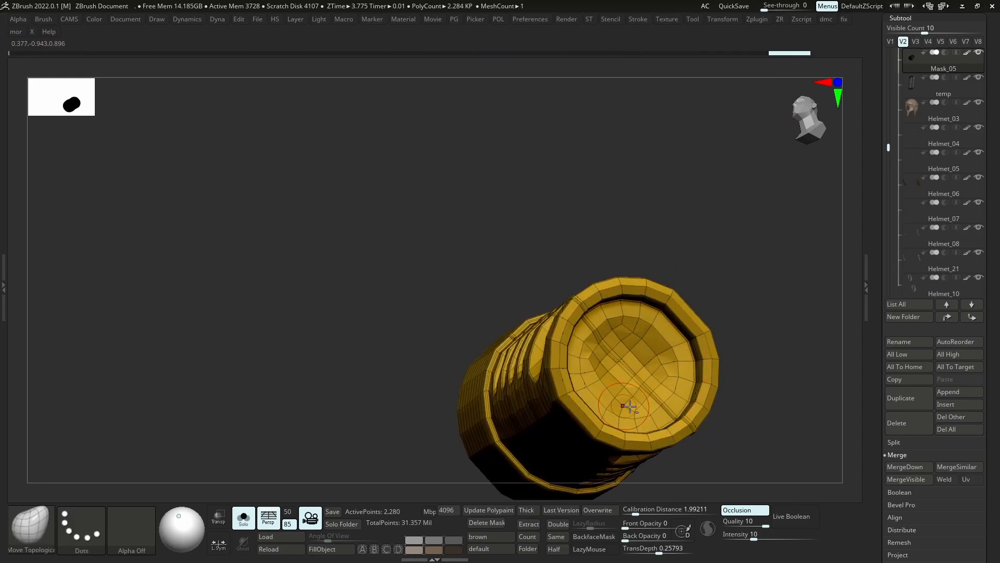
left_click_drag(669, 373, 661, 355, "alt")
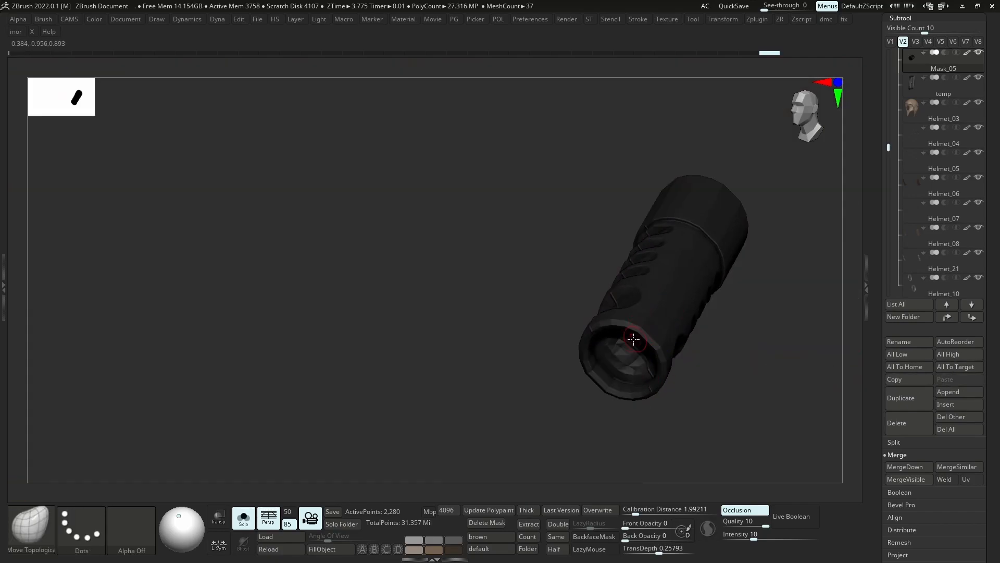
Insert an IcosaSphere from the IMM Primitives brush into the open end of the black sleeve
key("b")
key("i")
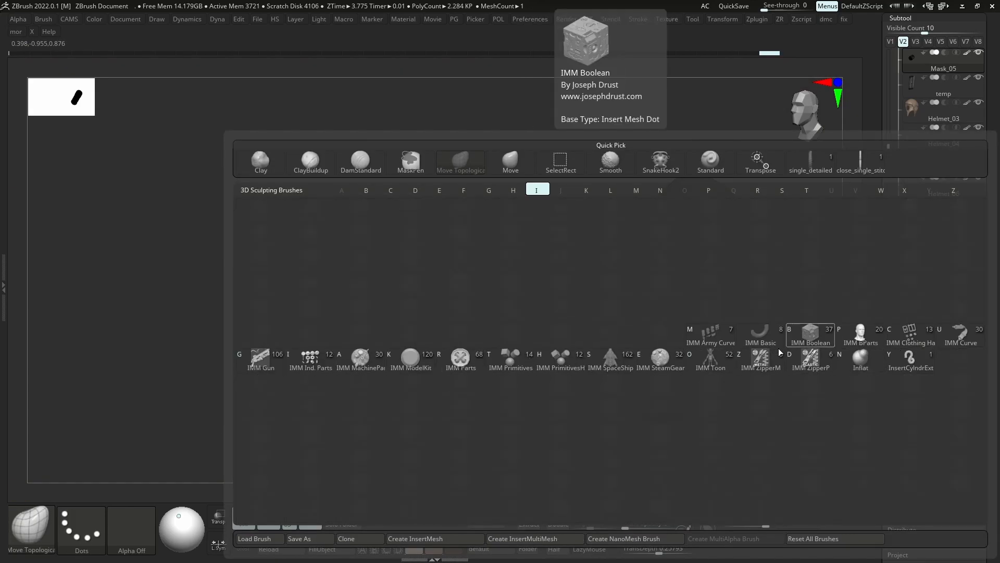
key("t")
left_click(320, 66)
left_click_drag(366, 68, 358, 68)
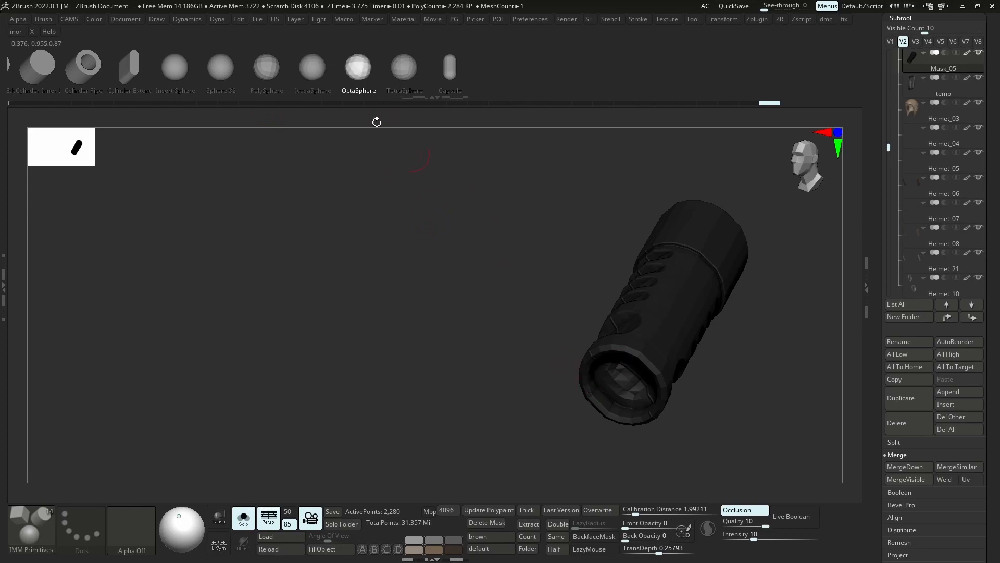
left_click_drag(552, 417, 563, 360)
left_click_drag(624, 383, 654, 384)
key("space")
key("shift+f")
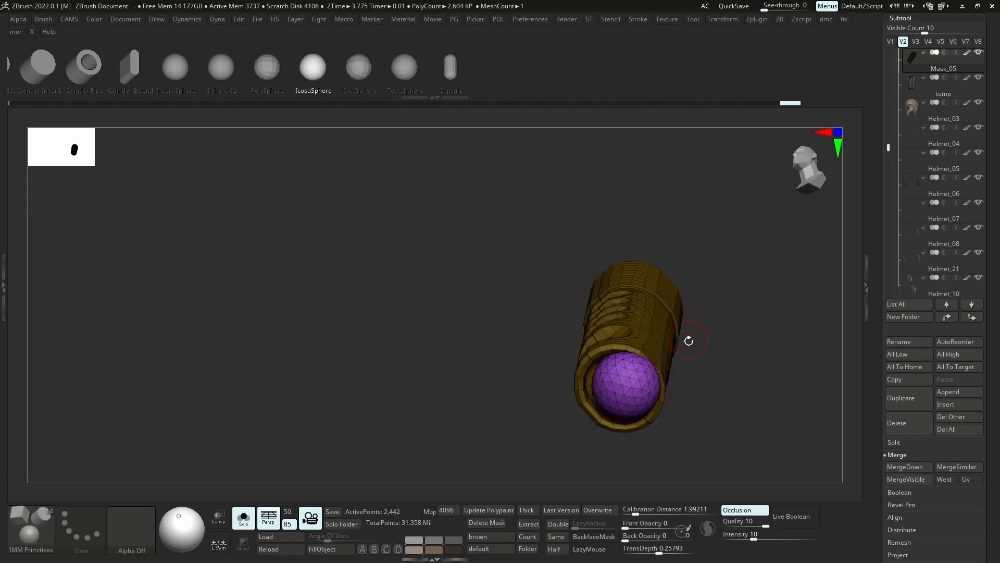
Split the inserted sphere into its own subtool and turn on its smooth subdivision
key("ctrl+w")
key("space")
left_click(718, 364)
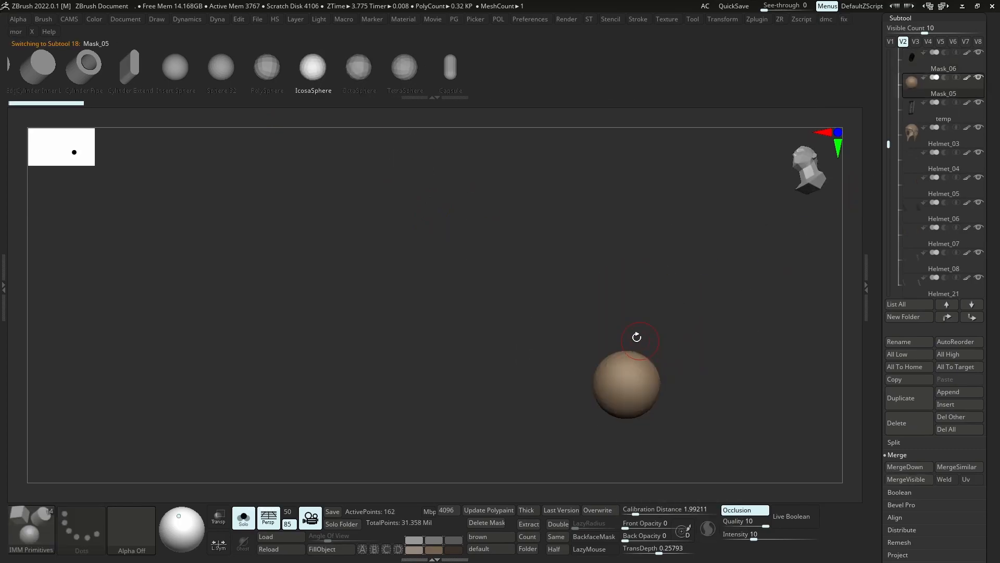
key("d")
Switch to the Move brush and fill the sphere with an orange colour similar to the cord
key("b")
key("m")
key("v")
key("space")
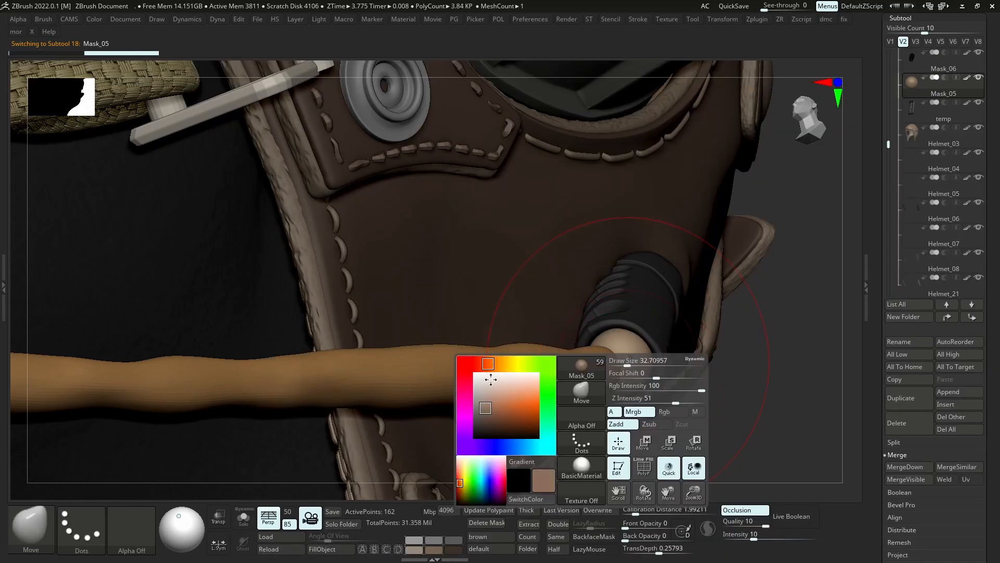
mouse_move(511, 403)
left_mouse_down()
mouse_move(500, 415)
mouse_move(527, 412)
mouse_move(508, 422)
left_mouse_up()
left_click(484, 363)
left_click(504, 364)
left_click(505, 399)
left_click(332, 548)
key("space")
left_click(542, 409)
left_click(336, 549)
key("space")
key("ctrl+f")
Isolate the black ribbed sleeve, examine its mesh wireframe, and show the whole helmet again
left_click(646, 312, "alt")
key("alt+s")
right_click_drag(638, 313, 628, 330)
key("shift+f")
key("space")
key("shift+f")
right_click_drag(691, 304, 652, 353)
key("alt+s")
Hide the orange cord Ropes_01 and select the orange sphere in the sleeve's opening
left_click(649, 348, "alt")
right_click_drag(617, 312, 615, 354, "ctrl")
left_click(609, 354, "alt")
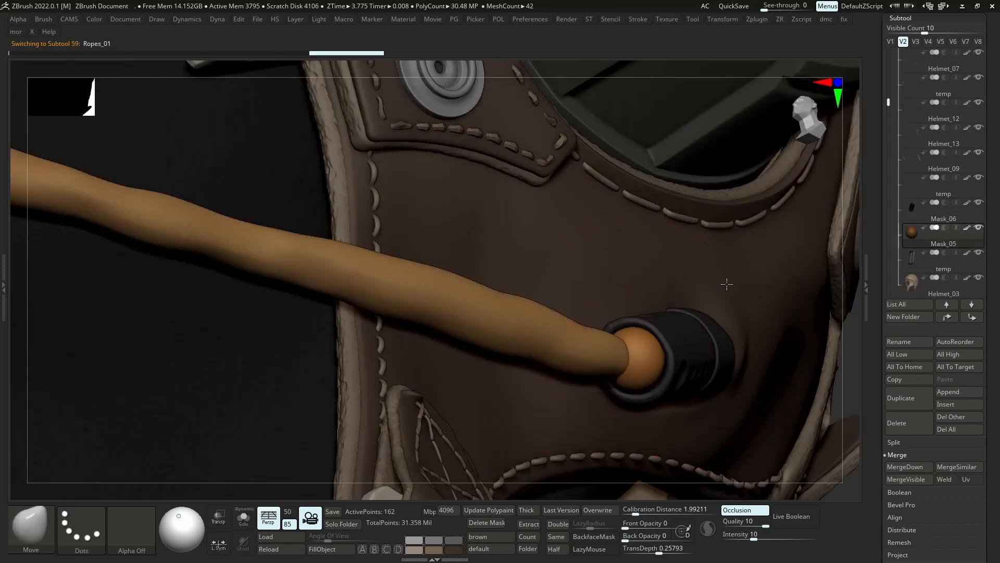
left_click(904, 241)
left_click(943, 166)
left_click(978, 252)
left_click(632, 353, "alt")
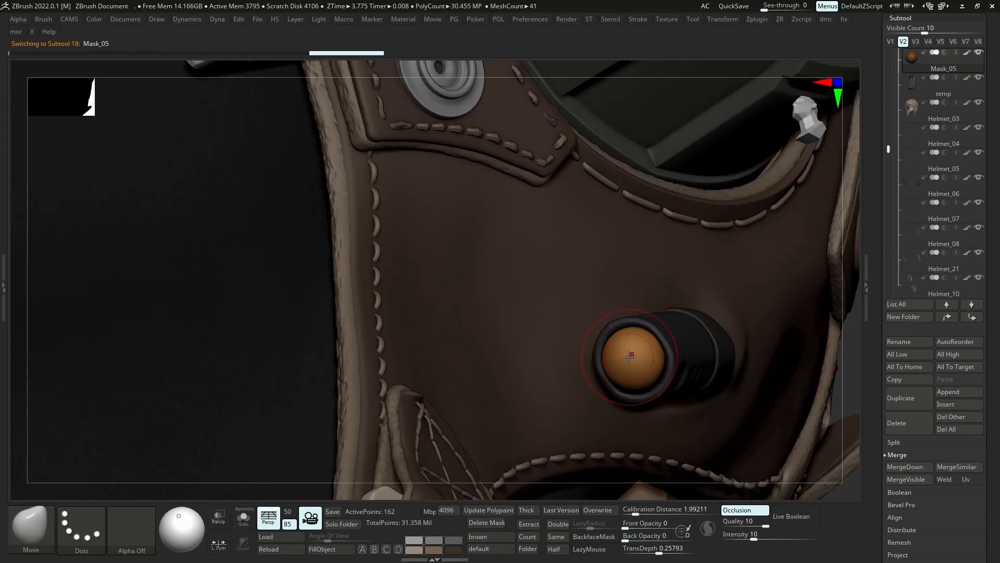
Remesh the sphere more densely and push its front inward with the Move brush to form a cup
key("alt+d")
left_click(605, 401)
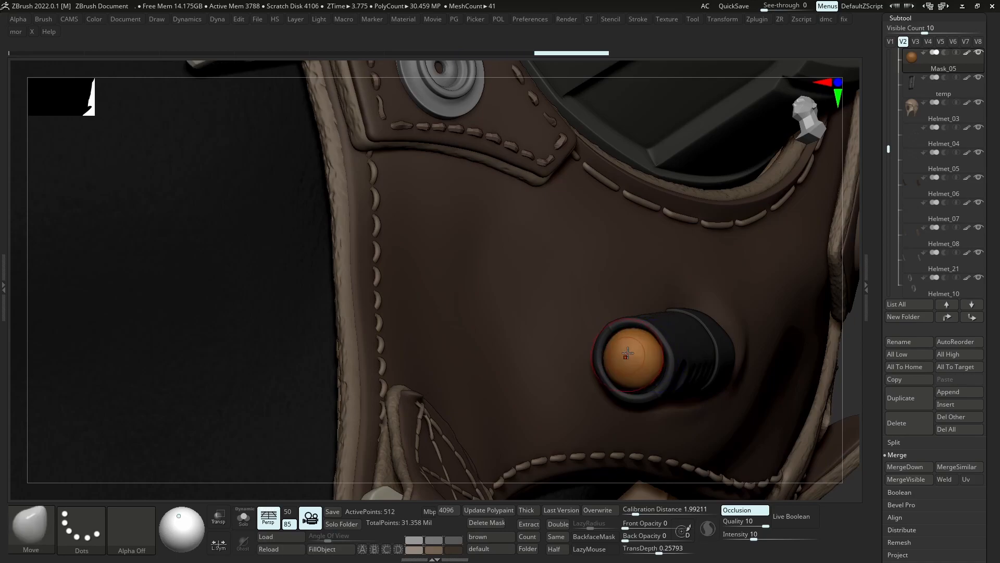
mouse_move(631, 356)
left_mouse_down("alt")
mouse_move(642, 352)
mouse_move(648, 364)
left_mouse_up("alt")
right_click_drag(678, 375, 760, 376)
mouse_move(646, 359)
left_mouse_down()
mouse_move(636, 338)
mouse_move(665, 354)
left_mouse_up()
left_click_drag(641, 354, 651, 350)
left_click_drag(638, 344, 651, 336)
Deepen the orange cup with the Move brush and fit its rim to the sleeve's opening
right_click_drag(724, 354, 640, 355)
key("s")
left_click_drag(640, 355, 657, 355)
right_click_drag(658, 356, 636, 389)
left_click_drag(615, 400, 622, 397)
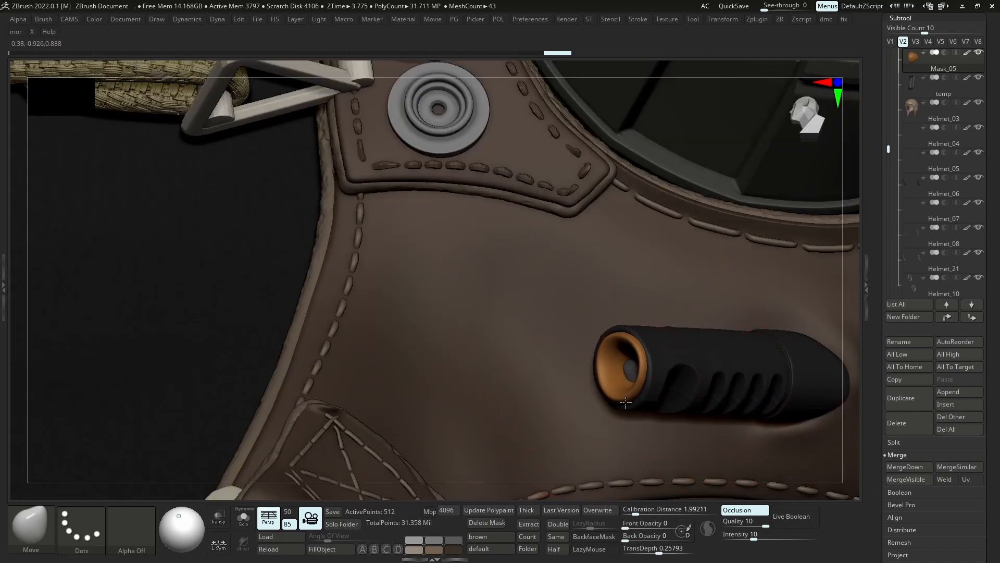
Inspect the orange cup from several angles and show the cord Ropes_01 again
key("s")
right_click_drag(655, 343, 643, 344)
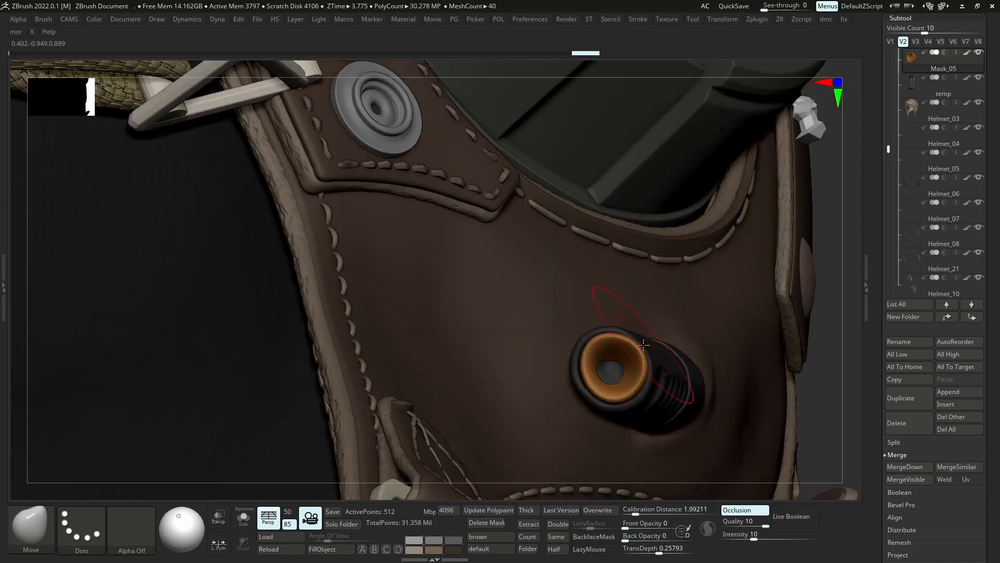
right_click_drag(603, 380, 590, 373)
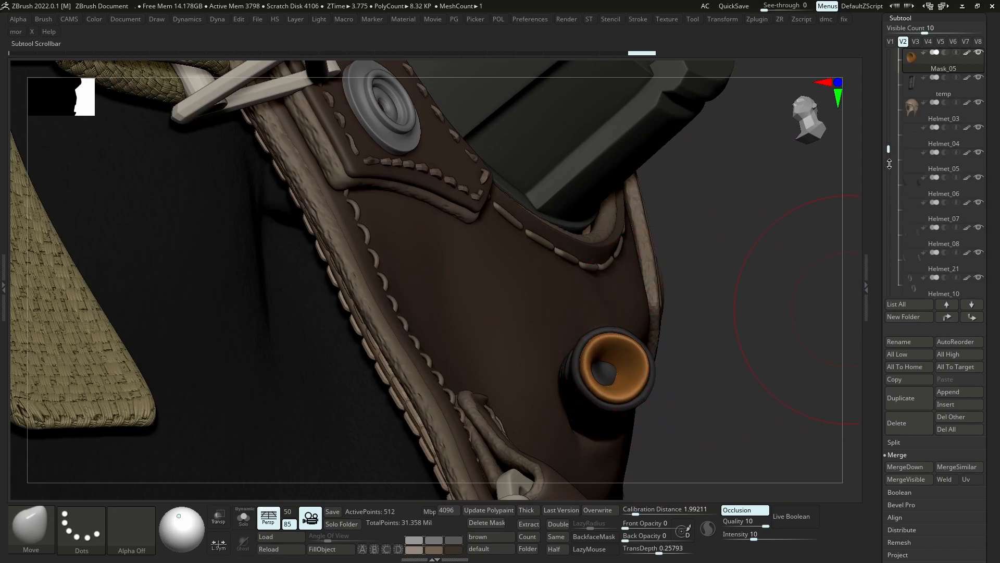
left_click_drag(888, 150, 888, 235)
left_click(979, 253)
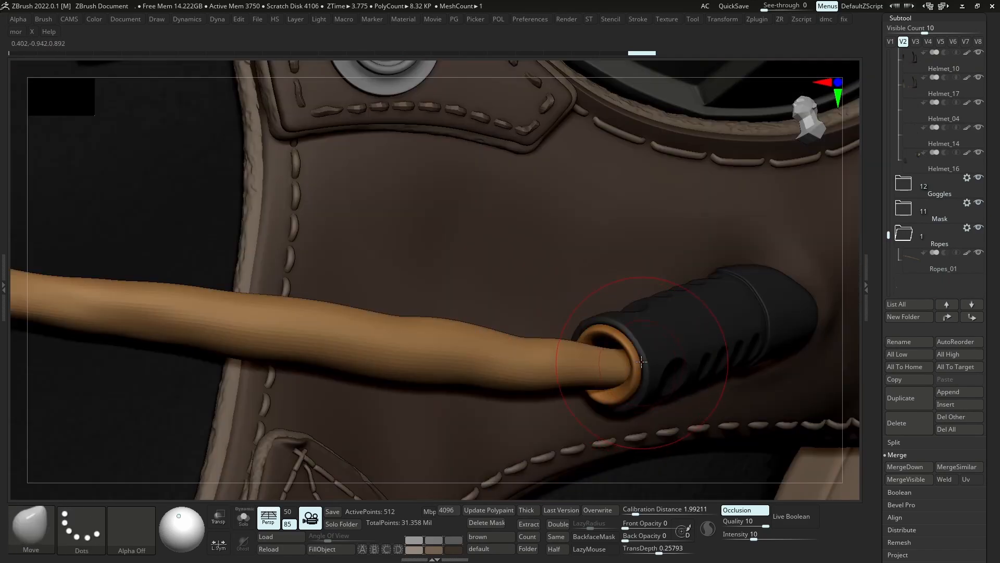
Switch to the Inflat brush and thicken the orange cup's rim around the cord
key("b")
key("i")
key("n")
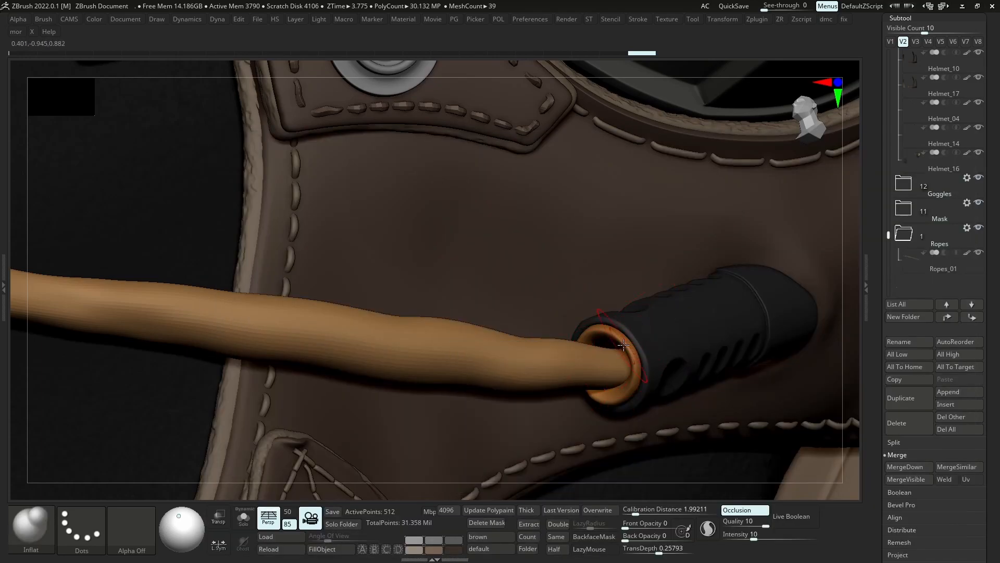
key("s")
left_click_drag(629, 350, 631, 357)
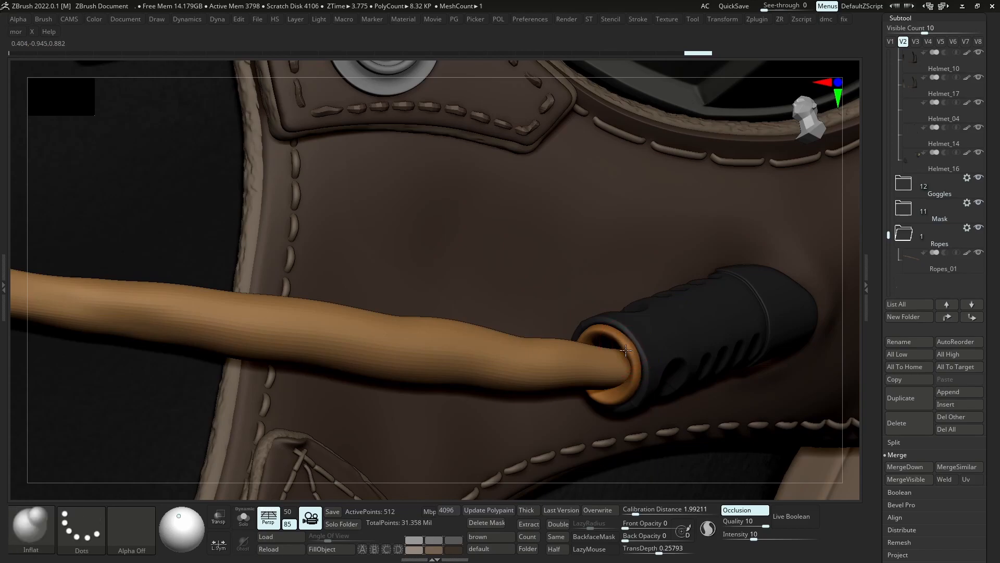
left_click_drag(639, 395, 632, 395)
Rebuild the cup with ZRemesher using the Same polygon count option, then isolate and subdivide it
key("z")
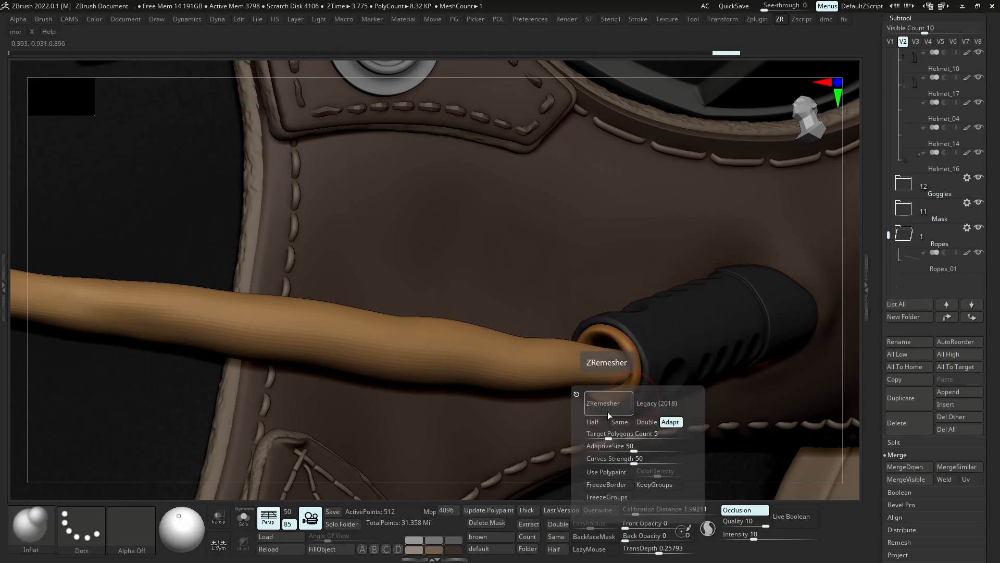
left_click(619, 422)
left_click(626, 395)
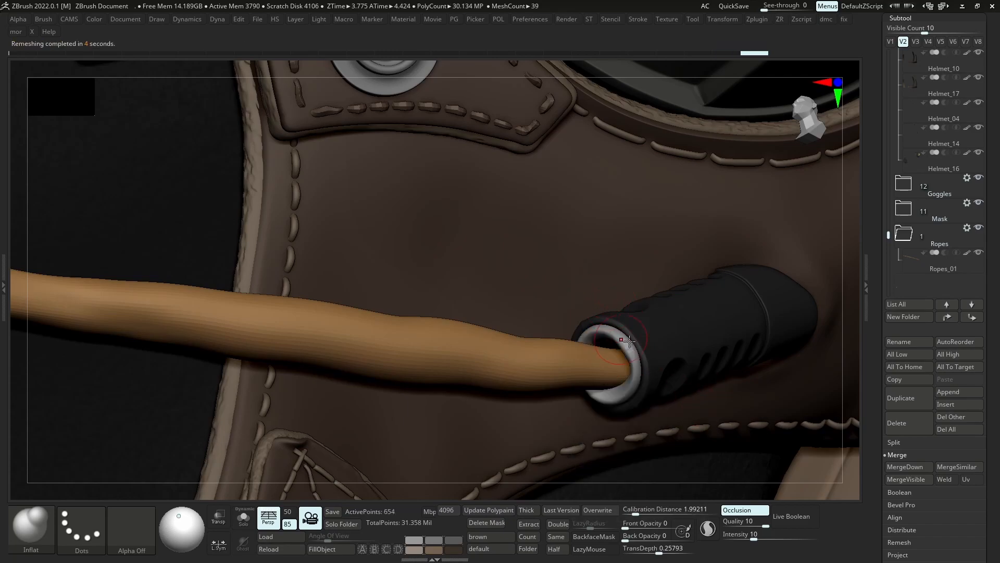
key("alt+s")
key("ctrl+d")
Fill the remeshed cup with orange and show the whole helmet again
key("space")
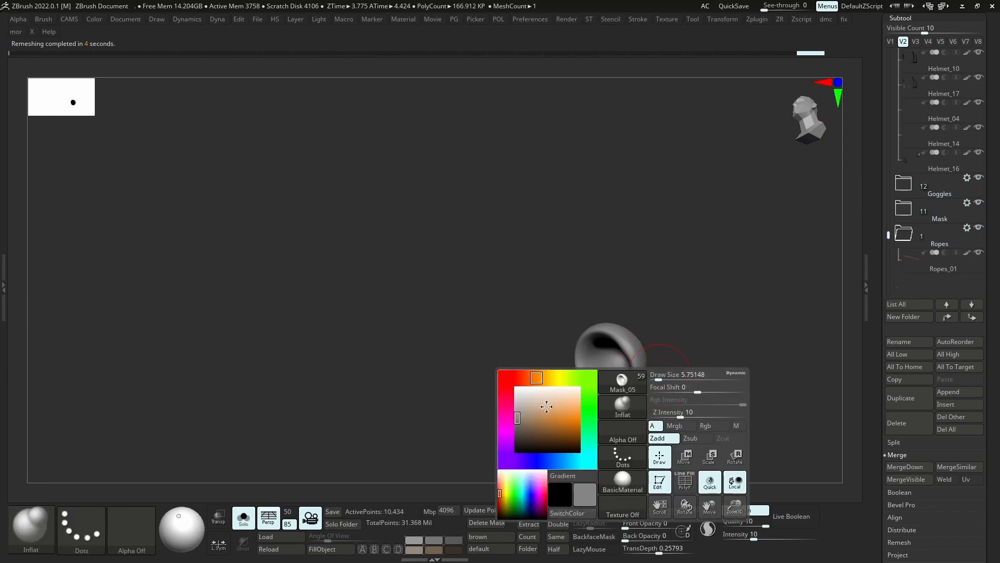
left_click(551, 427)
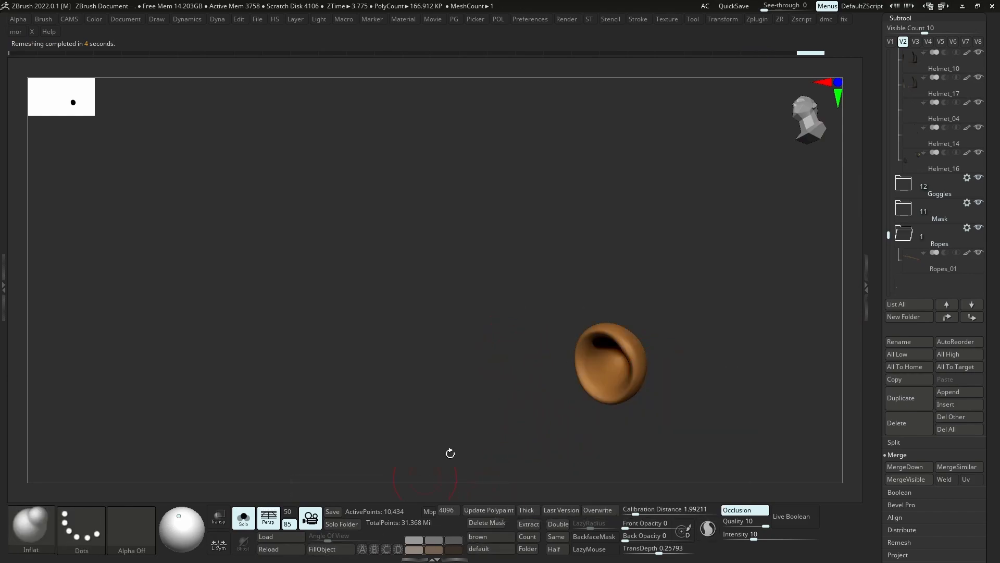
key("space")
key("alt+s")
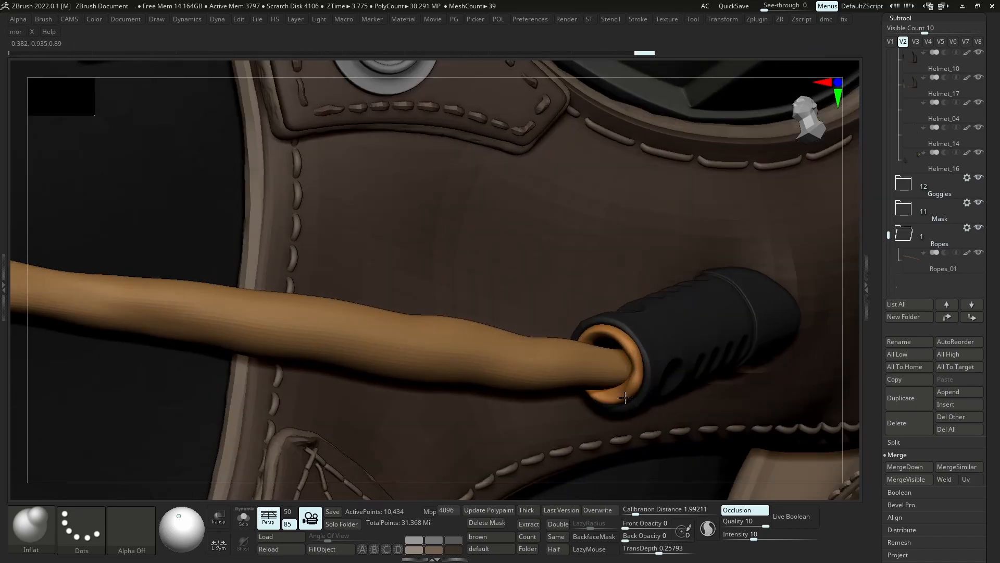
Isolate the orange cup, then inflate and smooth its rim into a rounded ring
key("alt+s")
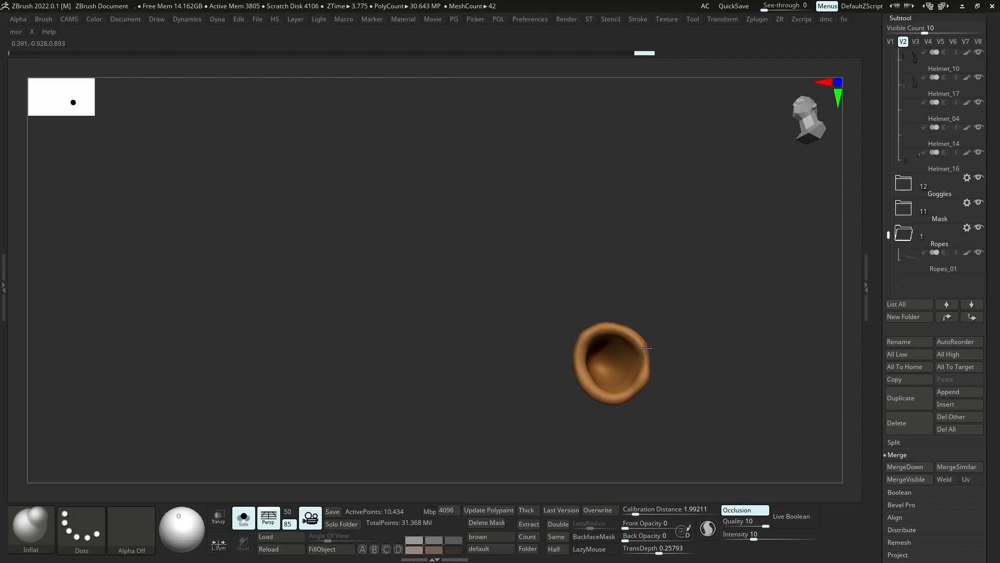
key("shift")
key("s")
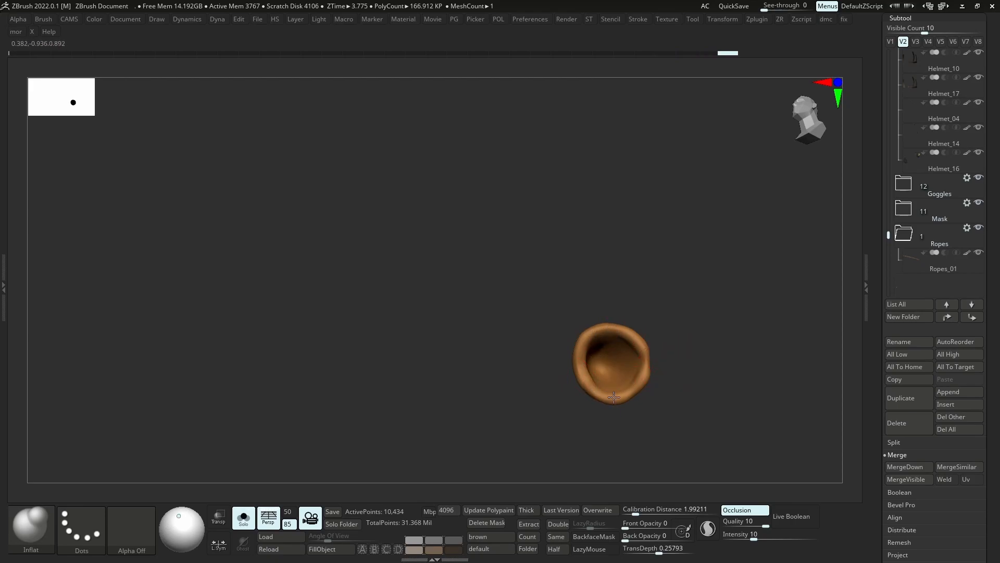
key("alt+s")
mouse_move(663, 406)
right_mouse_down()
mouse_move(628, 359)
mouse_move(593, 367)
mouse_move(546, 348)
right_mouse_up()
Switch to the Standard brush on the isolated cup, with colour painting off and Z Intensity at 16
key("alt+s")
key("b")
key("s")
key("t")
key("space")
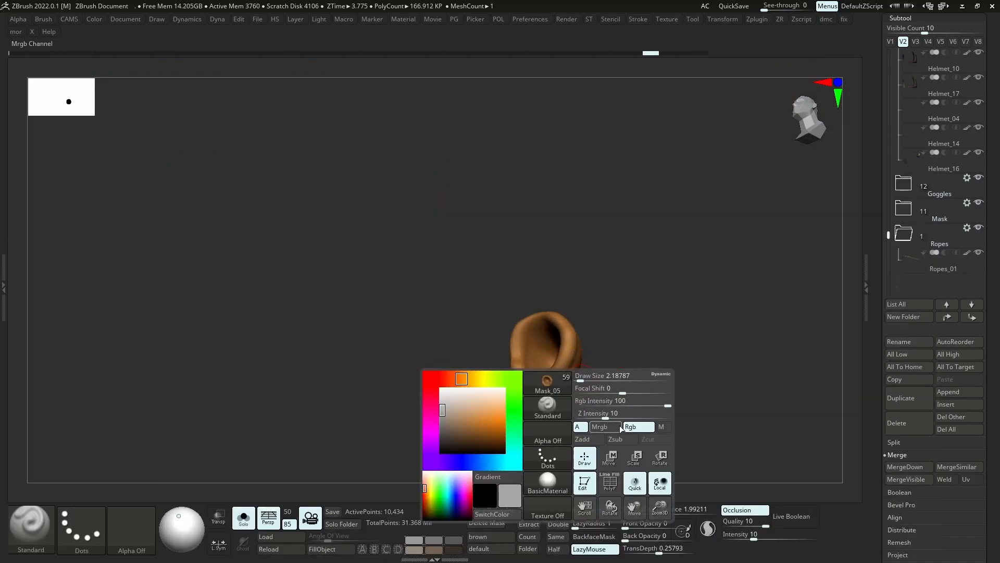
key("space")
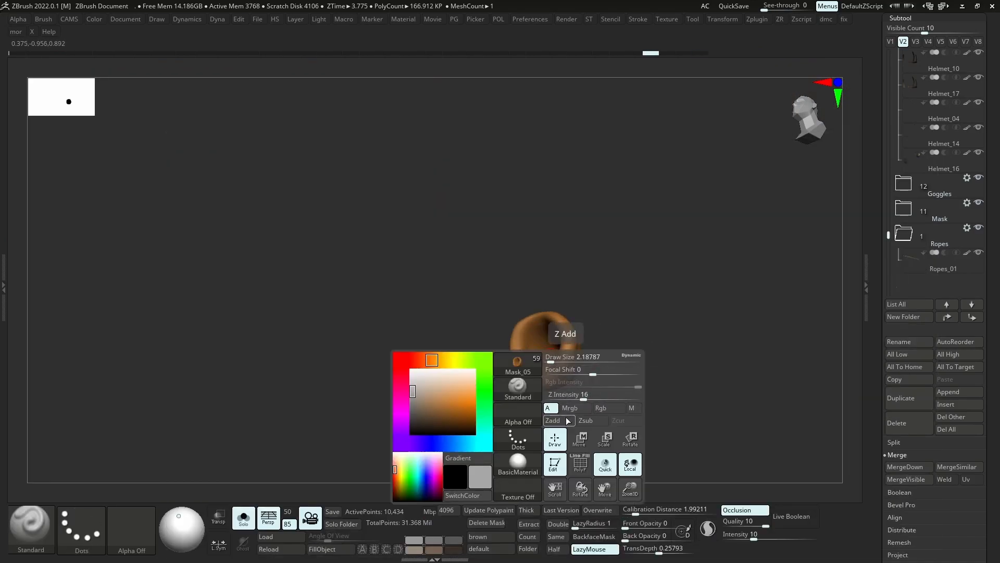
mouse_move(525, 359)
right_mouse_down()
mouse_move(530, 398)
mouse_move(600, 367)
mouse_move(516, 404)
mouse_move(509, 444)
mouse_move(578, 471)
right_mouse_up()
key("alt+s")
Switch to the Move brush, reselect the orange cup and check it both isolated and seated in the sleeve
key("b")
key("m")
key("v")
key("s")
left_click(583, 473, "alt")
left_click(511, 440, "alt")
right_click_drag(511, 440, 513, 411, "ctrl")
mouse_move(513, 412)
right_mouse_down("ctrl")
mouse_move(511, 432)
mouse_move(565, 426)
mouse_move(532, 438)
mouse_move(529, 398)
right_mouse_up("ctrl")
key("alt+s")
right_click_drag(528, 398, 526, 417, "ctrl")
key("alt+s")
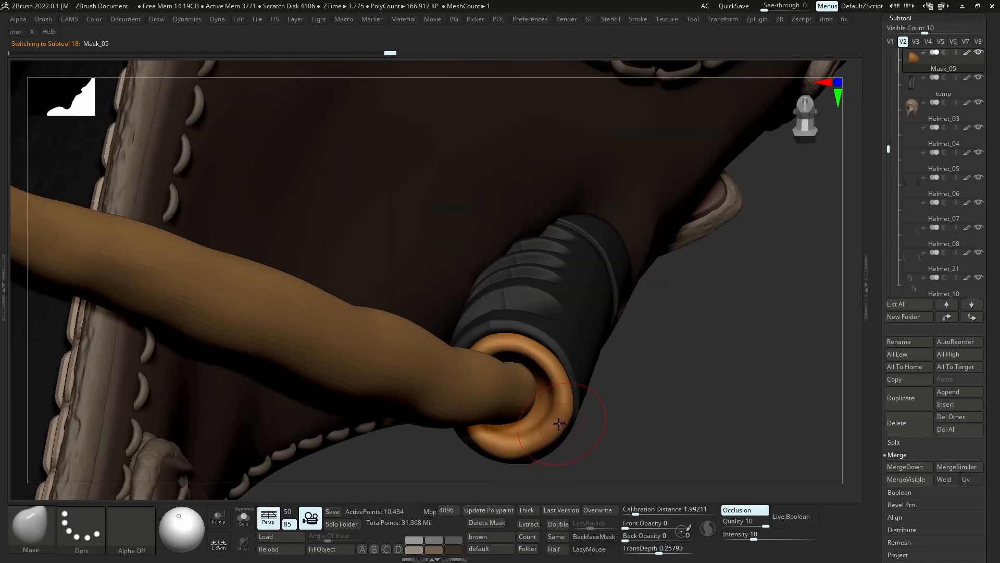
Switch to the Standard brush and examine the orange cup both alone and in place around the cord
key("b")
key("s")
key("t")
key("alt+s")
key("alt+s")
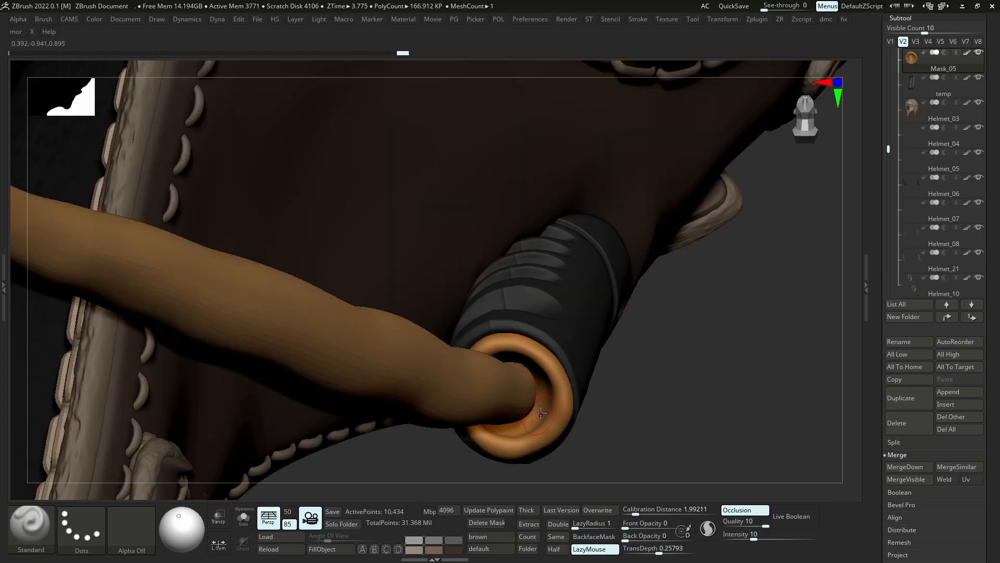
key("alt+s")
right_click_drag(531, 417, 547, 359)
key("alt+s")
mouse_move(547, 360)
right_mouse_down()
mouse_move(560, 365)
mouse_move(555, 409)
mouse_move(582, 416)
mouse_move(553, 388)
mouse_move(510, 398)
right_mouse_up()
Select the cord with the Move brush and nudge its end into the orange cup
key("b")
key("m")
key("v")
left_click(524, 396, "alt")
left_click_drag(520, 405, 532, 409)
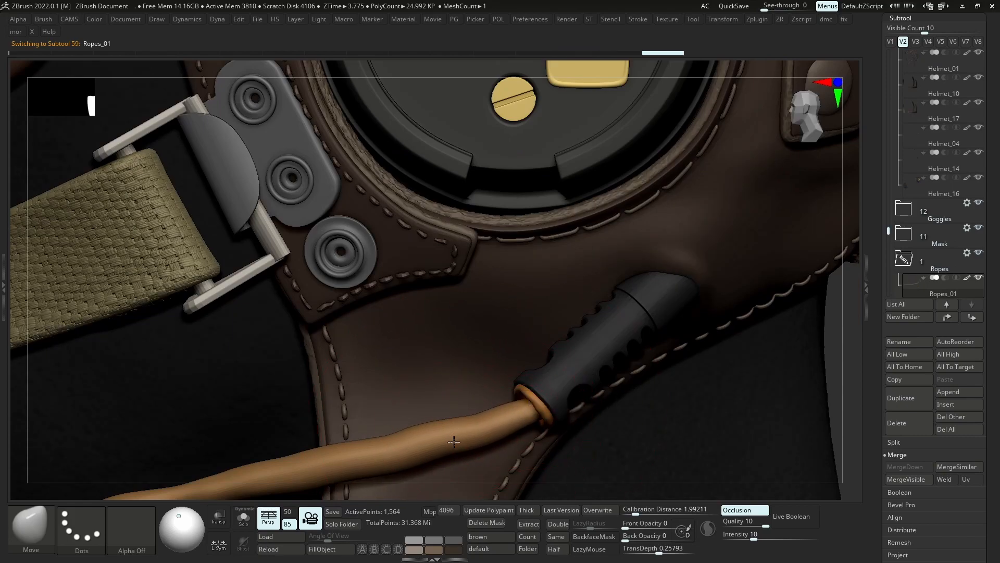
mouse_move(532, 409)
right_mouse_down("ctrl")
mouse_move(517, 406)
mouse_move(683, 397)
right_mouse_up("ctrl")
right_click_drag(545, 380, 565, 269, "ctrl")
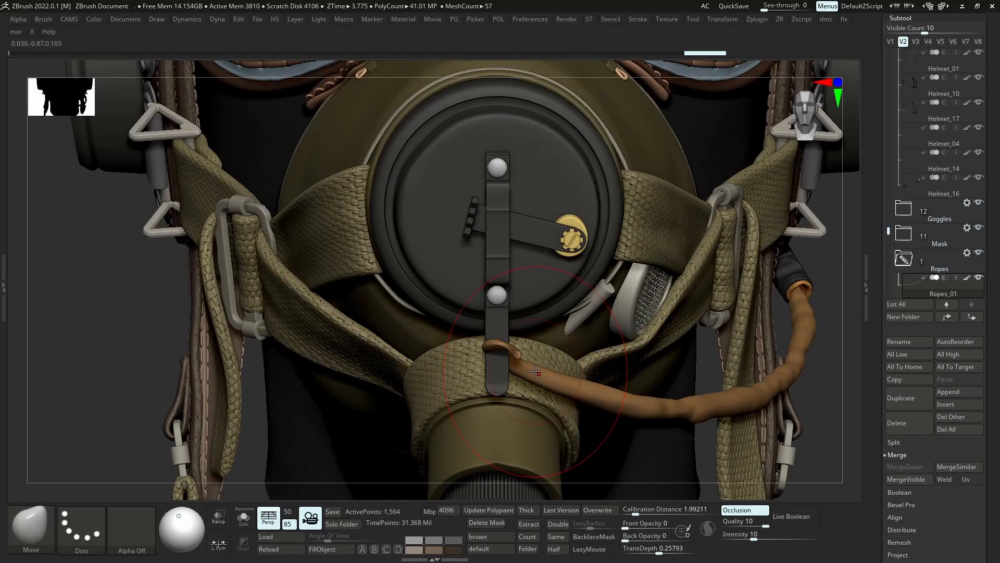
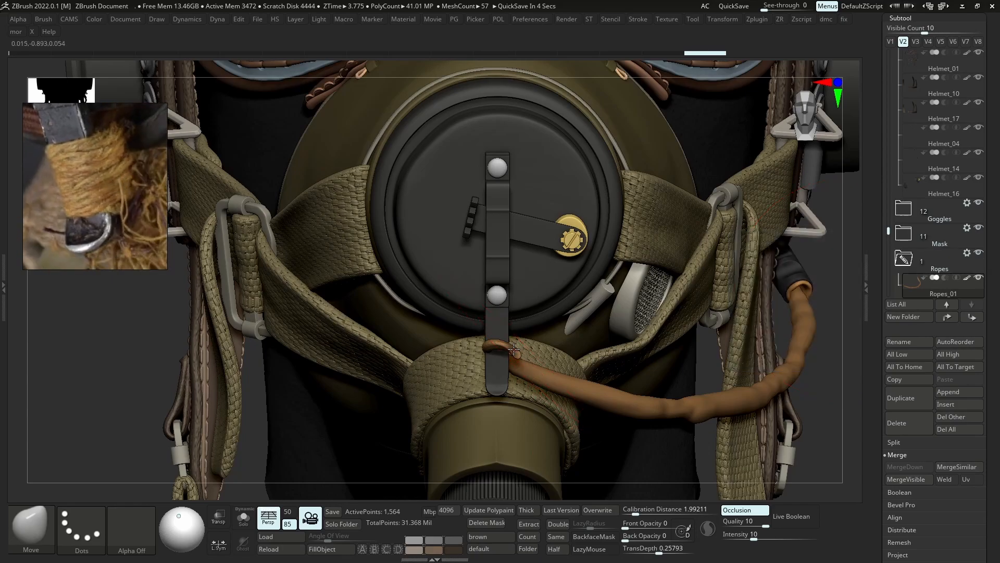
Isolate the mask's metal latch, export it from ZBrush and import it into Maya
right_click_drag(512, 357, 641, 338)
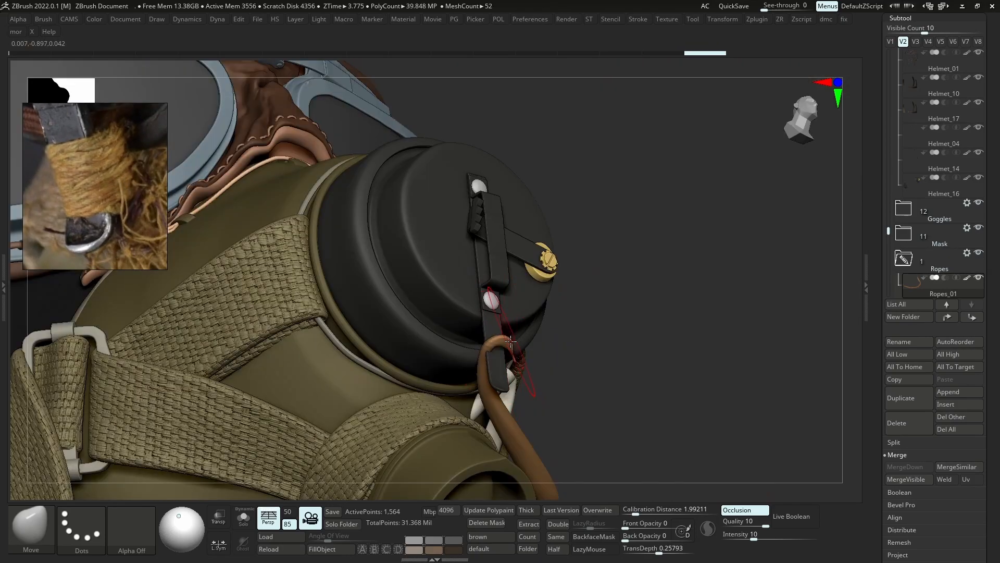
left_click_drag(508, 354, 497, 344)
left_click_drag(498, 355, 494, 333)
left_click(495, 328, "alt")
key("alt+s")
right_click_drag(513, 310, 578, 312, "shift")
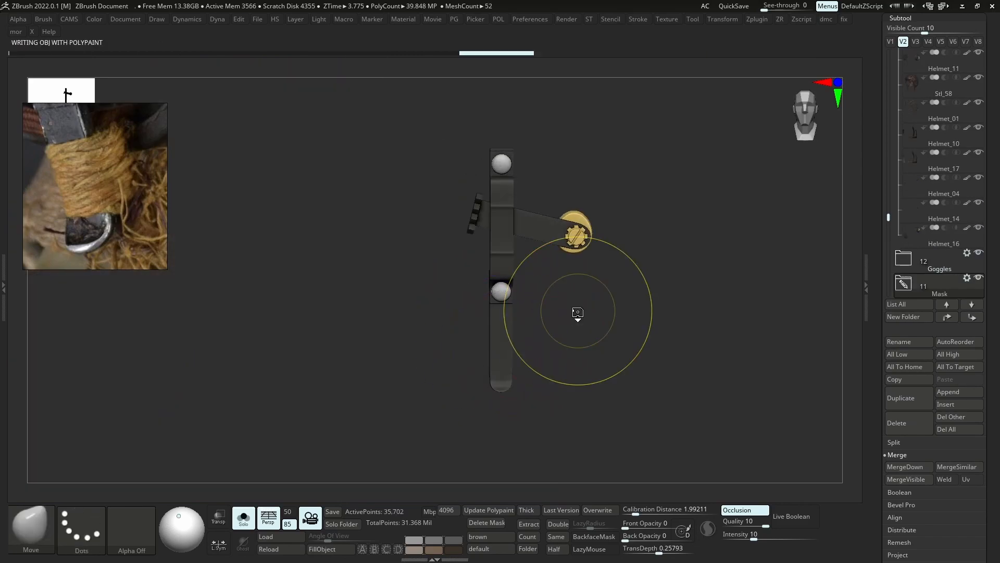
key("alt+Tab")
left_click(31, 63)
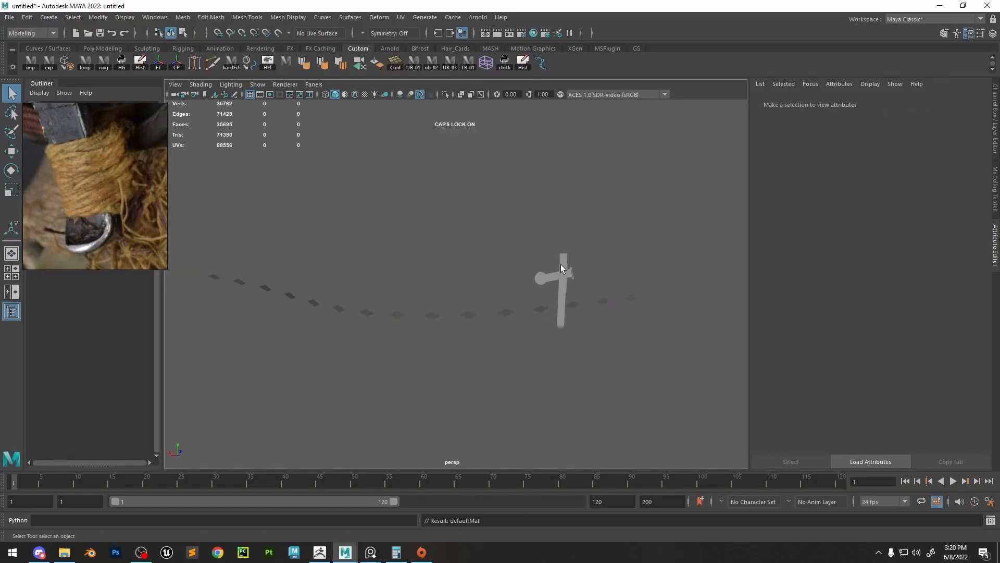
Assign a new material to the imported latch and darken its colour
left_click(561, 264)
key("f")
left_click_drag(561, 264, 392, 258, "alt")
key("space")
left_click(339, 353)
mouse_move(437, 408)
left_click(479, 427)
left_click_drag(917, 219, 879, 219)
left_click(544, 342)
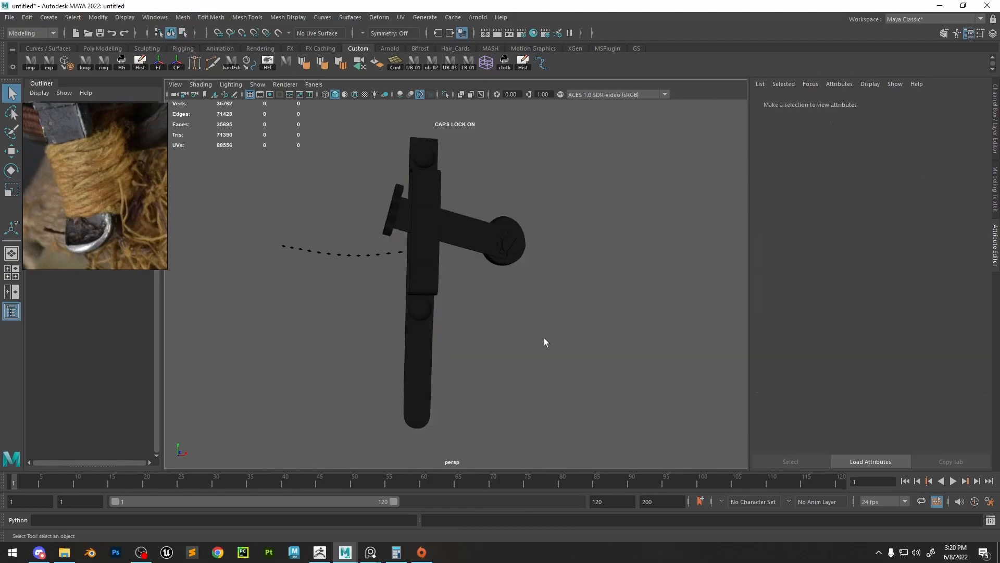
Cycle the viewport through its background colours
left_click_drag(545, 161, 522, 160, "alt")
key("alt+b")
key("alt+b")
key("alt+b")
key("alt+b")
key("alt+b")
key("alt+b")
key("alt+b")
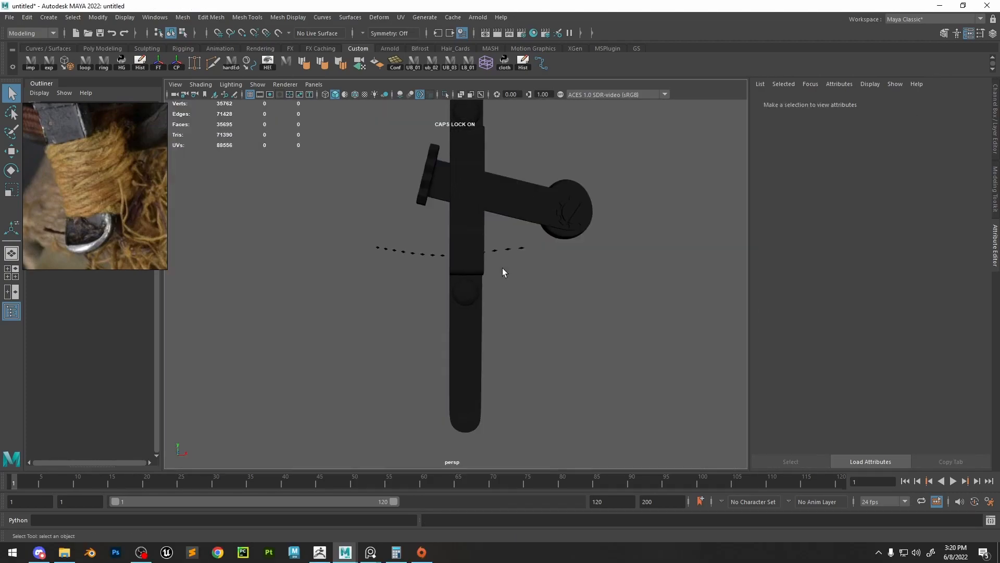
Assign a new dark Blinn material to the latch
left_click(479, 263)
key("space")
left_click(477, 390)
mouse_move(554, 242)
left_click(613, 257)
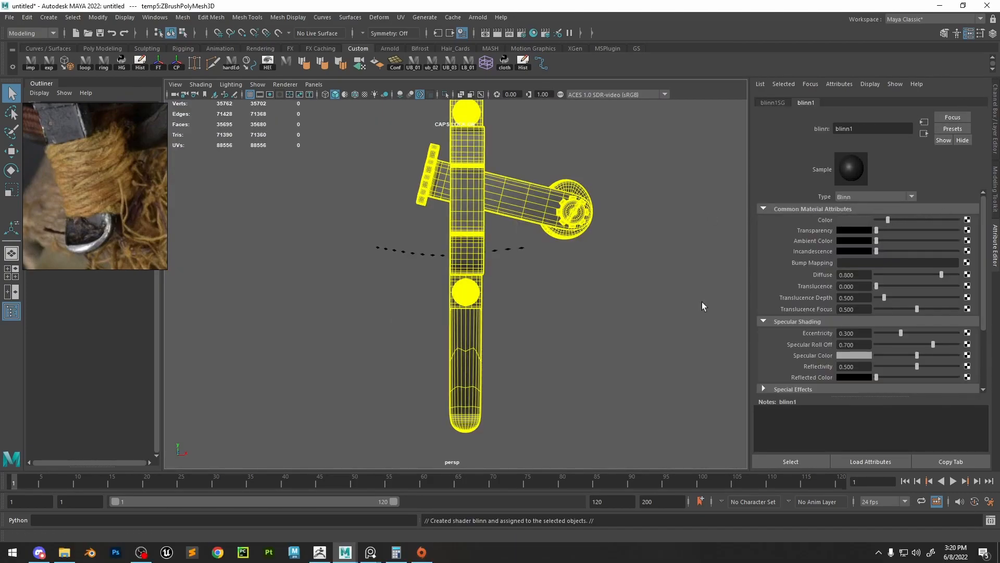
left_click(526, 335)
left_click_drag(497, 340, 491, 313, "alt")
left_click(472, 287)
key("3")
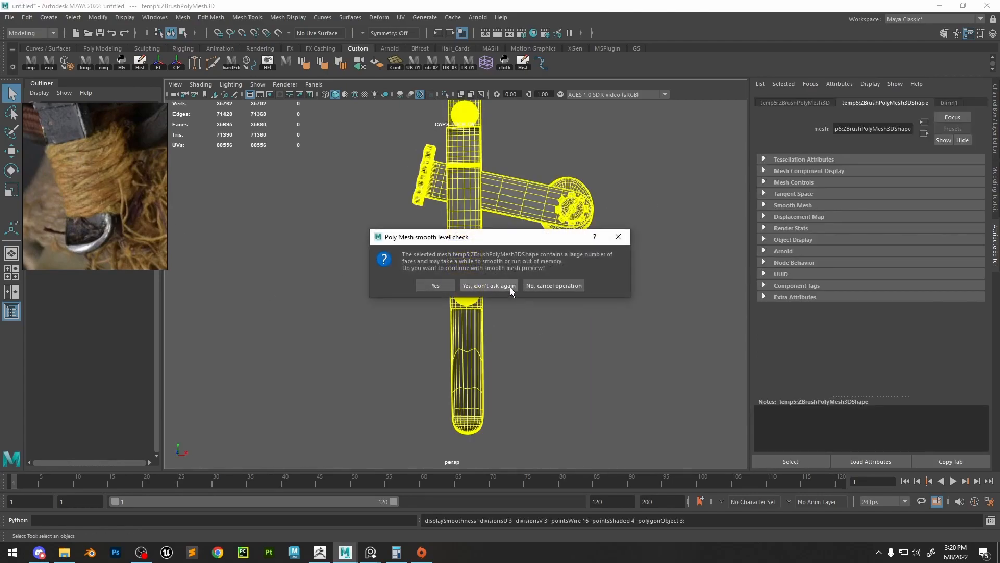
left_click(553, 285)
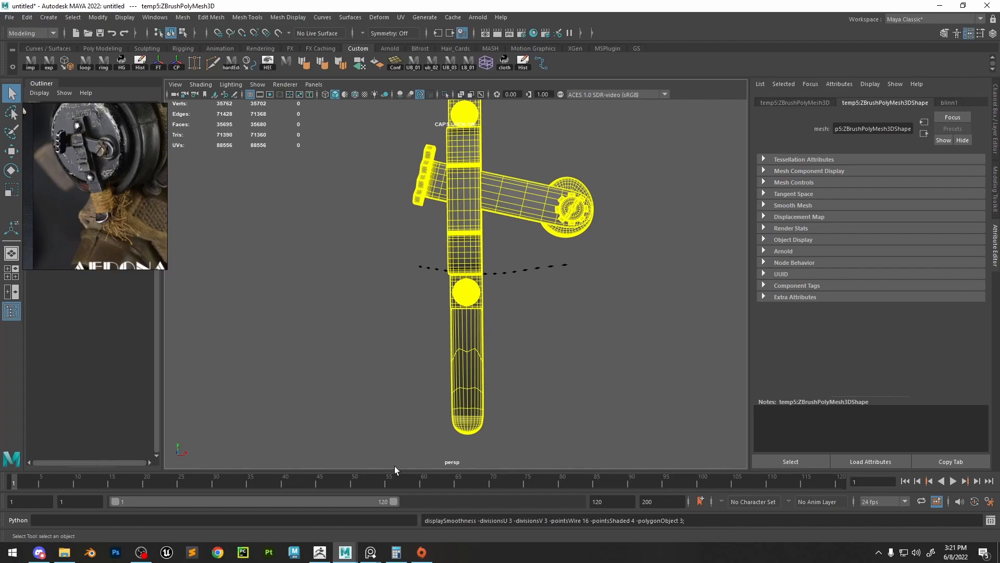
Select the cord in ZBrush with the full helmet shown, export it and import it into Maya
left_click(319, 552)
key("shift+s")
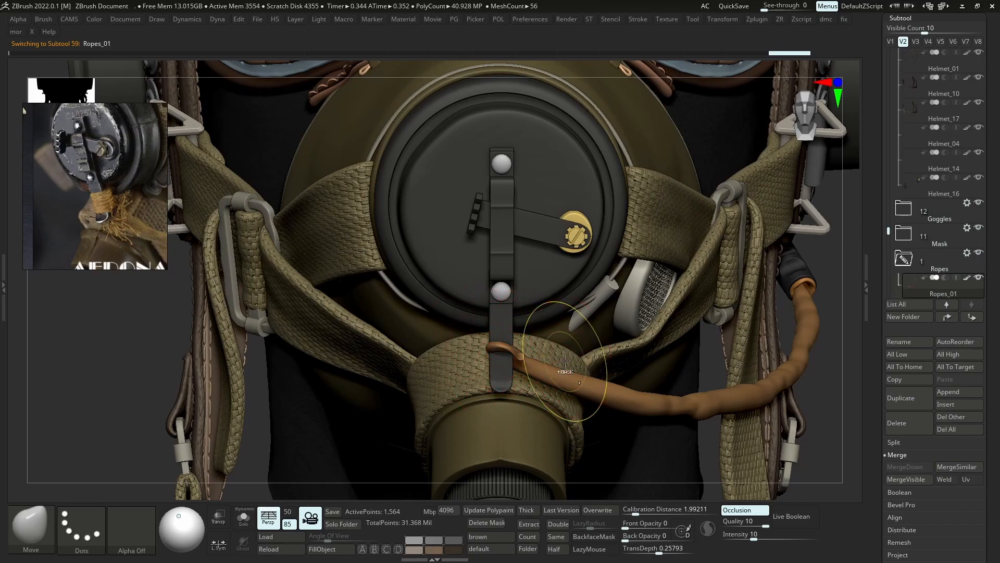
left_click(962, 6)
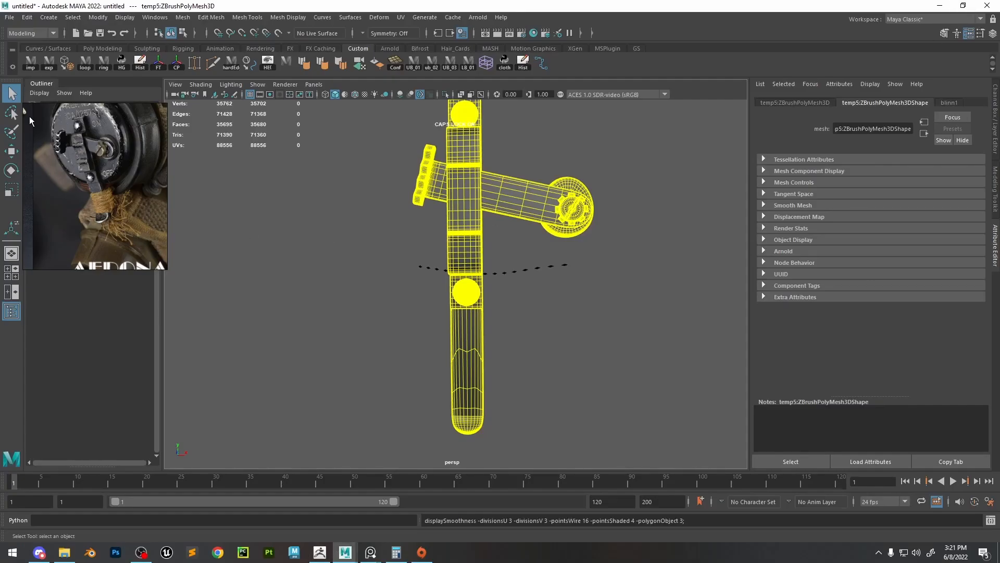
left_click(30, 62)
Turn on smooth mesh preview for the imported cord looped around the latch bar
left_click(542, 409)
key("3")
left_click(531, 333)
left_click_drag(531, 333, 594, 409, "alt")
scroll(112, 204, "up", 6)
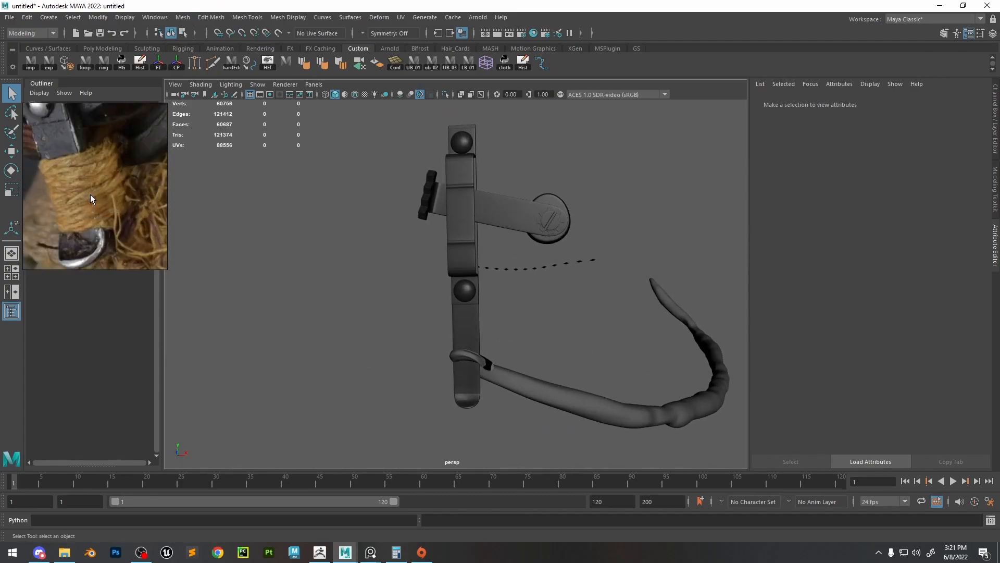
scroll(398, 301, "up", 3)
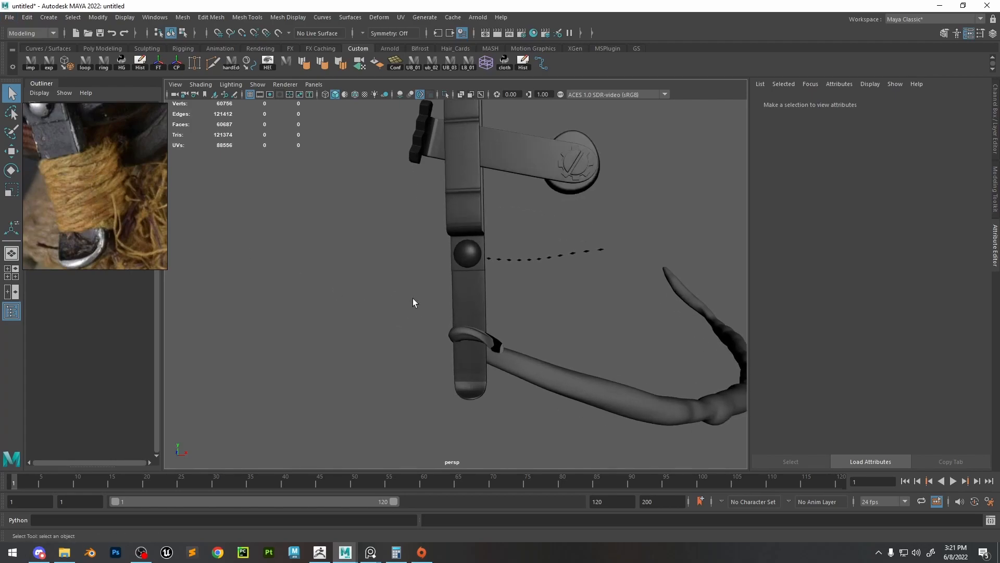
Create a polygon cube and raise it to about 47.35 cm, level with the latch bar's lower end
key("space")
left_click(332, 261)
mouse_move(409, 303)
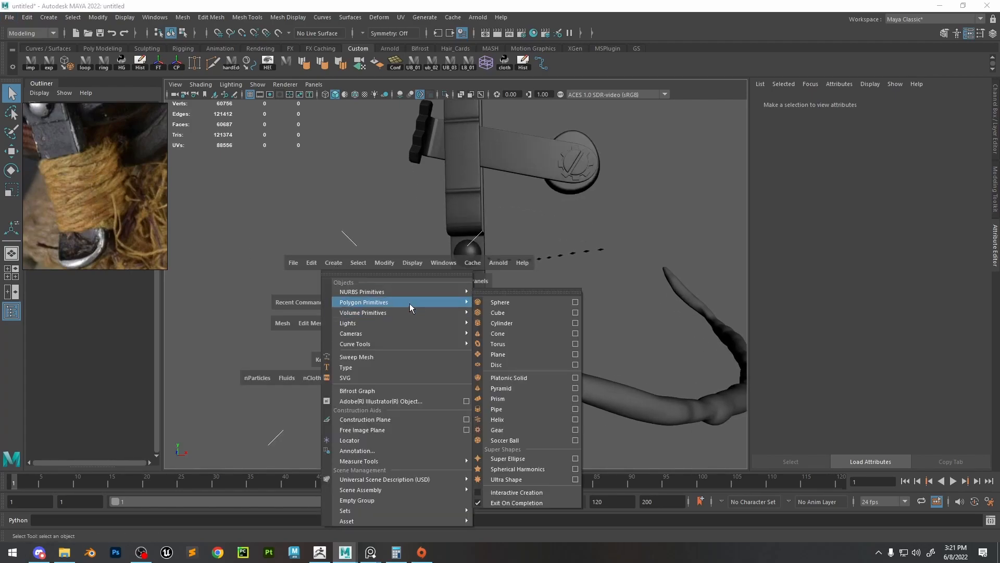
left_click(523, 318)
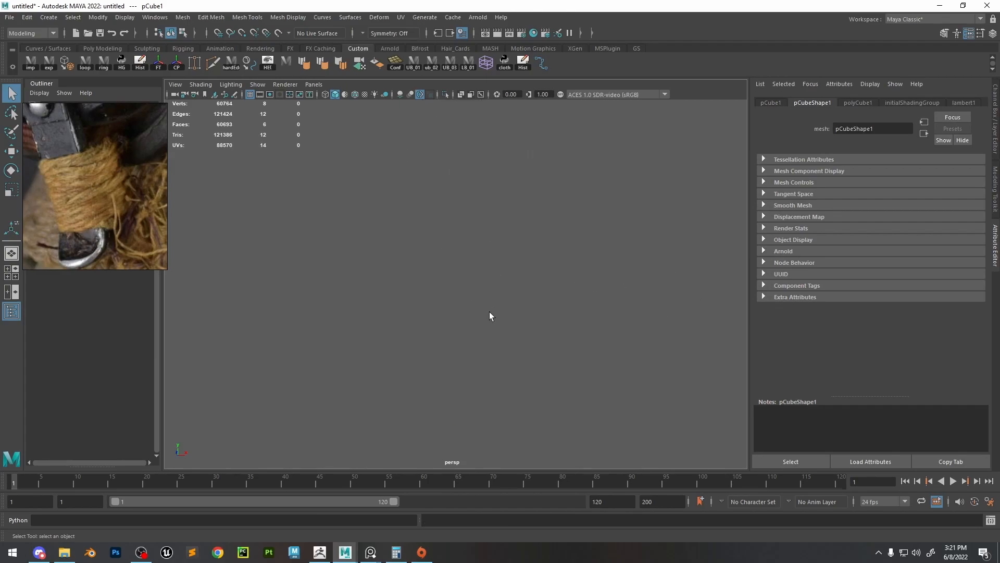
right_click_drag(462, 302, 478, 353, "alt")
key("w")
left_click_drag(459, 339, 455, 268)
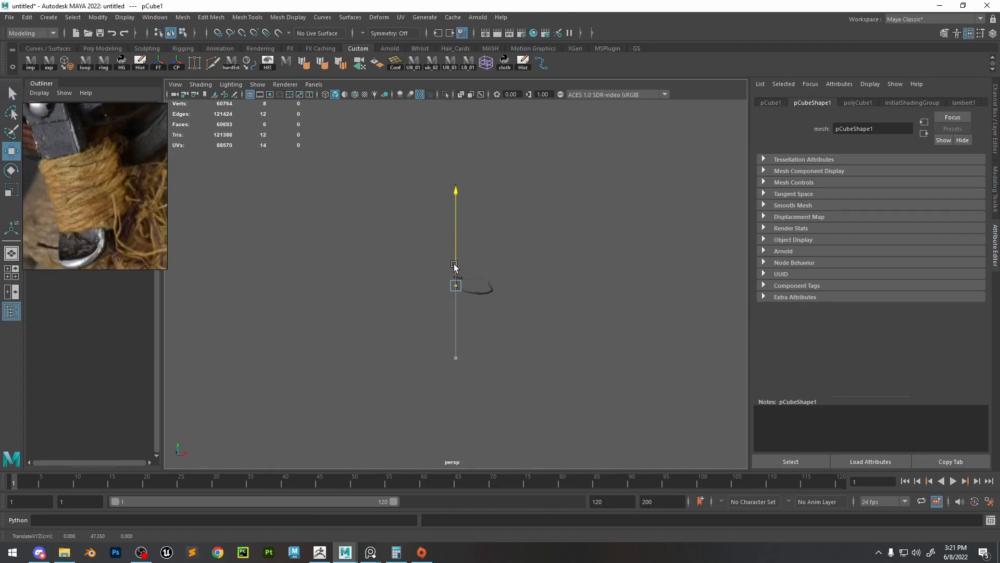
key("f")
left_click_drag(475, 302, 500, 326, "alt")
right_click_drag(500, 326, 468, 289, "alt")
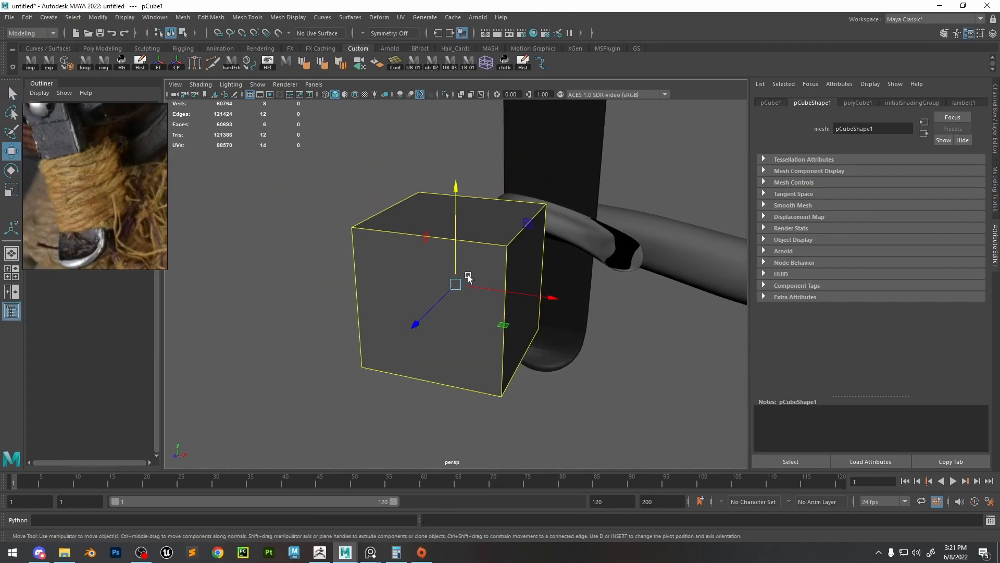
Connect a horizontal edge loop around the cube's middle and convert the cube to a smoothed mesh
key("F10")
double_click(358, 292)
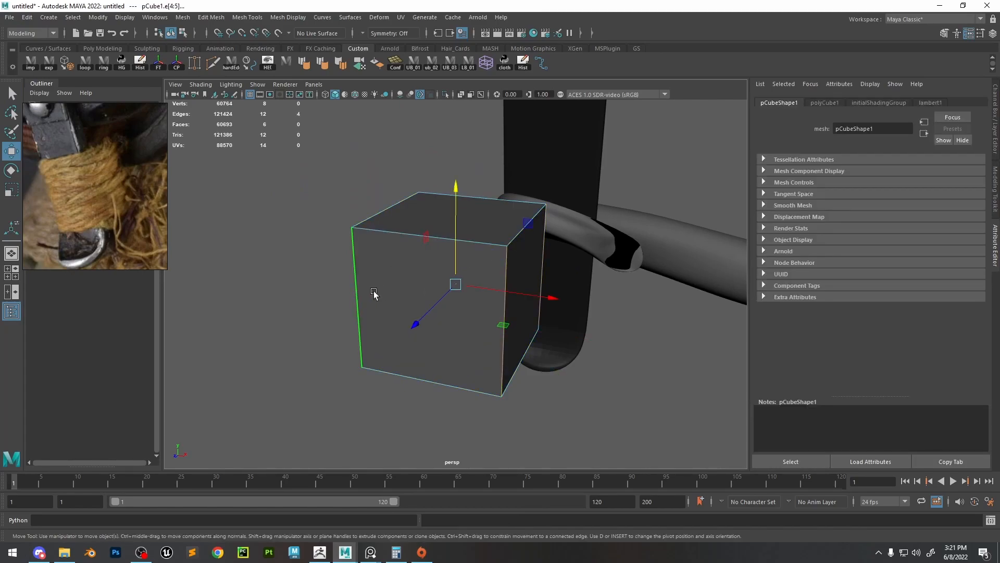
right_click_drag(380, 289, 379, 439, "shift")
double_click(445, 310)
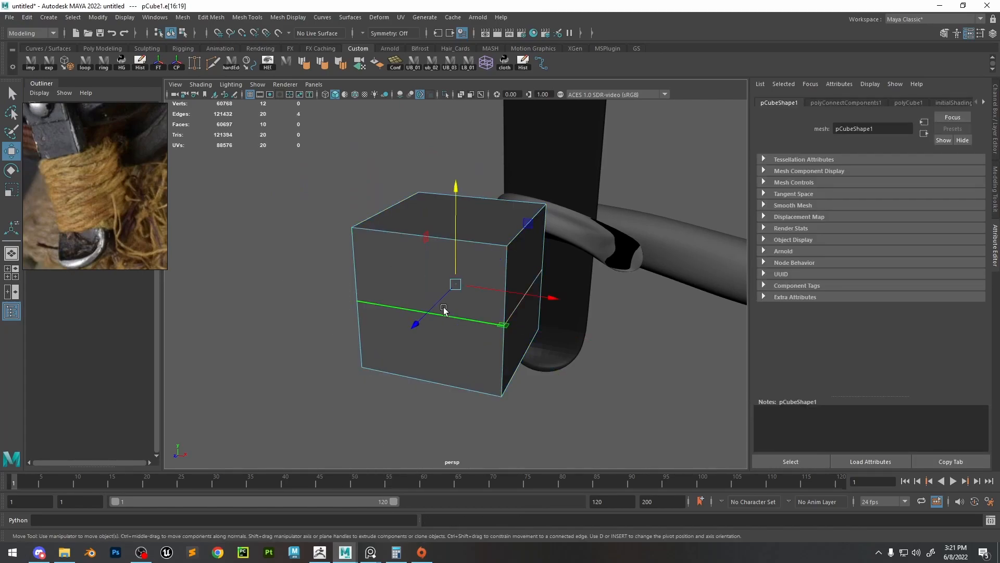
key("3")
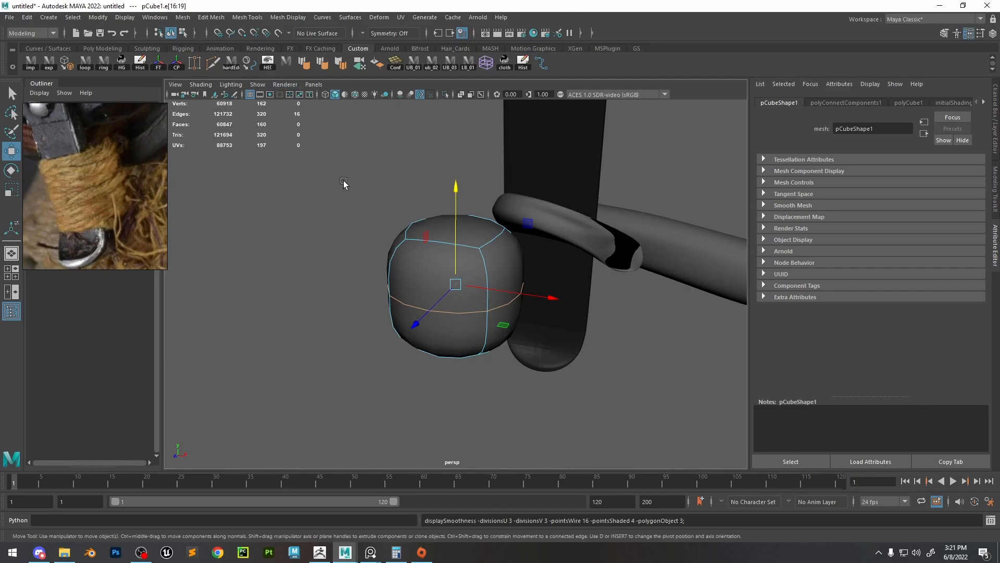
left_click(67, 63)
key("F8")
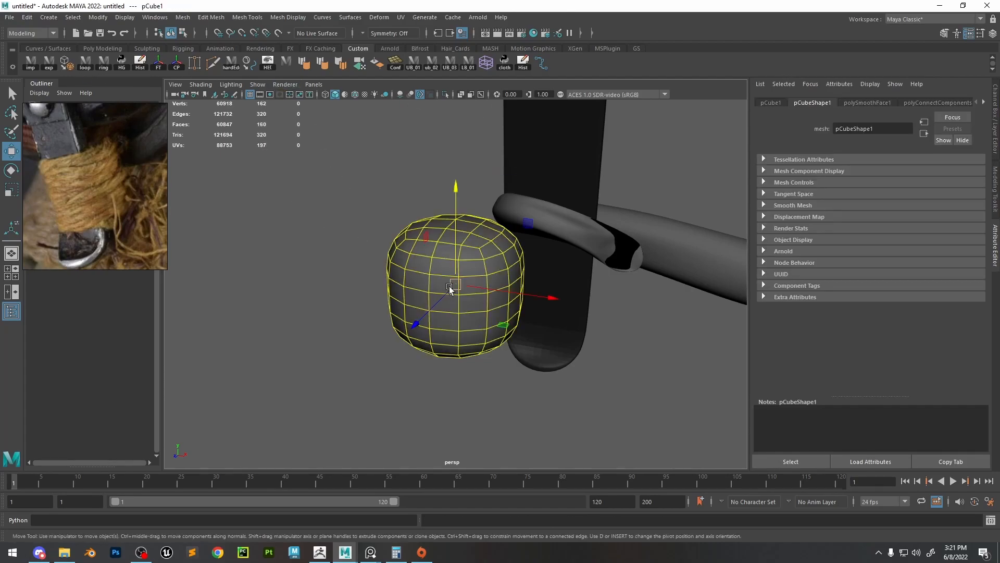
Try to turn a horizontal edge loop of the smoothed cube into a curve
right_click_drag(448, 283, 448, 245)
double_click(422, 313)
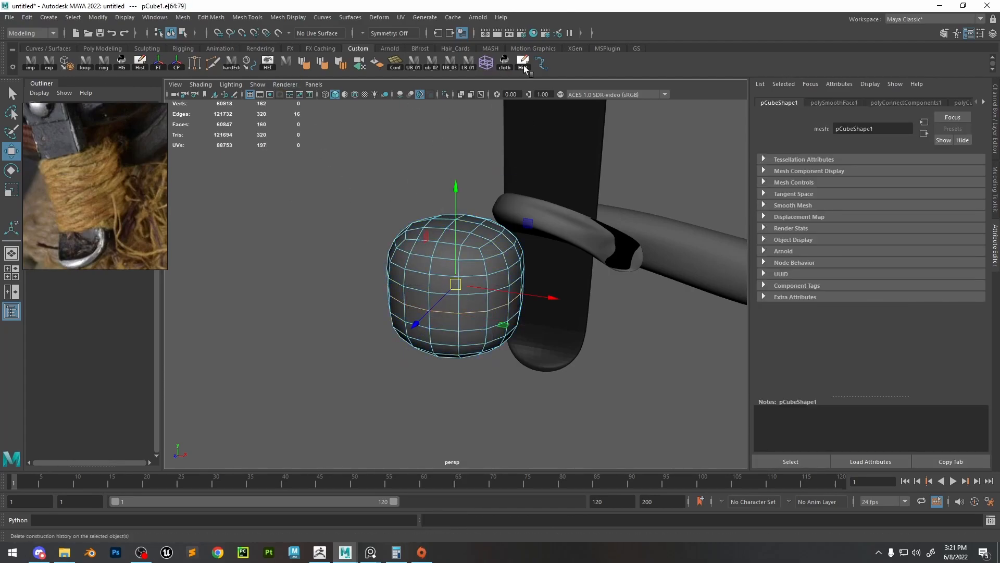
left_click(541, 63)
key("F8")
key("w")
left_click(397, 210)
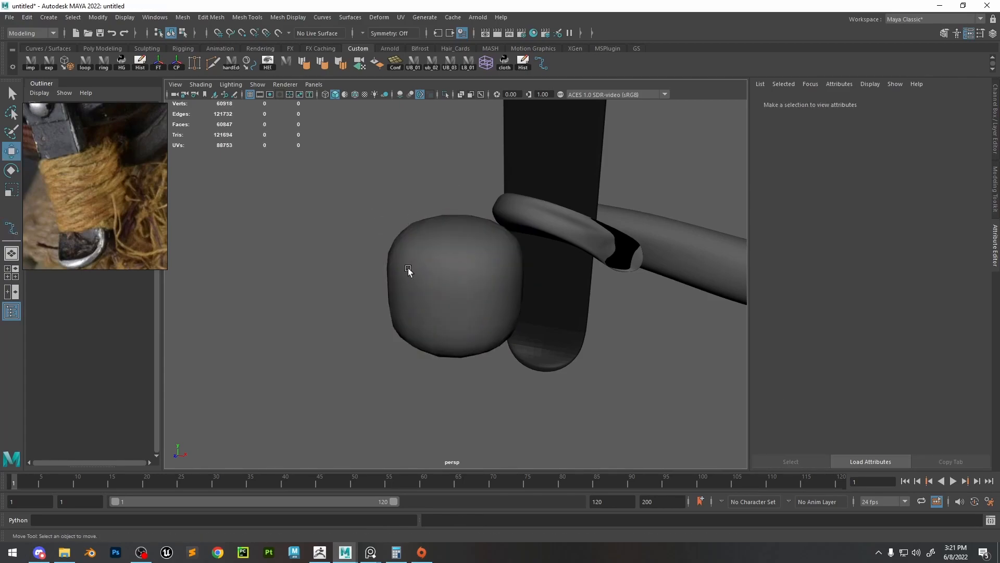
Extract the smoothed cube's horizontal edge loop as a curve and delete the cube
left_click(408, 270)
right_click_drag(409, 270, 408, 234)
double_click(444, 313)
left_click(250, 63)
left_click(484, 261)
key("Delete")
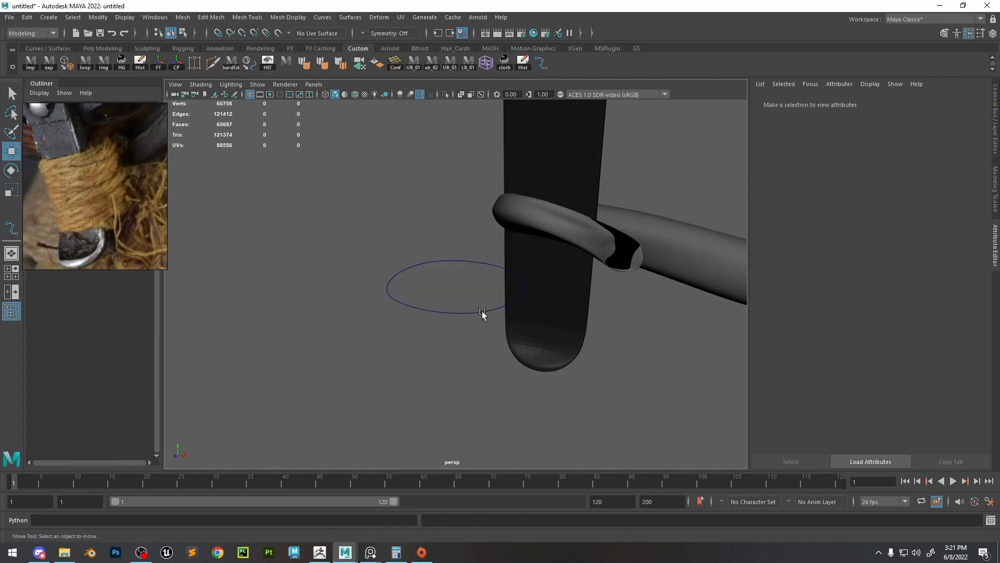
Scale the ring curve to about 0.83 in X and move it along Z onto the latch bar
left_click(482, 312)
left_click(179, 69)
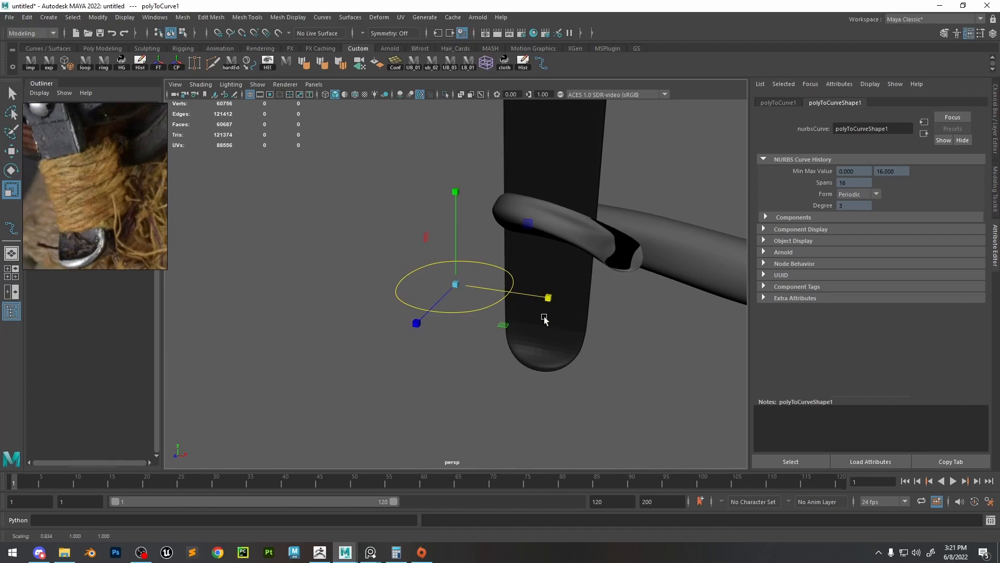
scroll(545, 317, "down", 5)
left_click_drag(545, 317, 489, 308, "alt")
scroll(112, 182, "down", 2)
mouse_move(117, 170)
middle_mouse_down()
mouse_move(112, 195)
mouse_move(115, 173)
middle_mouse_up()
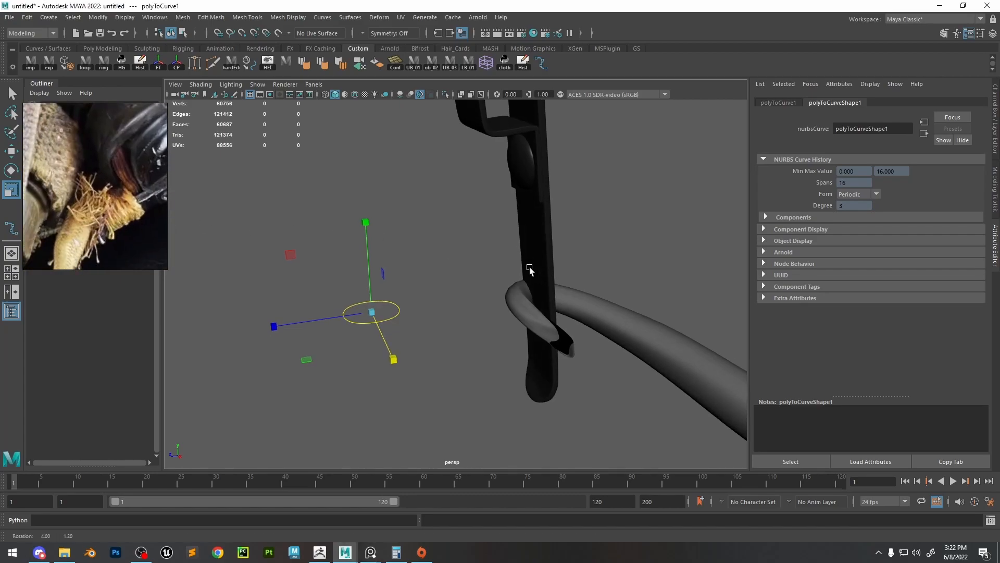
key("w")
left_click_drag(307, 324, 520, 318)
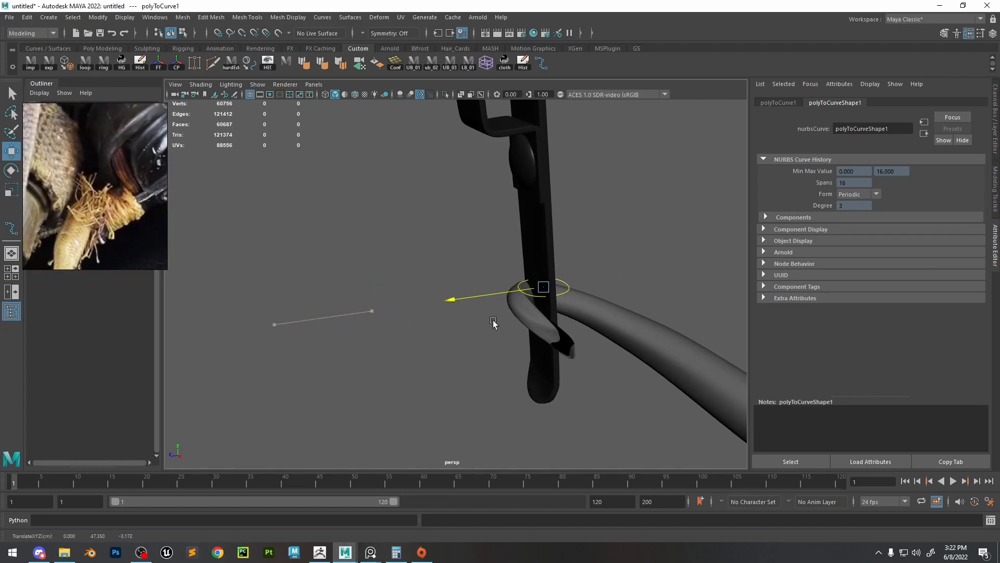
Turn off the cord's smooth preview and delete the faces of its loop around the latch bar
left_click(637, 324)
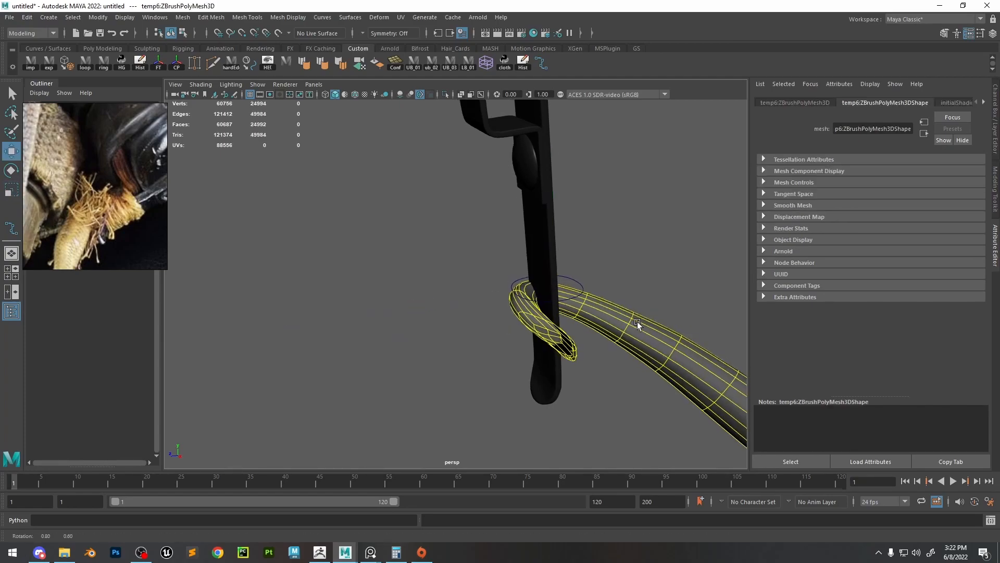
left_click_drag(638, 324, 487, 319, "alt")
right_click(503, 320)
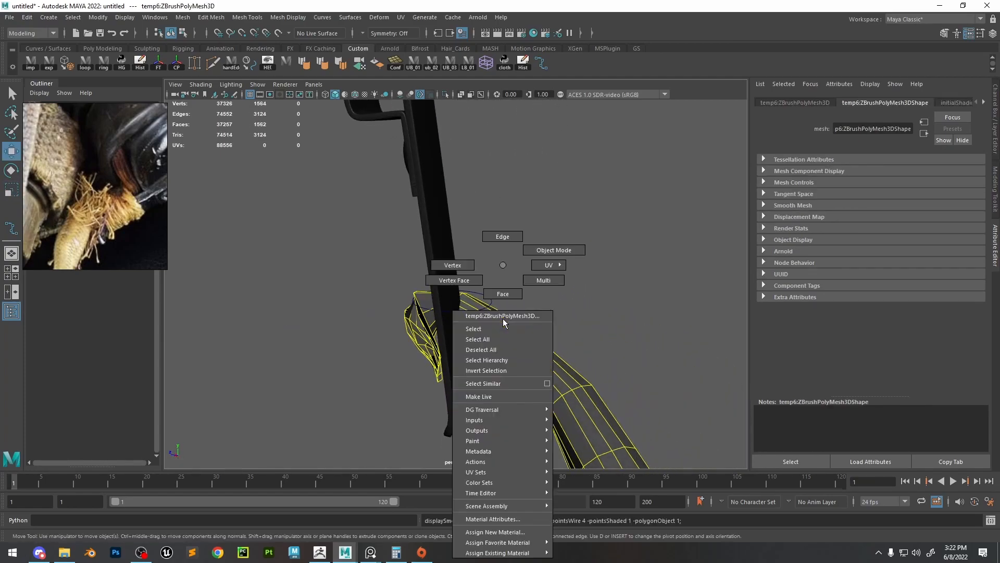
left_click(503, 294)
left_click(422, 296)
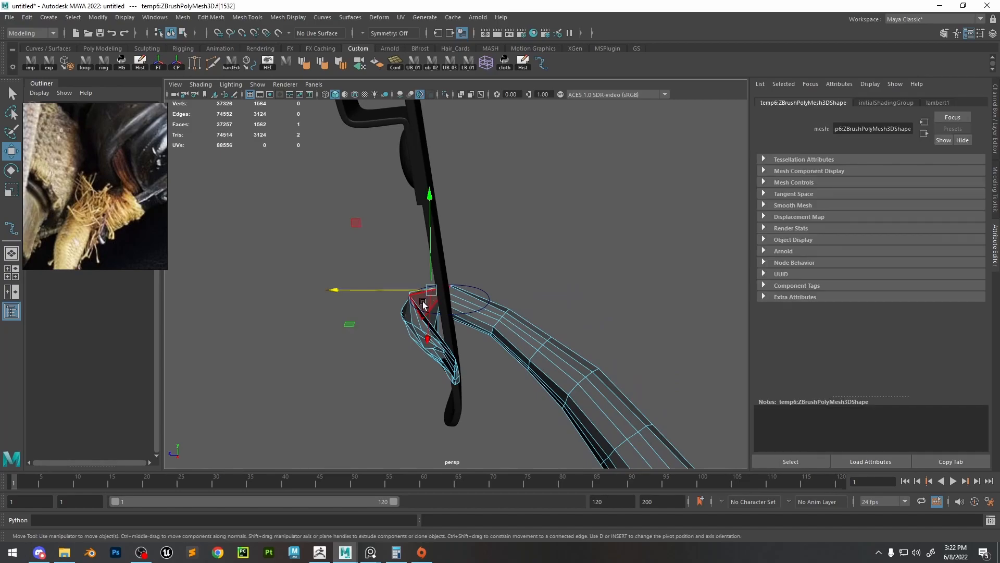
left_click(423, 302)
double_click(433, 312, "shift")
key("Delete")
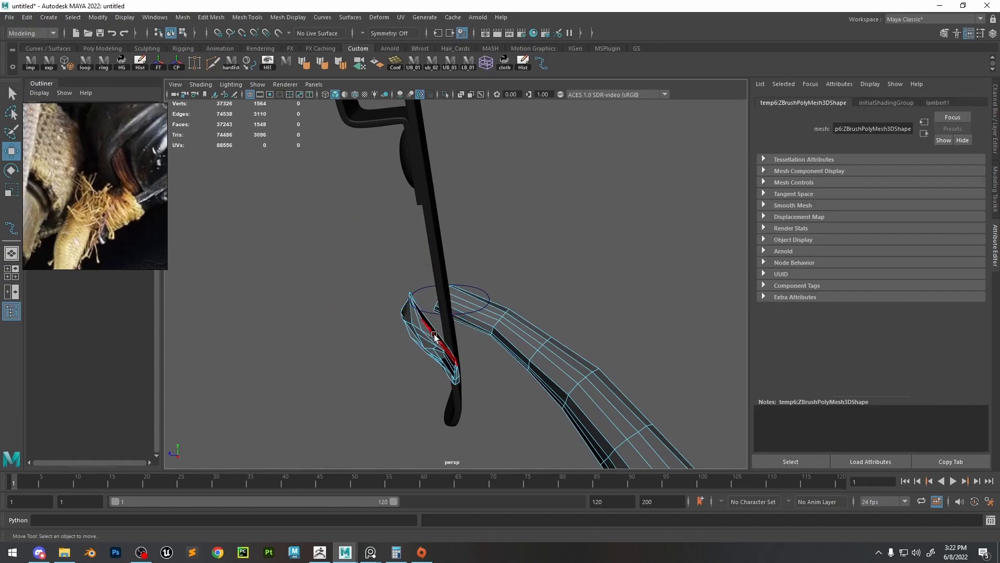
right_click(476, 295)
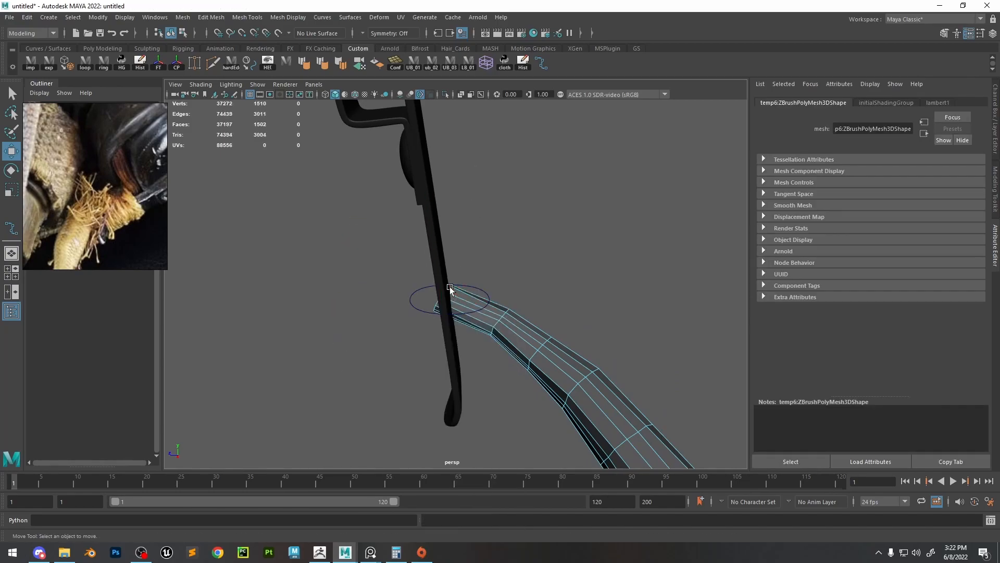
Select the edge loops at the cord's open end and rotate and move the border loop down against the latch bar
double_click(450, 287)
left_click_drag(463, 323, 450, 261, "alt")
double_click(485, 355)
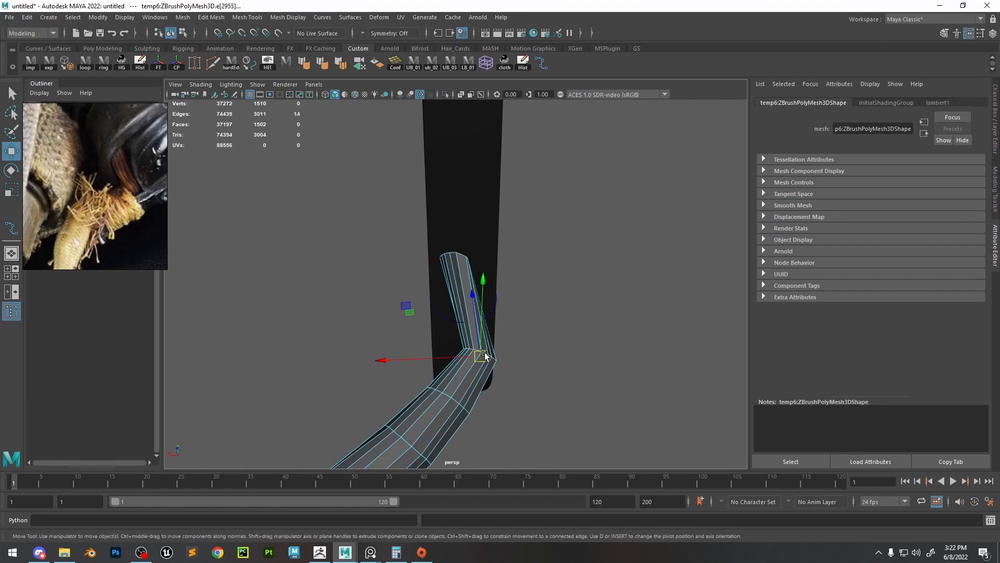
left_click_drag(485, 355, 528, 256, "alt")
double_click(456, 246)
key("e")
key("w")
left_click_drag(451, 259, 451, 286)
left_click_drag(419, 289, 433, 290)
left_click(562, 294)
left_click_drag(563, 294, 508, 273, "alt")
Rotate the cord's open border loop and extrude its edges, ending in object mode with the smooth preview on
double_click(468, 301)
key("e")
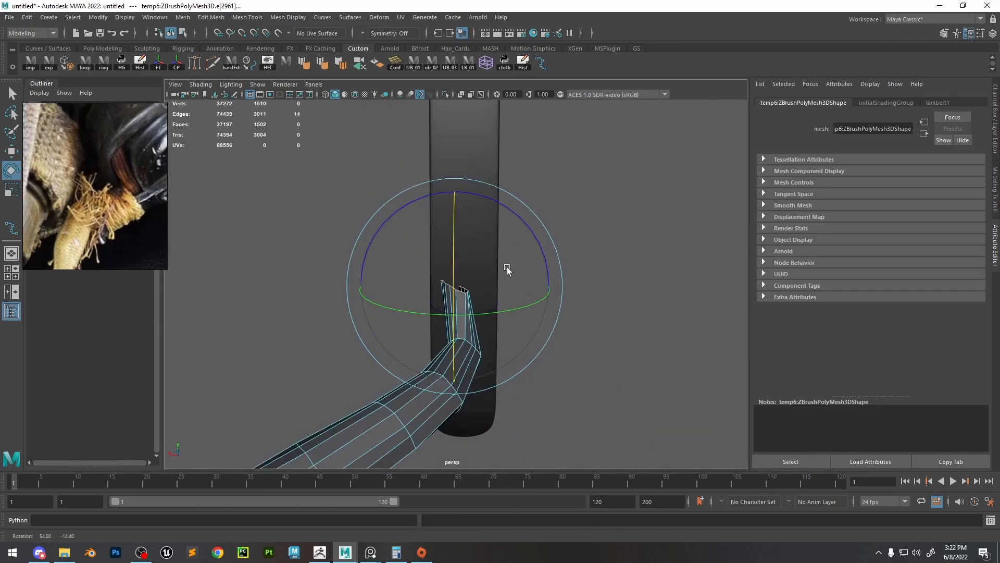
left_click_drag(450, 283, 498, 283)
key("w")
key("ctrl+e")
right_click(498, 283)
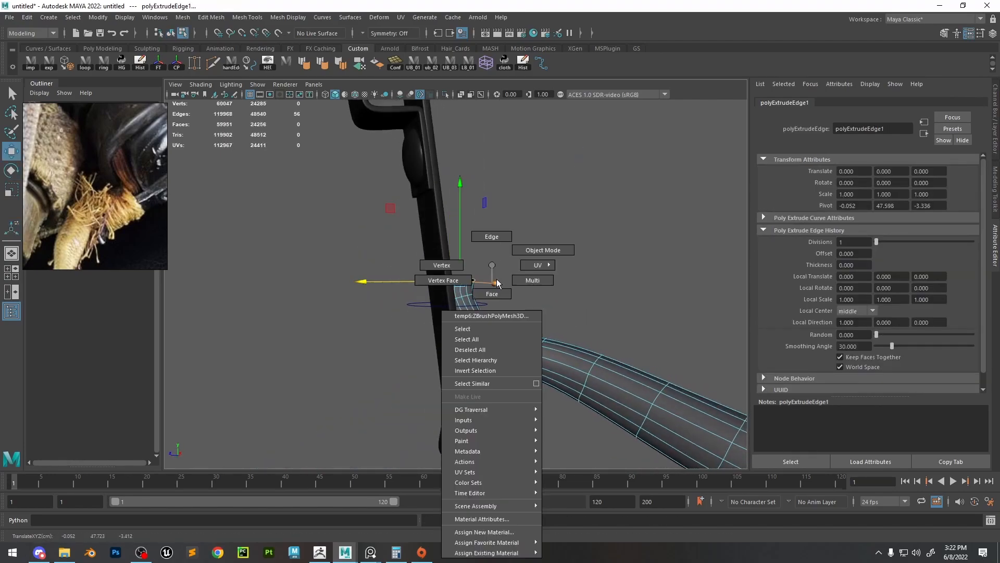
right_click_drag(497, 282, 543, 250)
left_click(526, 230)
Examine the rope wrapping in the reference photo against the ring curve around the latch bar
scroll(518, 220, "down", 10)
left_click(459, 288)
key("f")
left_click_drag(469, 292, 526, 310, "alt")
scroll(133, 230, "down", 5)
scroll(129, 239, "up", 4)
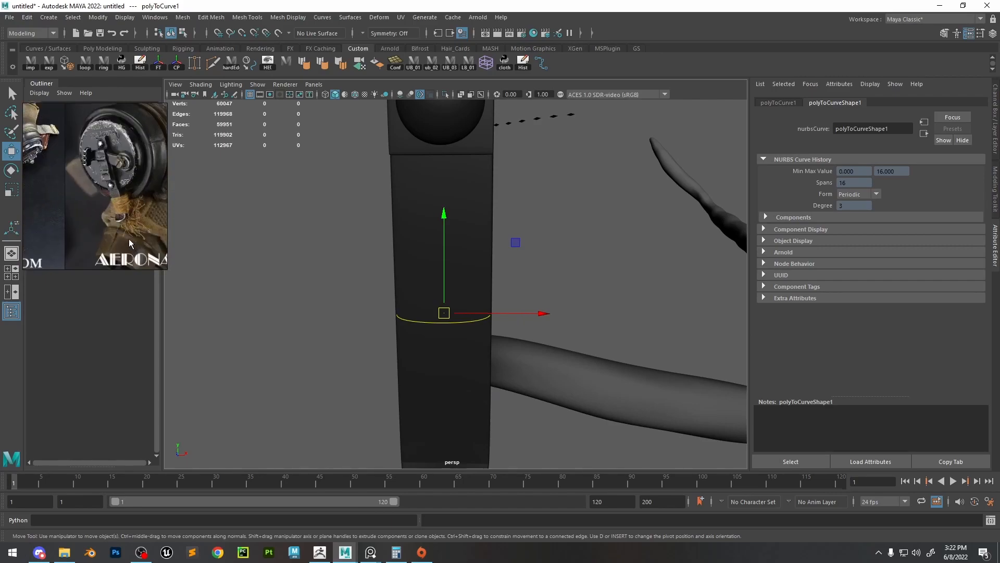
scroll(128, 219, "up", 10)
left_click_drag(546, 284, 505, 284, "alt")
key("r")
left_click_drag(443, 312, 422, 288, "alt")
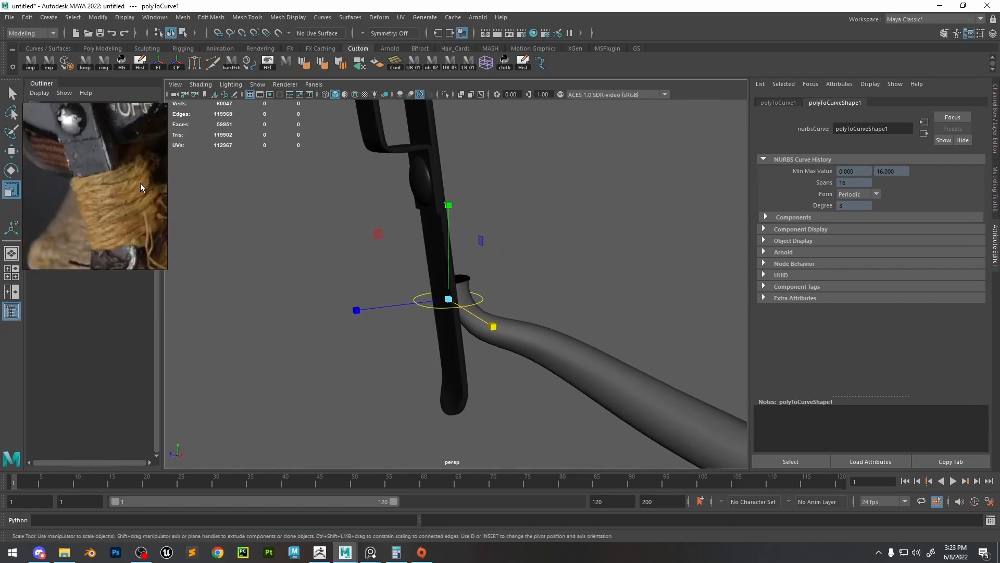
left_click_drag(497, 324, 473, 323, "alt")
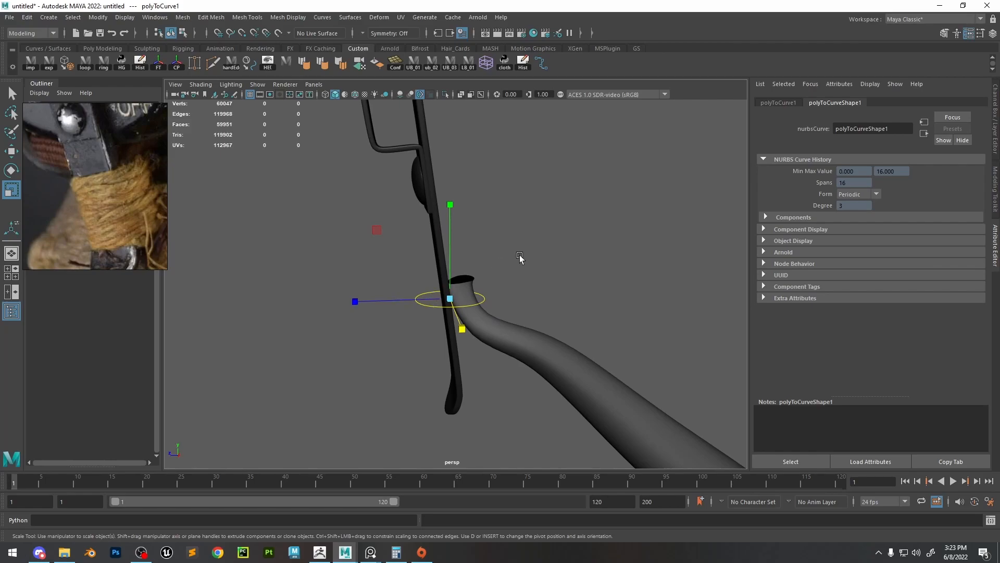
Move the ring curve's outermost front control vertex along Z toward the latch bar with soft selection
left_click(406, 286)
left_click(415, 299)
left_click_drag(435, 308, 448, 328, "alt")
key("w")
key("b")
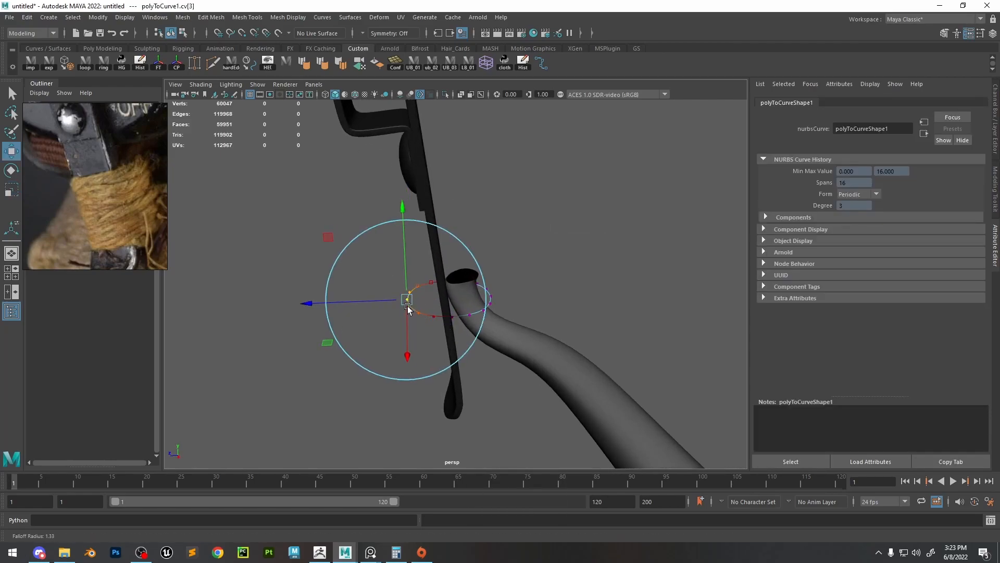
left_click_drag(376, 301, 503, 280)
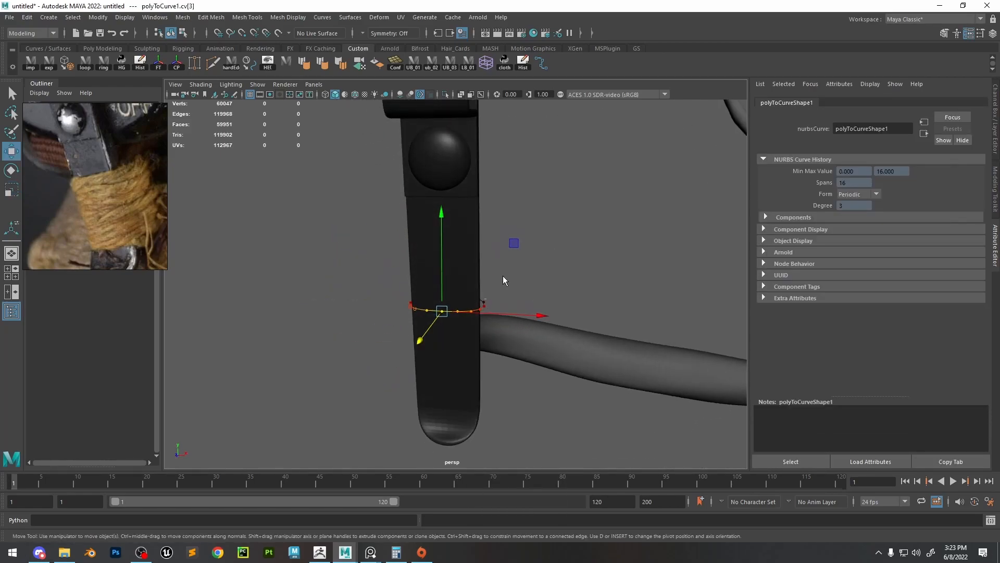
left_click(502, 281)
Duplicate the ring curve above and below itself along the latch bar until there are six rings
left_click(483, 305)
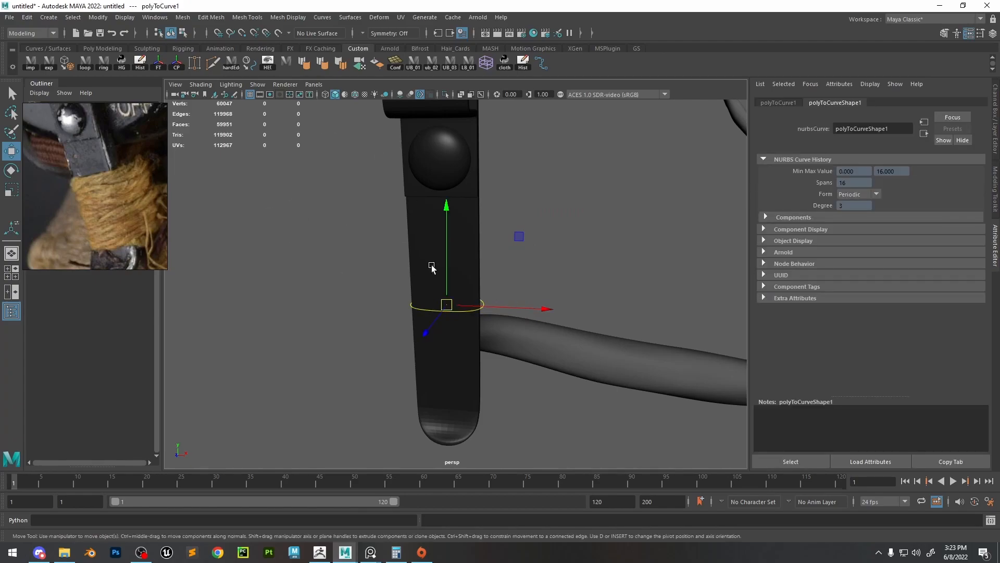
mouse_move(432, 268)
left_mouse_down("alt")
mouse_move(447, 268)
mouse_move(447, 282)
mouse_move(447, 263)
left_mouse_up("alt")
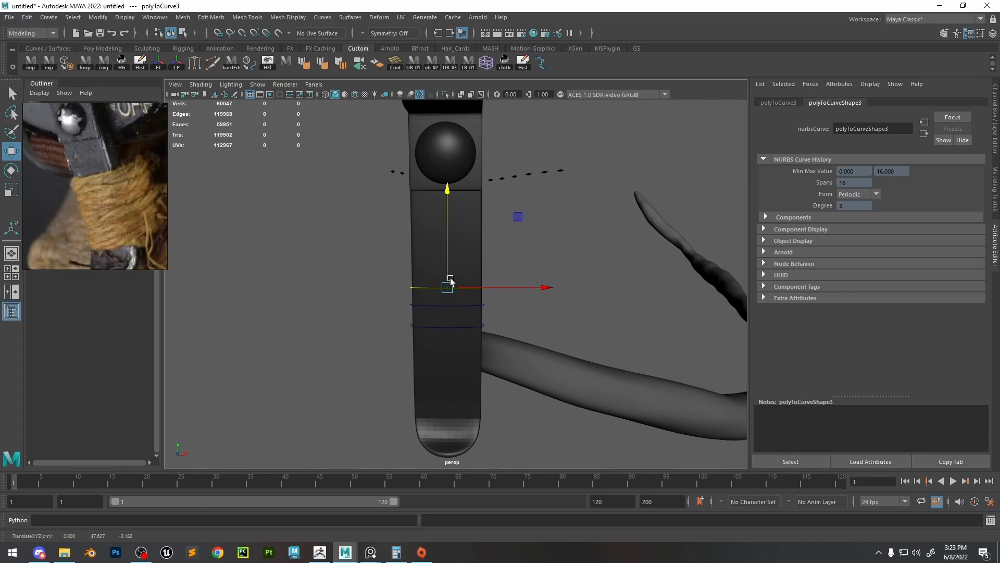
left_click_drag(501, 298, 569, 337, "alt")
left_click(466, 310, "shift")
left_click(462, 328)
left_click(509, 290)
Examine how far the rope wrapping extends along the latch bar in the reference photo
scroll(568, 337, "up", 2)
scroll(104, 222, "down", 6)
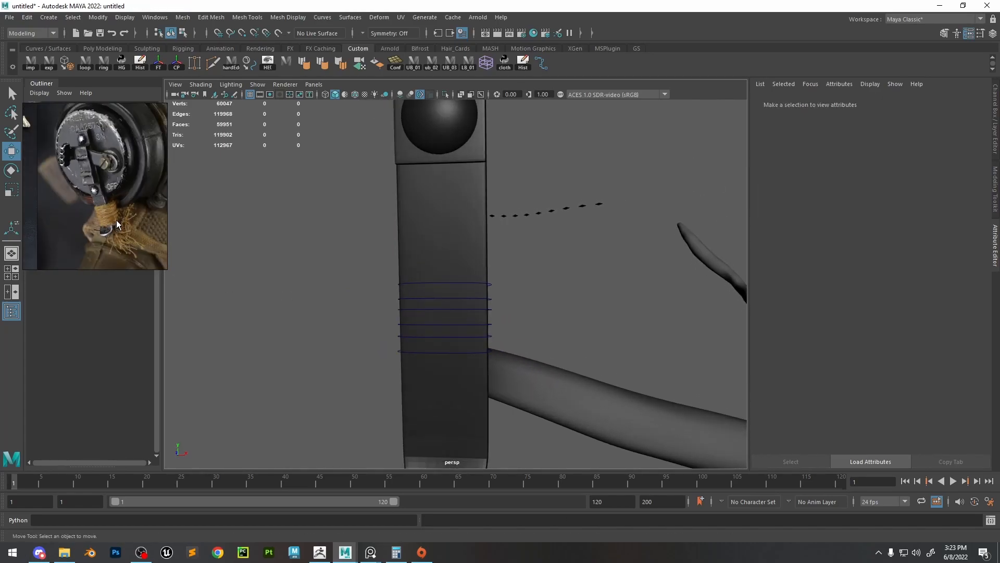
scroll(116, 225, "up", 1)
scroll(377, 180, "down", 6)
left_click_drag(377, 181, 396, 263, "alt")
scroll(396, 263, "up", 2)
scroll(313, 292, "up", 2)
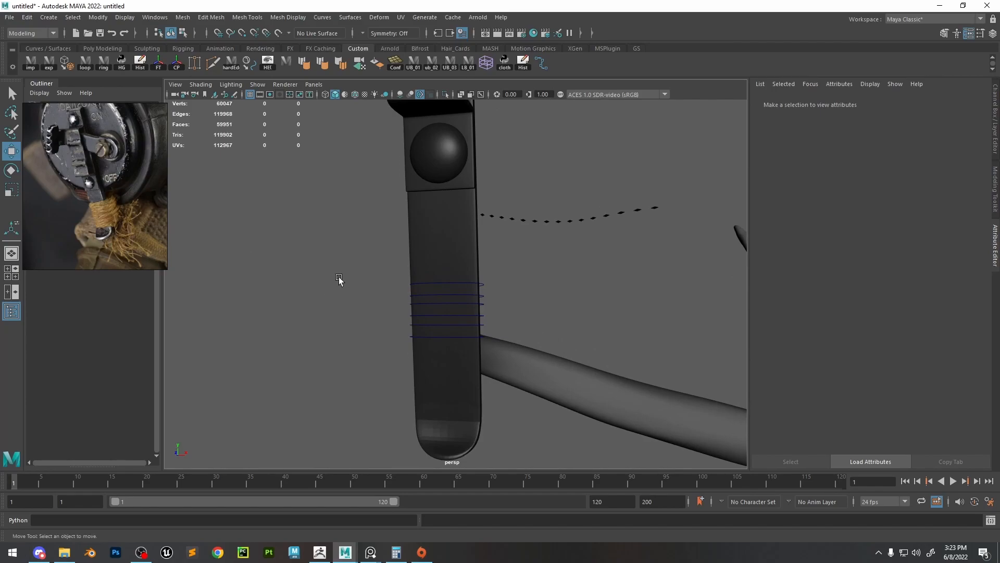
scroll(340, 279, "up", 1)
scroll(527, 279, "up", 1)
scroll(505, 284, "up", 1)
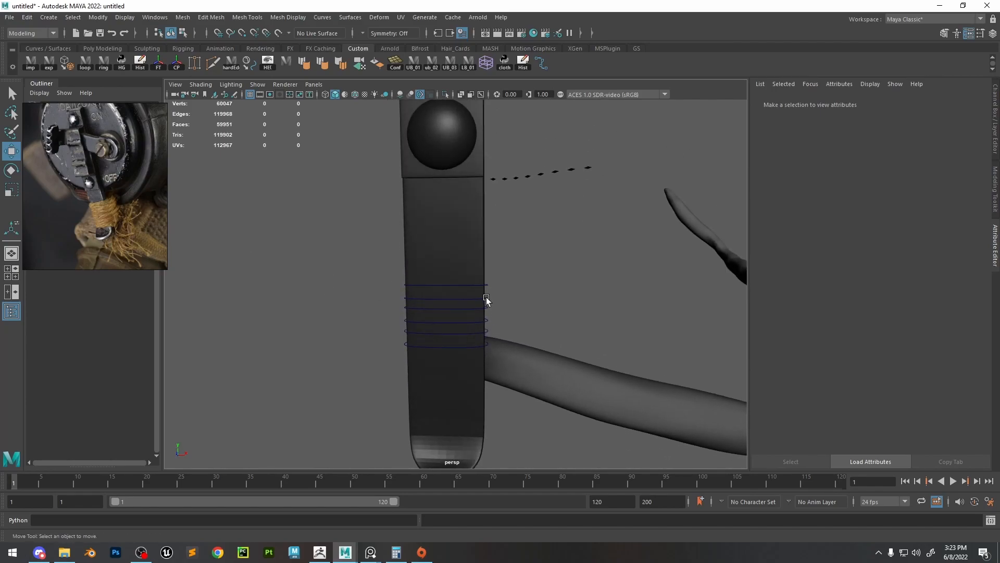
Move the topmost ring curve up along Y to just below the latch bar's rivet plate
left_click(486, 299)
left_click_drag(517, 268, 446, 212)
left_click(447, 271)
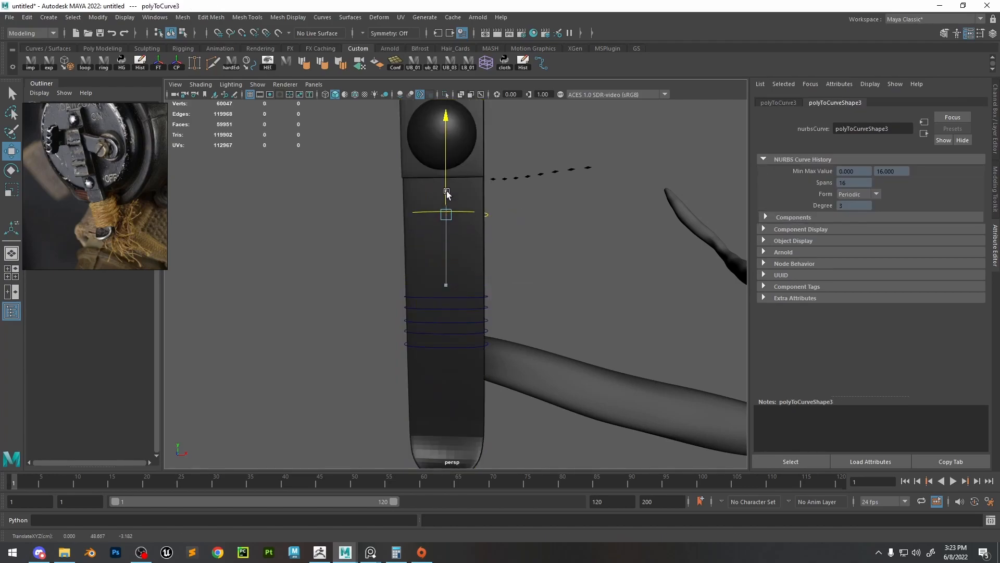
left_click_drag(493, 215, 443, 360, "alt")
Spread the remaining ring curves along Y over the lower latch bar, making a stack of seven rings
left_click(470, 349)
left_click(459, 330)
left_click(469, 320)
left_click_drag(446, 303, 446, 339)
left_click(459, 295)
left_click_drag(446, 275, 446, 238)
left_click(454, 305)
left_click(458, 253)
left_click_drag(442, 294, 443, 297)
left_click(487, 250)
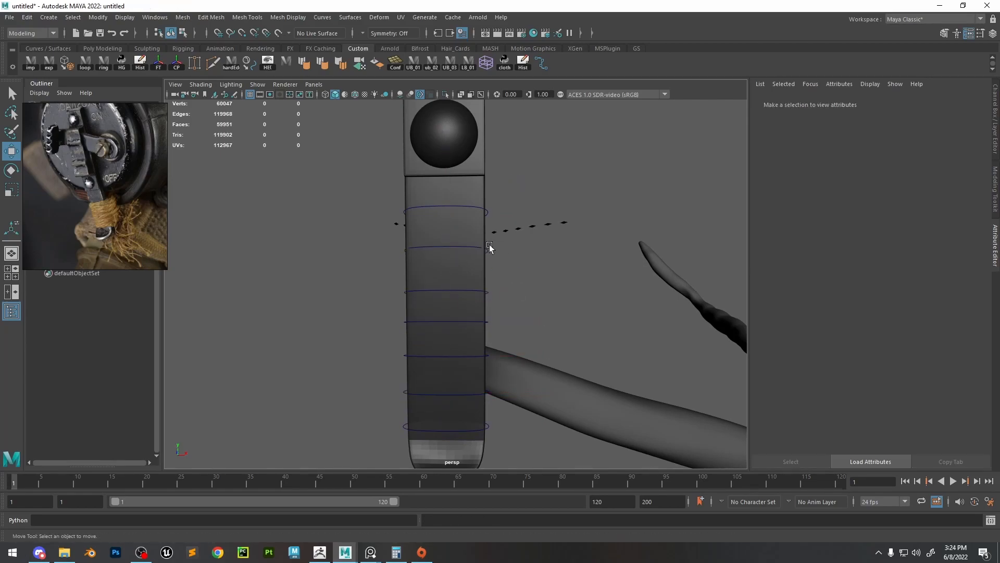
Duplicate six of the ring curves together and offset the copies along Y into the gaps, making thirteen rings
left_click(450, 356, "shift")
key("ctrl+z")
left_click(453, 358, "shift")
left_click(455, 383, "shift")
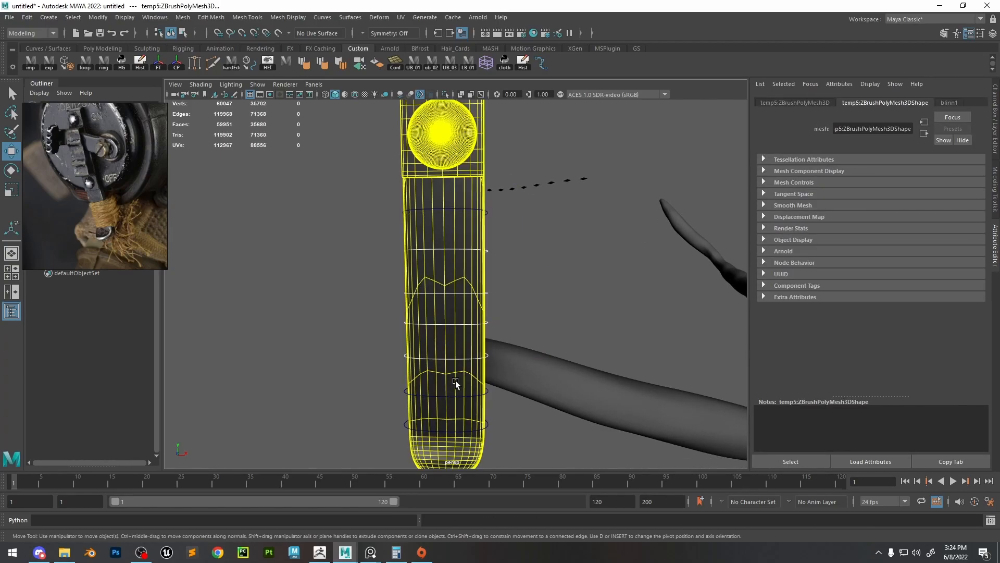
key("ctrl+z")
left_click(459, 395, "shift")
left_click(482, 428, "shift")
left_click_drag(447, 370, 446, 351, "shift")
left_click(536, 255)
Shift the topmost ring curves along Z to follow the tilt of the latch bar in the side view
scroll(536, 255, "down", 6)
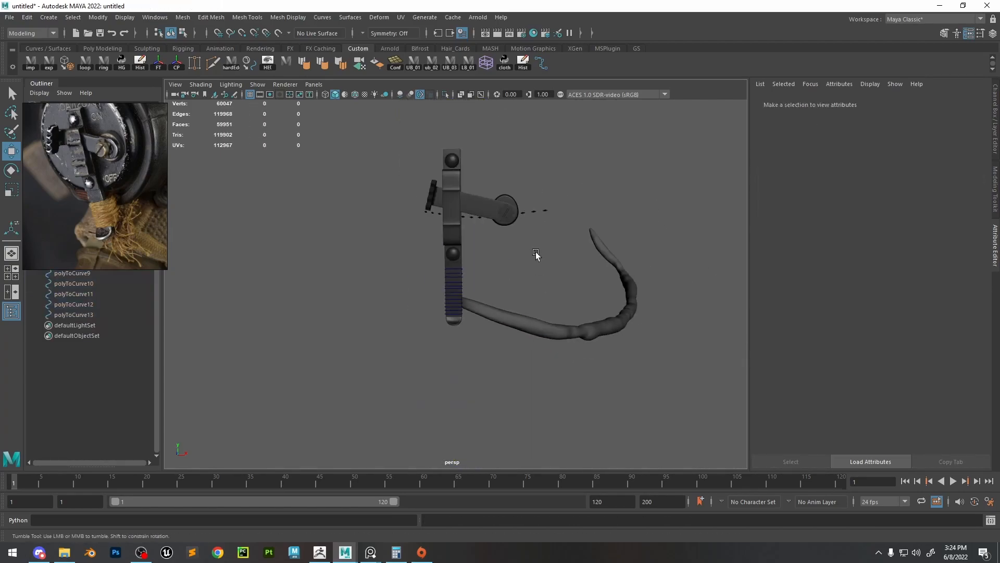
left_click_drag(625, 261, 549, 282, "alt")
scroll(549, 283, "up", 5)
left_click_drag(474, 398, 515, 237)
left_click(484, 261)
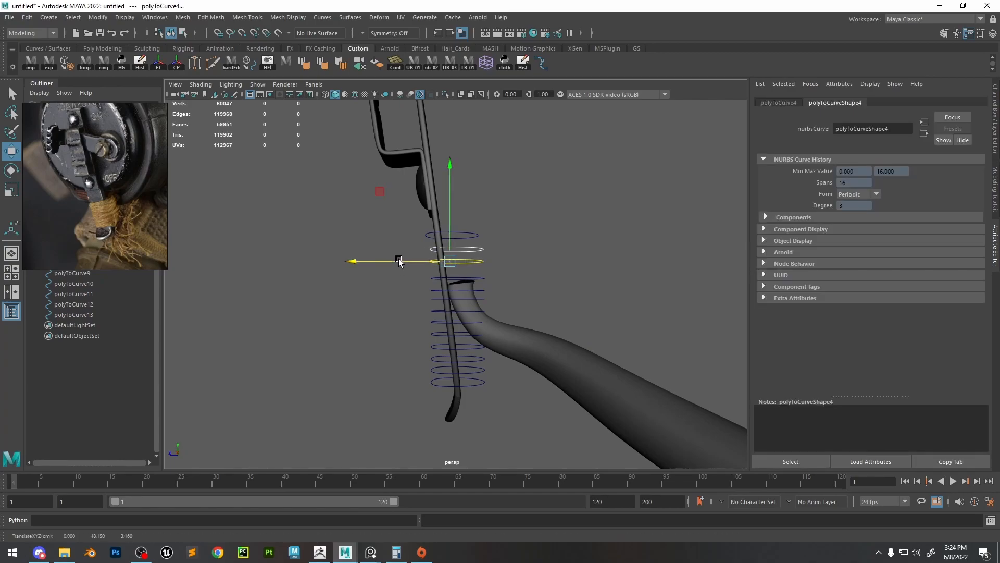
Hide the cord, then apply a 2 × 5 × 2 lattice to all thirteen ring curves and edit its points
left_click(518, 339)
key("ctrl+h")
left_click_drag(517, 409, 470, 217)
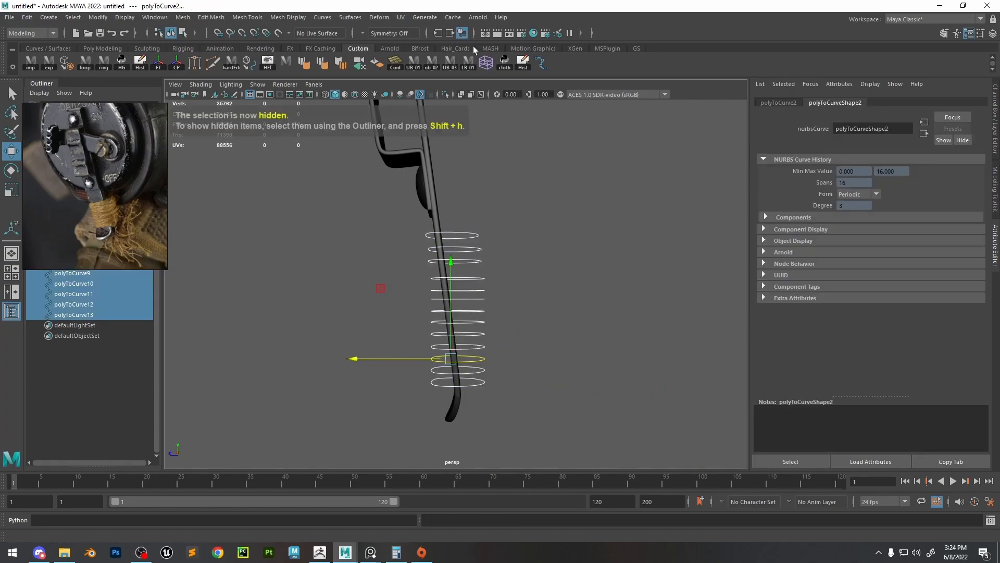
left_click(485, 63)
right_click_drag(583, 267, 583, 235)
Move the lattice's upper and middle back points along Z closer to the slanted latch bar
left_click_drag(400, 216, 406, 252)
left_click_drag(533, 214, 466, 250)
left_click_drag(458, 236, 443, 237)
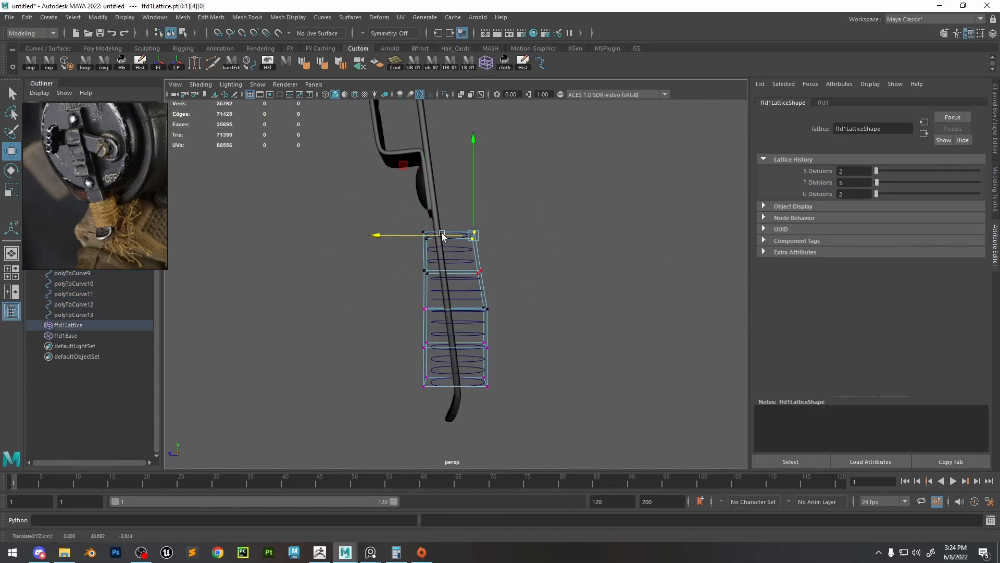
left_click_drag(505, 258, 462, 284)
left_click_drag(459, 274, 469, 320)
left_click_drag(473, 311, 447, 345)
Move the lattice's front points along Z from bottom to top to follow the slanted latch bar
left_click_drag(466, 386, 464, 385)
left_click_drag(425, 405, 405, 382)
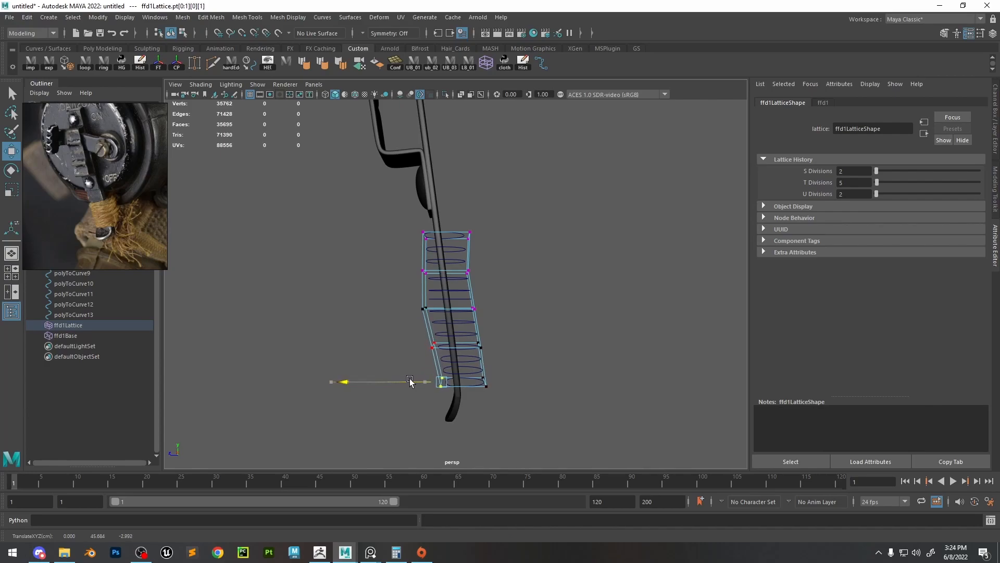
mouse_move(407, 299)
left_mouse_down()
mouse_move(427, 323)
mouse_move(409, 307)
left_mouse_up()
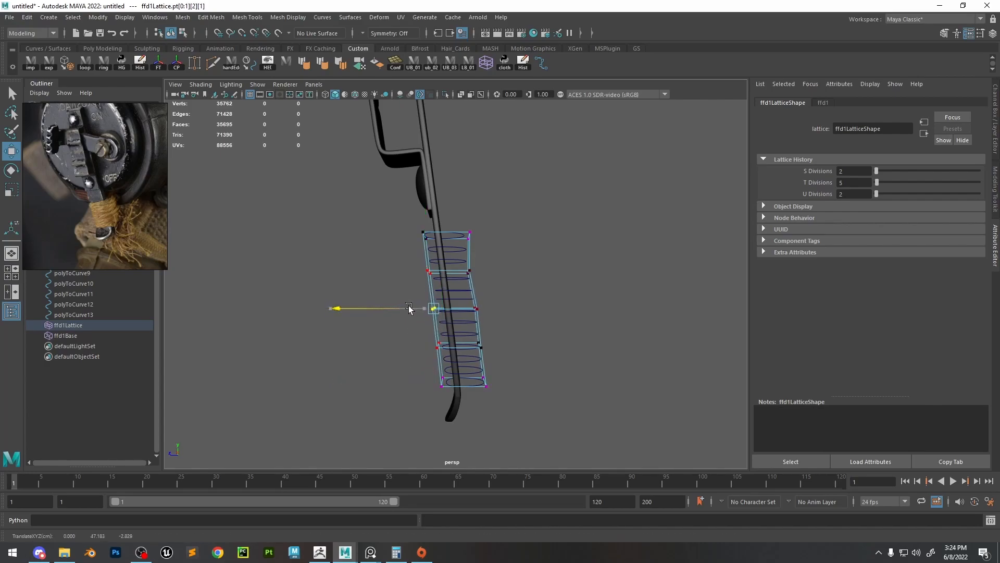
left_click_drag(411, 219, 437, 244)
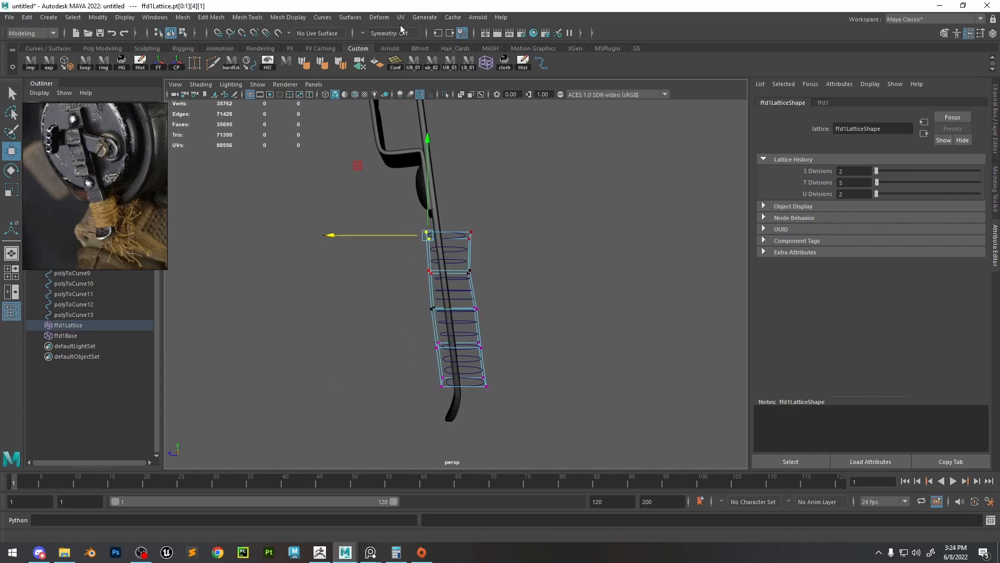
Pull the lattice's upper three back rows closer to the latch bar along Z and leave lattice point editing
left_click(379, 17)
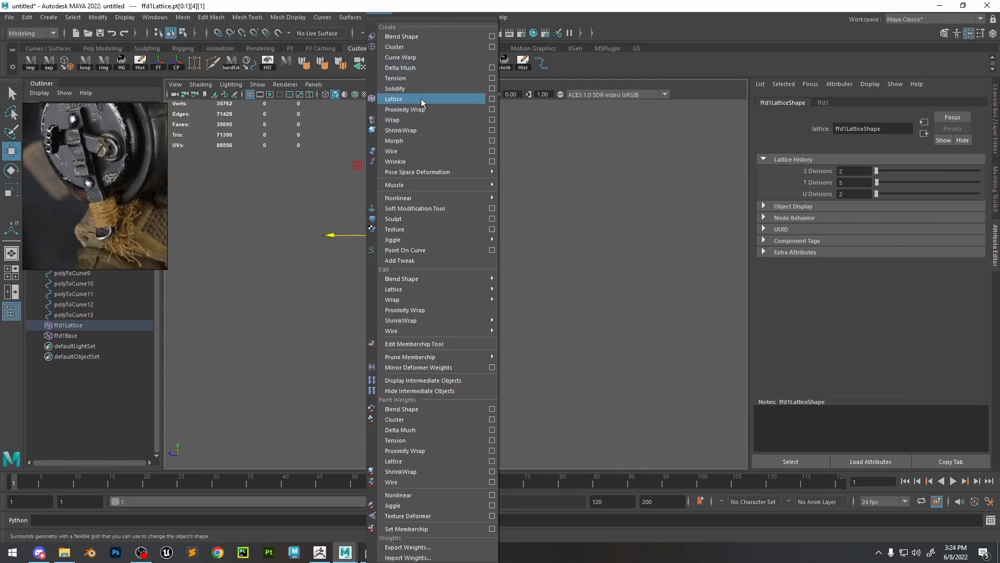
left_click(547, 201)
middle_click_drag(548, 202, 565, 211, "alt")
left_click_drag(507, 227, 453, 244)
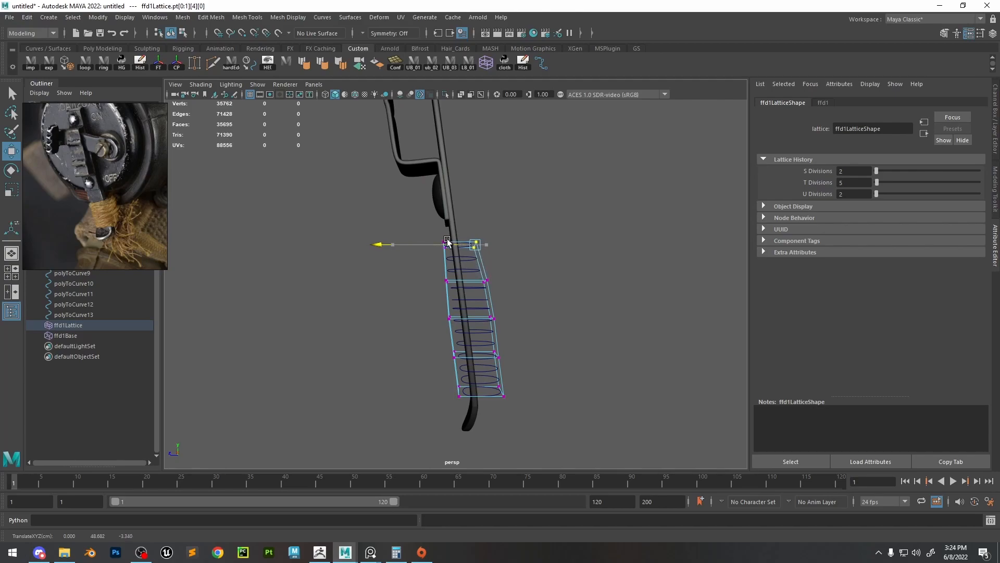
left_click_drag(527, 266, 480, 292)
left_click_drag(464, 281, 461, 281)
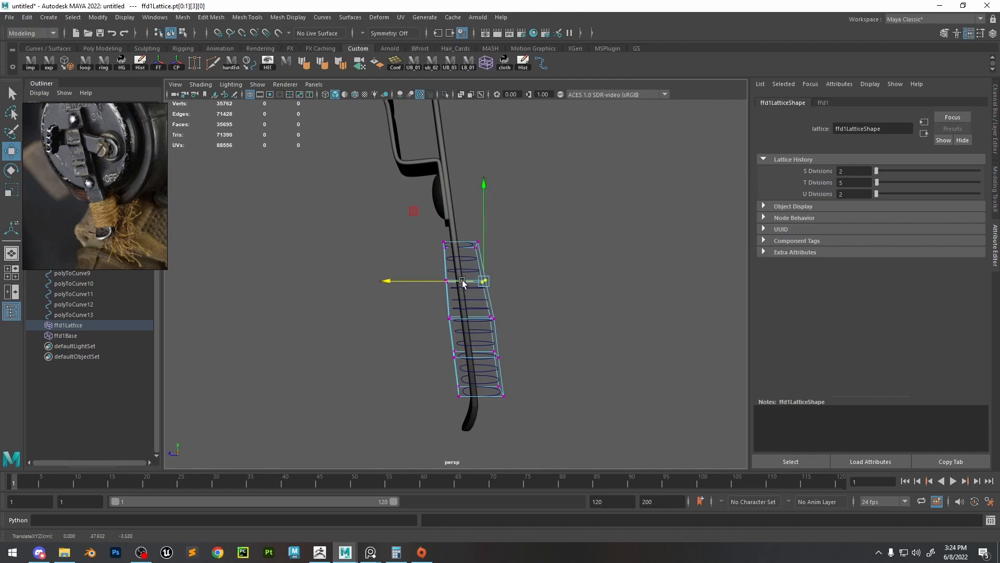
left_click_drag(515, 307, 463, 317)
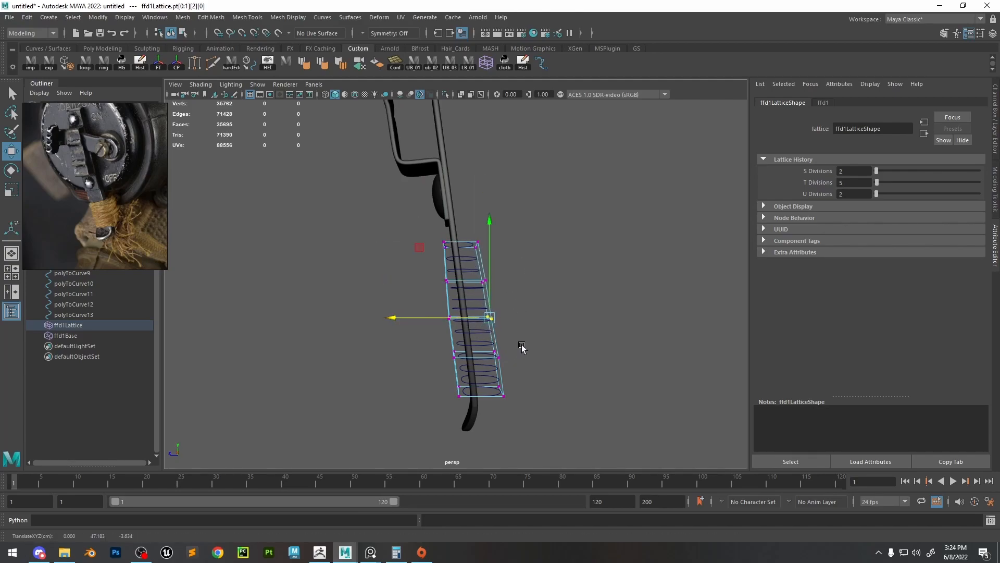
left_click_drag(522, 348, 650, 347, "alt")
scroll(538, 317, "up", 2)
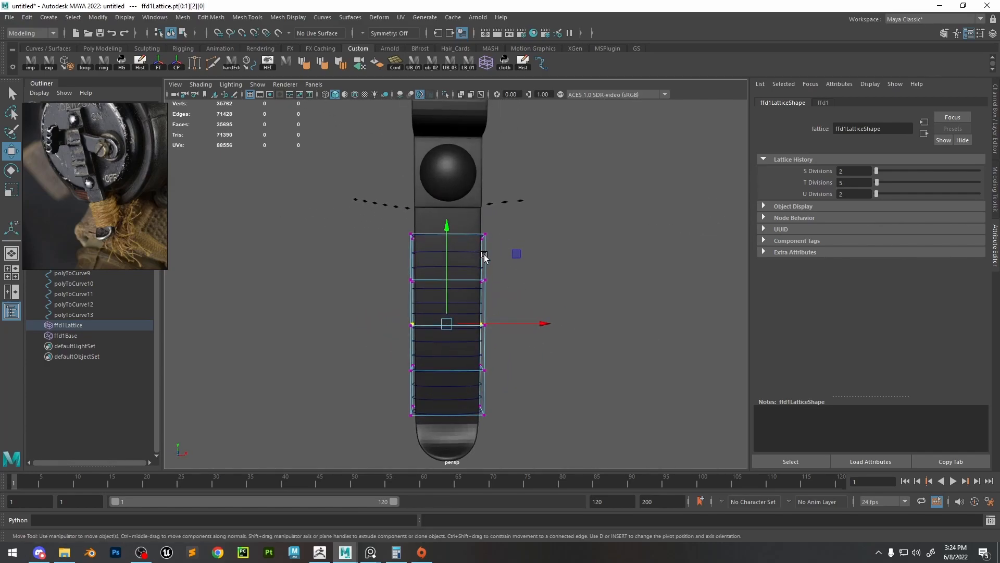
right_click_drag(484, 256, 627, 209)
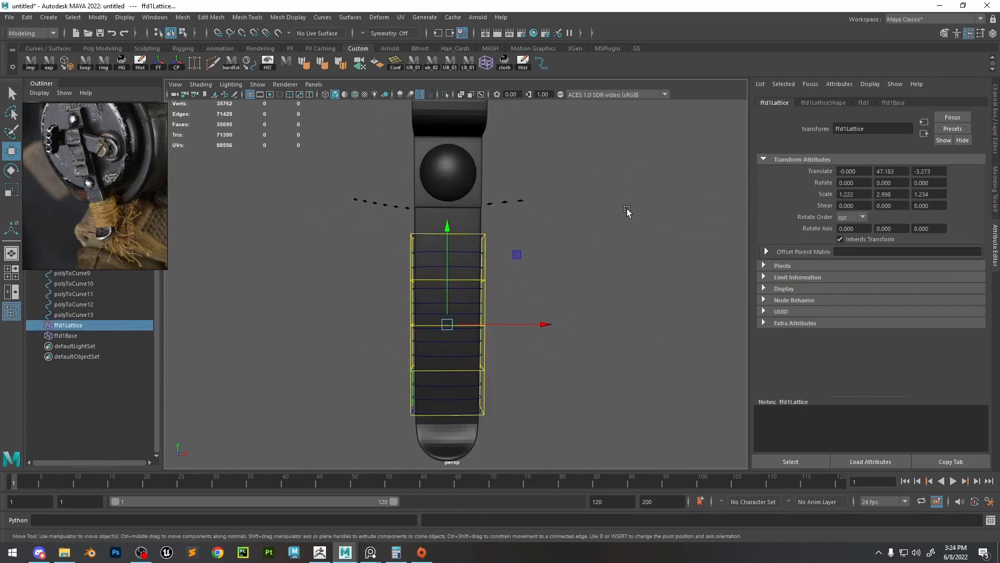
Try to delete the construction history of a single ring curve in the upper part of the stack
left_click(456, 288)
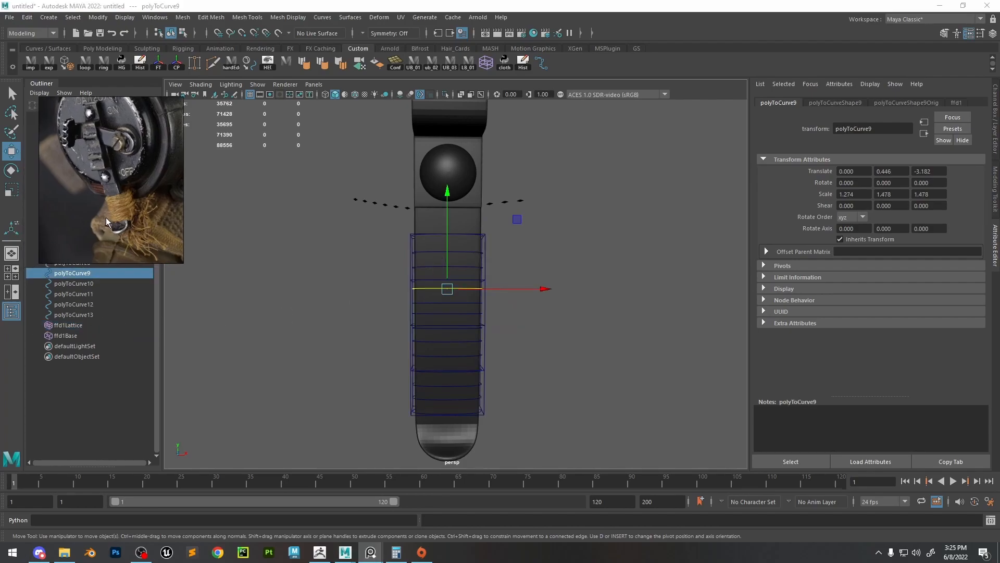
left_click(26, 18)
mouse_move(113, 143)
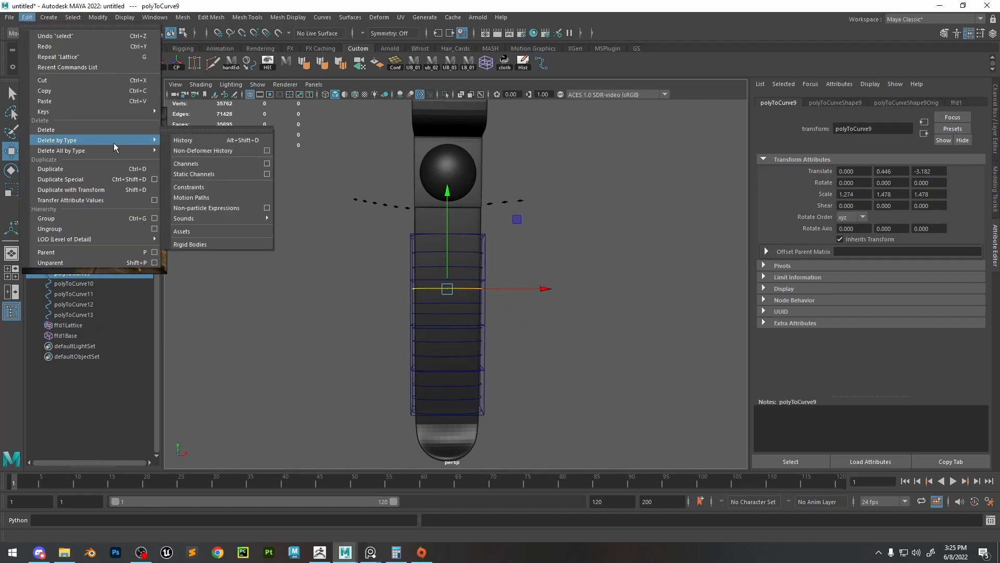
left_click(203, 138)
left_click_drag(550, 285, 616, 297, "alt")
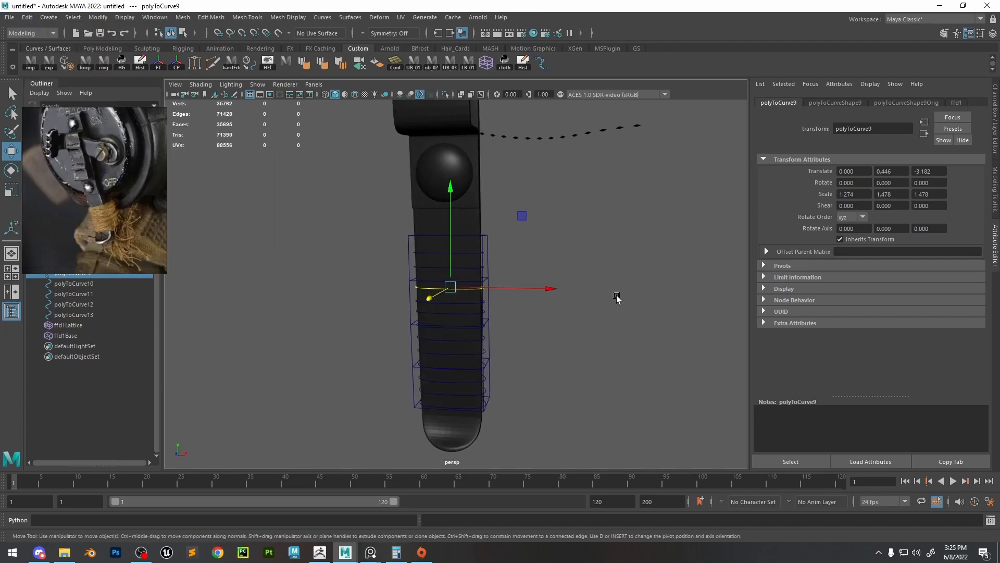
left_click(616, 297)
Select all thirteen ring curves and delete all construction history to bake in the lattice deformation
left_click(87, 313)
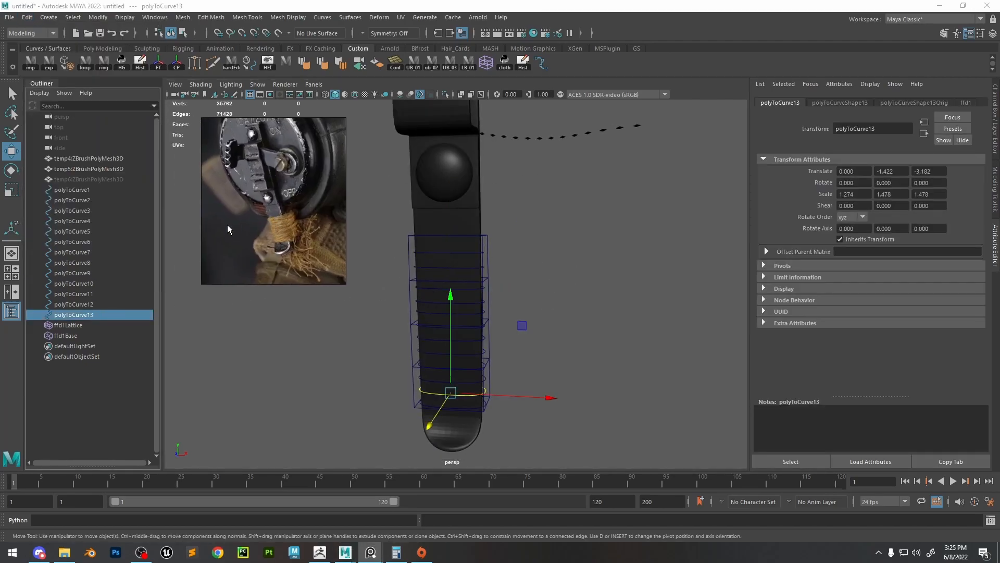
left_click(89, 190, "shift")
left_click(26, 17)
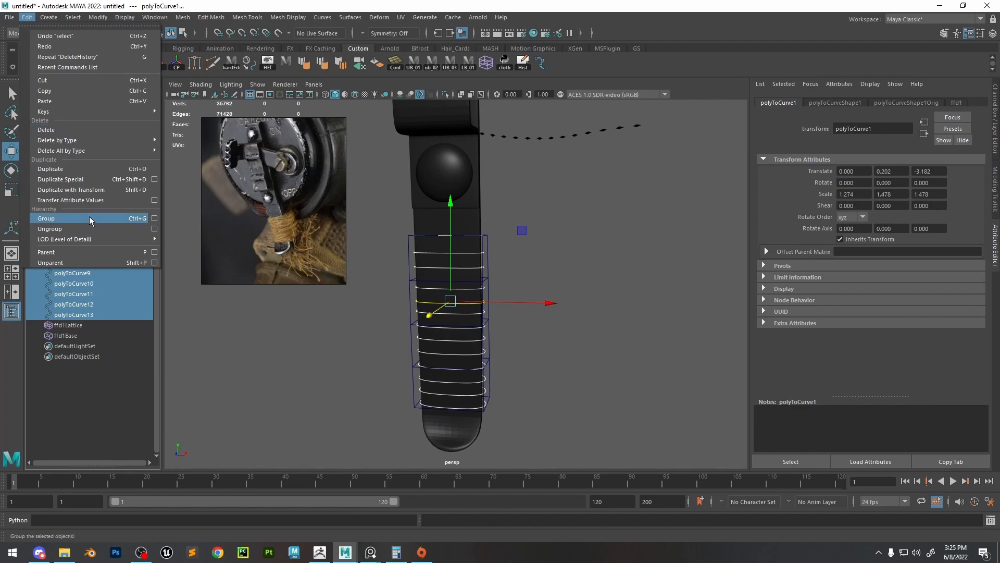
mouse_move(123, 149)
left_click(234, 153)
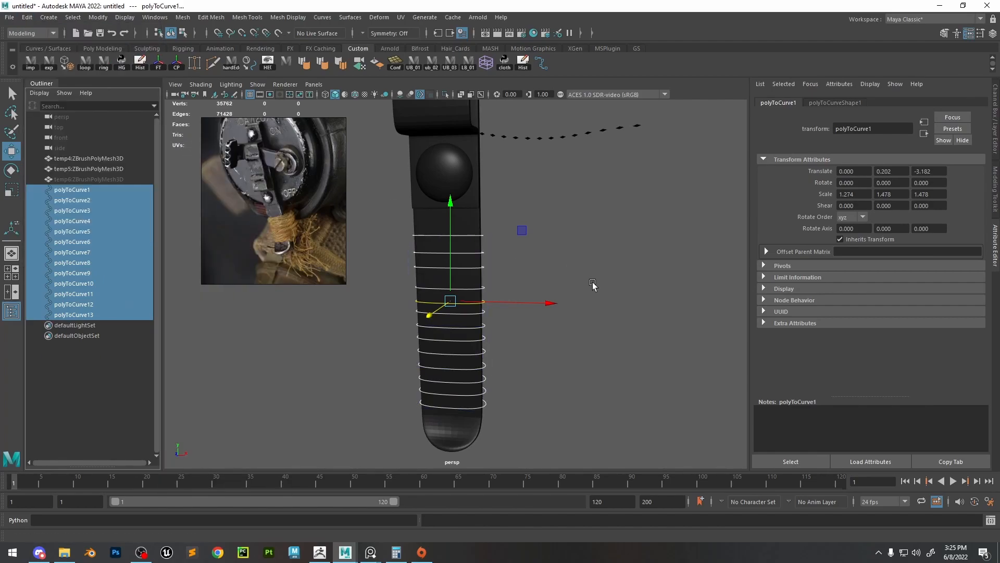
Select all thirteen ring curves and apply a new lattice deformer to them
left_click_drag(591, 282, 600, 281, "alt")
left_click(591, 260)
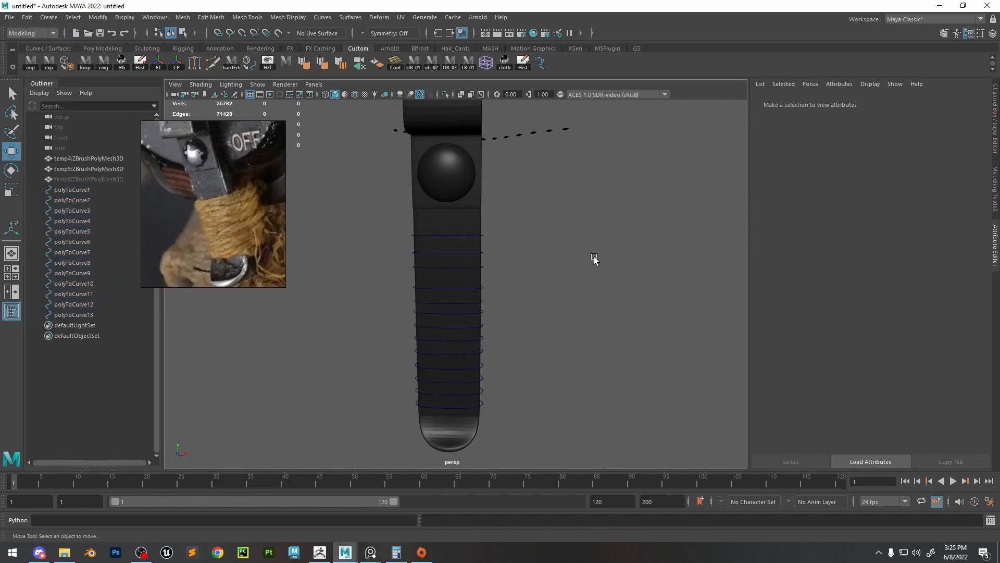
left_click(91, 314)
left_click(77, 189, "shift")
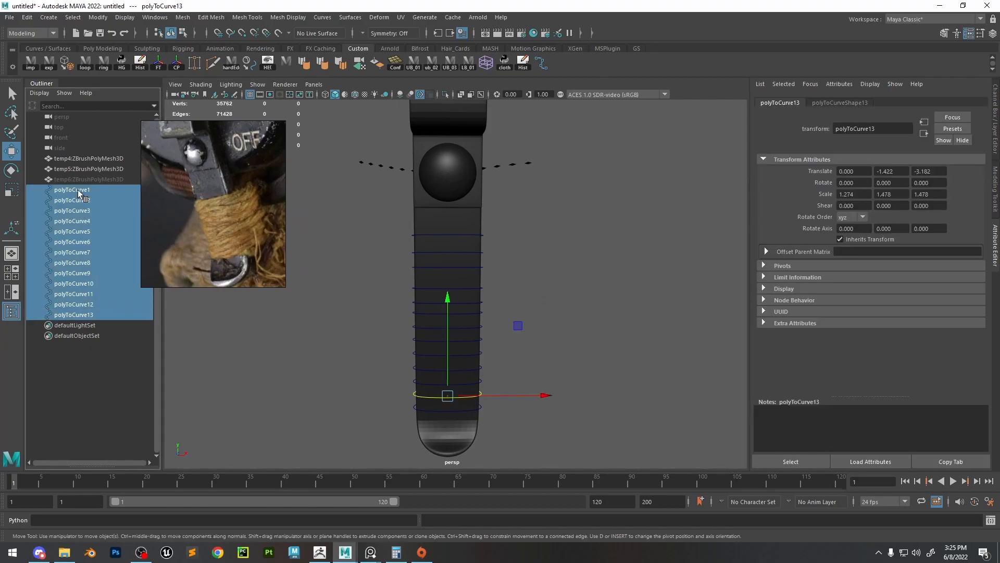
left_click(486, 63)
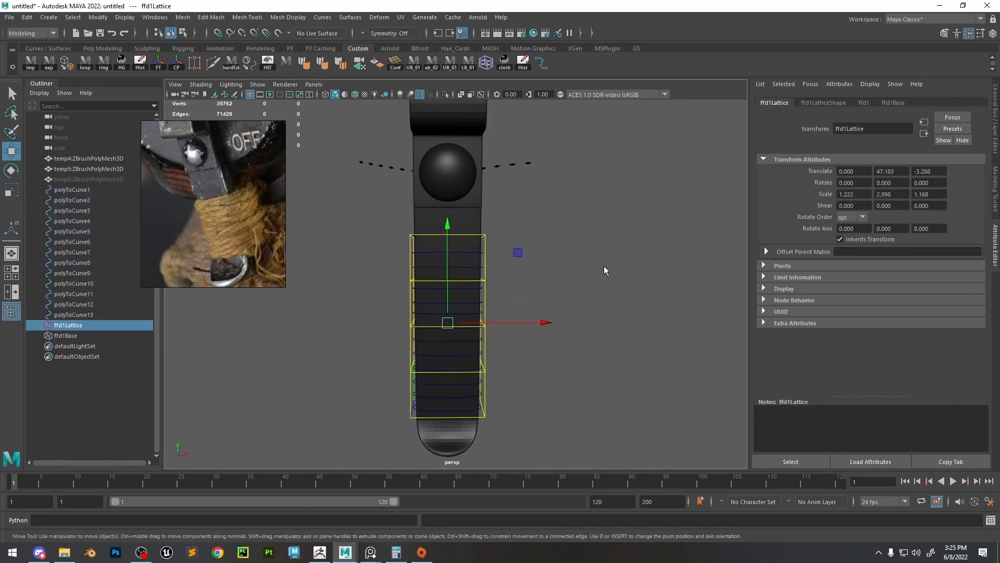
Tilt the lattice's top row of points with soft selection and shift it along Z toward the latch bar
left_click(573, 223)
left_click_drag(345, 246, 346, 247)
key("b")
key("e")
left_click_drag(472, 235, 542, 250)
left_click_drag(560, 306, 499, 284, "alt")
key("w")
middle_click_drag(499, 284, 485, 286)
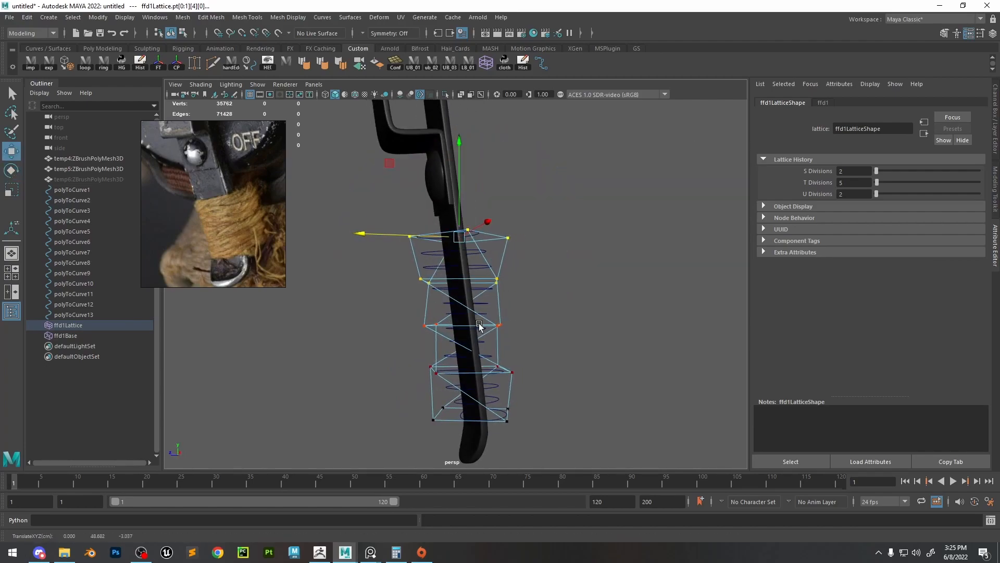
Select further lattice points around the bar and scale them with soft selection to make the rings uneven
key("b")
left_click_drag(531, 312, 365, 325)
left_click_drag(373, 326, 523, 326, "alt")
key("r")
mouse_move(518, 268)
left_mouse_down()
mouse_move(365, 290)
mouse_move(514, 280)
left_mouse_up()
key("w")
key("r")
left_click_drag(521, 282, 544, 286)
Move individual corner points of the lattice's upper rows along X and Z to make the rings irregular
left_click(393, 236)
key("w")
left_click_drag(447, 237, 420, 239)
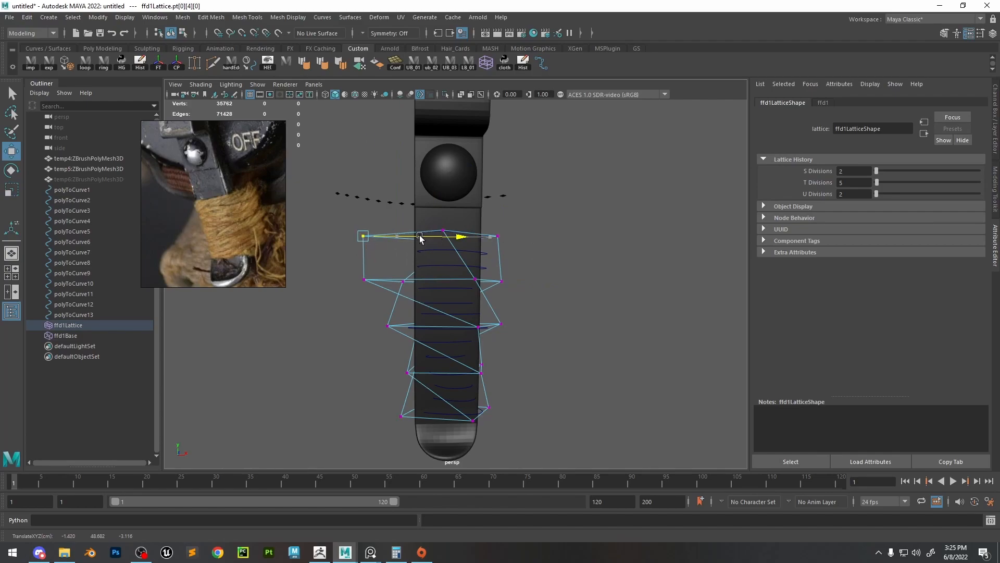
left_click(498, 236)
left_click_drag(538, 236, 430, 301)
scroll(433, 299, "up", 3)
left_click(439, 301)
left_click_drag(563, 388, 517, 400)
left_click_drag(520, 398, 405, 187, "alt")
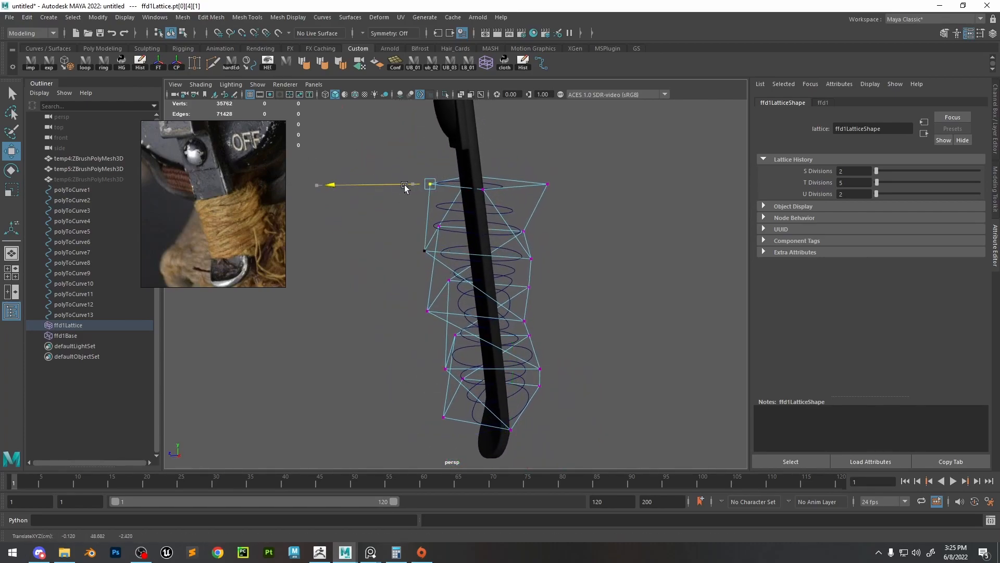
Pull single points in the lattice's second-highest and lower rows closer to the latch bar
left_click(425, 250)
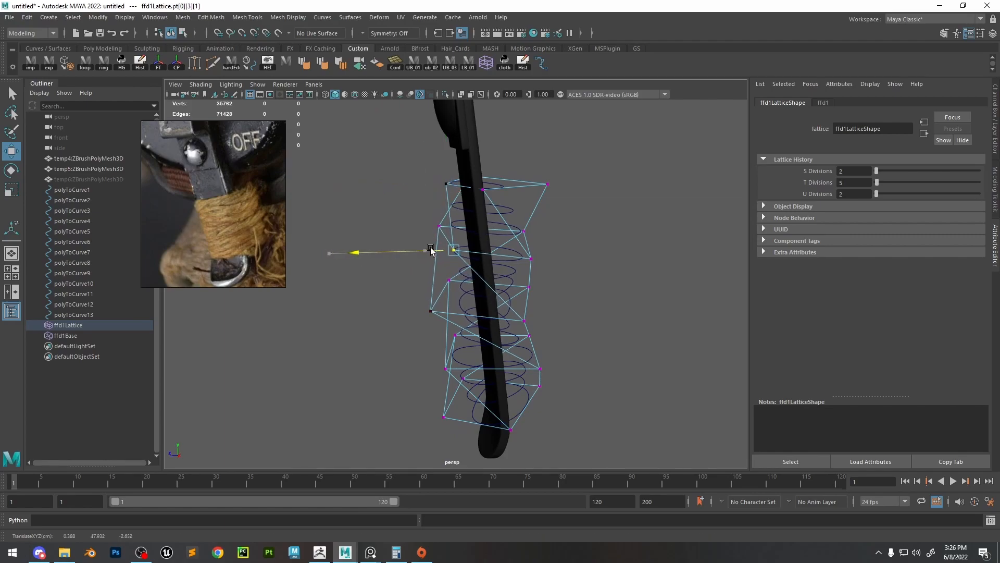
left_click_drag(435, 250, 562, 245, "alt")
left_click(564, 244)
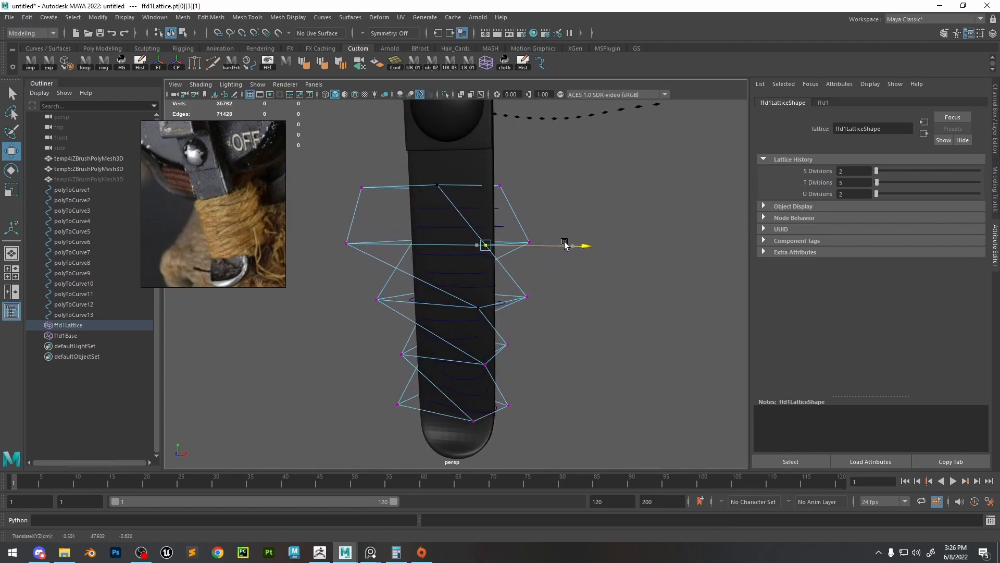
left_click_drag(549, 290, 417, 328, "alt")
left_click(452, 368)
left_click_drag(455, 369, 495, 366)
mouse_move(495, 365)
left_mouse_down("alt")
mouse_move(542, 401)
mouse_move(508, 354)
left_mouse_up("alt")
Select all thirteen ring curves and delete their history to bake in the lattice deformation
left_click(517, 391)
left_click_drag(96, 314, 73, 190)
left_click(27, 17)
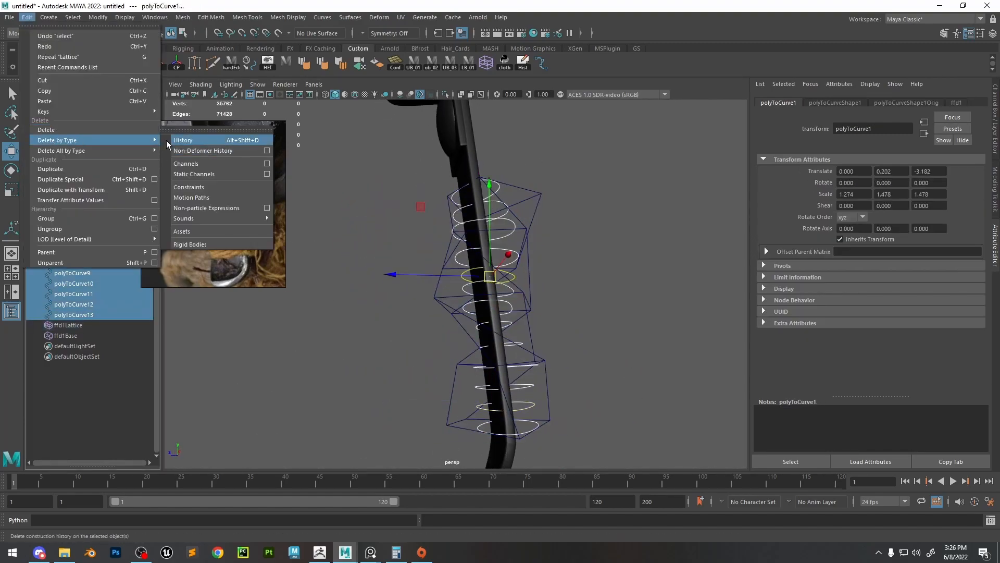
left_click(167, 139)
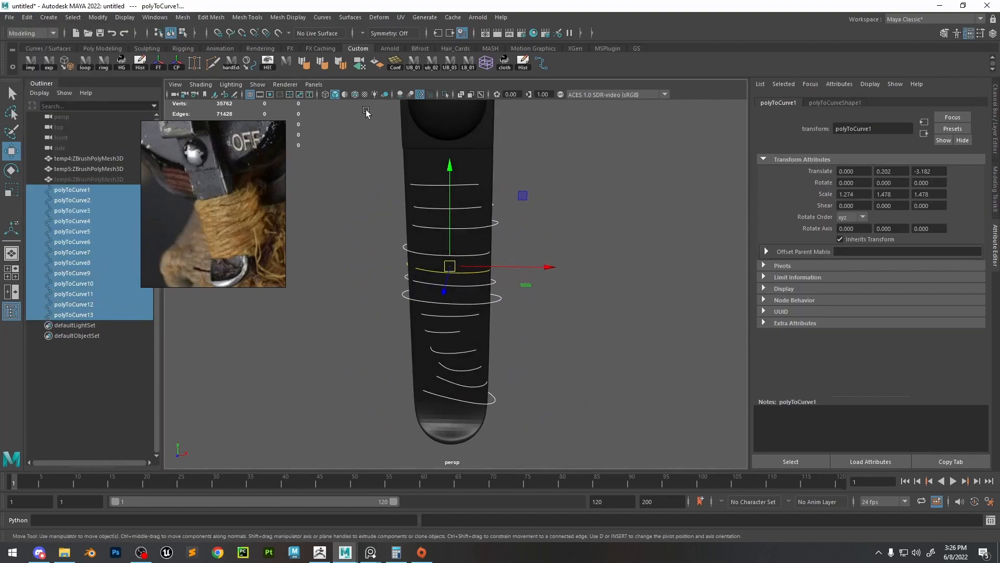
Apply another lattice to the ring curves and set its S, T and U divisions to 5
left_click(478, 64)
key("ctrl+a")
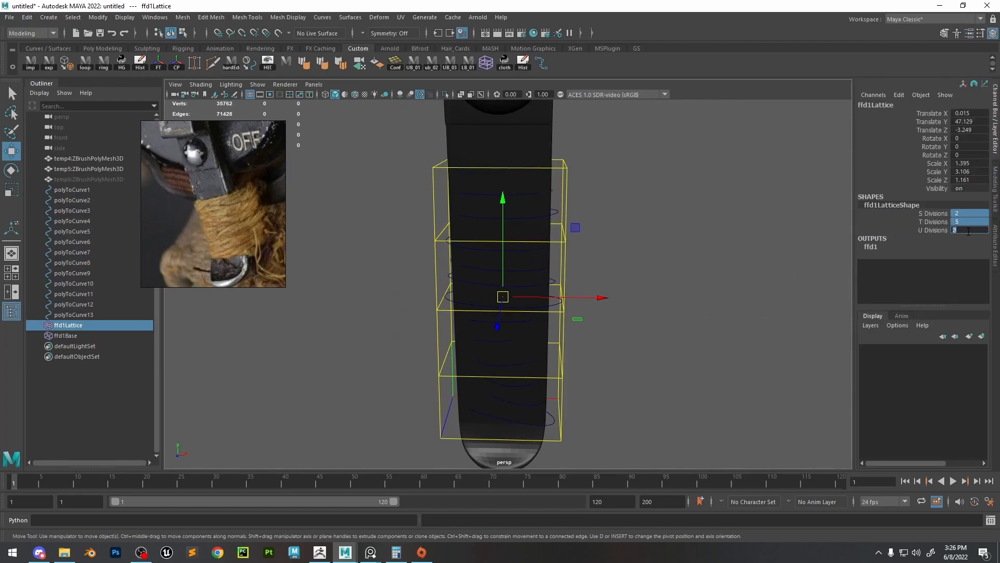
key("Return")
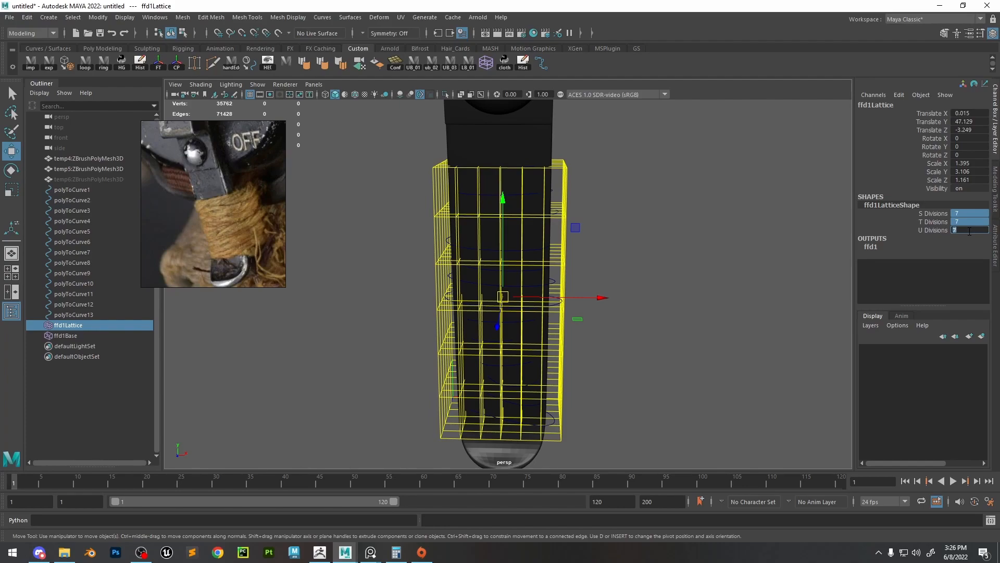
type("5")
key("Return")
scroll(665, 264, "up", 3)
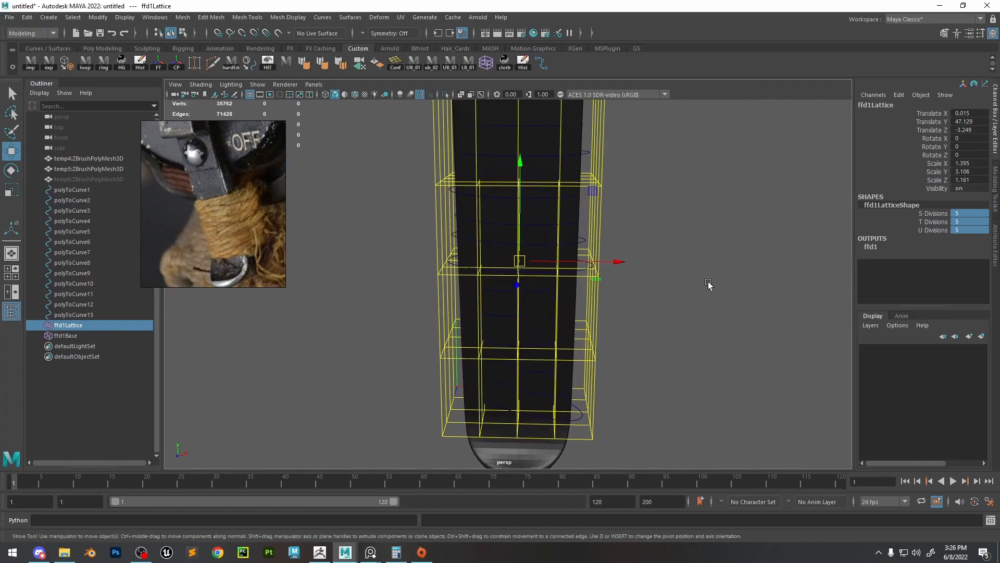
key("F8")
left_click(560, 274)
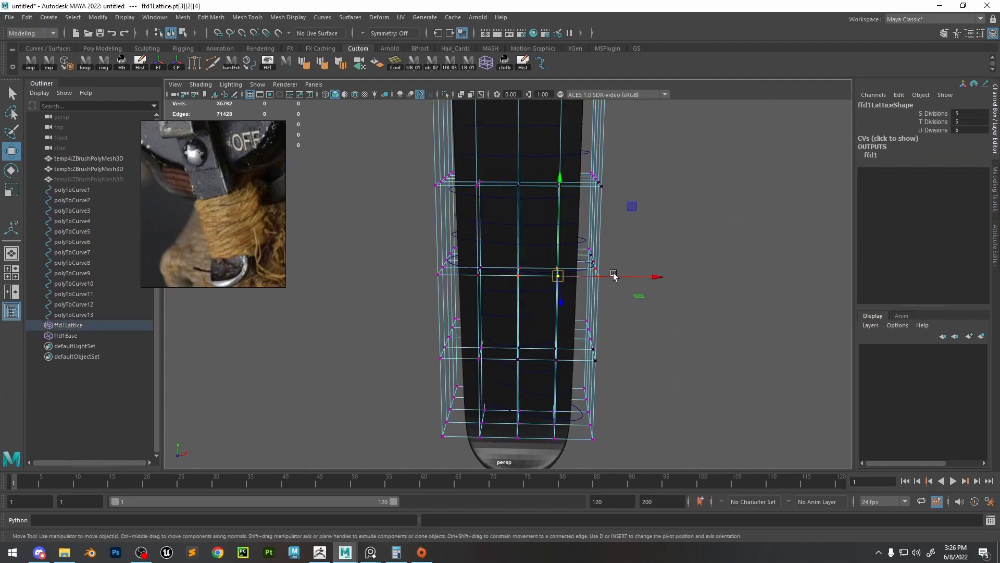
key("ctrl+z")
key("F8")
left_click(944, 214)
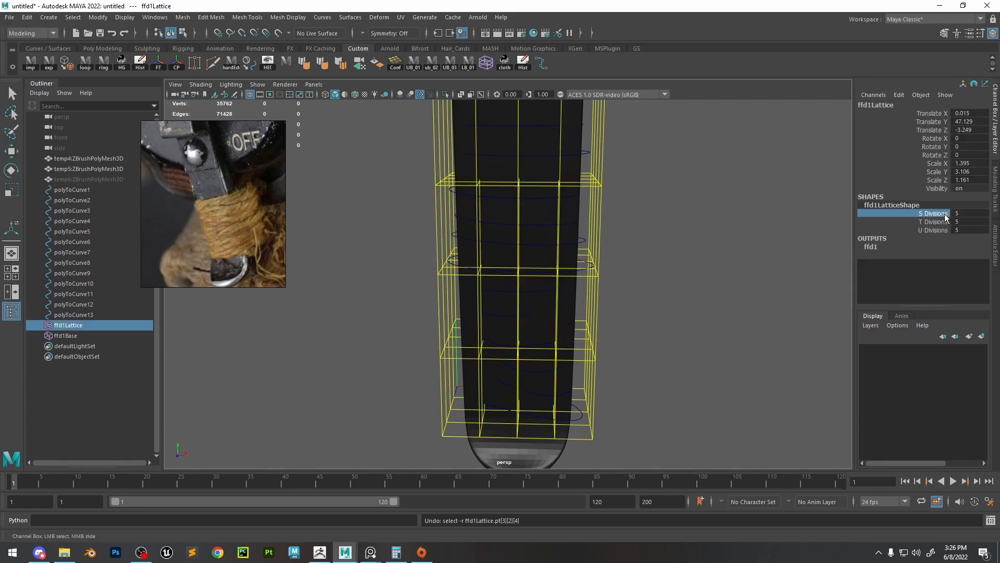
mouse_move(698, 255)
middle_mouse_down()
mouse_move(708, 255)
mouse_move(684, 250)
middle_mouse_up()
key("ctrl+z")
Set the lattice's T divisions to 9 and pull a lower front side point outward with soft selection
left_click(930, 222)
right_click_drag(714, 249, 672, 251)
key("w")
left_click(557, 319)
left_click_drag(578, 326, 515, 361, "alt")
middle_click_drag(599, 354, 586, 313, "alt")
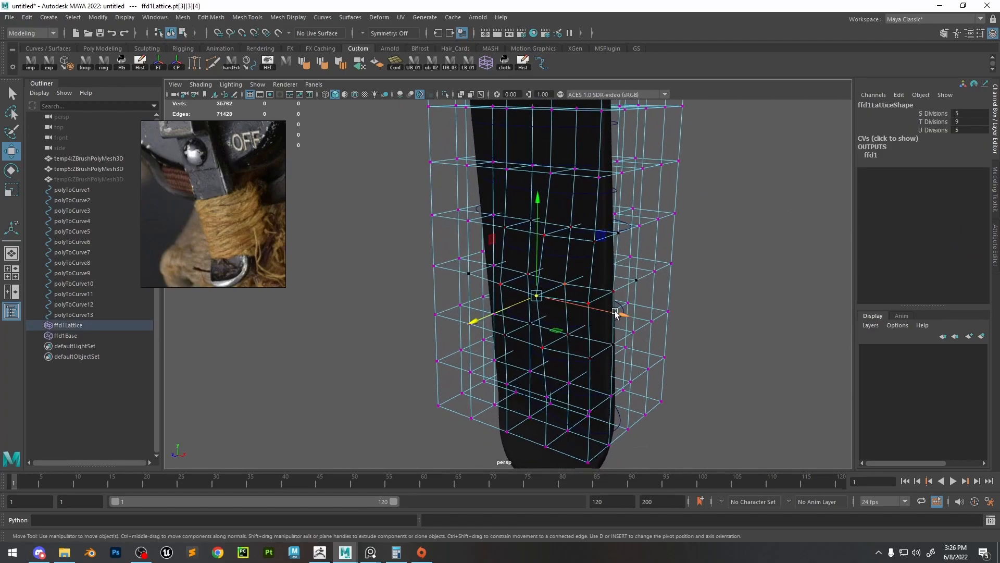
left_click(345, 95)
left_click_drag(542, 313, 696, 337, "alt")
Pull lower lattice points on the opposite side outward from the latch bar with soft selection
left_click(395, 269)
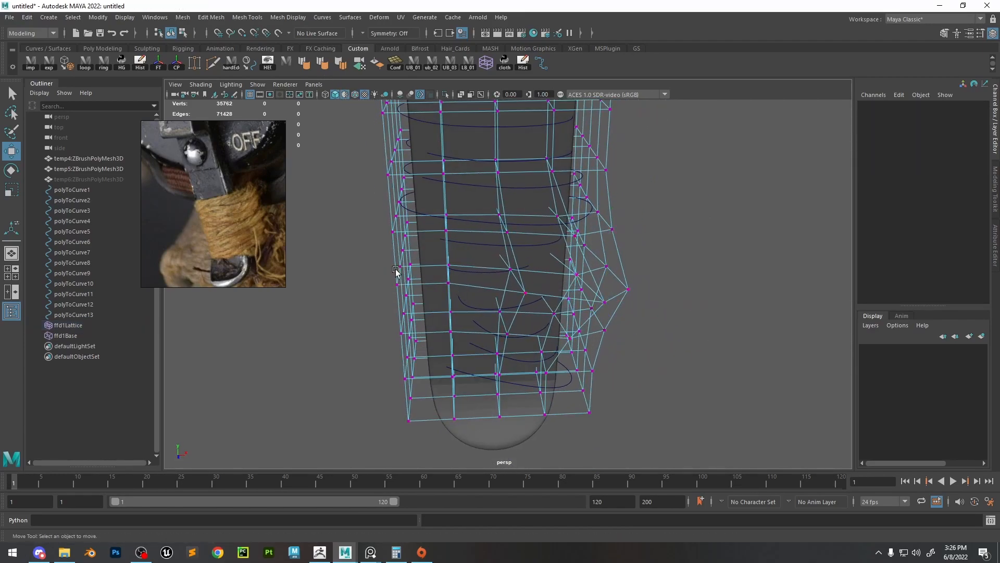
left_click(397, 267)
left_click_drag(468, 300, 435, 312)
left_click(446, 319)
left_click_drag(516, 350, 471, 333)
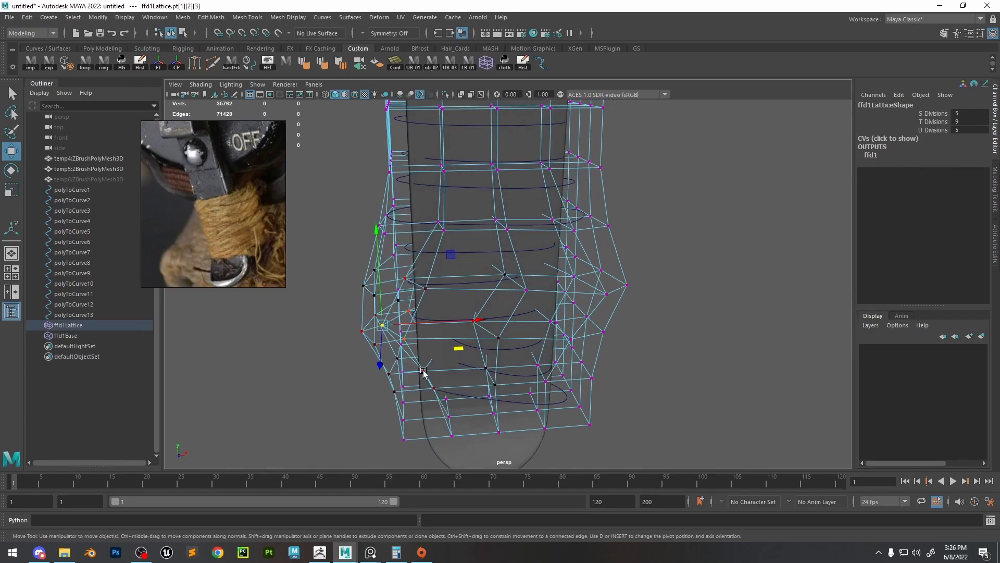
left_click(423, 371)
left_click_drag(497, 394, 469, 408)
Shift lattice points in the middle and lower rows along Z to vary the rings' depth around the bar
left_click_drag(547, 375, 586, 277, "alt")
left_click_drag(531, 307, 502, 334)
left_click_drag(544, 324, 519, 323)
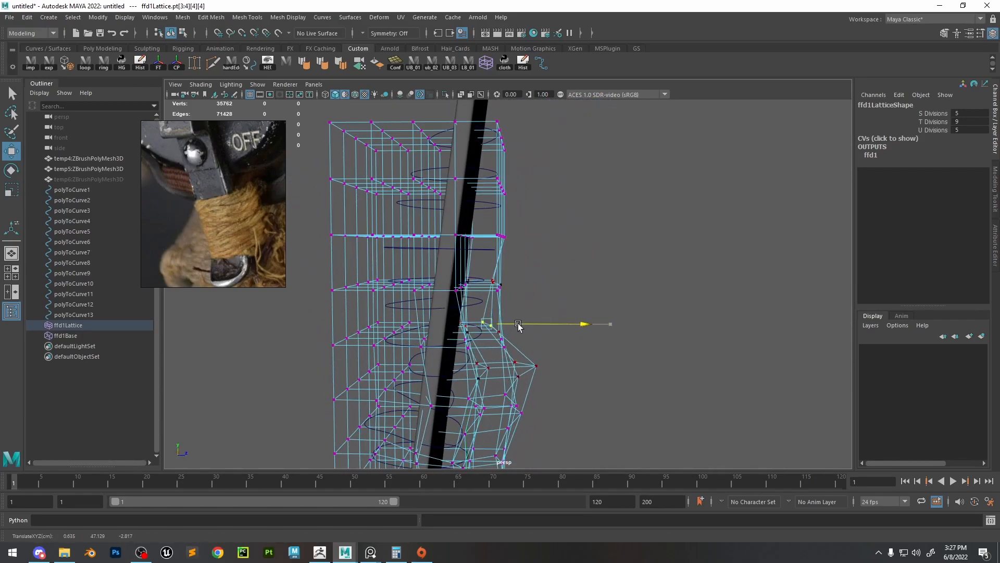
middle_click_drag(534, 416, 555, 302, "alt")
left_click(476, 369)
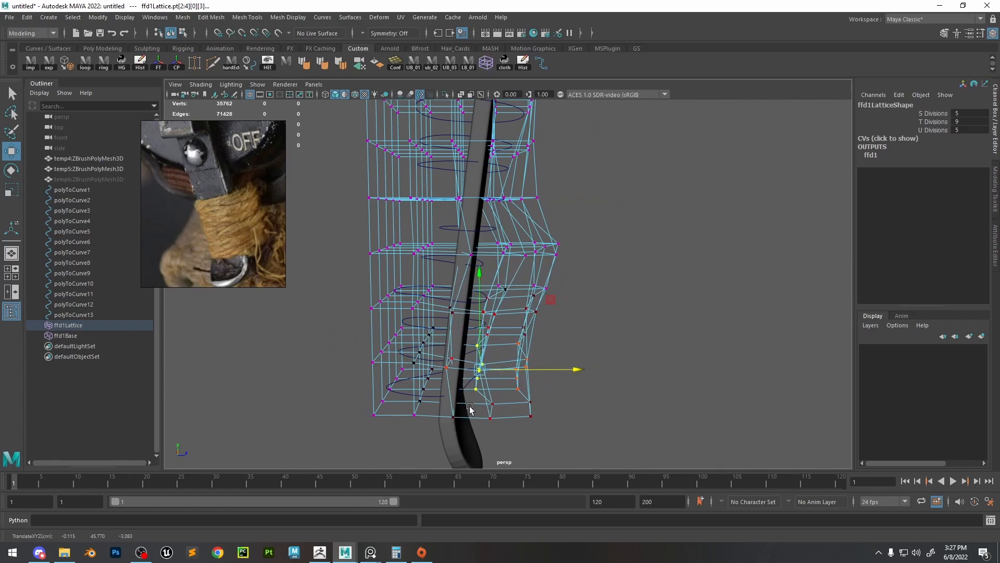
left_click(440, 405)
left_click_drag(471, 408, 506, 421, "alt")
left_click_drag(506, 420, 680, 294)
middle_click_drag(680, 294, 619, 266, "alt")
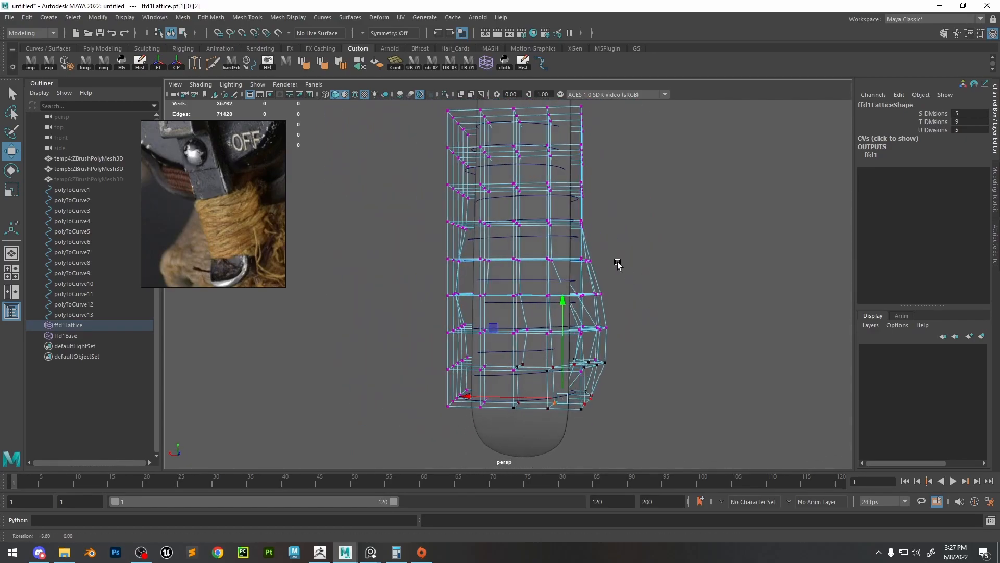
key("Up")
key("Up")
key("Up")
key("Up")
left_click_drag(618, 266, 548, 283, "alt")
Rotate the lattice's upper right side points with soft selection and move them down to slant the rings
key("e")
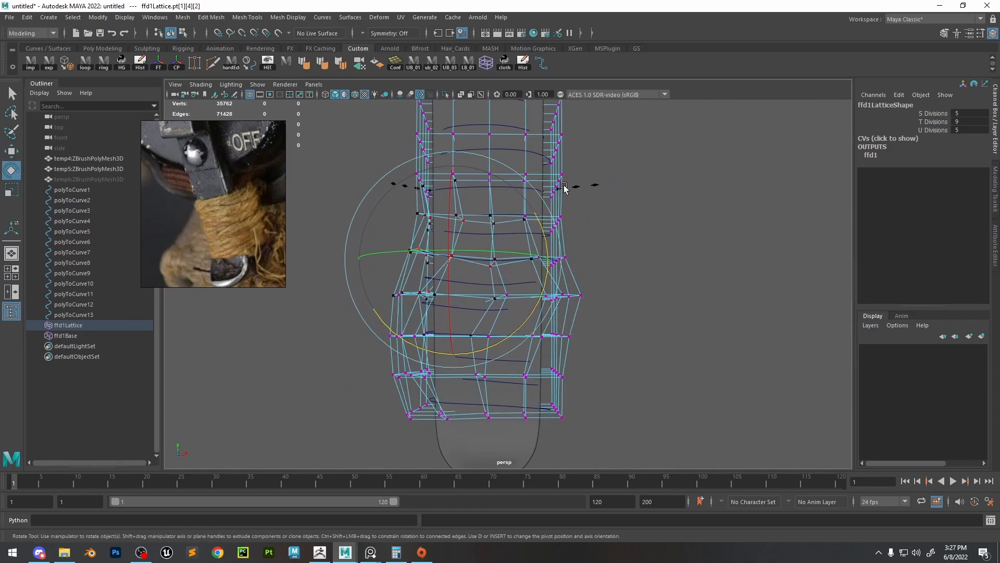
left_click(559, 185)
left_click_drag(613, 264, 580, 276)
key("w")
left_click_drag(556, 151, 552, 170)
key("b")
left_click_drag(604, 234, 612, 257)
key("e")
key("w")
left_click_drag(555, 204, 558, 206)
Rotate the lattice's upper left side points and raise them to slant the upper rings
left_click(396, 189)
left_click_drag(396, 190, 435, 184, "alt")
left_click(435, 176)
left_click_drag(513, 176, 514, 176)
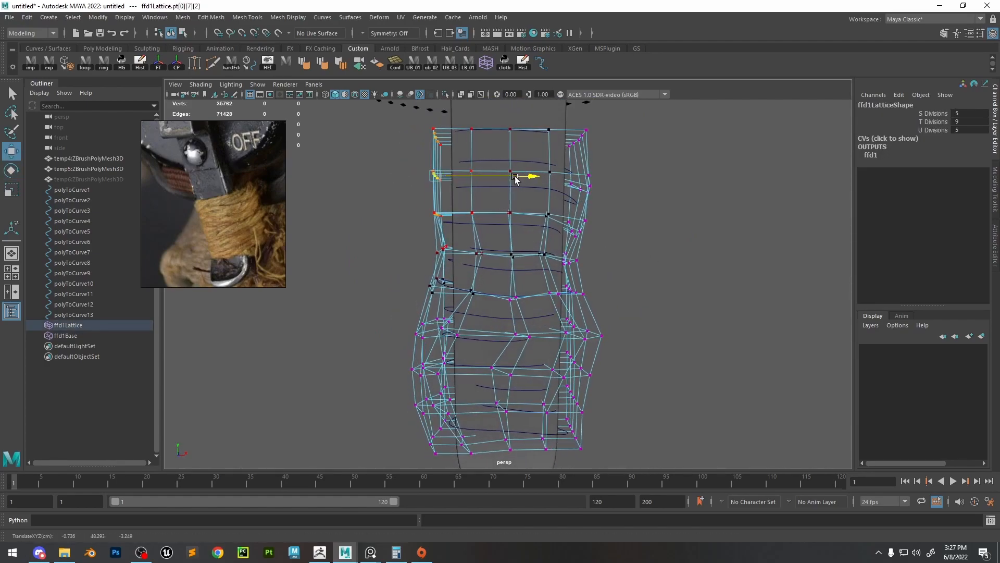
key("e")
left_click_drag(529, 210, 524, 218)
key("w")
left_click_drag(437, 170, 437, 157)
key("e")
left_click_drag(525, 211, 521, 219)
key("w")
left_click_drag(438, 158, 441, 155)
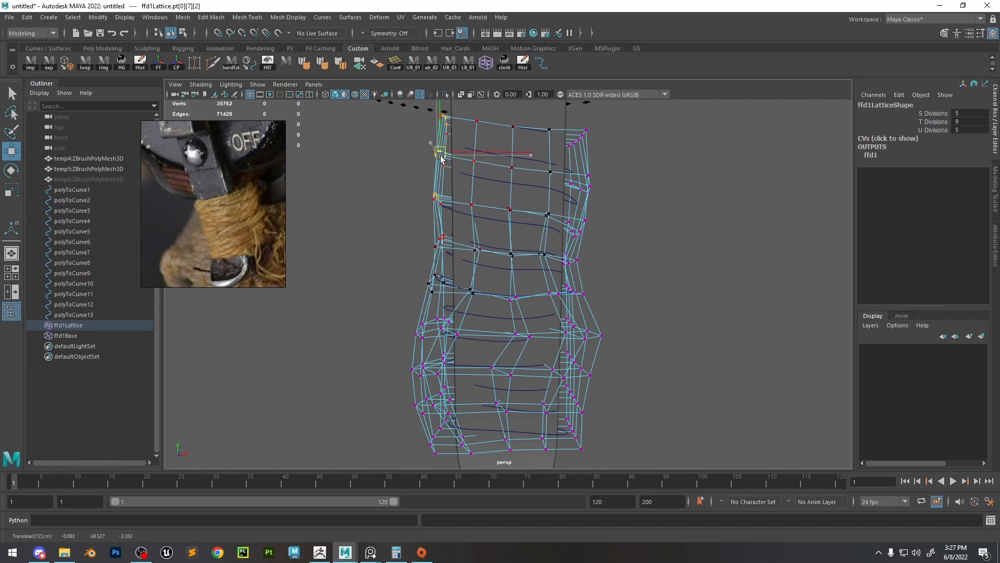
Rotate the lattice's lower right side points and move them down to slant the lower rings
left_click_drag(468, 240, 467, 214, "alt")
left_click(562, 378)
key("e")
left_click_drag(625, 295, 648, 322)
key("w")
left_click_drag(560, 339, 558, 364)
Raise and rotate the lattice's lower left side points to steepen the slant of the lower rings
left_click(421, 375)
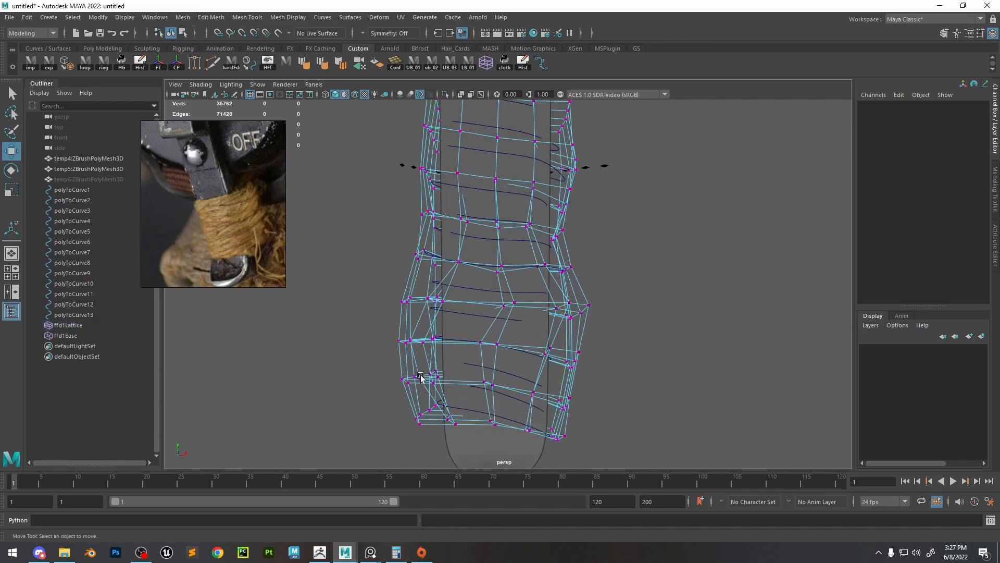
left_click(422, 379)
key("e")
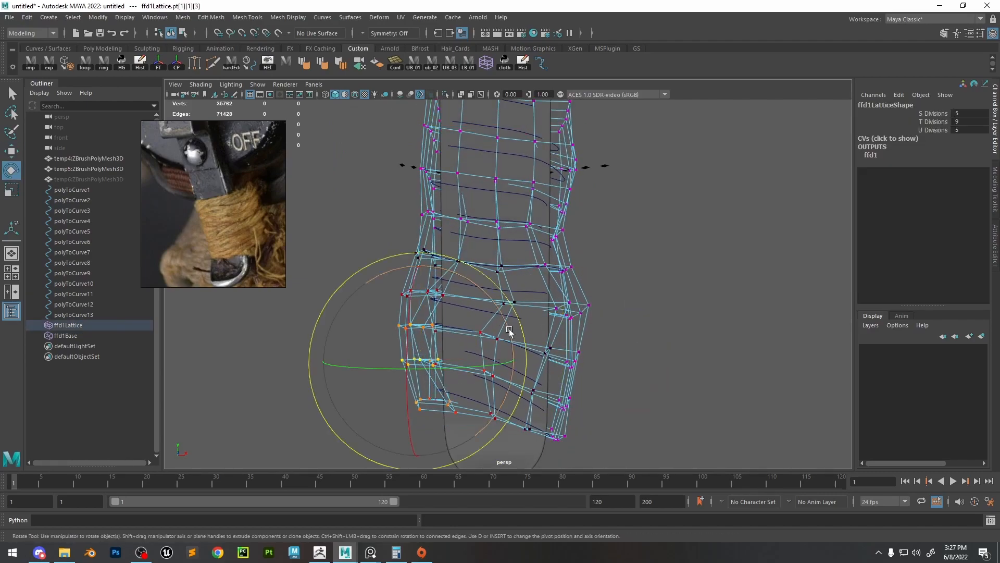
left_click_drag(509, 334, 401, 350)
key("w")
Leave lattice point editing, then delete the history of all thirteen ring curves to bake the slanted shape
left_click(692, 151)
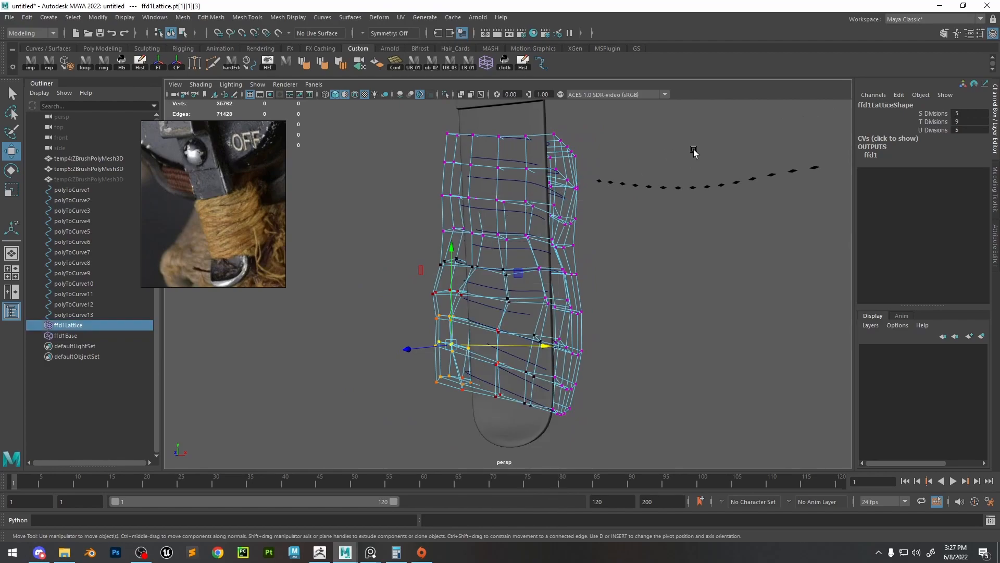
left_click(67, 314)
left_click(72, 189, "shift")
left_click(523, 63)
Rebuild all thirteen ring curves as uniform cubic curves with 8 spans
left_click_drag(625, 245, 665, 250, "alt")
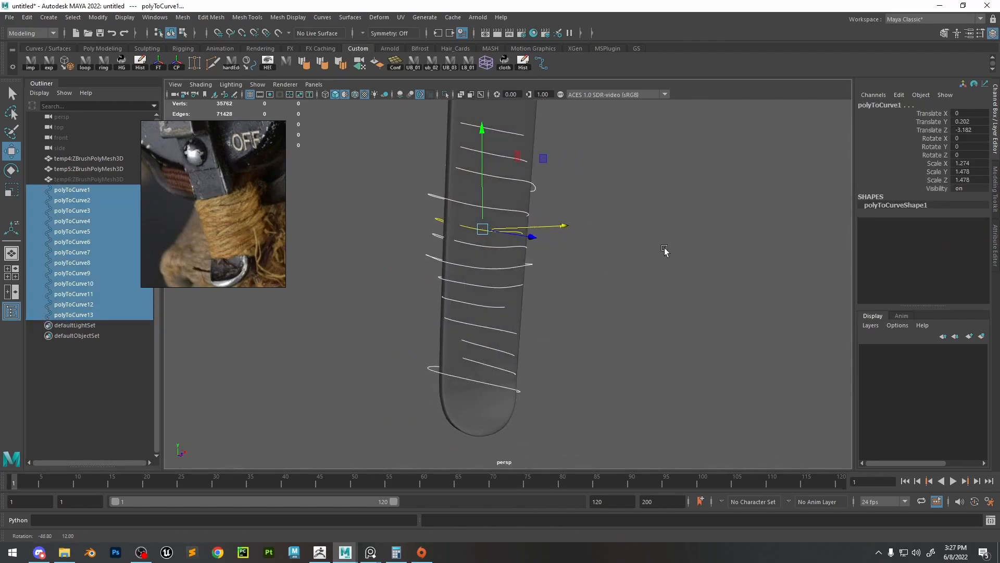
right_click_drag(666, 250, 685, 253, "alt")
middle_click_drag(685, 253, 707, 212, "alt")
right_click_drag(707, 209, 740, 200)
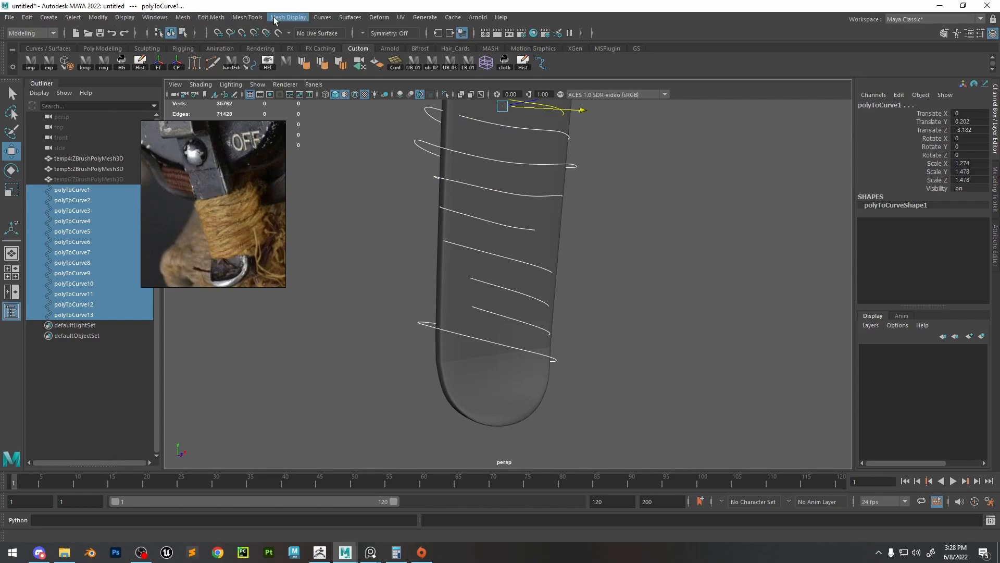
left_click(322, 17)
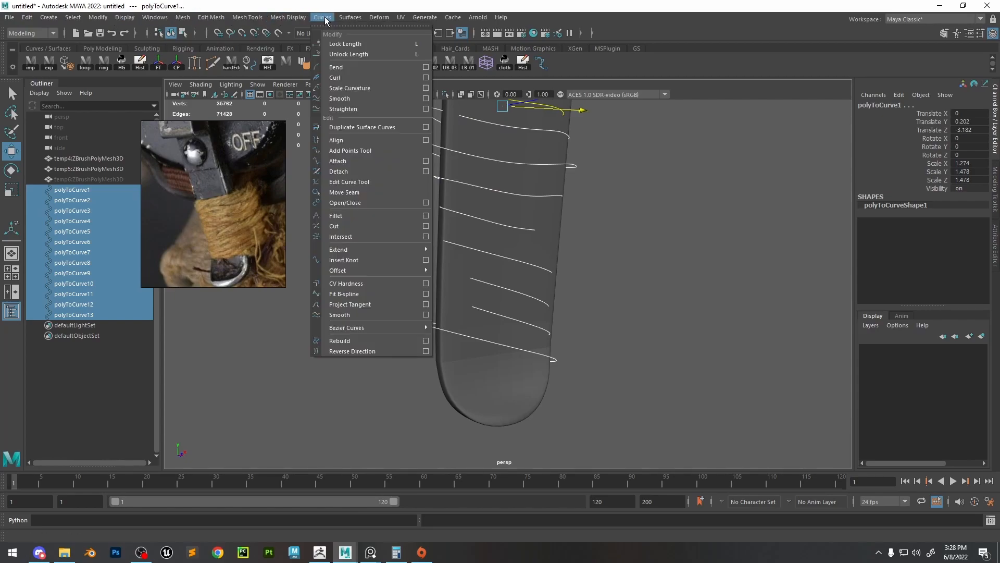
left_click(427, 340)
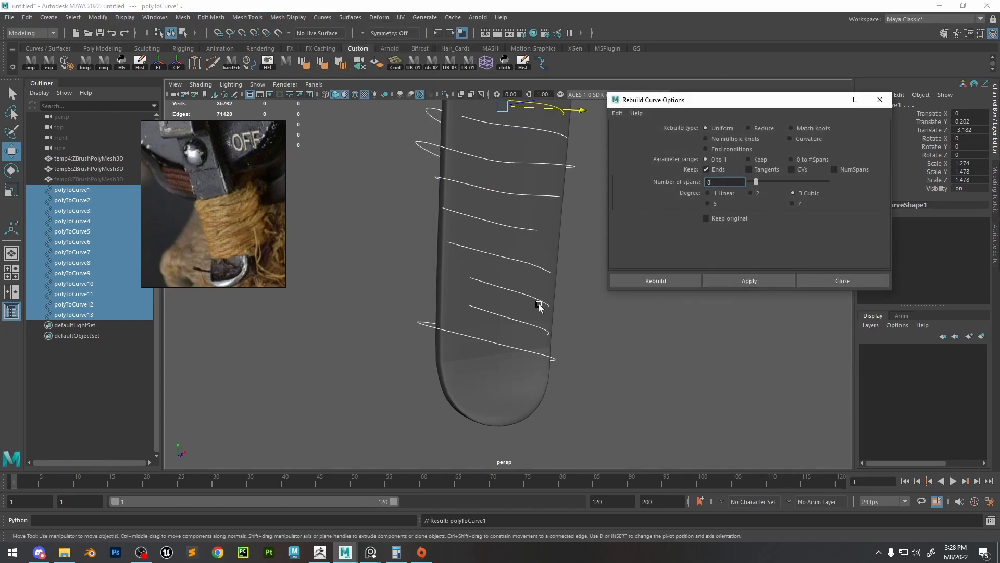
Move an end control vertex of the second-lowest ring curve with soft selection, looping its end past the bar's edge
left_click_drag(539, 307, 529, 326, "alt")
right_click_drag(594, 233, 521, 219)
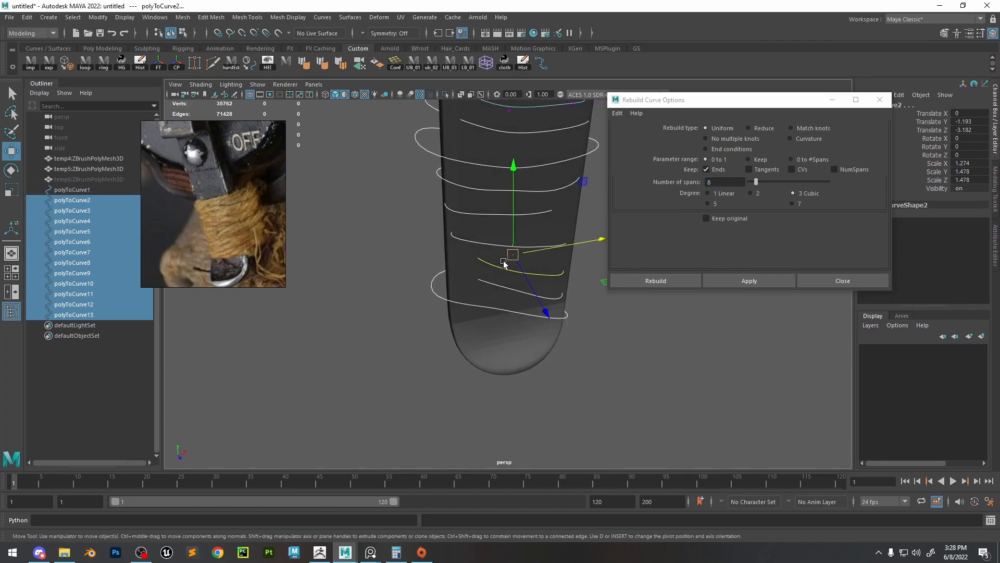
left_click(595, 315)
left_click(521, 291)
right_click_drag(417, 253, 344, 210)
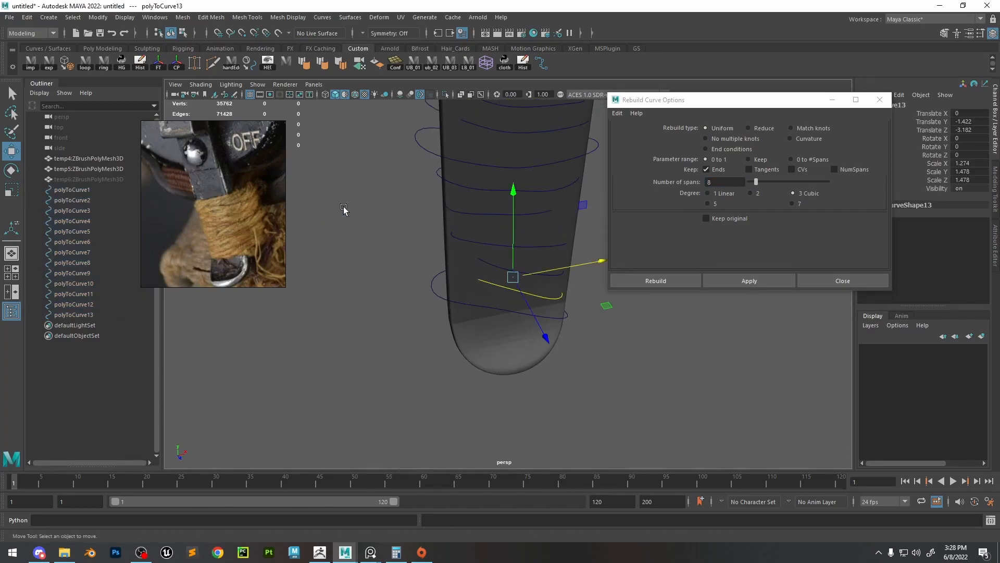
left_click_drag(435, 265, 431, 270)
left_click_drag(472, 279, 445, 266, "alt")
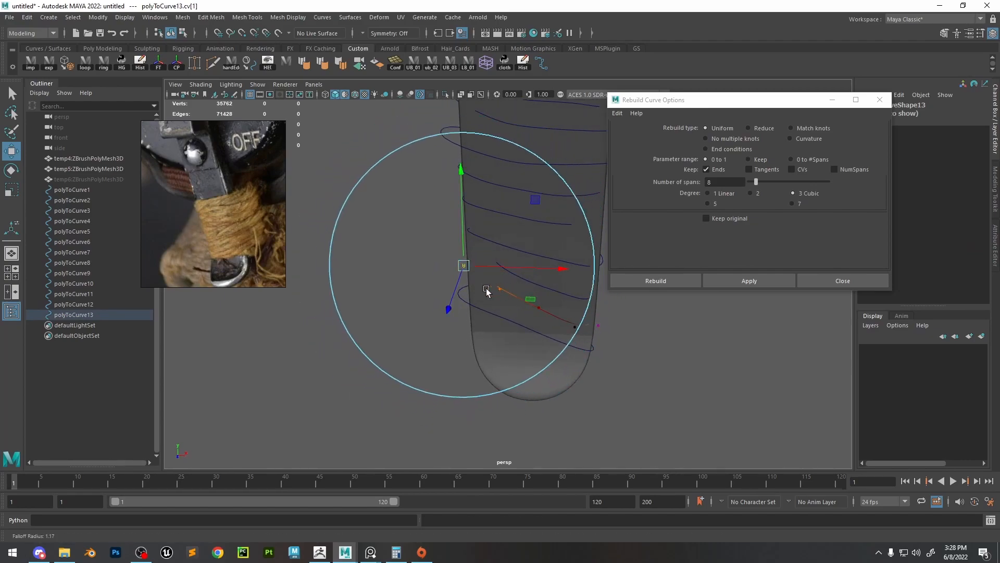
left_click_drag(521, 271, 496, 266)
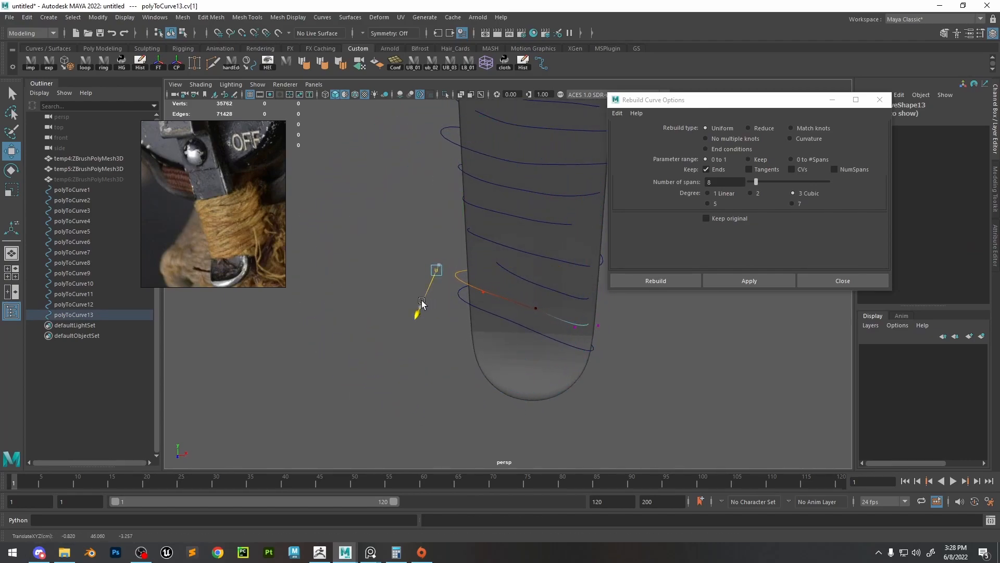
left_click_drag(422, 301, 421, 302)
middle_click_drag(548, 286, 540, 291, "alt")
left_click(541, 291)
right_click_drag(397, 224, 350, 213)
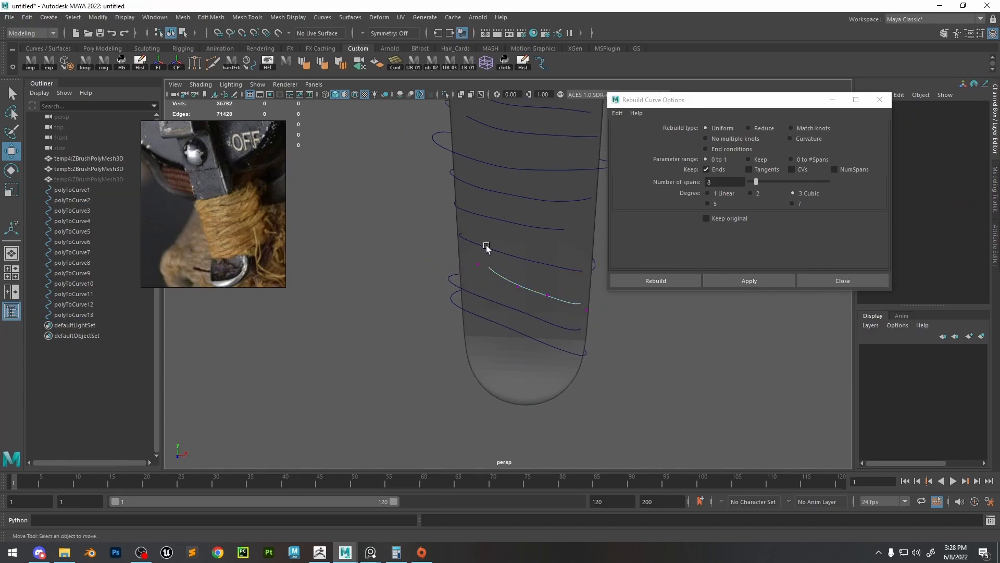
mouse_move(487, 249)
left_mouse_down("alt")
mouse_move(469, 267)
mouse_move(506, 230)
mouse_move(478, 282)
mouse_move(479, 253)
left_mouse_up("alt")
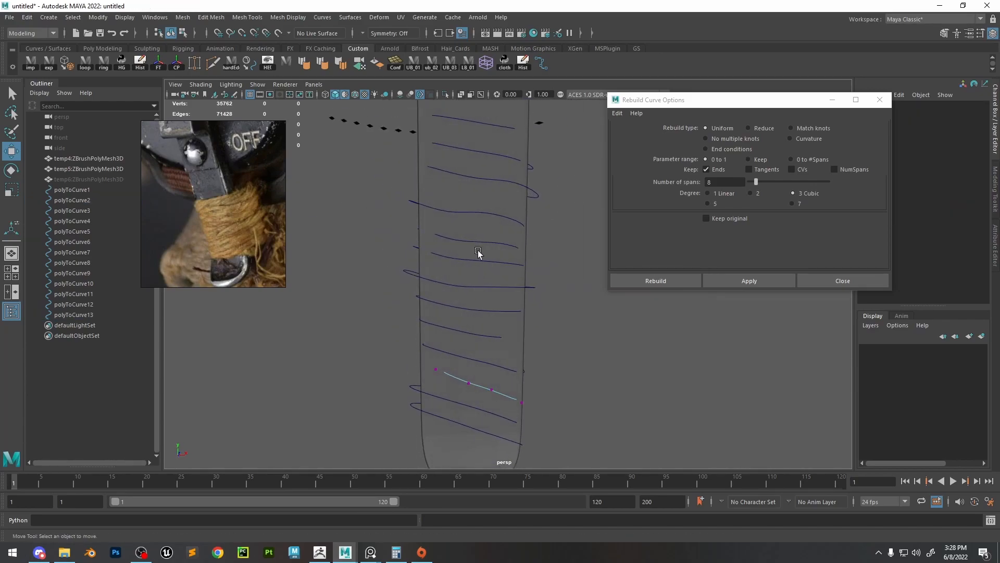
middle_click_drag(479, 253, 480, 293, "alt")
scroll(207, 221, "up", 3)
scroll(241, 196, "down", 3)
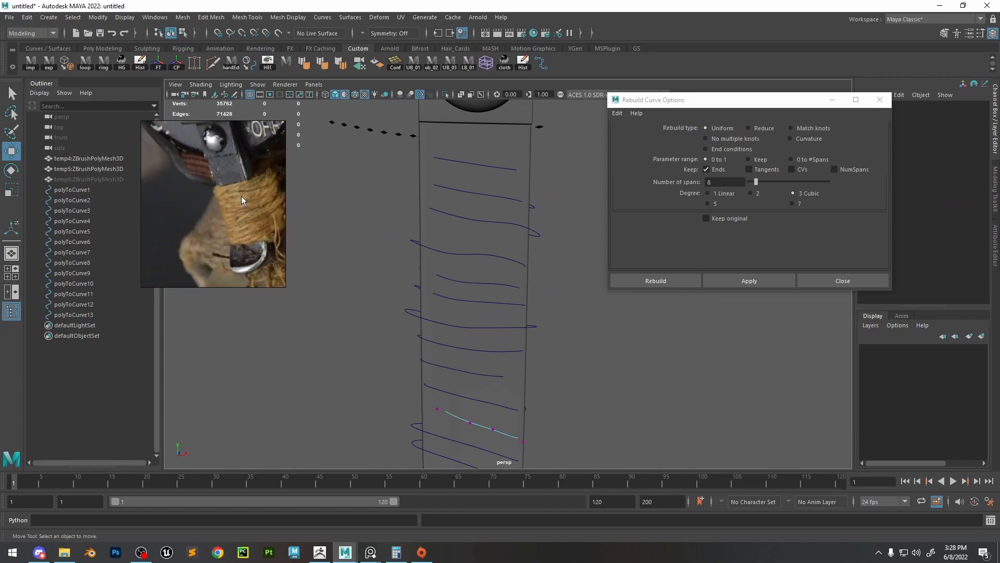
left_click(485, 196)
right_click_drag(556, 187, 495, 168)
left_click_drag(496, 168, 426, 185, "alt")
left_click(423, 186)
right_click_drag(496, 200, 600, 156)
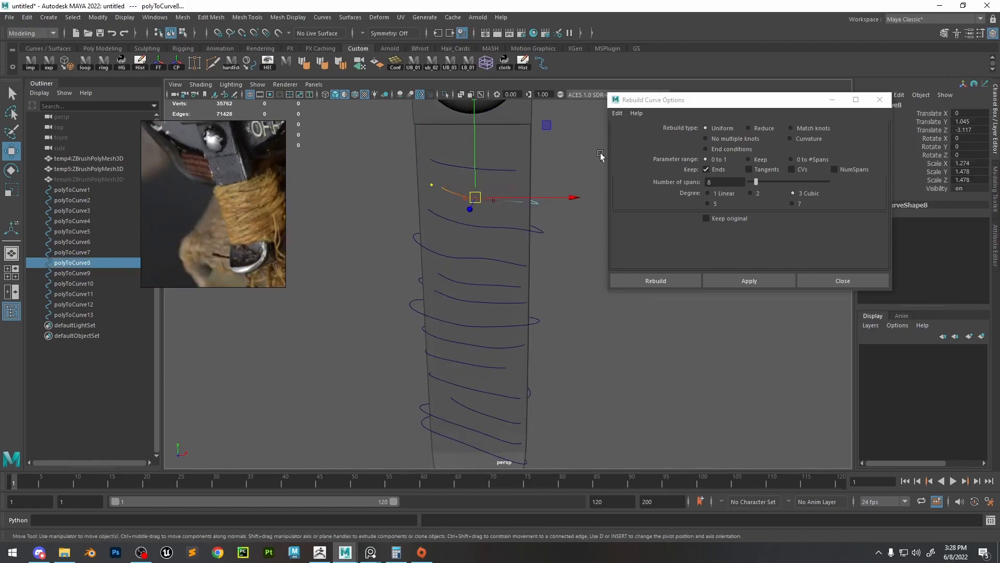
left_click(580, 189)
Close the curve rebuild options and group all thirteen ring curves, polyToCurve1 through polyToCurve13
scroll(546, 295, "down", 3)
left_click(879, 102)
left_click(880, 100)
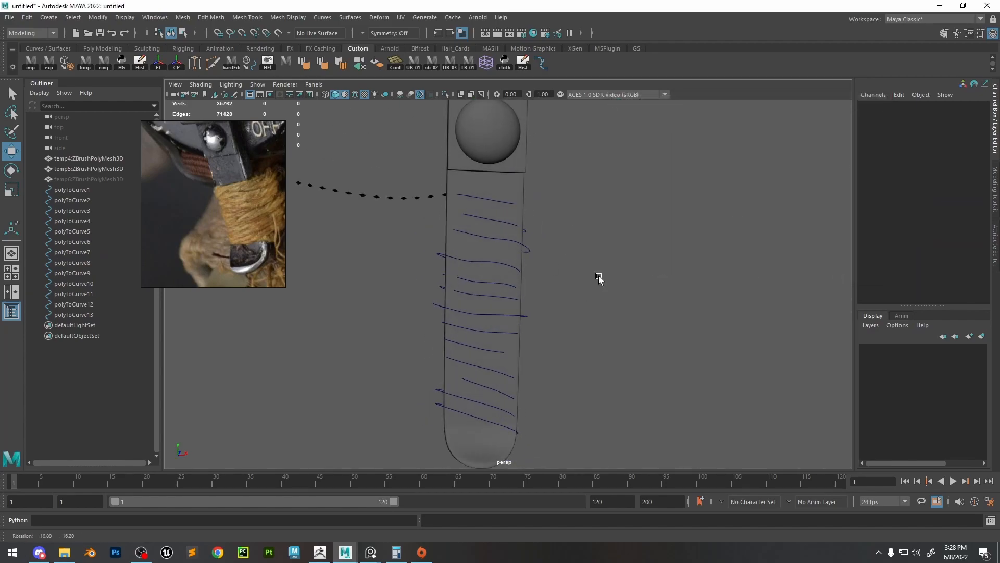
left_click(73, 314)
left_click(73, 189, "shift")
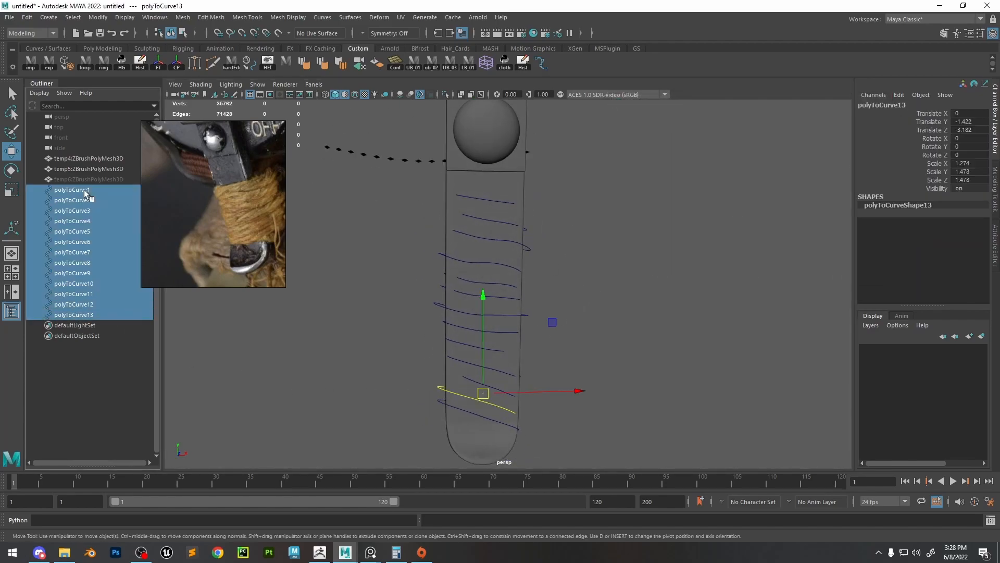
key("ctrl+g")
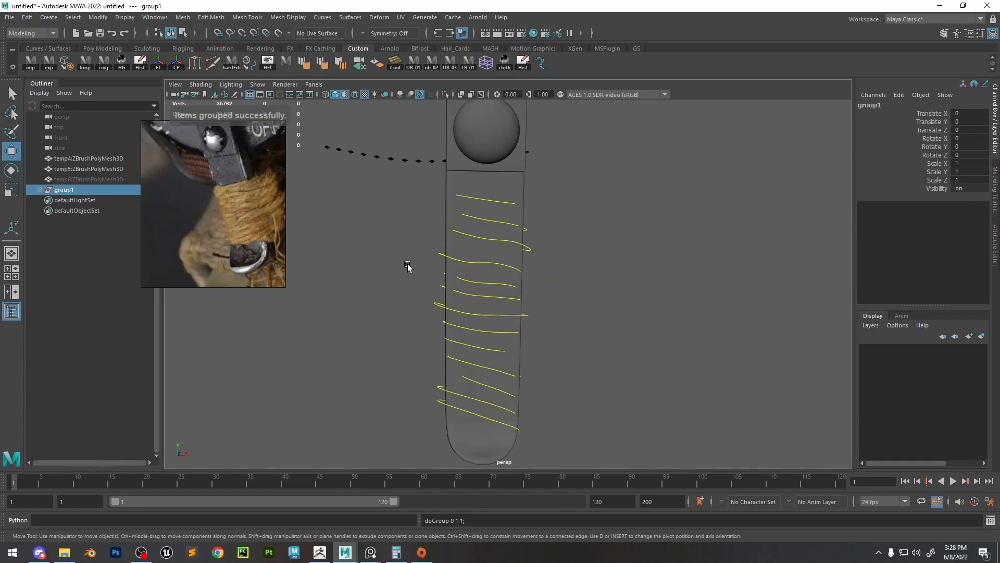
Move the ring group's pivot vertically to the middle of the curves on the latch bar
left_click(138, 67)
right_click_drag(693, 261, 523, 300, "alt")
key("d")
left_click_drag(506, 340, 503, 204)
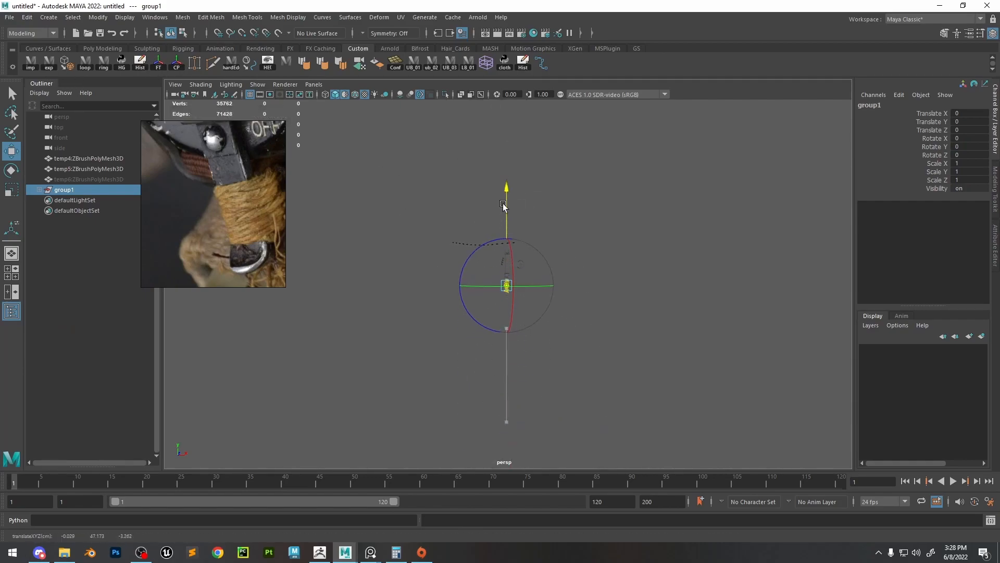
scroll(533, 292, "up", 15)
Duplicate the ring group and mirror the copy by setting its Scale X to -1
key("ctrl+d")
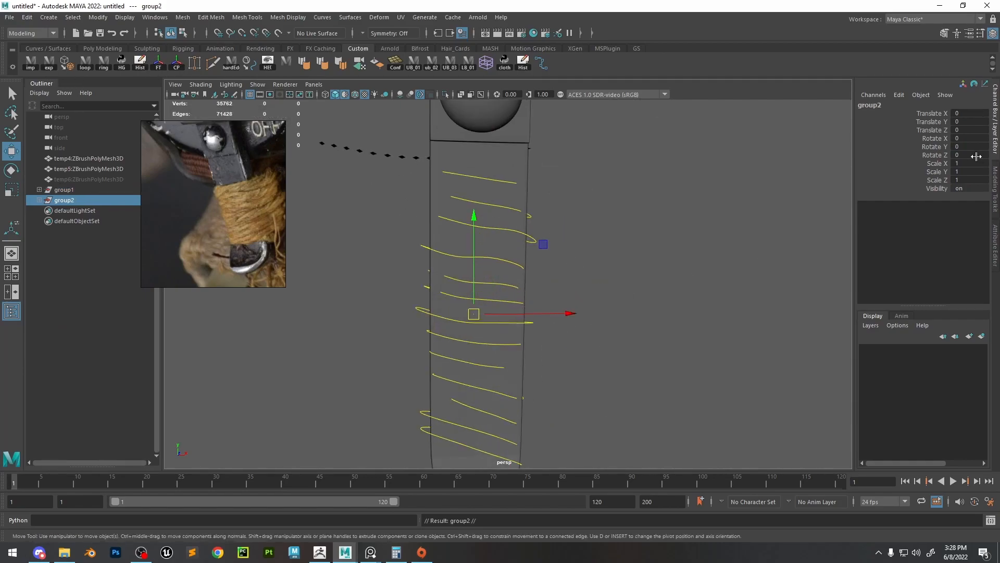
type("-1")
key("Return")
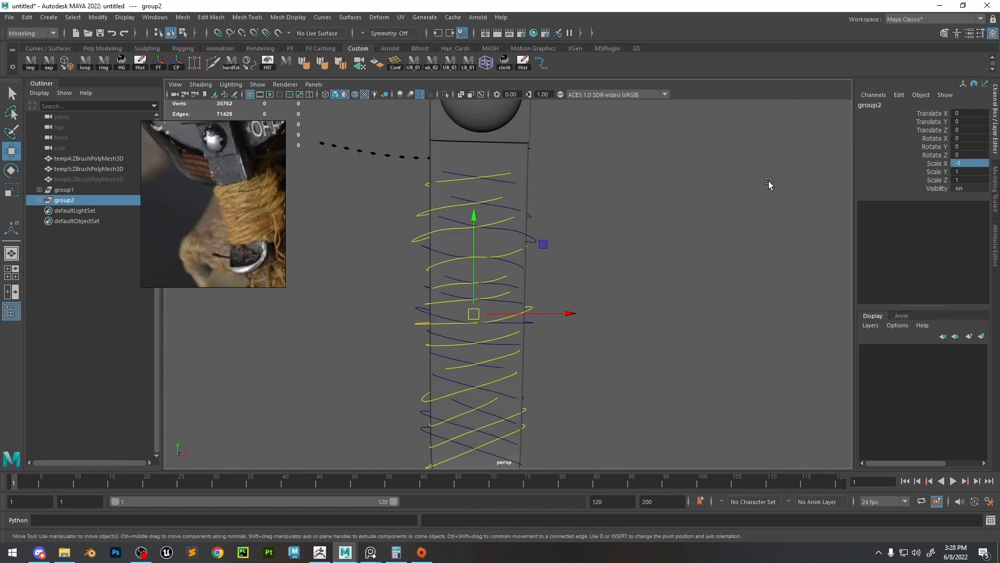
Offset the mirrored group by about 0.11 in X and 0.19 in Y, and compress it slightly in height
middle_click_drag(567, 297, 581, 268, "alt")
left_click_drag(570, 286, 579, 286)
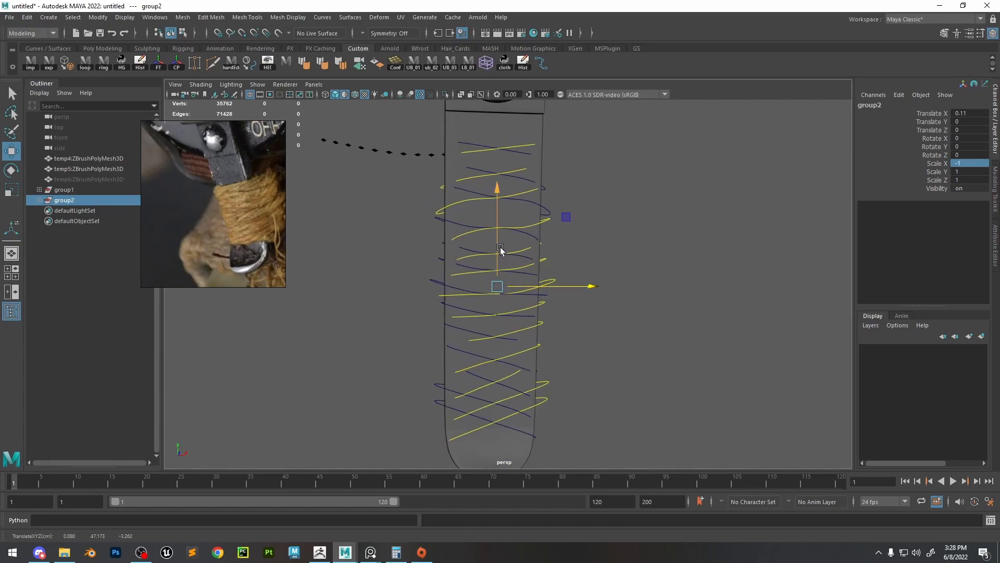
left_click_drag(500, 246, 501, 226)
left_click_drag(501, 227, 502, 227)
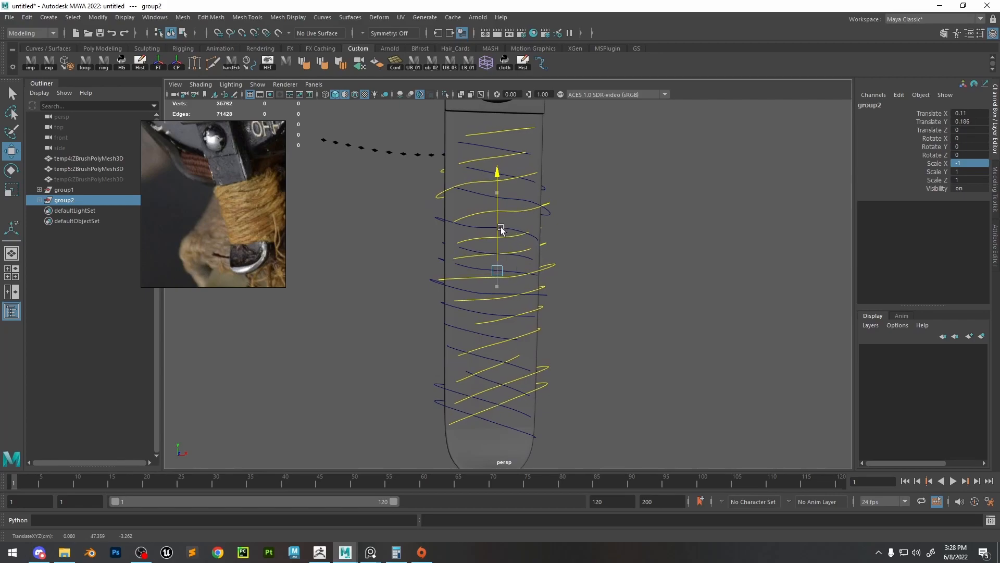
key("r")
left_click_drag(498, 193, 499, 198)
left_click(598, 297)
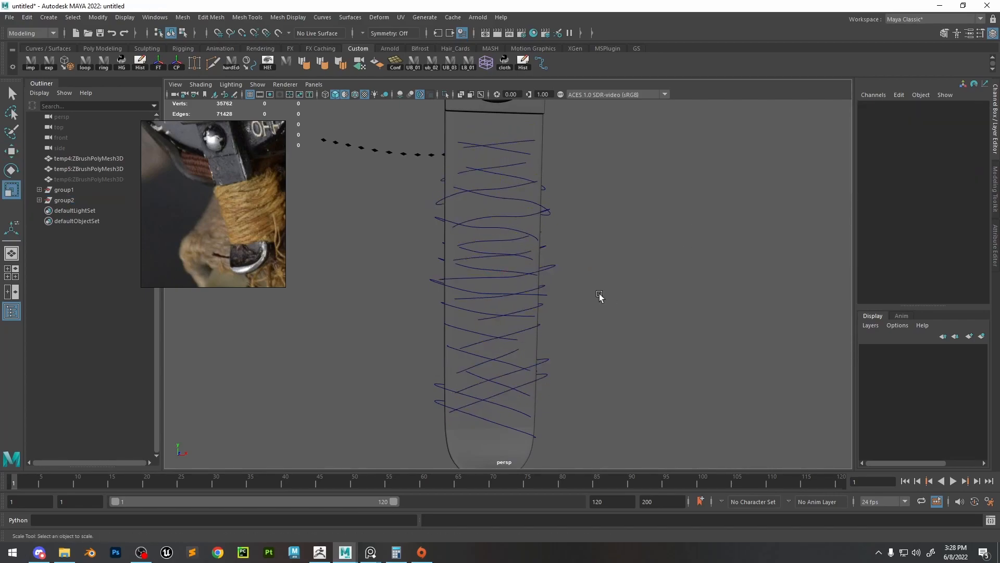
Duplicate the second-lowest mirrored ring, rotate the copy about 25.5 degrees in Z and shift it slightly
left_click(511, 374)
left_click(514, 373)
key("e")
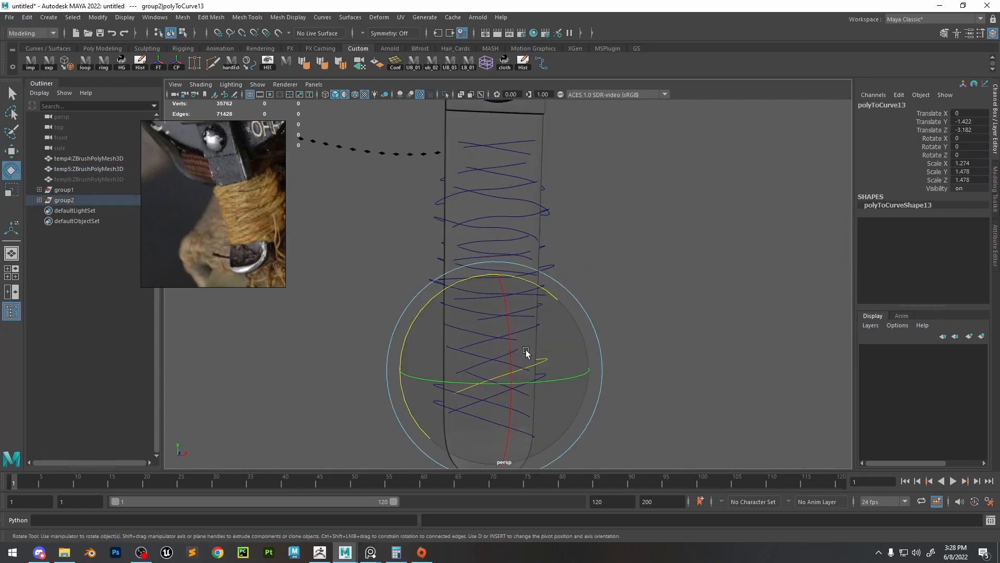
left_click_drag(543, 286, 569, 328)
key("w")
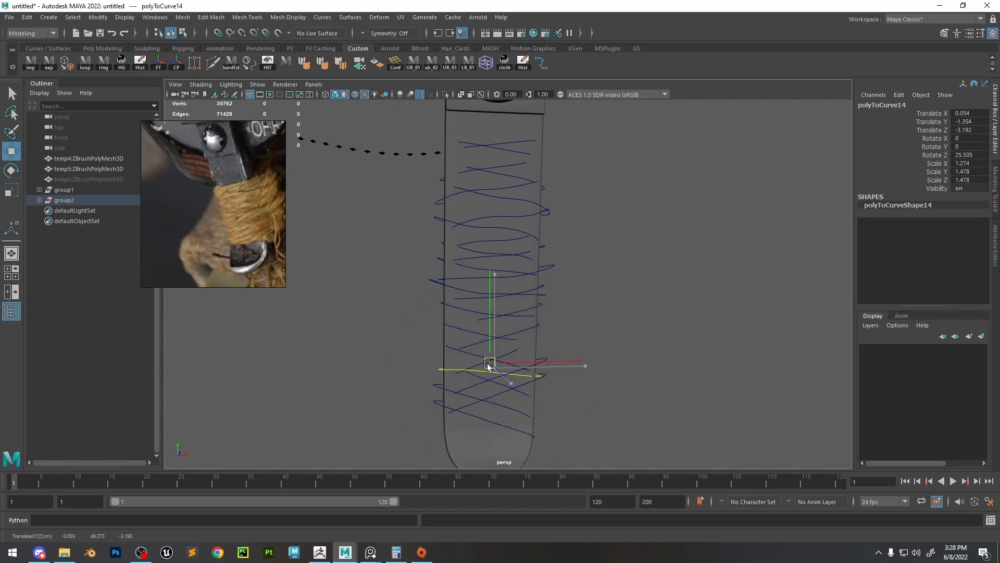
Duplicate a mirrored ring in the lower middle, raise the copy to about Y -0.63 and rotate it about 22.7 degrees in Z
left_click(511, 333)
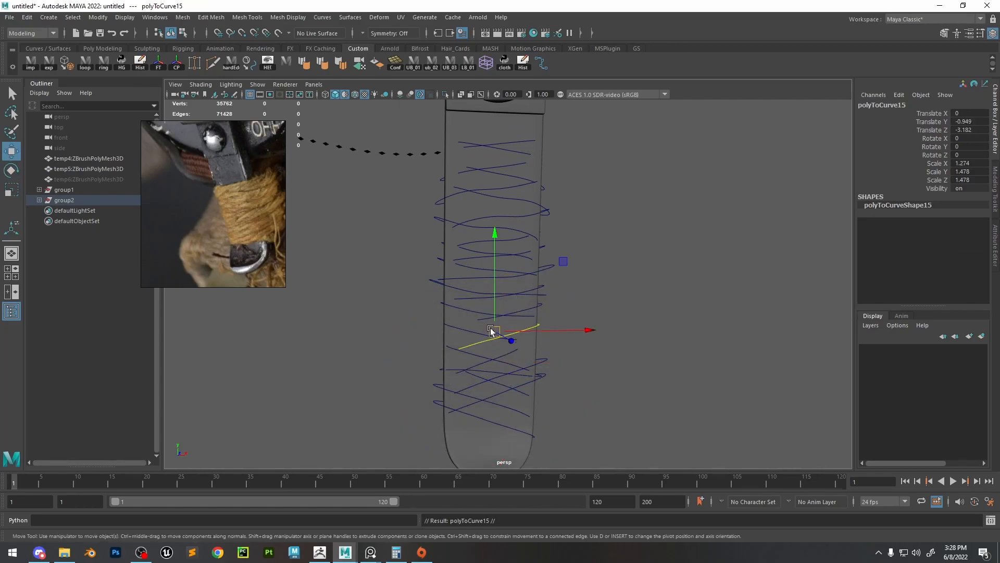
left_click(489, 312)
key("e")
left_click_drag(546, 220, 562, 258)
left_click_drag(500, 317, 530, 349, "alt")
key("w")
left_click_drag(494, 321, 538, 322)
key("e")
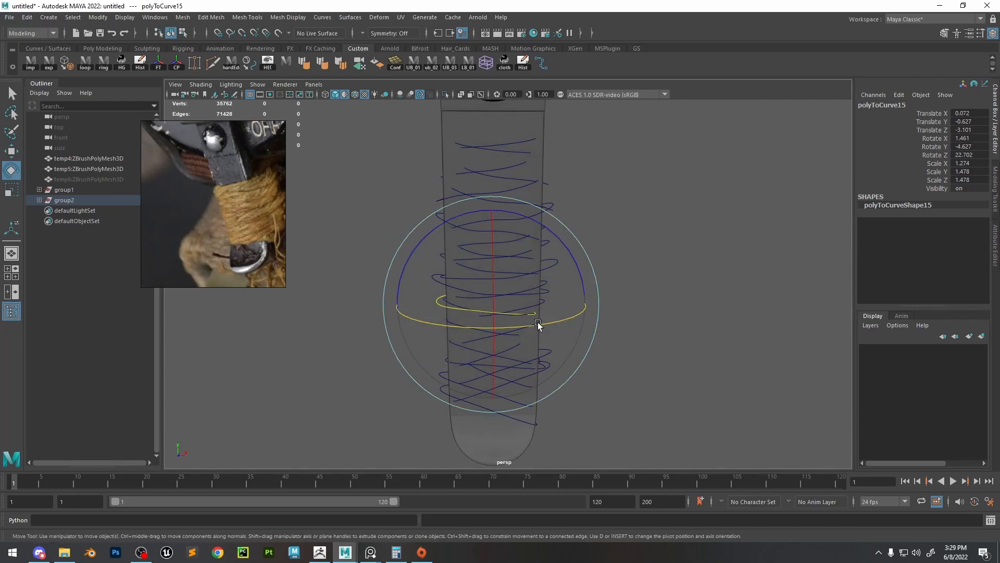
key("w")
Duplicate the third mirrored ring from the bar's upper end upward, rotate the copy about 10.3 degrees in Z and shift it sideways
middle_click_drag(566, 258, 577, 297, "alt")
left_click(502, 234)
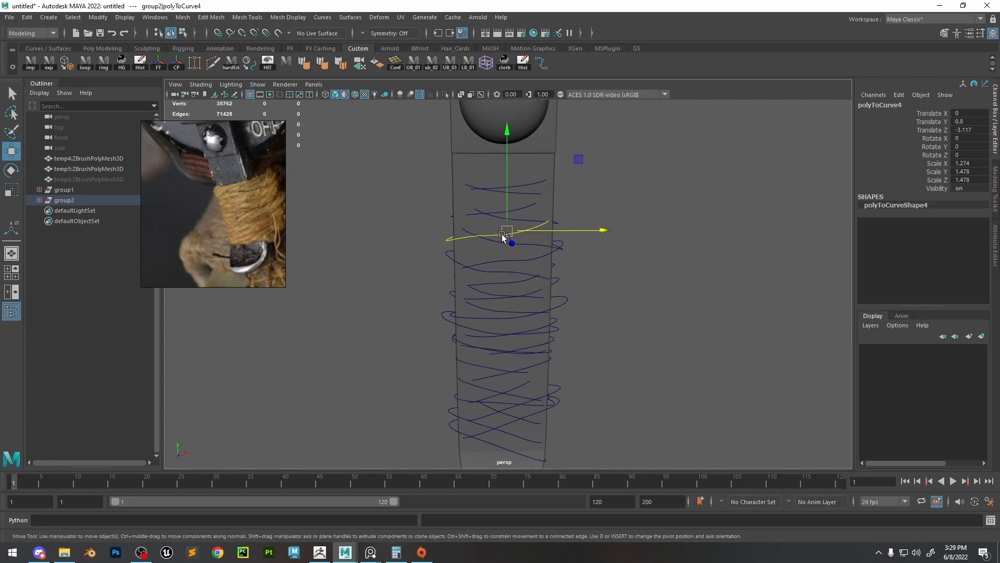
left_click_drag(507, 220, 507, 180, "shift")
key("e")
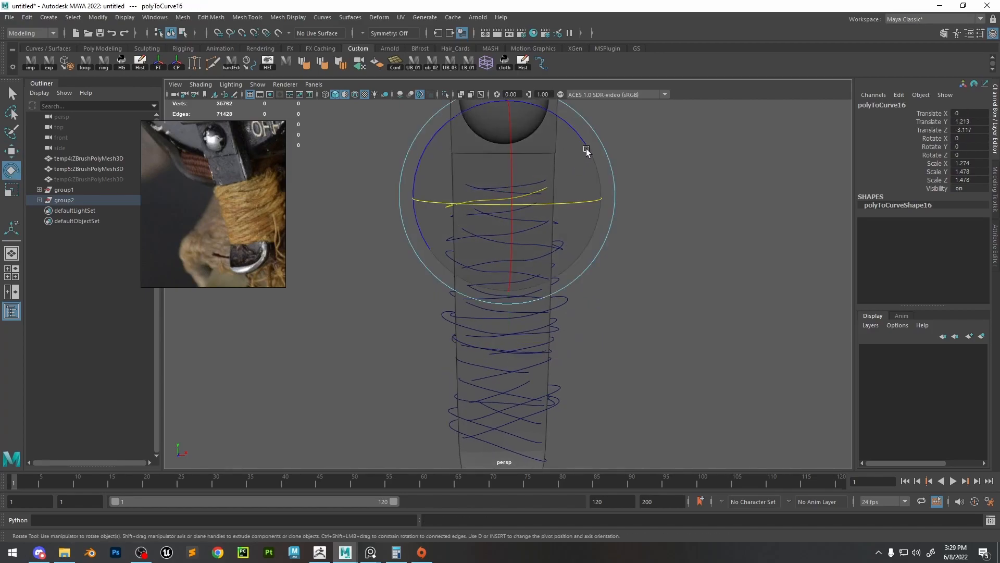
left_click_drag(586, 148, 589, 165)
key("w")
left_click_drag(528, 198, 554, 198)
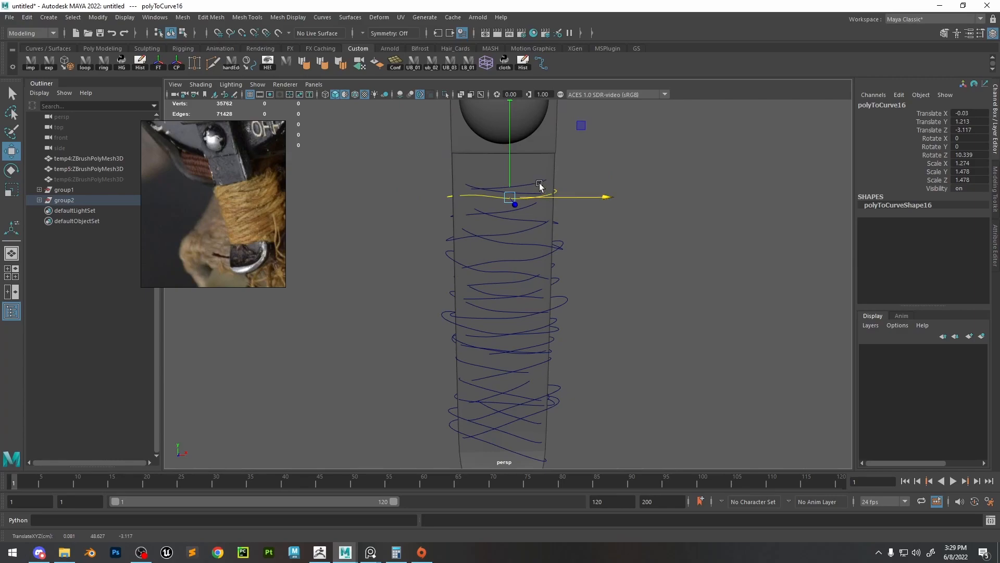
Widen the topmost mirrored ring to a Scale X of about 1.63 and rotate it to adjust its slant
left_click(539, 183)
key("r")
left_click_drag(454, 188, 430, 191)
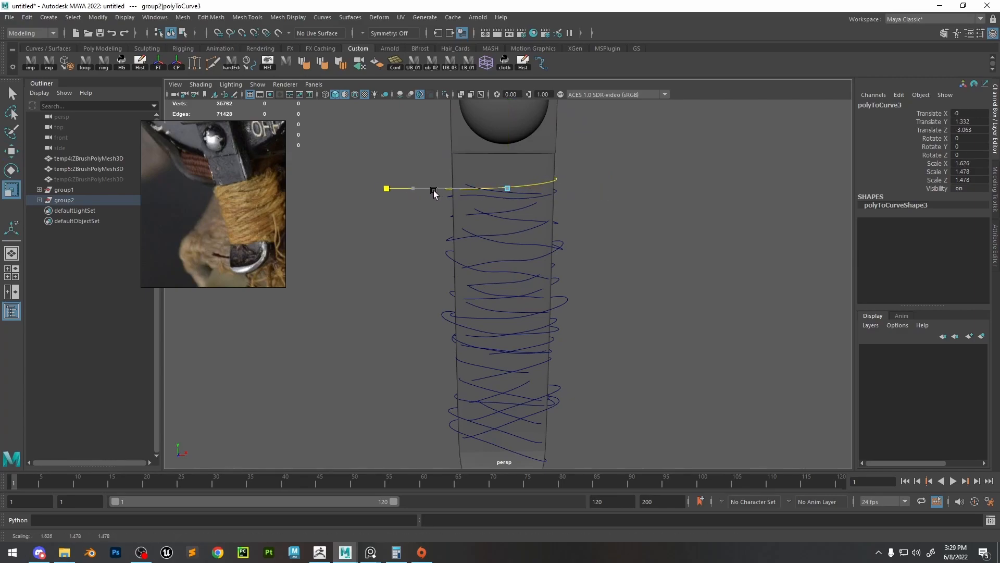
key("e")
left_click_drag(582, 143, 502, 277)
key("w")
Duplicate a mid-bar mirrored ring, raise the copy to about Y 0.52, rotate it about 10.6 degrees in Z and shift it sideways
left_click(507, 308)
left_click(508, 253)
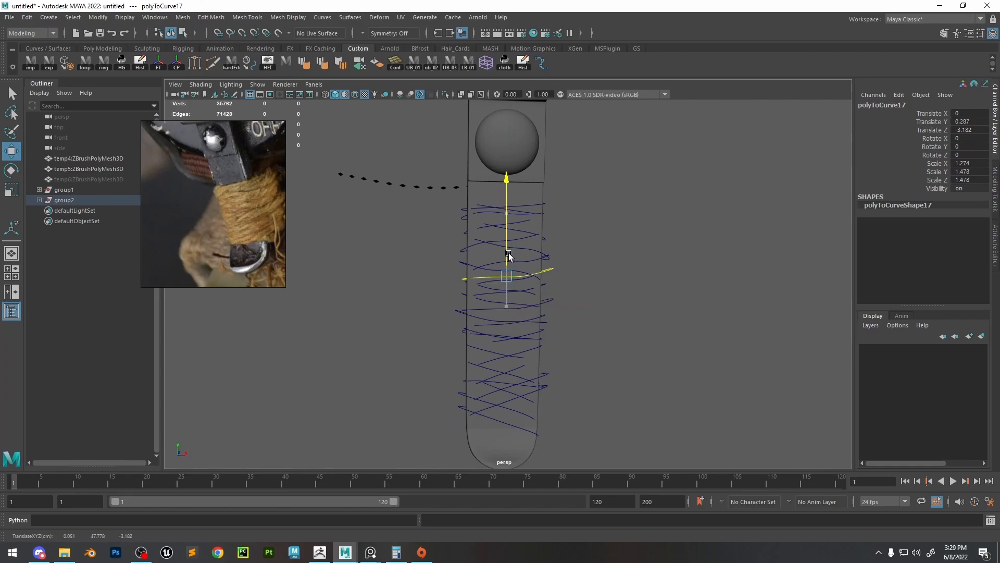
key("e")
left_click_drag(590, 195, 580, 220)
key("w")
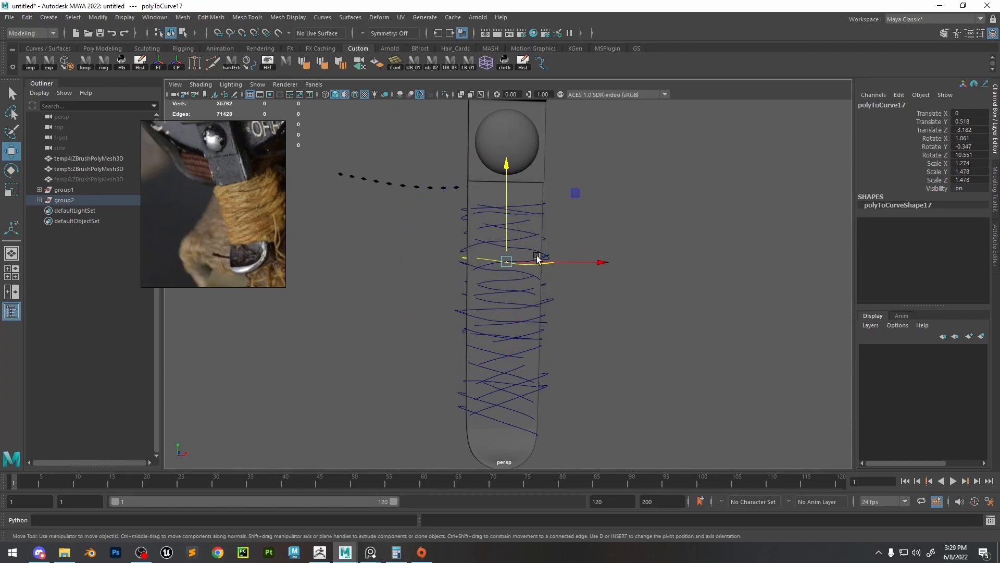
left_click(538, 258)
key("ctrl+z")
left_click_drag(555, 263, 560, 263)
left_click_drag(503, 274, 554, 318, "alt")
key("e")
key("w")
Duplicate the newly rotated ring down to the lower end of the binding, then rotate and scale the copy around the bar
key("ctrl+d")
left_click_drag(505, 246, 495, 393)
middle_click_drag(549, 428, 529, 386, "alt")
right_click_drag(528, 386, 555, 391, "alt")
left_click_drag(555, 393, 551, 392)
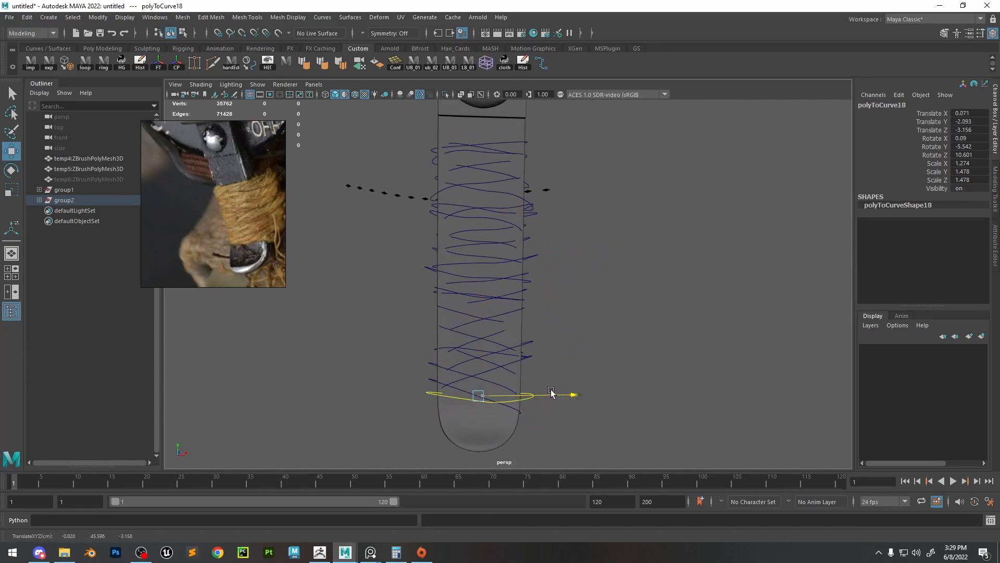
key("e")
left_click_drag(483, 396, 410, 381)
key("r")
left_click_drag(554, 394, 495, 387)
key("w")
Rotate, move and scale the lowest original ring to flatten its steep slant near the bar's rounded end
left_click(522, 411)
key("e")
key("w")
key("r")
left_click(543, 386)
left_click(525, 393)
Rotate the second-lowest original ring to reduce its slant and nudge it into place on the bar
left_click(489, 385)
key("w")
key("e")
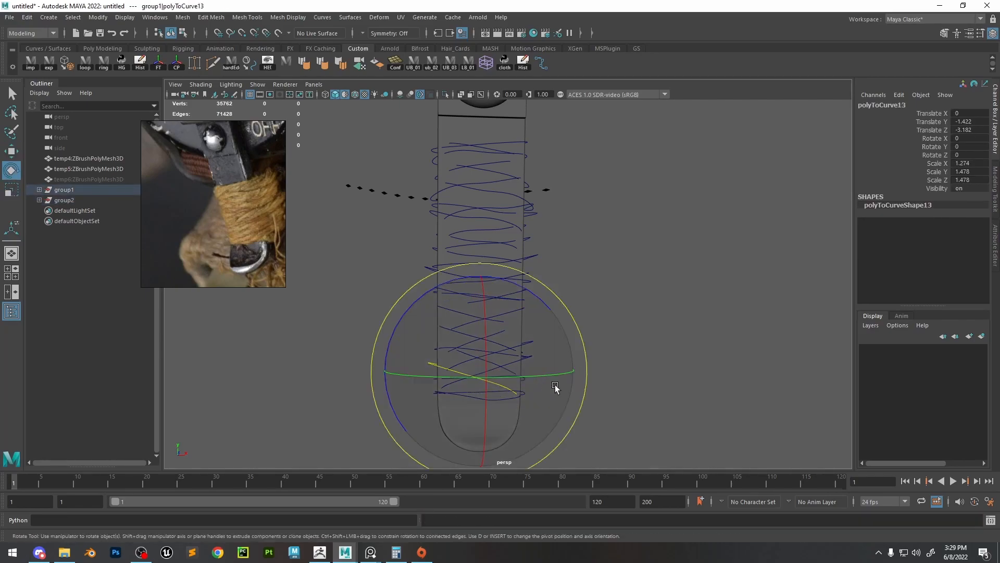
left_click_drag(556, 386, 556, 370)
key("w")
left_click_drag(480, 371, 484, 375)
Tilt the mirrored mid-bar ring polyToCurve7 about -28.5 degrees in X and move it down to fill the gap
left_click(508, 286)
left_click(532, 258)
key("e")
left_click_drag(492, 223, 495, 195)
key("w")
left_click_drag(483, 263, 483, 276)
left_click_drag(528, 240, 545, 272, "alt")
key("e")
key("w")
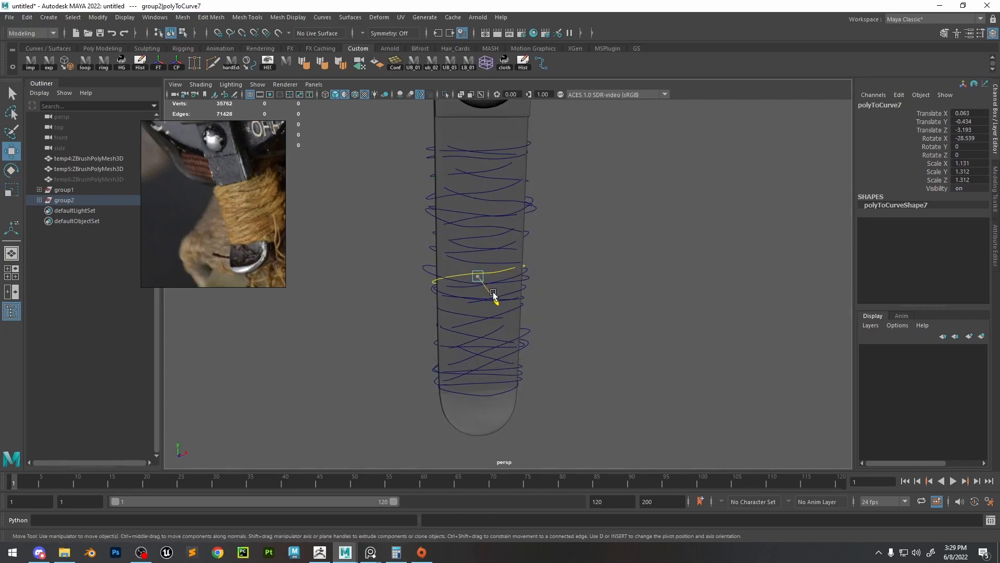
left_click(542, 234)
Unhide the mesh temp6:ZBrushPolyMesh3D to show it beside the rope-wrapped latch bar
scroll(523, 177, "down", 5)
left_click_drag(523, 177, 407, 264, "alt")
scroll(407, 265, "up", 4)
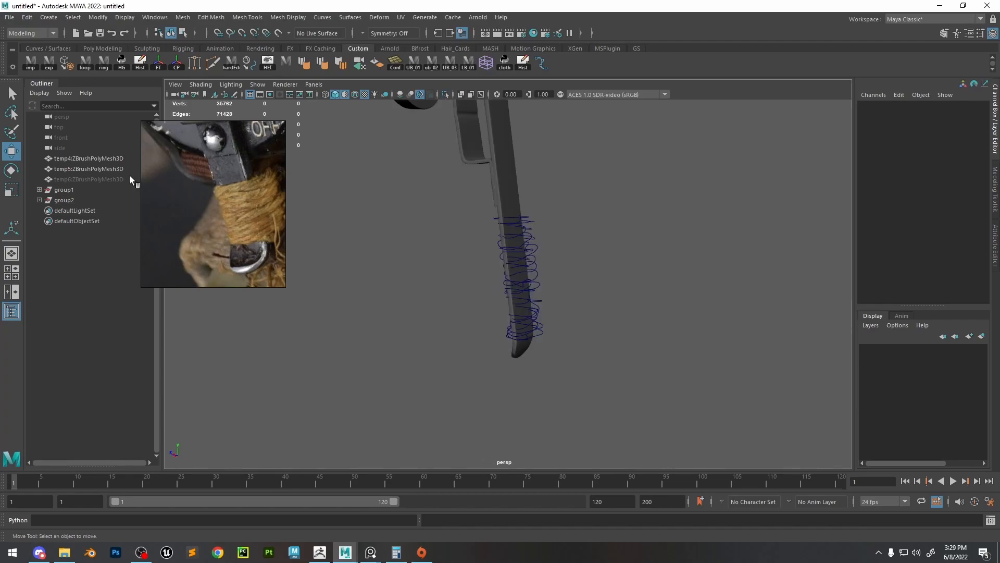
left_click(79, 181)
key("shift+h")
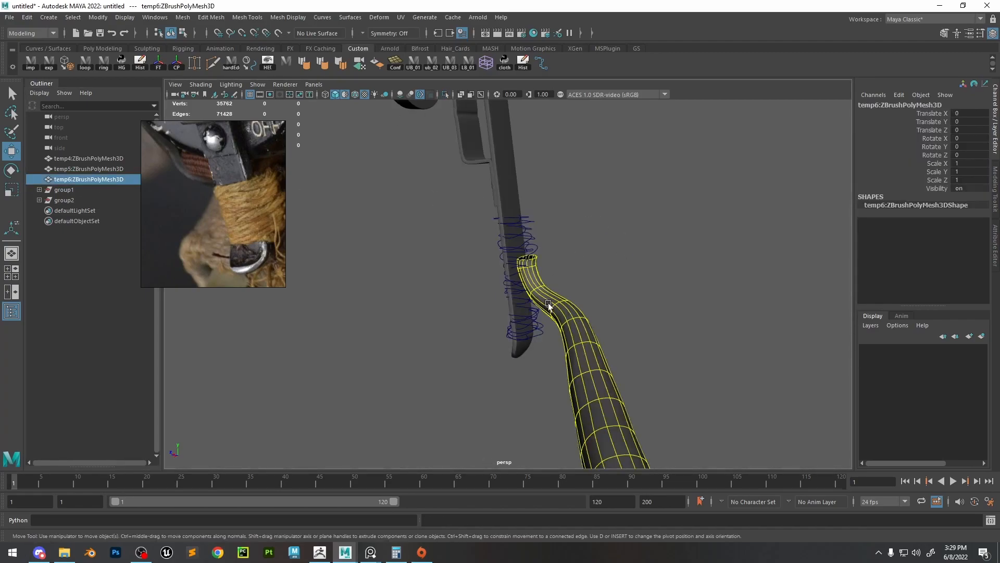
Switch the long curved tube mesh to edge component editing
left_click_drag(548, 305, 644, 221, "alt")
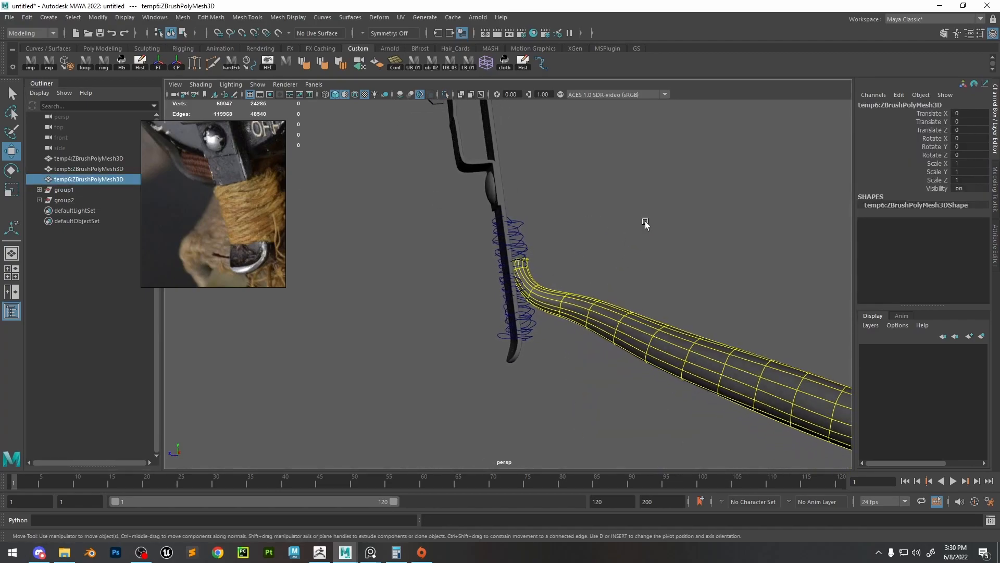
right_click_drag(632, 243, 634, 161)
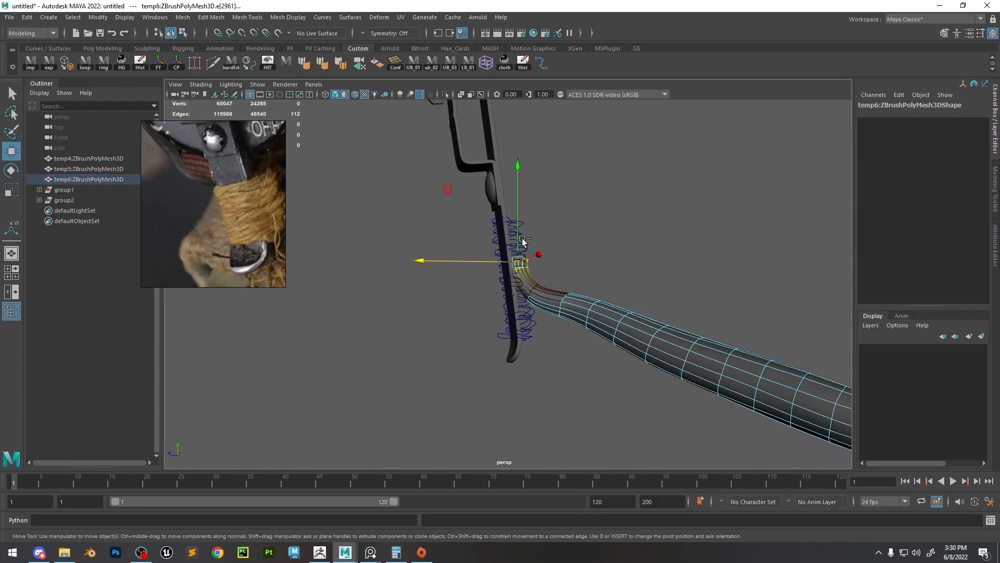
left_click_drag(519, 239, 522, 197)
key("ctrl+z")
key("b")
key("ctrl+z")
left_click(578, 252)
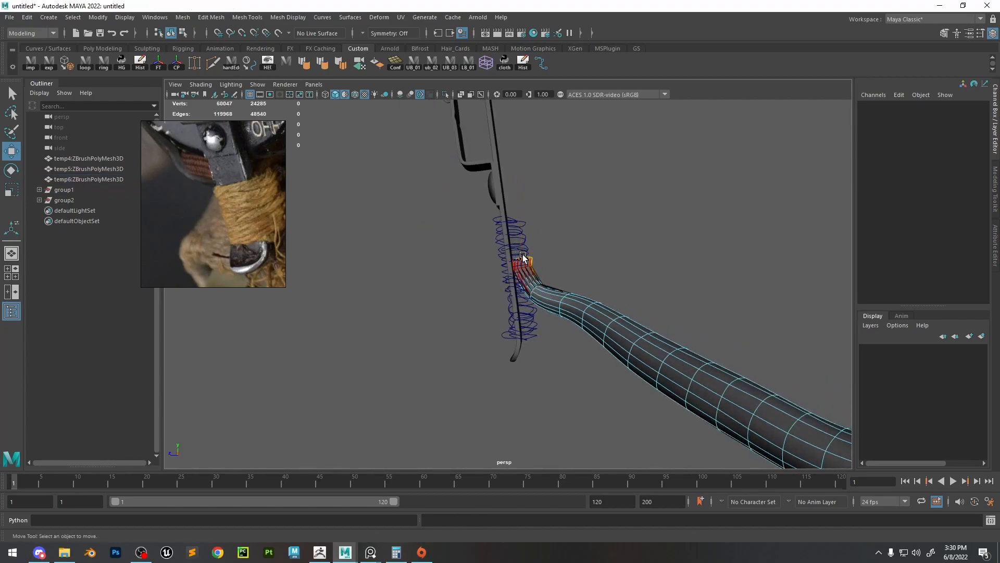
Extrude the tube's open end edge loop up along the back of the strip and lower the loop at the bend
double_click(527, 259)
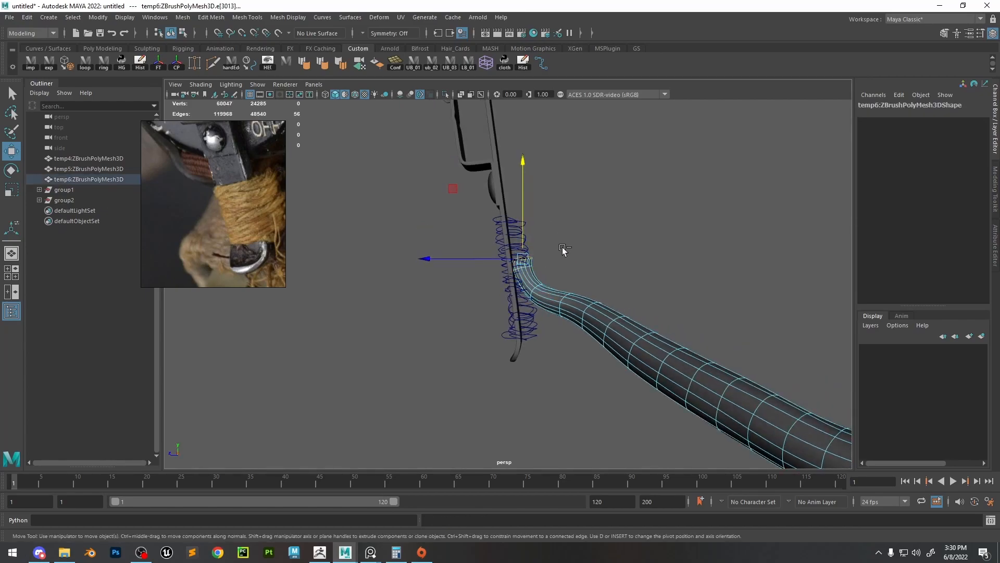
key("ctrl+e")
key("w")
left_click_drag(520, 231, 512, 358)
double_click(531, 287)
key("b")
left_click_drag(634, 330, 523, 315, "alt")
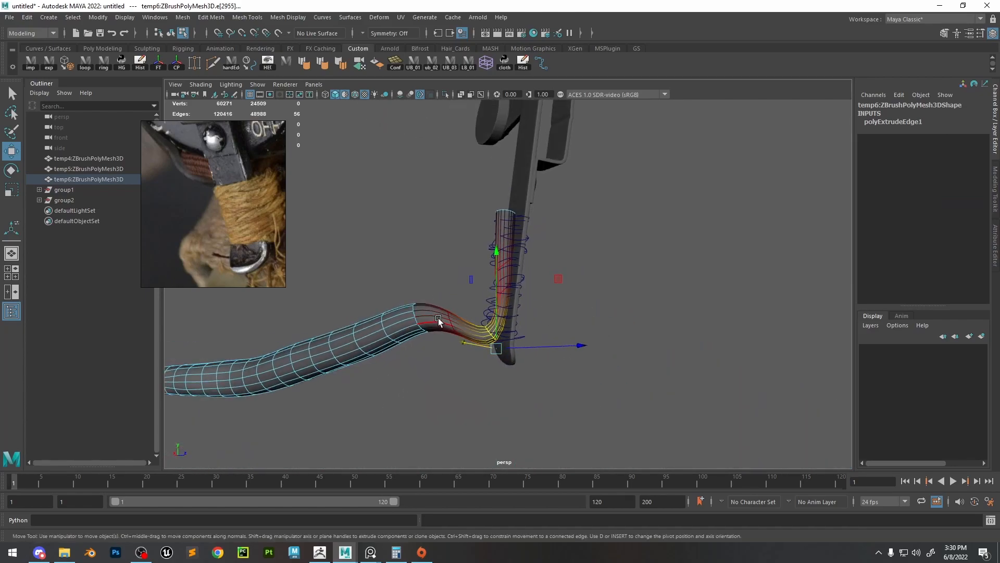
Move the tube's edge loop beside the bend lower and apply Edit Edge Flow to the neighbouring loop
key("b")
left_click(417, 319)
left_click_drag(418, 317, 426, 341)
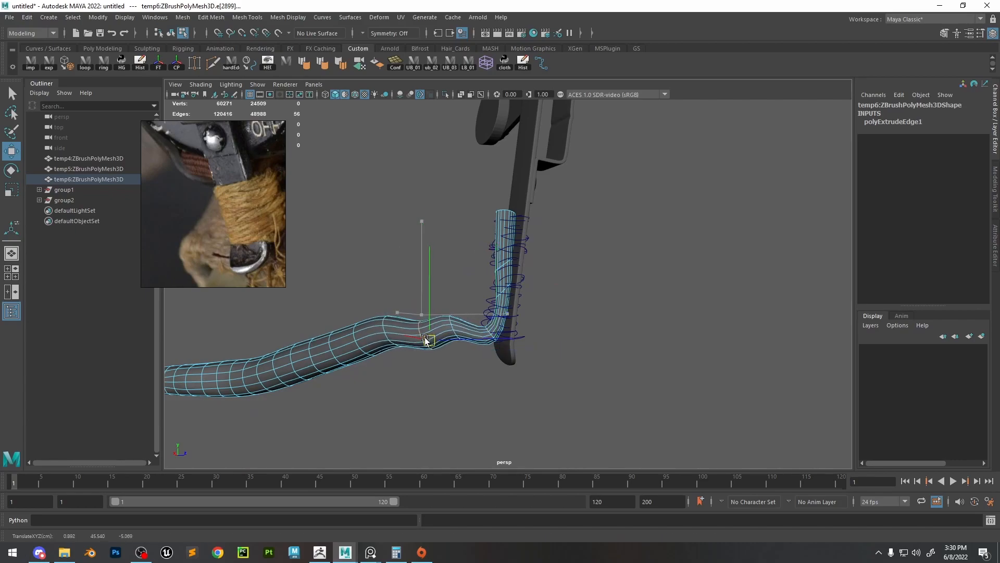
double_click(451, 326)
right_click_drag(456, 329, 438, 431, "shift")
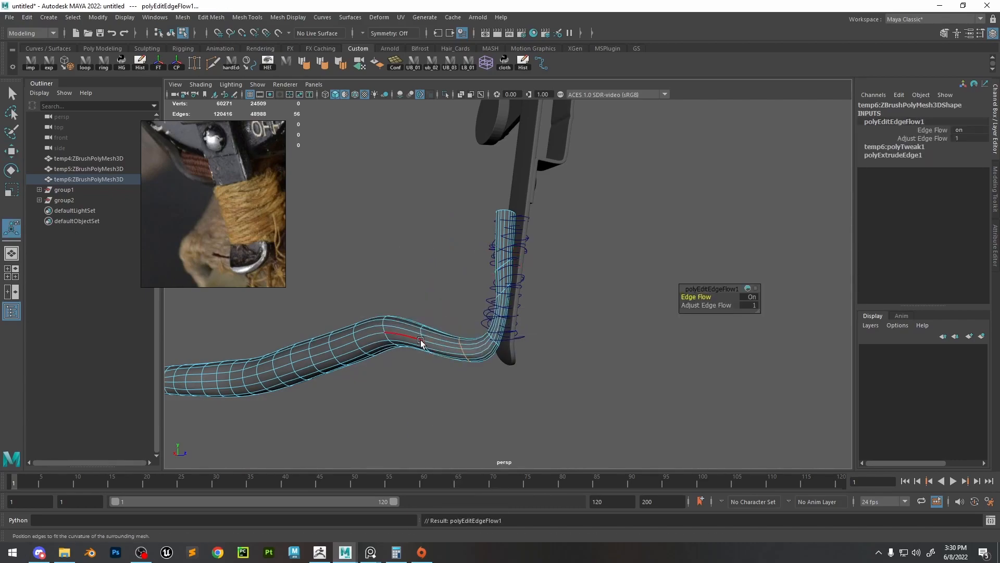
Repeat Edit Edge Flow on the remaining loops around the tube's bend, then return to object mode with nothing selected
key("1")
double_click(421, 340)
key("g")
key("g")
key("g")
key("g")
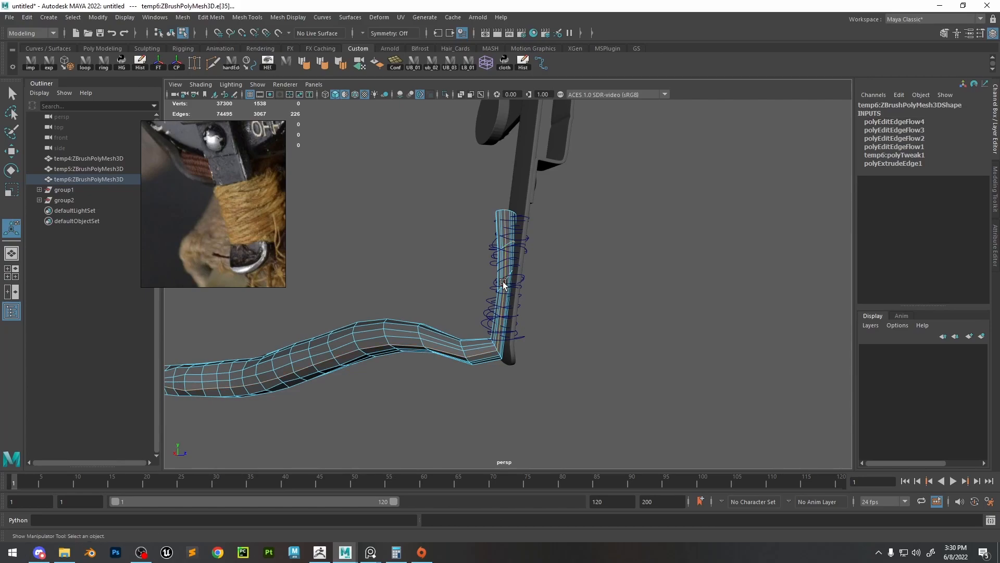
left_click_drag(503, 281, 553, 279, "alt")
key("w")
key("F8")
left_click(586, 287)
Select only the curves wrapped around the strip, leaving the strip, bolt and tube meshes out of the selection
scroll(555, 239, "down", 5)
left_click_drag(555, 239, 526, 217, "alt")
right_click_drag(526, 217, 592, 297, "alt")
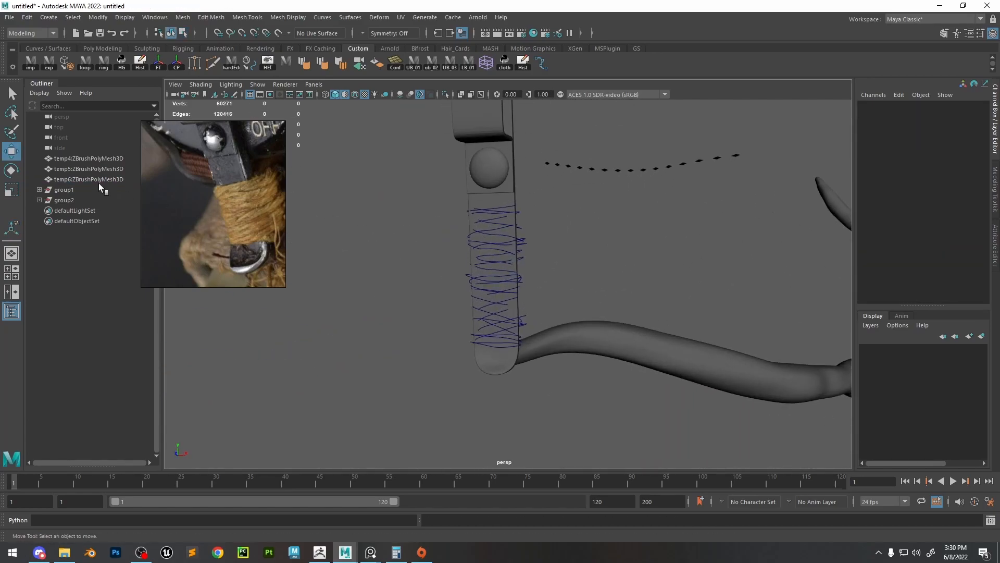
left_click_drag(441, 210, 530, 223, "alt")
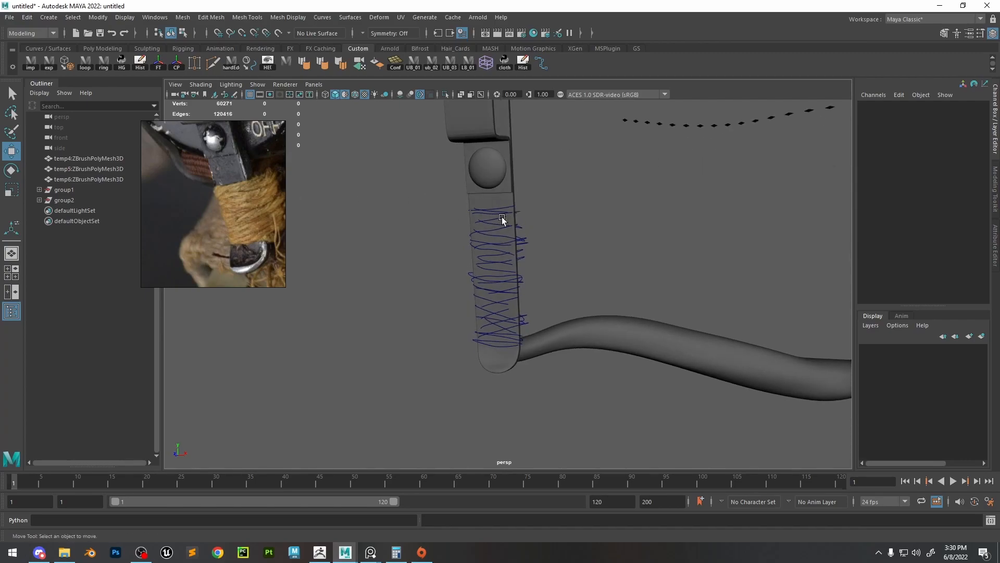
left_click_drag(551, 170, 437, 366)
left_click_drag(673, 247, 487, 373, "ctrl")
left_click(506, 369, "ctrl")
key("ctrl+z")
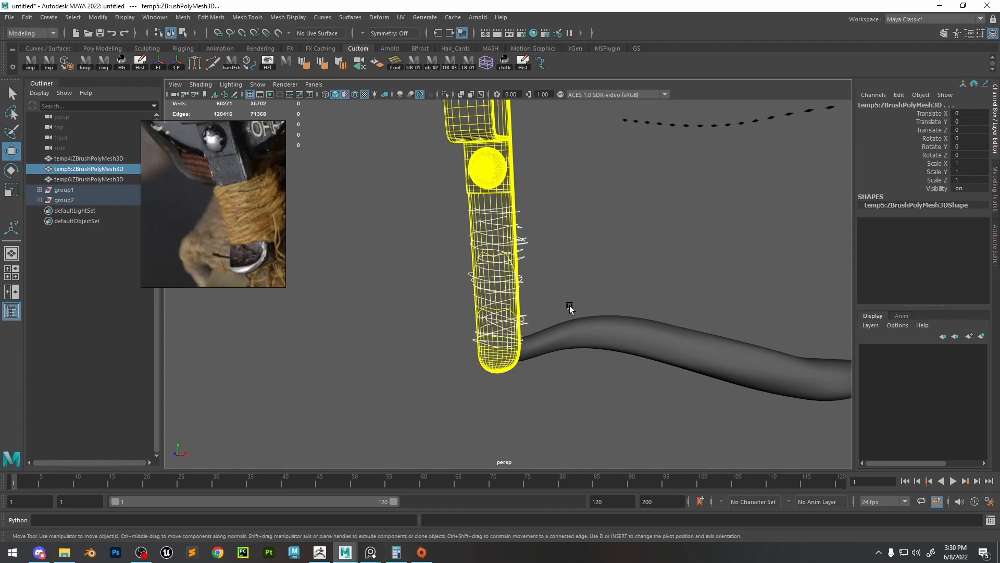
left_click_drag(501, 150, 493, 154, "ctrl")
middle_click_drag(543, 175, 501, 170, "alt")
right_click_drag(502, 169, 519, 202, "alt")
Save the scene to the Desktop as kk
key("ctrl+s")
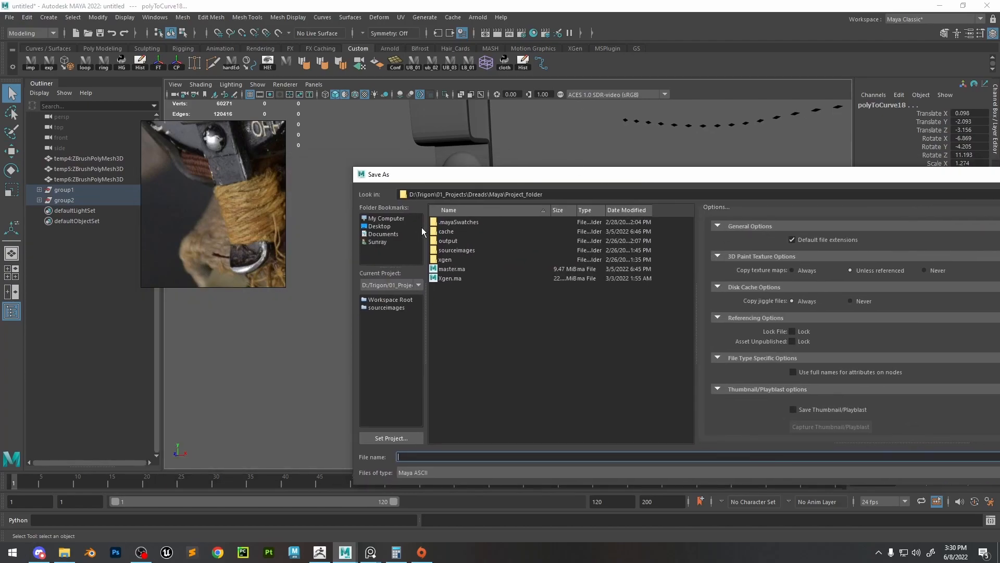
left_click(535, 456)
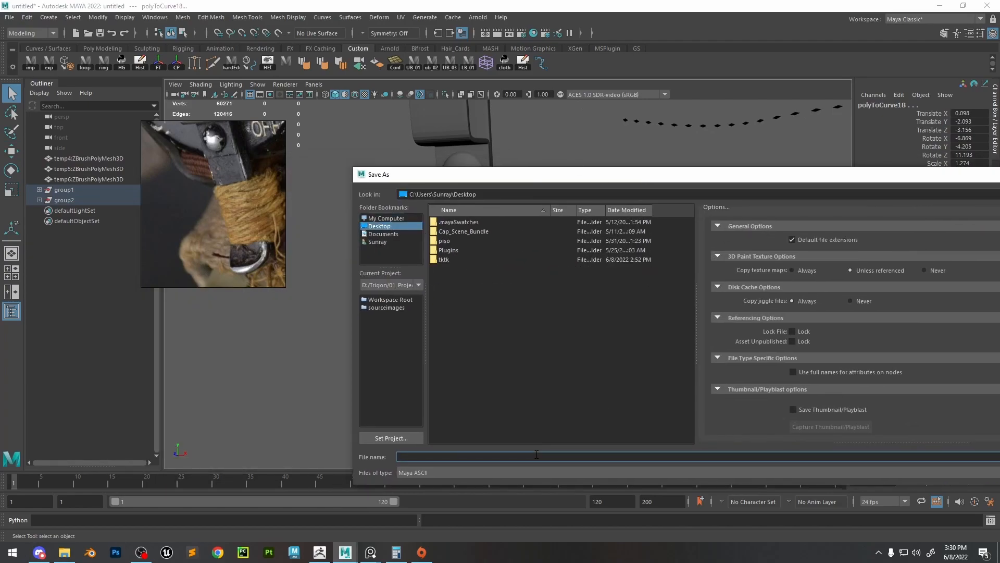
type("kk")
key("Return")
key("w")
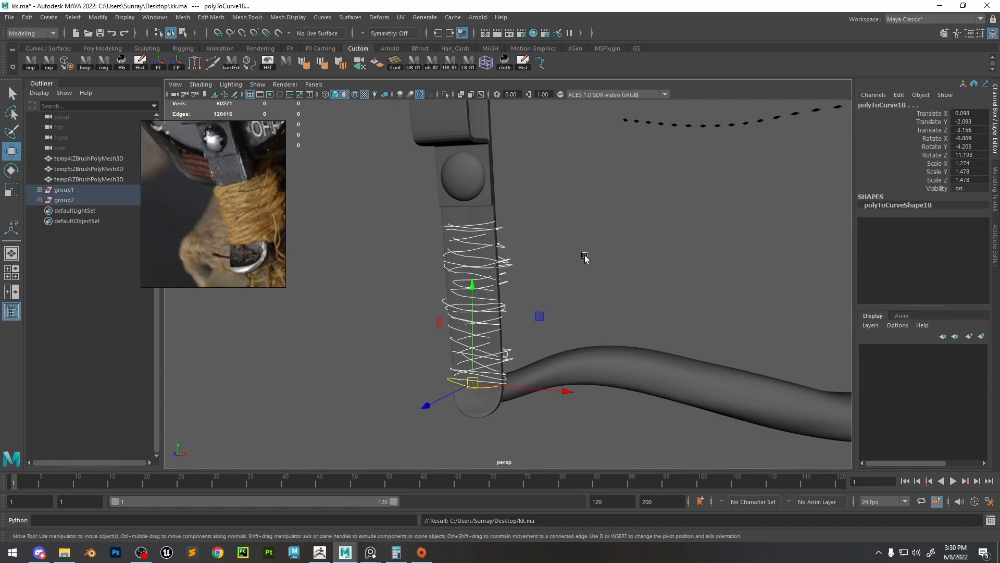
Create a sweep mesh from the selected wrap curves
right_click_drag(587, 258, 663, 268, "alt")
left_click(10, 17)
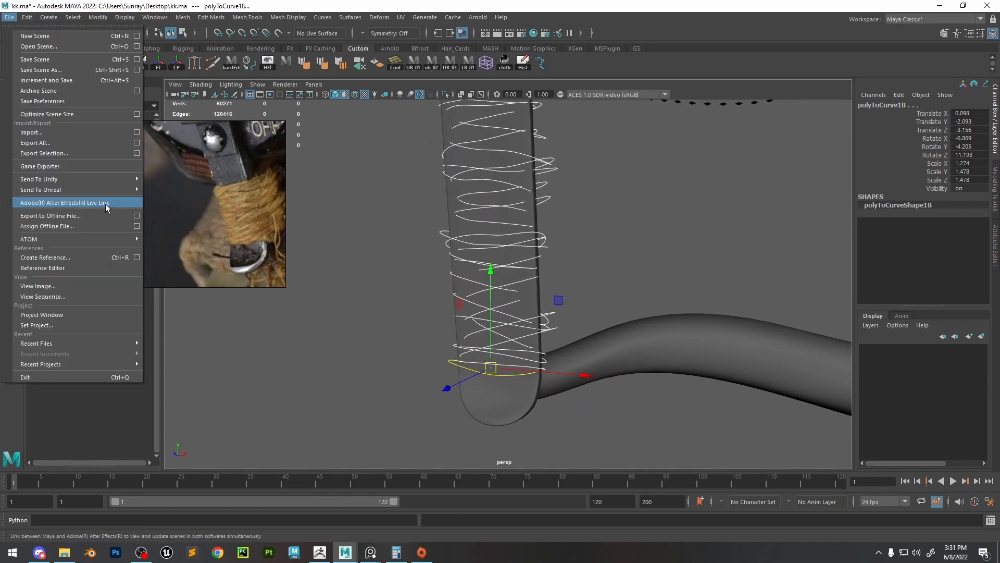
mouse_move(78, 179)
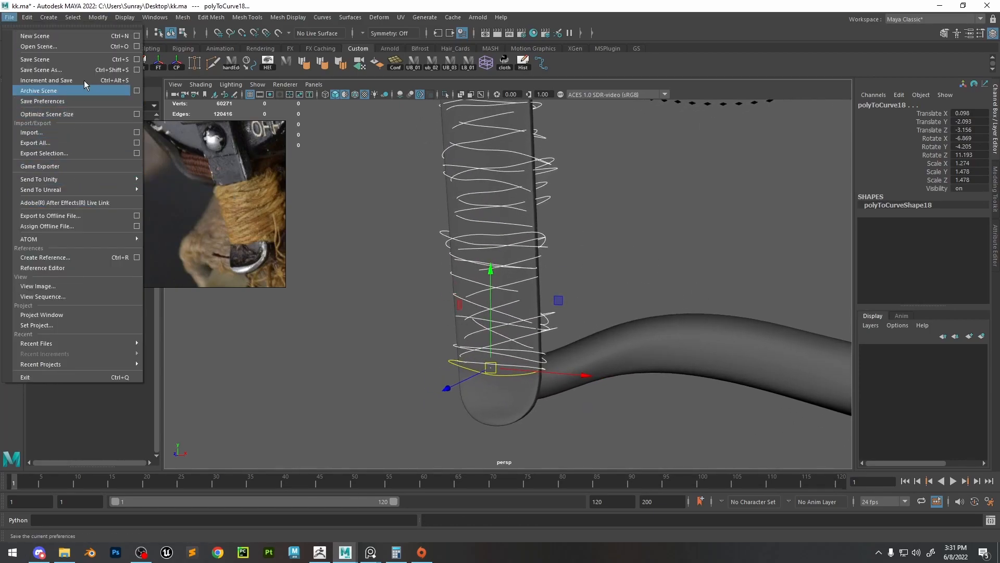
mouse_move(53, 20)
left_click(89, 109)
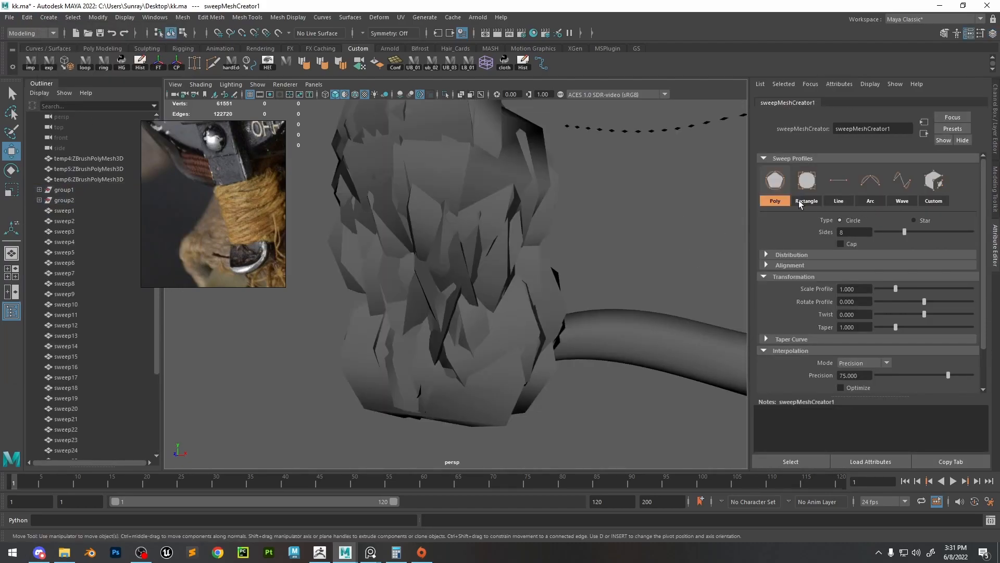
Set the sweep's profile scale to 0.083 and its interpolation mode to Start to End
right_click_drag(695, 275, 645, 214, "alt")
middle_click_drag(645, 214, 695, 246, "alt")
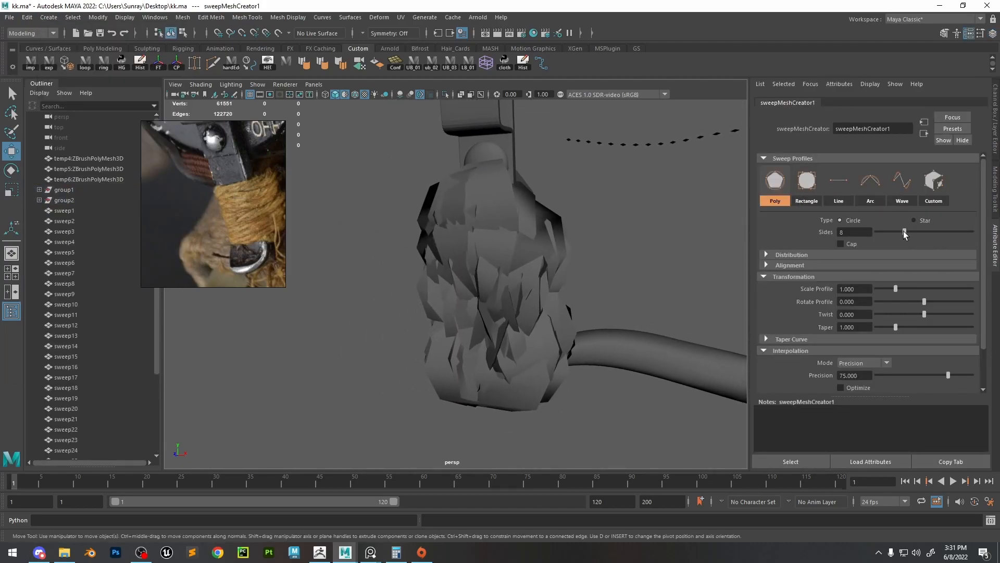
left_click_drag(896, 289, 879, 295)
left_click(866, 363)
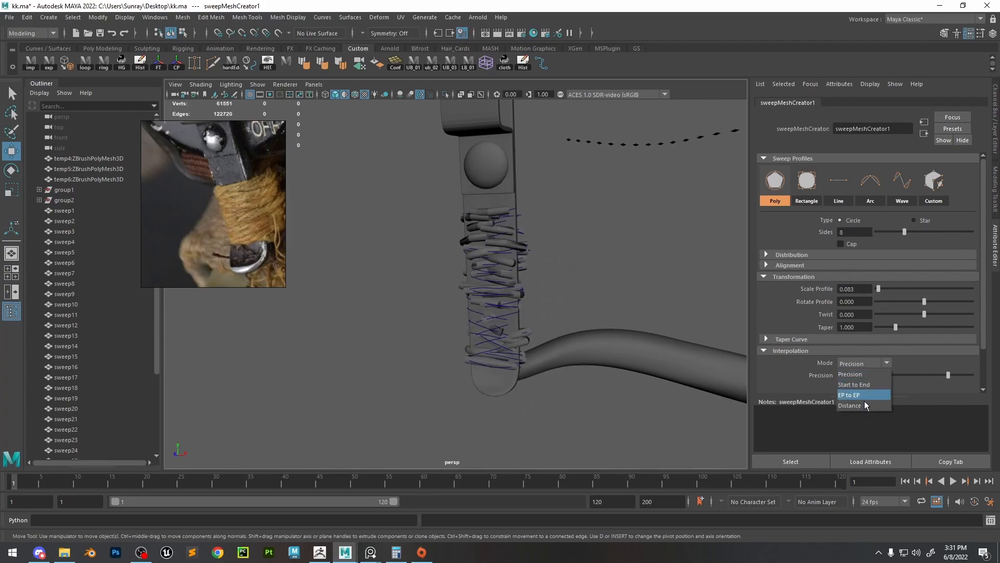
left_click(861, 388)
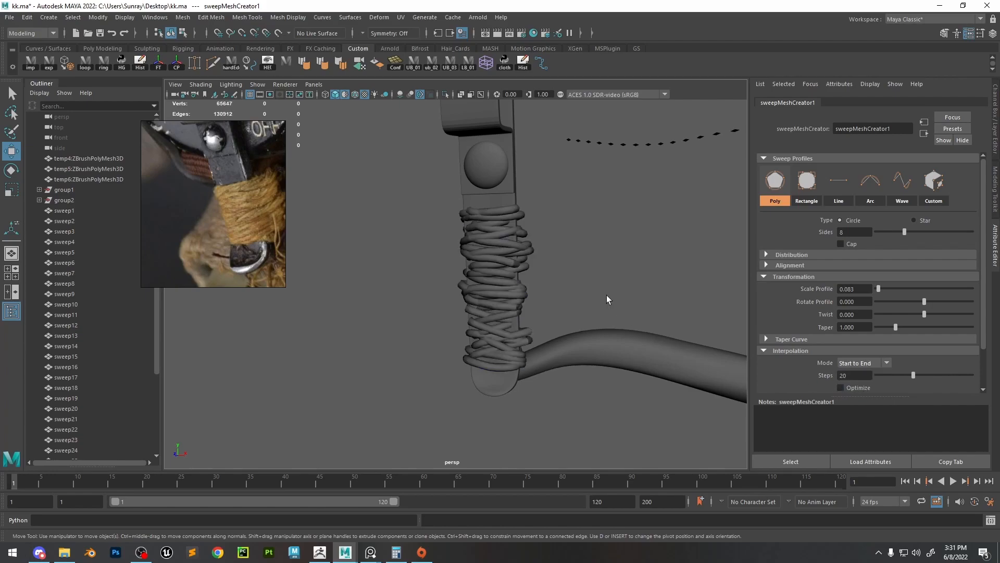
Raise the sweep's interpolation steps to 44 and reduce its profile scale to 0.055
scroll(607, 297, "up", 5)
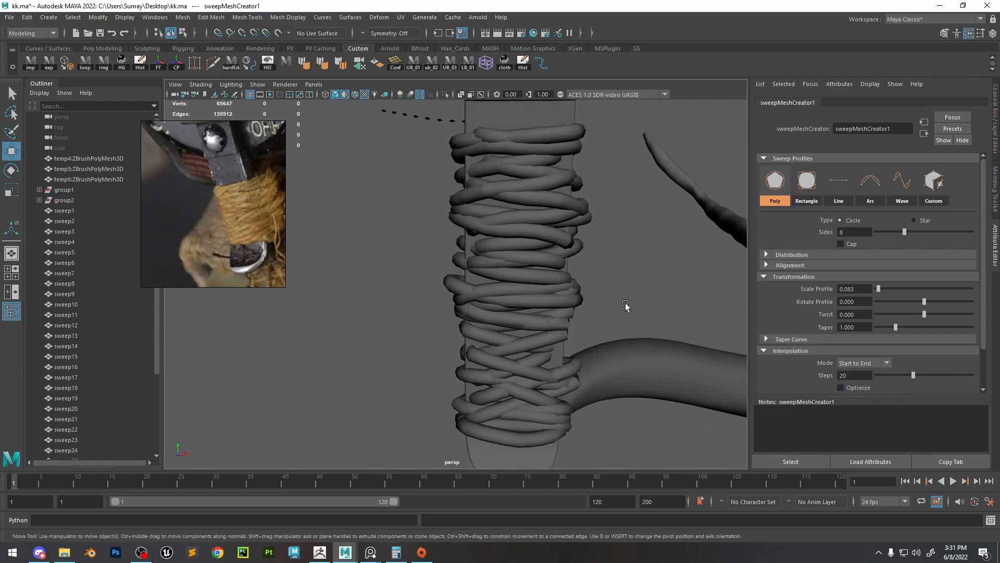
scroll(625, 306, "up", 2)
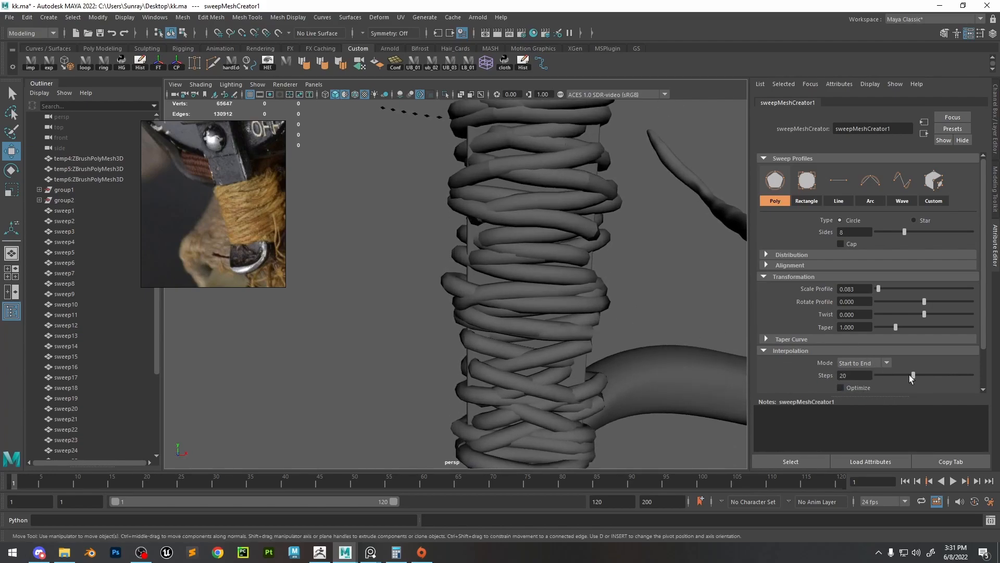
left_click_drag(911, 378, 956, 383)
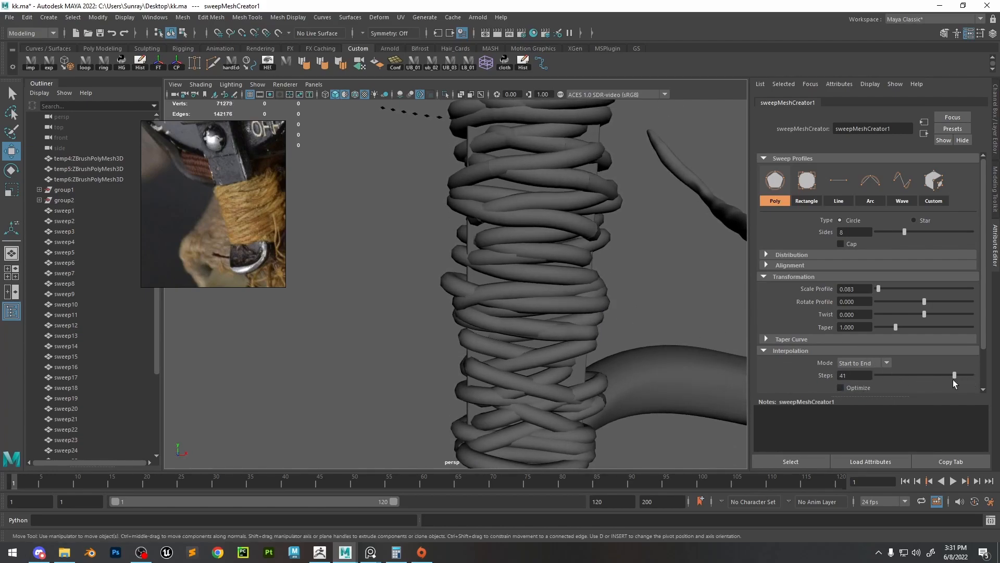
left_click_drag(878, 288, 878, 290)
Examine the swept rope wrap from several angles and compare its density with the twine in the reference photo
scroll(599, 281, "down", 5)
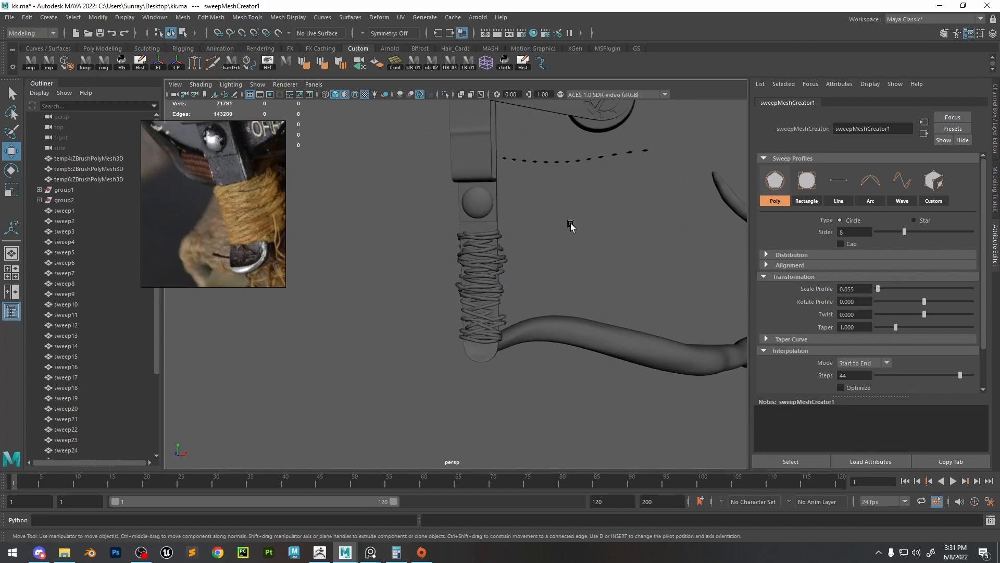
left_click_drag(571, 226, 619, 250, "alt")
right_click_drag(625, 312, 676, 335, "alt")
left_click_drag(676, 334, 526, 303, "alt")
scroll(556, 250, "down", 8)
left_click_drag(556, 250, 526, 251, "alt")
middle_click_drag(263, 208, 236, 208)
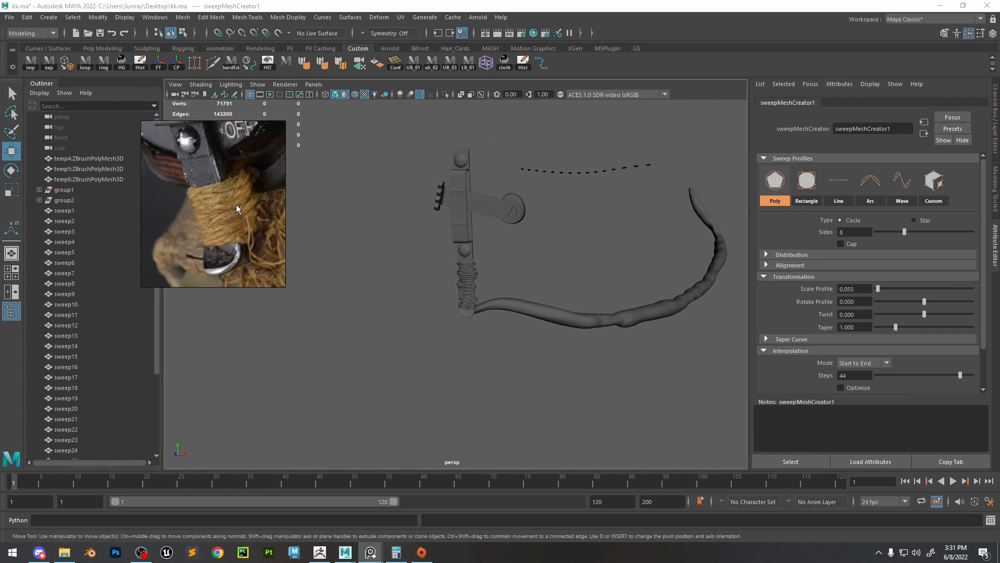
scroll(568, 249, "up", 6)
left_click_drag(508, 230, 574, 265, "alt")
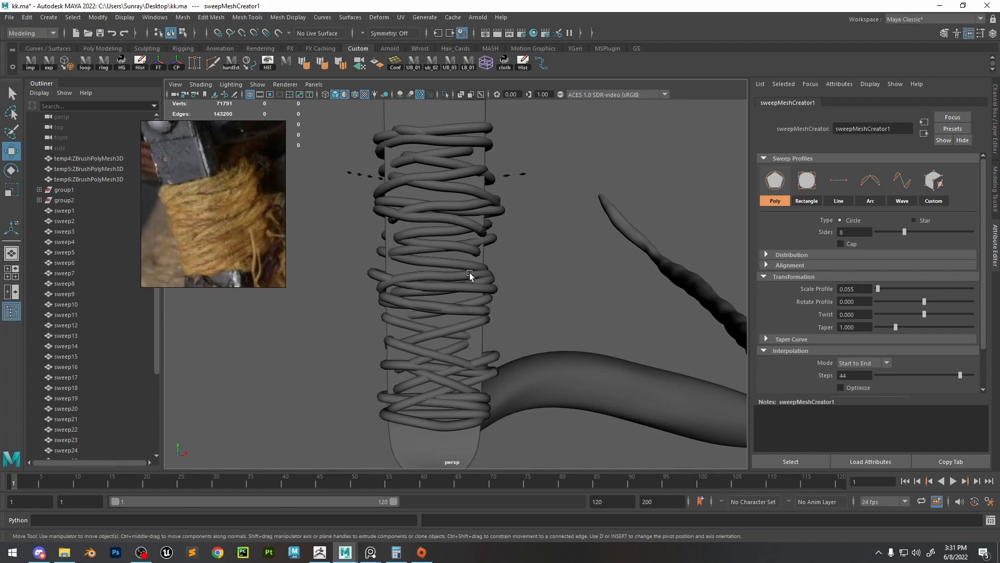
Undo the sweep mesh and its settings to get back to the bare wrap curves
key("ctrl+z")
key("ctrl+z")
key("ctrl+z")
key("ctrl+z")
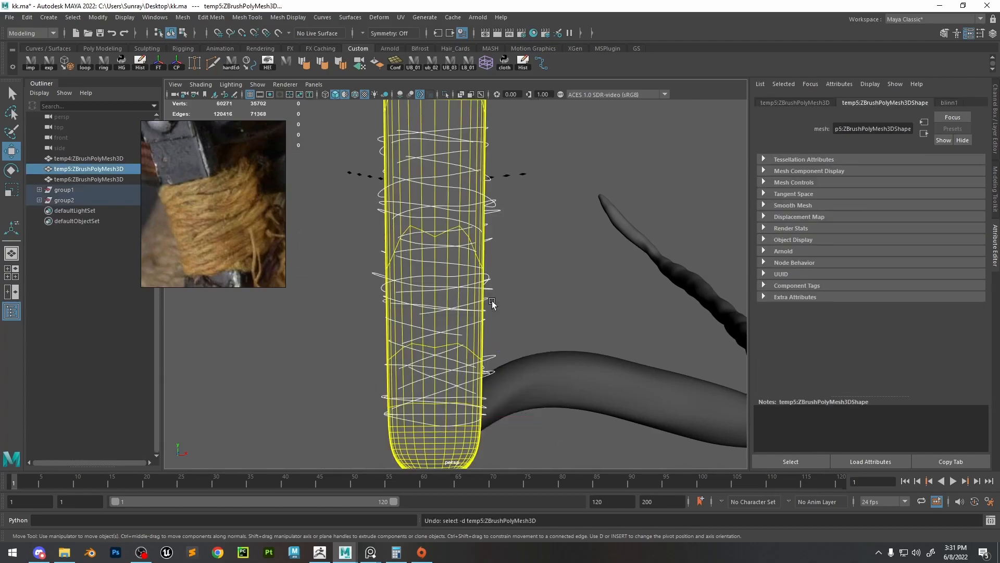
Duplicate group1 and group2 and shift the copies slightly up the strip to make the wrap denser
left_click(70, 190)
left_click(69, 201, "shift")
mouse_move(446, 236)
left_mouse_down("shift")
mouse_move(436, 246)
mouse_move(439, 194)
mouse_move(419, 220)
left_mouse_up("shift")
left_click_drag(428, 229, 424, 231)
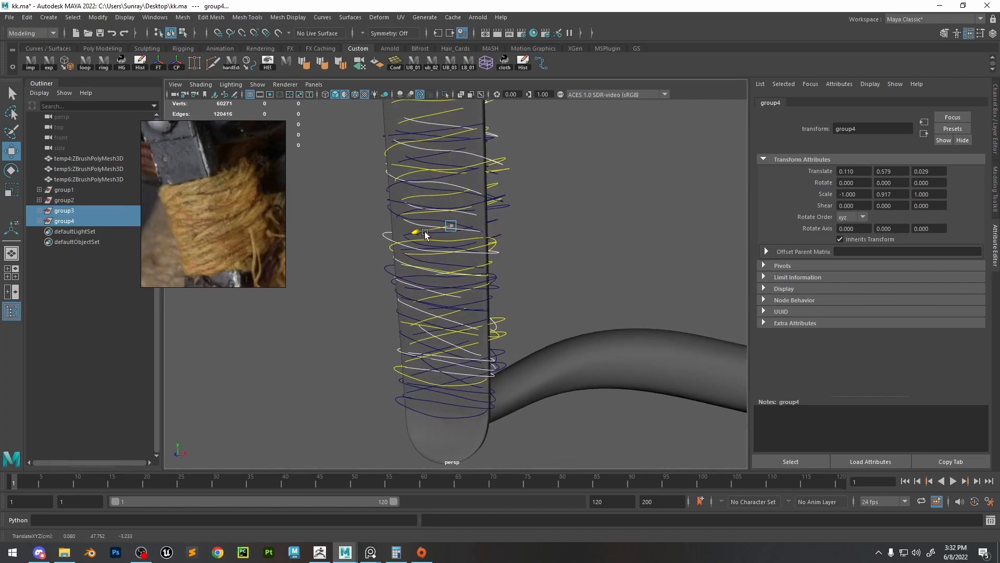
right_click_drag(424, 232, 409, 224, "alt")
mouse_move(424, 224)
left_mouse_down("alt")
mouse_move(469, 212)
mouse_move(488, 189)
left_mouse_up("alt")
Delete the copied curves that extend past the upper end of the wrap, just below the round bolt
left_click_drag(399, 213, 387, 214)
left_click(474, 158, "ctrl")
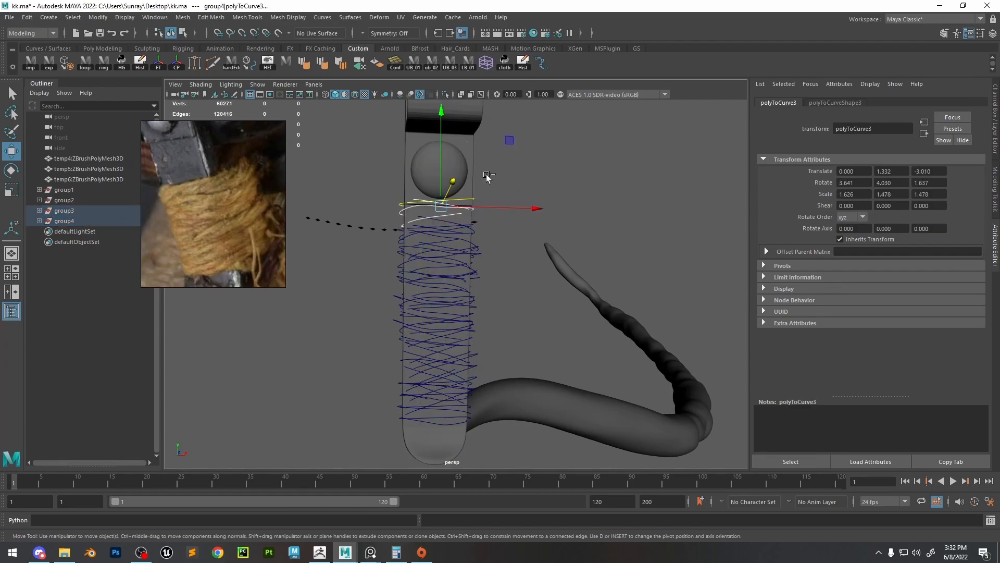
left_click(510, 234)
left_click_drag(465, 266, 465, 296, "alt")
right_click_drag(465, 296, 445, 323, "alt")
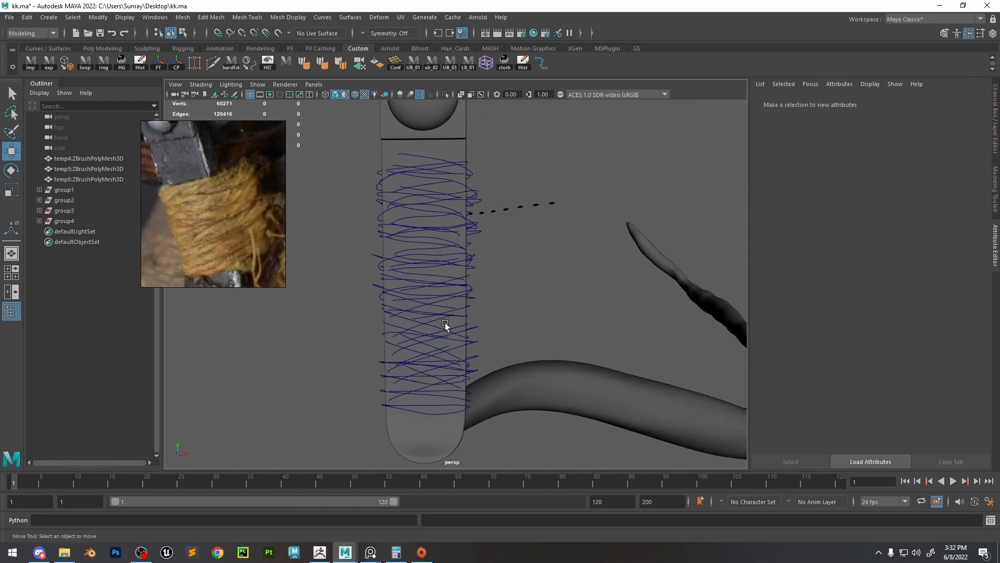
Try to create a sweep mesh from group1 through group4, then clear the selection
left_click(104, 217)
left_click(74, 187, "shift")
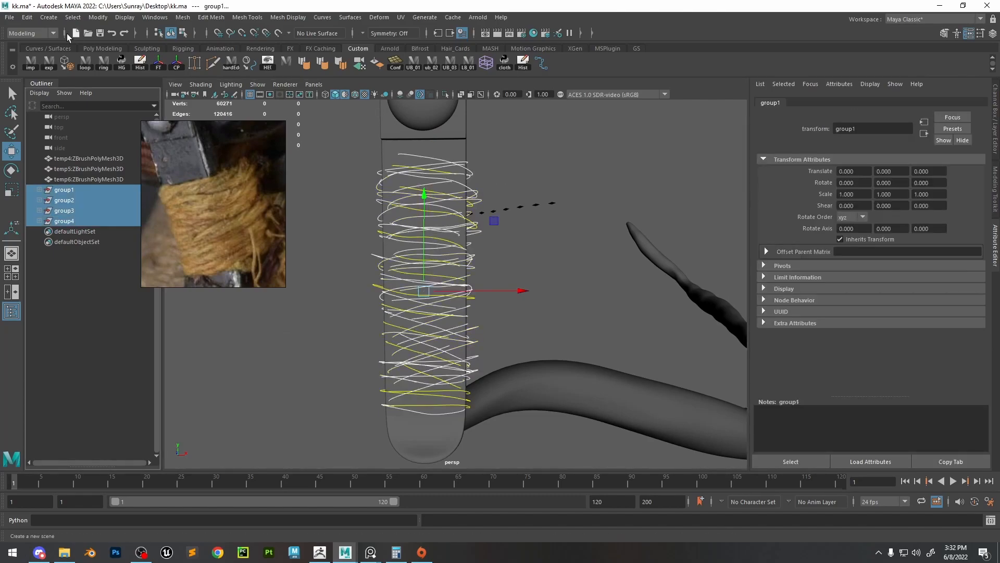
left_click(48, 17)
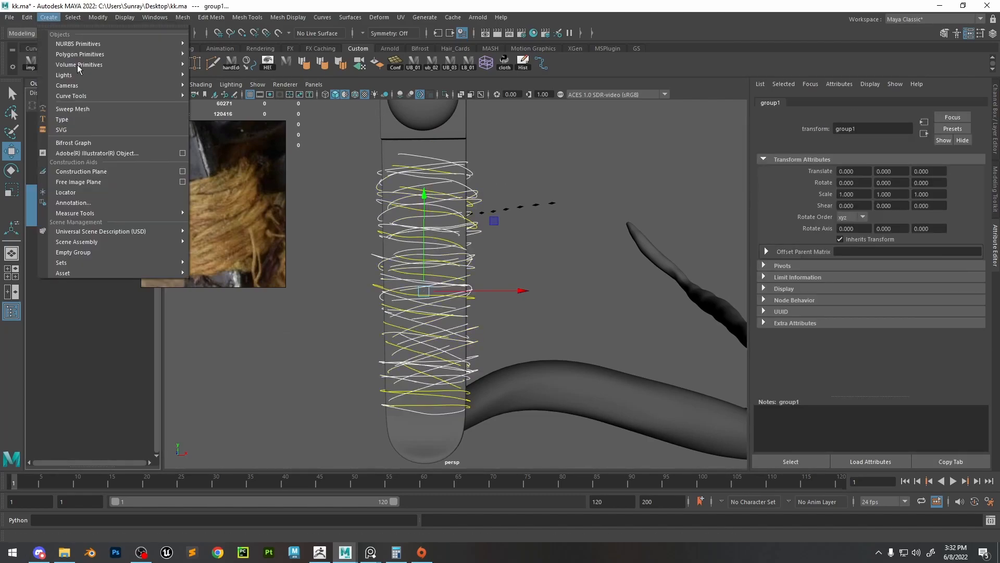
left_click(119, 109)
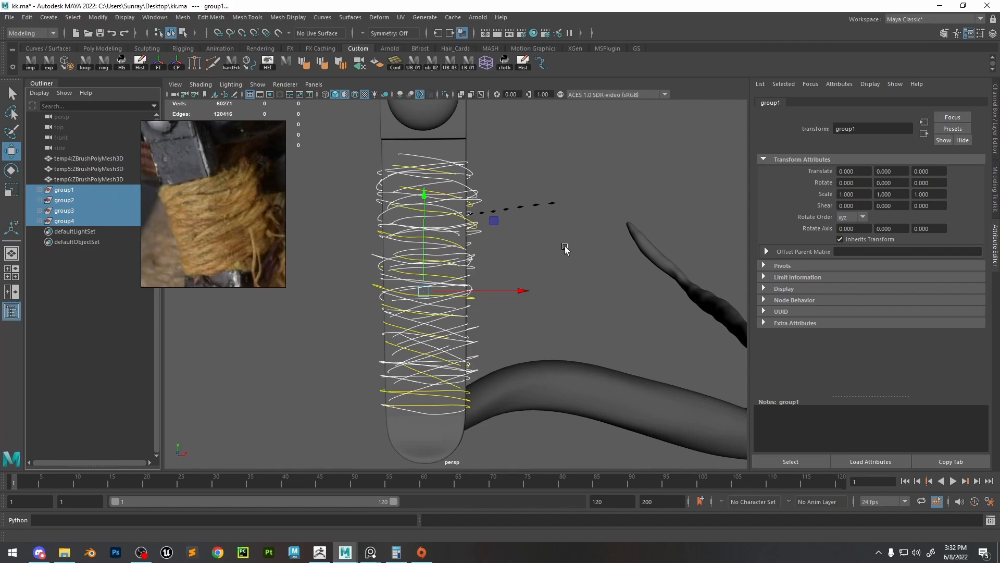
left_click(48, 17)
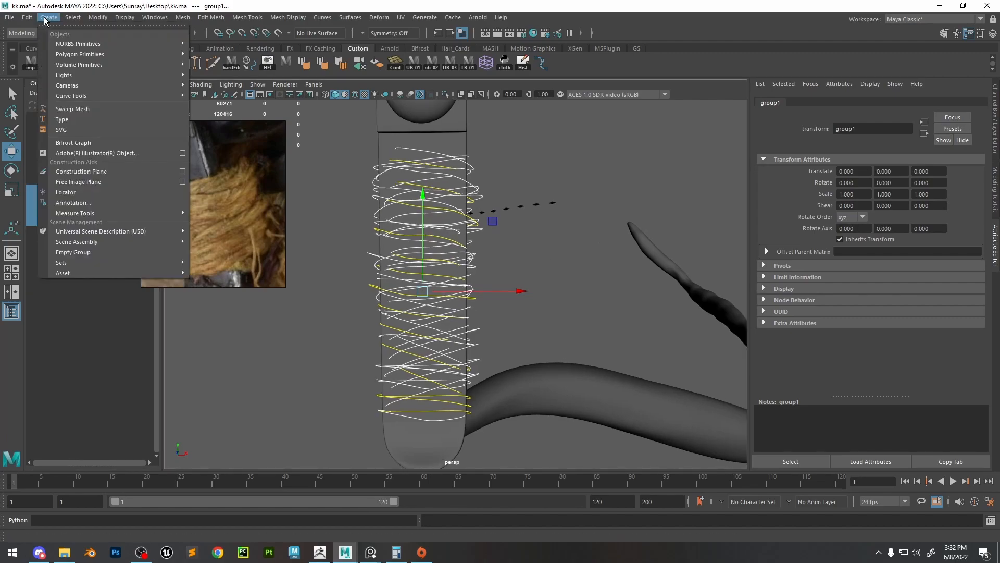
left_click(526, 206)
right_click_drag(513, 258, 410, 164, "alt")
left_click(477, 236)
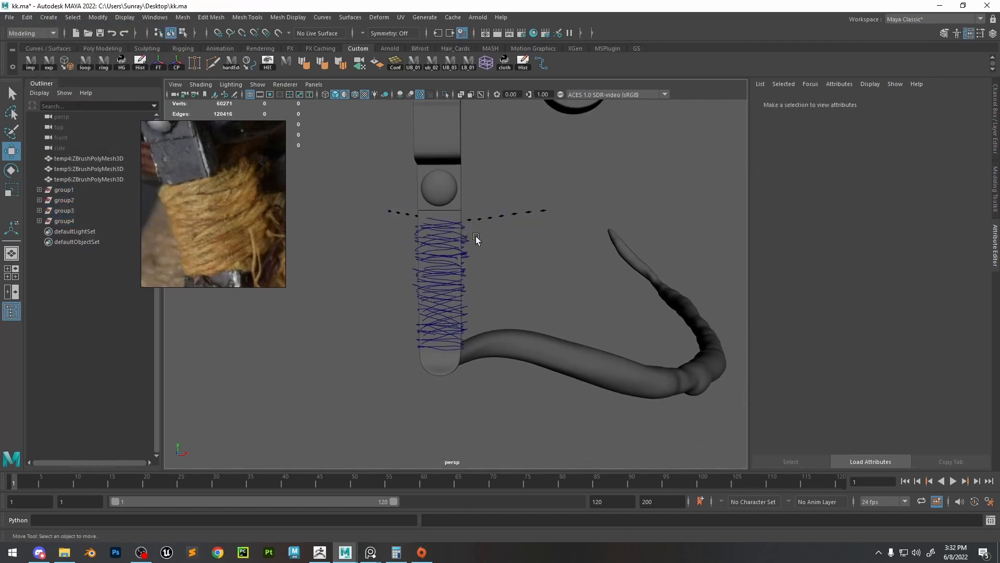
Add the strap strip and tube meshes to a new display layer and set the layer to reference
left_click_drag(539, 264, 501, 278, "alt")
left_click_drag(513, 199, 398, 373)
left_click_drag(604, 259, 575, 381, "ctrl")
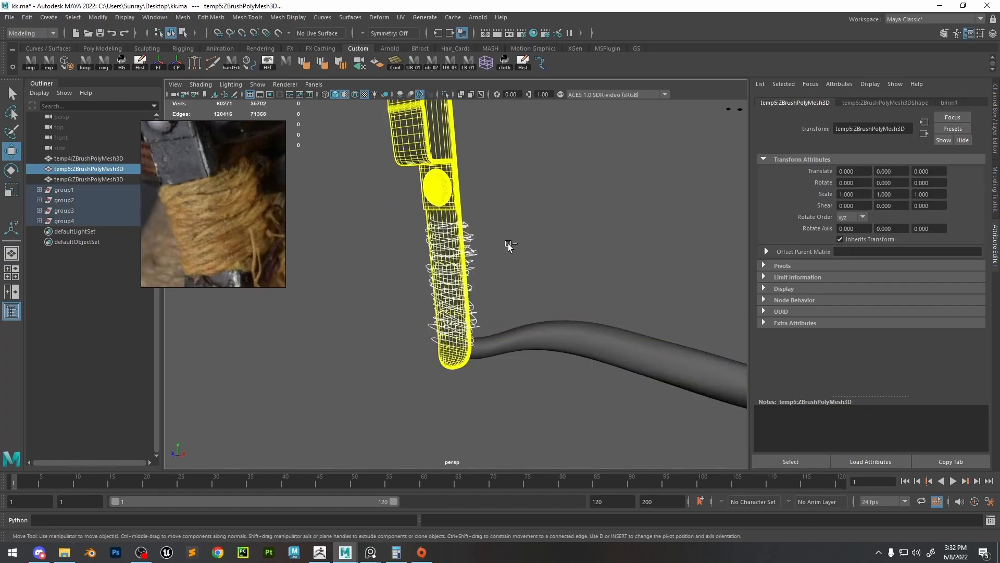
left_click_drag(377, 195, 376, 195, "ctrl")
left_click_drag(527, 151, 399, 192)
left_click_drag(642, 305, 630, 385, "shift")
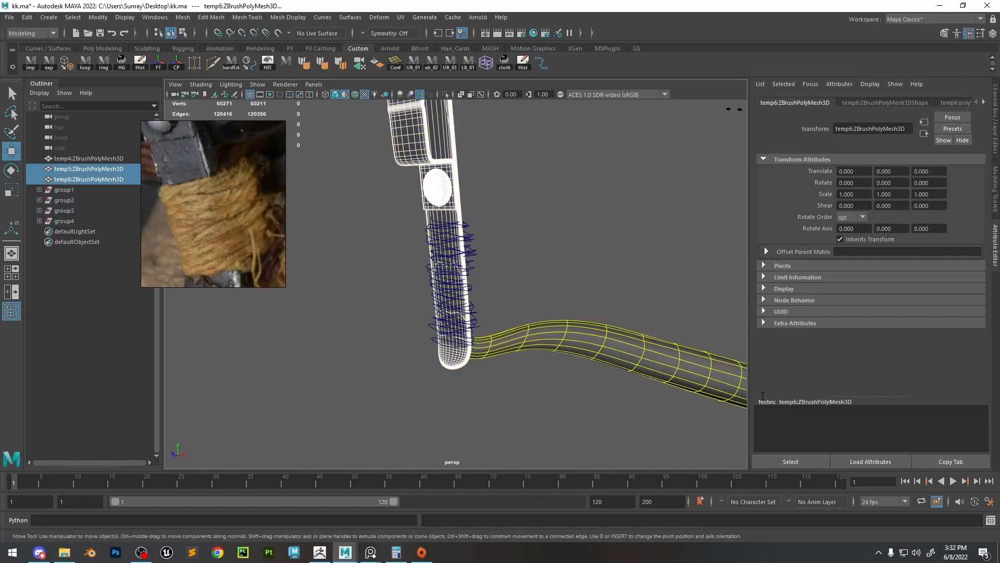
key("ctrl+a")
left_click(870, 326)
left_click(898, 342)
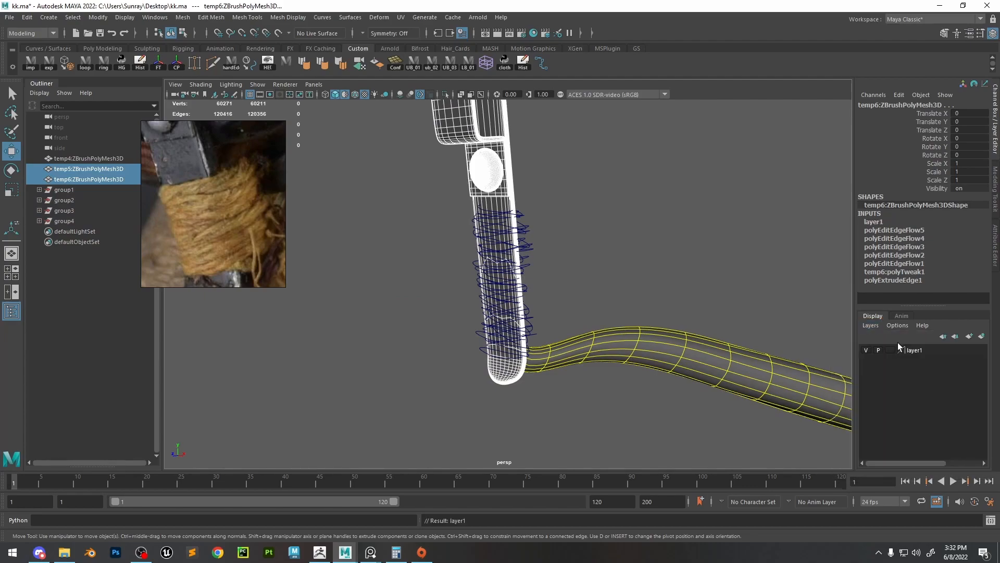
left_click(893, 351)
left_click(892, 351)
Create a sweep mesh from all the wrap curves with Scale Profile 0.083, Start to End interpolation and 29 steps
left_click(621, 218)
left_click_drag(636, 195, 380, 386)
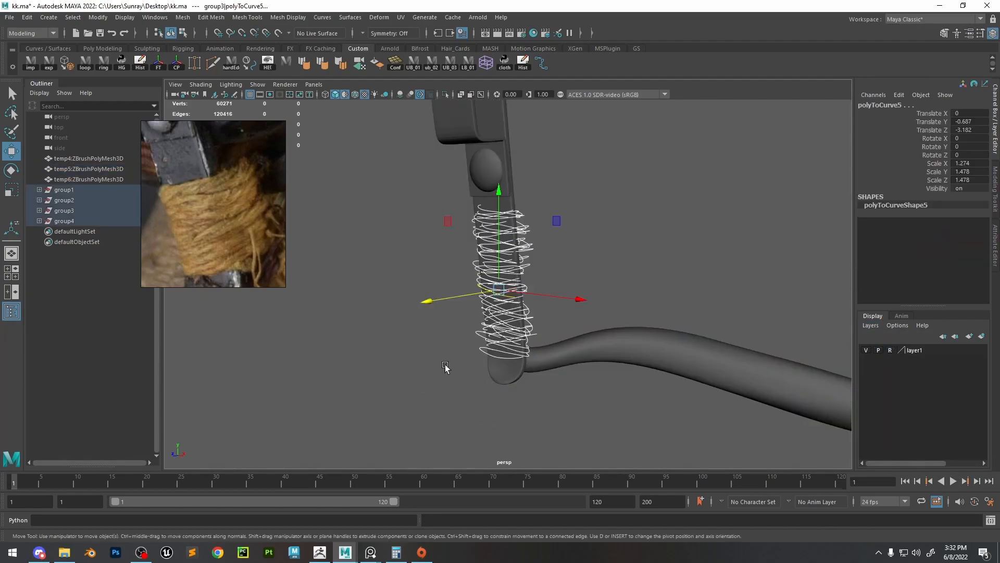
left_click_drag(444, 364, 554, 373, "alt")
right_click_drag(554, 373, 693, 383, "alt")
middle_click_drag(598, 323, 569, 310, "alt")
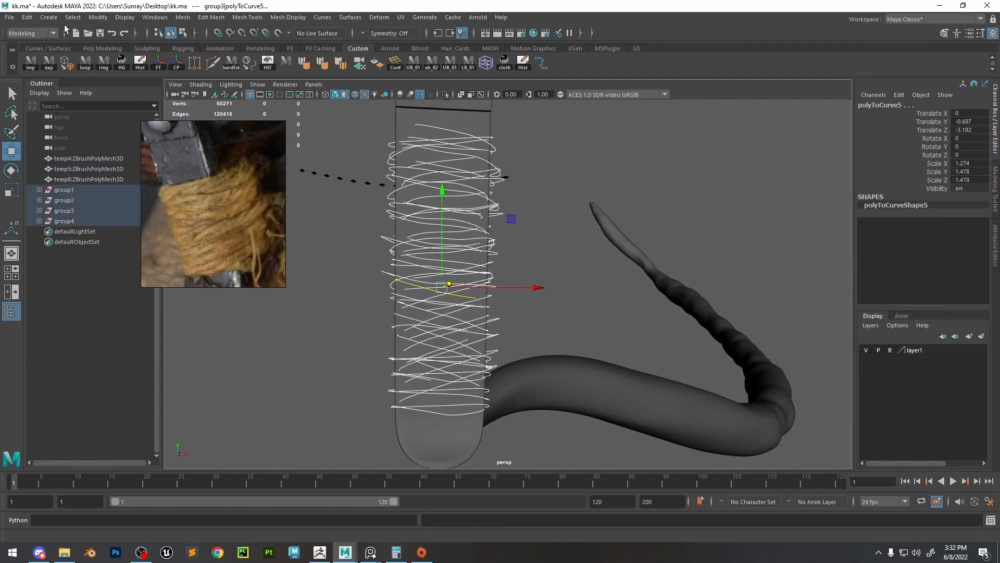
left_click(52, 18)
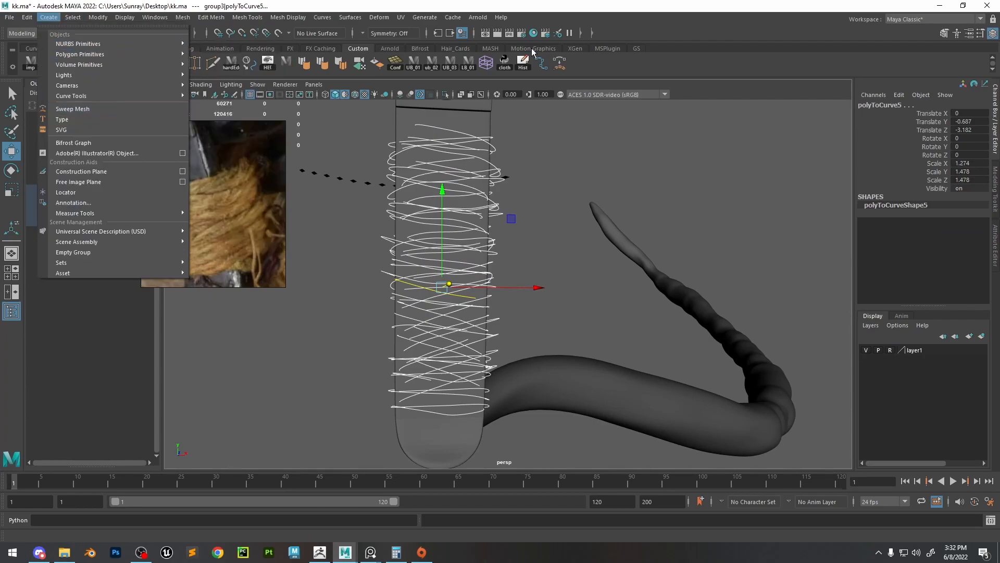
left_click(75, 213)
left_click_drag(894, 289, 879, 289)
left_click(881, 363)
left_click(885, 374)
mouse_move(911, 375)
left_mouse_down()
mouse_move(897, 375)
mouse_move(931, 374)
left_mouse_up()
right_click_drag(547, 171, 469, 170, "alt")
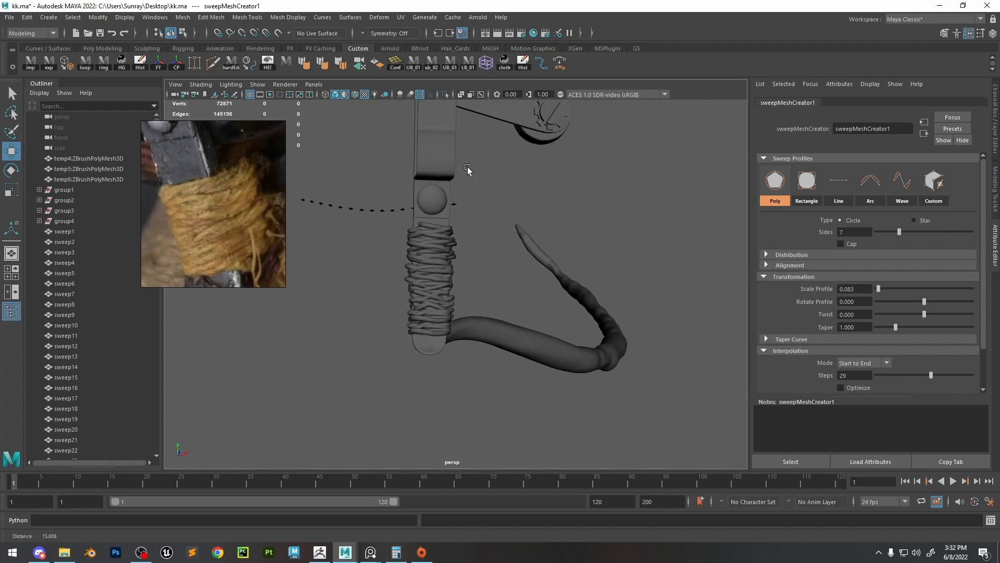
Thin the swept twine by setting its Scale Profile to 0.055
left_click_drag(468, 170, 524, 271, "alt")
right_click_drag(524, 270, 556, 269, "alt")
left_click_drag(556, 268, 620, 279, "alt")
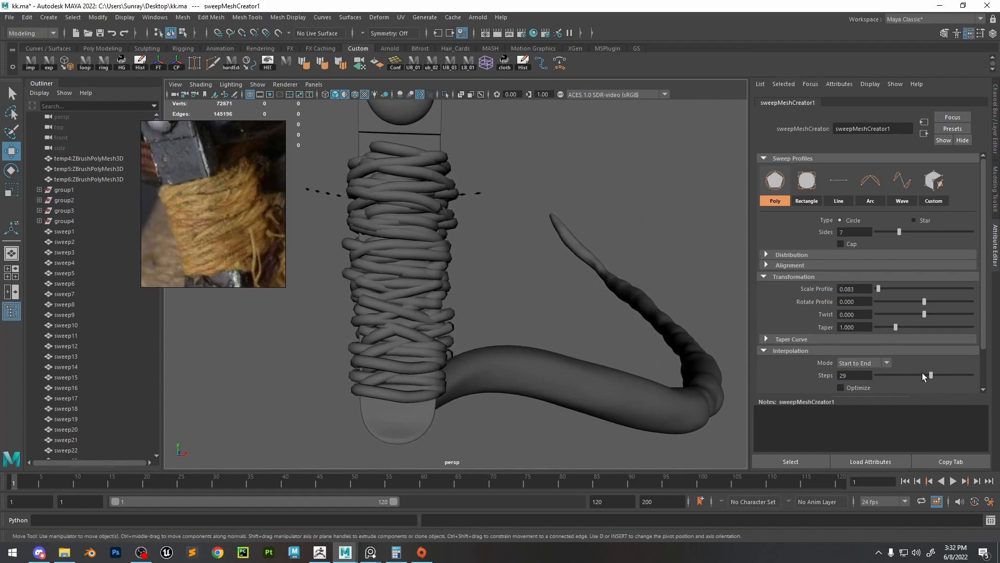
left_click_drag(877, 290, 878, 289)
right_click_drag(589, 250, 516, 246, "alt")
left_click_drag(516, 245, 487, 266, "alt")
right_click_drag(487, 266, 512, 282, "alt")
left_click_drag(513, 283, 410, 230, "alt")
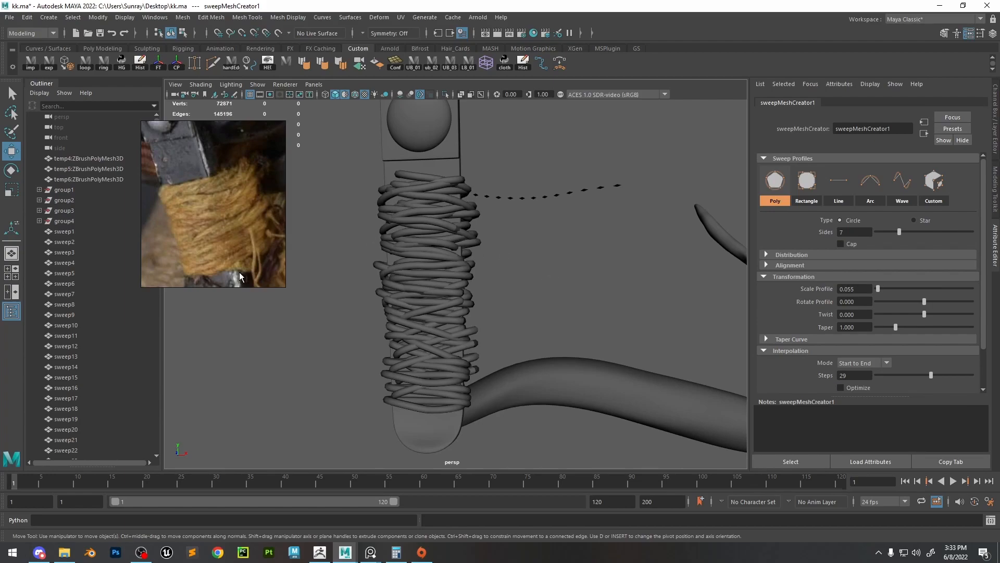
Delete the curve groups group1 to group4 together with all the sweep meshes
left_click(67, 191)
scroll(101, 355, "down", 10)
left_click(66, 429, "shift")
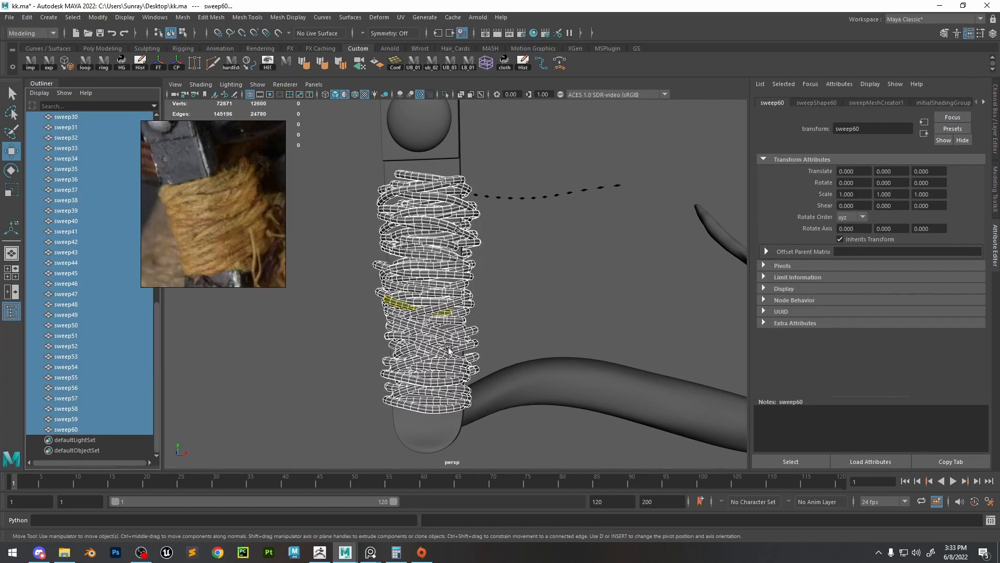
key("Delete")
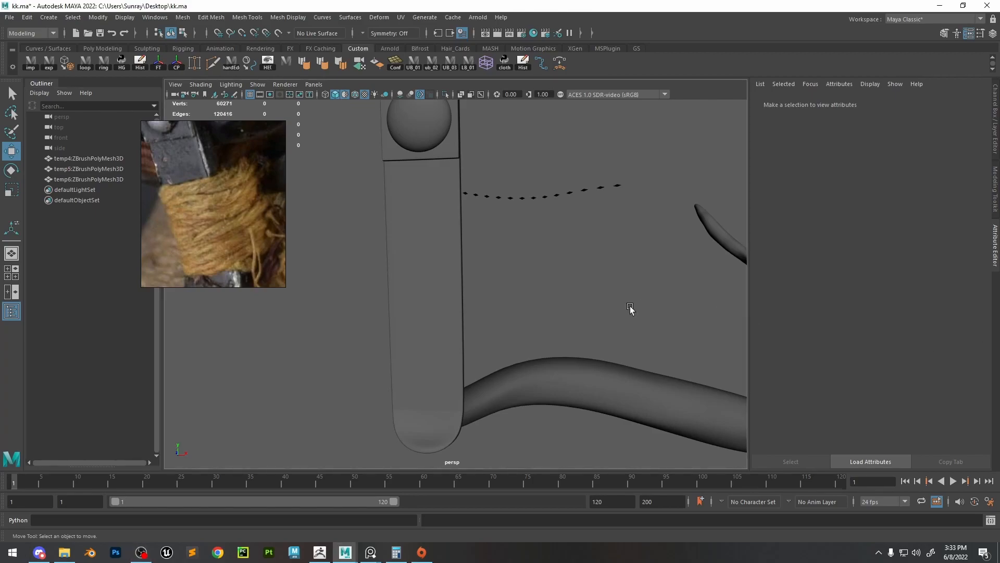
Create a polygon cube and raise it vertically toward the strap
key("space")
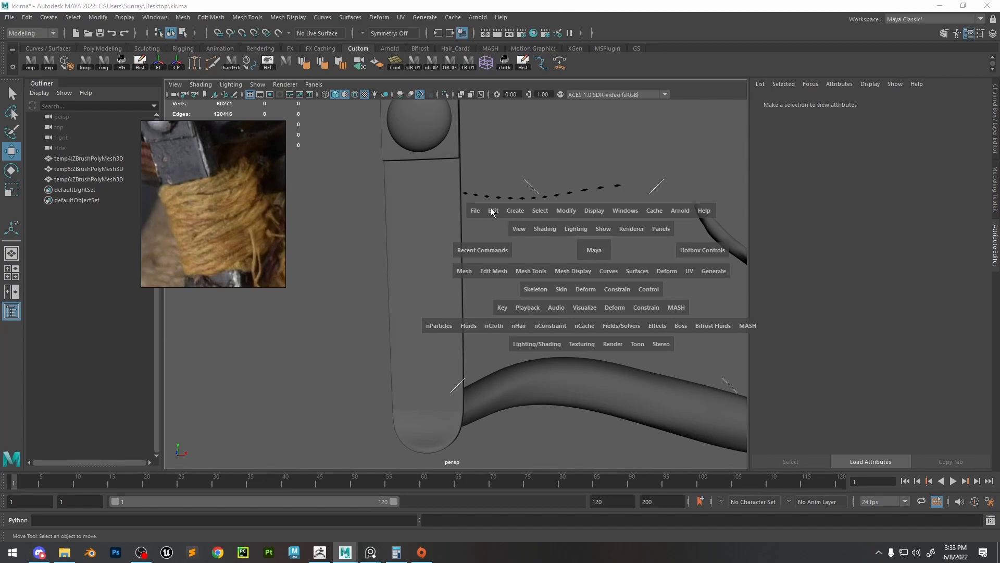
left_click(516, 211)
mouse_move(580, 249)
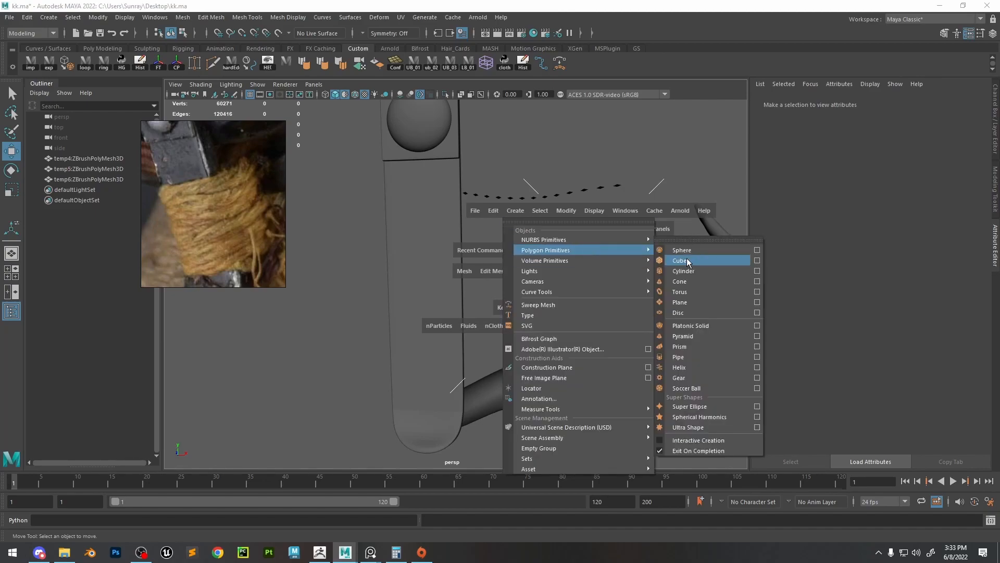
left_click(687, 259)
left_click_drag(454, 325, 453, 305)
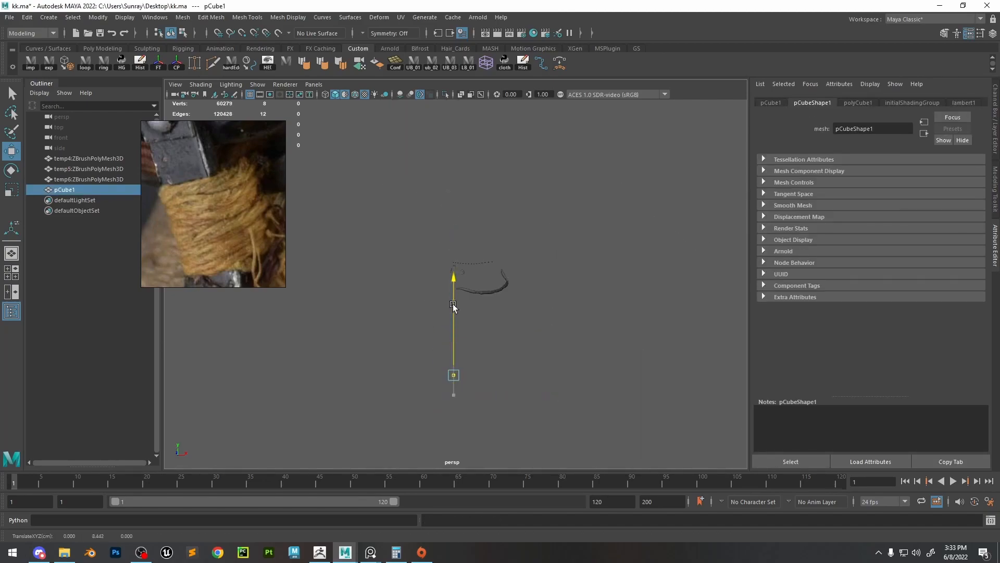
right_click_drag(455, 277, 491, 333, "alt")
left_click_drag(491, 333, 440, 370, "alt")
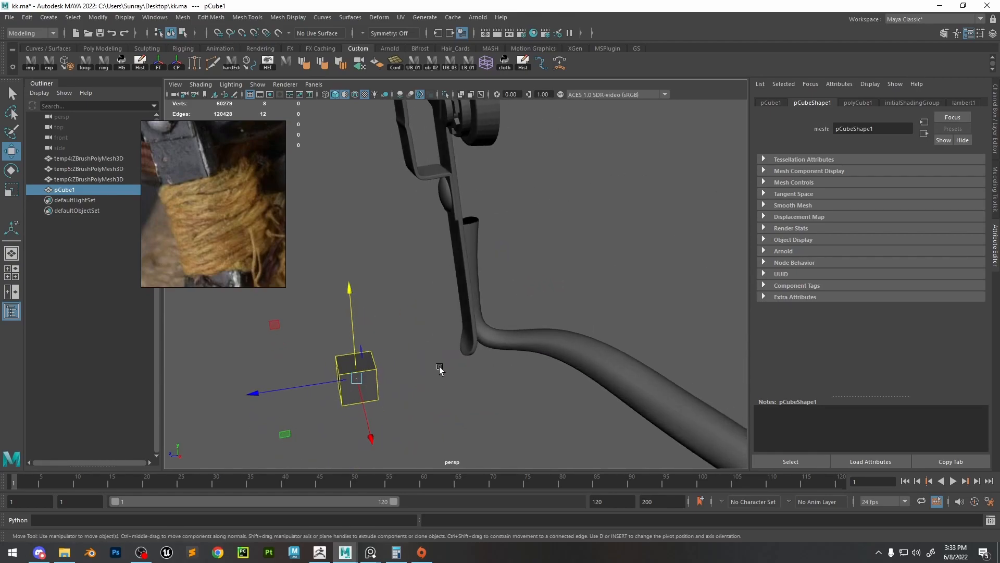
Move the cube onto the lower end of the strip and tilt it to follow the strip's angle
left_click_drag(331, 380, 335, 379)
left_click_drag(479, 316, 477, 260)
key("e")
left_click_drag(511, 229, 500, 225)
key("w")
left_click_drag(467, 303, 458, 306)
left_click_drag(427, 310, 466, 278, "alt")
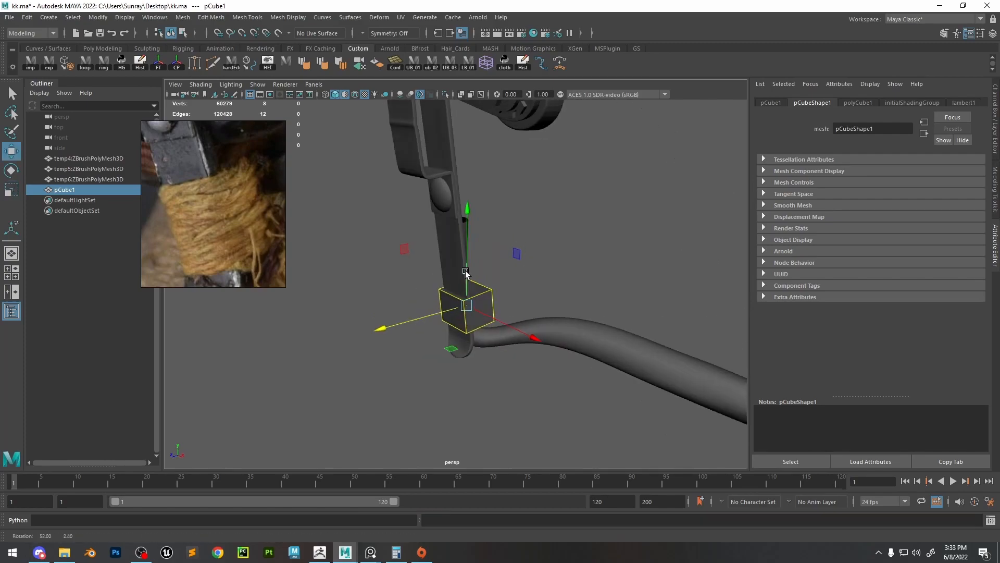
Stretch the cube upward along the strip by its upper face and delete its upper and lower faces
right_click_drag(467, 278, 500, 297, "alt")
right_click_drag(482, 313, 481, 347)
left_click(476, 289)
left_click_drag(515, 305, 479, 187, "alt")
left_click_drag(479, 187, 542, 172, "alt")
left_click(495, 373)
key("Delete")
Try to rotate the open upper edge loop of the box
left_click_drag(481, 293, 497, 349, "alt")
right_click_drag(477, 271, 477, 235)
double_click(471, 224)
key("e")
left_click_drag(472, 240, 434, 245)
key("ctrl+z")
key("ctrl+z")
key("ctrl+z")
key("ctrl+z")
key("ctrl+z")
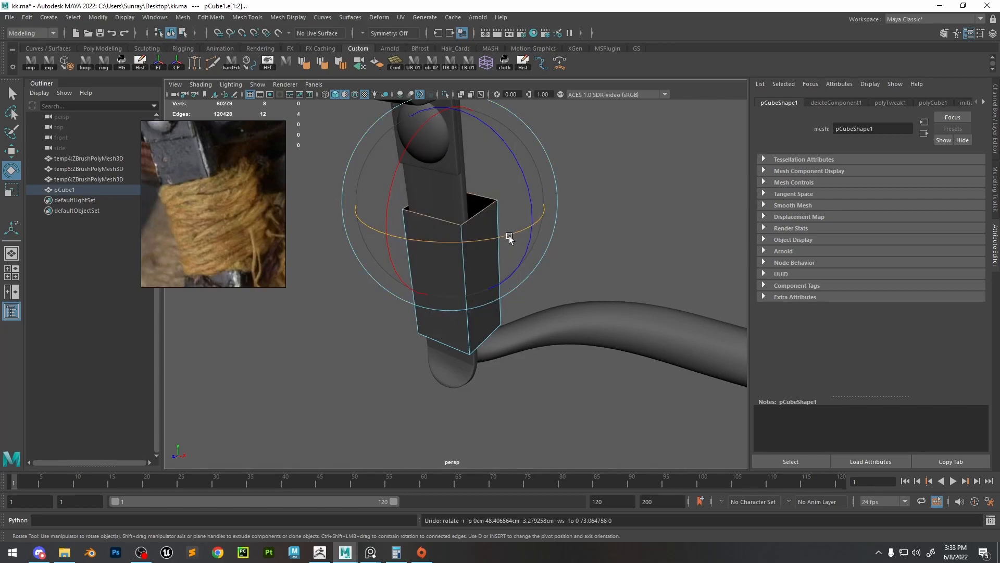
left_click_drag(509, 235, 504, 257, "alt")
key("space")
key("f")
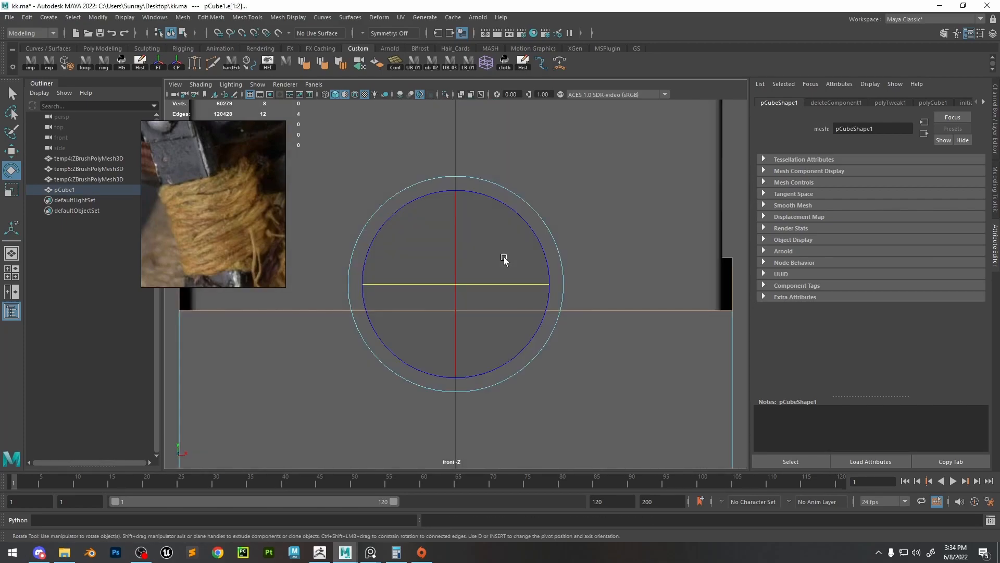
scroll(491, 263, "down", 10)
key("w")
scroll(468, 289, "up", 2)
key("space")
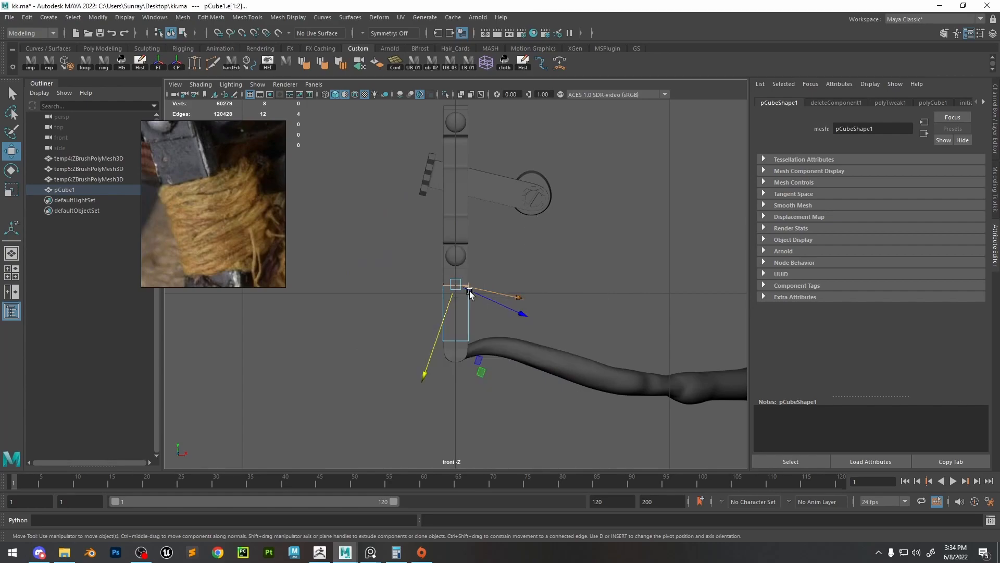
scroll(462, 290, "up", 2)
key("r")
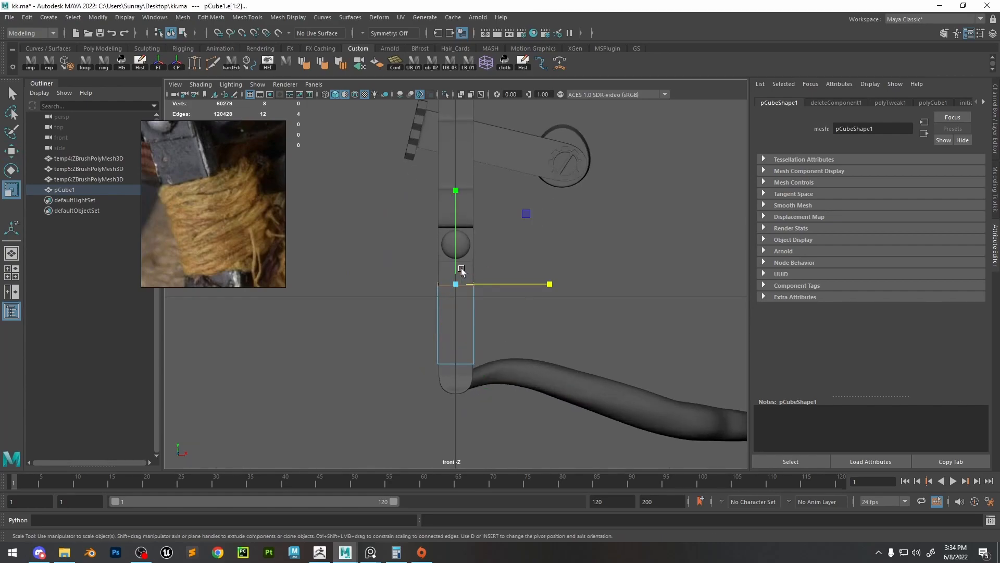
key("space")
Set the open box's Rotate X and Translate Z to 0 so it stands upright away from the strip
right_click_drag(458, 287, 513, 254)
key("space")
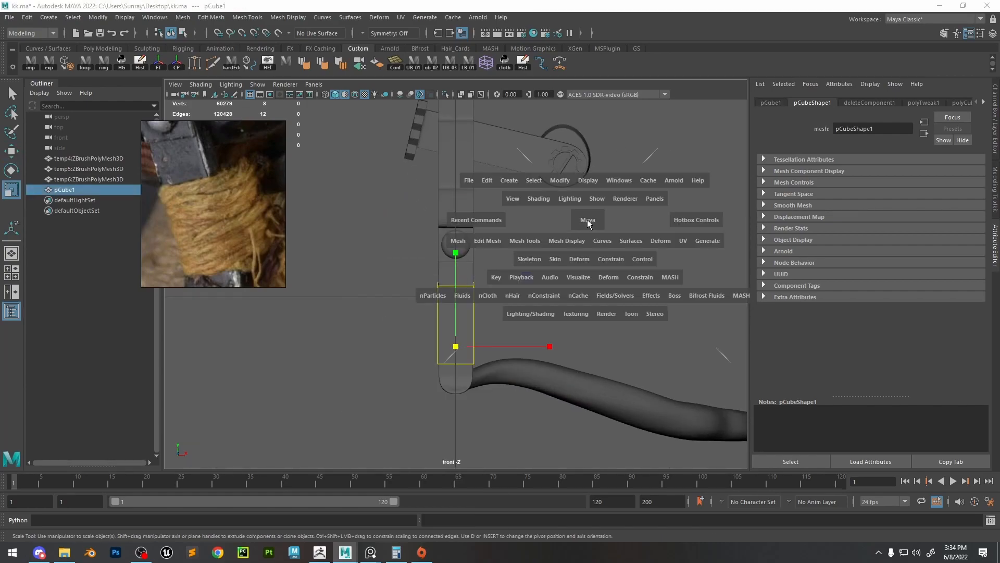
left_click_drag(589, 220, 603, 206)
key("ctrl+a")
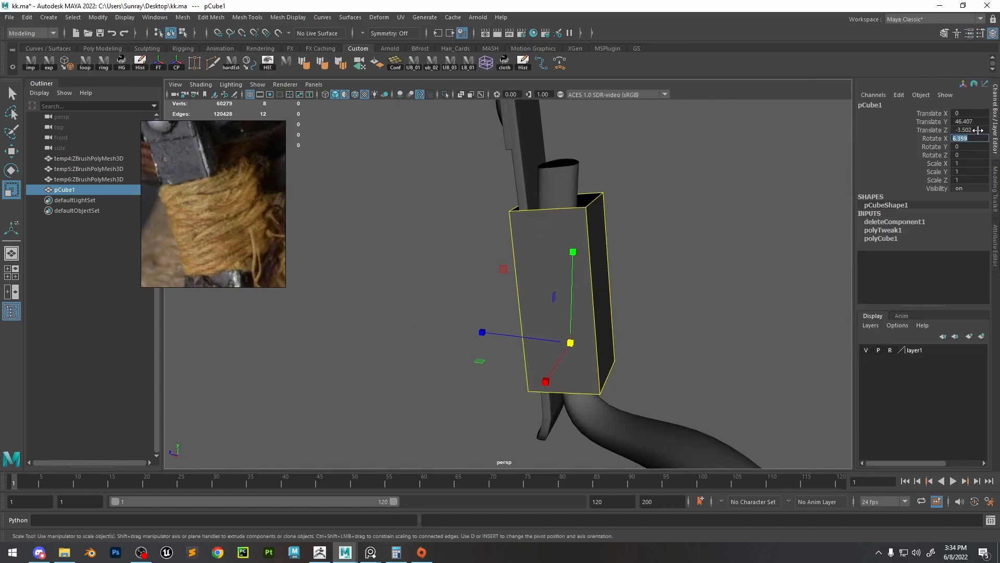
type("0")
key("Return")
left_click_drag(742, 270, 770, 270, "alt")
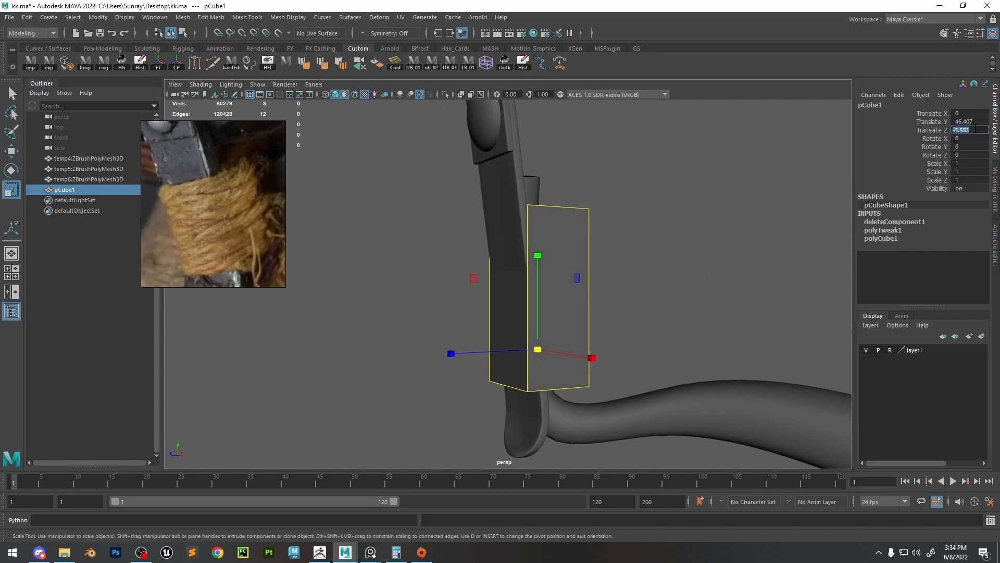
type("0")
key("Return")
middle_click_drag(616, 232, 718, 280, "alt")
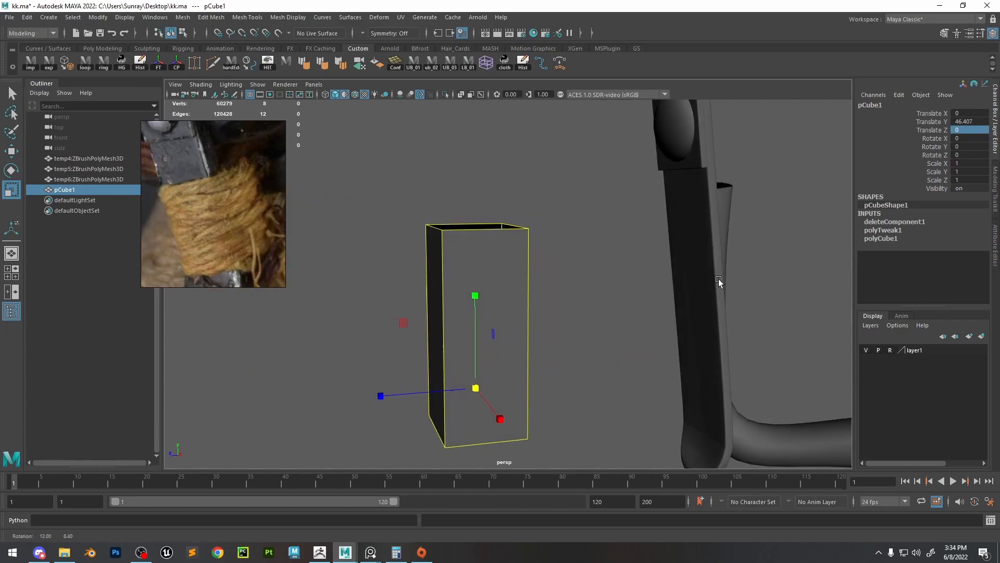
right_click_drag(718, 279, 571, 297, "alt")
Select the four vertical edges of the open box
key("w")
left_click(599, 271)
left_click(483, 295)
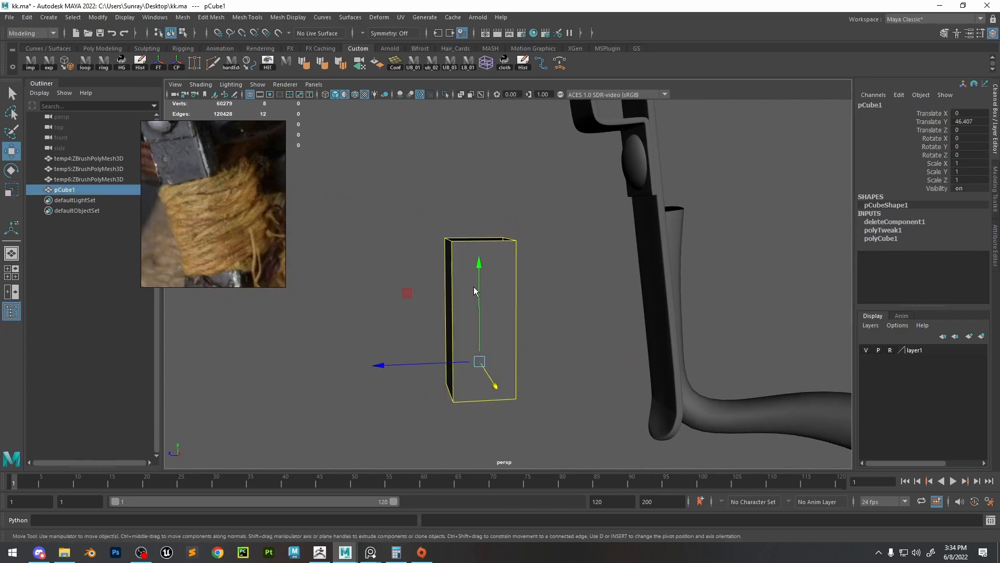
right_click_drag(473, 287, 473, 255)
double_click(485, 240)
left_click_drag(567, 269, 451, 312)
key("ctrl+z")
left_click(609, 322)
left_click_drag(609, 322, 345, 334)
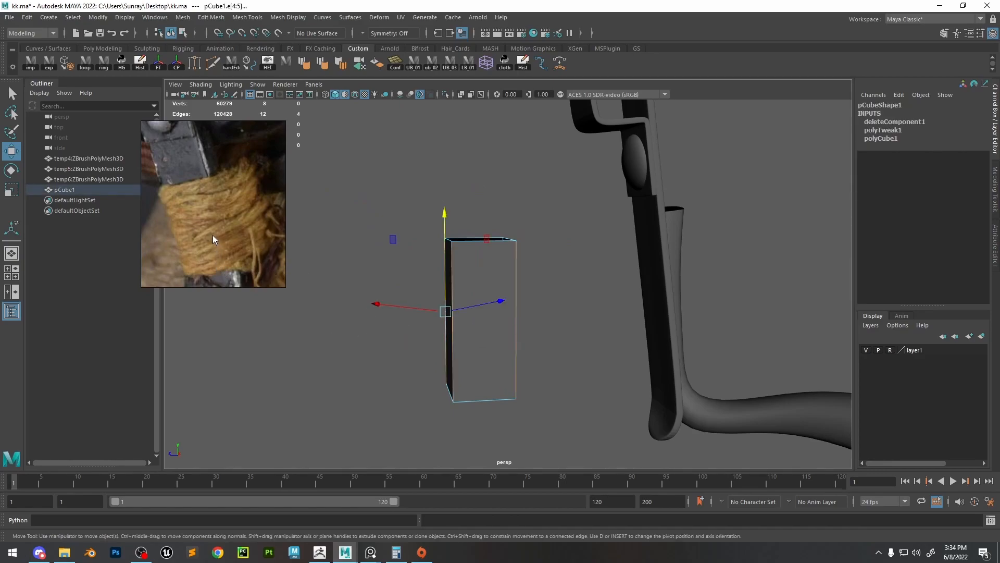
middle_click_drag(518, 257, 538, 226, "alt")
right_click_drag(537, 226, 574, 285, "alt")
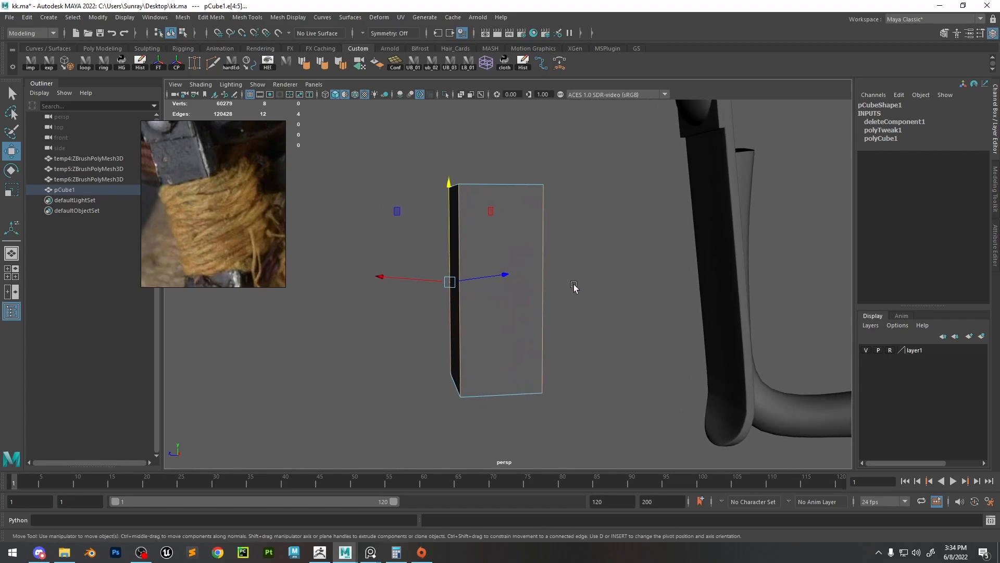
right_click(554, 247, "shift")
left_click(547, 399)
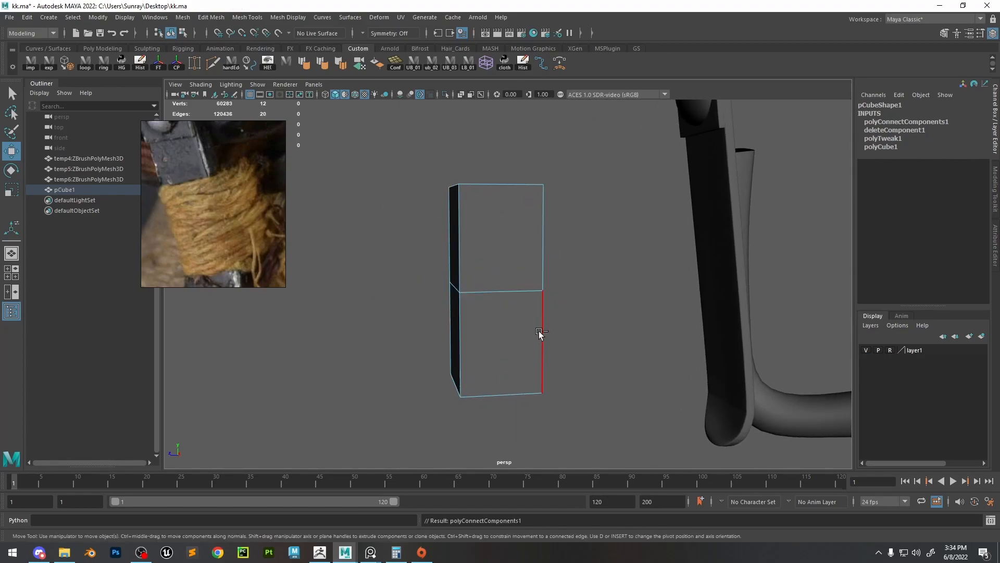
key("ctrl+z")
Connect the box's four vertical edges with 22 segments
right_click(523, 284, "shift")
left_click(530, 464)
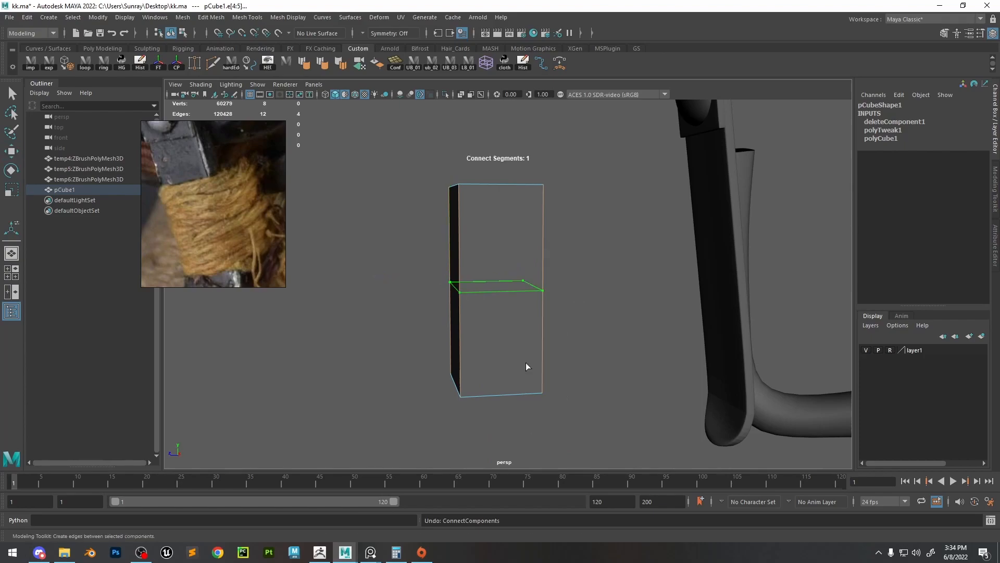
middle_click_drag(527, 363, 615, 323)
middle_click_drag(508, 308, 586, 300)
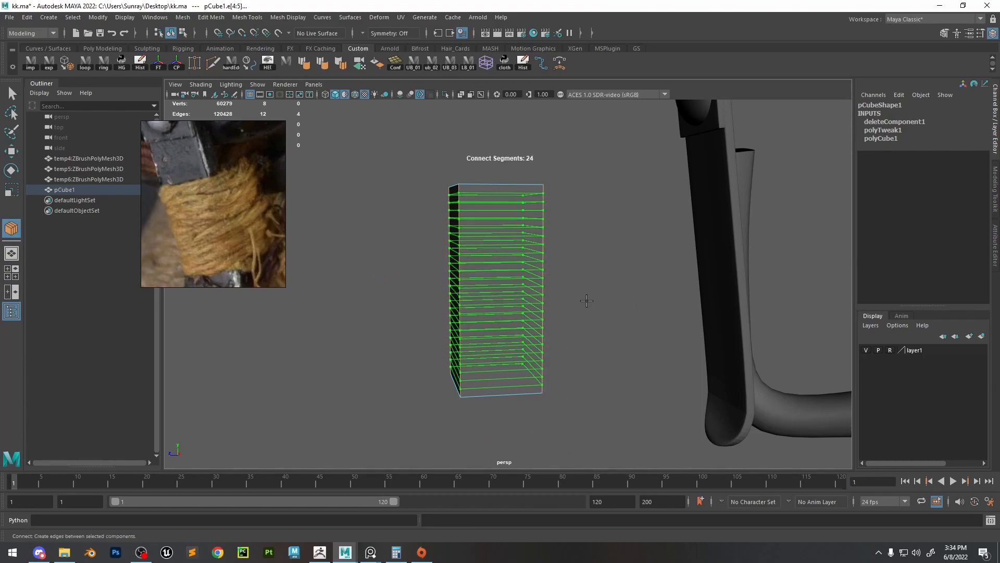
middle_click_drag(625, 290, 589, 294, "ctrl")
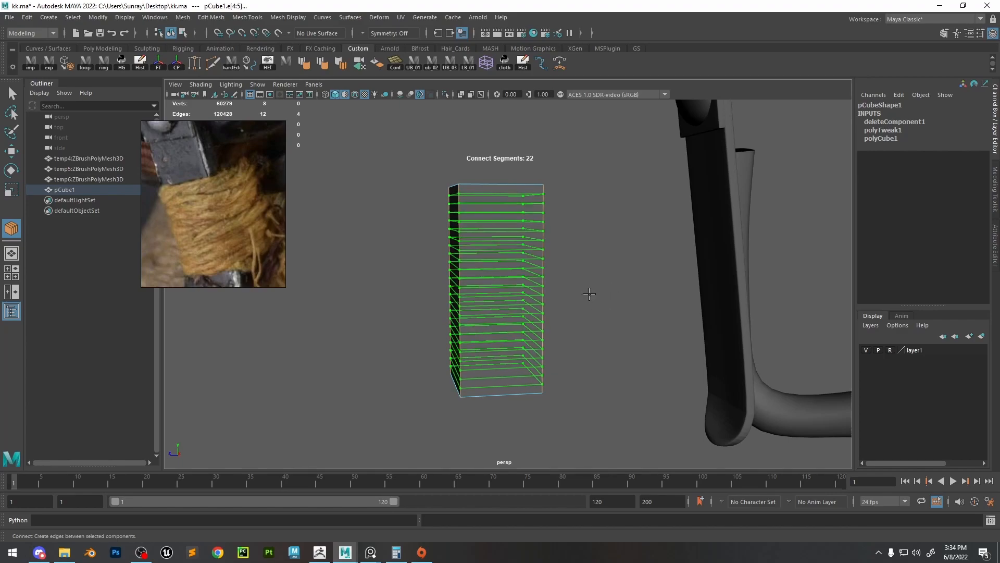
key("w")
Add a lattice deformer to the segmented box and set its T Divisions to 2
right_click_drag(495, 211, 660, 134)
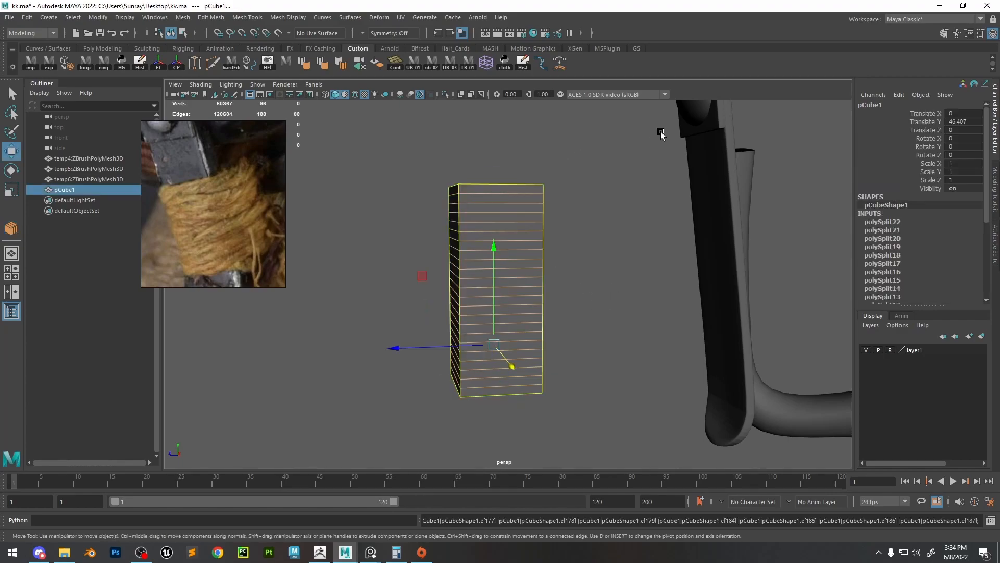
left_click(661, 134)
left_click(480, 230)
left_click(485, 63)
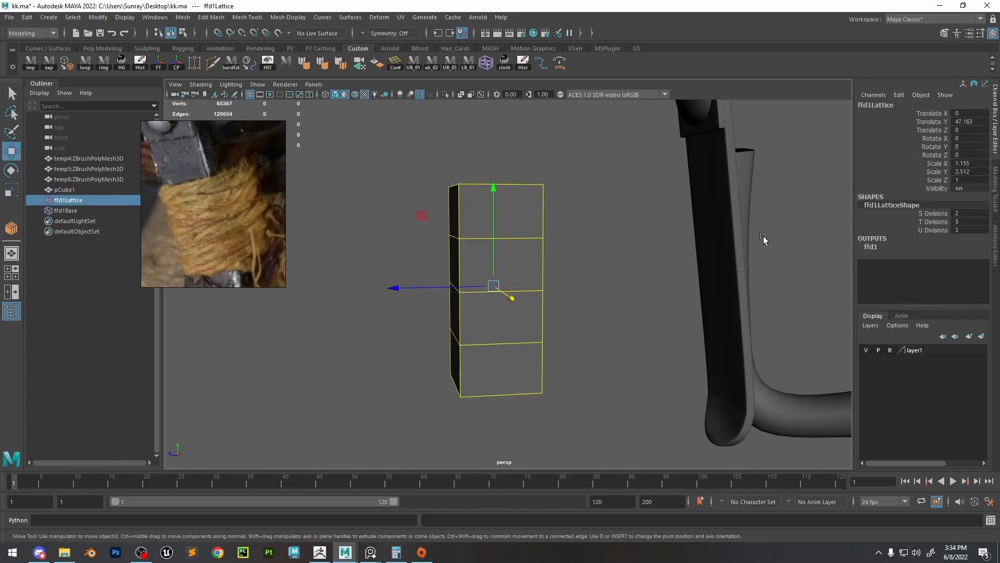
left_click(943, 223)
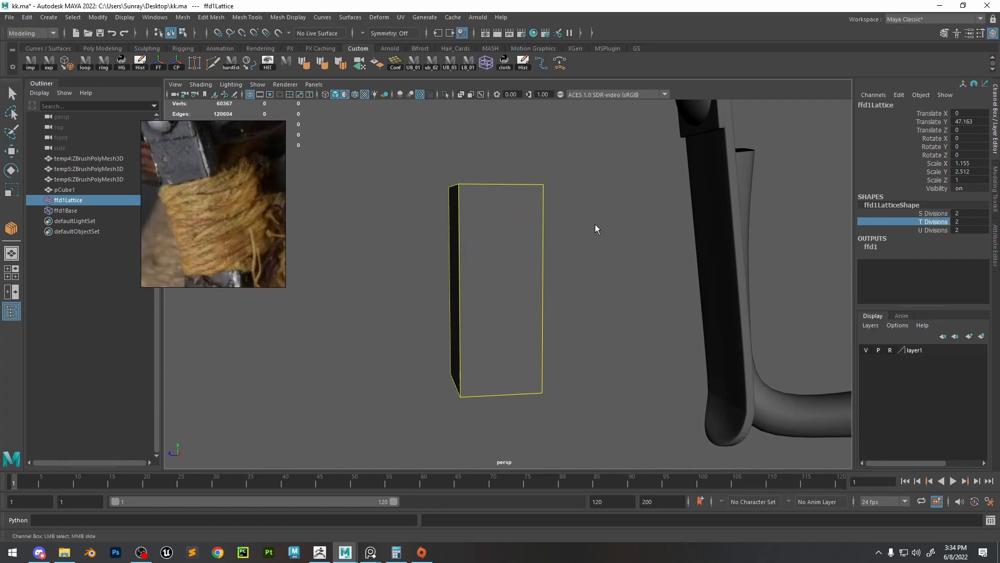
Try to twist the box by rotating the lattice's top points
key("F8")
left_click_drag(584, 174, 380, 200)
key("e")
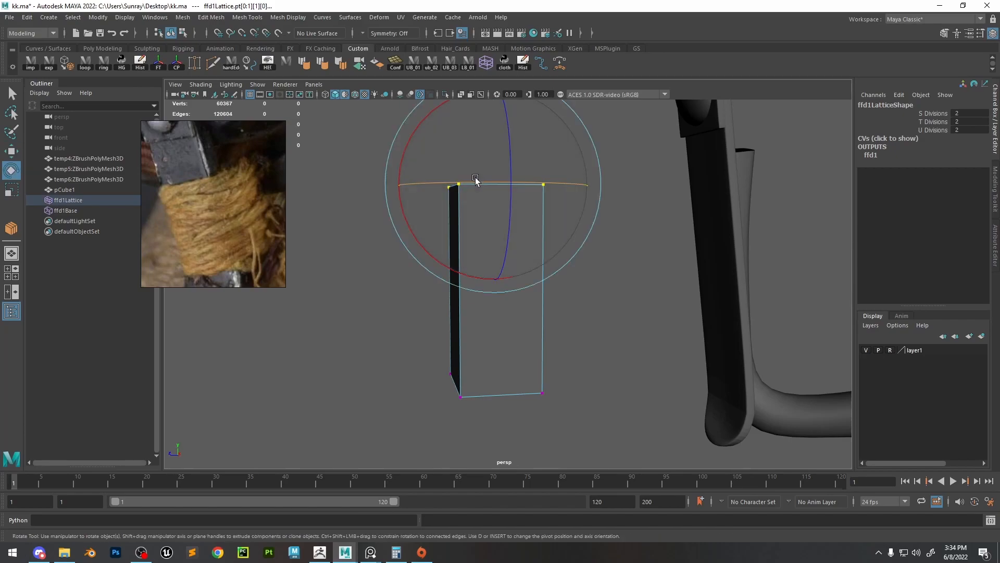
left_click_drag(473, 181, 595, 171)
left_click_drag(456, 183, 583, 194)
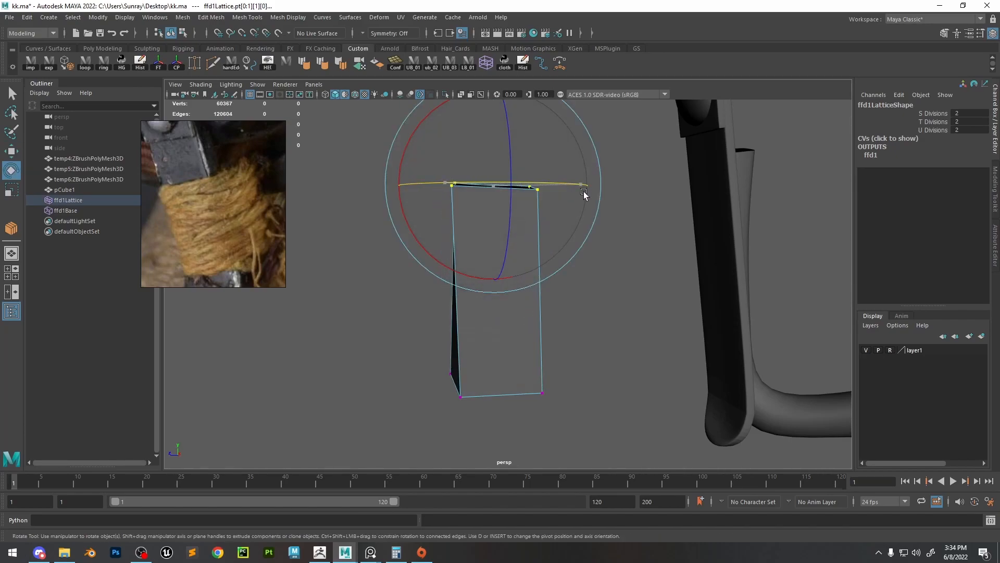
key("ctrl+z")
left_click(355, 95)
left_click_drag(490, 208, 563, 245, "alt")
mouse_move(566, 248)
left_mouse_down()
mouse_move(527, 248)
mouse_move(475, 229)
left_mouse_up()
key("ctrl+z")
key("ctrl+z")
key("ctrl+z")
key("ctrl+z")
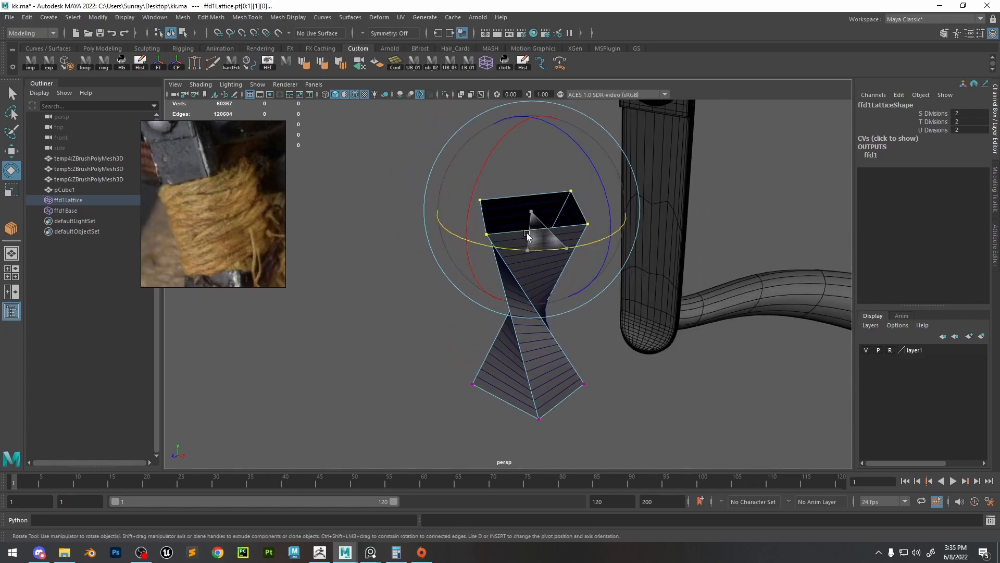
Set the lattice's T Divisions to 6
left_click(871, 155)
left_click(933, 180)
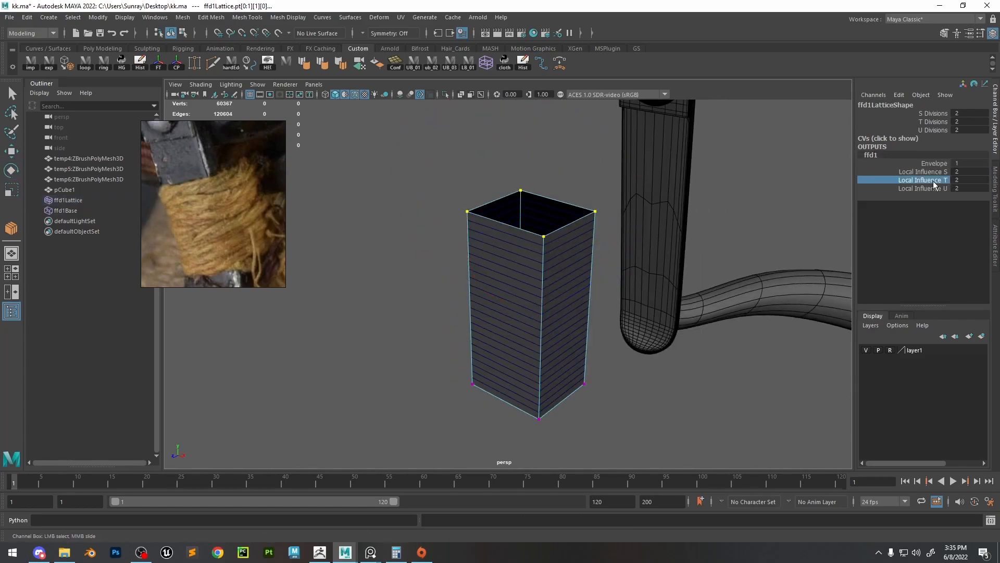
key("F8")
left_click(933, 222)
middle_click_drag(672, 222, 690, 222)
left_click_drag(607, 221, 568, 165, "alt")
Twist the box by rotating the lattice's top points with soft selection, and show it with smooth preview
key("F9")
left_click_drag(603, 157, 452, 219)
key("e")
key("b")
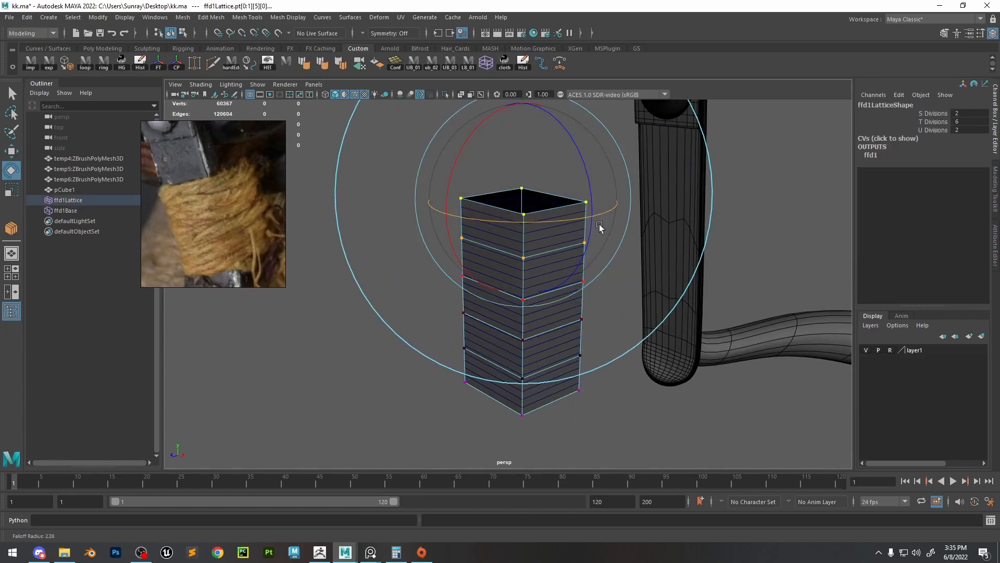
left_click_drag(599, 224, 522, 255)
key("3")
left_click_drag(529, 210, 491, 211)
left_click(492, 211)
key("3")
Select the twisted box and delete its history to bake in the lattice deformation
left_click_drag(554, 208, 541, 242, "alt")
left_click(595, 180)
left_click(521, 260)
key("w")
left_click_drag(457, 338, 433, 335)
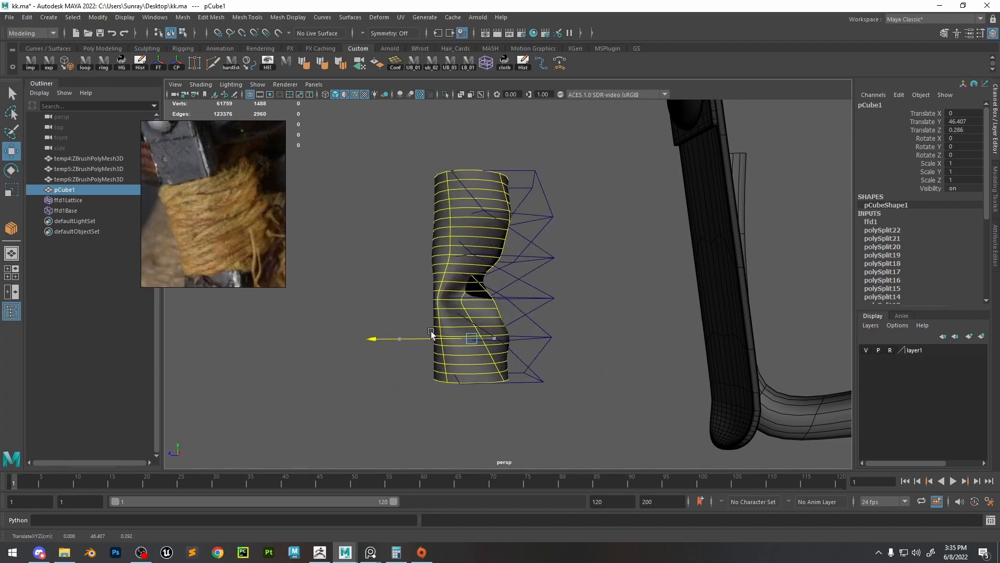
key("ctrl+z")
left_click_drag(456, 266, 466, 270, "alt")
left_click(140, 62)
left_click(396, 291)
left_click(464, 328)
Move the twisted box onto the strip at about -3.27 in Translate Z and tilt it to about 4.85 in Rotate X
key("r")
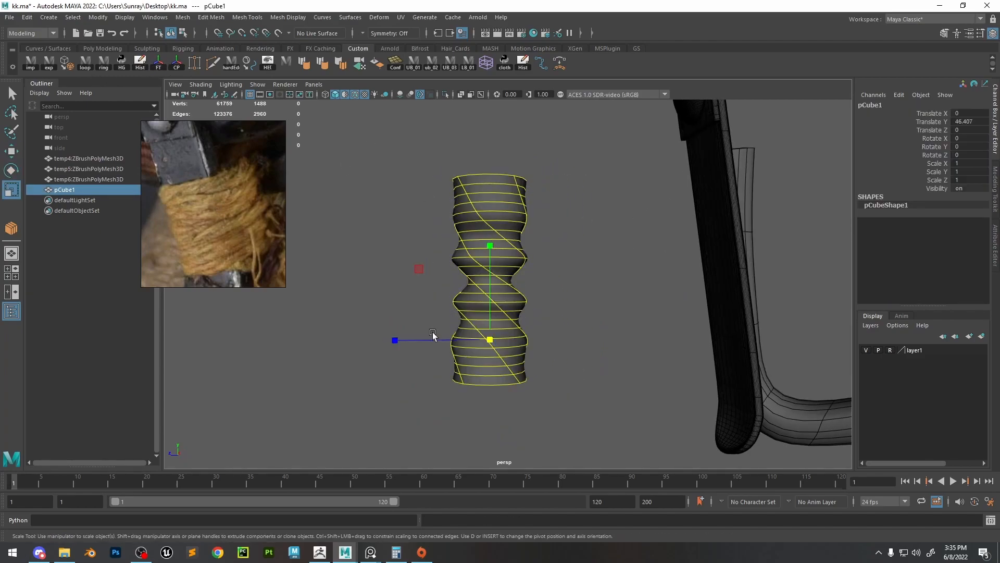
key("w")
left_click_drag(433, 338, 618, 265)
key("e")
right_click_drag(618, 263, 554, 274, "alt")
left_click_drag(525, 291, 526, 344)
Scale the twisted box around the strip to about 2.25 in X and 1.08 in Z
key("r")
left_click_drag(470, 368, 464, 373)
left_click_drag(560, 359, 646, 367)
left_click_drag(646, 368, 665, 321, "alt")
mouse_move(600, 345)
left_mouse_down()
mouse_move(569, 342)
mouse_move(614, 342)
left_mouse_up()
left_click_drag(614, 342, 612, 332, "alt")
right_click_drag(611, 332, 595, 274, "alt")
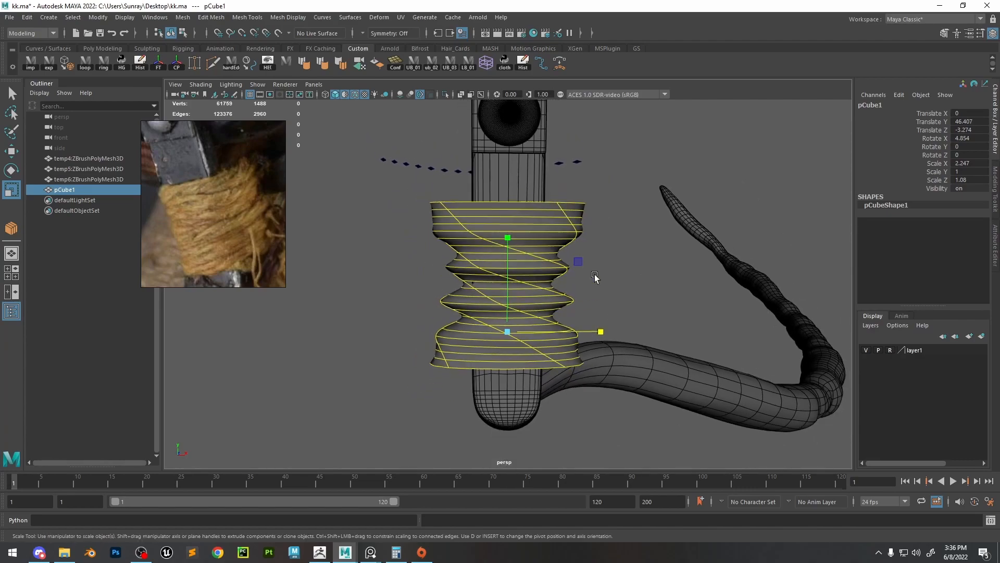
Add a lattice deformer to the wrap and scale its top row of points narrower in X
left_click_drag(595, 274, 625, 281, "alt")
left_click(487, 64)
left_click_drag(625, 208, 589, 208, "alt")
right_click_drag(615, 209, 615, 177)
left_click_drag(659, 183, 364, 221)
key("w")
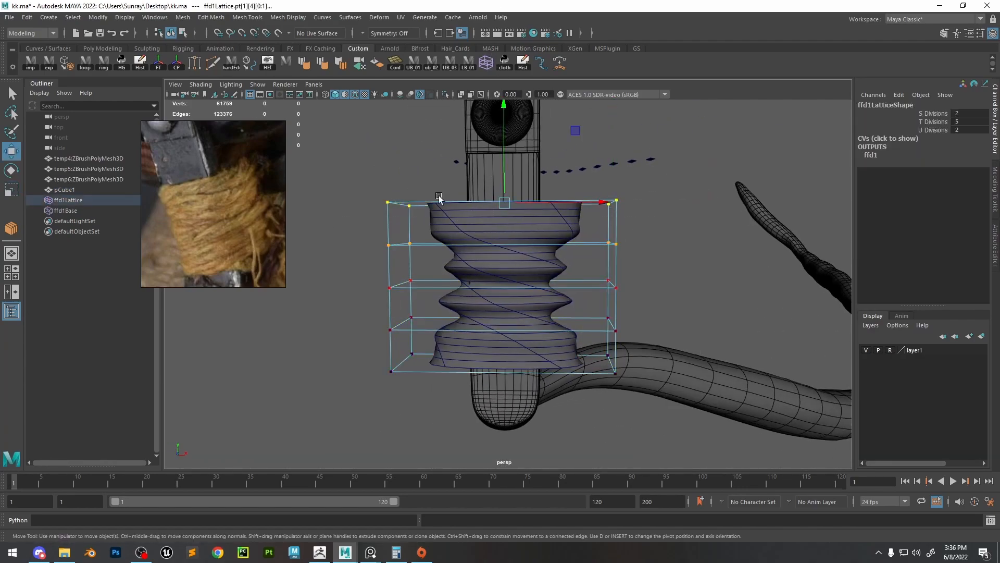
key("r")
left_click_drag(587, 205, 545, 209)
Turn off soft selection and scale each of the four lower rows of lattice points narrower in X toward the strip
key("b")
left_click_drag(660, 232, 384, 263)
left_click_drag(586, 248, 559, 250)
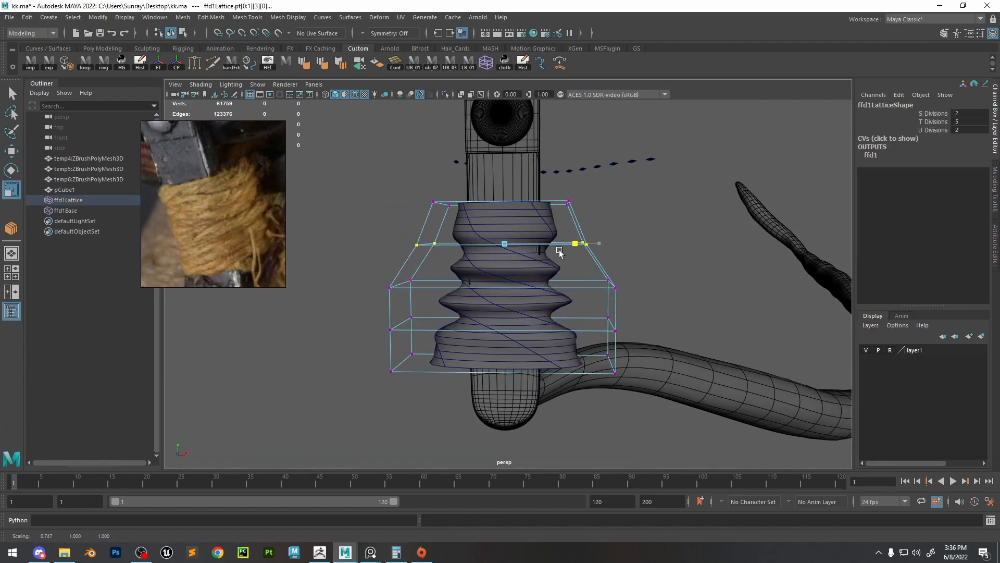
left_click_drag(645, 265, 380, 310)
left_click_drag(388, 307, 492, 286, "alt")
left_click_drag(599, 284, 565, 293)
left_click_drag(641, 298, 374, 347)
left_click_drag(596, 323, 558, 322)
left_click_drag(661, 420, 361, 341)
left_click_drag(601, 363, 557, 363)
Select the wrap mesh and delete its history to bake in the narrowed shape
right_click_drag(572, 285, 589, 268)
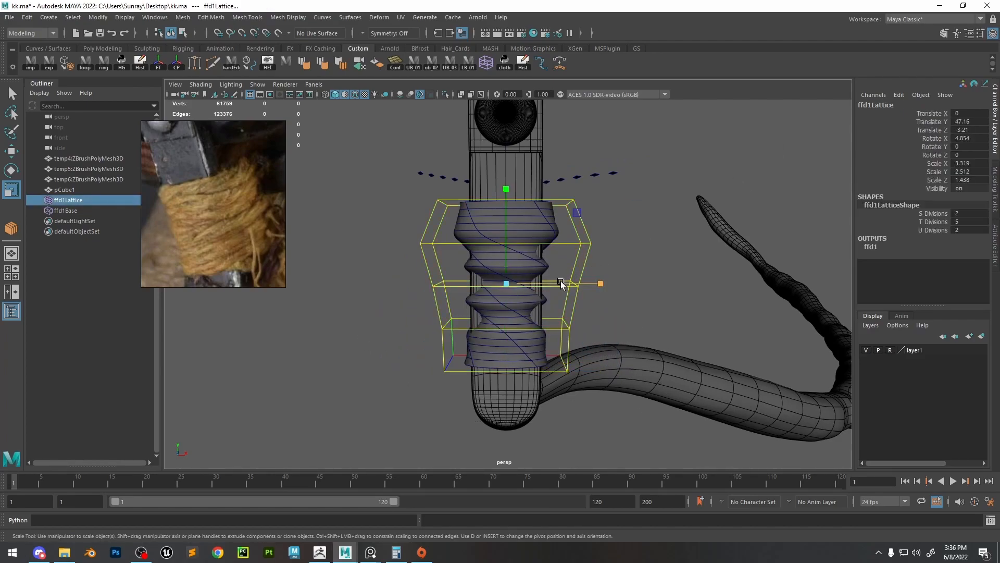
left_click(543, 232)
left_click(522, 64)
Widen three edge loops at the wrap's narrow waists in X with soft selection
left_click_drag(606, 294, 612, 264, "alt")
right_click_drag(611, 264, 650, 246, "alt")
right_click_drag(651, 245, 657, 186)
double_click(518, 276)
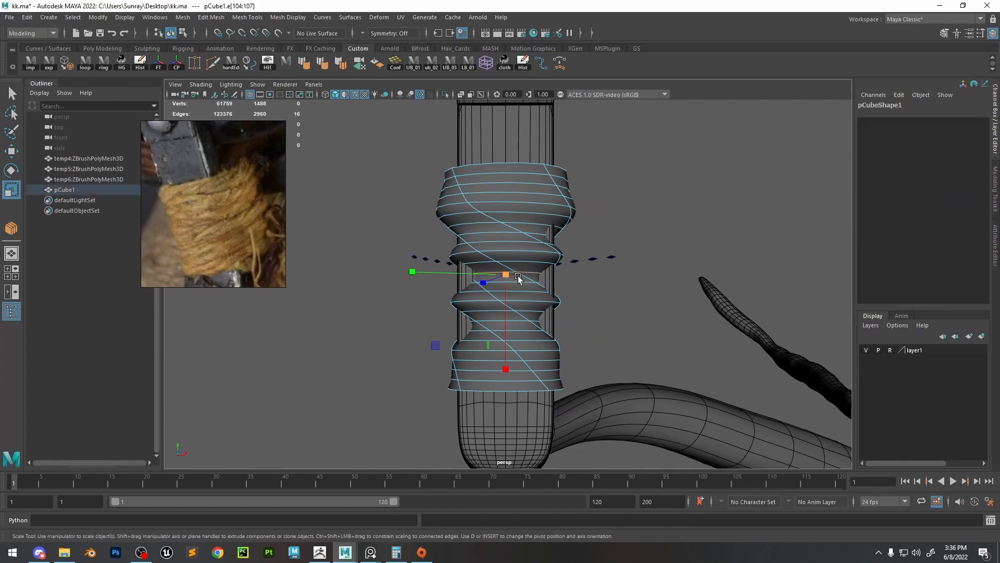
key("b")
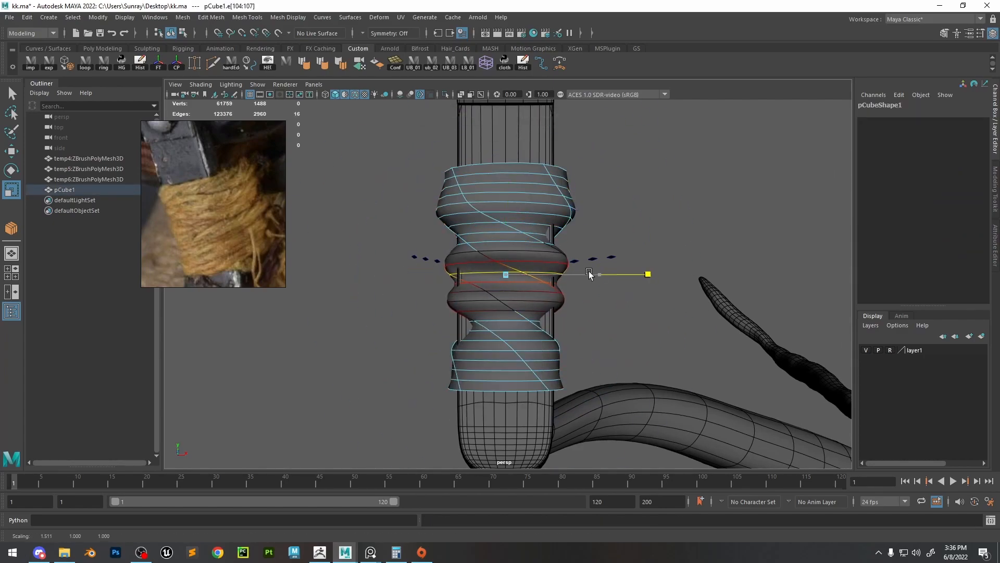
double_click(536, 321)
middle_click_drag(570, 321, 607, 321)
double_click(546, 232)
left_click_drag(599, 235, 617, 236)
Scale an edge loop in the wrap's lower part narrower in depth and shift it slightly
left_click_drag(617, 334, 473, 352, "alt")
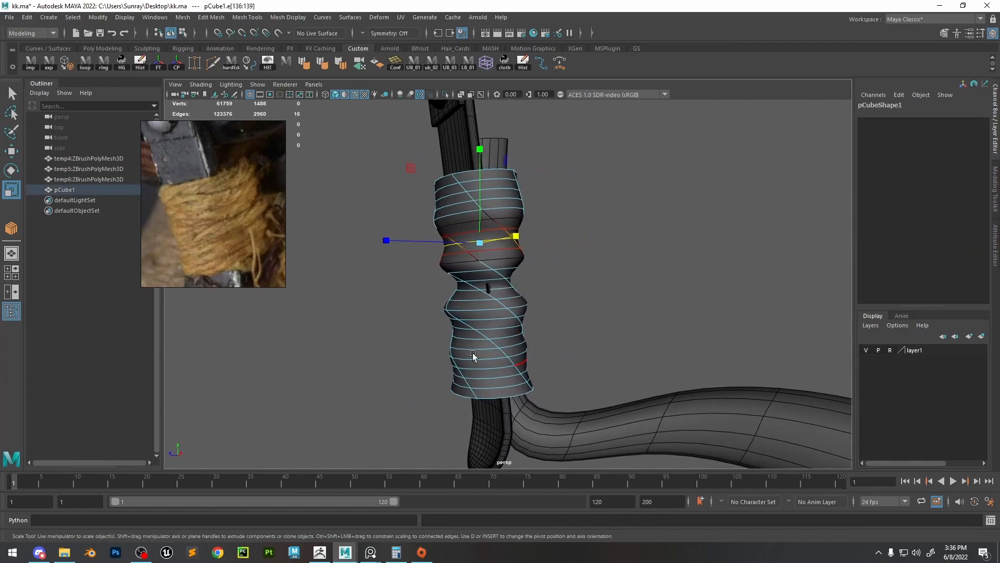
double_click(470, 353)
key("b")
left_click_drag(409, 360, 429, 359)
right_click_drag(444, 360, 554, 346, "ctrl+shift")
key("w")
left_click_drag(554, 346, 542, 352)
Scale an edge loop near the wrap's upper end uniformly to about 0.79 with soft selection
left_click_drag(543, 351, 665, 353, "alt")
double_click(546, 209)
left_click_drag(545, 196, 536, 222, "alt")
key("r")
left_click_drag(509, 214, 486, 214)
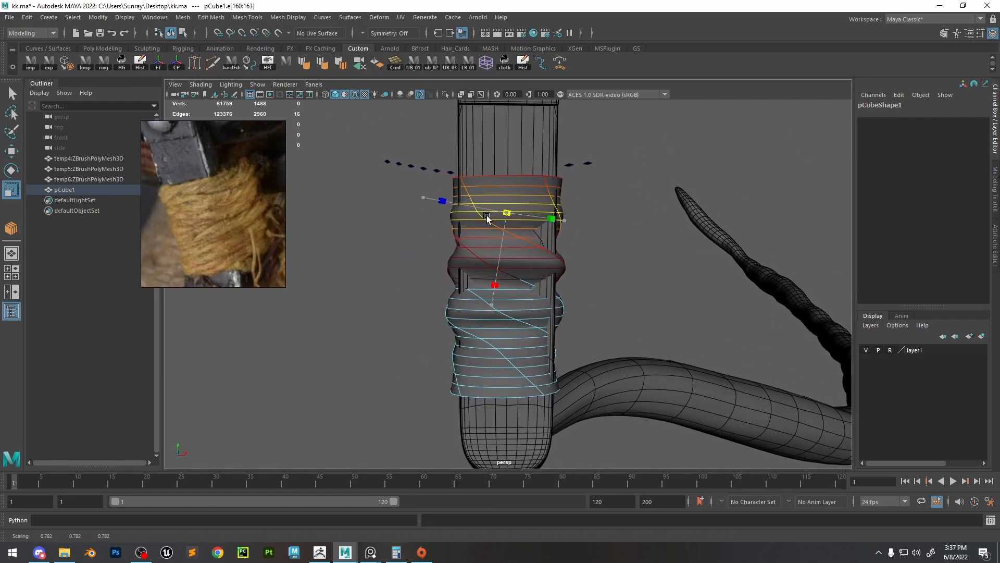
Turn off the wrap's smooth preview and move selected side vertices away from the strip
key("w")
left_click_drag(532, 253, 417, 263, "alt")
right_click_drag(490, 218, 617, 115)
key("1")
left_click_drag(449, 350, 664, 186, "alt")
right_click_drag(676, 186, 614, 182)
left_click_drag(614, 183, 584, 206, "alt")
left_click_drag(576, 203, 516, 245)
key("b")
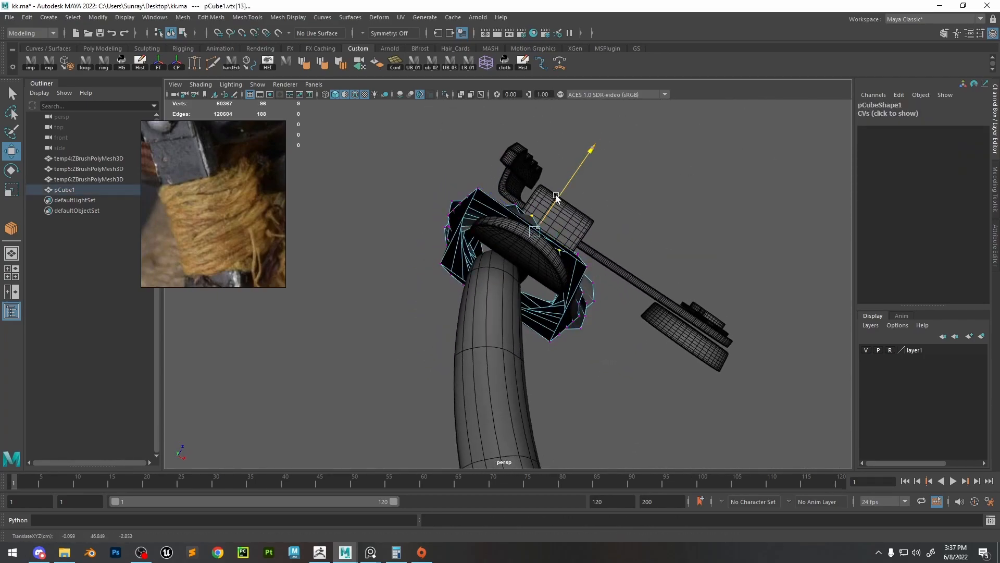
left_click_drag(556, 195, 448, 385, "alt")
Adjust more of the wrap's side vertices, restore smooth preview, and clear the selection
left_click(455, 319)
left_click_drag(454, 319, 431, 262, "alt")
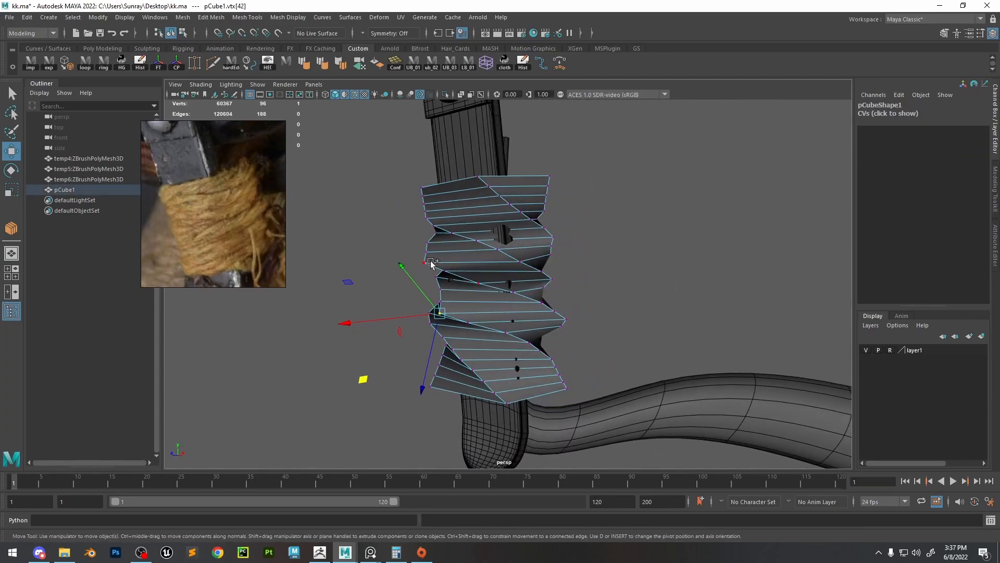
left_click(454, 348, "shift")
key("b")
left_click(417, 359)
key("3")
left_click_drag(417, 359, 576, 313, "alt")
left_click(469, 308)
left_click_drag(469, 308, 492, 324, "alt")
left_click(476, 255)
right_click_drag(493, 280, 589, 214)
left_click_drag(760, 185, 687, 183, "alt")
left_click(687, 183)
right_click_drag(688, 183, 489, 261, "alt")
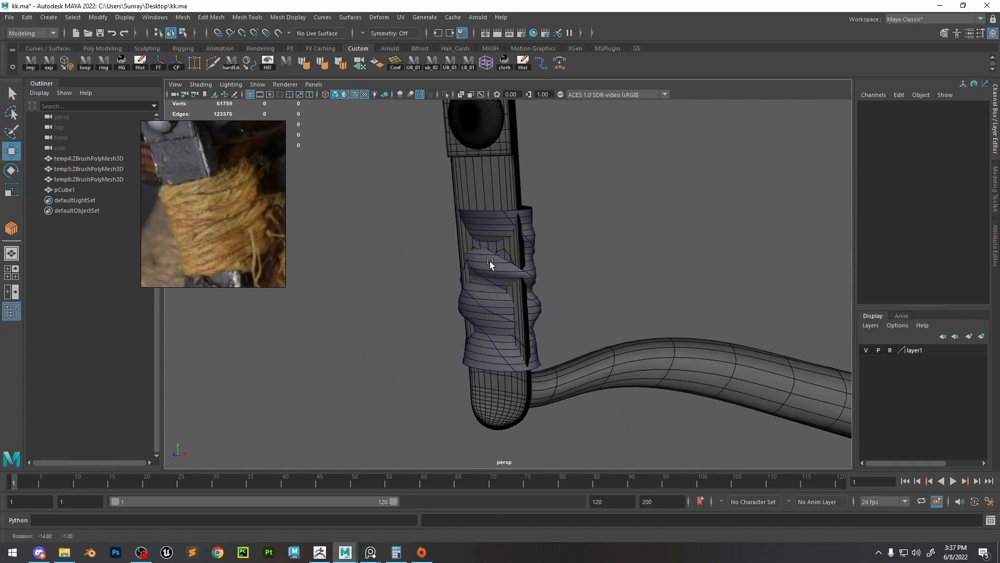
Select the wrap and isolate it in the viewport with smooth preview on
left_click(490, 260)
key("1")
key("3")
key("ctrl+1")
Try to tilt a horizontal edge loop in the middle of the wrap
key("F10")
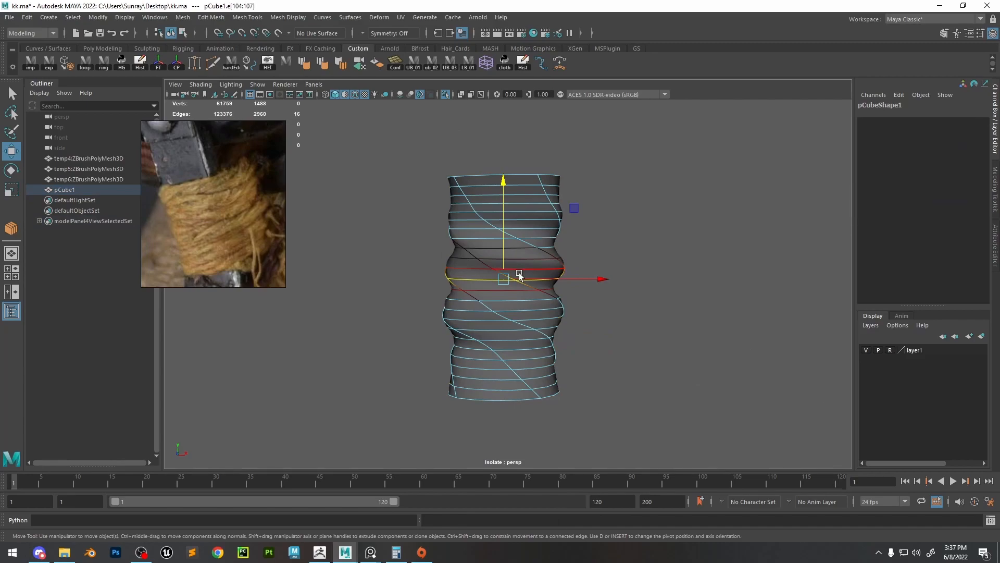
double_click(521, 270)
key("e")
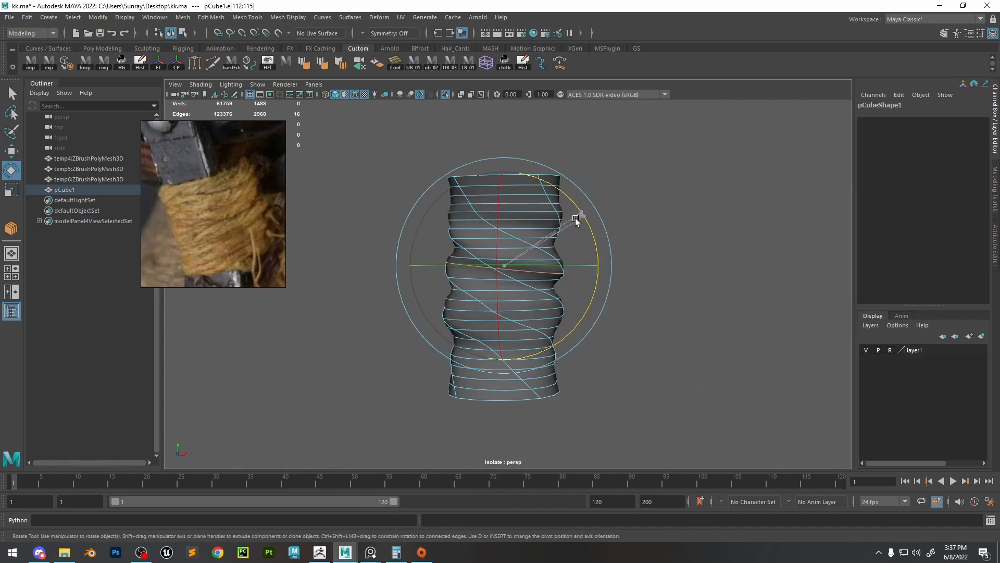
key("ctrl+z")
key("w")
right_click_drag(522, 236, 694, 166)
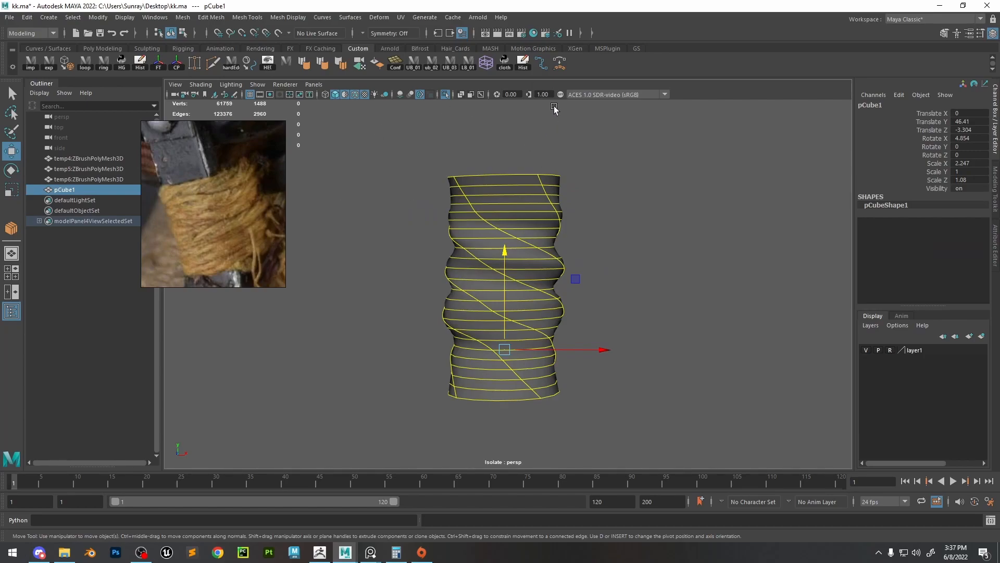
Try to scale the wrap by its four spiral edge loops
right_click_drag(519, 222, 513, 151, "alt")
double_click(485, 266)
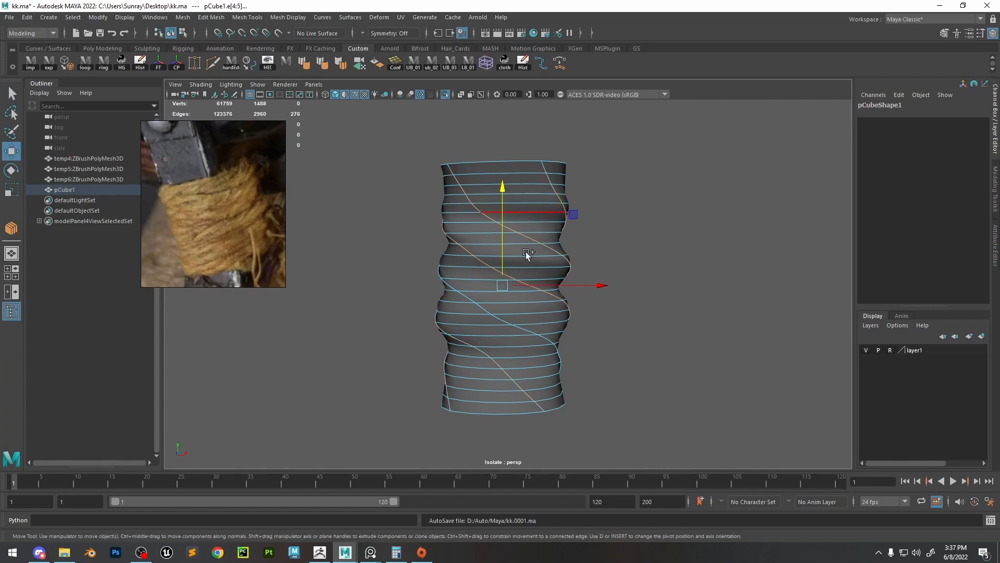
left_click_drag(536, 302, 486, 298, "alt")
key("r")
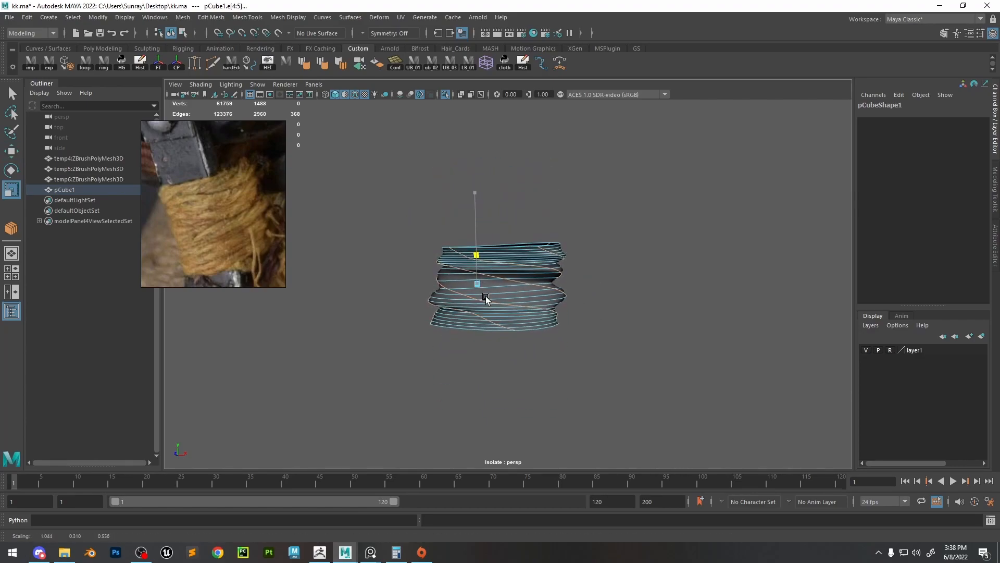
key("ctrl+z")
key("w")
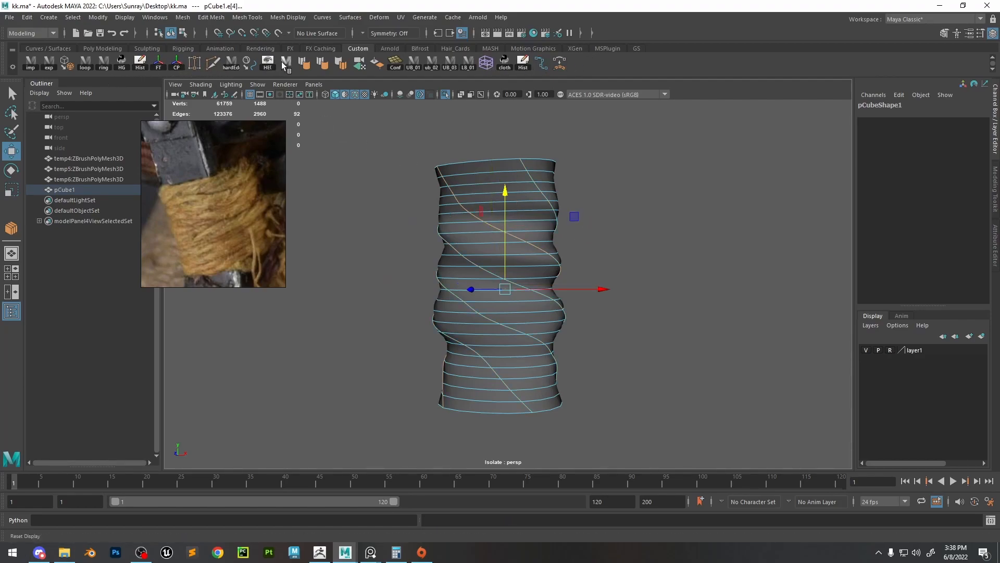
Convert the first two spiral edge loops of the wrap into separate curves
left_click(243, 63)
left_click(468, 258)
right_click_drag(470, 258, 476, 212)
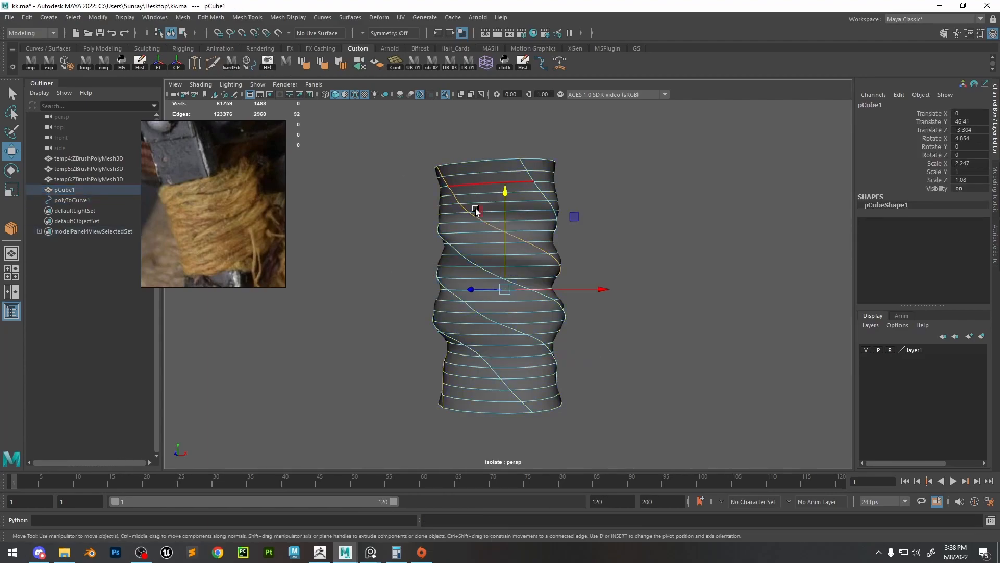
left_click(470, 259)
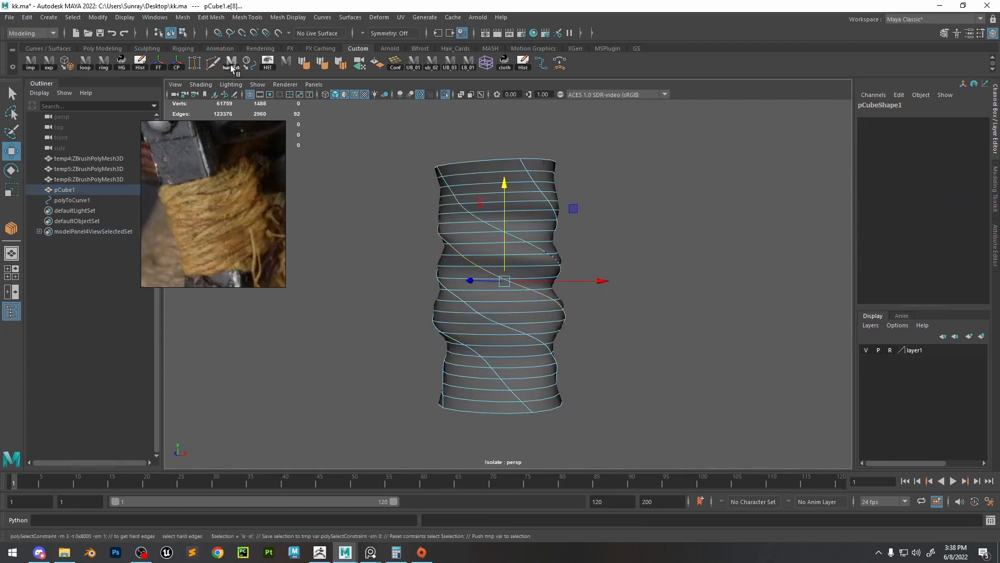
left_click(243, 64)
Convert the remaining two spiral edge loops of the wrap into curves
left_click(454, 268)
key("F10")
double_click(458, 297)
left_click(244, 64)
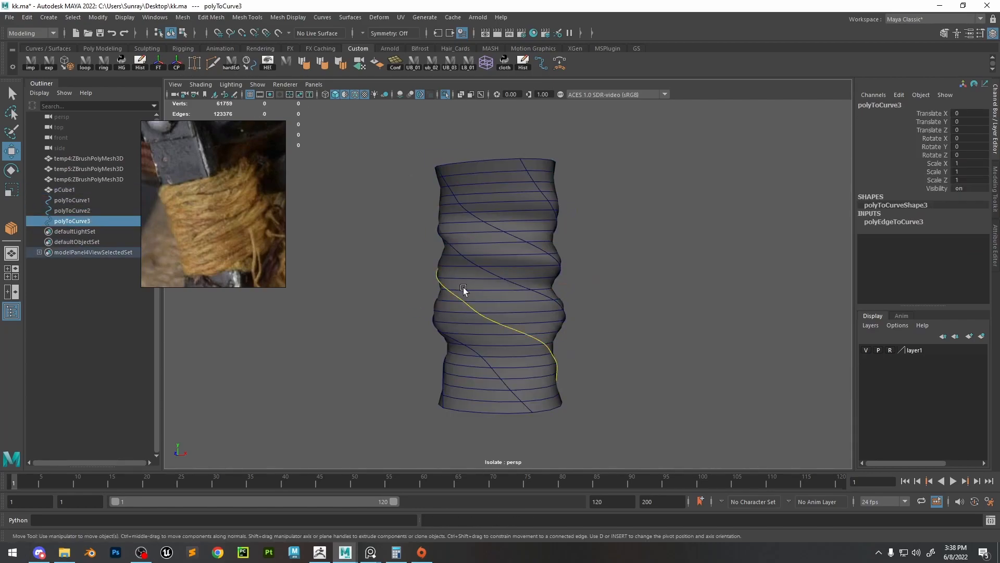
left_click(465, 292)
key("F10")
double_click(470, 350)
left_click(245, 64)
Try deleting the wrap mesh to view only the spiral curves, undo it, and turn off smooth preview
left_click(510, 219)
key("Delete")
left_click_drag(539, 249, 568, 245, "alt")
left_click_drag(642, 134, 417, 334)
key("ctrl+1")
key("r")
left_click(584, 222)
key("ctrl+z")
key("ctrl+z")
key("ctrl+z")
key("1")
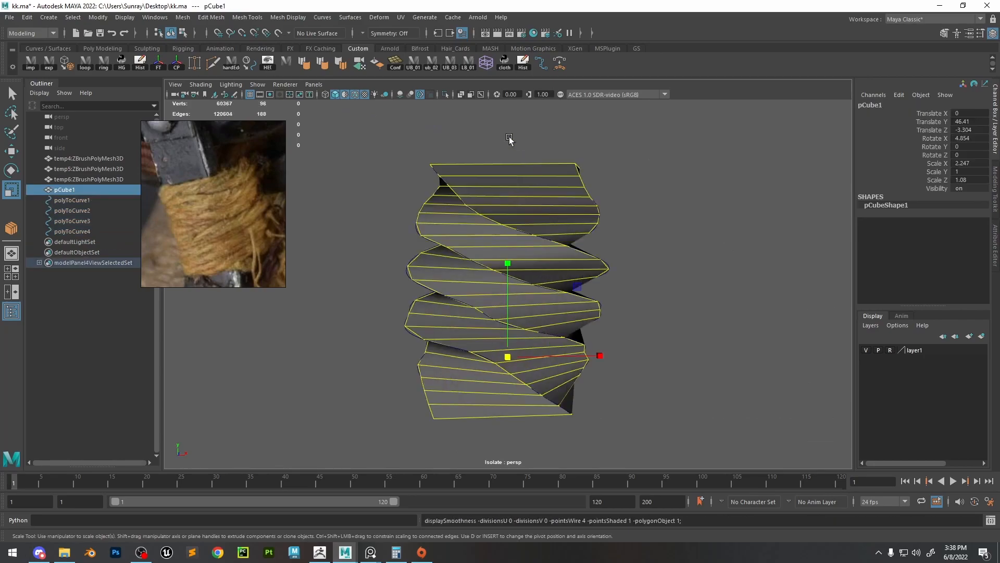
Undo the conversions of the wrap's four spiral edge loops into separate curves
key("3")
left_click(445, 93)
left_click(72, 200)
key("ctrl+z")
key("ctrl+z")
key("ctrl+z")
key("ctrl+z")
key("ctrl+z")
key("ctrl+z")
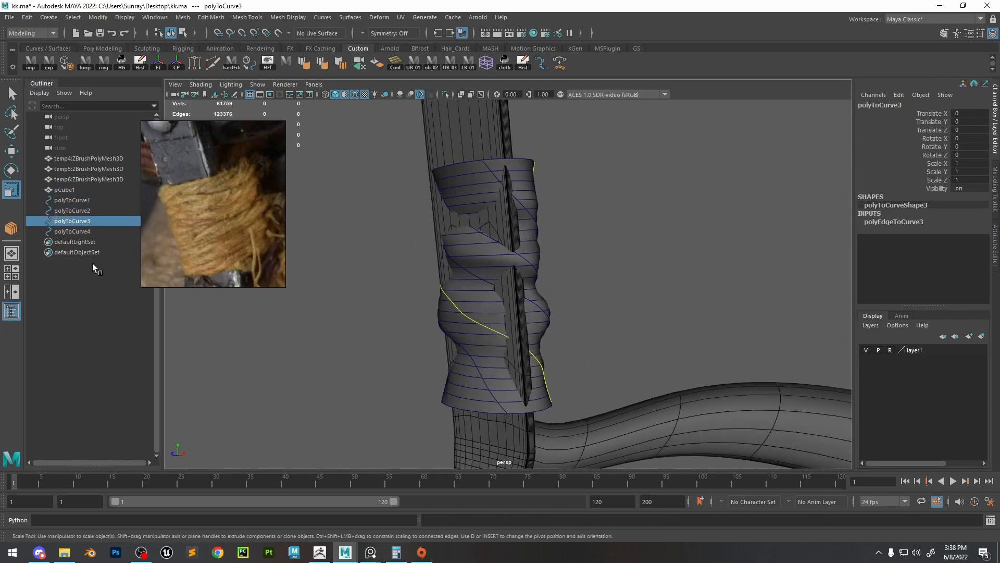
key("ctrl+z")
key("ctrl+z")
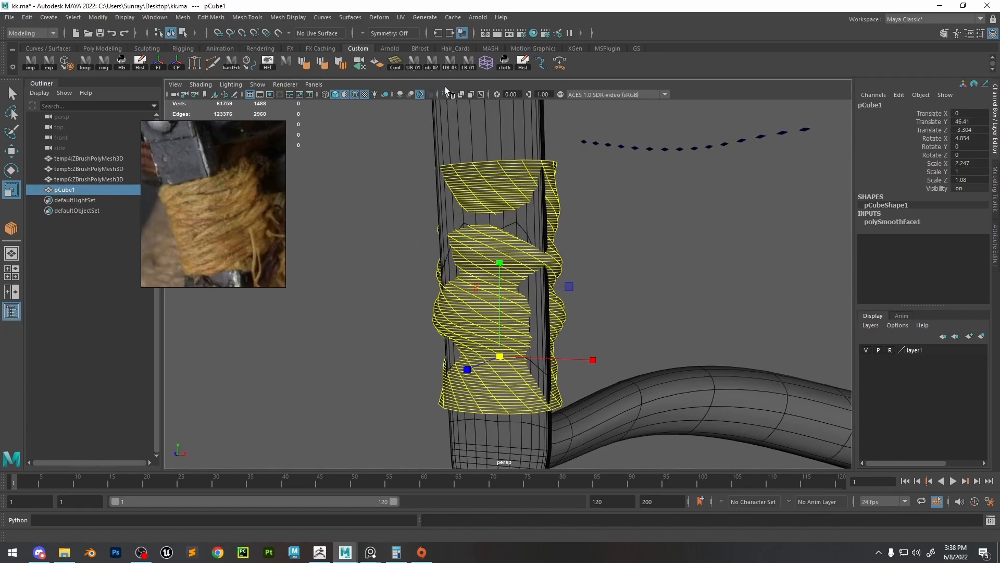
Undo the isolation, the edge loop selections and the smoothing of the wrap mesh
left_click(445, 94)
key("ctrl+z")
key("ctrl+z")
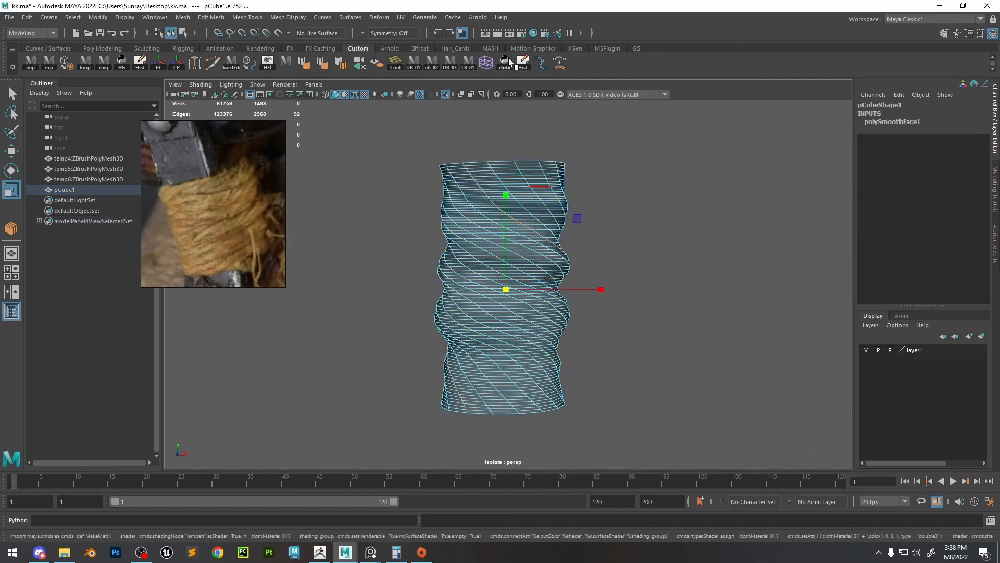
key("ctrl+z")
left_click(445, 94)
key("ctrl+z")
key("ctrl+z")
key("ctrl+z")
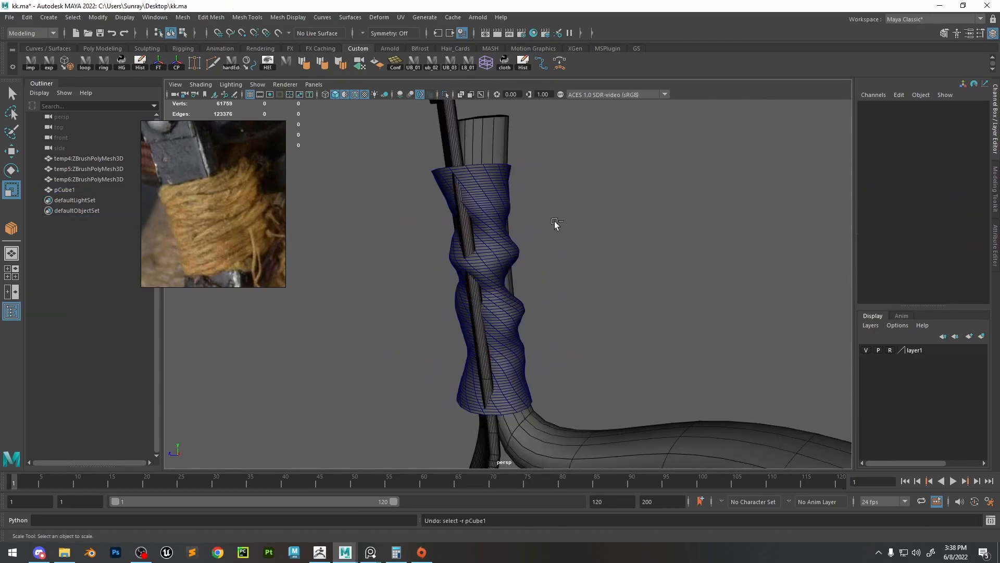
Set the wrap's X rotation to 0 and place a duplicate directly above it, rotated to continue the twist
type("0")
key("Return")
left_click_drag(556, 307, 503, 125, "alt")
key("w")
key("ctrl+d")
left_click_drag(617, 208, 456, 211, "alt")
key("e")
middle_click_drag(774, 169, 767, 169)
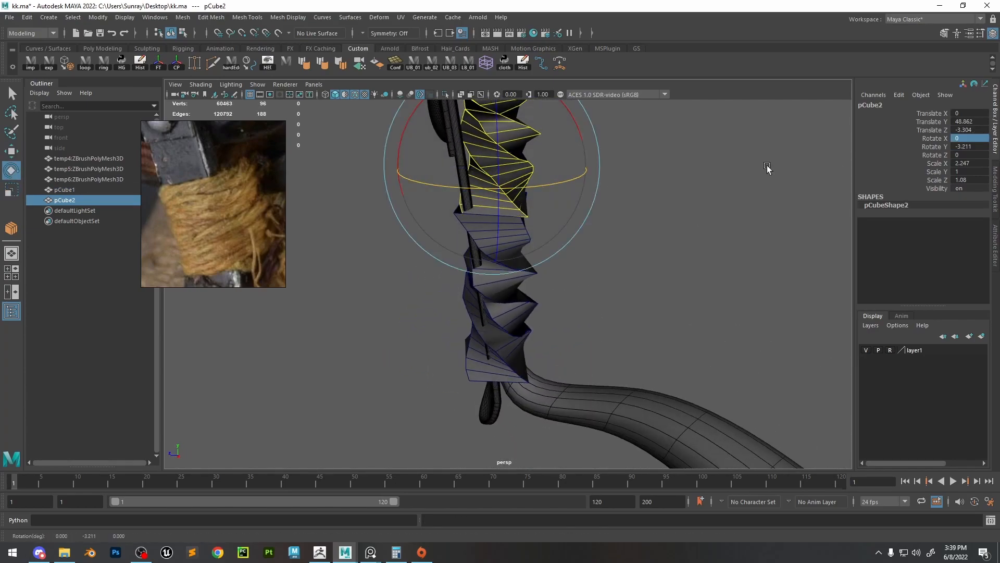
left_click_drag(561, 187, 791, 219)
key("w")
Duplicate the wrap segment below the original, rotated to align the spirals, with its upper end meeting the original's lower end
right_click_drag(790, 219, 729, 213, "alt")
key("ctrl+d")
left_click_drag(516, 190, 544, 474)
middle_click_drag(545, 474, 560, 417, "alt")
key("e")
left_click_drag(612, 461, 598, 395)
key("w")
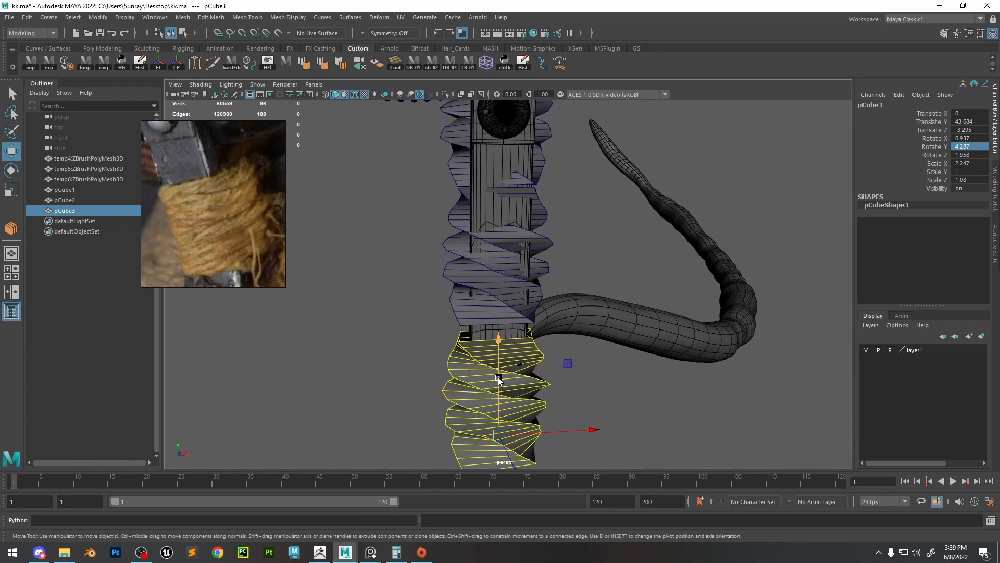
left_click_drag(499, 380, 615, 315)
Combine the three stacked wrap segments into one mesh
left_click(507, 309, "shift")
left_click_drag(558, 290, 588, 273, "alt")
right_click_drag(587, 273, 537, 234, "alt")
left_click(520, 134, "shift")
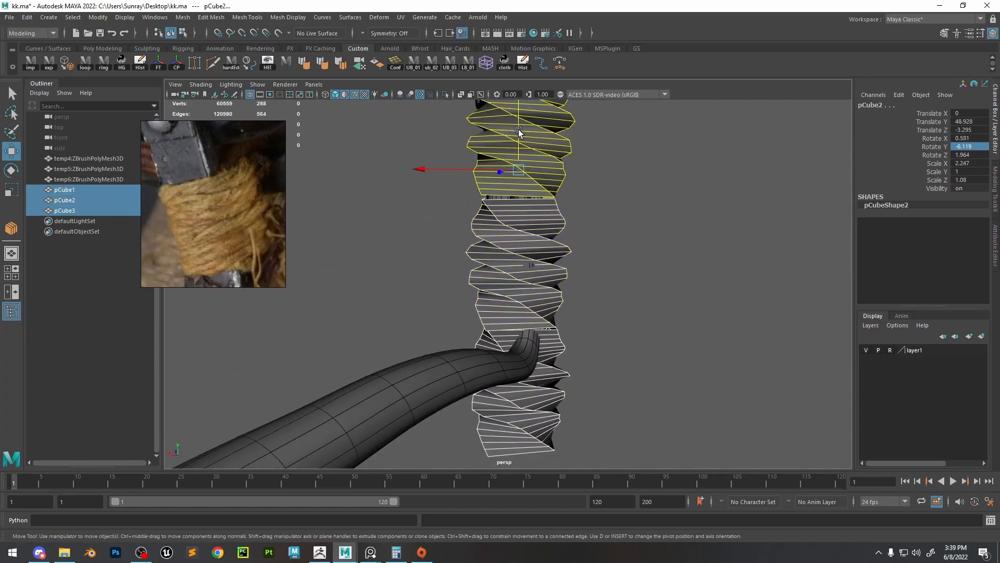
key("space")
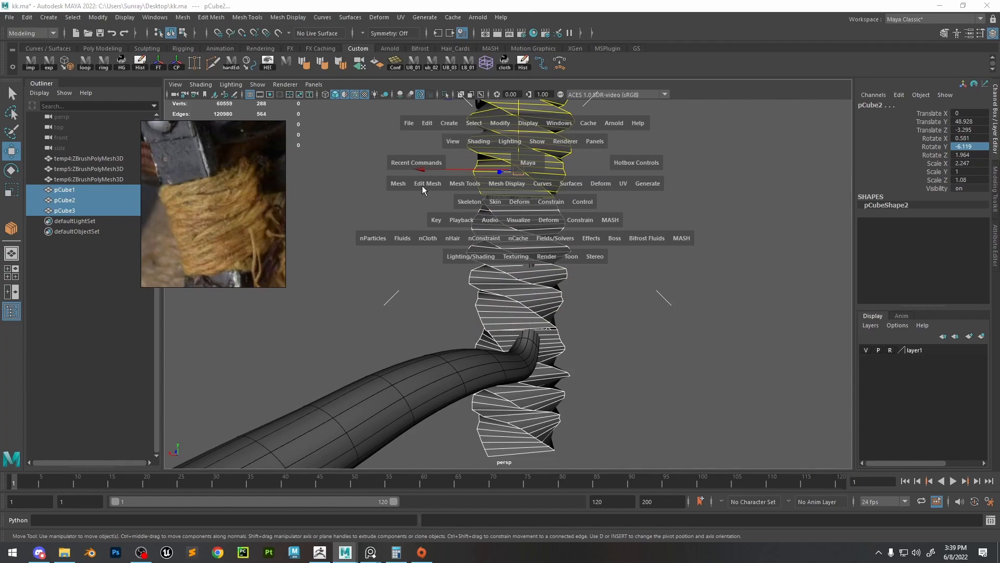
left_click(397, 183)
Merge the four pairs of corner vertices at the seam between the upper and middle wrap segments
left_click_drag(594, 207, 531, 213, "alt")
right_click_drag(531, 213, 710, 295, "alt")
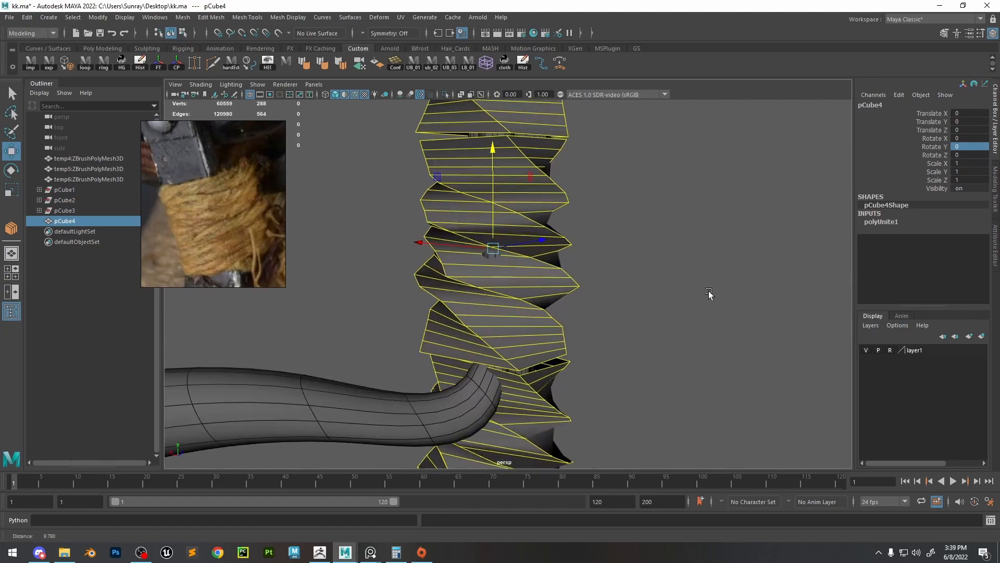
middle_click_drag(710, 294, 710, 351, "alt")
right_click_drag(473, 186, 406, 107)
left_click(420, 185)
left_click(406, 179, "shift")
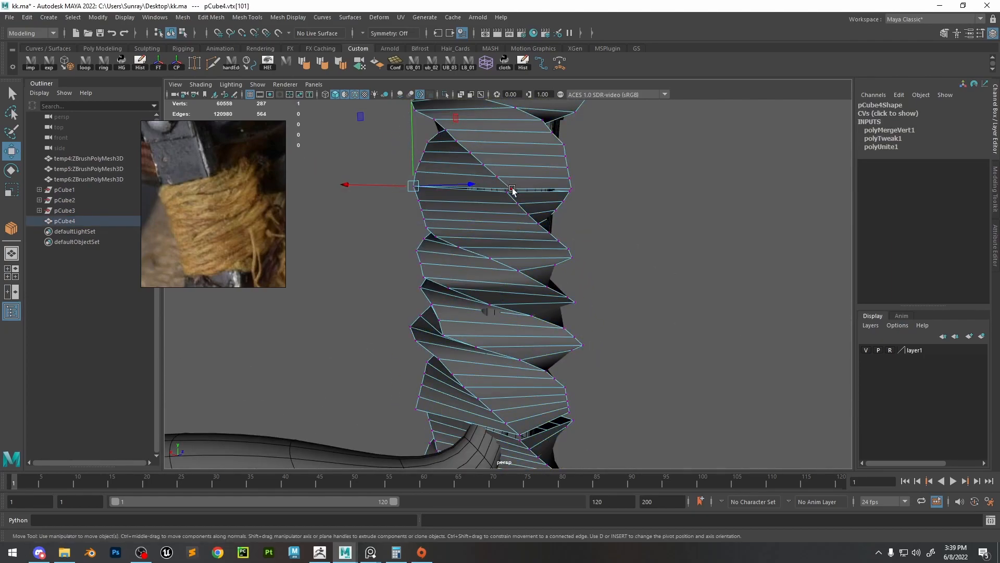
left_click_drag(580, 195, 549, 188, "alt")
right_click_drag(549, 188, 717, 298, "alt")
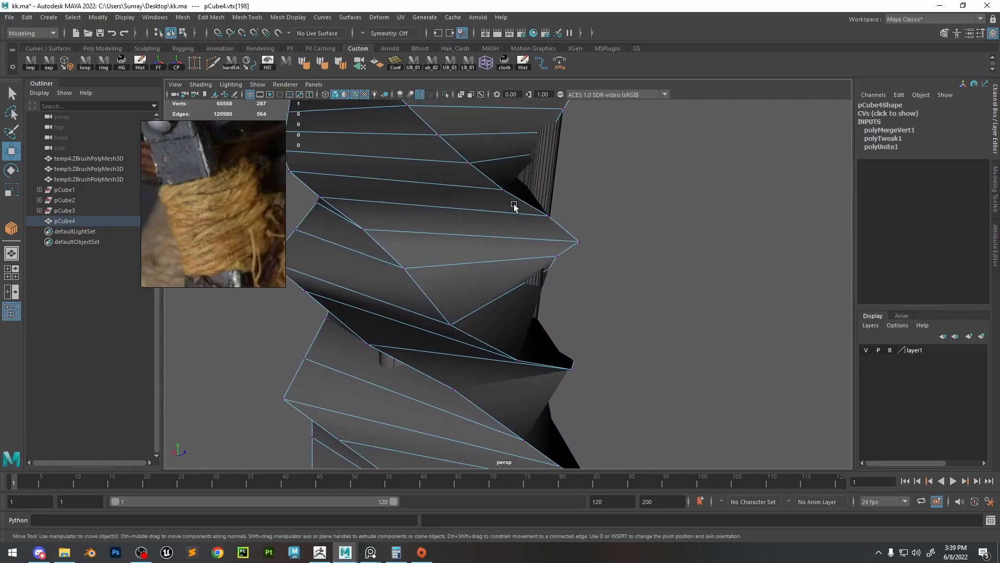
middle_click_drag(515, 207, 573, 289, "alt")
key("g")
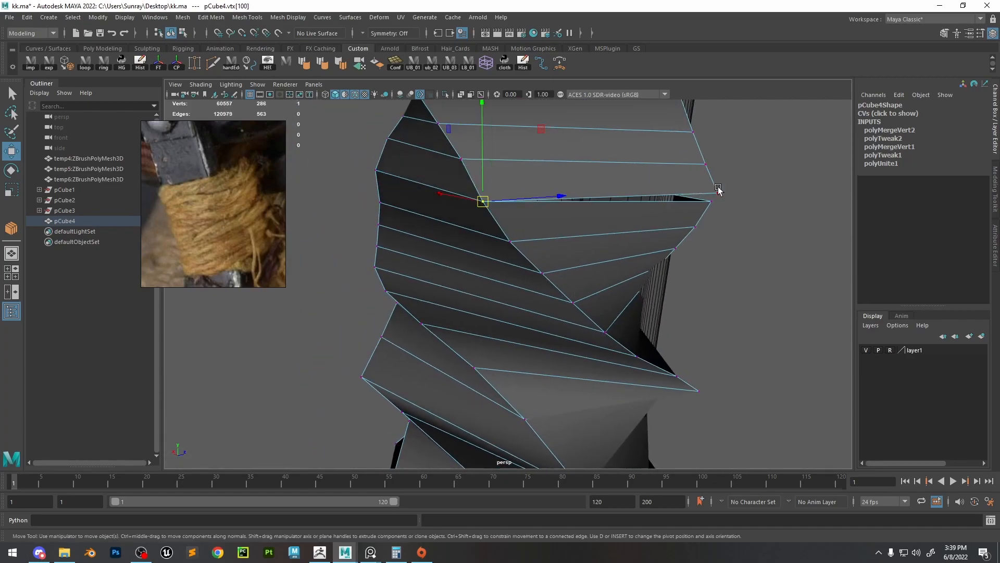
left_click_drag(721, 240, 521, 196, "alt")
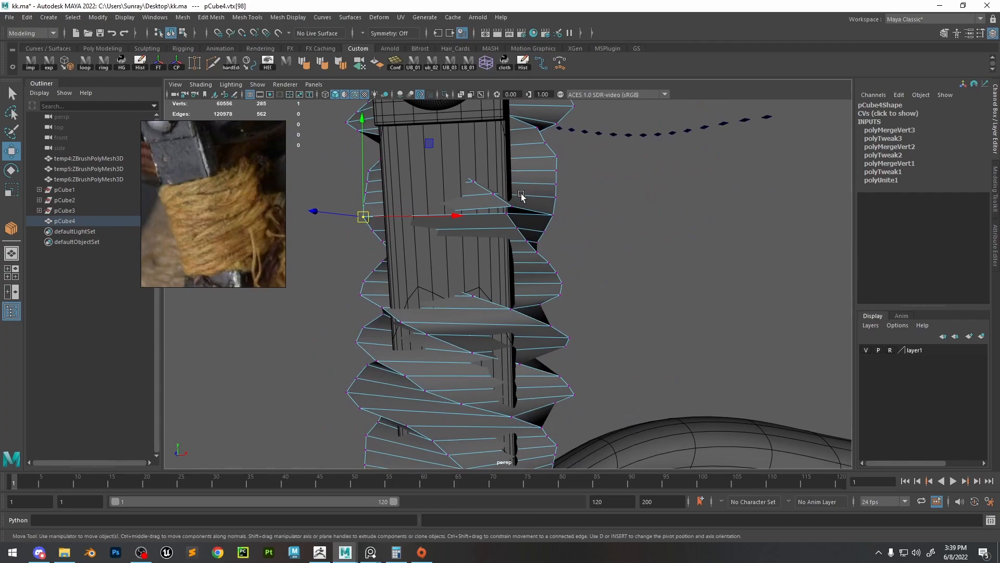
key("g")
middle_click_drag(547, 310, 552, 146, "alt")
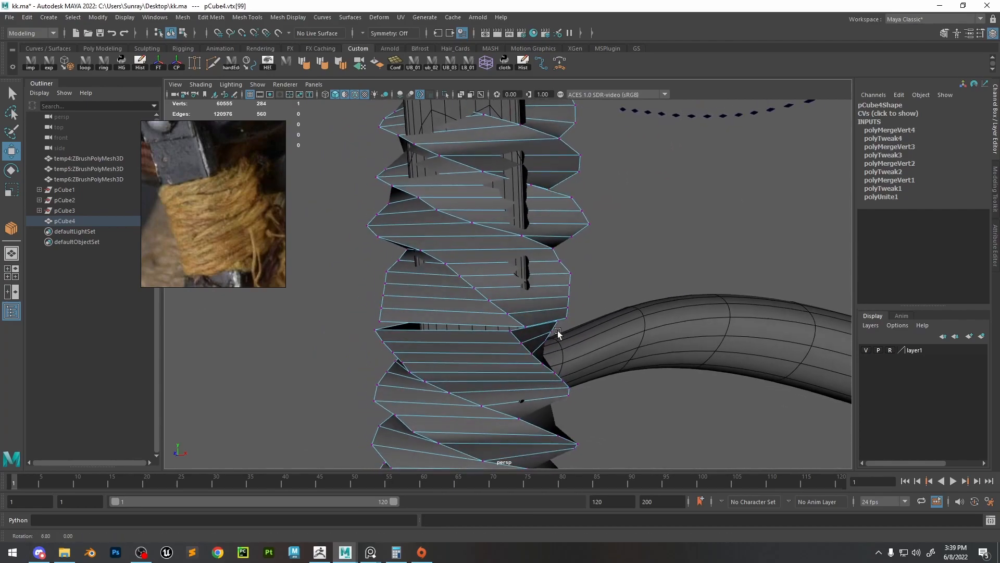
Merge the four pairs of corner vertices at the seam between the middle and lower wrap segments
left_click_drag(557, 335, 544, 329, "alt")
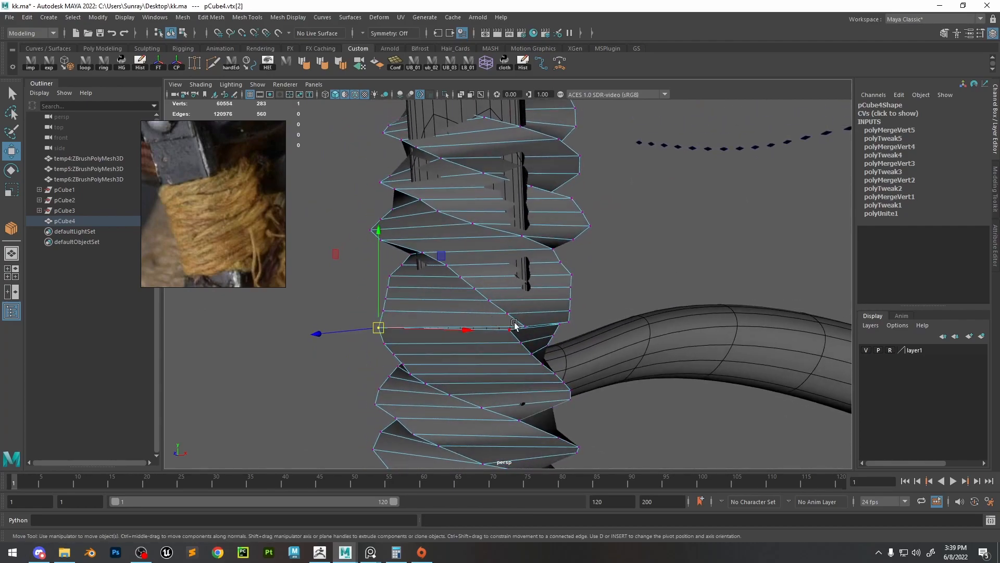
right_click_drag(573, 331, 651, 321, "shift")
left_click_drag(652, 320, 596, 324, "alt")
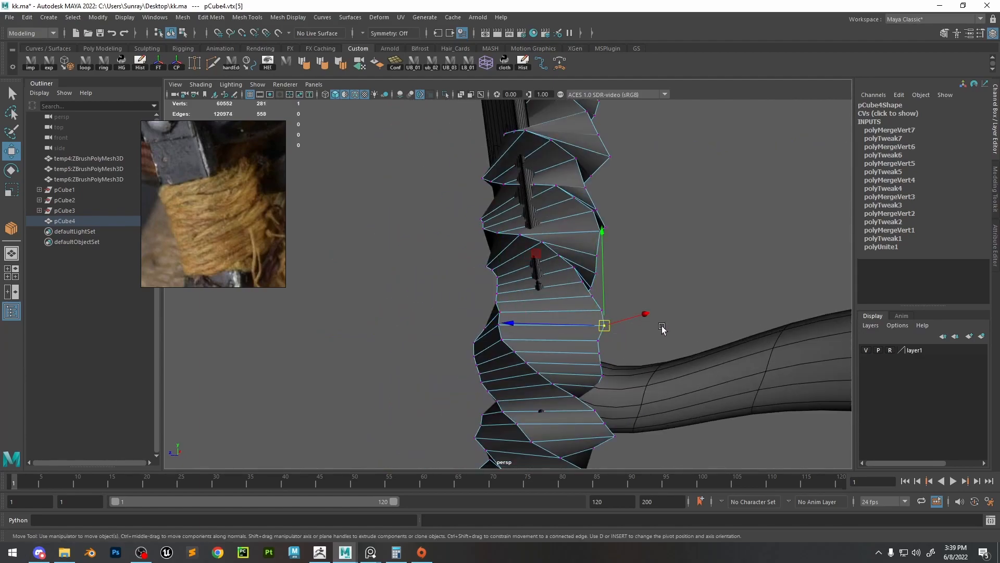
left_click_drag(662, 329, 608, 322, "alt")
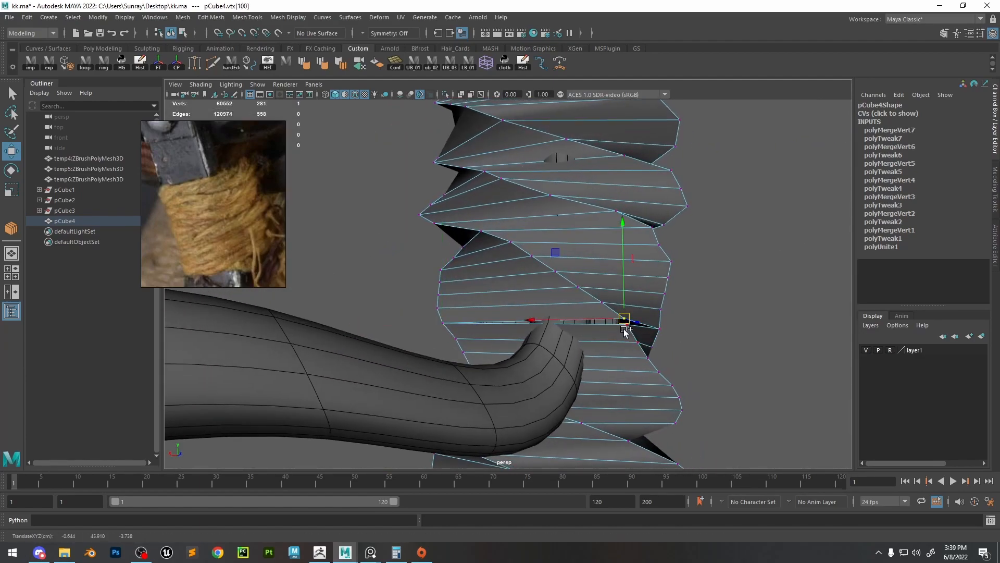
left_click(624, 329, "shift")
right_click_drag(624, 332, 698, 325, "shift")
Shorten the combined wrap along its height, tilt it about 3.7 degrees around X and shift it slightly in Z onto the strap
right_click_drag(643, 167, 687, 117)
left_click_drag(688, 117, 495, 264, "alt")
scroll(495, 265, "down", 5)
key("r")
left_click_drag(483, 154, 558, 230)
key("w")
key("e")
left_click_drag(557, 230, 559, 170, "alt")
key("w")
right_click_drag(558, 170, 514, 161, "alt")
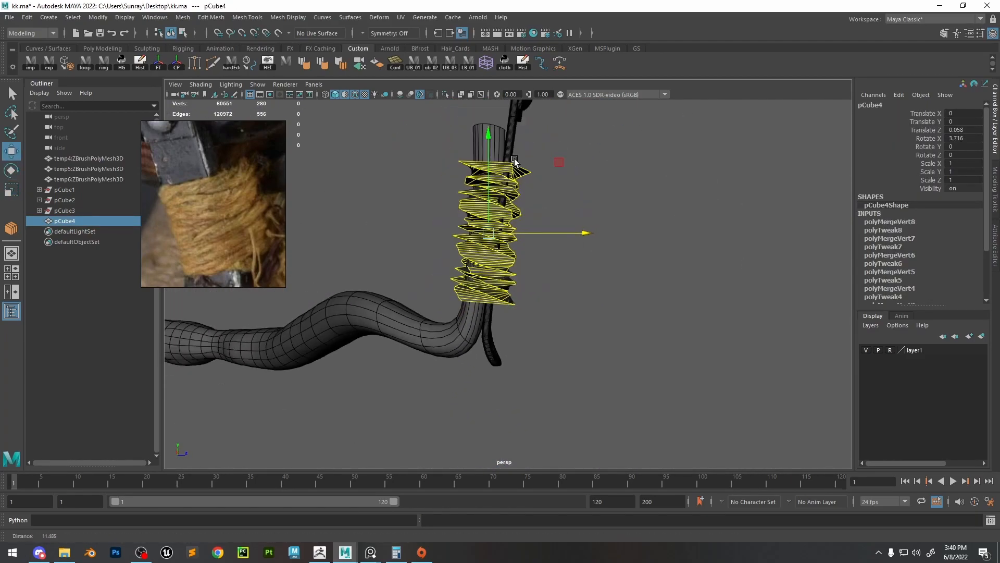
Stretch the tilted wrap along its height to cover more of the strap
left_click_drag(514, 159, 437, 160, "alt")
key("r")
left_click_drag(487, 152, 473, 92)
left_click_drag(572, 223, 484, 215, "alt")
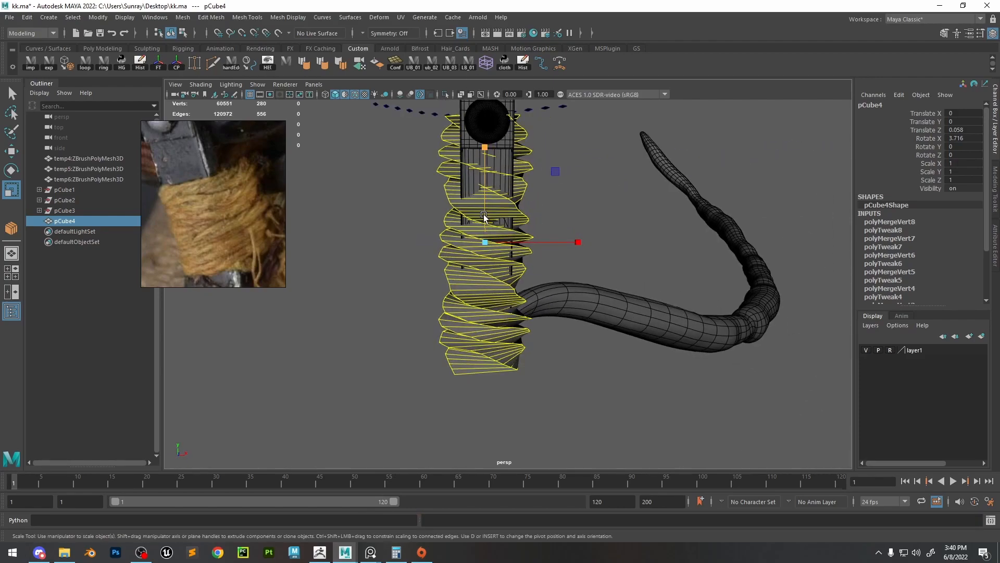
left_click(645, 138)
key("ctrl+z")
Apply one level of mesh smoothing to the combined wrap
key("3")
right_click_drag(644, 172, 627, 211, "shift")
scroll(627, 211, "up", 3)
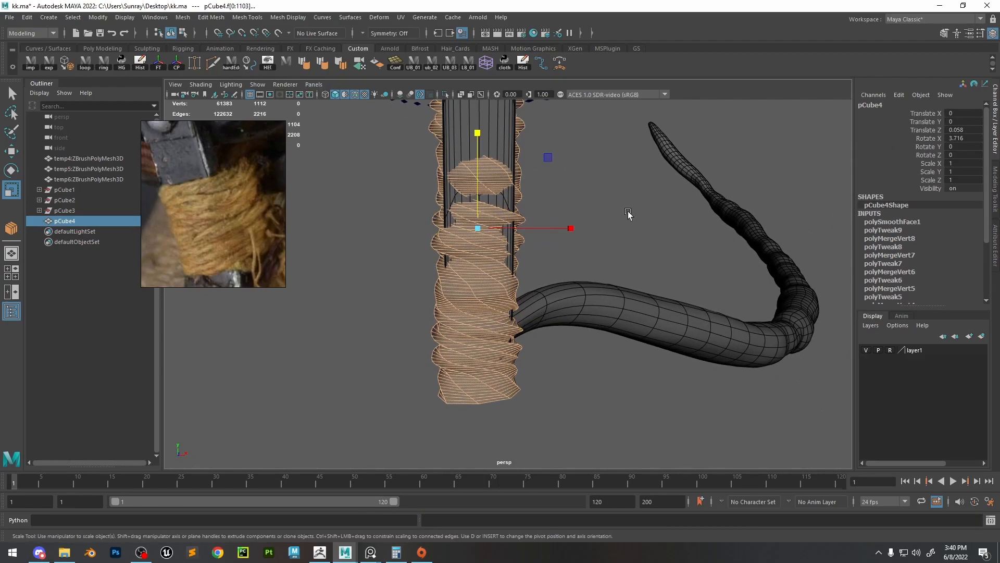
right_click_drag(478, 263, 477, 248)
Delete a ring of faces across the wrap's upper part and remove the cut-off top section
left_click_drag(479, 125, 612, 255, "alt")
scroll(552, 226, "up", 4)
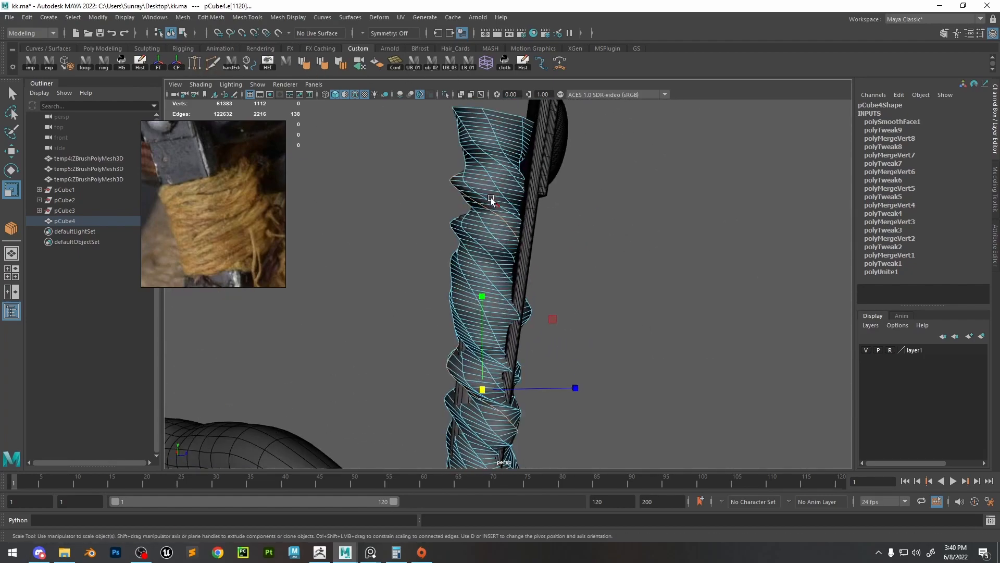
right_click_drag(491, 199, 492, 229)
left_click(507, 215)
double_click(506, 215, "shift")
key("Delete")
double_click(496, 184)
key("Delete")
Apply Edit Edge Flow to the spiral edge loops one by one, down one side of the wrap
mouse_move(496, 183)
left_mouse_down("alt")
mouse_move(511, 279)
mouse_move(508, 179)
left_mouse_up("alt")
key("F10")
double_click(508, 179)
key("g")
left_click_drag(515, 224, 526, 276, "alt")
double_click(517, 218)
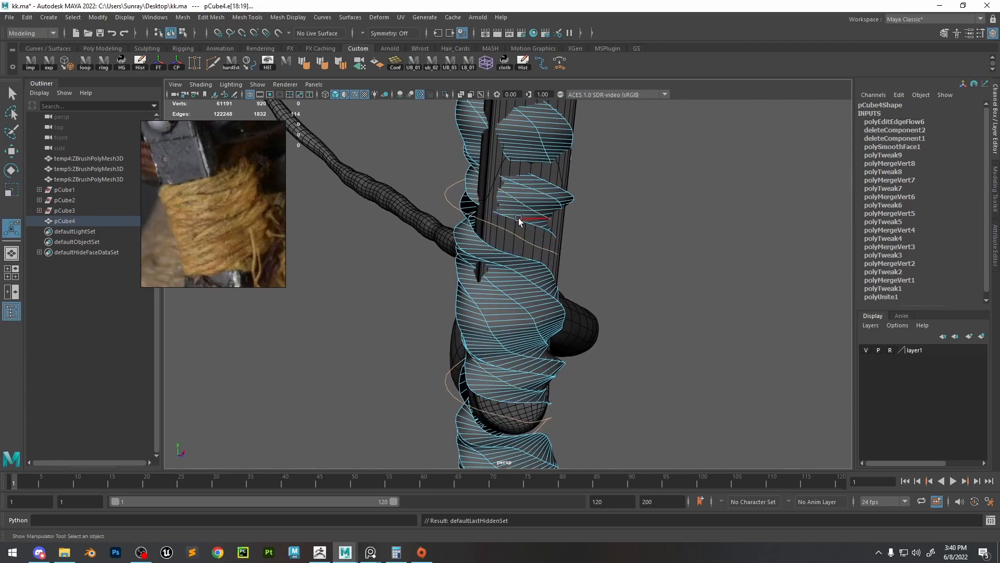
key("g")
double_click(504, 256)
key("g")
double_click(499, 290)
key("g")
double_click(486, 327)
key("g")
double_click(498, 367)
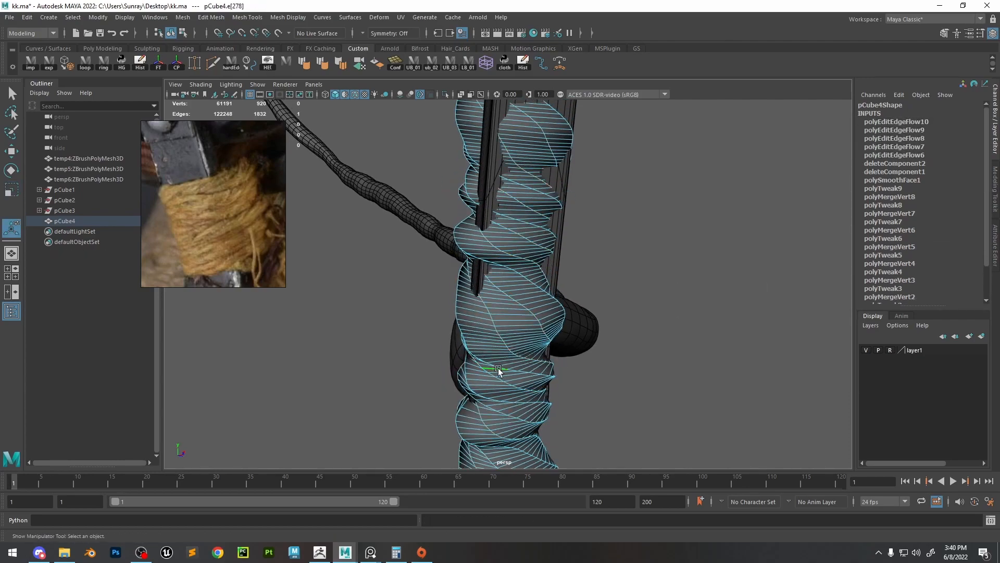
key("g")
Continue applying Edit Edge Flow to the spiral edge loops on the other side of the wrap
left_click_drag(498, 367, 536, 350, "alt")
double_click(519, 329)
double_click(535, 281)
key("g")
double_click(533, 268)
key("g")
left_click(533, 245)
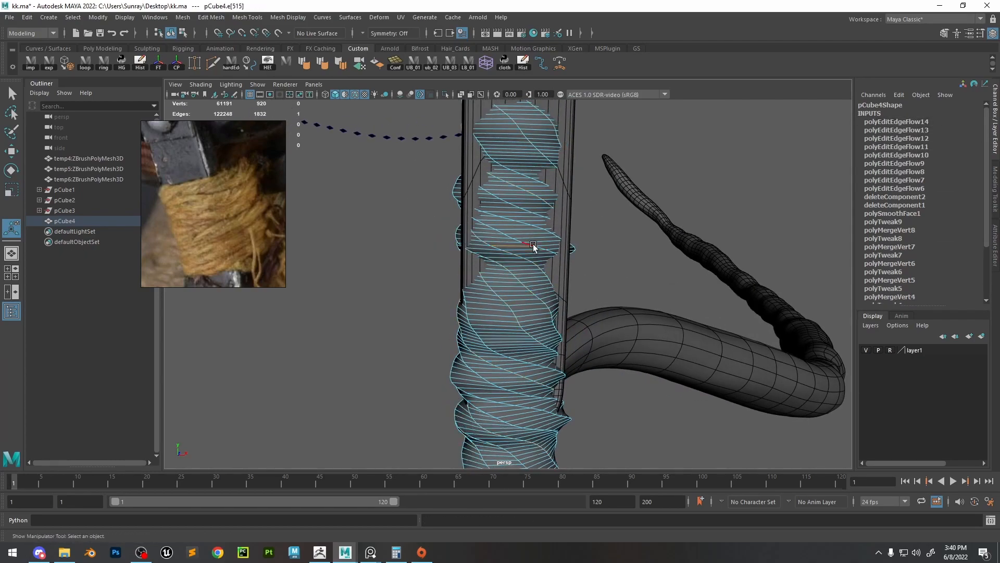
key("g")
double_click(539, 225)
key("g")
scroll(534, 234, "down", 2)
left_click_drag(538, 229, 490, 313, "alt")
left_click(487, 327)
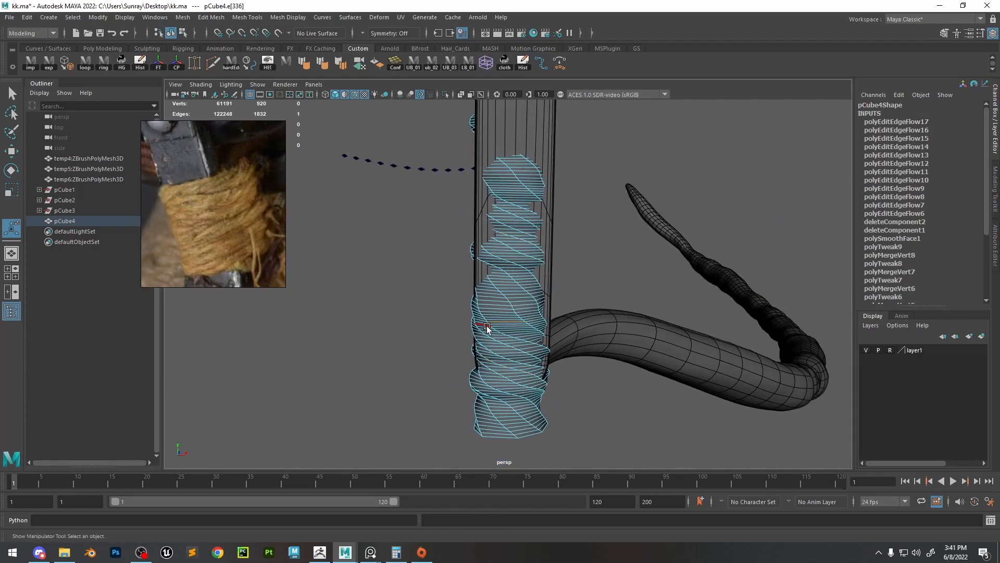
double_click(527, 344)
key("g")
Compress the wrap along its height so its spiral turns sit closer together
left_click_drag(513, 347, 531, 286, "alt")
right_click_drag(531, 286, 552, 263)
key("r")
left_click_drag(508, 206, 505, 254)
left_click(558, 280)
scroll(557, 280, "up", 4)
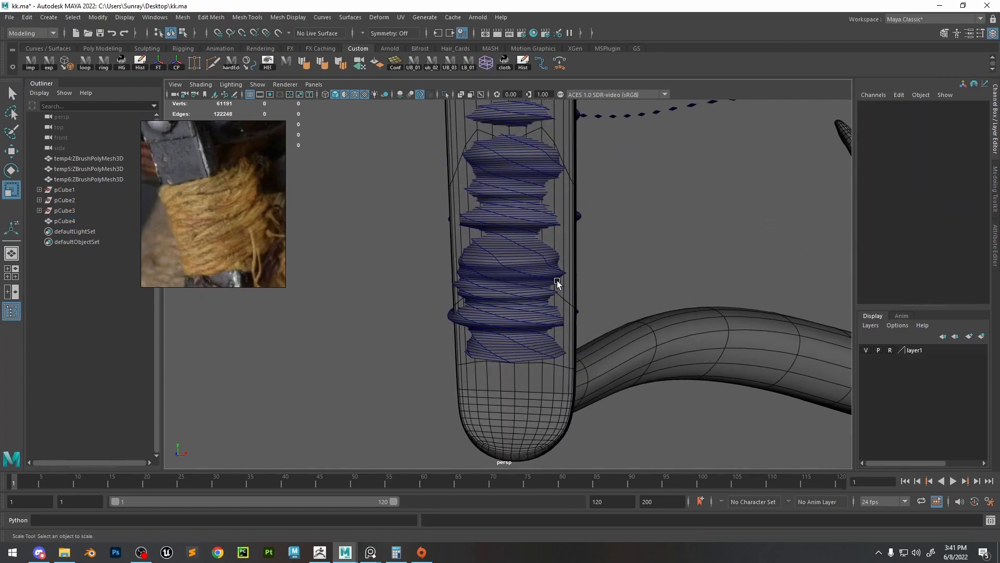
Convert two of the wrap's full-length spiral edge loops into separate curves
left_click(532, 284)
right_click_drag(516, 299, 511, 278)
left_click(486, 64)
key("ctrl+z")
middle_click_drag(330, 132, 336, 150, "alt")
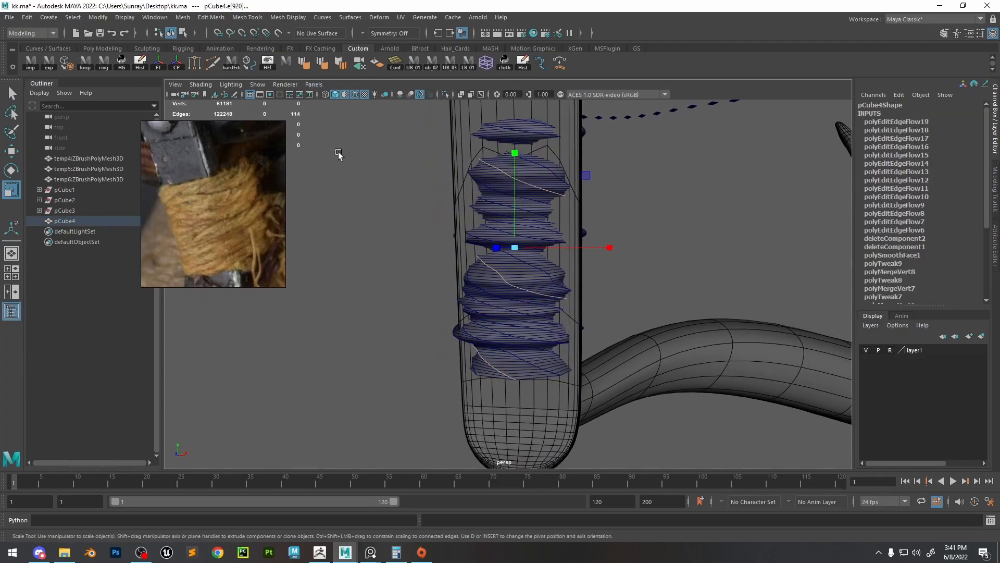
left_click(254, 65)
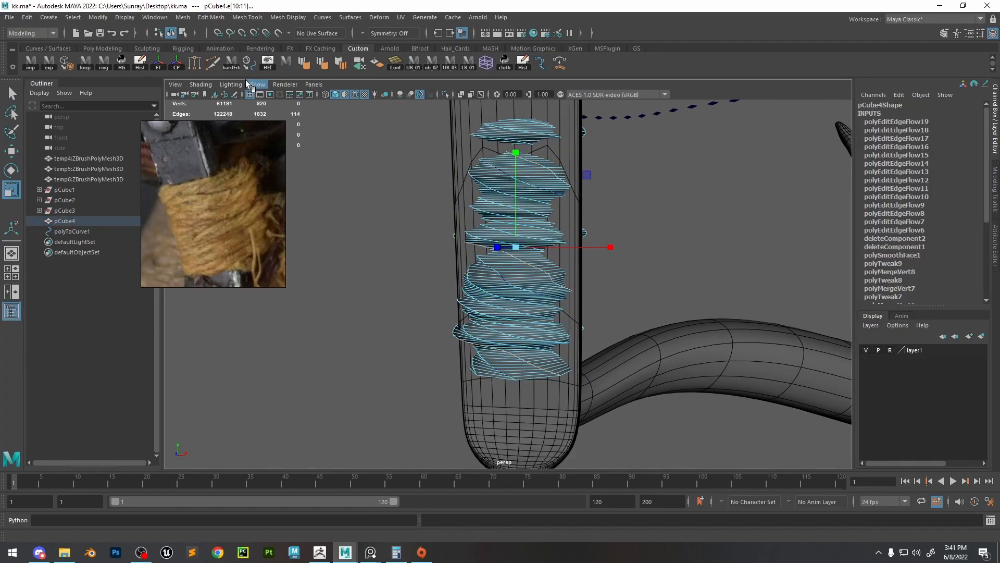
left_click(254, 63)
Hide the wrap mesh temporarily to inspect the two extracted spiral curves
left_click(526, 236)
left_click(743, 243)
left_click(509, 290)
left_click(534, 249)
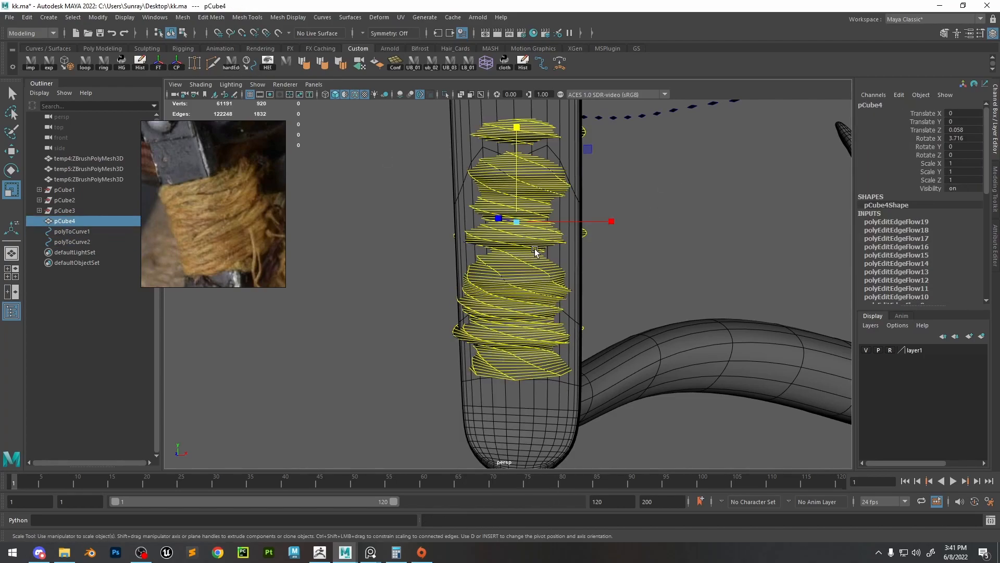
key("ctrl+h")
left_click_drag(534, 312, 580, 315, "alt")
scroll(602, 265, "down", 4)
left_click_drag(602, 265, 536, 267, "alt")
key("ctrl+z")
scroll(542, 229, "up", 4)
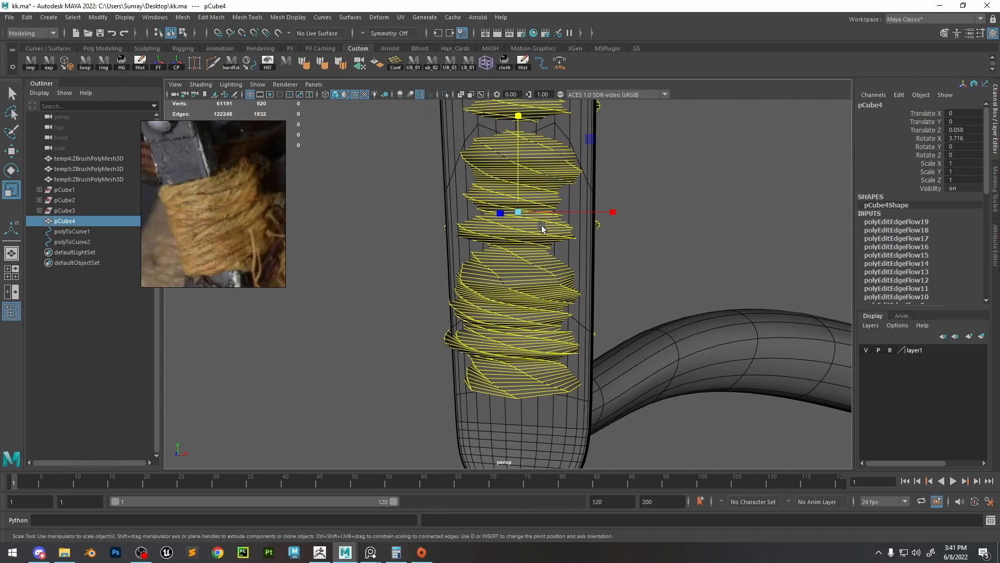
Convert a third full-length spiral edge loop of the wrap into a curve
right_click(544, 229)
right_click_drag(545, 225, 543, 202)
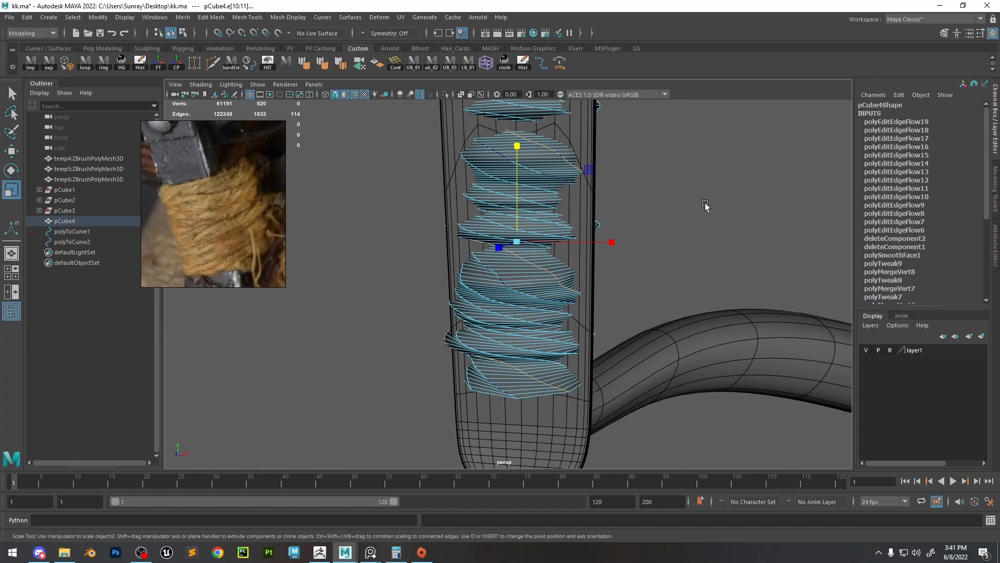
left_click(705, 205)
double_click(511, 227)
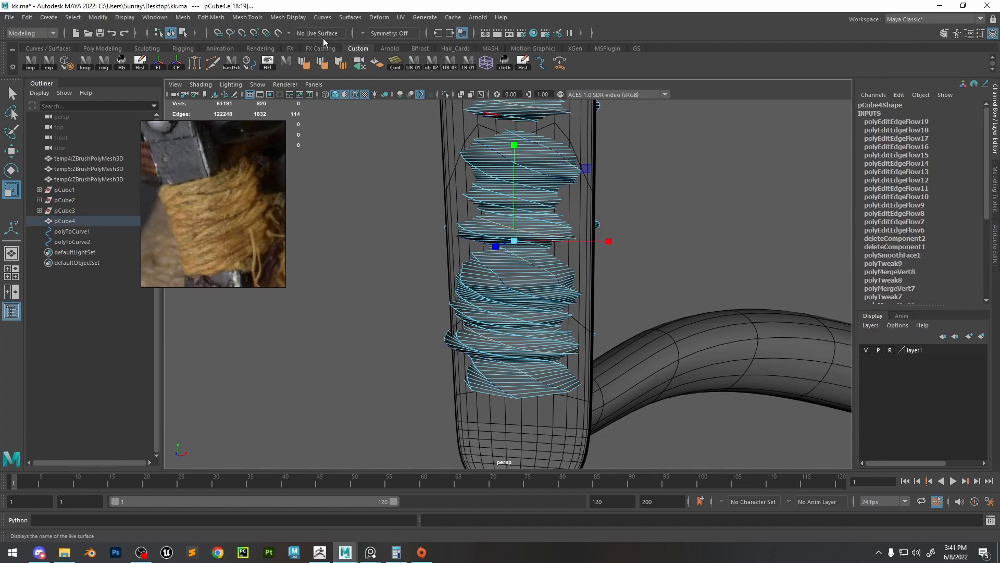
left_click(249, 65)
Hide the wrap mesh and rebuild its three extracted spiral curves as uniform cubic curves with 8 spans
left_click(547, 259)
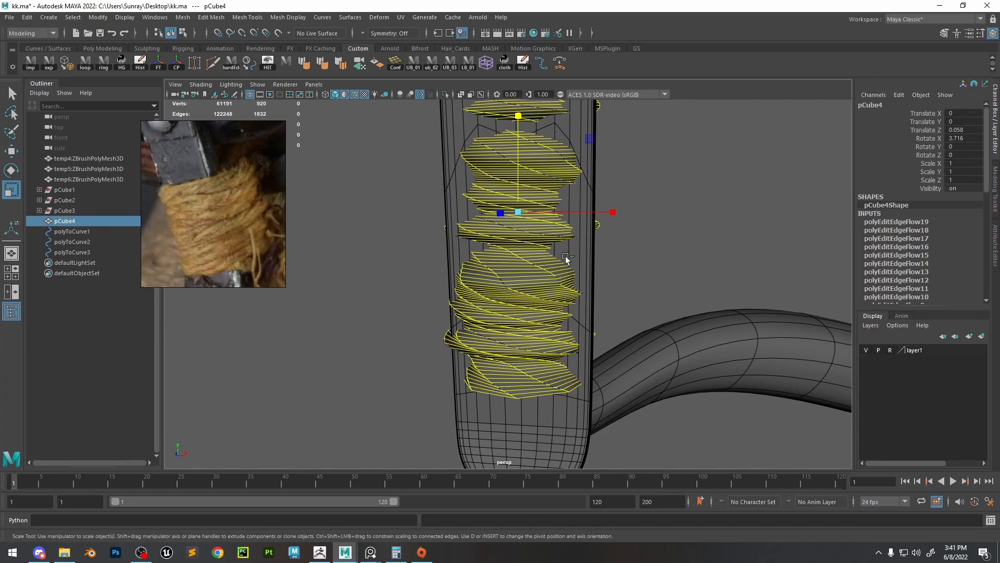
key("ctrl+h")
left_click_drag(537, 179, 600, 262, "alt")
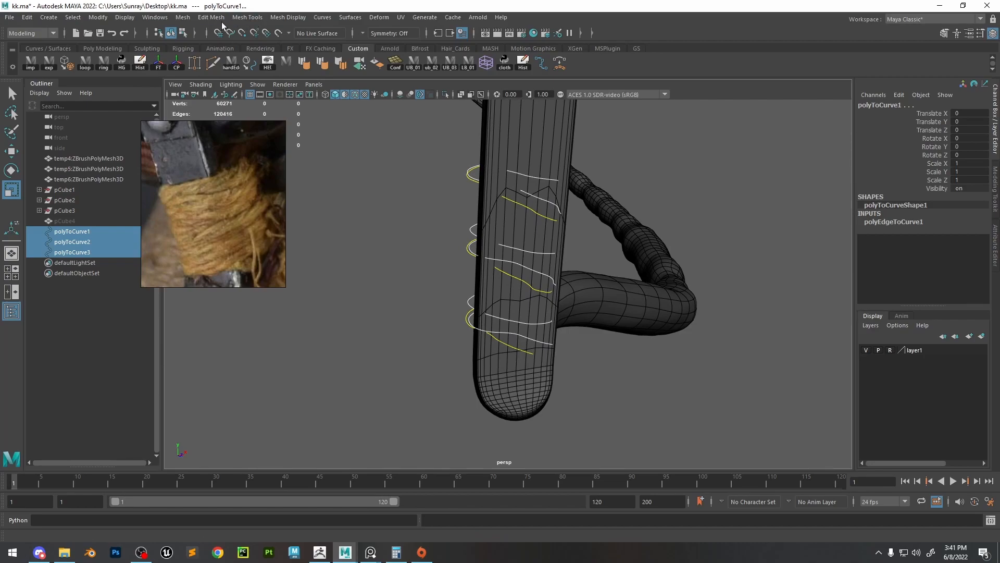
left_click(183, 17)
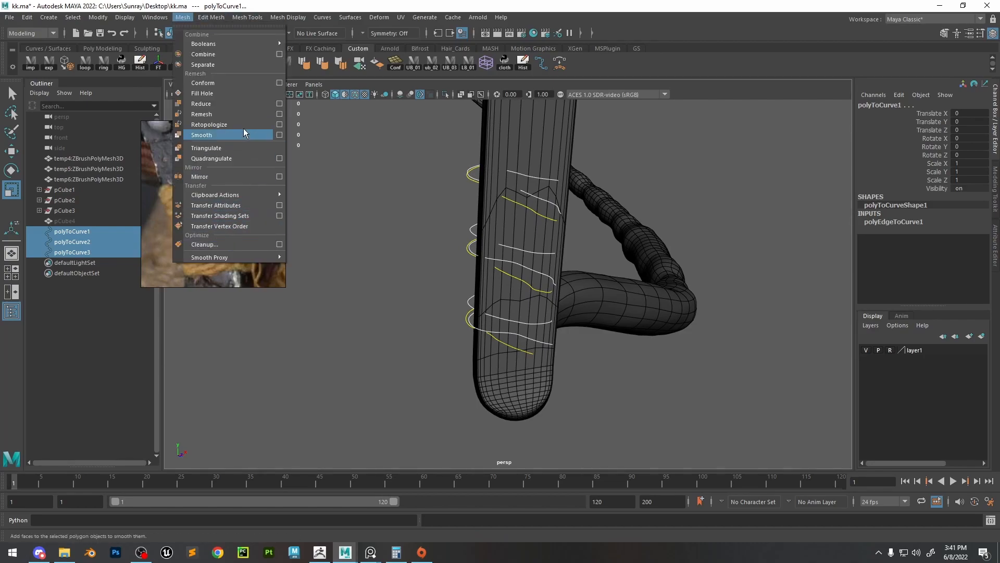
mouse_move(288, 17)
mouse_move(322, 17)
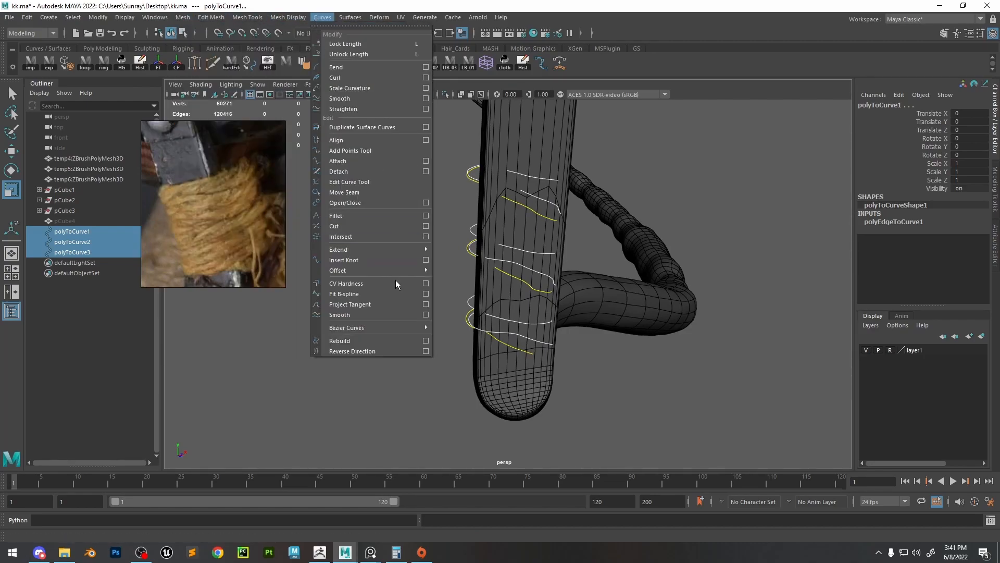
left_click(367, 340)
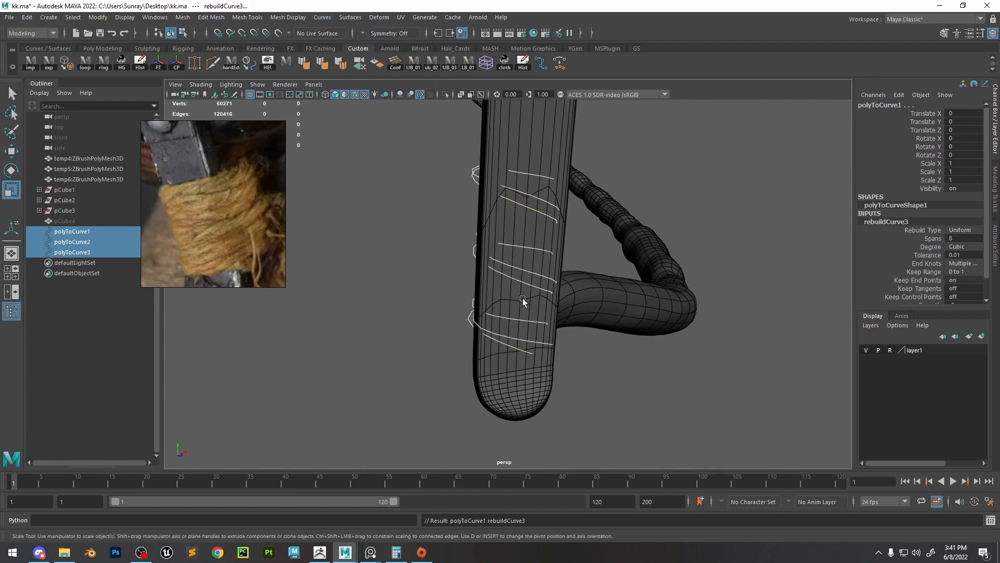
mouse_move(610, 259)
left_mouse_down("alt")
mouse_move(420, 250)
mouse_move(594, 239)
mouse_move(576, 239)
mouse_move(618, 259)
left_mouse_up("alt")
Group the three rebuilt curves and shift the group to about -0.006 in Y and 0.143 in Z around the strap
left_click(599, 263)
key("ctrl+z")
key("ctrl+g")
key("w")
left_click_drag(512, 223, 541, 193)
key("r")
left_click_drag(541, 187, 611, 293)
key("w")
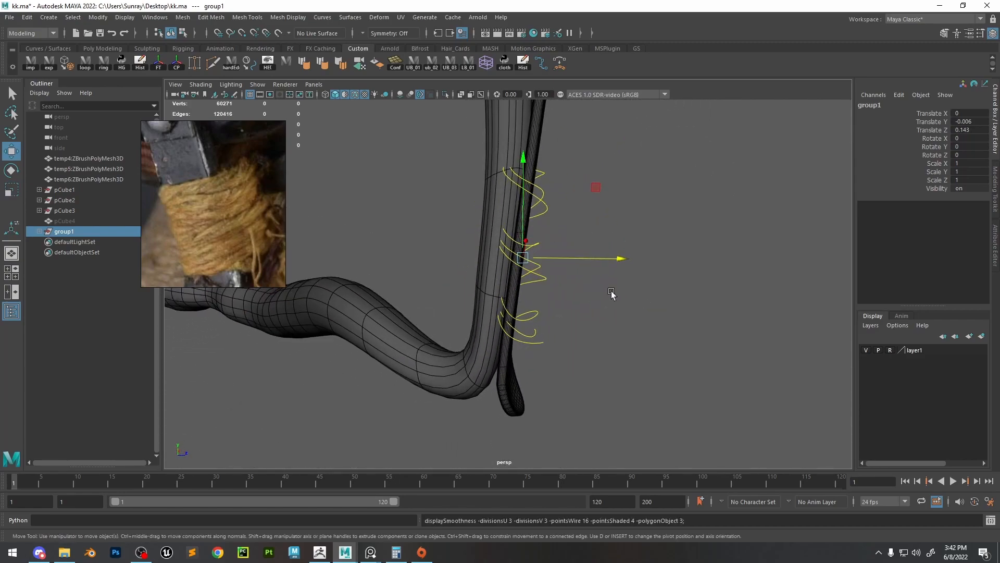
left_click_drag(606, 253, 617, 258, "alt")
Add a lattice with 3, 5 and 2 divisions around the curve group and pull its middle rear column of points outward
left_click(486, 63)
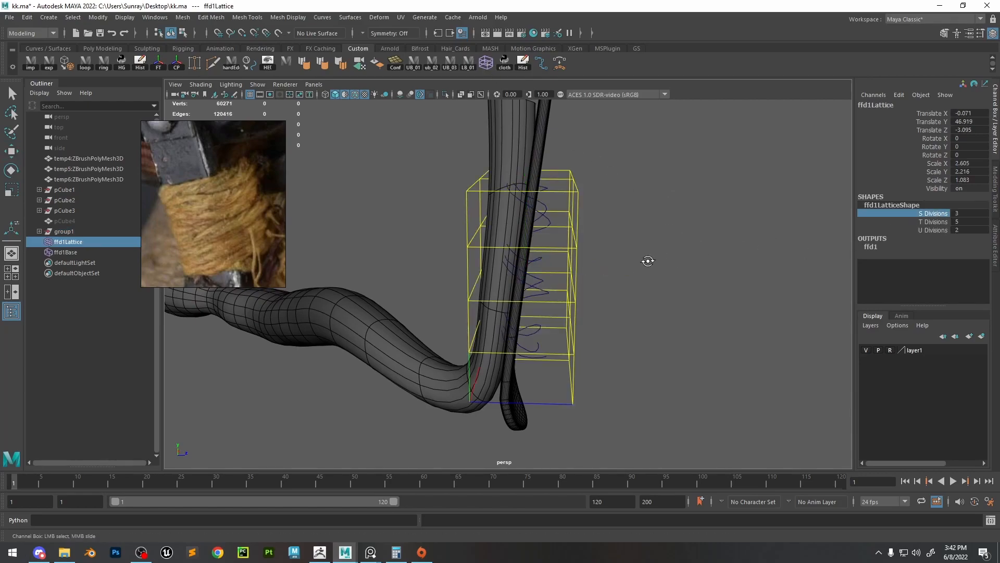
left_click_drag(648, 261, 717, 239, "alt")
right_click_drag(717, 239, 703, 188)
key("w")
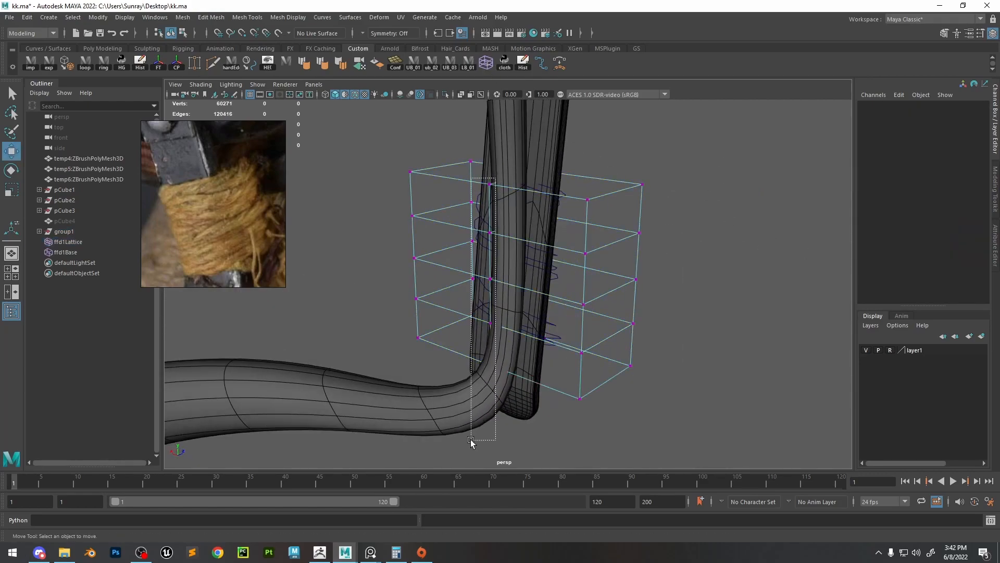
left_click_drag(470, 442, 553, 415)
left_click_drag(438, 186, 438, 186)
left_click_drag(584, 253, 516, 228, "alt")
left_click_drag(526, 441, 527, 441)
left_click_drag(527, 441, 569, 353, "alt")
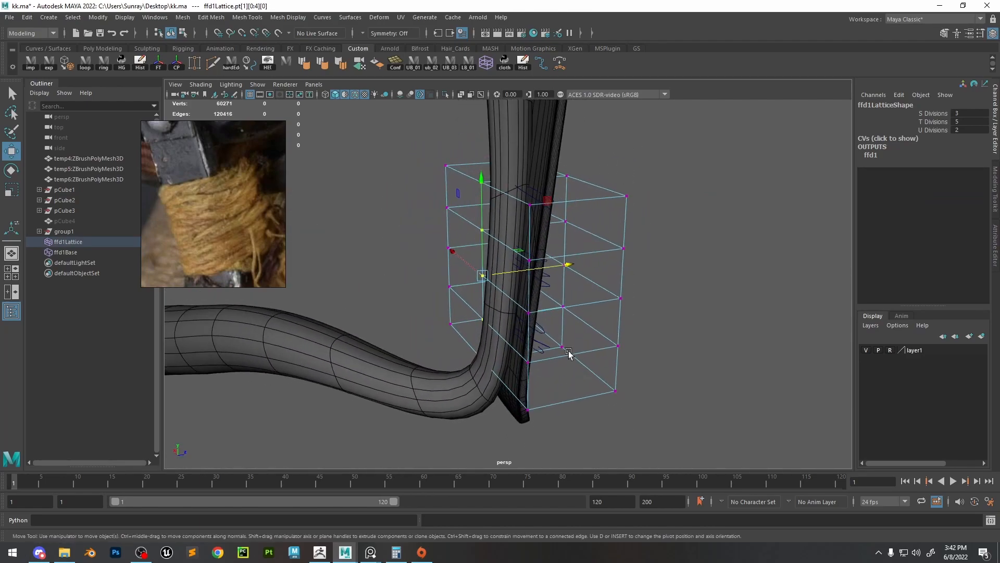
left_click_drag(556, 265, 455, 282)
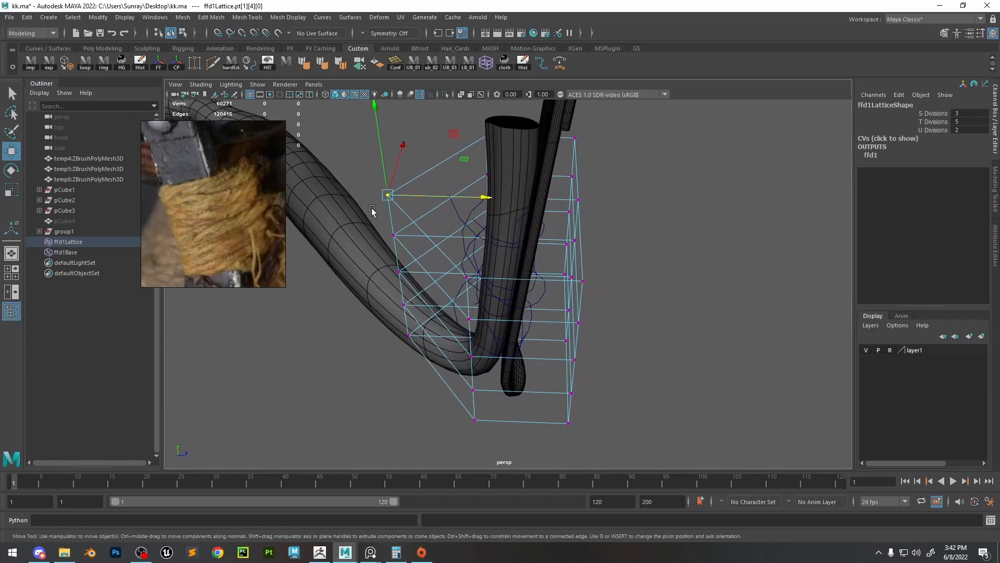
Move the upper points of the lattice's middle rear column back toward the strap one by one to taper the wrap
left_click_drag(371, 211, 396, 201, "alt")
left_click_drag(435, 193, 484, 191)
left_click(394, 232)
left_click_drag(417, 245, 440, 221, "alt")
left_click_drag(458, 225, 470, 225)
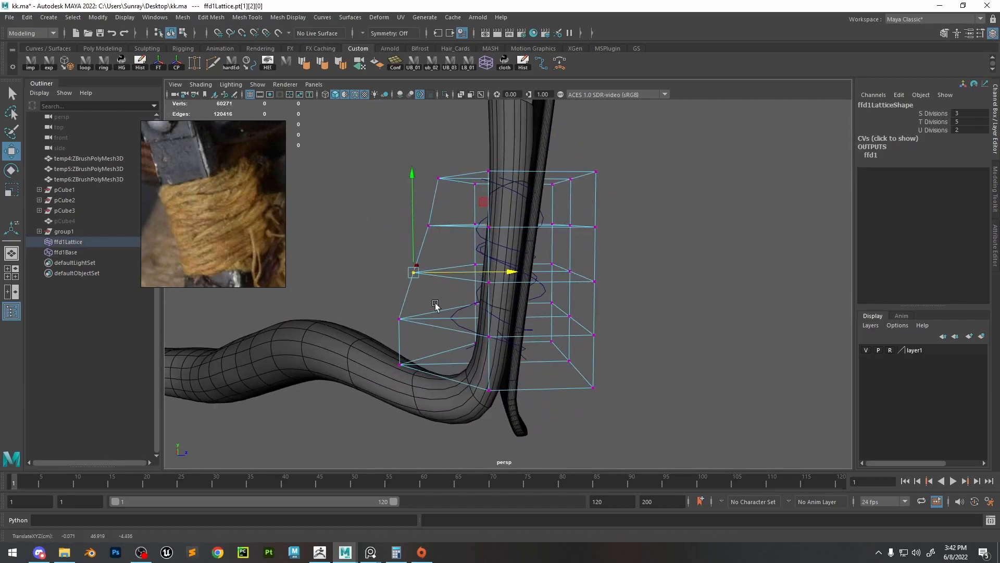
Reposition the lattice's middle front points individually so the spiral curves follow the slant of the strap
left_click_drag(472, 324, 503, 245, "alt")
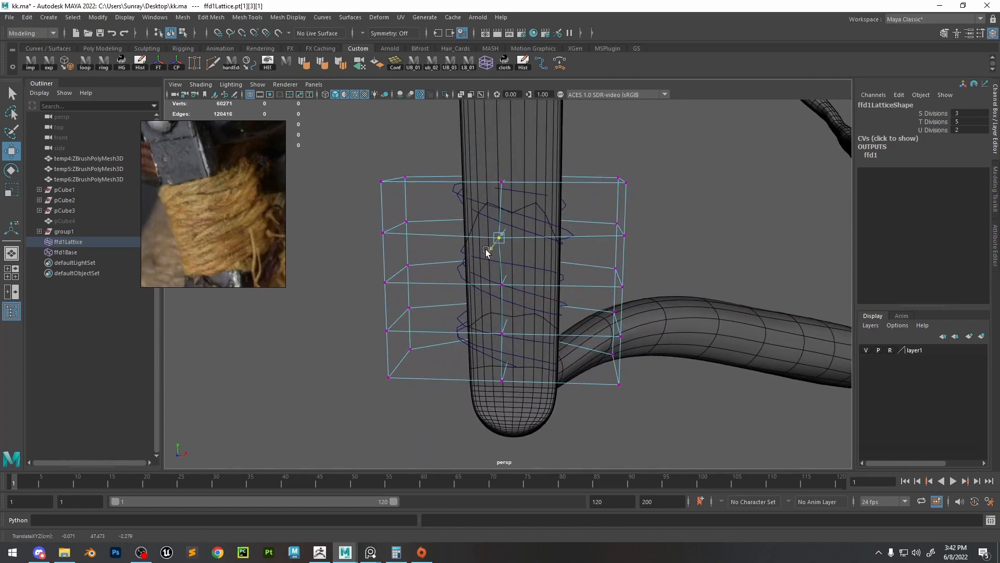
left_click_drag(502, 182, 492, 189)
left_click_drag(588, 224, 445, 237, "alt")
left_click(383, 227)
left_click_drag(365, 226, 409, 225)
mouse_move(445, 273)
left_mouse_down("alt")
mouse_move(458, 264)
mouse_move(439, 271)
left_mouse_up("alt")
left_click(428, 276)
left_click(447, 273)
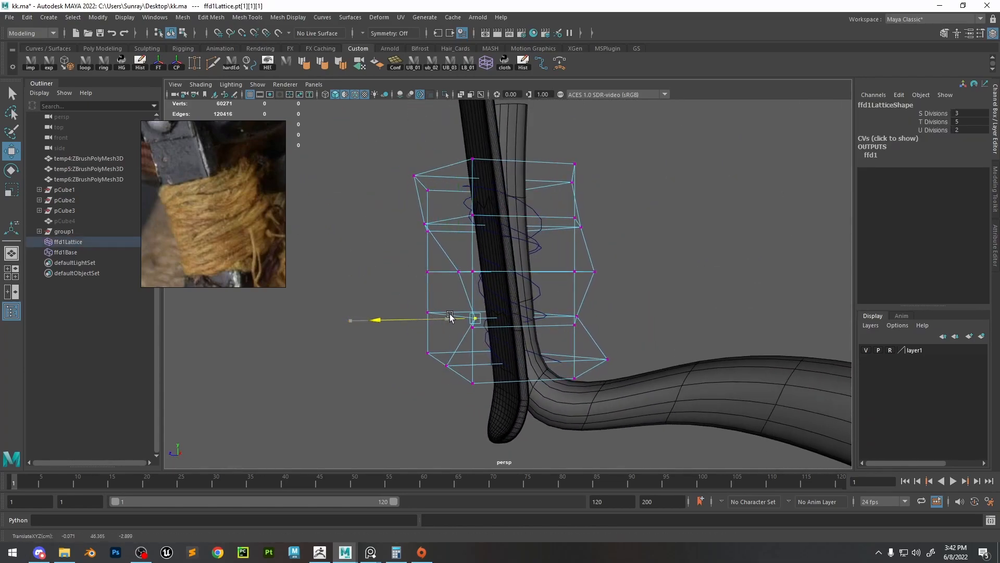
Finish lattice point editing and delete the curves' history to bake in the lattice deformation
left_click_drag(453, 316, 708, 323, "alt")
right_click_drag(708, 323, 576, 267, "alt")
left_click_drag(576, 268, 538, 245, "alt")
scroll(538, 246, "up", 3)
right_click_drag(538, 246, 706, 155)
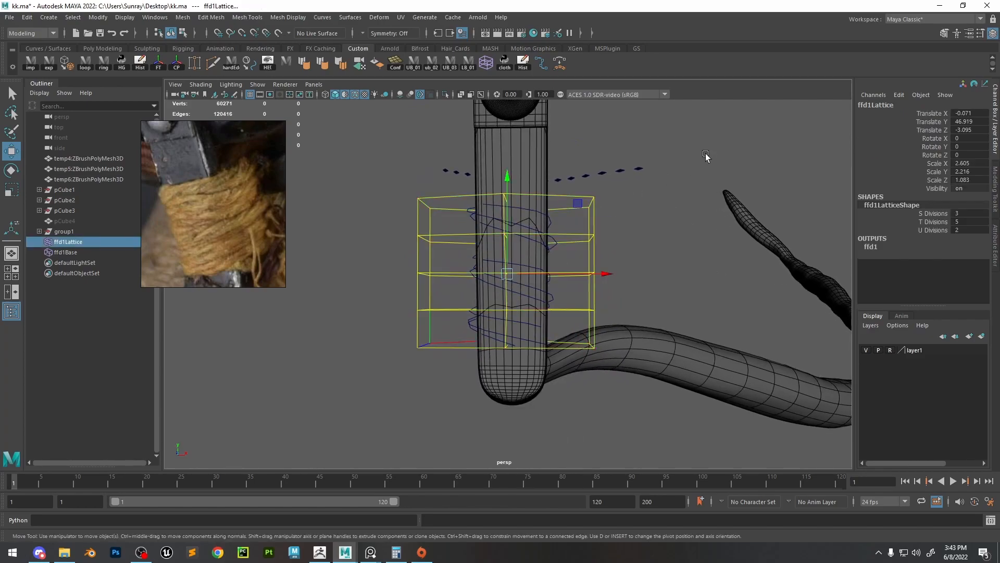
left_click(554, 260)
right_click_drag(514, 238, 549, 251, "alt")
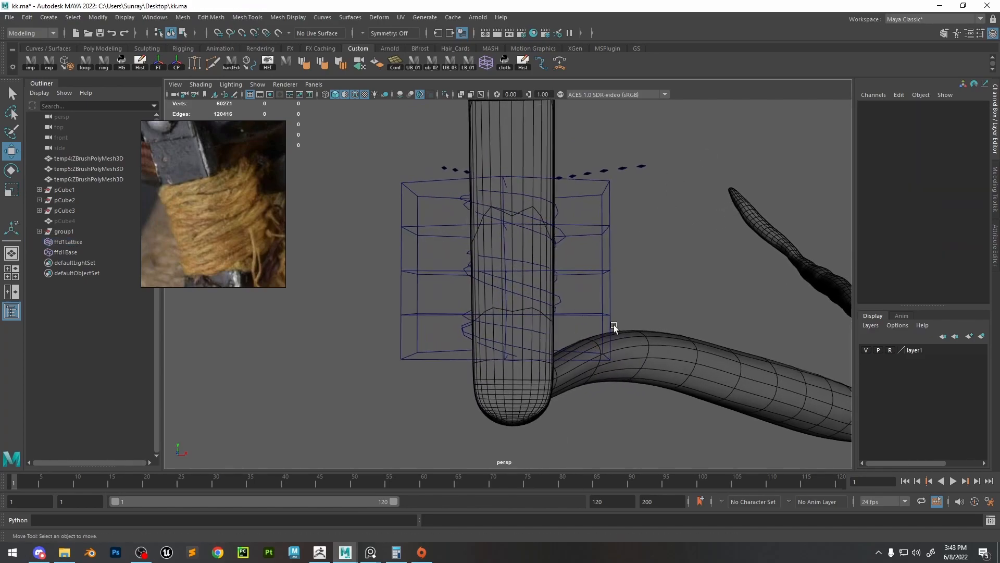
mouse_move(531, 320)
left_mouse_down("alt")
mouse_move(533, 290)
mouse_move(587, 232)
mouse_move(504, 244)
mouse_move(534, 301)
left_mouse_up("alt")
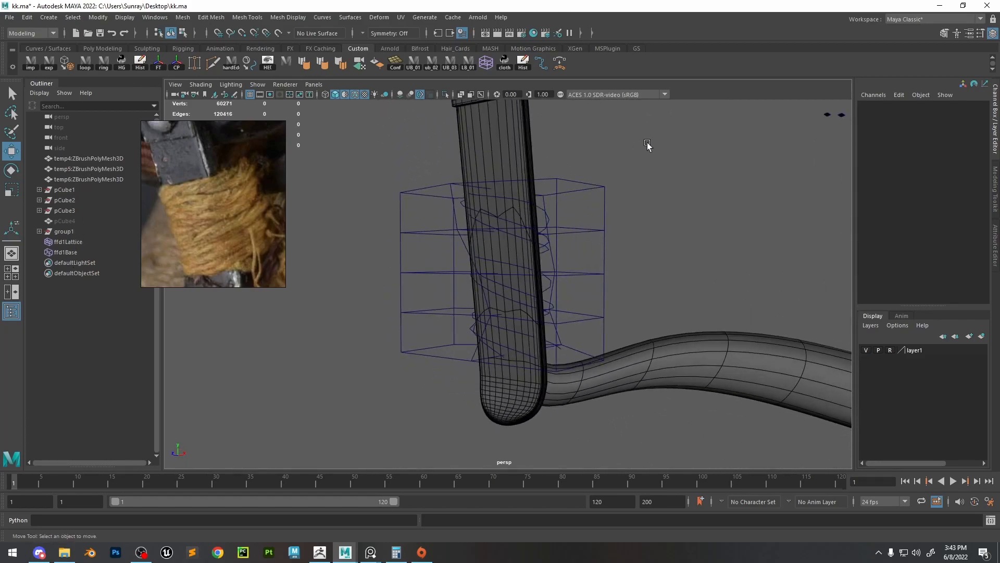
left_click_drag(647, 144, 495, 388)
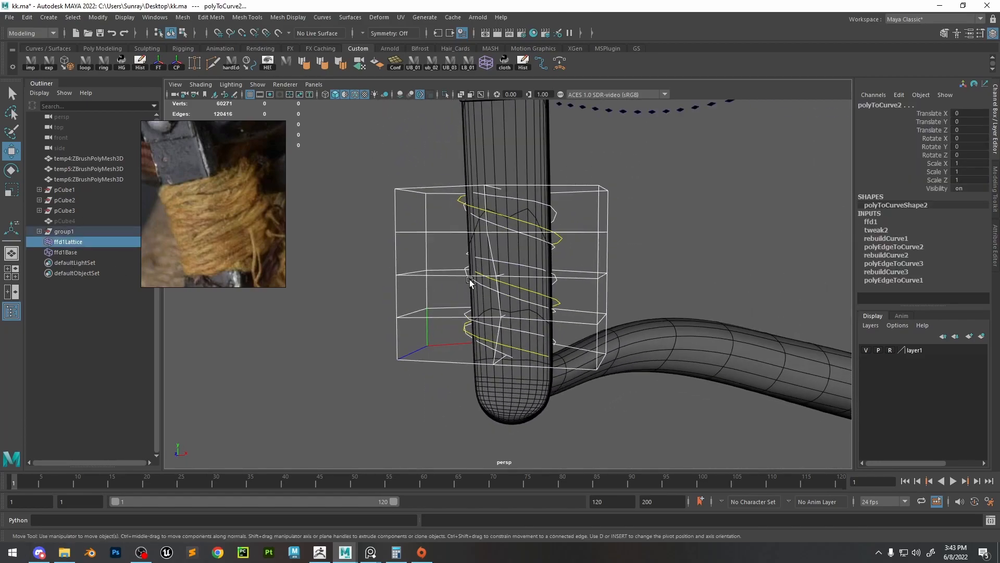
left_click(138, 63)
left_click(623, 174)
left_click_drag(623, 174, 487, 352)
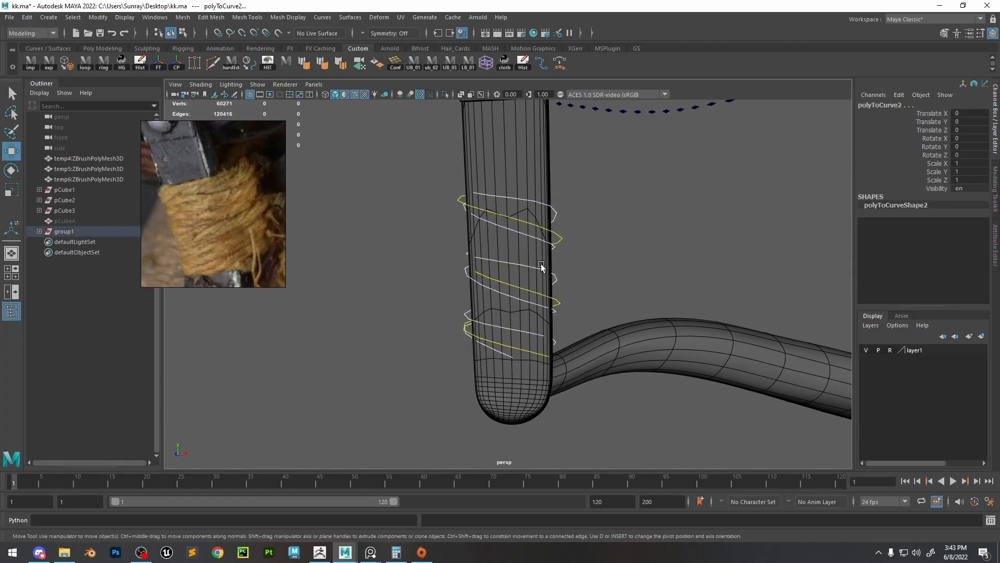
Duplicate the curve group, tilt the copy about 1.4° around X, and raise it along the strap to about 1.35 in Y
left_click(83, 231)
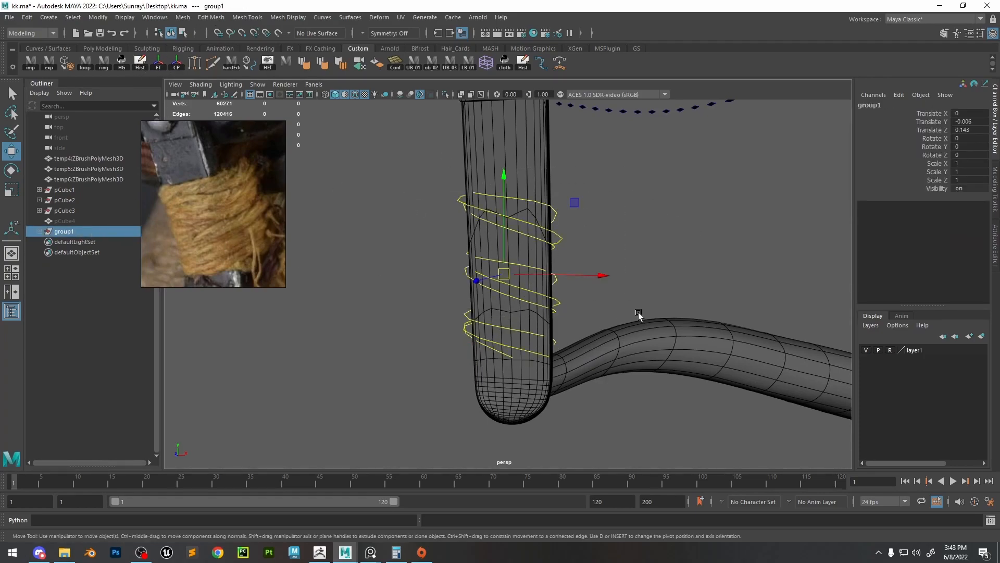
left_click_drag(641, 311, 578, 294, "alt")
key("ctrl+d")
left_click_drag(508, 245, 543, 213)
left_click_drag(457, 184, 526, 241, "alt")
key("e")
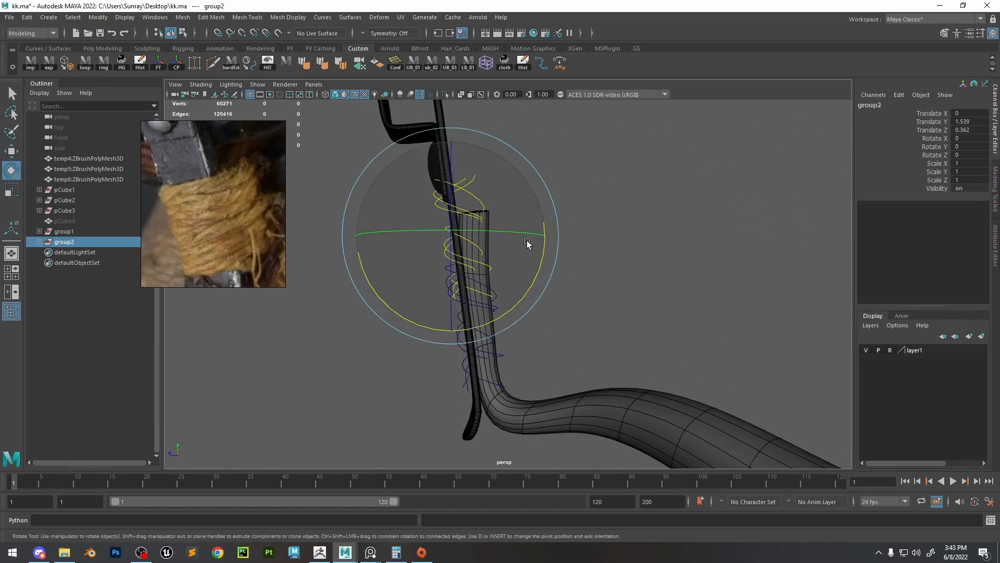
key("w")
left_click_drag(433, 237, 573, 263, "alt")
key("ctrl+z")
key("ctrl+z")
left_click_drag(498, 207, 496, 218)
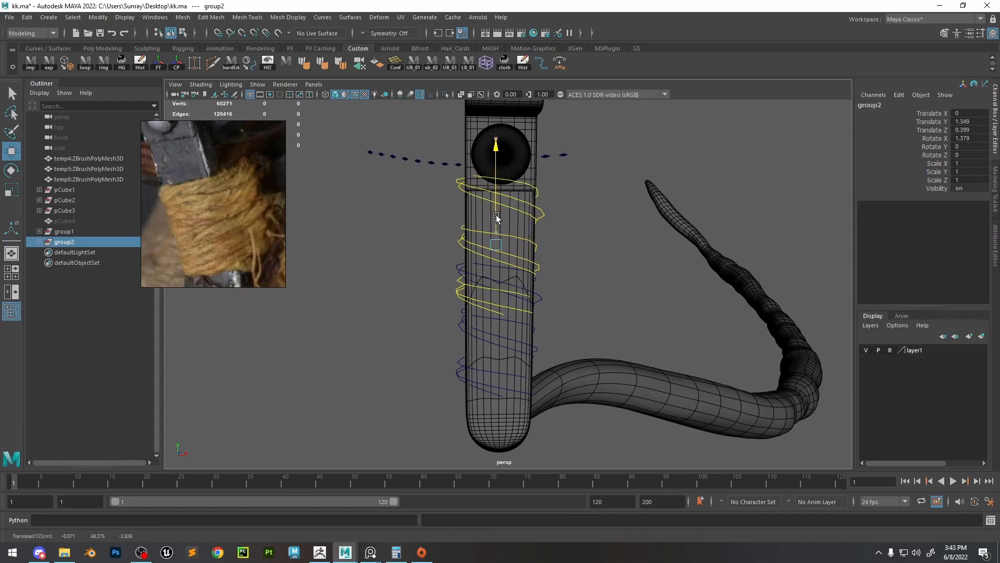
Duplicate both curve groups together and offset the copies downward along the strap
left_click(83, 231, "ctrl")
key("ctrl+d")
mouse_move(495, 290)
left_mouse_down()
mouse_move(497, 240)
mouse_move(534, 260)
mouse_move(489, 296)
left_mouse_up()
left_click_drag(486, 311, 481, 321)
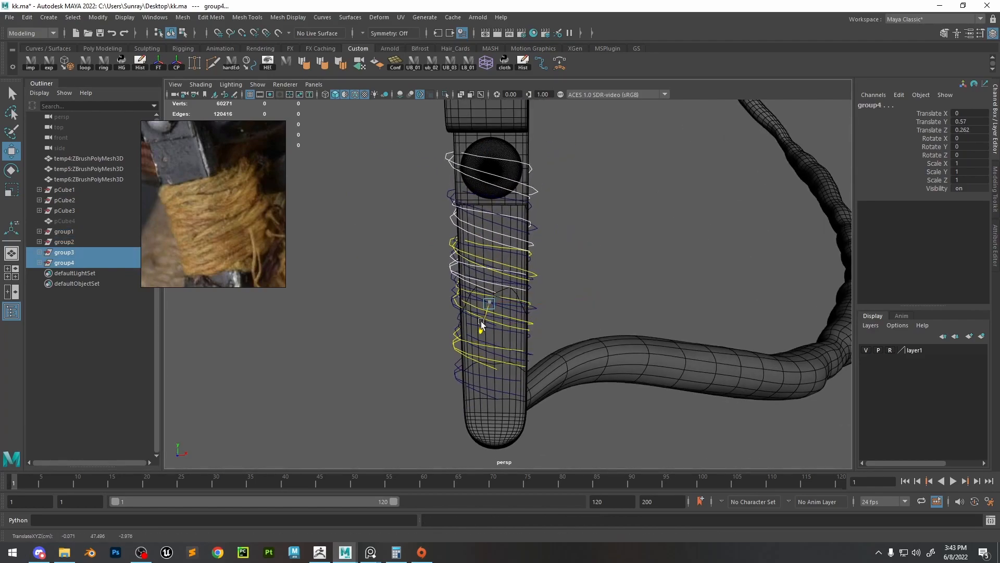
left_click(553, 313)
left_click_drag(553, 313, 556, 288, "alt")
Mirror the two copied curve groups with Scale X -1 and reposition them around the strap so the spirals cross
key("ctrl+z")
type("-1")
key("Return")
left_click_drag(496, 257, 496, 286)
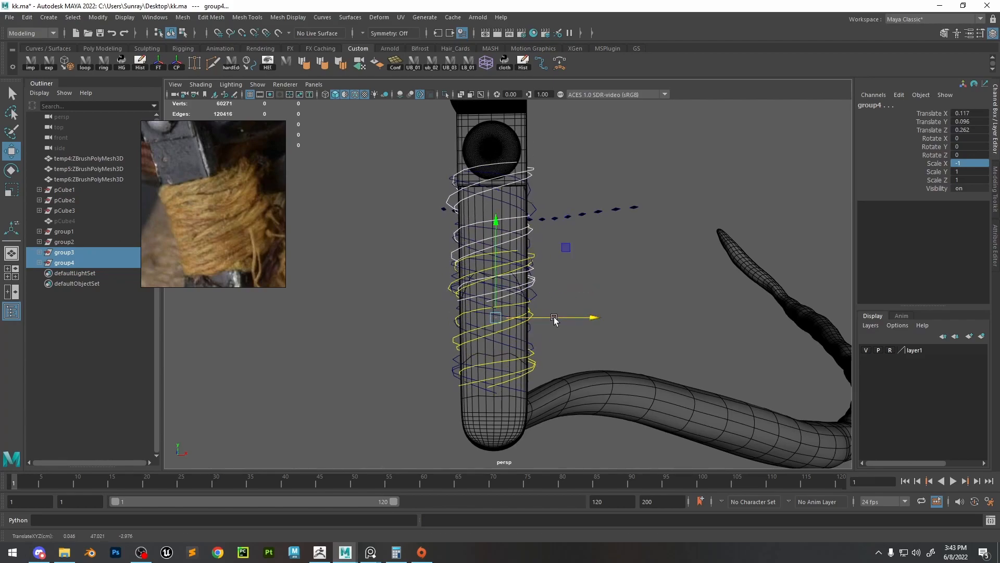
left_click_drag(556, 321, 492, 249, "alt")
Duplicate one mirrored spiral curve near the upper end, raise the copy about 0.47, and rotate it about 15° around Z
left_click(520, 257)
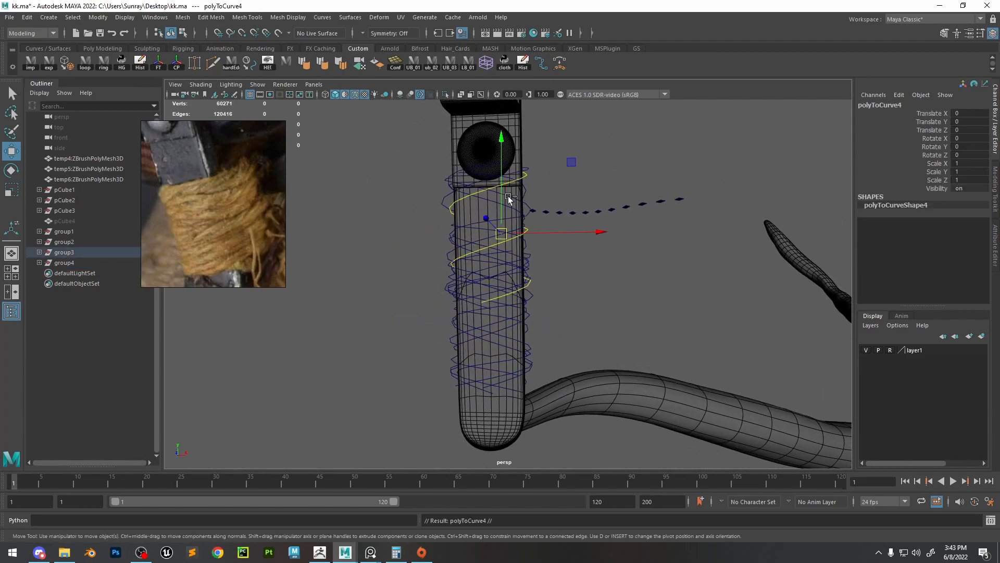
left_click_drag(508, 196, 506, 156)
key("e")
left_click_drag(582, 196, 580, 217)
key("w")
left_click_drag(504, 168, 504, 176)
left_click_drag(570, 152, 600, 179, "alt")
left_click(582, 173)
Place a copy of the tilted spiral curve lower on the strap and delete the control vertices at its lower end
left_click(507, 271)
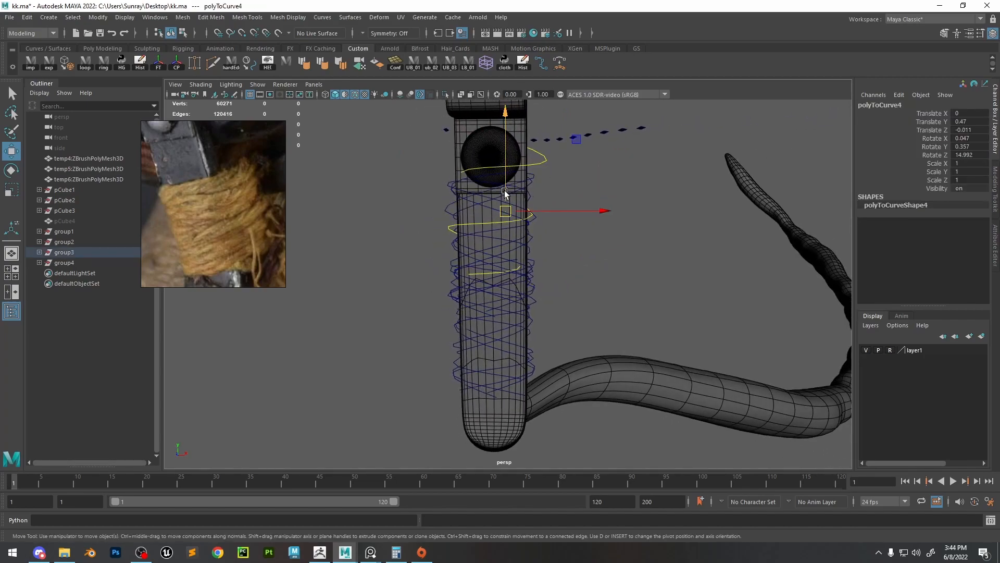
left_click_drag(557, 298, 591, 302, "alt")
right_click_drag(594, 305, 539, 307)
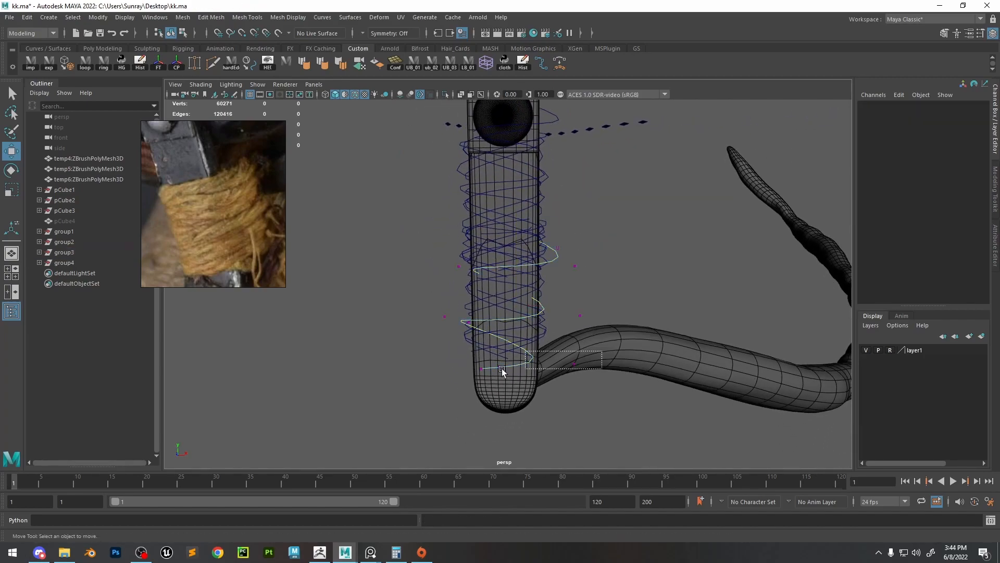
left_click_drag(466, 388, 543, 351)
key("Delete")
Raise the lower end control vertex of a mirrored spiral curve in the lower group
left_click(449, 317)
left_click_drag(449, 317, 464, 362, "alt")
left_click(464, 361)
left_click(475, 342)
right_click_drag(475, 342, 438, 344)
left_click(474, 342)
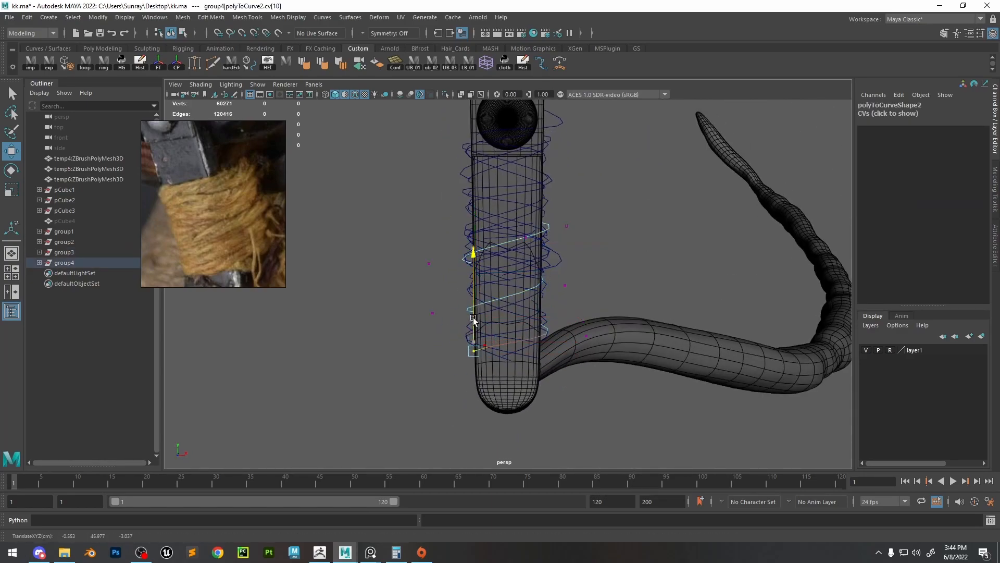
left_click_drag(473, 318, 473, 319)
Adjust the lower end control vertices of two more spiral curves near the strap's rounded end
key("e")
left_click(569, 424)
left_click(543, 350)
right_click_drag(618, 270, 578, 273)
left_click(540, 358)
key("w")
left_click_drag(539, 358, 540, 339)
left_click(544, 326)
right_click_drag(608, 254, 569, 256)
left_click_drag(510, 360, 520, 351)
Delete the control vertices at the upper end of the tilted spiral curve near the round knob
middle_click_drag(552, 121, 548, 217, "alt")
left_click(559, 217)
right_click_drag(615, 208, 575, 209)
left_click_drag(638, 162, 396, 236)
key("Delete")
Try moving the end vertex of the shortened upper curve and rebuilding the curve with 17 spans
left_click(580, 277)
left_click_drag(572, 303, 657, 330, "alt")
left_click_drag(664, 334, 689, 346)
right_click_drag(693, 276, 731, 244)
left_click(664, 297)
left_click(582, 314)
left_click(322, 17)
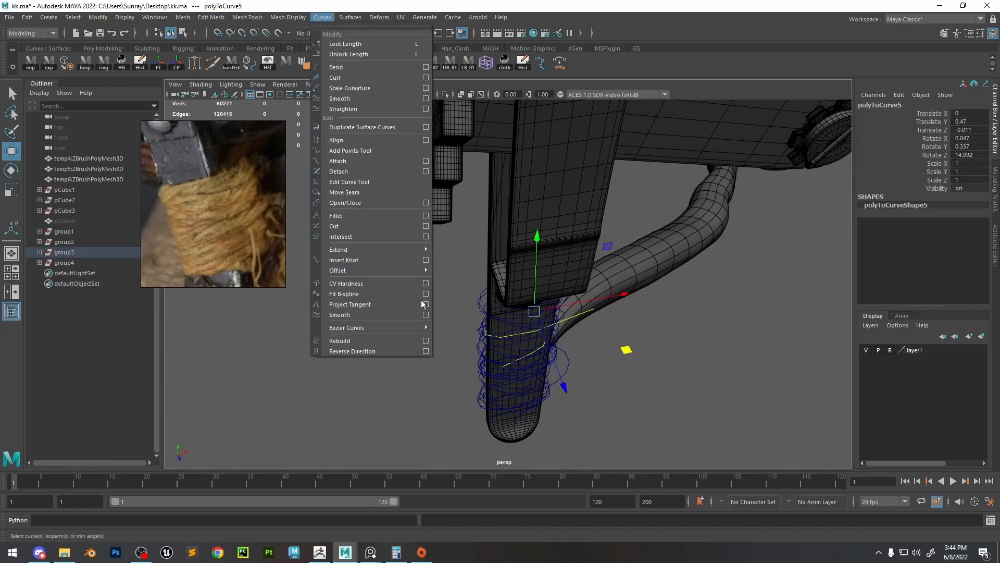
left_click(426, 340)
key("ctrl+z")
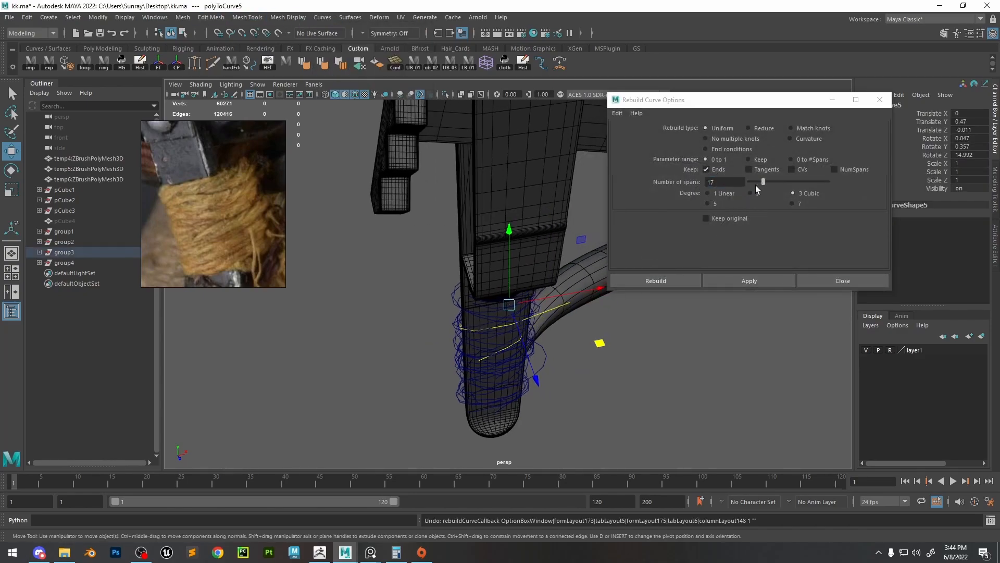
key("ctrl+z")
left_click(842, 281)
key("ctrl+z")
key("ctrl+z")
key("ctrl+z")
key("ctrl+z")
key("ctrl+z")
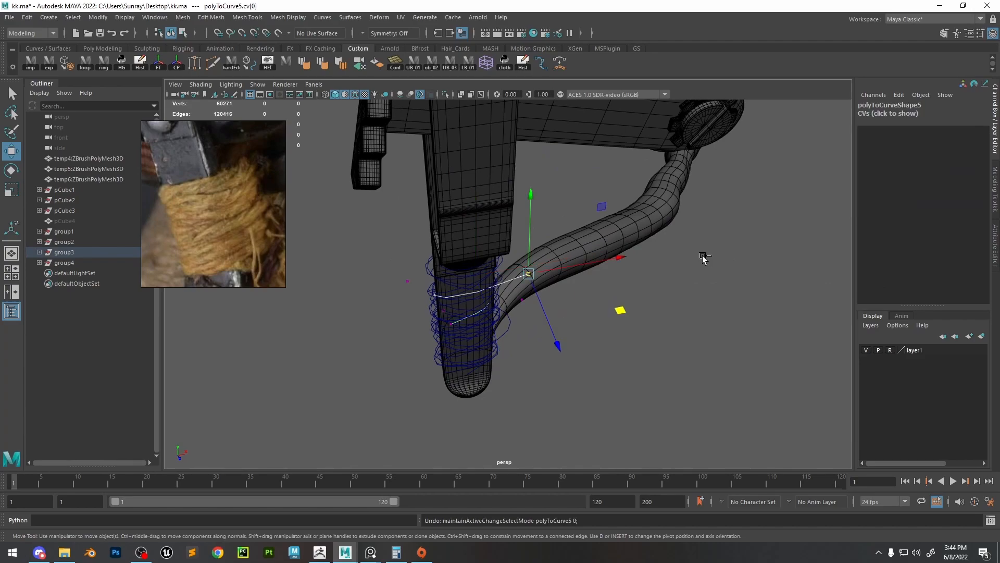
Try deleting further end control vertices of the upper curves and shifting a remaining end point
left_click_drag(580, 269, 552, 219, "alt")
left_click_drag(545, 173, 471, 235)
key("Delete")
left_click(523, 259)
left_click_drag(523, 260, 546, 259)
left_click_drag(478, 231, 579, 236, "alt")
key("ctrl+z")
key("ctrl+z")
key("ctrl+z")
key("ctrl+z")
Try lowering the upper end control vertices of a spiral curve in the raised, unmirrored group
left_click(527, 212)
left_click_drag(527, 213, 482, 215, "alt")
right_click_drag(521, 213, 490, 212)
left_click_drag(540, 193, 446, 234)
left_click_drag(506, 200, 504, 216)
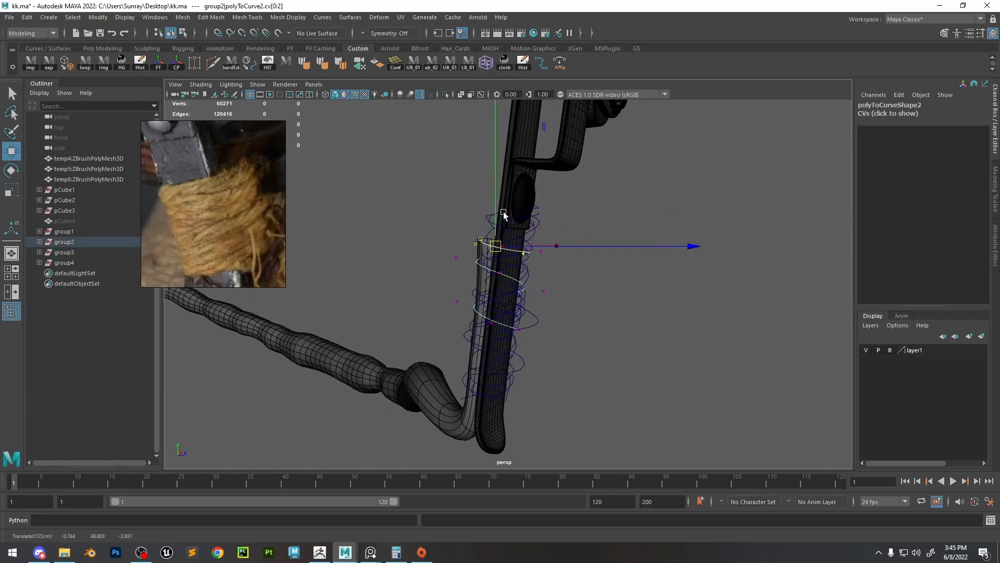
left_click(531, 207)
right_click_drag(536, 207, 505, 206)
Undo the recent control vertex edits on the upper spiral curves
key("ctrl+z")
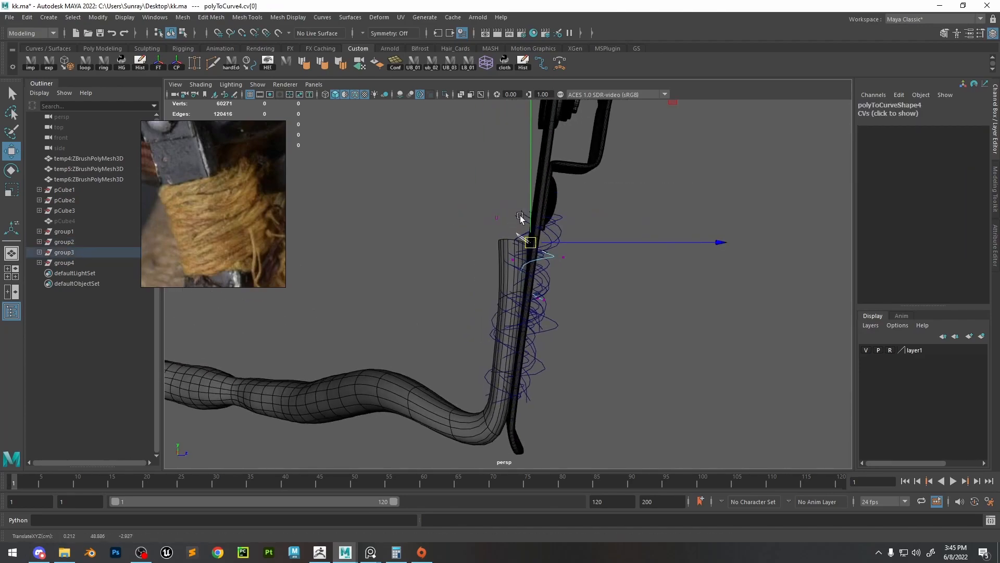
key("ctrl+z")
key("ctrl+z")
key("ctrl+z")
key("ctrl+z")
key("ctrl+z")
key("ctrl+z")
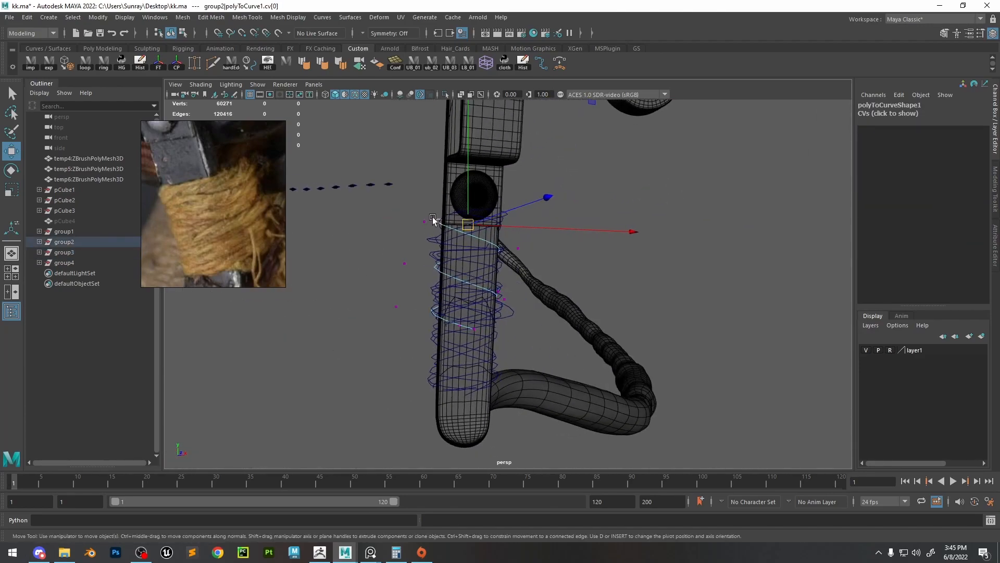
key("ctrl+z")
key("ctrl+z")
key("ctrl+z")
key("ctrl+z")
key("ctrl+z")
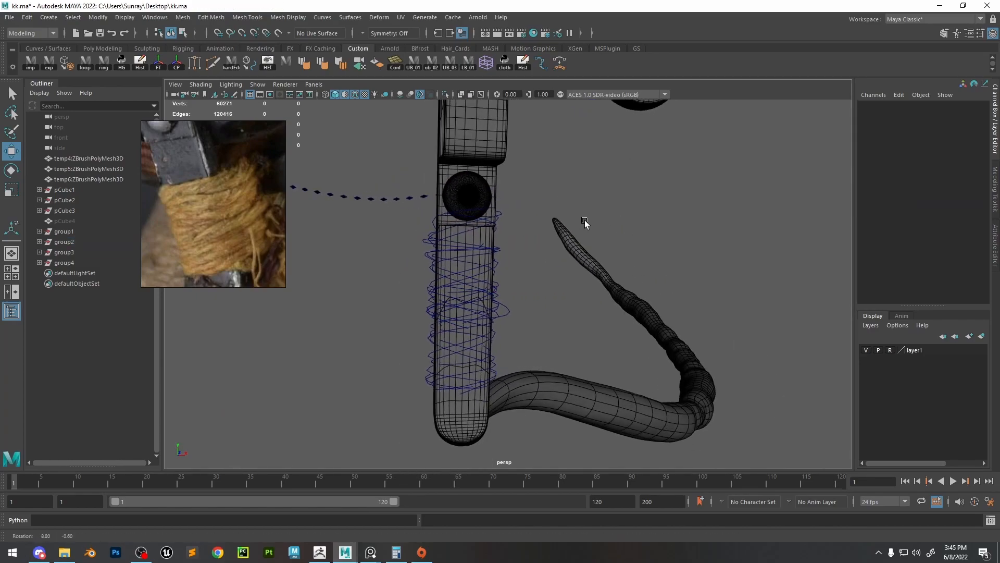
key("ctrl+z")
key("ctrl+z")
key("ctrl+z")
key("ctrl+z")
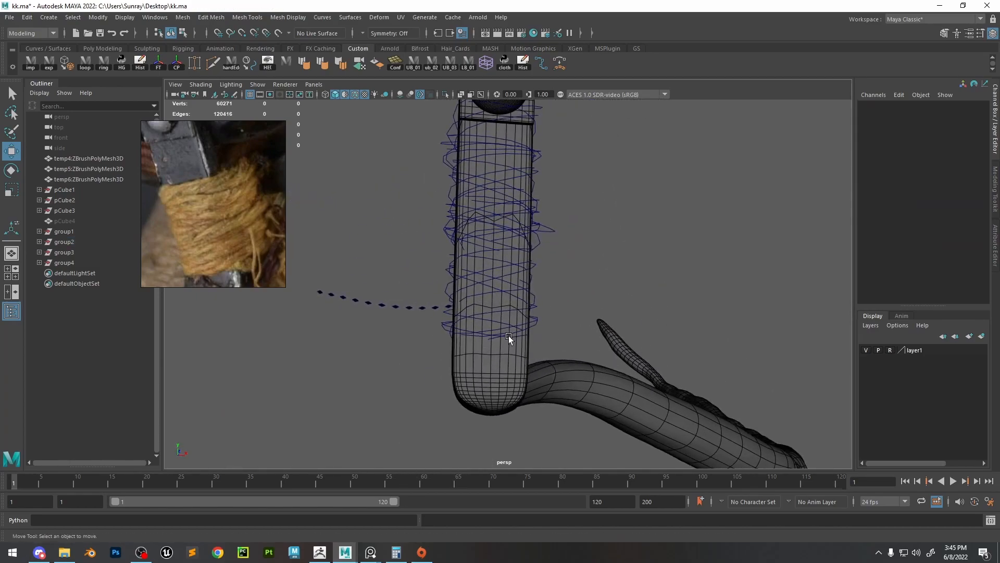
Examine the spiral curves and the extent of the first curve group around the strap from several sides
left_click(501, 336)
right_click_drag(634, 281, 592, 215, "alt")
left_click_drag(592, 214, 568, 231, "alt")
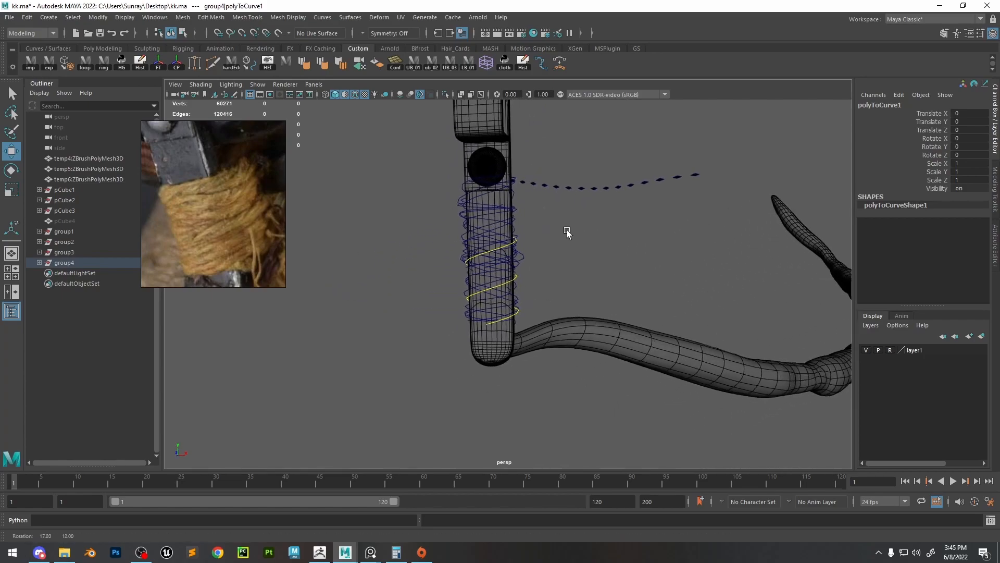
key("ctrl+z")
key("ctrl+z")
left_click(138, 234)
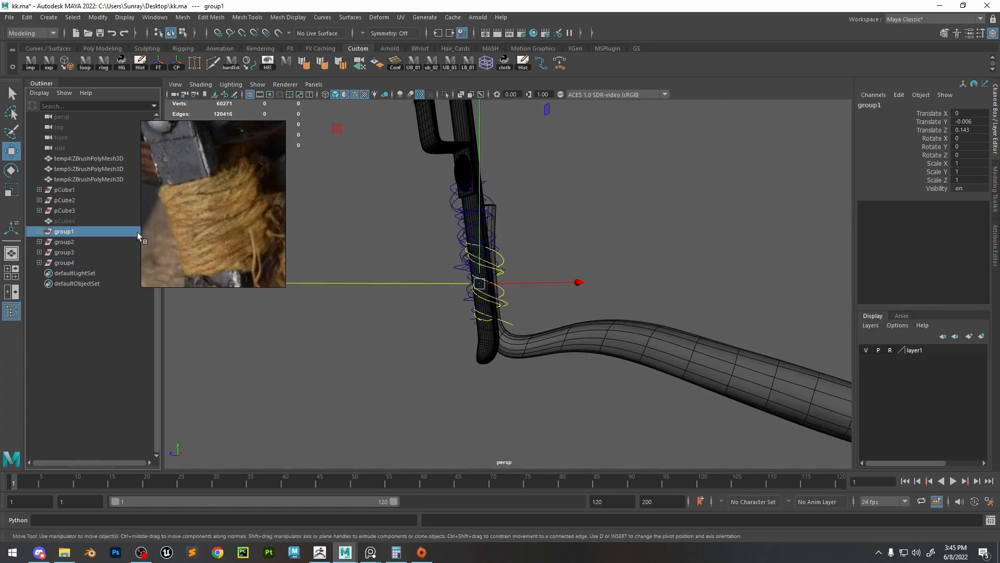
left_click_drag(504, 249, 615, 245, "alt")
left_click(575, 170)
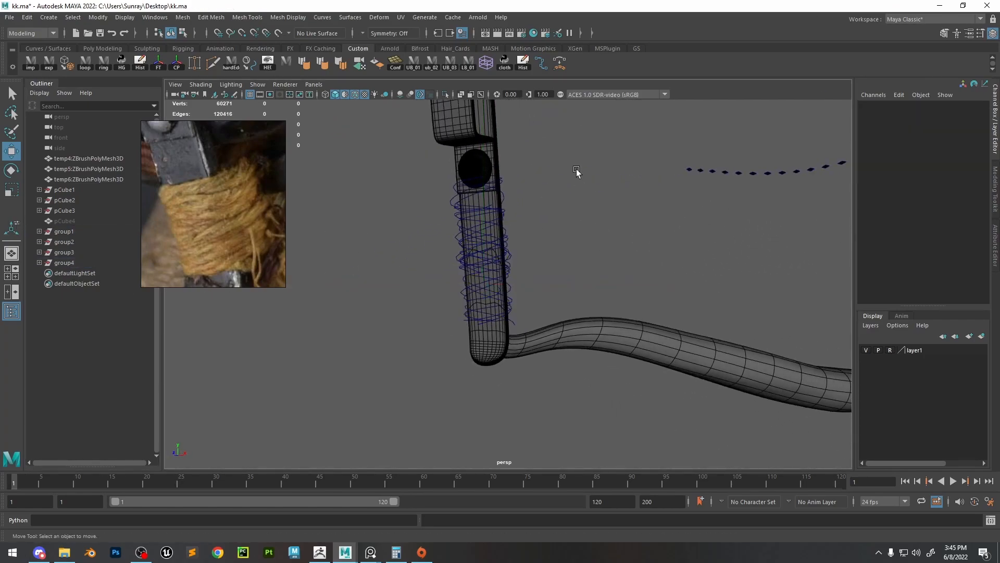
Try shifting the top end control vertices of the uppermost spiral curves, including polyToCurve2 in group3
left_click_drag(578, 151, 495, 343)
right_click_drag(495, 344, 554, 325, "alt")
middle_click_drag(527, 183, 529, 224, "alt")
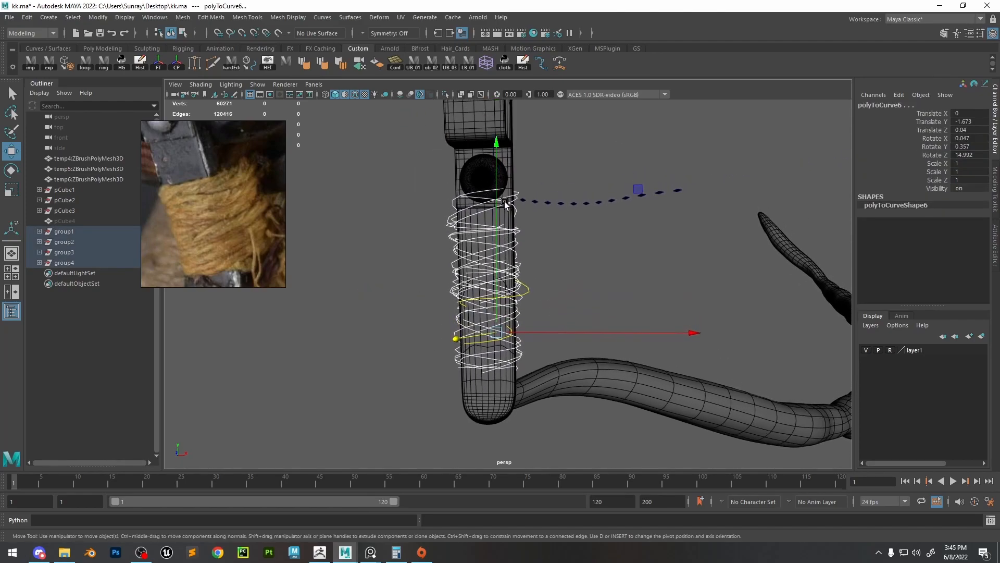
right_click_drag(504, 203, 520, 169)
left_click_drag(537, 193, 508, 229)
left_click_drag(508, 205, 496, 187)
right_click_drag(513, 214, 549, 170)
left_click_drag(549, 170, 507, 229)
left_click_drag(520, 203, 518, 192)
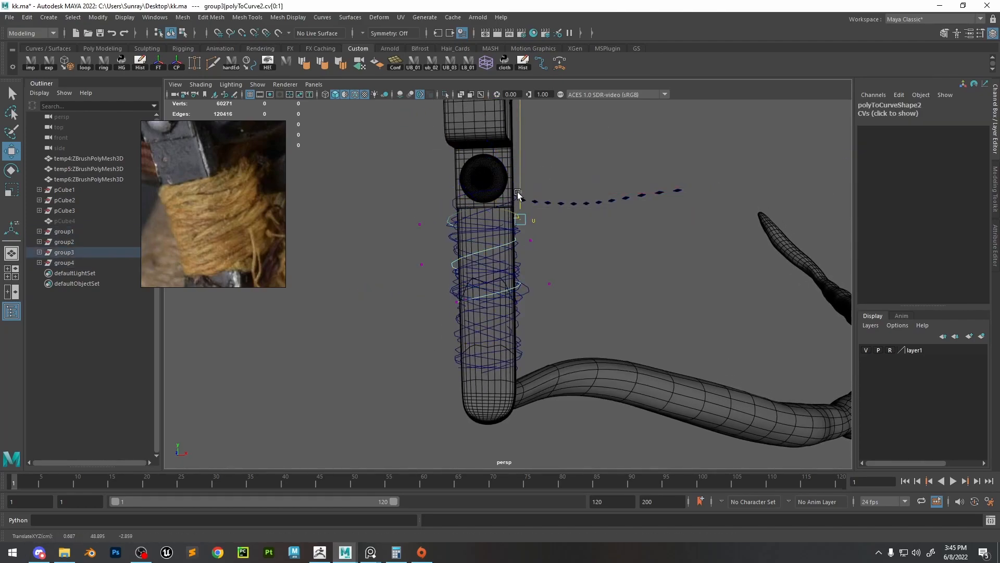
Undo the last control vertex edits on polyToCurve2 in group3
key("ctrl+z")
key("ctrl+z")
key("ctrl+z")
key("ctrl+z")
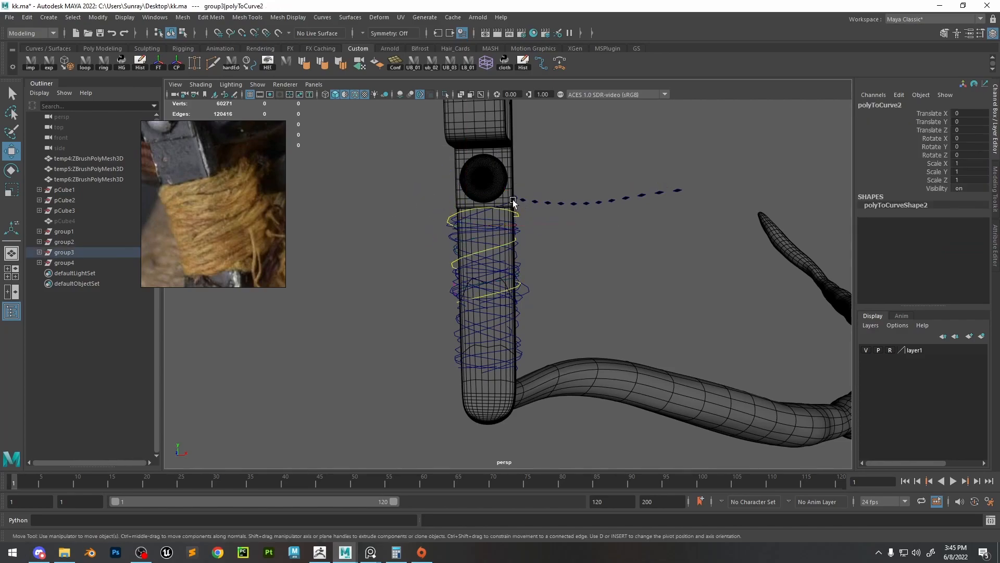
Lower a single upper control vertex of polyToCurve2 in group3, just below the strap's round rivet
right_click_drag(513, 200, 469, 200)
left_click_drag(589, 139, 434, 228)
key("ctrl+z")
left_click(494, 198)
left_click_drag(494, 176, 494, 190)
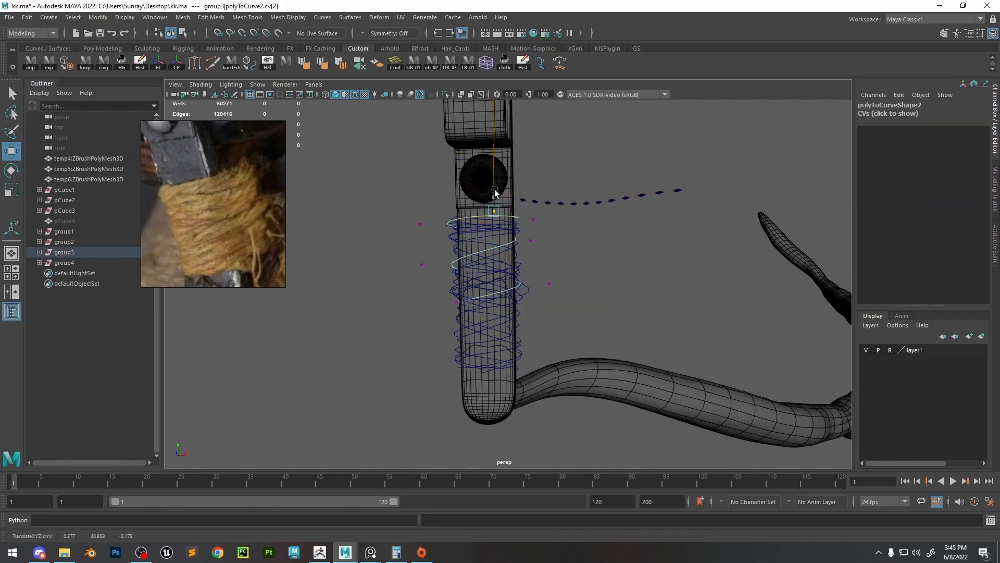
Lower selected control vertices of polyToCurve3 in group3
mouse_move(488, 228)
right_mouse_down()
mouse_move(503, 224)
mouse_move(493, 231)
right_mouse_up()
left_click(515, 232)
left_click_drag(491, 221, 475, 245)
left_click_drag(485, 219, 485, 233)
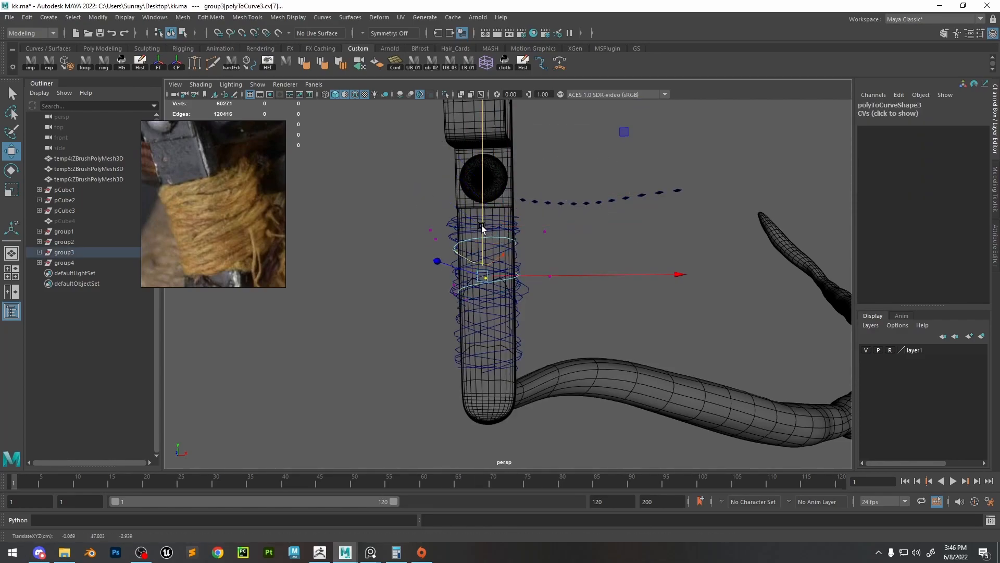
Lower control vertices of polyToCurve2 in group2 and return to object selection
right_click_drag(483, 228, 499, 222)
left_click(516, 227)
right_click_drag(516, 227, 492, 228)
left_click_drag(540, 219, 555, 235)
left_click_drag(547, 206, 546, 239)
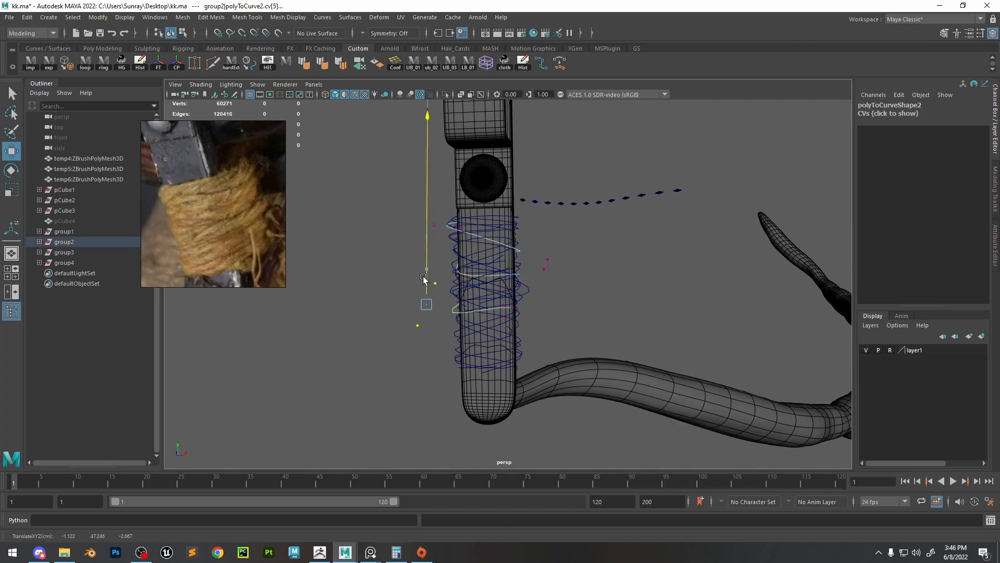
right_click_drag(514, 226, 529, 218)
left_click(542, 198)
Delete the leftover temp4 mesh, the row of small diamond shapes beside the strap
scroll(517, 183, "down", 5)
left_click_drag(516, 183, 459, 186, "alt")
scroll(491, 312, "up", 5)
left_click_drag(593, 208, 367, 414)
key("Delete")
Try generating sweep meshes from the grouped spiral curves with a reduced profile scale
left_click_drag(547, 252, 417, 385)
left_click(542, 64)
left_click_drag(894, 288, 878, 290)
scroll(663, 364, "up", 5)
left_click_drag(531, 300, 559, 311, "alt")
Delete the leftover nodes pCube1 to pCube4 from the scene, keeping the four curve groups
left_click(64, 252)
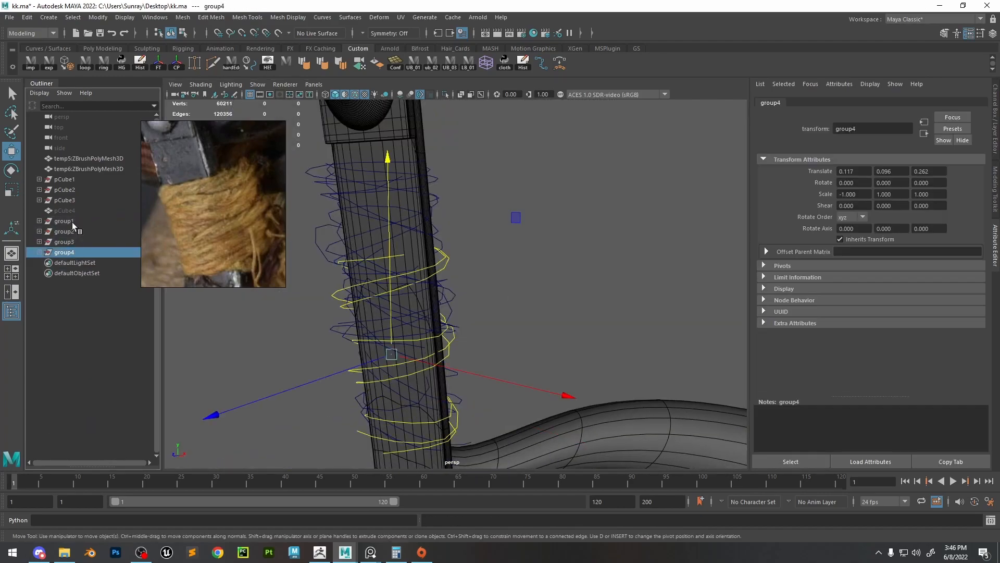
left_click(65, 220, "shift")
scroll(312, 222, "down", 4)
middle_click_drag(303, 223, 360, 212, "alt")
left_click(64, 179)
key("Delete")
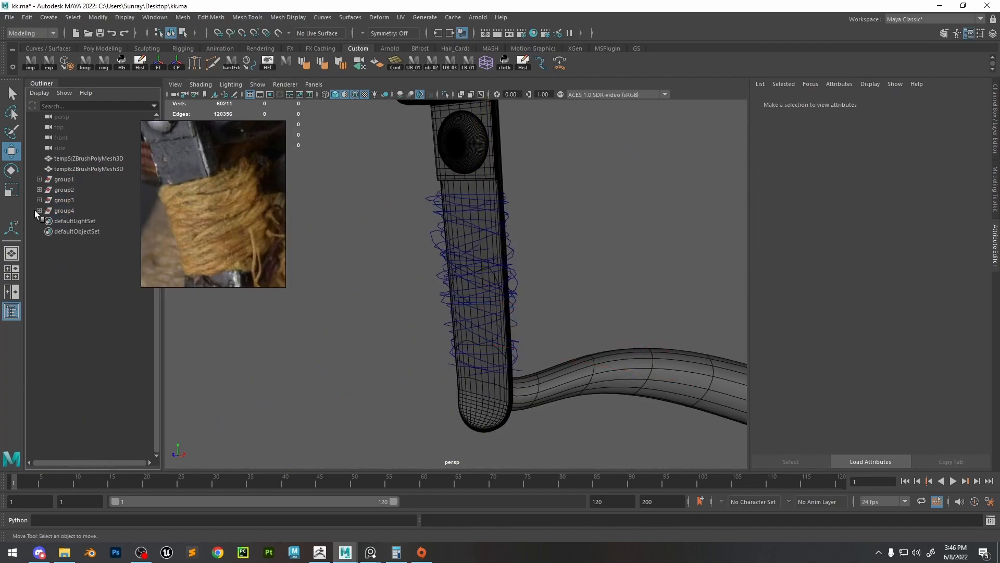
Reparent the spiral curves from group1, group3 and group4 into group2
left_click(39, 189)
left_click(39, 179)
left_click(77, 189)
middle_click_drag(81, 230, 81, 228)
left_click(81, 273)
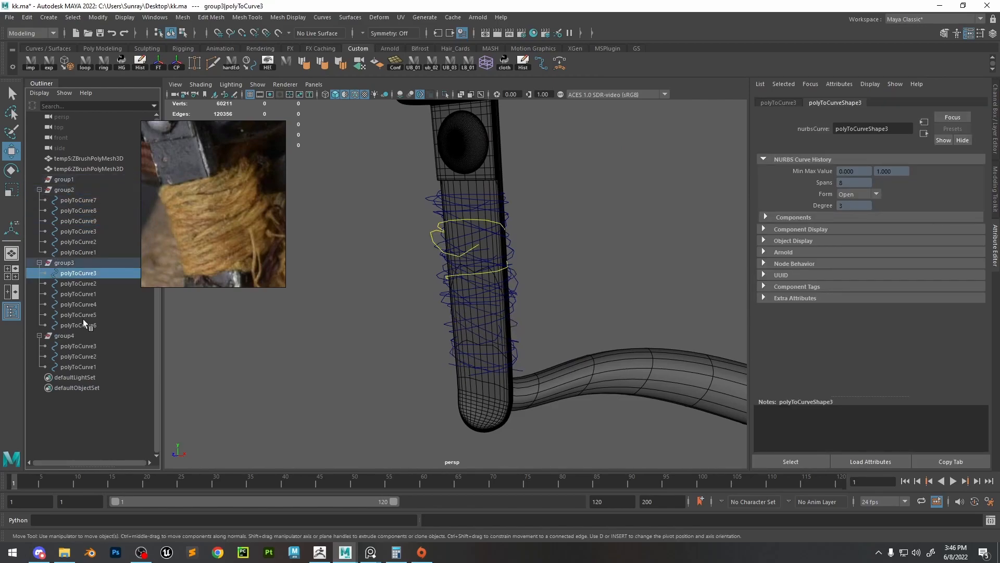
left_click(83, 324, "shift")
middle_click_drag(83, 322, 82, 238)
left_click(86, 346)
left_click(97, 368, "shift")
middle_click_drag(97, 367, 88, 262)
left_click(168, 303)
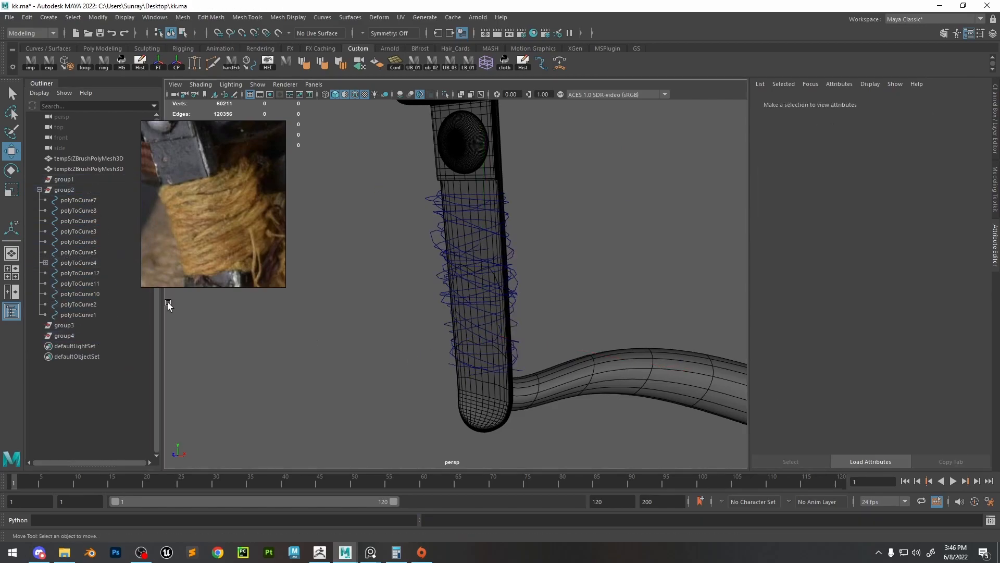
Unparent all spiral curves from group2, including those nested under polyToCurve4, to the scene's top level
left_click(76, 200)
left_click(82, 315, "shift")
middle_click_drag(83, 314, 89, 155)
left_click(39, 211)
left_click(76, 221)
left_click(579, 151)
Create sweep meshes from all fifteen spiral curves and set the profile scale to 0.055
left_click(78, 158)
left_click(78, 304, "shift")
left_click_drag(339, 281, 365, 281, "alt")
left_click(559, 63)
left_click_drag(588, 208, 620, 209, "alt")
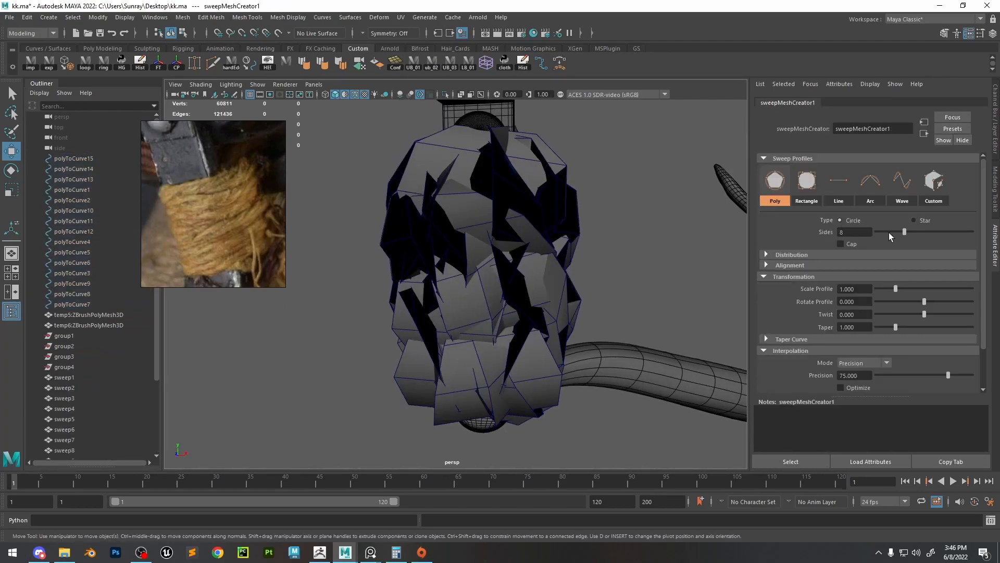
left_click_drag(895, 290, 878, 290)
scroll(615, 281, "up", 1)
Set the sweep's interpolation mode to Start to End with 31 steps
left_click(865, 362)
left_click(858, 382)
left_click_drag(578, 272, 617, 325, "alt")
scroll(624, 297, "up", 2)
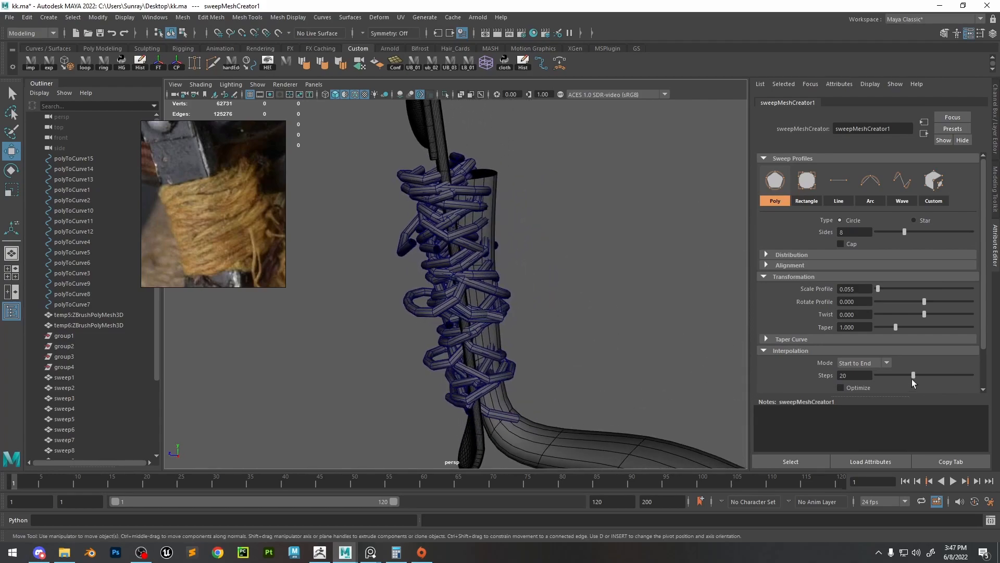
mouse_move(913, 375)
left_mouse_down()
mouse_move(892, 376)
mouse_move(918, 377)
left_mouse_up()
left_click_drag(564, 308, 656, 299, "alt")
right_click_drag(656, 299, 636, 271, "alt")
mouse_move(636, 270)
left_mouse_down("alt")
mouse_move(648, 275)
mouse_move(622, 283)
left_mouse_up("alt")
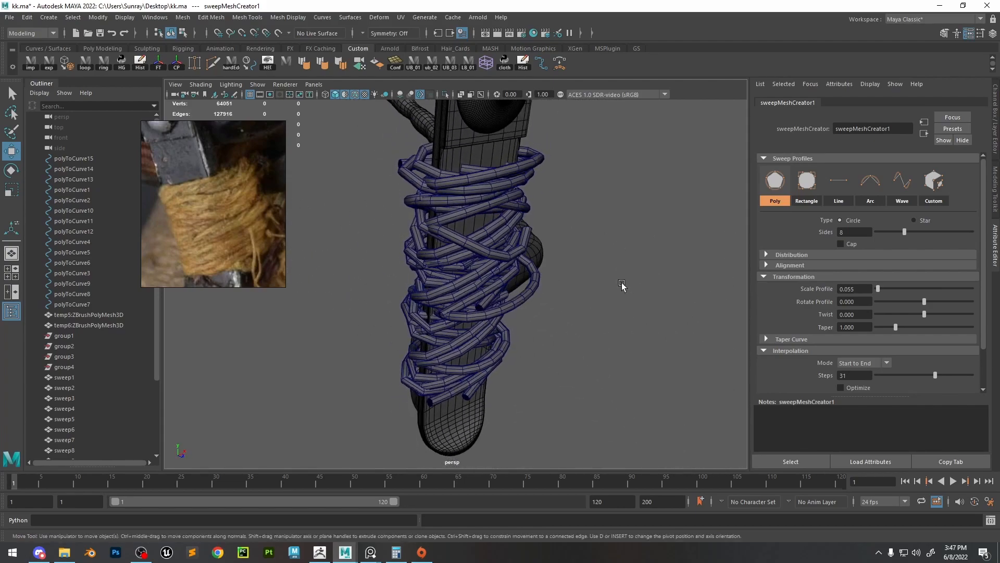
In wireframe display, reposition the outlying control vertices of the curve inside the protruding sweep8 strand
left_click(517, 252)
mouse_move(537, 251)
left_mouse_down("alt")
mouse_move(585, 246)
mouse_move(551, 262)
left_mouse_up("alt")
key("4")
left_click(550, 262)
right_click_drag(551, 263, 633, 314, "alt")
left_click(602, 220)
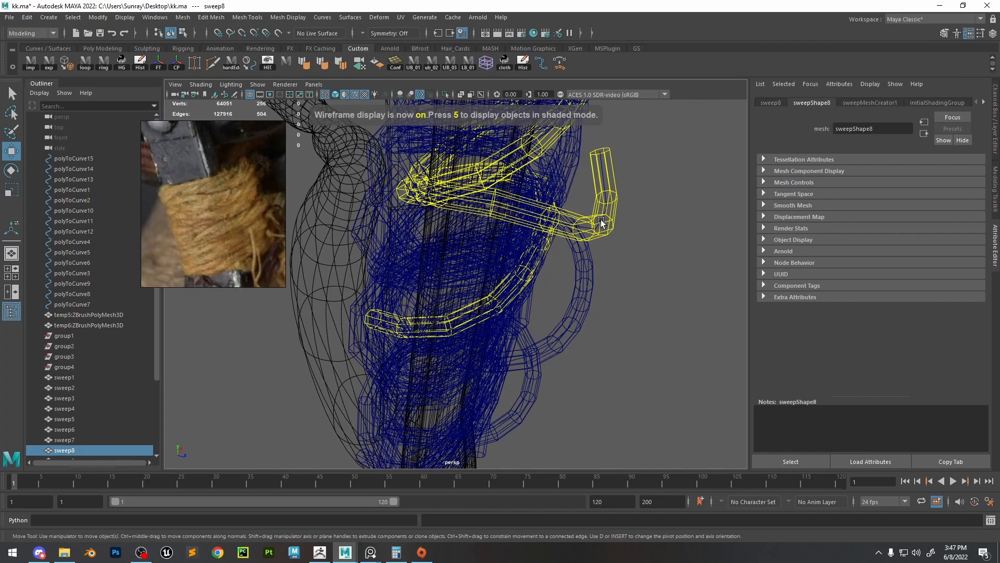
left_click(601, 220)
right_click_drag(687, 185, 610, 156)
left_click_drag(610, 156, 646, 174, "alt")
middle_click_drag(646, 174, 640, 228, "alt")
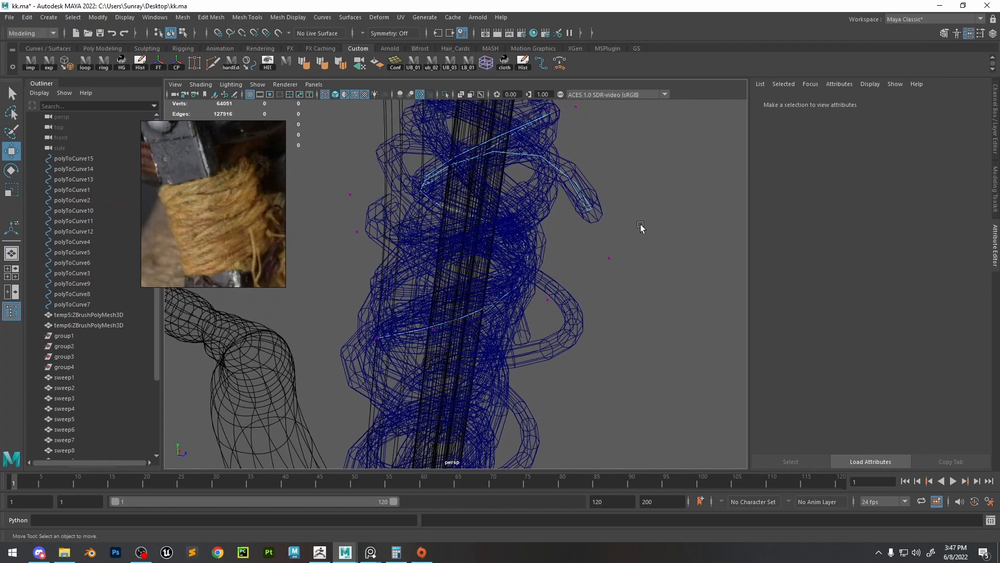
left_click(612, 259)
left_click_drag(613, 258, 409, 216)
left_click_drag(329, 163, 238, 217)
left_click_drag(295, 178, 295, 220)
left_click_drag(569, 304, 570, 341, "alt")
Add sweep1 to sweep15 to a new display layer and set that layer to reference
left_click(545, 344)
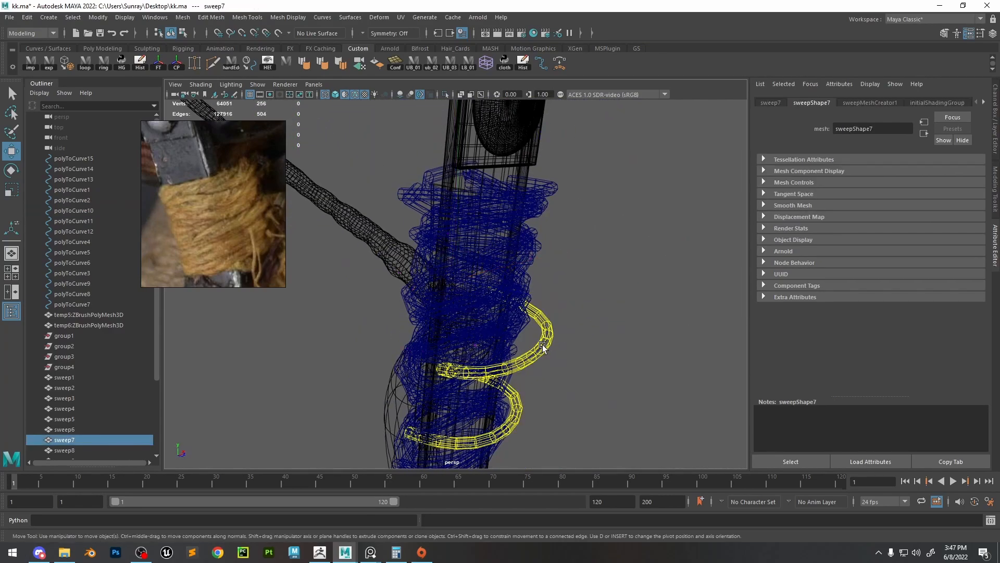
key("ctrl+a")
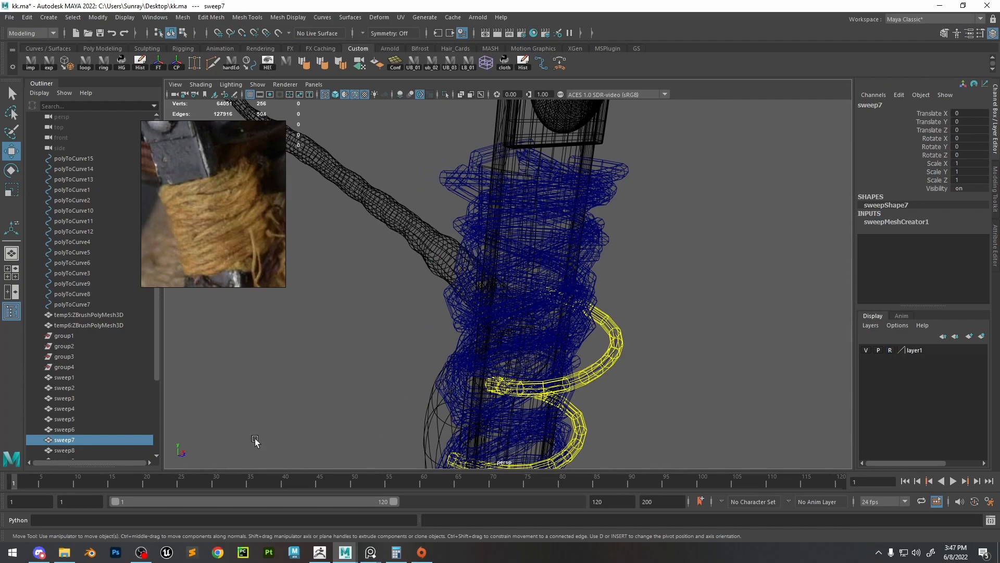
left_click(74, 380)
scroll(80, 400, "down", 3)
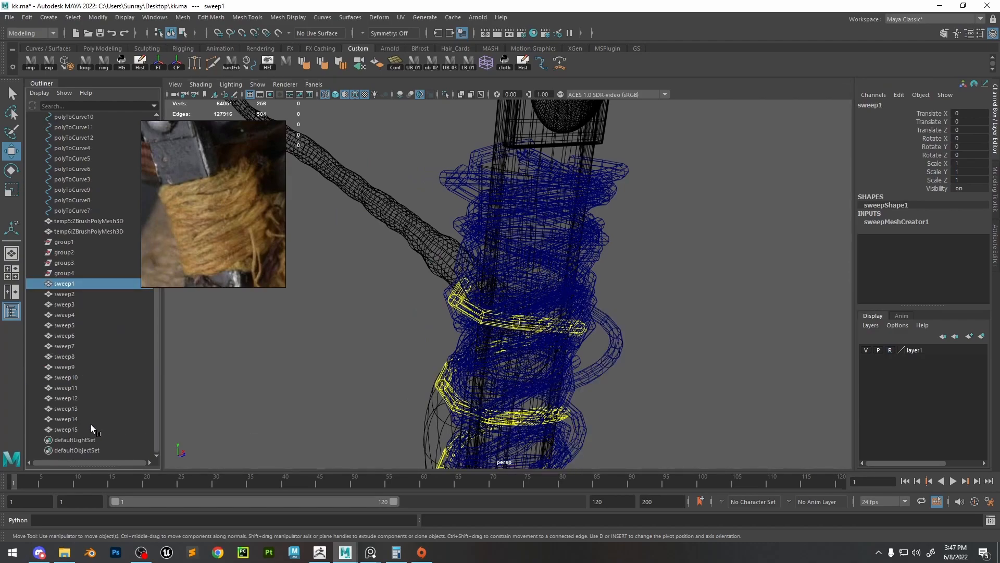
left_click(91, 427, "shift")
left_click(870, 327)
left_click(890, 348)
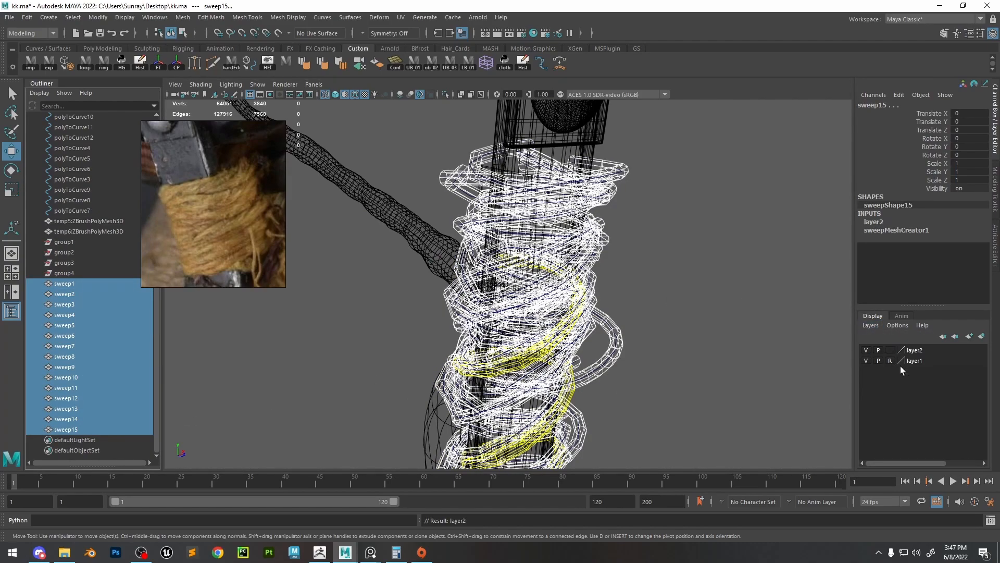
left_click(889, 350)
left_click(889, 350)
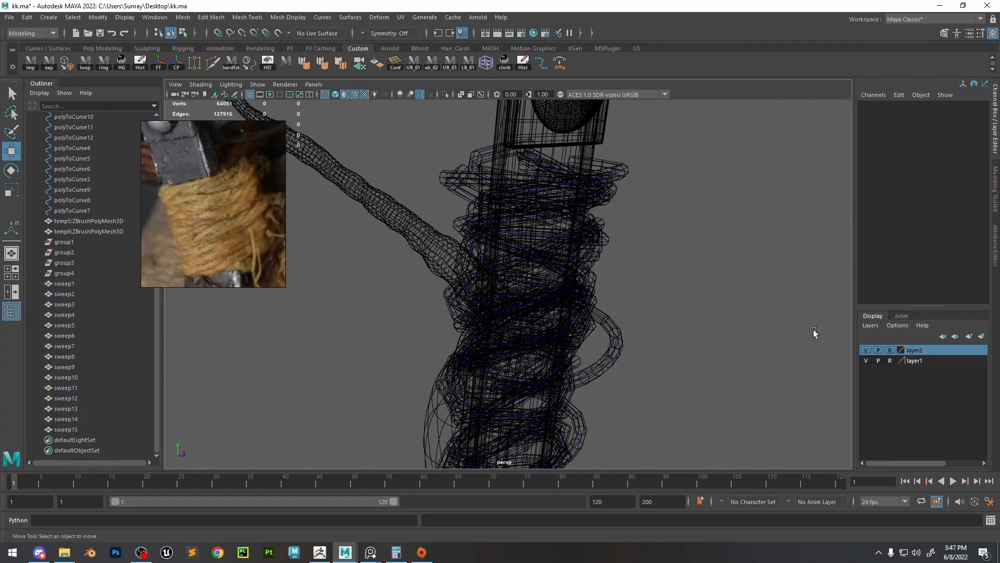
Move control vertices of polyToCurve6 inward so its protruding loop sits closer to the strap
left_click(613, 353)
left_click_drag(648, 350, 715, 298, "alt")
right_click_drag(716, 297, 657, 297)
left_click_drag(640, 324, 591, 393)
left_click(568, 385)
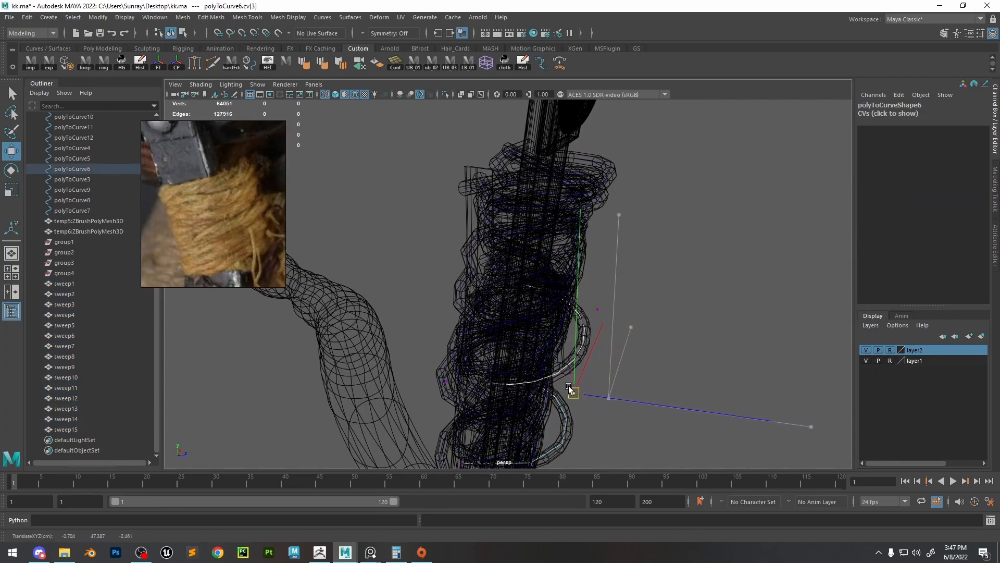
mouse_move(614, 297)
left_mouse_down("alt")
mouse_move(622, 318)
mouse_move(617, 303)
left_mouse_up("alt")
left_click_drag(585, 339, 561, 339)
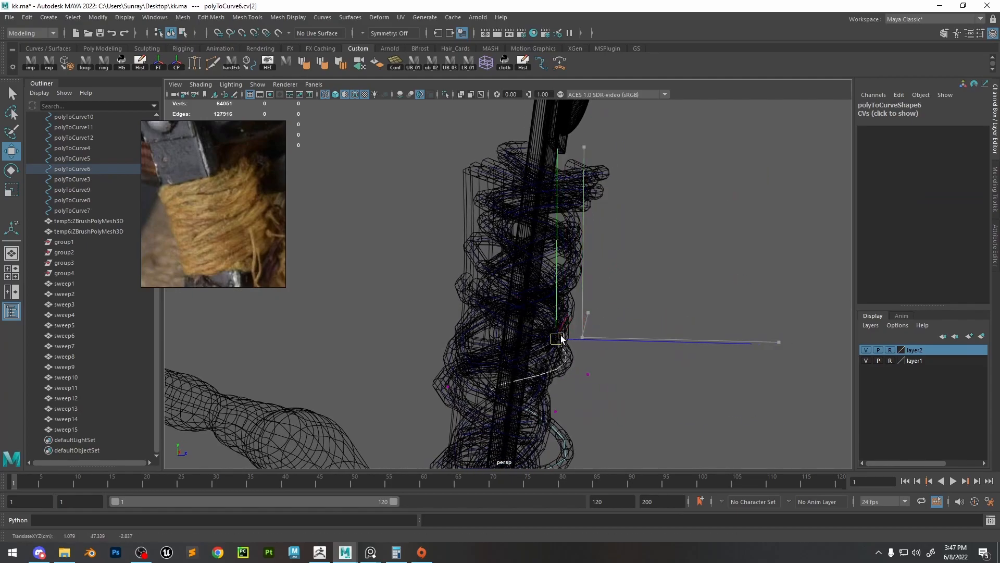
middle_click_drag(605, 365, 630, 284, "alt")
mouse_move(630, 285)
left_mouse_down("alt")
mouse_move(689, 376)
mouse_move(587, 373)
mouse_move(551, 343)
mouse_move(670, 294)
mouse_move(611, 275)
mouse_move(554, 301)
left_mouse_up("alt")
left_click(641, 378)
Adjust the end control vertex of polyToCurve11 on the strap's front, checking the strand in shaded display
left_click(569, 340)
left_click(489, 286)
key("6")
key("4")
left_click(543, 263)
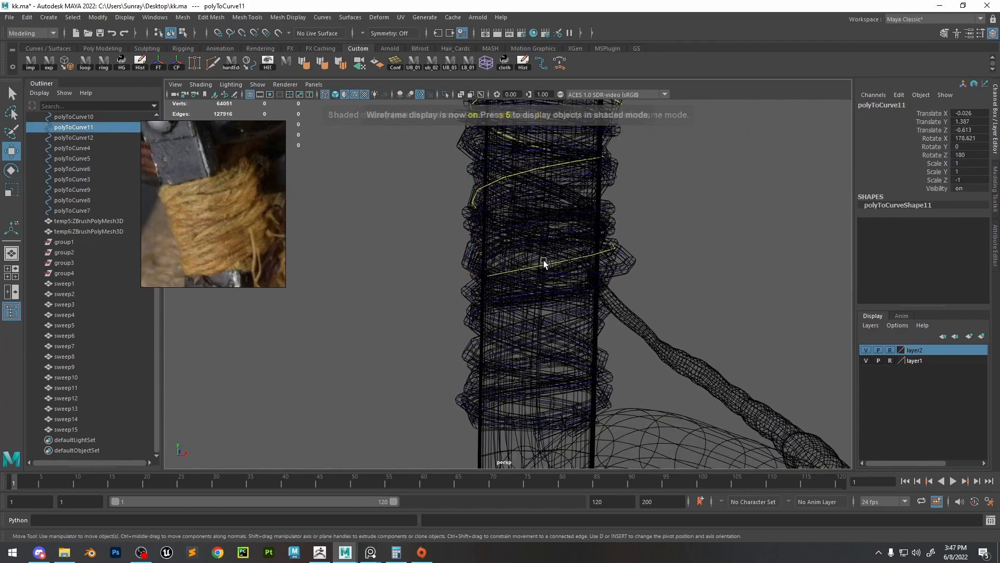
right_click_drag(543, 263, 505, 264)
mouse_move(573, 312)
left_mouse_down("alt")
mouse_move(523, 325)
mouse_move(643, 307)
mouse_move(599, 293)
left_mouse_up("alt")
left_click(524, 326)
key("6")
right_click_drag(599, 293, 568, 313, "alt")
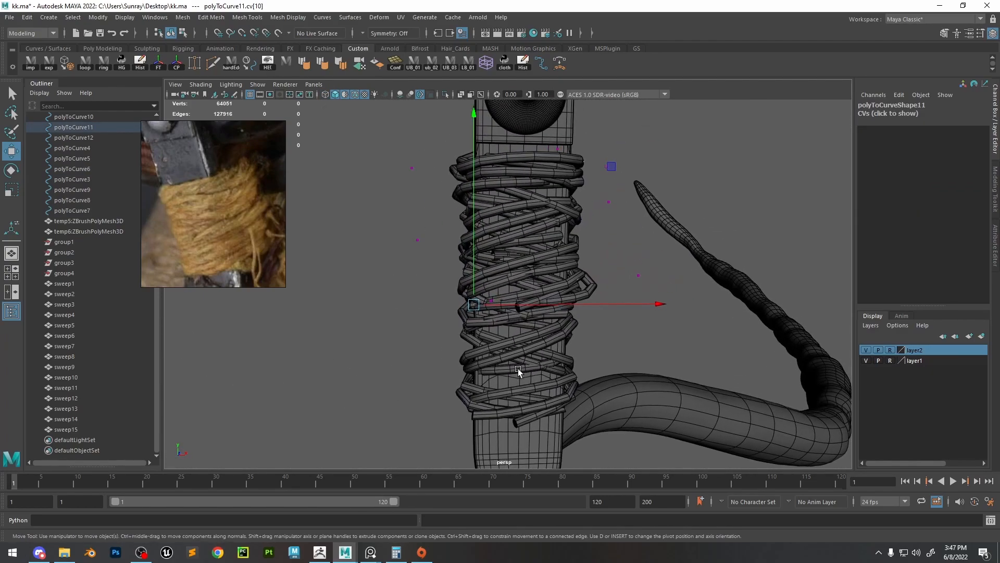
left_click(517, 373)
left_click_drag(617, 248, 623, 218, "alt")
right_click_drag(619, 221, 579, 223)
left_click_drag(483, 319, 466, 342)
Move the end control vertex of polyToCurve12 in depth relative to the strap
left_click_drag(527, 264, 521, 282, "alt")
key("4")
left_click(558, 280)
key("5")
right_click_drag(649, 249, 589, 248)
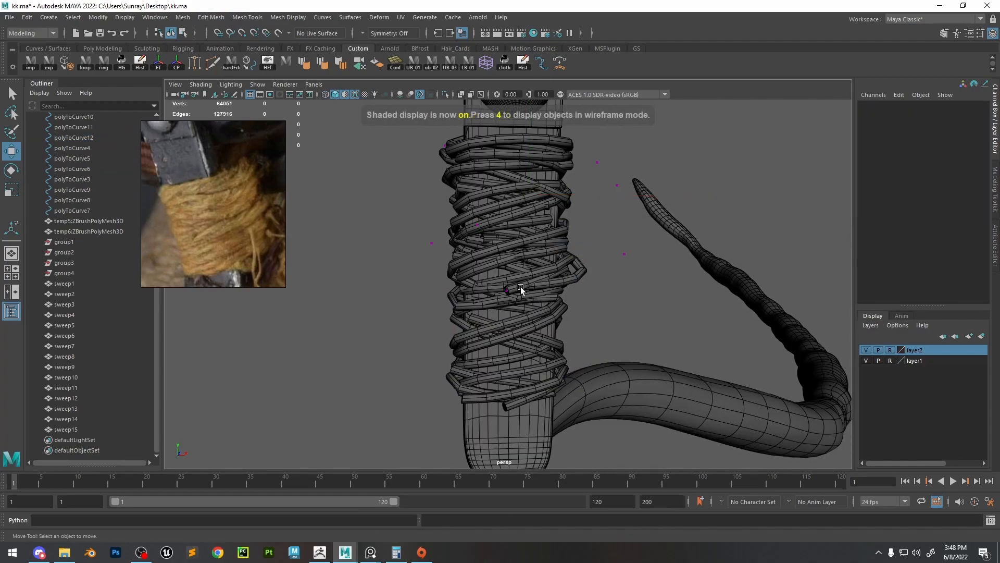
mouse_move(514, 284)
left_mouse_down()
mouse_move(483, 313)
mouse_move(561, 324)
left_mouse_up()
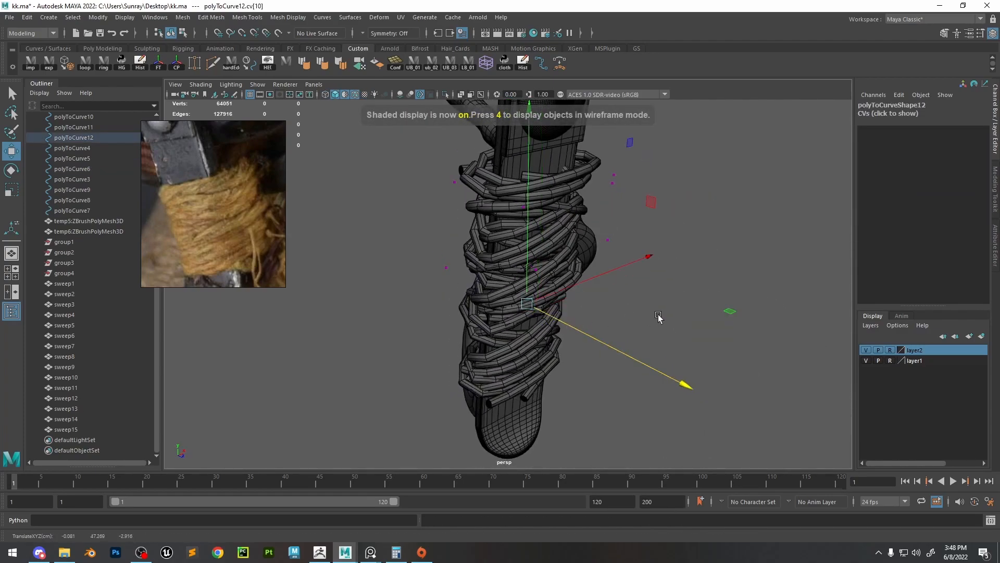
left_click_drag(658, 316, 608, 293, "alt")
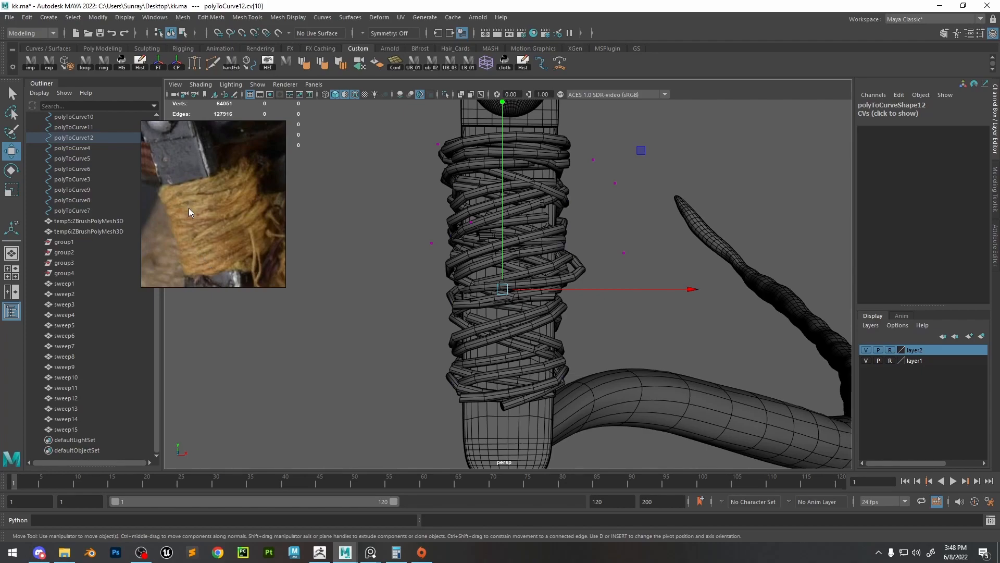
Leave control vertex editing, turn off the wireframe overlay and examine the rope wrap on the whole model
scroll(552, 236, "down", 5)
key("F8")
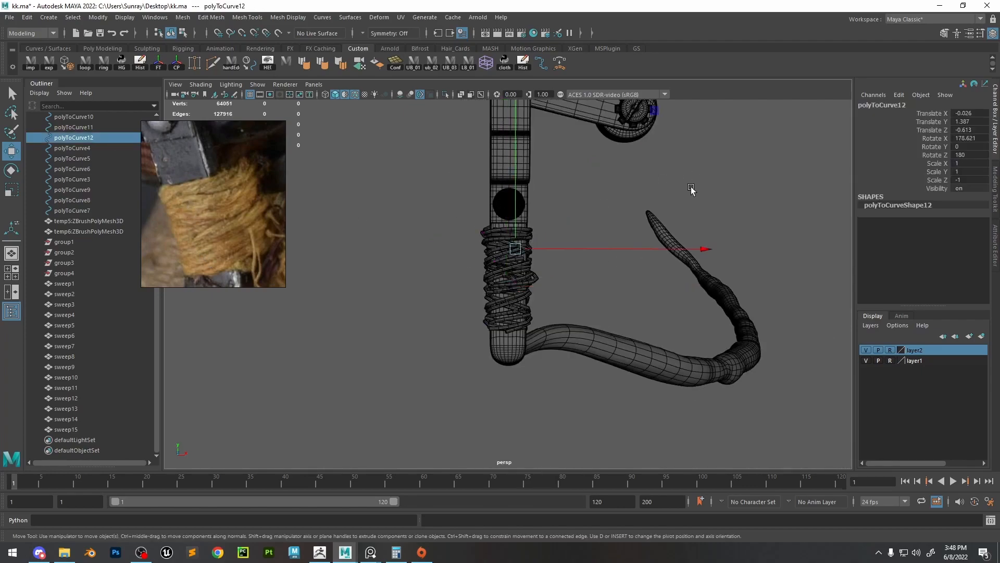
key("5")
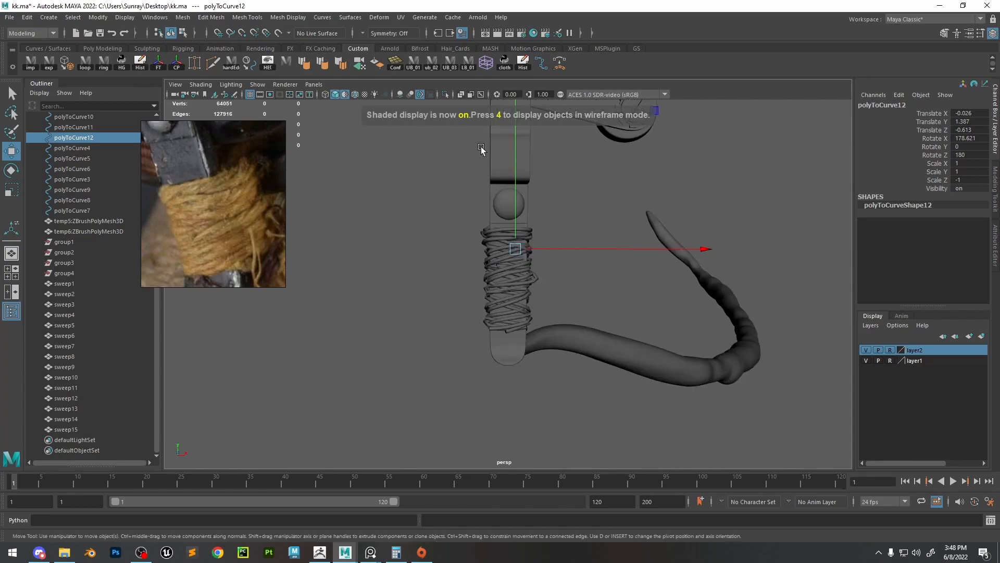
left_click(676, 340)
left_click_drag(676, 340, 522, 224, "alt")
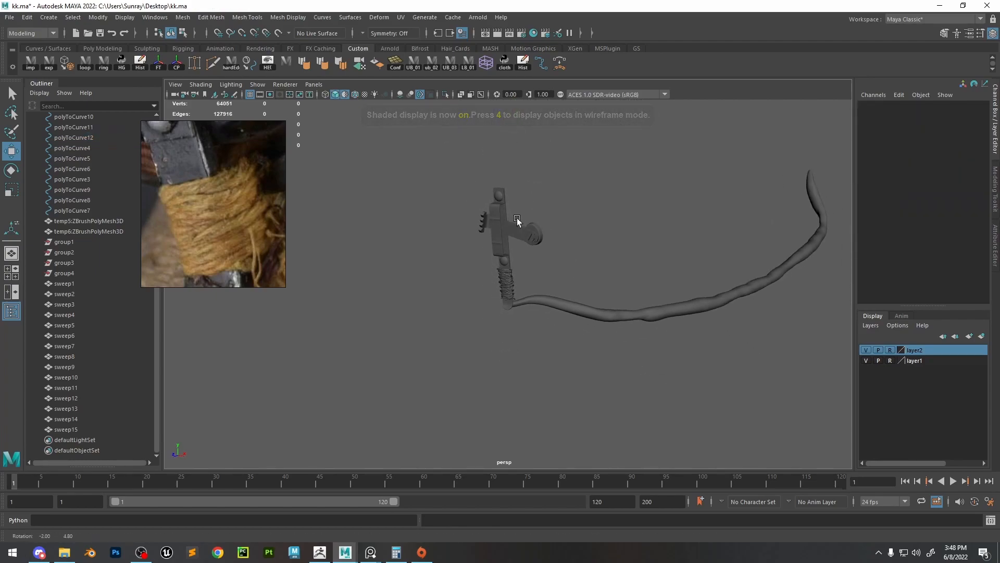
scroll(522, 288, "up", 8)
left_click_drag(542, 286, 609, 263, "alt")
Shift all the polyToCurve strands down the strap and compress the rope wrap vertically, closer to the strap's rounded end
left_click_drag(583, 182, 422, 356)
key("r")
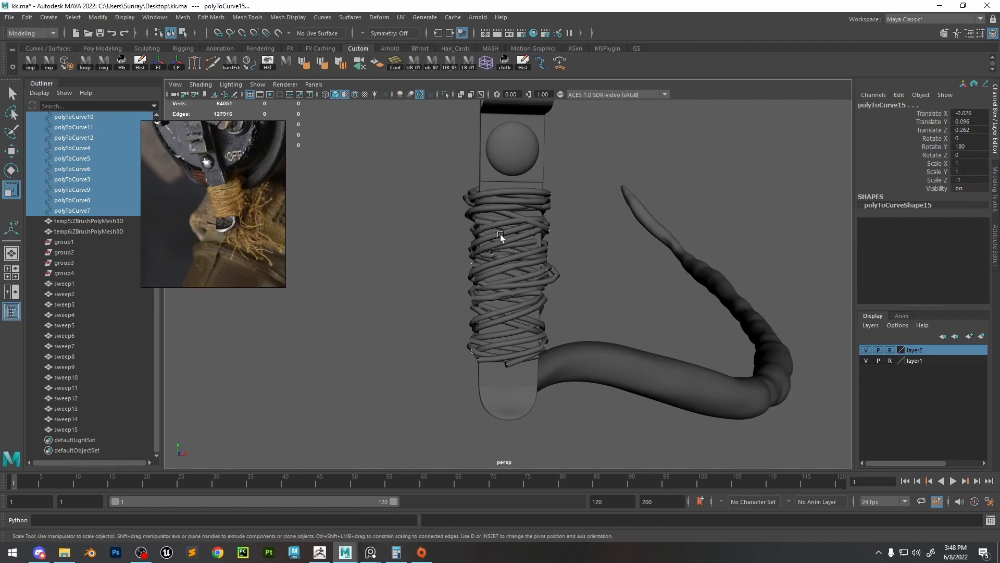
scroll(582, 278, "down", 6)
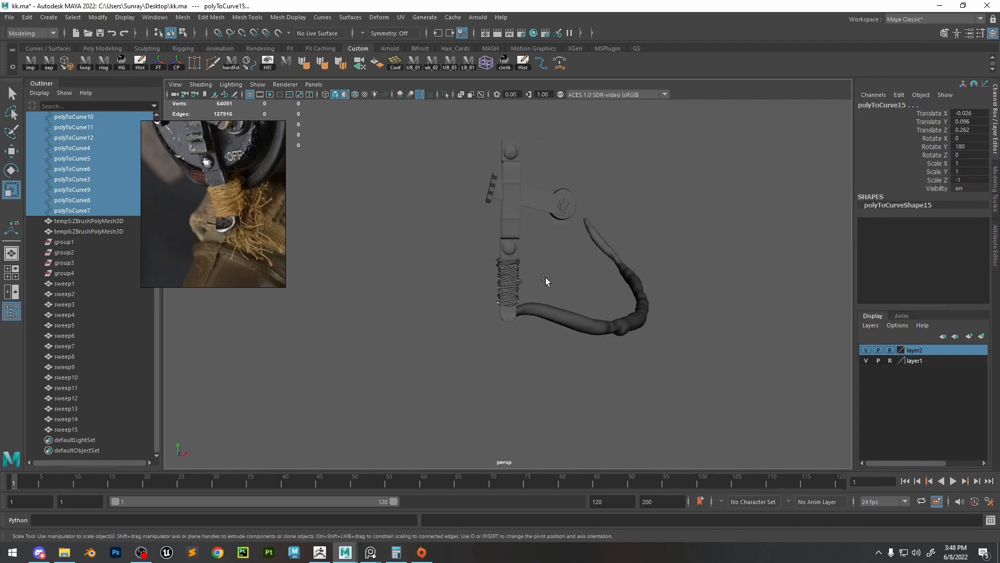
key("f")
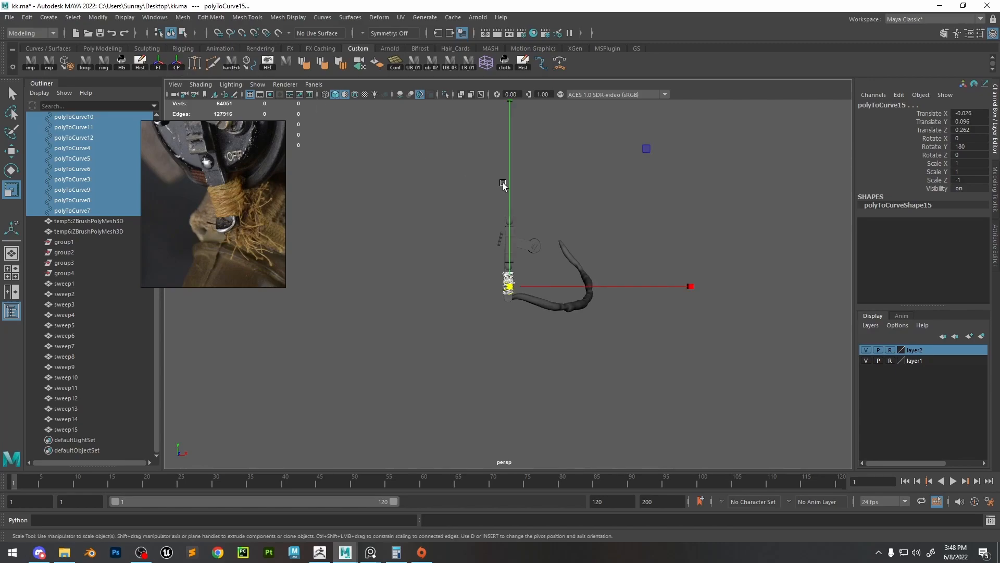
left_click_drag(520, 251, 515, 277)
key("w")
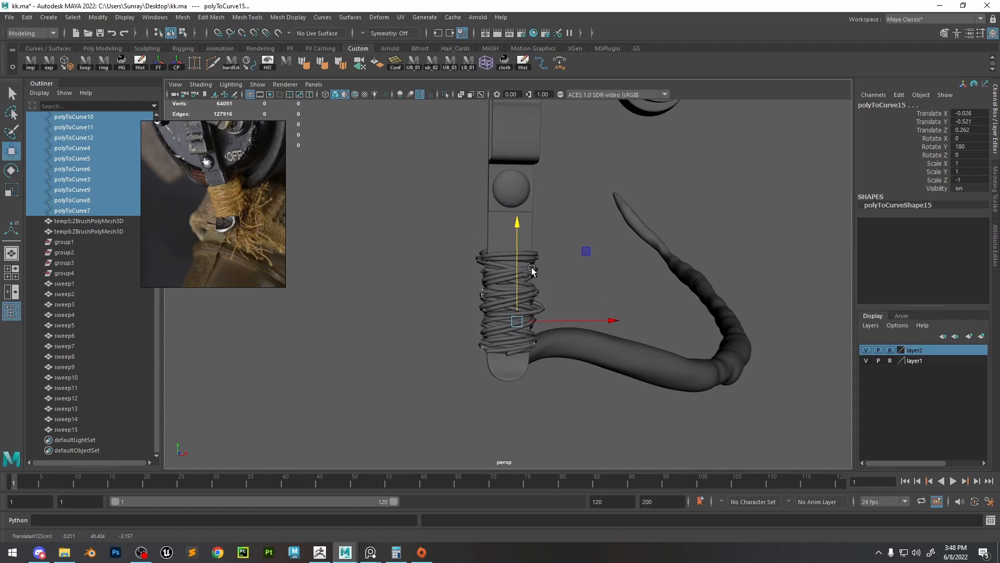
right_click_drag(532, 270, 550, 327, "alt")
key("r")
left_click_drag(520, 288, 514, 336)
right_click_drag(515, 336, 552, 330, "alt")
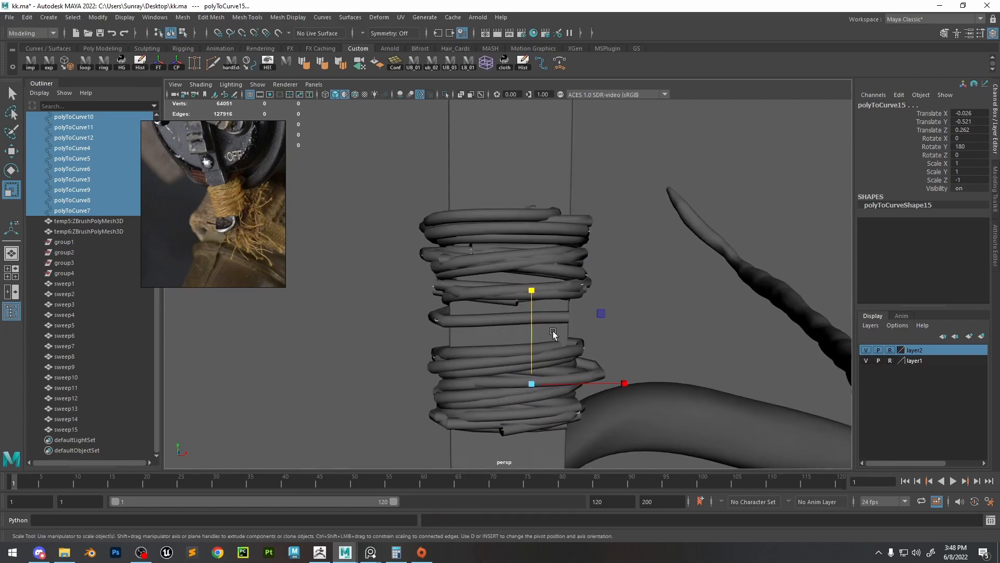
left_click_drag(553, 331, 508, 362, "alt")
scroll(240, 212, "up", 4)
key("w")
left_click(460, 387)
key("ctrl+z")
left_click_drag(457, 396, 563, 364)
left_click_drag(565, 224, 428, 315)
key("ctrl+d")
left_click_drag(508, 238, 504, 267)
key("ctrl+z")
left_click_drag(677, 281, 408, 231, "alt")
key("ctrl+z")
Delete the upper group of rope curves, including polyToCurve3, 4, 5, 10, 11 and 12
left_click(593, 304)
scroll(646, 308, "up", 1)
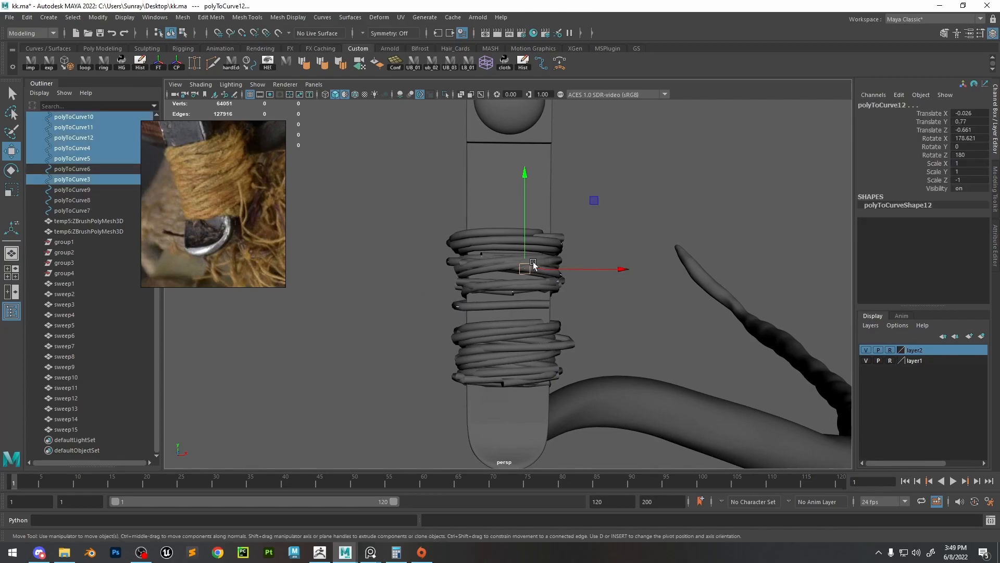
key("Delete")
Move control vertices 1 and 2 of polyToCurve6 inward to pull its protruding loop closer to the strap
left_click_drag(577, 290, 607, 306, "alt")
key("4")
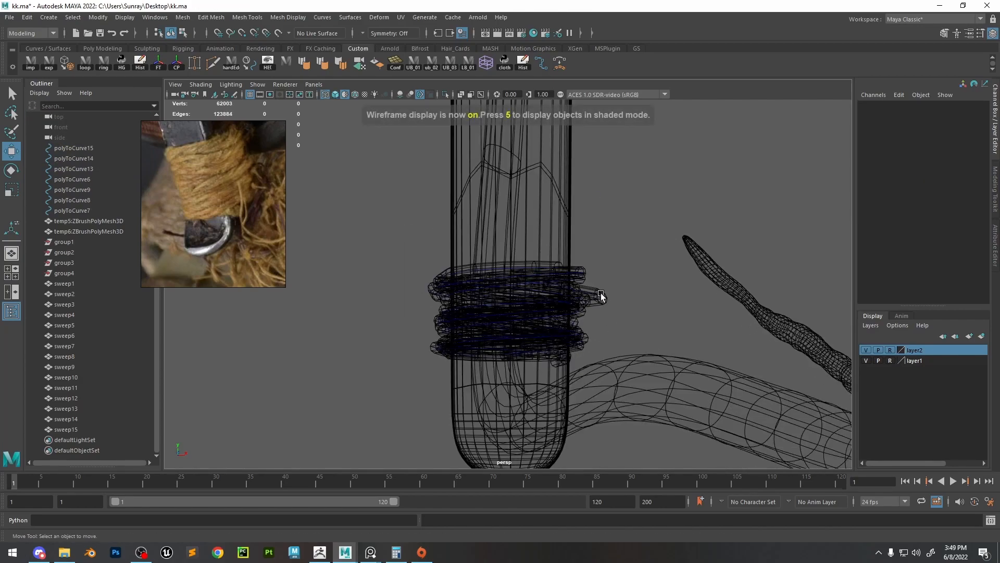
left_click(601, 294)
key("5")
right_click_drag(642, 262, 583, 262)
mouse_move(629, 283)
left_mouse_down()
mouse_move(649, 310)
mouse_move(597, 295)
left_mouse_up()
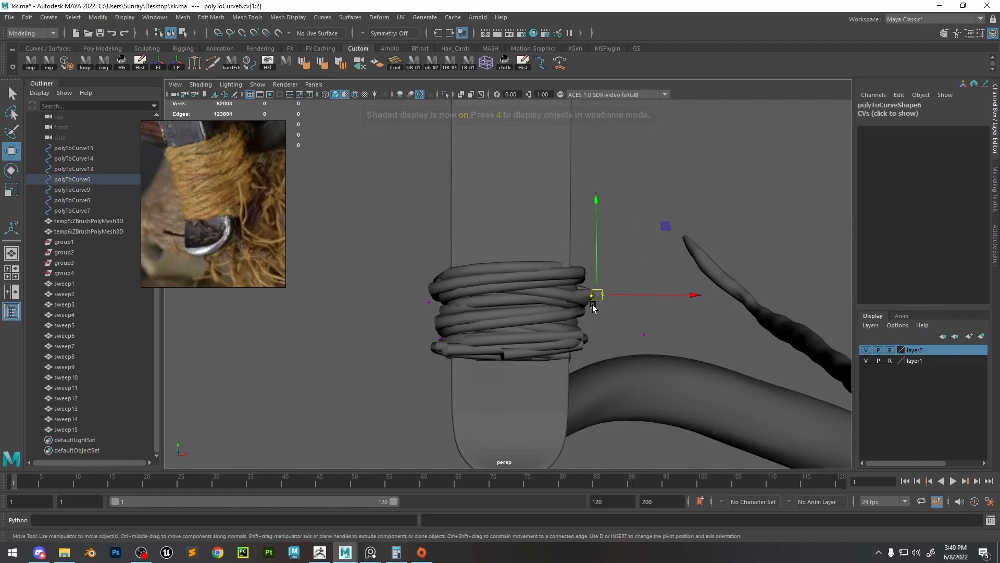
Adjust control vertex 10 of polyToCurve15 at the lower front of the rope wrap
key("4")
left_click(554, 333)
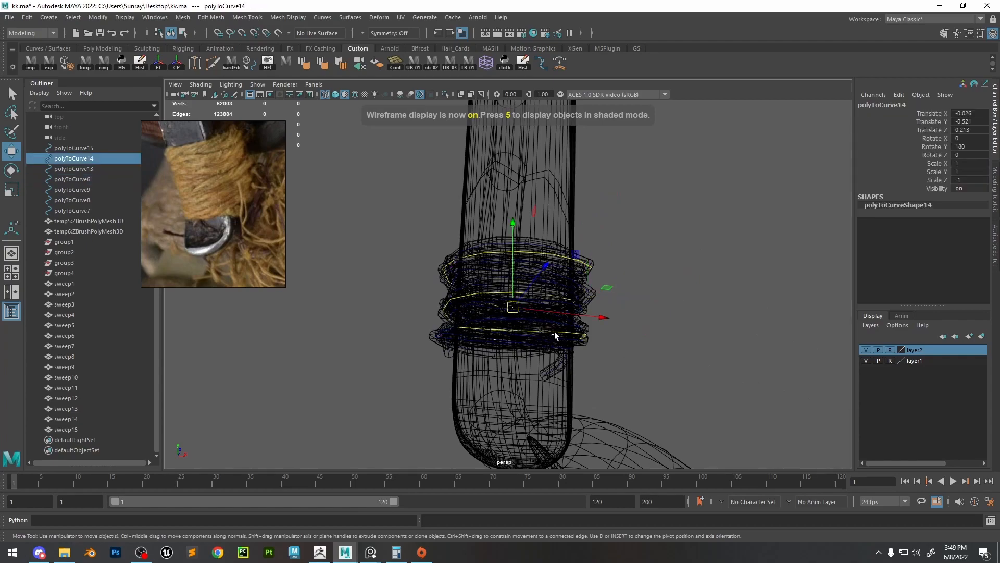
left_click(555, 332)
key("5")
right_click_drag(749, 285, 716, 285)
left_click(531, 341)
mouse_move(531, 342)
left_mouse_down("alt")
mouse_move(473, 384)
mouse_move(576, 340)
mouse_move(562, 323)
left_mouse_up("alt")
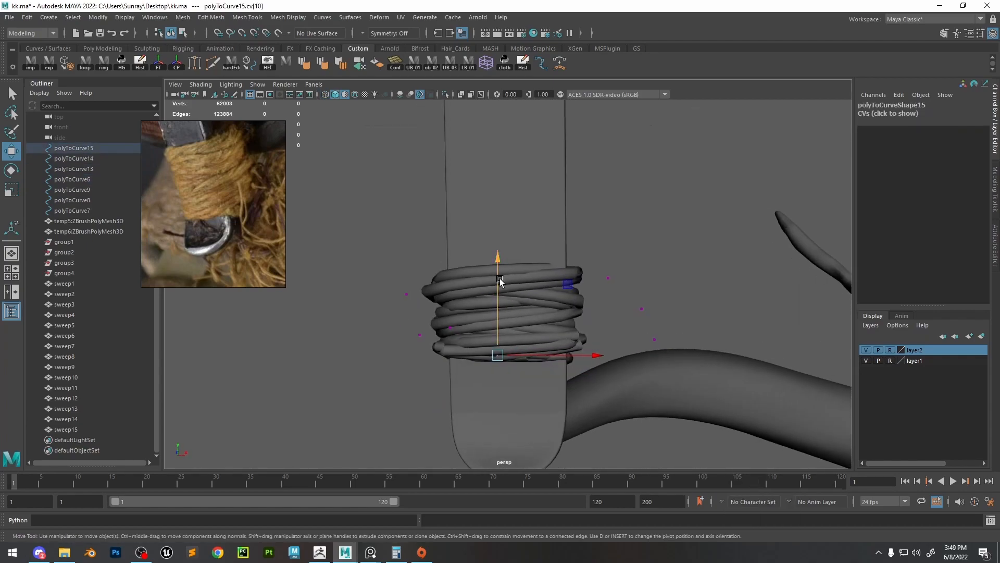
Adjust control vertices 3 and 5 of polyToCurve14 on opposite sides of the strap
left_click(462, 281)
right_click_drag(621, 251, 590, 227)
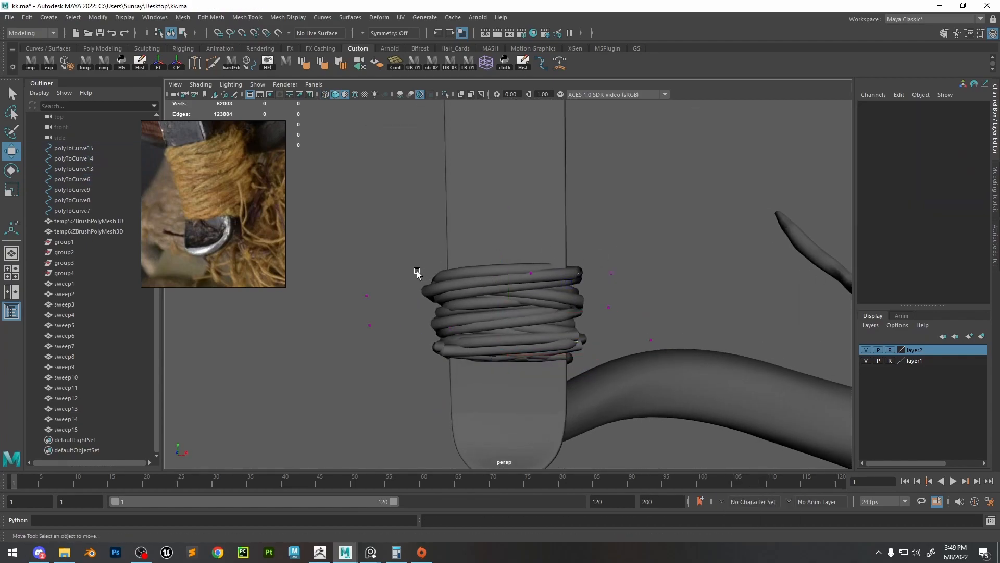
left_click_drag(347, 302, 558, 273)
right_click_drag(521, 280, 562, 317, "alt")
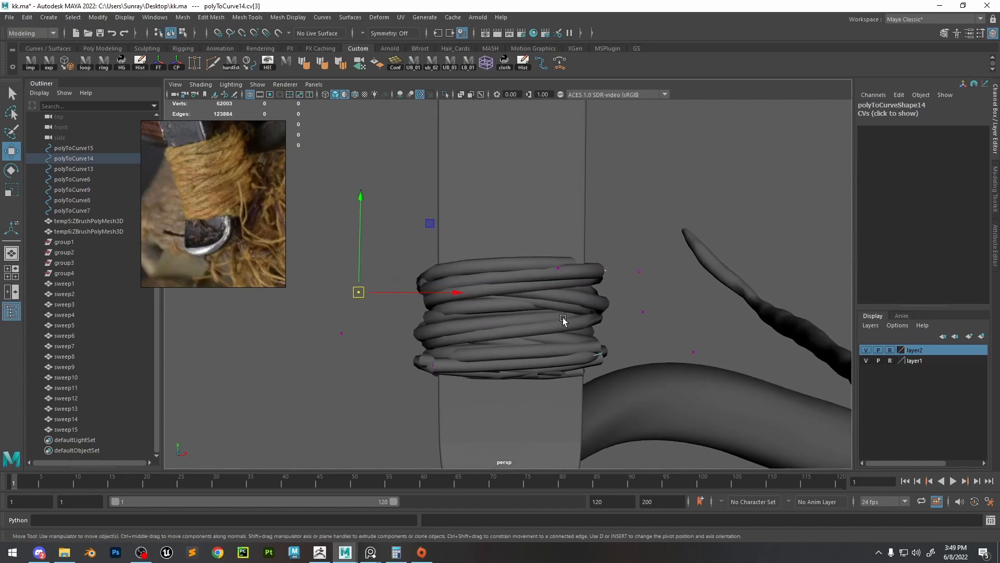
left_click(642, 311)
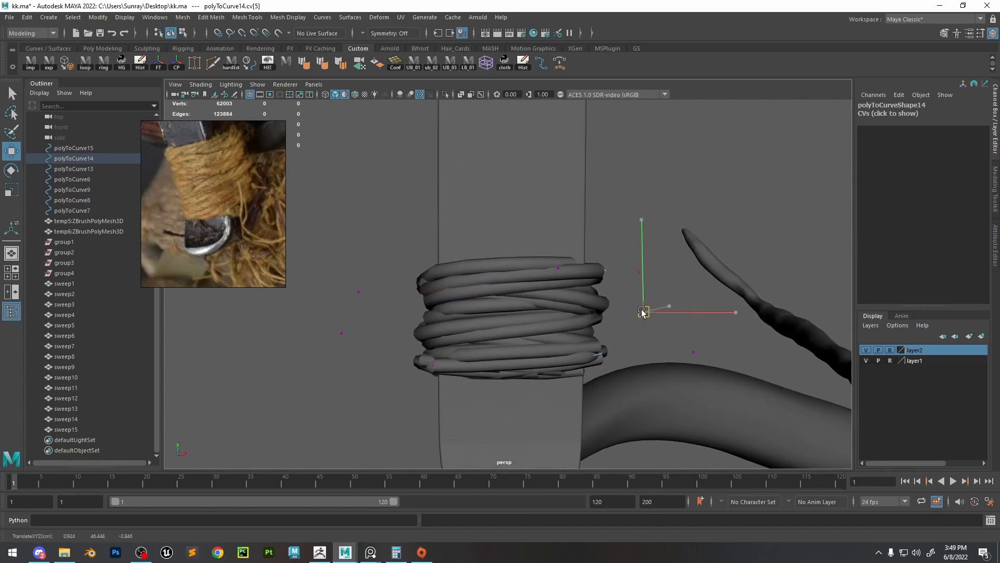
Try removing polyToCurve8 from the rope wrap
key("4")
left_click(597, 301)
key("5")
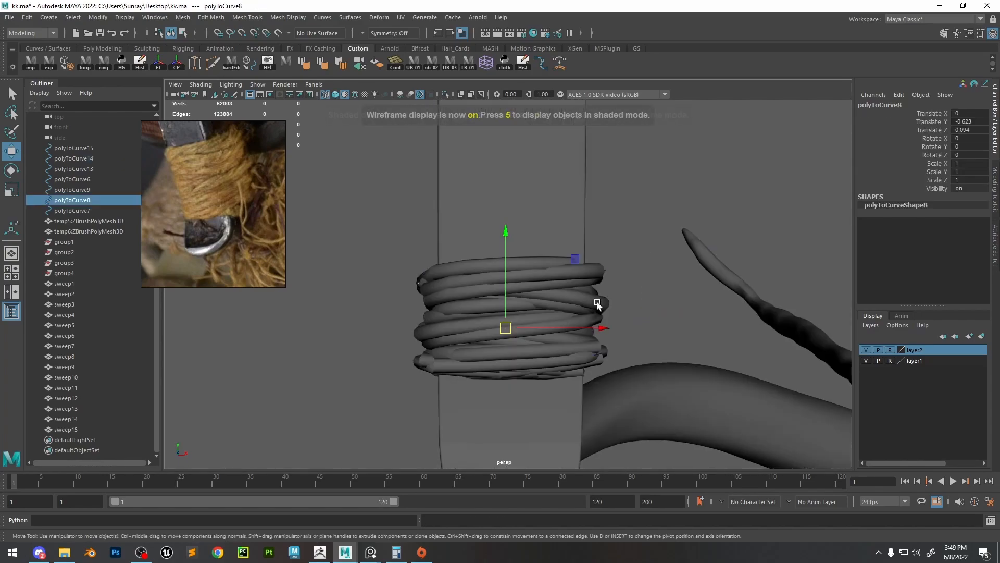
key("Delete")
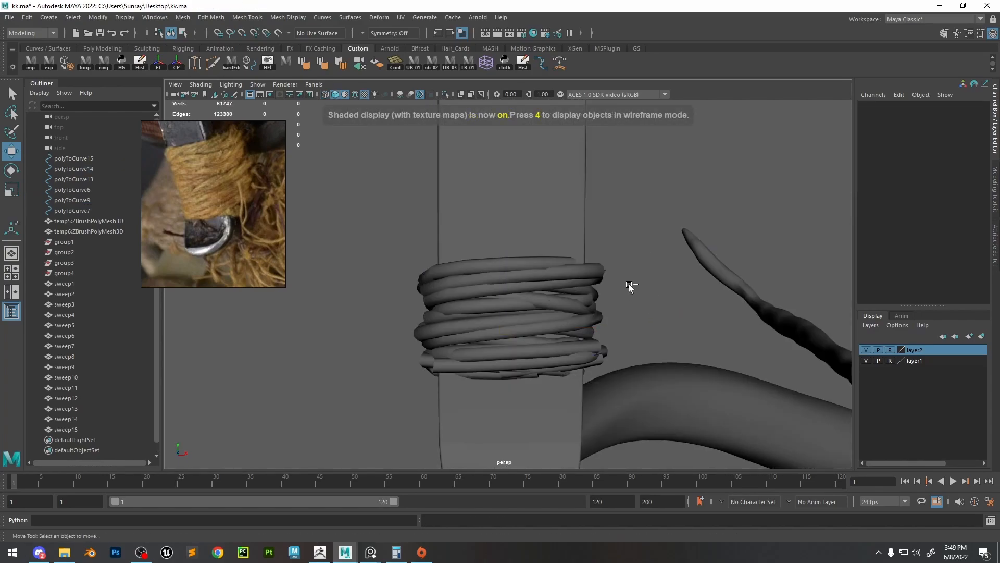
key("ctrl+z")
Move control vertex 3 of polyToCurve8 inward to reduce the bulge at the strap's side
key("4")
left_click(668, 300)
key("5")
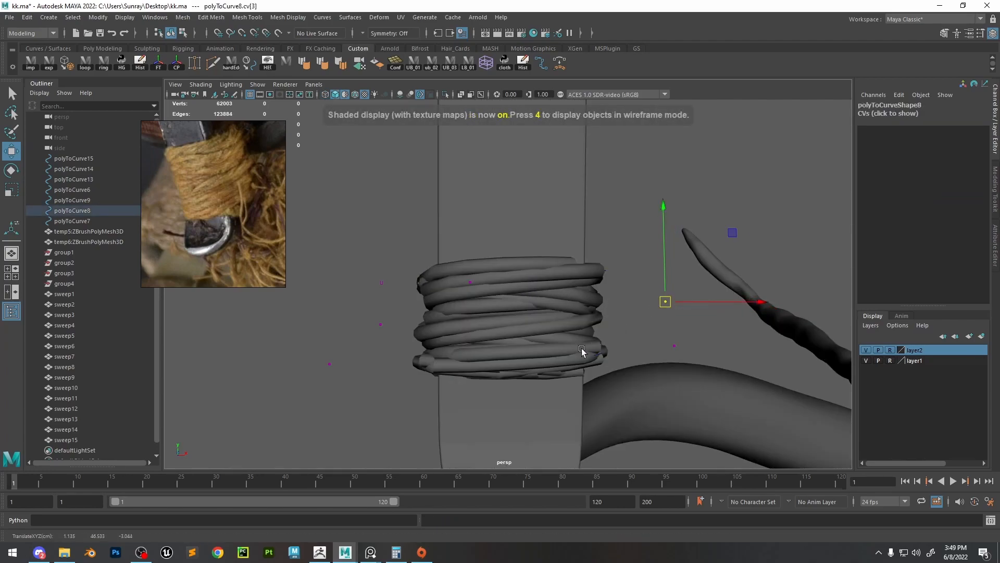
Shift control vertices 9 and 10 of polyToCurve9 vertically at the wrap's lower edge, then clear the selection
key("4")
right_click_drag(514, 375, 634, 293)
right_click_drag(675, 239, 615, 236)
key("5")
left_click_drag(553, 361, 461, 390)
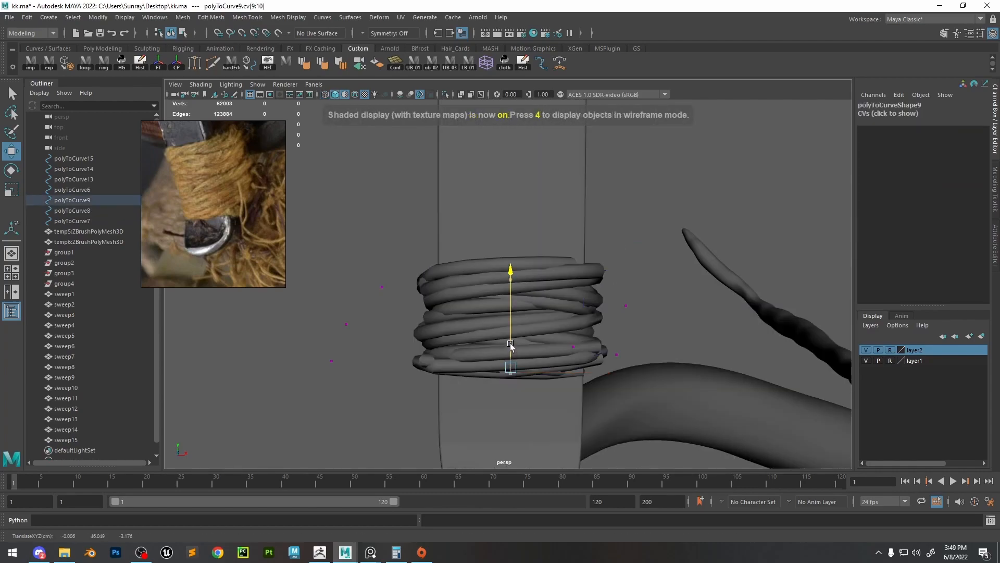
right_click_drag(532, 352, 478, 205, "alt")
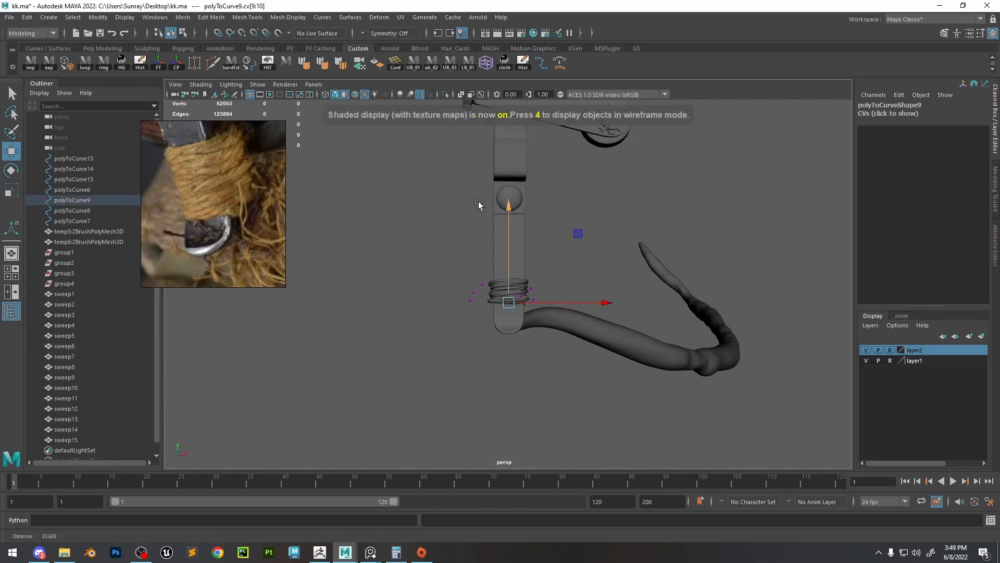
left_click(580, 227)
Apply a lattice deformer to the seven remaining rope curves and set its S, T and U divisions to 5
left_click_drag(589, 292, 453, 306, "alt")
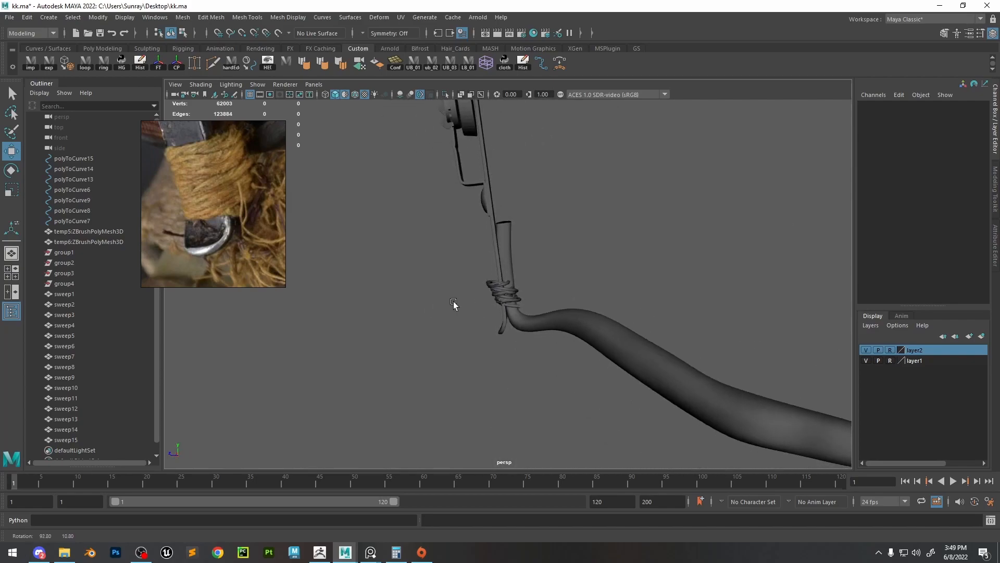
right_click_drag(453, 305, 559, 309, "alt")
left_click_drag(536, 293, 422, 298)
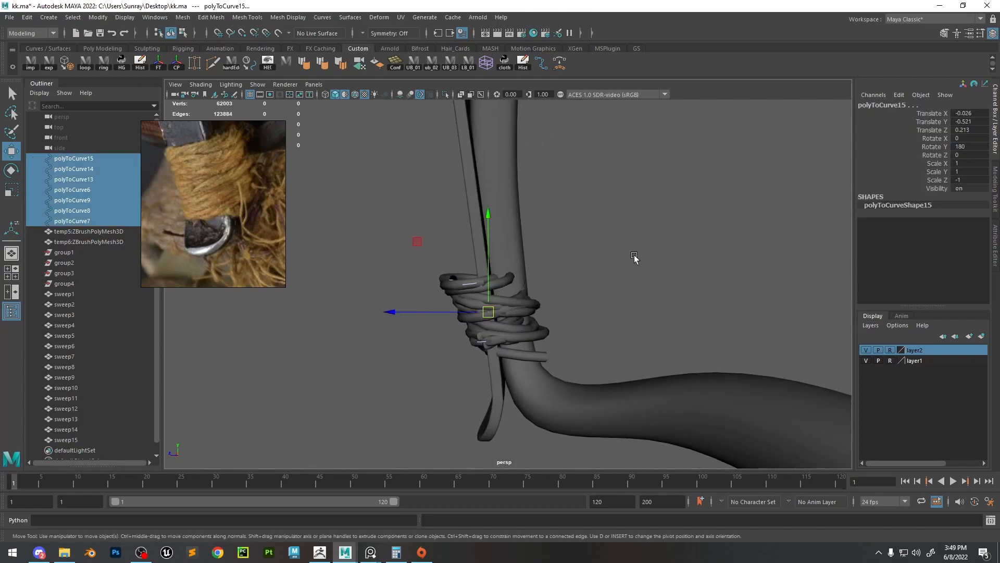
right_click_drag(668, 229, 715, 214)
left_click(488, 64)
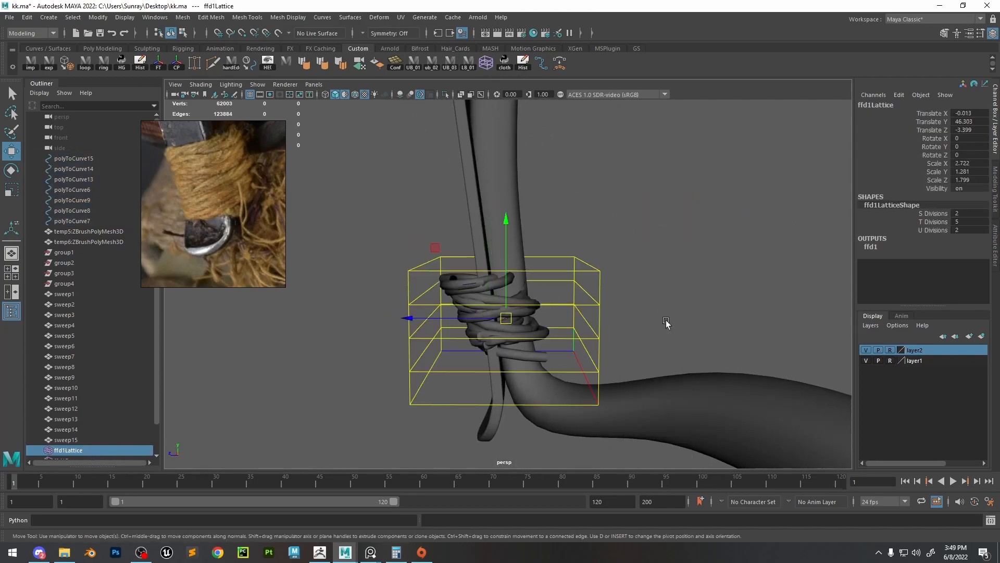
middle_click_drag(541, 230, 579, 213, "alt")
right_click_drag(579, 213, 646, 237, "alt")
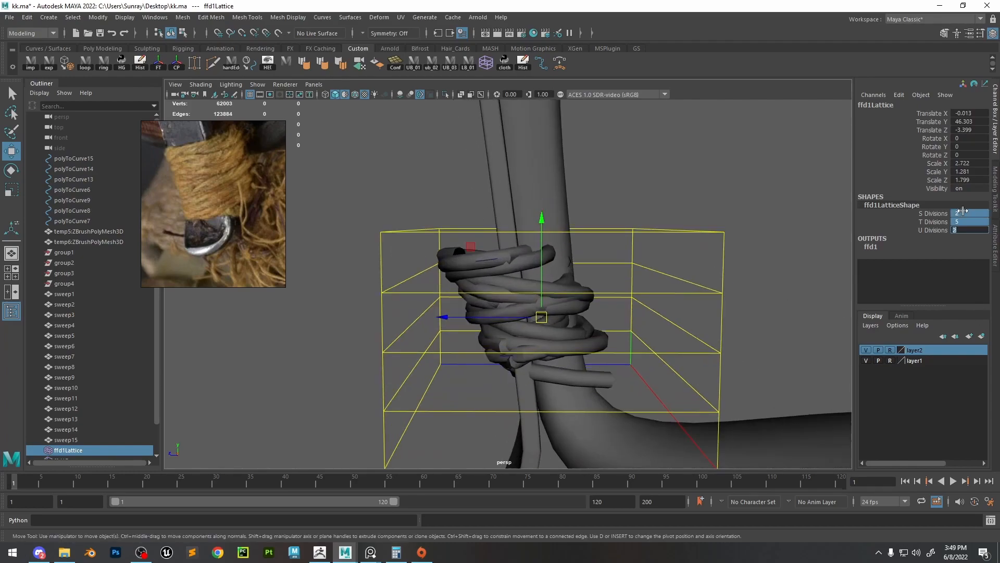
type("5")
key("Return")
Reposition lattice points from the side view to fit the rope strands more closely around the strap and cord
left_click_drag(526, 271, 583, 299, "alt")
right_click_drag(547, 292, 479, 290)
left_click(479, 290)
left_click_drag(480, 290, 449, 253, "alt")
left_click(435, 348)
left_click(453, 340)
left_click_drag(417, 360, 453, 345)
left_click(447, 422)
left_click_drag(446, 422, 547, 417, "alt")
left_click_drag(534, 457, 522, 438)
Adjust lattice points from the front to draw the sides of the rope wrap in toward the strap's edges
left_click_drag(609, 318, 441, 337, "alt")
left_click(585, 249)
key("4")
key("6")
left_click(511, 241)
left_click(531, 240)
key("b")
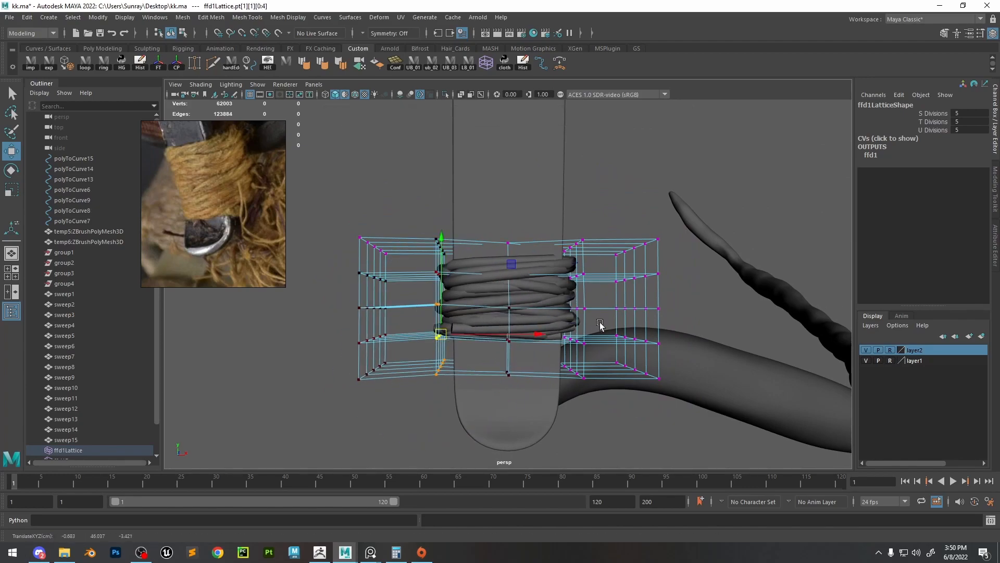
Delete the construction history of the seven polyToCurve curves to bake in the lattice deformation
right_click_drag(600, 323, 683, 189, "alt")
left_click(683, 190)
left_click(524, 269)
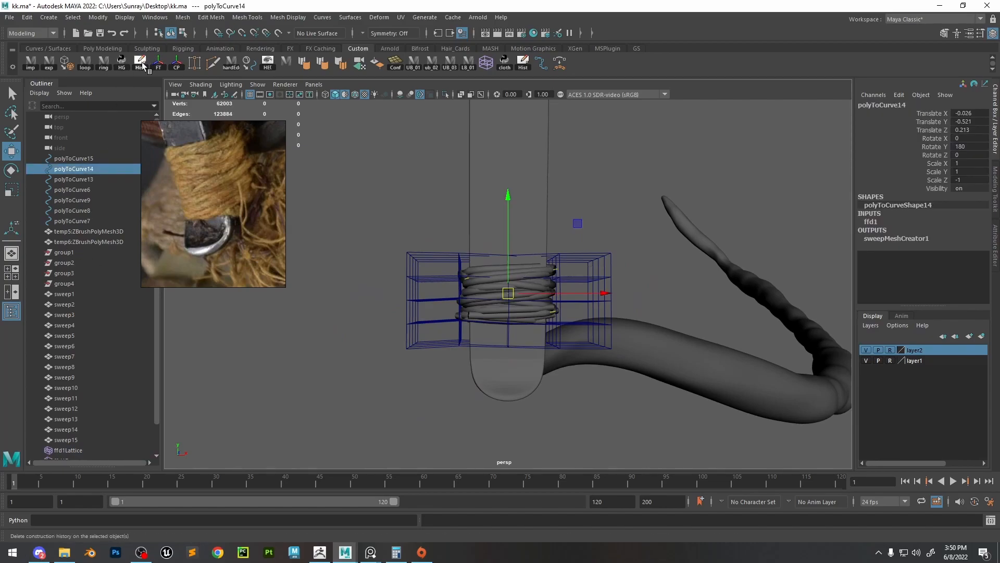
left_click_drag(83, 216, 78, 158)
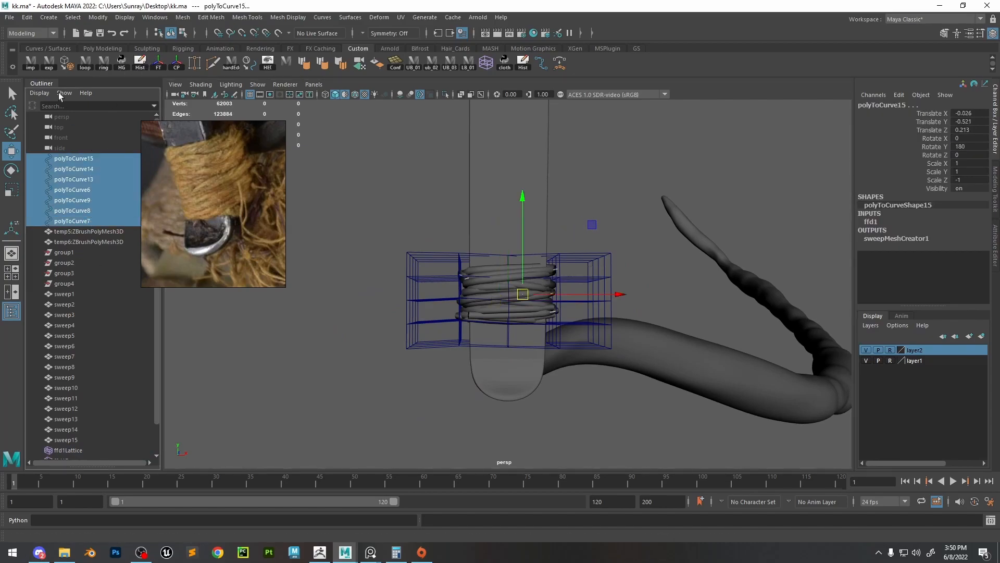
left_click(140, 63)
Examine the tightened rope wrap on the strap from several angles
scroll(591, 286, "up", 4)
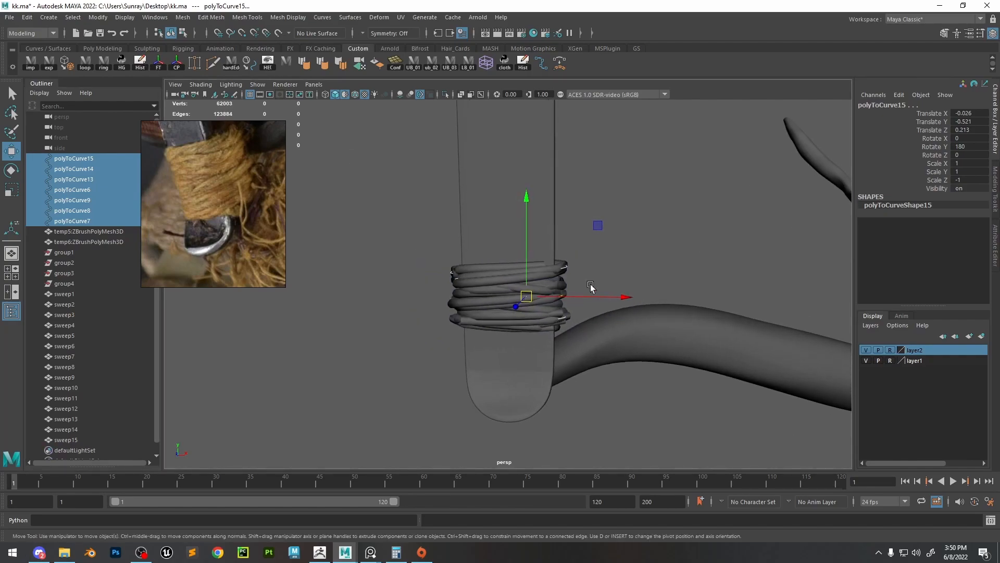
left_click_drag(477, 280, 504, 276, "alt")
left_click(625, 259)
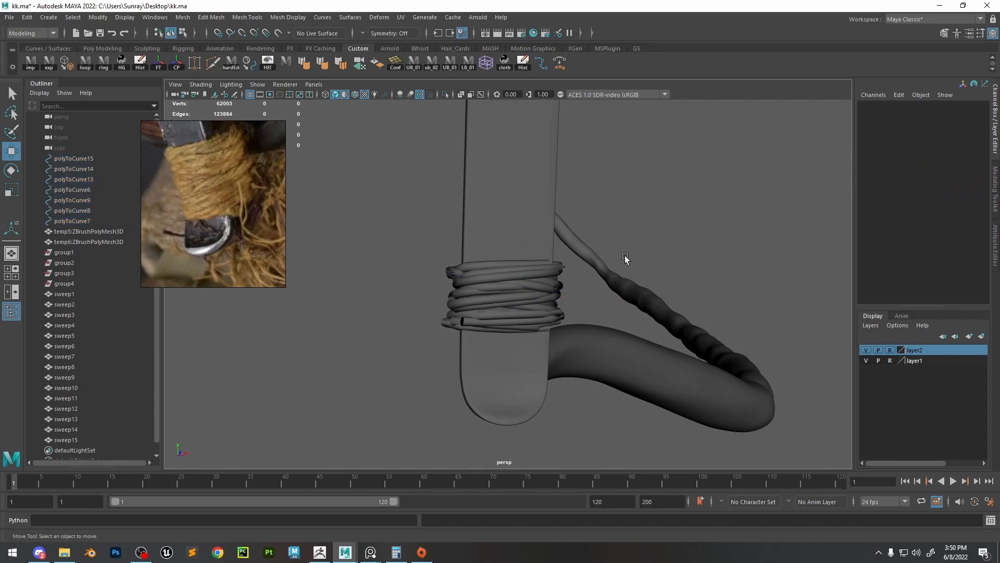
left_click_drag(625, 259, 737, 307, "alt")
left_click_drag(526, 292, 344, 297, "alt")
scroll(531, 298, "down", 8)
right_click_drag(343, 297, 670, 397, "alt")
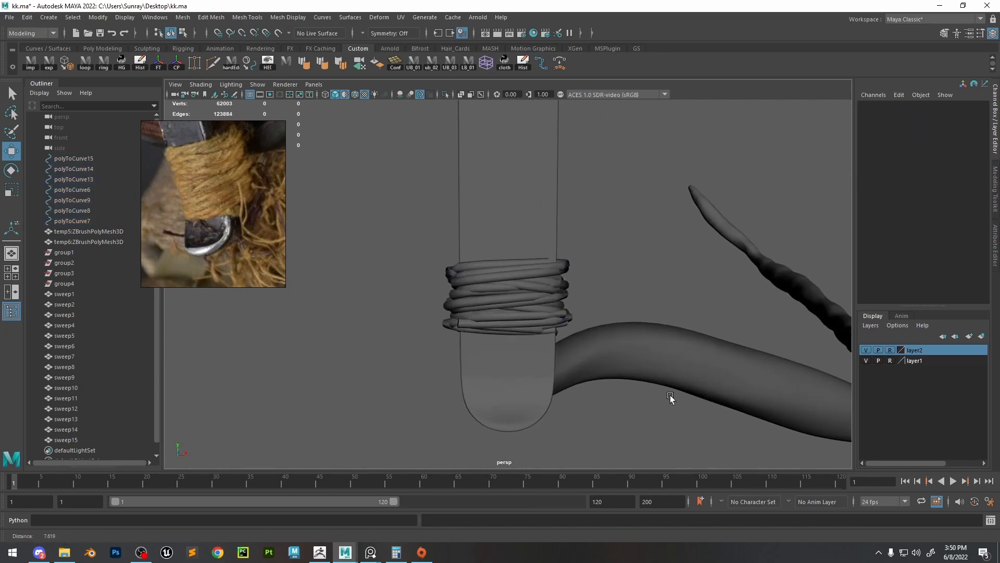
Export the meshes sweep1 through sweep15 to the temporary OBJ file
left_click(67, 292)
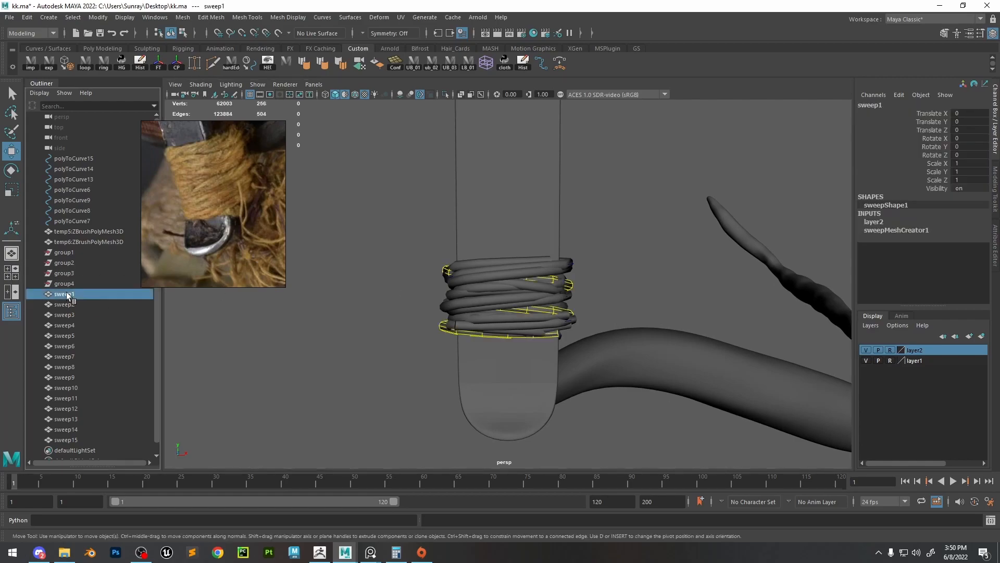
left_click(88, 425, "shift")
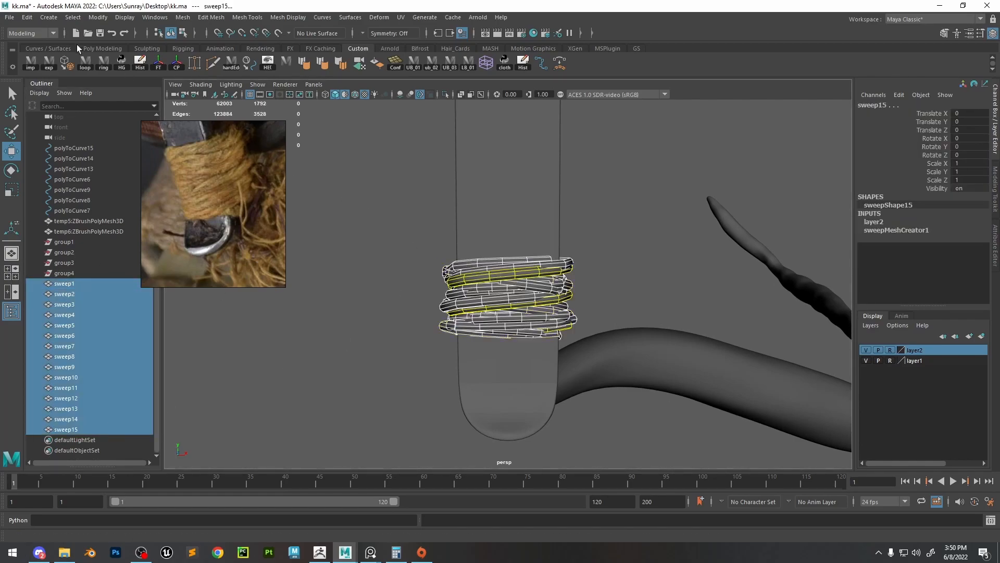
left_click(50, 62)
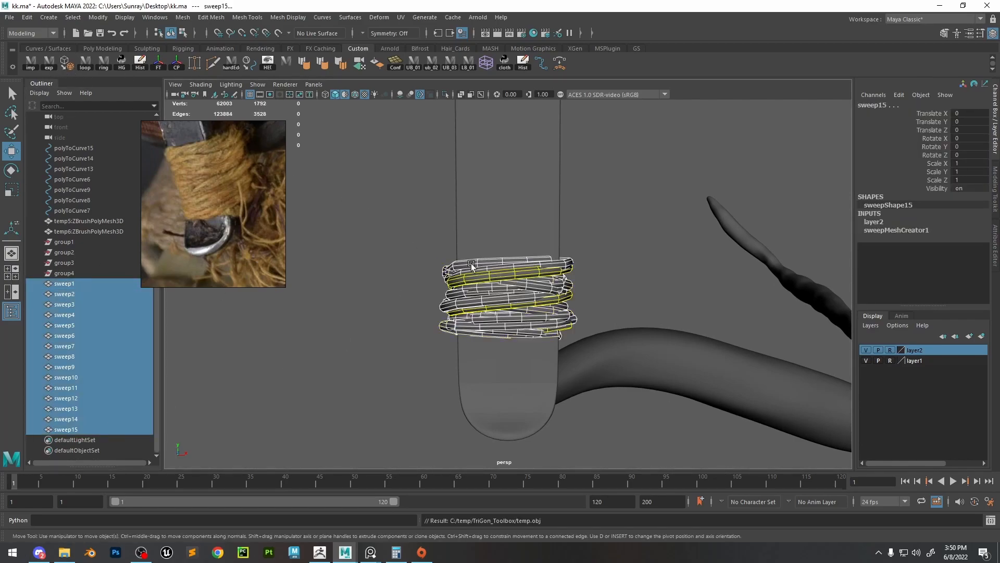
Switch to ZBrush and append a Sphere3D subtool after Ropes_01
left_click(319, 554)
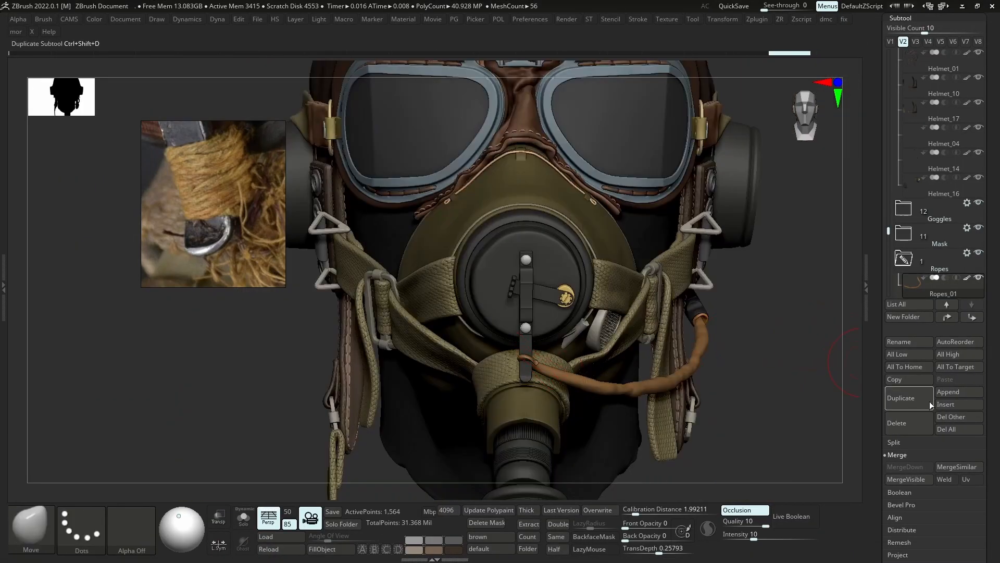
left_click(959, 397)
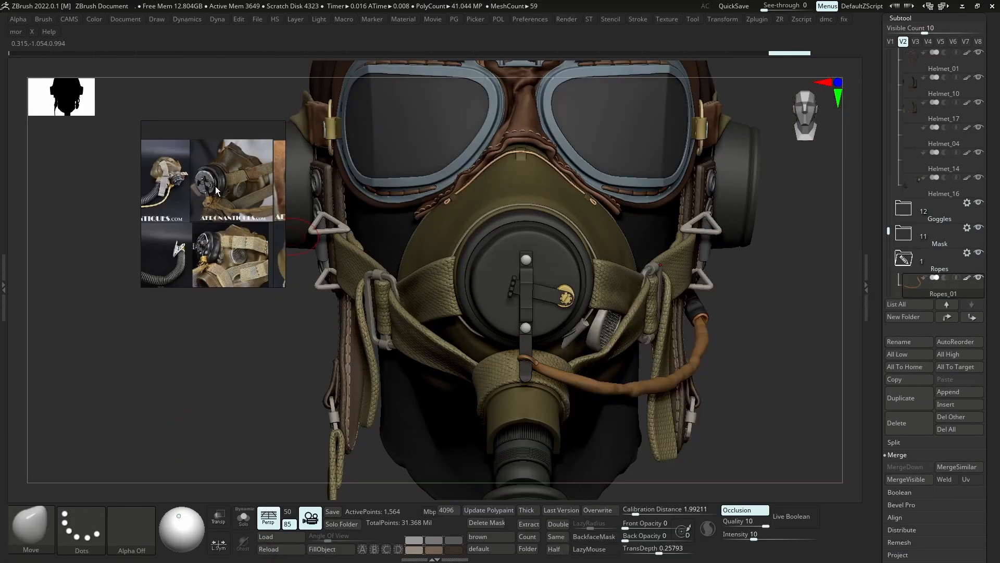
left_click(969, 396)
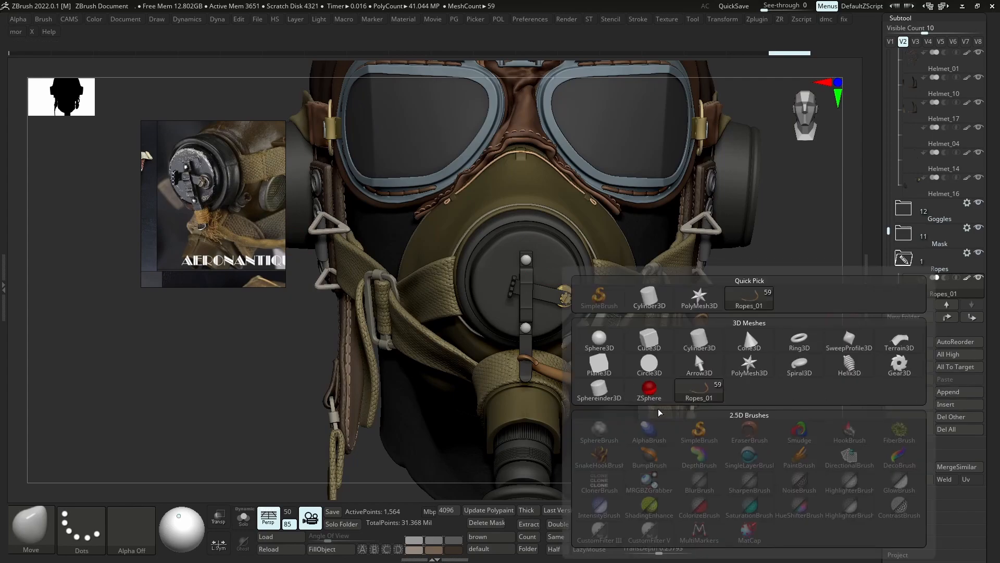
left_click(597, 341)
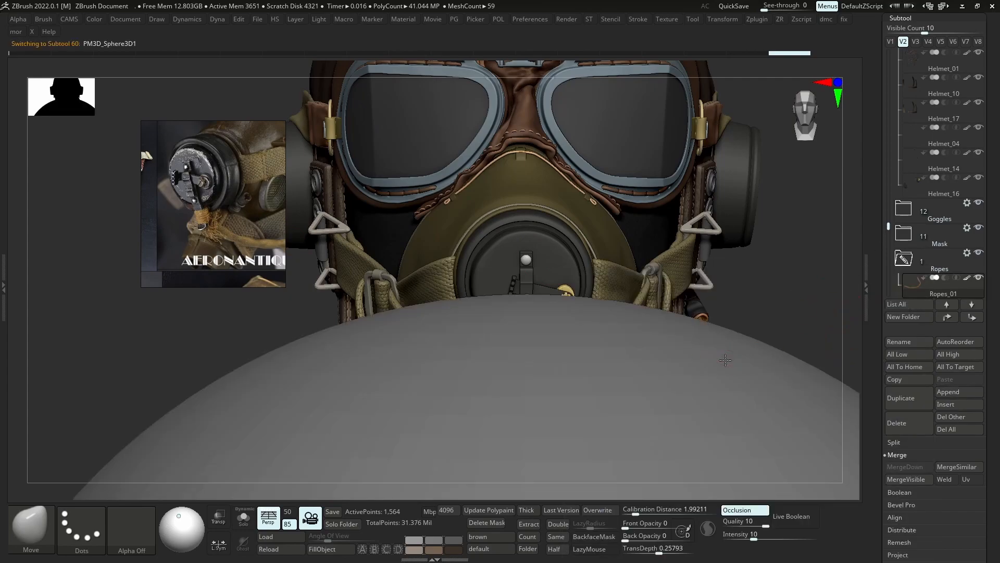
Replace the appended sphere with the exported rope-wrap mesh, show the rest of the mask, and undo the trial move of the wrap
key("ctrl+v")
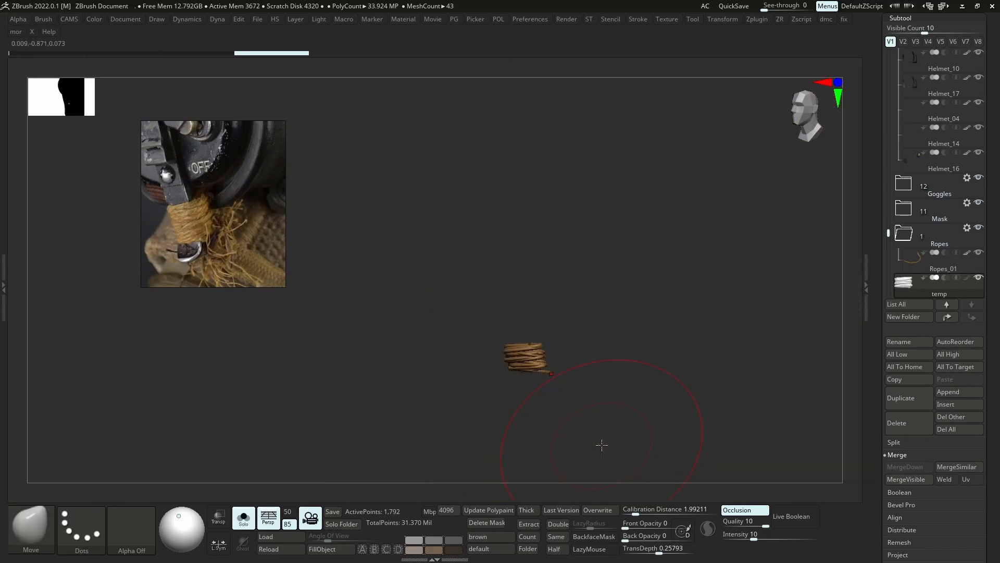
key("alt+s")
key("w")
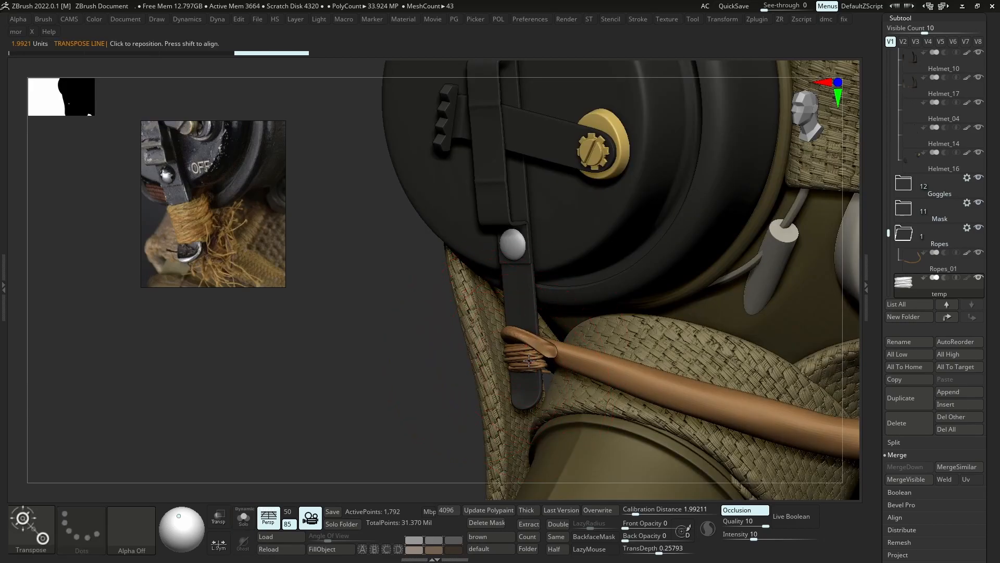
left_click_drag(564, 327, 555, 332)
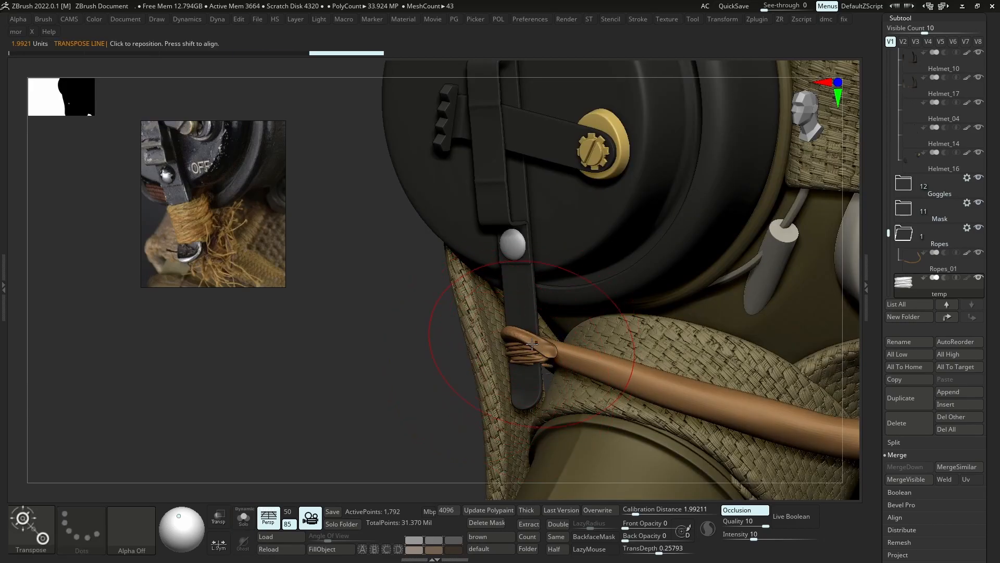
key("ctrl+z")
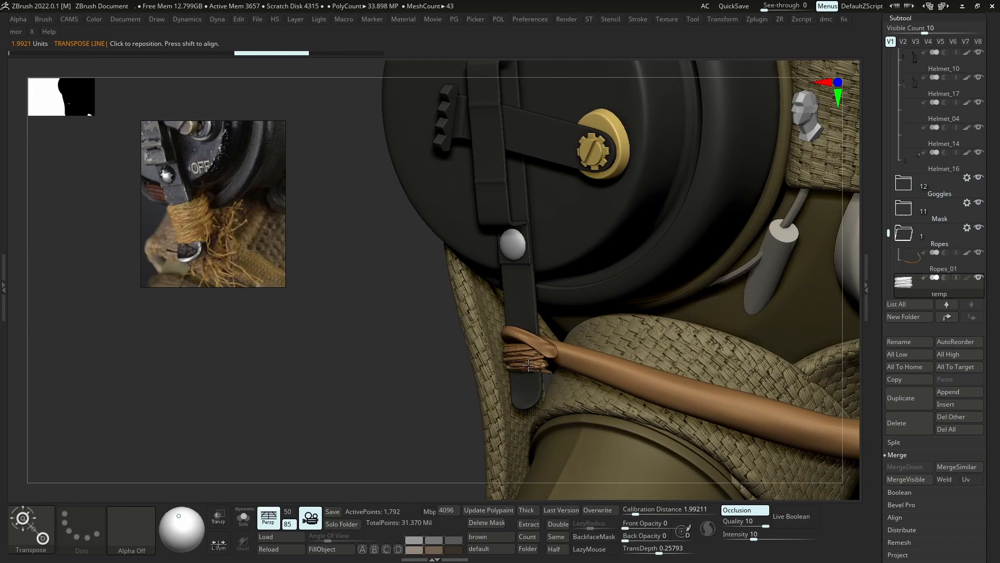
Add a recording layer to the temp rope wrap and thicken its strands with the Transpose line
left_click_drag(528, 365, 602, 378)
scroll(921, 493, "down", 5)
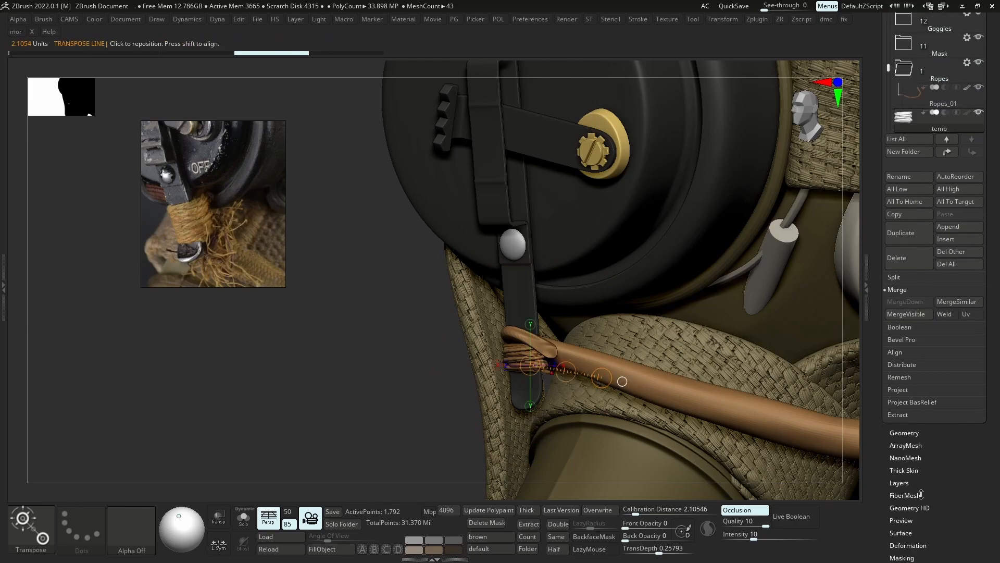
left_click_drag(925, 439, 925, 441)
left_click(899, 487)
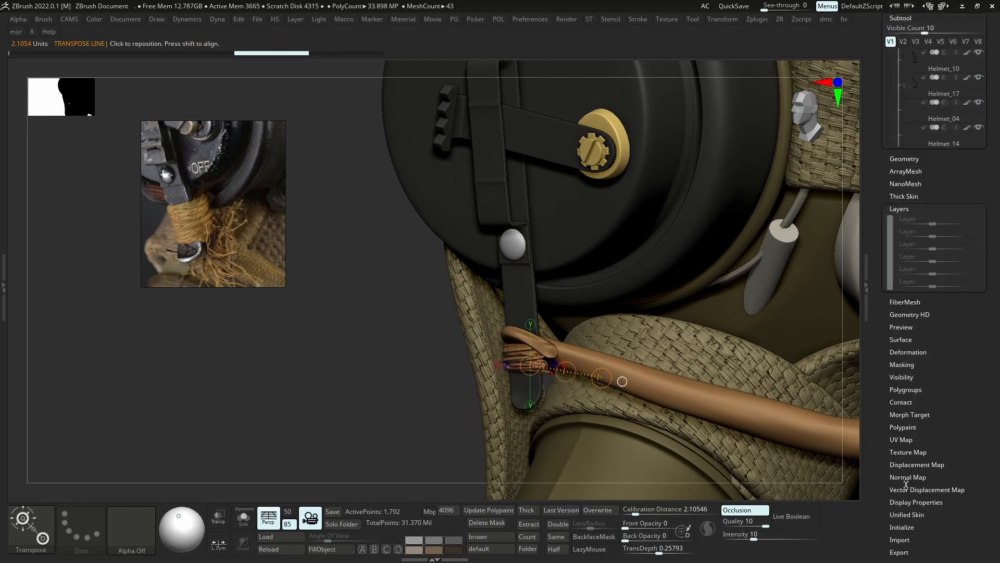
left_click_drag(601, 378, 613, 379)
key("ctrl+d")
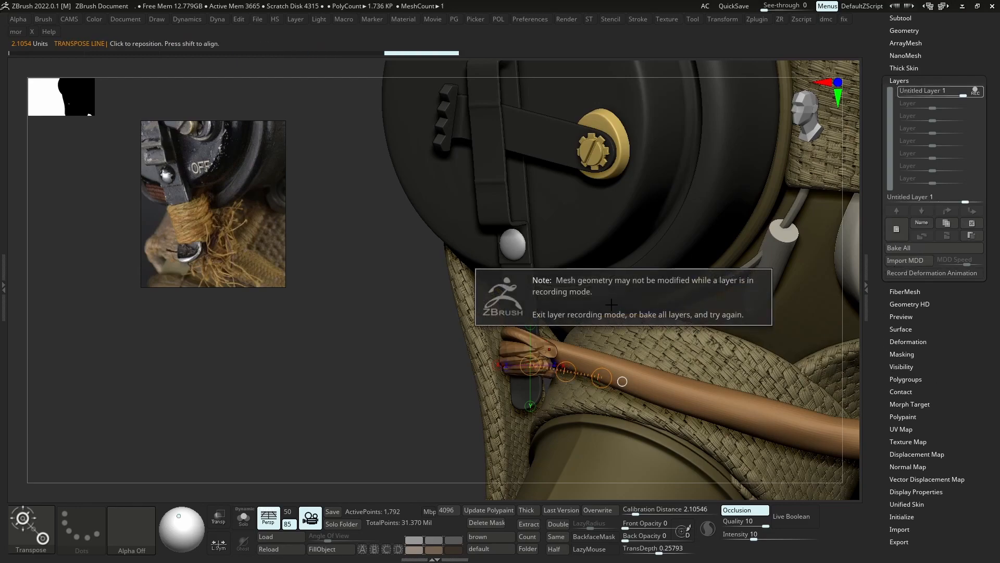
Reduce the thickening layer's intensity to about 0.33 and bake it into the rope wrap
key("b")
key("m")
key("v")
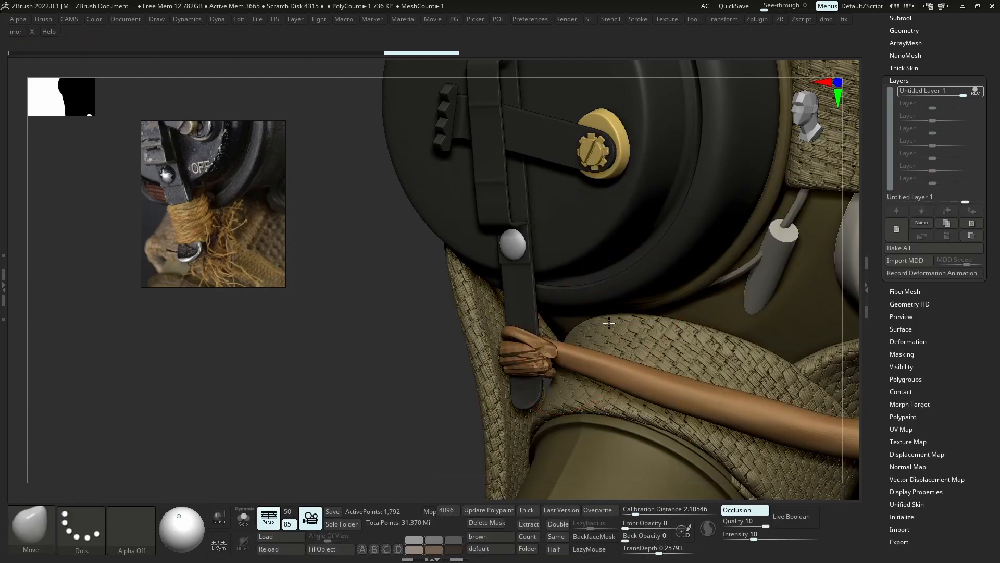
right_click_drag(526, 232, 581, 230, "shift")
key("shift+s")
key("ctrl+shift+s")
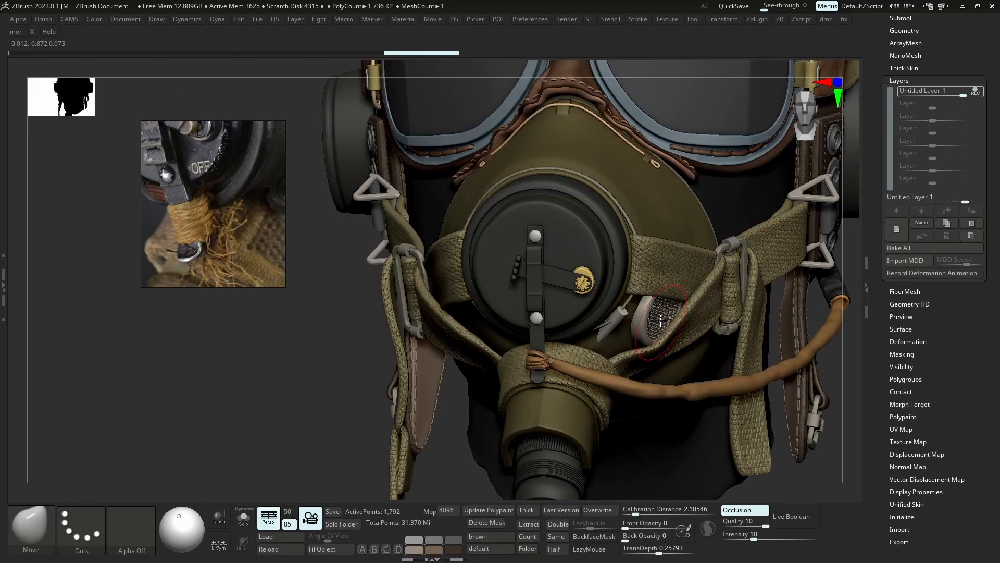
left_click_drag(952, 95, 944, 96)
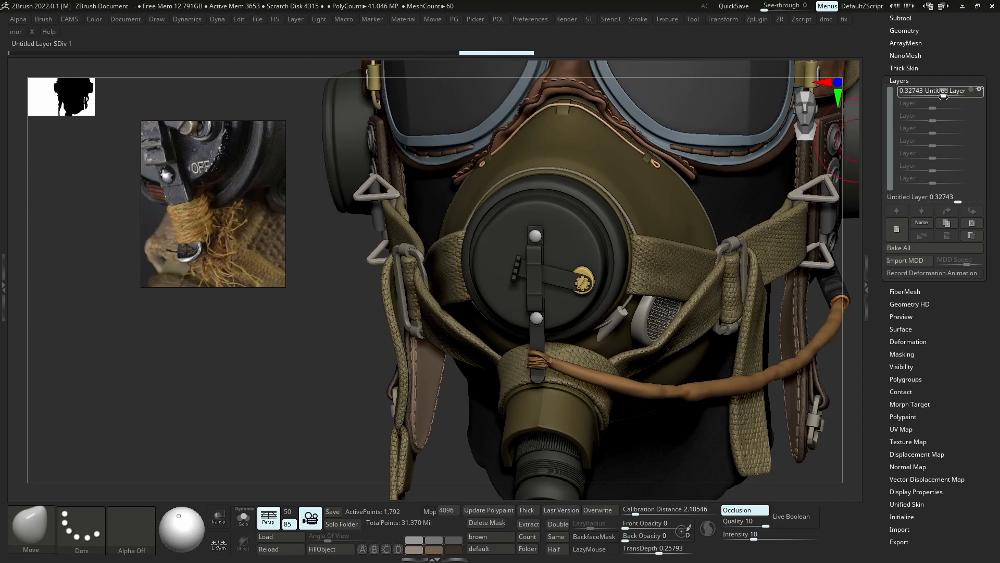
left_click(914, 248)
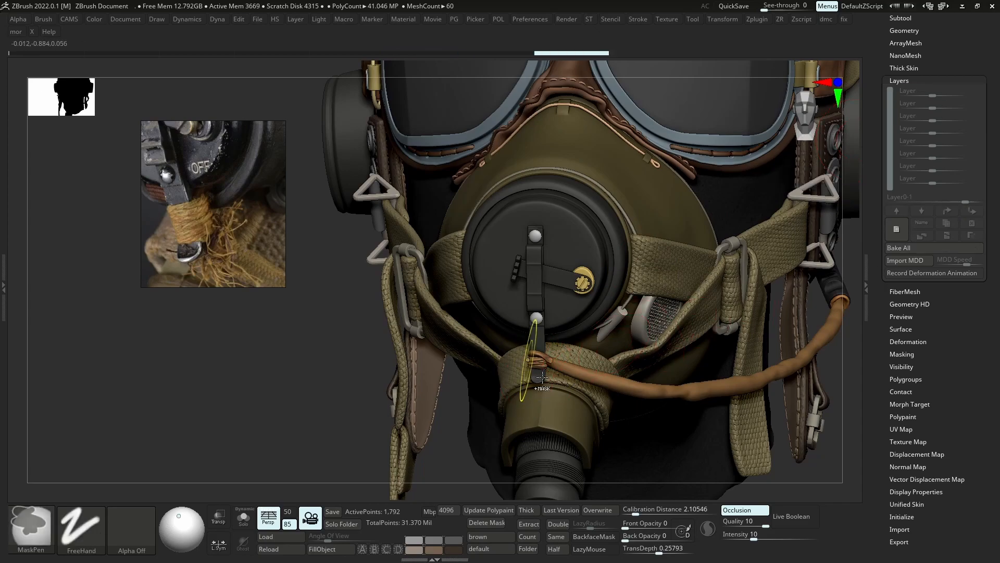
Isolate the rope wrap, turn on Dynamic Subdivision, and undo the trial Move brush edits
right_click_drag(542, 377, 556, 376, "ctrl")
key("shift+s")
right_click_drag(549, 335, 548, 346, "ctrl")
key("s")
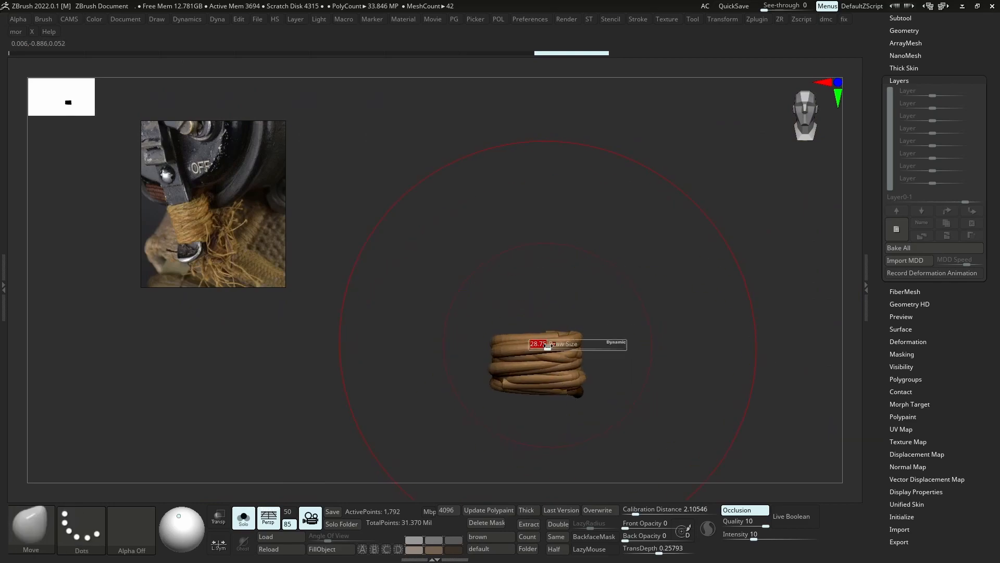
key("s")
mouse_move(547, 346)
left_mouse_down()
mouse_move(533, 328)
mouse_move(541, 362)
mouse_move(527, 305)
mouse_move(529, 345)
mouse_move(527, 331)
mouse_move(575, 328)
mouse_move(572, 318)
mouse_move(583, 326)
left_mouse_up()
key("shift+d")
key("d")
key("ctrl+z")
key("ctrl+z")
Nudge a strand at the side of the wrap with the Move Topological brush and show the other subtools again
key("b")
key("m")
key("t")
key("s")
key("s")
right_click_drag(501, 345, 511, 347)
left_click_drag(494, 348, 490, 349)
key("shift+s")
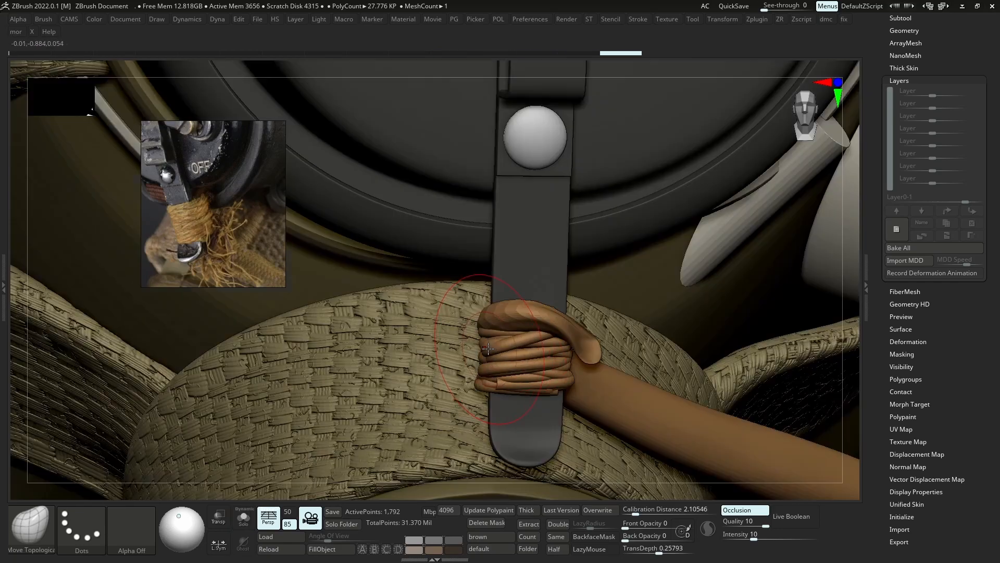
Hide the Ropes_01 subtool and reselect the temp rope wrap
left_click(488, 348, "alt")
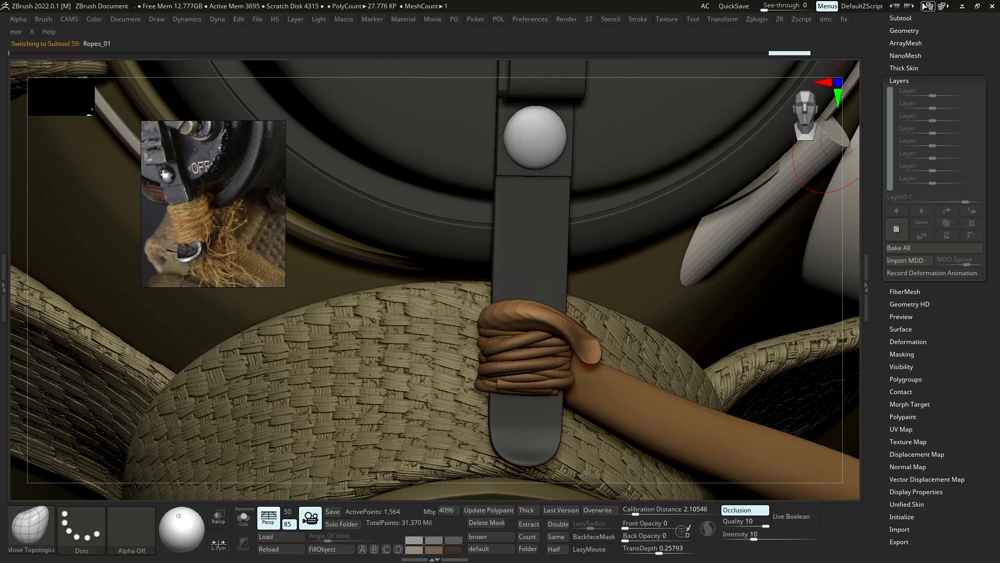
left_click(901, 19)
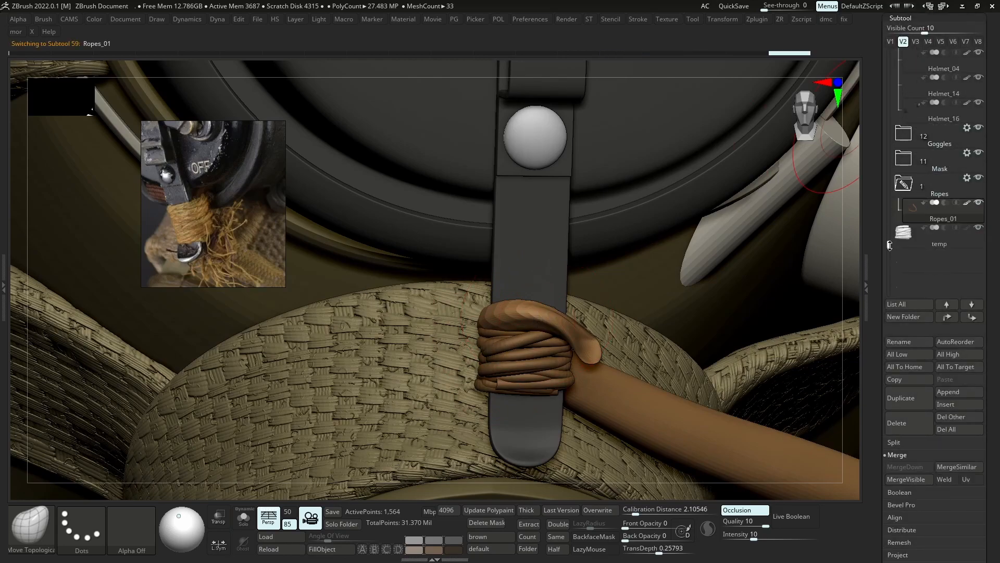
left_click(909, 240)
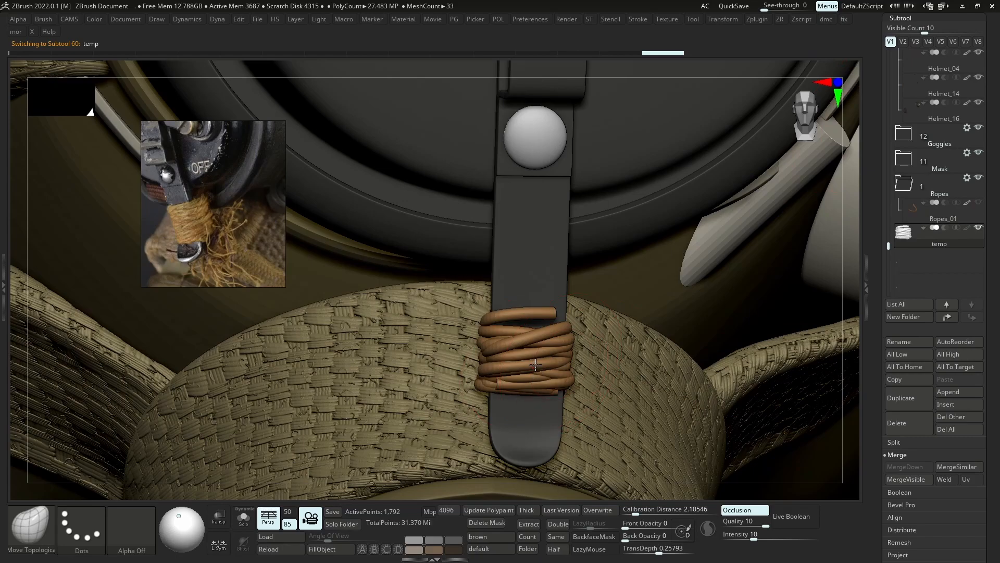
Pull the uppermost strand down against its neighbours and adjust the lowest strand with the Move Topological brush
mouse_move(549, 353)
right_mouse_down("ctrl")
mouse_move(550, 273)
mouse_move(565, 259)
mouse_move(595, 298)
mouse_move(521, 305)
mouse_move(542, 411)
mouse_move(536, 338)
right_mouse_up("ctrl")
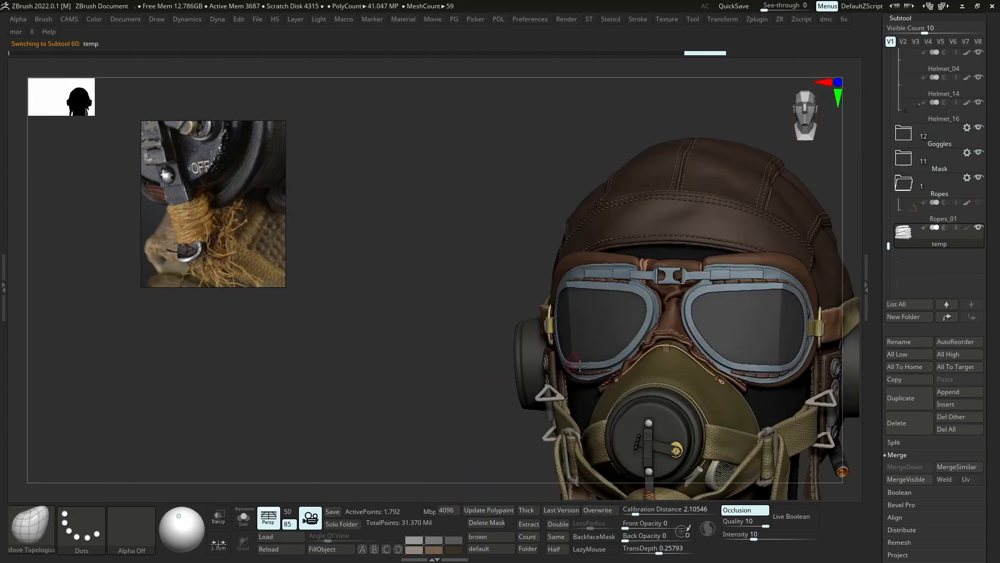
mouse_move(579, 365)
right_mouse_down()
mouse_move(616, 382)
mouse_move(537, 395)
right_mouse_up()
right_click_drag(708, 552, 680, 457, "ctrl")
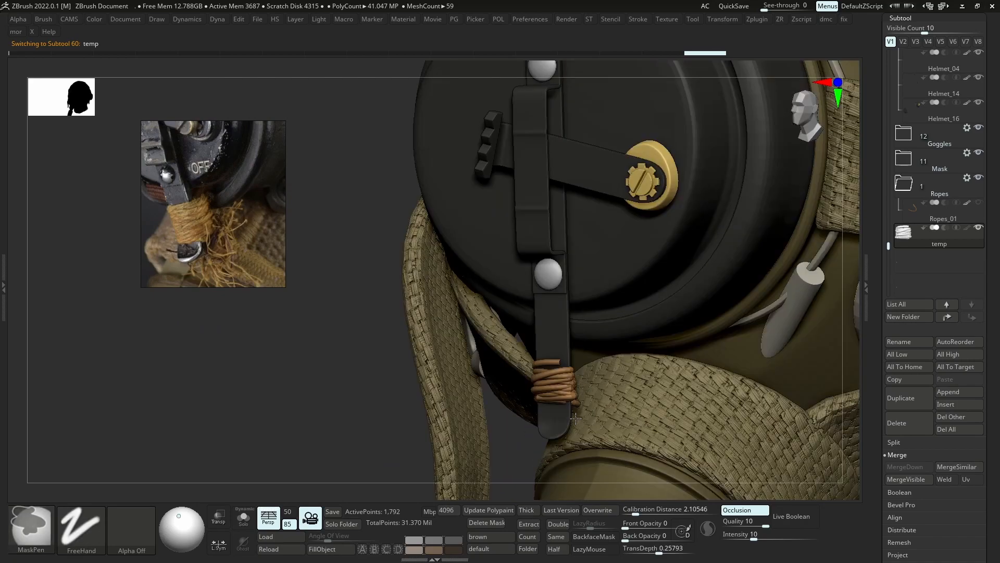
right_click_drag(573, 418, 574, 394, "ctrl")
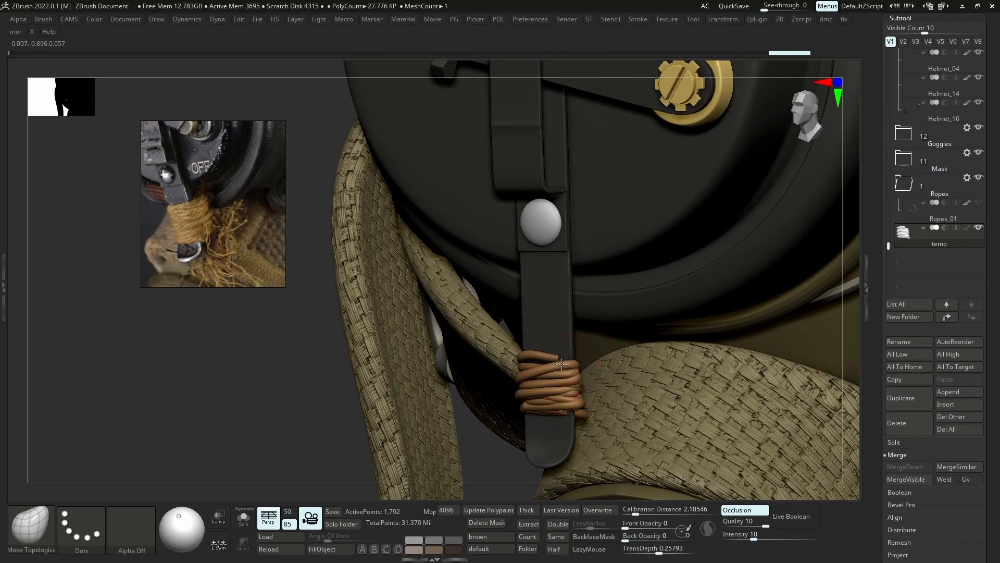
left_click_drag(537, 357, 536, 374)
left_click_drag(496, 399, 536, 366)
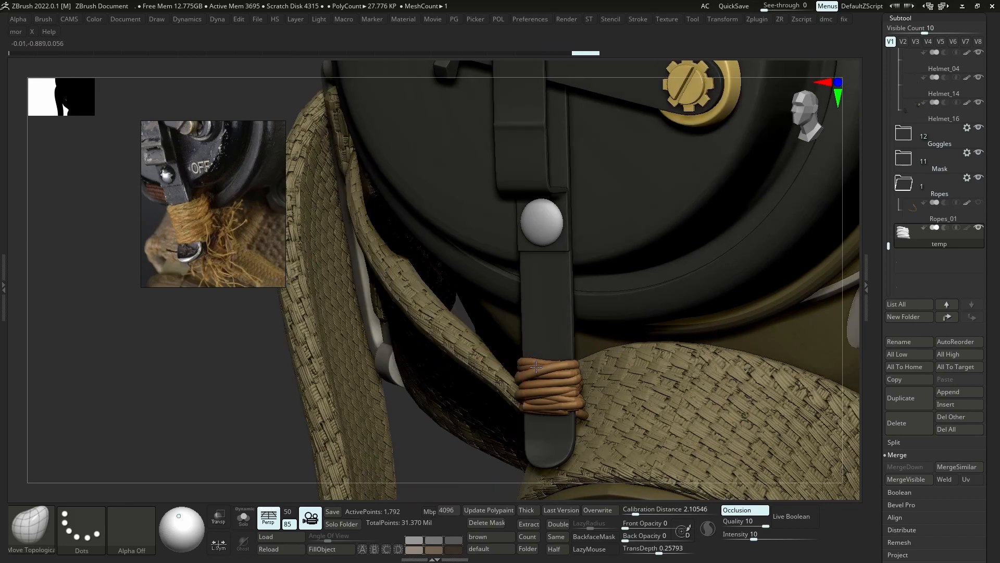
right_click_drag(529, 398, 525, 410, "shift")
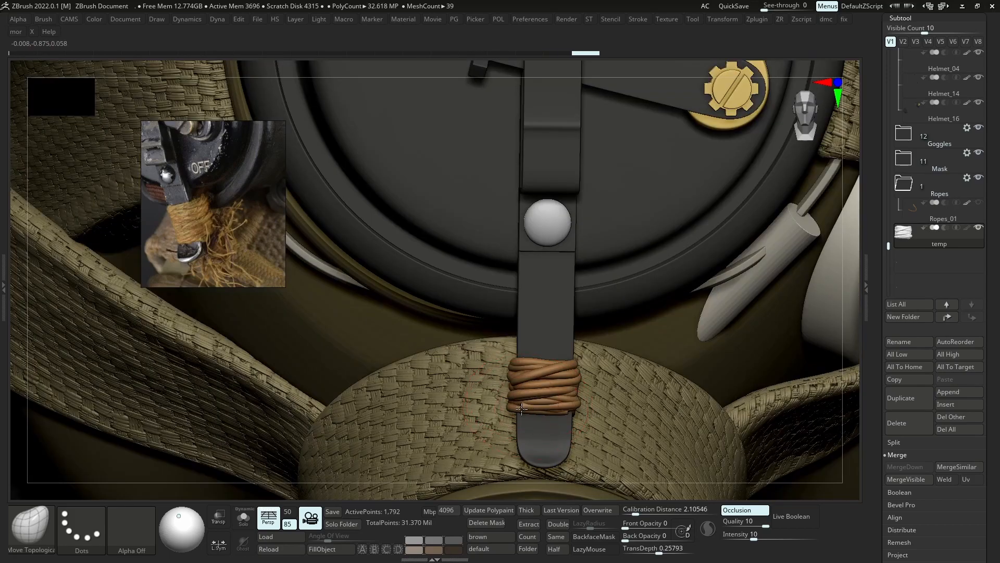
left_click_drag(533, 410, 532, 417)
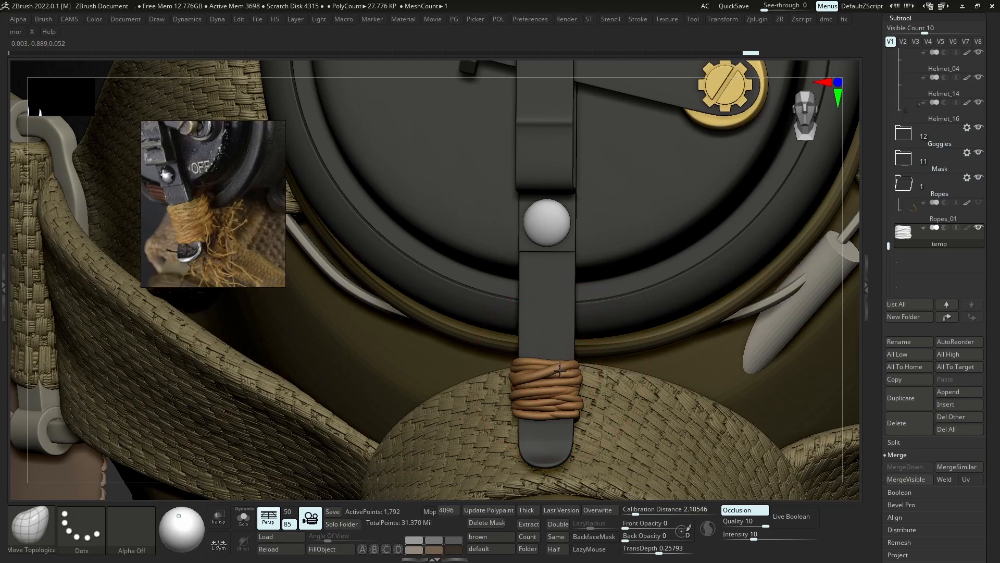
right_click_drag(562, 368, 579, 409, "ctrl")
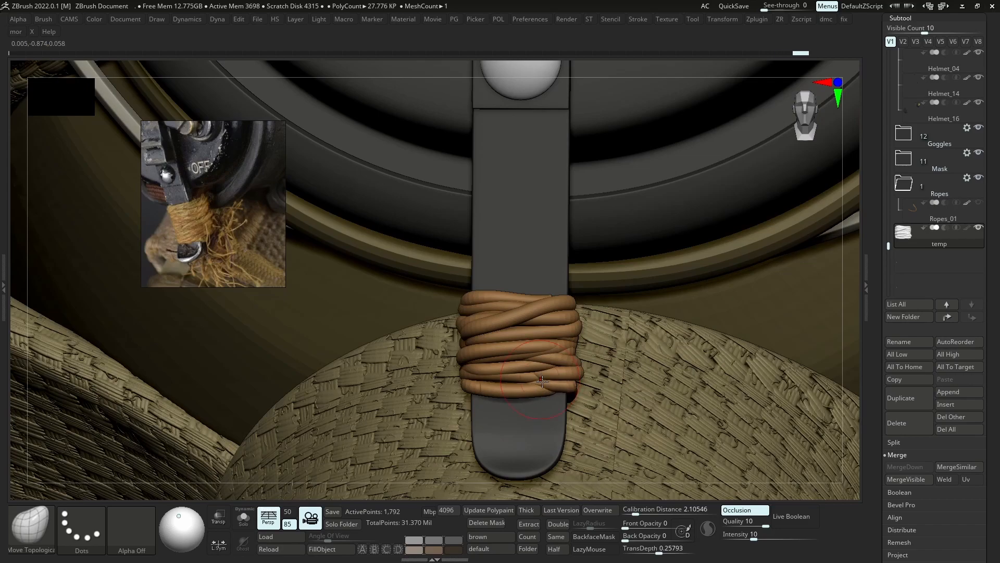
left_click_drag(566, 390, 559, 384)
key("ctrl+z")
Tuck the loose strand end in behind the strap and refine the neighbouring strands with the Move Topological brush
mouse_move(549, 402)
right_mouse_down("ctrl")
mouse_move(521, 333)
mouse_move(597, 371)
mouse_move(528, 381)
mouse_move(576, 330)
right_mouse_up("ctrl")
right_click_drag(638, 334, 584, 340)
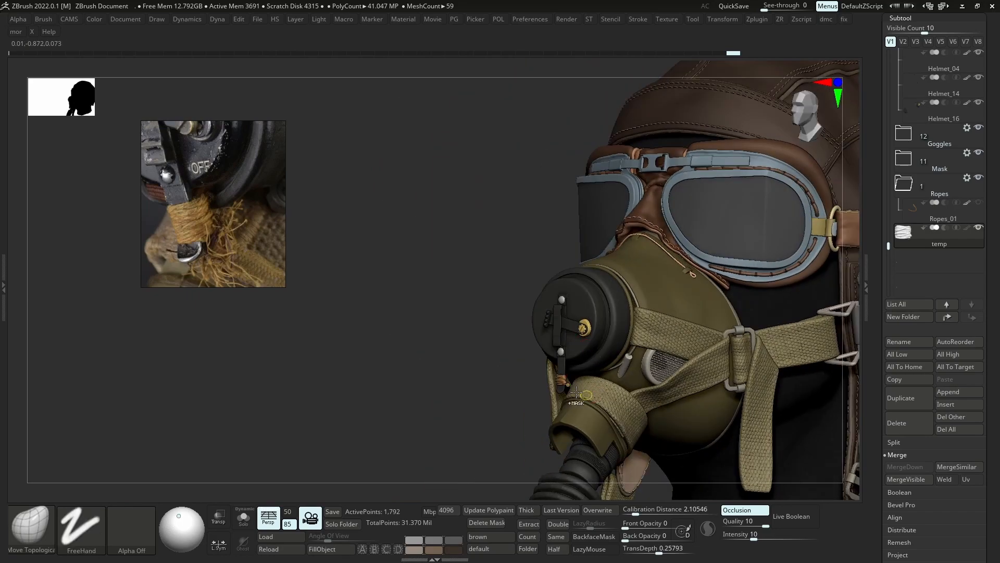
mouse_move(576, 394)
right_mouse_down("ctrl")
mouse_move(591, 421)
mouse_move(590, 359)
mouse_move(599, 407)
right_mouse_up("ctrl")
key("alt+s")
key("s")
left_click(598, 407)
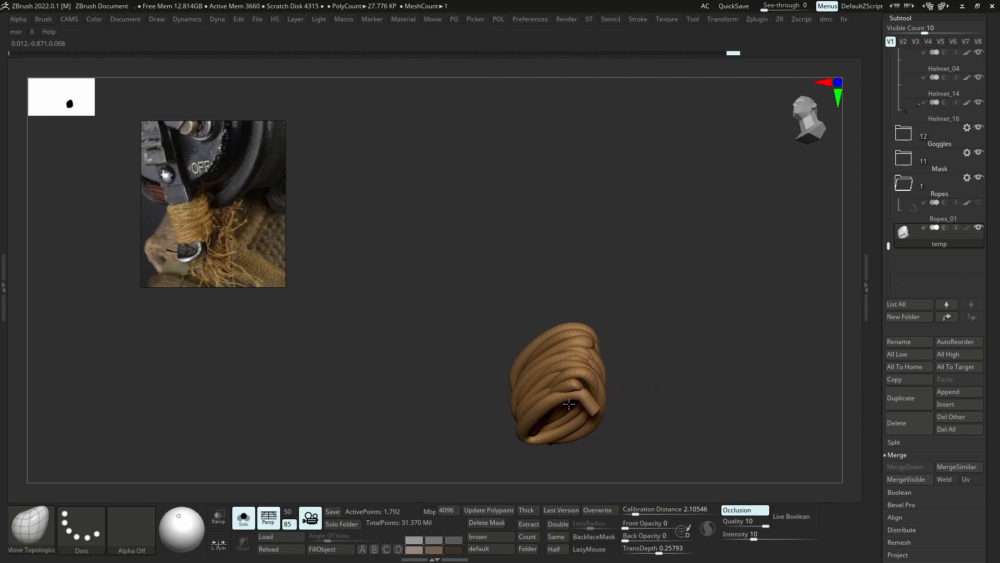
key("shift+s")
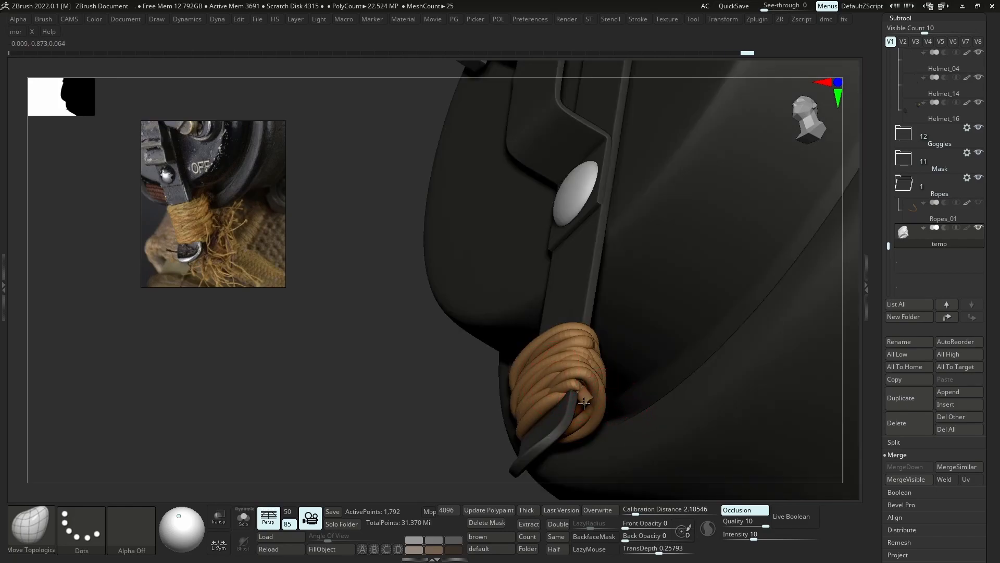
left_click_drag(594, 395, 585, 385)
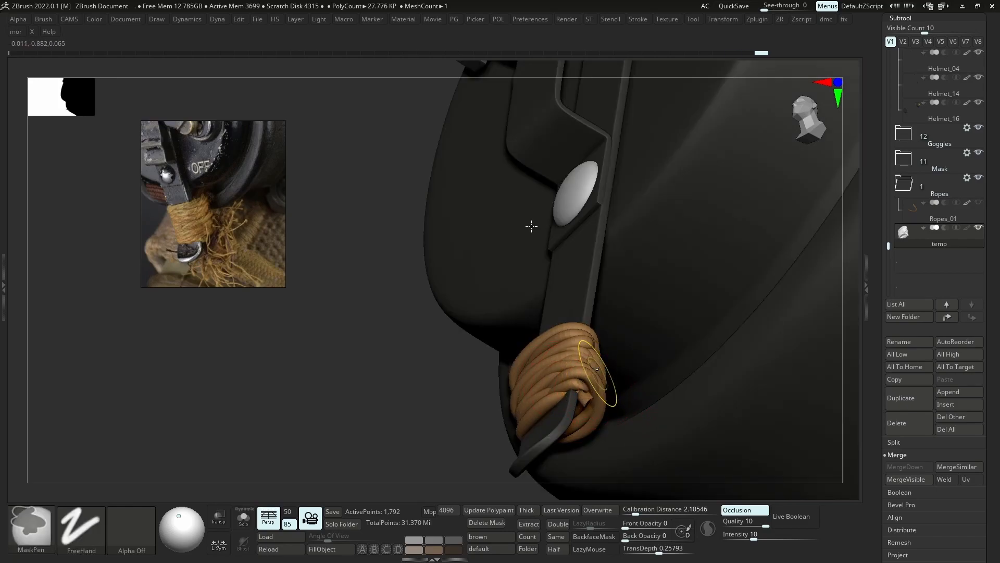
right_click_drag(531, 225, 527, 186, "ctrl")
key("shift+s")
right_click_drag(577, 363, 608, 402)
left_click_drag(543, 344, 535, 357)
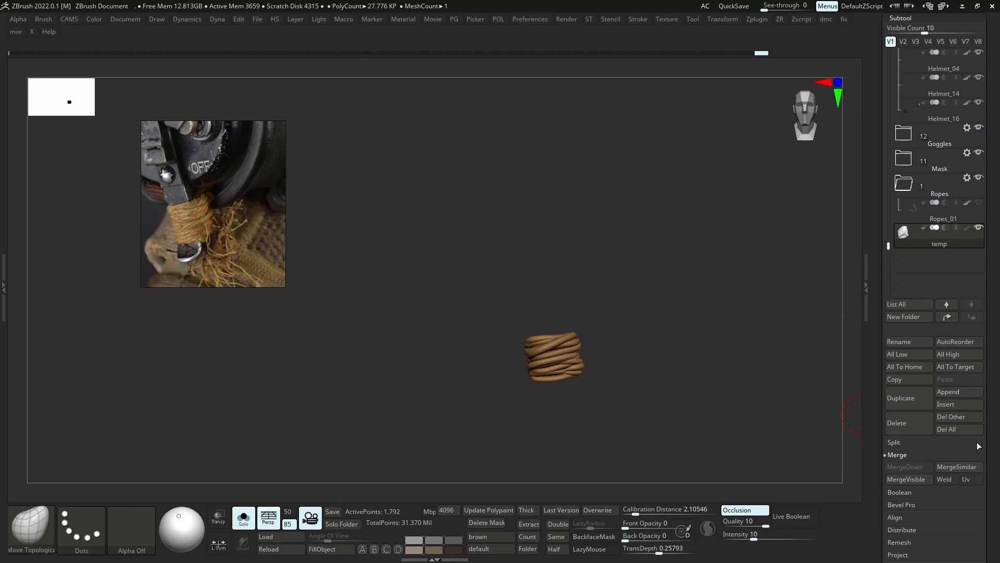
Place a vertical Transpose line on the rope wrap, enable Array Mesh for it, and show the surrounding mask
scroll(920, 478, "down", 5)
left_click(906, 452)
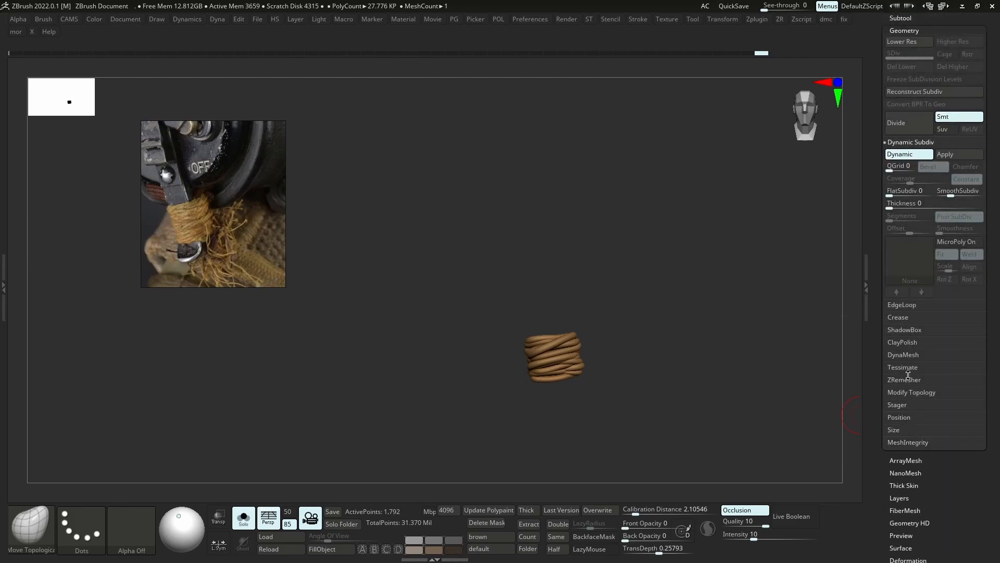
key("w")
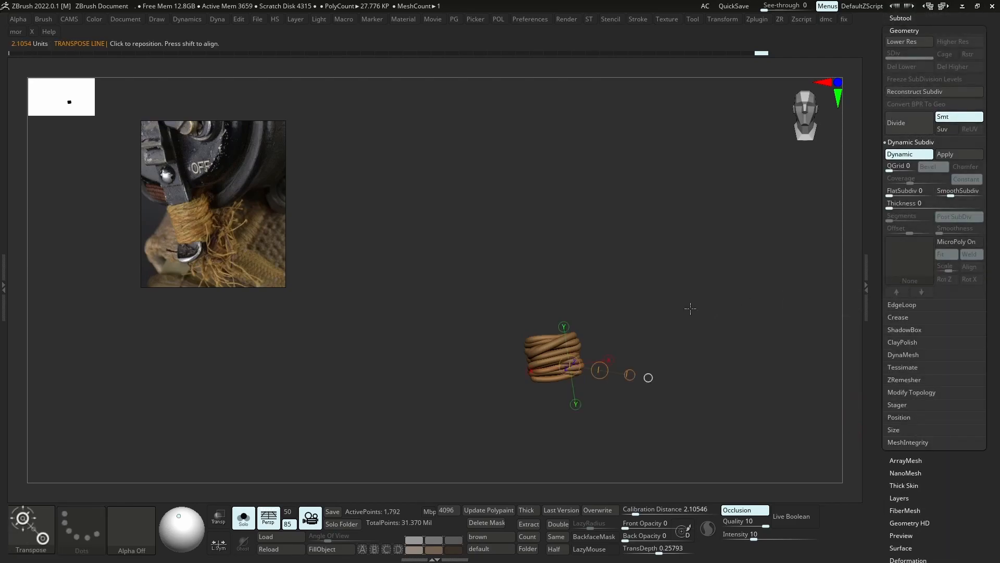
left_click_drag(556, 353, 571, 433)
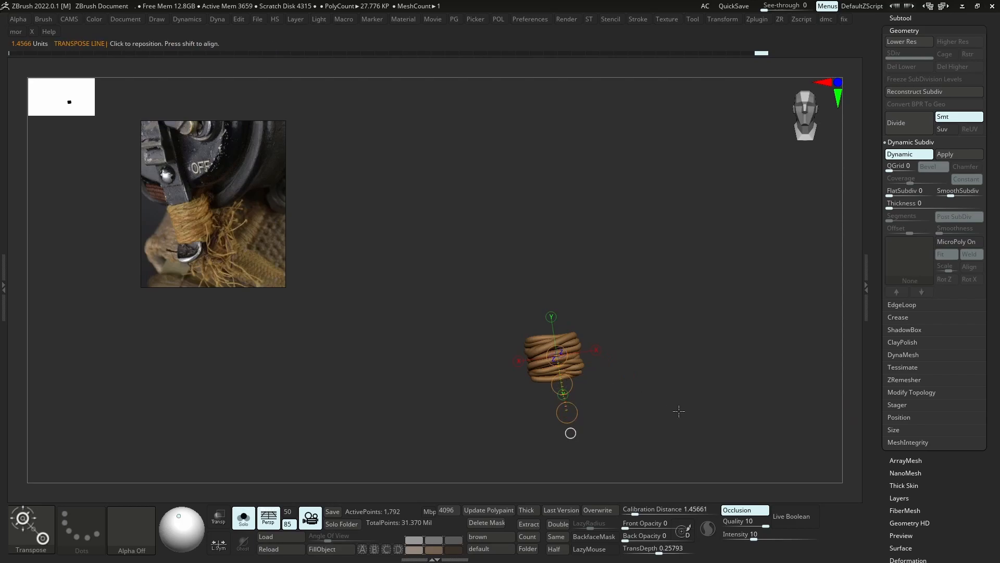
left_click(914, 460)
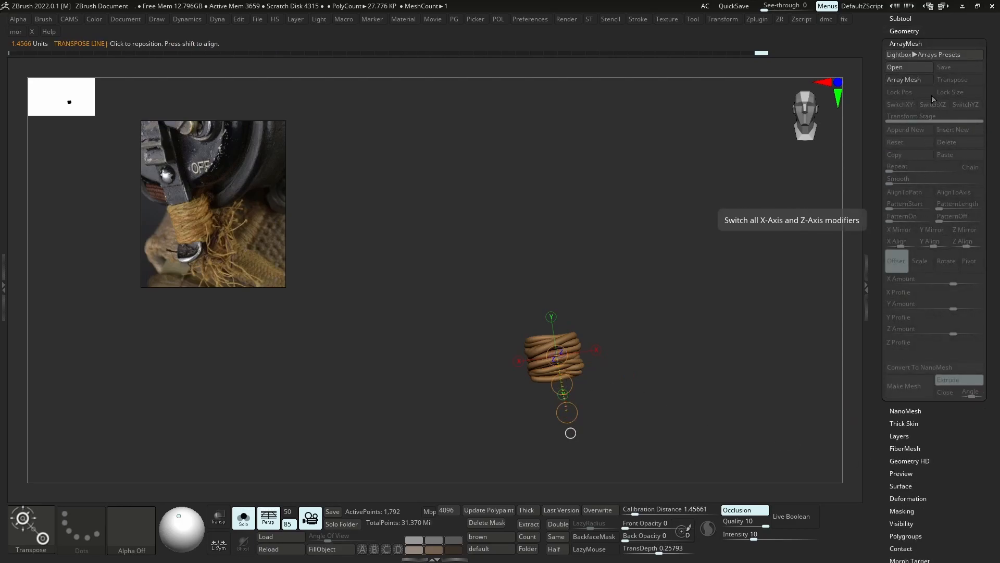
left_click(908, 79)
key("shift+s")
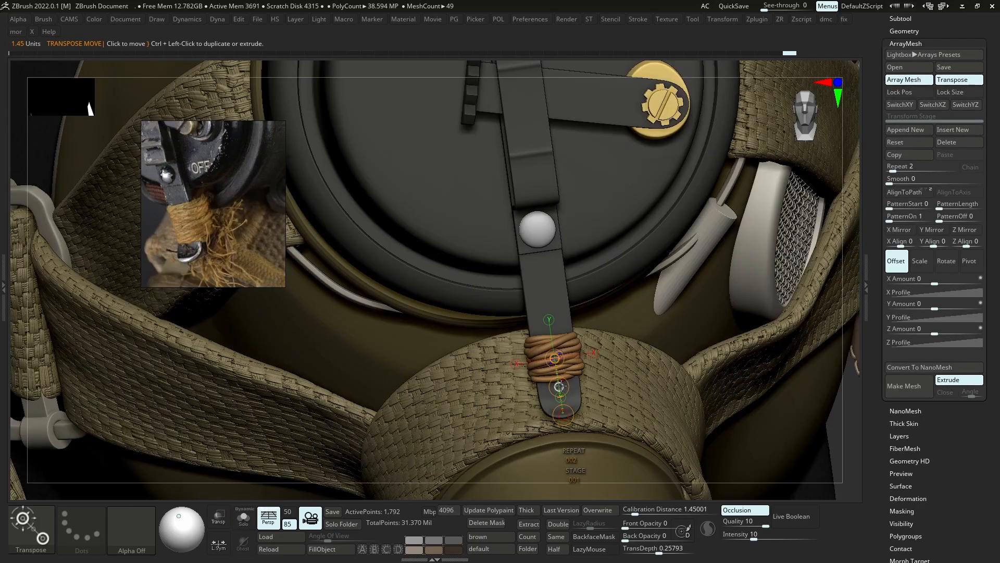
Offset the arrayed rope-wrap copy up along the strap, using a Y Amount of -2.25 and a Z Amount of -0.45
left_click_drag(558, 386, 562, 252)
right_click_drag(568, 270, 514, 290)
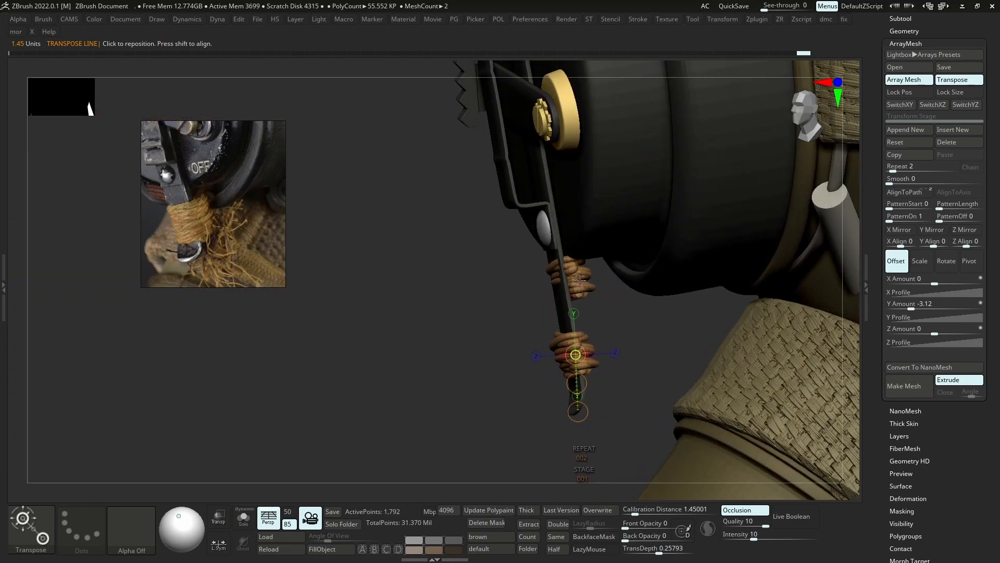
left_click_drag(568, 280, 627, 269)
left_click_drag(605, 353, 594, 352)
mouse_move(593, 299)
right_mouse_down()
mouse_move(613, 290)
mouse_move(603, 293)
right_mouse_up()
right_click_drag(598, 353, 646, 354, "shift")
left_click(573, 394)
left_click_drag(573, 394, 574, 419)
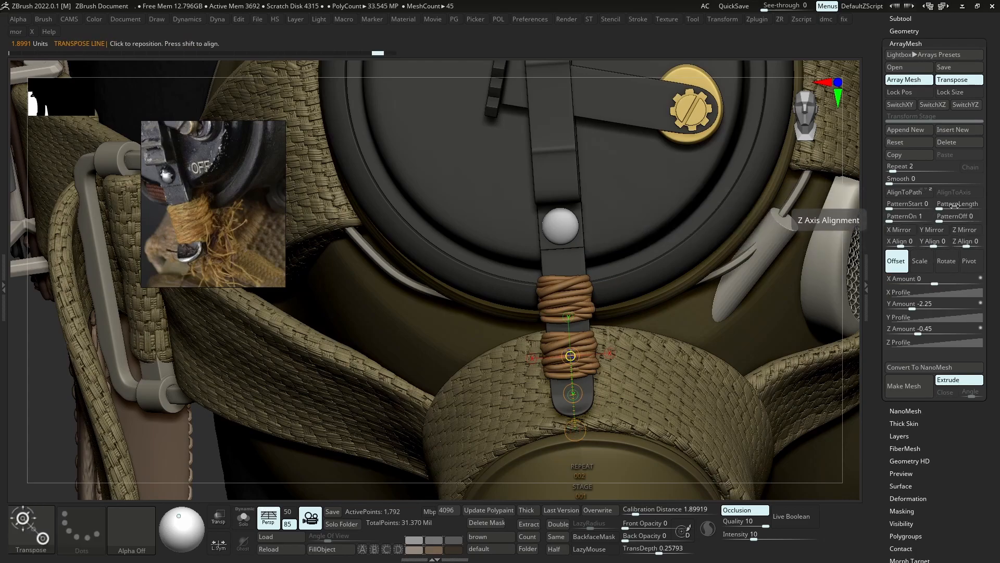
Try an array of three rope-wrap copies with a Y offset of -1.87, rotated by X Amount 13 and Y Amount 6
left_click_drag(892, 168, 895, 168)
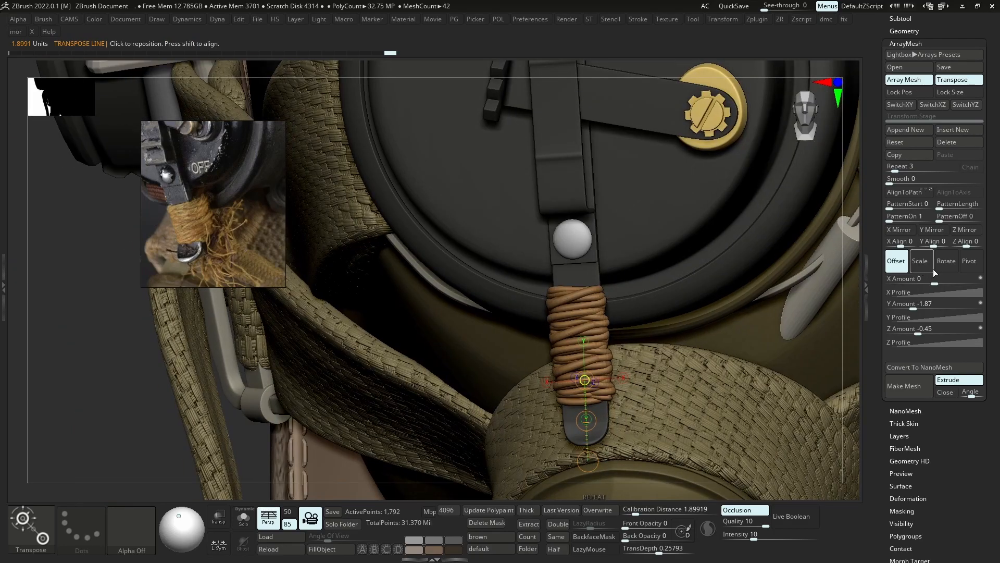
left_click(945, 261)
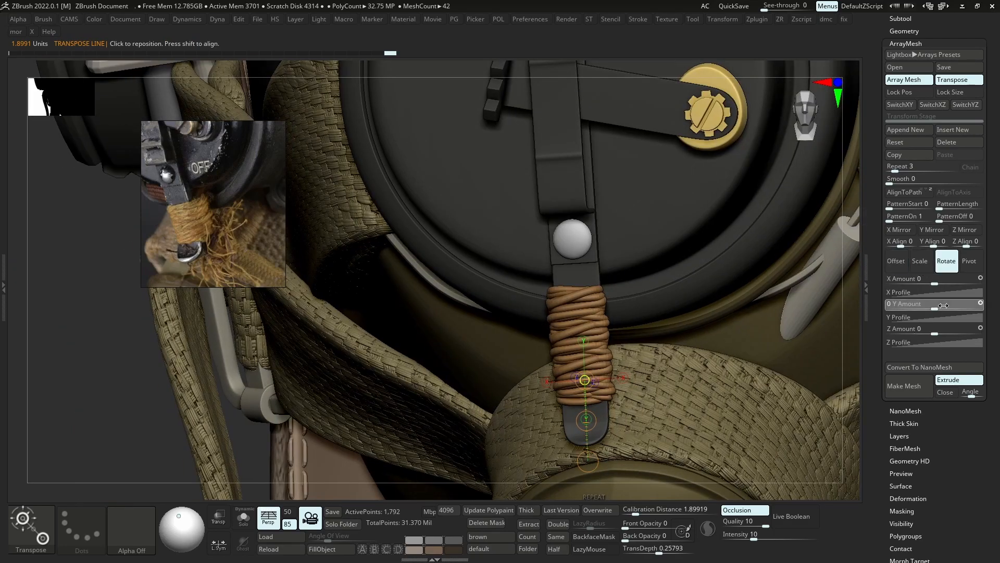
left_click(946, 305)
type("22")
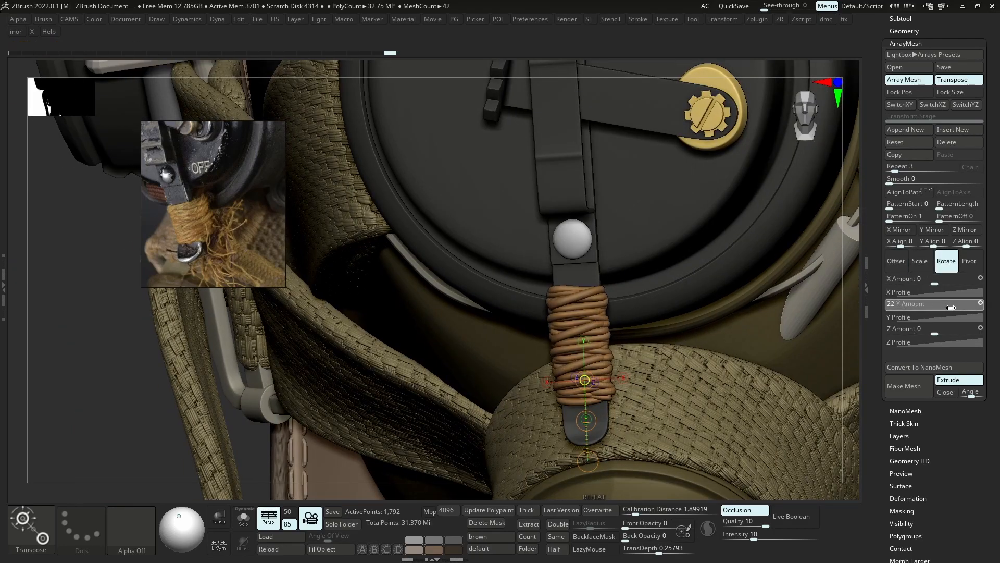
key("Return")
left_click(931, 329)
type("-1")
mouse_move(922, 328)
left_mouse_down()
mouse_move(905, 329)
mouse_move(934, 329)
left_mouse_up()
left_click_drag(937, 282, 950, 282)
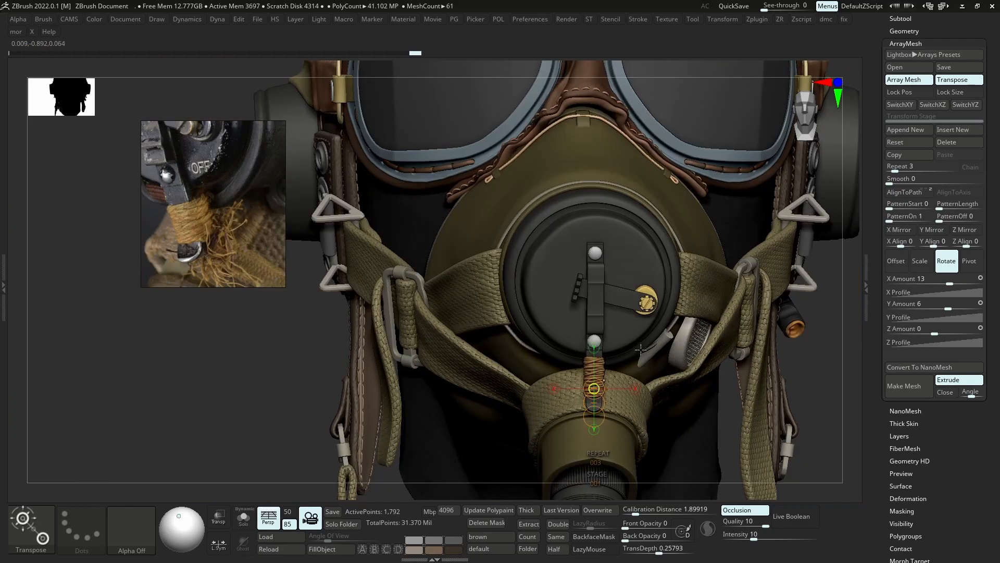
Isolate the rope wrap, turn off its Array Mesh, and duplicate the temp subtool
key("shift+s")
right_click_drag(660, 383, 634, 328, "ctrl")
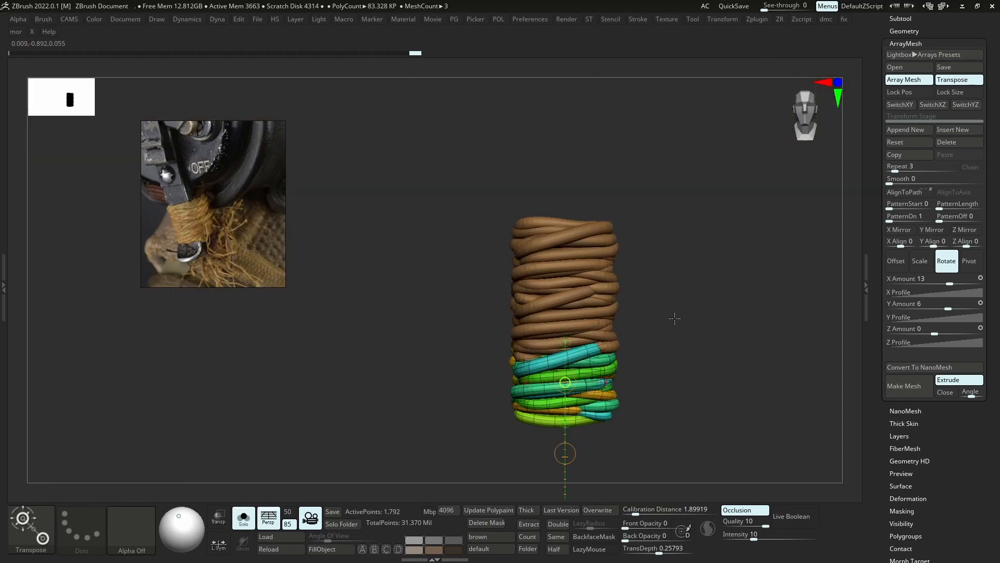
left_click(905, 80)
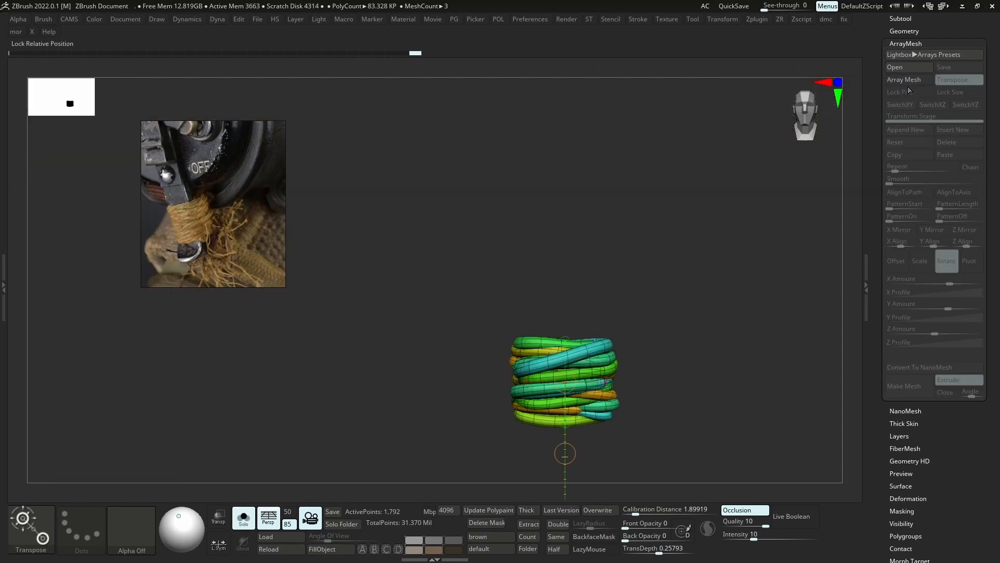
left_click_drag(905, 18, 901, 41)
left_click(901, 42)
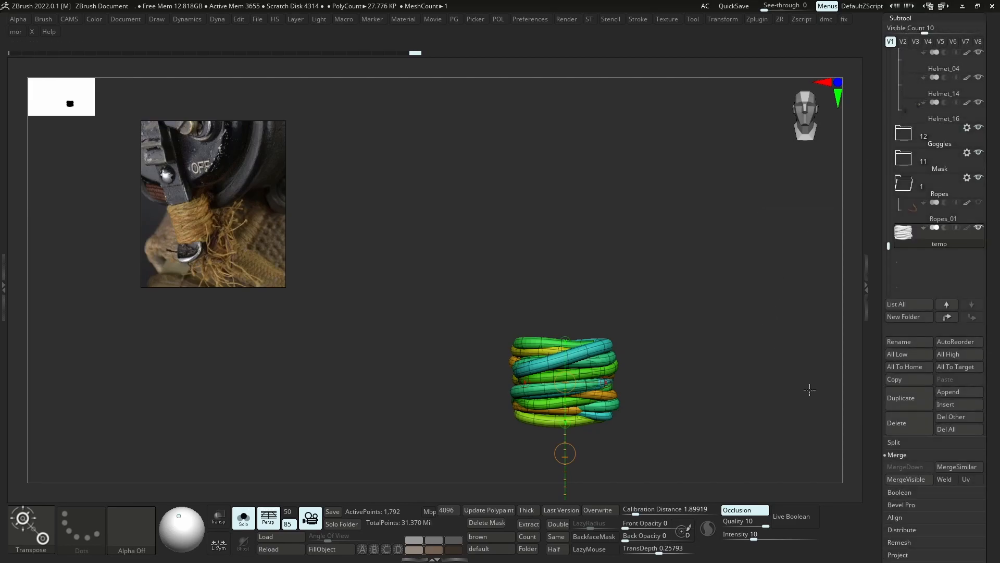
left_click(903, 407)
Try to place the duplicated wrap above the original on the strap and adjust it with a Transpose line
left_click_drag(566, 454, 570, 389)
key("alt+s")
mouse_move(565, 454)
left_mouse_down()
mouse_move(566, 427)
mouse_move(565, 445)
left_mouse_up()
right_click_drag(597, 329, 567, 337)
key("shift+f")
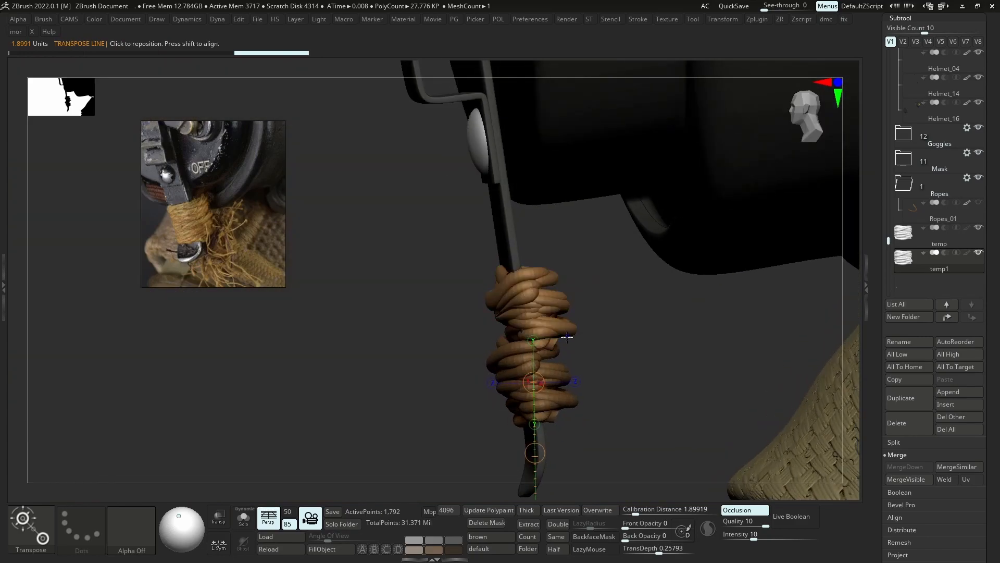
right_click_drag(519, 308, 536, 311)
mouse_move(535, 315)
left_mouse_down()
mouse_move(623, 300)
mouse_move(563, 311)
left_mouse_up()
right_click_drag(588, 353, 608, 368)
key("alt+s")
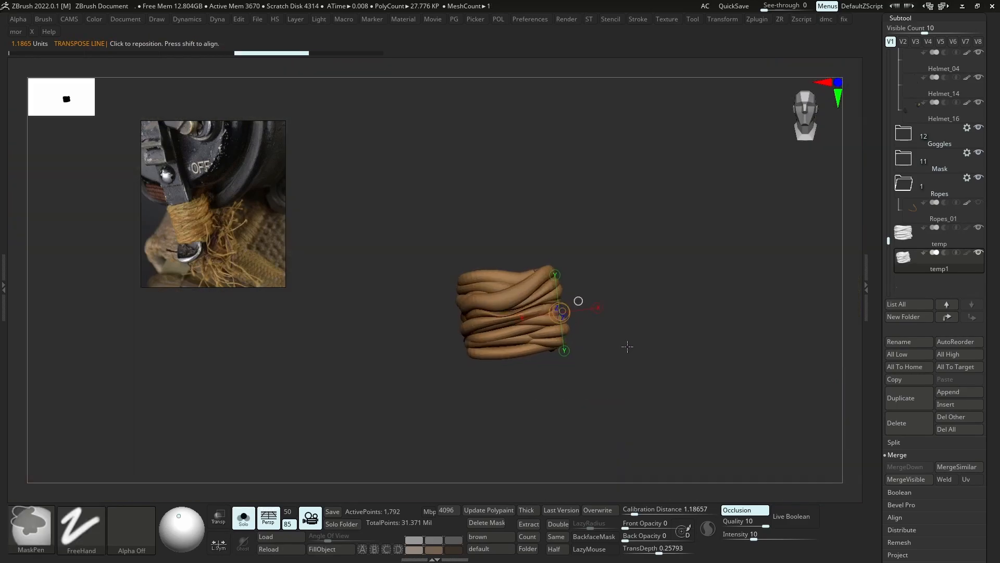
Undo the last placement changes on the duplicated wrap and clear its mask
key("ctrl+z")
key("ctrl+z")
key("ctrl+z")
key("ctrl+z")
left_click_drag(625, 335, 636, 347, "ctrl")
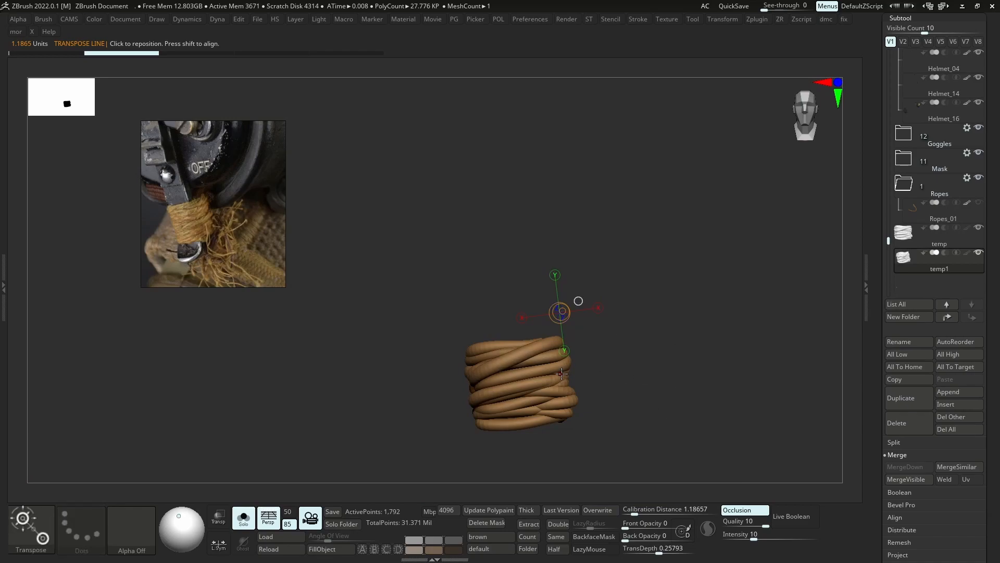
Move the duplicated wrap up the strap above the original and mirror it
mouse_move(520, 380)
left_mouse_down()
mouse_move(528, 442)
mouse_move(516, 332)
left_mouse_up()
key("alt+s")
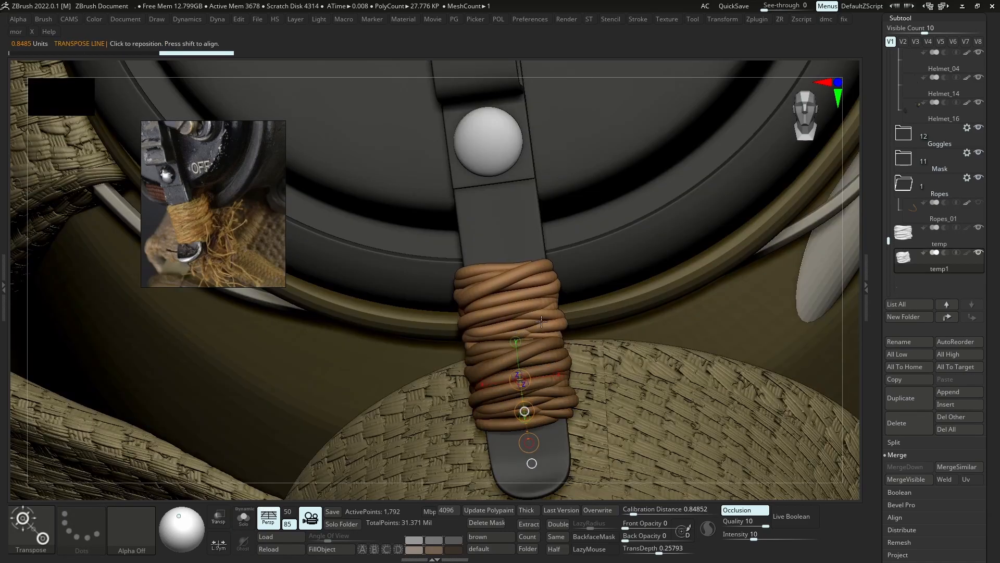
key("m")
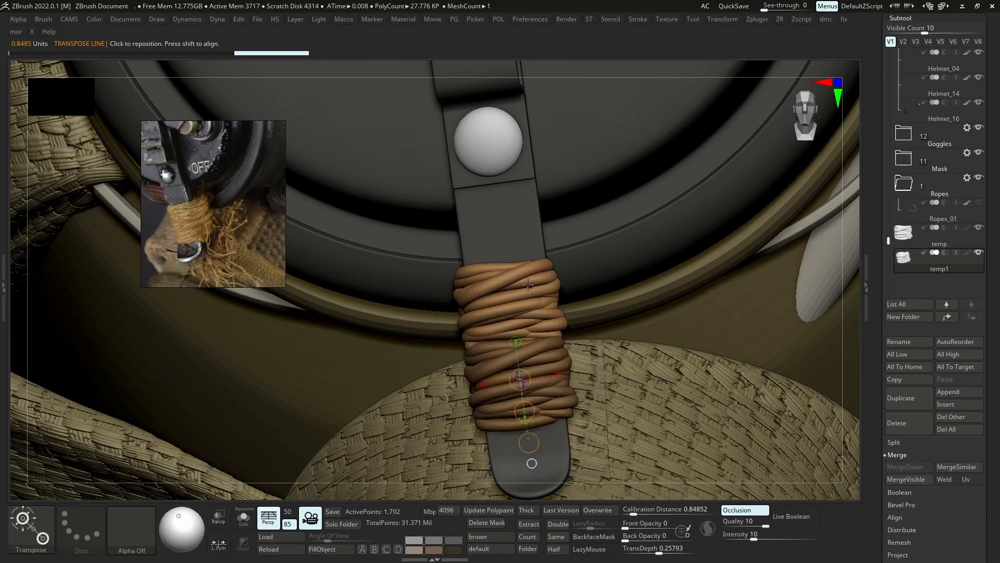
key("m")
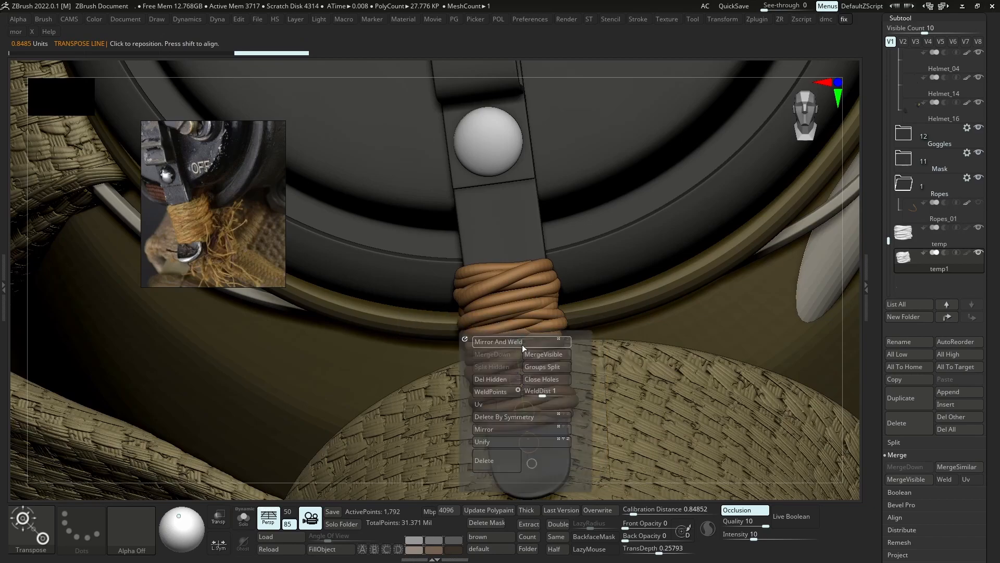
left_click(517, 423)
Align the mirrored wrap around the strap, lower it against the original wrap, and activate the Move brush
mouse_move(514, 296)
right_mouse_down()
mouse_move(489, 297)
mouse_move(513, 298)
right_mouse_up()
left_click_drag(588, 300, 648, 290)
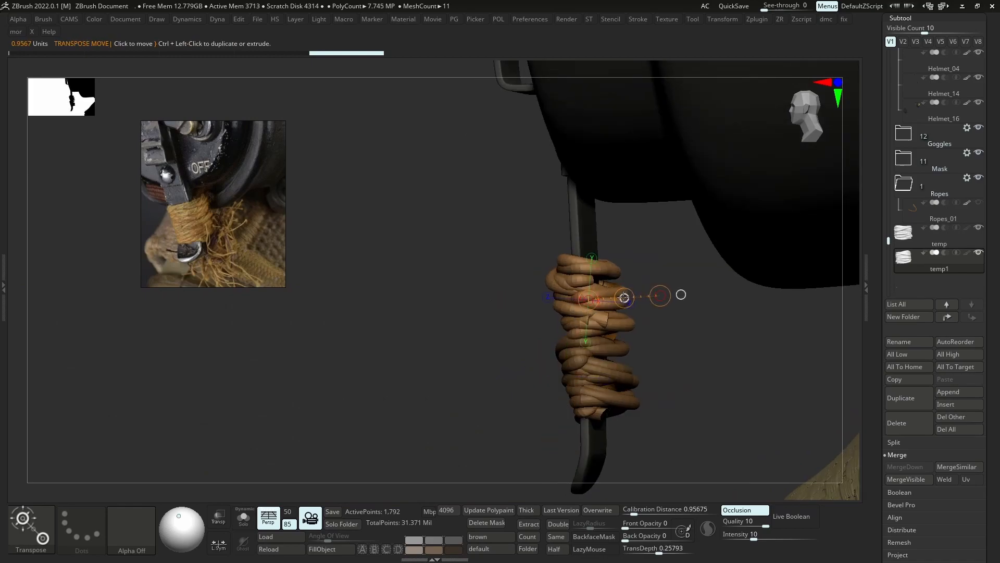
left_click_drag(624, 298, 622, 297)
left_click_drag(636, 338, 666, 337)
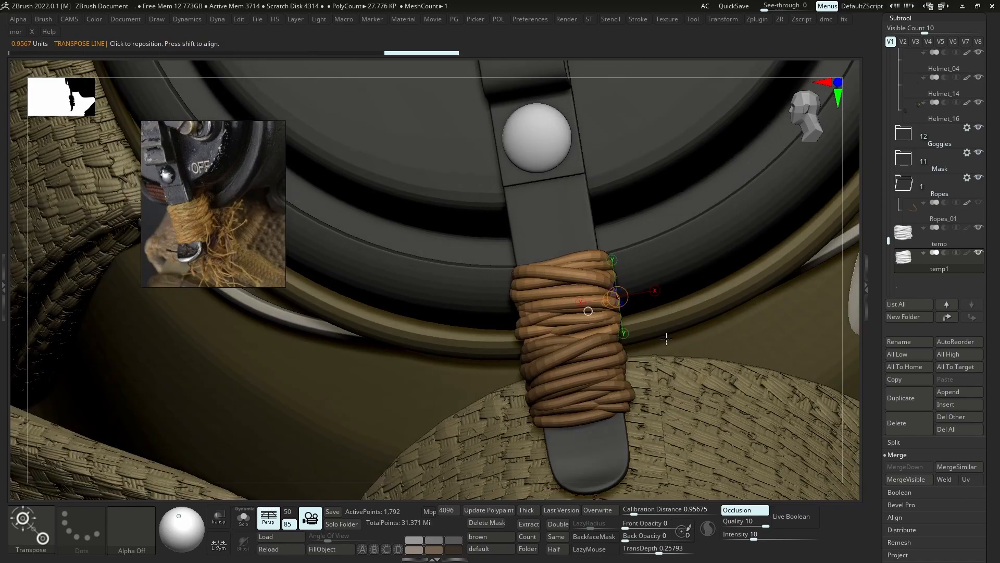
mouse_move(566, 297)
left_mouse_down()
mouse_move(583, 370)
mouse_move(572, 344)
mouse_move(575, 357)
left_mouse_up()
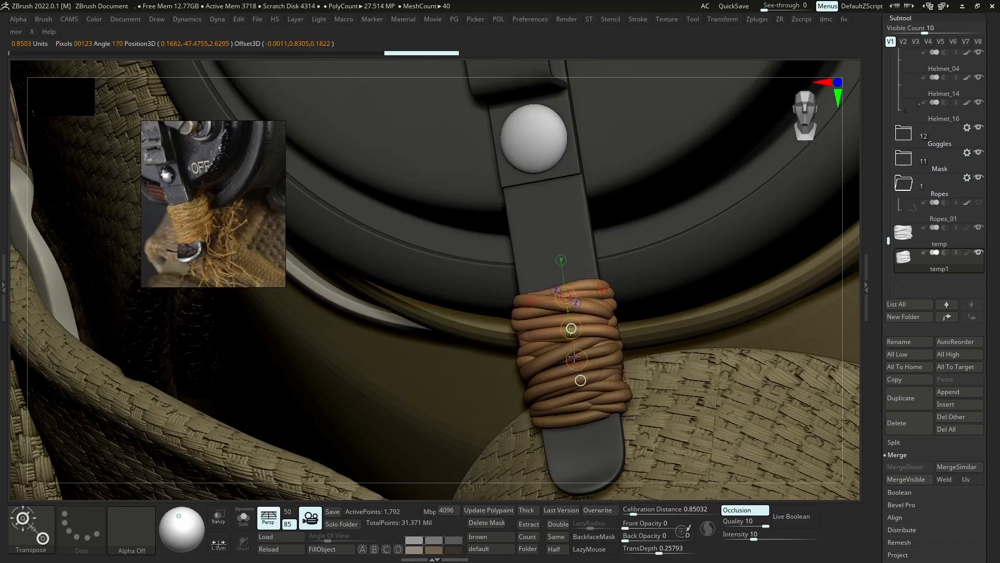
key("b")
key("m")
key("v")
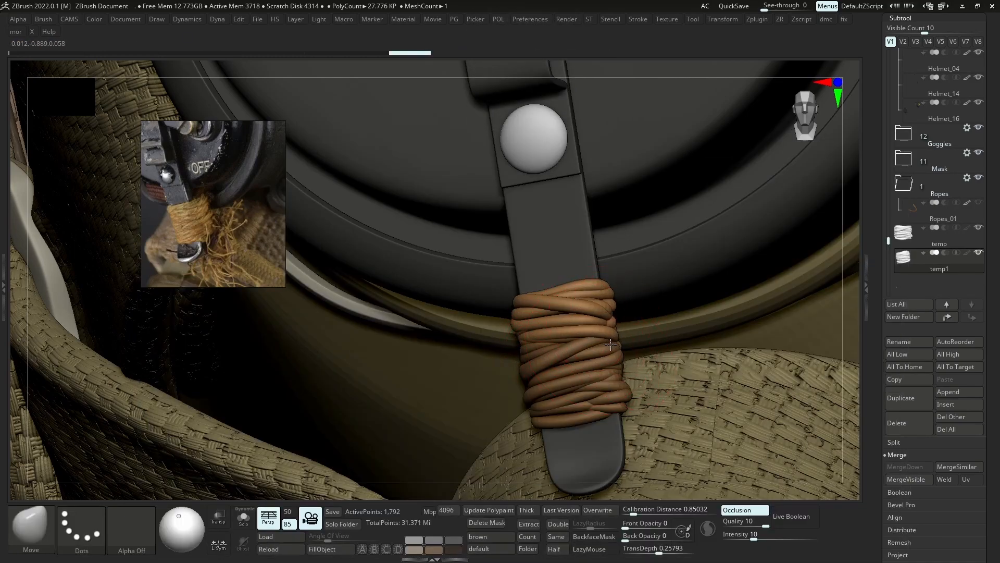
Select the original lower rope wrap, the temp subtool, and duplicate it again
key("ctrl")
right_click_drag(589, 352, 617, 309, "ctrl")
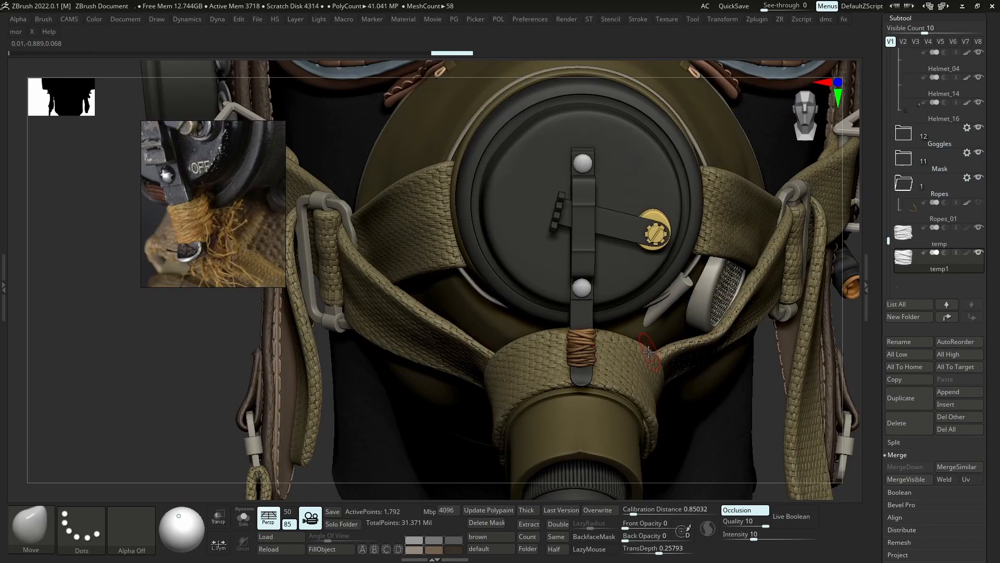
key("ctrl")
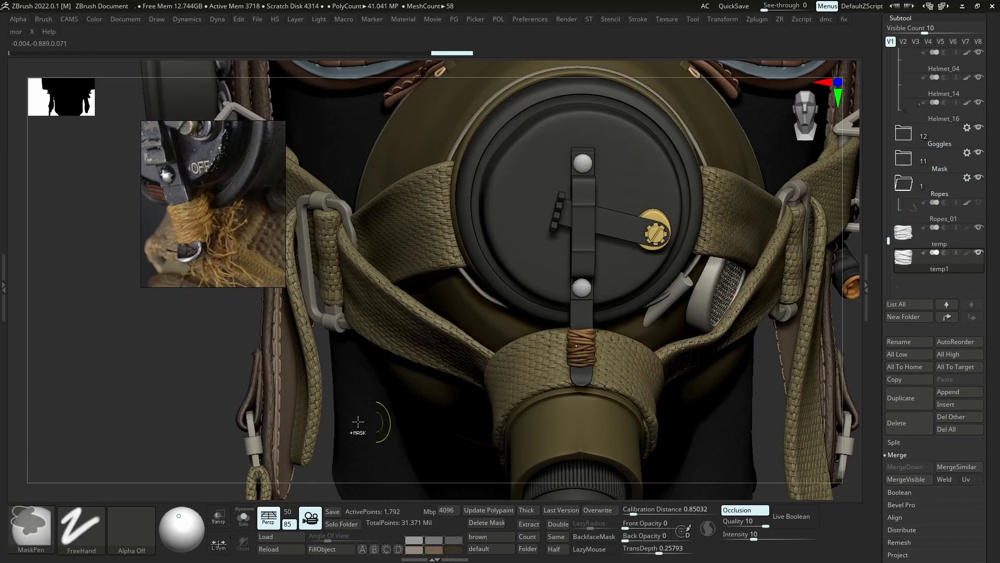
right_click_drag(631, 333, 705, 372, "ctrl")
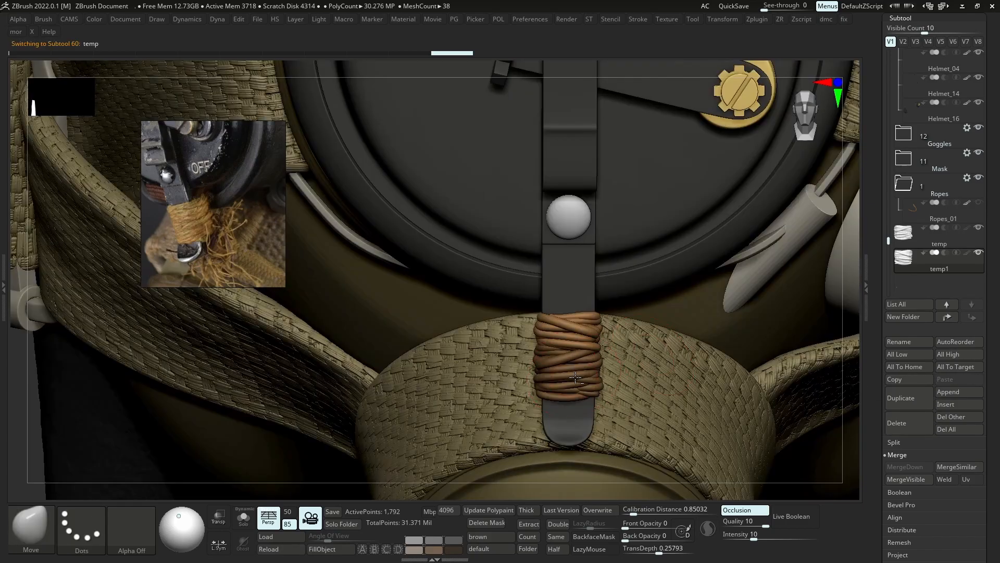
left_click(575, 377, "alt")
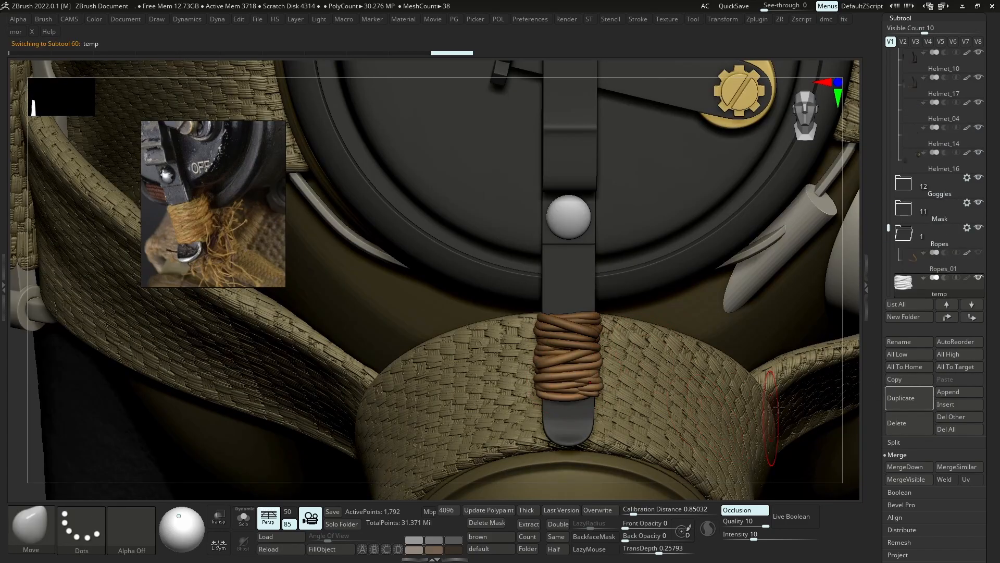
left_click(909, 399)
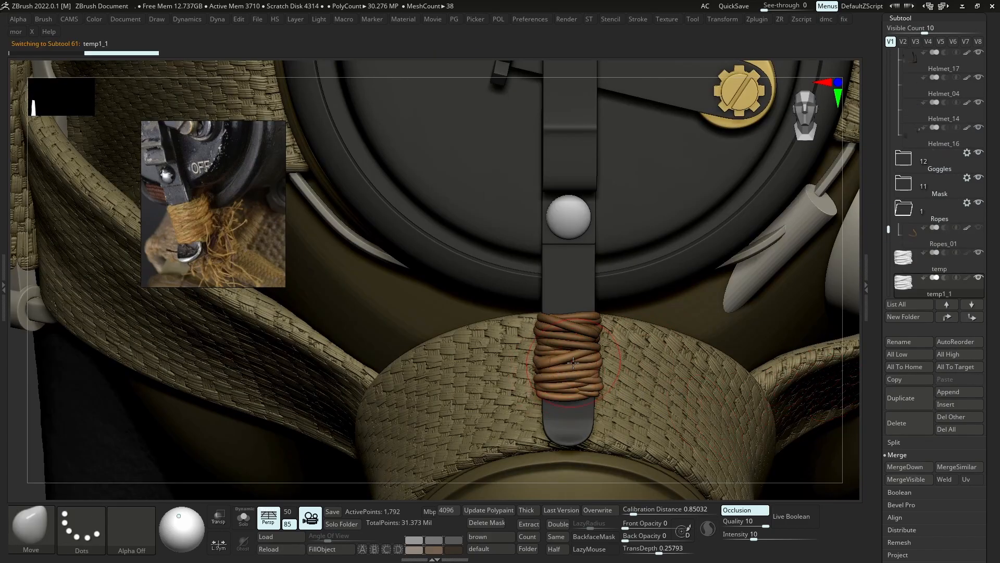
Try to move the second duplicate up the strap with Transpose
key("s")
mouse_move(573, 363)
left_mouse_down()
mouse_move(599, 362)
mouse_move(575, 372)
mouse_move(573, 243)
left_mouse_up()
key("s")
key("ctrl+z")
Isolate the second duplicate, clear its mask, and move it up the strap to extend the top of the wrap
left_click(244, 517)
left_click_drag(119, 424, 163, 398, "ctrl")
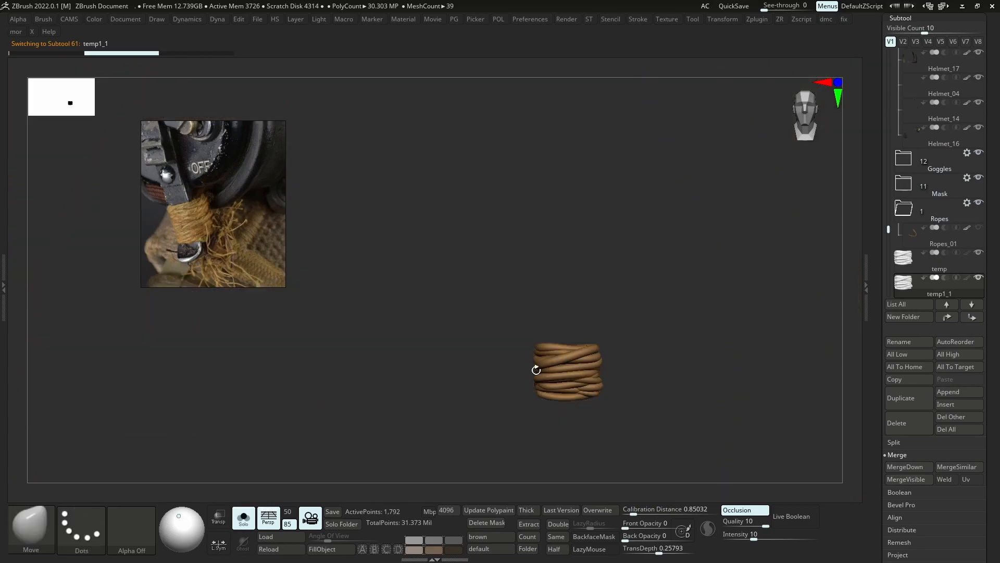
key("s")
mouse_move(540, 373)
left_mouse_down()
mouse_move(572, 374)
mouse_move(571, 225)
left_mouse_up()
key("alt+s")
mouse_move(572, 296)
left_mouse_down("alt")
mouse_move(591, 309)
mouse_move(523, 300)
mouse_move(568, 305)
mouse_move(569, 319)
mouse_move(573, 307)
left_mouse_up("alt")
key("s")
key("s")
key("s")
key("s")
left_click_drag(565, 303, 545, 286)
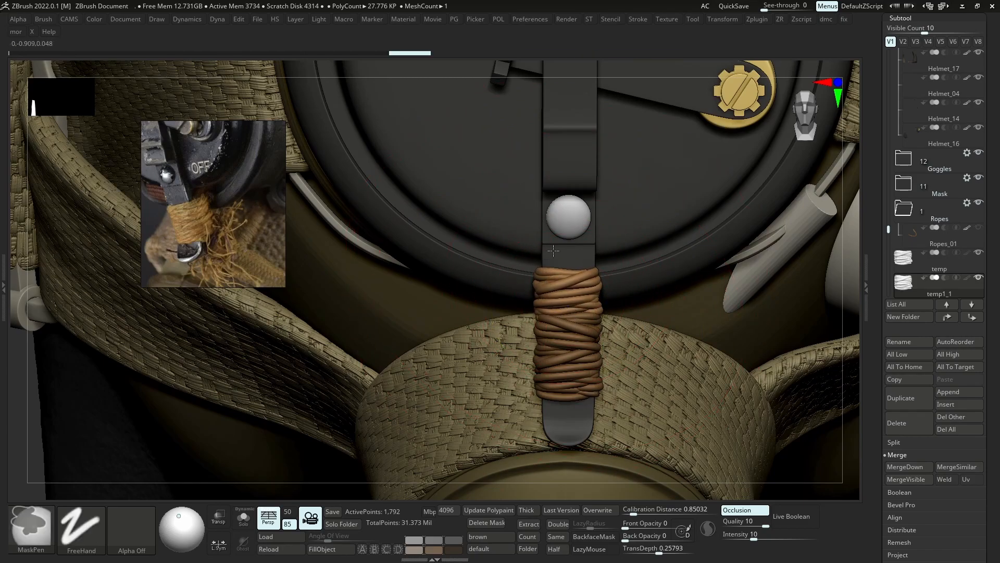
Check the stacked wraps from the front and side, and merge all three wrap subtools into temp
mouse_move(567, 319)
right_mouse_down("ctrl")
mouse_move(597, 259)
mouse_move(622, 302)
mouse_move(750, 365)
right_mouse_up("ctrl")
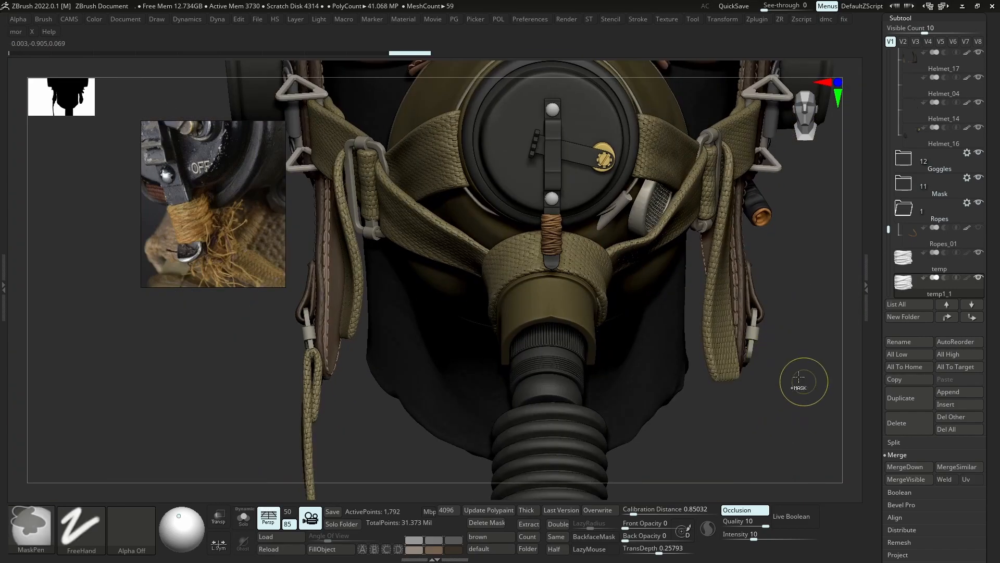
right_click_drag(604, 266, 620, 402, "ctrl")
right_click_drag(552, 222, 715, 253, "shift")
right_click_drag(820, 249, 579, 240)
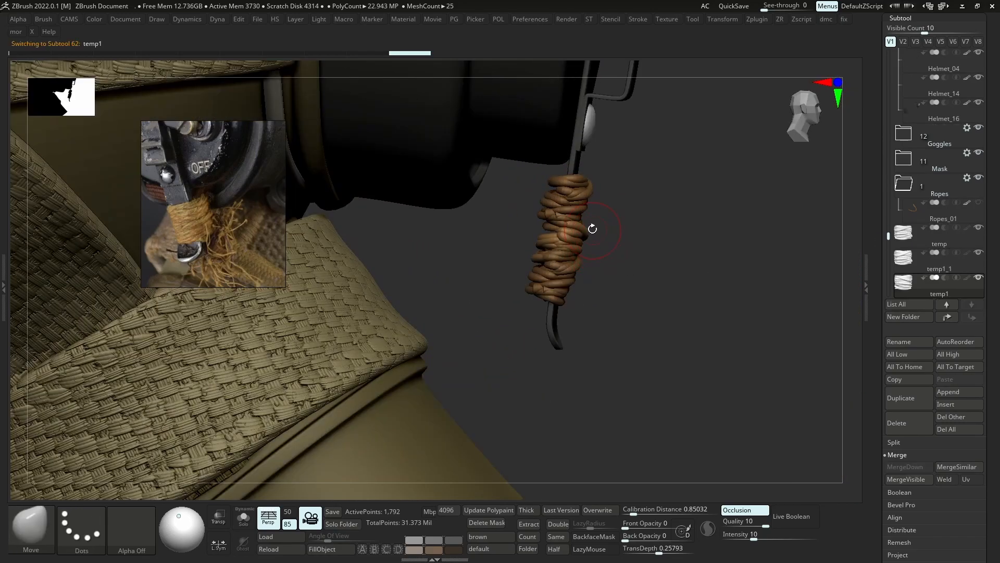
left_click(585, 227, "alt")
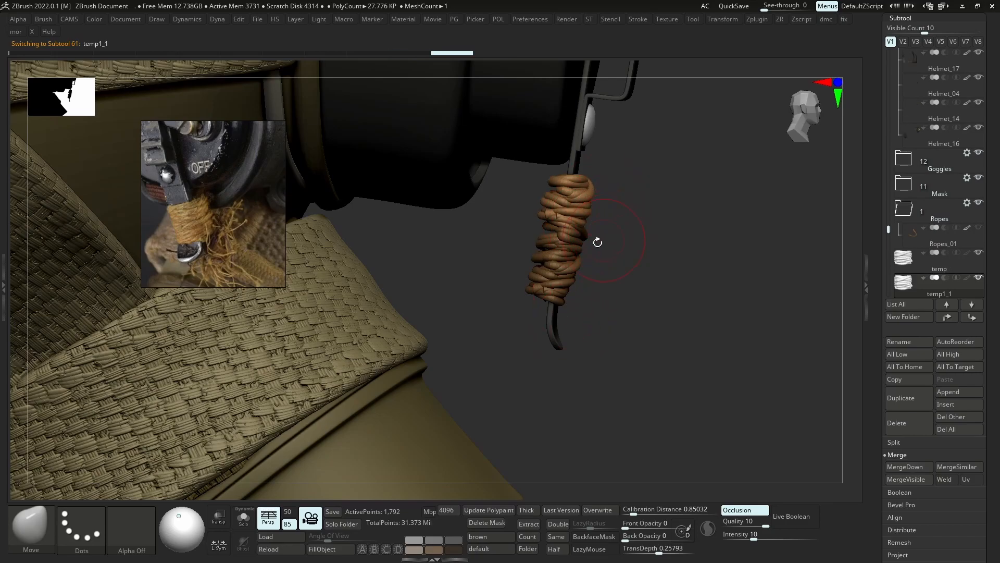
right_click_drag(598, 242, 575, 329)
left_click(896, 255)
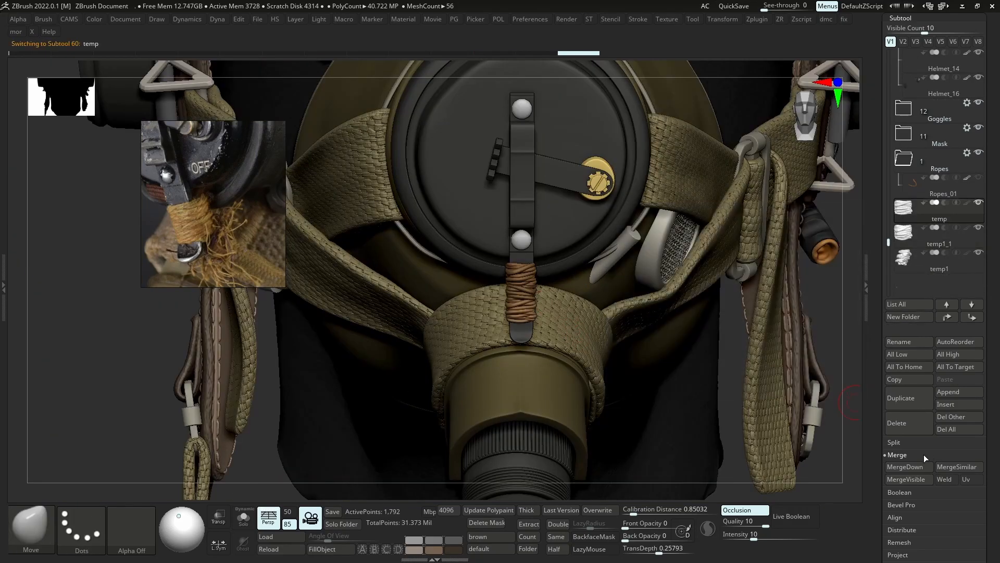
left_click(909, 469)
left_click(908, 469)
Make the Ropes_01 subtool visible beside the merged wrap and select it
right_click_drag(557, 256, 546, 303, "ctrl")
key("s")
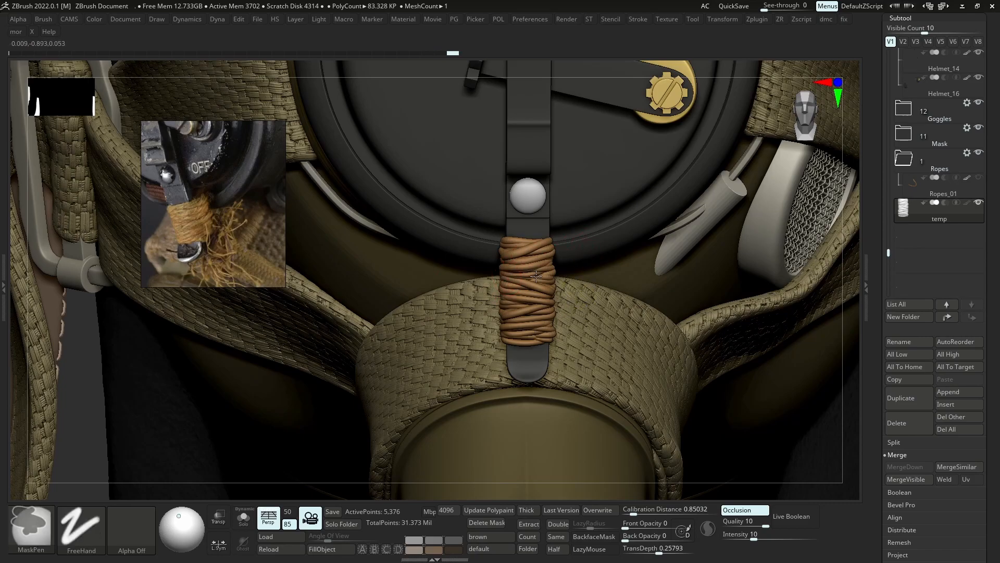
right_click_drag(566, 240, 540, 202, "ctrl")
right_click_drag(568, 272, 553, 219, "ctrl")
right_click_drag(631, 266, 567, 297)
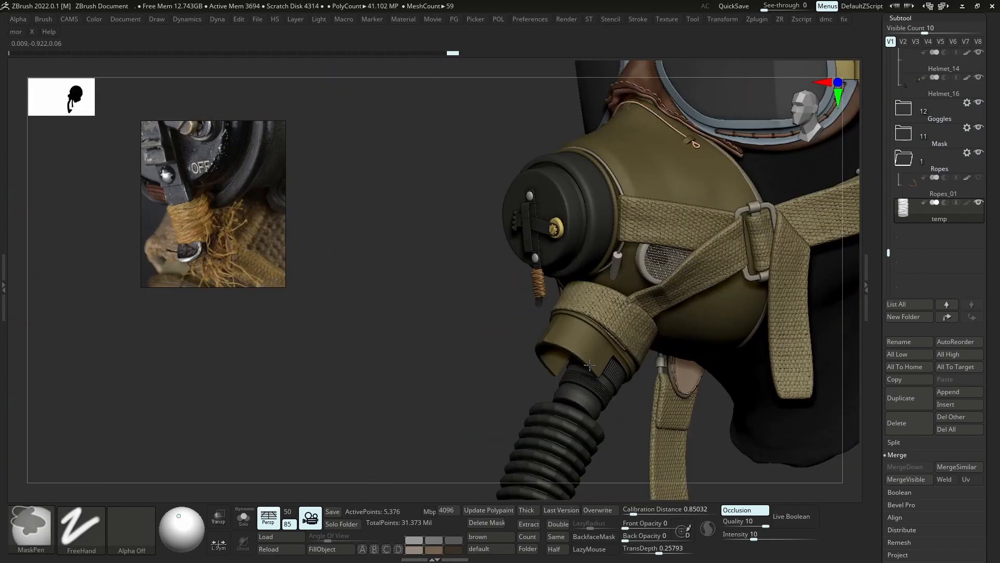
right_click_drag(560, 260, 743, 260, "ctrl")
left_click(978, 178)
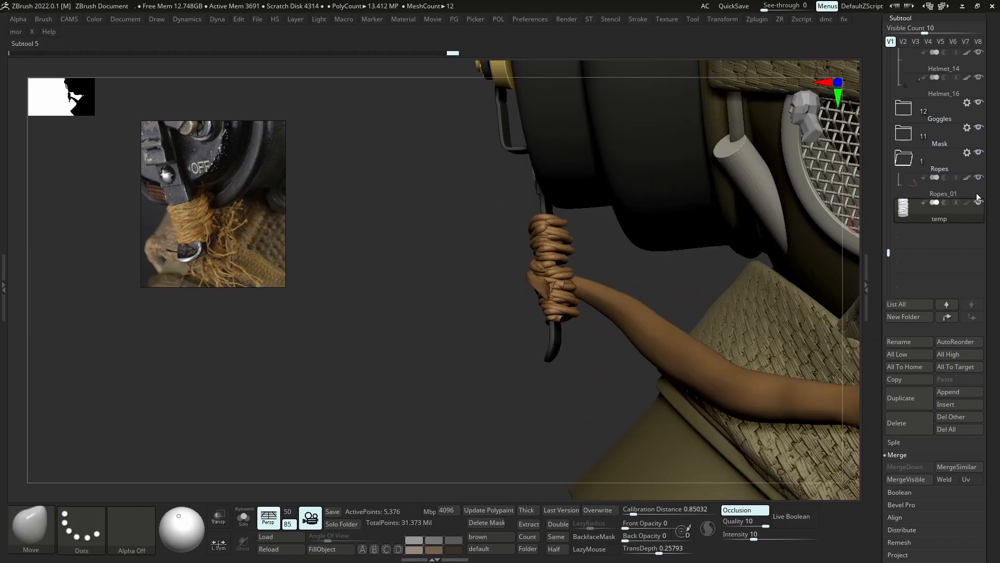
left_click(617, 316, "alt")
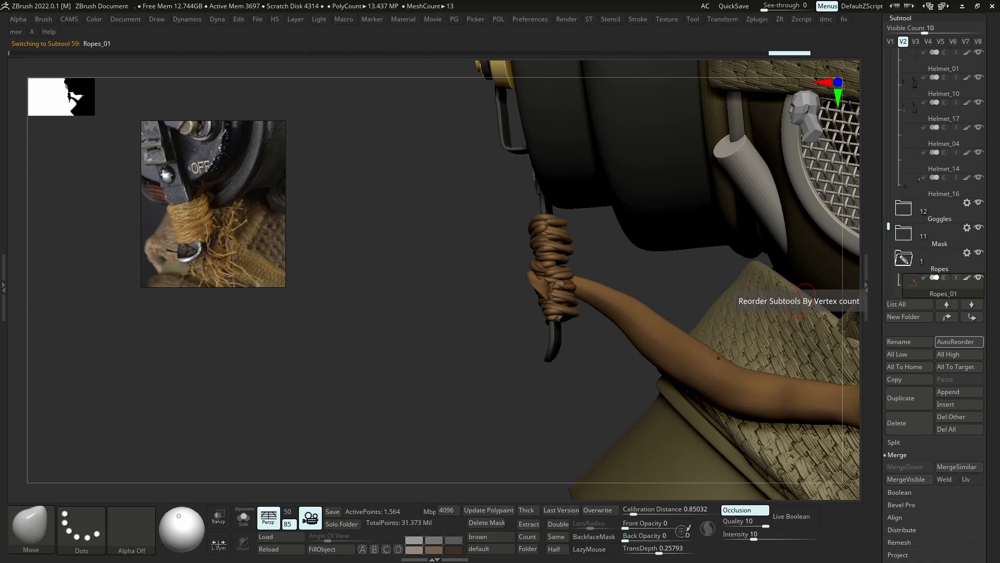
Switch to Maya, make the layer1 objects selectable, and select the long rope mesh beside the strap
key("alt+Tab")
left_click(705, 371)
right_click_drag(699, 371, 642, 317, "alt")
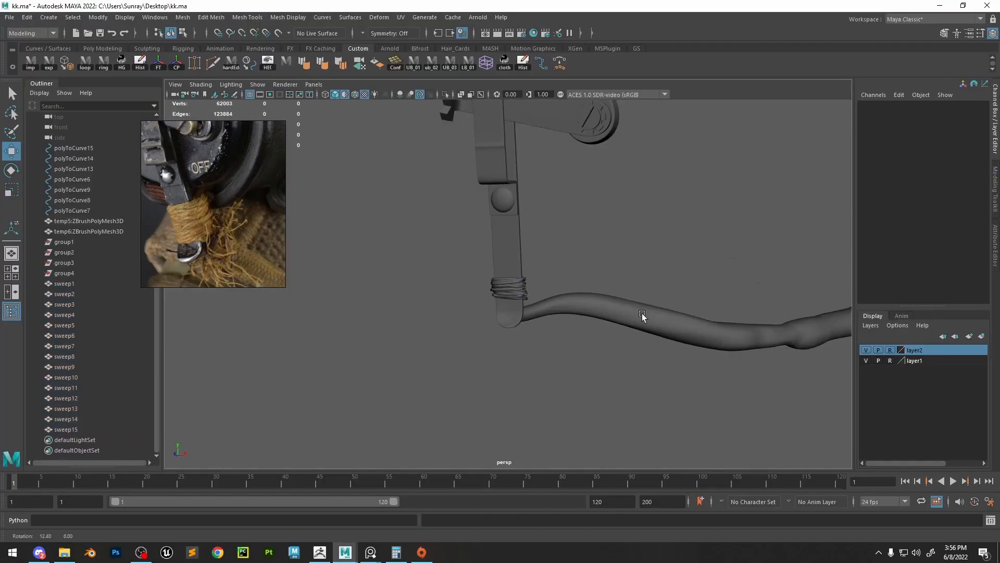
left_click_drag(643, 318, 625, 318, "alt")
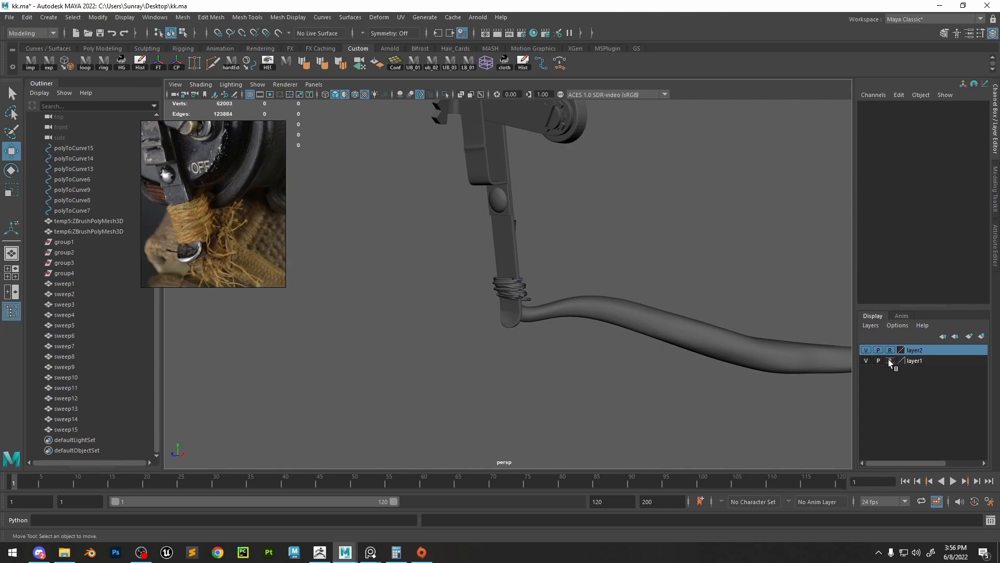
left_click(818, 361)
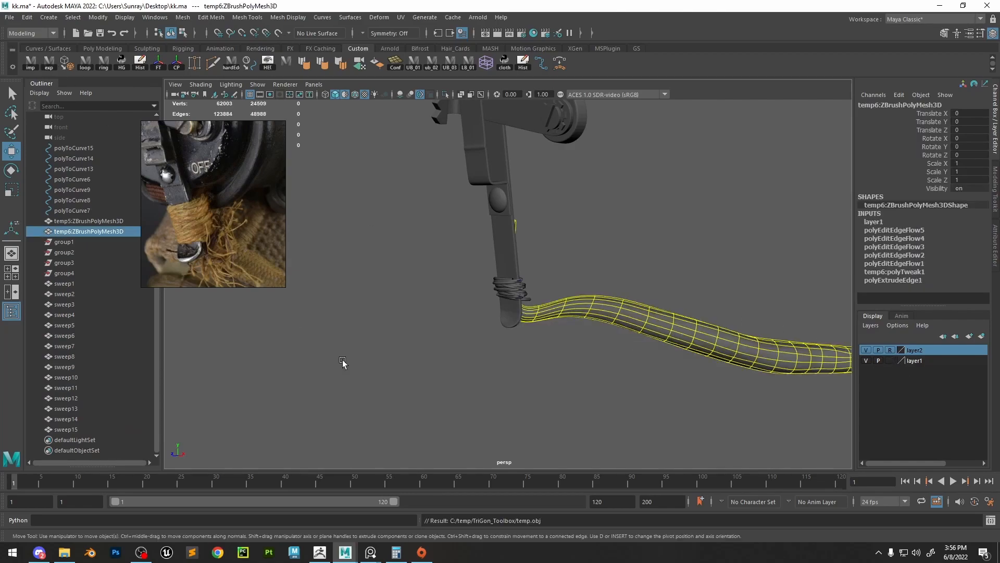
Switch to ZBrush and paste the edited rope mesh over the Ropes_01 subtool, checking its fit against the mask
left_click(319, 552)
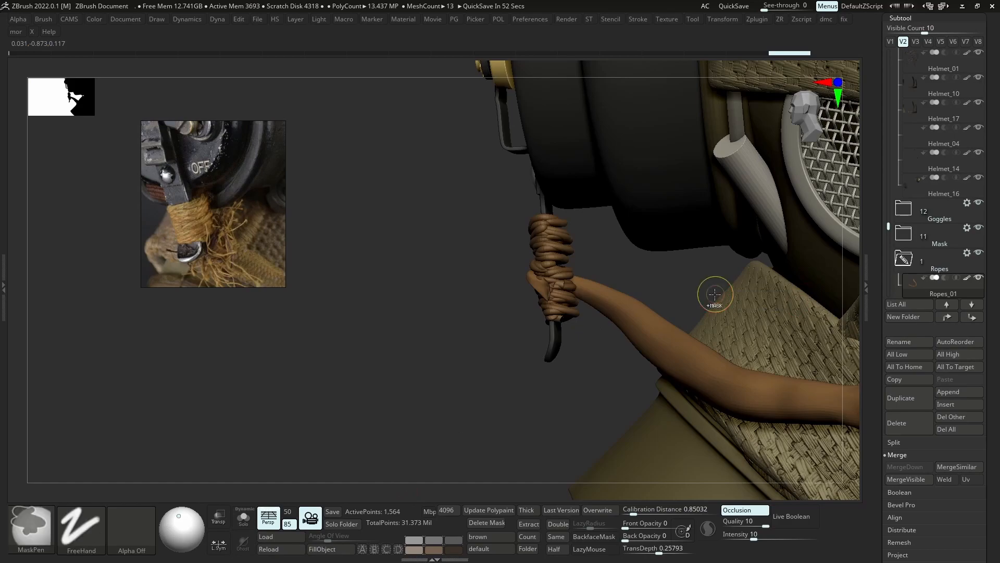
key("ctrl+v")
right_click_drag(577, 329, 542, 182, "ctrl")
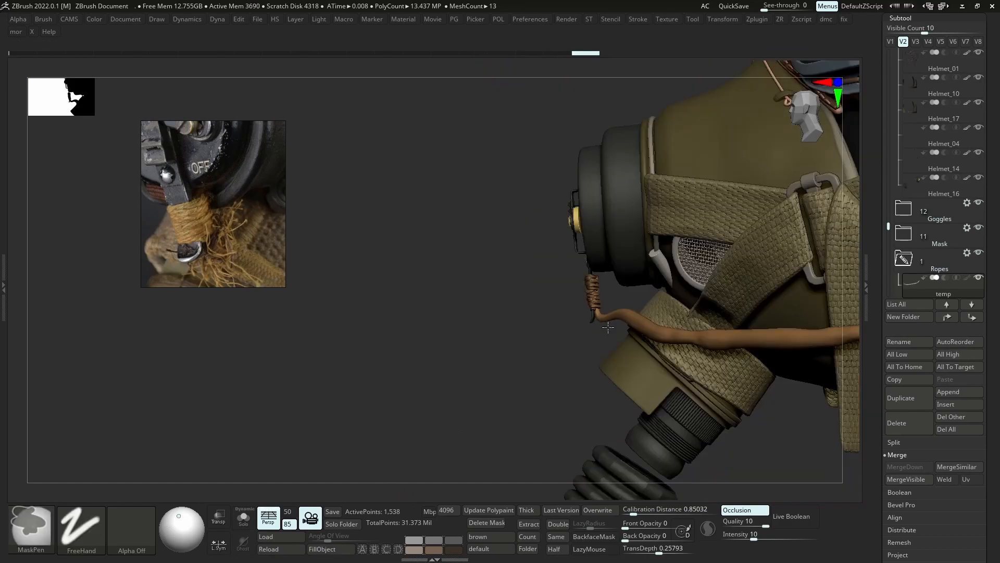
mouse_move(634, 315)
right_mouse_down()
mouse_move(672, 321)
mouse_move(618, 317)
right_mouse_up()
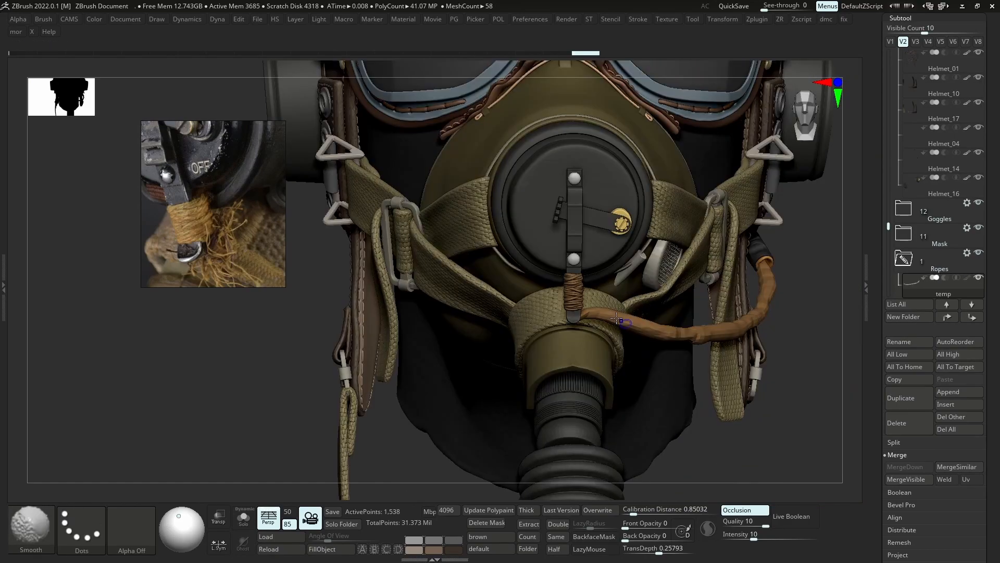
Pull the rope downward with the Move brush just past the wrapped strap end
key("b")
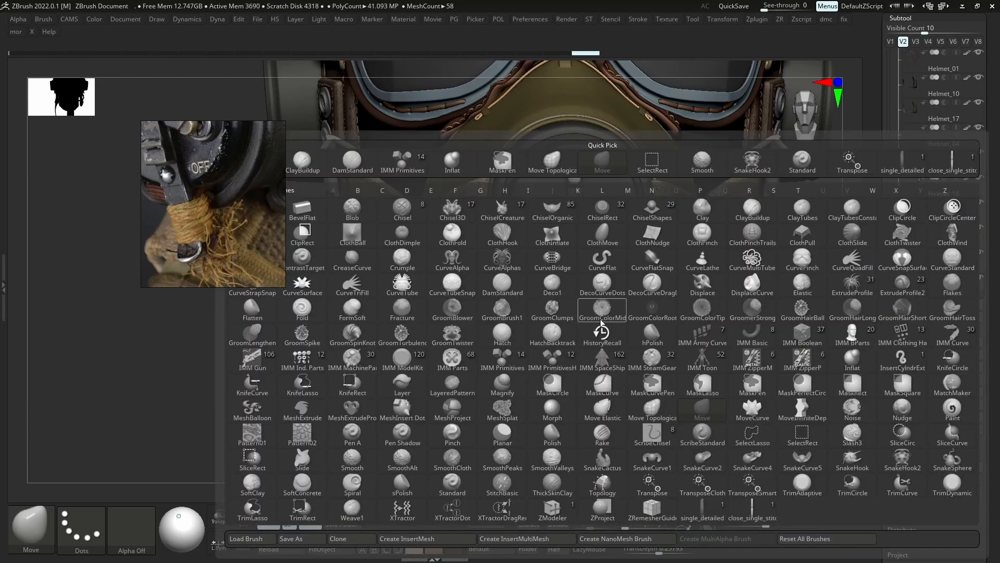
key("m")
key("v")
key("s")
mouse_move(608, 320)
left_mouse_down()
mouse_move(617, 320)
mouse_move(590, 318)
mouse_move(643, 339)
mouse_move(630, 340)
left_mouse_up()
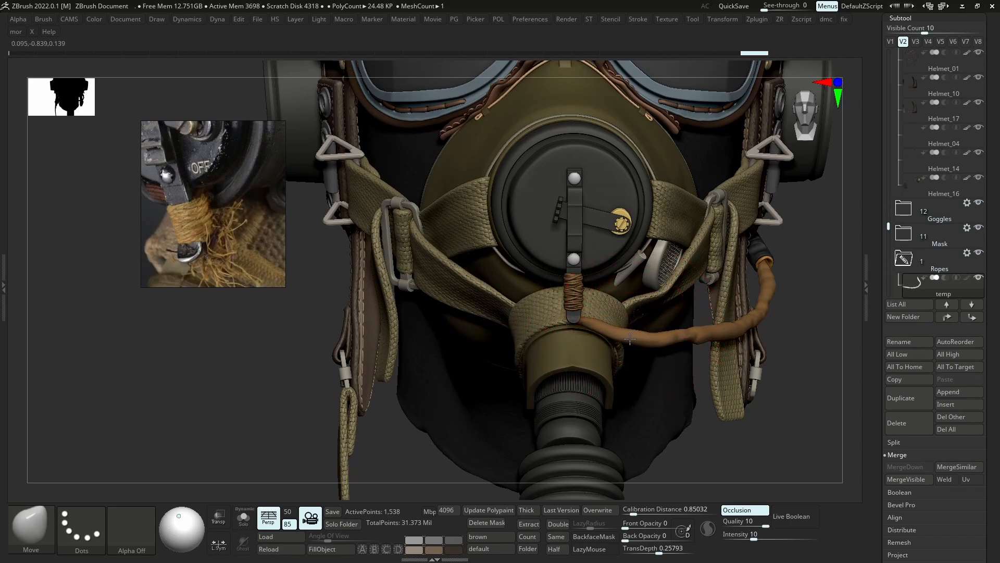
mouse_move(630, 340)
right_mouse_down("ctrl")
mouse_move(728, 283)
mouse_move(721, 328)
mouse_move(703, 344)
mouse_move(599, 338)
right_mouse_up("ctrl")
Recolour the connected rope to a muted khaki brown
key("space")
left_click_drag(477, 384, 552, 260)
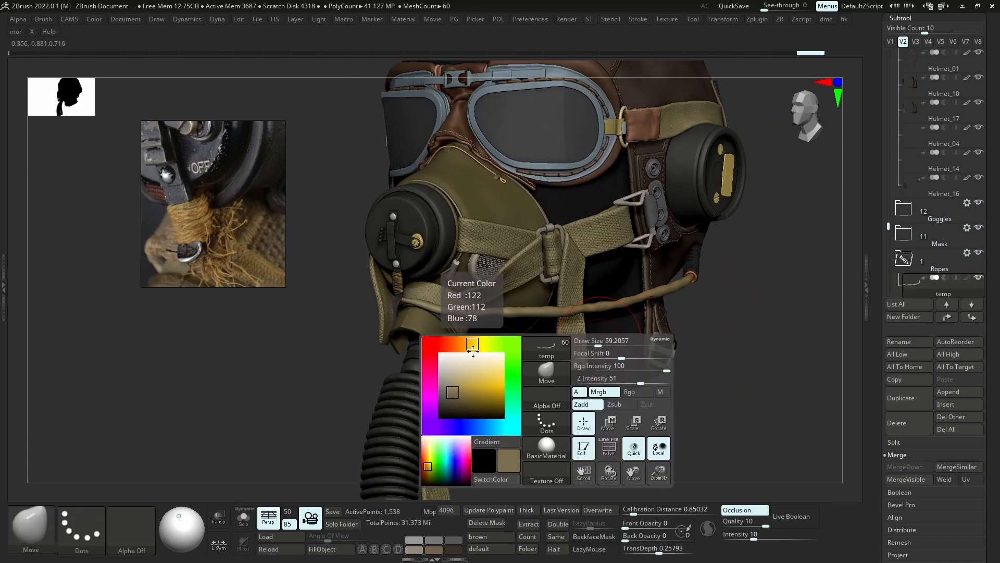
left_click_drag(469, 344, 465, 344)
left_click(455, 395)
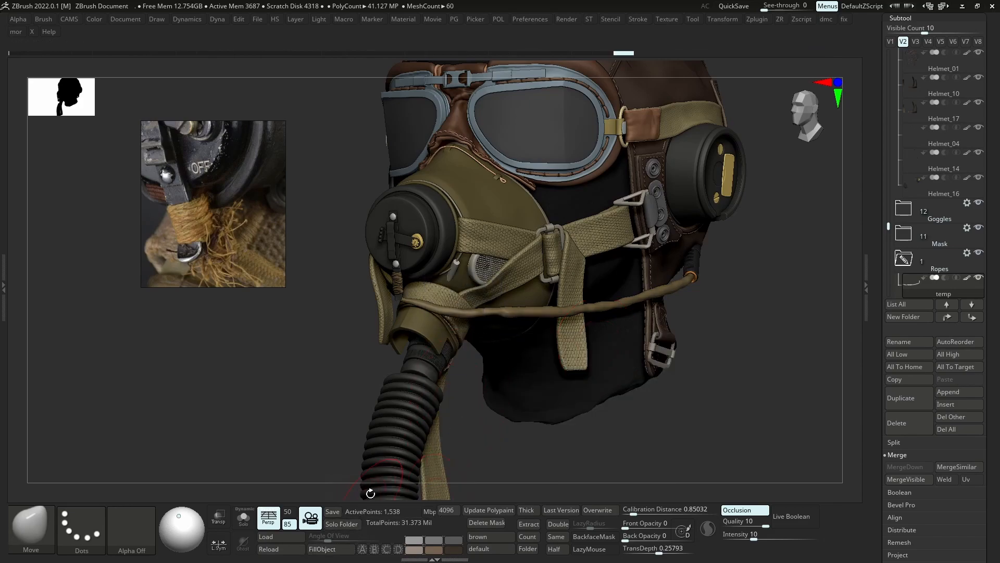
Select the Straps_02 webbing and copy its surface noise settings from NoiseMaker
left_click(400, 319, "alt")
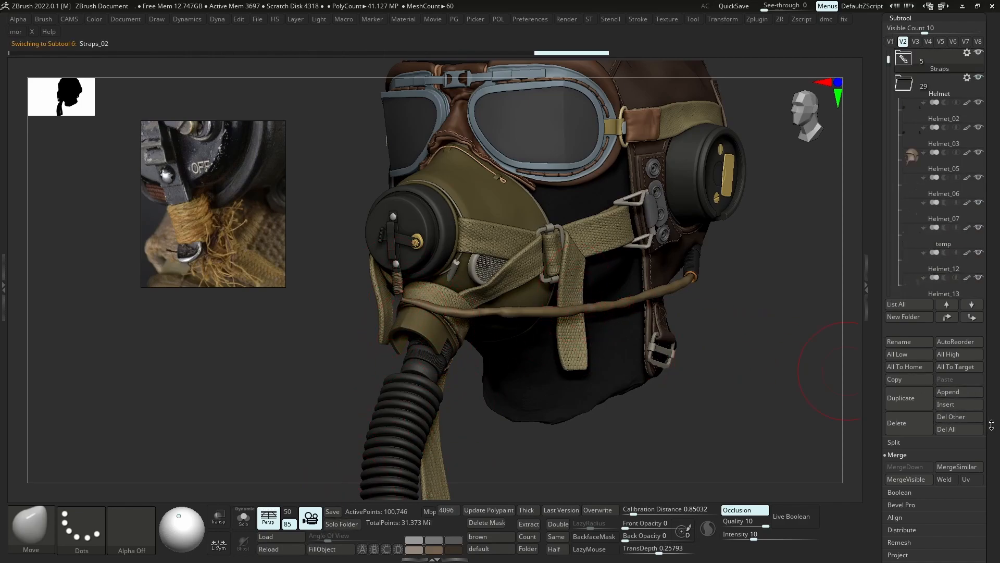
scroll(984, 337, "down", 5)
left_click(916, 398)
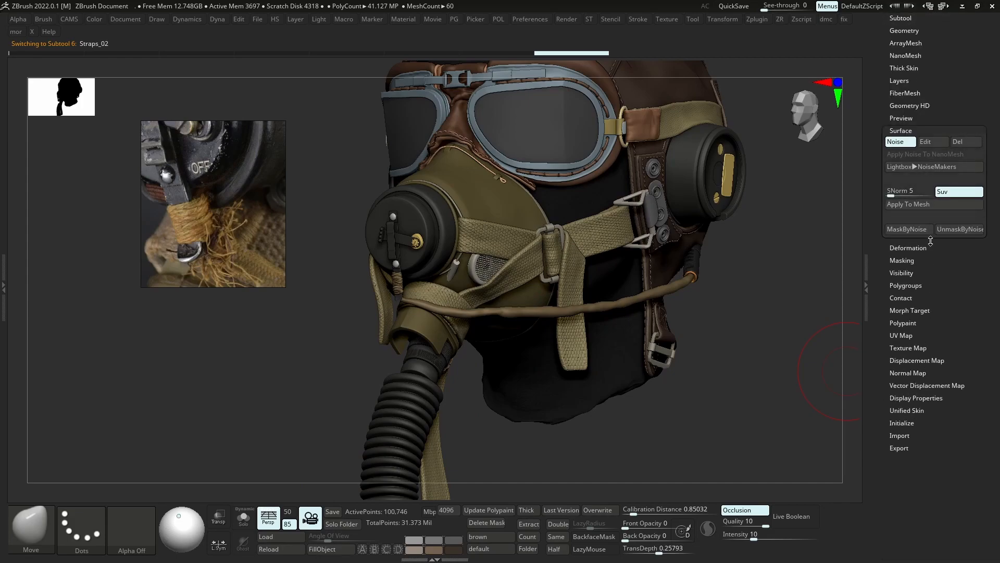
left_click(932, 141)
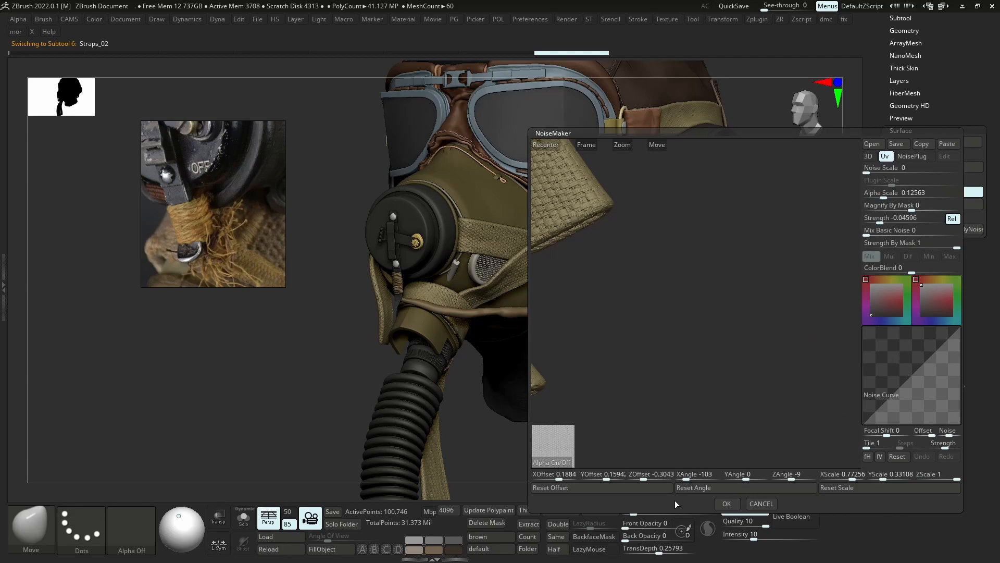
left_click(726, 503)
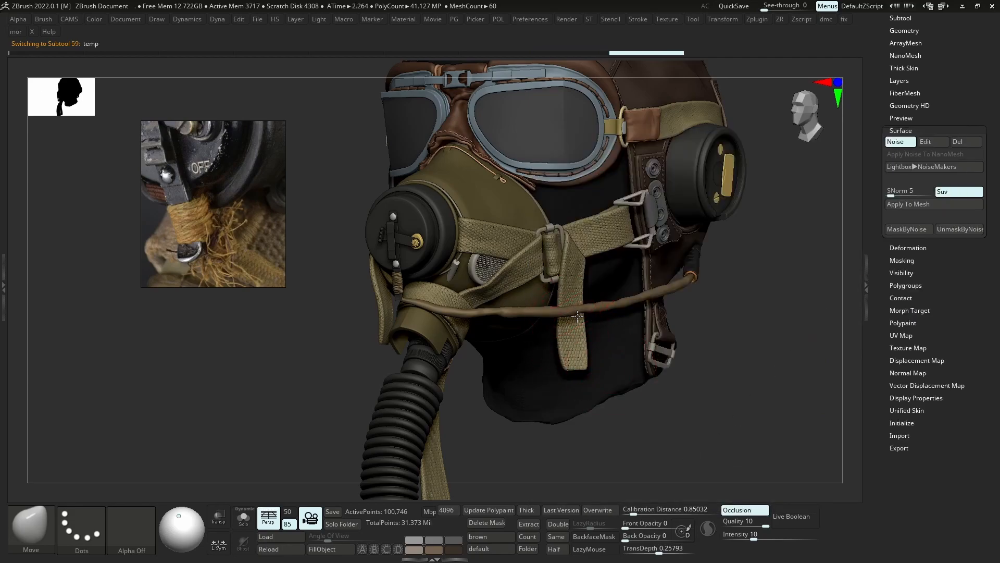
Paste the strap's surface noise settings onto the rope, and isolate the rope with its UV map options open
left_click(903, 142)
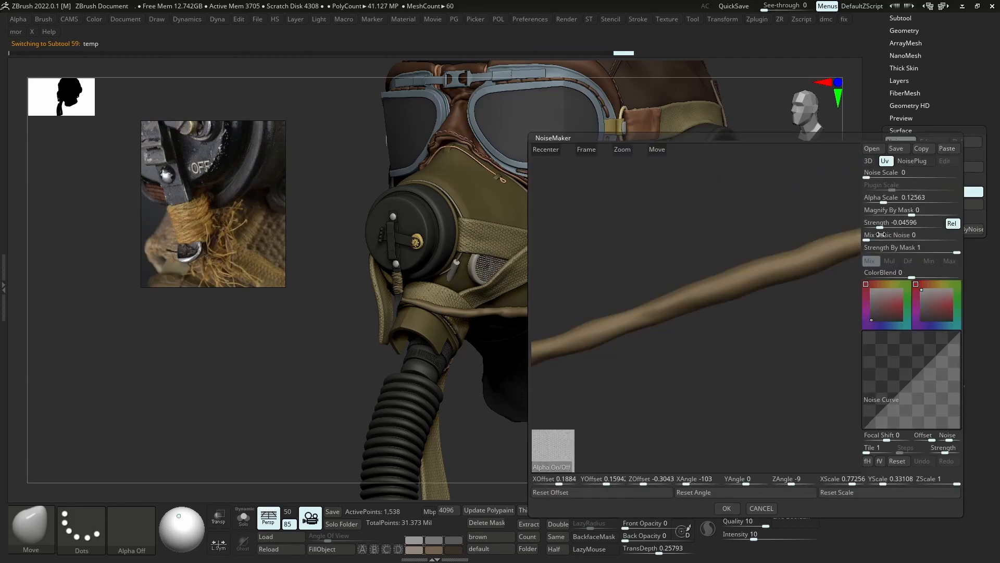
left_click(724, 506)
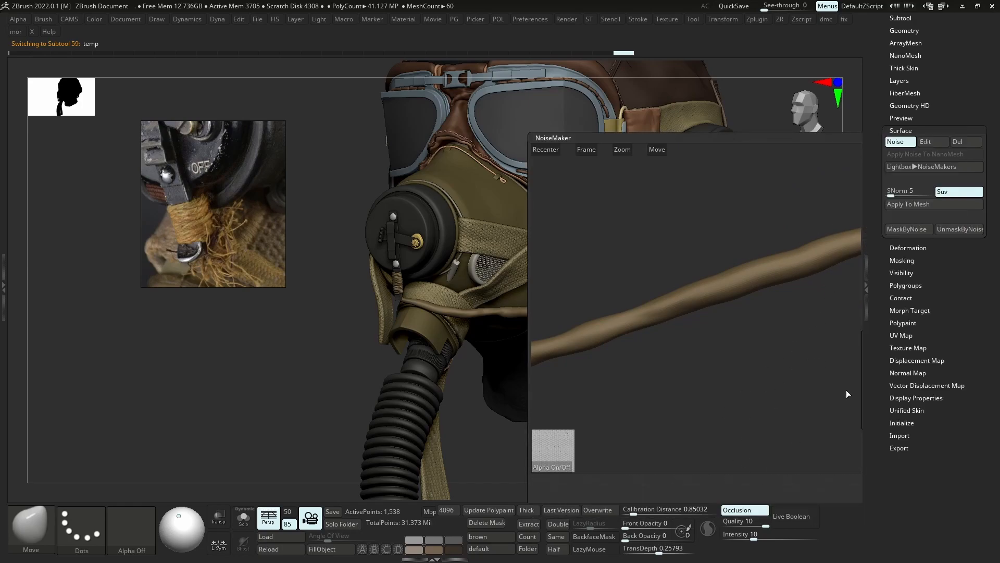
left_click(906, 333)
key("shift+s")
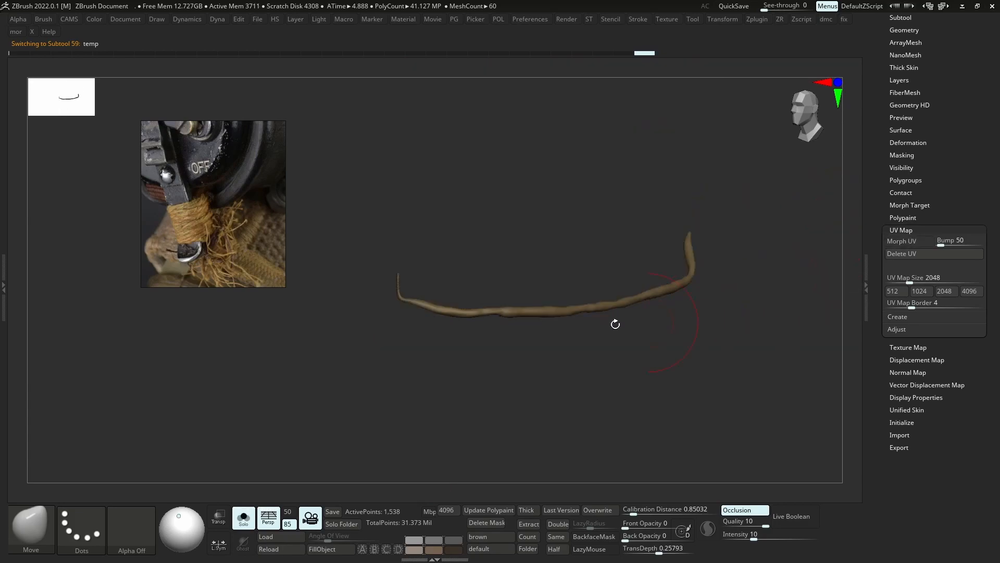
right_click_drag(614, 323, 626, 316, "ctrl")
left_click(903, 133)
left_click(926, 141)
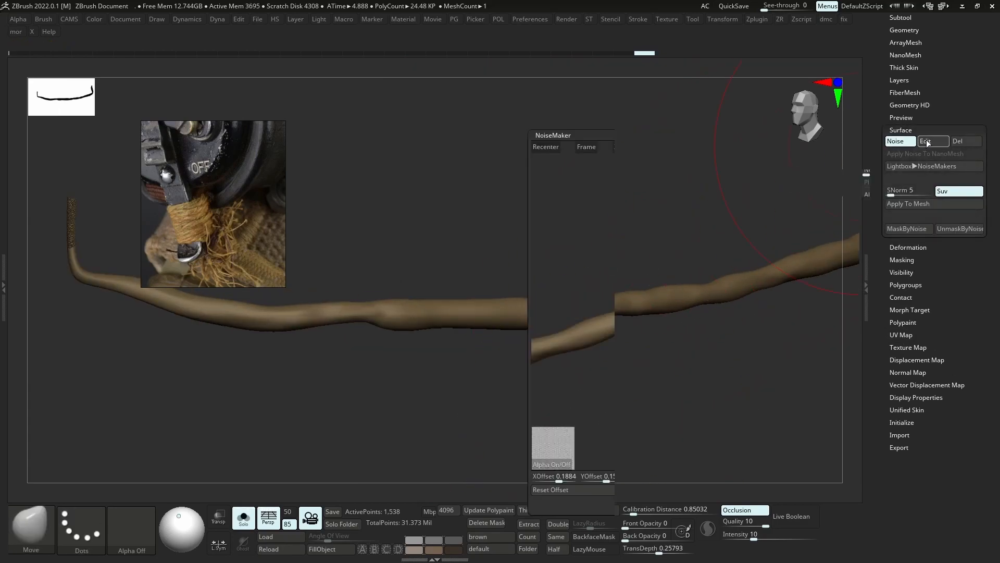
left_click_drag(906, 196, 946, 196)
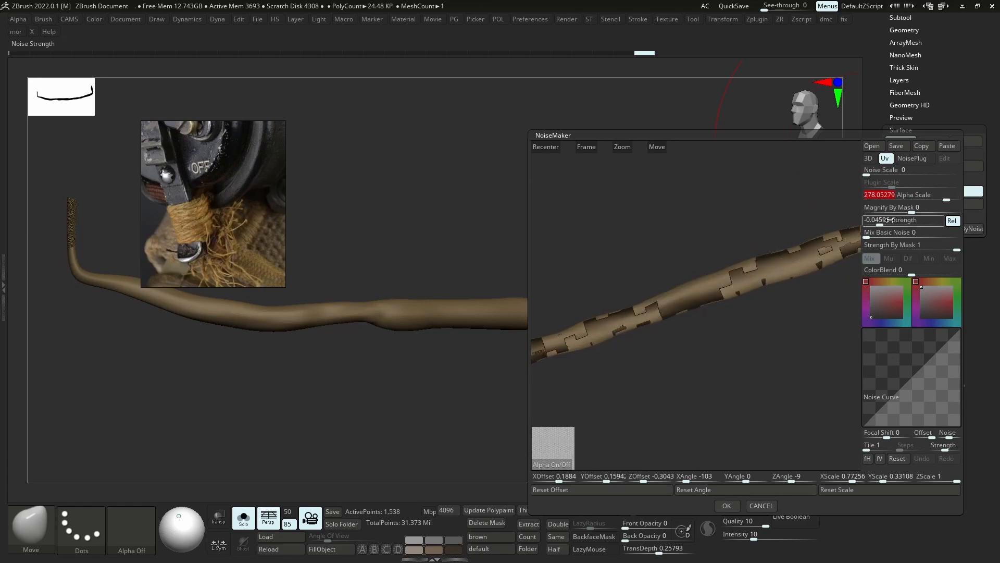
left_click_drag(888, 222, 916, 220)
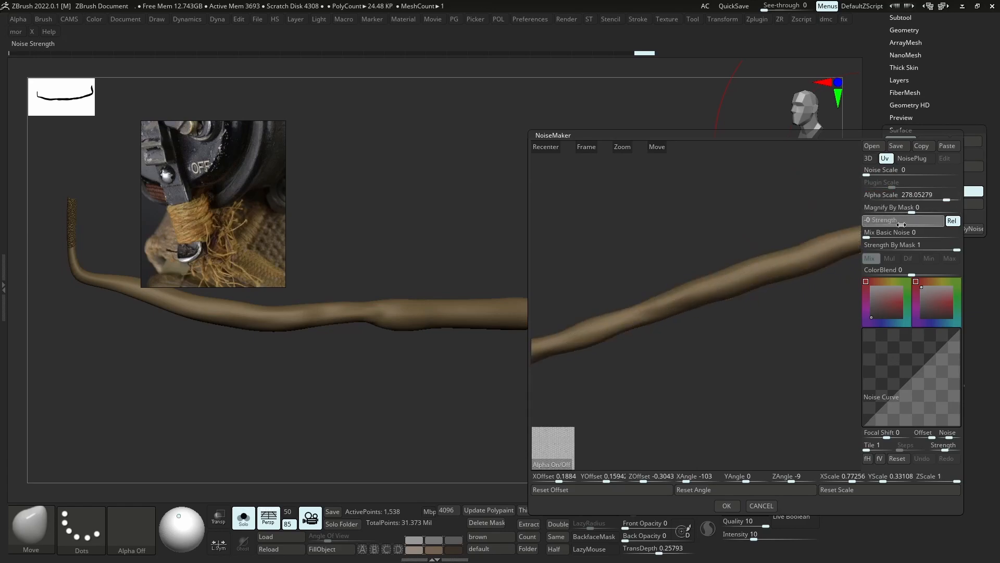
left_click(761, 505)
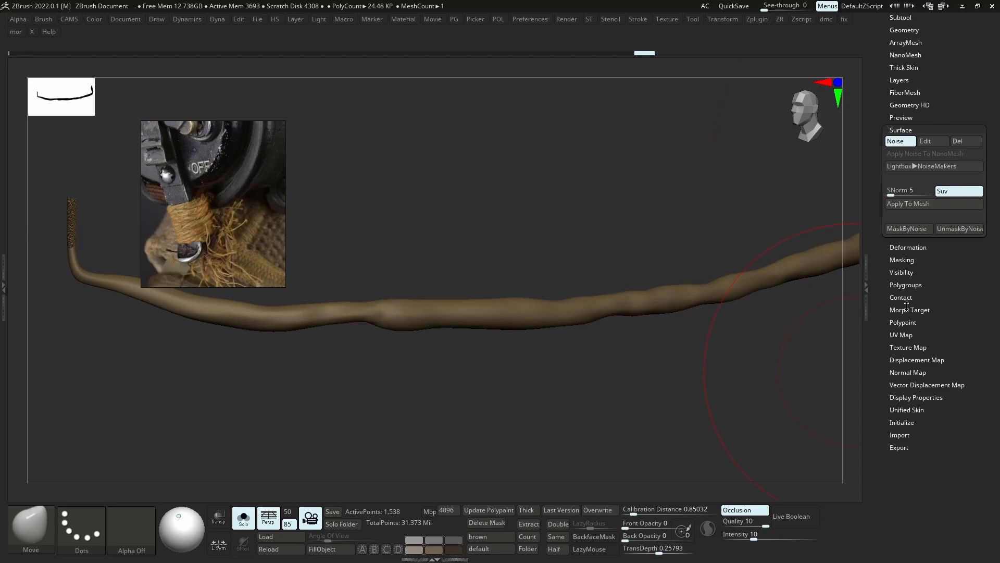
left_click(904, 335)
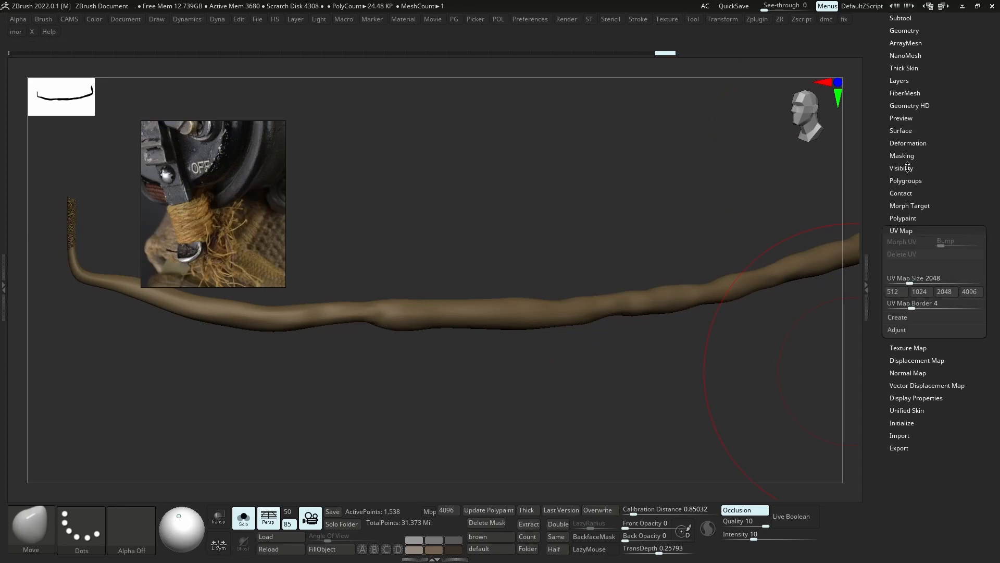
Switch the rope's surface noise to 3D mode, adjust its noise scale, alpha scale and strength, and accept it
left_click(901, 130)
left_click(928, 142)
left_click(869, 158)
left_click(878, 172)
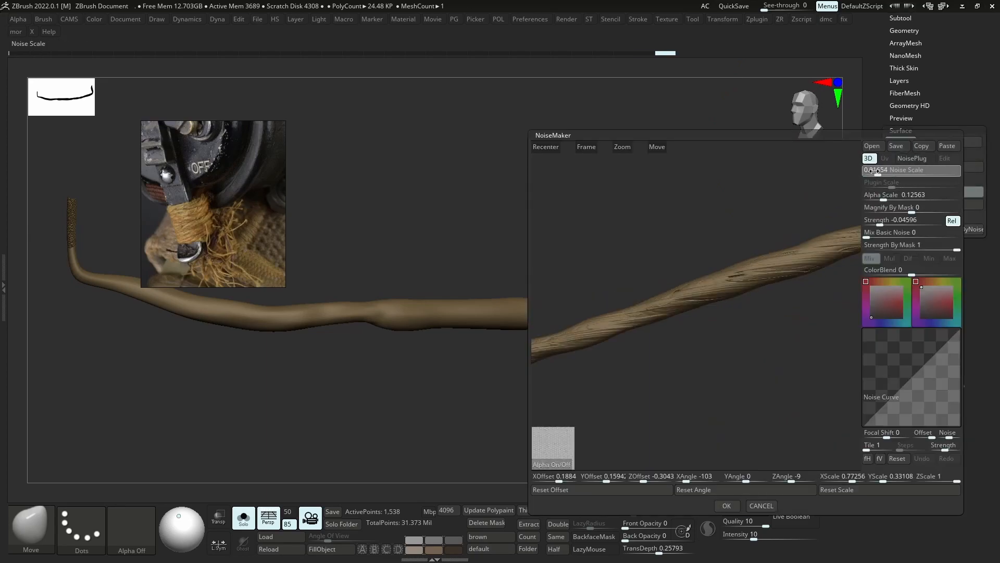
mouse_move(884, 197)
left_mouse_down()
mouse_move(931, 223)
mouse_move(927, 200)
mouse_move(878, 200)
left_mouse_up()
left_click(932, 223)
left_click(726, 505)
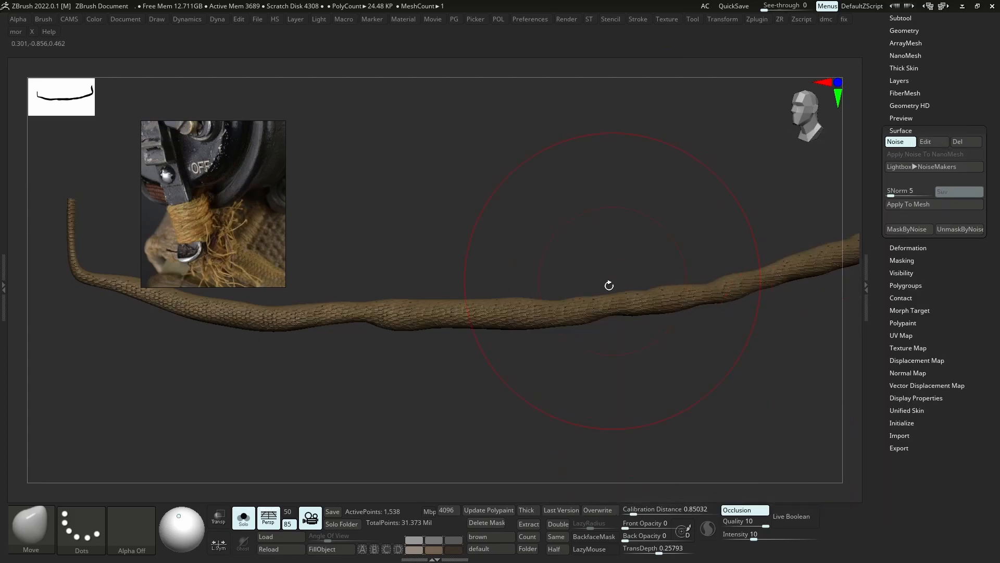
Check the textured rope on the full helmet, and isolate it with its wireframe displayed
mouse_move(608, 286)
right_mouse_down("ctrl")
mouse_move(599, 332)
mouse_move(503, 310)
right_mouse_up("ctrl")
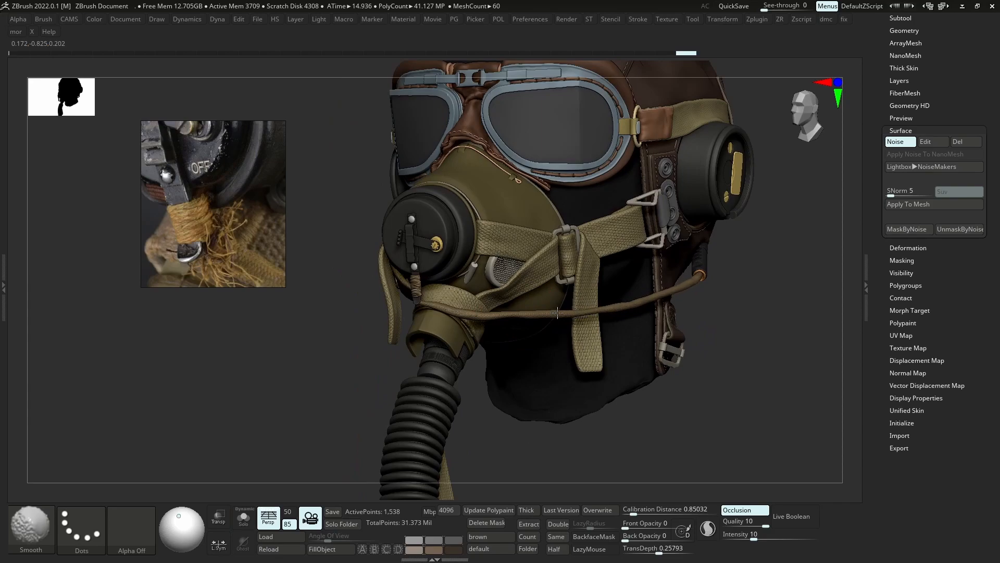
key("shift+s")
key("shift+f")
key("f")
mouse_move(569, 305)
right_mouse_down("ctrl")
mouse_move(606, 322)
mouse_move(638, 312)
mouse_move(625, 310)
mouse_move(675, 312)
mouse_move(681, 183)
right_mouse_up("ctrl")
key("f")
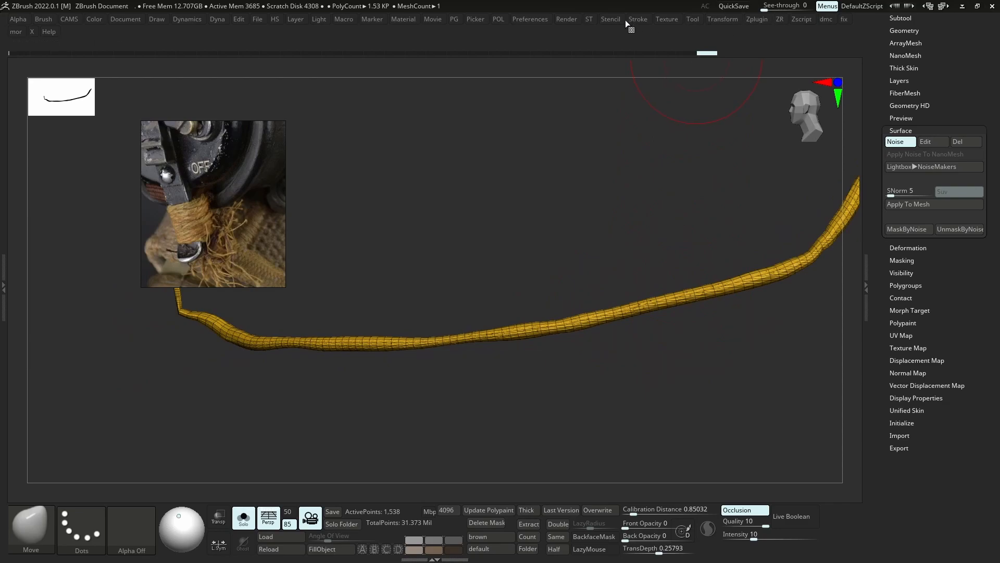
Save the file as a new numbered version
left_click(756, 19)
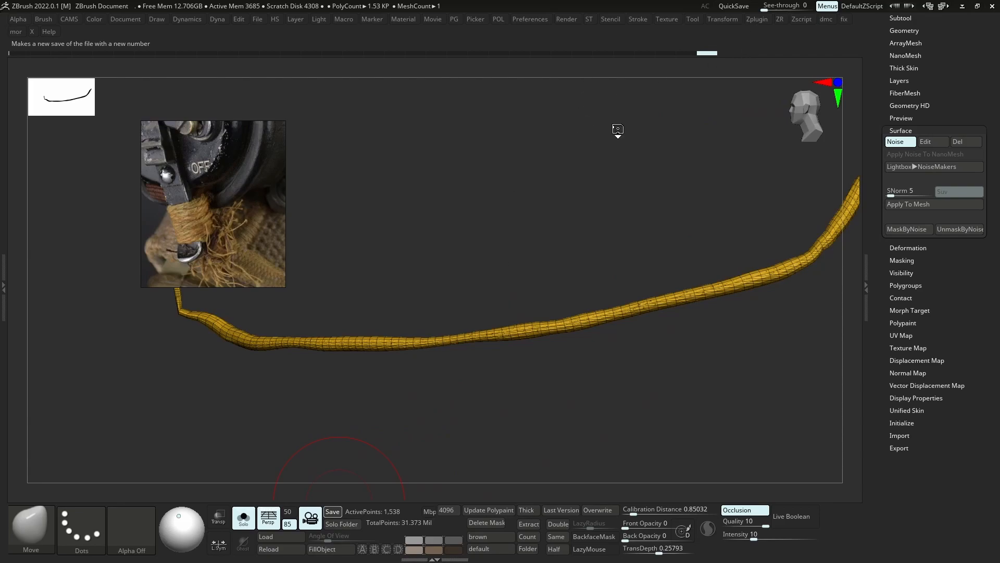
left_click(333, 511)
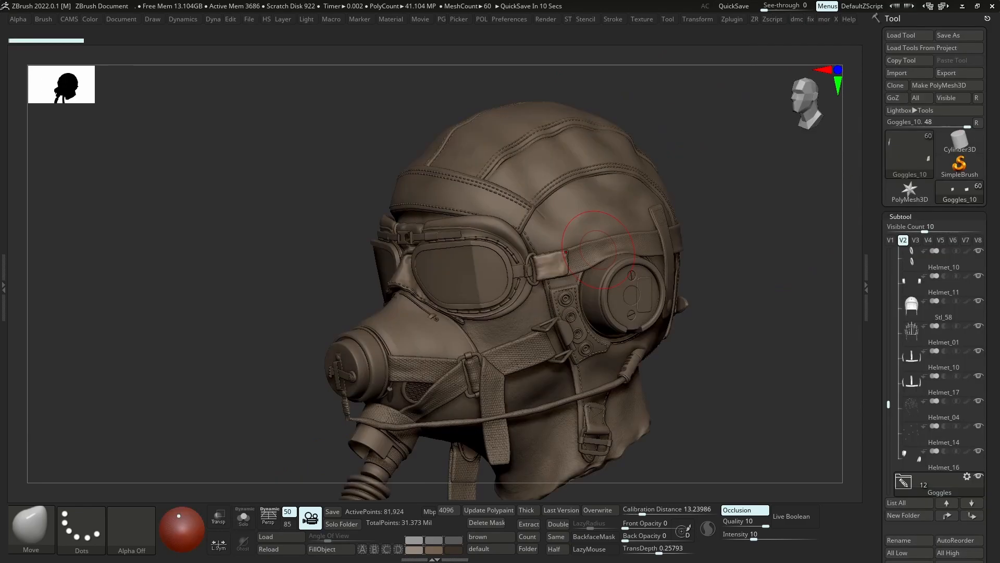
Load the close_single_stitch brush preset from the Stitches folder in 01_Projects\Zbrush_brushes
right_click_drag(364, 287, 458, 338)
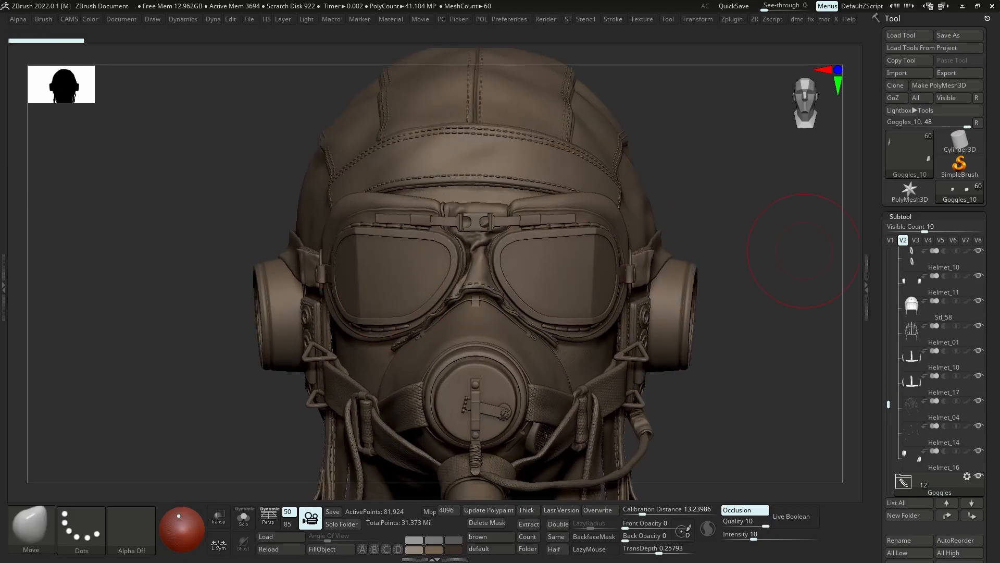
right_click_drag(558, 314, 661, 271)
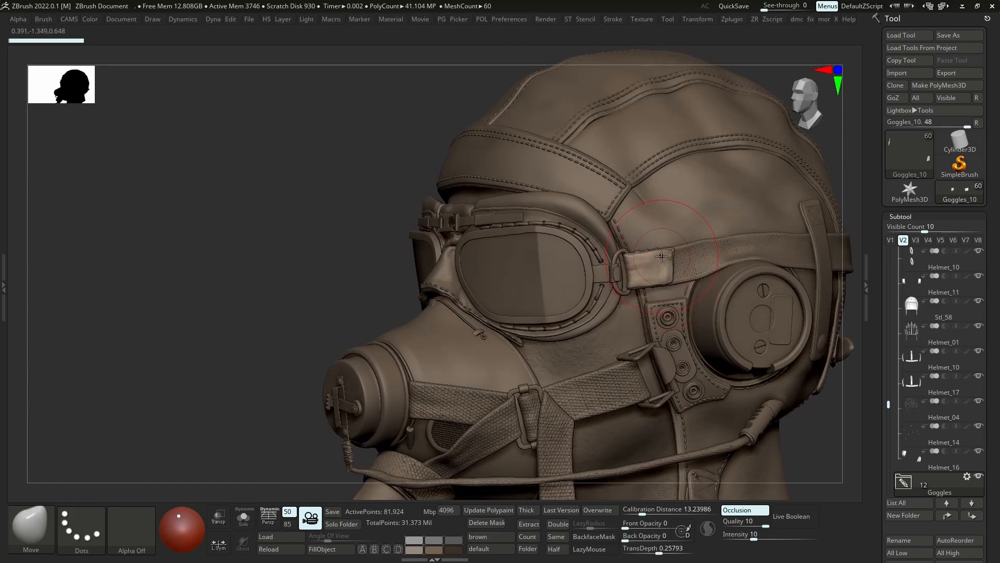
key("b")
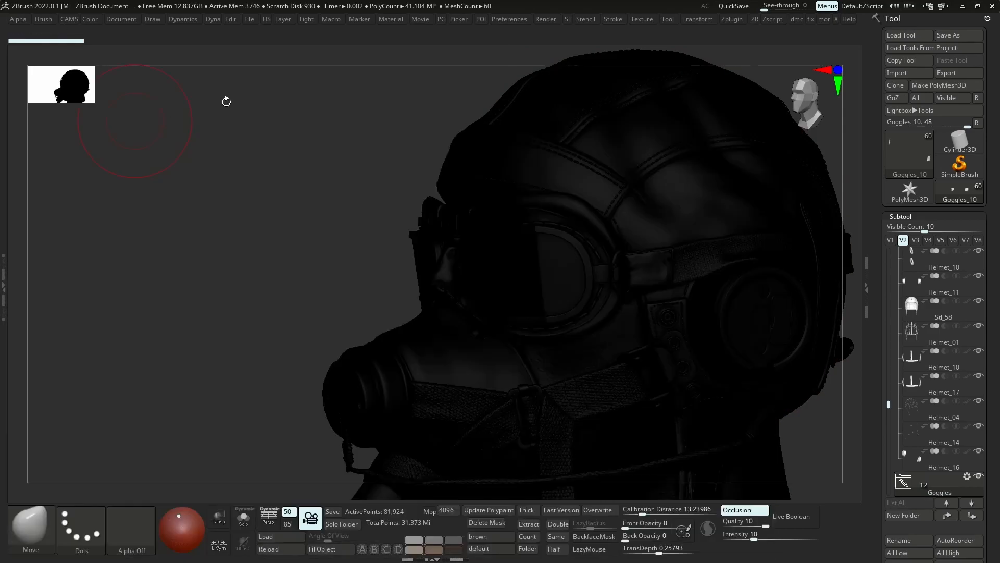
left_click(45, 20)
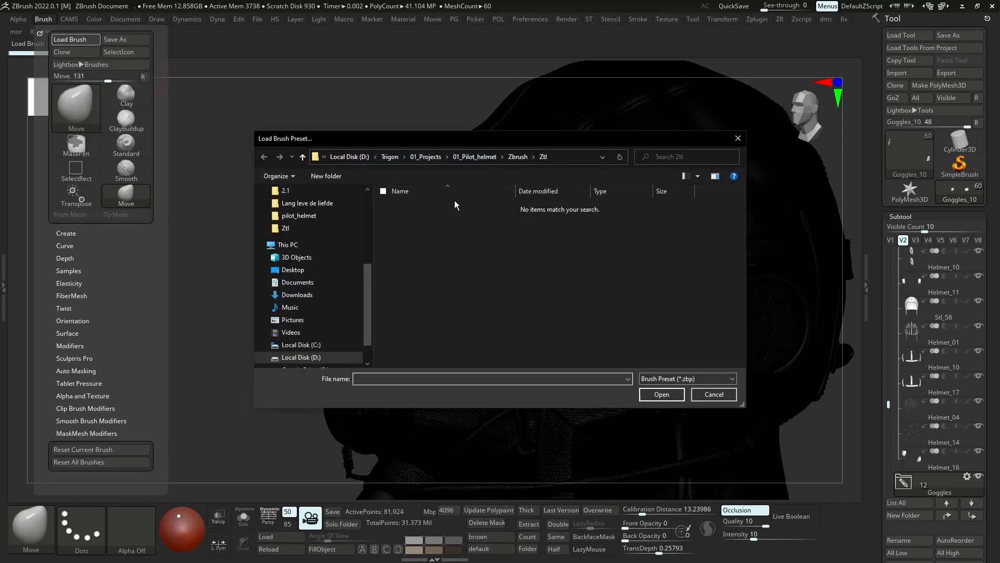
scroll(308, 323, "down", 1)
left_click(301, 332)
key("alt+Left")
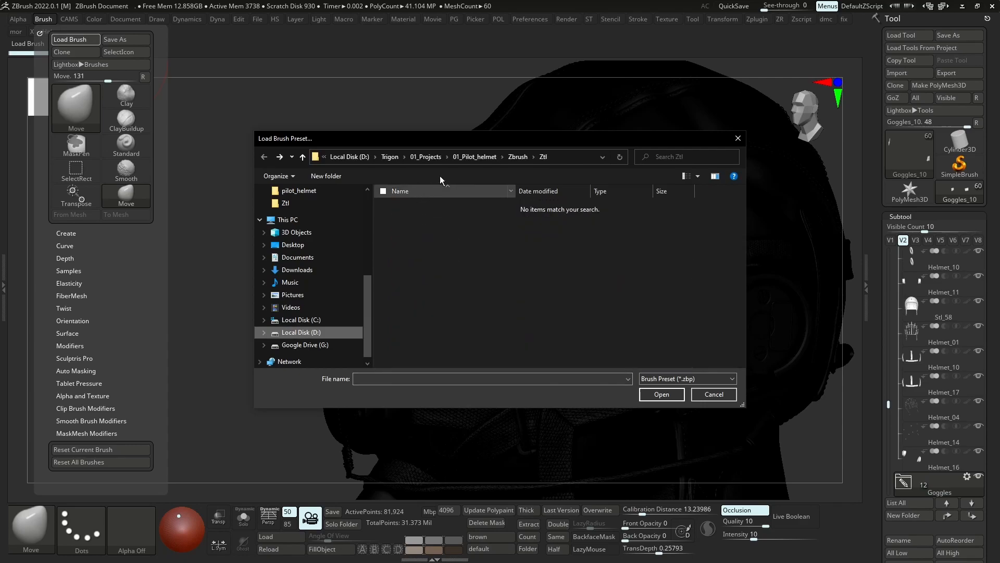
left_click(433, 157)
scroll(451, 326, "down", 3)
left_click(449, 363)
double_click(449, 363)
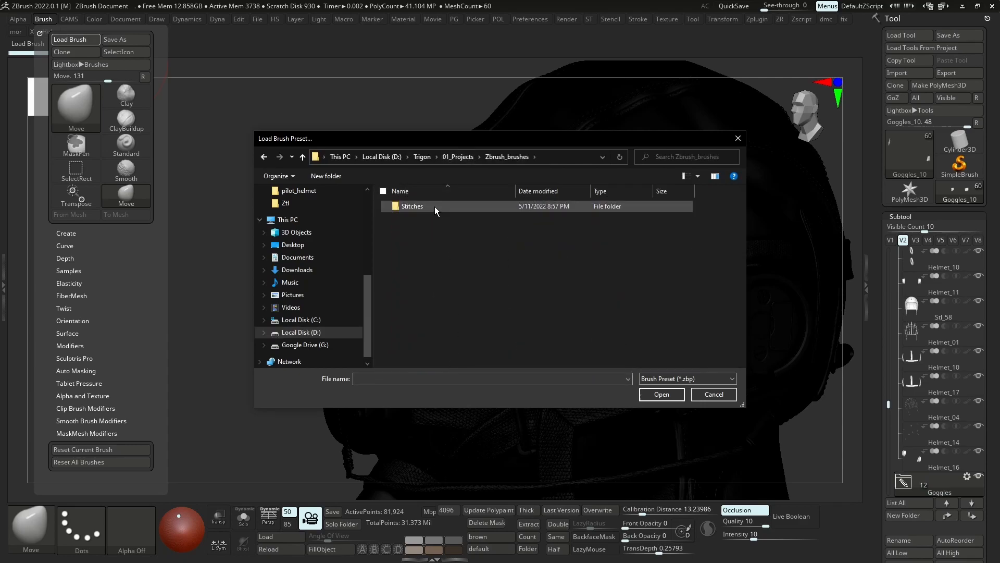
double_click(434, 207)
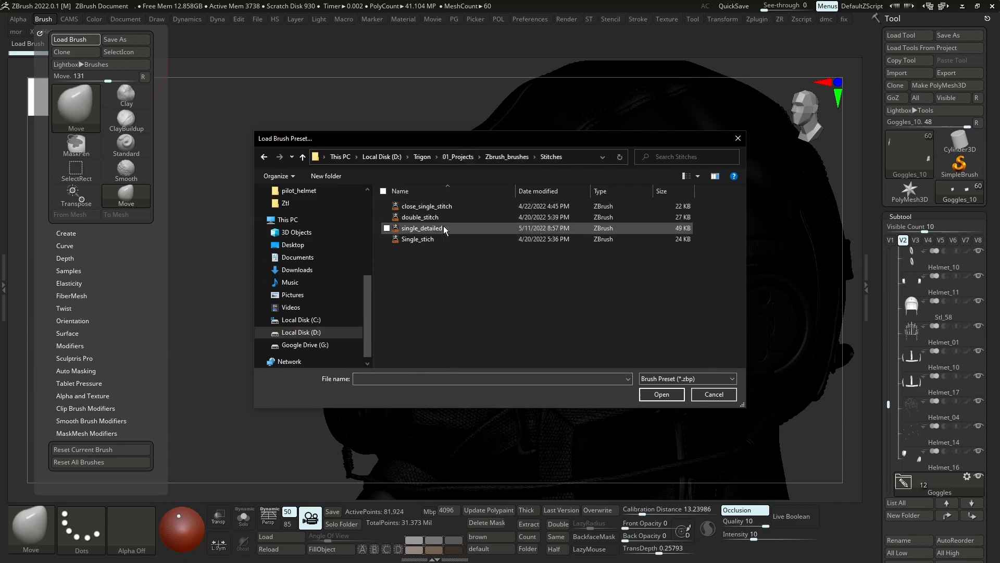
left_click(439, 208)
key("Return")
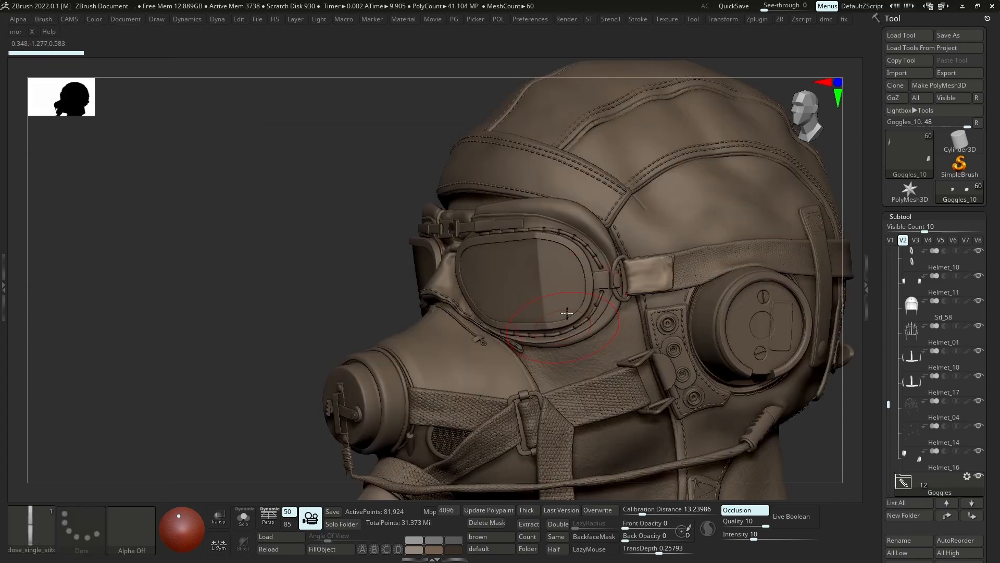
Try to place a row of stitches across the goggle strap's leather tab
right_click_drag(661, 276, 698, 330, "ctrl")
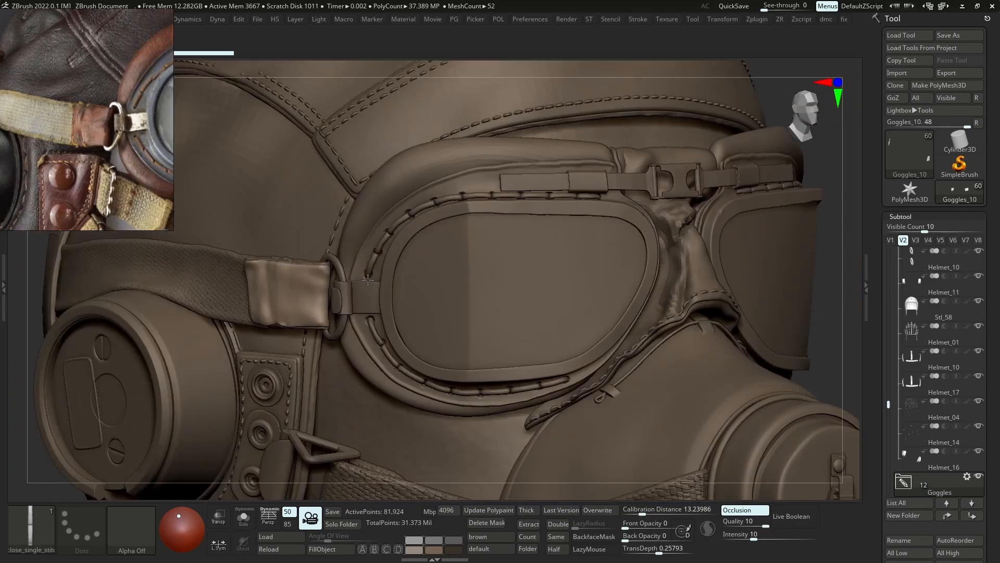
left_click_drag(367, 277, 387, 272)
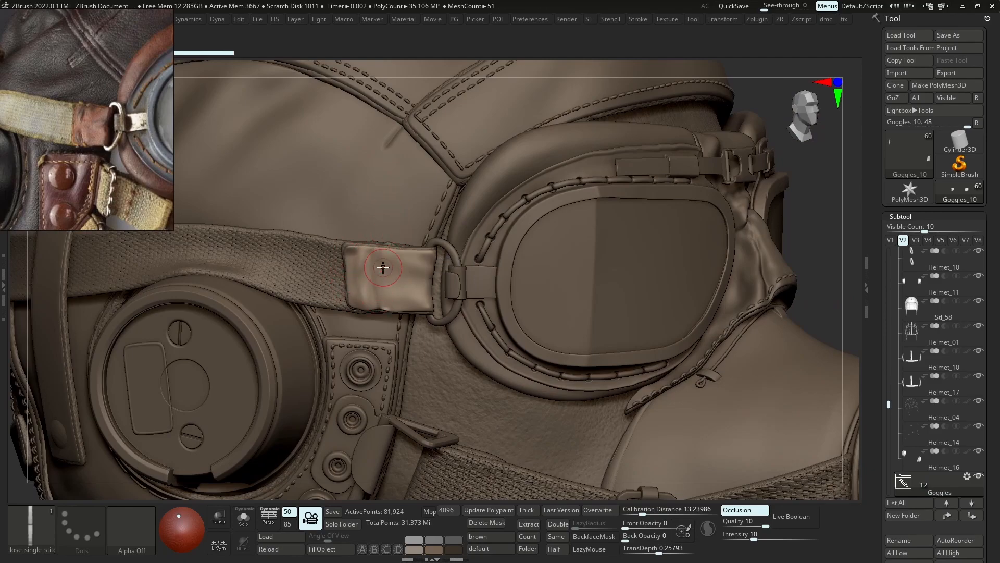
key("s")
mouse_move(398, 265)
left_mouse_down()
mouse_move(386, 265)
mouse_move(367, 297)
left_mouse_up()
key("ctrl+z")
Duplicate the subtool of the goggle strap's leather tab without duplicating its whole folder
left_click_drag(922, 527, 922, 463)
left_click(909, 532)
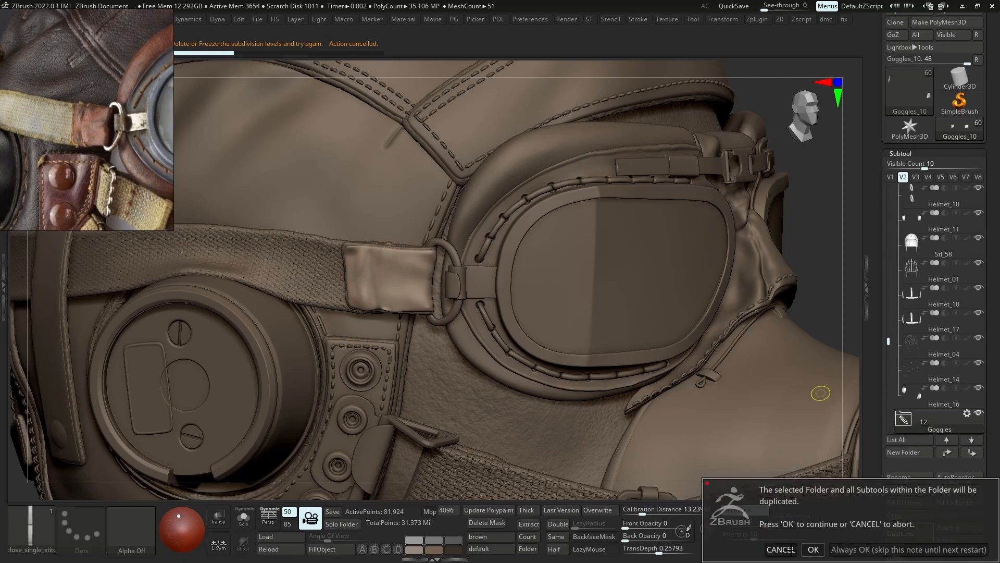
left_click(781, 550)
left_click_drag(888, 339, 888, 360)
left_click(904, 342)
left_click_drag(909, 463, 958, 212)
left_click(907, 397)
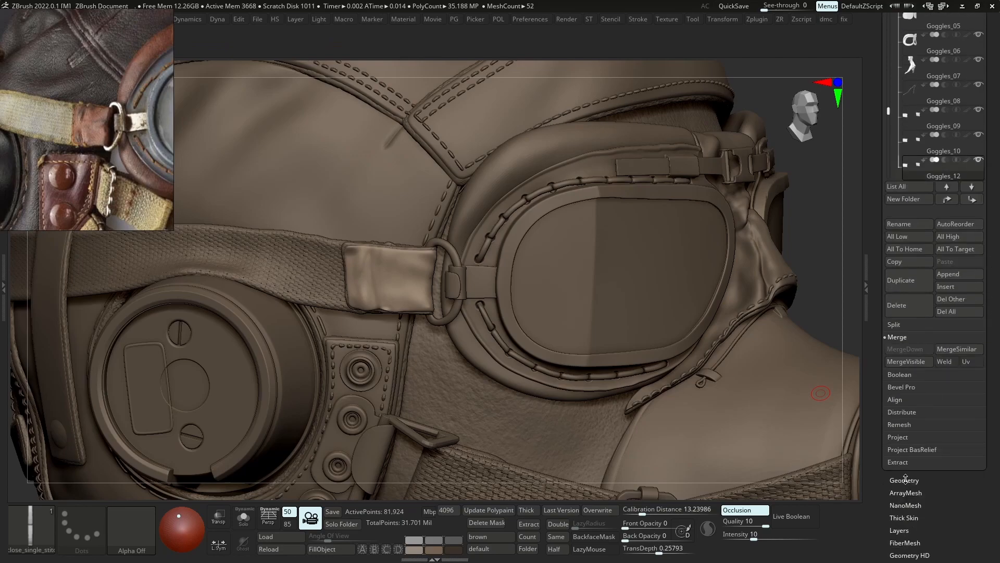
Delete the leather tab's lower subdivision levels and draw a row of stitches across its width near the fabric strap
left_click(904, 477)
left_click(902, 67)
left_click_drag(374, 300, 374, 253)
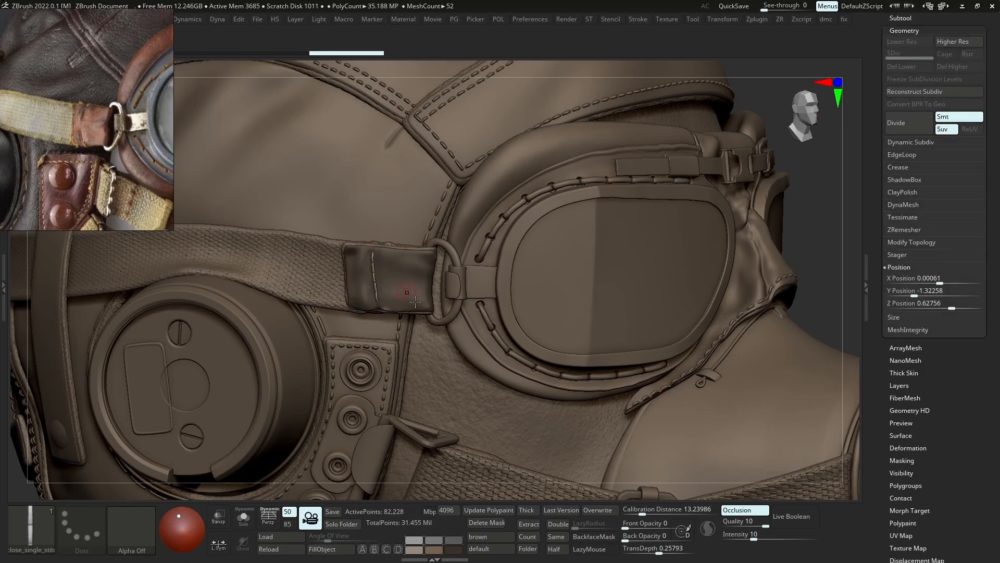
key("ctrl+z")
key("ctrl+z")
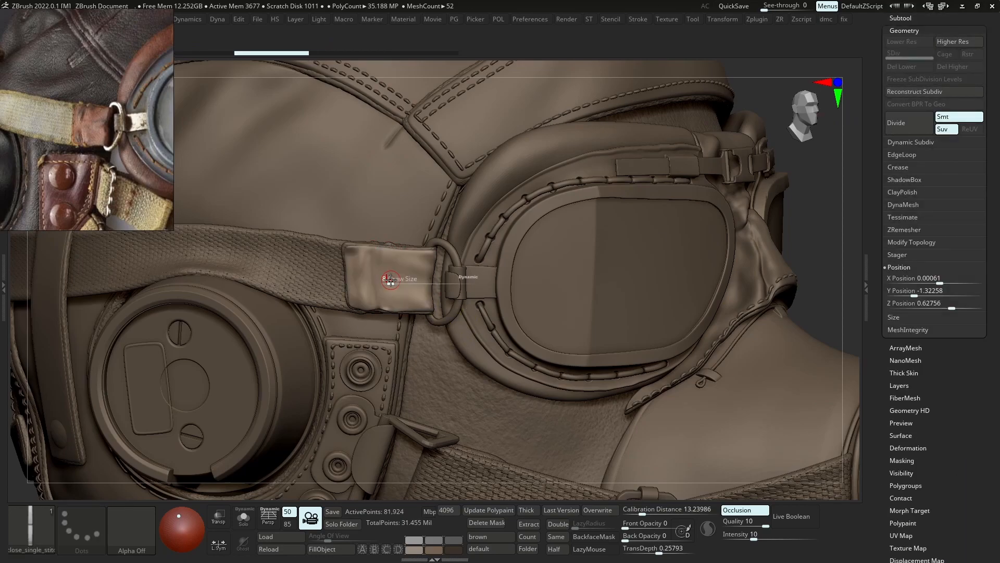
left_click_drag(369, 278, 371, 307)
key("ctrl+z")
left_click_drag(370, 244, 374, 275)
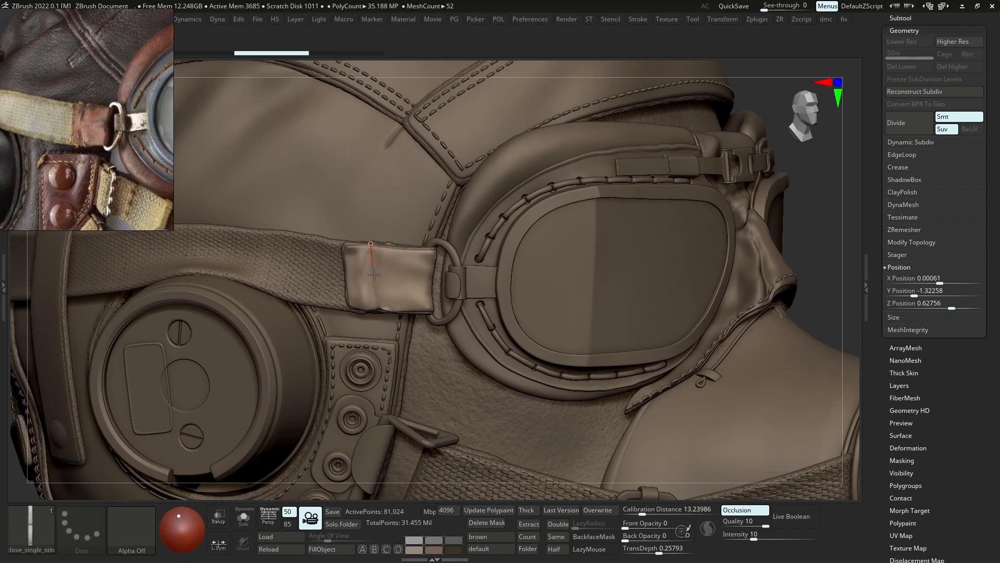
Adjust the end of the stitch row at the leather tab's upper edge with the Move brush
key("b")
key("m")
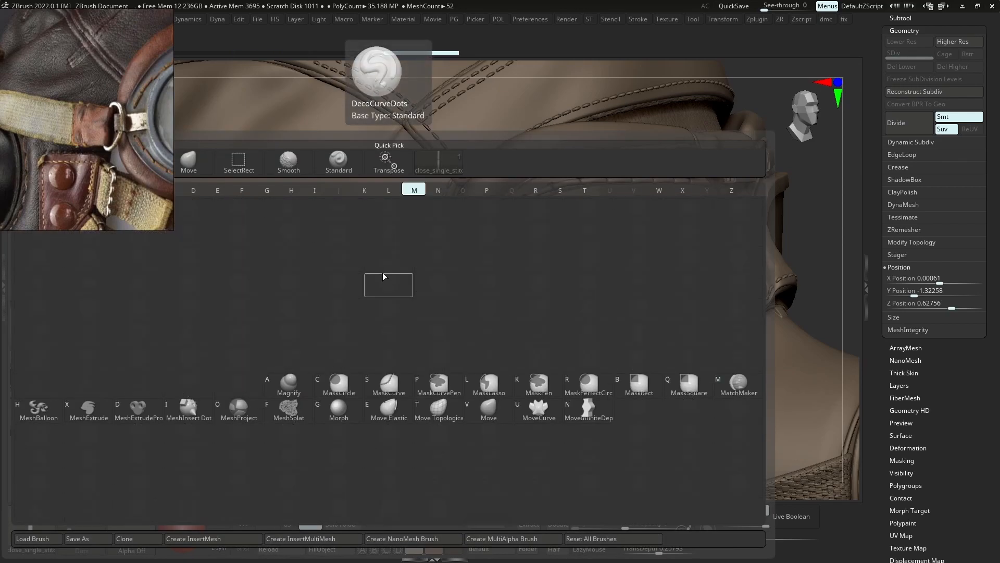
key("v")
key("s")
mouse_move(369, 244)
left_mouse_down()
mouse_move(379, 247)
mouse_move(382, 301)
mouse_move(373, 251)
left_mouse_up()
key("s")
key("s")
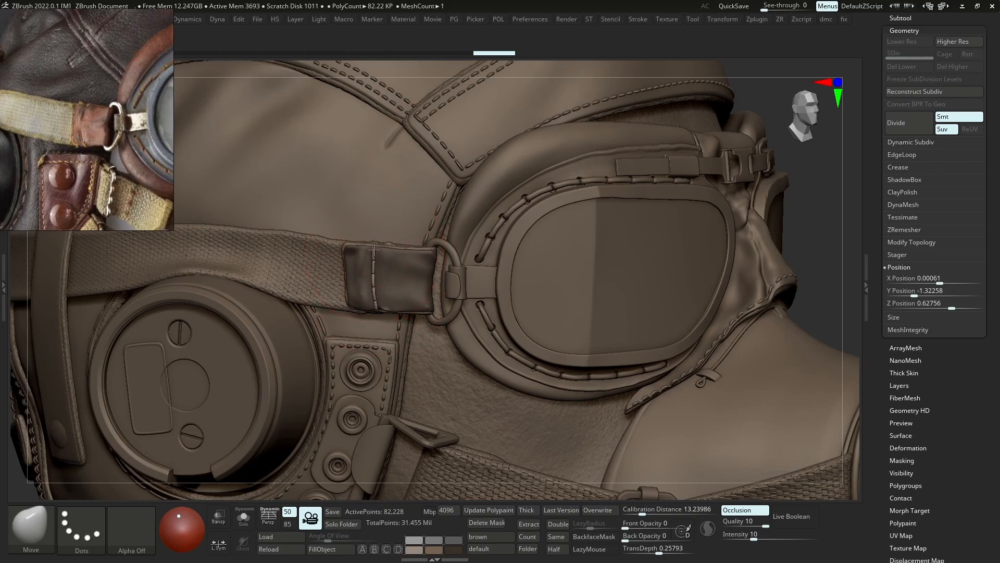
Try to add a second row of stitches beside the first one on the leather tab
right_click_drag(381, 283, 488, 256, "ctrl")
key("ctrl")
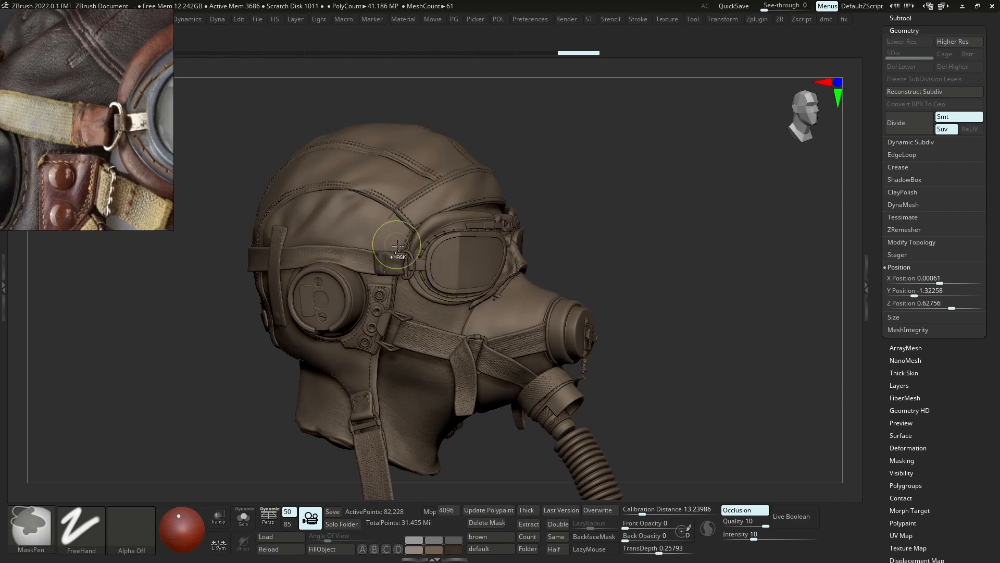
right_click_drag(397, 239, 397, 297, "ctrl")
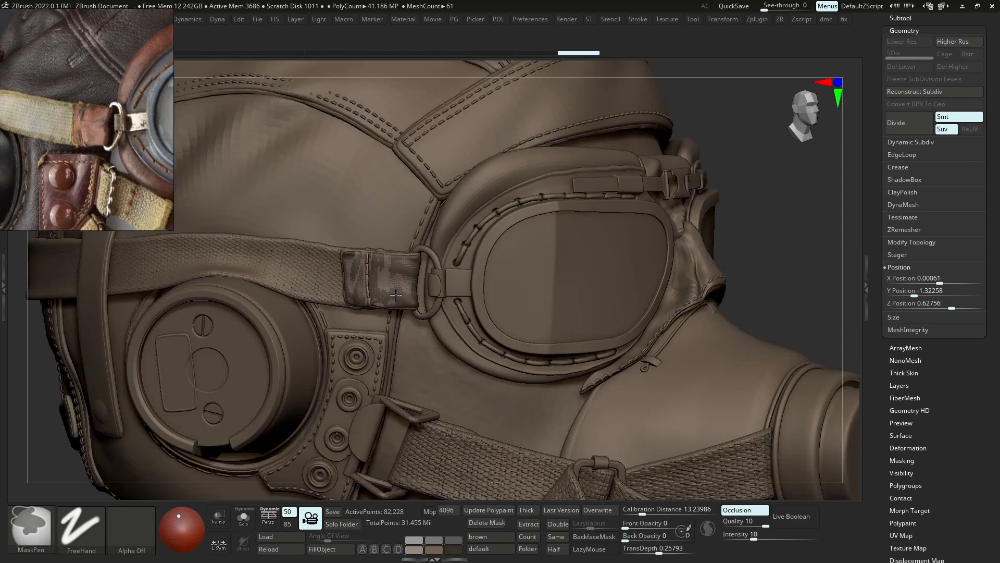
key("b")
key("s")
left_click(444, 162)
key("s")
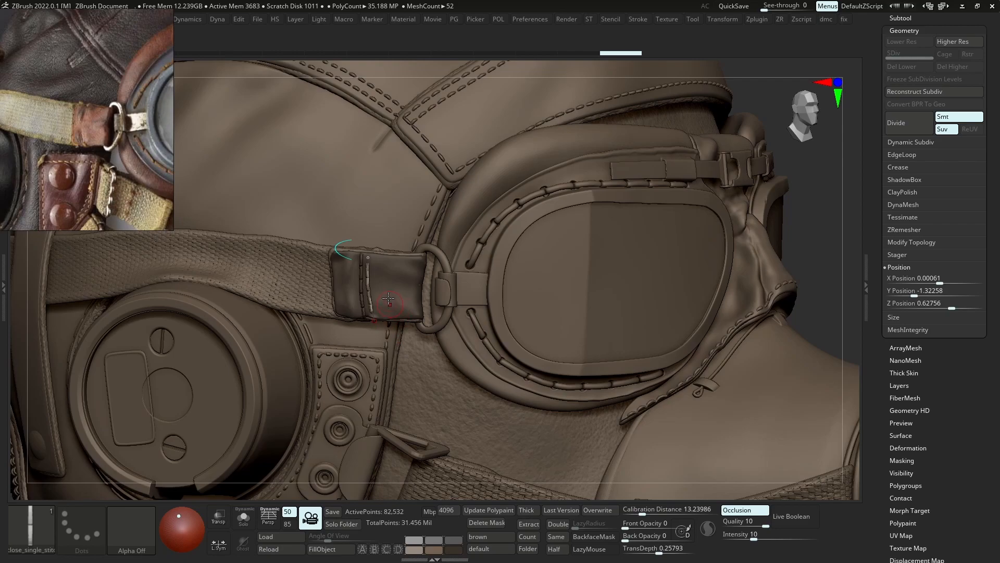
key("ctrl+z")
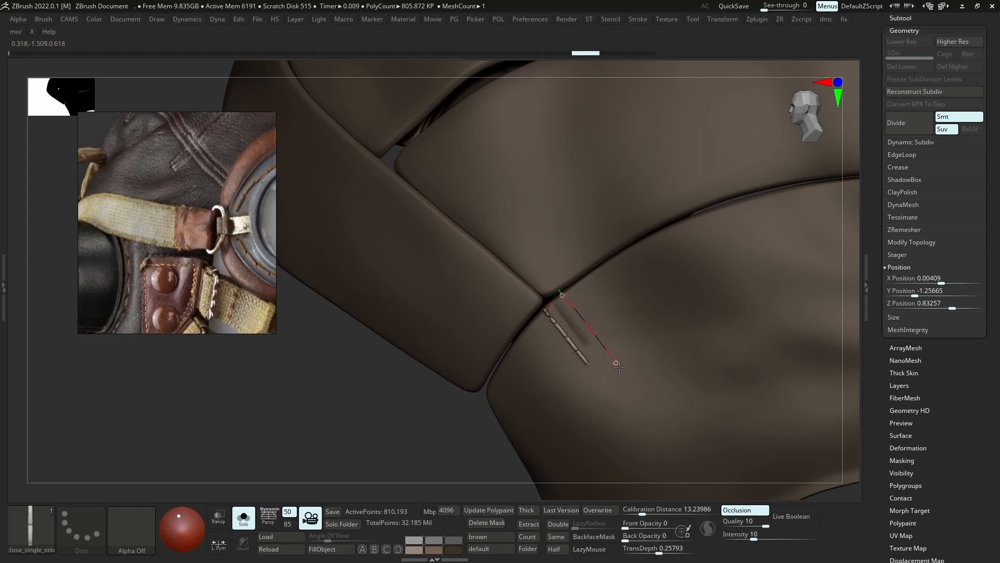
Add a second short row of stitches parallel to the first at the helmet's panel seam junction
left_click(583, 322)
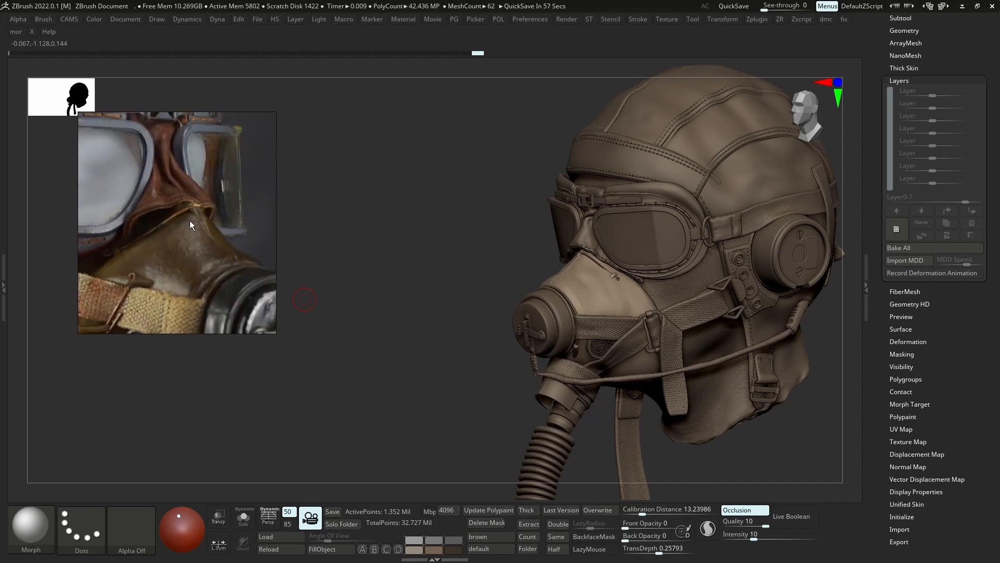
Study the mask in the reference photo, and add a sculpting layer to the isolated mask body
scroll(223, 258, "up", 3)
scroll(225, 258, "up", 2)
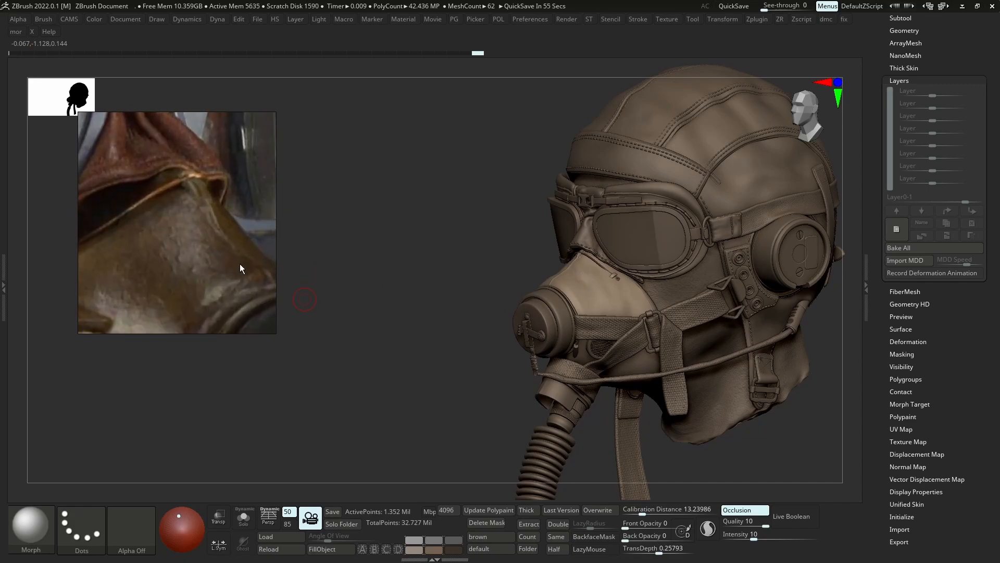
scroll(229, 266, "down", 3)
scroll(213, 258, "up", 2)
scroll(174, 280, "up", 2)
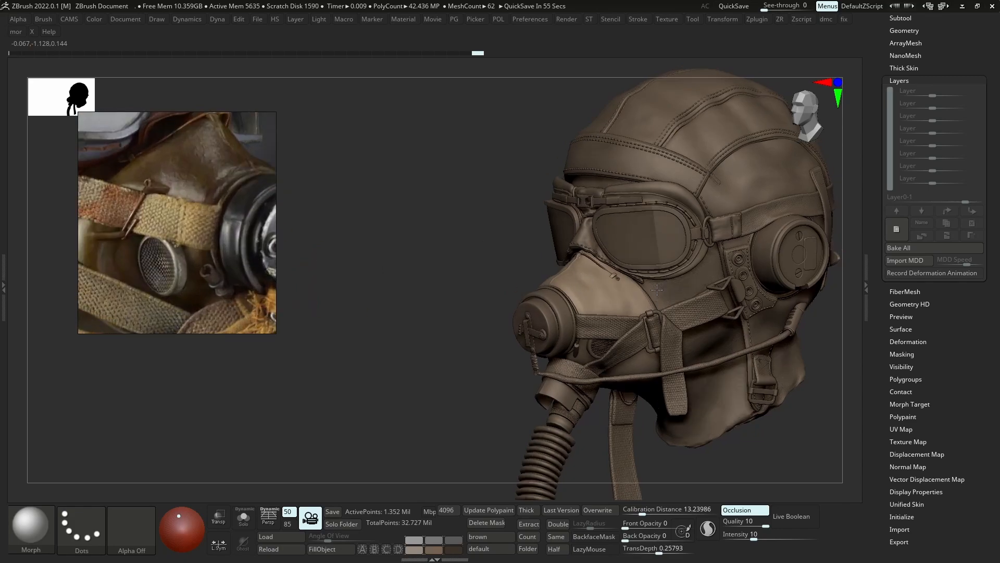
left_click_drag(500, 443, 739, 324)
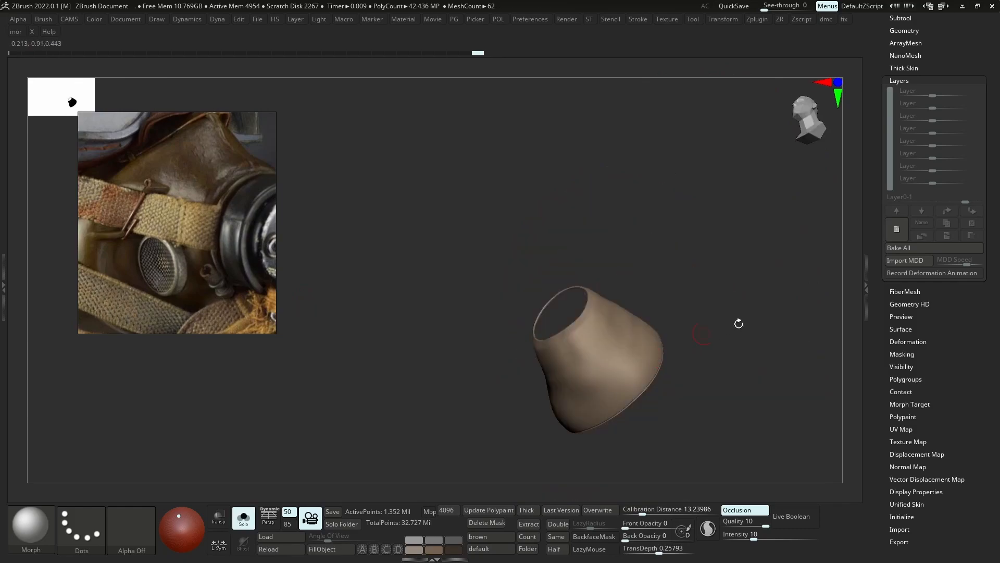
left_click(896, 228)
left_click_drag(518, 335, 593, 362, "shift")
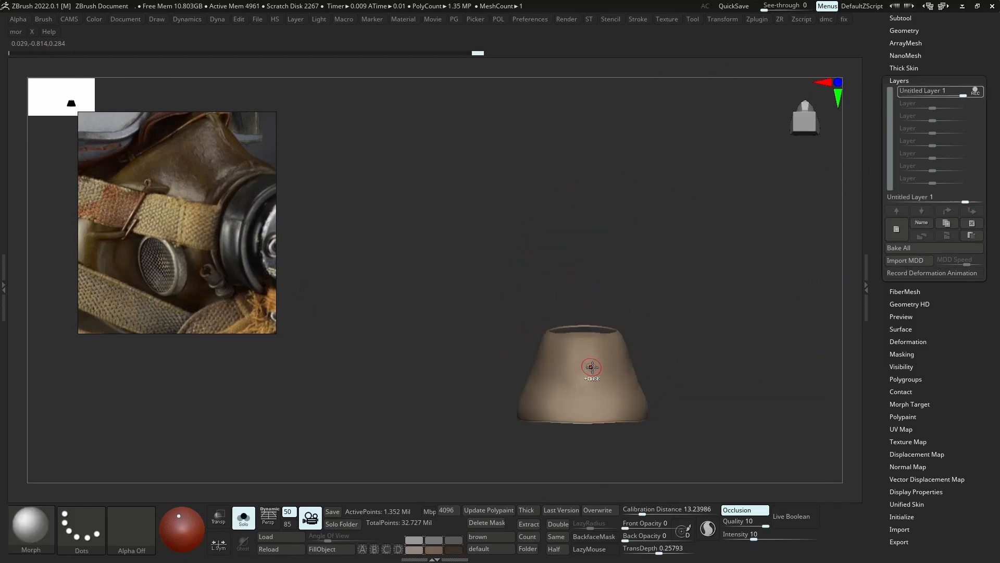
right_click_drag(585, 365, 553, 353, "ctrl")
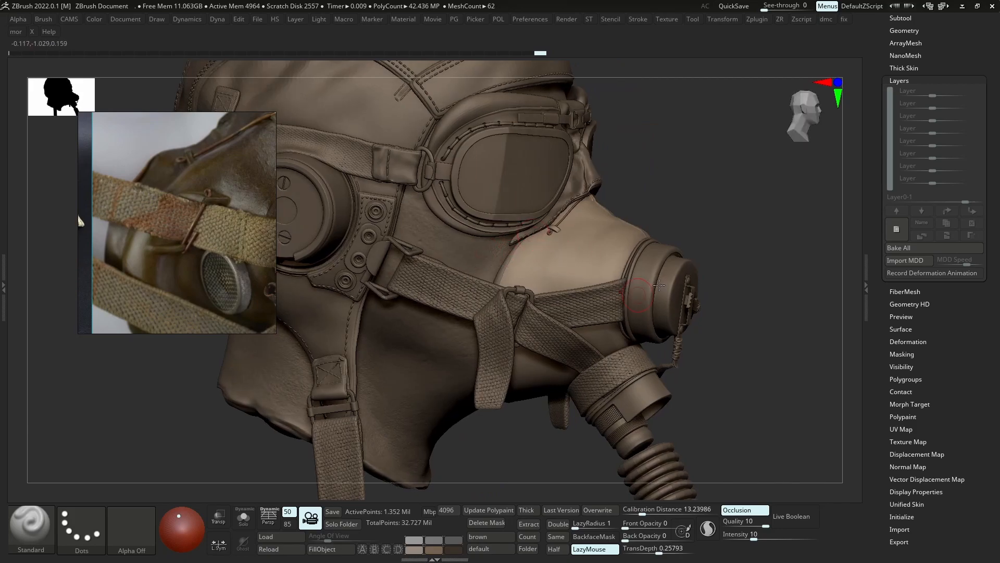
Bake the mask body's new sculpting layer and subdivide the mesh once
left_click(896, 229)
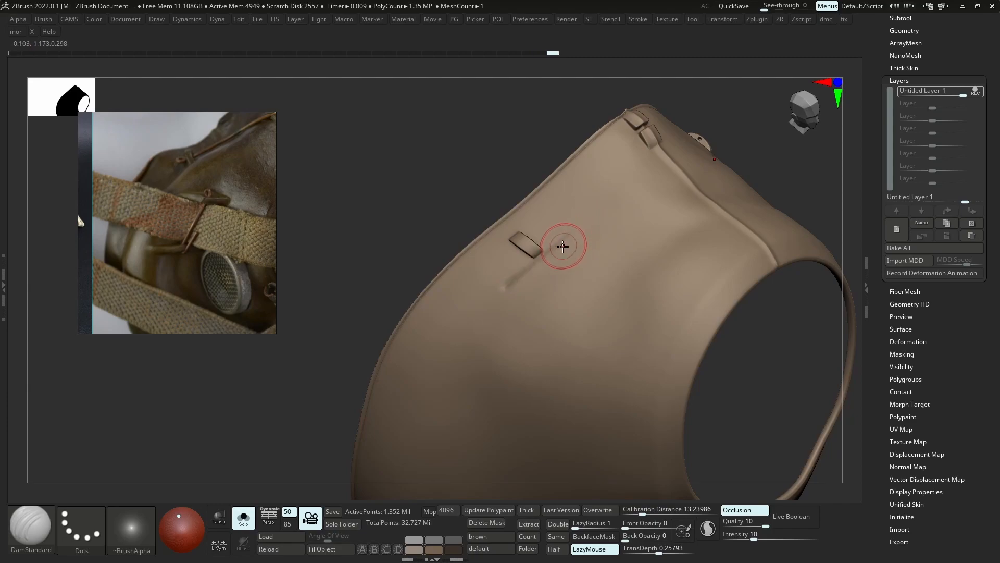
key("ctrl+z")
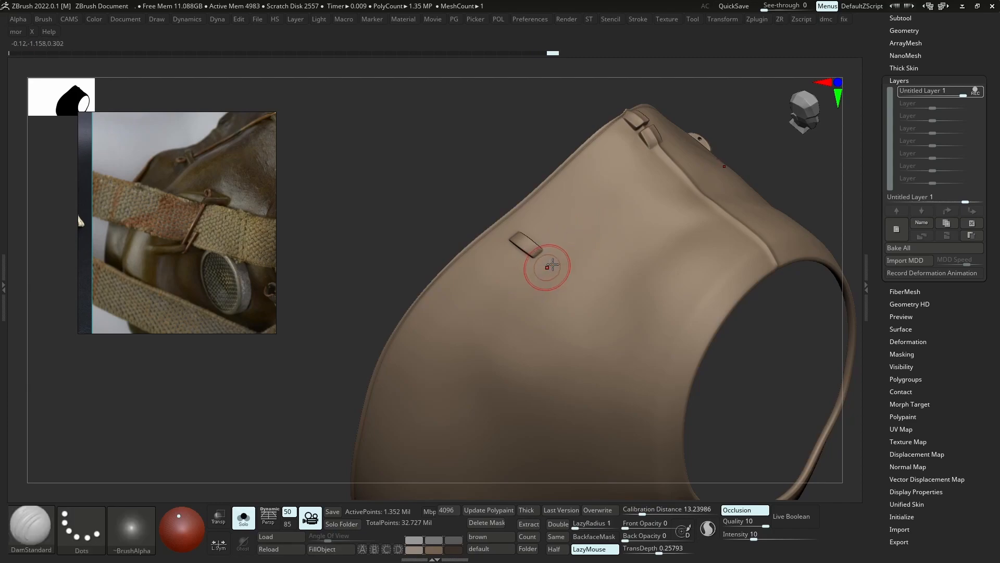
left_click(923, 248)
key("ctrl+d")
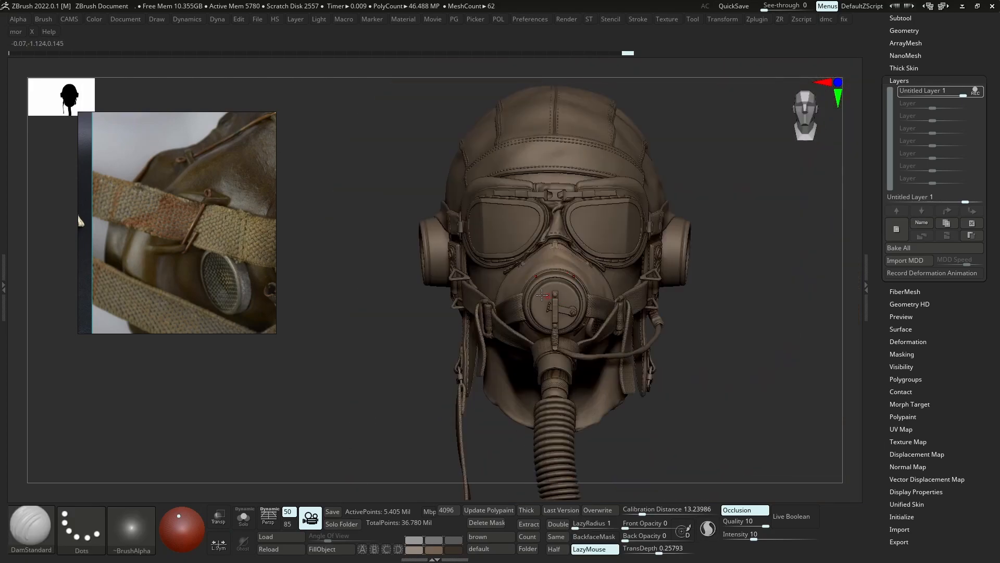
Isolate the mask body and switch to the Move brush for shaping its surface
key("shift+s")
right_click_drag(542, 295, 536, 230)
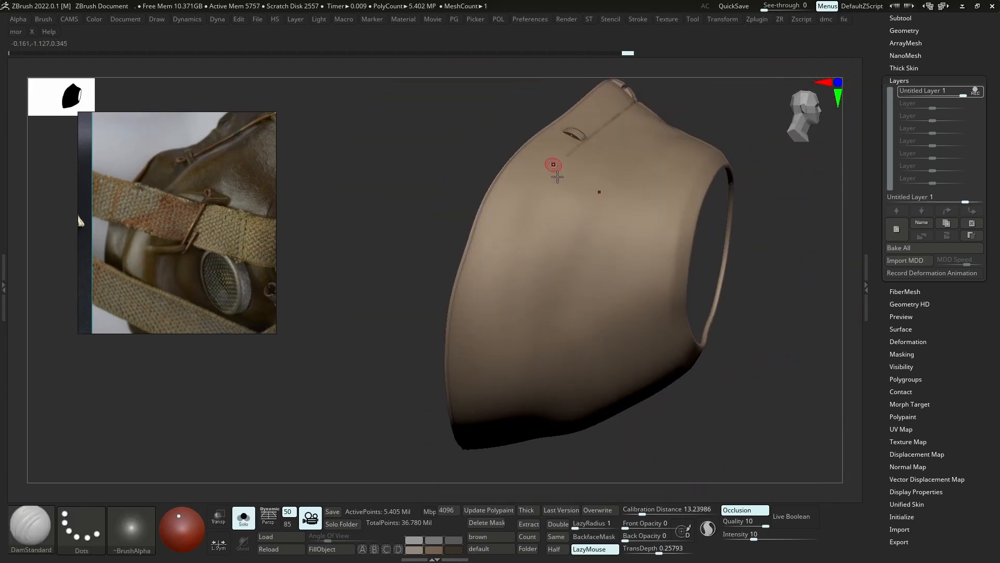
right_click_drag(558, 177, 553, 160)
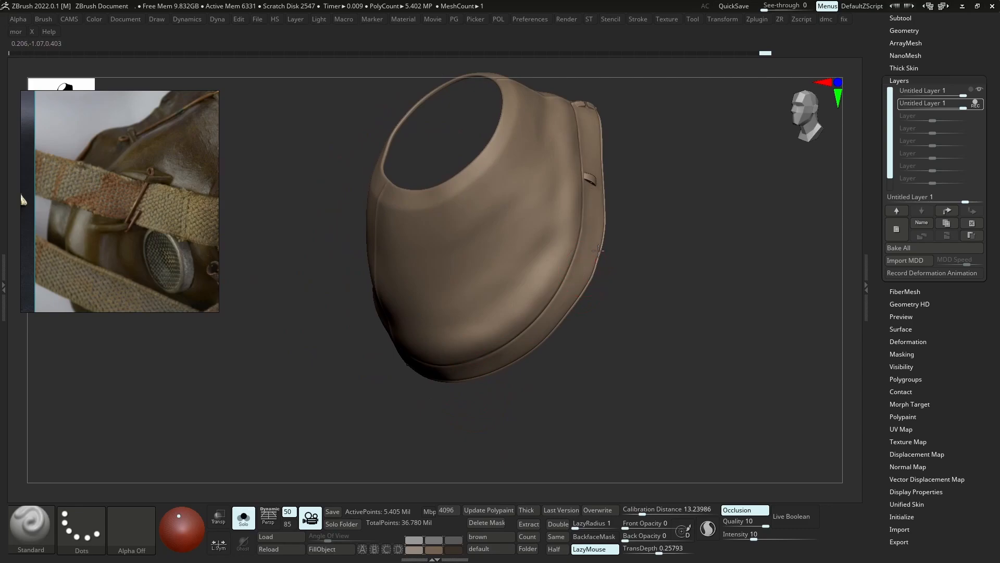
right_click_drag(598, 253, 576, 263)
key("b")
key("m")
key("v")
mouse_move(526, 327)
right_mouse_down("shift")
mouse_move(589, 255)
mouse_move(584, 245)
mouse_move(555, 258)
right_mouse_up("shift")
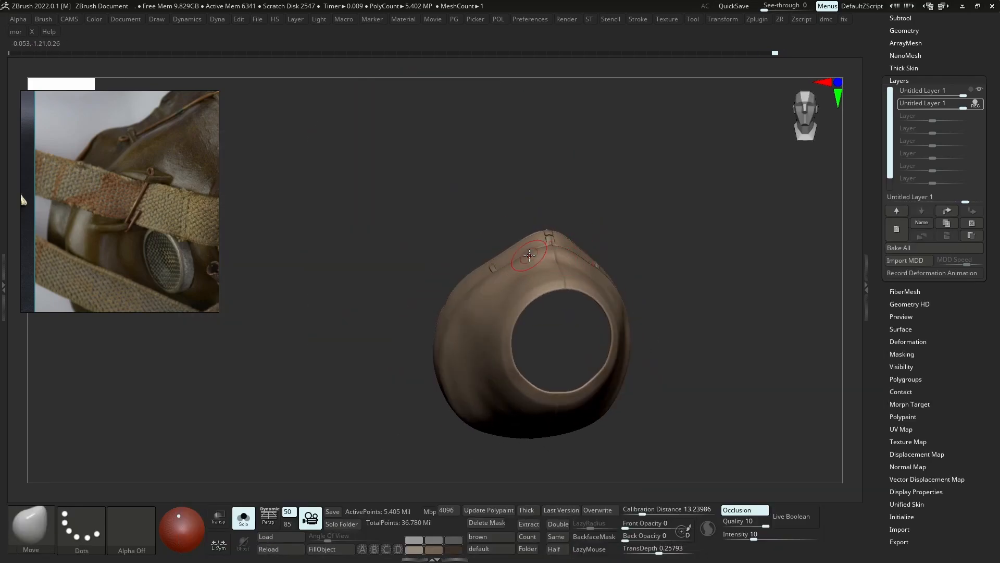
key("b")
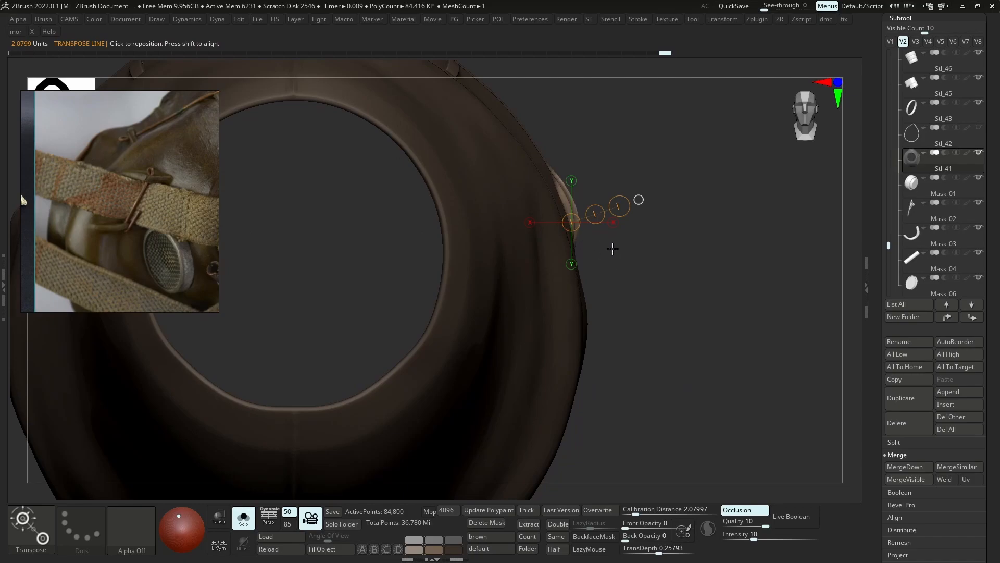
Clear the masking on the mask body, reshape its outer side edge with the Move brush, and redisplay the full helmet
left_click_drag(612, 248, 599, 263, "ctrl")
key("b")
key("m")
key("v")
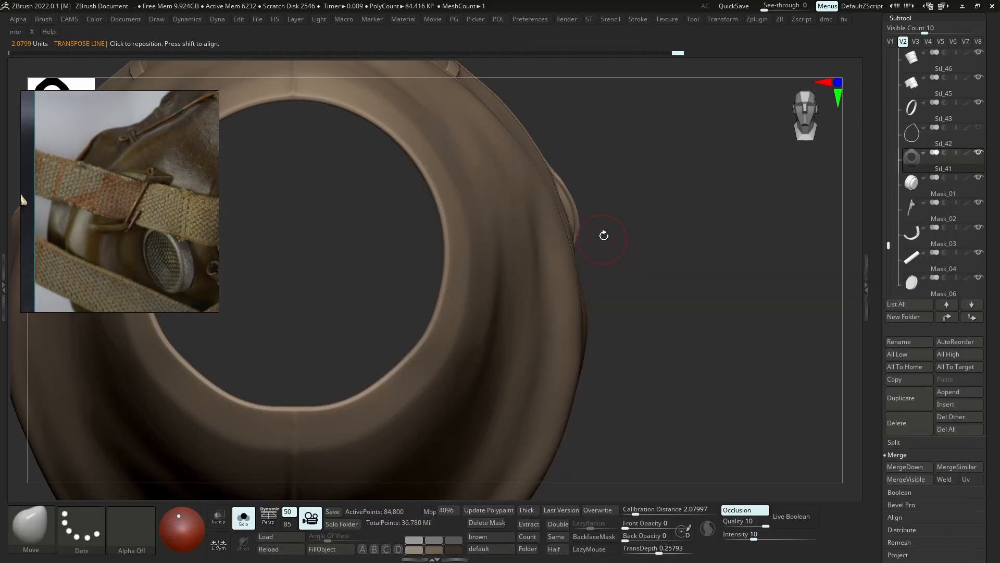
right_click_drag(603, 232, 592, 239)
left_click_drag(581, 250, 584, 241)
key("shift+s")
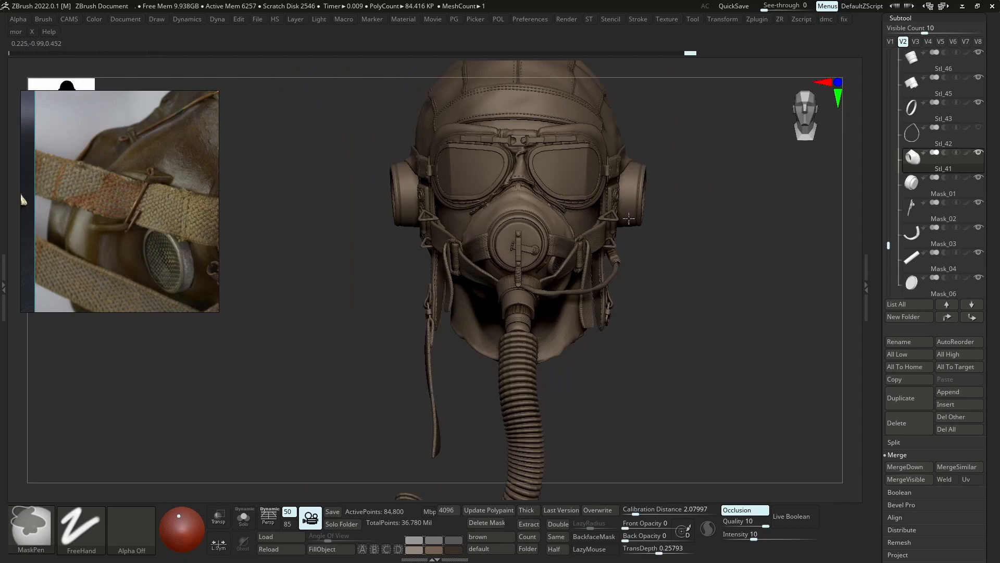
right_click_drag(584, 241, 602, 261)
right_click_drag(444, 186, 496, 252, "alt")
Compare the mask body's upper side and surroundings with the enlarged reference photo
key("ctrl+shift+f")
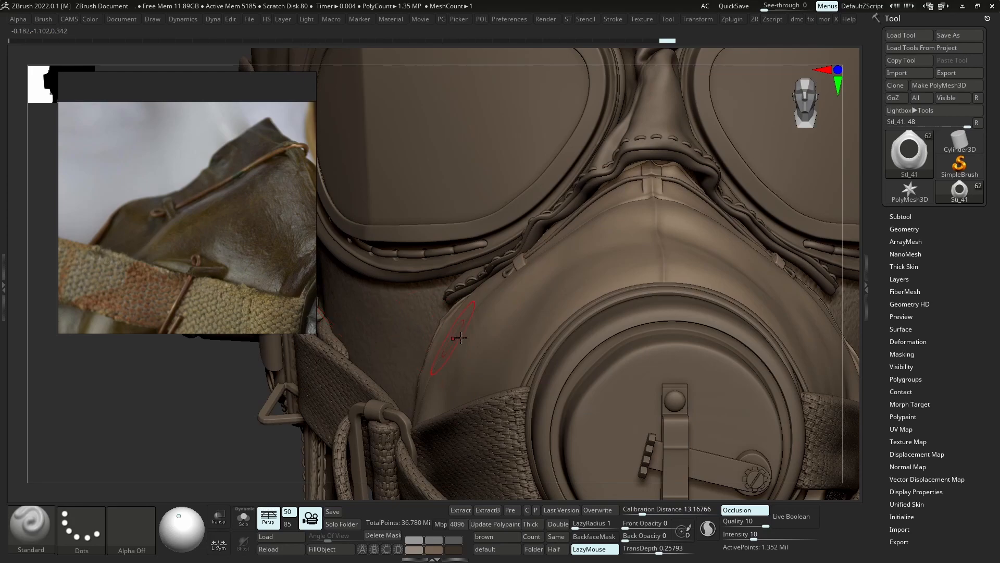
key("ctrl+shift+f")
right_click_drag(485, 282, 493, 303, "ctrl")
key("ctrl+shift+f")
key("ctrl+shift+f")
key("ctrl+shift+f")
right_click_drag(501, 341, 486, 204, "ctrl")
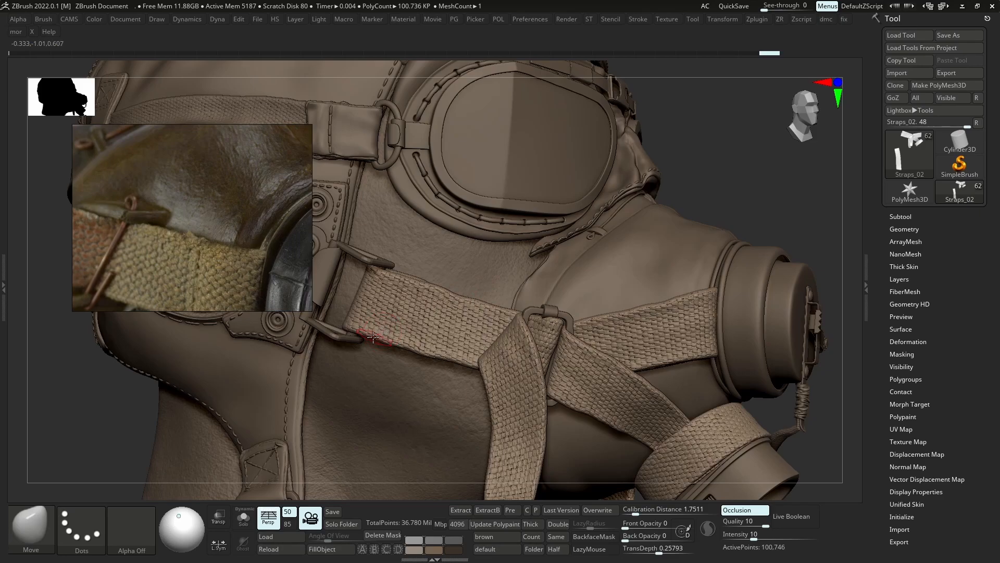
Open the deformation settings for the isolated fabric straps and raise the mesh by one subdivision level
right_click_drag(641, 312, 502, 262, "alt")
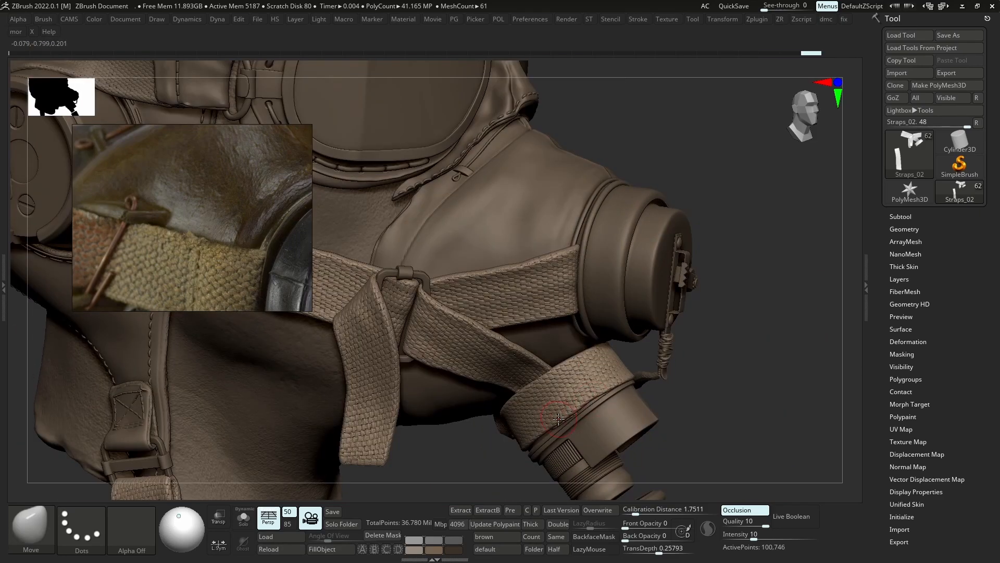
right_click_drag(591, 352, 555, 344)
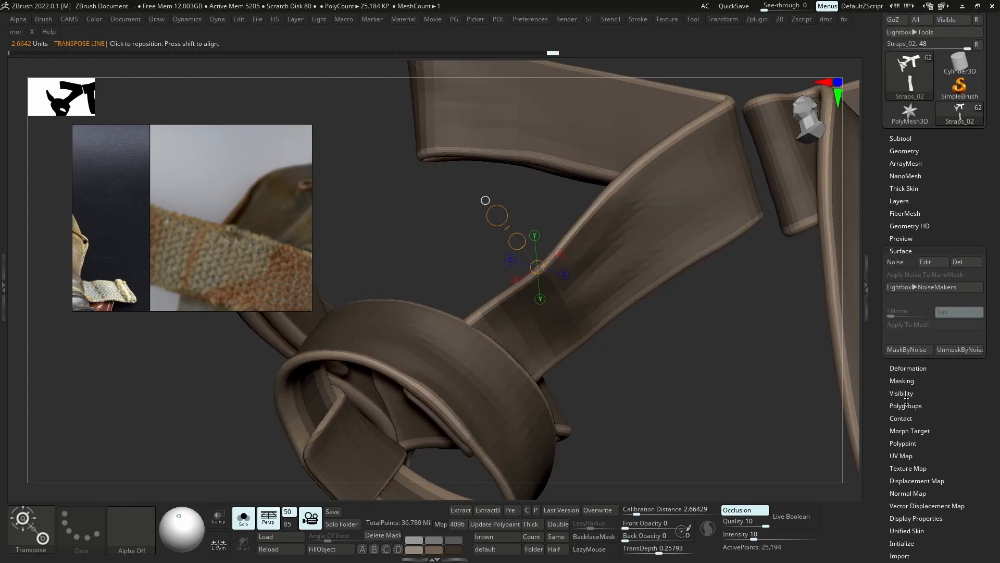
left_click(907, 368)
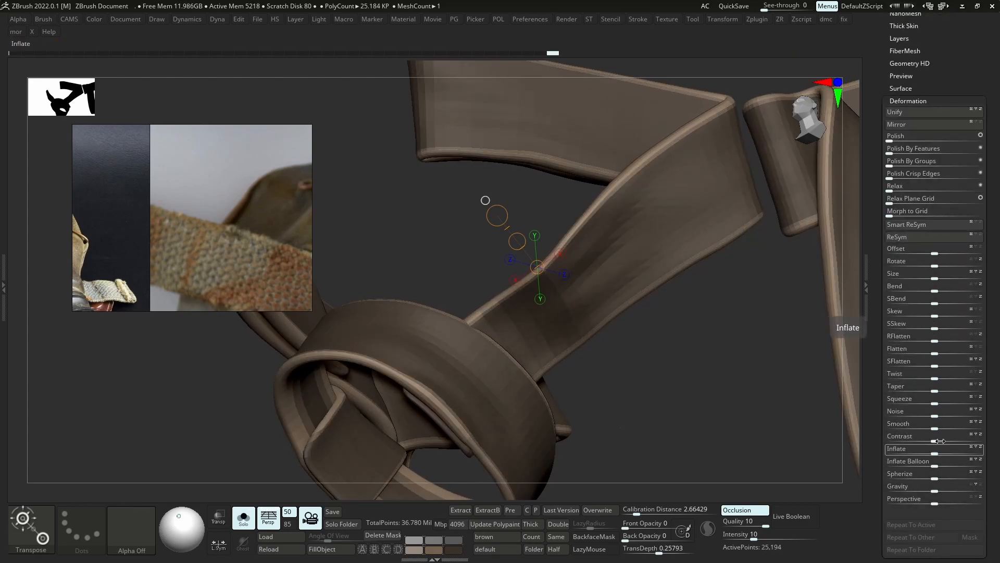
key("ctrl+d")
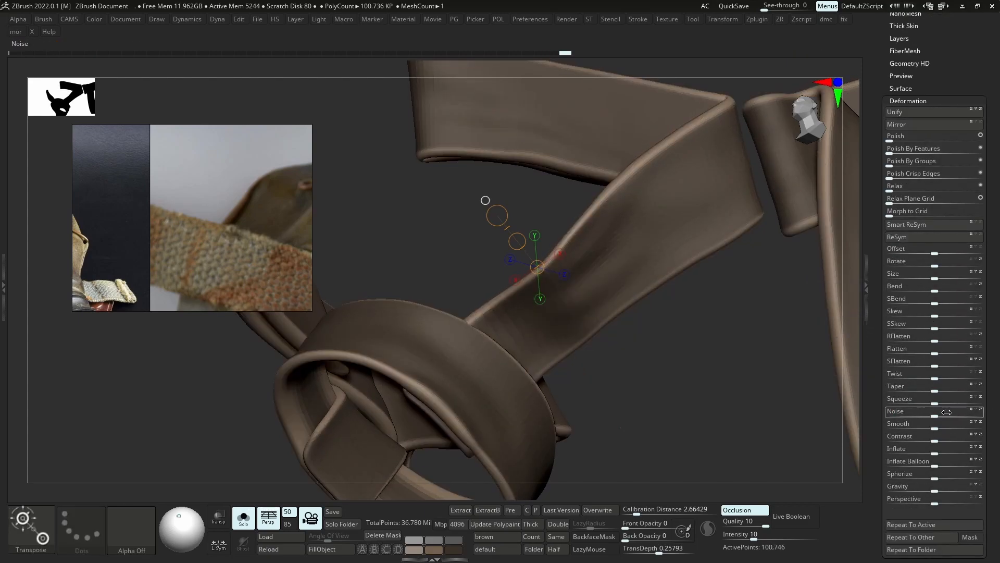